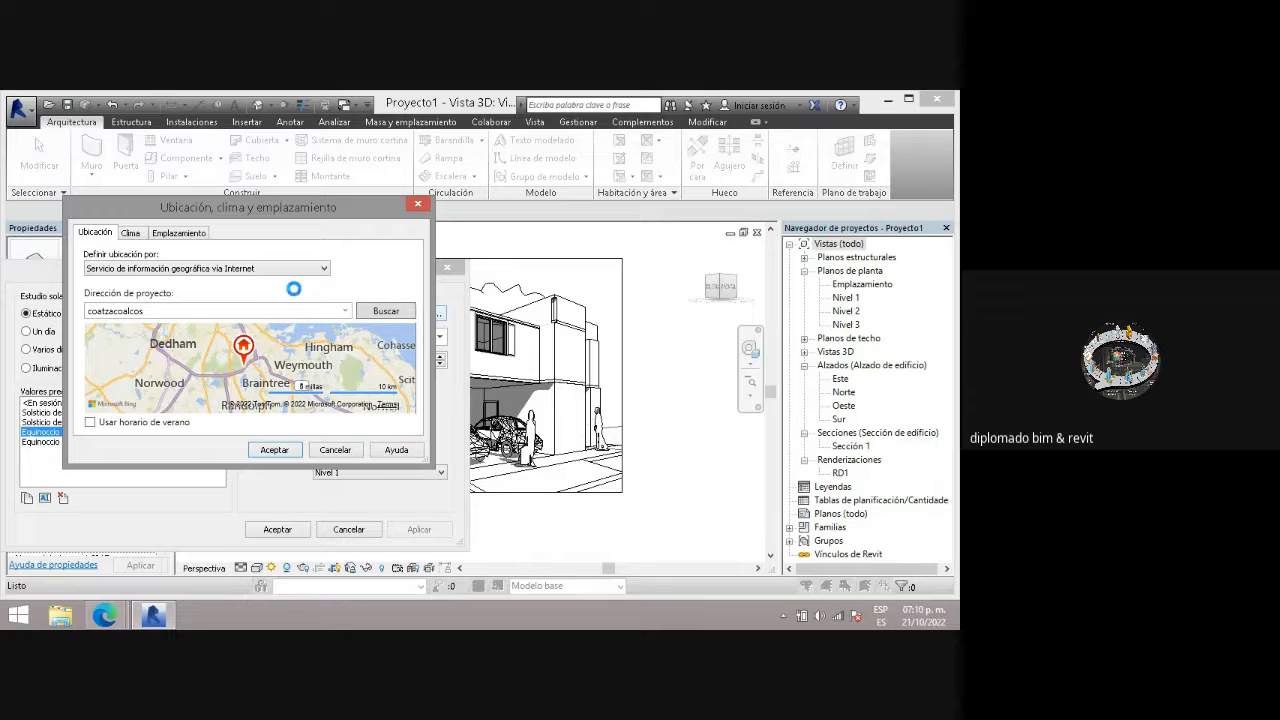
- Close the location, climate and site dialog without accepting the entered project address
left_click(418, 207)
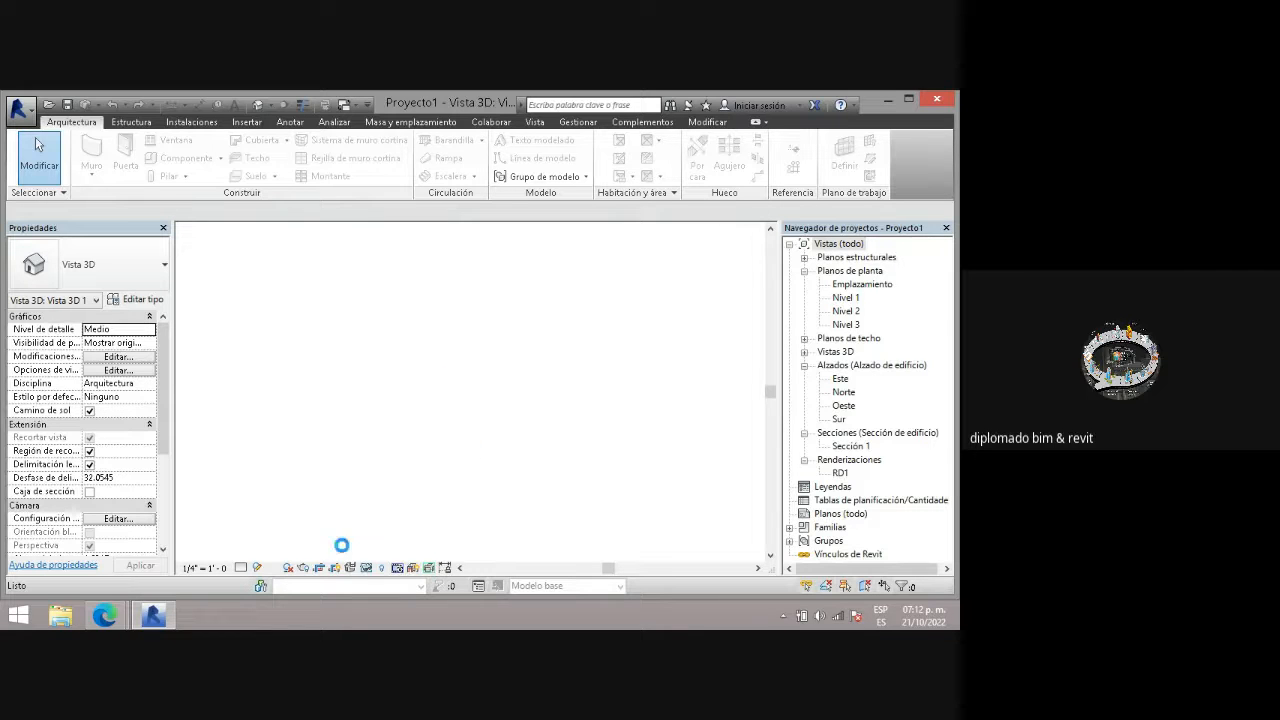
- Switch to the Google Meet call, admit everyone waiting to join, and return to the 3D view in Revit
mouse_move(105, 618)
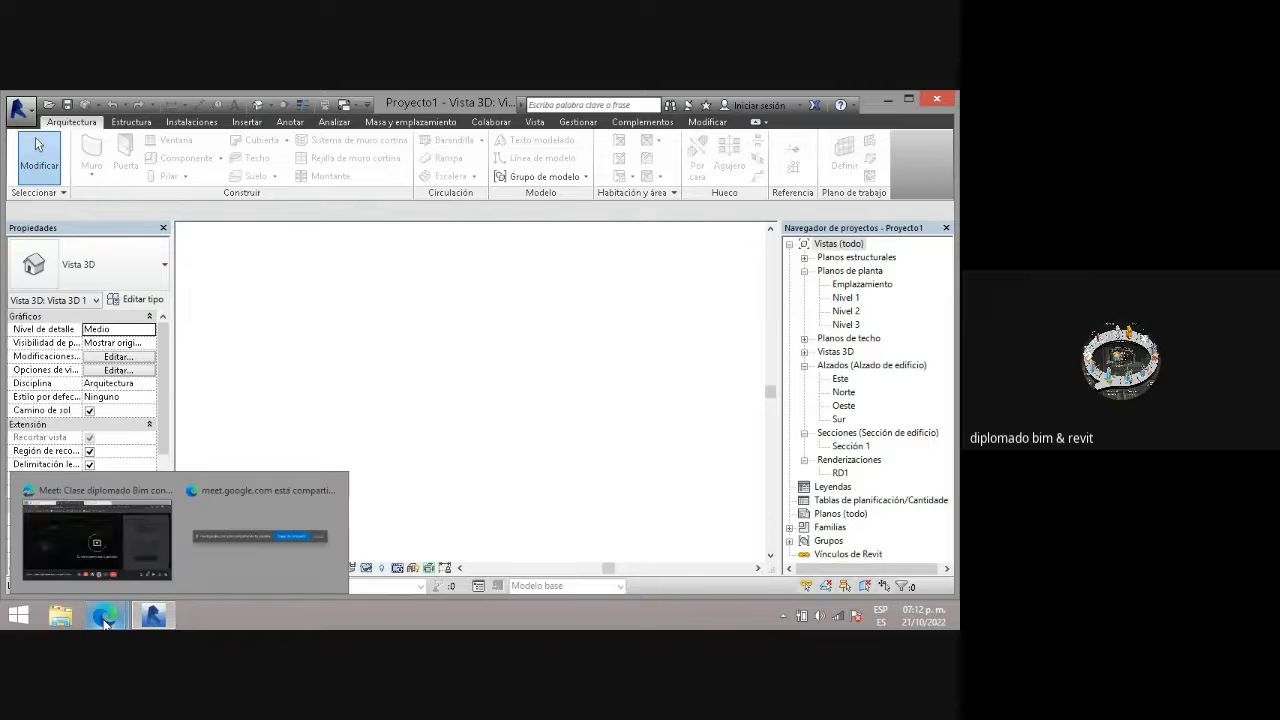
left_click(122, 556)
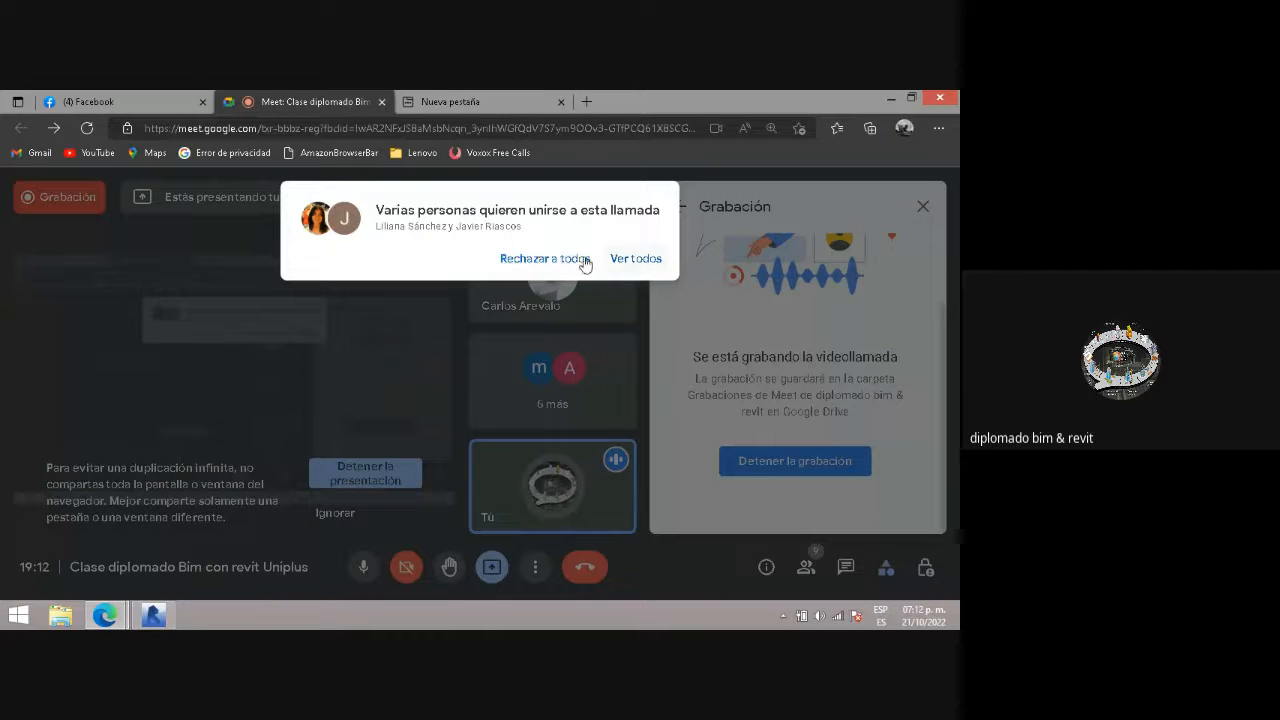
left_click(645, 262)
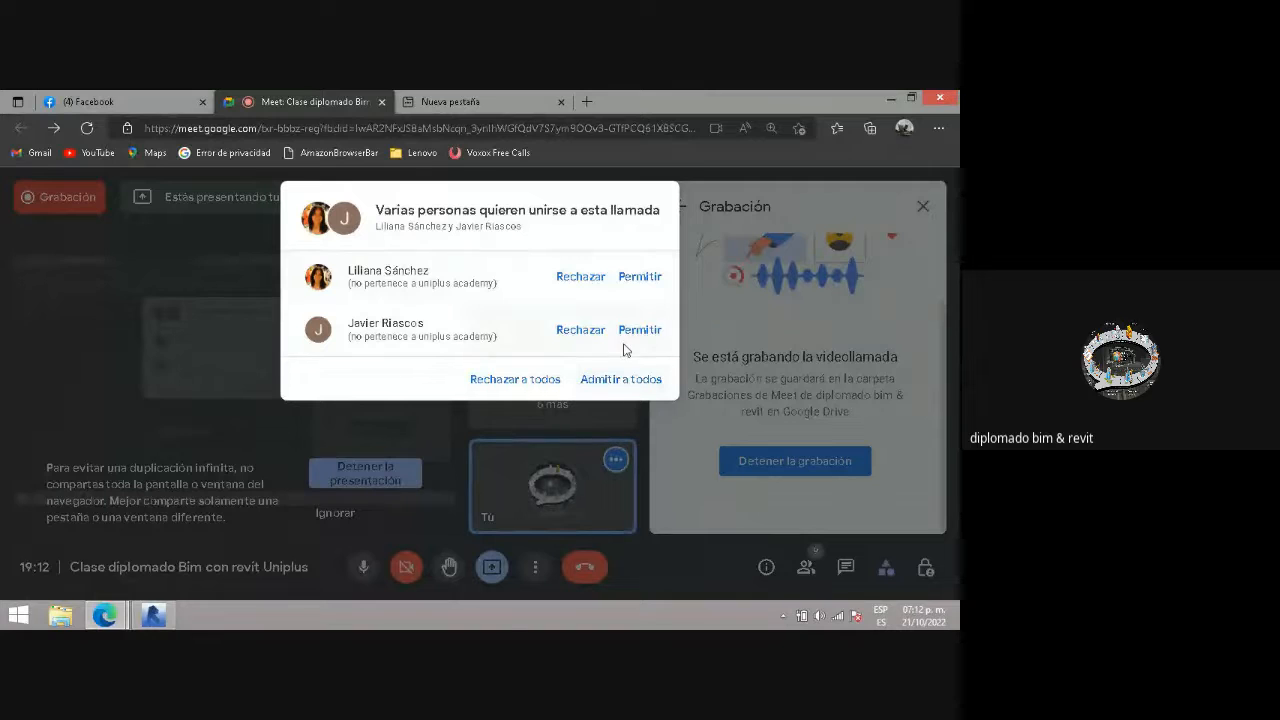
left_click(616, 386)
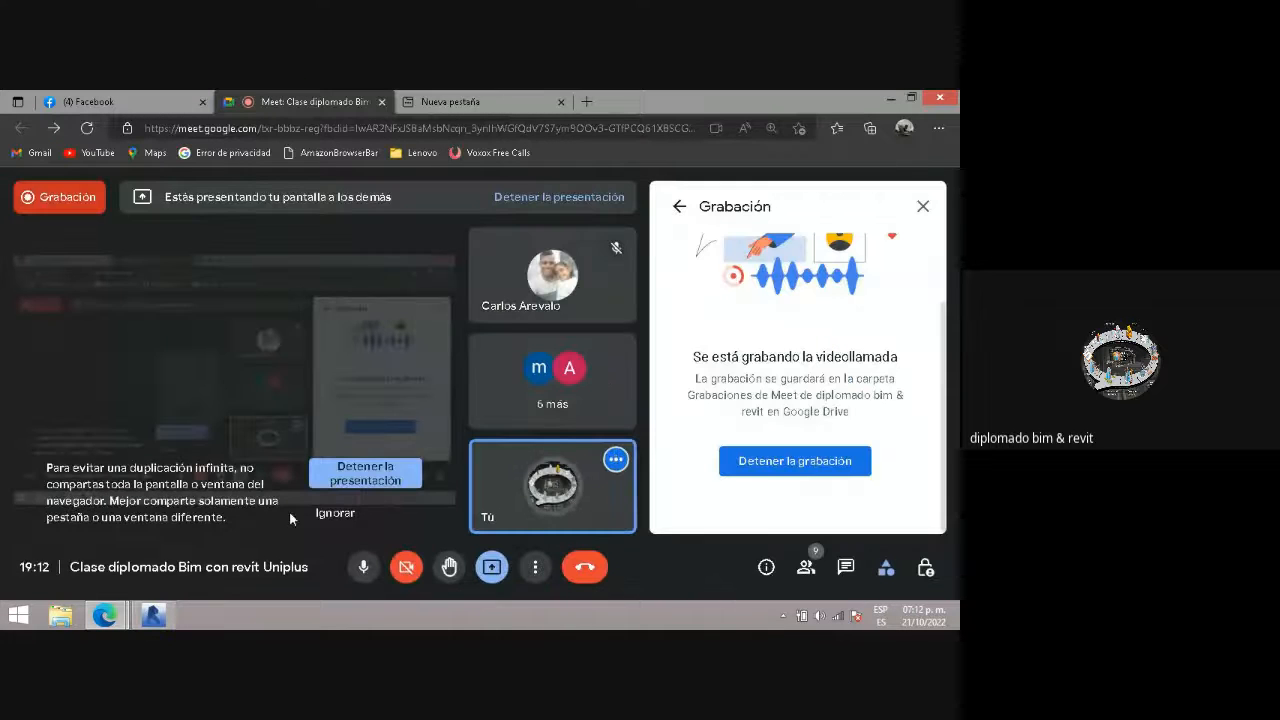
left_click(144, 622)
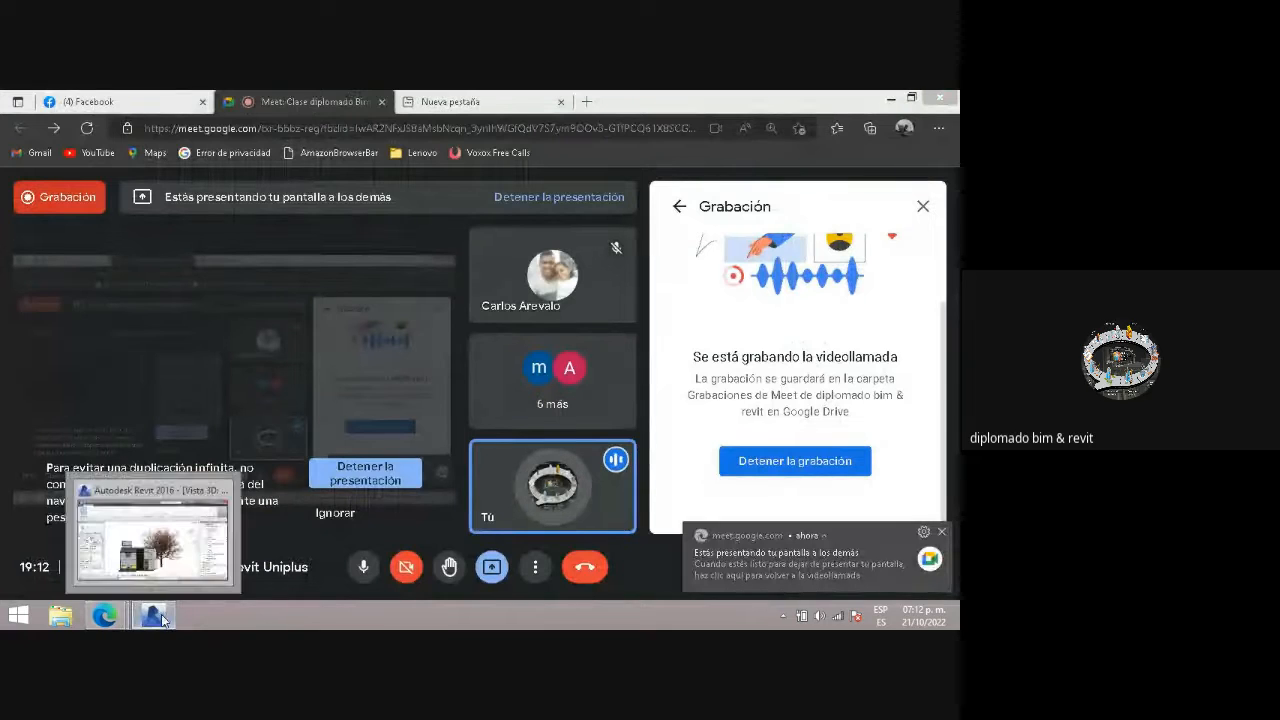
left_click(189, 554)
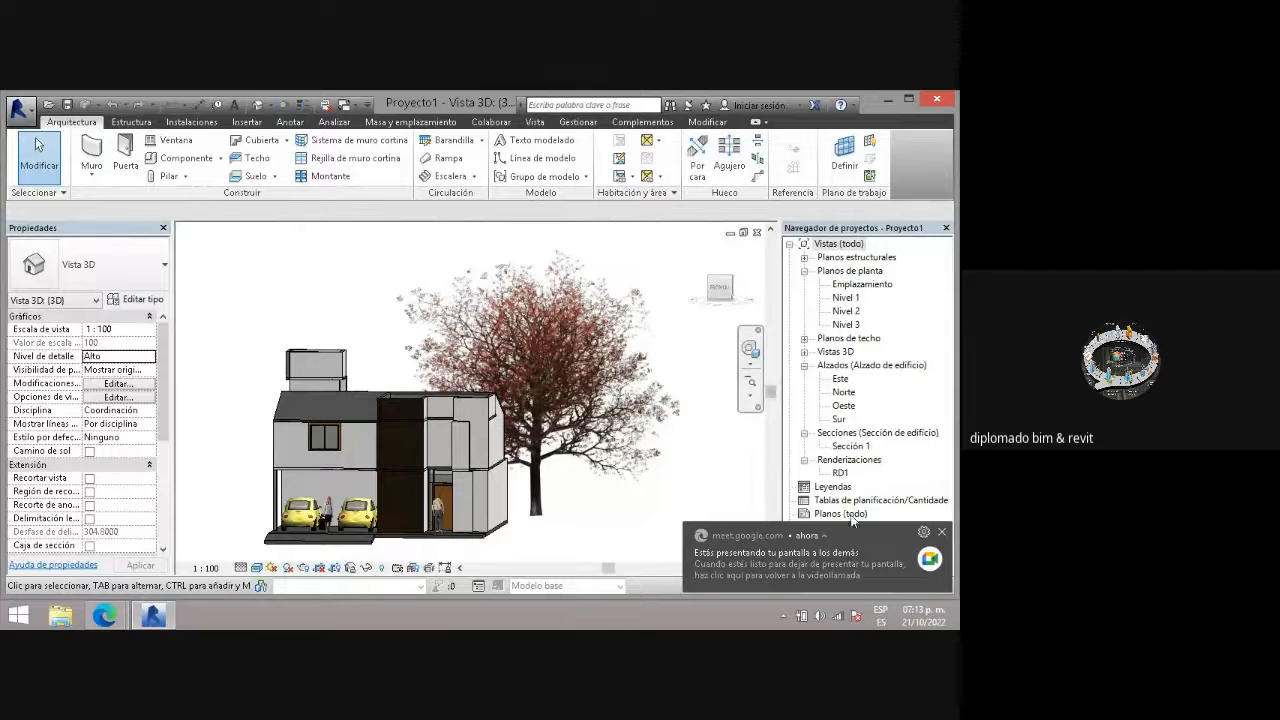
left_click(940, 538)
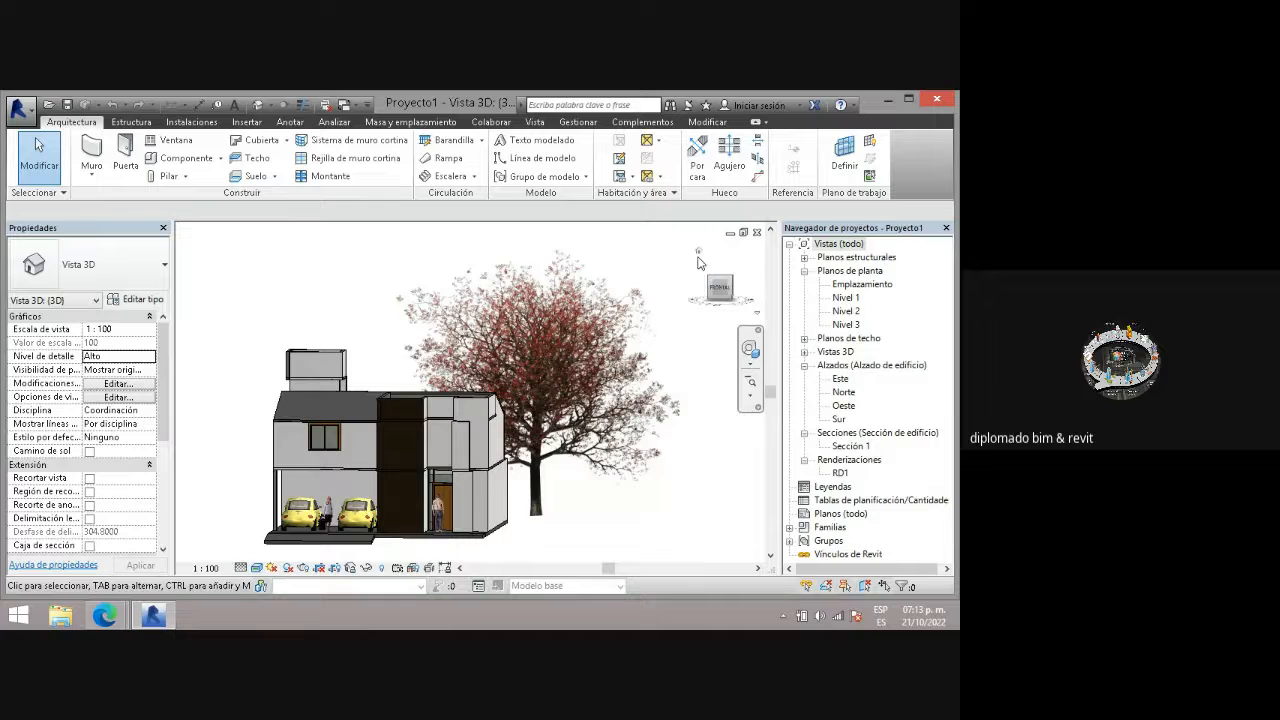
- Display the 3D view in the hidden line visual style and restore its home isometric orientation
left_click(257, 568)
left_click(268, 538)
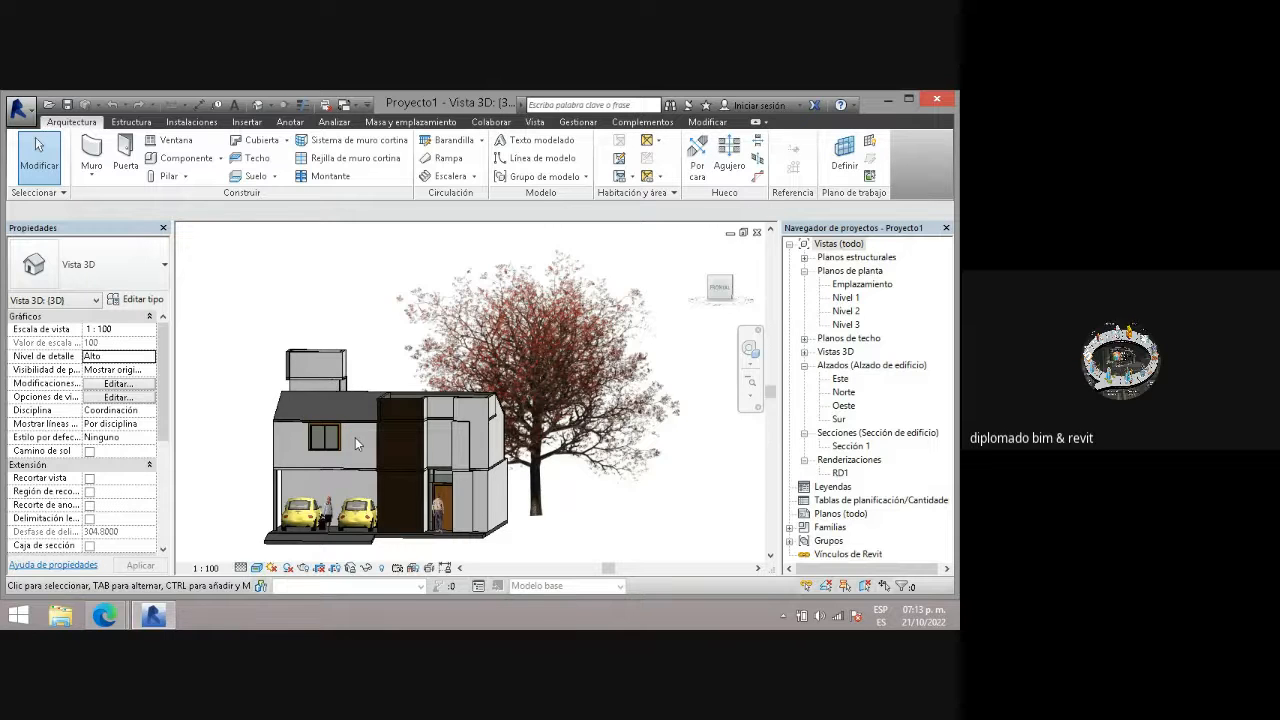
key("h")
key("l")
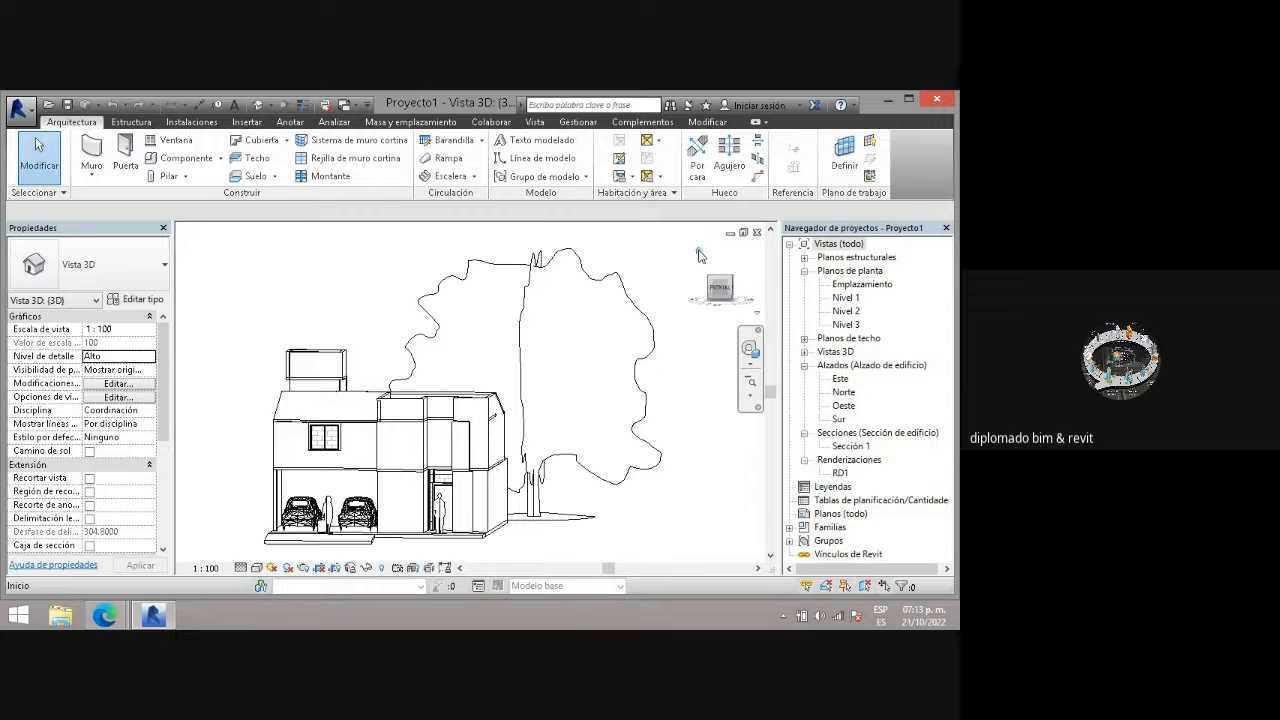
left_click(700, 254)
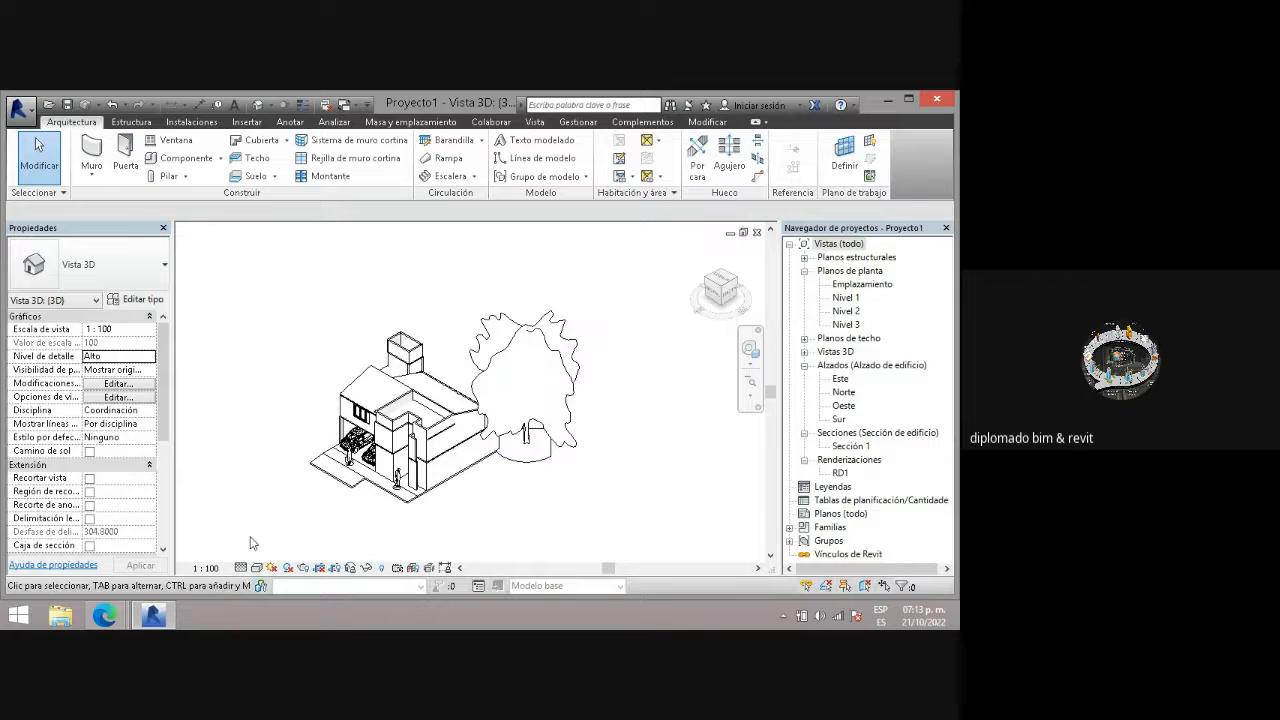
- Switch to the Google Meet call, admit the waiting participant, and return to Revit
mouse_move(108, 619)
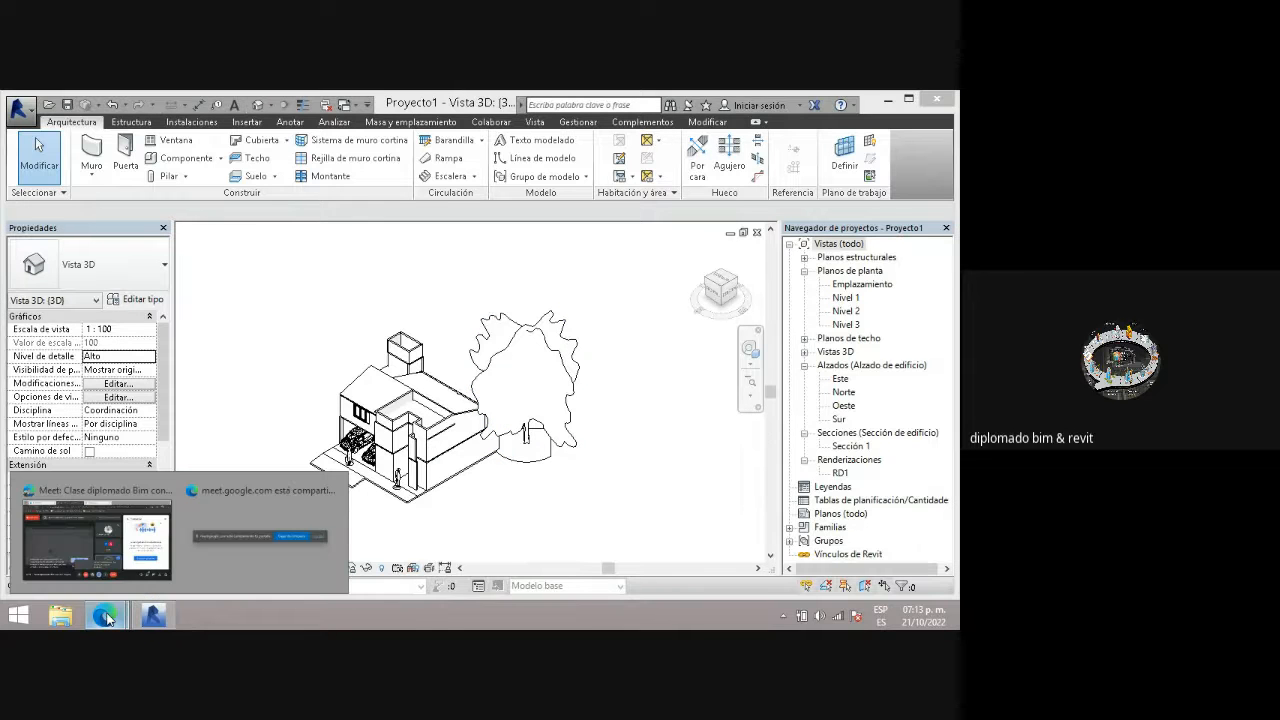
left_click(129, 549)
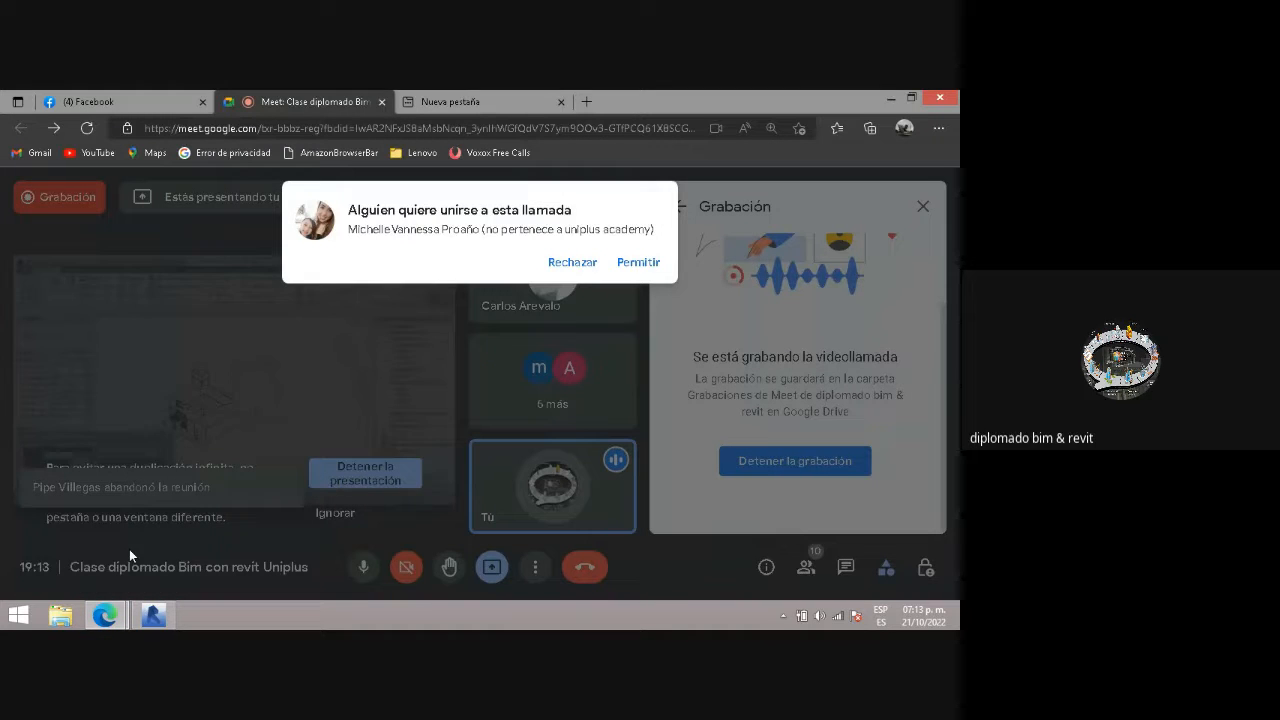
left_click(645, 265)
left_click(152, 615)
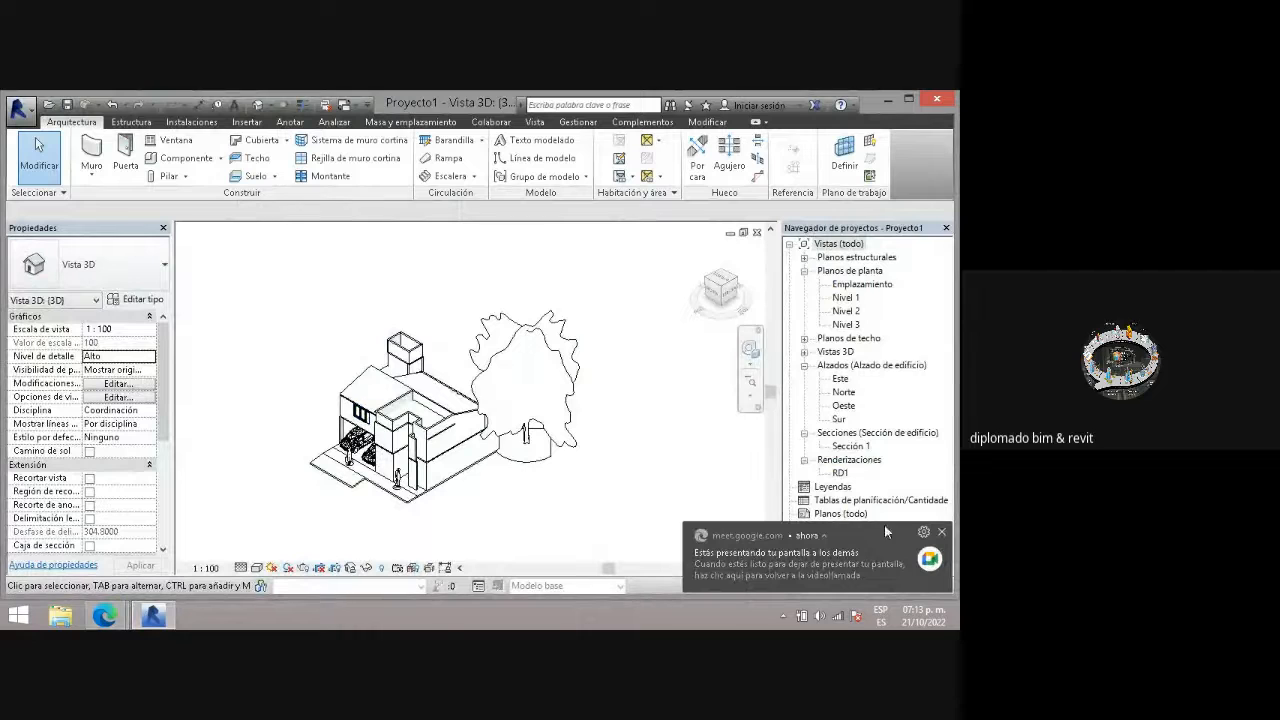
left_click(941, 533)
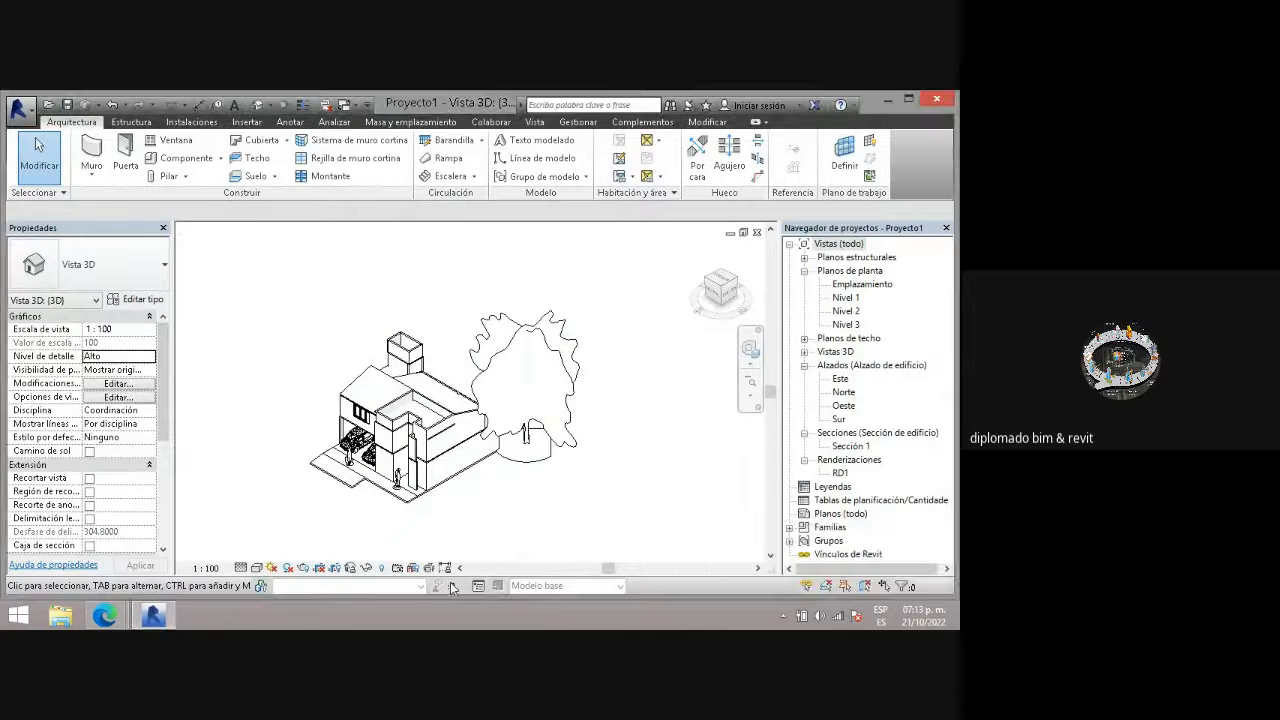
- Turn on the sun path in the 3D view, using the project location, date and time
left_click(272, 568)
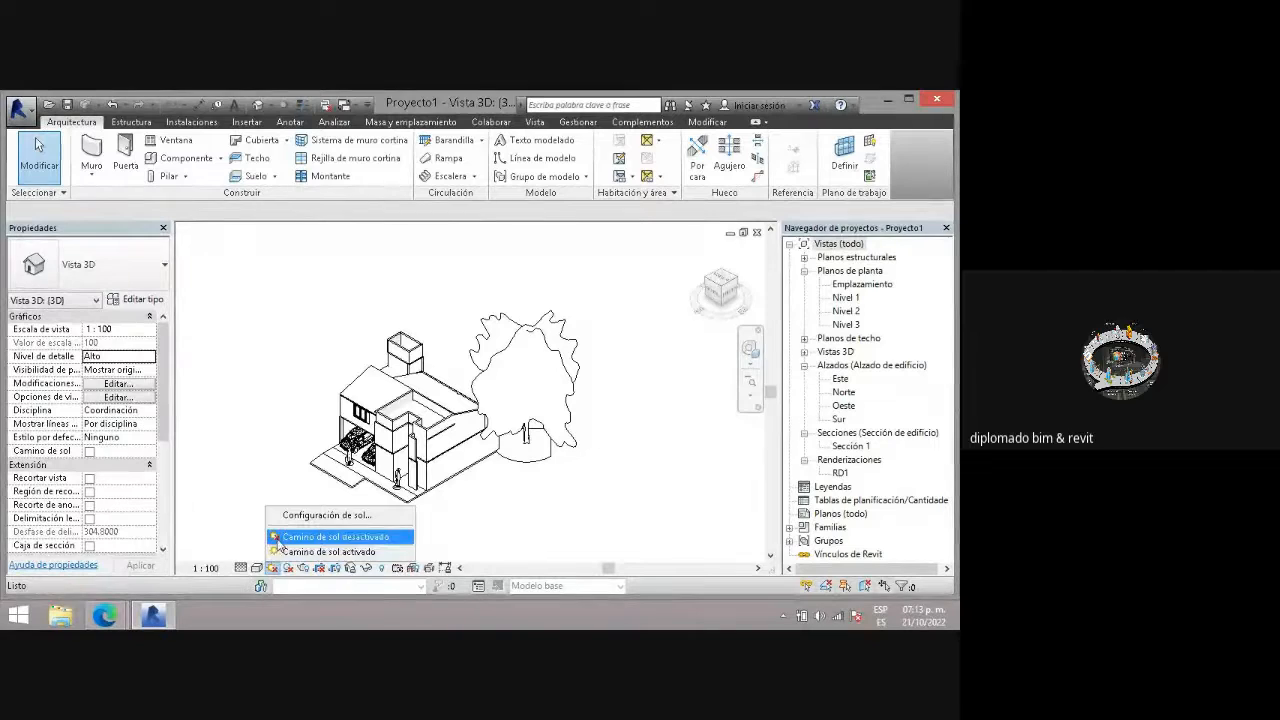
left_click(281, 539)
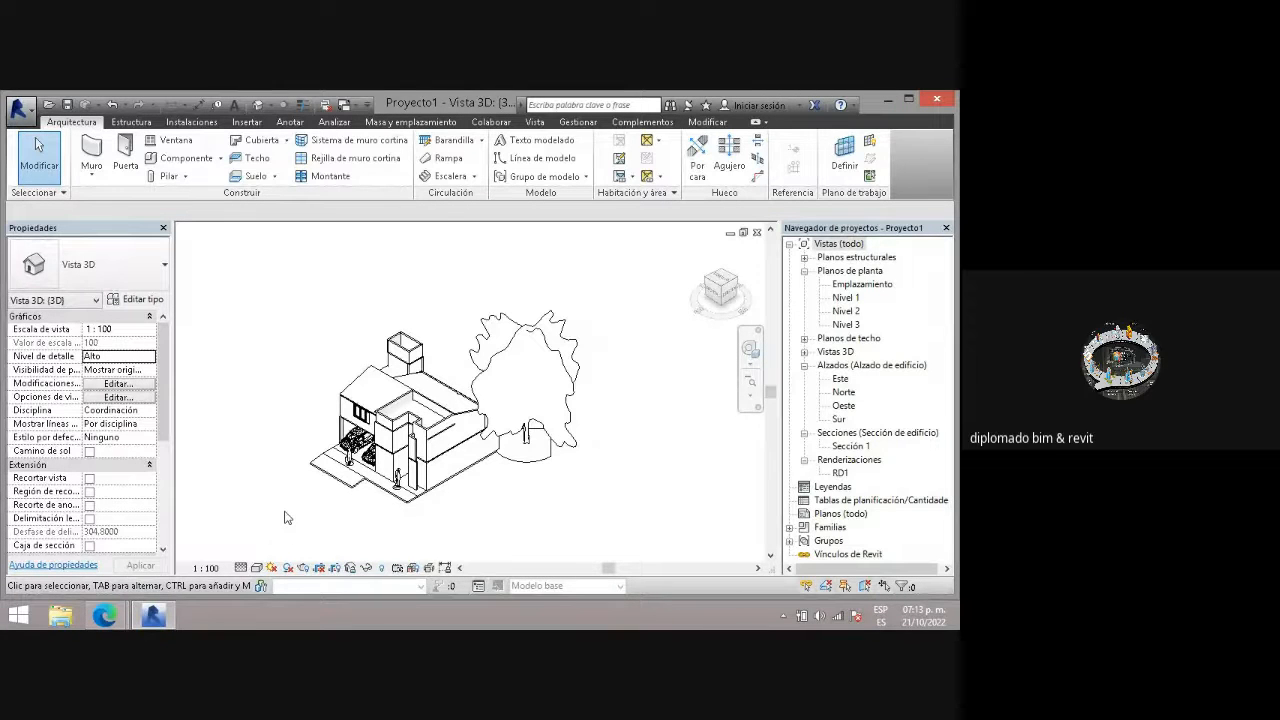
left_click(272, 568)
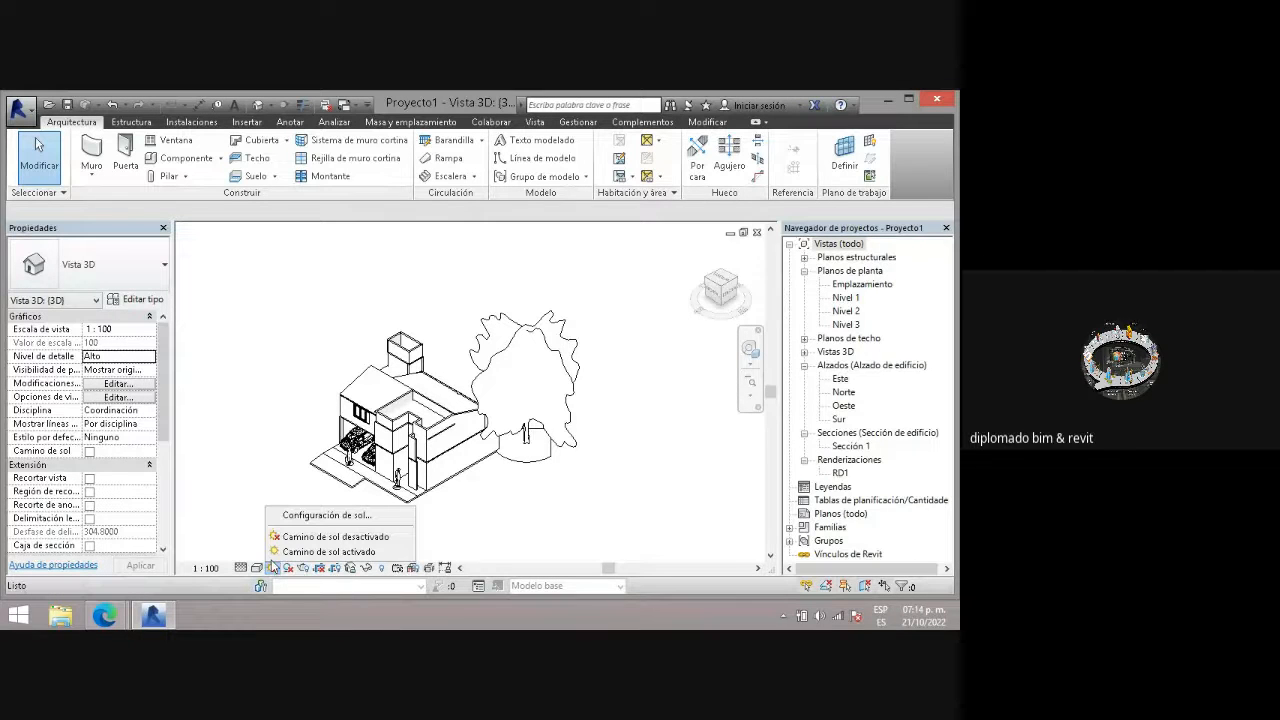
left_click(284, 556)
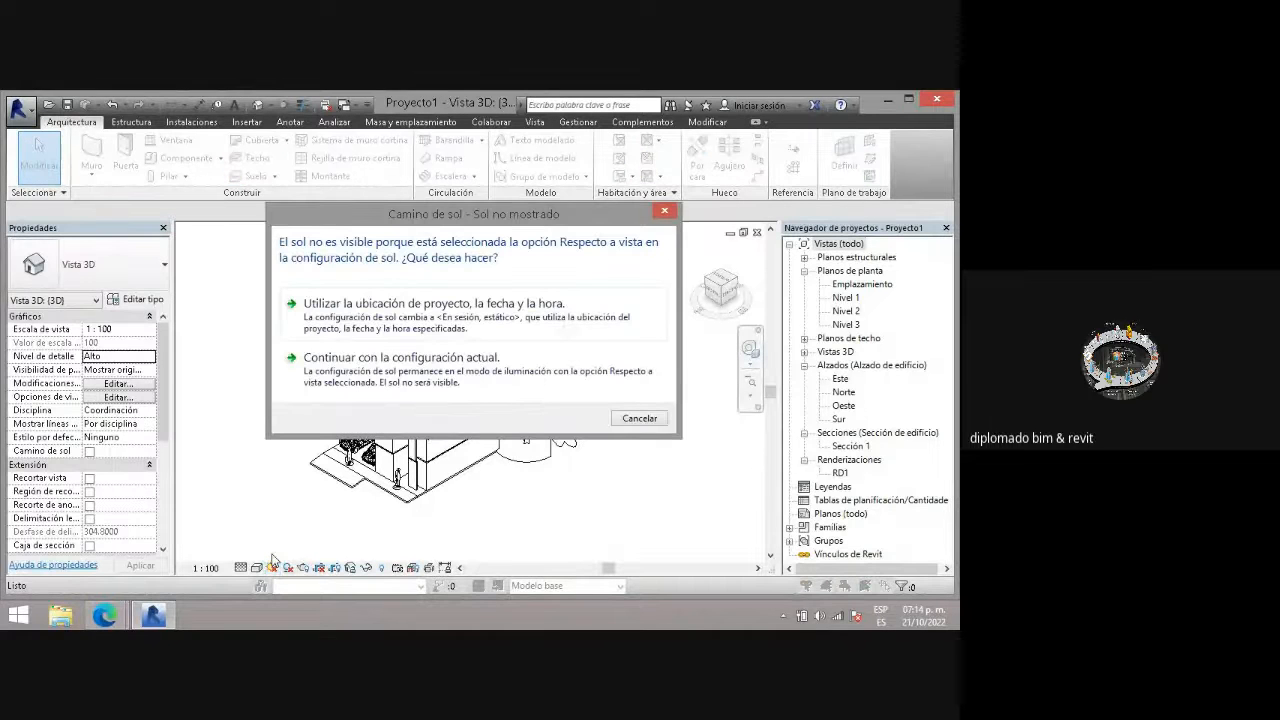
left_click(409, 316)
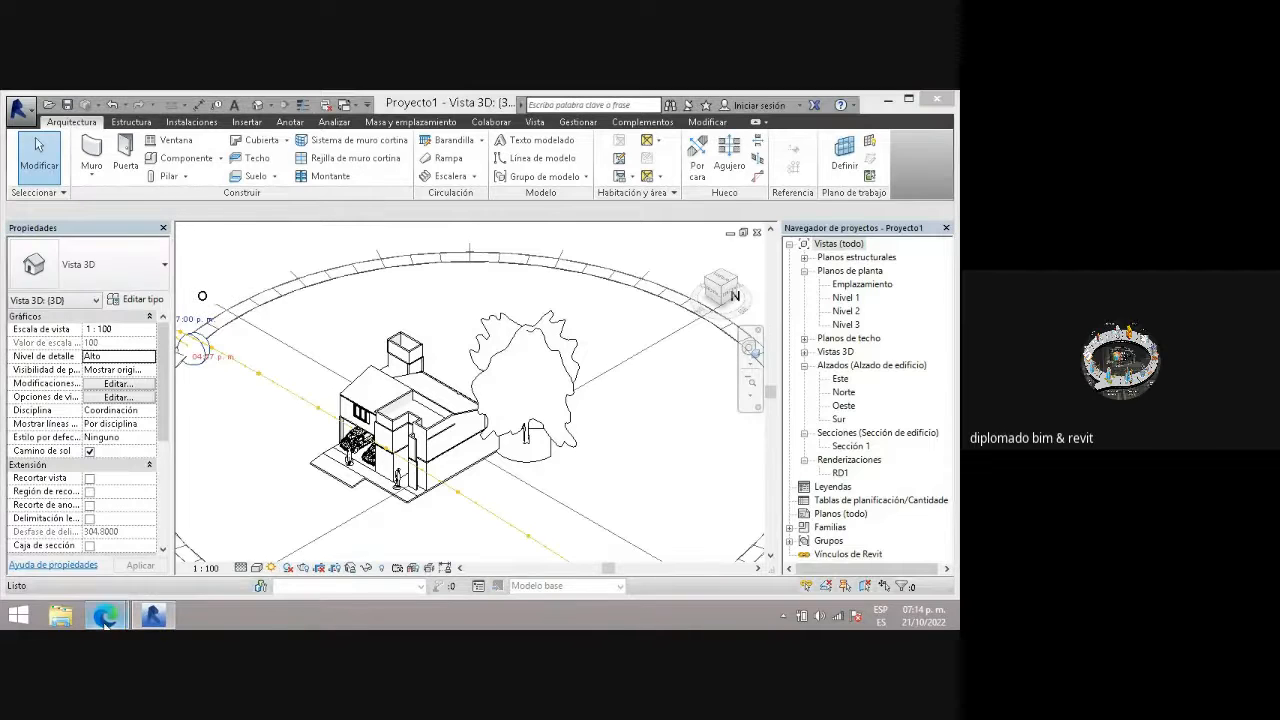
- Admit the participant requesting to join in the Google Meet call and go back to the Revit model
mouse_move(110, 612)
left_click(138, 531)
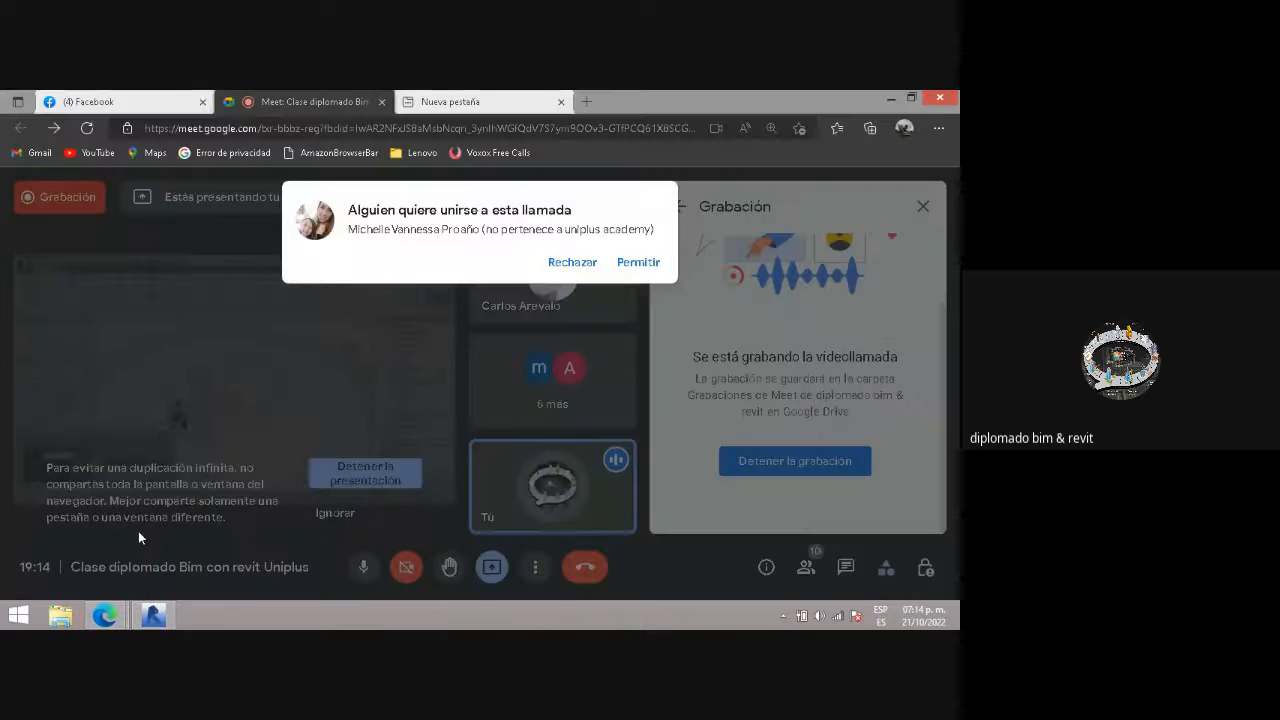
left_click(630, 261)
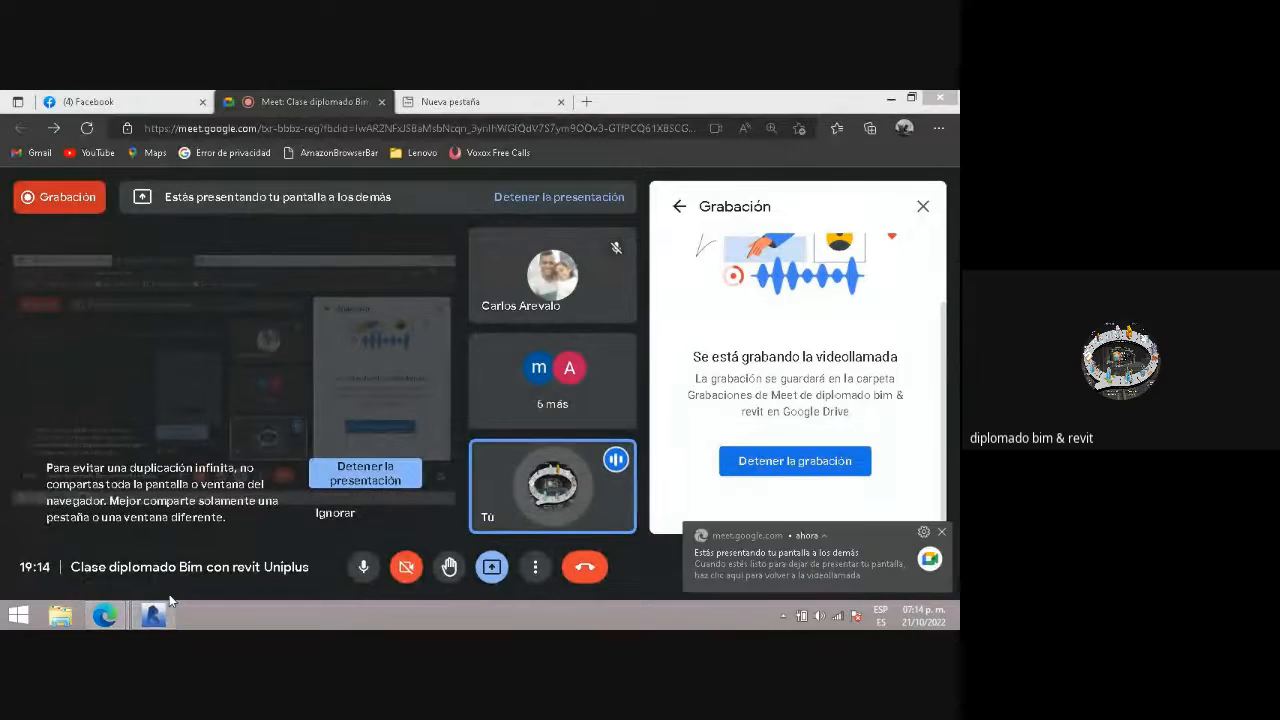
left_click(157, 616)
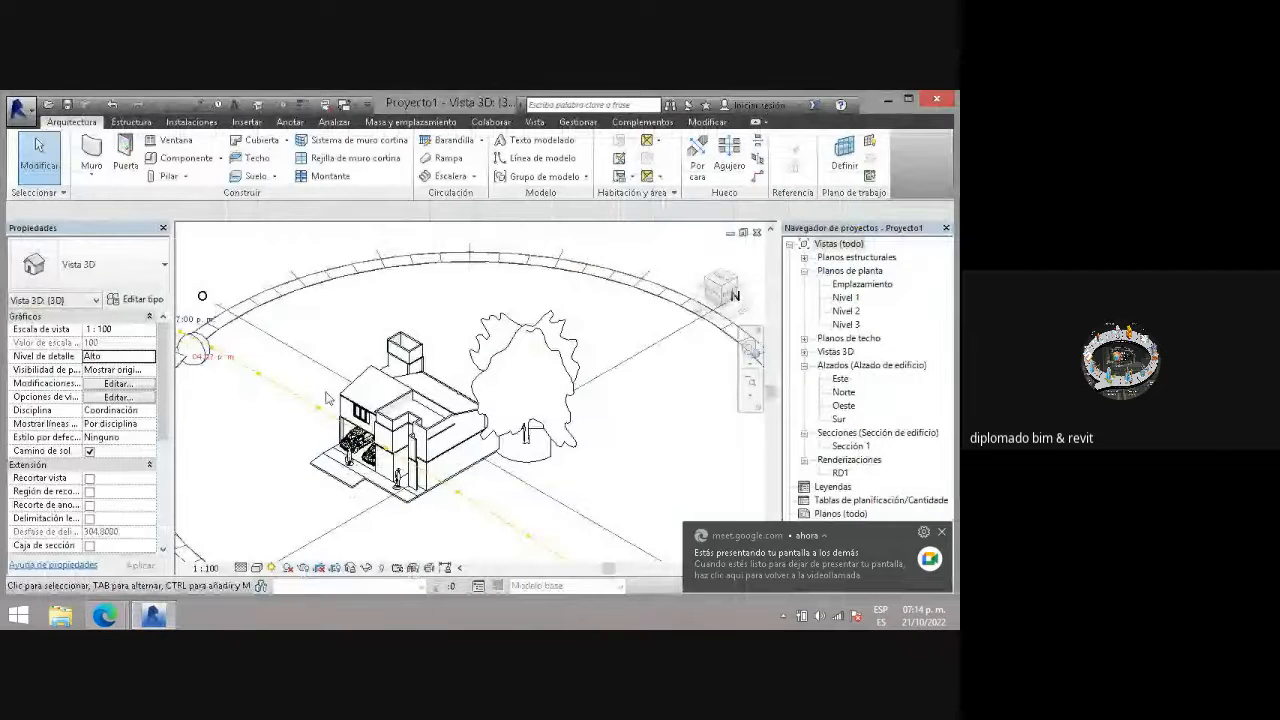
- Inspect the sun path around the house and open the sun settings, placing the dialog clear of the properties
scroll(310, 396, "down", 5)
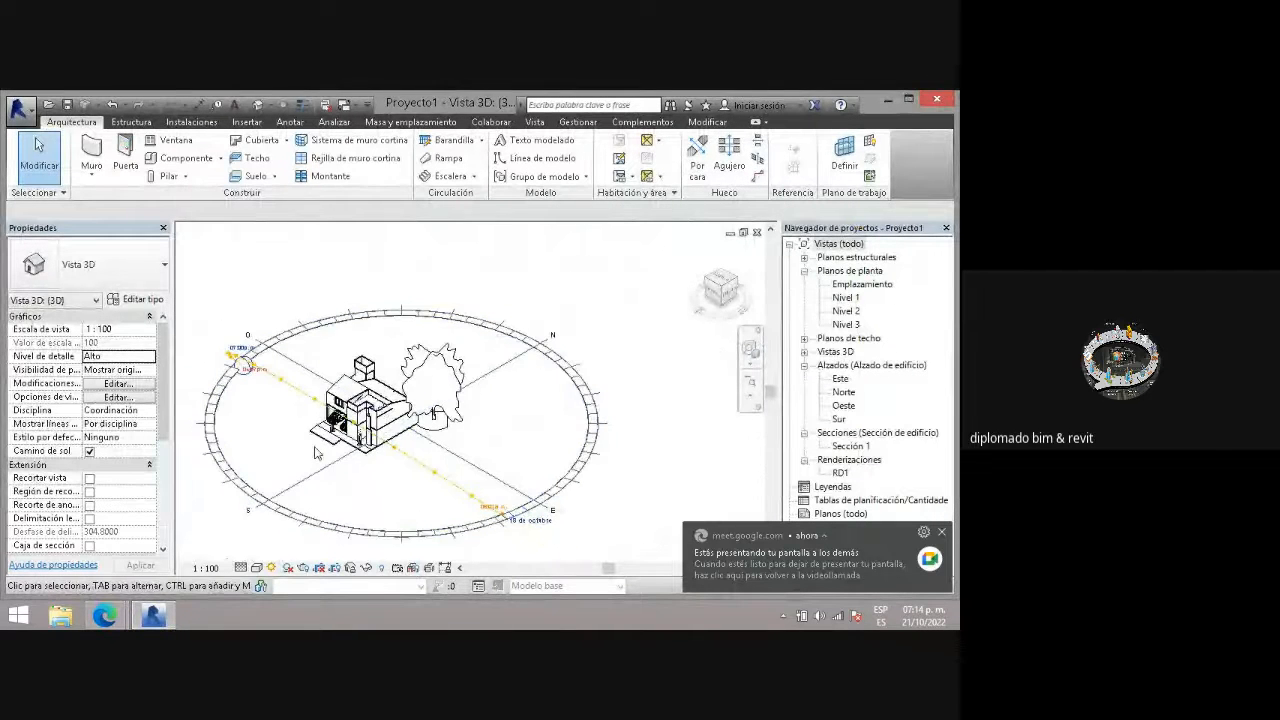
scroll(316, 452, "up", 1)
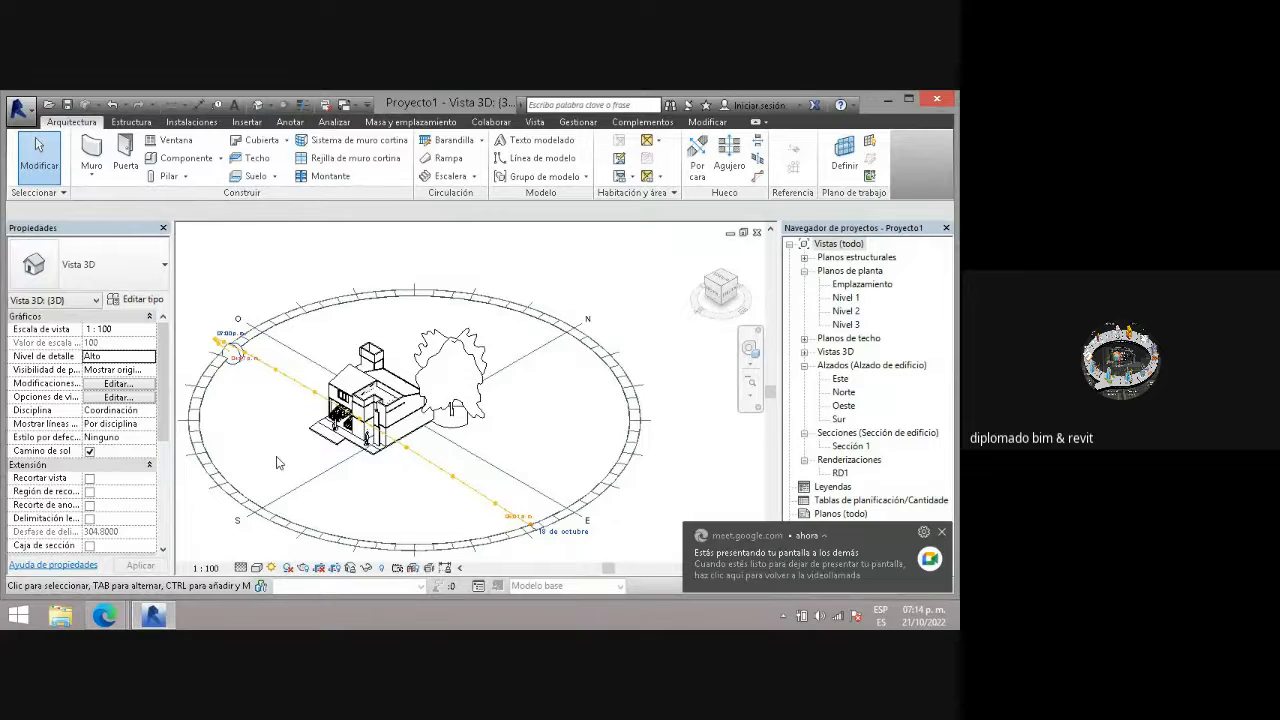
middle_click_drag(277, 474, 498, 430, "shift")
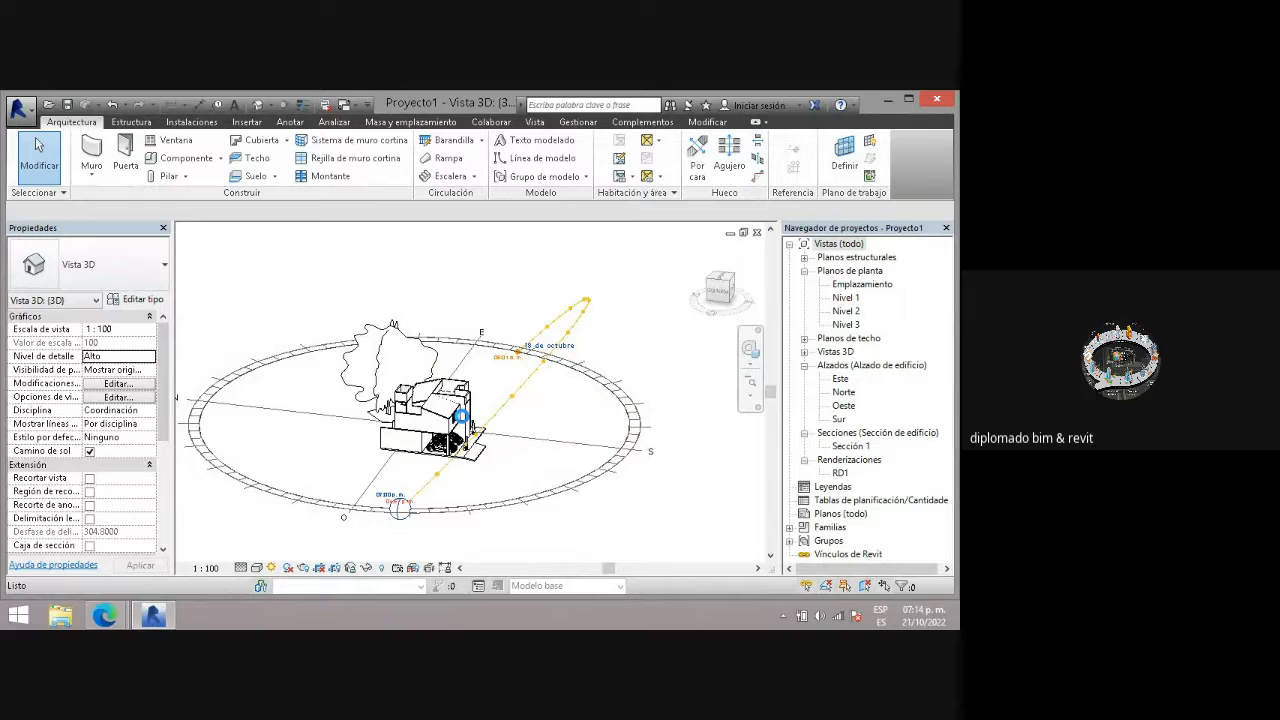
scroll(456, 416, "up", 2)
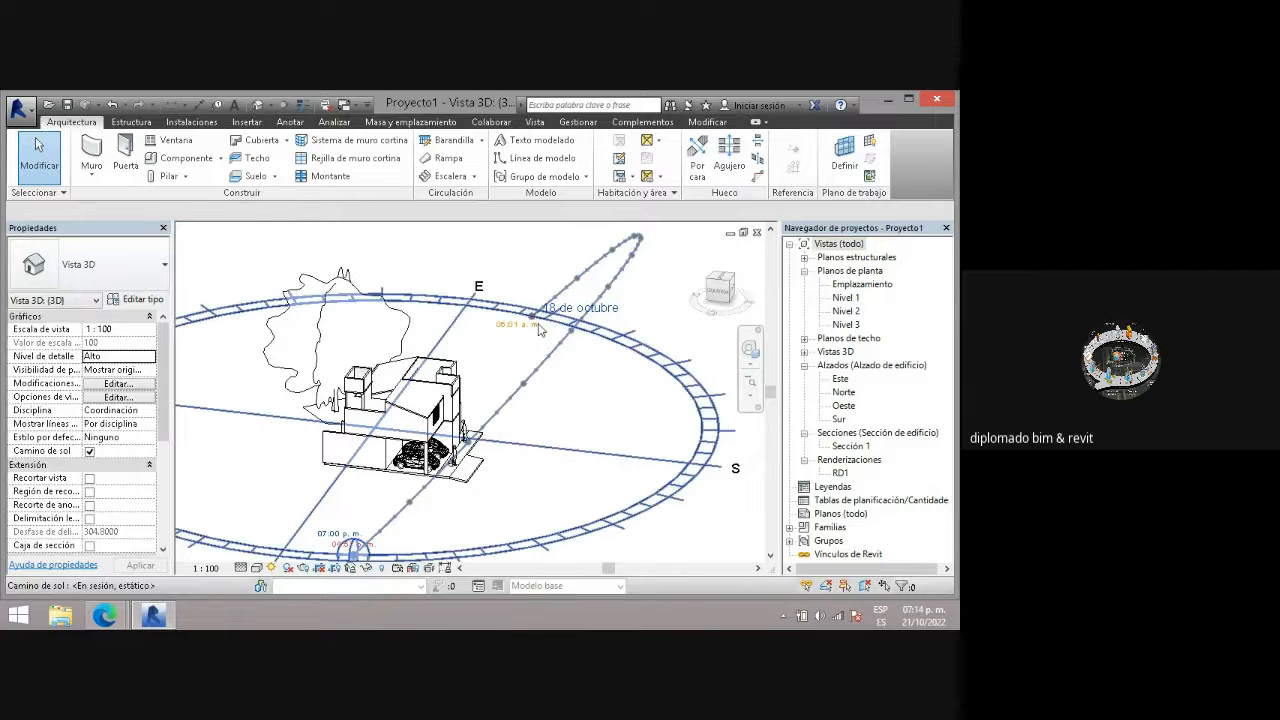
left_click(272, 567)
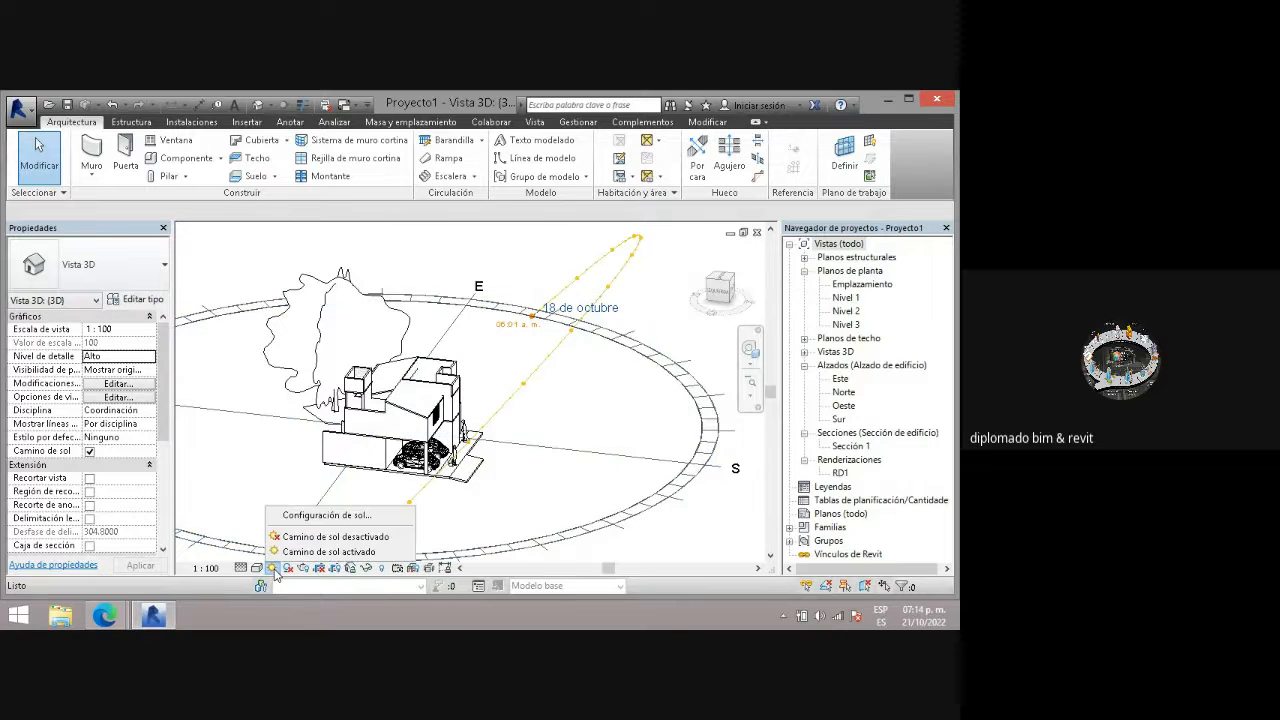
left_click(313, 517)
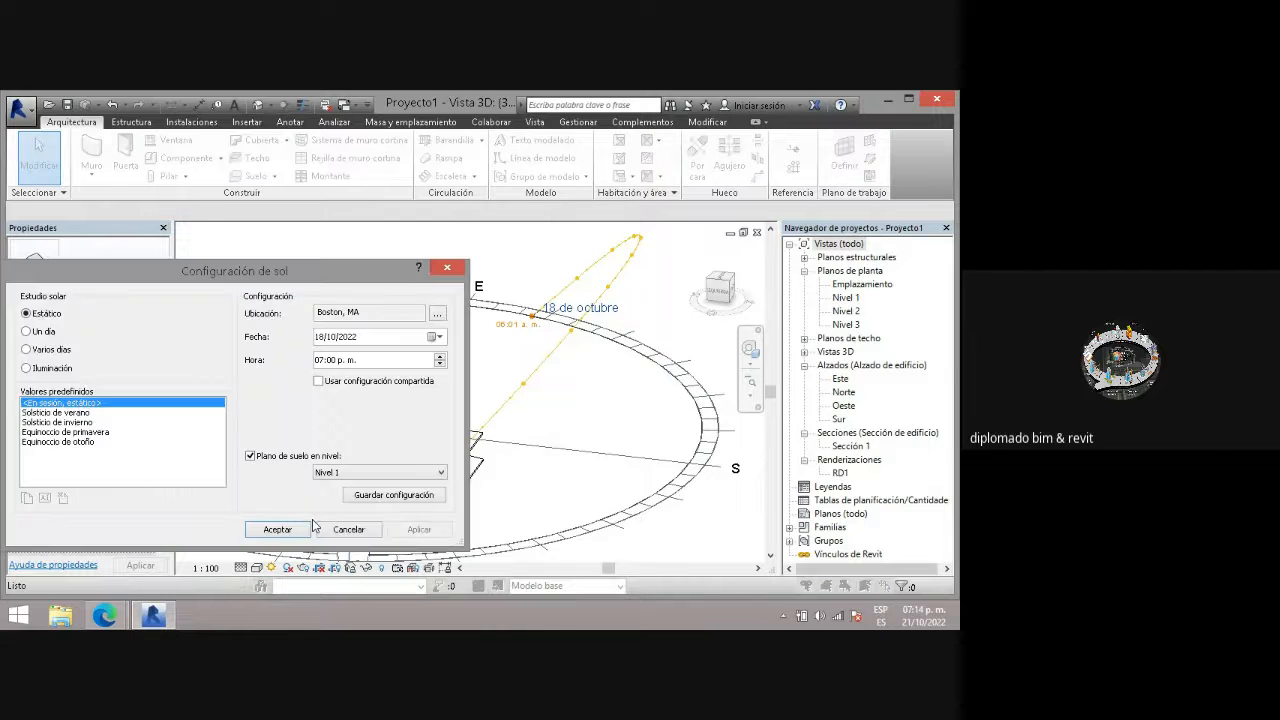
left_click_drag(291, 267, 403, 262)
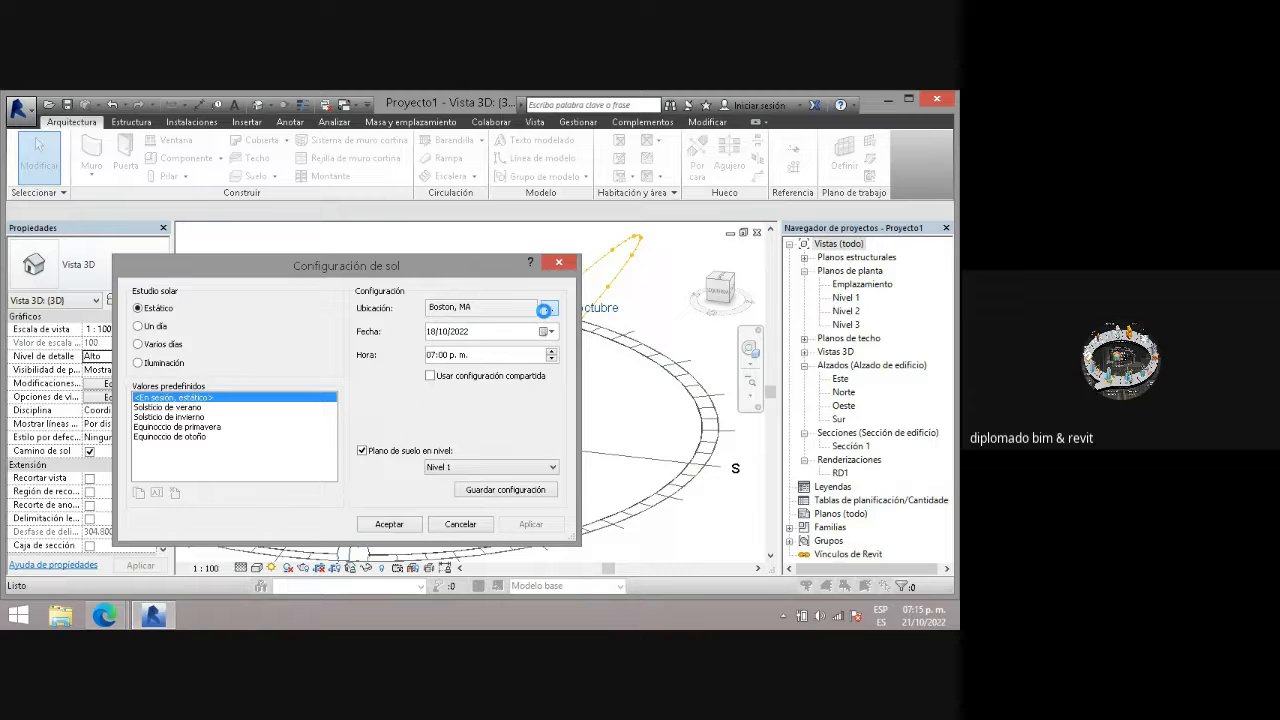
- Open the project location settings from the sun configuration and enter "cd mx" as the project address
left_click(540, 313)
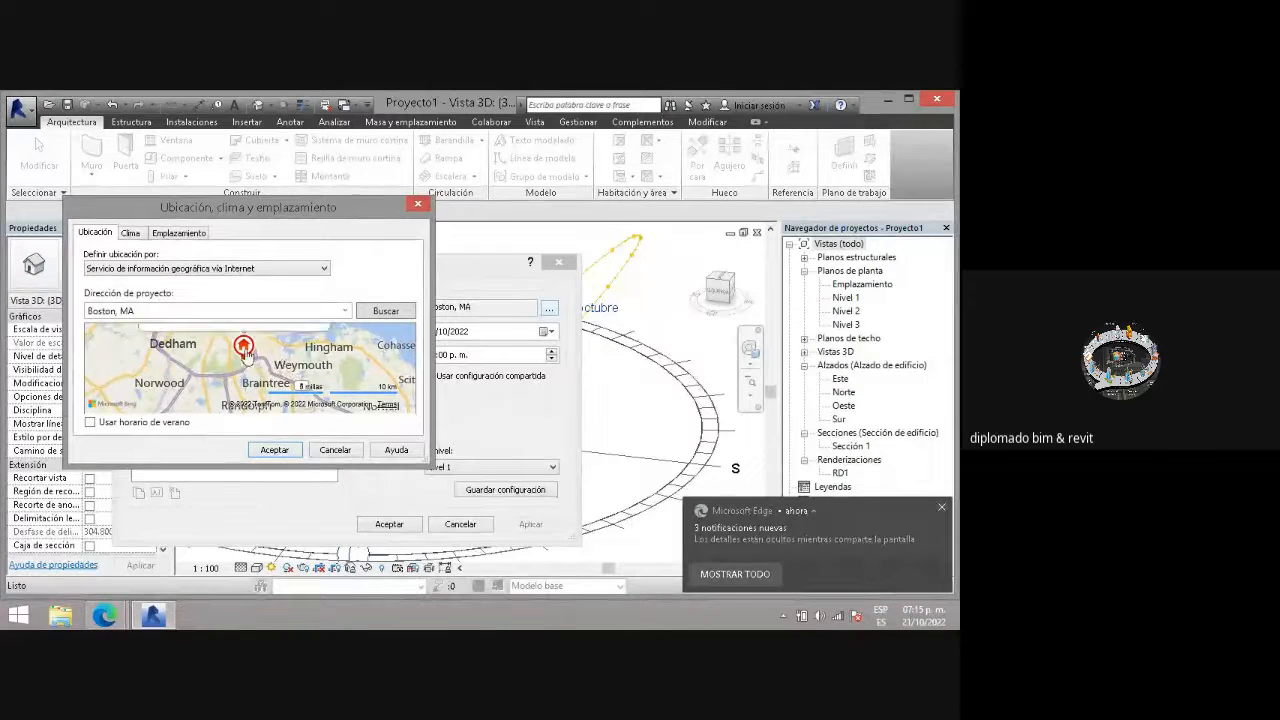
left_click(184, 312)
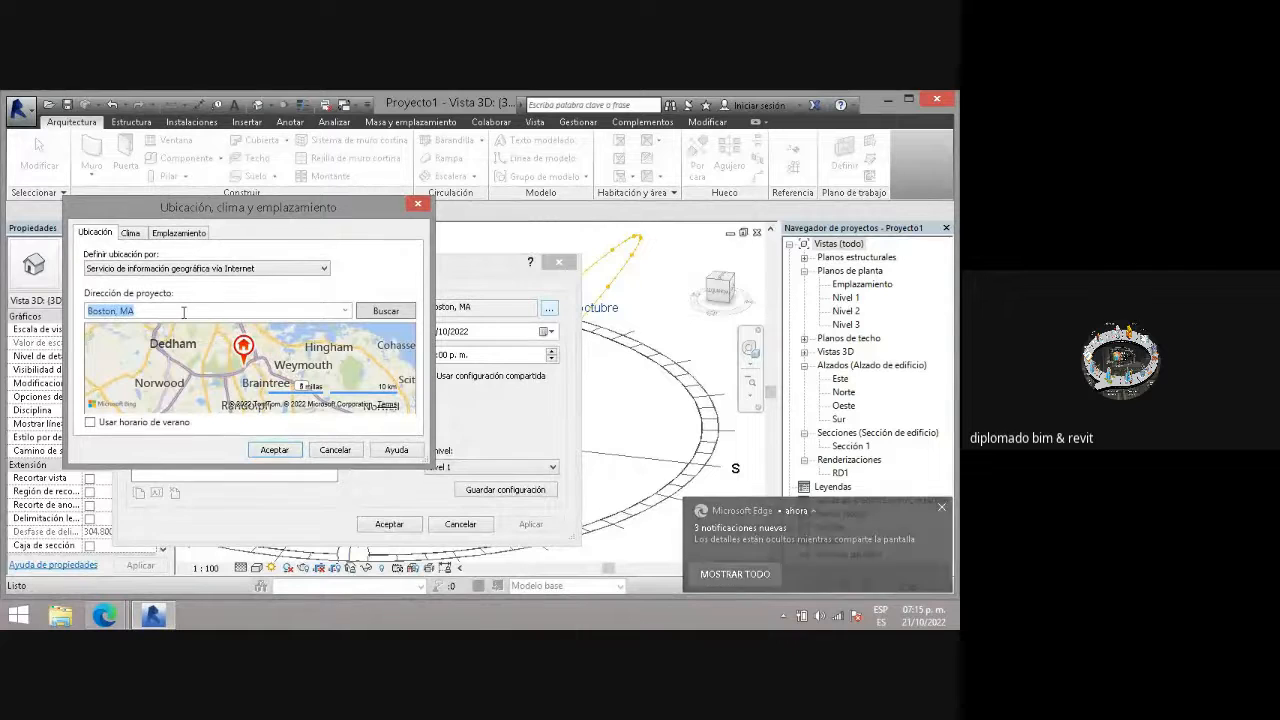
type("cd")
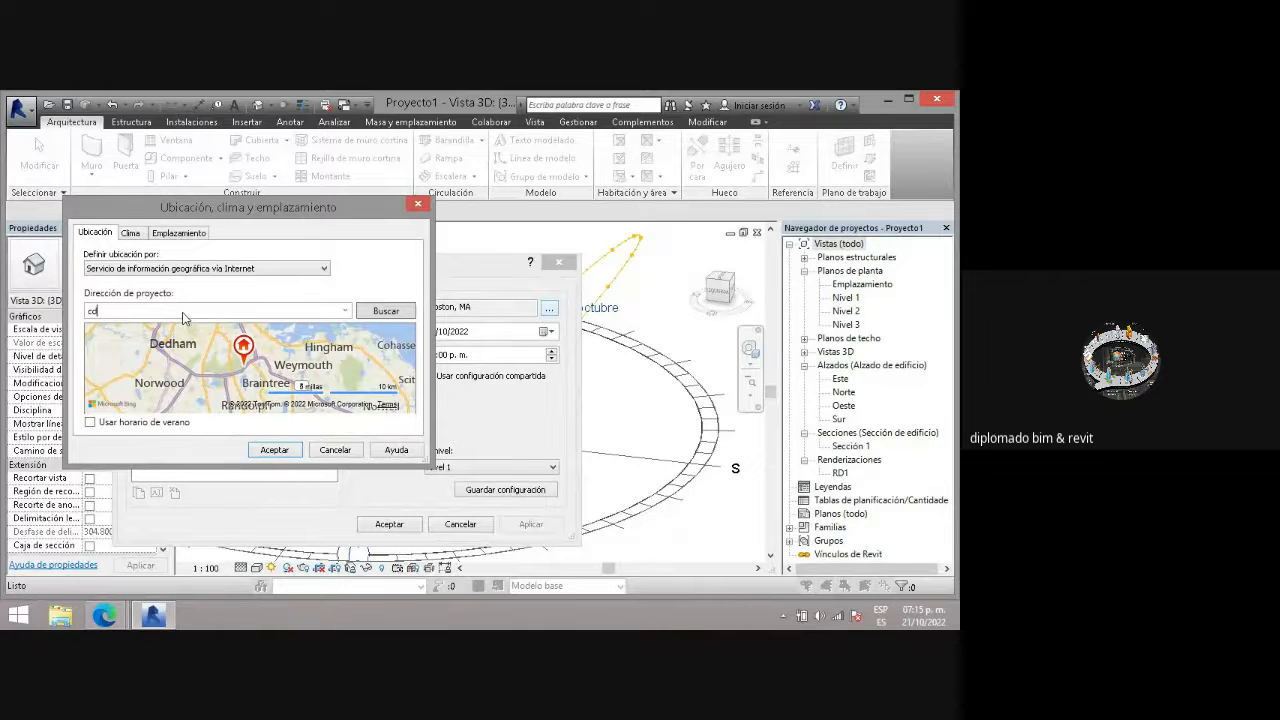
type(" mx")
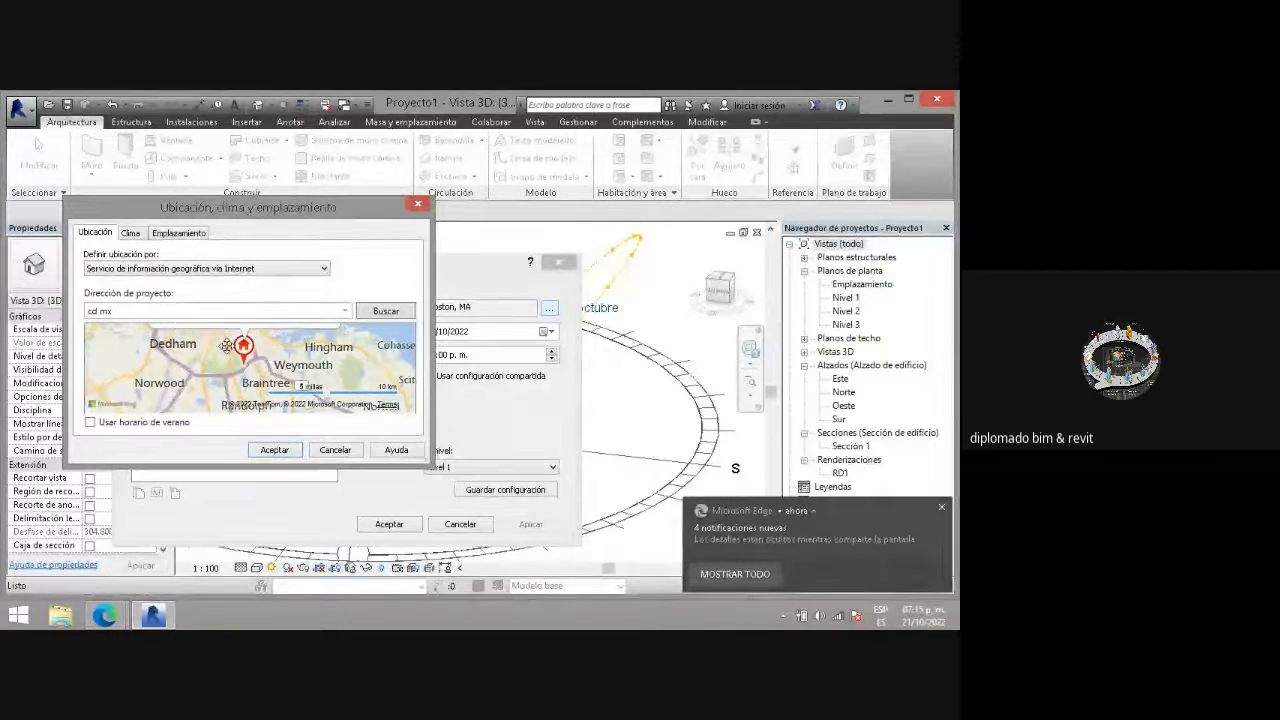
- Move the project location marker on the map from the Boston area to the Yucatán region, about 18.74, -89.22
left_click_drag(245, 362, 309, 374)
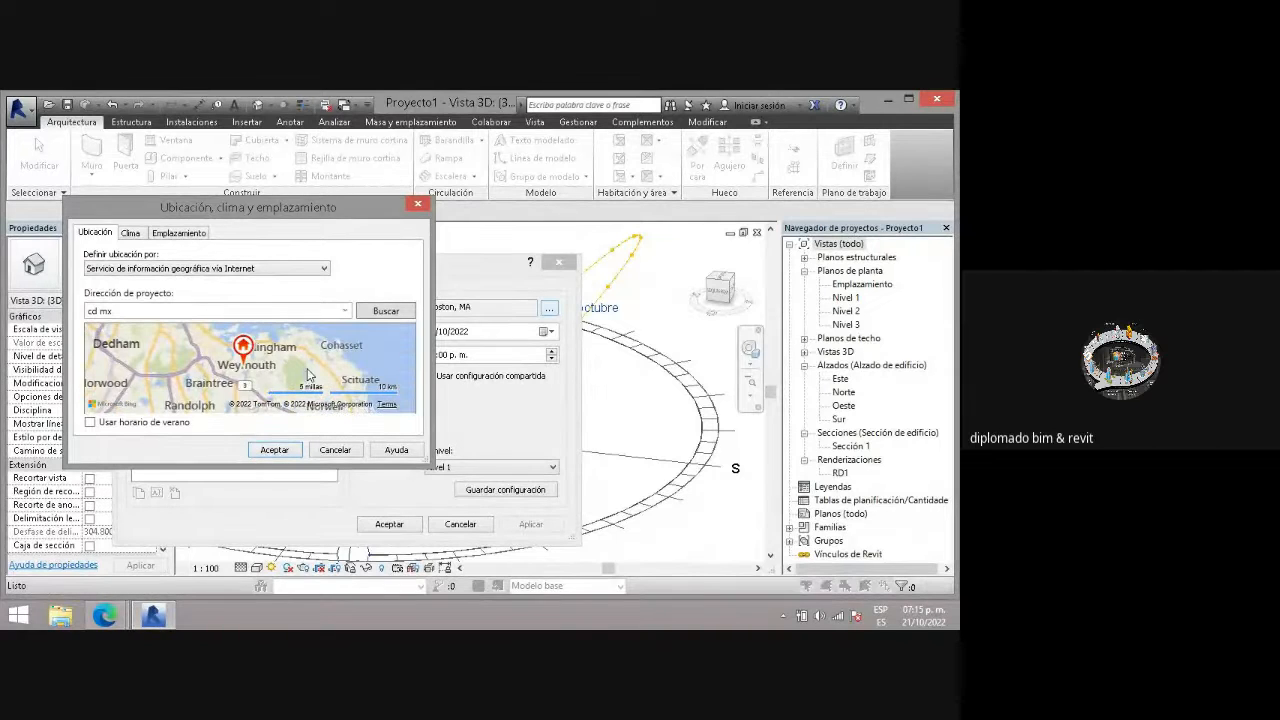
scroll(307, 373, "down", 3)
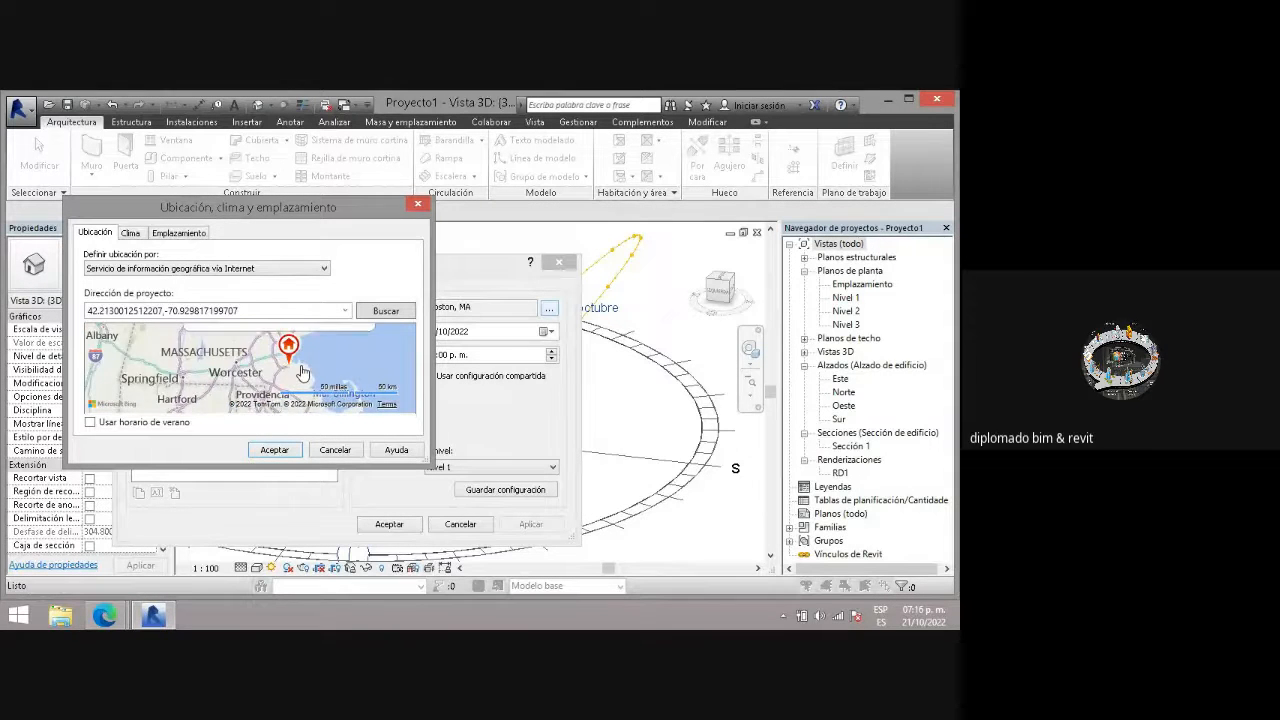
scroll(302, 370, "down", 3)
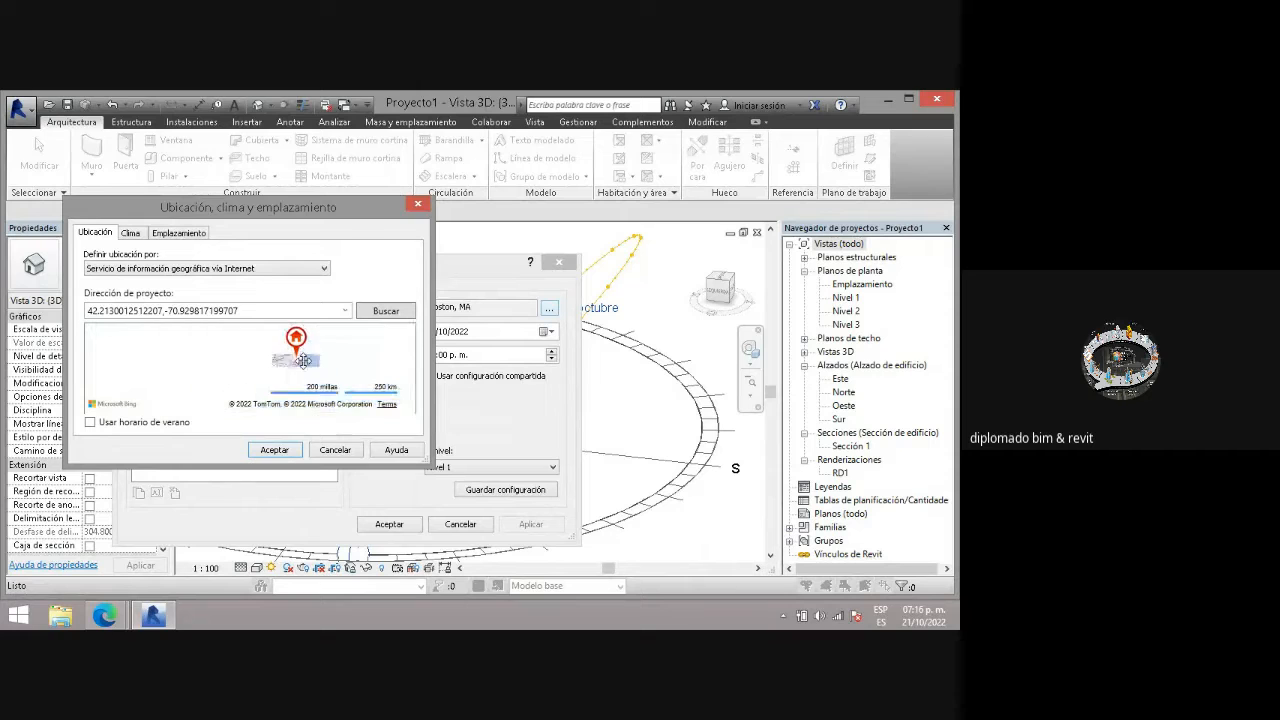
scroll(303, 361, "down", 2)
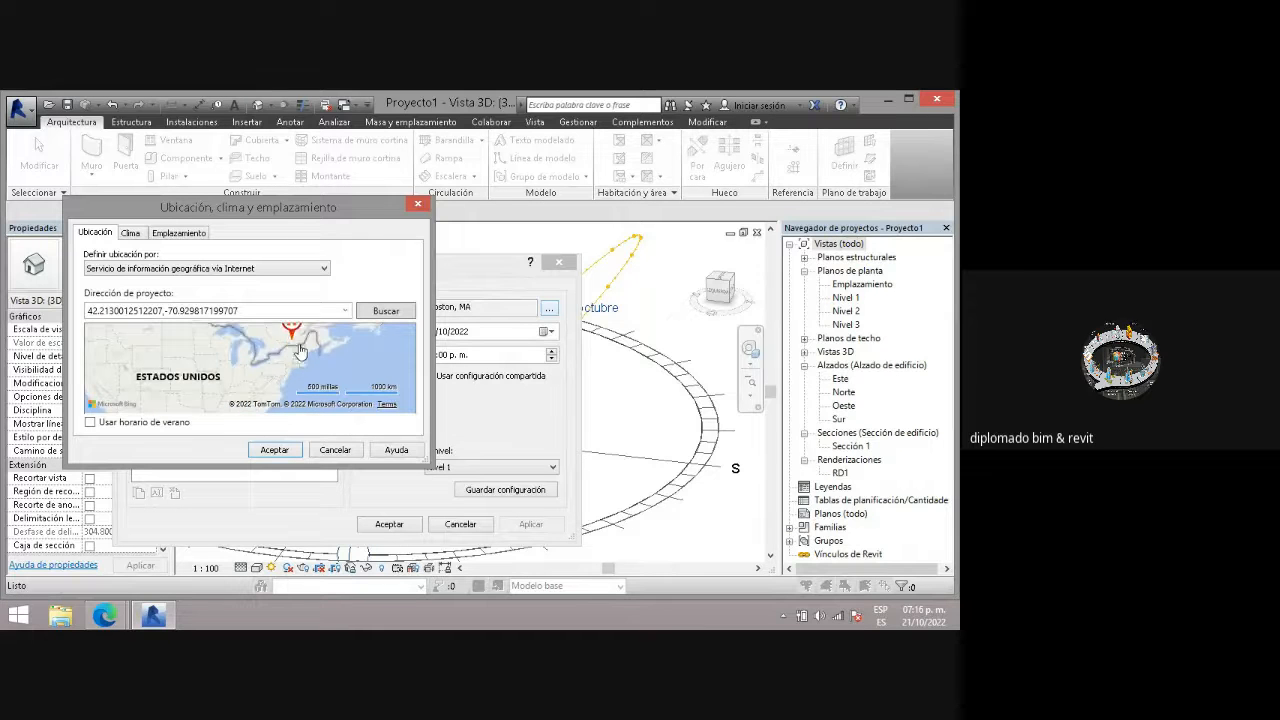
left_click_drag(291, 330, 248, 364)
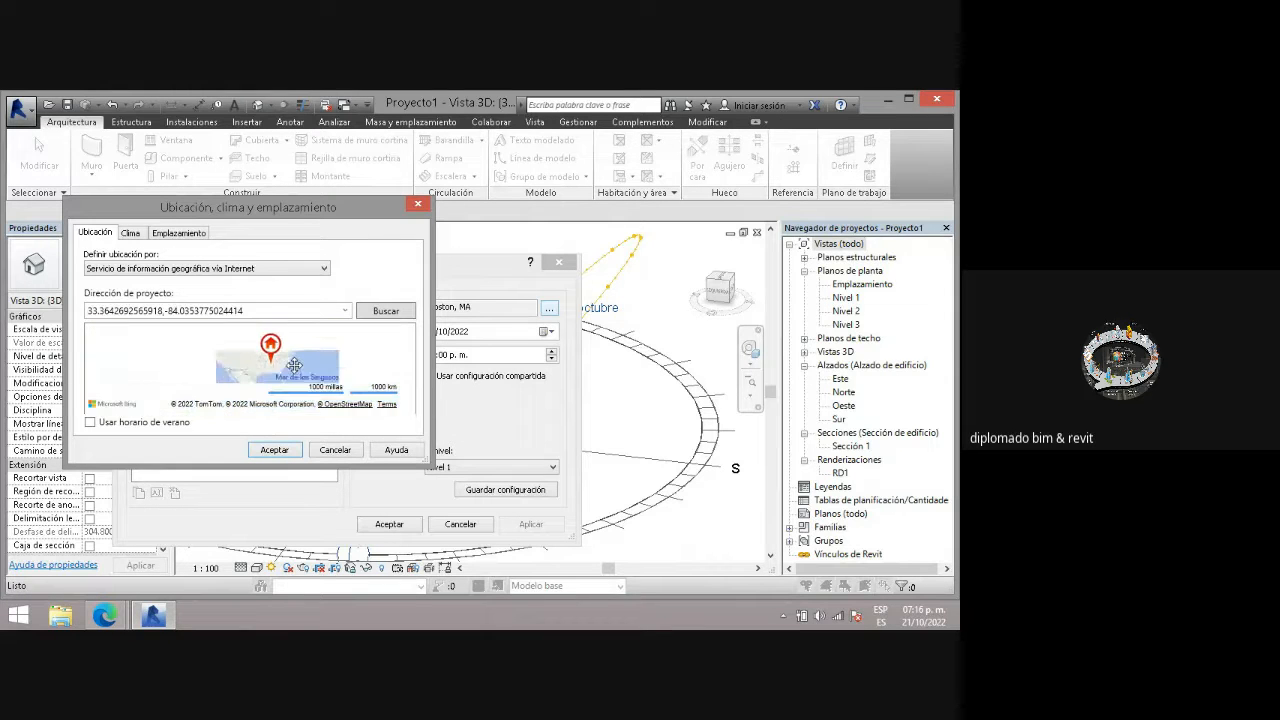
scroll(287, 370, "down", 2)
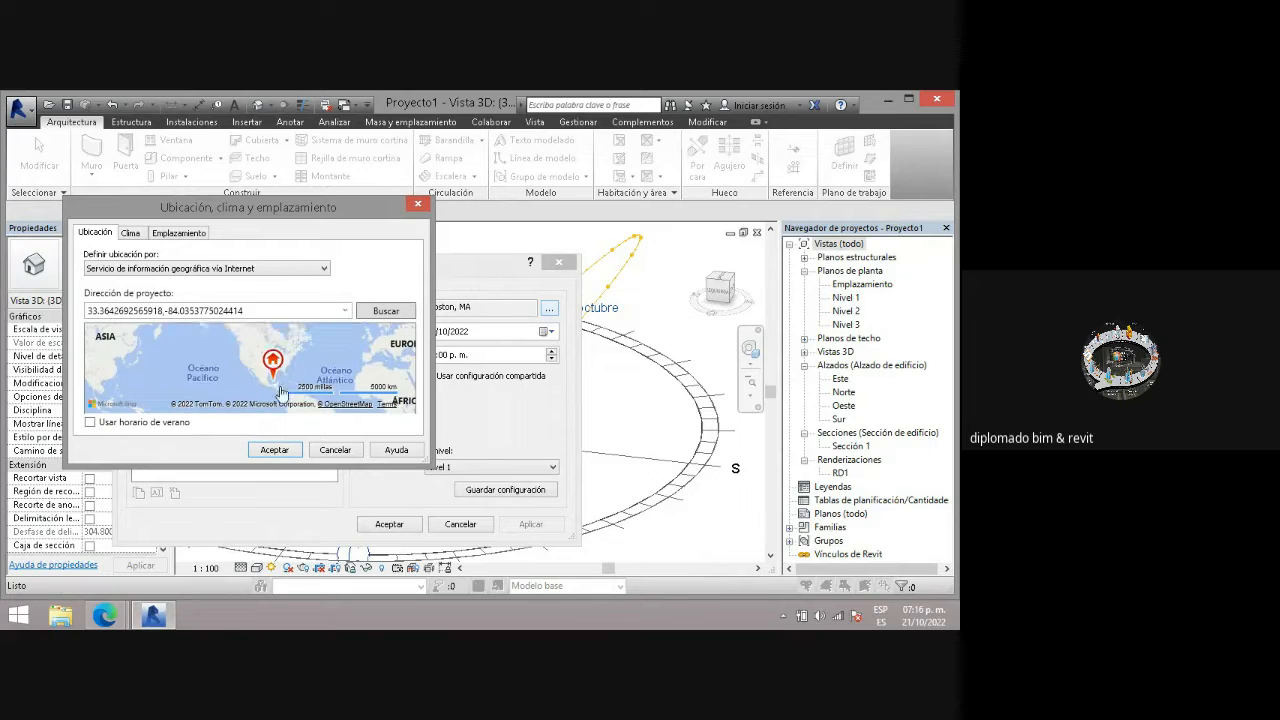
left_click(277, 383)
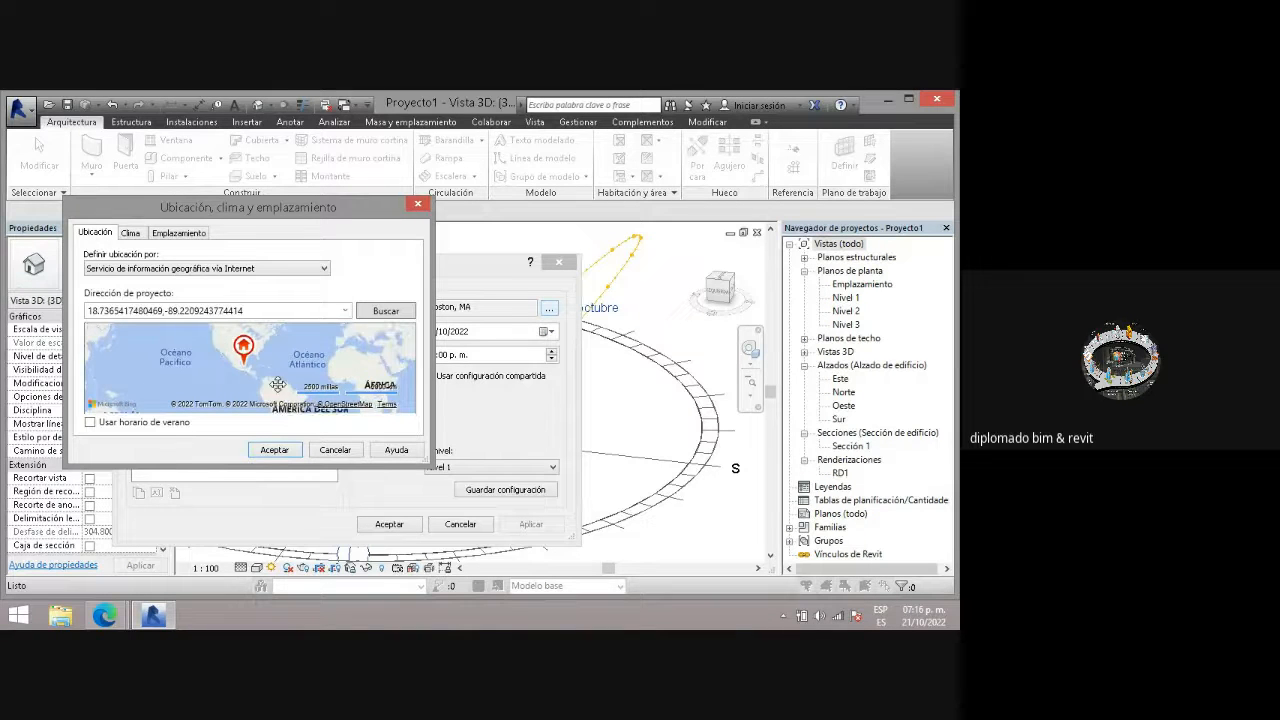
- Shift the location marker west into southern Mexico, at about 17.28, -93.13
scroll(249, 374, "up", 3)
scroll(252, 368, "down", 2)
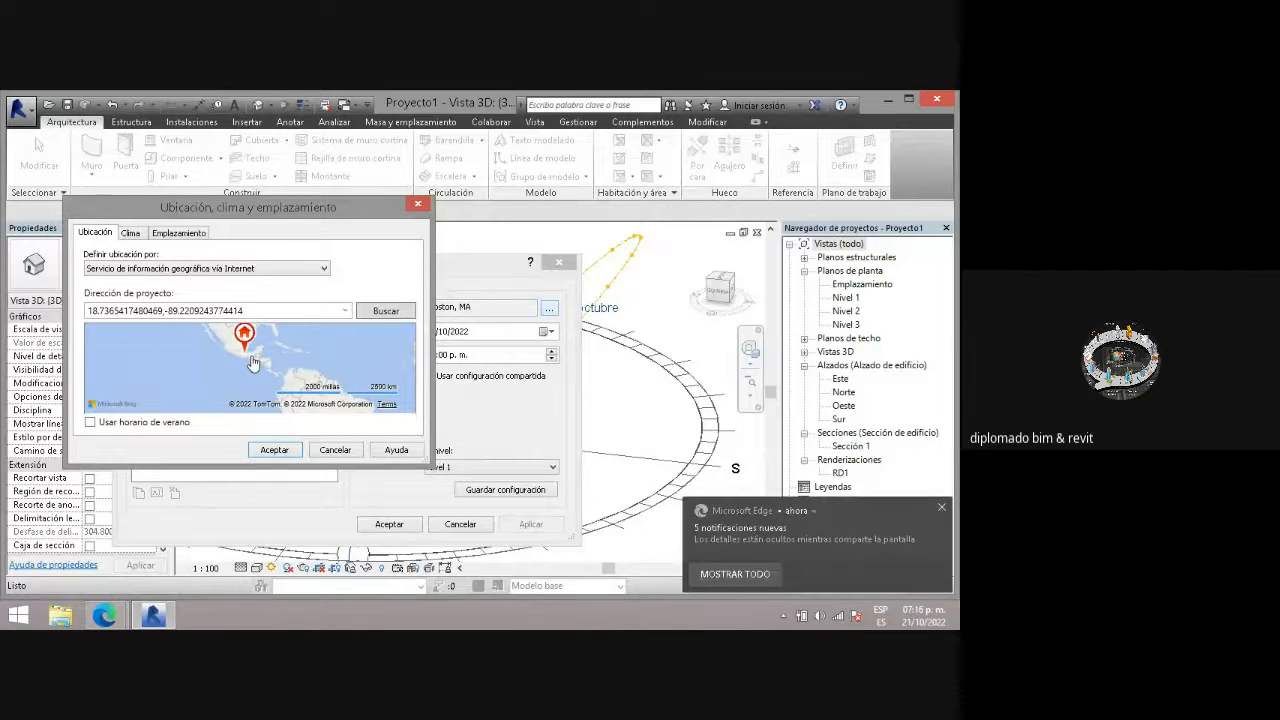
left_click_drag(254, 360, 249, 363)
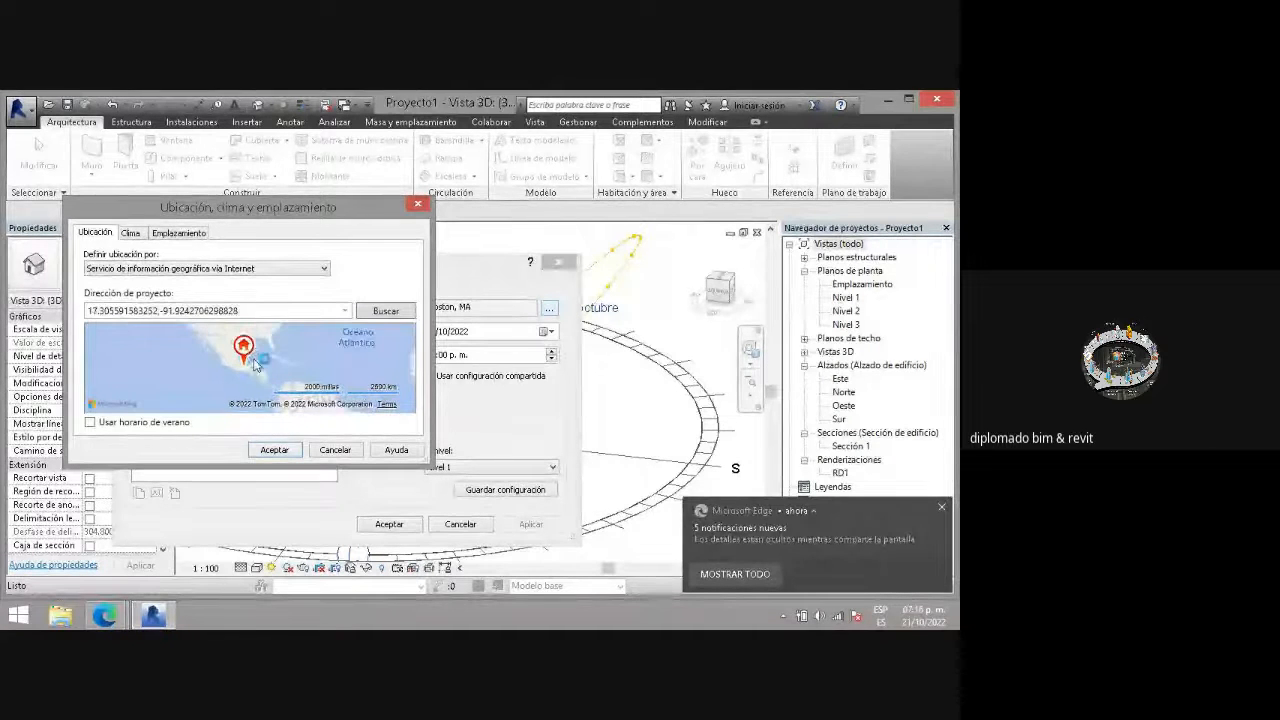
scroll(249, 362, "up", 1)
scroll(249, 362, "up", 1)
scroll(252, 366, "down", 1)
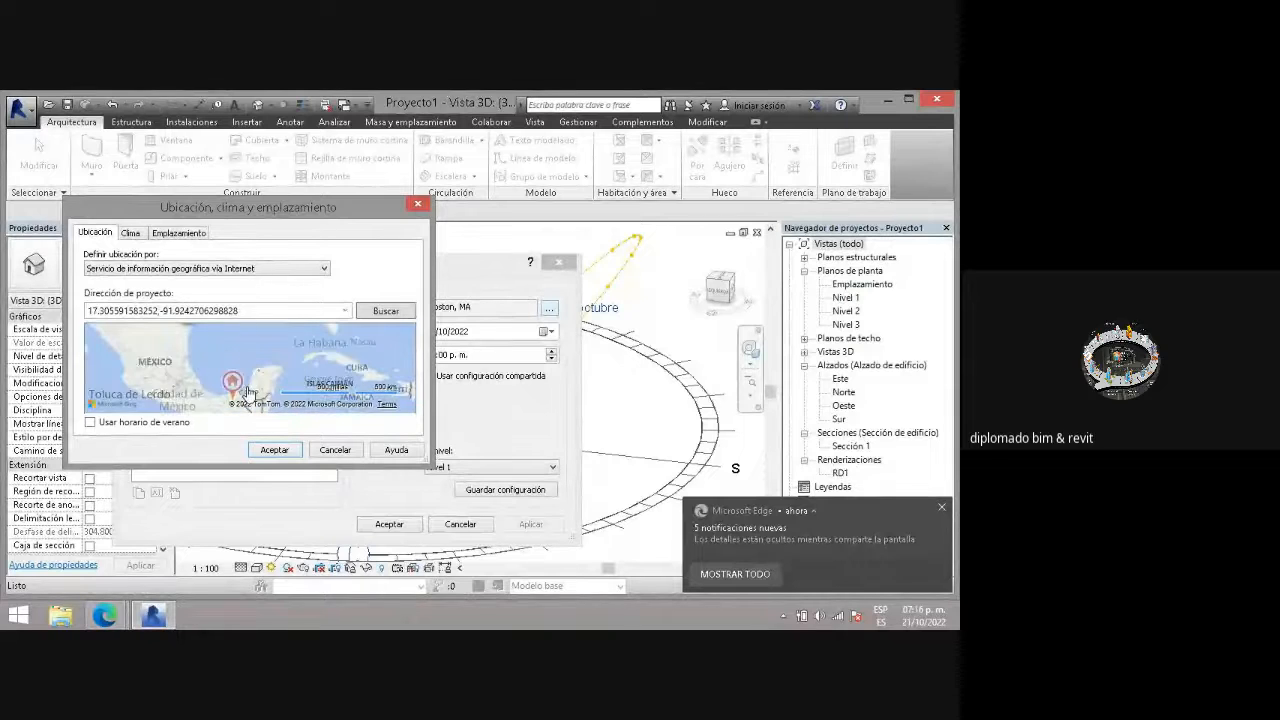
mouse_move(238, 392)
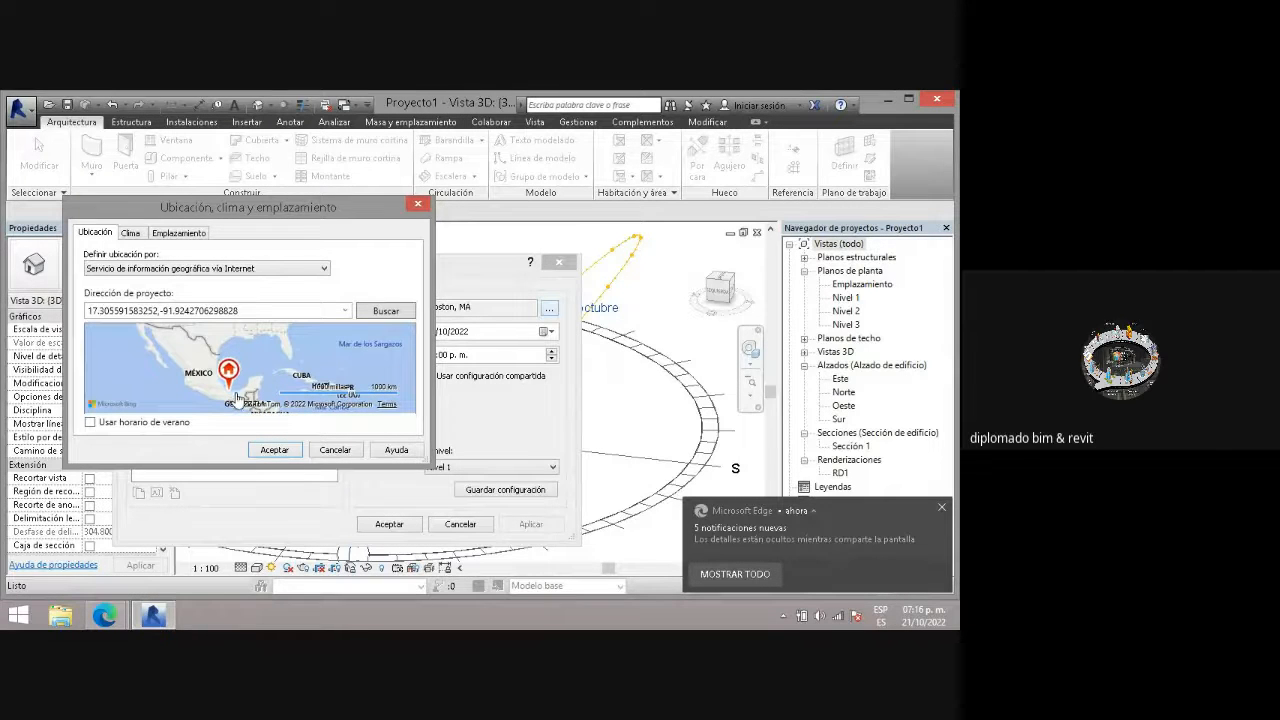
left_click_drag(238, 394, 239, 400)
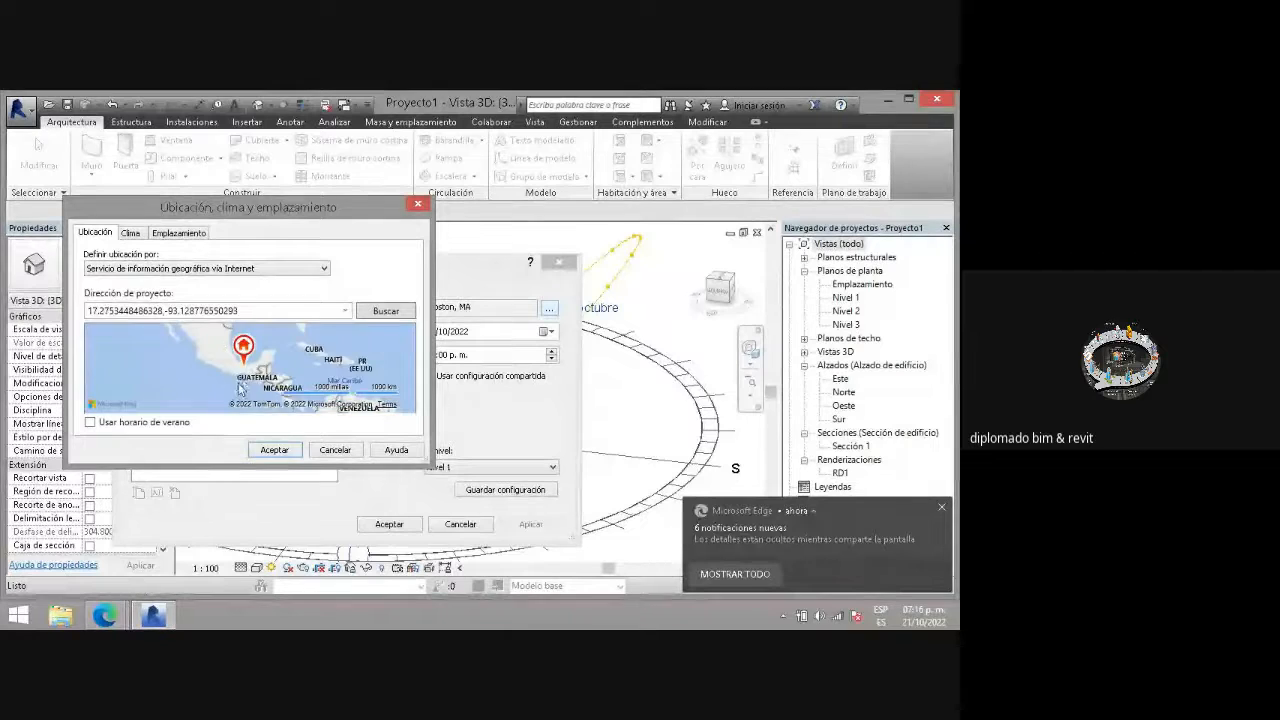
- Place the location marker on Mexico's Gulf coast near Nanchital de Lázaro Cárdenas del Río, about 18.132, -94.416
scroll(246, 368, "up", 2)
scroll(246, 366, "up", 1)
scroll(255, 363, "up", 1)
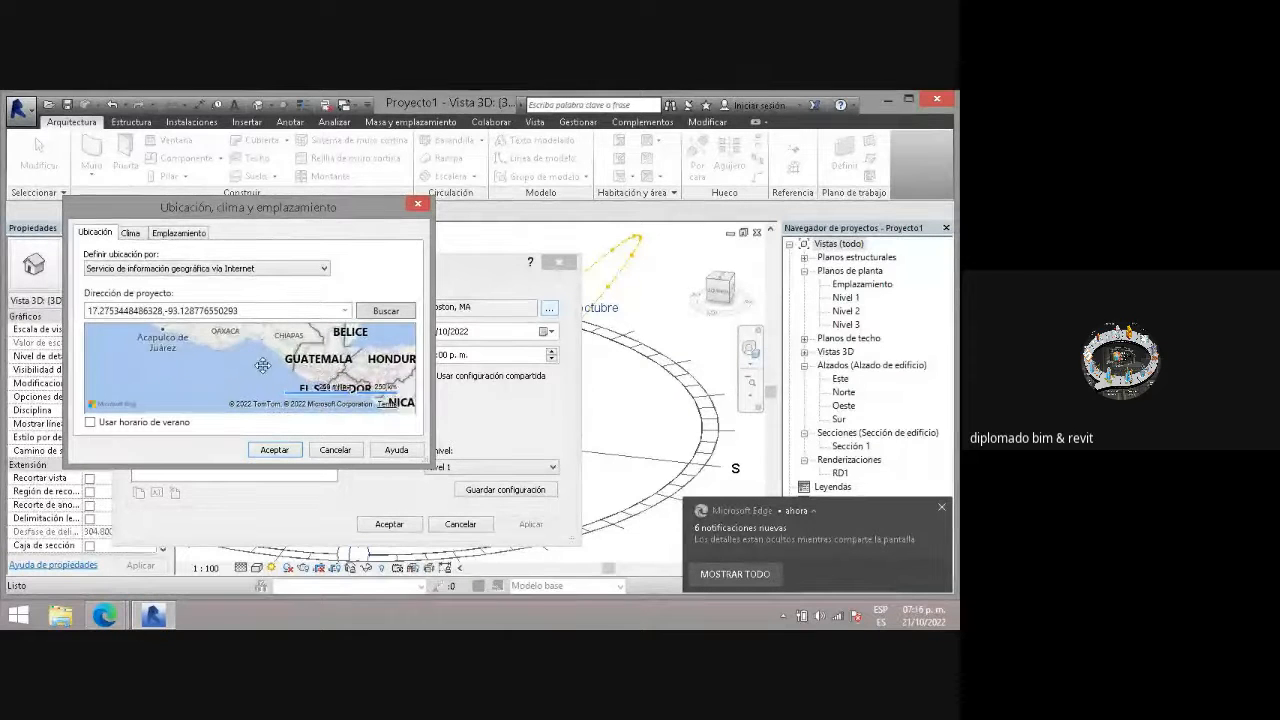
left_click_drag(259, 362, 258, 409)
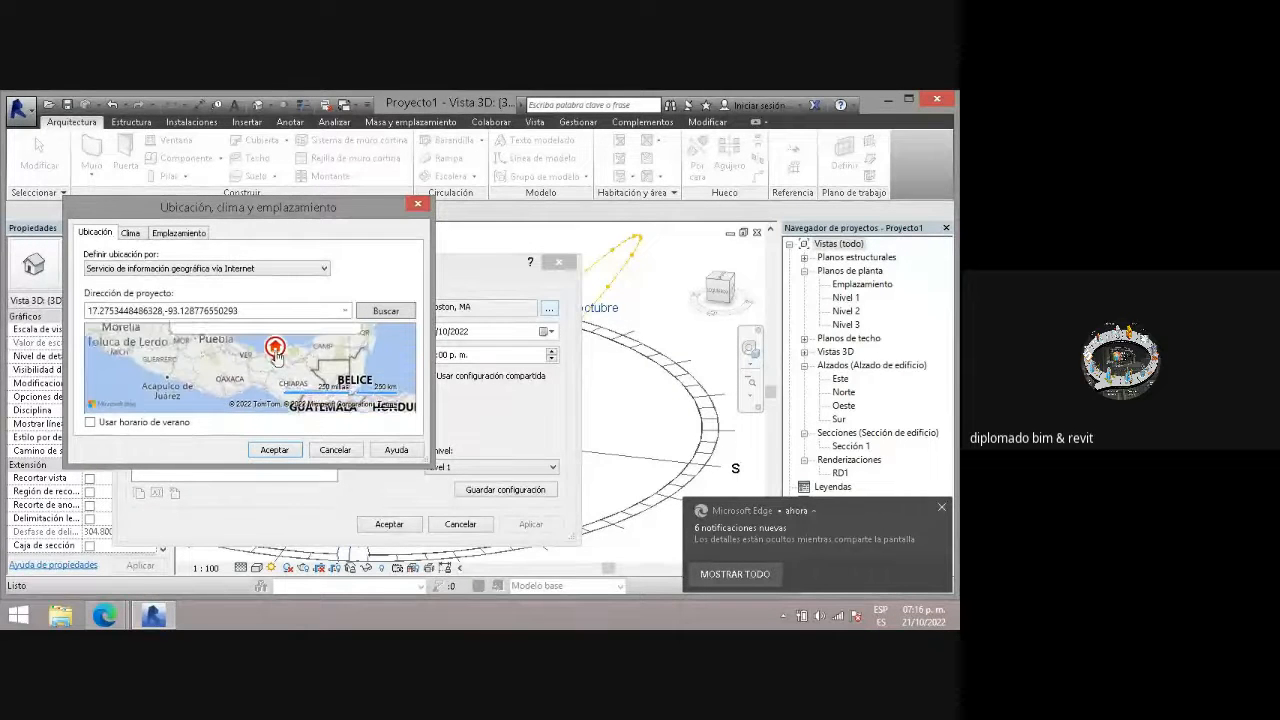
scroll(255, 350, "up", 1)
scroll(258, 355, "up", 1)
scroll(260, 357, "down", 1)
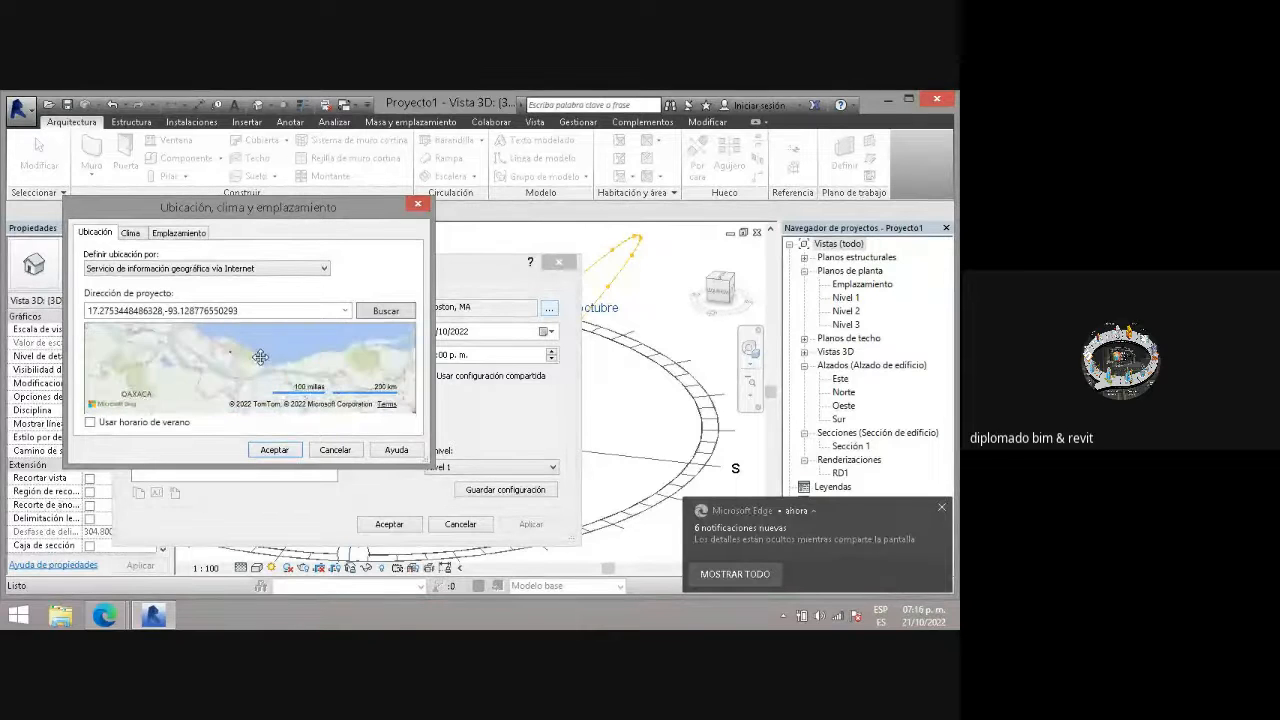
left_click_drag(304, 373, 245, 371)
scroll(255, 364, "up", 3)
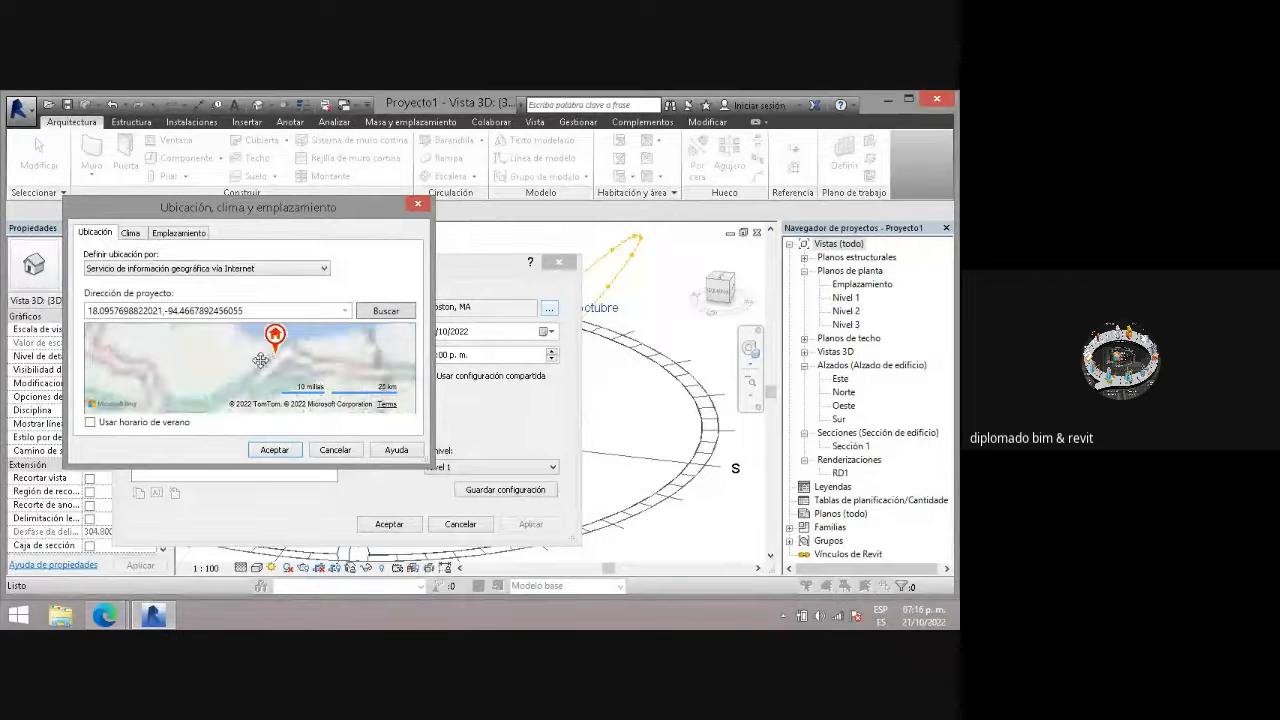
left_click_drag(267, 343, 296, 356)
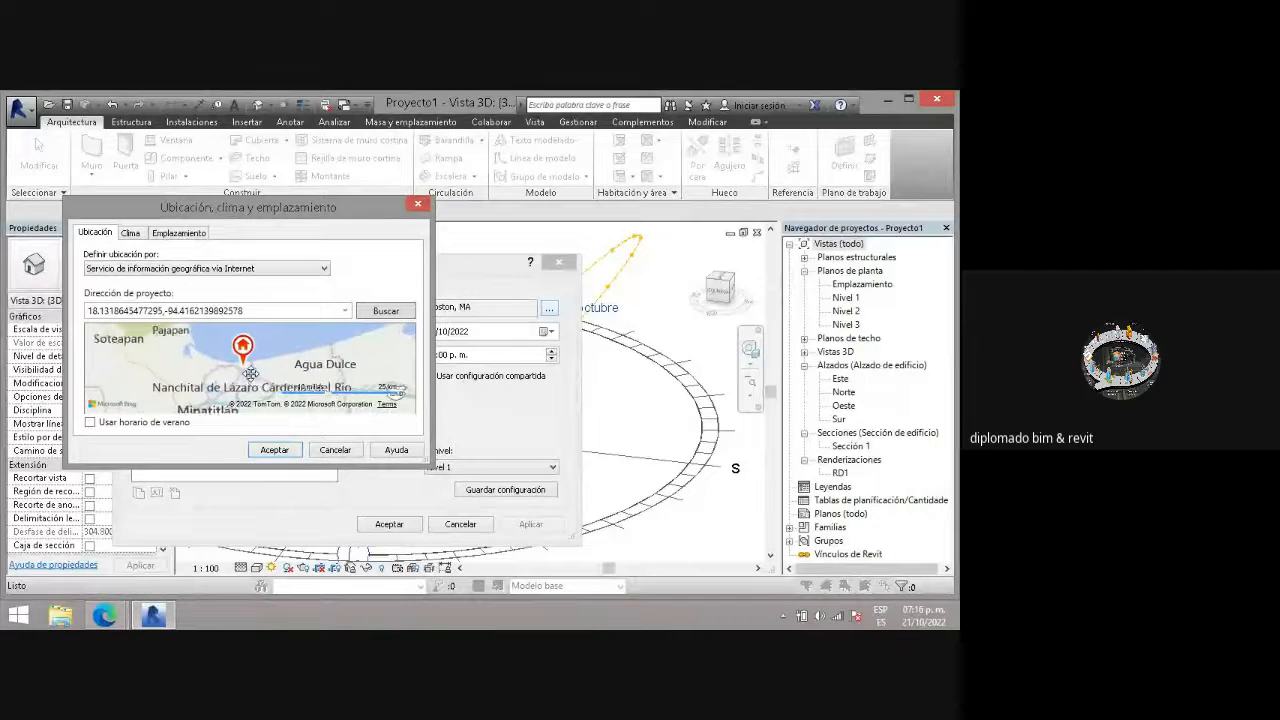
- Move the location marker to street level within the coastal city, at about 18.1312, -94.4262
scroll(249, 371, "up", 3)
mouse_move(249, 371)
left_mouse_down()
mouse_move(266, 392)
mouse_move(243, 375)
left_mouse_up()
scroll(248, 366, "up", 3)
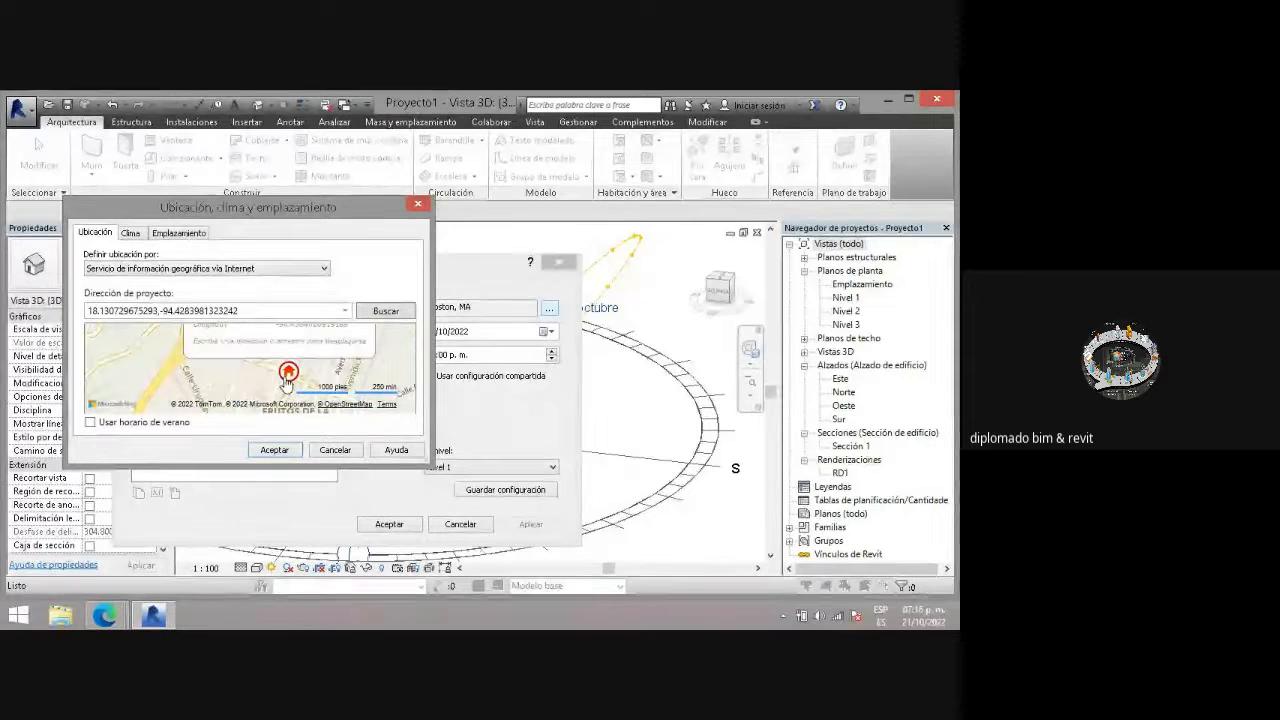
left_click_drag(284, 381, 326, 386)
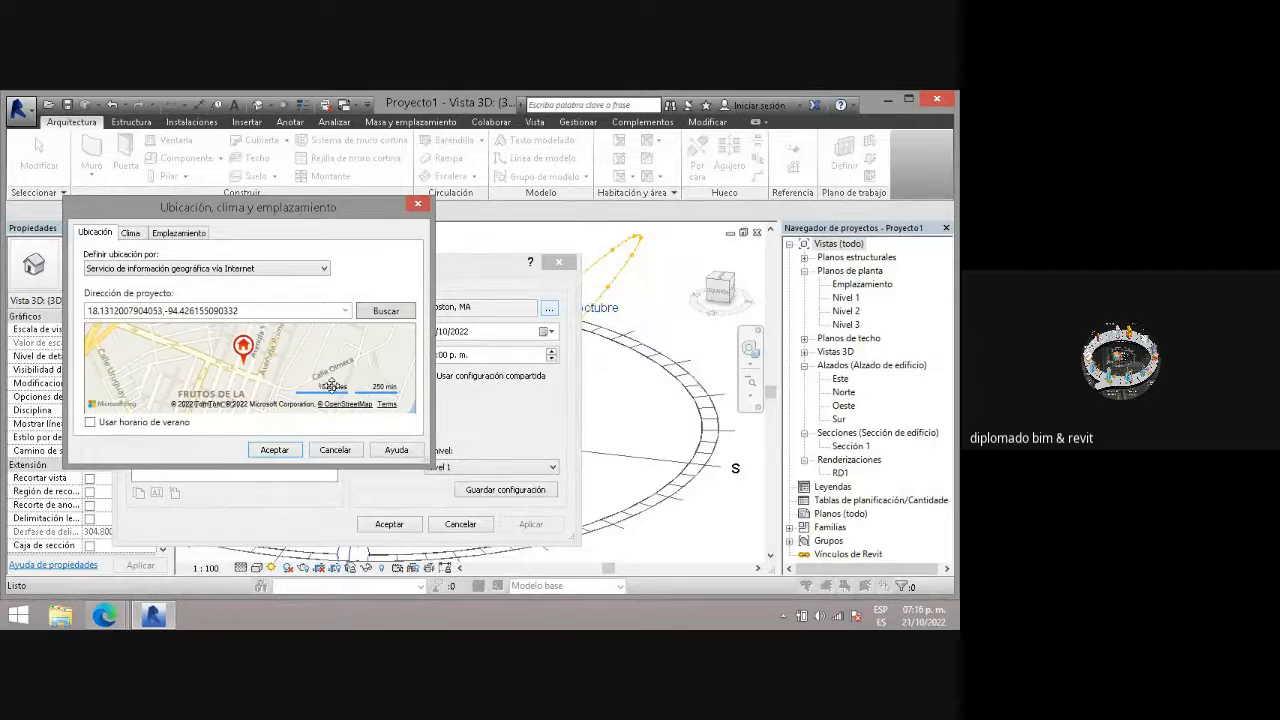
- Fine-tune the location marker onto the exact project site along the nearby street, about 18.1309, -94.4261
scroll(257, 375, "up", 2)
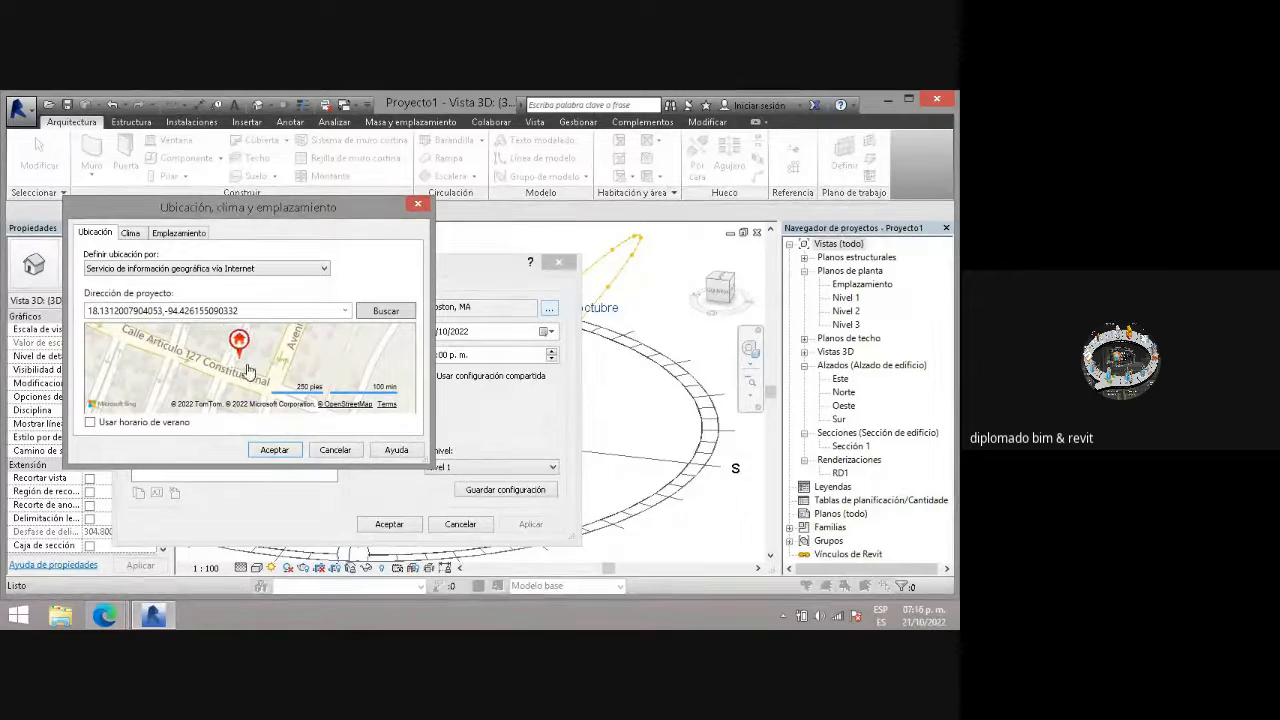
left_click_drag(248, 370, 181, 360)
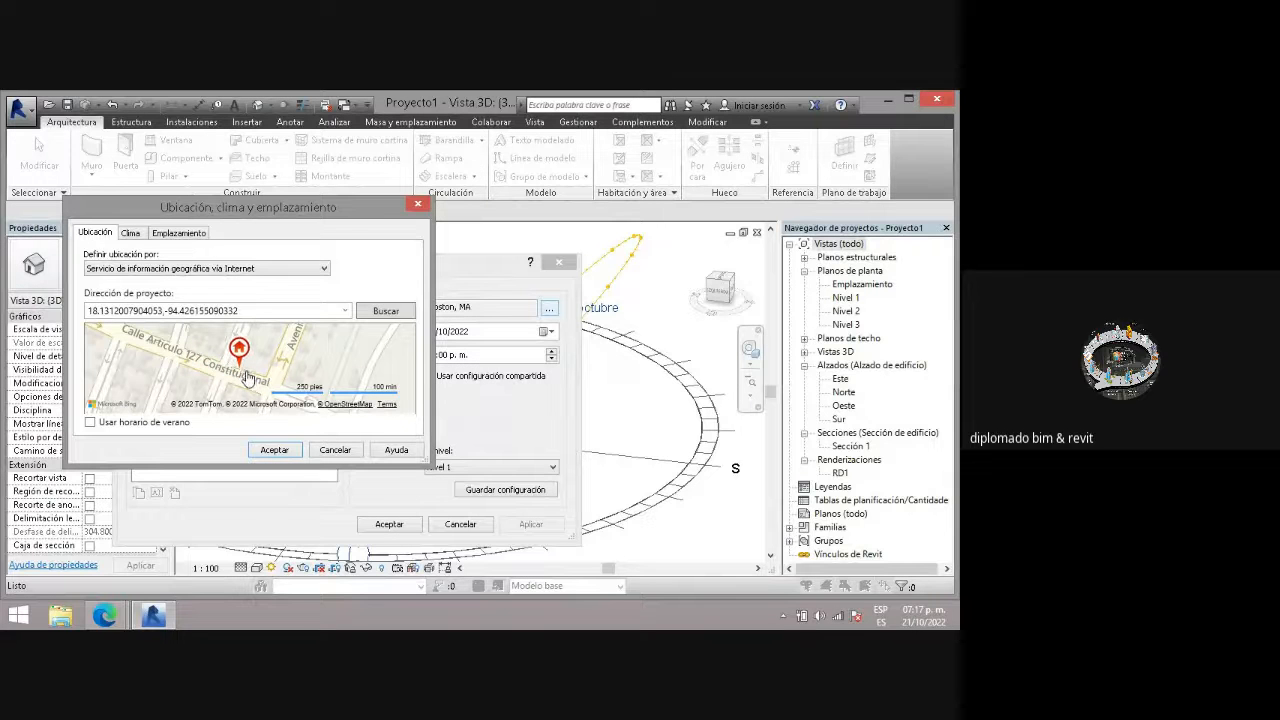
left_click_drag(248, 377, 246, 370)
scroll(244, 368, "up", 2)
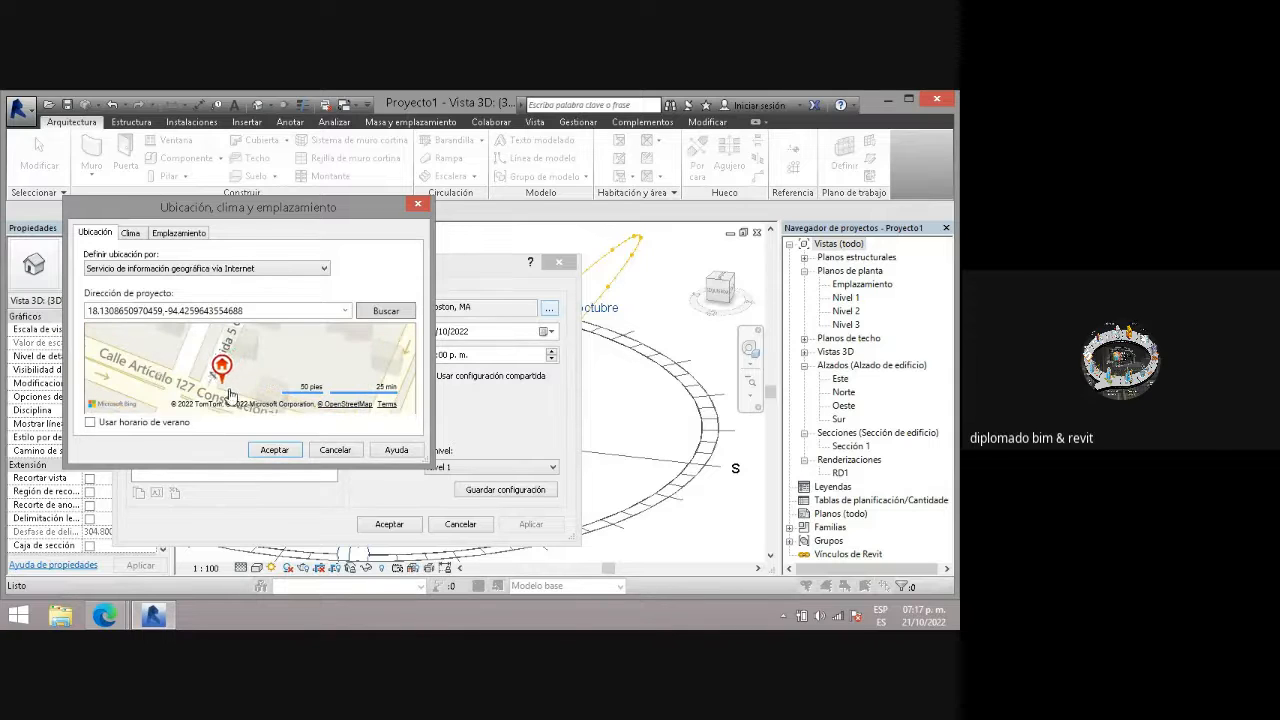
left_click_drag(230, 395, 233, 390)
scroll(240, 374, "up", 1)
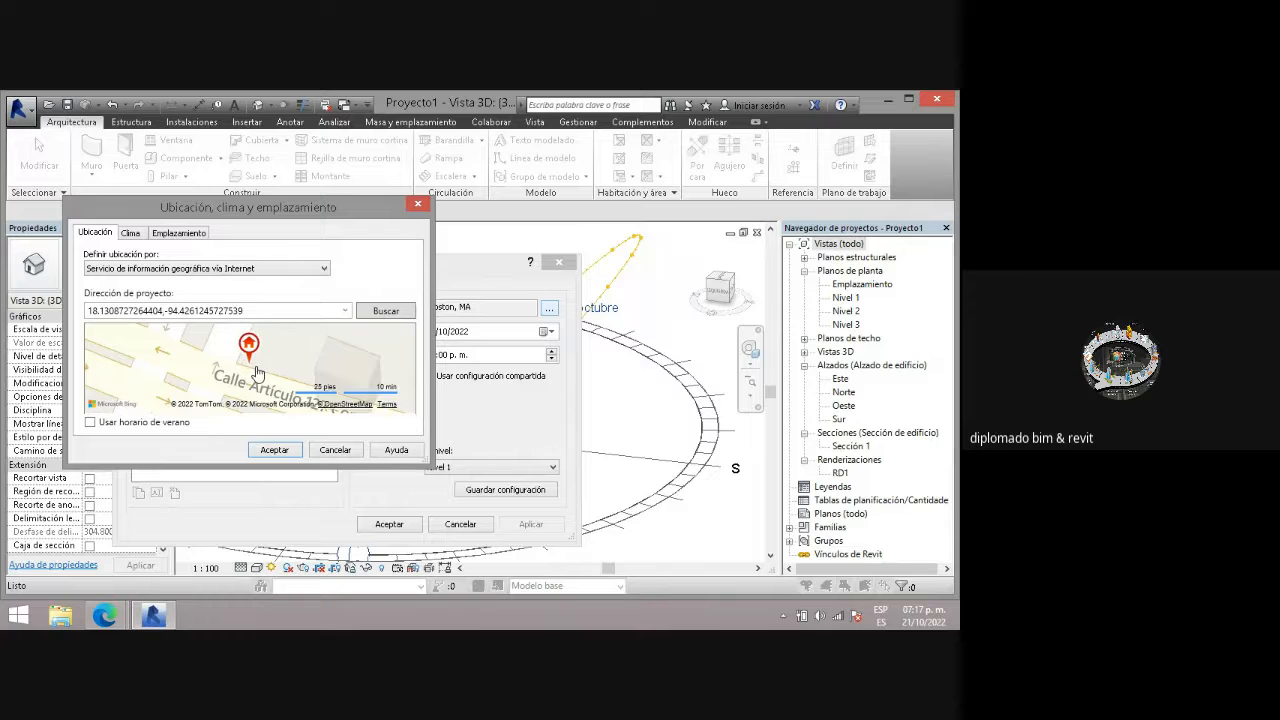
left_click_drag(256, 370, 258, 373)
scroll(320, 361, "down", 6)
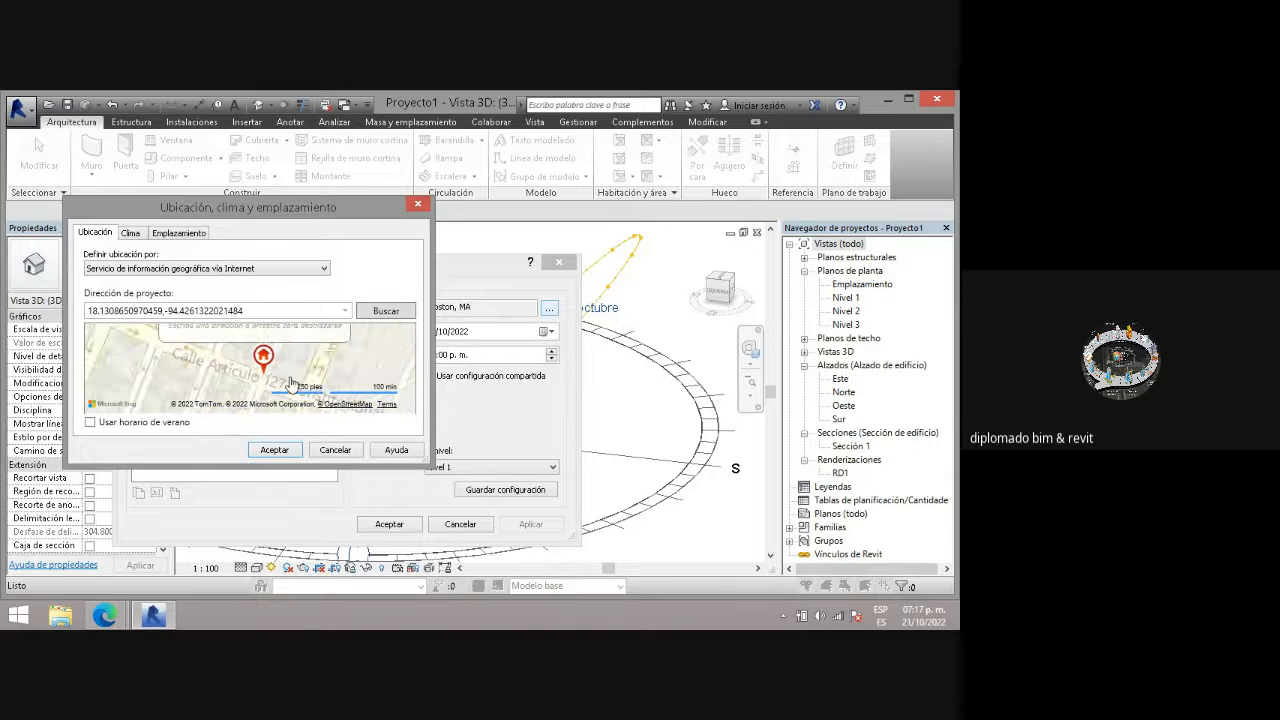
- Examine the marker's position at city, country and world scale, and browse the map down to Colombia
scroll(320, 361, "down", 3)
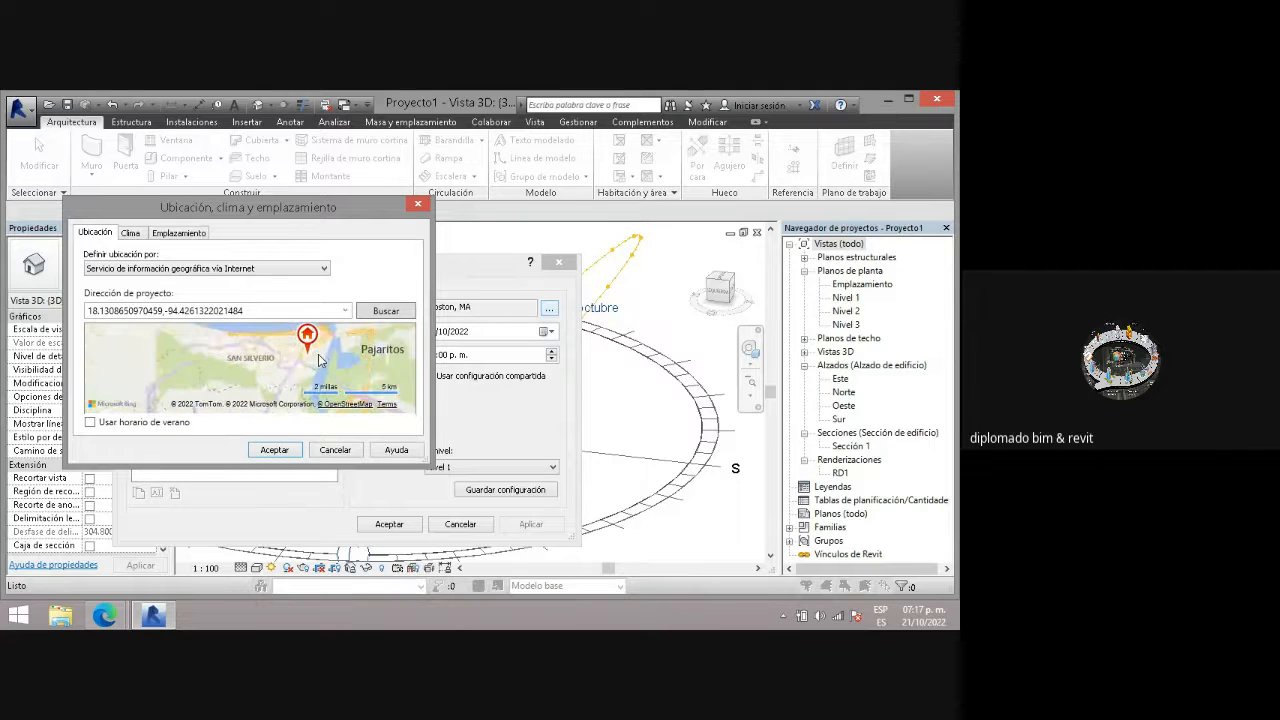
scroll(279, 354, "down", 7)
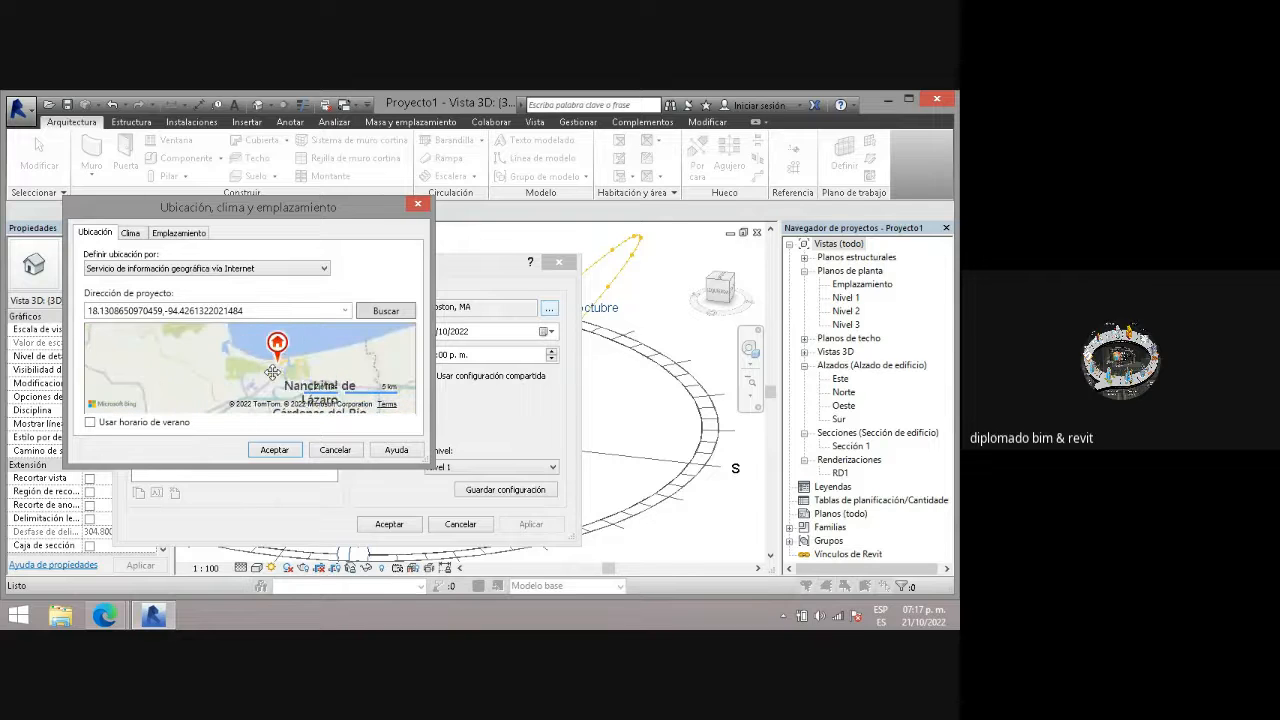
scroll(270, 372, "down", 2)
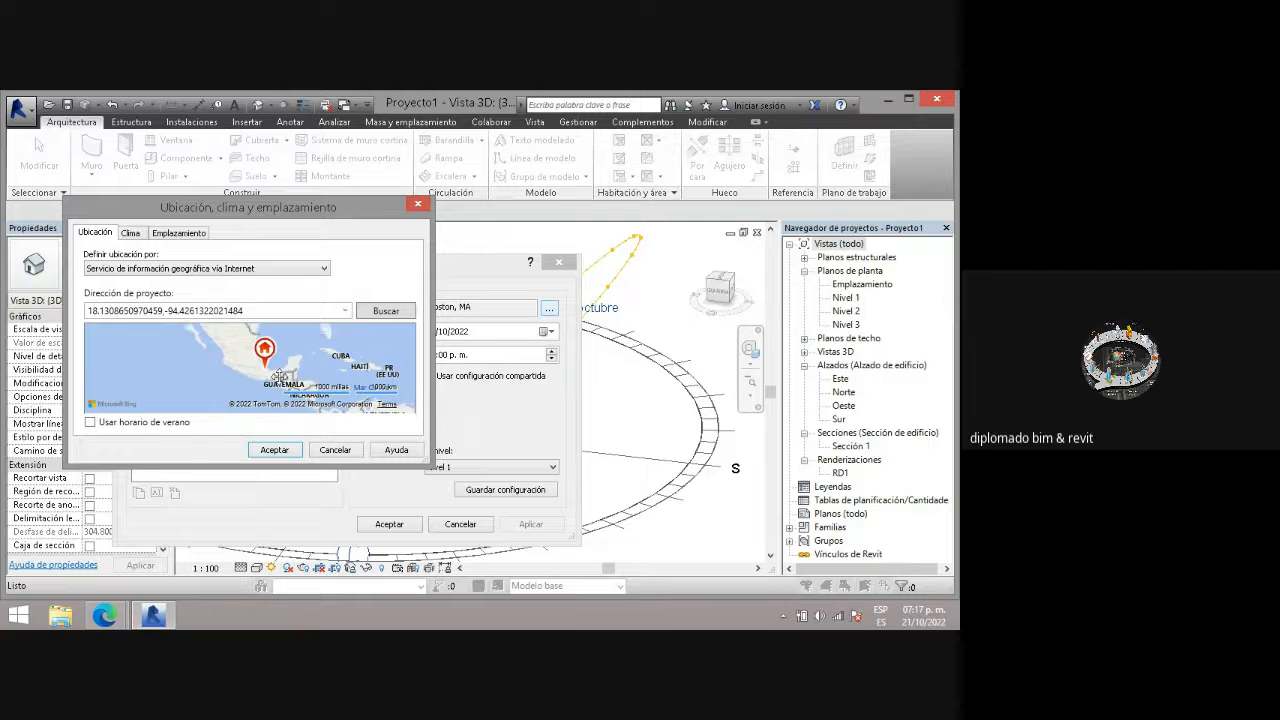
scroll(279, 376, "down", 2)
scroll(284, 372, "up", 1)
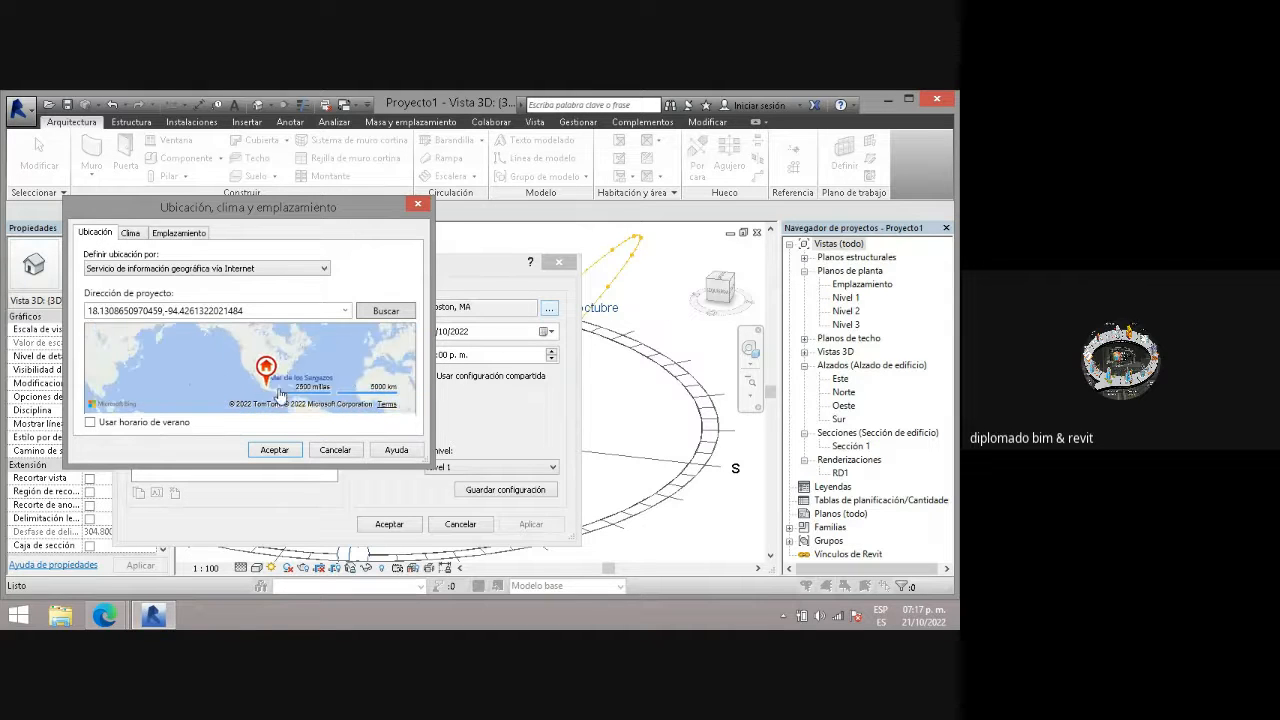
scroll(265, 385, "down", 2)
scroll(296, 390, "up", 3)
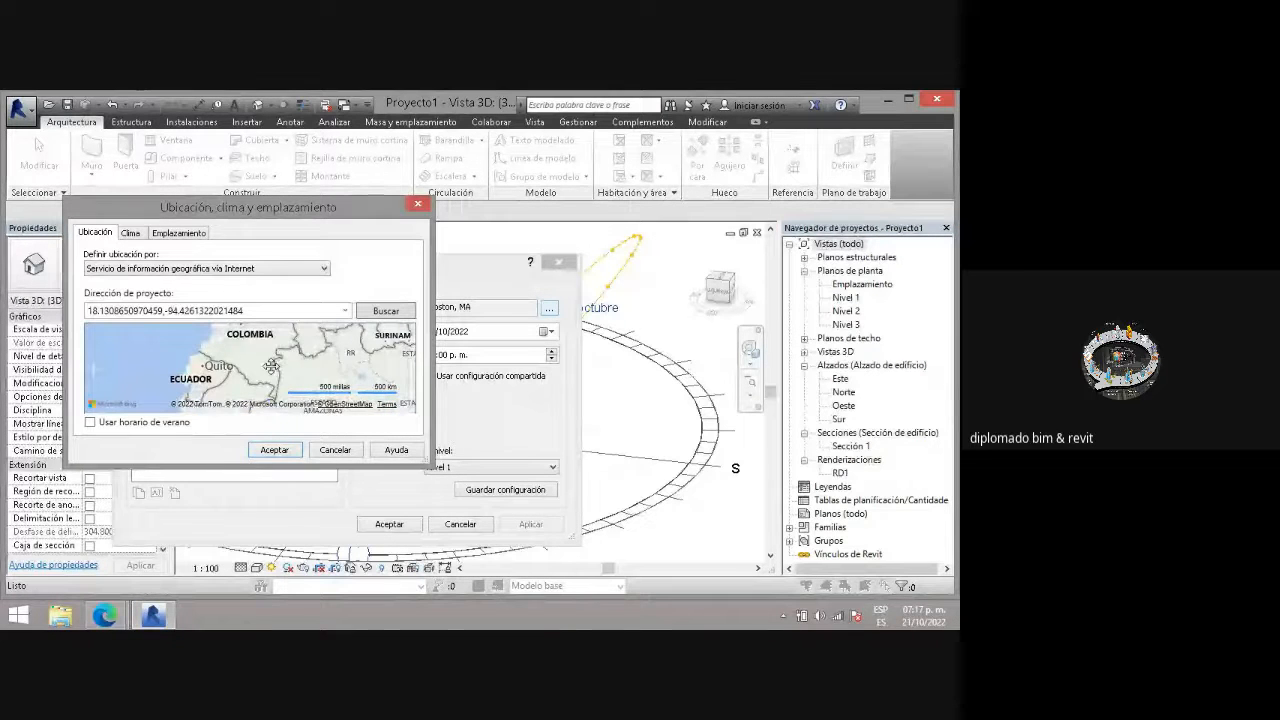
scroll(270, 366, "down", 1)
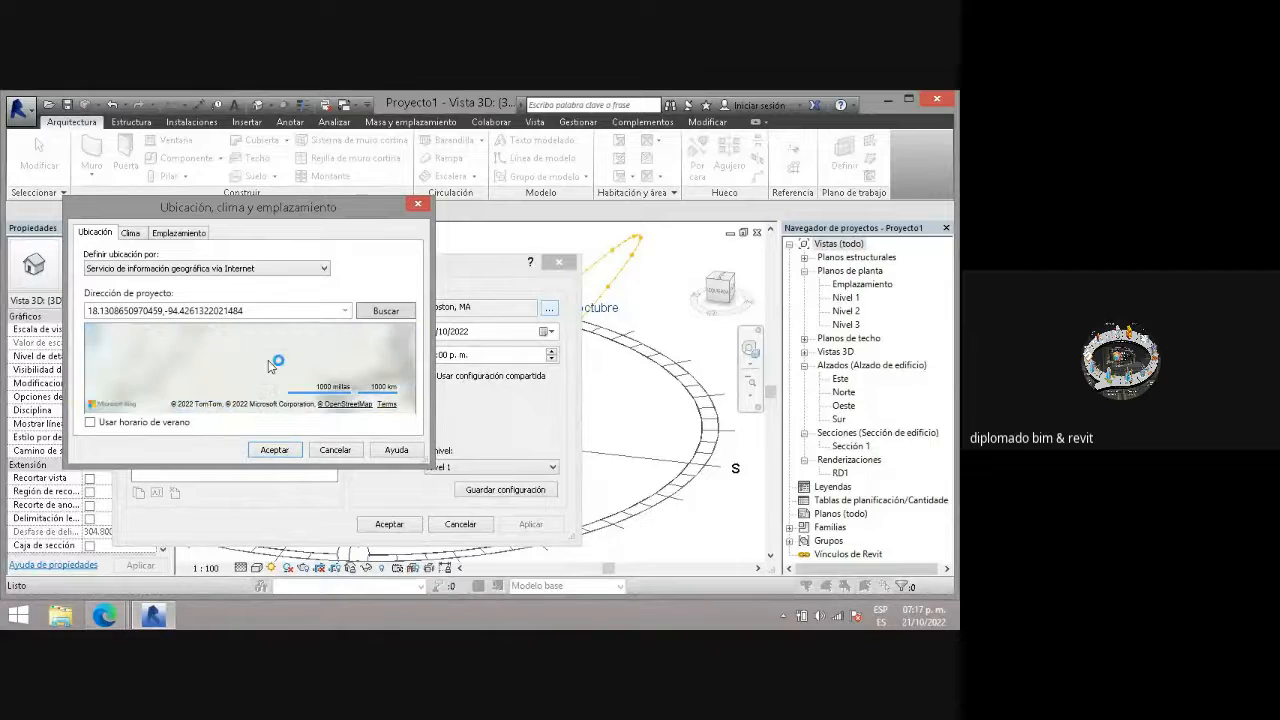
scroll(268, 362, "up", 5)
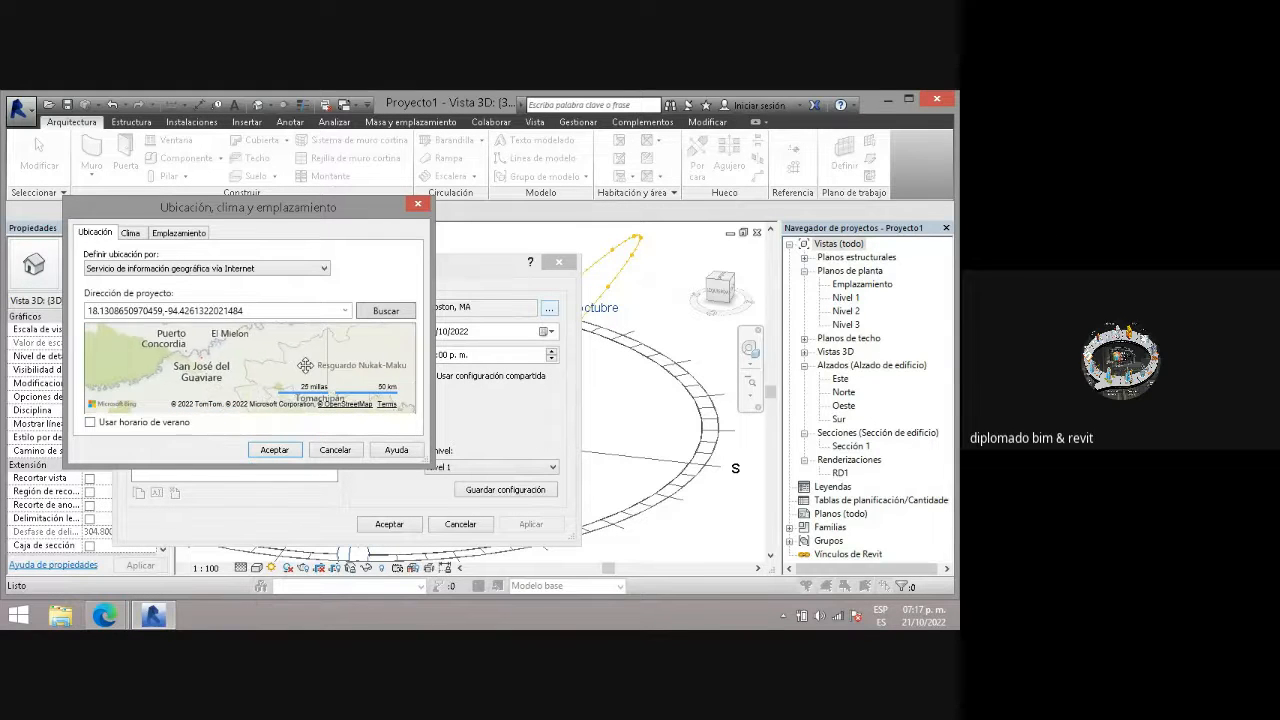
- Browse the map around Colombia and return to the marker's position in Mexico at world scale
scroll(278, 366, "down", 2)
scroll(278, 372, "up", 2)
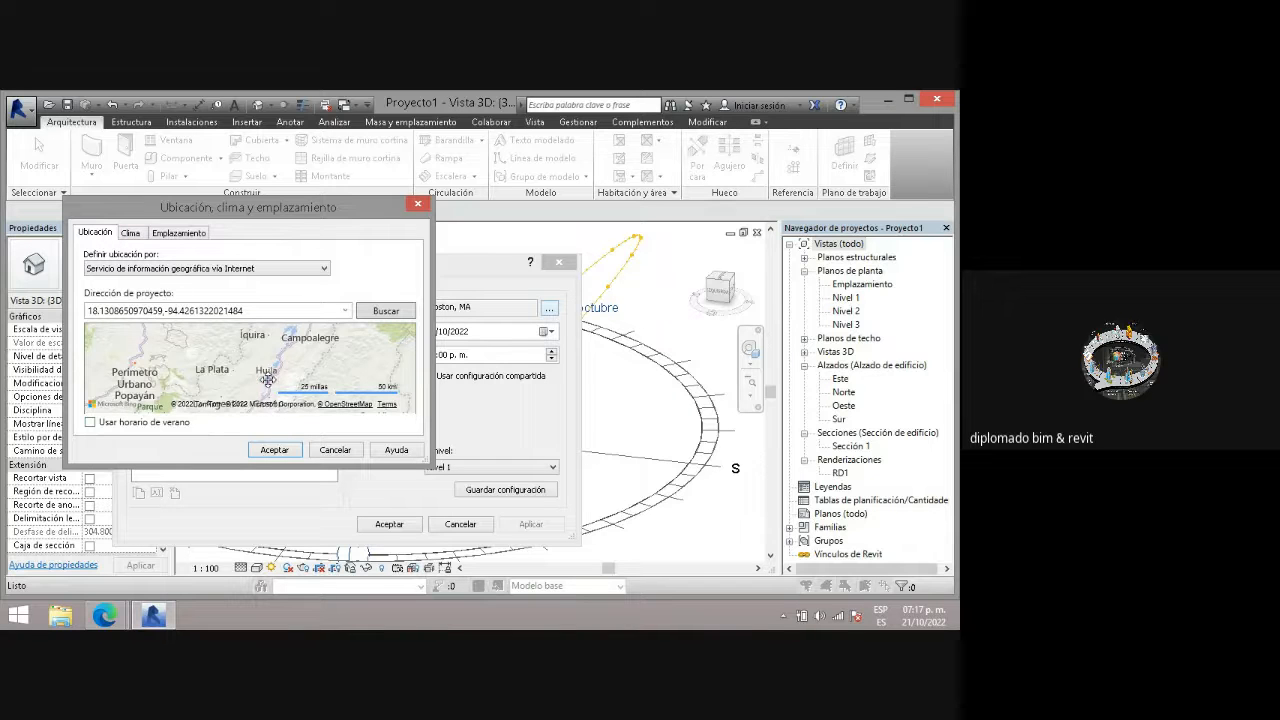
left_click_drag(265, 390, 260, 385)
scroll(260, 385, "down", 5)
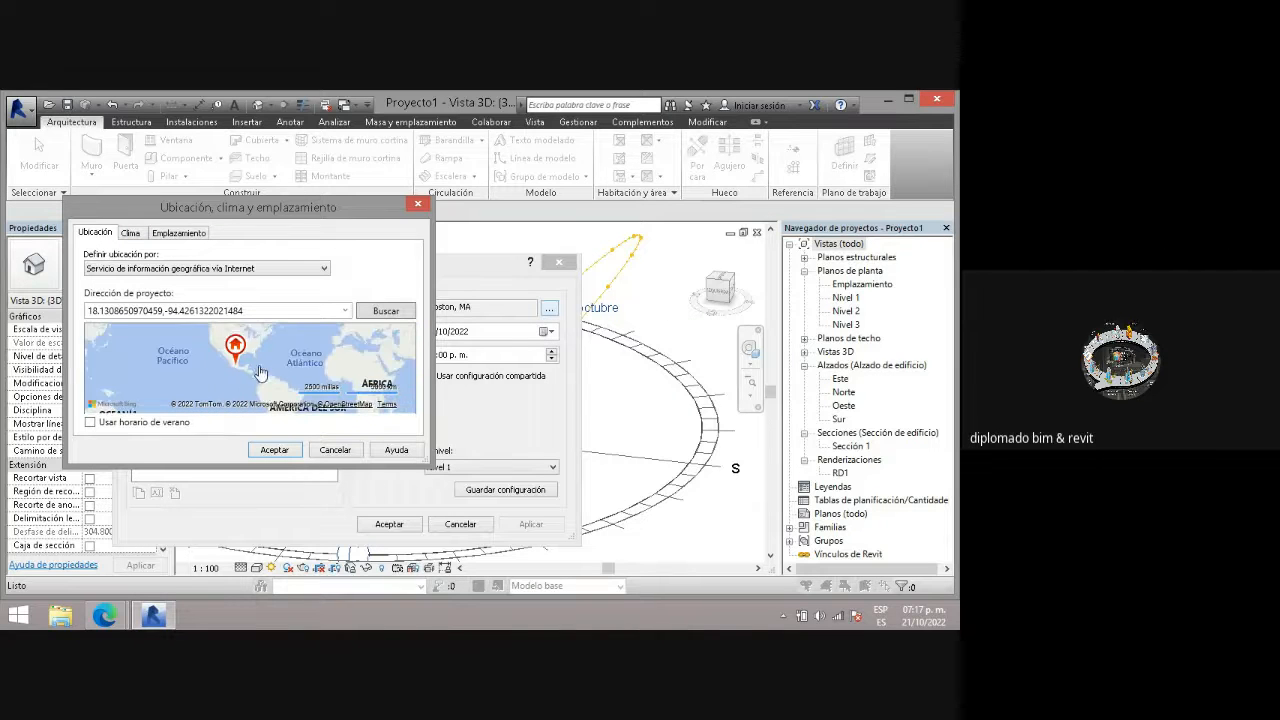
scroll(213, 362, "up", 1)
scroll(207, 370, "down", 1)
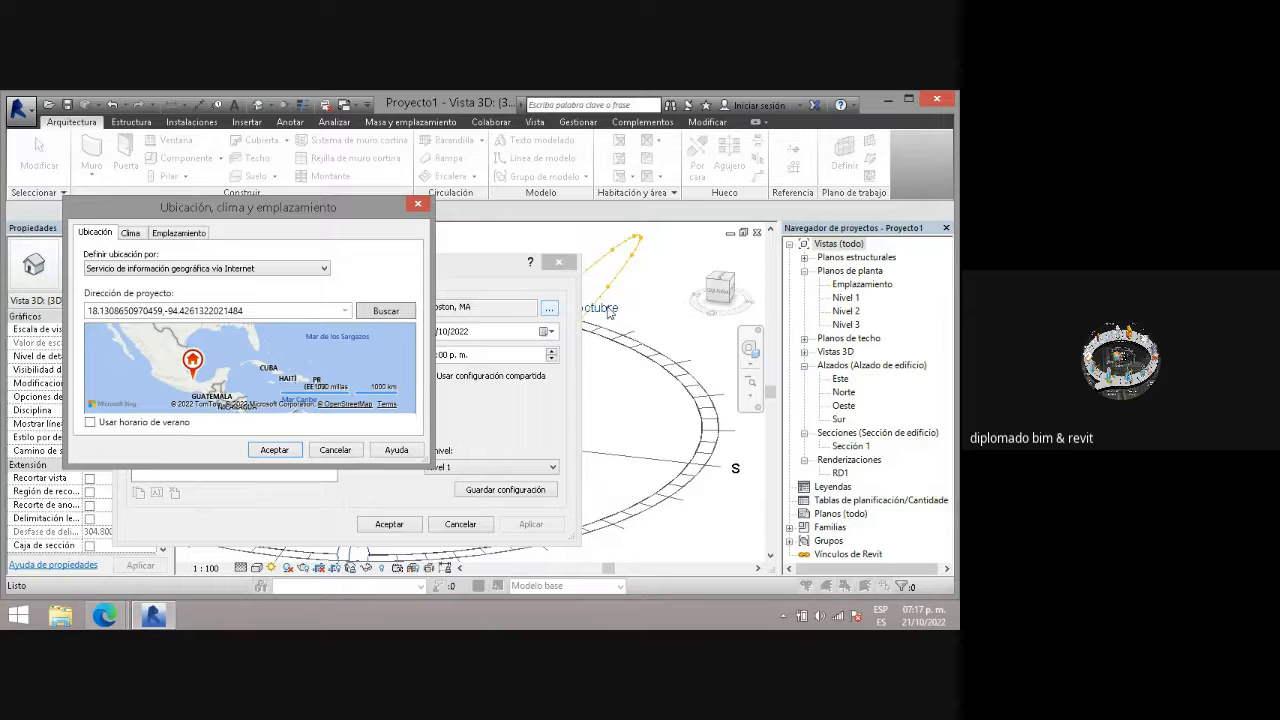
- Review the nearest weather station's climate data and the sites defined in the project
left_click(134, 235)
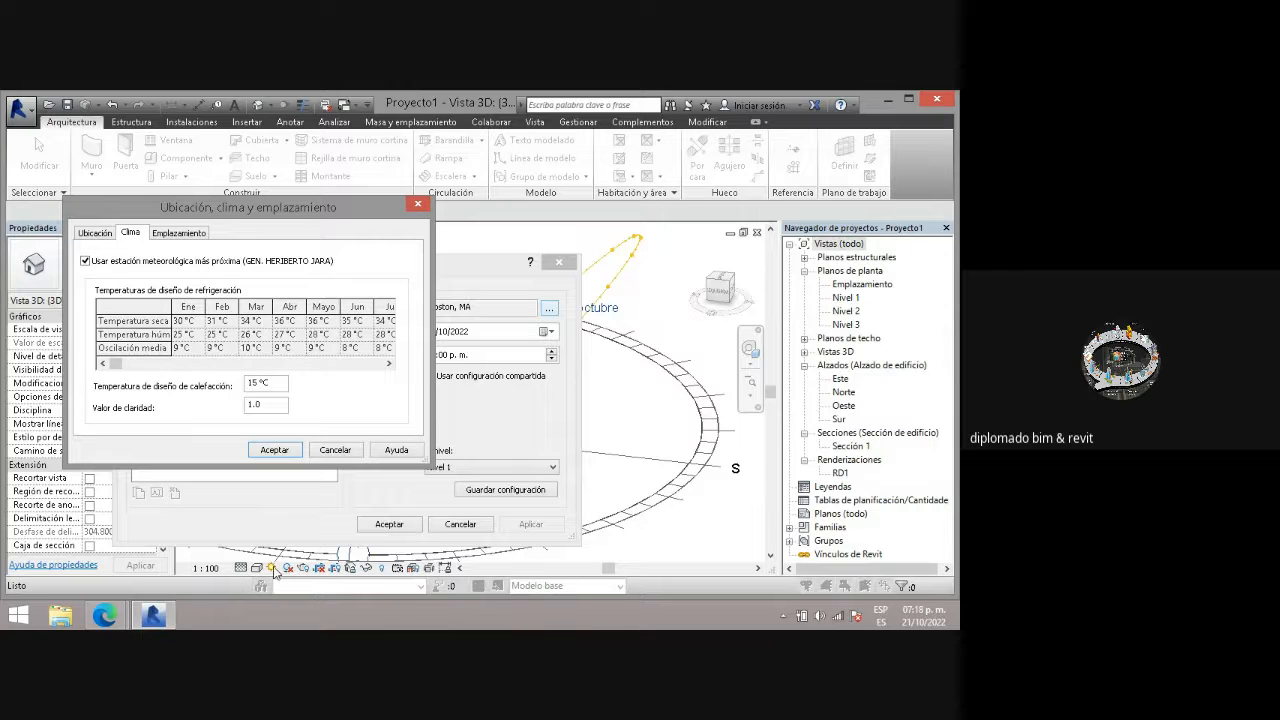
left_click(179, 234)
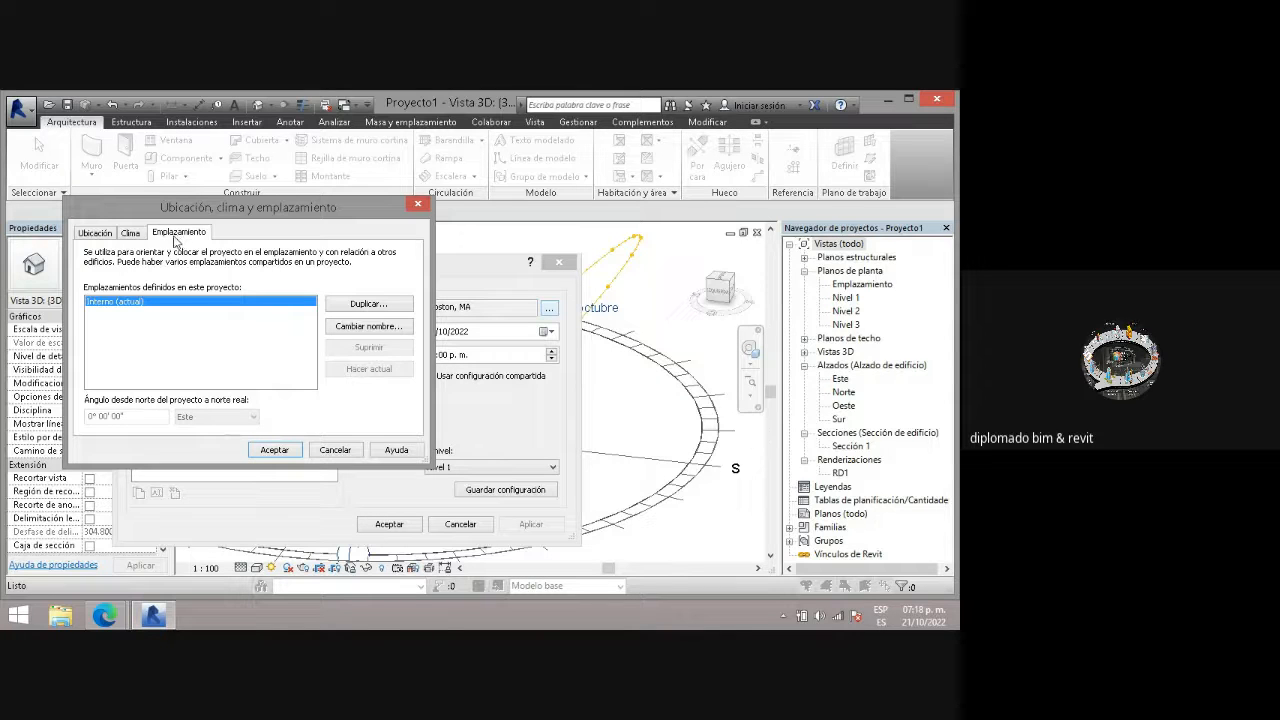
left_click(101, 236)
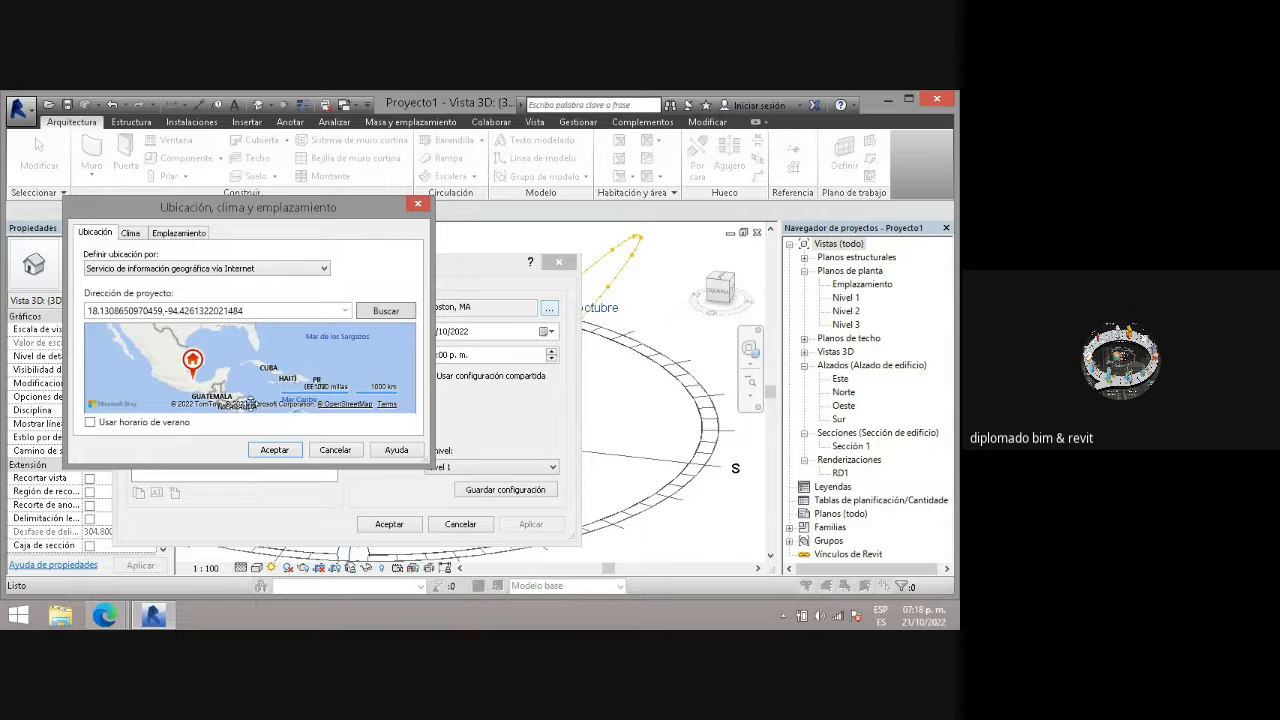
- Accept the mapped location, about 18.1309, -94.4261, as the project location for the sun settings
scroll(196, 392, "up", 1)
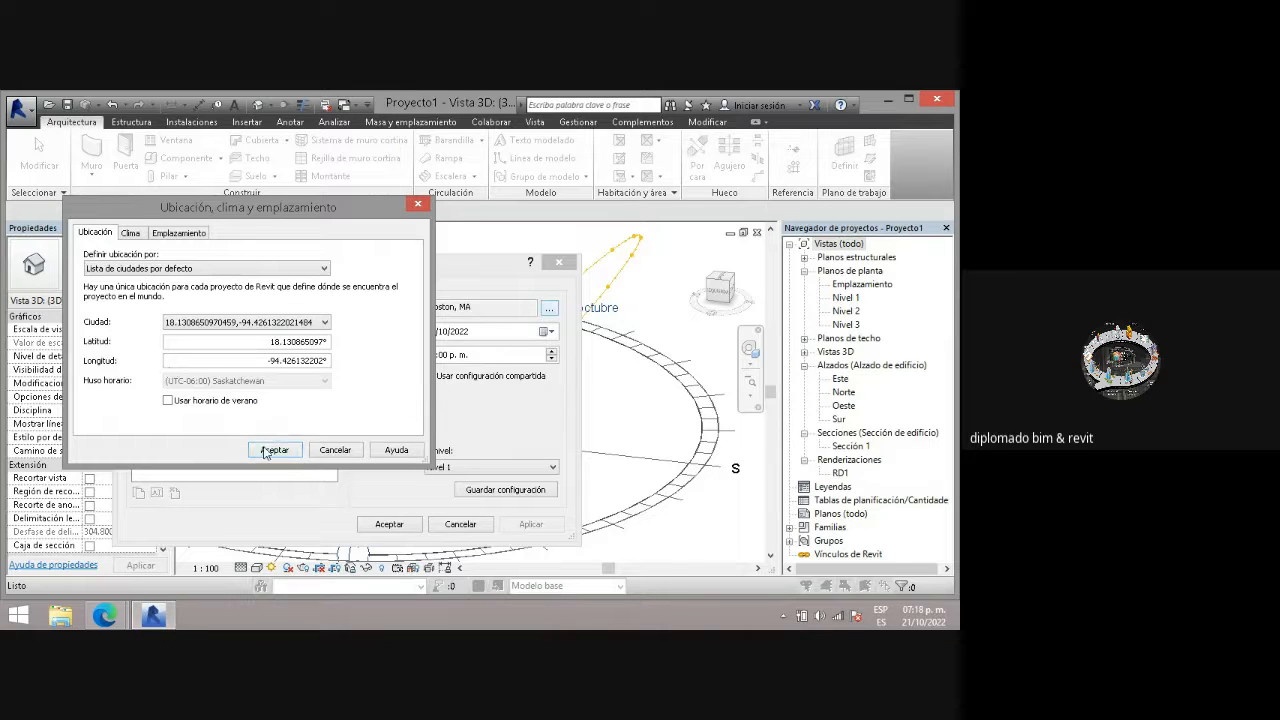
scroll(250, 415, "down", 1)
scroll(248, 411, "up", 1)
left_click(286, 451)
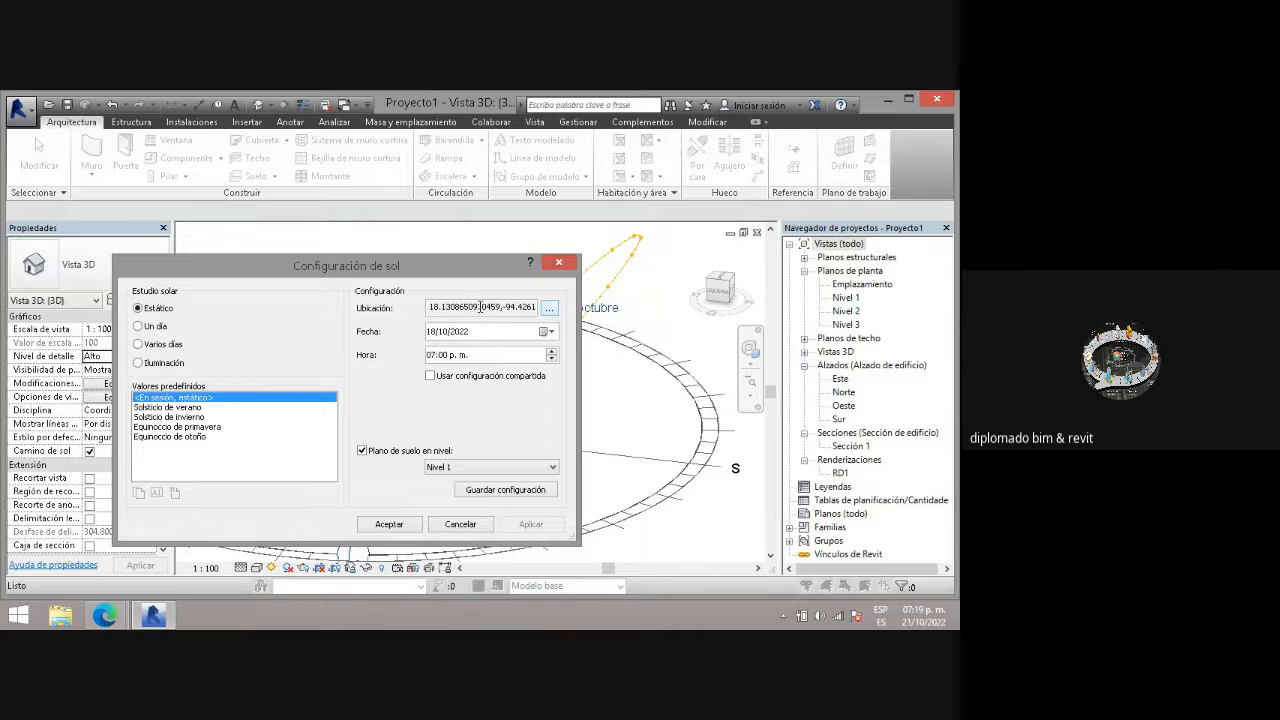
- Set the static solar study to 21/10/2022 at 11:00 a.m., apply it and inspect the sun path around the house
left_click(545, 333)
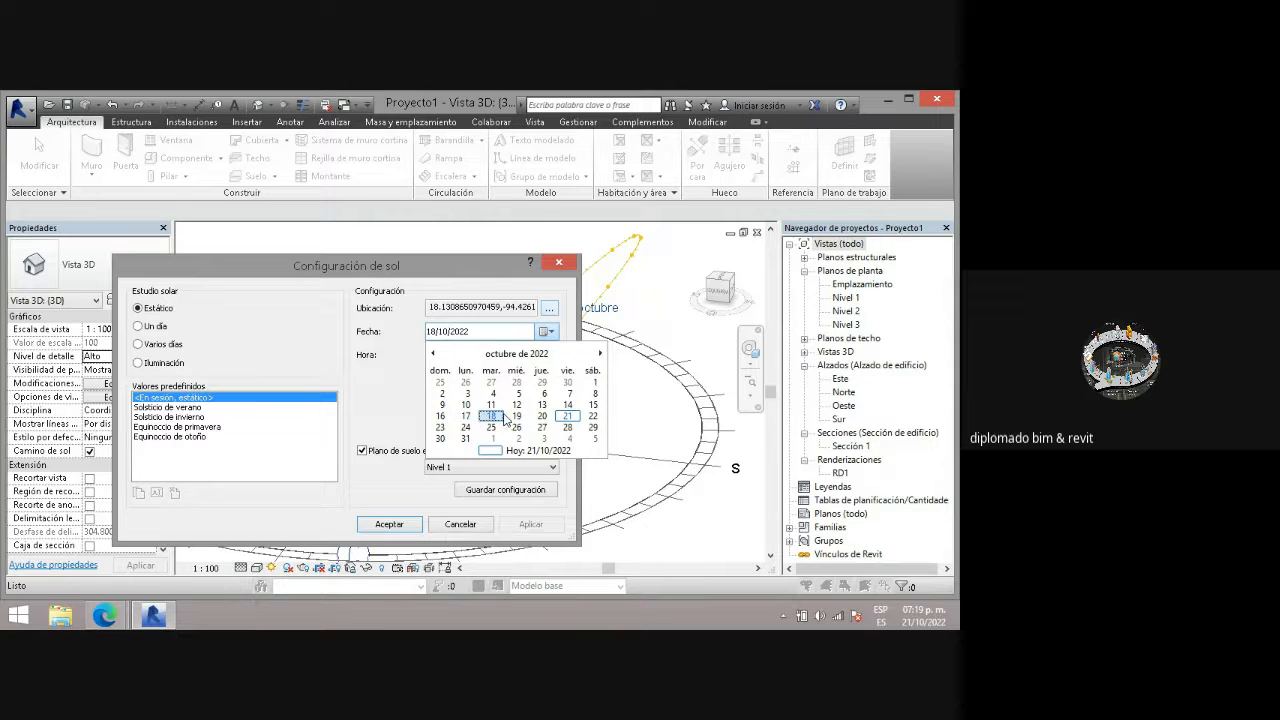
left_click(567, 417)
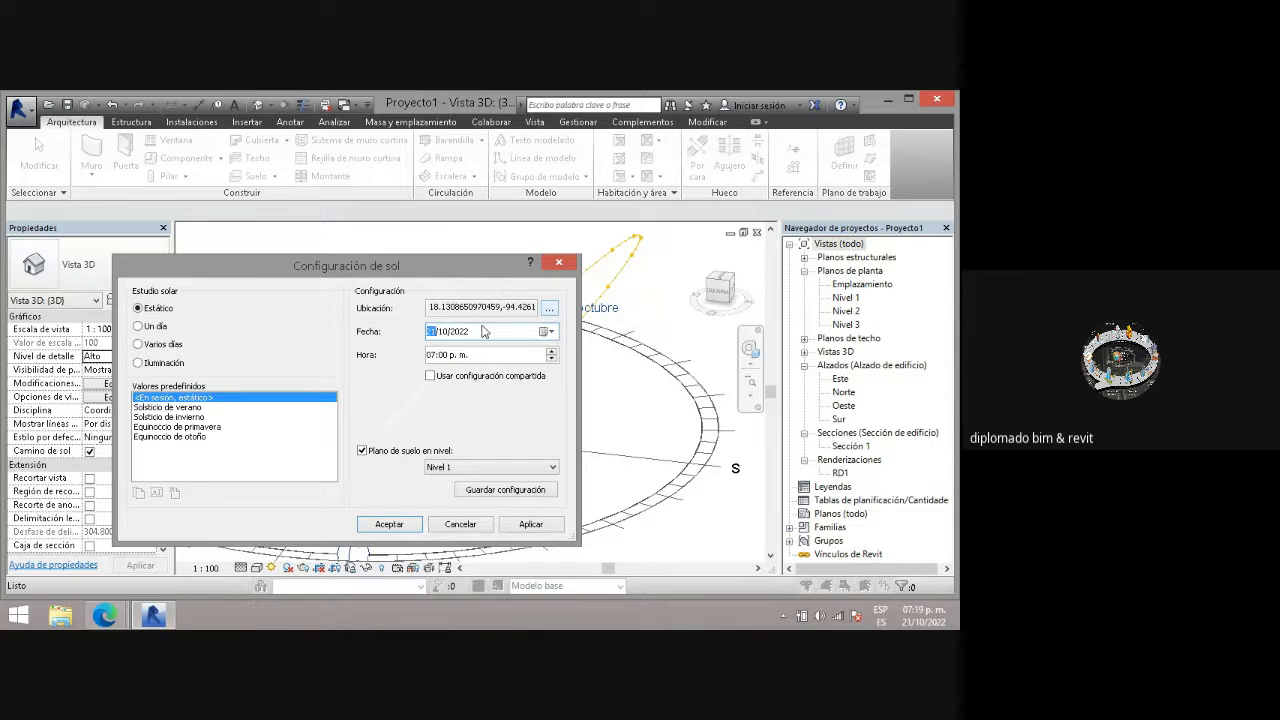
left_click(553, 360)
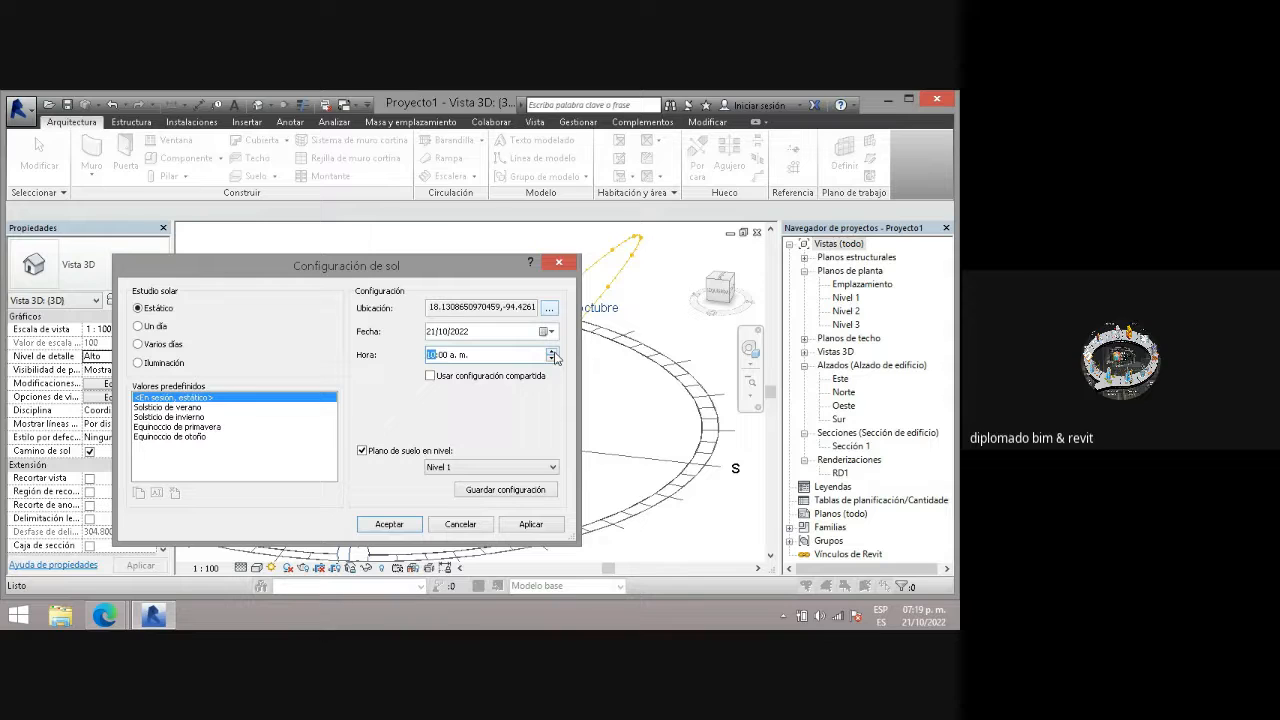
left_click(527, 528)
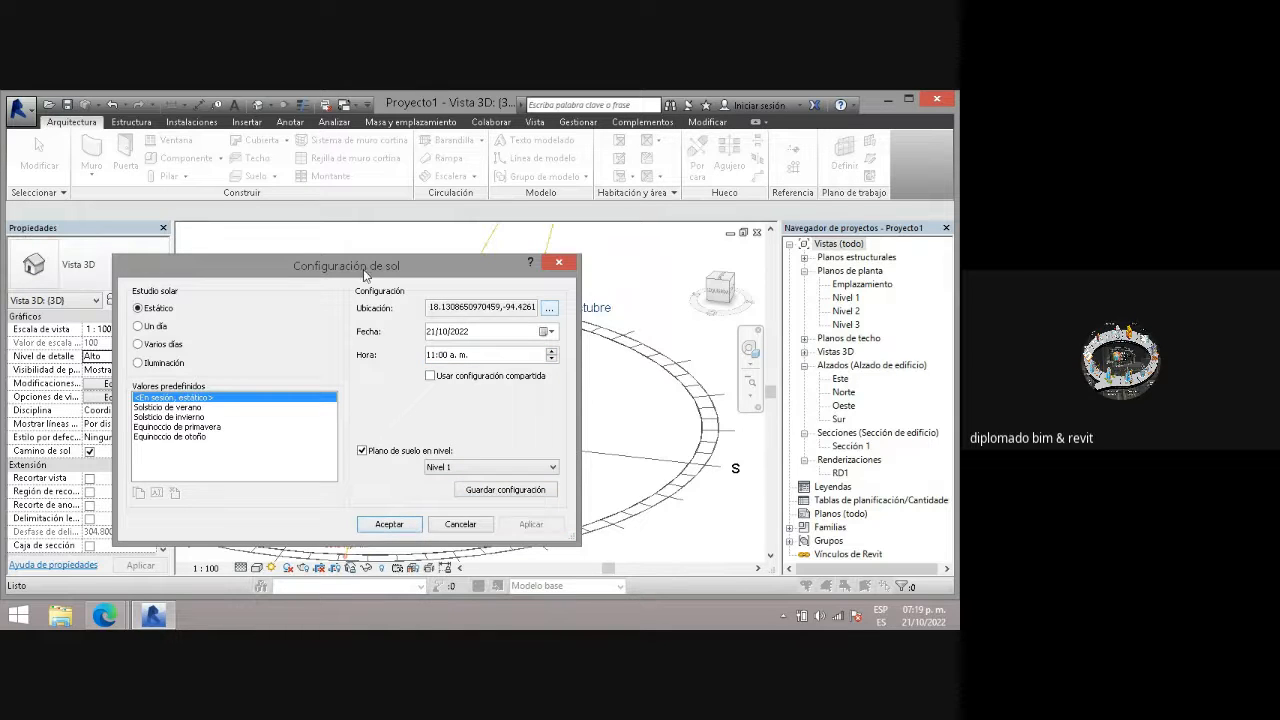
left_click_drag(363, 269, 213, 251)
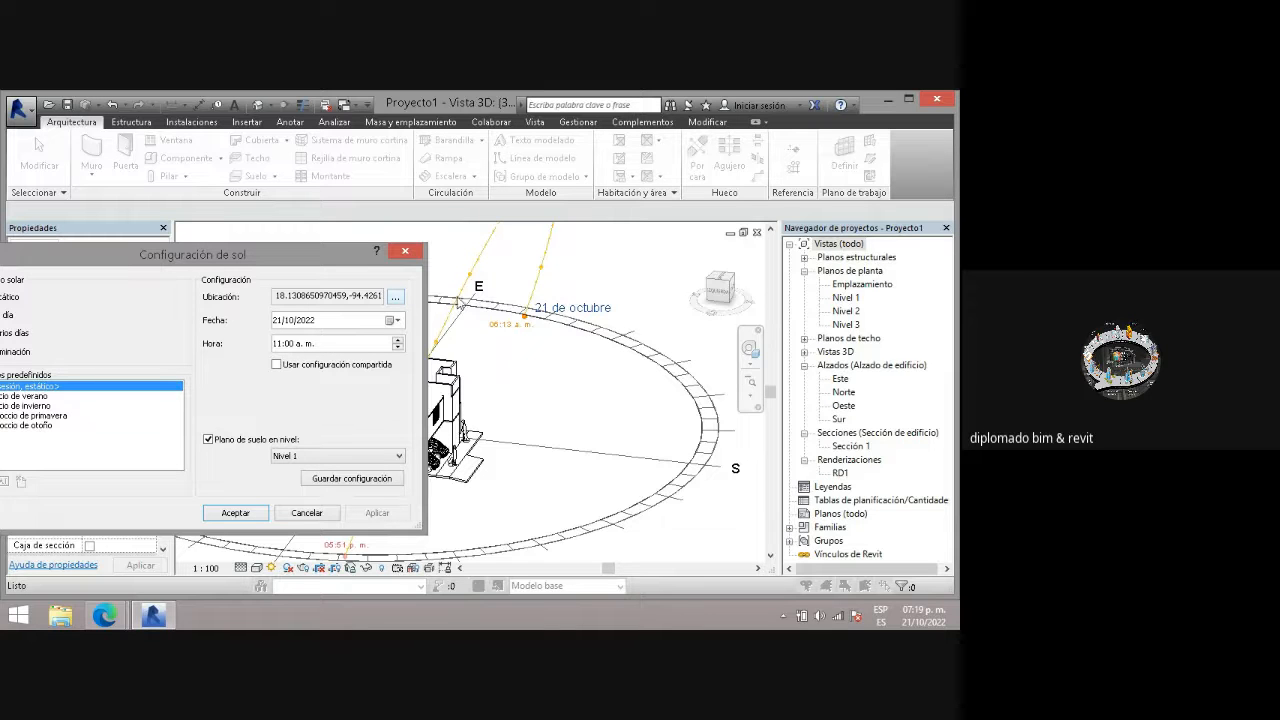
left_click_drag(278, 256, 433, 309)
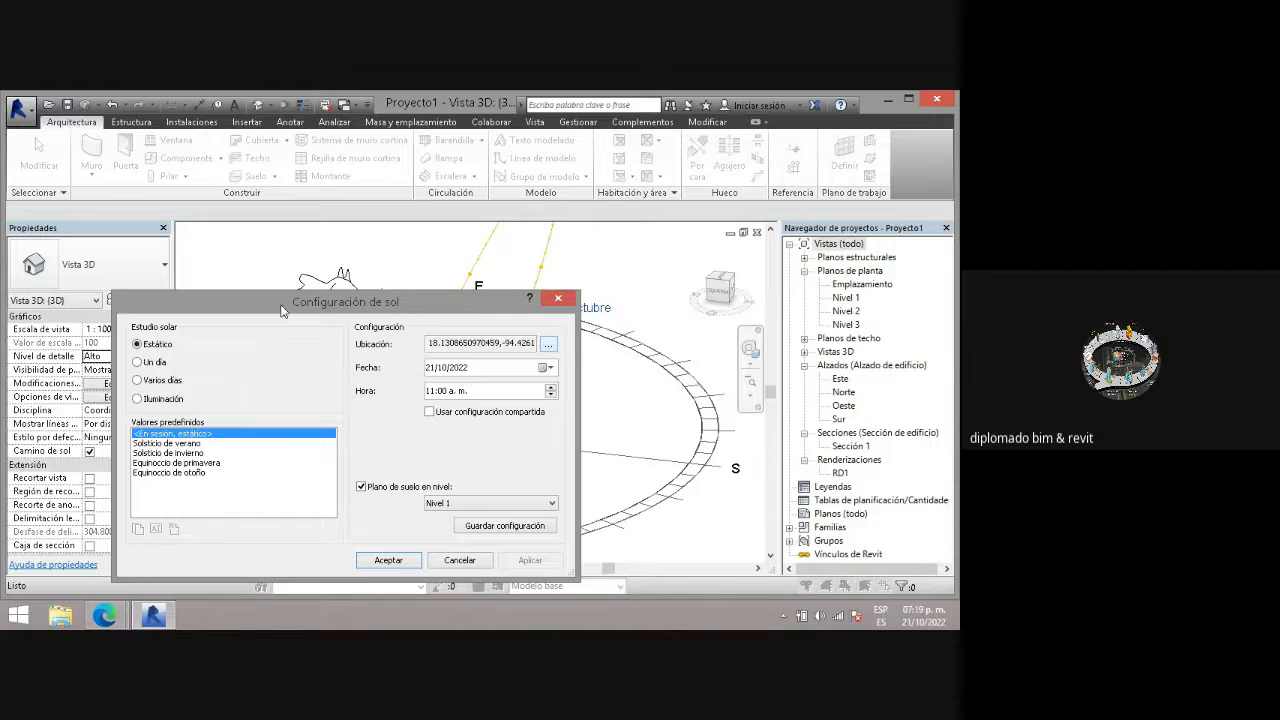
left_click_drag(284, 305, 376, 375)
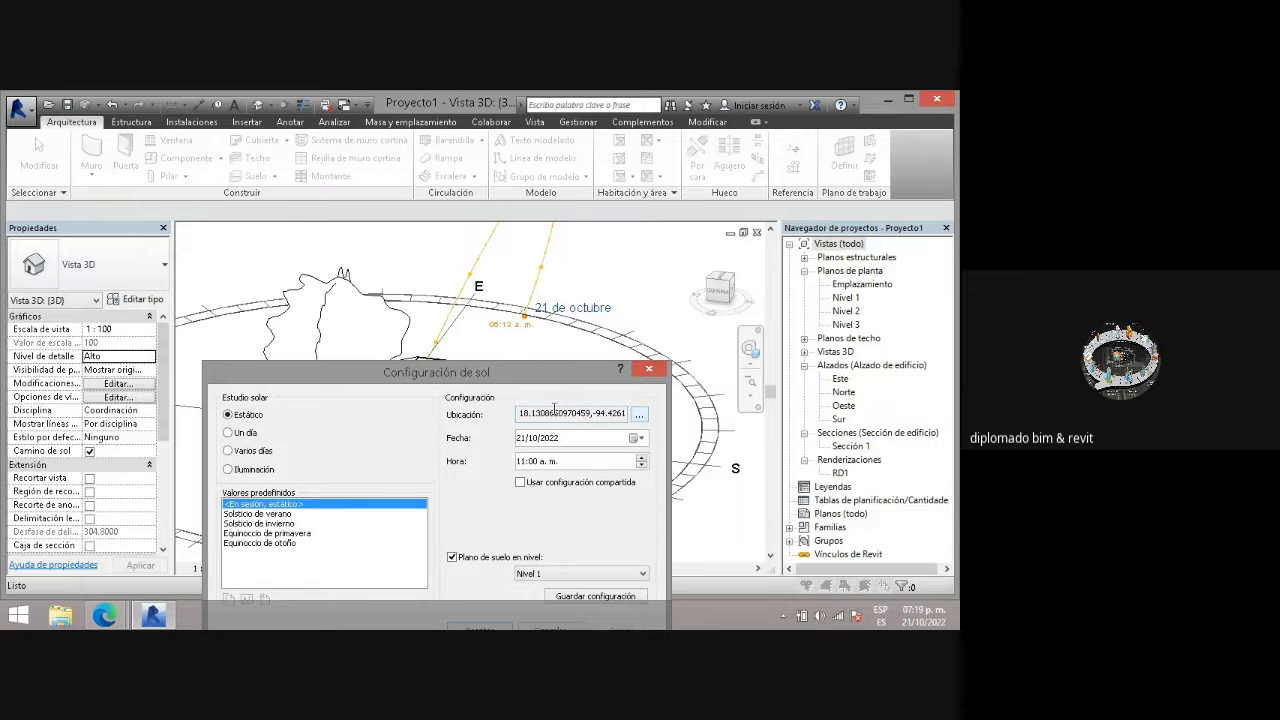
- Apply the Solsticio de verano preset to the static study and inspect its sun path over the house
left_click(286, 515)
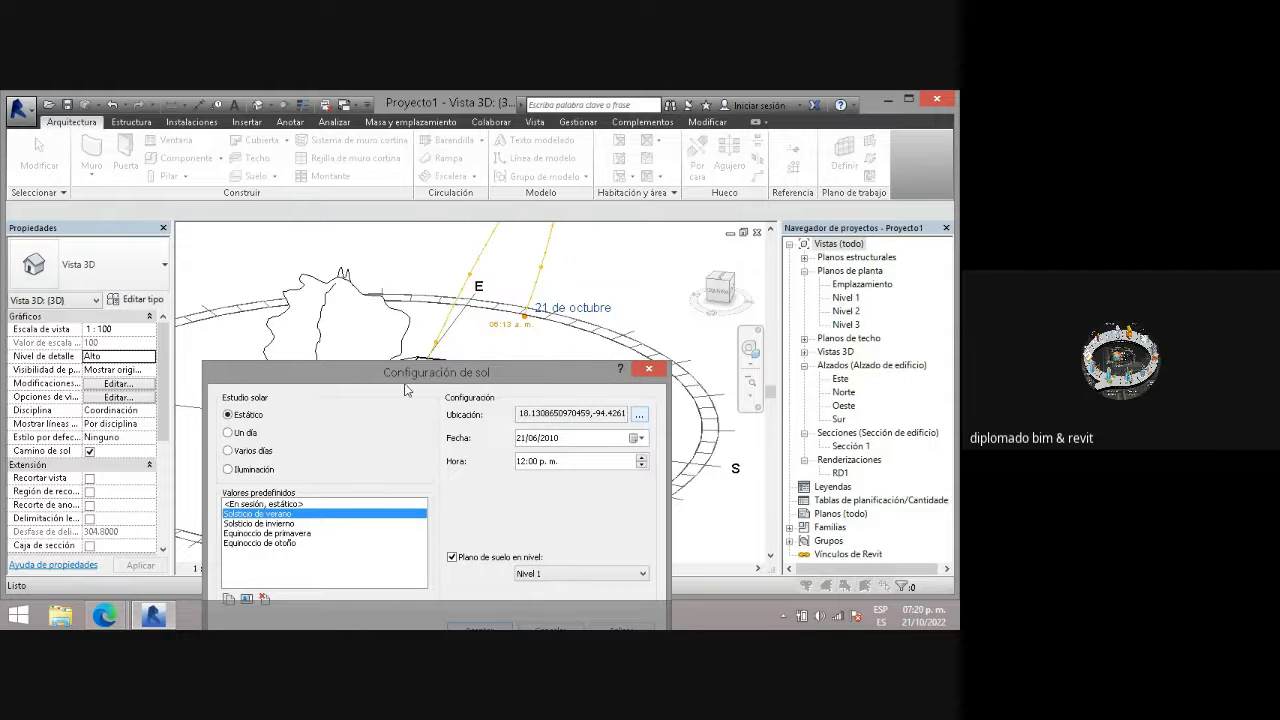
left_click_drag(406, 385, 219, 259)
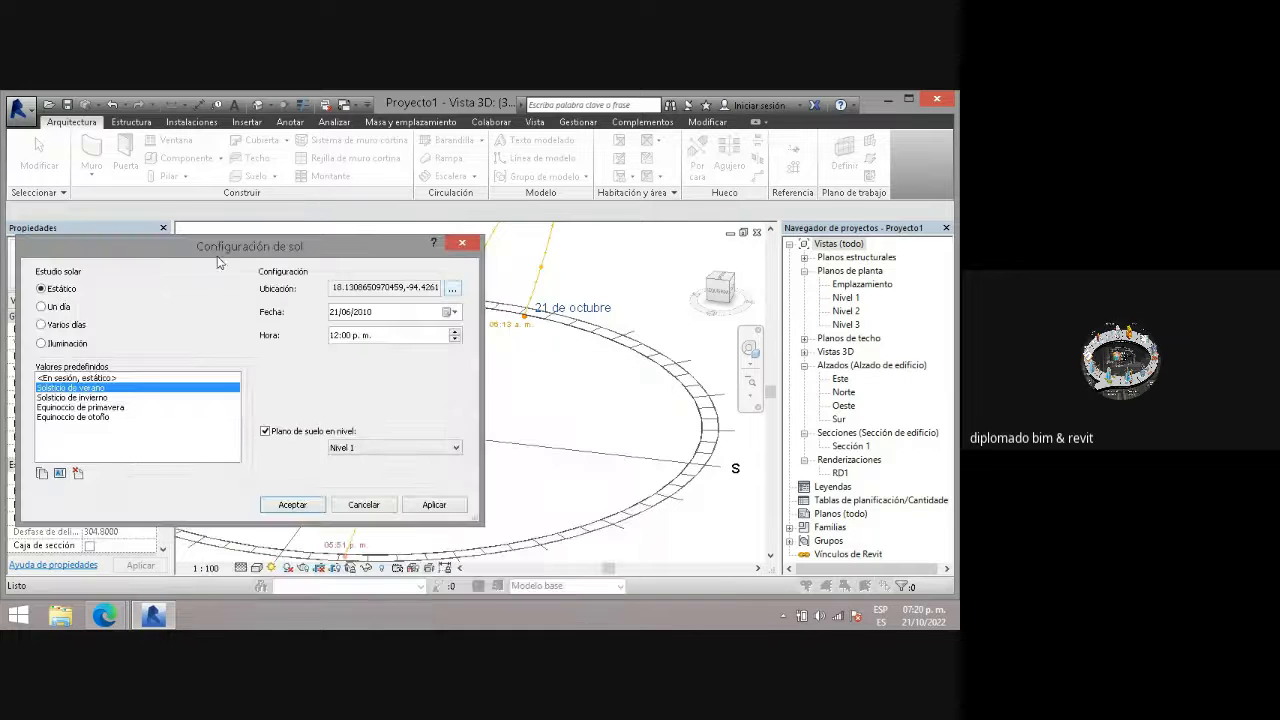
left_click(434, 505)
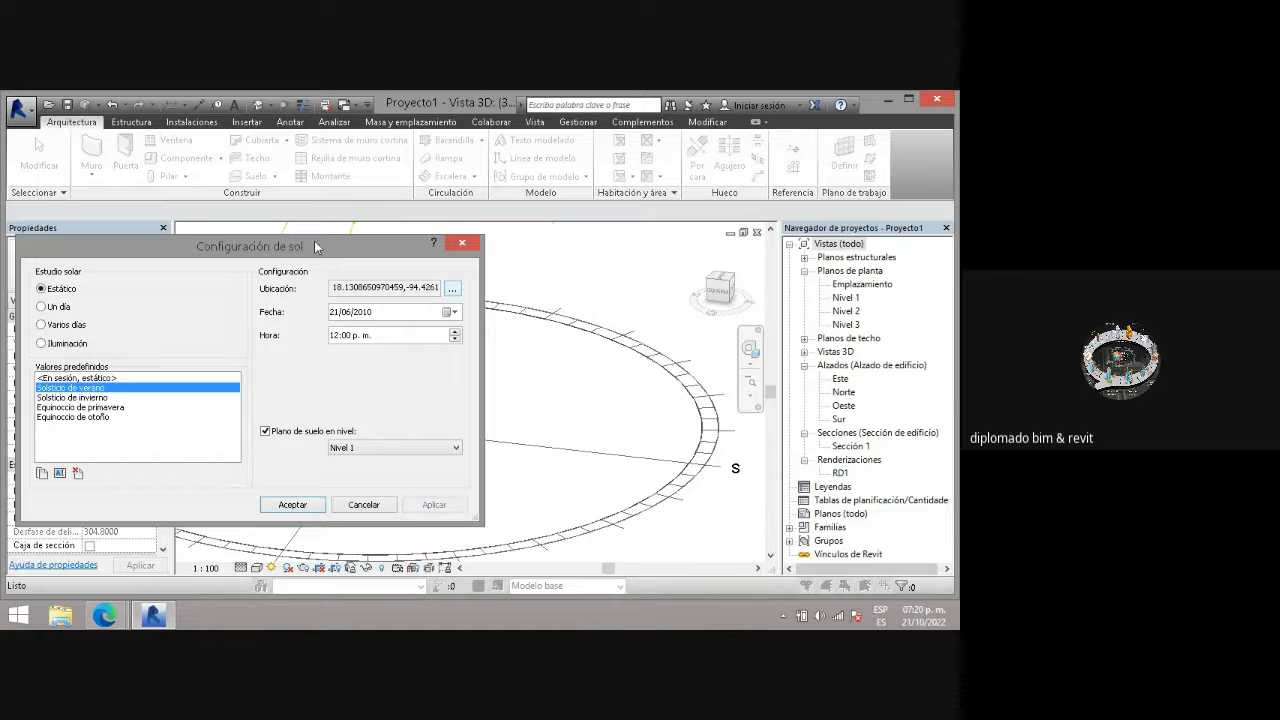
left_click_drag(316, 247, 558, 394)
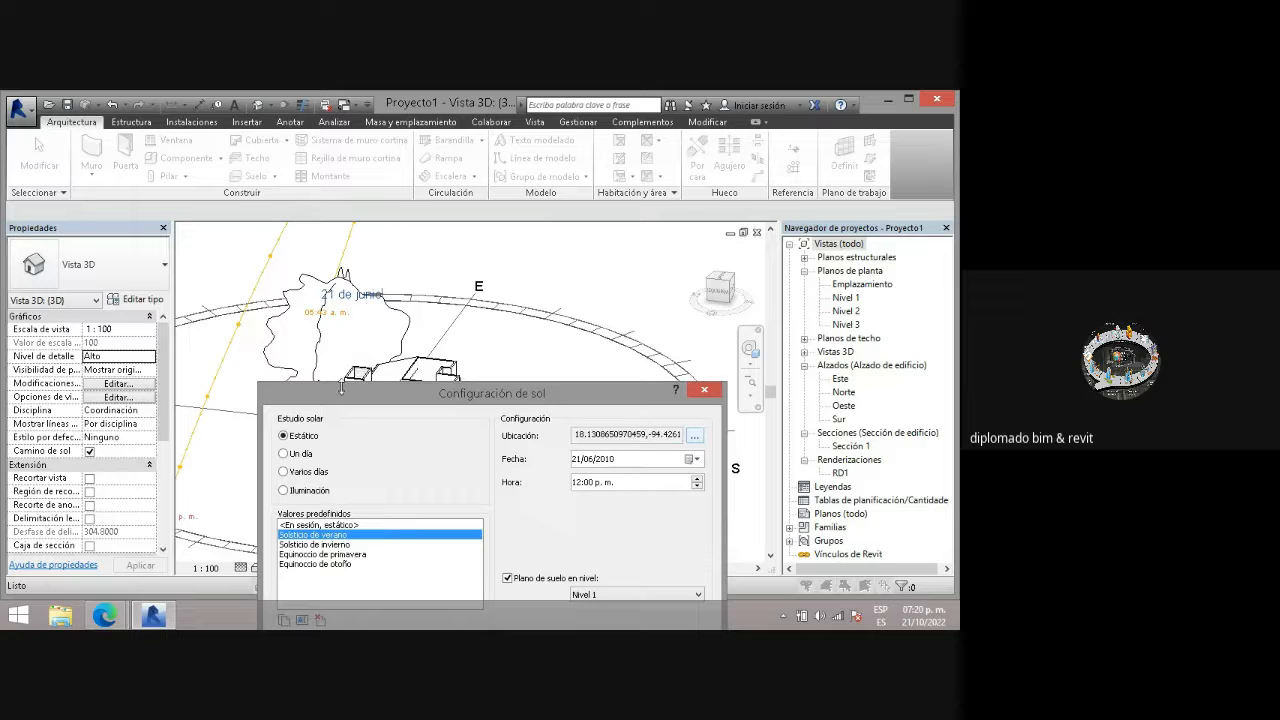
left_click_drag(348, 400, 396, 314)
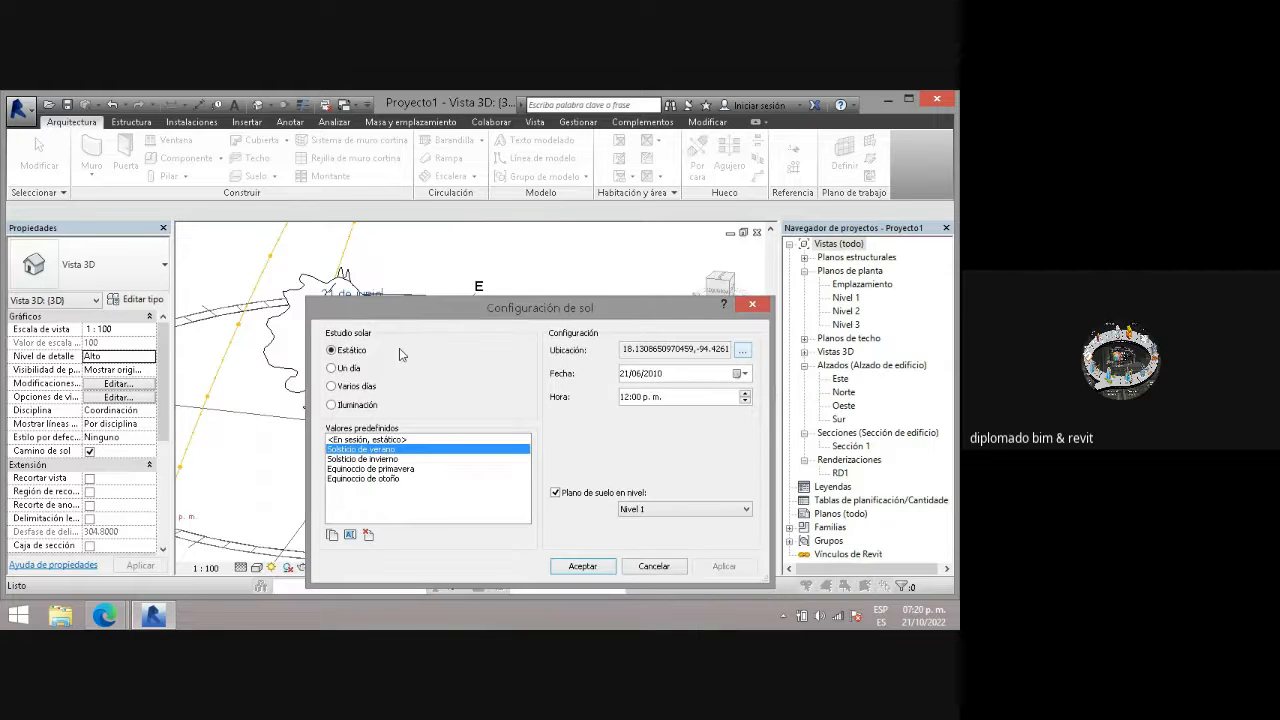
- Apply the Solsticio de invierno preset and compare its sun path with the house's position
left_click(380, 460)
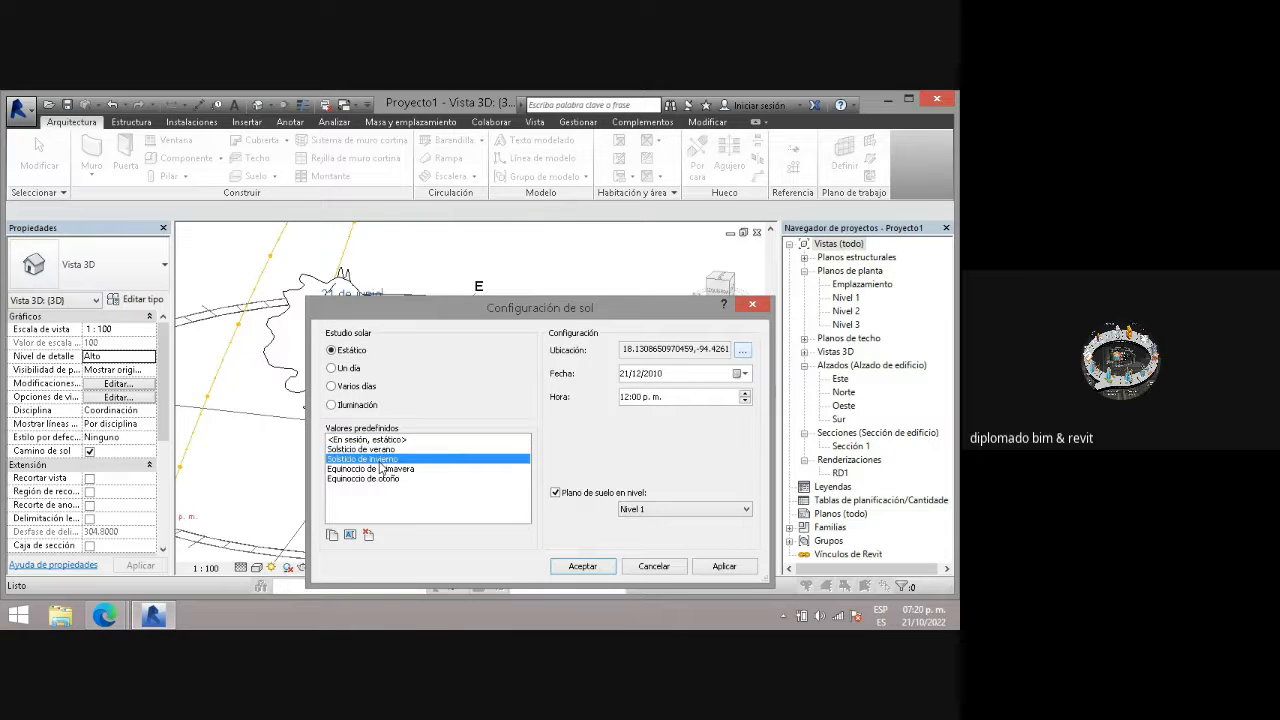
left_click(730, 569)
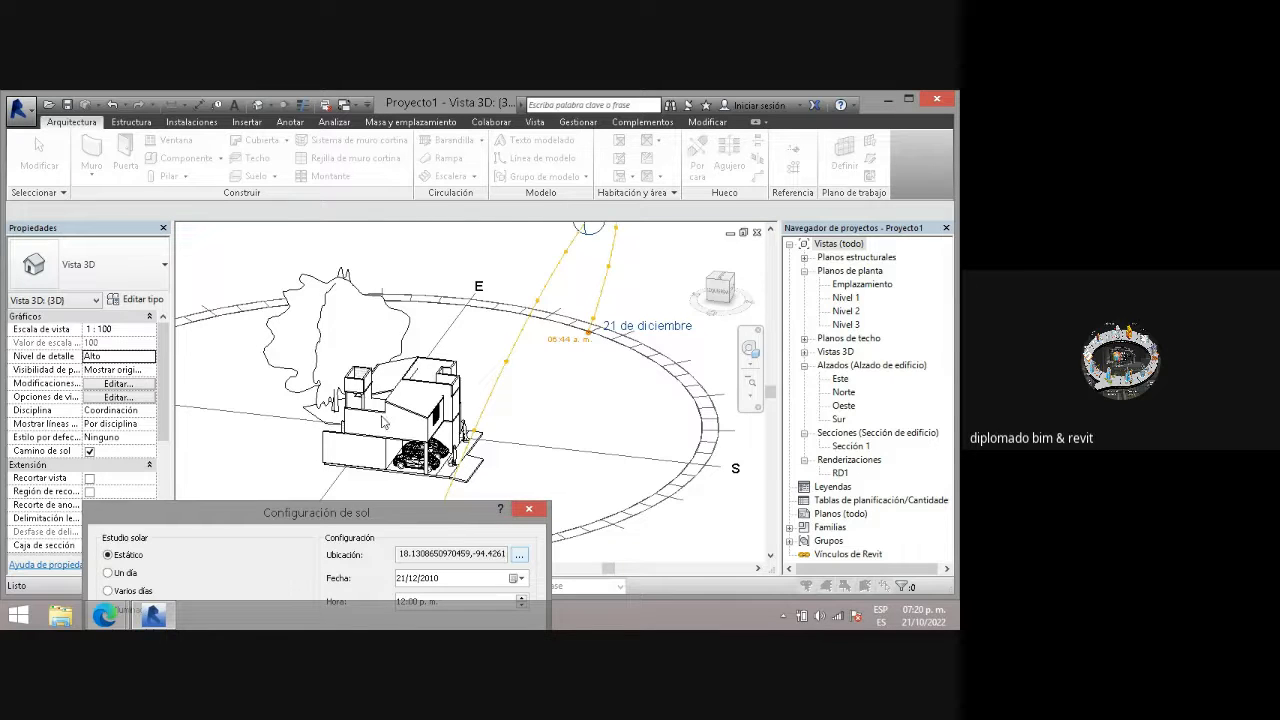
left_click_drag(330, 518, 530, 251)
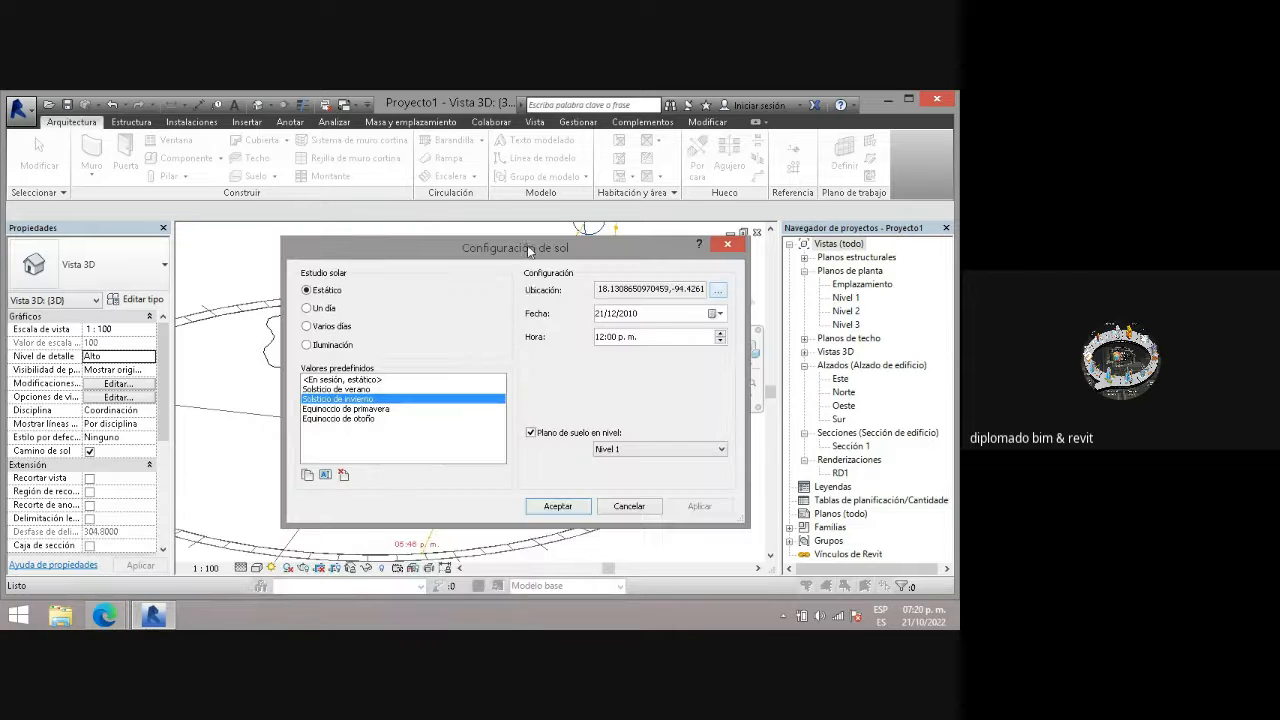
- Apply the Equinoccio de primavera preset and uncover its sun path in the 3D view
left_click(376, 409)
left_click(698, 506)
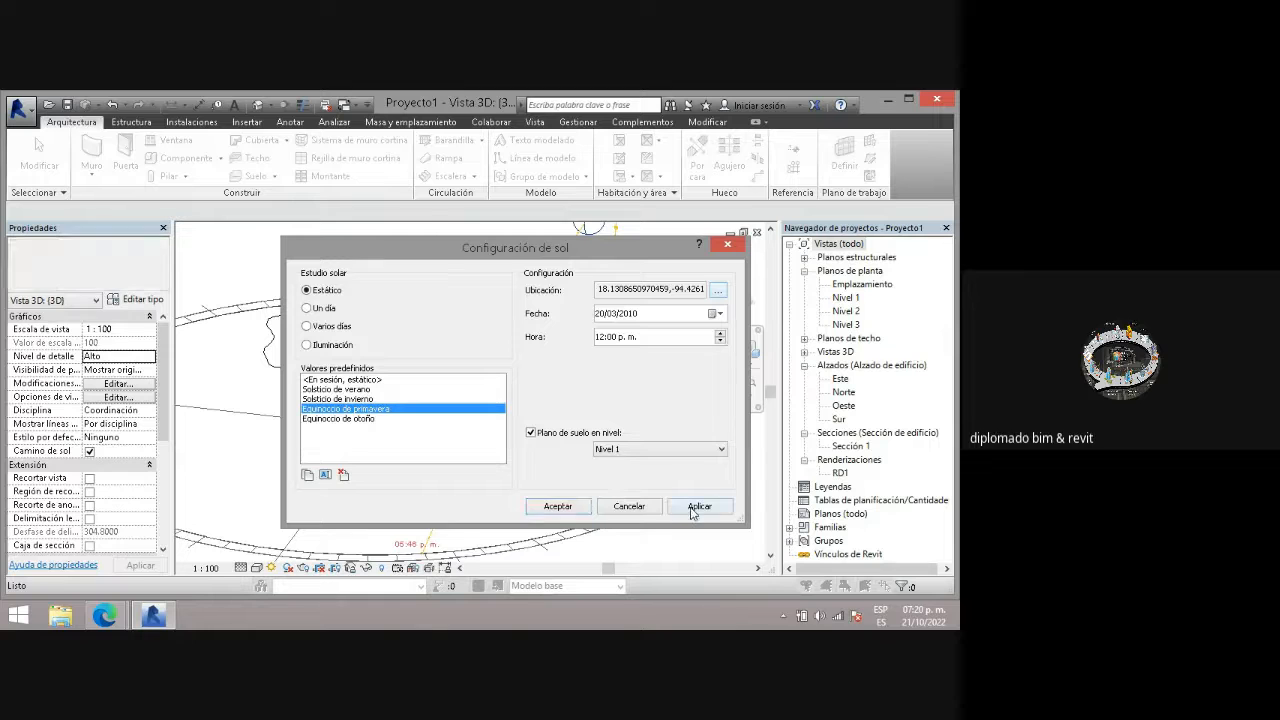
left_click_drag(497, 252, 423, 422)
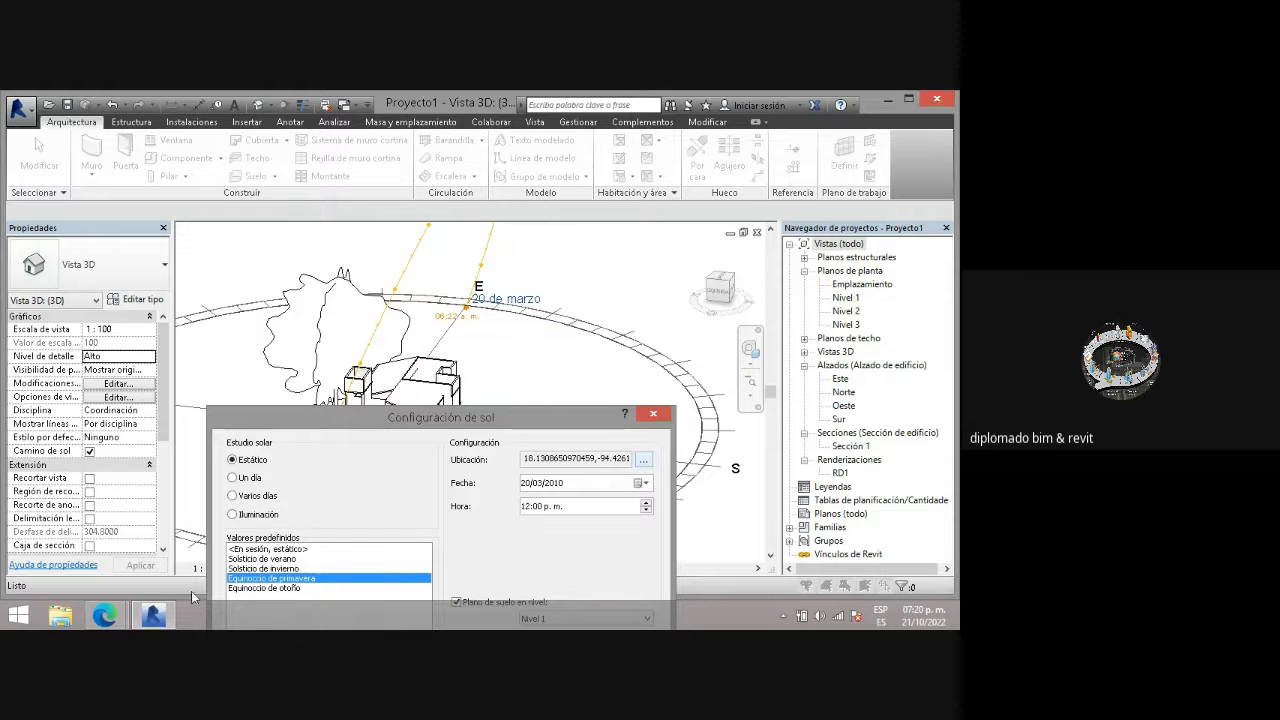
- Switch to the Google Meet call, admit the waiting participant, and return to Revit
left_click(105, 615)
left_click(124, 545)
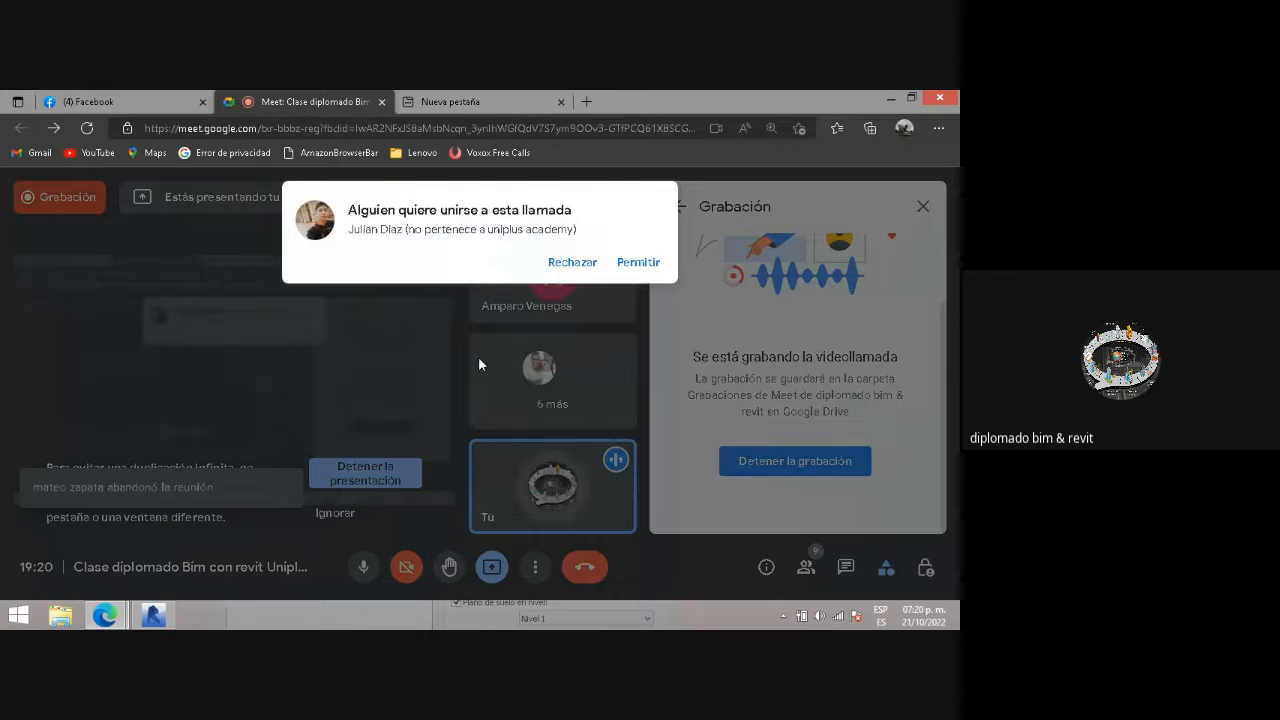
left_click(637, 262)
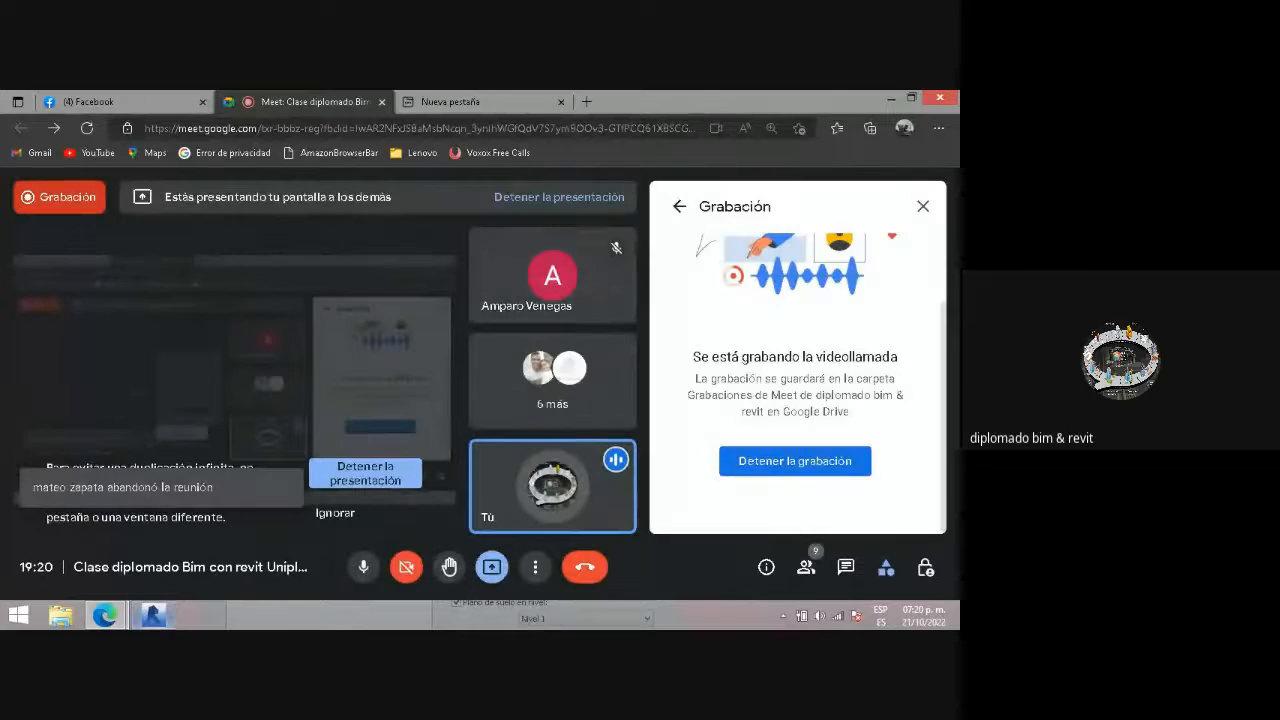
key("alt+Tab")
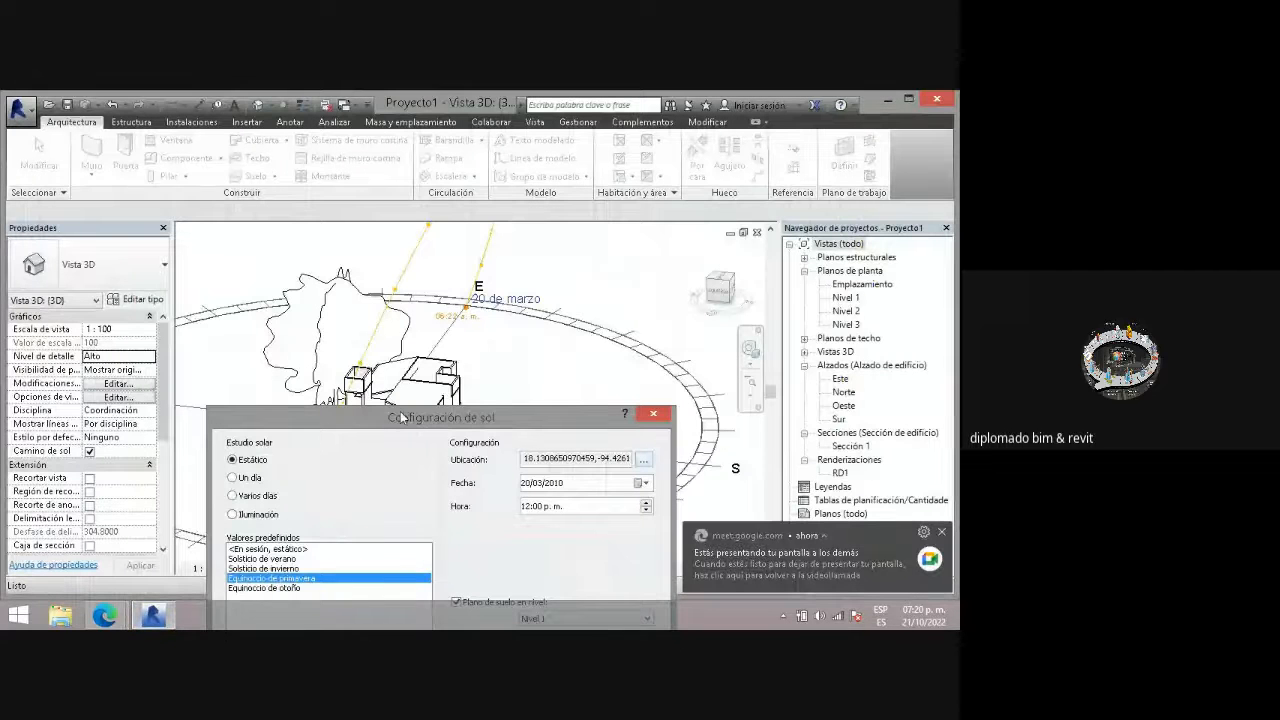
- Inspect the spring equinox sun path, choose the Solsticio de verano preset for the static study and accept the sun settings
left_click_drag(400, 417, 161, 291)
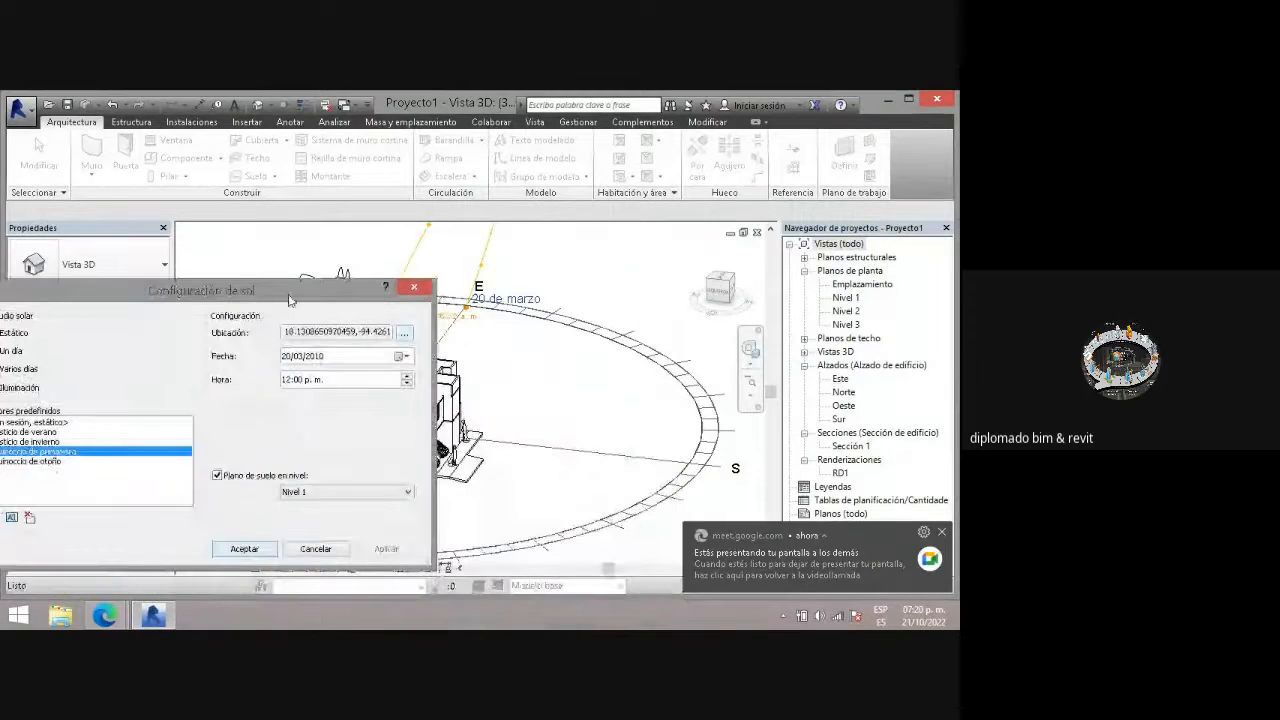
left_click_drag(360, 290, 651, 496)
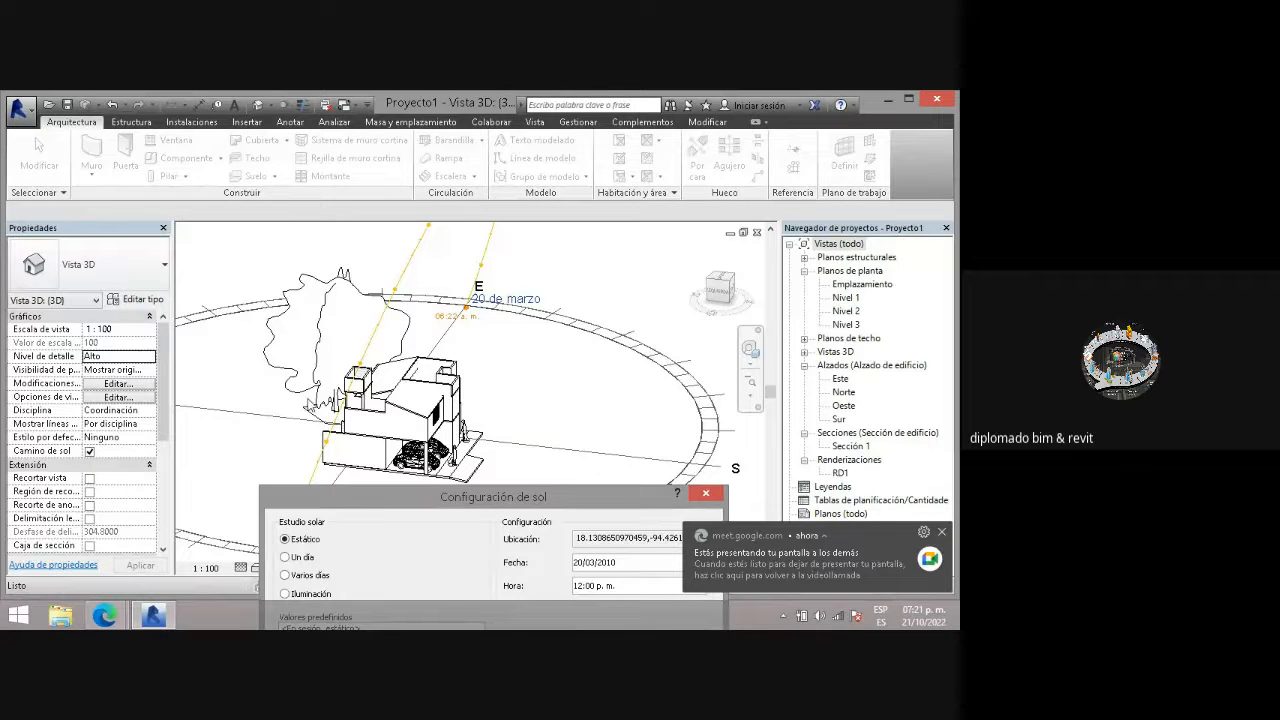
left_click_drag(367, 500, 360, 222)
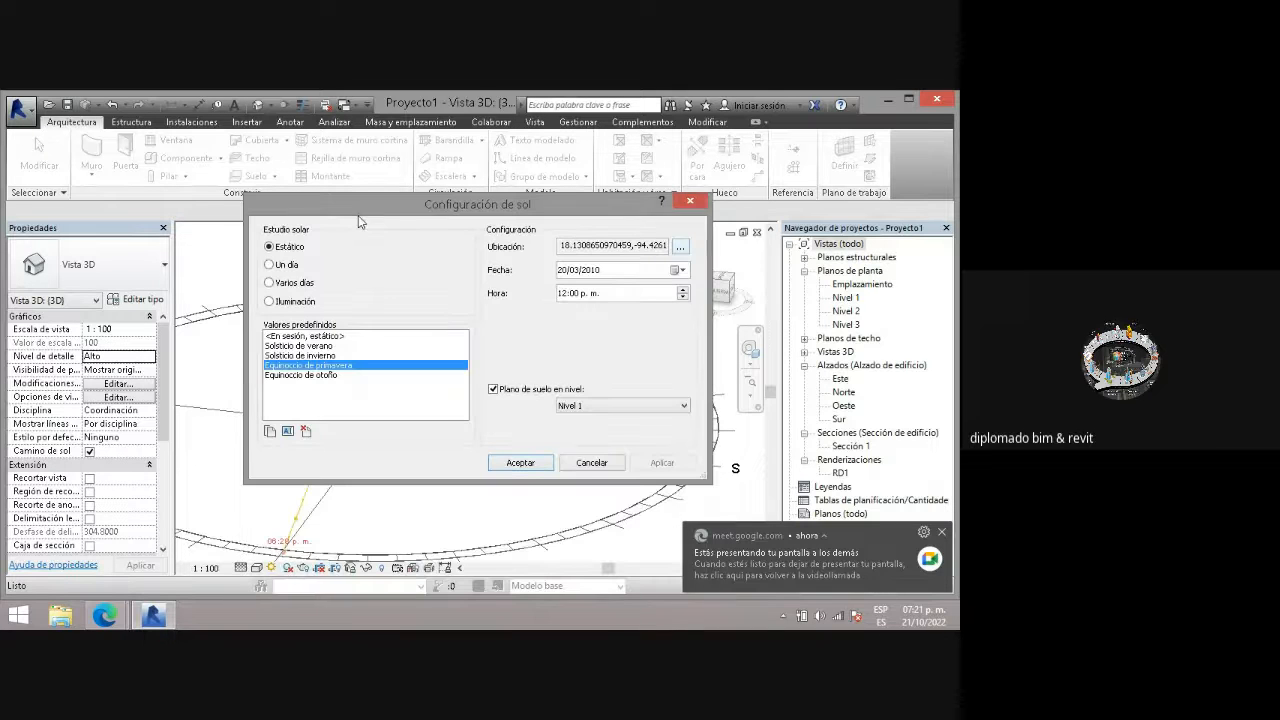
left_click(320, 348)
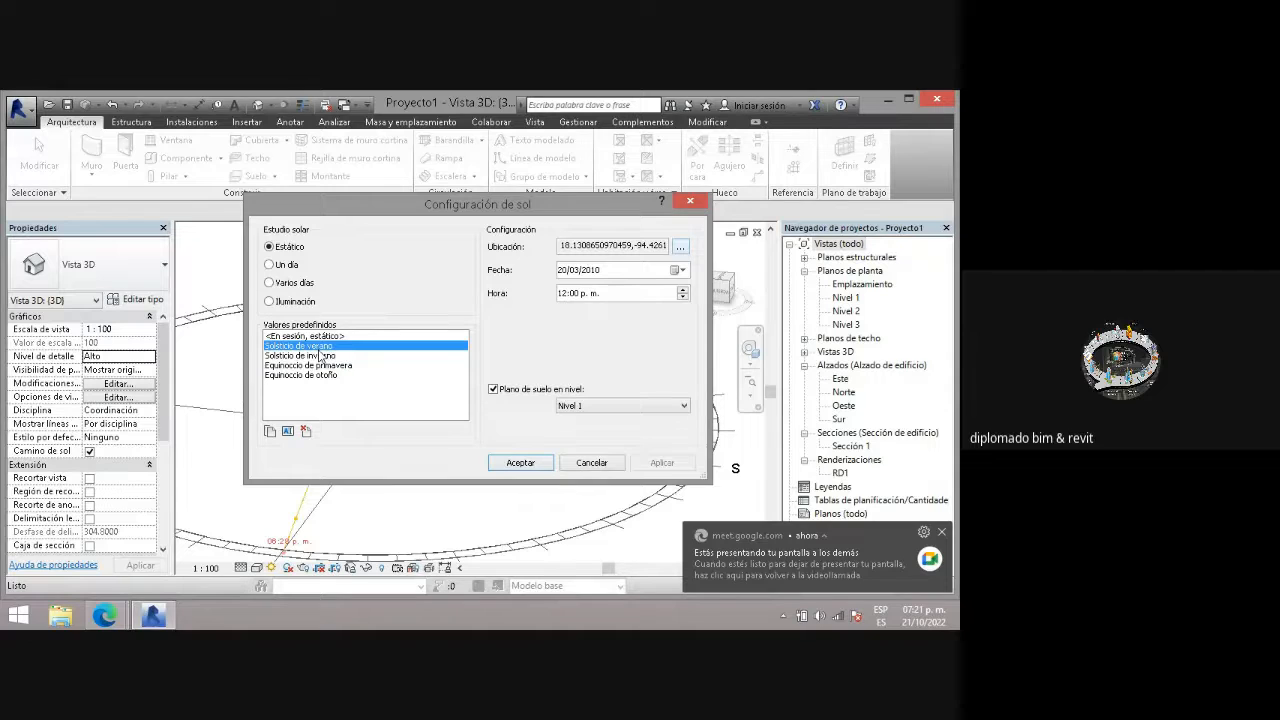
left_click(521, 463)
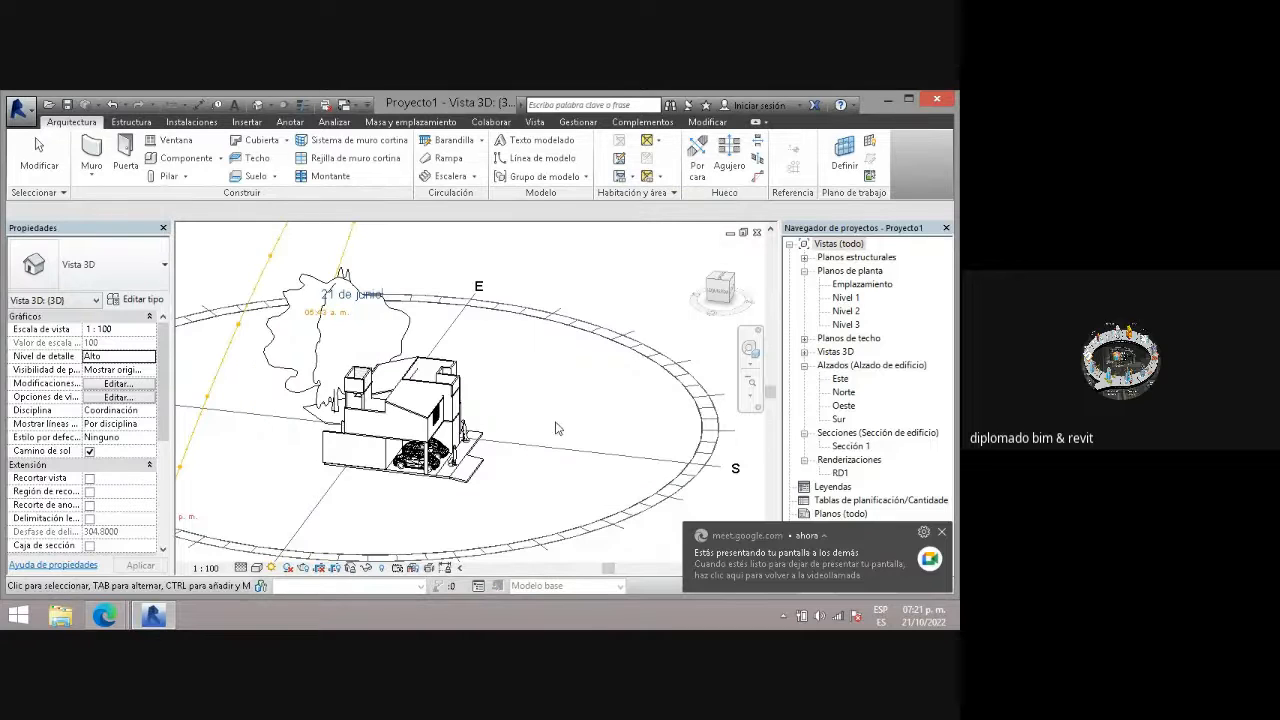
middle_click_drag(564, 426, 444, 476, "shift")
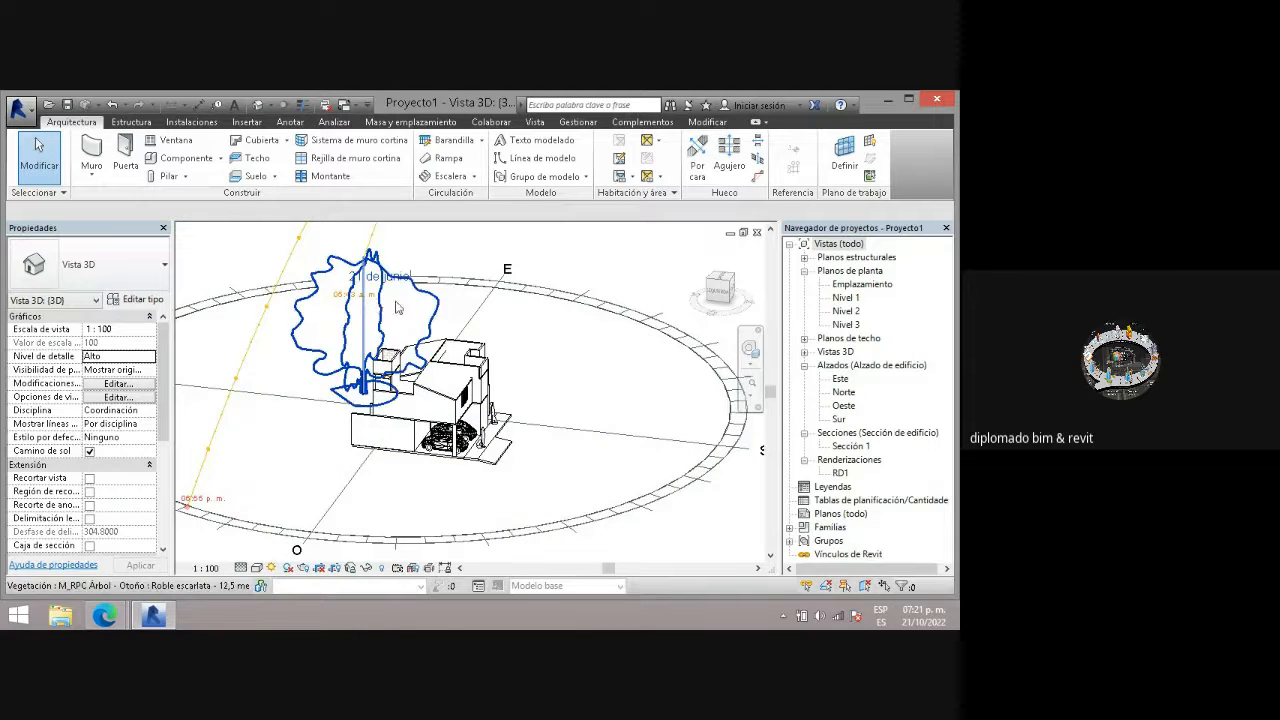
scroll(490, 440, "up", 5)
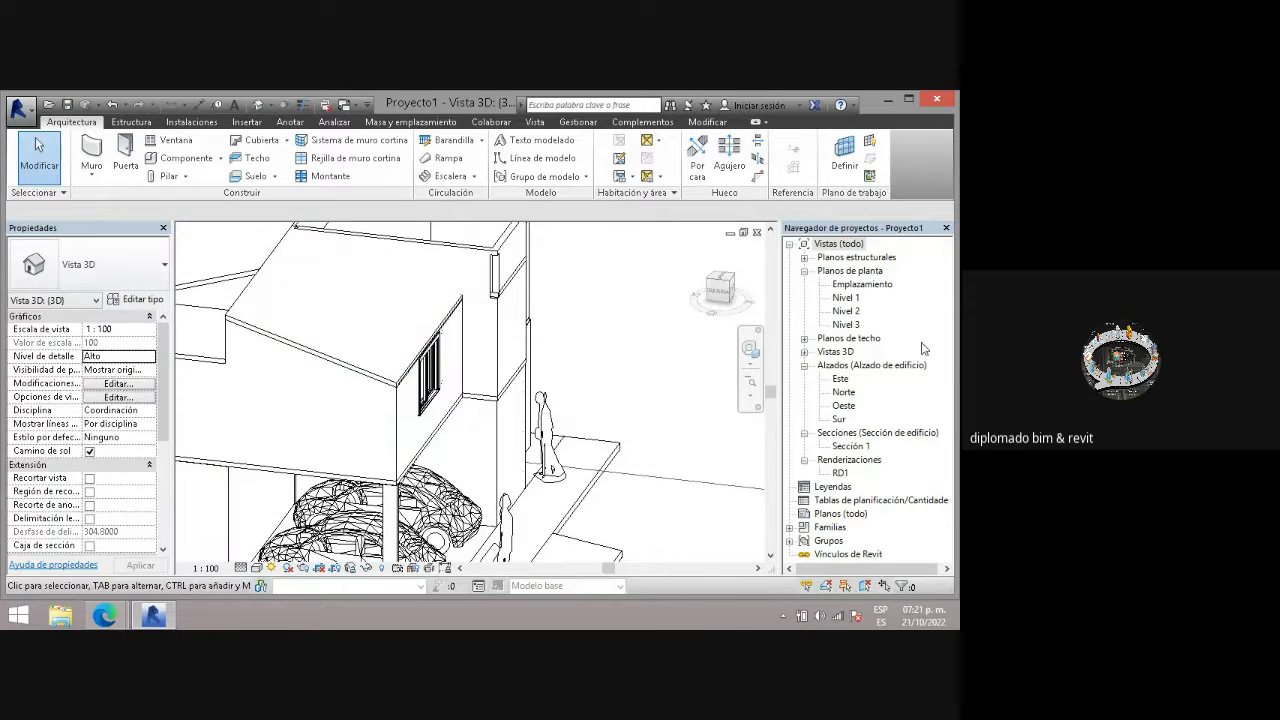
- Place a perspective camera on the Nivel 2 plan, from the front bedroom's door diagonally towards its exterior window
double_click(840, 314)
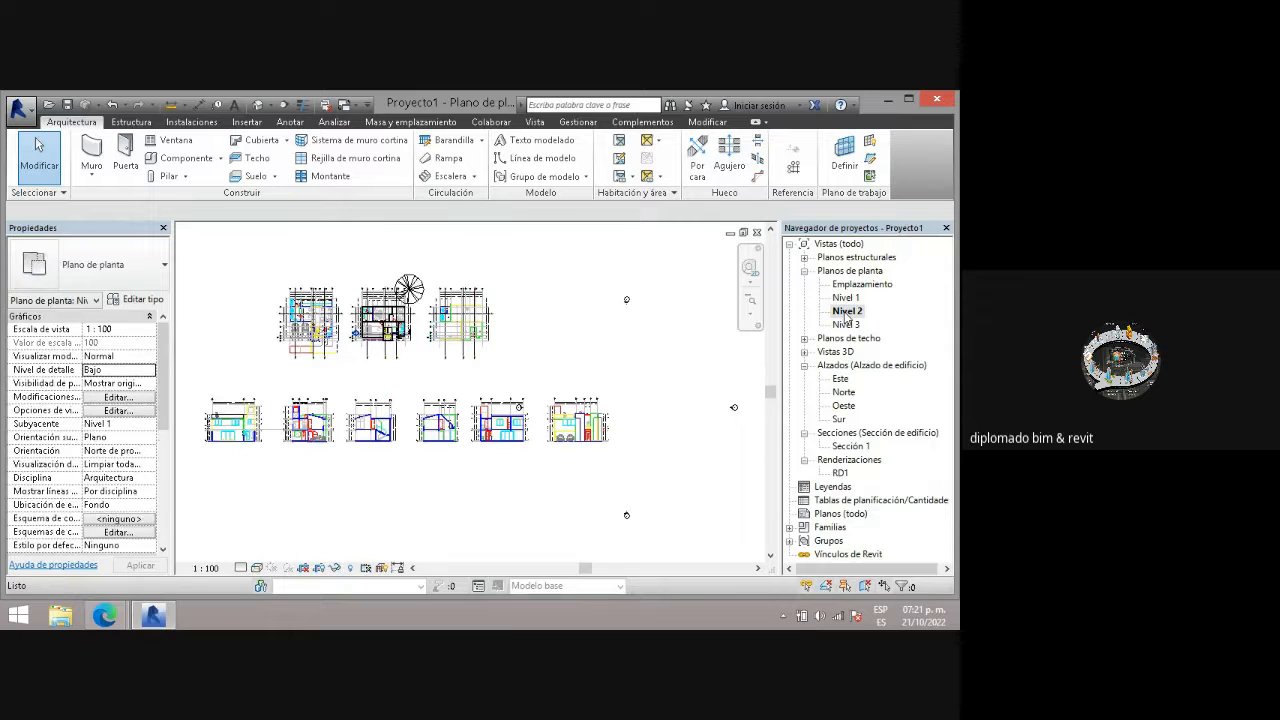
scroll(380, 334, "up", 5)
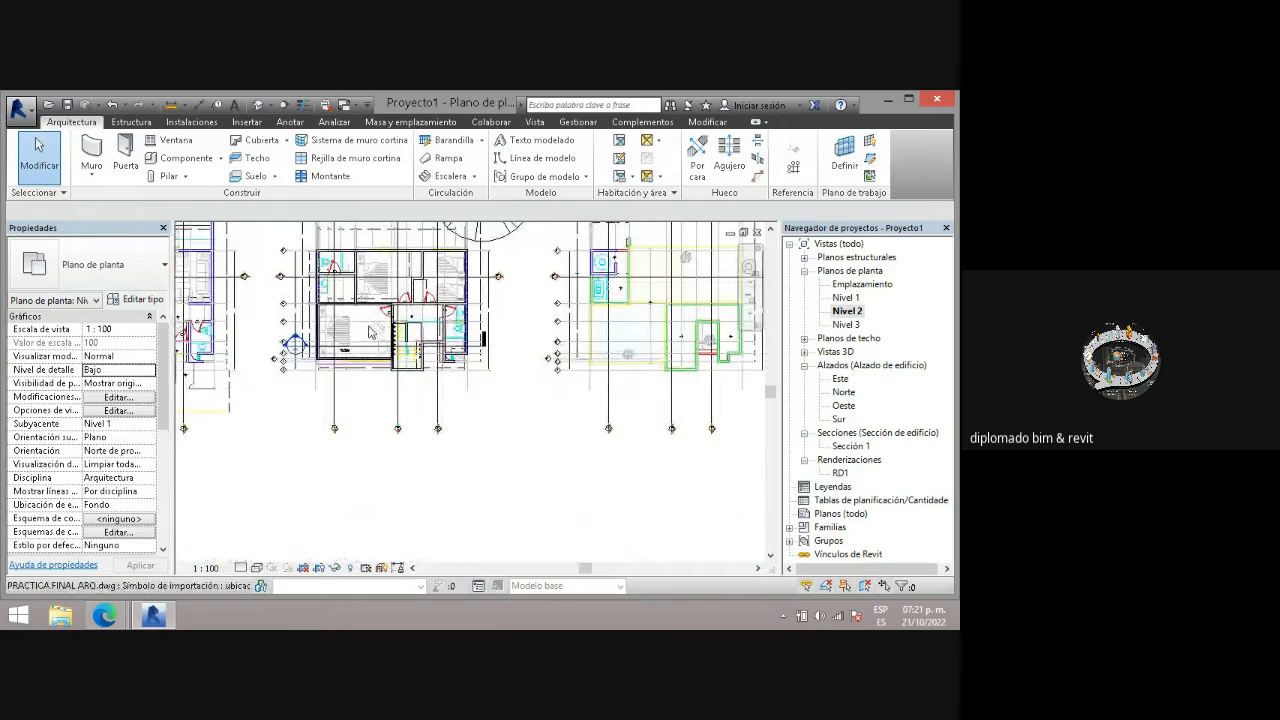
left_click(268, 106)
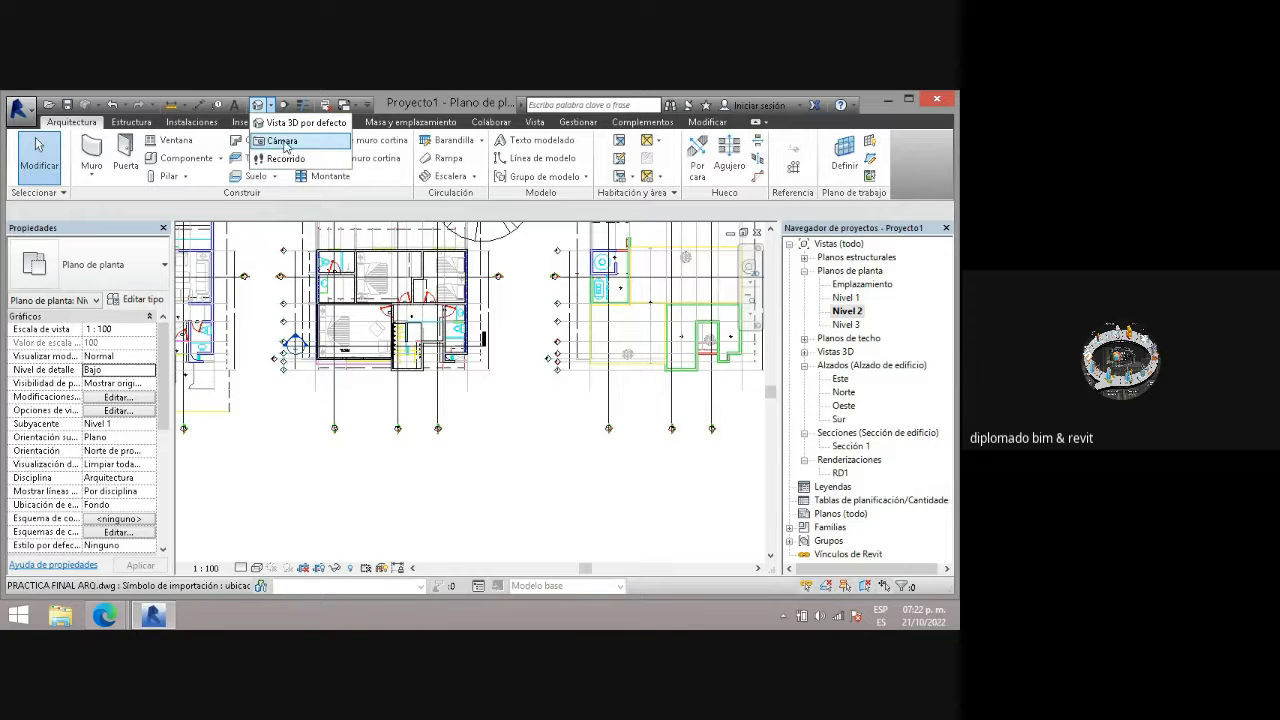
left_click(287, 145)
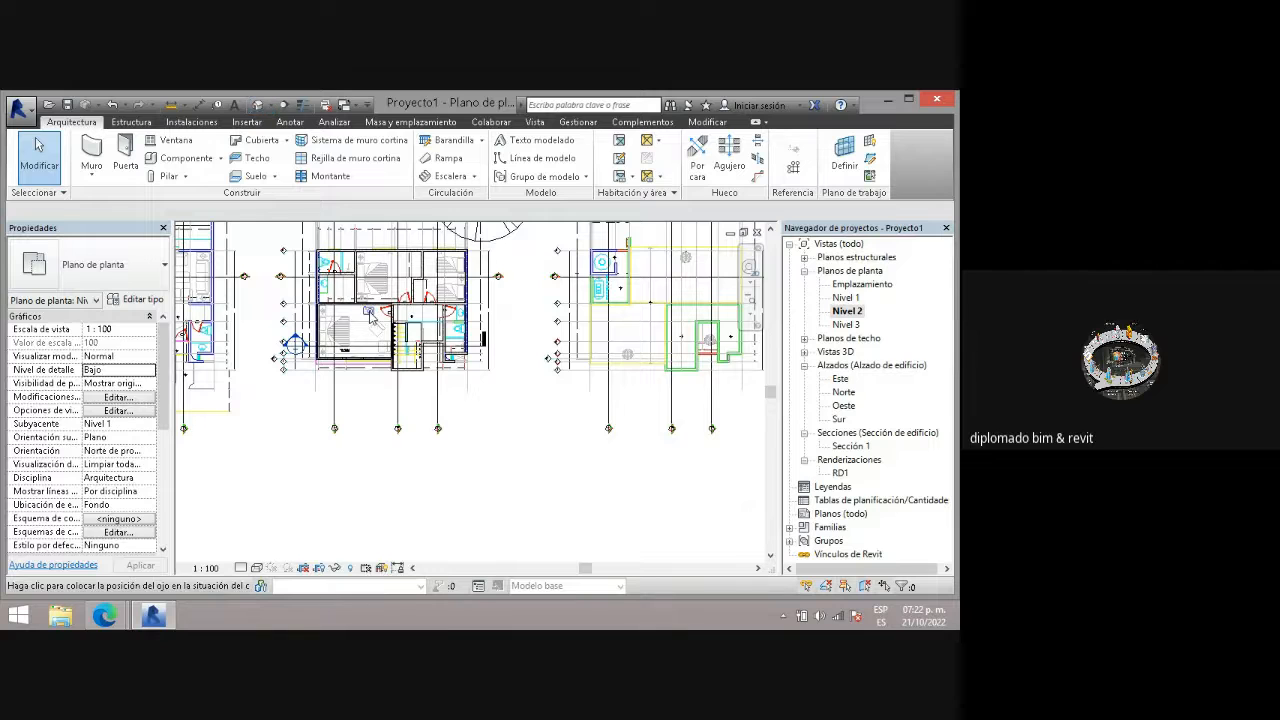
scroll(384, 315, "up", 1)
scroll(384, 315, "up", 2)
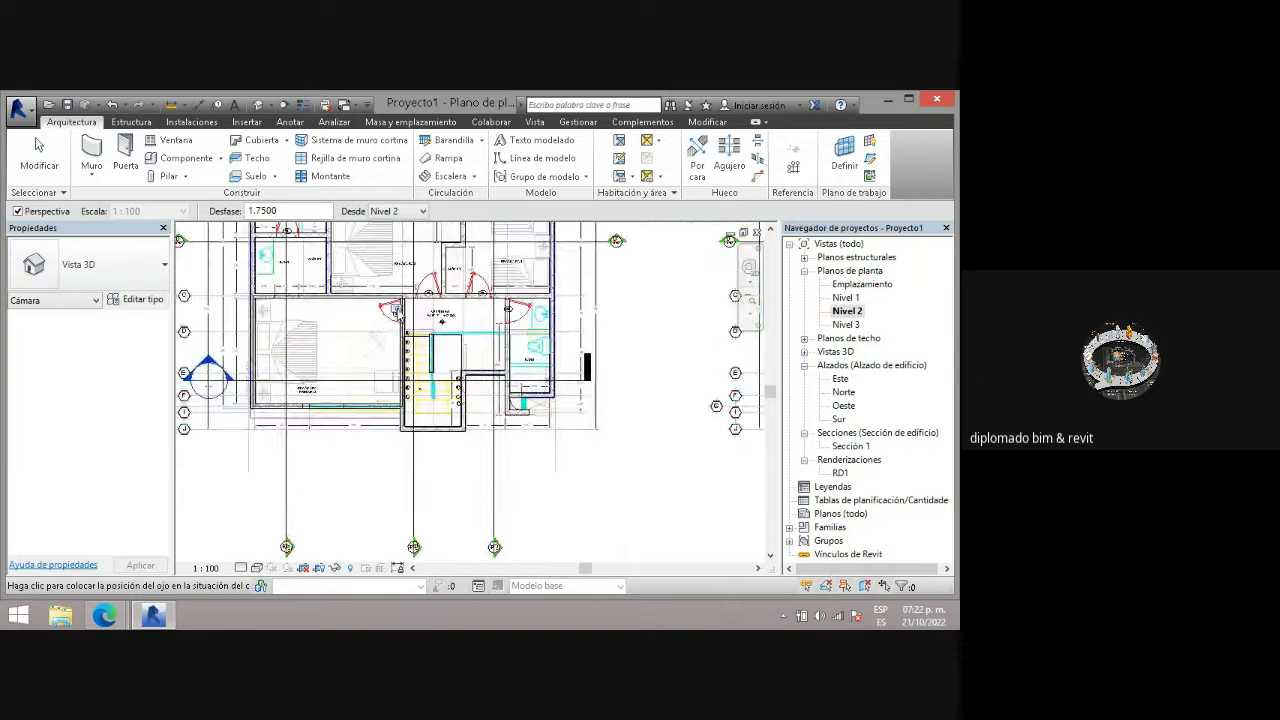
left_click(397, 312)
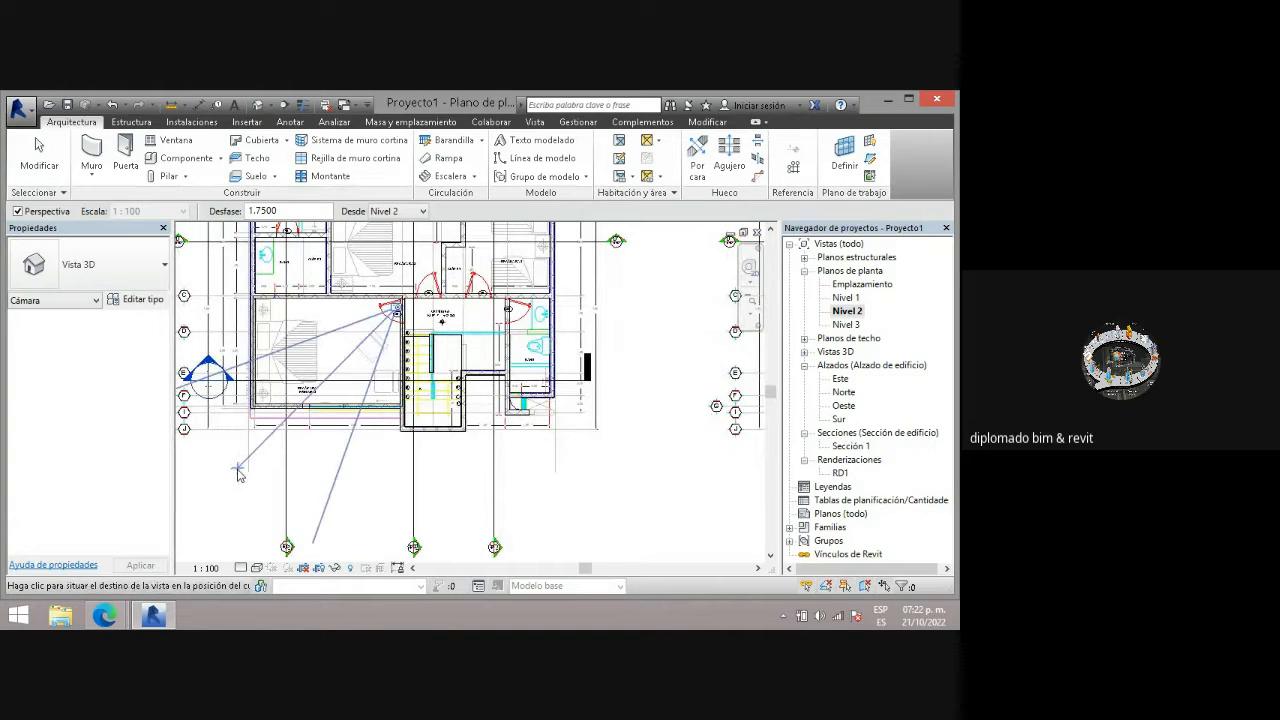
left_click(300, 445)
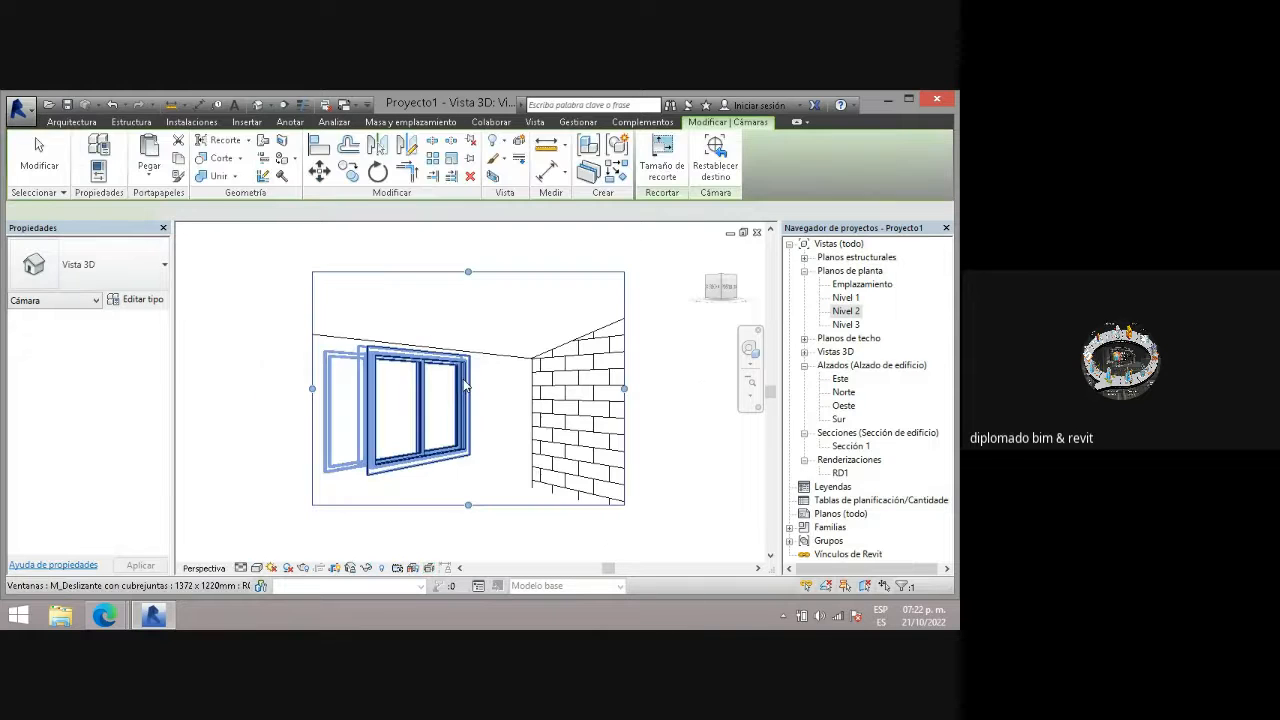
- Enlarge the bedroom camera view's crop region downward and to both sides to take in more floor and walls
scroll(460, 422, "down", 2)
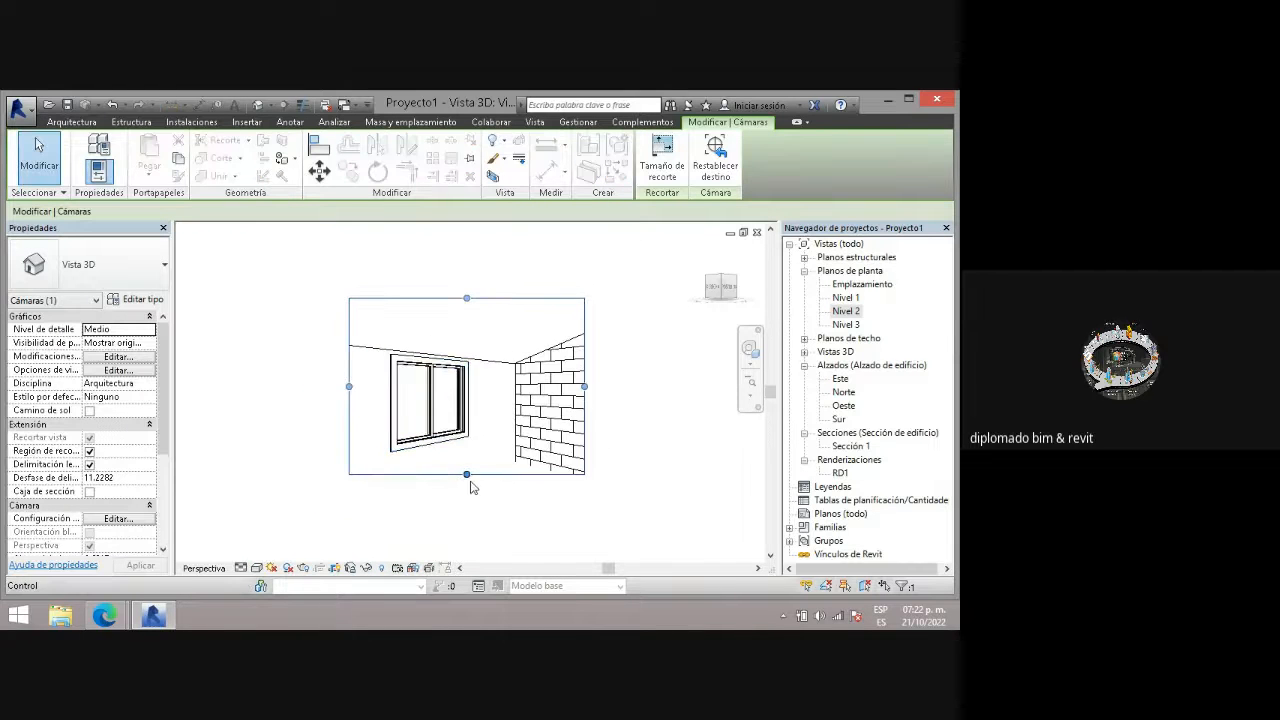
left_click_drag(467, 477, 467, 558)
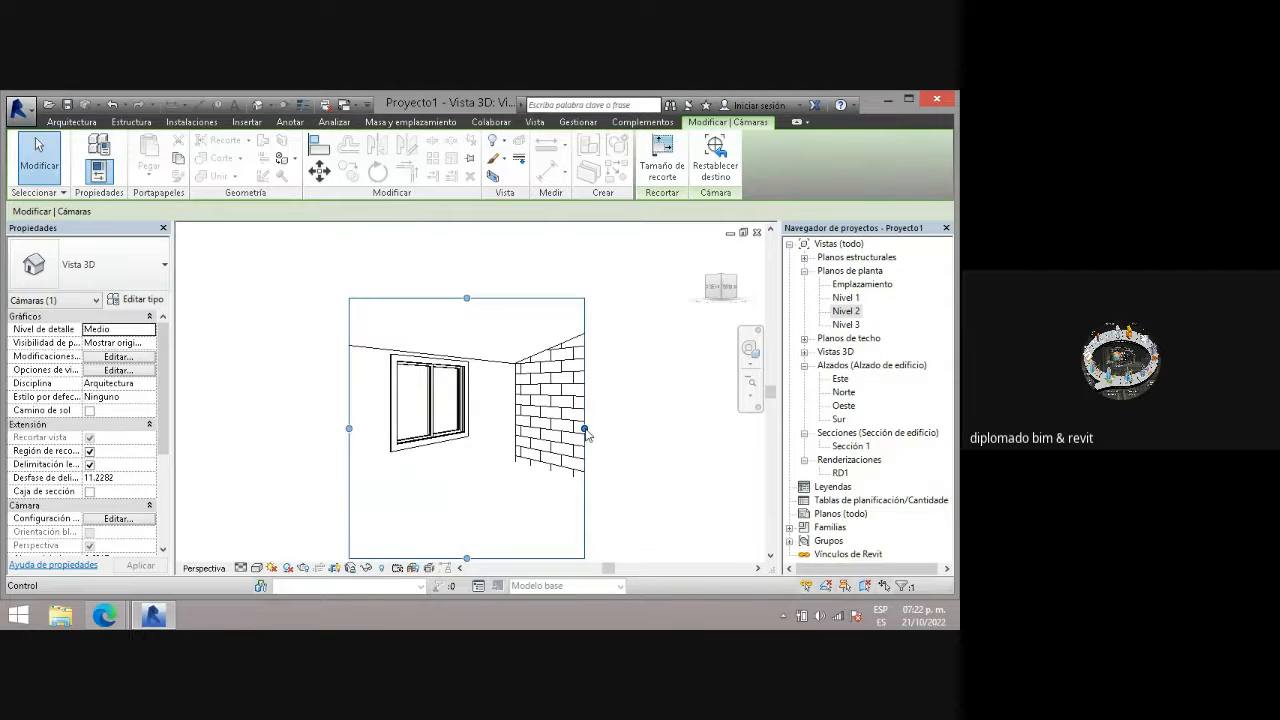
left_click_drag(585, 428, 699, 428)
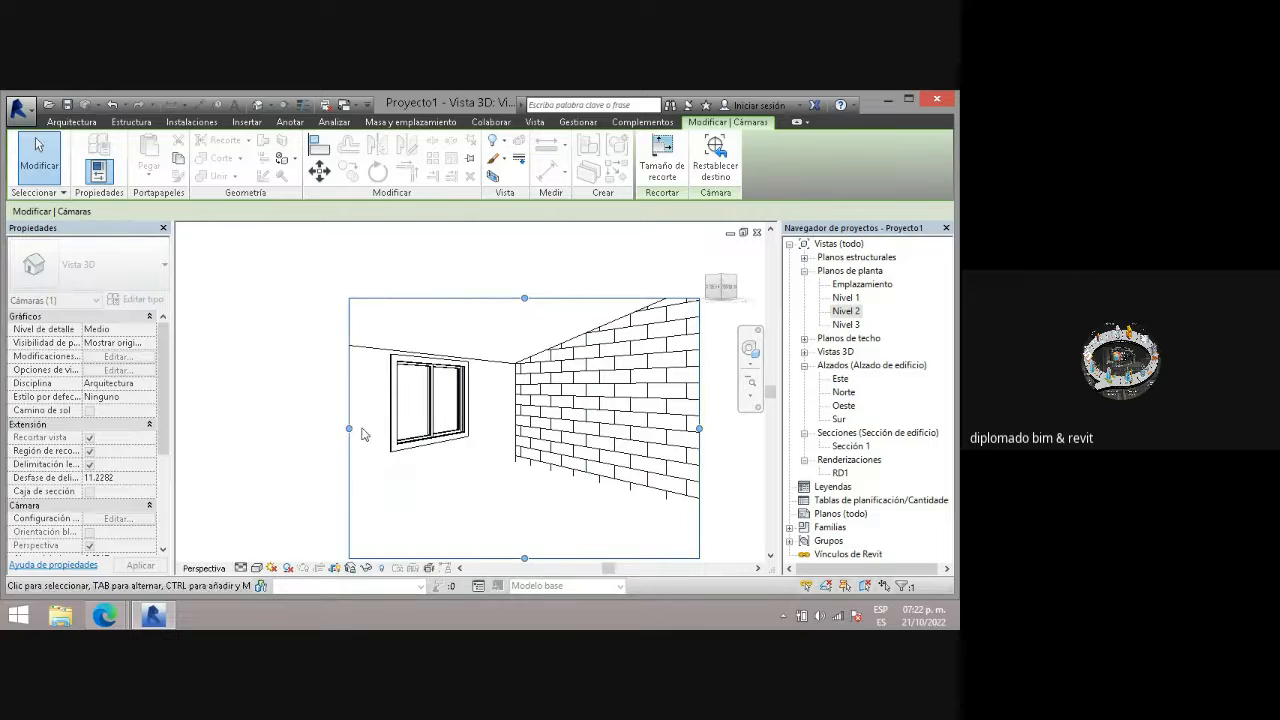
left_click_drag(349, 429, 281, 428)
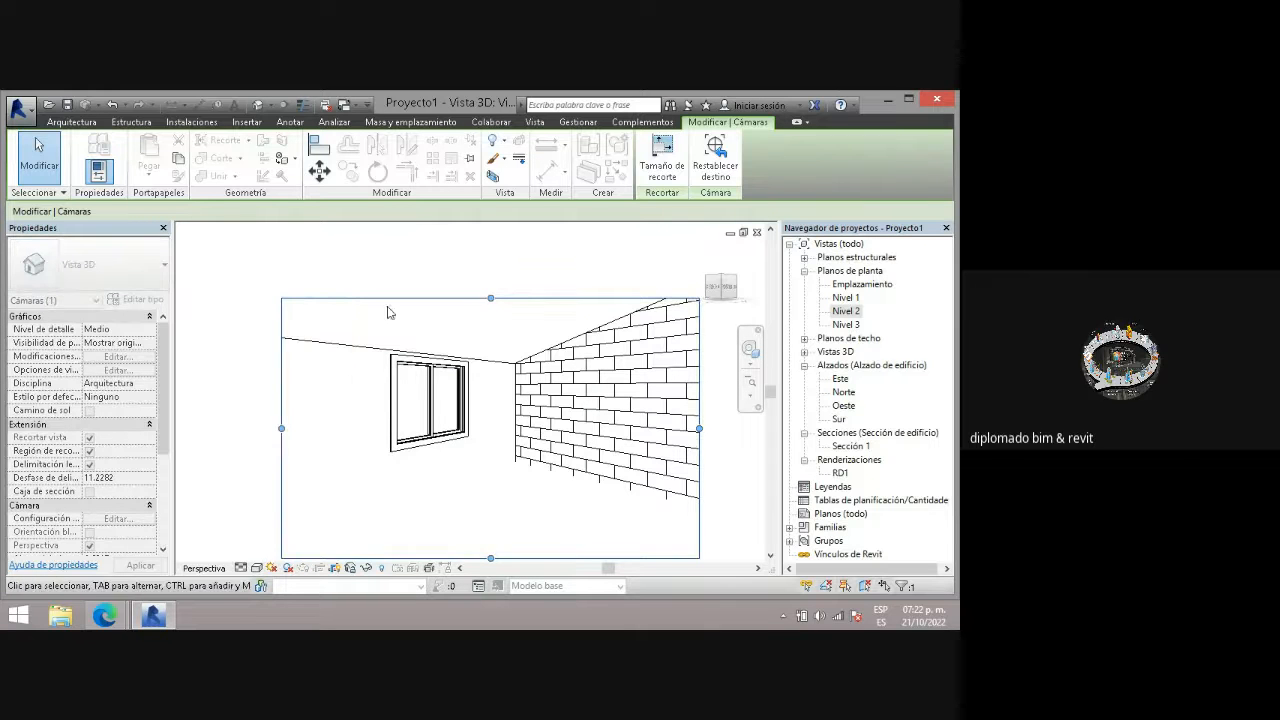
left_click(415, 285)
scroll(459, 440, "down", 3)
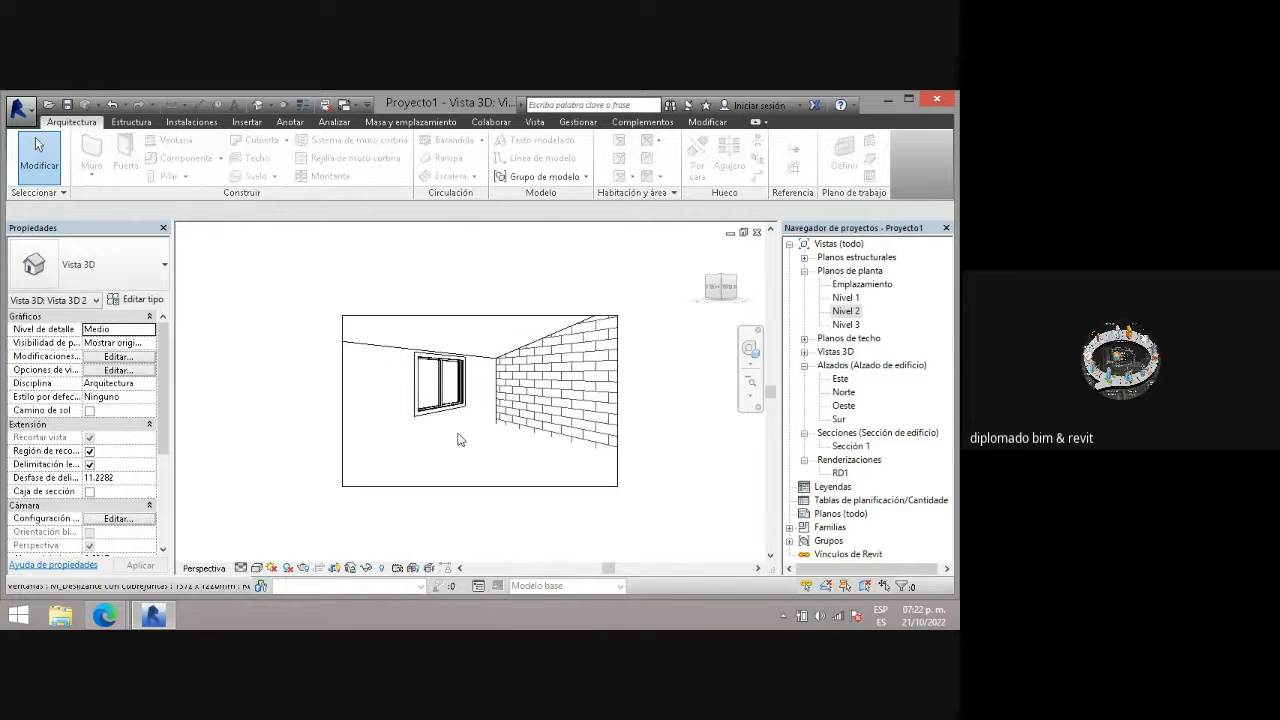
scroll(457, 452, "up", 2)
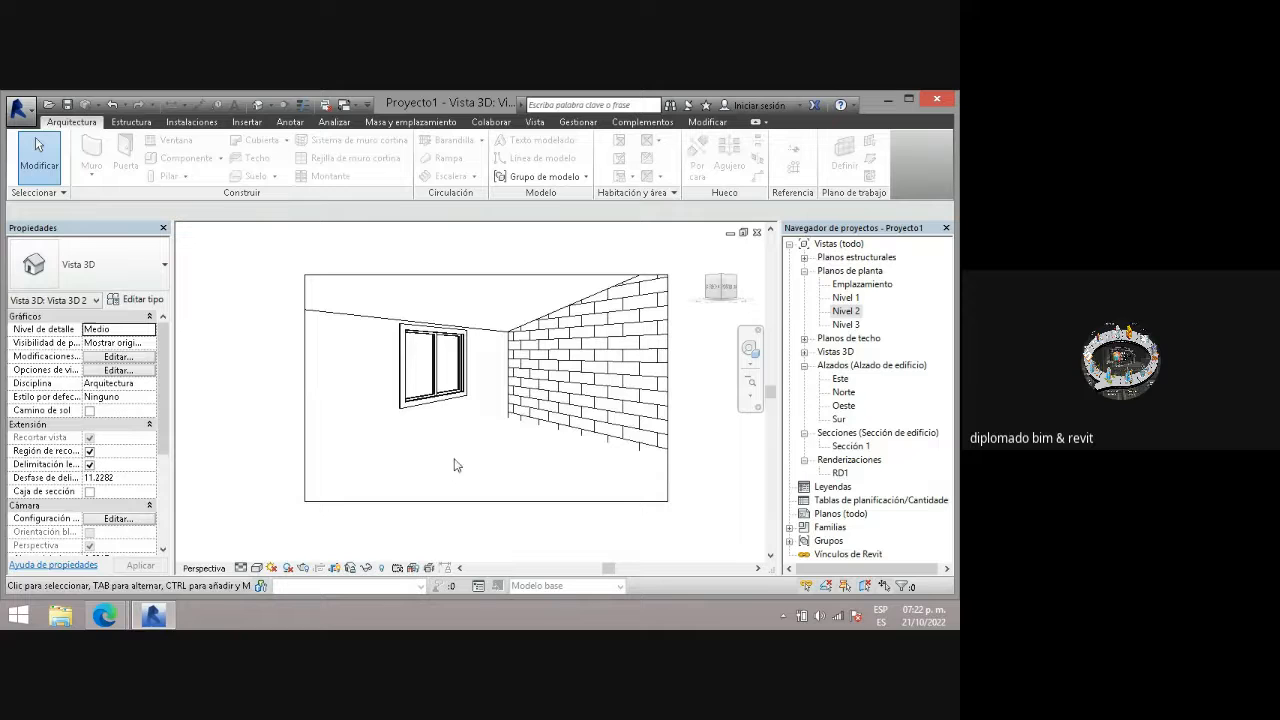
- Examine the shadows in the exterior camera view Vista 3D 1 and the whole sun path in the {3D} view
left_click(272, 567)
left_click(806, 354)
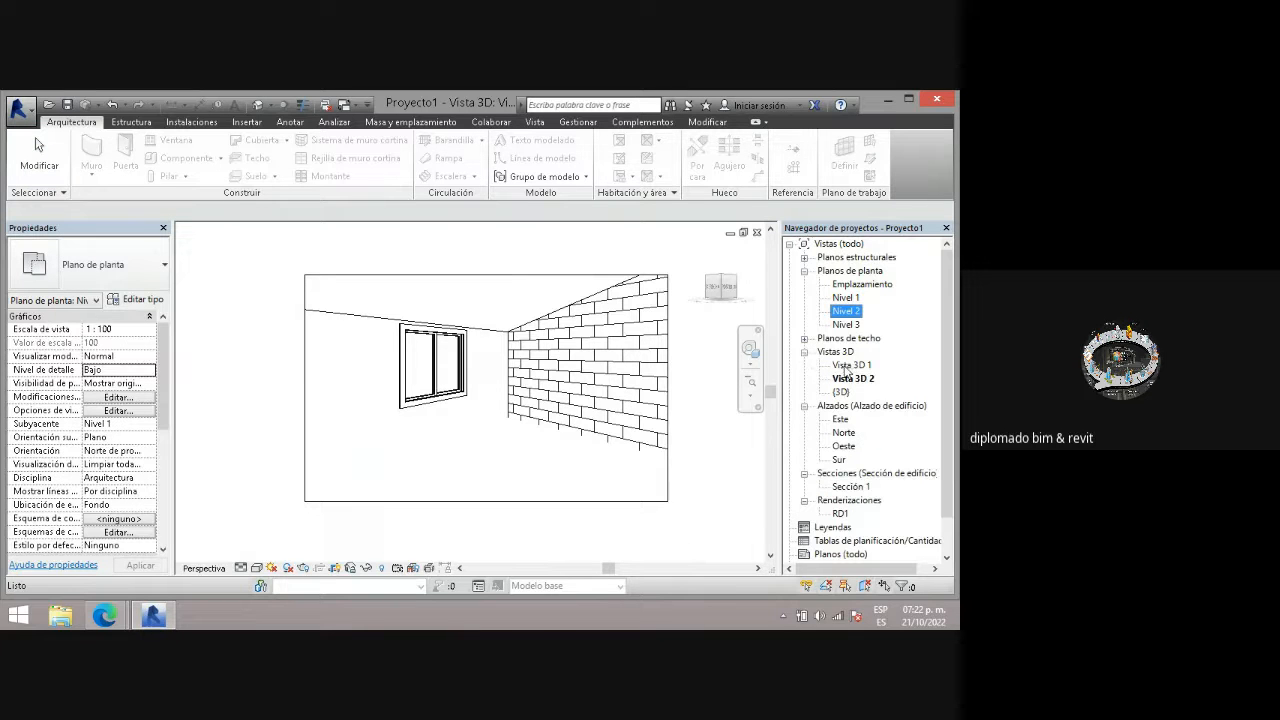
double_click(850, 365)
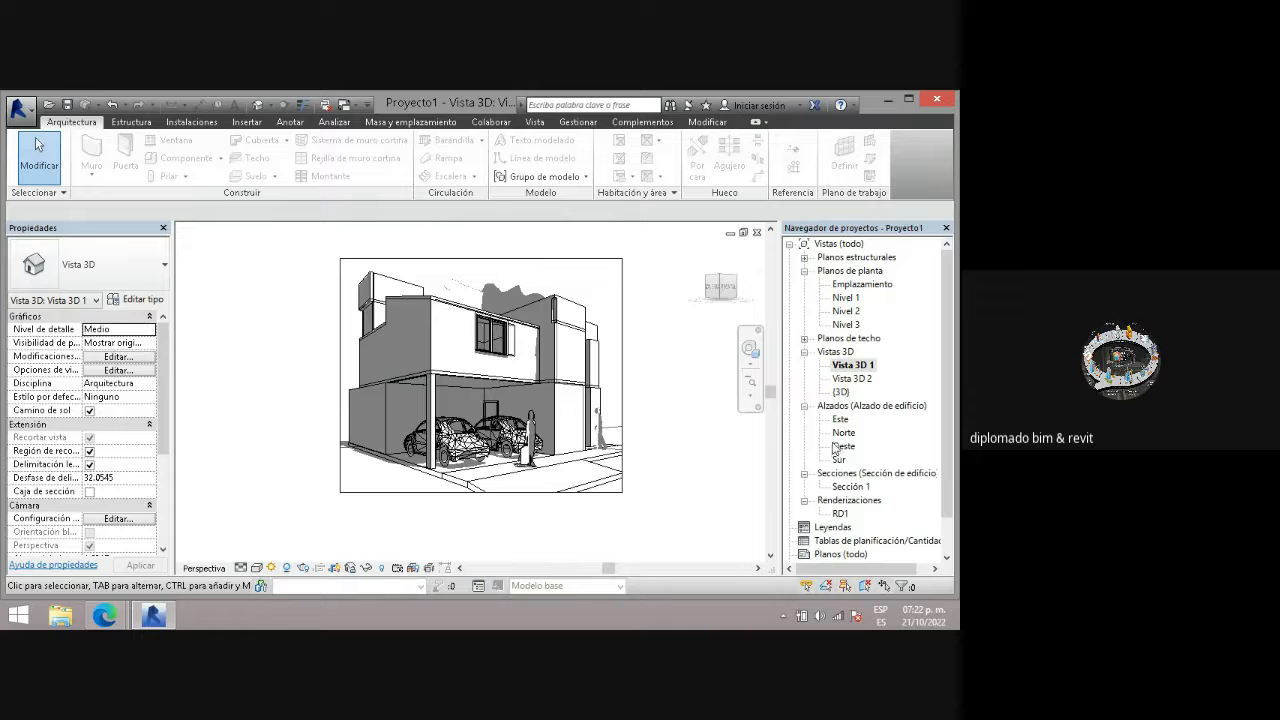
double_click(841, 392)
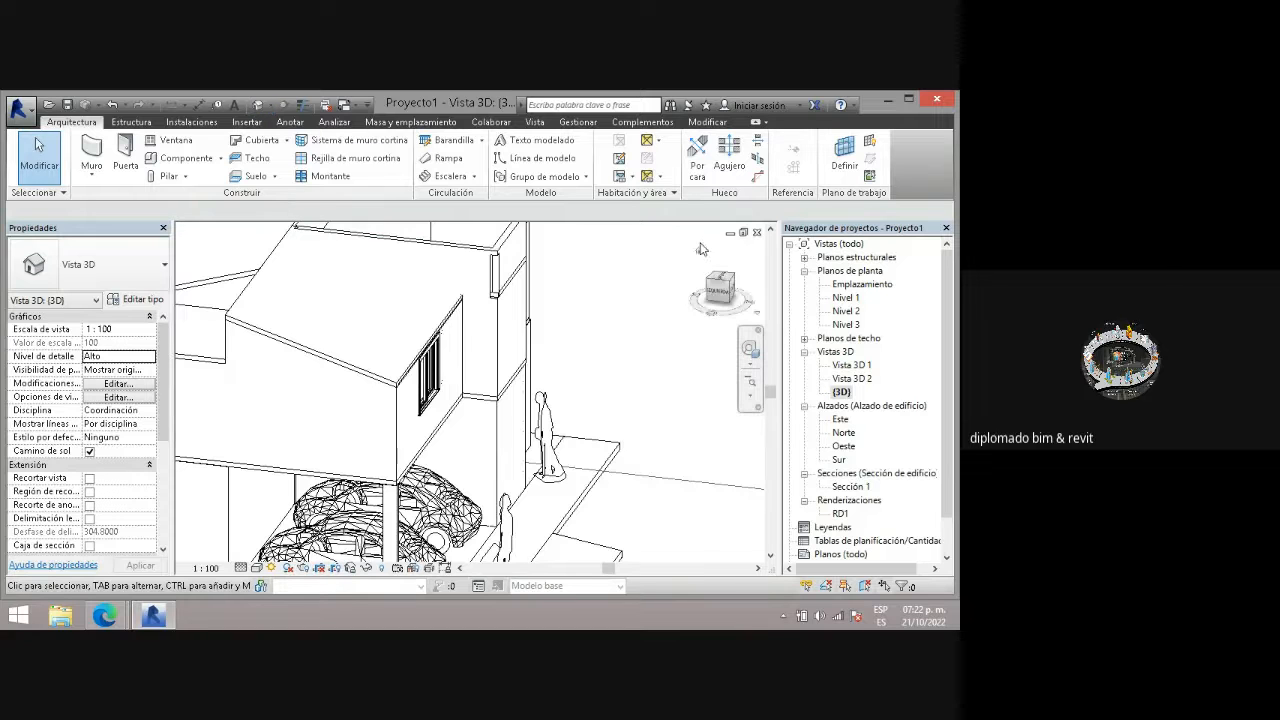
scroll(555, 350, "down", 4)
scroll(500, 350, "down", 6)
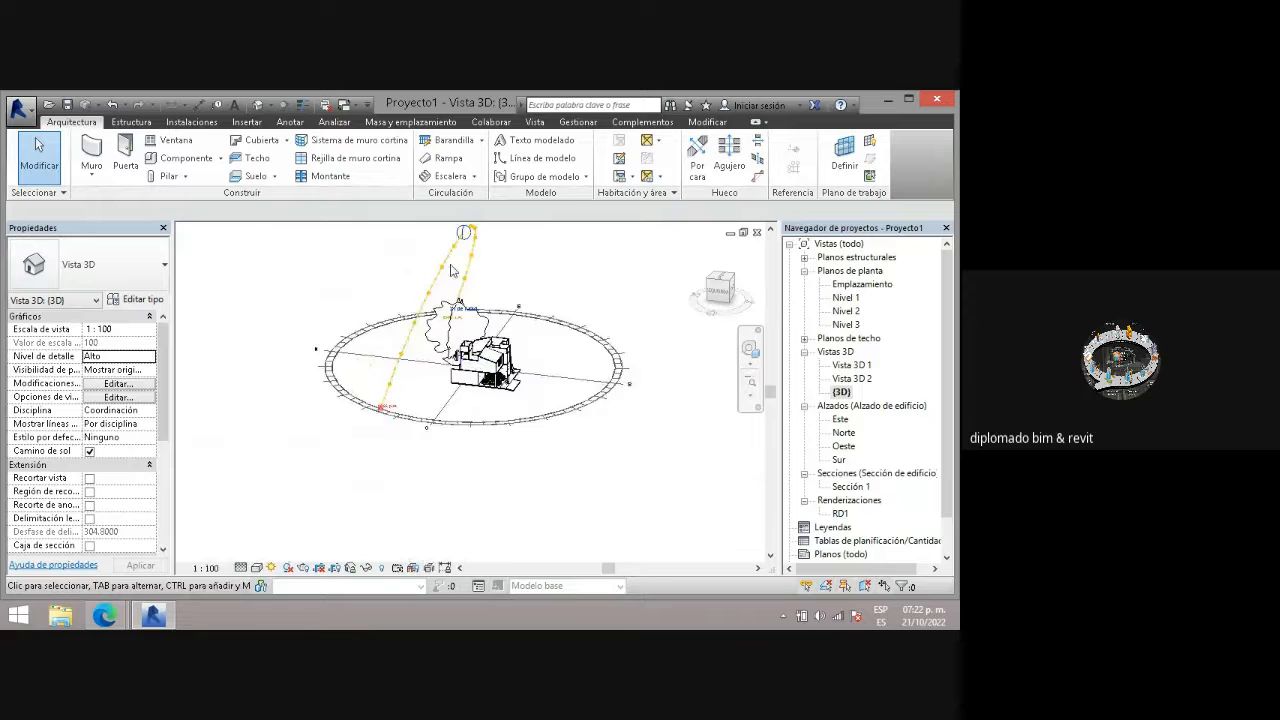
scroll(455, 235, "up", 3)
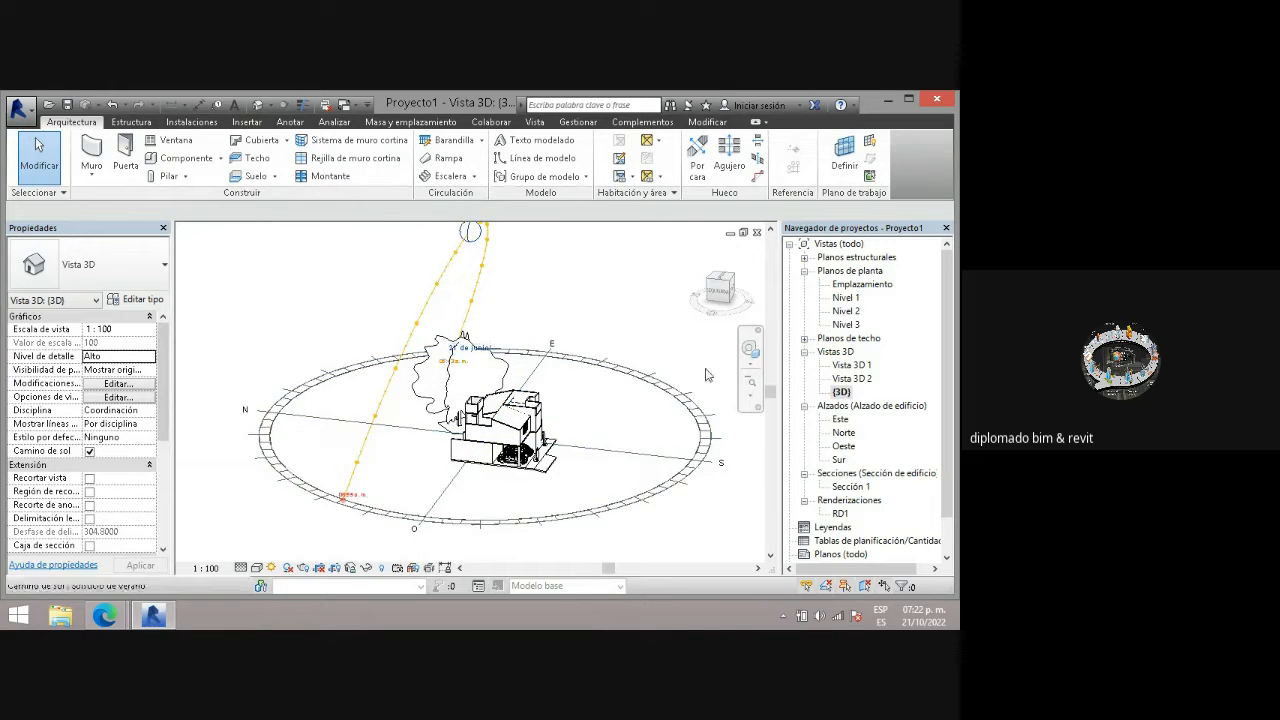
left_click(804, 352)
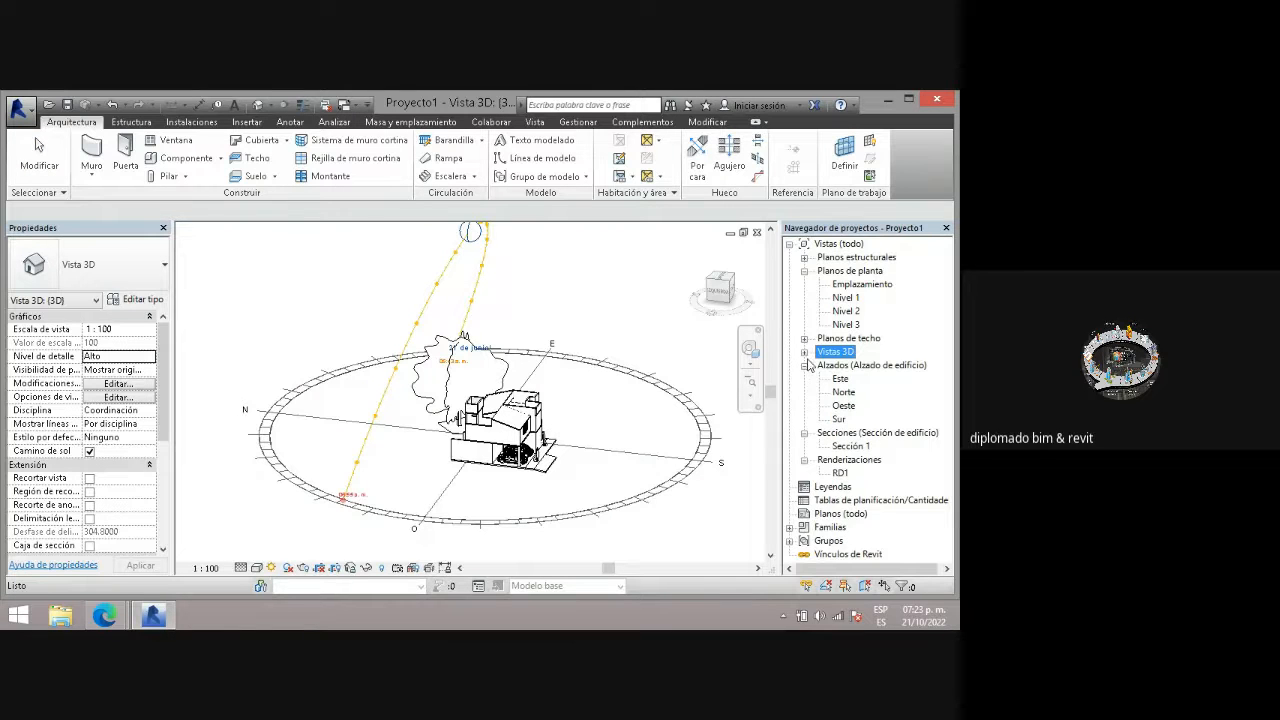
left_click(805, 352)
- Open Vista 3D 2 and turn on its sun path using the project location, date and time
double_click(853, 379)
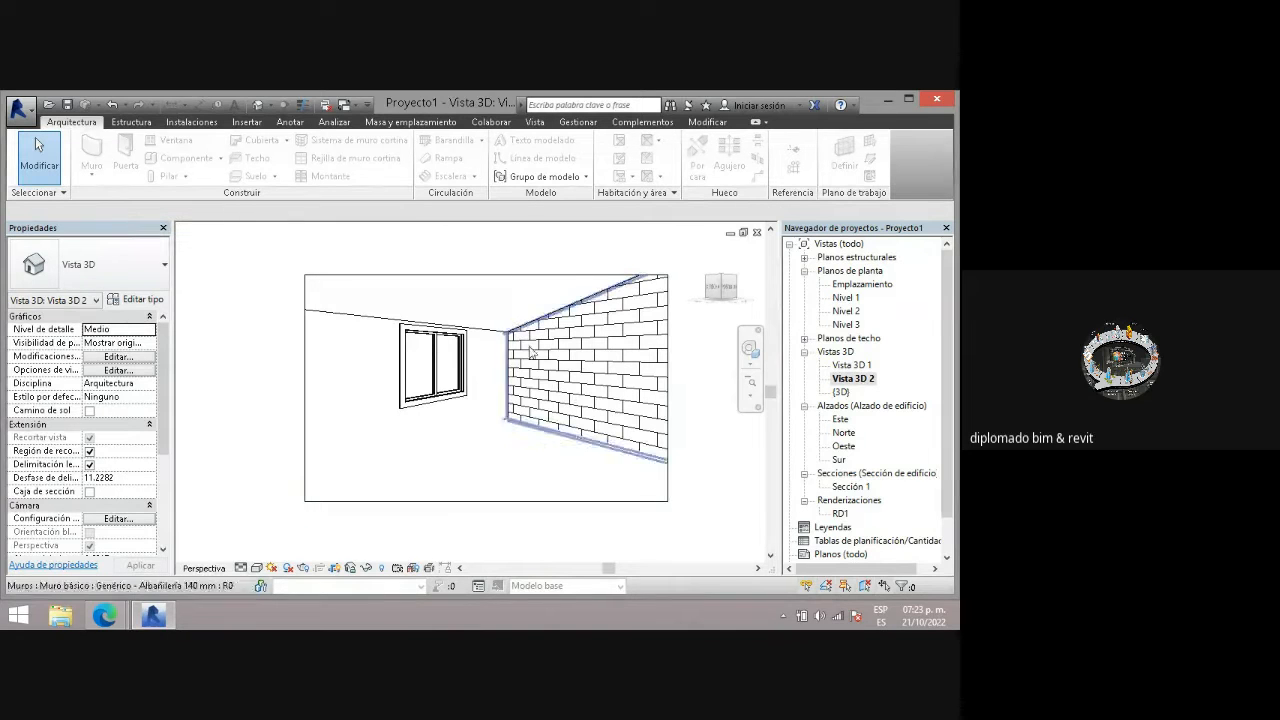
left_click(273, 567)
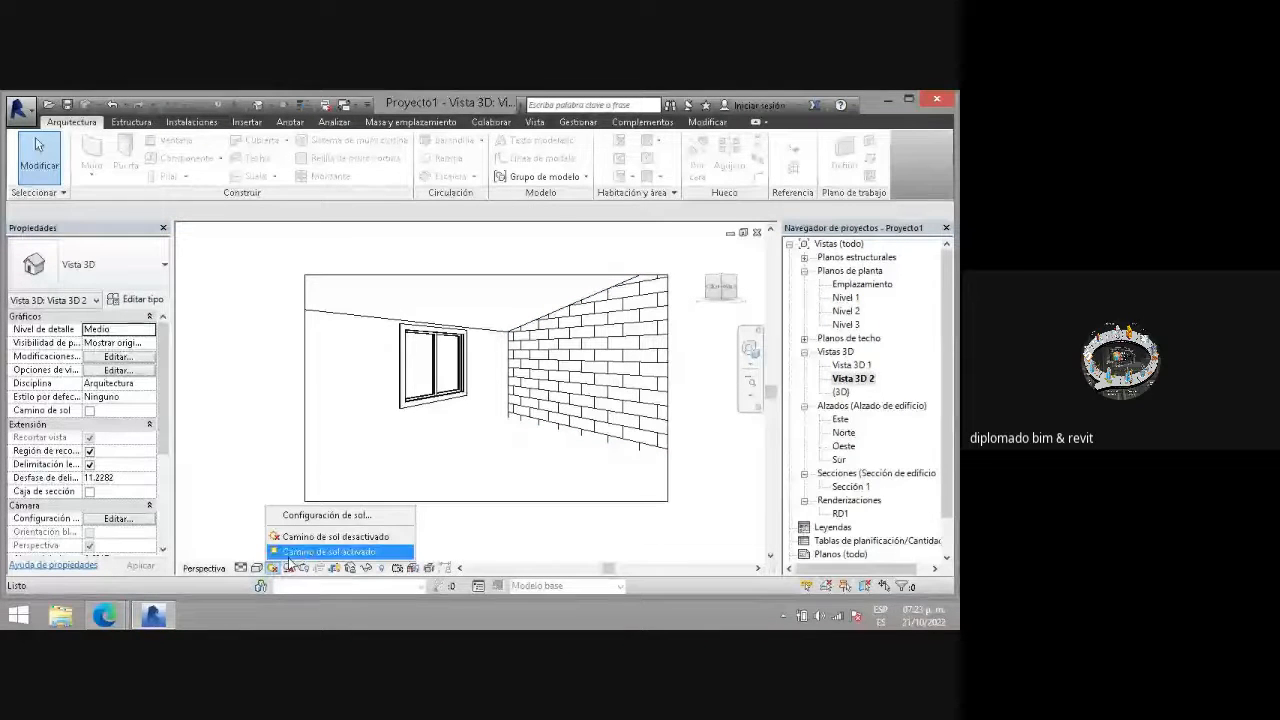
left_click(310, 551)
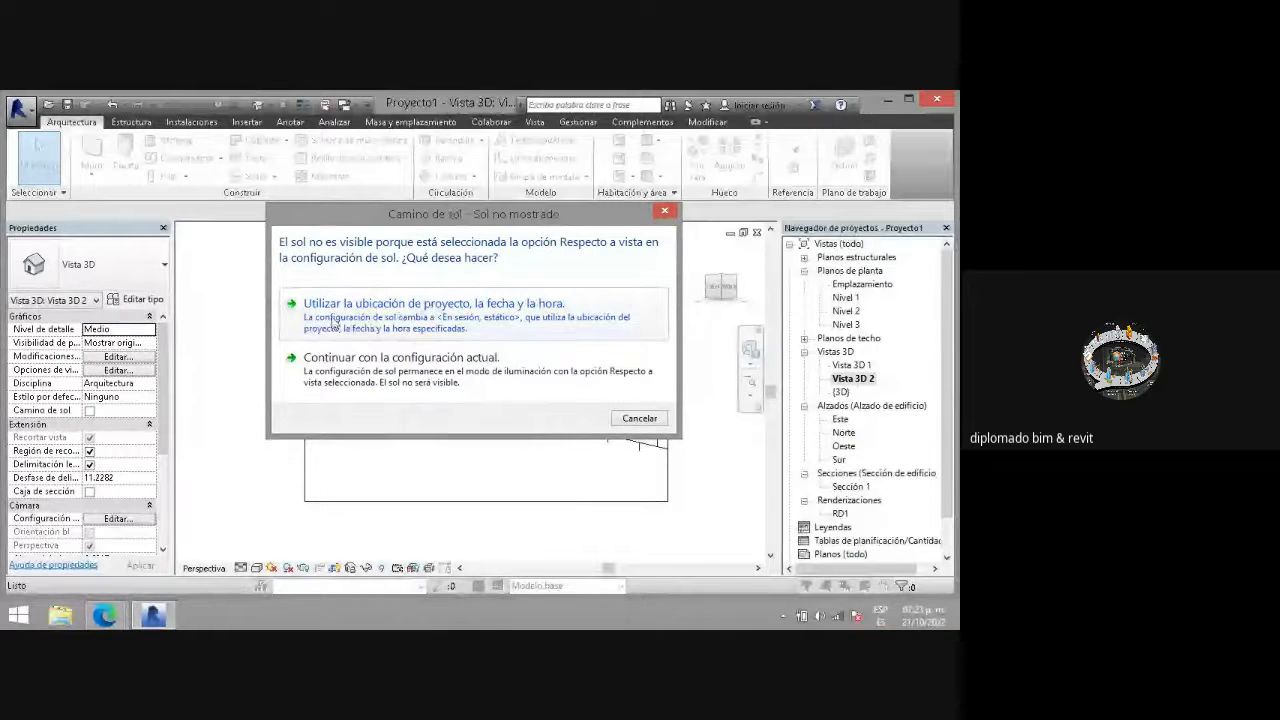
left_click(425, 319)
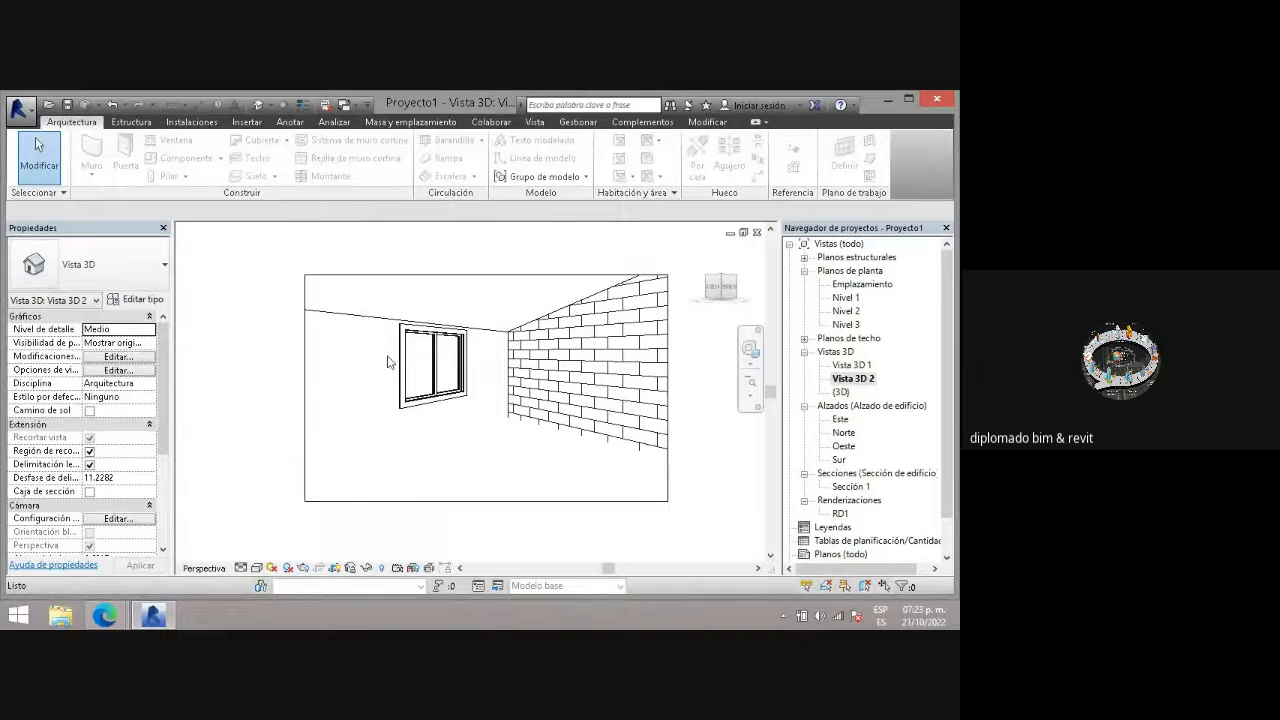
- Review the interior view's sun settings without changing them and turn on shadows
left_click(271, 568)
left_click(300, 514)
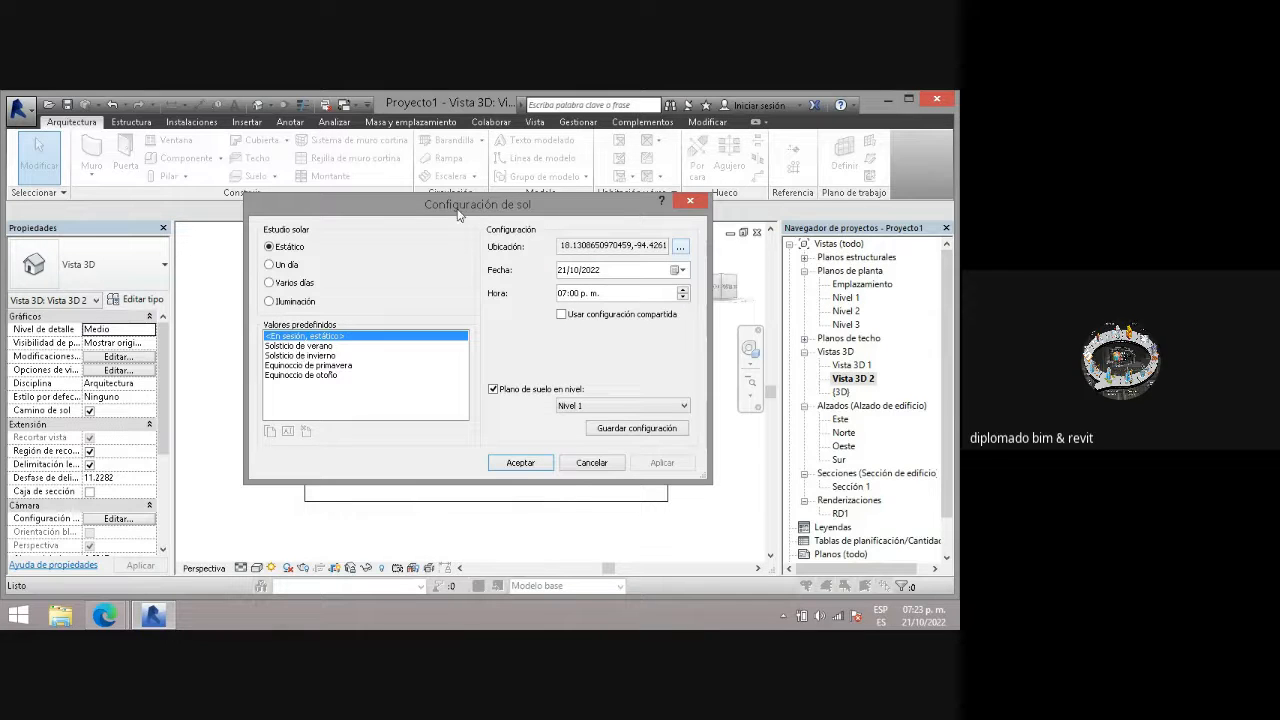
left_click_drag(458, 215, 200, 165)
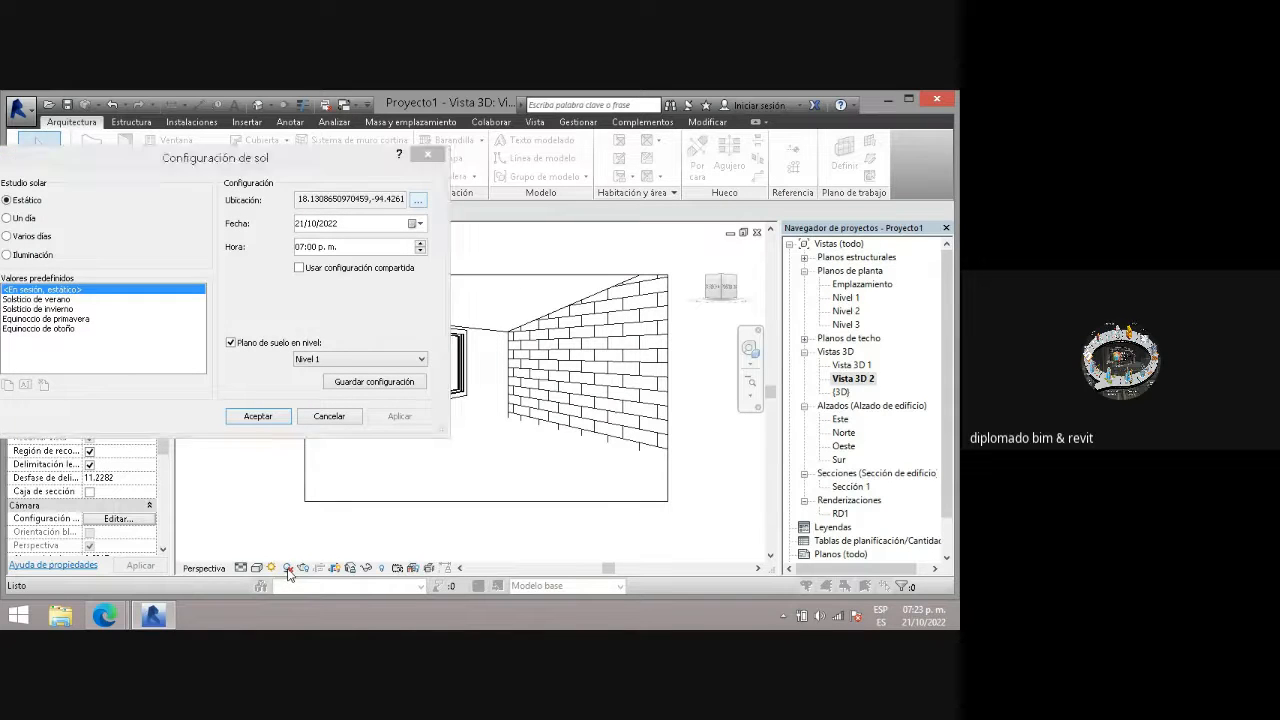
left_click(329, 416)
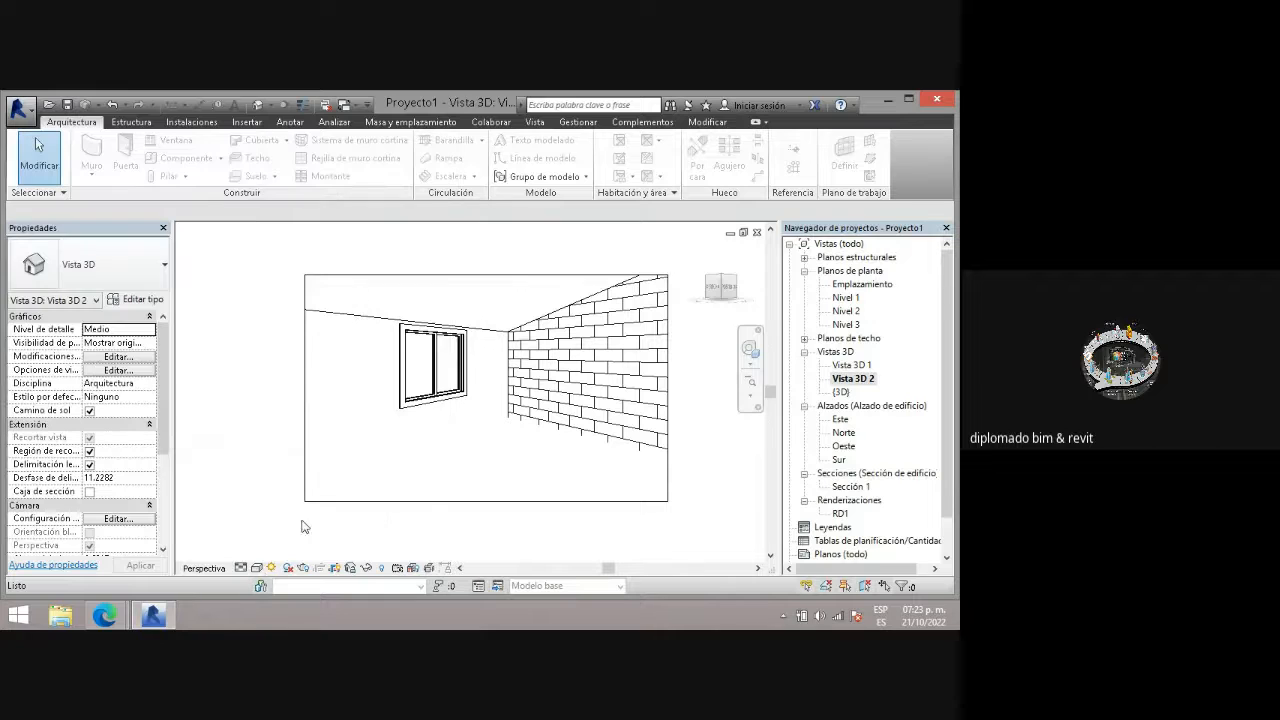
left_click(288, 568)
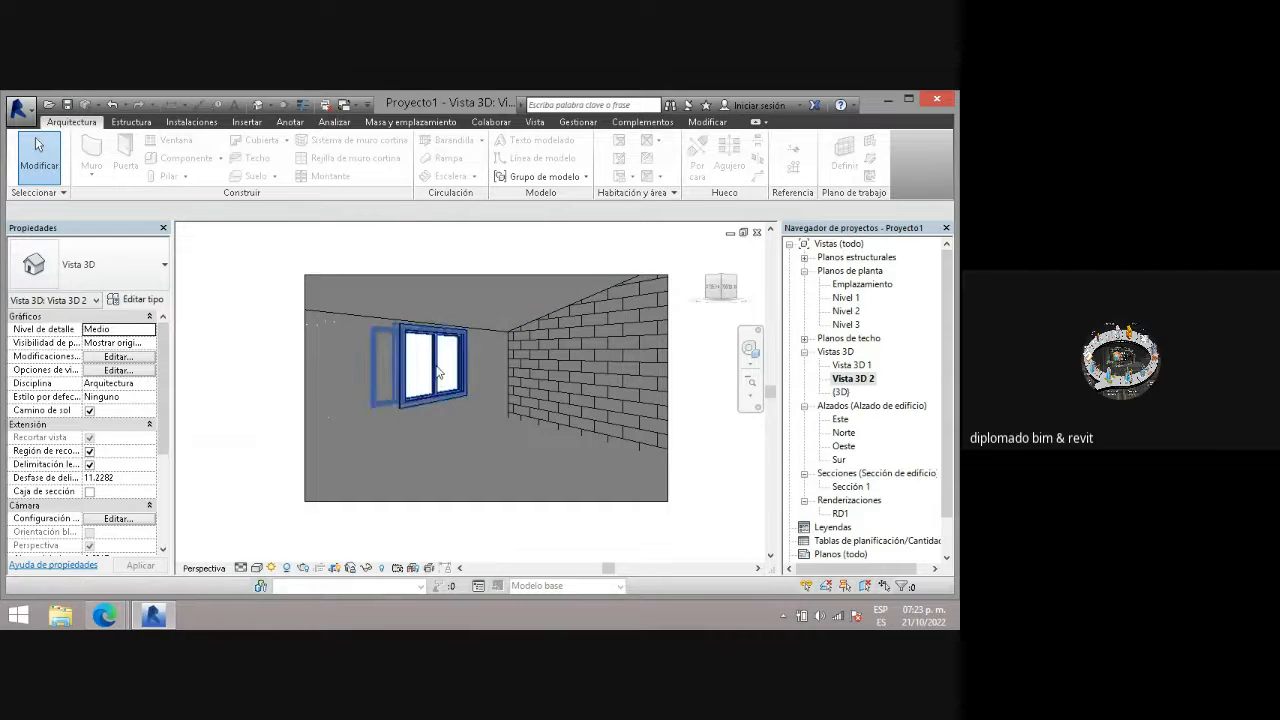
- Try 10:00 p. m. as the static solar study's time in Vista 3D 2, and apply 03:00 p. m. instead
left_click(272, 567)
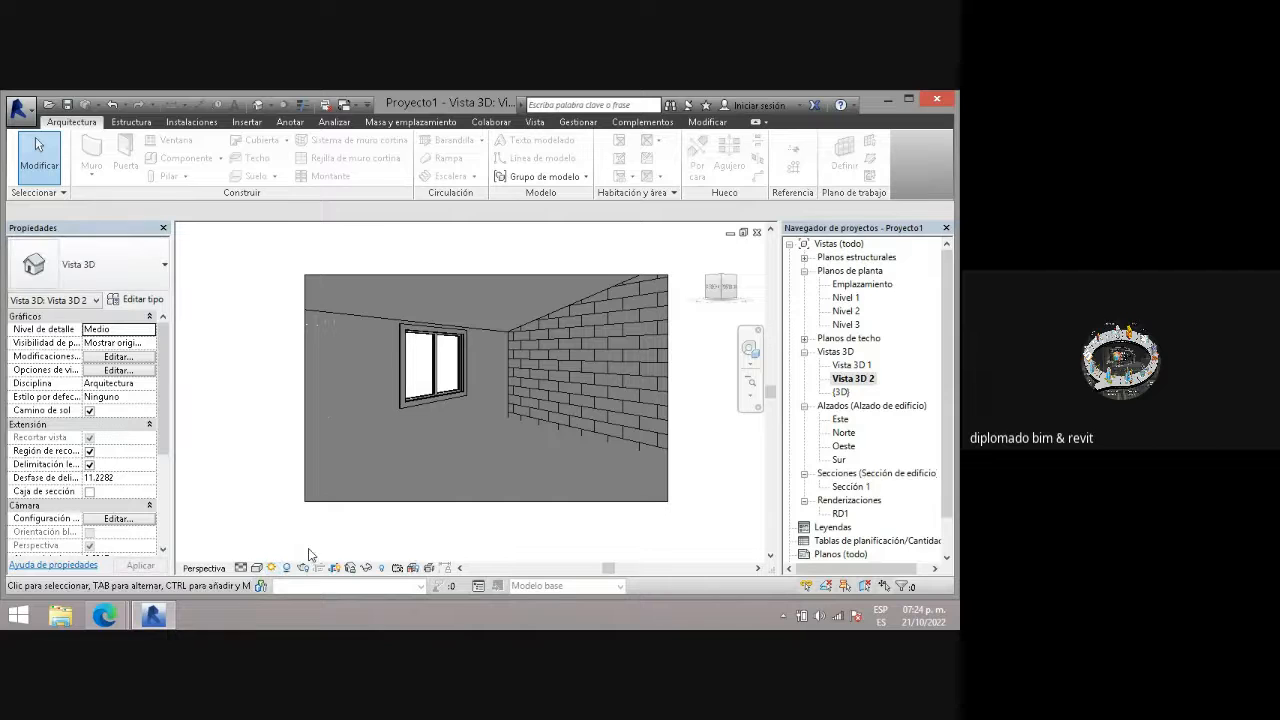
left_click(272, 567)
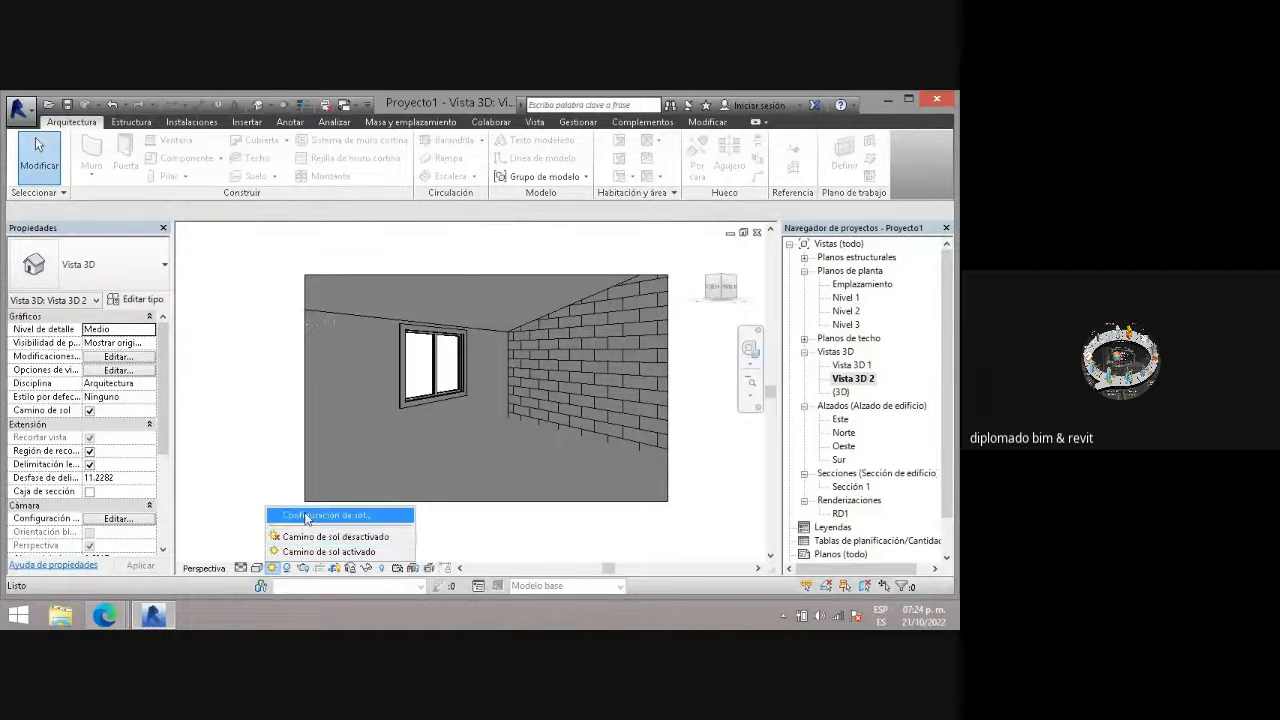
left_click(307, 515)
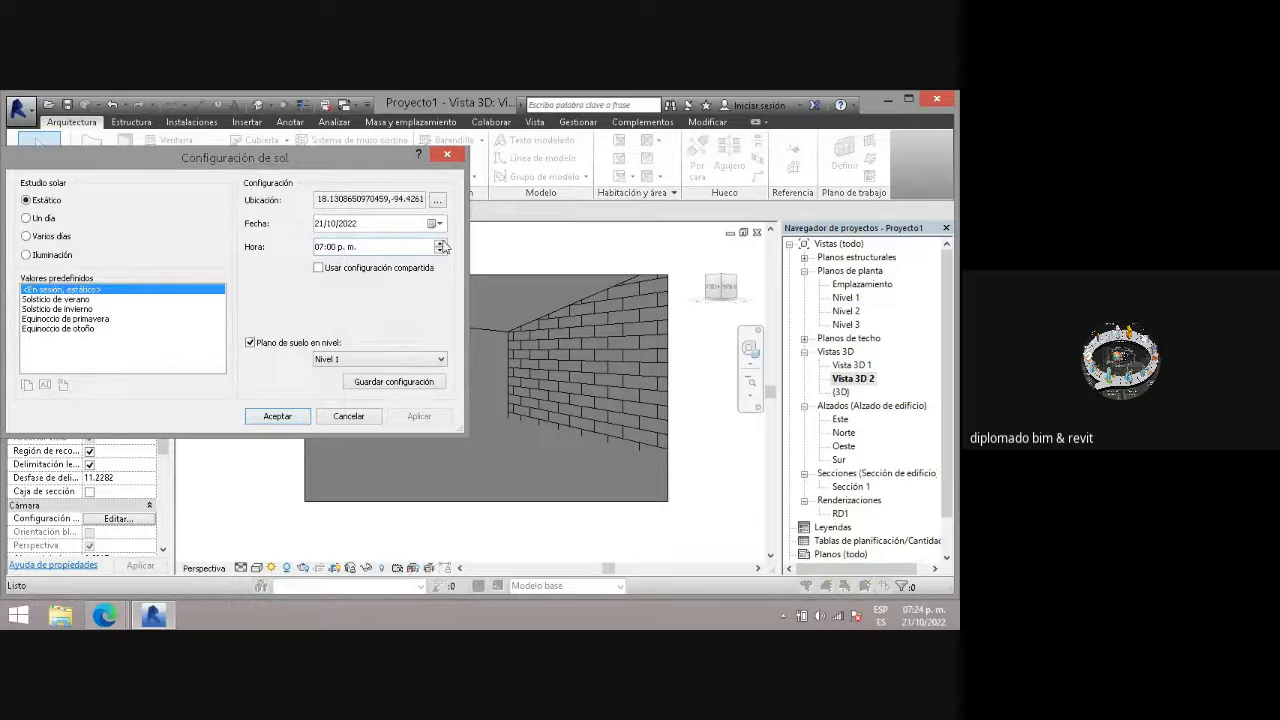
left_click(440, 243)
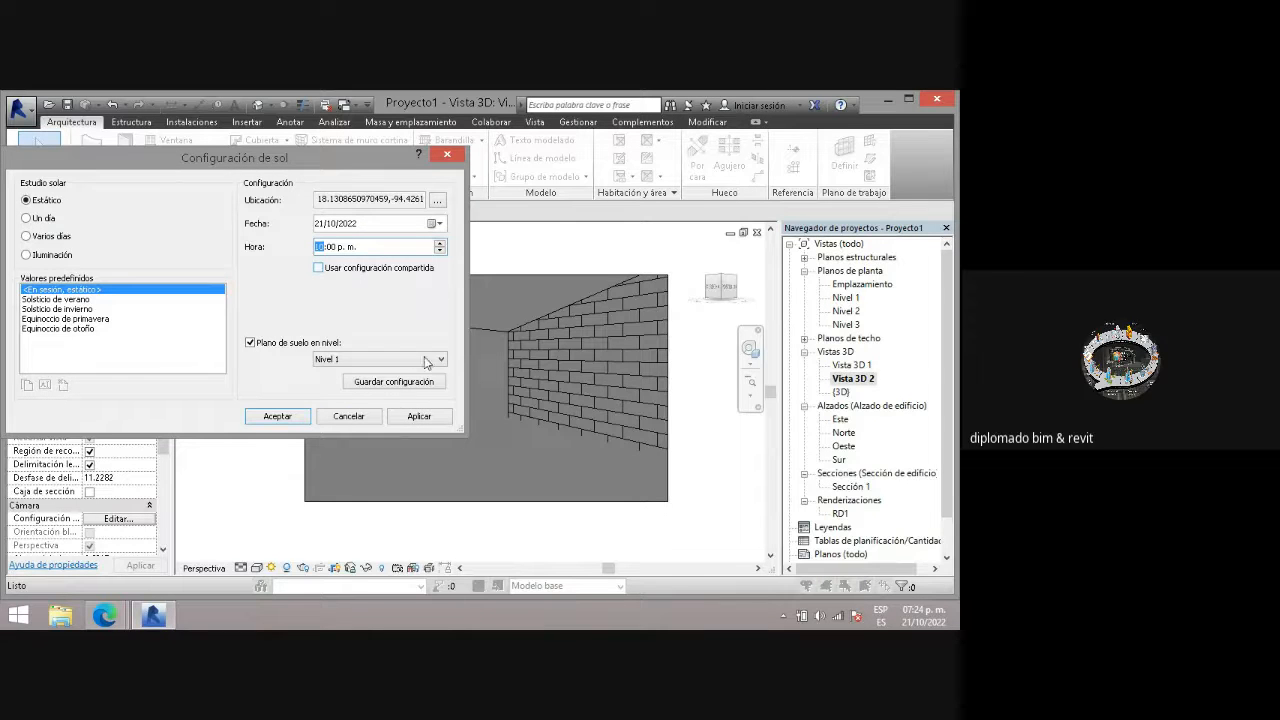
left_click(419, 416)
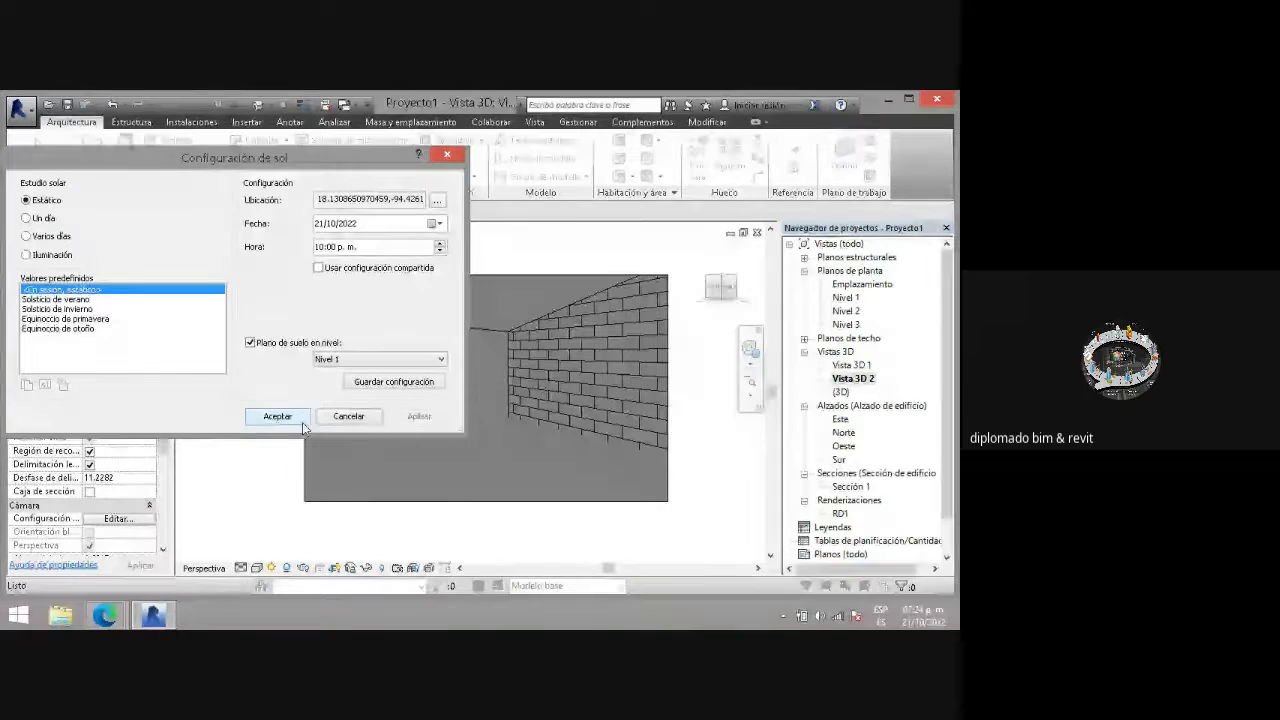
left_click(440, 251)
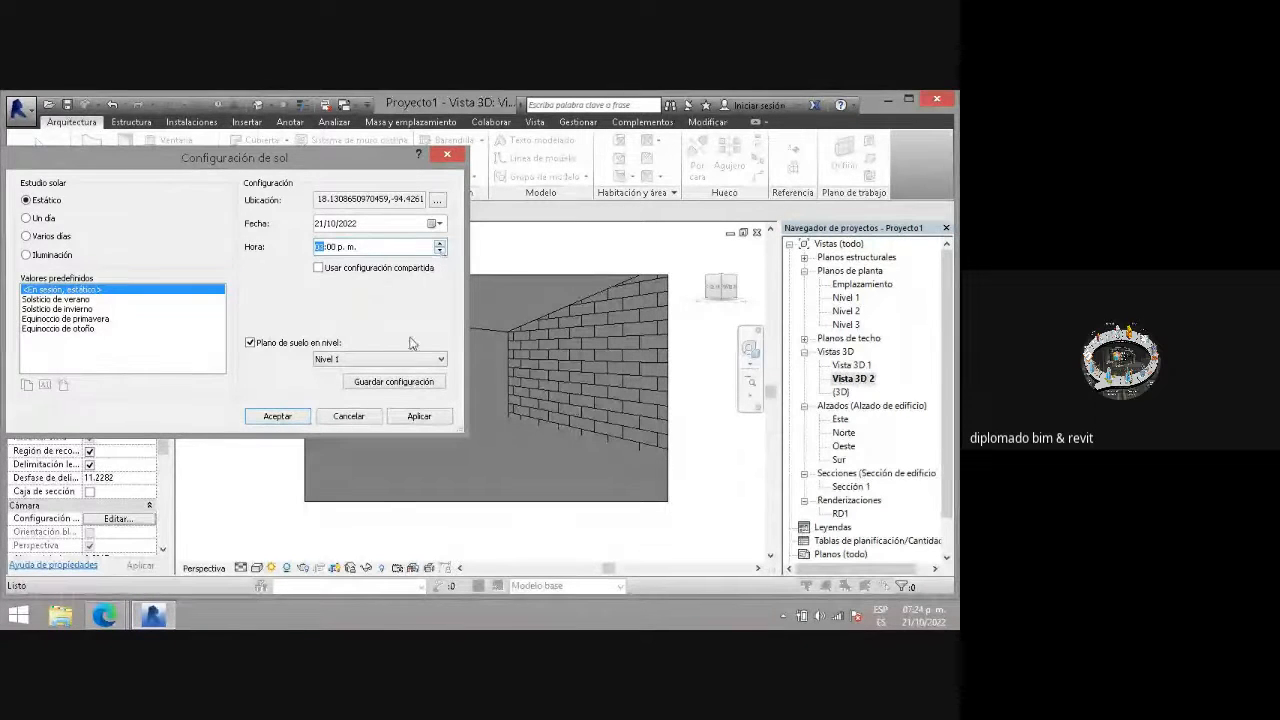
left_click(418, 418)
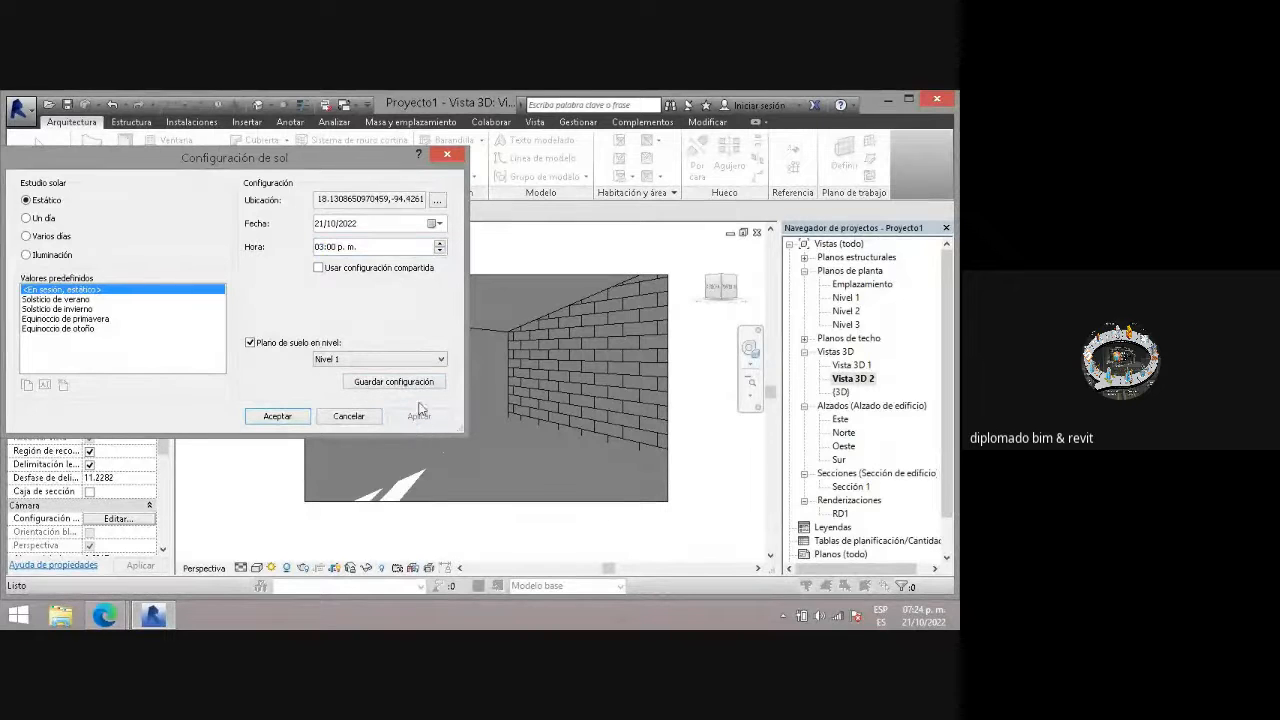
left_click_drag(420, 244, 625, 267)
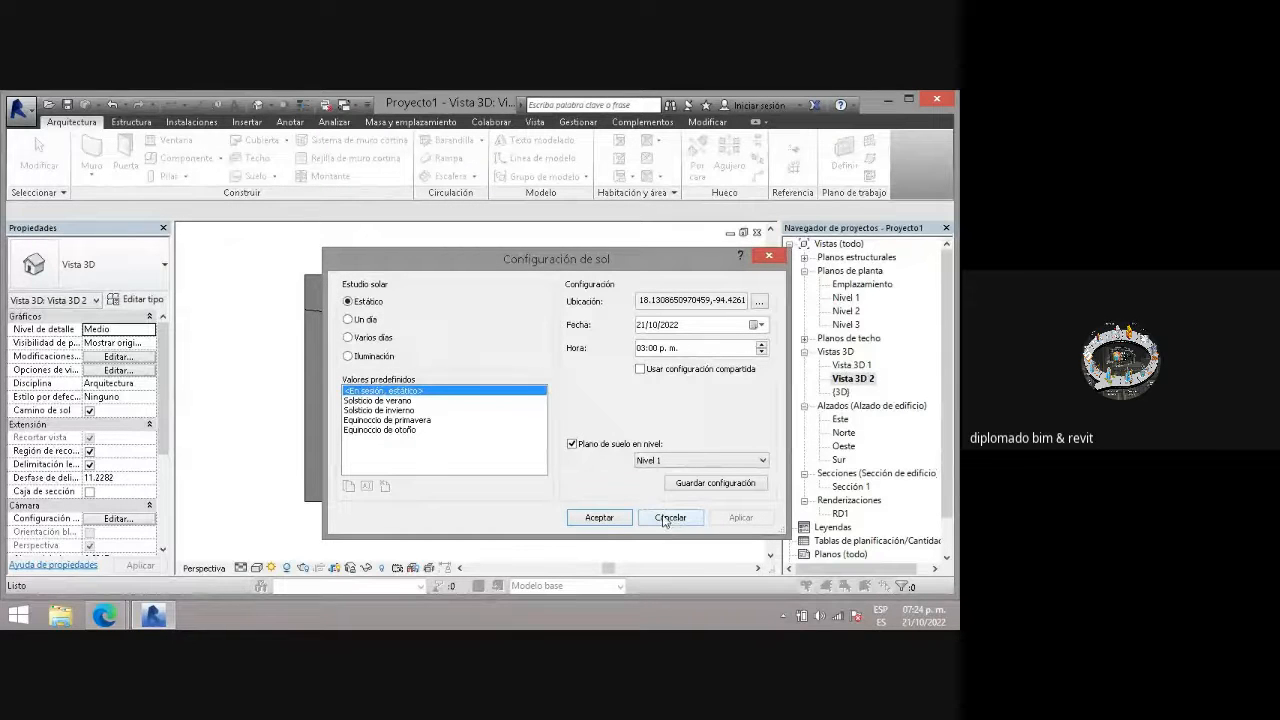
- Apply the static Solsticio de verano preset to Vista 3D 2 and change its time to 04:00 p. m
left_click(378, 400)
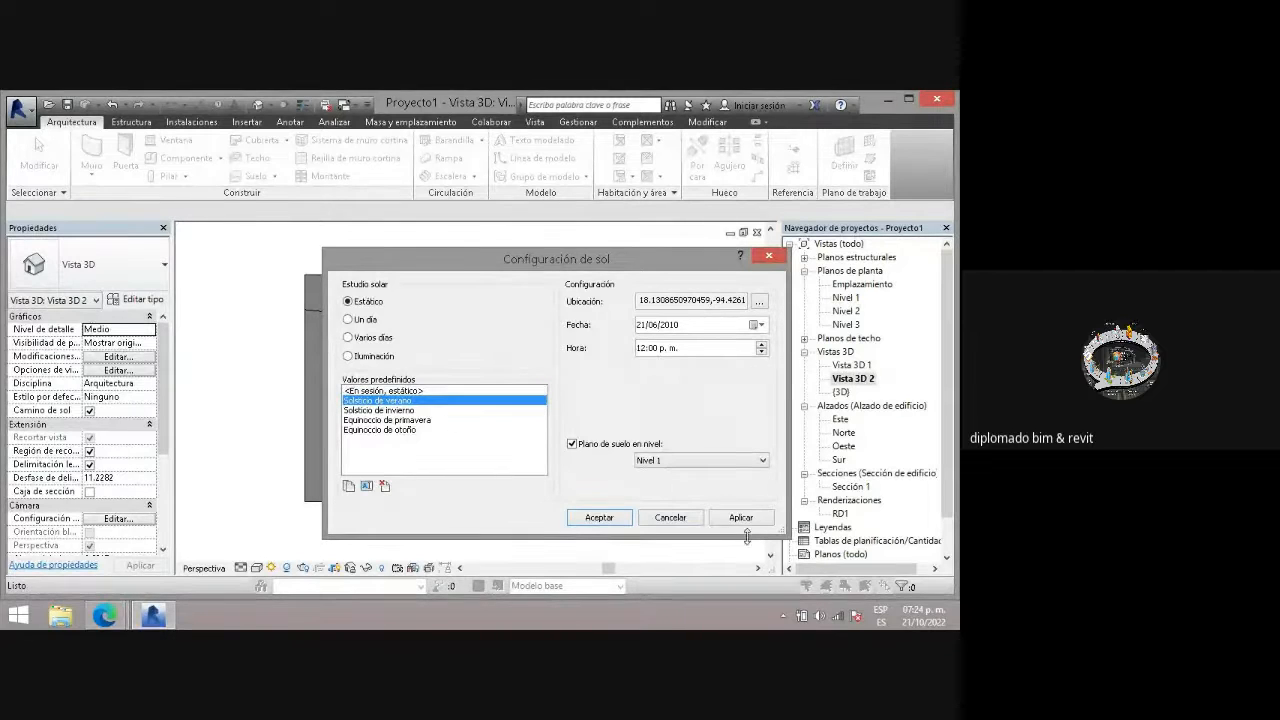
left_click(752, 518)
left_click_drag(598, 270, 757, 291)
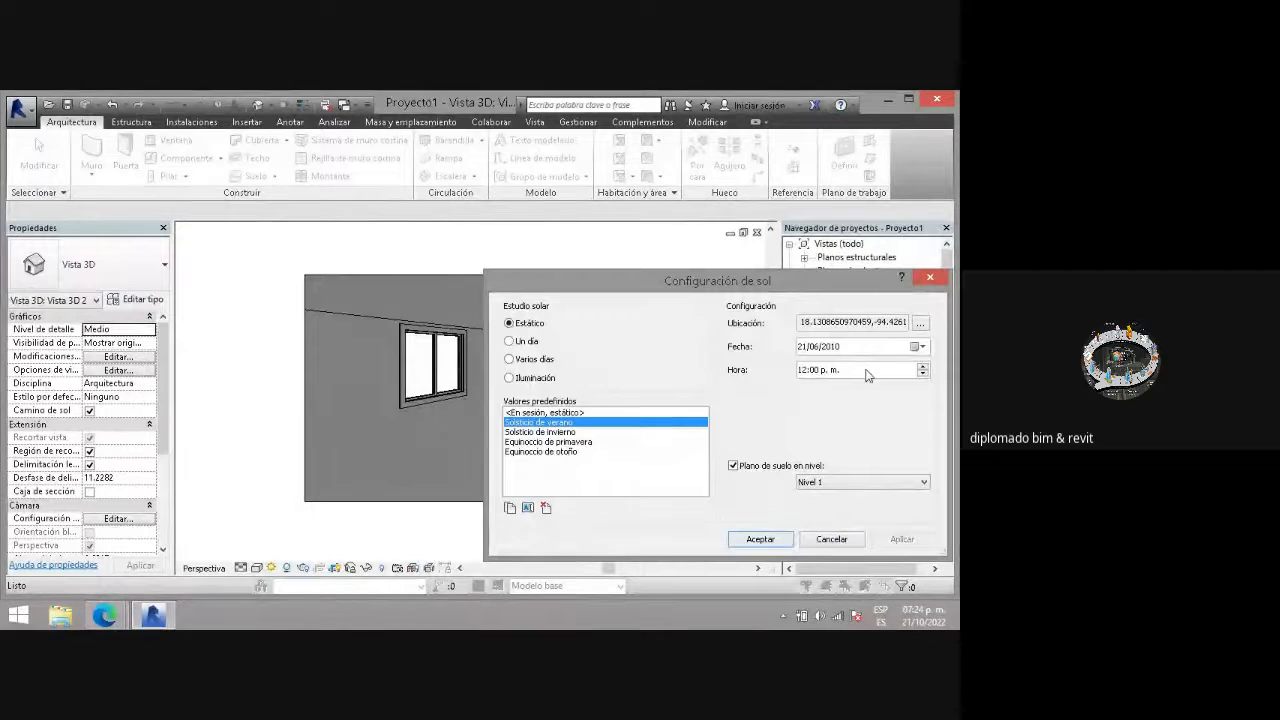
left_click(922, 373)
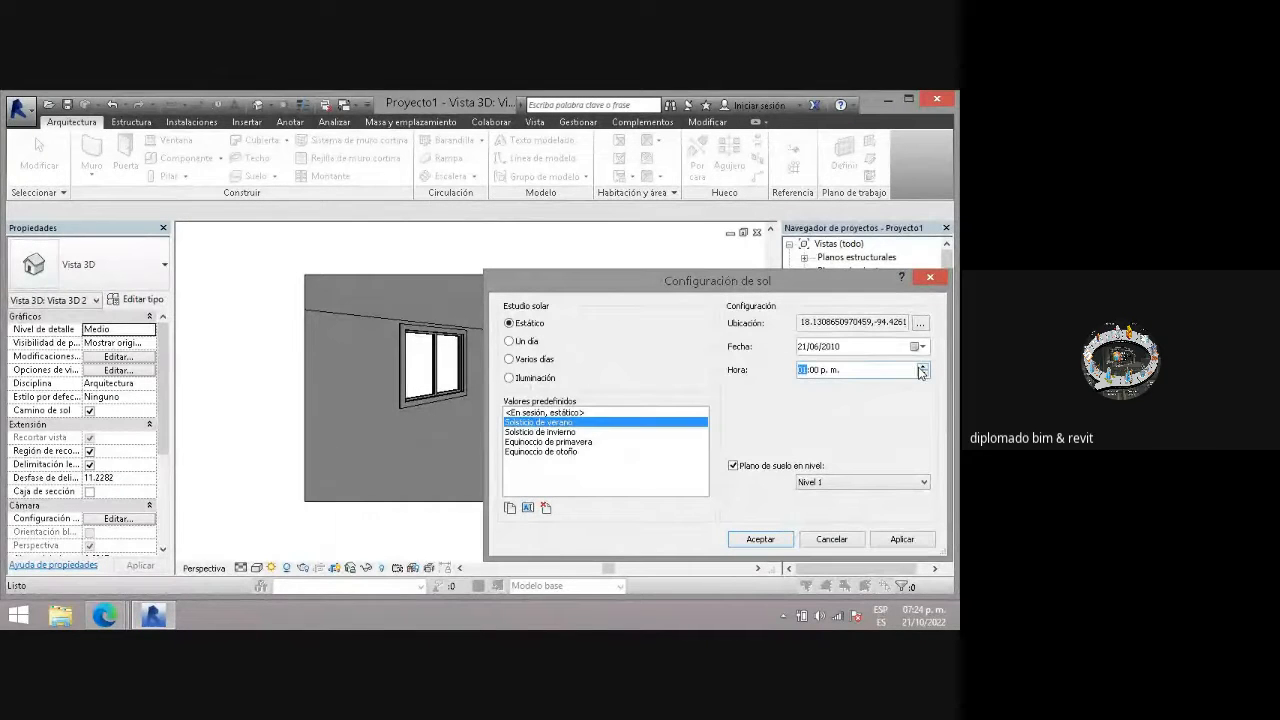
left_click(902, 543)
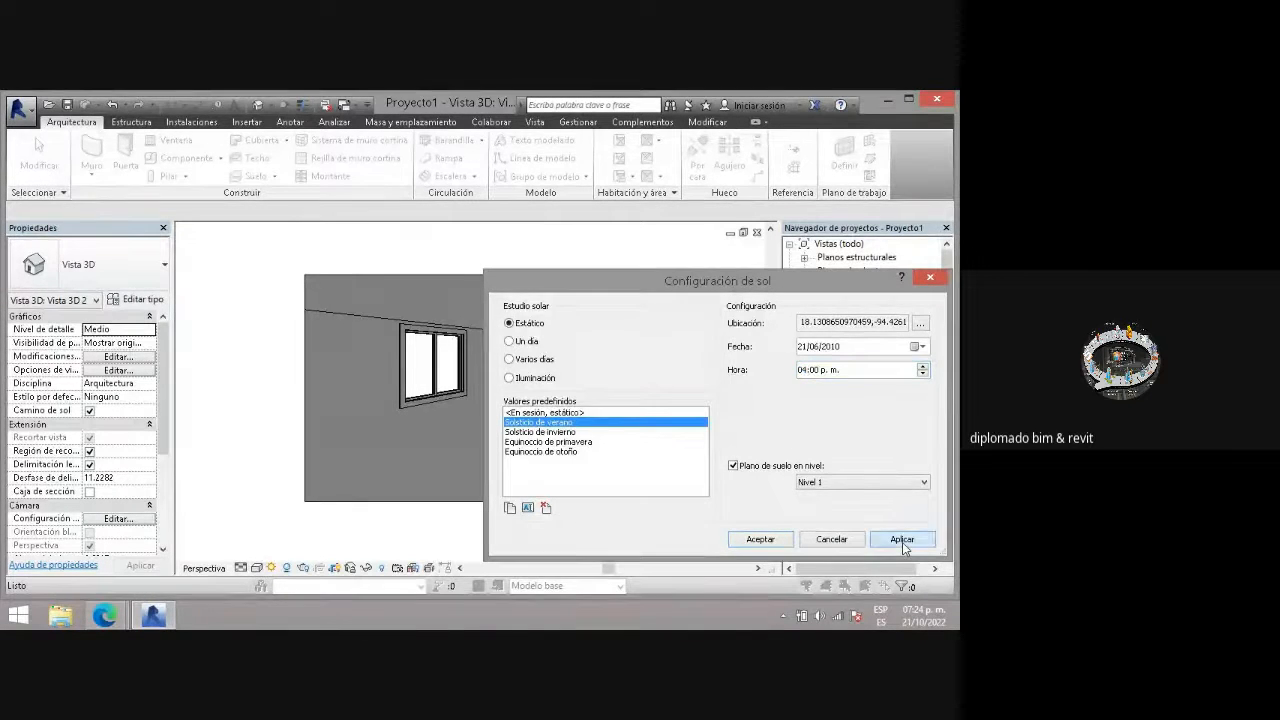
left_click(922, 373)
- Compare the solstice and equinox presets, apply Solsticio de invierno, and examine the sunlight on the bedroom floor
left_click(567, 432)
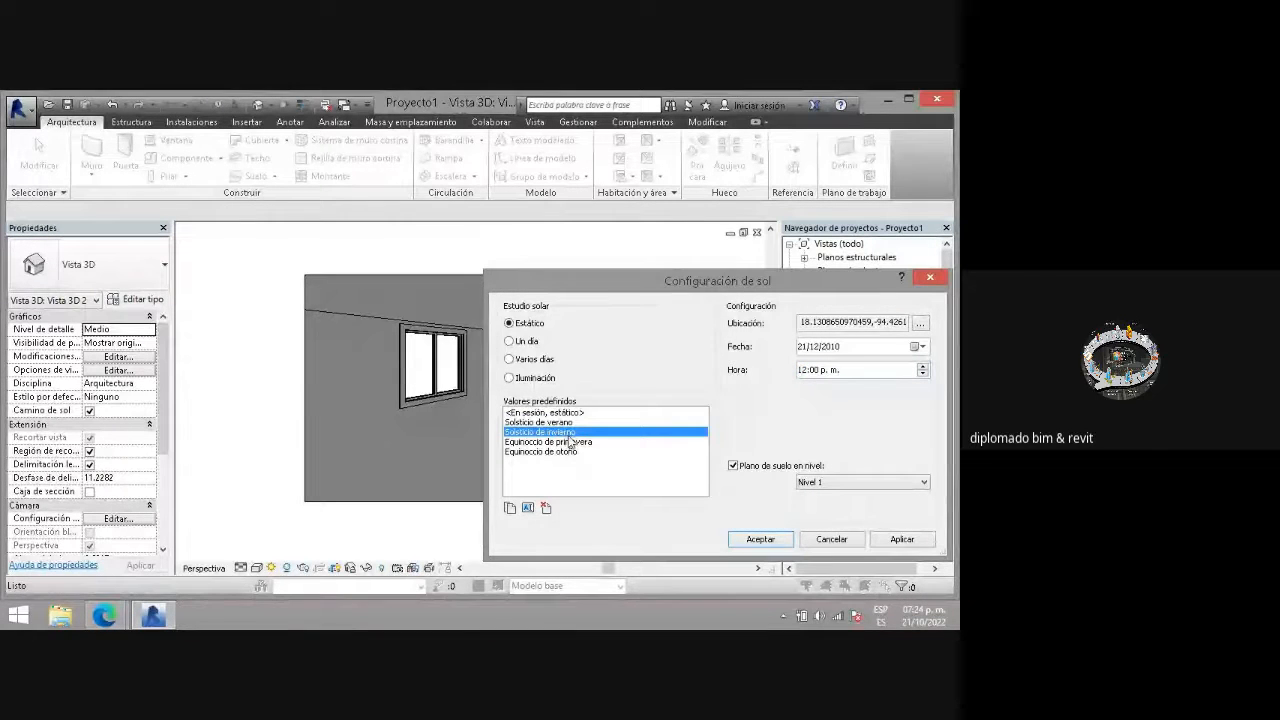
left_click(570, 441)
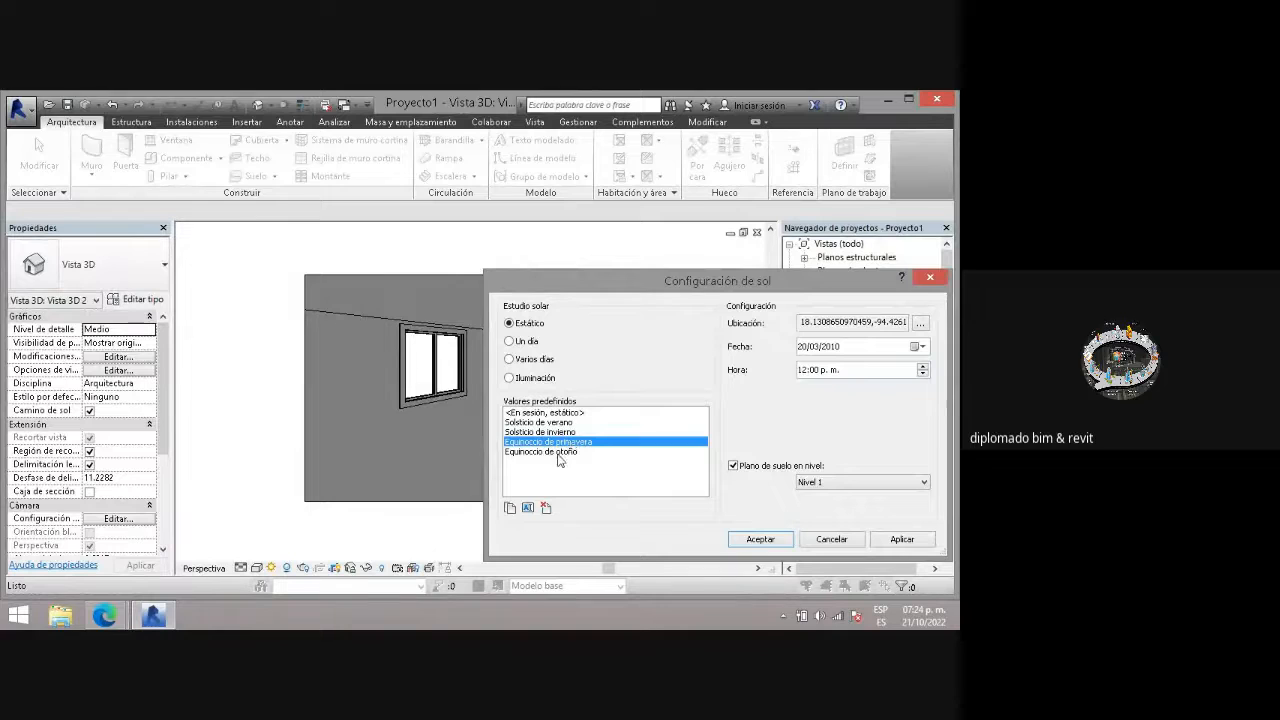
left_click(558, 452)
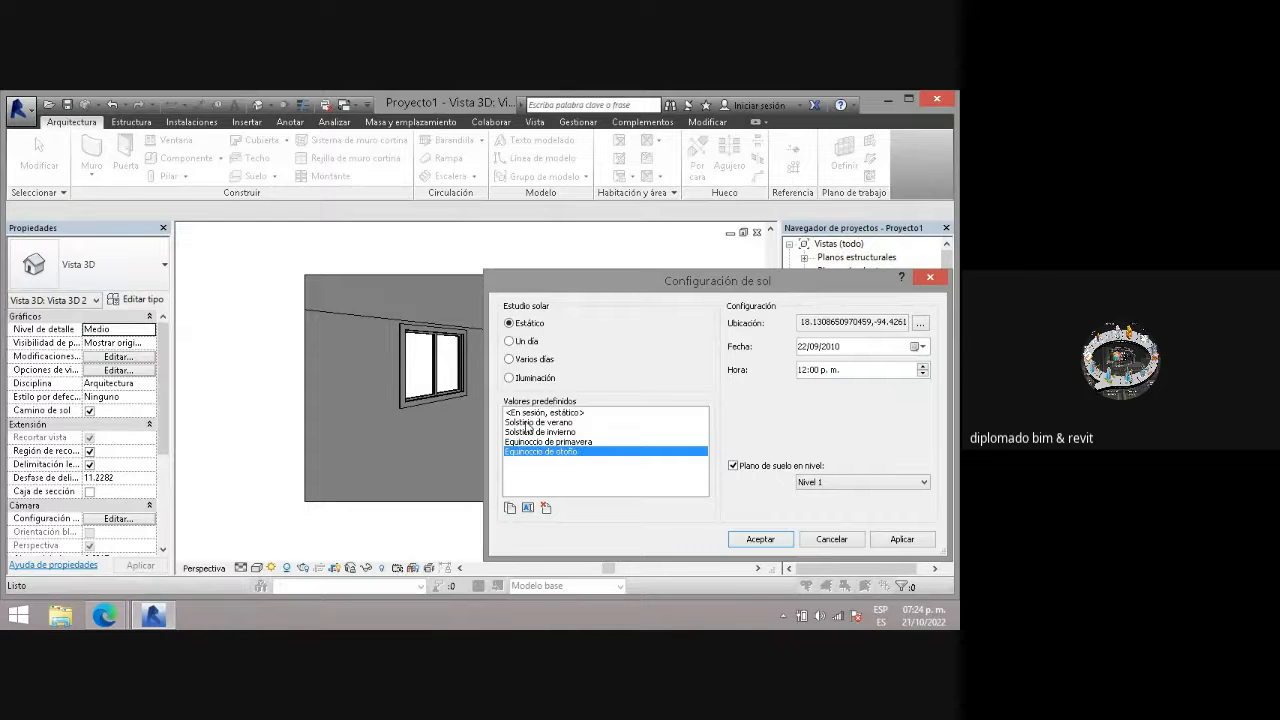
left_click(530, 441)
left_click(532, 432)
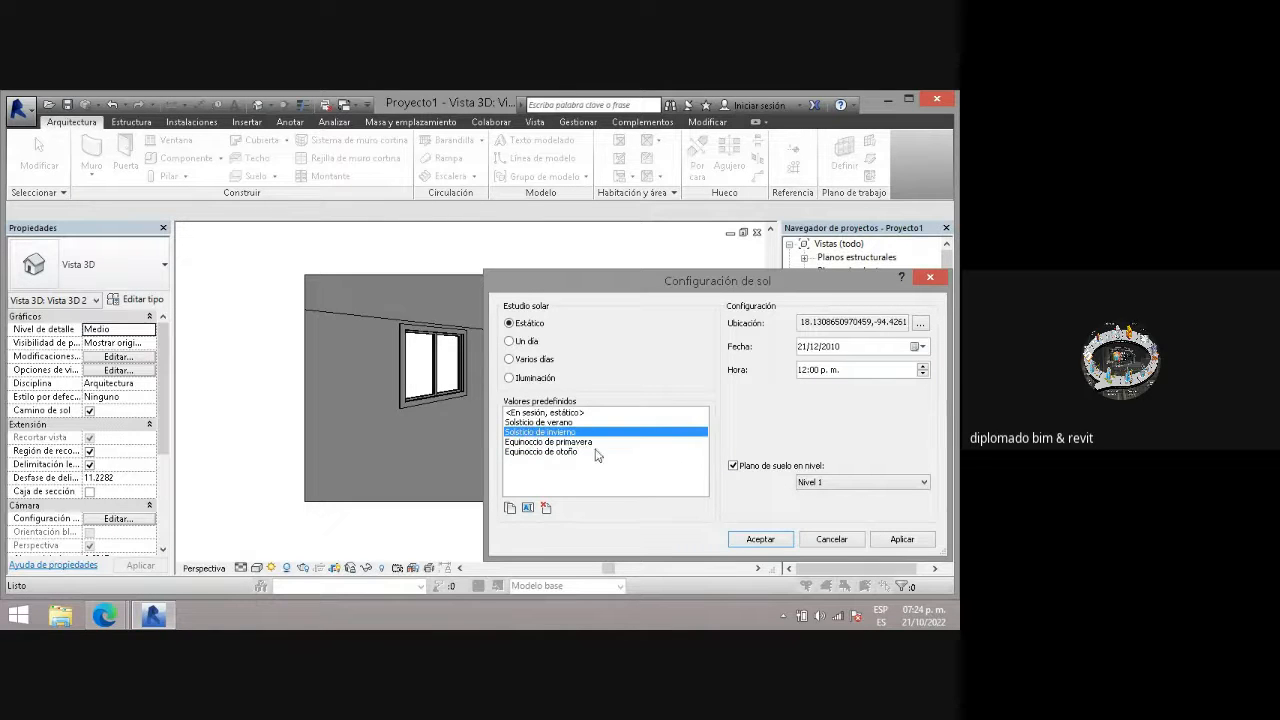
left_click(900, 540)
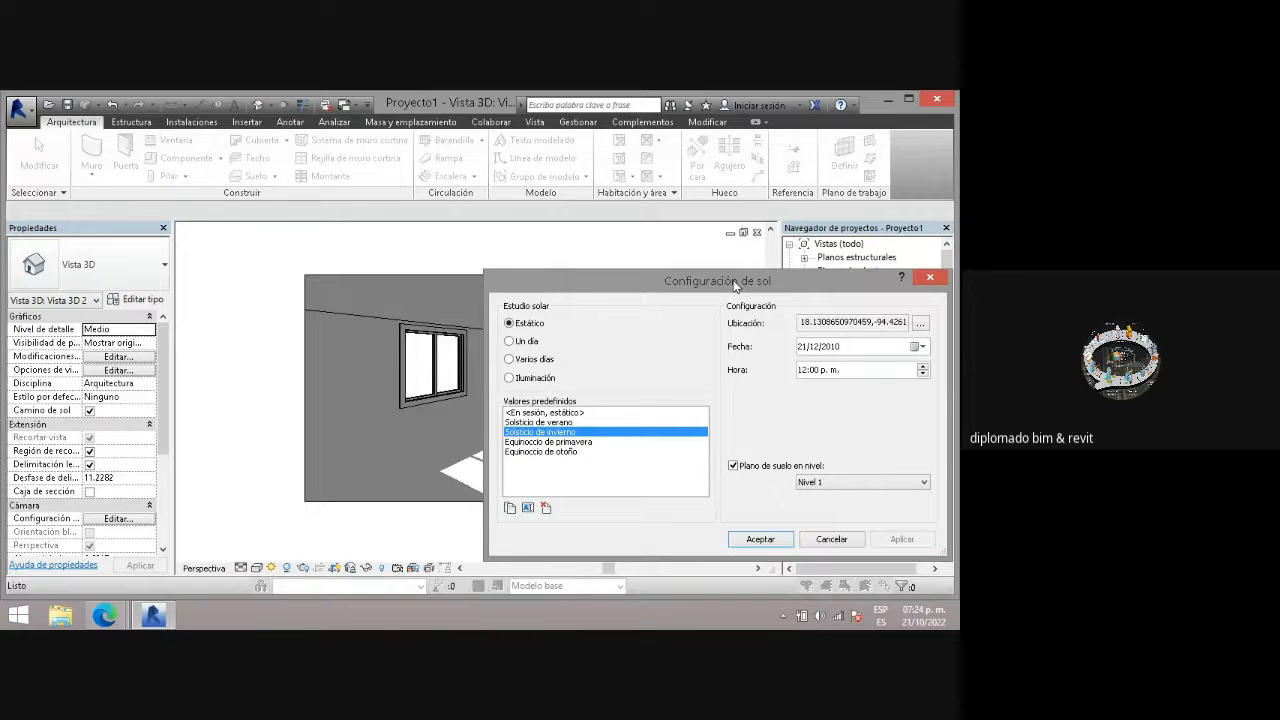
left_click_drag(735, 285, 348, 510)
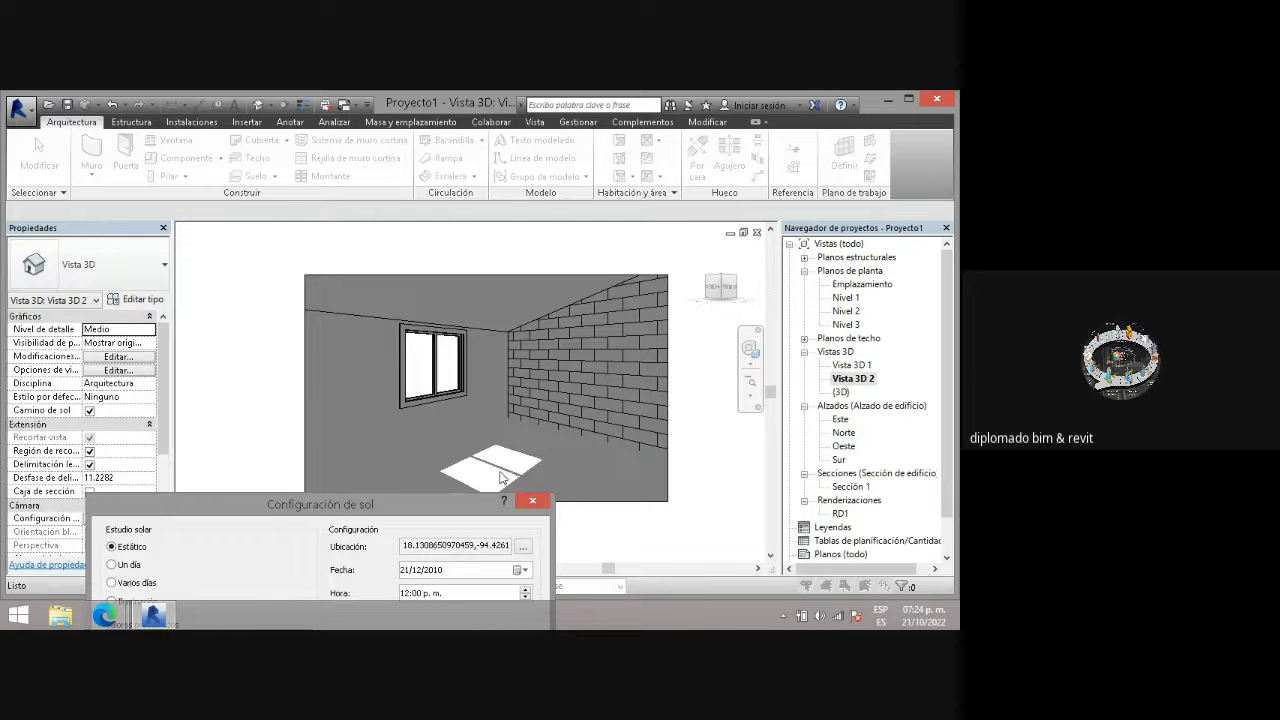
left_click_drag(464, 496, 601, 262)
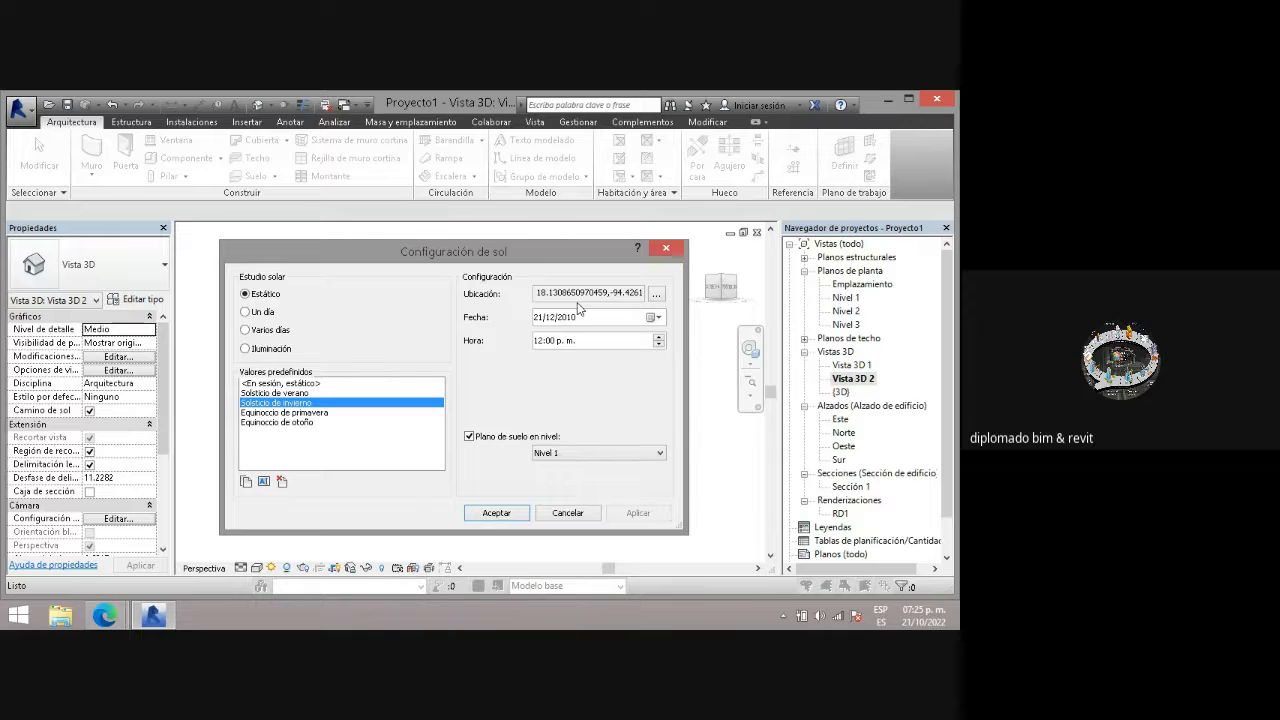
- Review the Iluminación study type, and switch the solar study to Varios días with the frequency Una semana
left_click(245, 349)
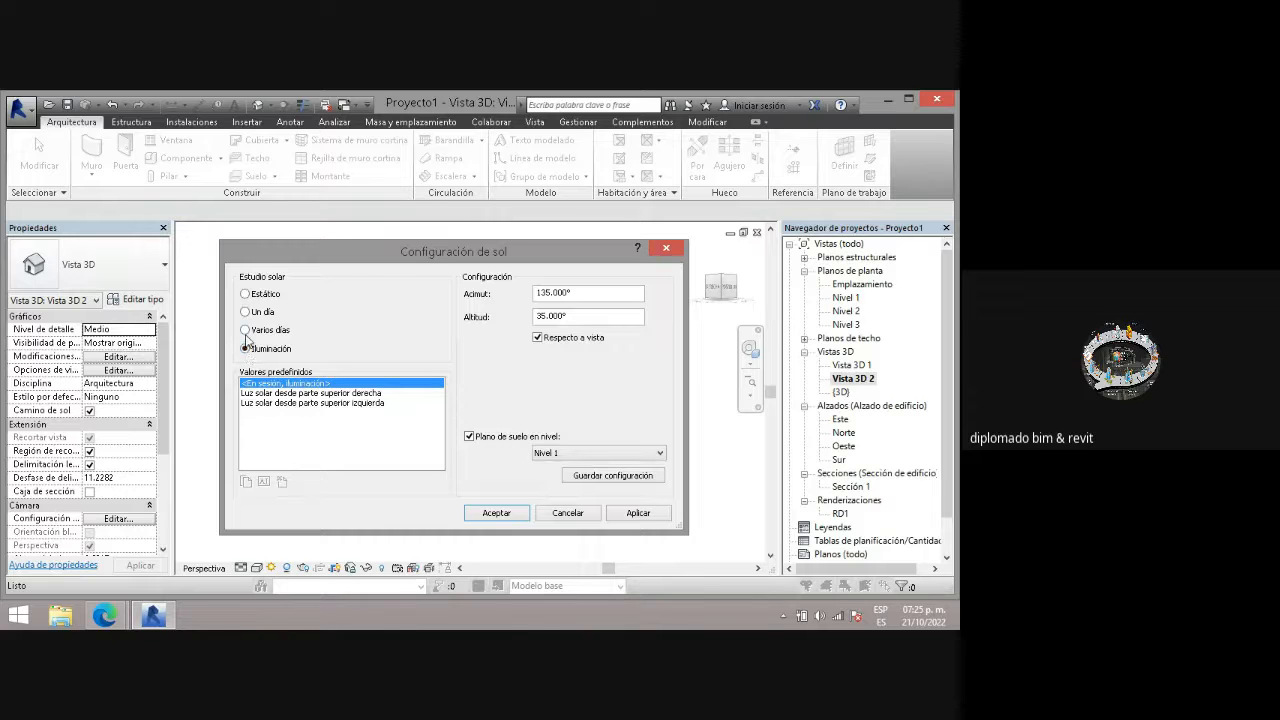
left_click(245, 329)
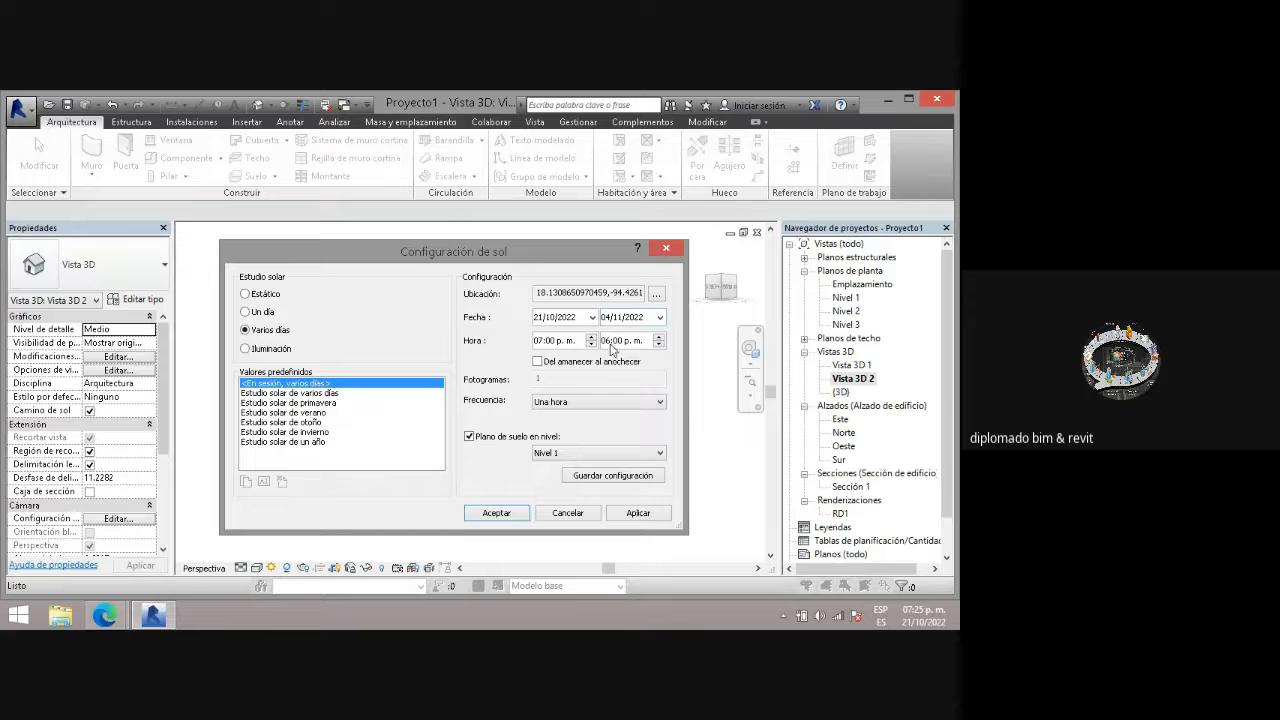
left_click(600, 405)
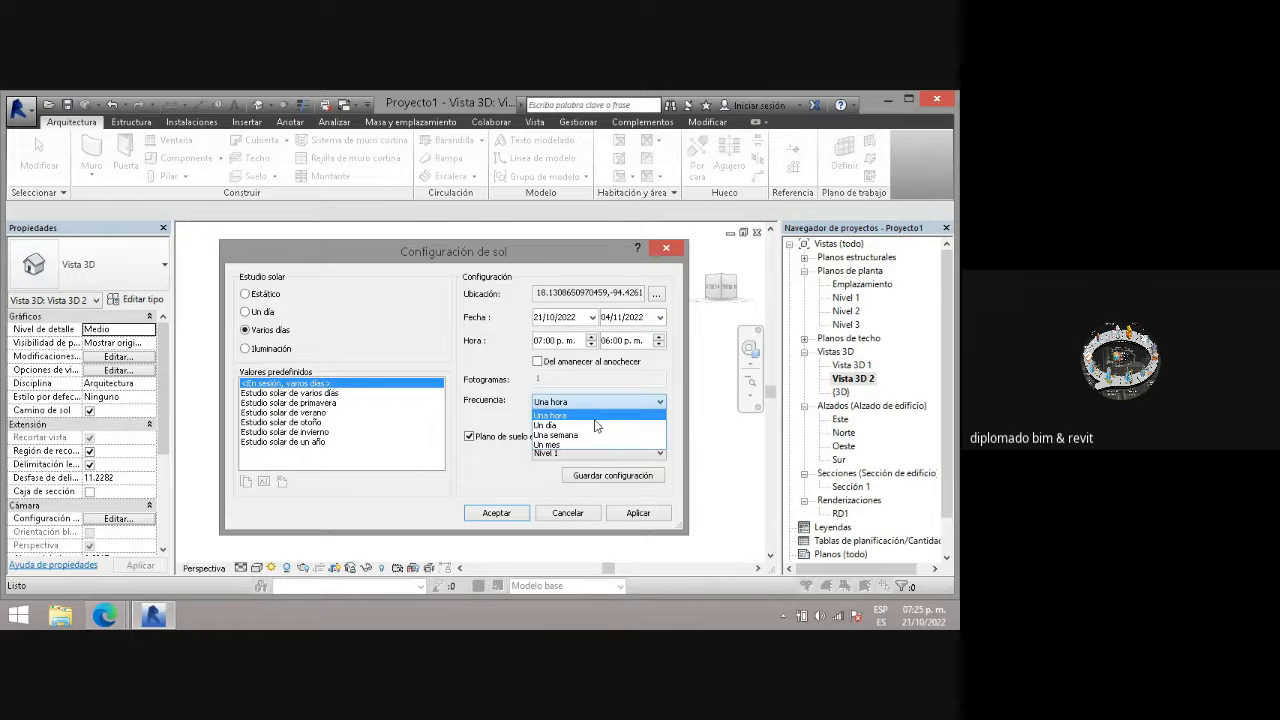
left_click(596, 436)
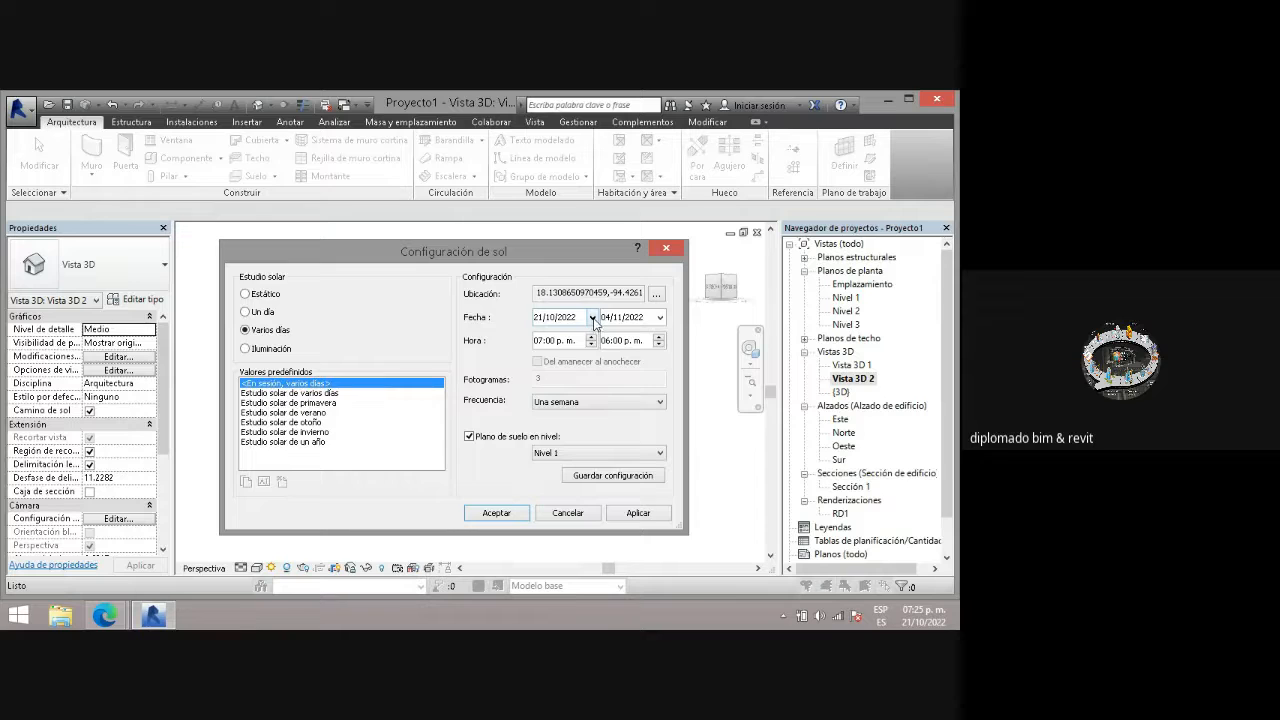
- Try a date range from 21/10/2022 to 01/11/2022 for the weekly multi-day solar study
left_click(660, 317)
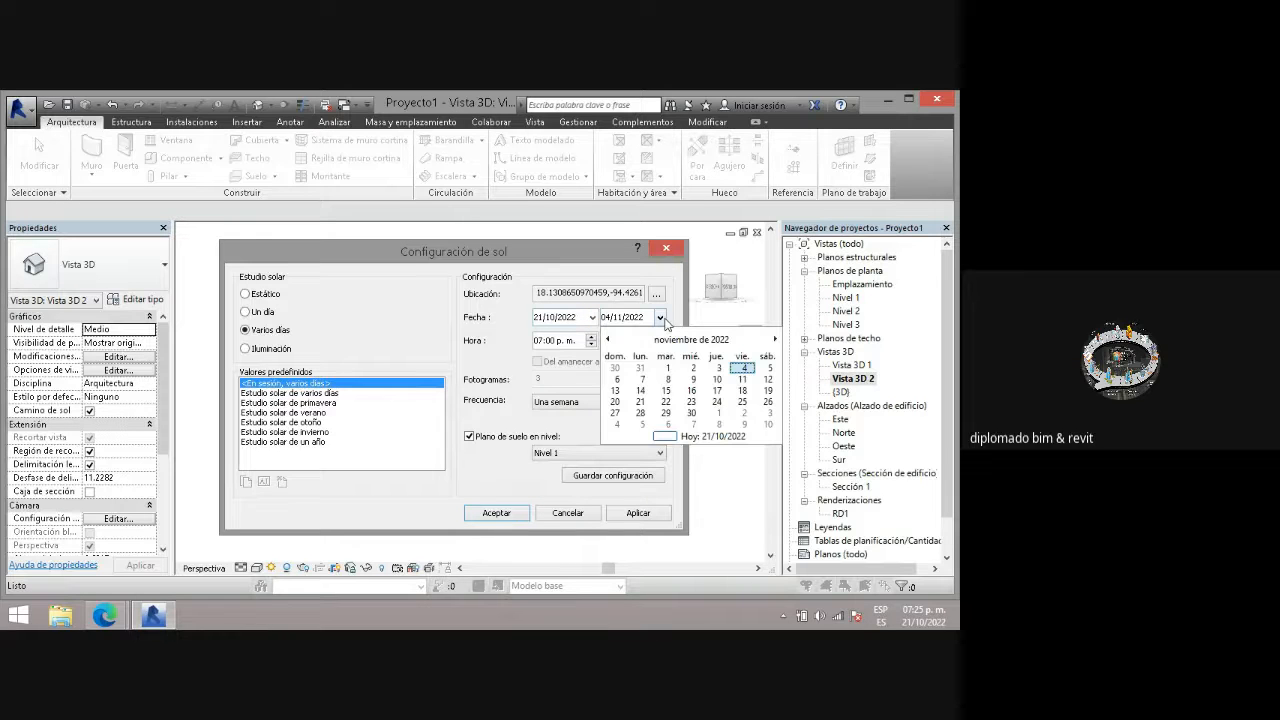
left_click(592, 317)
left_click(592, 317)
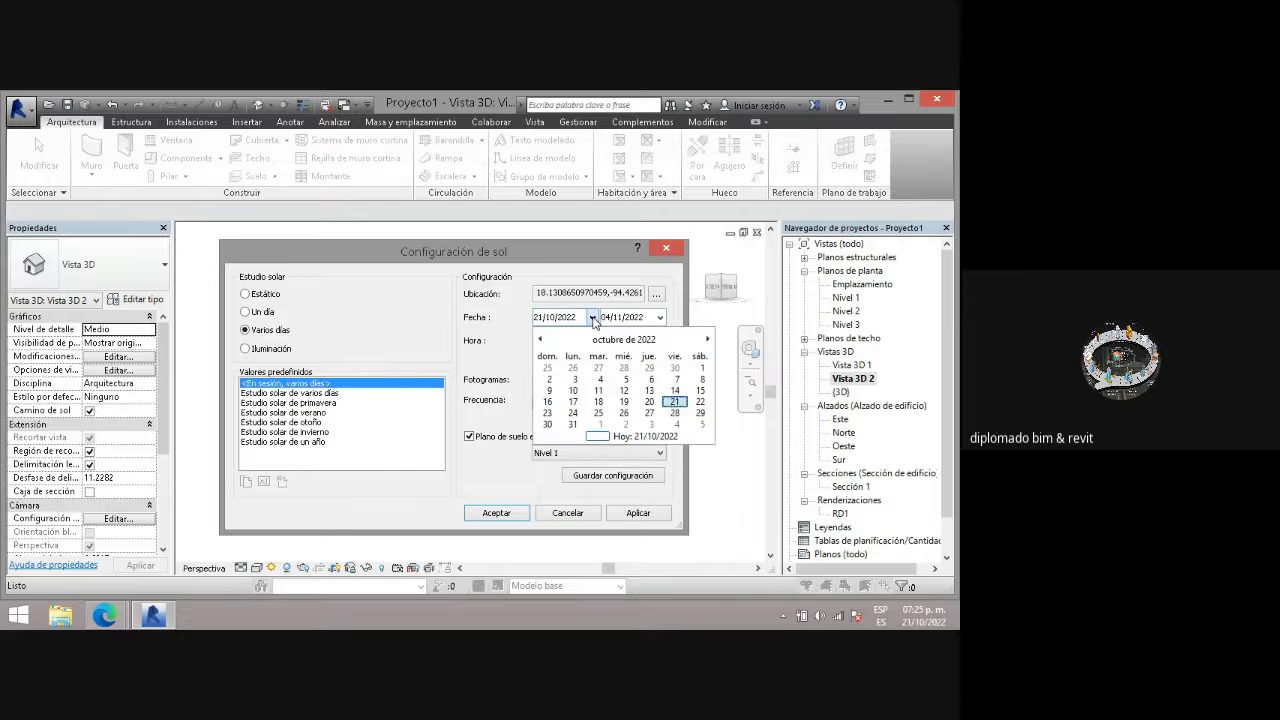
left_click(660, 317)
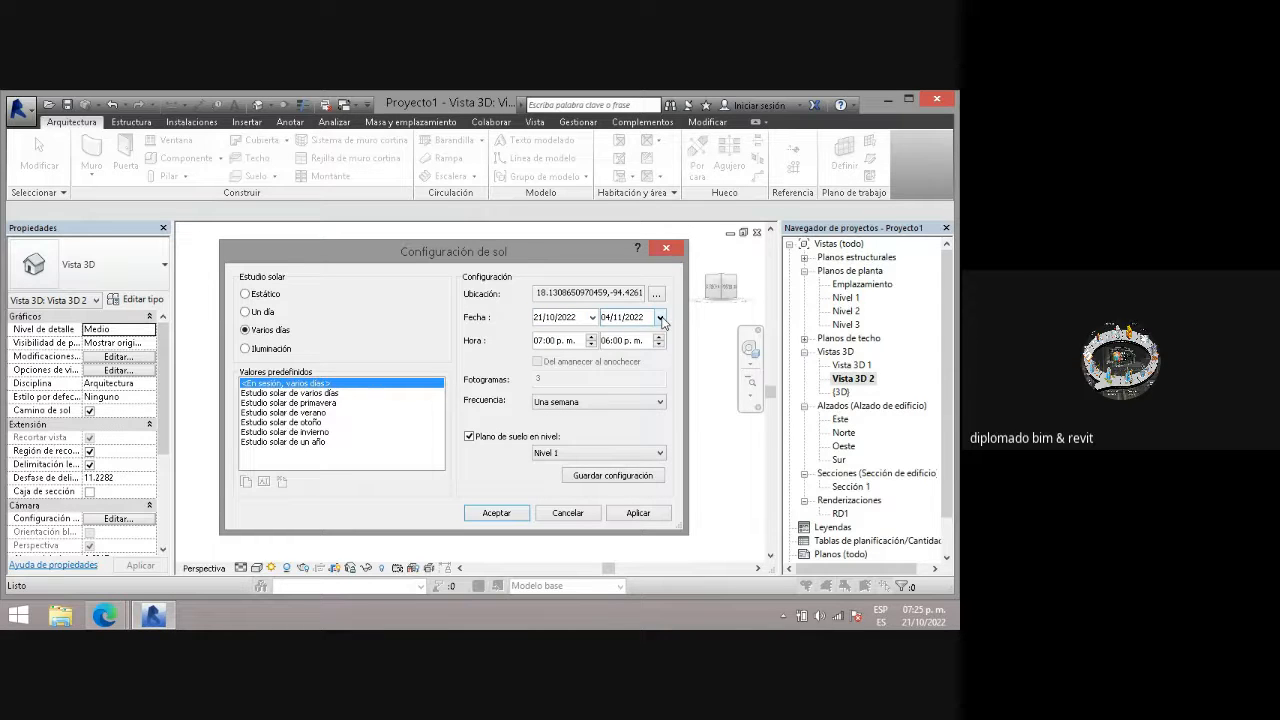
left_click(660, 317)
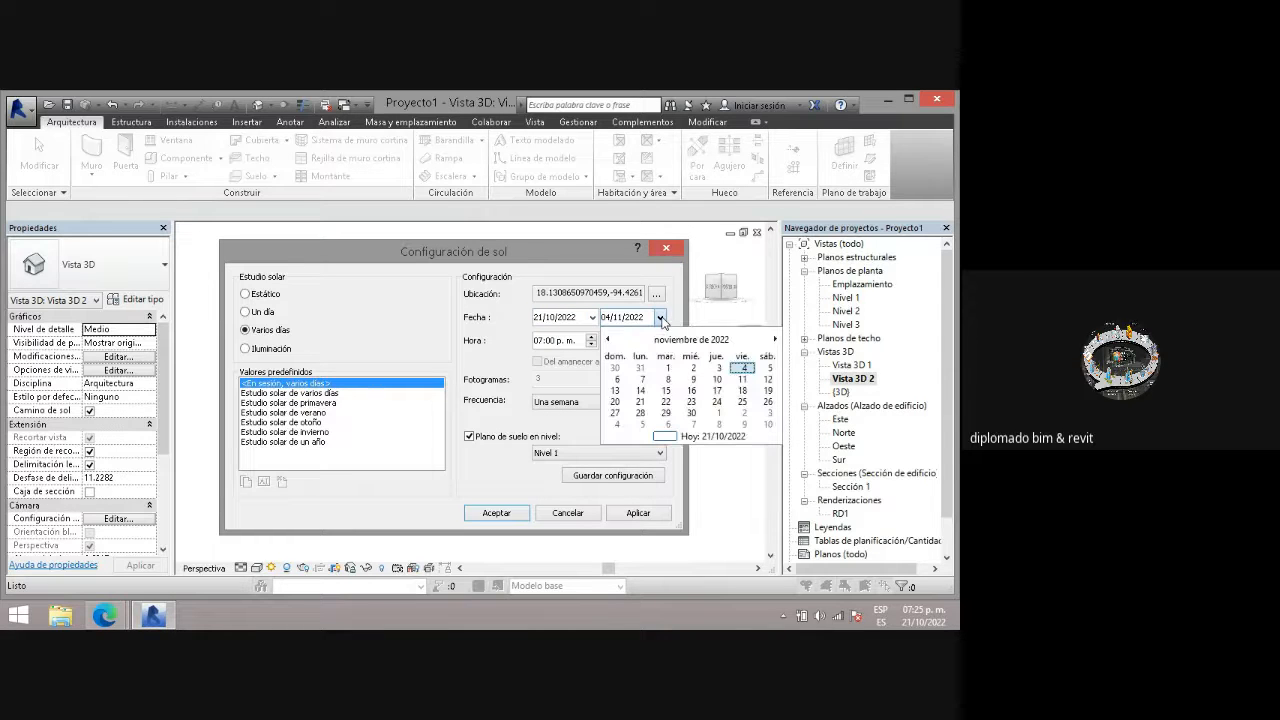
left_click(607, 340)
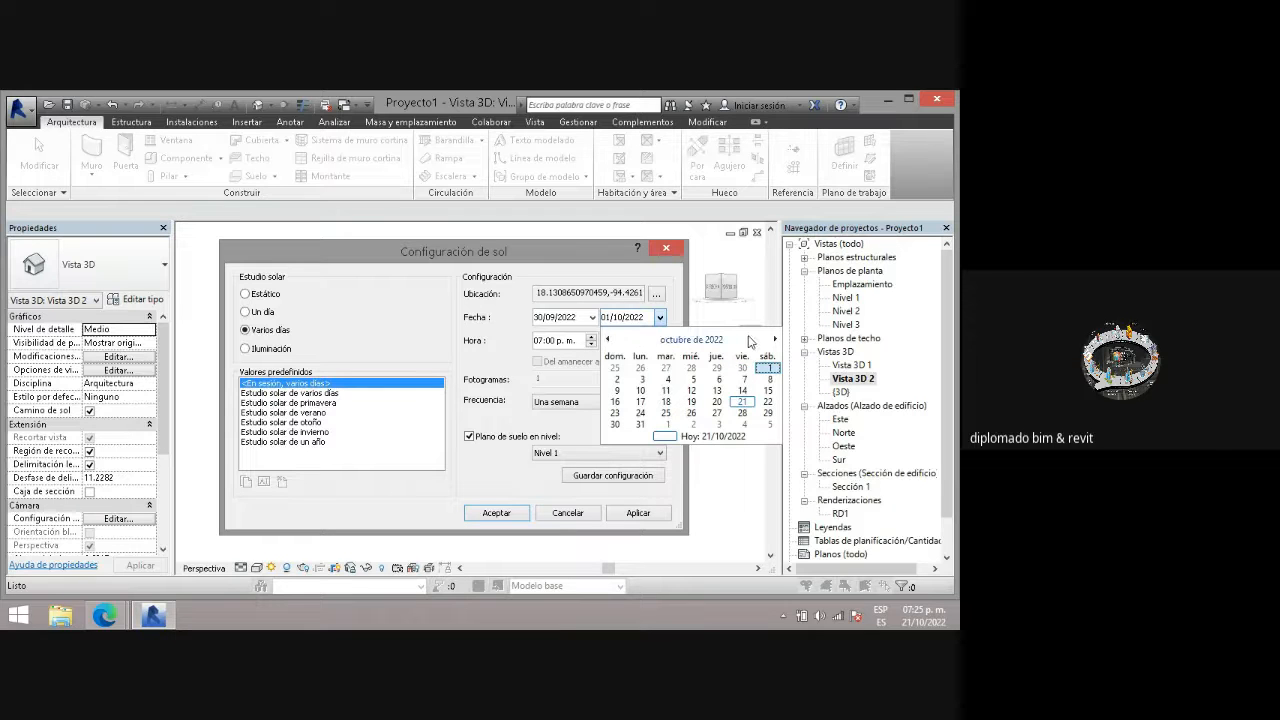
left_click(775, 339)
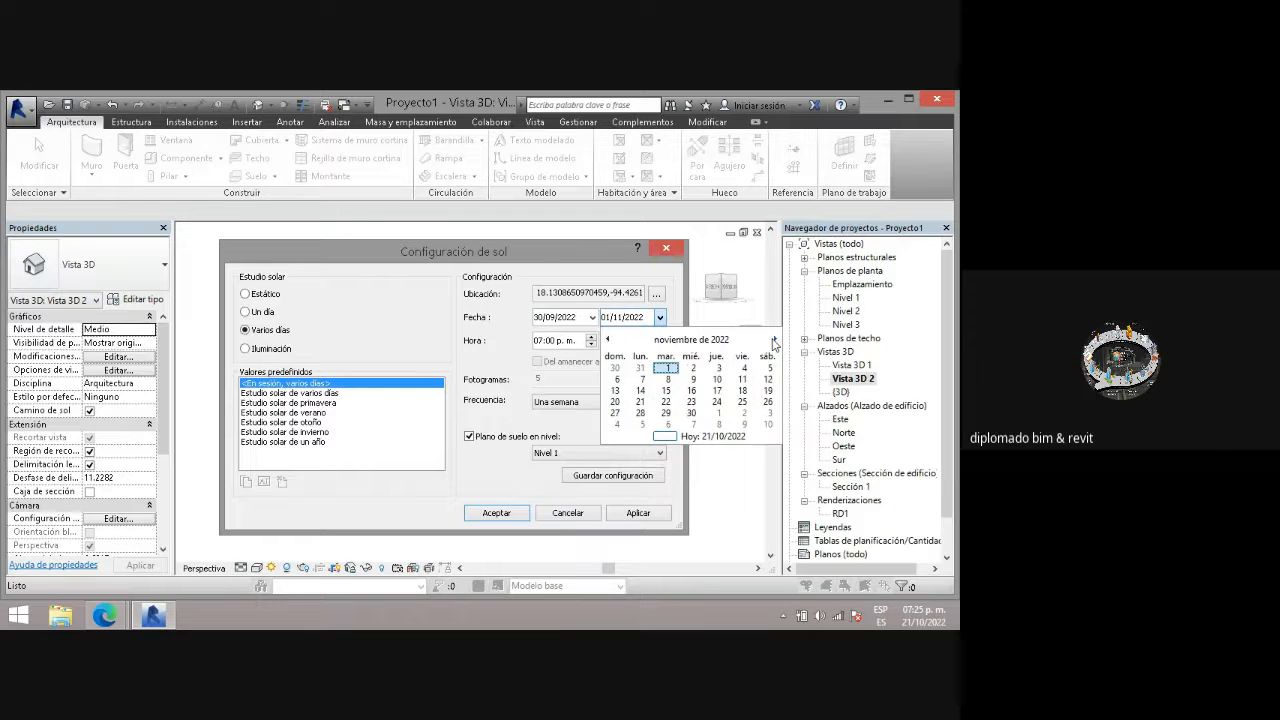
left_click(561, 384)
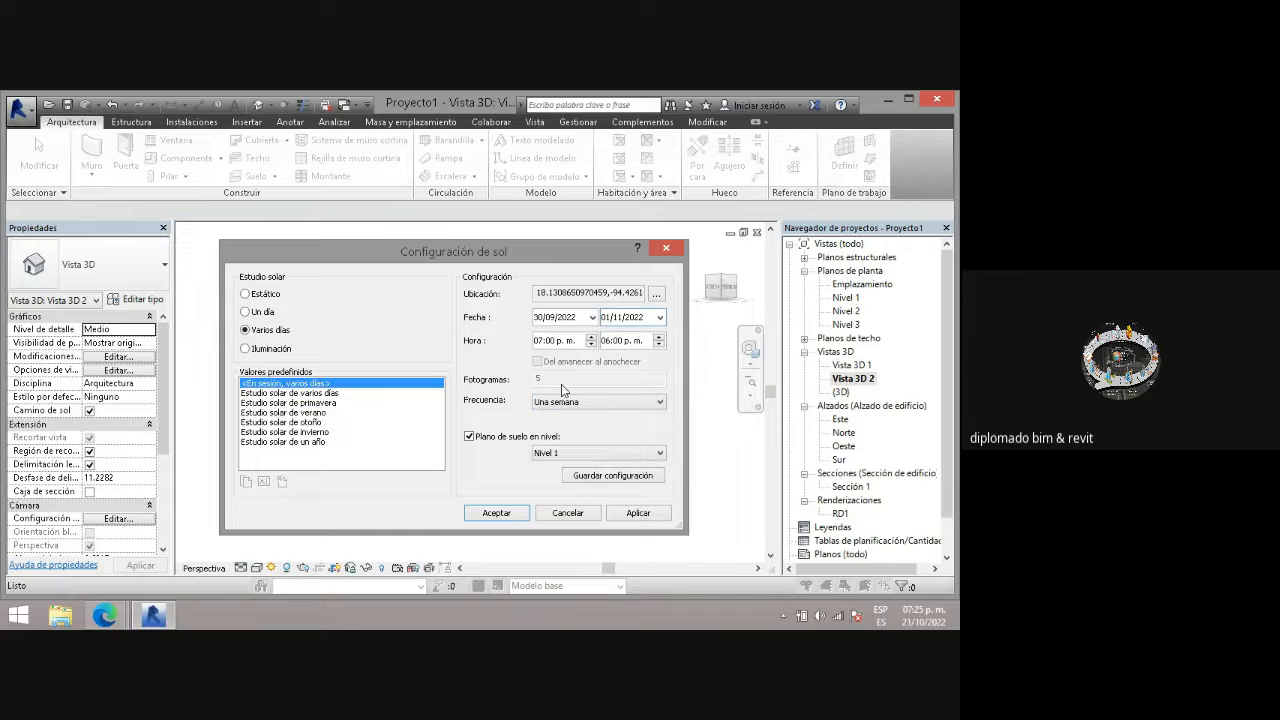
left_click(593, 317)
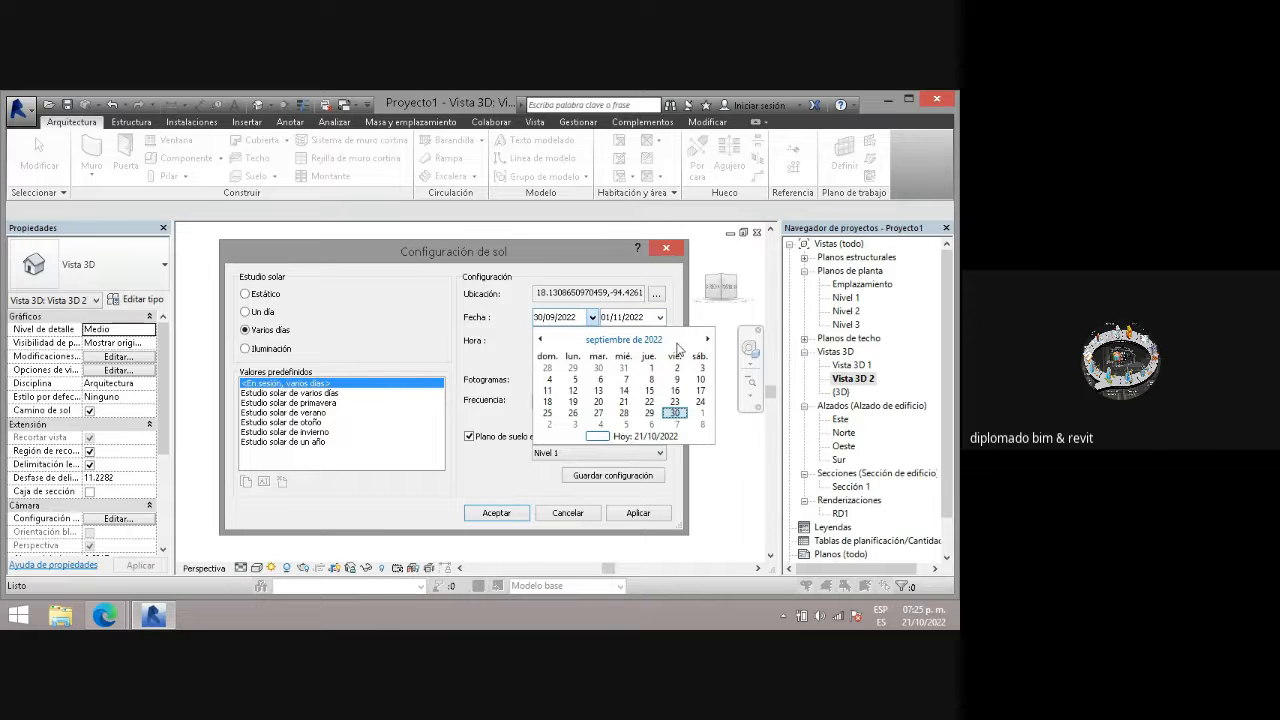
left_click(707, 340)
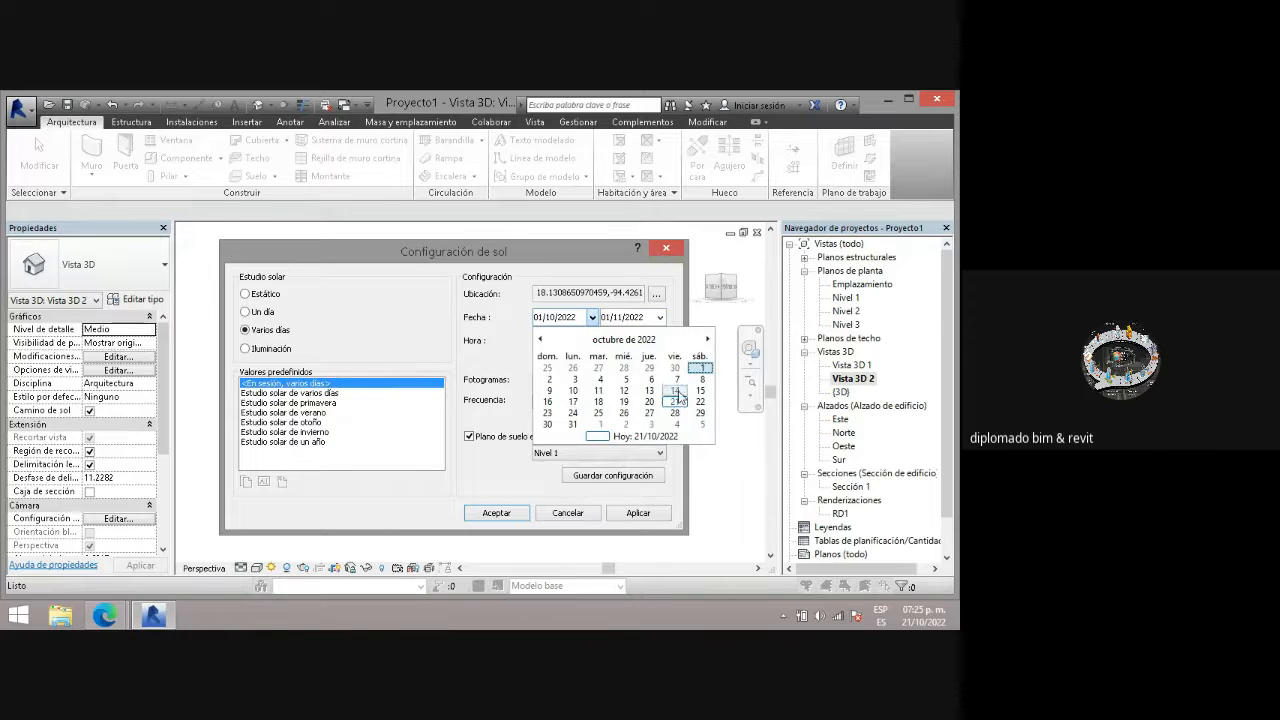
left_click(675, 401)
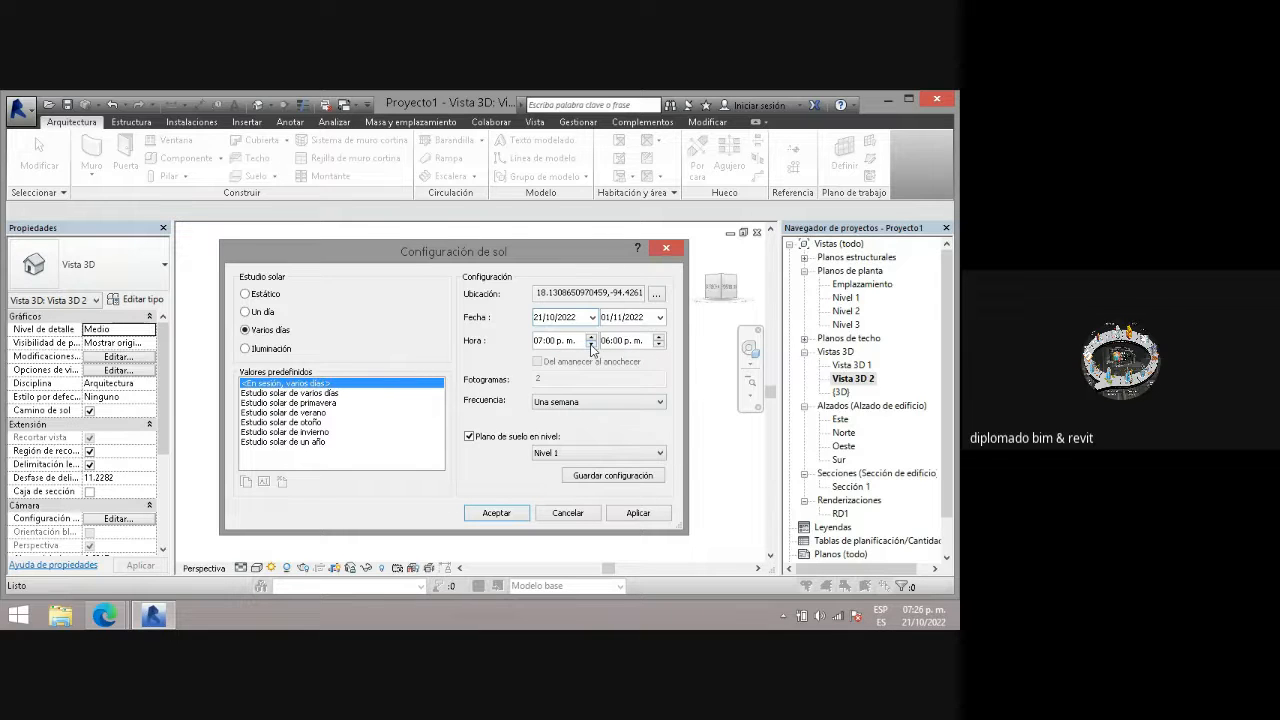
left_click(574, 342)
- Apply the multi-day preset Estudio solar de verano to the view and accept the sun settings
left_click(284, 413)
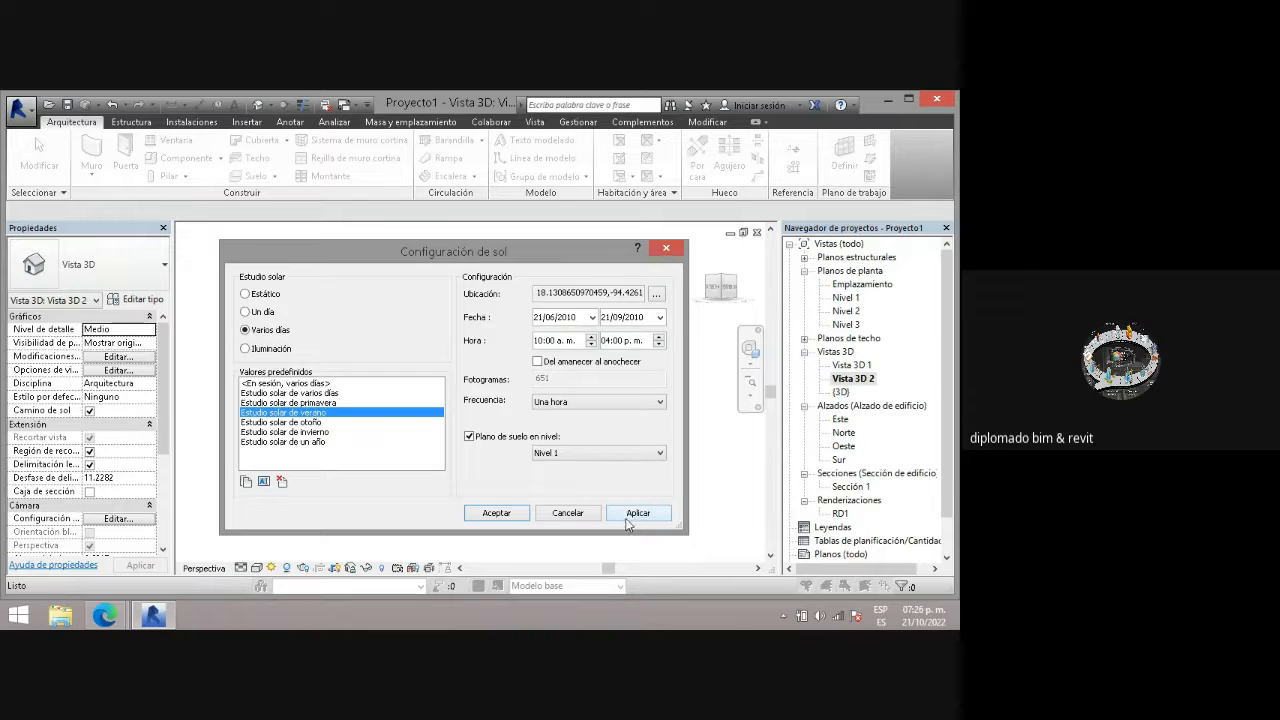
left_click(634, 515)
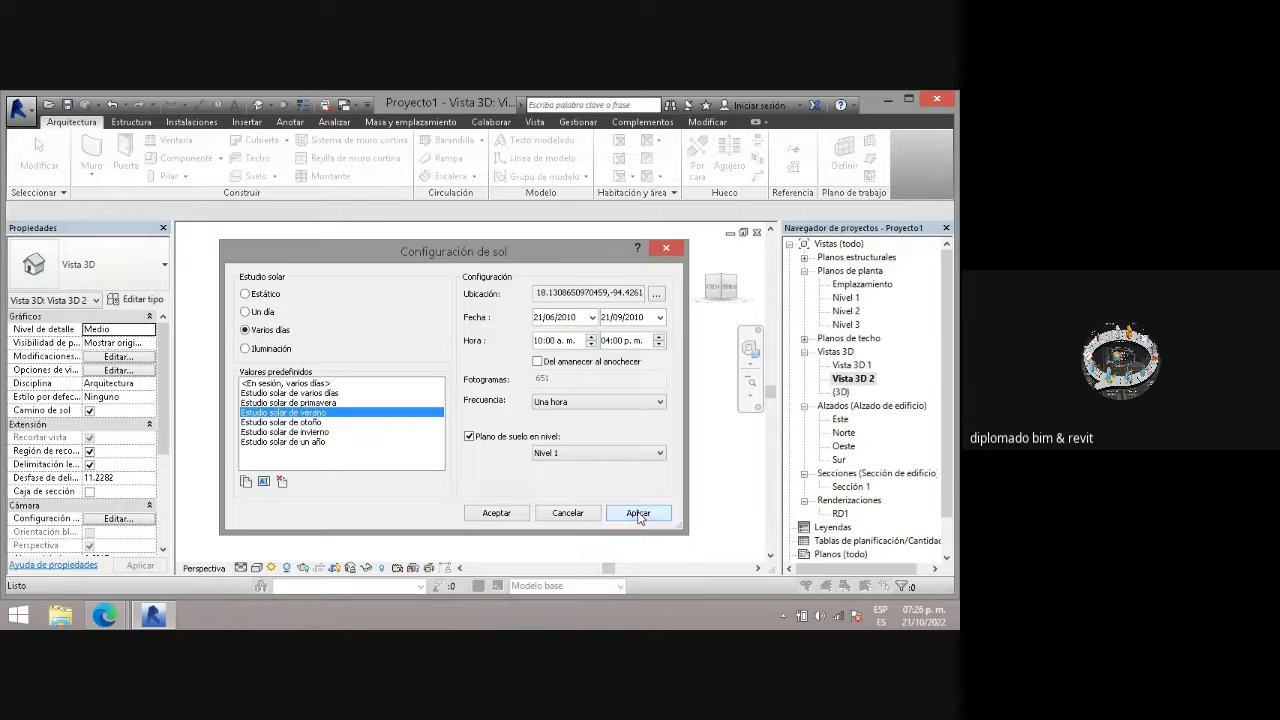
left_click(497, 513)
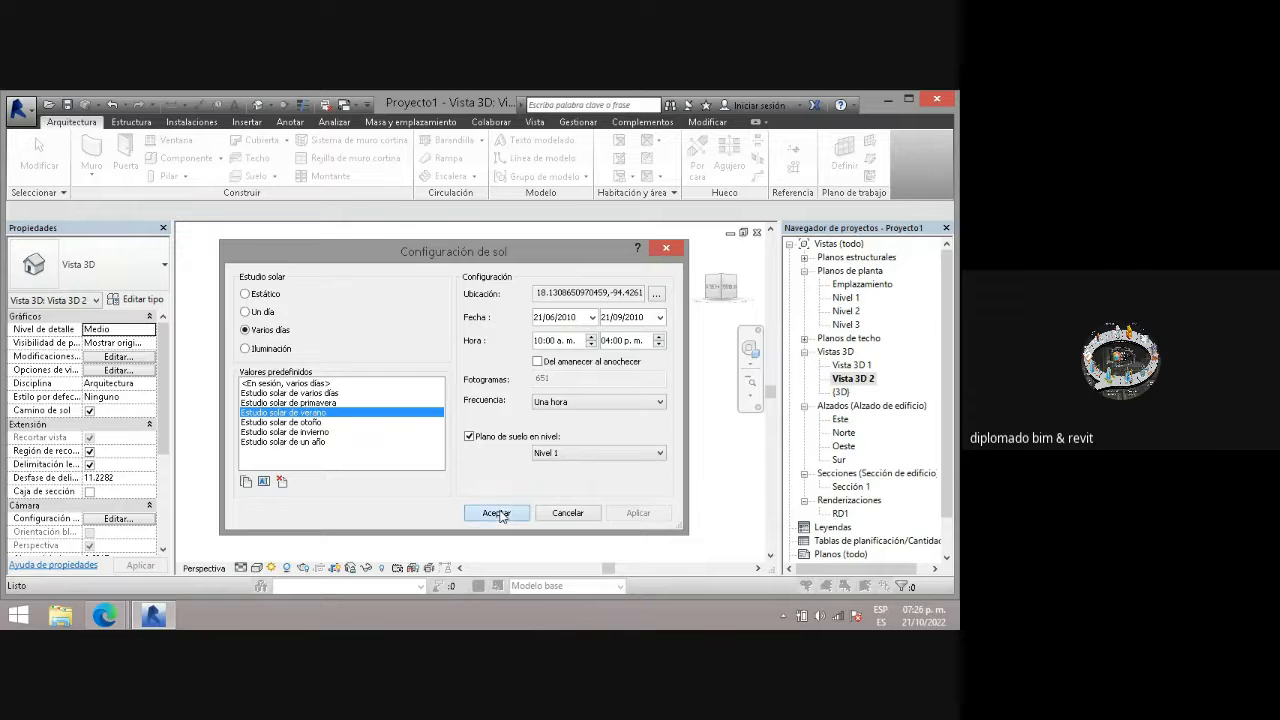
- Preview the summer solar study as an animation in the bedroom view, and stop its playback partway through
left_click(271, 567)
left_click(285, 549)
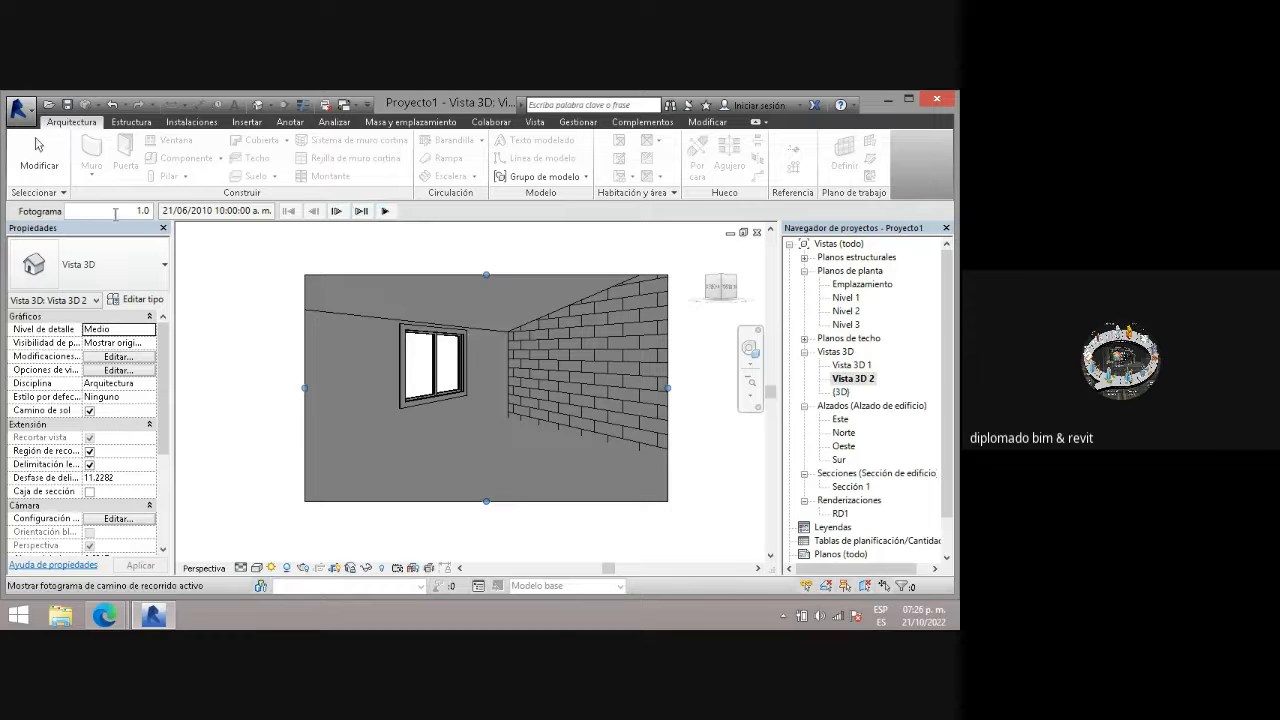
left_click(385, 211)
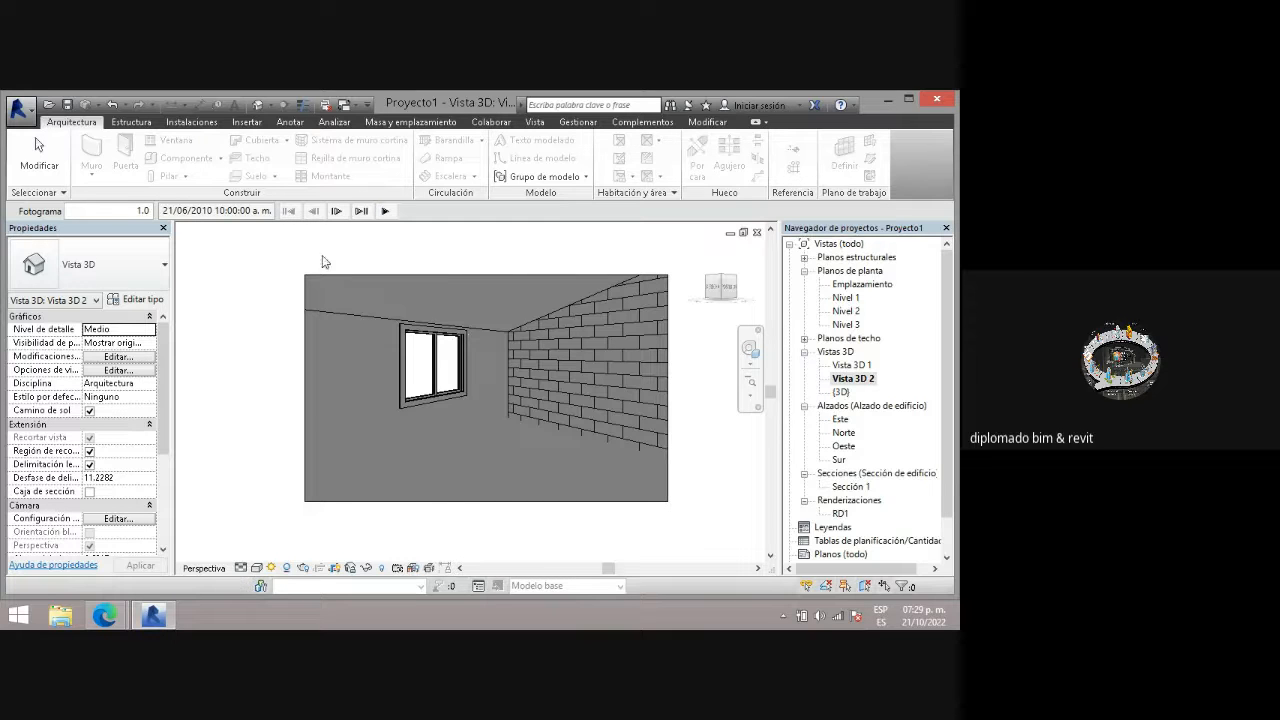
left_click(386, 213)
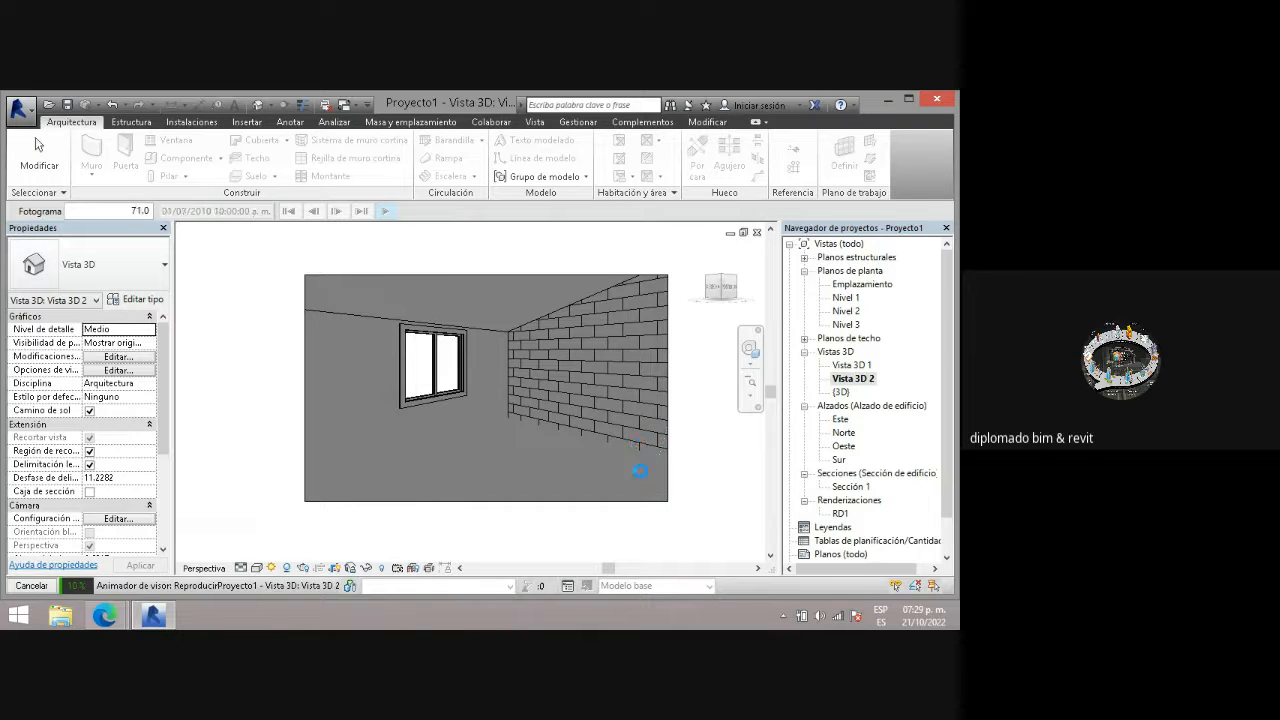
left_click(31, 586)
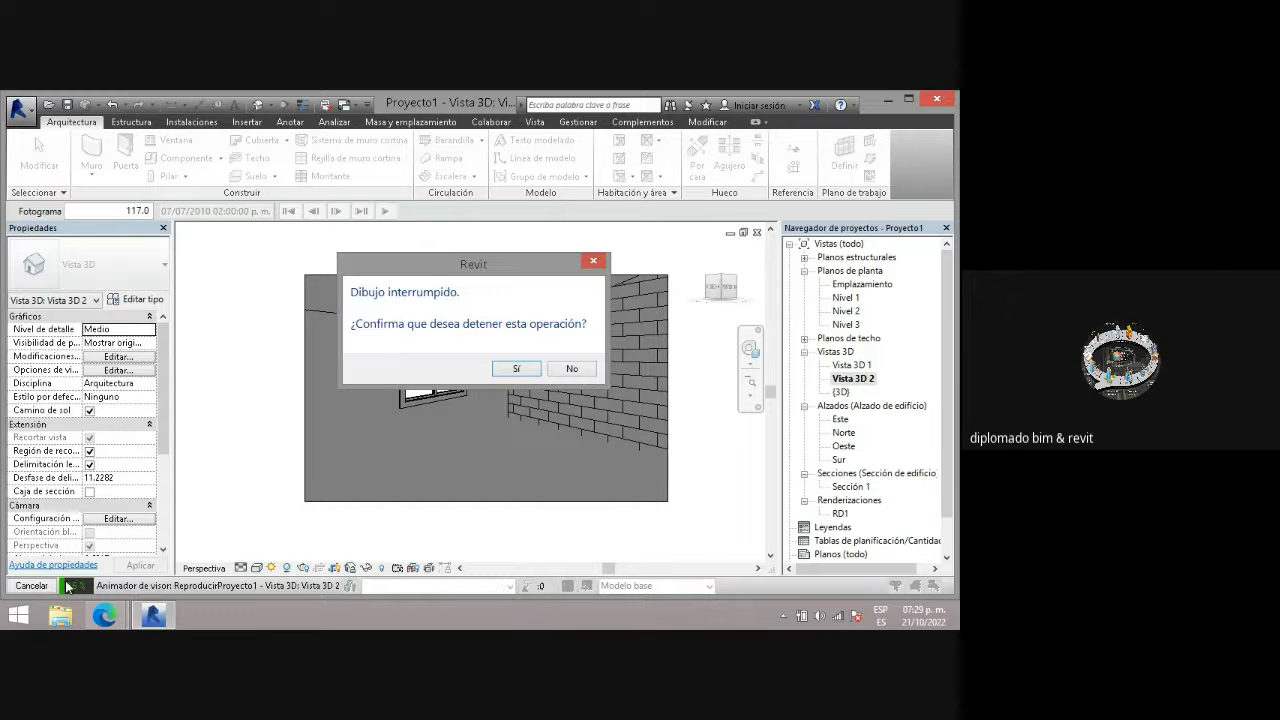
left_click(514, 366)
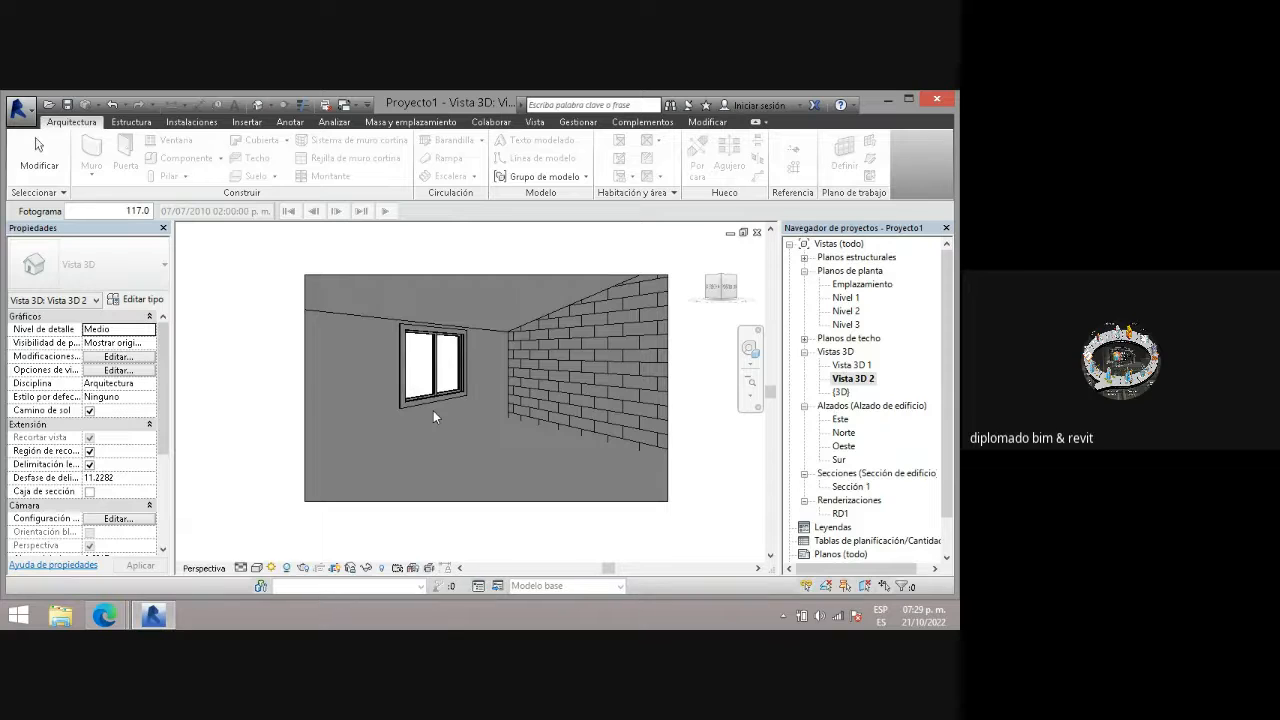
left_click(271, 567)
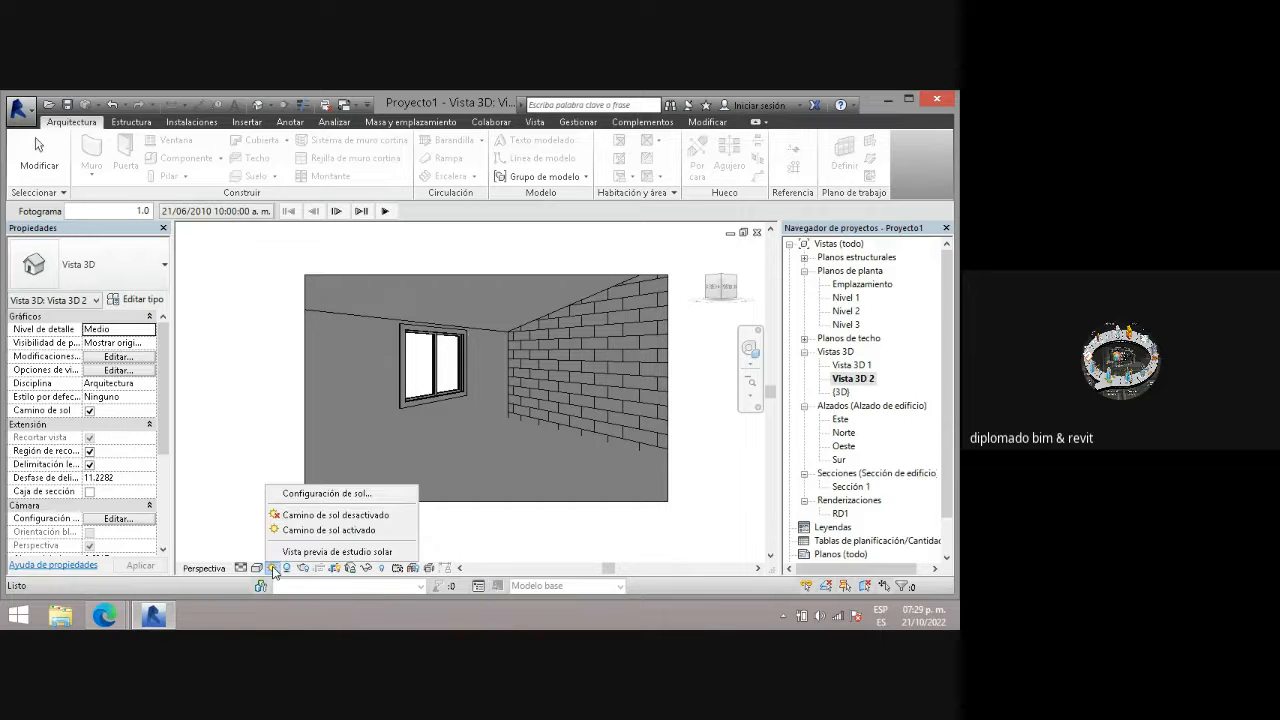
left_click(316, 494)
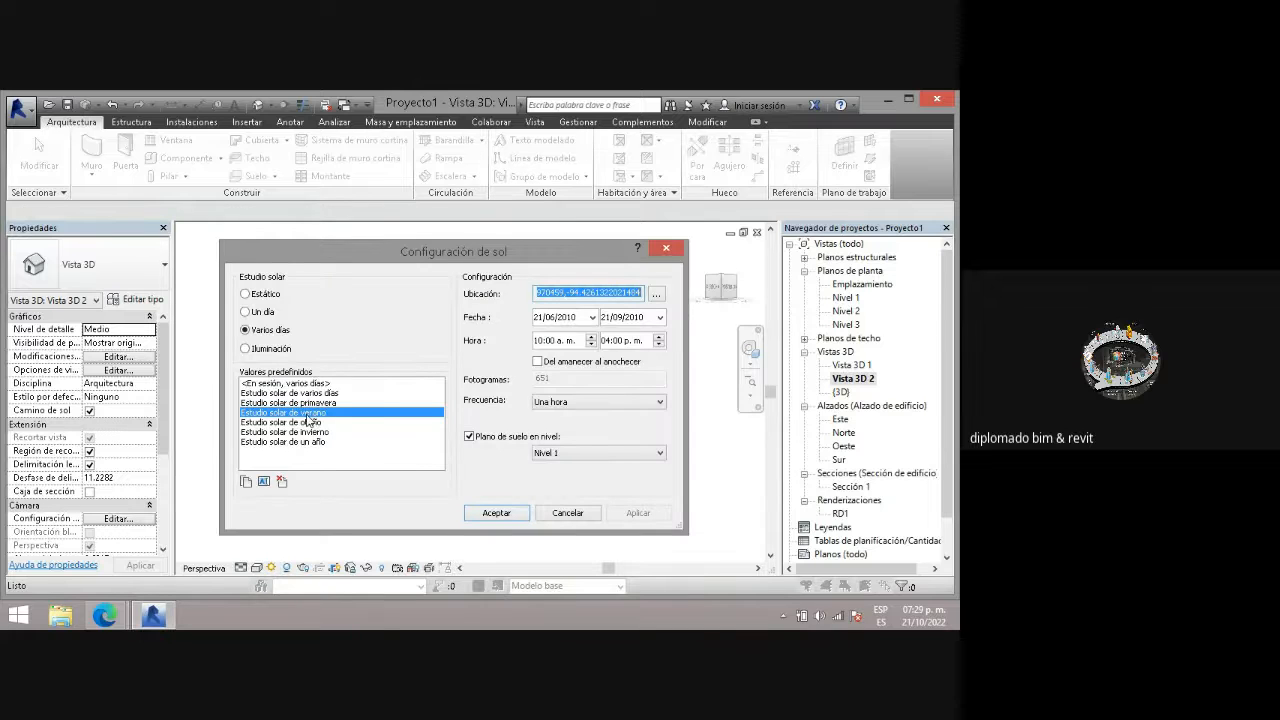
left_click(568, 513)
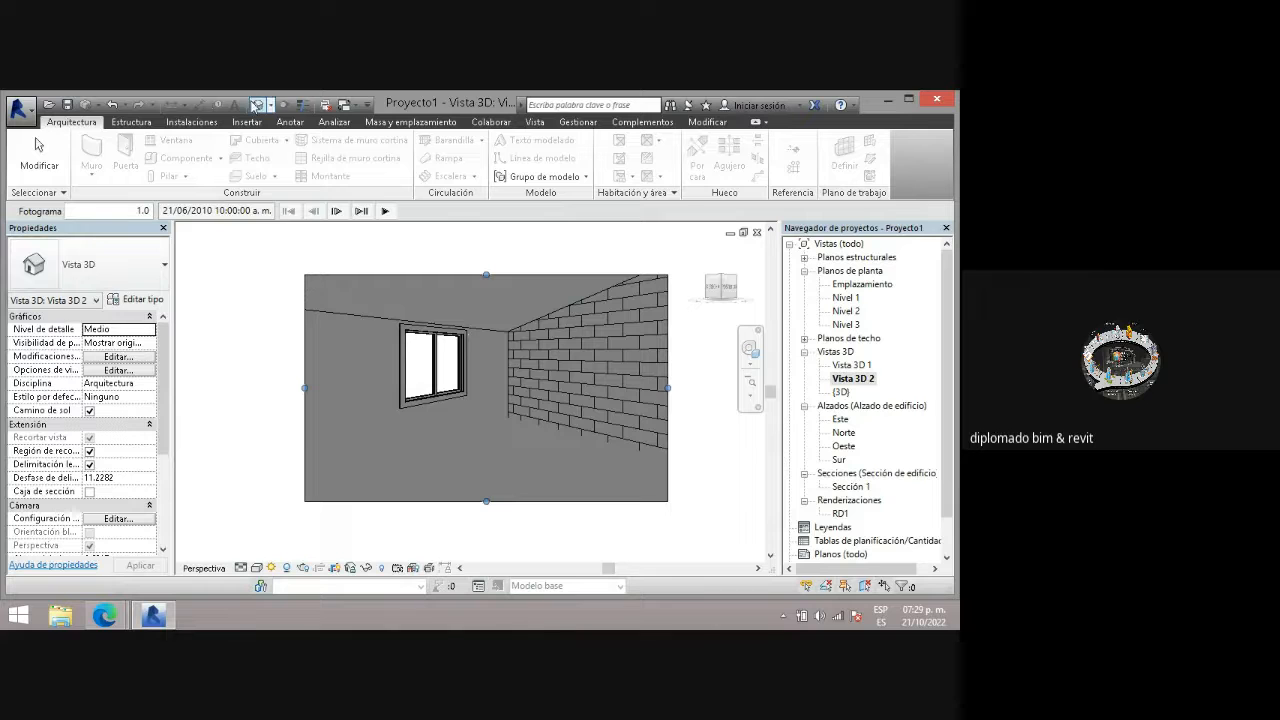
- Open the default 3D view of the house and apply the Varios días preset Estudio solar de invierno to it
left_click(258, 106)
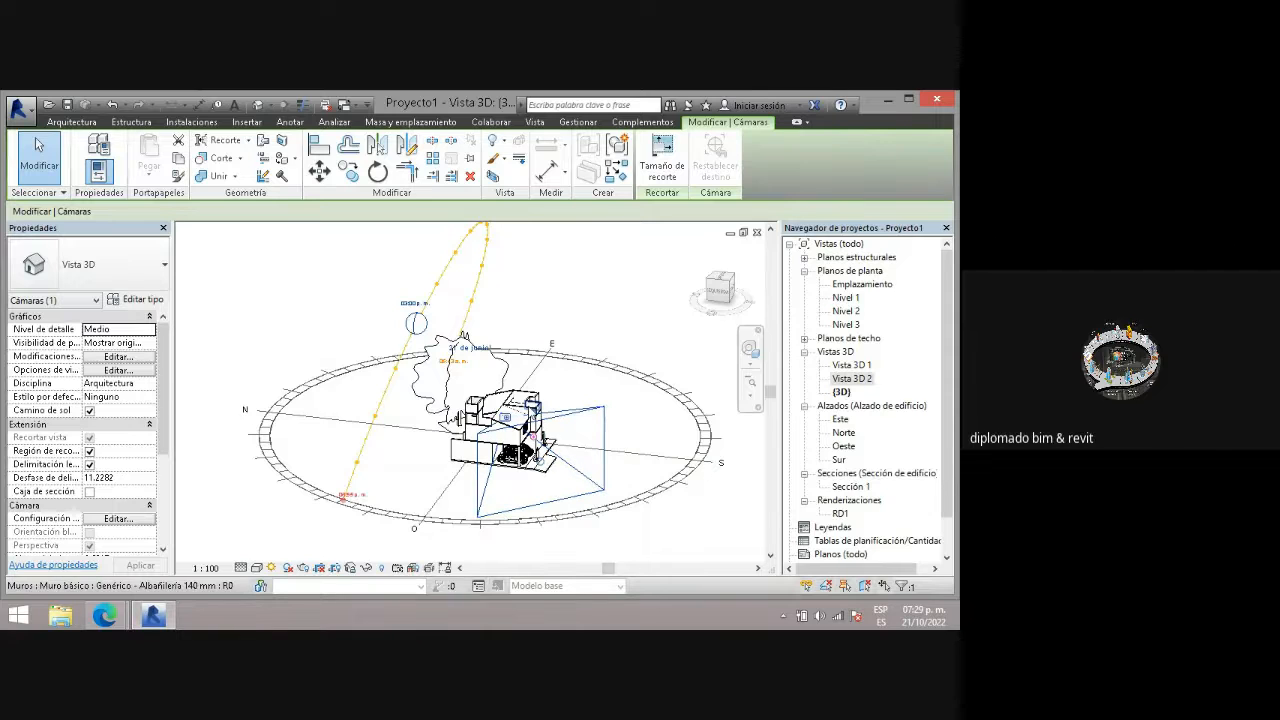
left_click(256, 568)
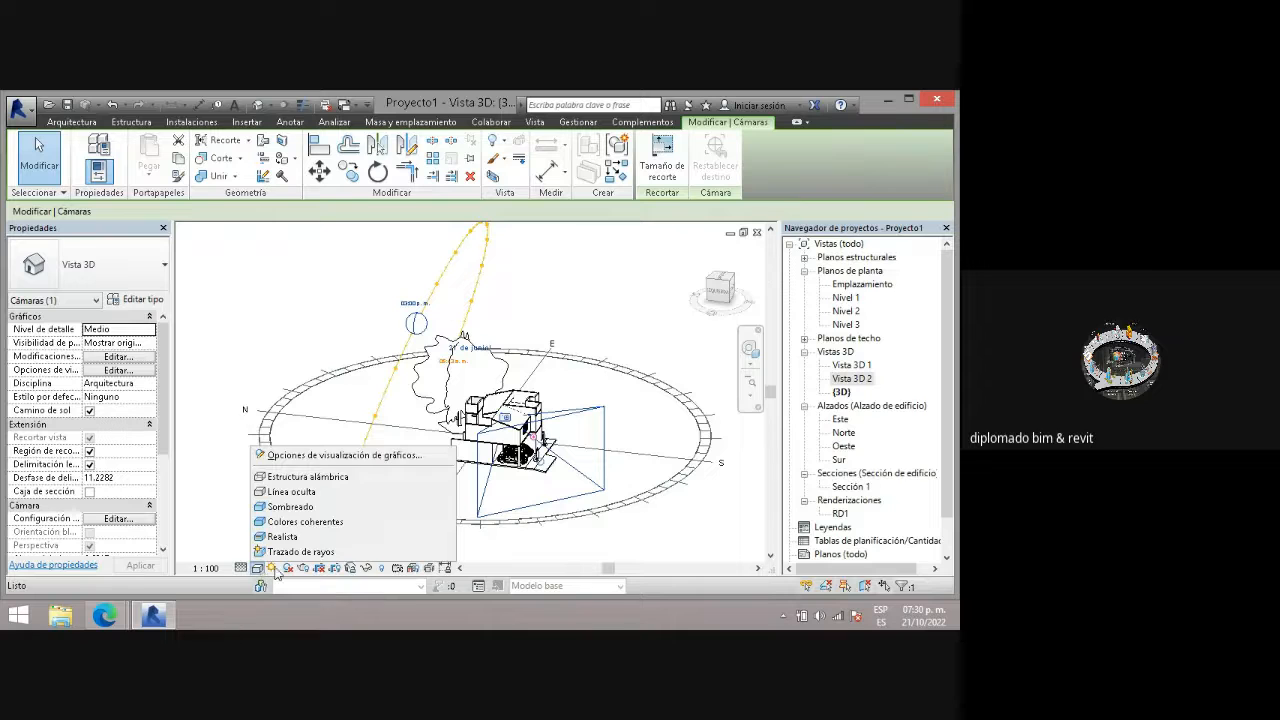
left_click(272, 568)
left_click(314, 514)
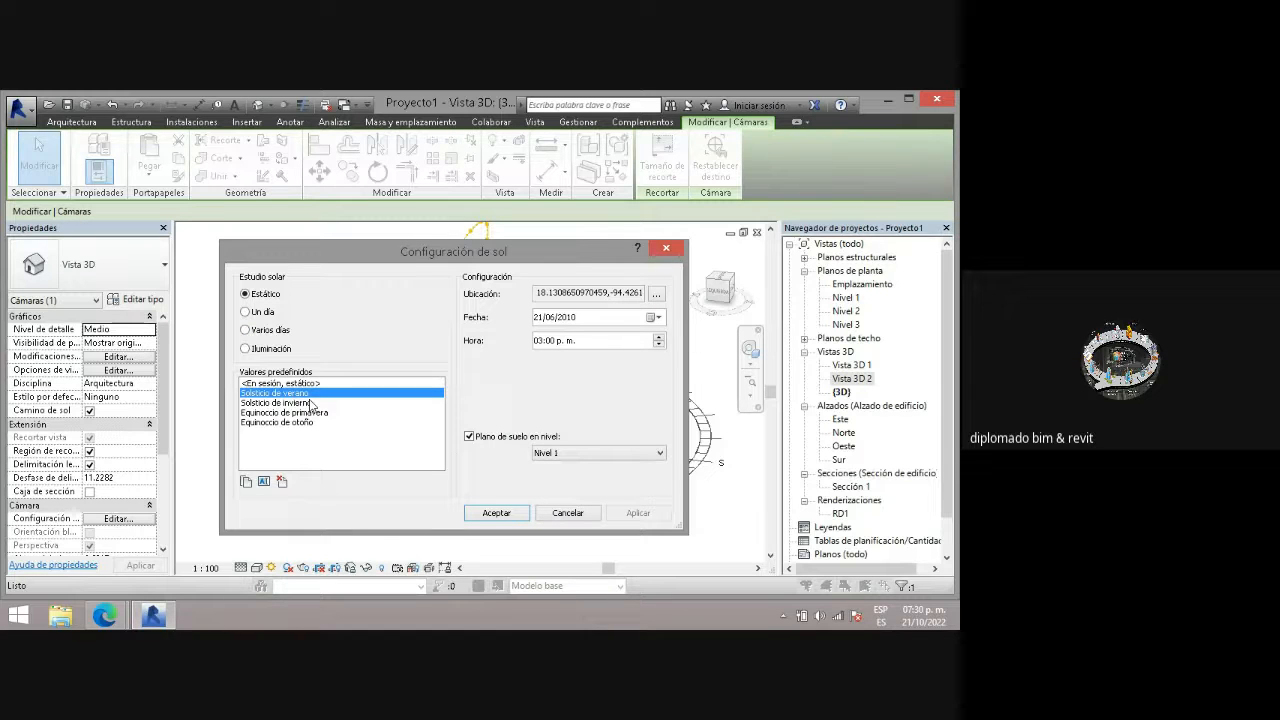
left_click(278, 330)
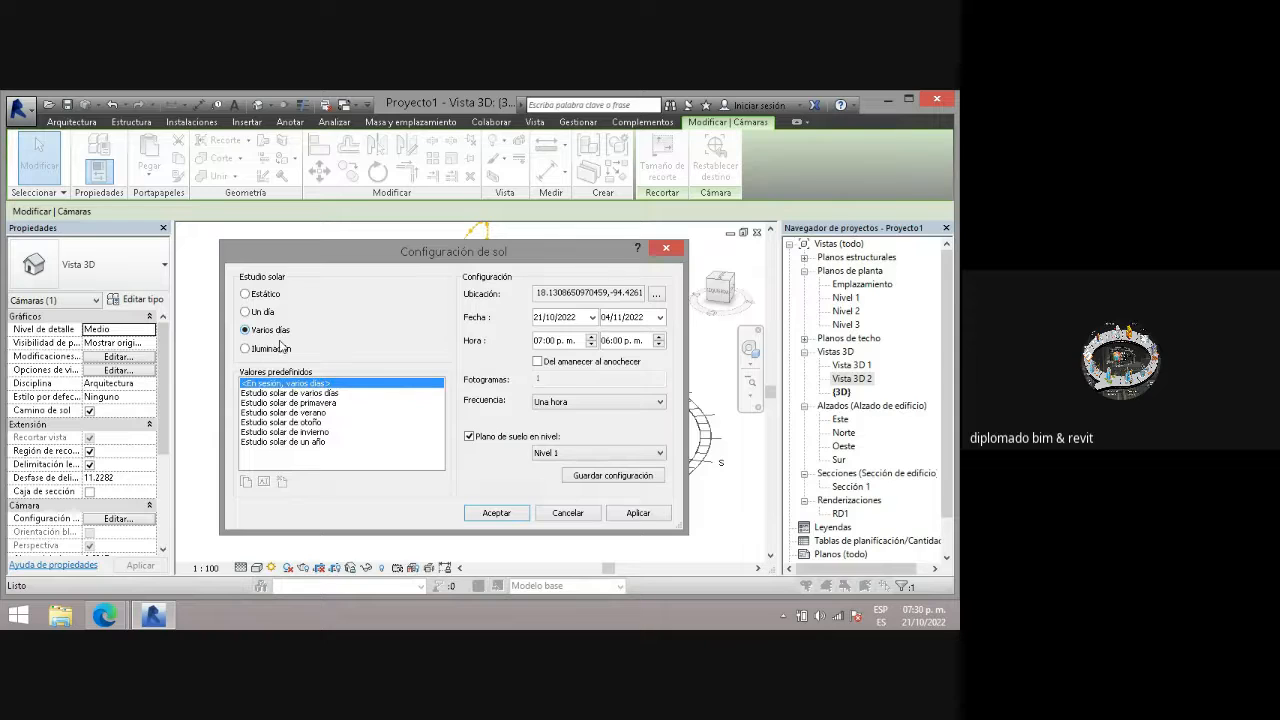
left_click(313, 422)
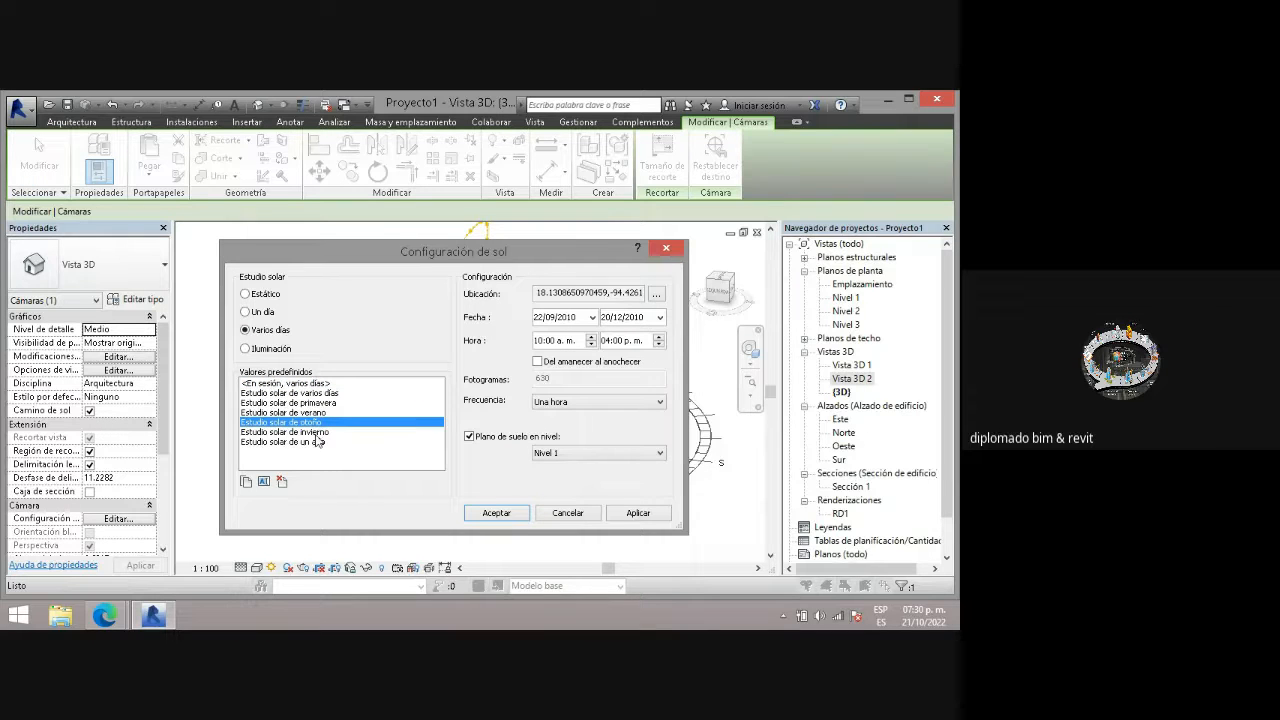
left_click(316, 434)
left_click(634, 515)
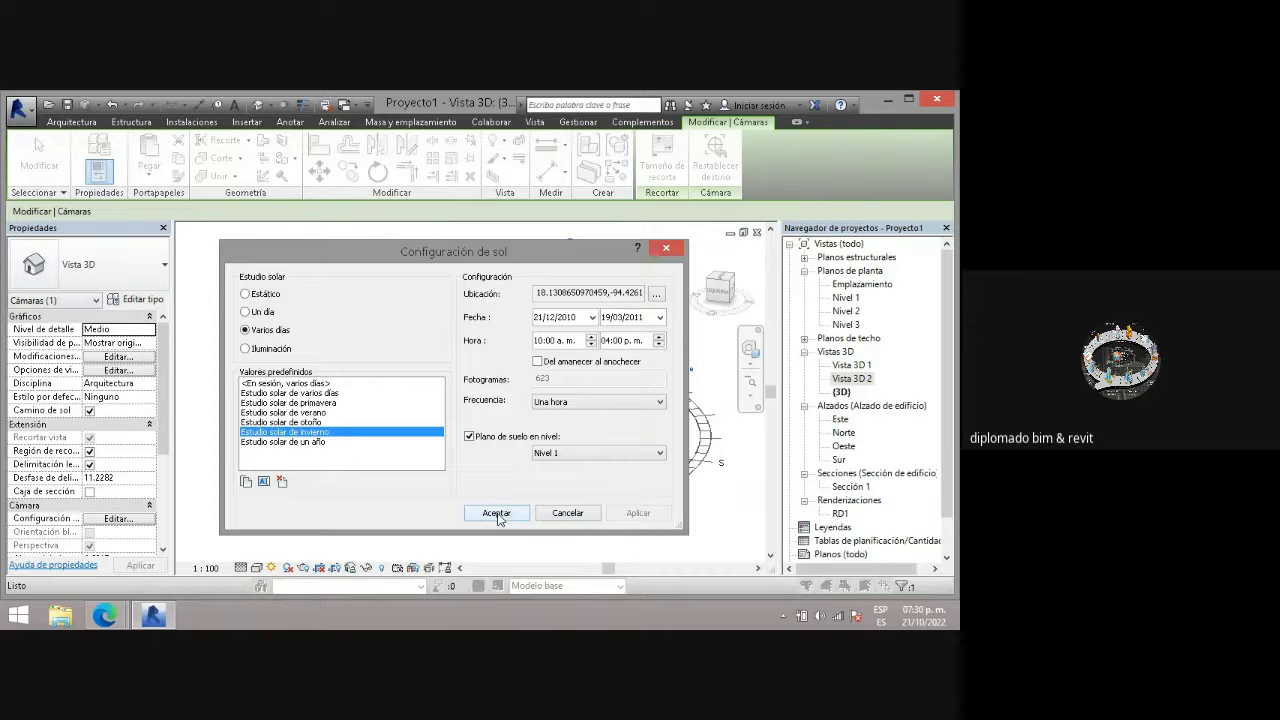
- Set the winter solar study's frequency to Un día, apply it and accept the sun settings
left_click(594, 402)
left_click(576, 427)
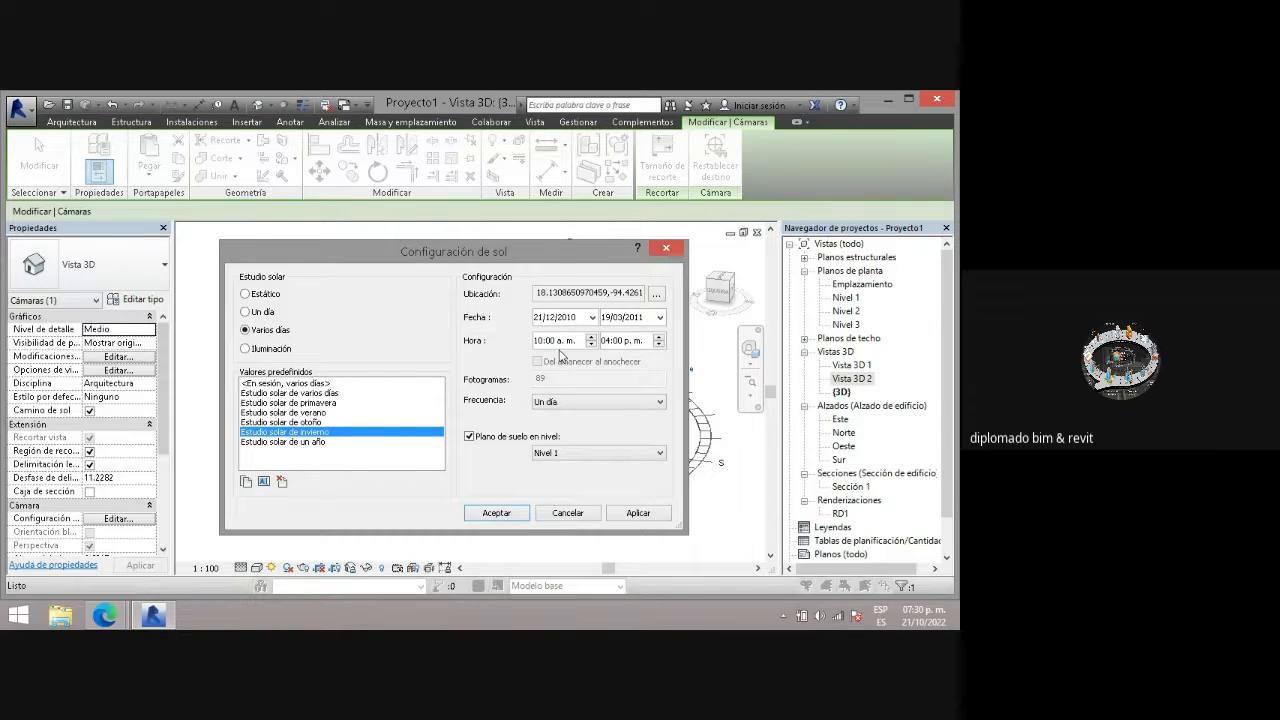
left_click(638, 513)
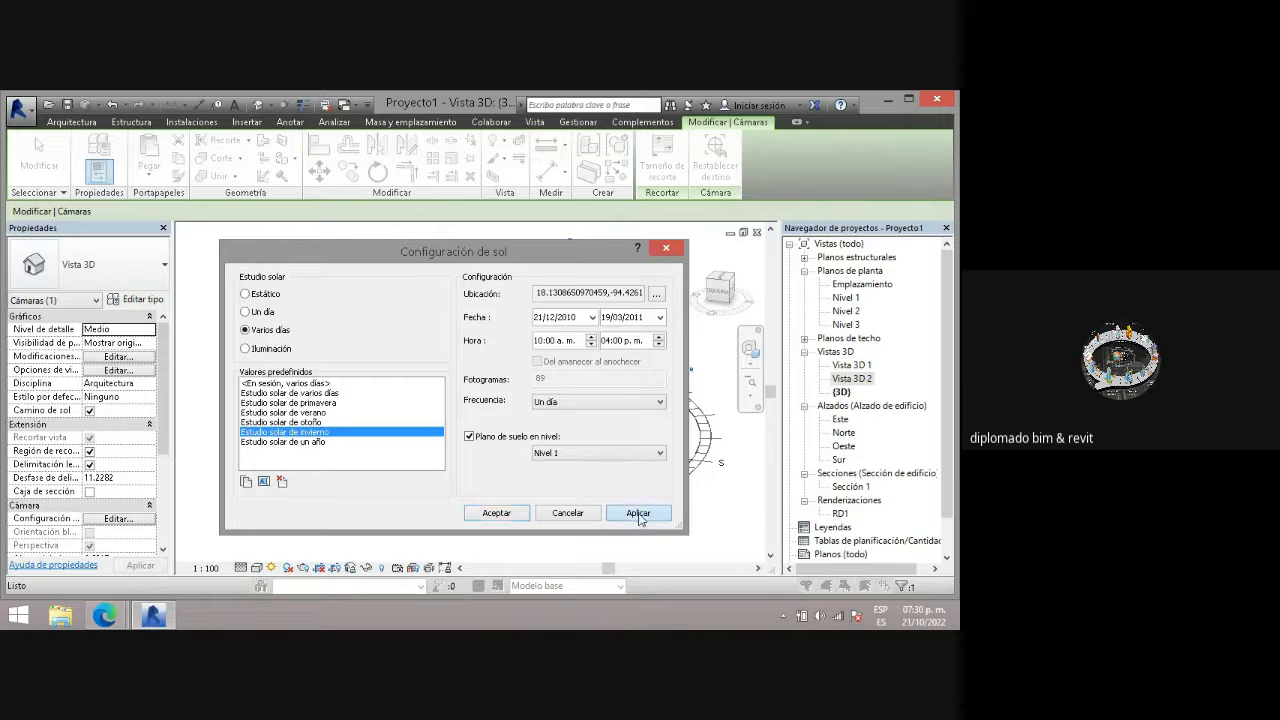
left_click(510, 514)
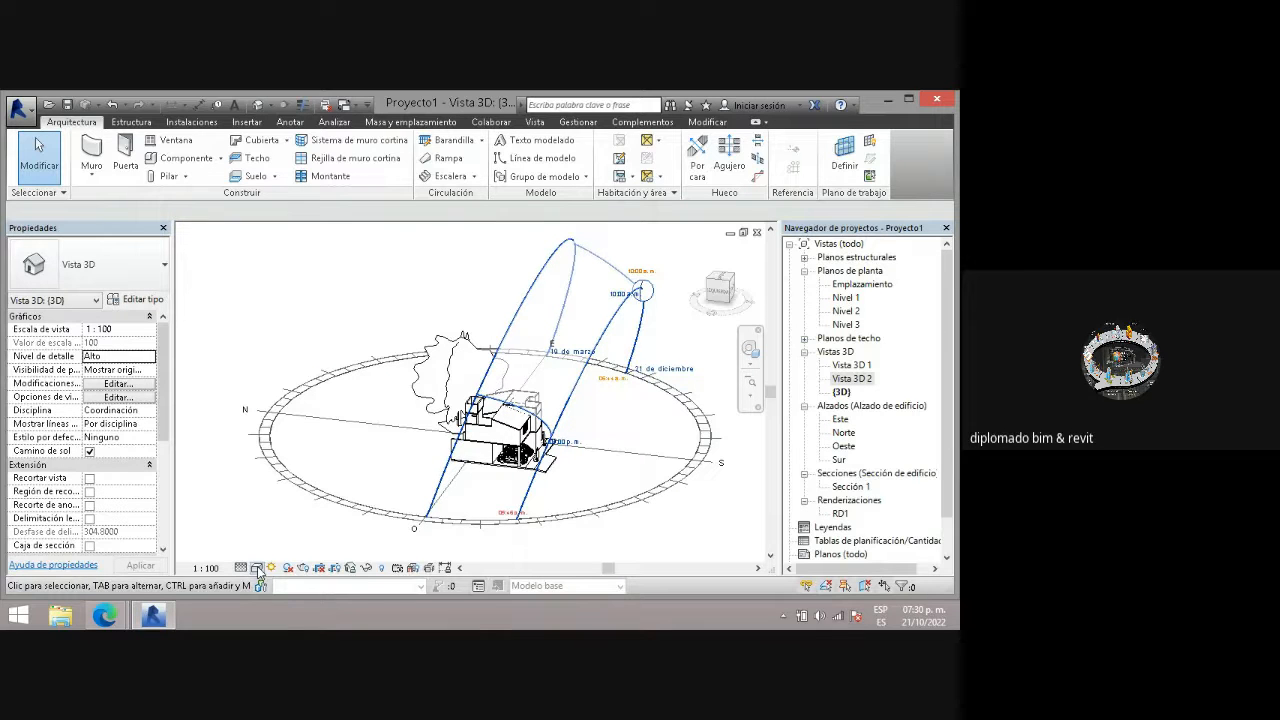
- Open the bedroom camera view Vista 3D 2, apply the preset Estudio solar de invierno and accept the sun settings
double_click(844, 380)
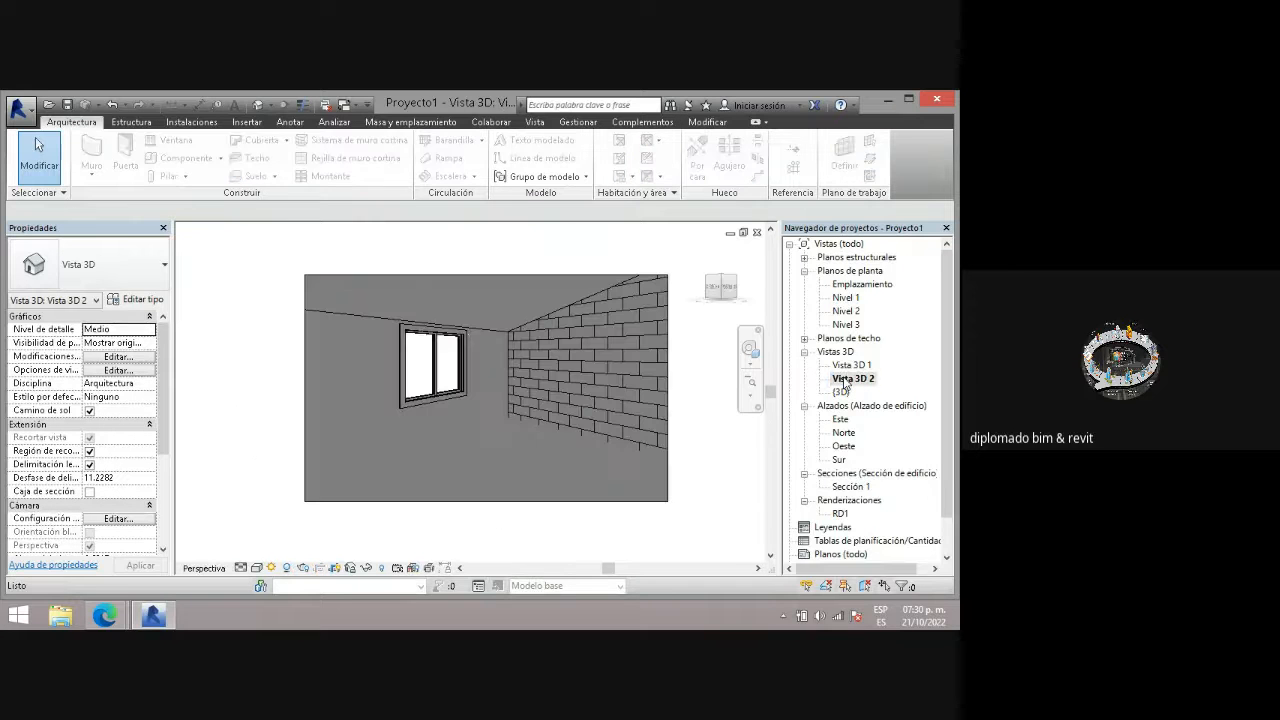
left_click(271, 567)
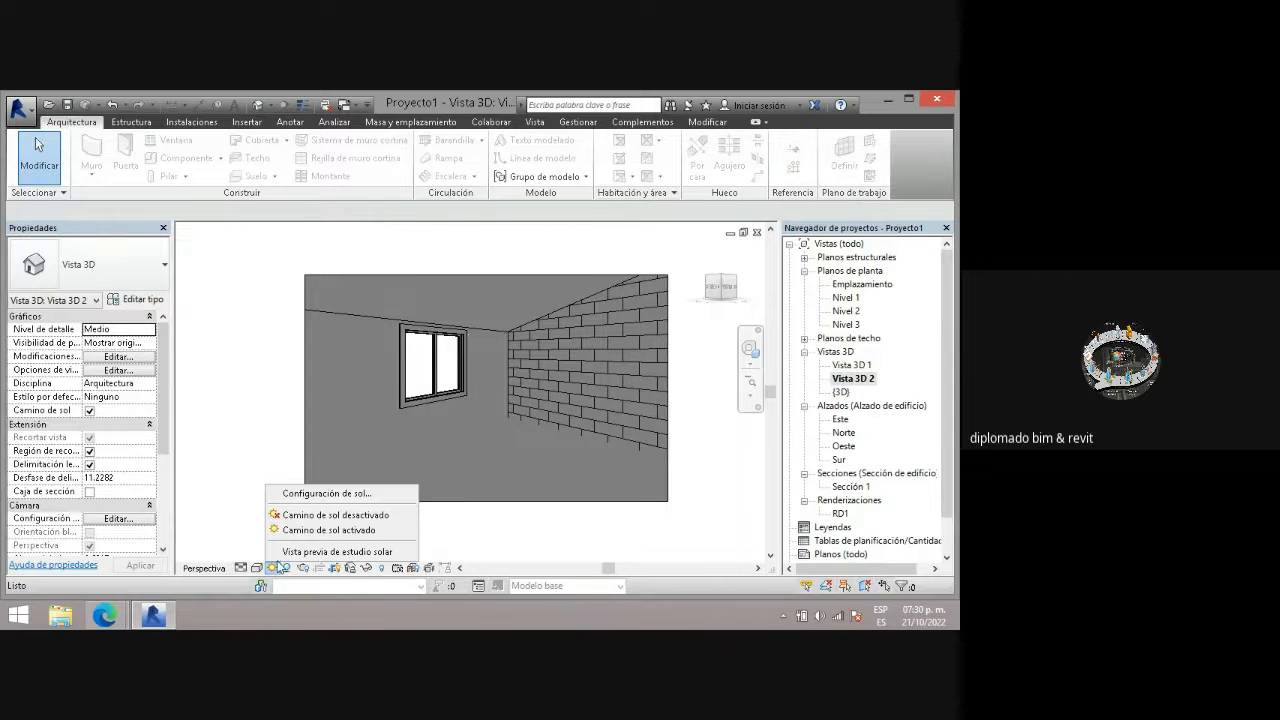
left_click(326, 493)
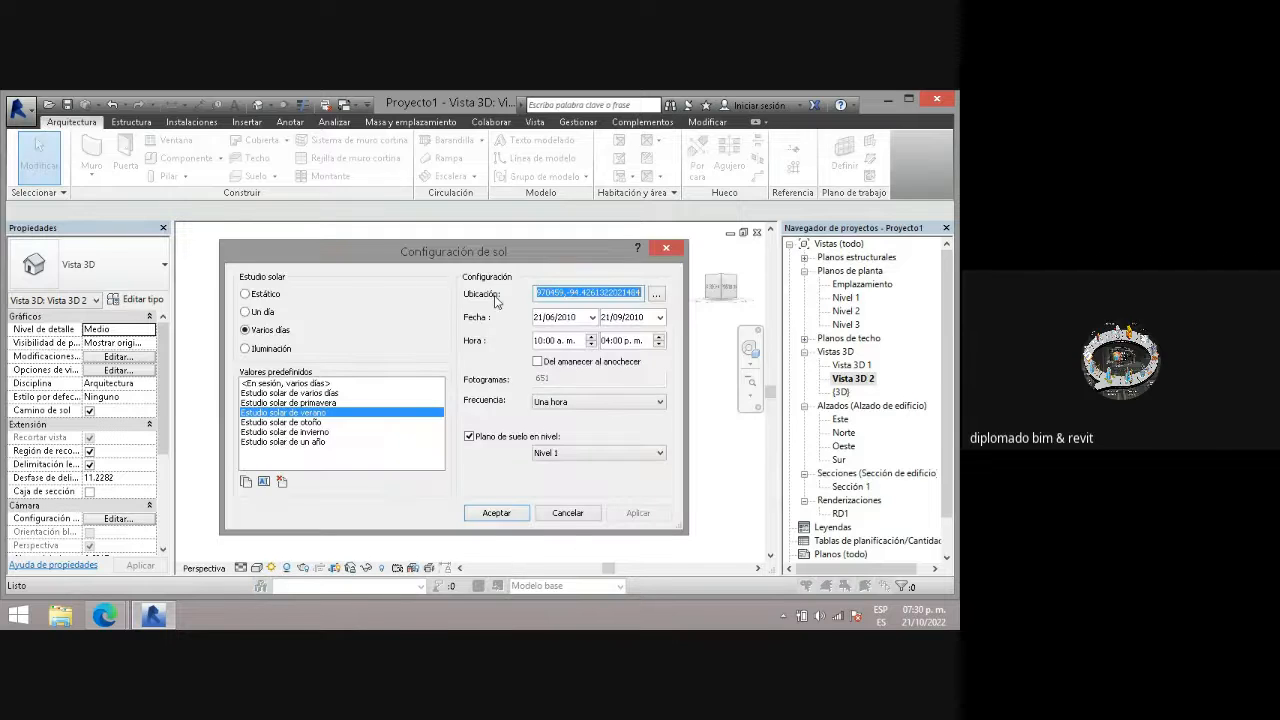
left_click(314, 432)
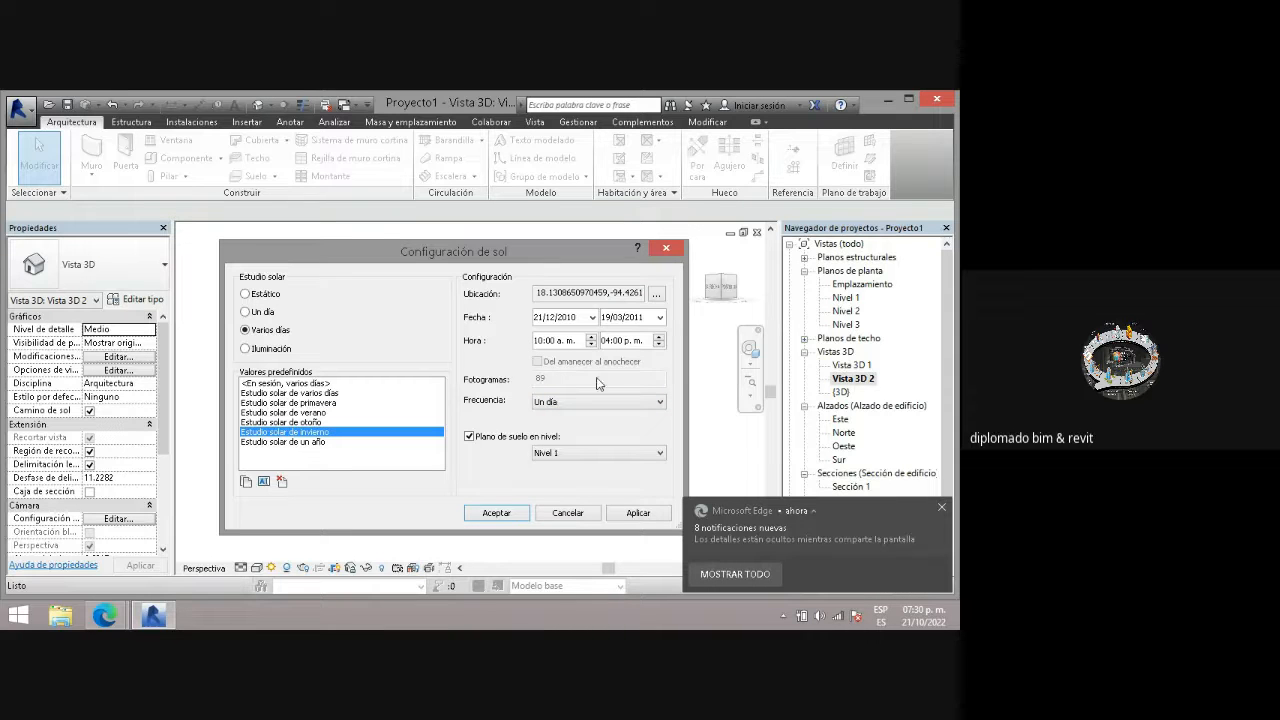
left_click(640, 516)
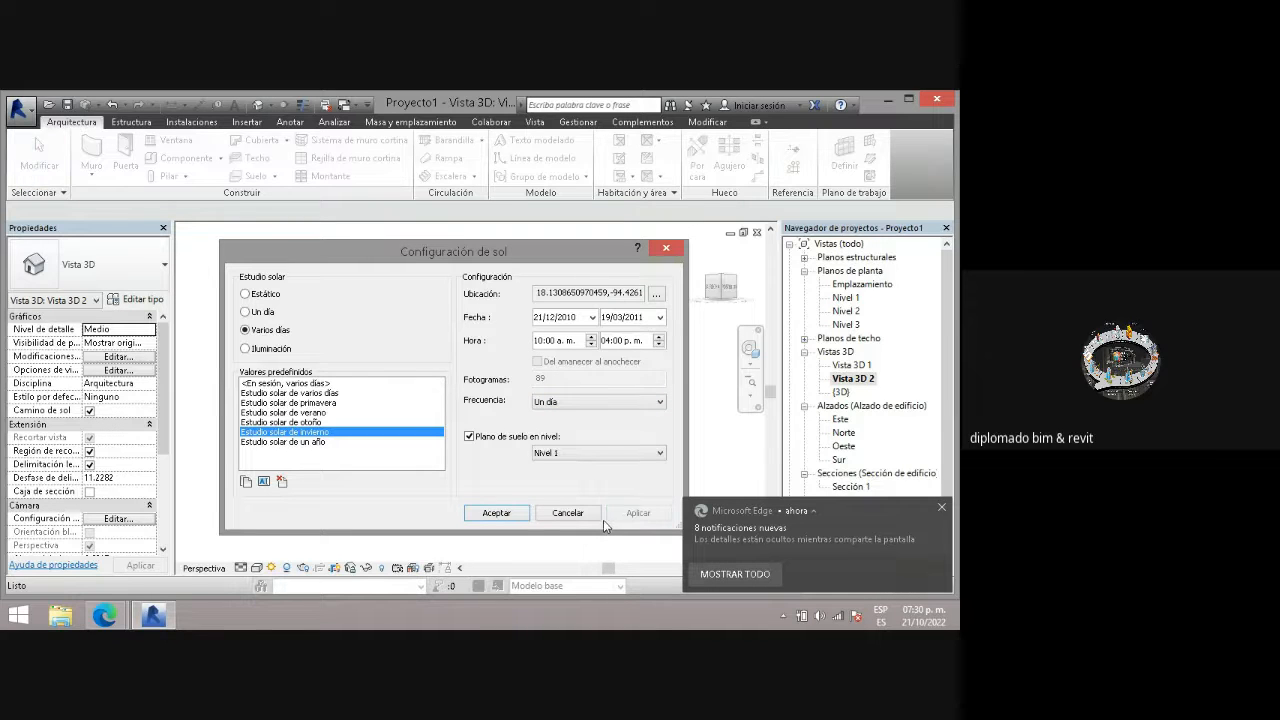
left_click(497, 514)
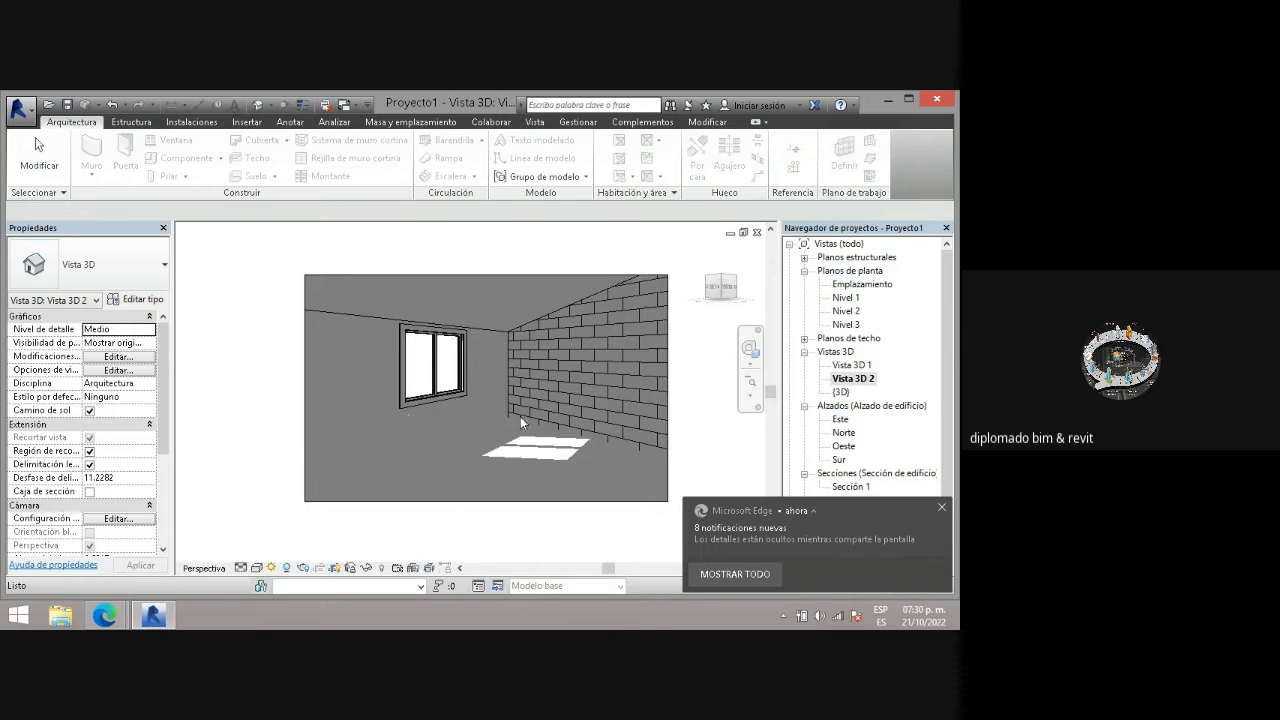
- Preview the winter solar study as an animation in the bedroom view
left_click(276, 568)
left_click(335, 551)
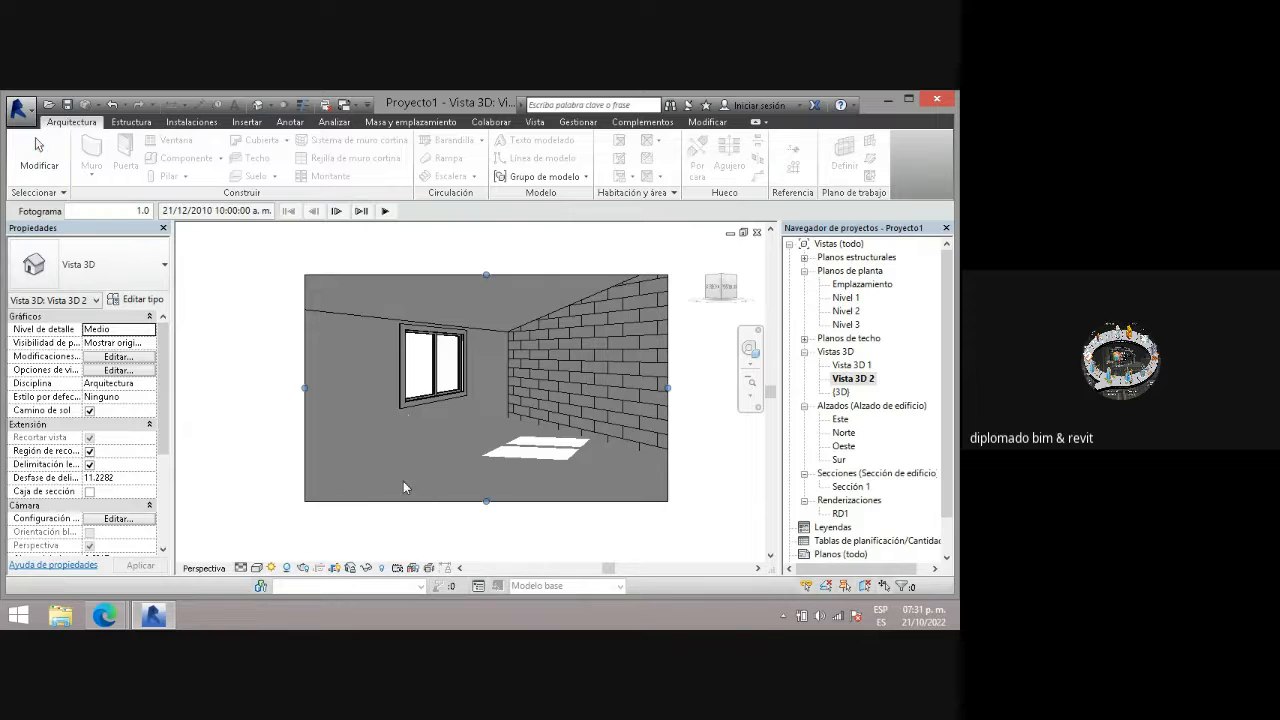
left_click(384, 210)
- Switch the bedroom view's solar study to Un día with a frequency of 45 minutos
left_click(272, 568)
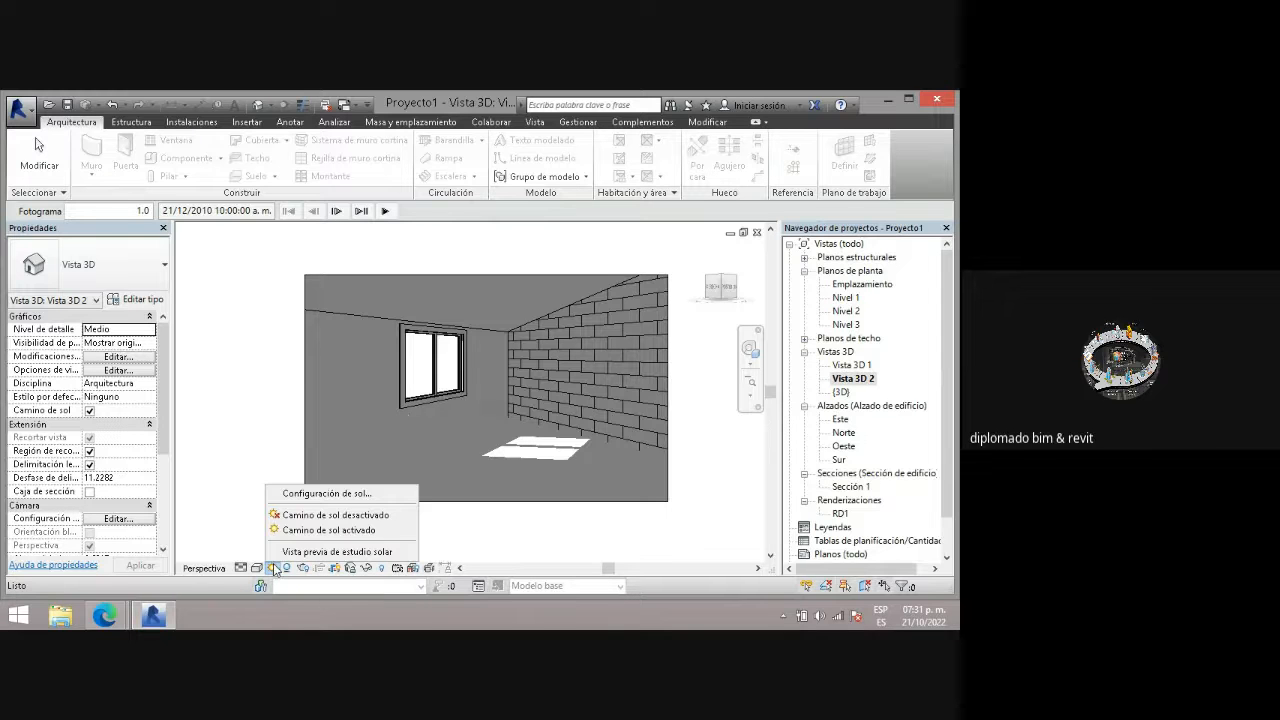
left_click(324, 492)
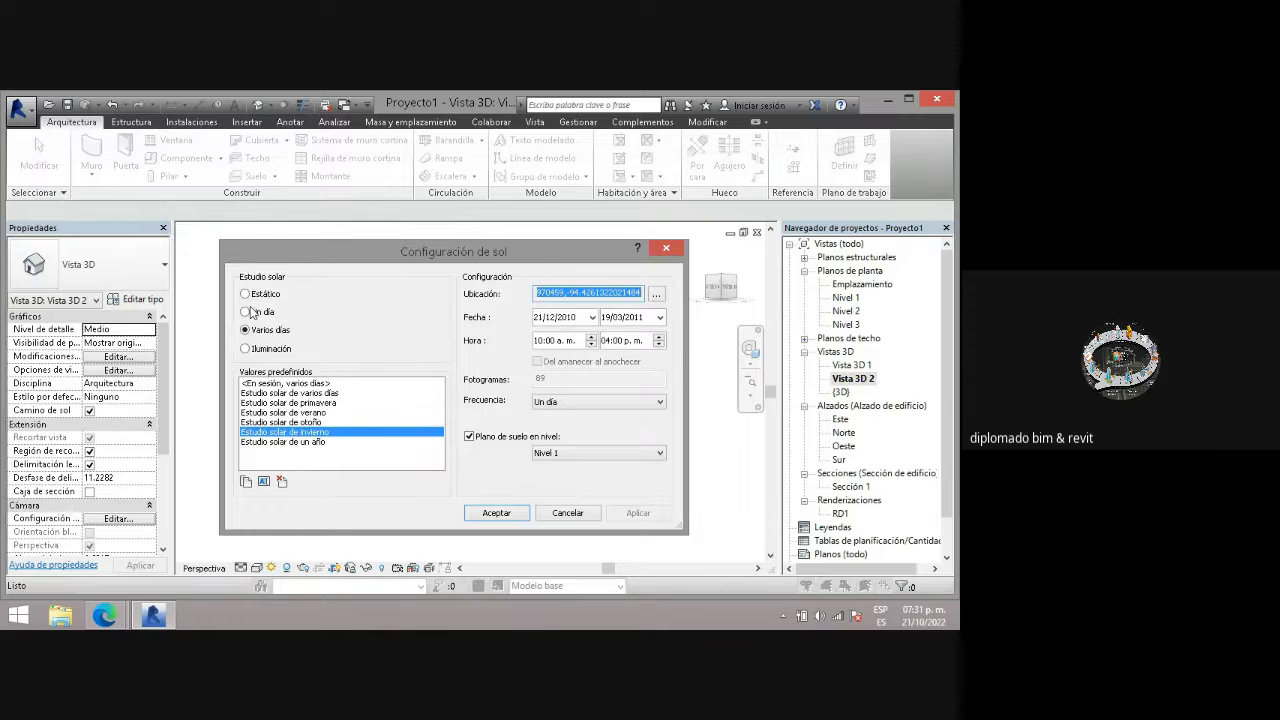
left_click(246, 313)
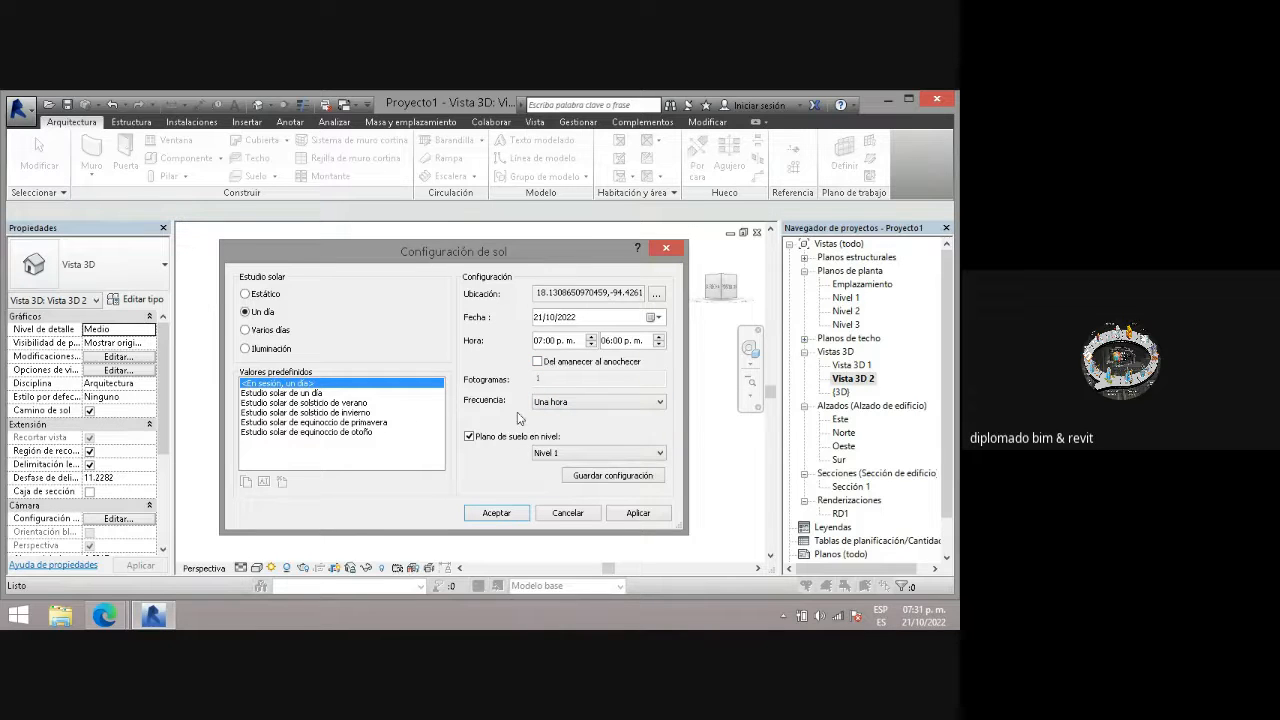
left_click(548, 404)
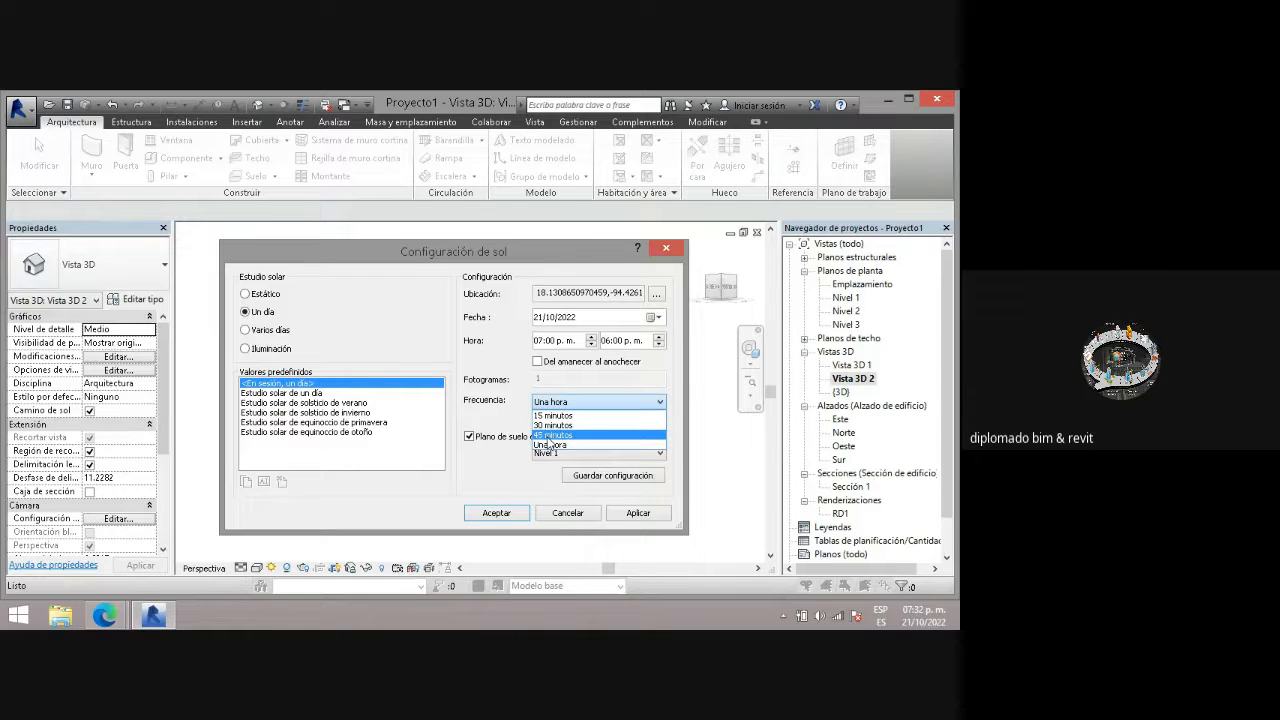
left_click(548, 437)
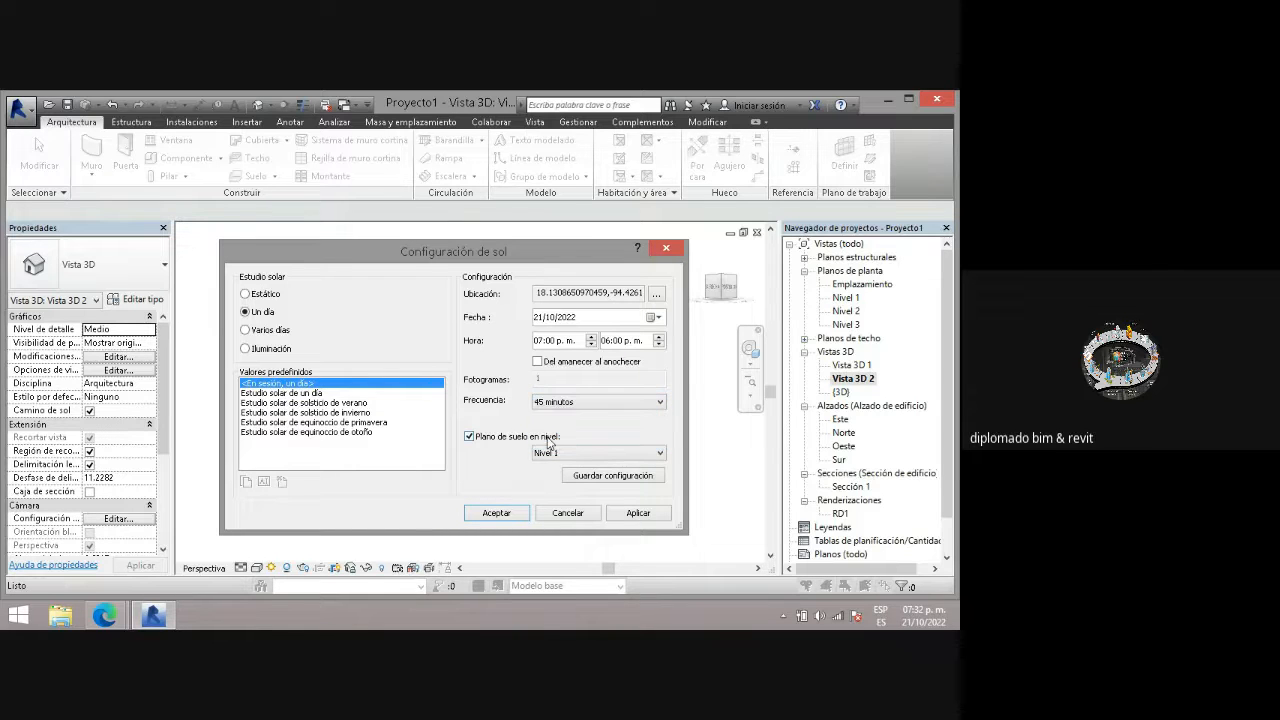
- Select the one-day preset Estudio solar de equinoccio de otoño, set its date to 12/05/2010 and accept the sun settings
left_click(327, 403)
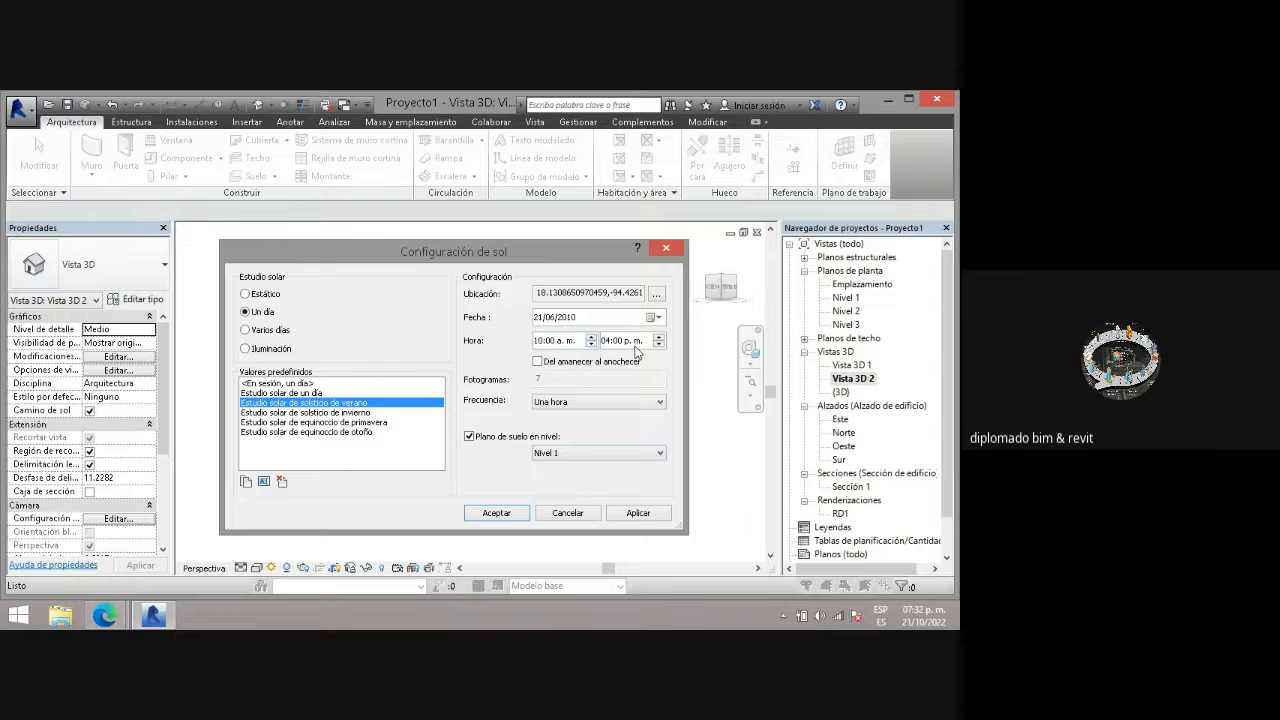
left_click(358, 433)
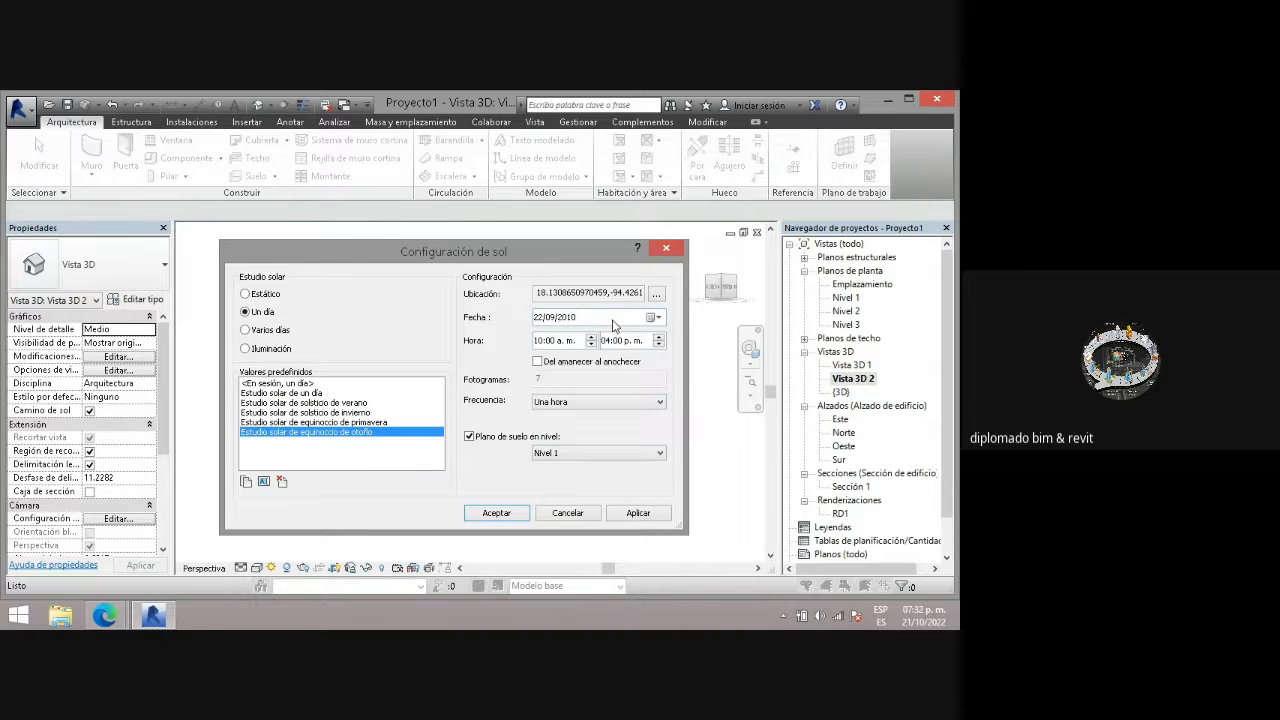
left_click(651, 318)
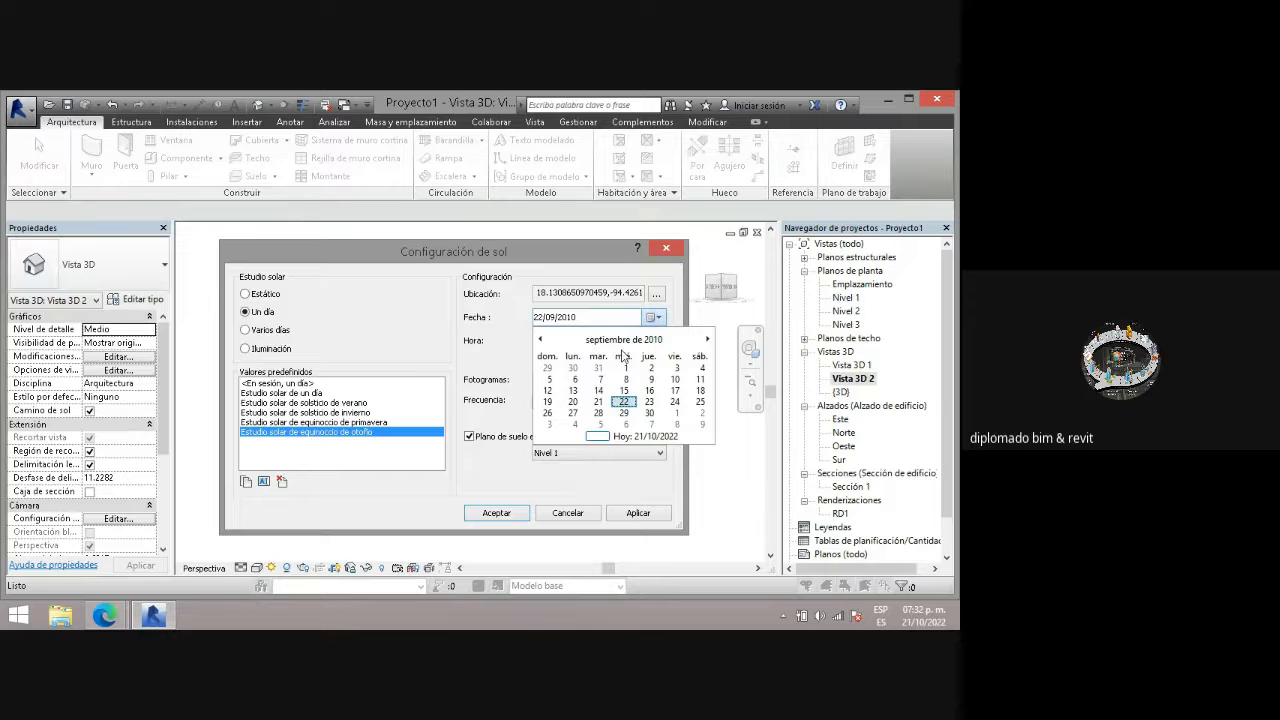
left_click(540, 340)
left_click(540, 340)
left_click(540, 340)
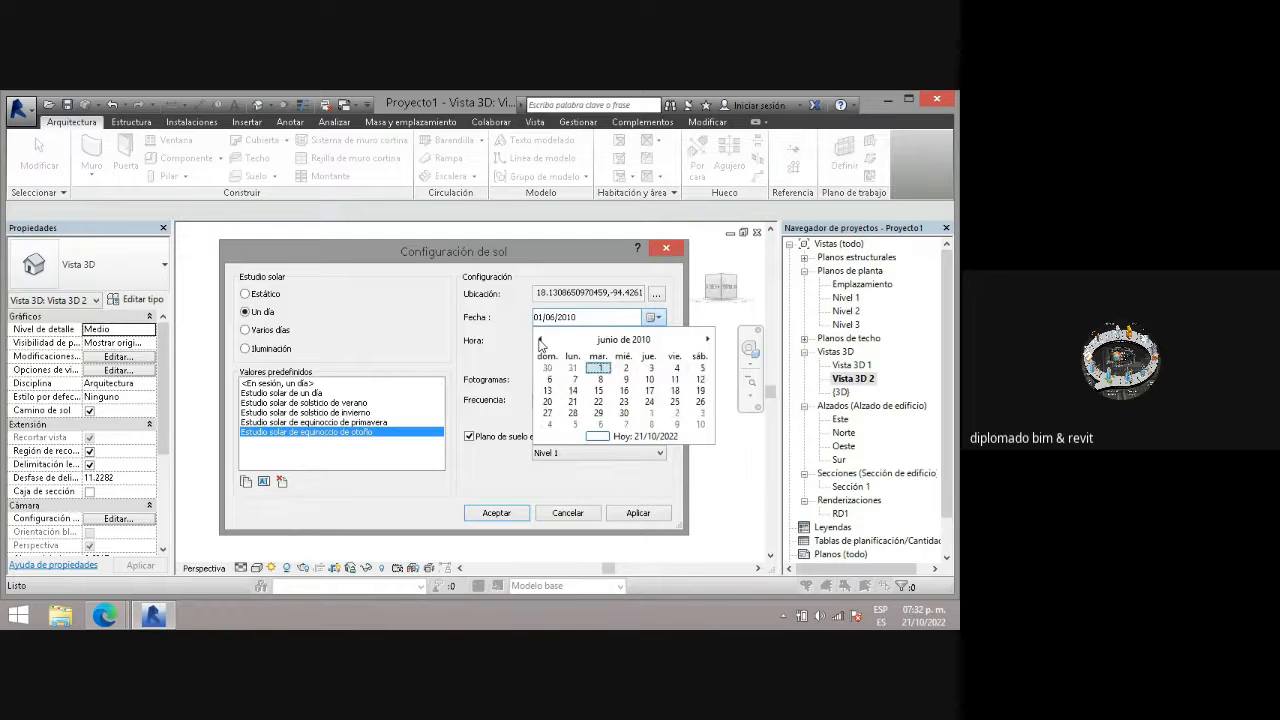
left_click(540, 340)
left_click(540, 340)
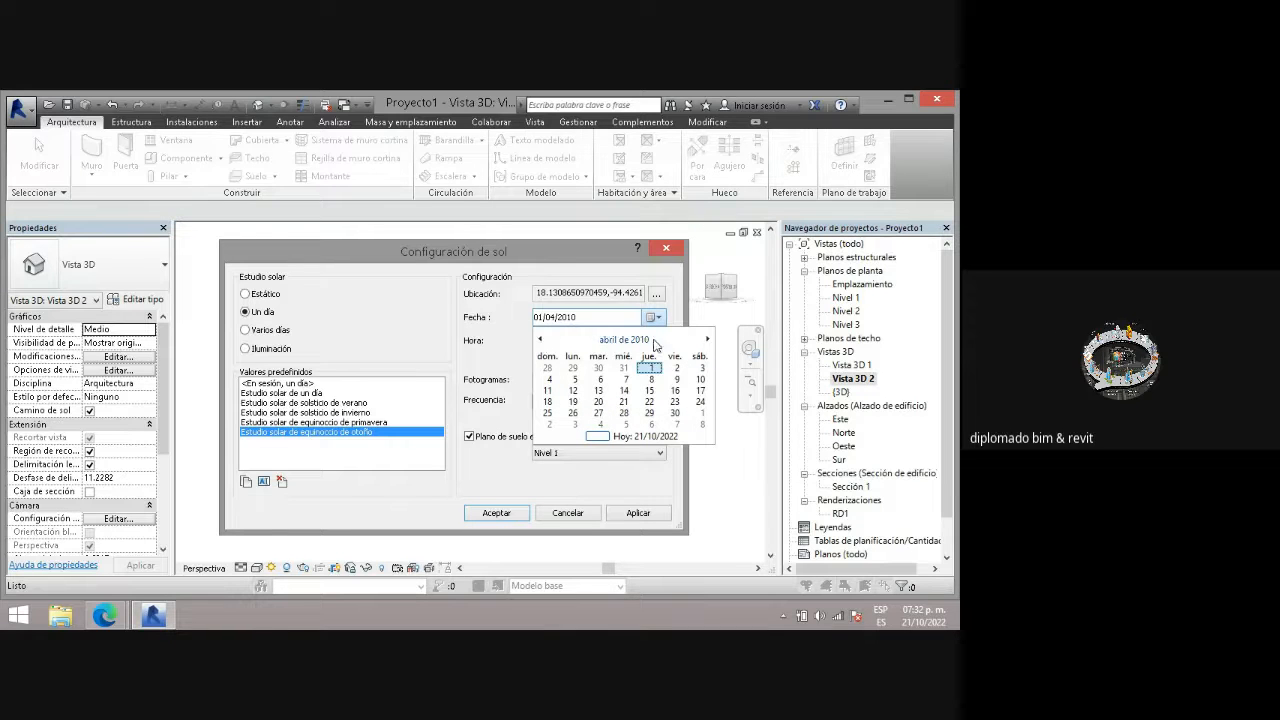
left_click(701, 341)
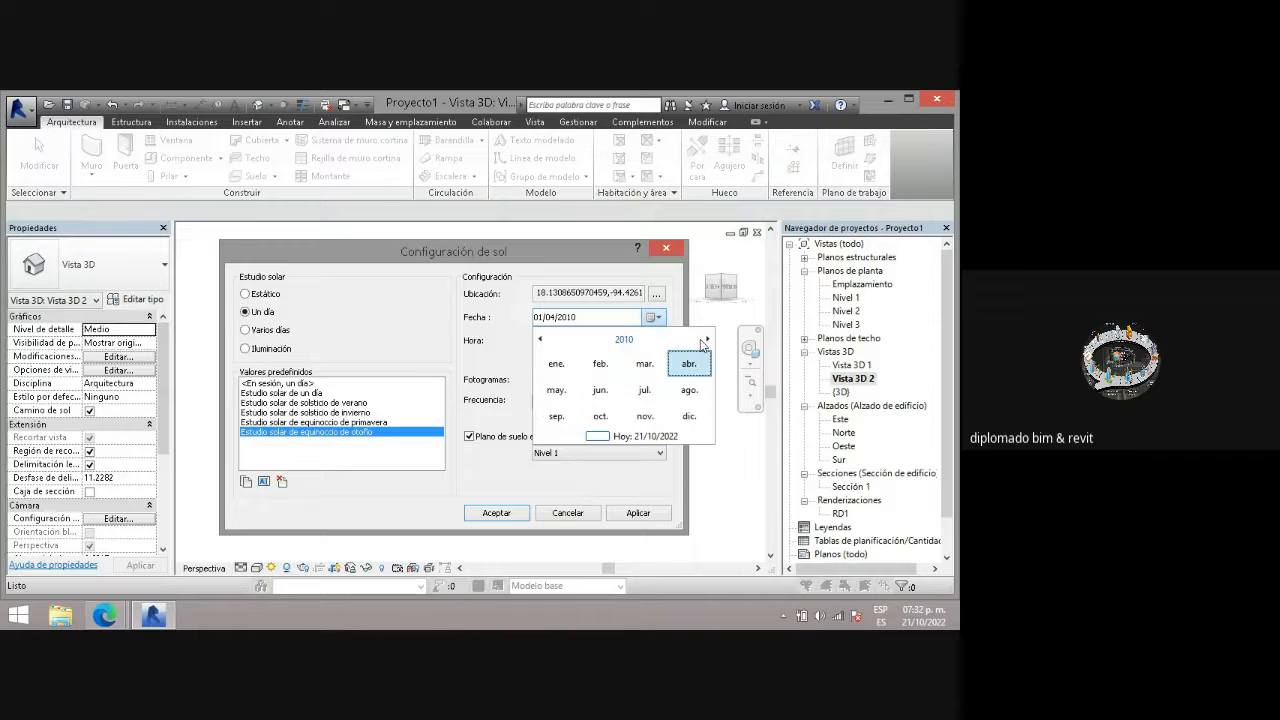
left_click(557, 391)
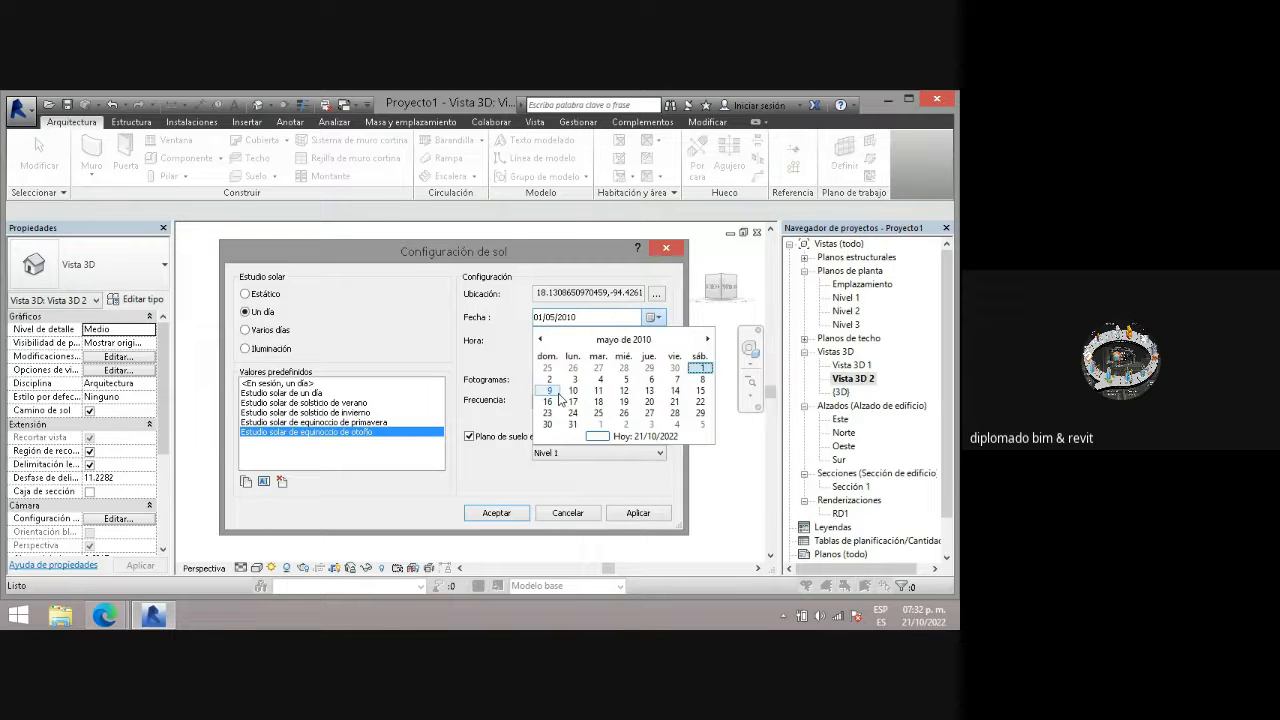
left_click(620, 391)
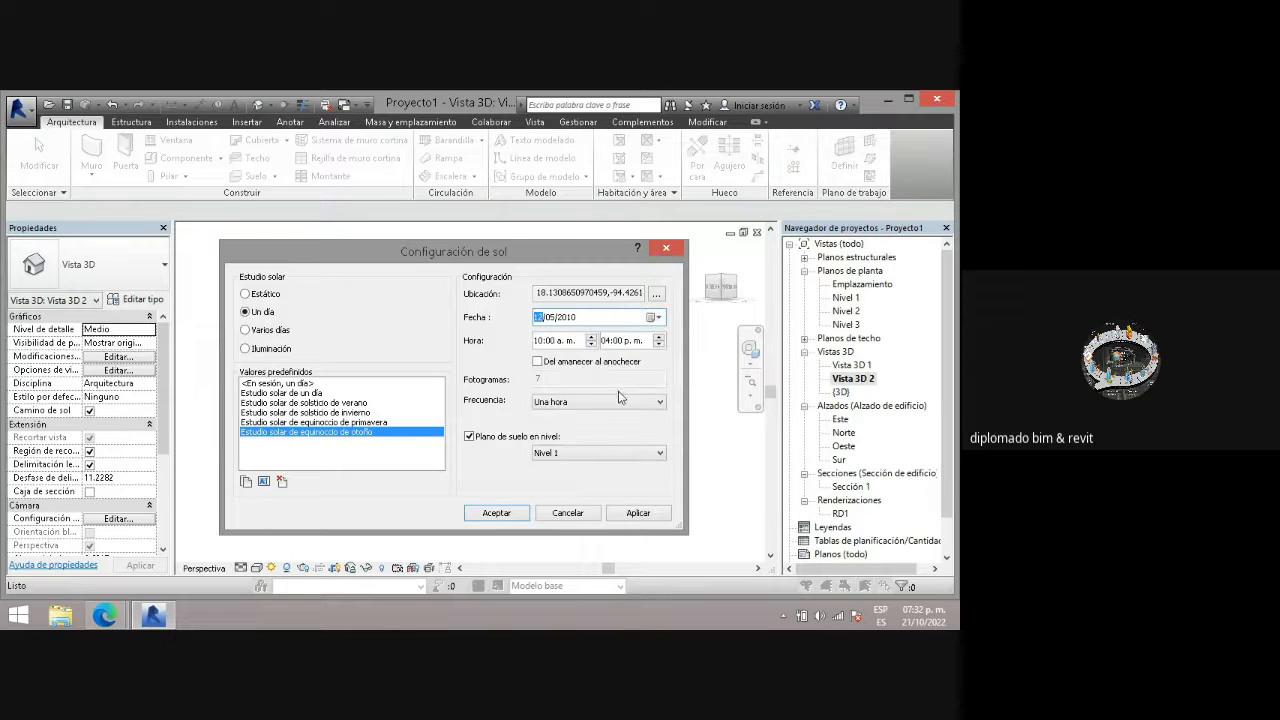
left_click(636, 513)
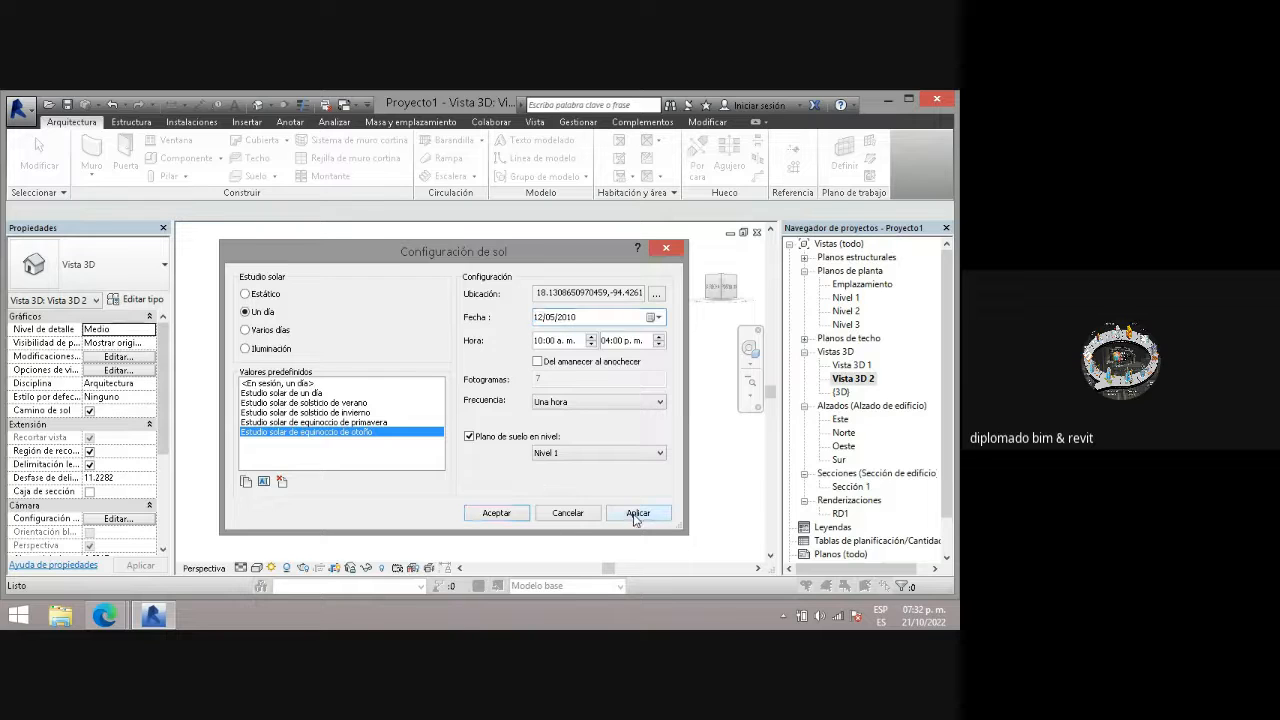
left_click(497, 513)
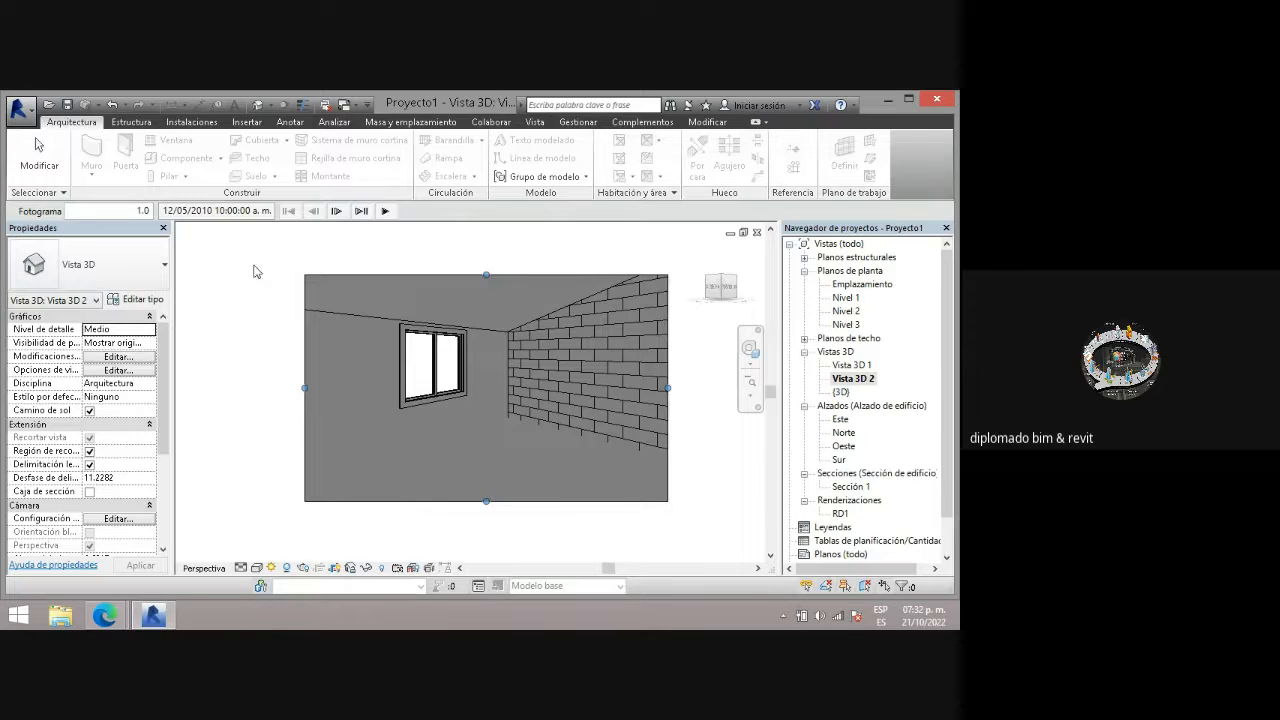
- Play the one-day autumn equinox study, and apply the one-day preset Estudio solar de solsticio de invierno to the bedroom view
left_click(384, 210)
left_click(269, 569)
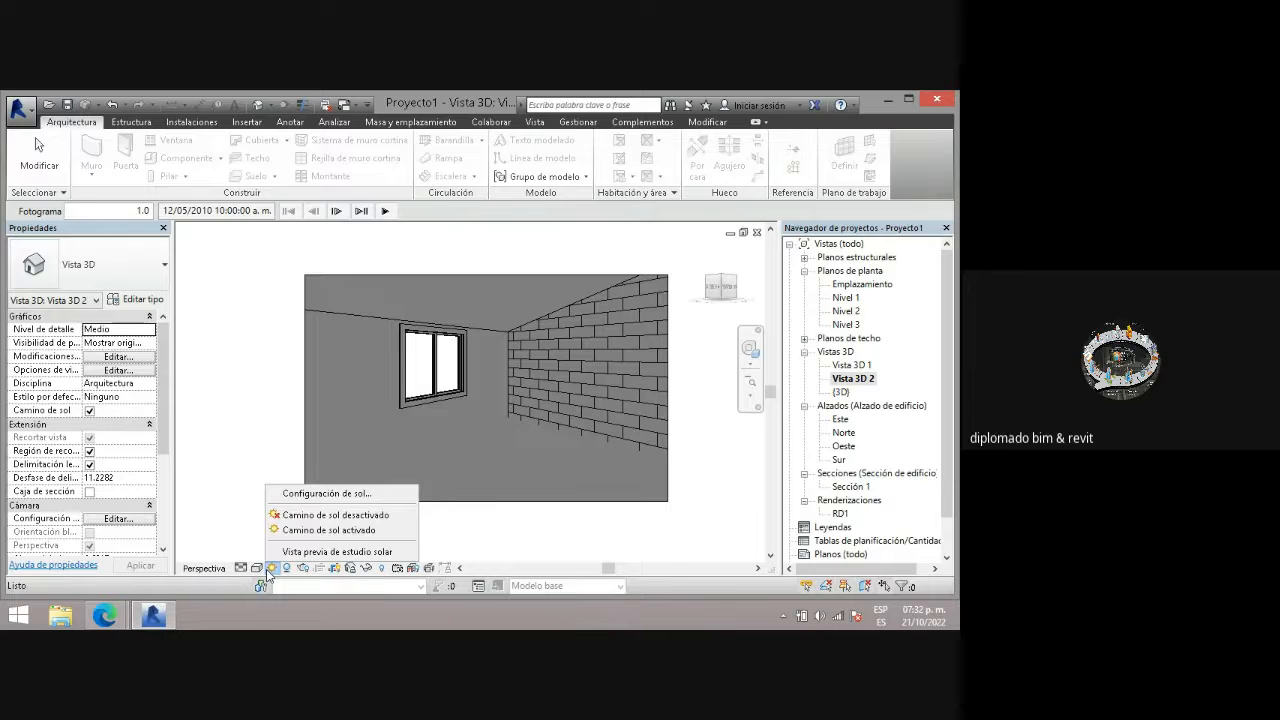
left_click(312, 494)
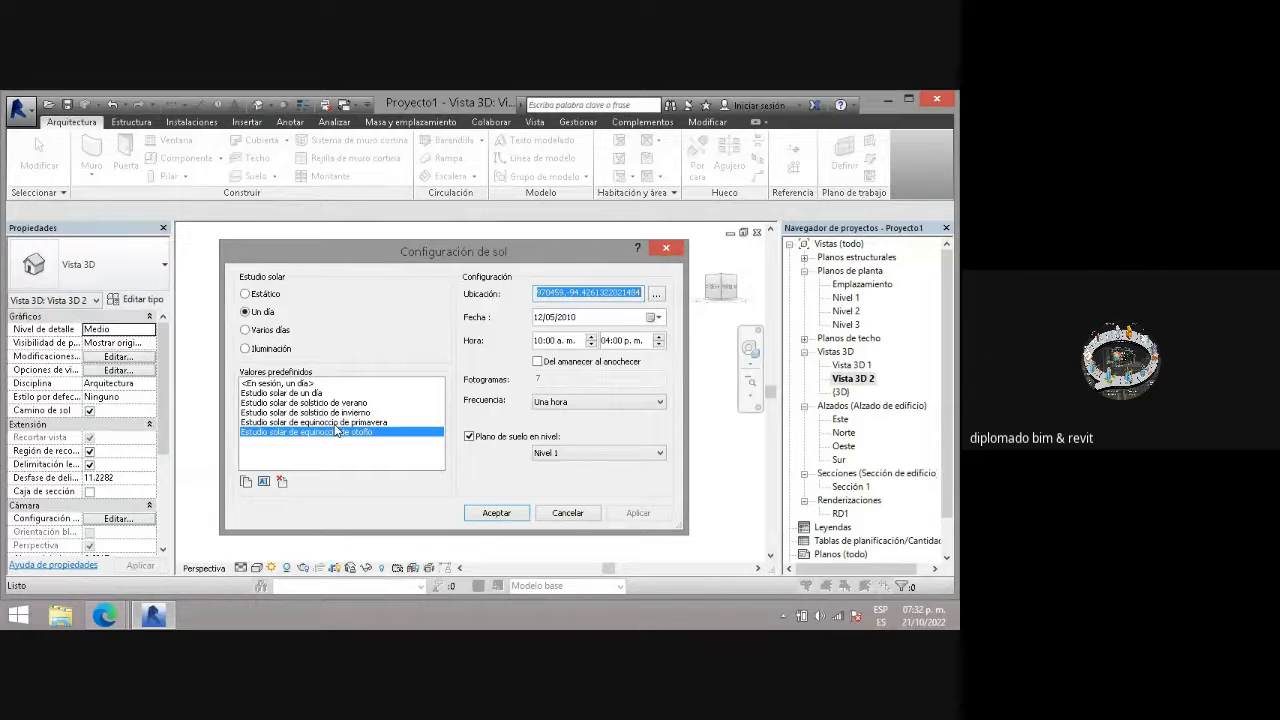
left_click(328, 413)
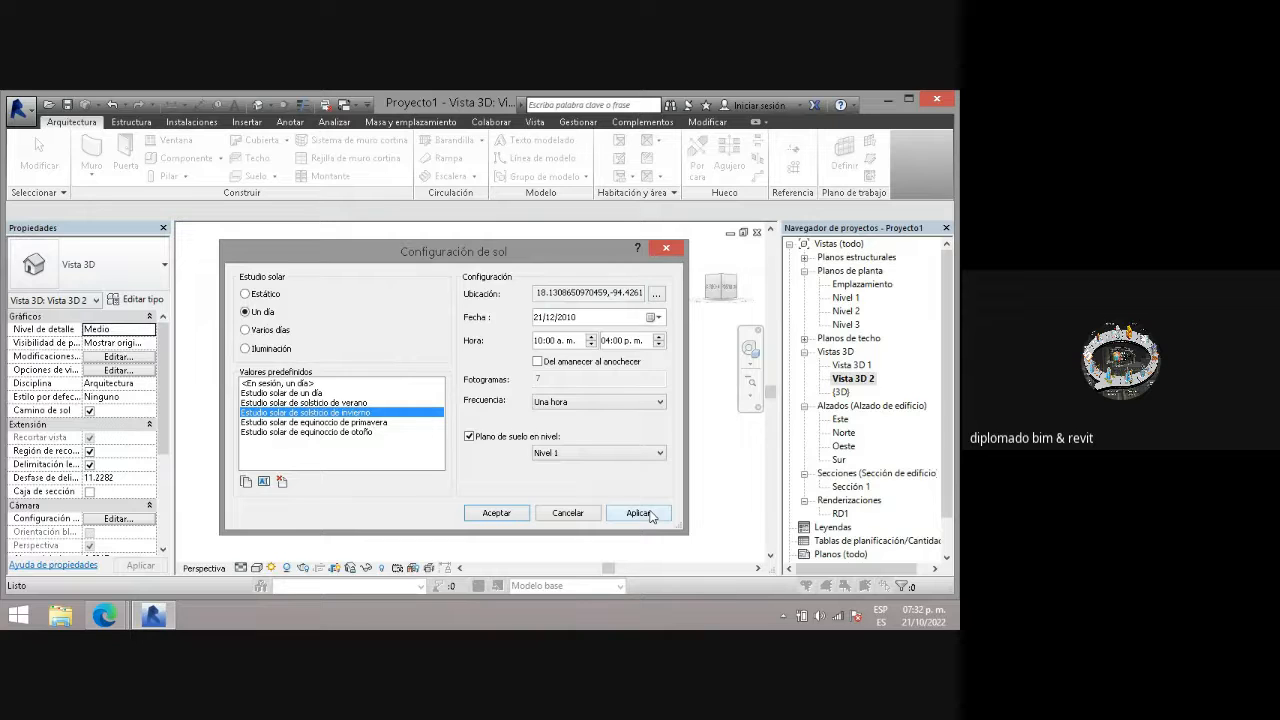
left_click(640, 513)
left_click(497, 513)
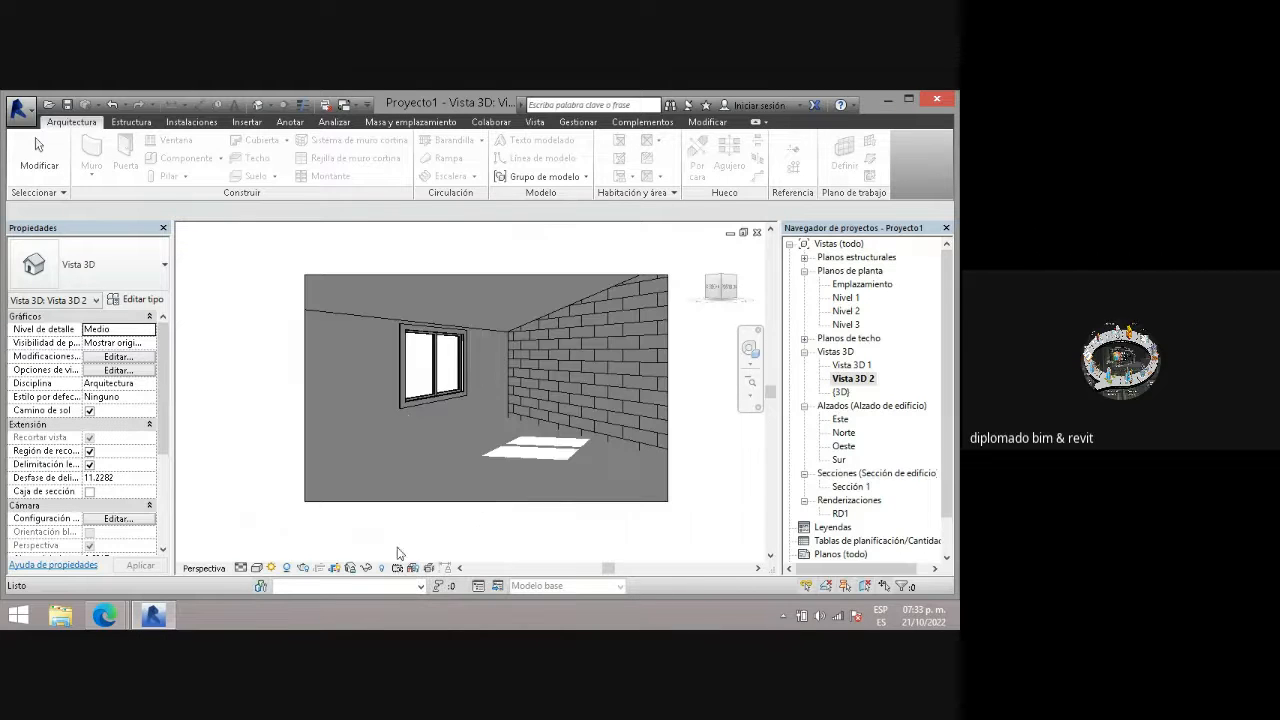
- Preview the one-day winter solstice solar study as an animation in the bedroom view
left_click(271, 568)
left_click(277, 433)
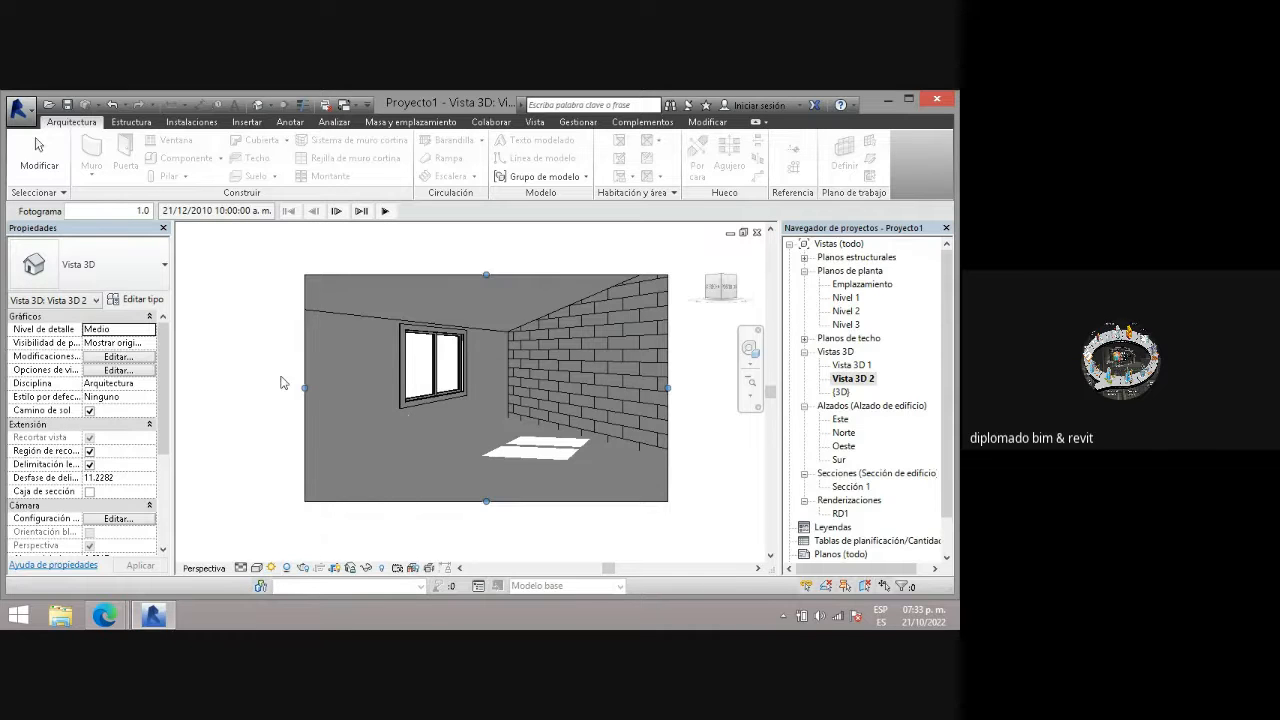
left_click(384, 212)
left_click(386, 210)
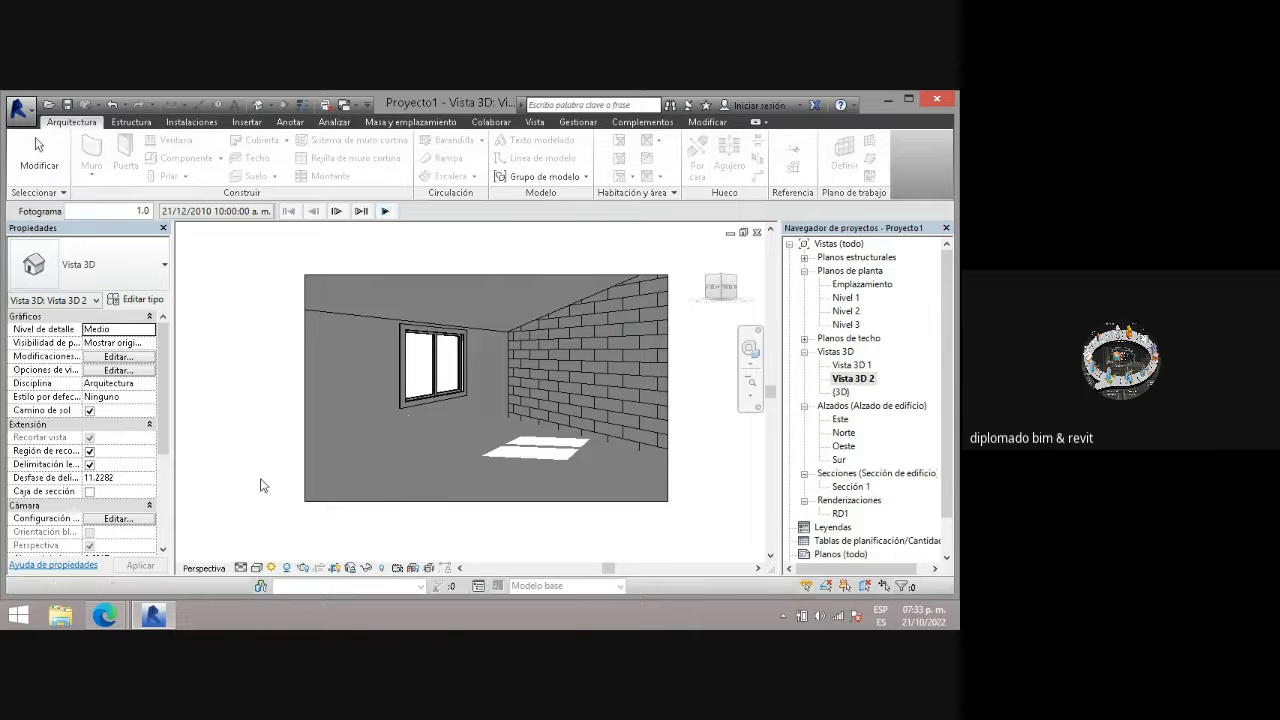
- Switch the bedroom view's solar study to Estático, apply the preset Solsticio de verano and close the sun settings
left_click(271, 567)
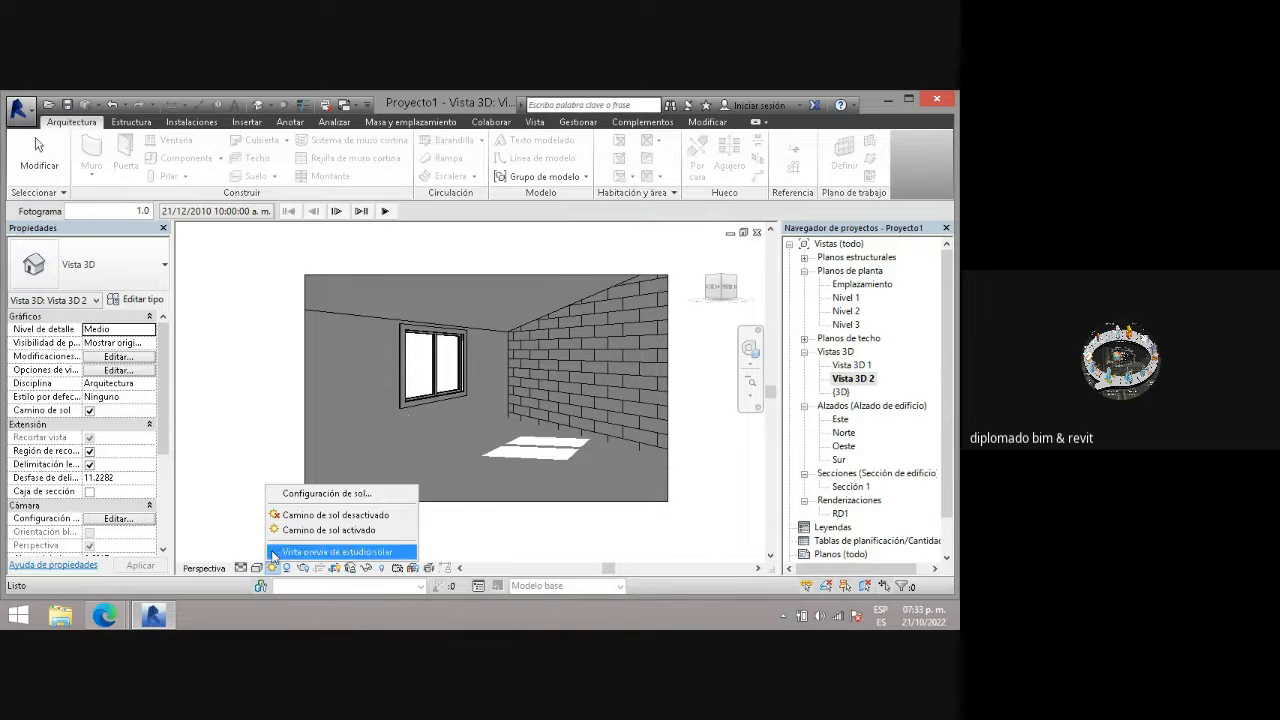
left_click(300, 493)
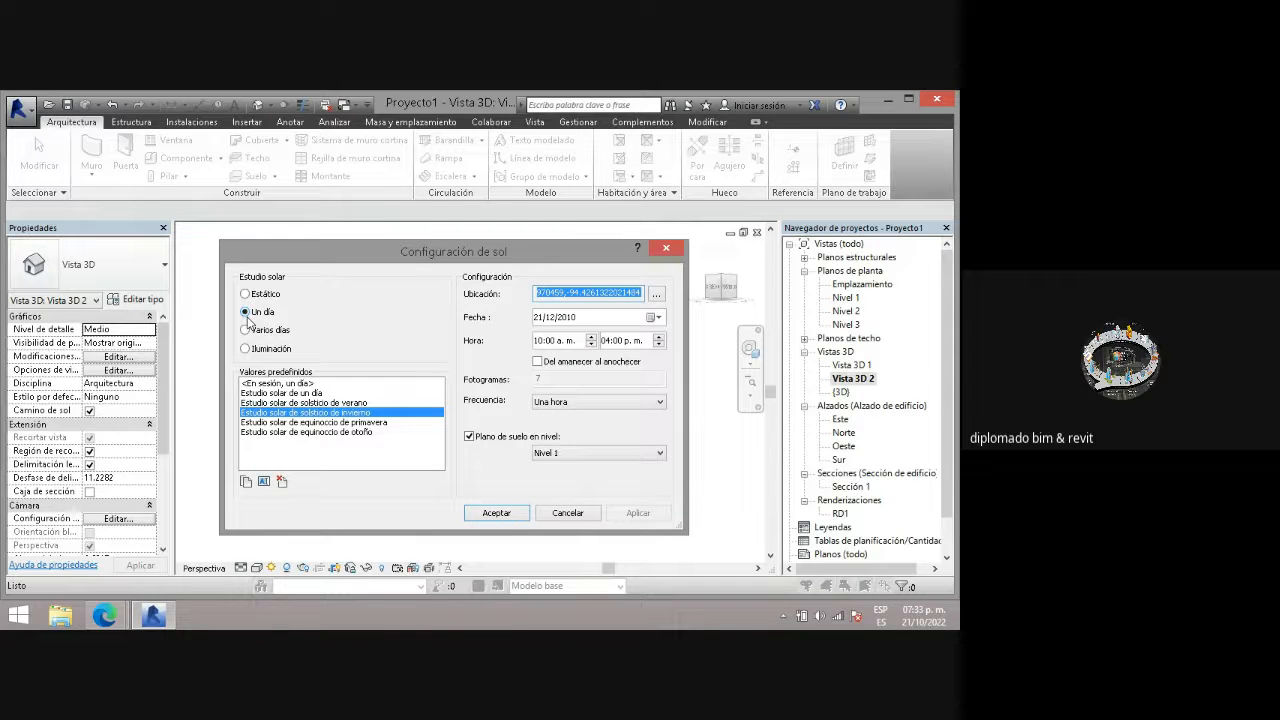
left_click(245, 294)
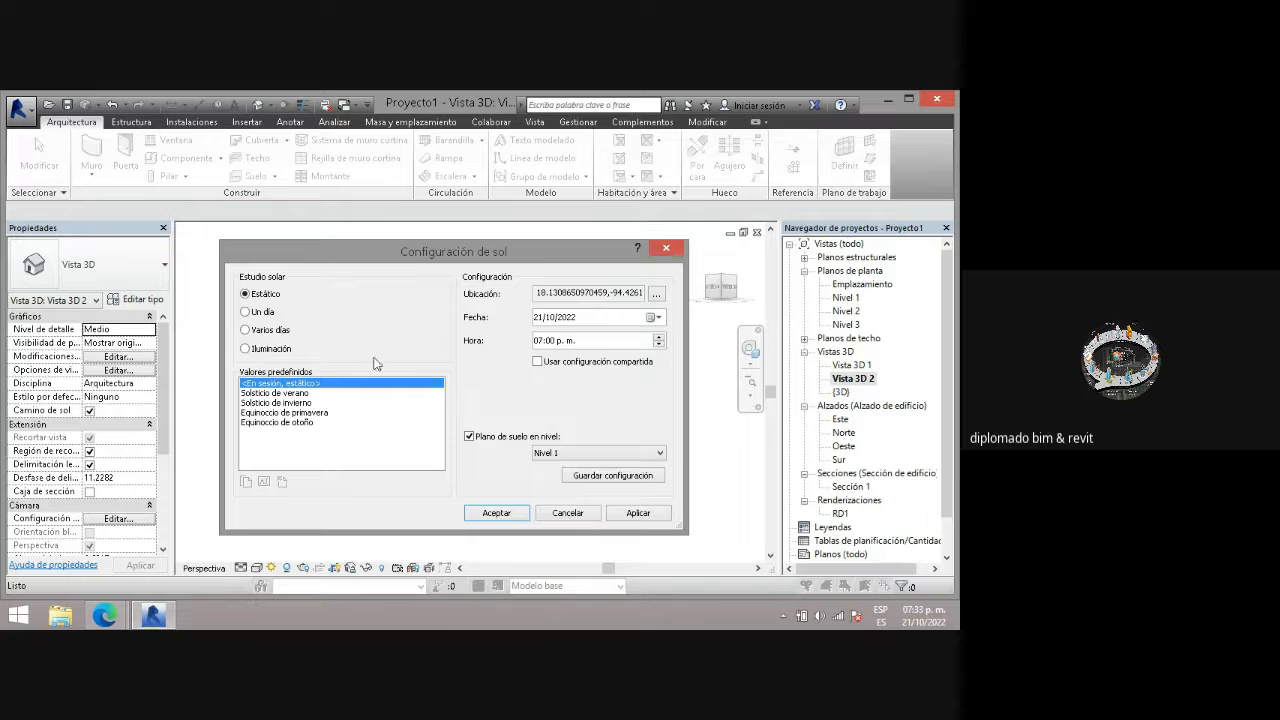
left_click(295, 394)
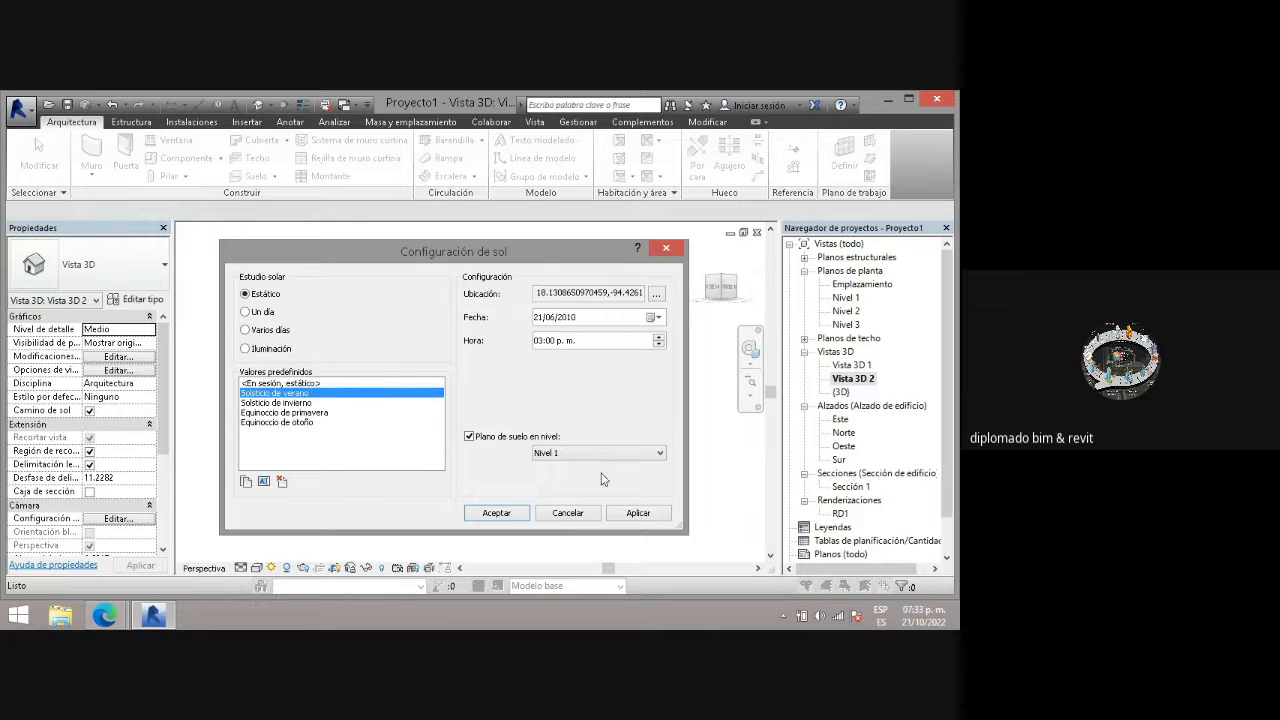
left_click(652, 513)
left_click_drag(440, 255, 210, 132)
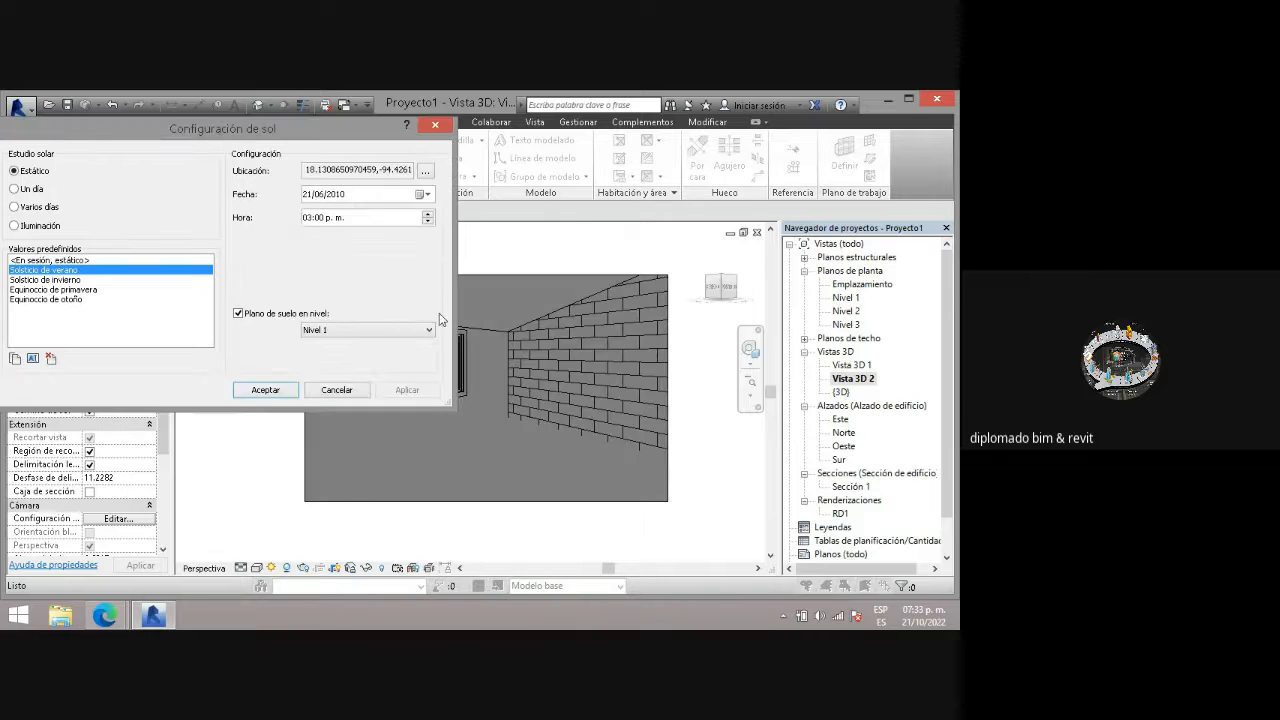
left_click_drag(362, 126, 622, 429)
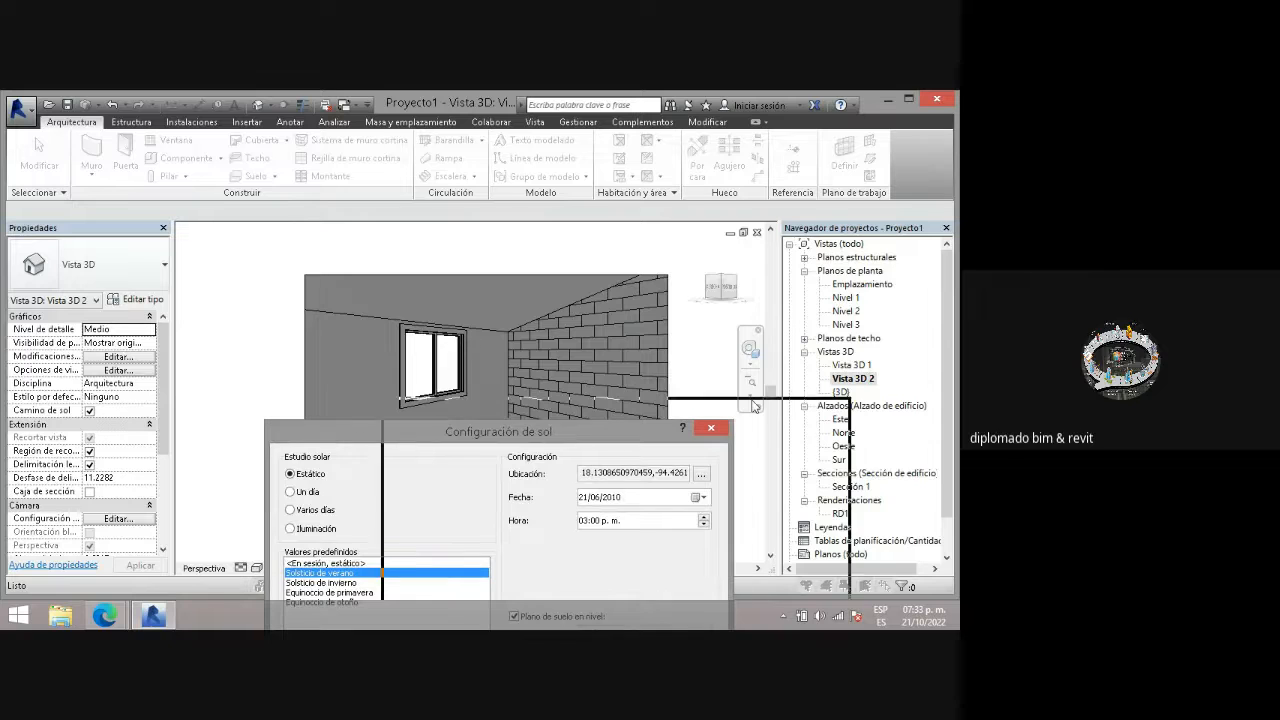
left_click_drag(858, 290, 875, 268)
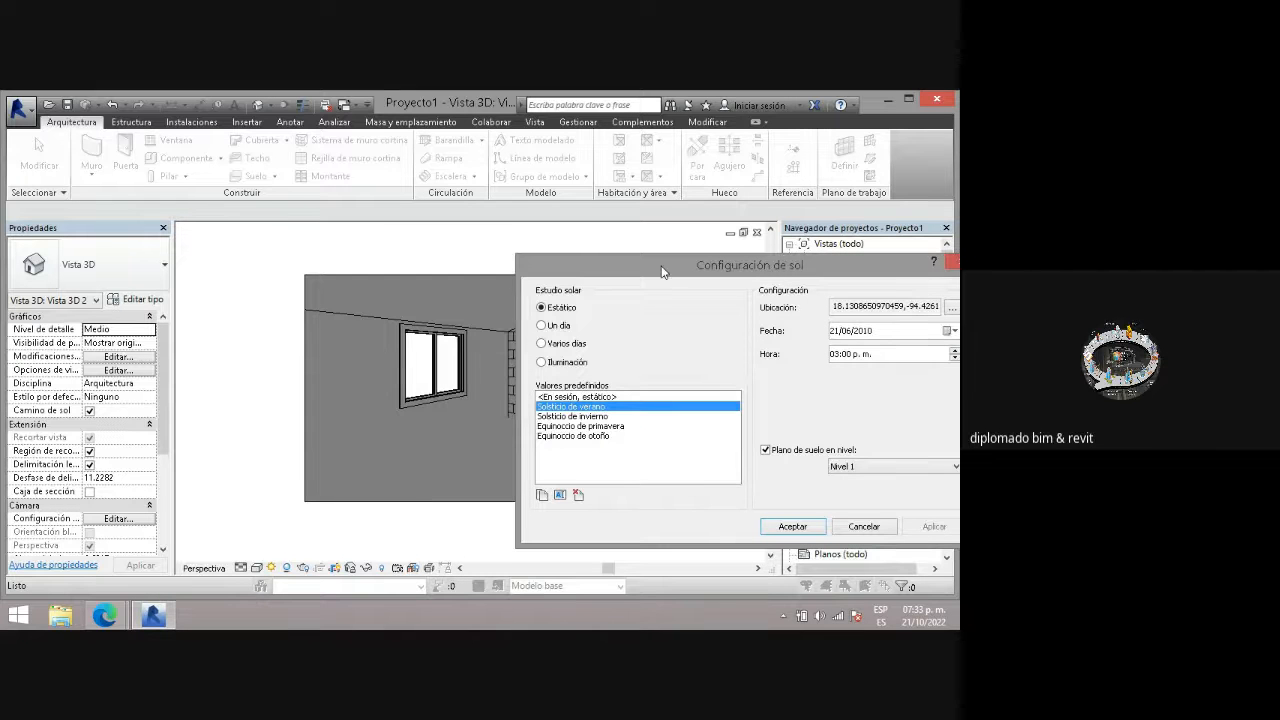
left_click_drag(655, 266, 148, 114)
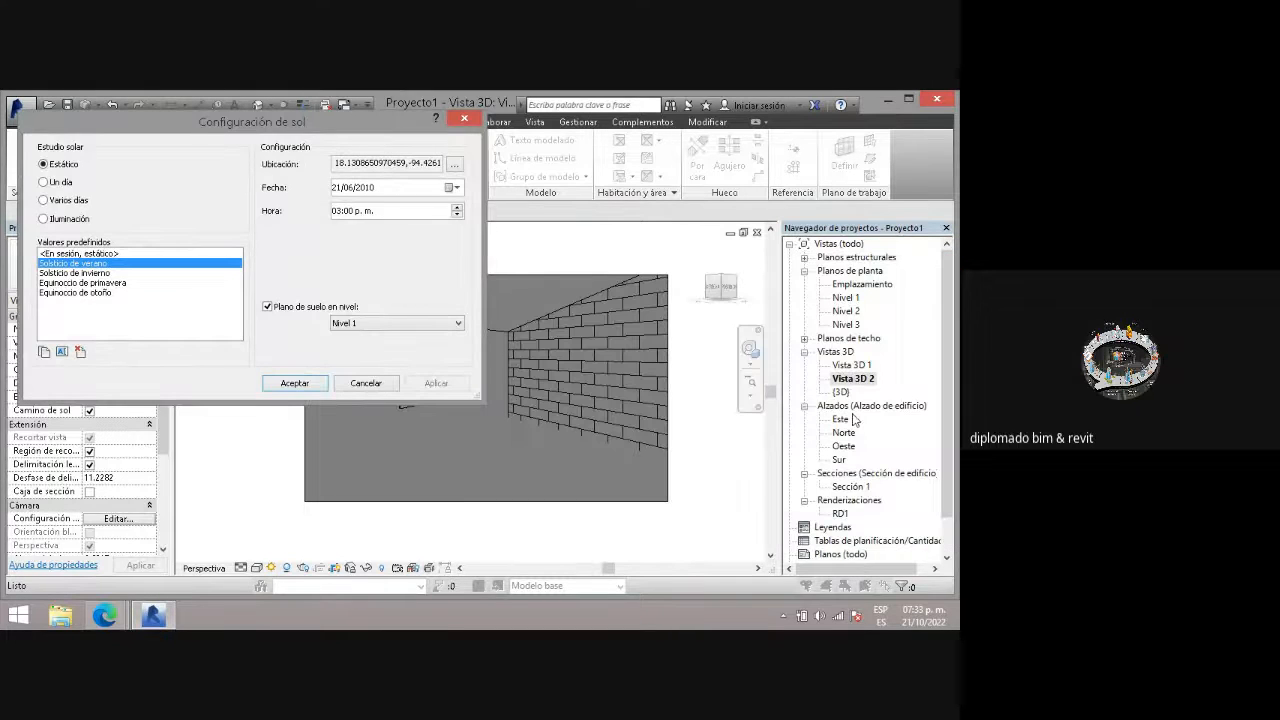
left_click(848, 367)
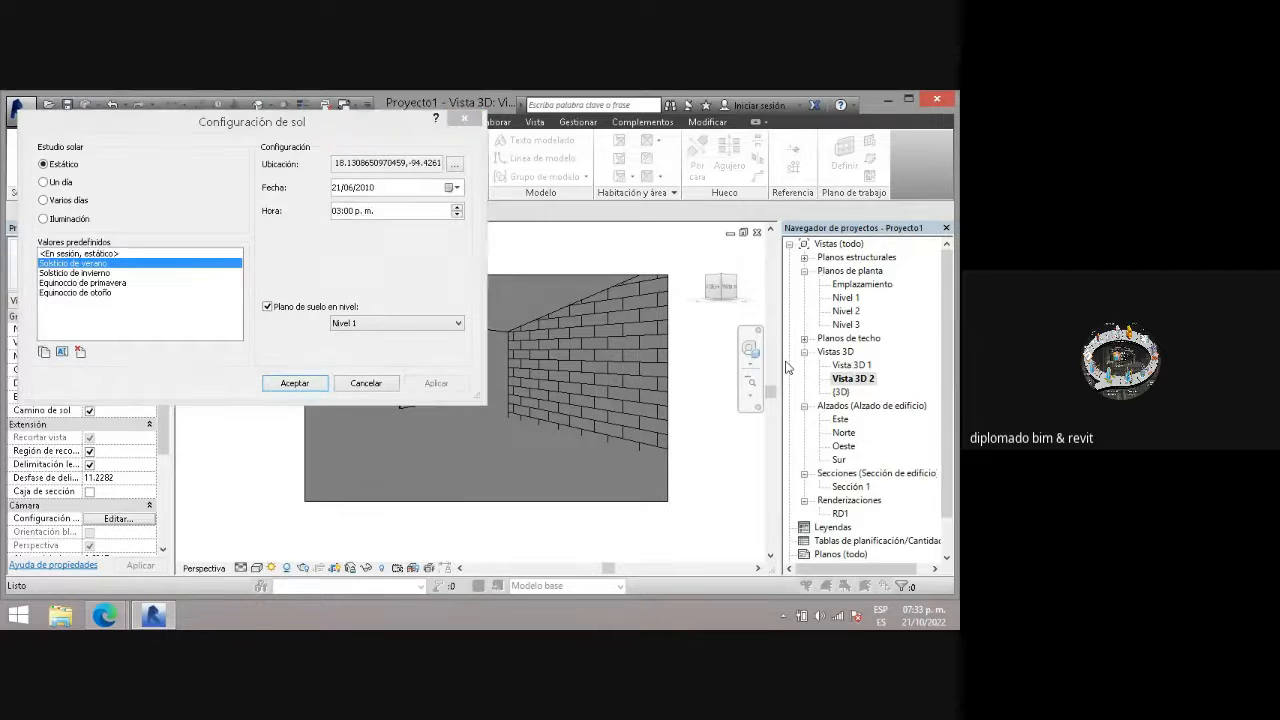
key("Escape")
- Open the exterior camera view Vista 3D 1 and apply the static sun preset Solsticio de invierno
double_click(858, 365)
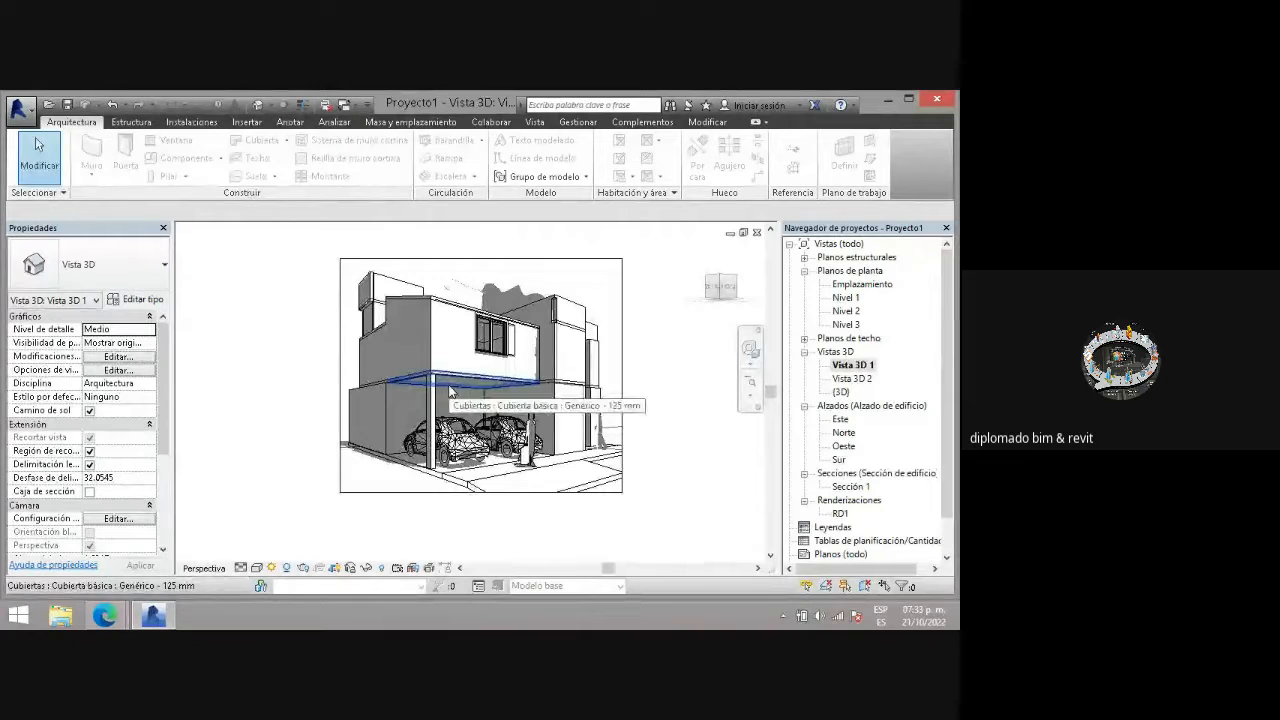
left_click(271, 568)
left_click(310, 516)
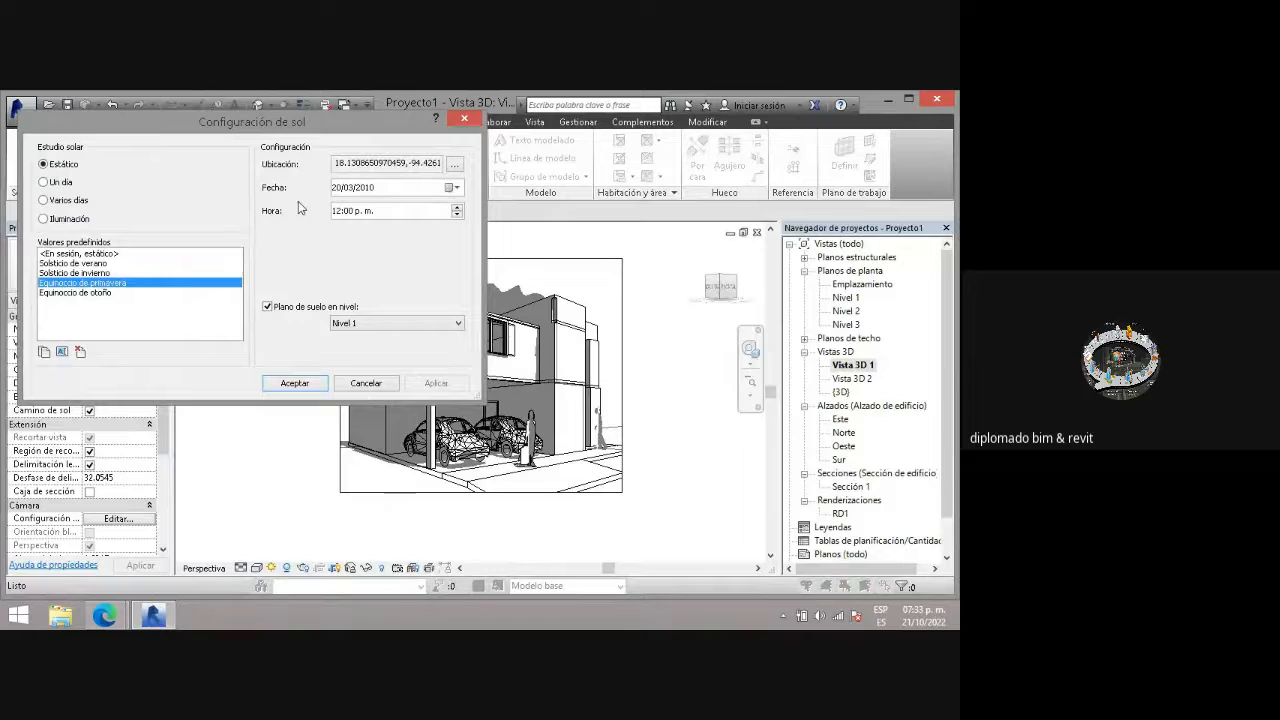
left_click(96, 273)
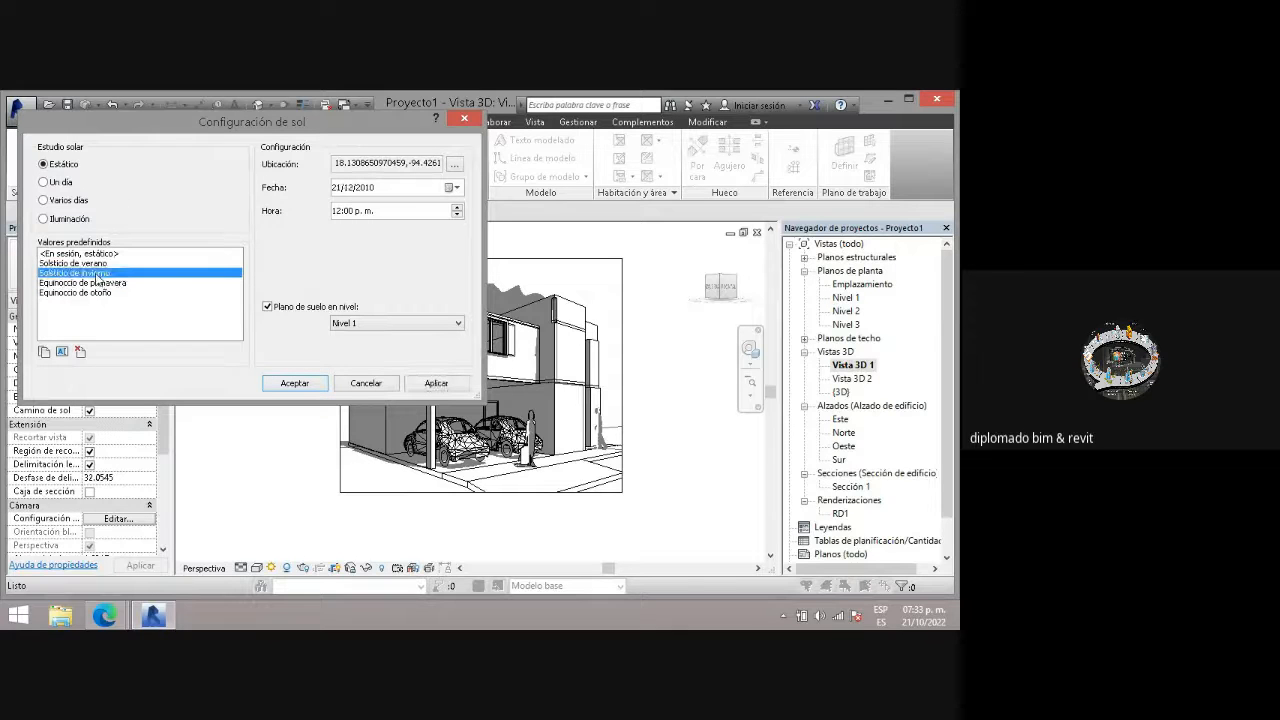
left_click(448, 389)
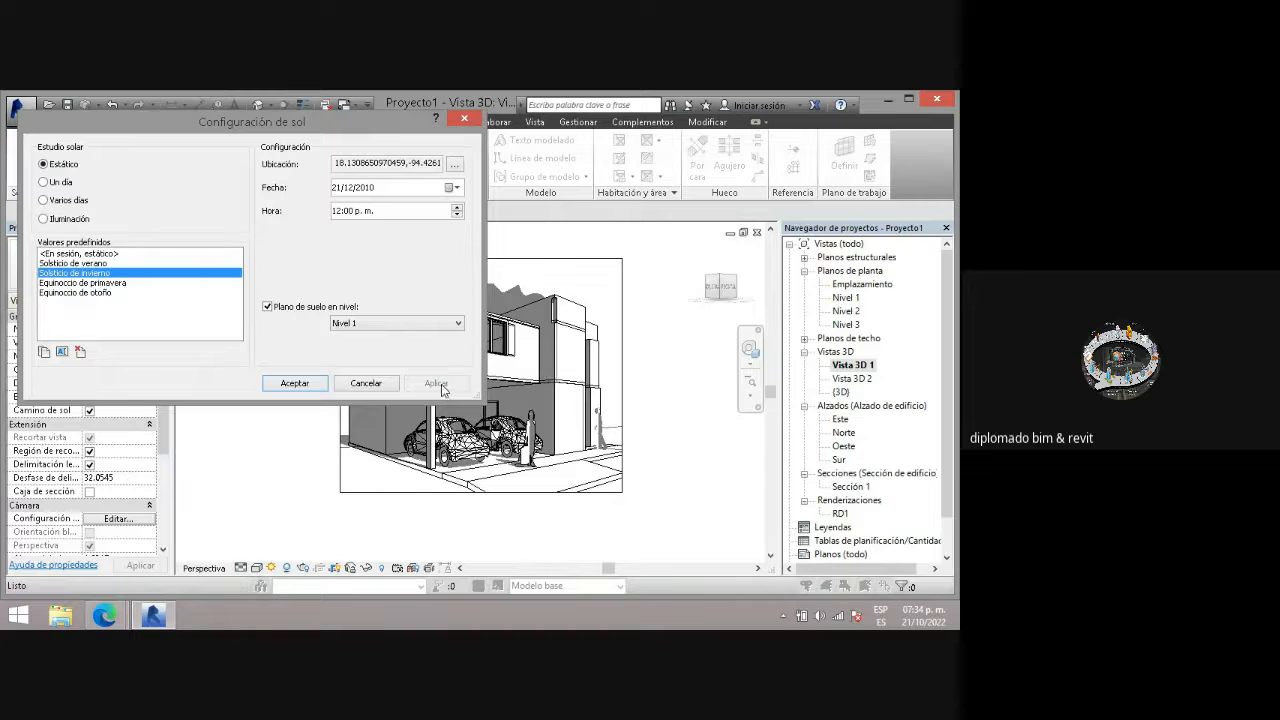
- Apply the static presets Equinoccio de primavera and Equinoccio de otoño in turn to compare the exterior shadows
left_click(93, 283)
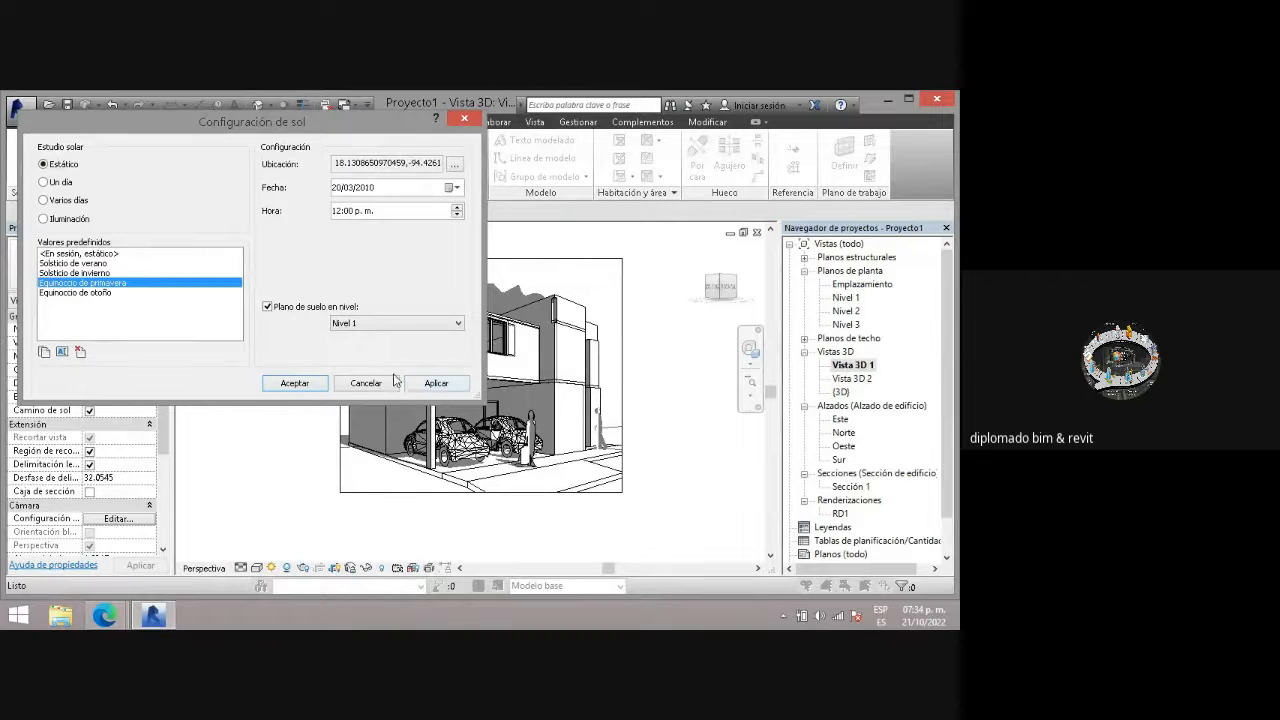
left_click(435, 383)
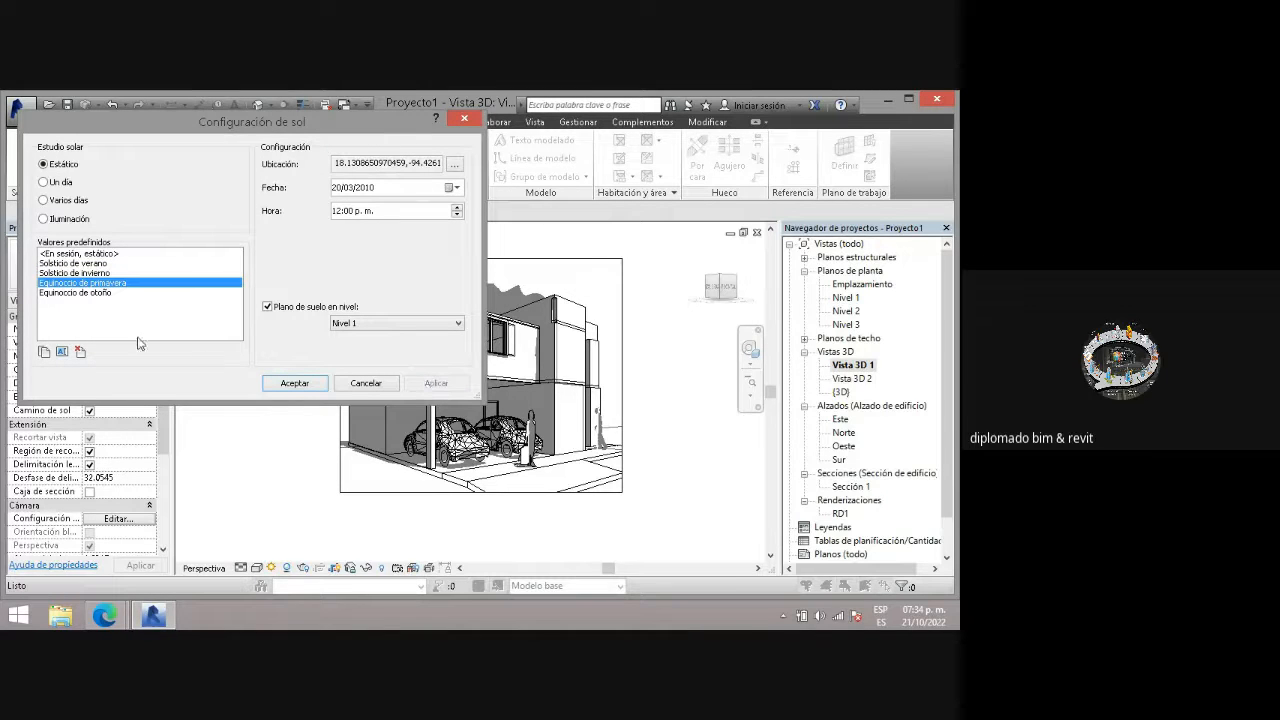
left_click(93, 292)
left_click(432, 383)
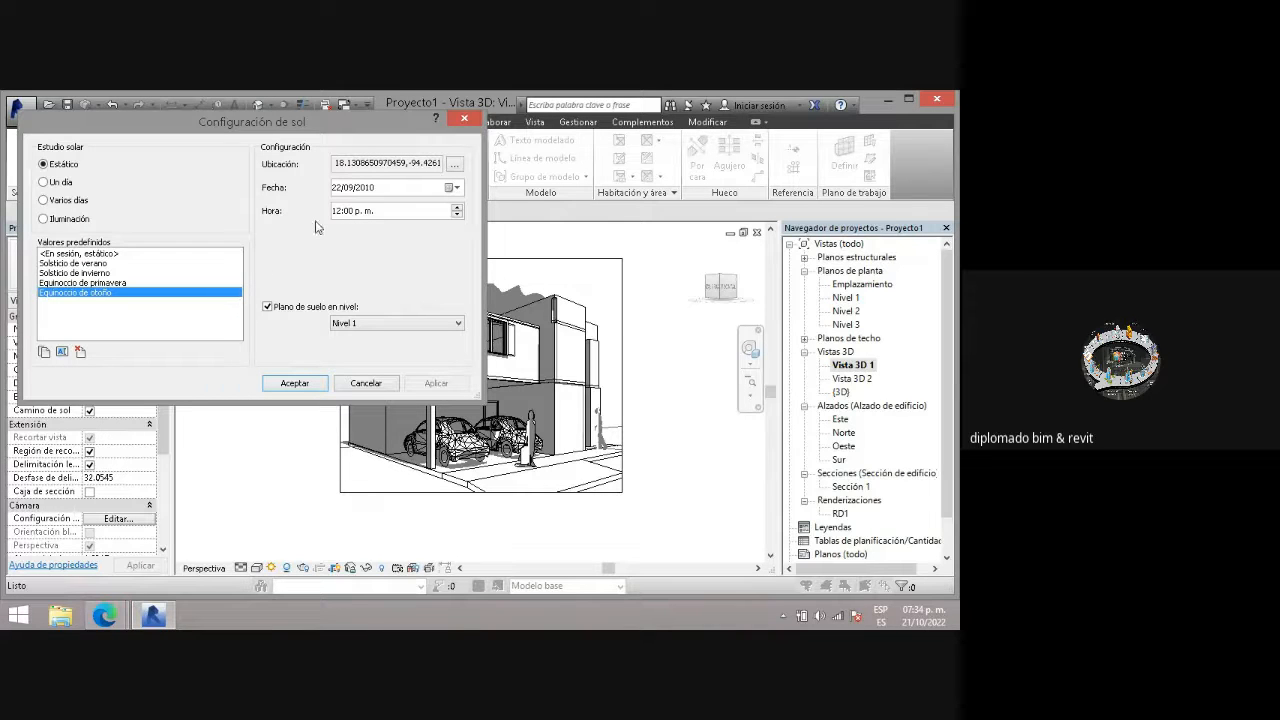
- Check the calendar dates of the static presets Solsticio de invierno and Solsticio de verano
left_click_drag(291, 120, 287, 110)
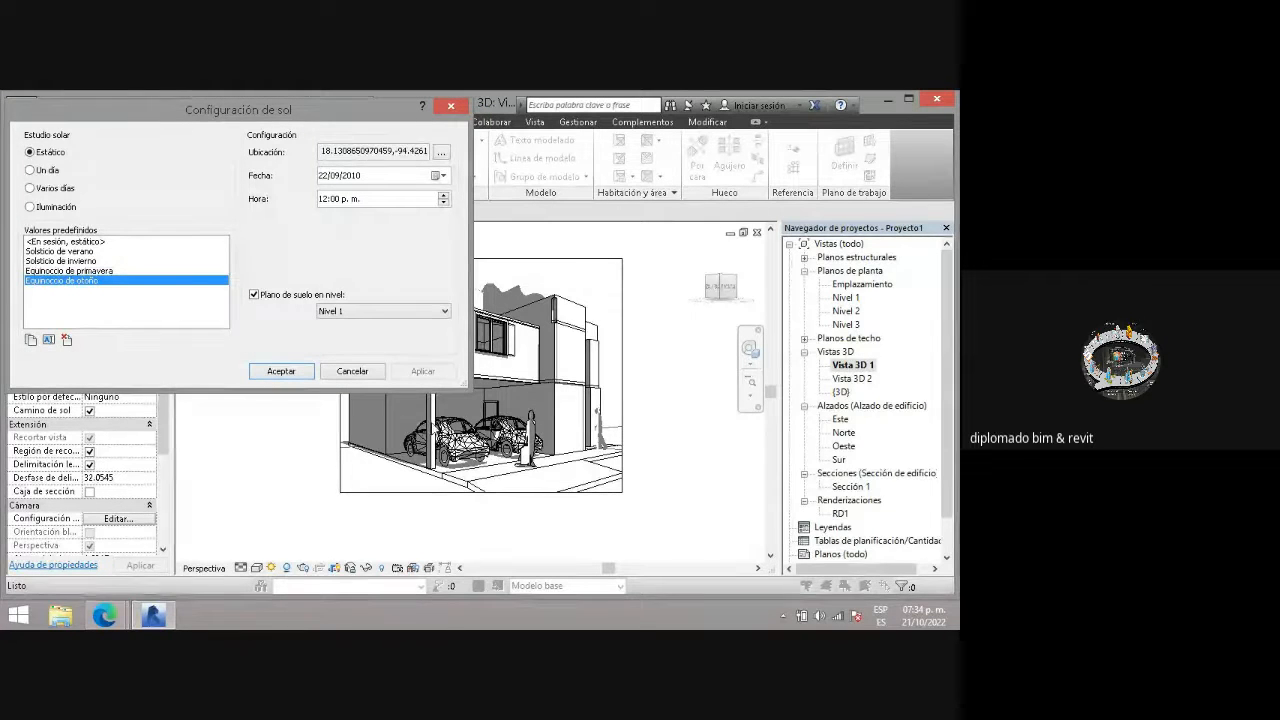
left_click(63, 261)
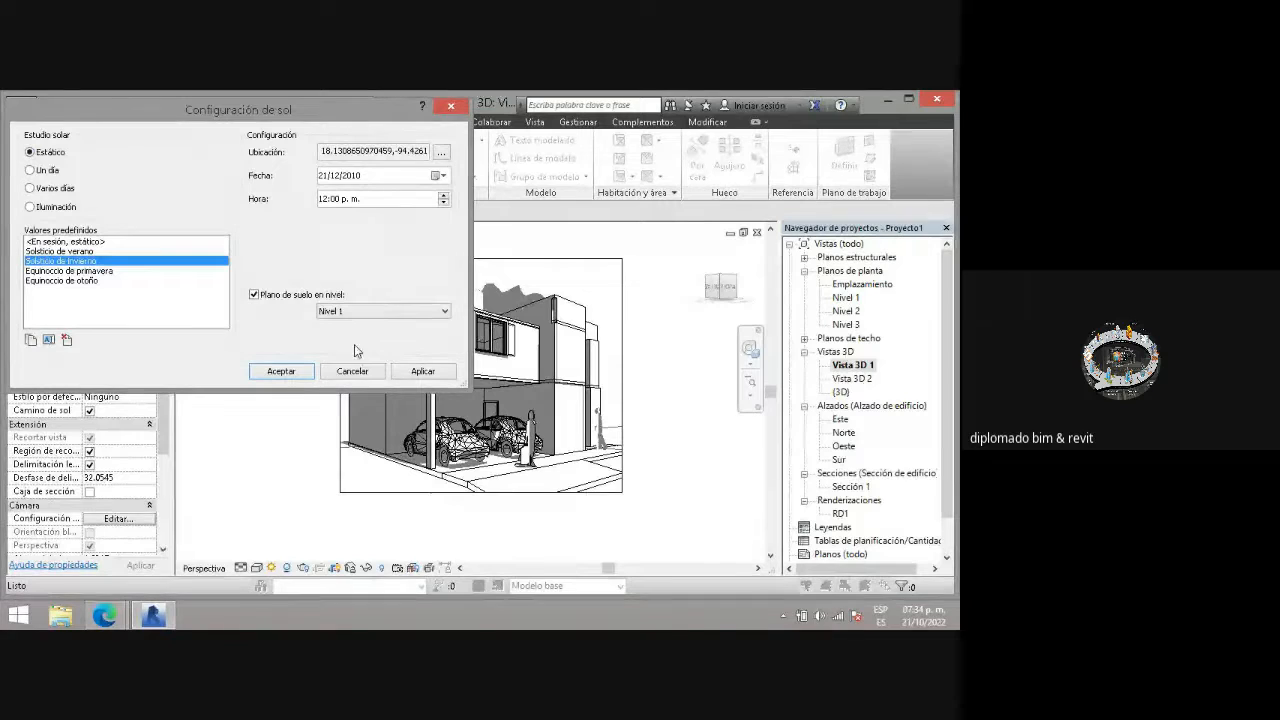
left_click(437, 176)
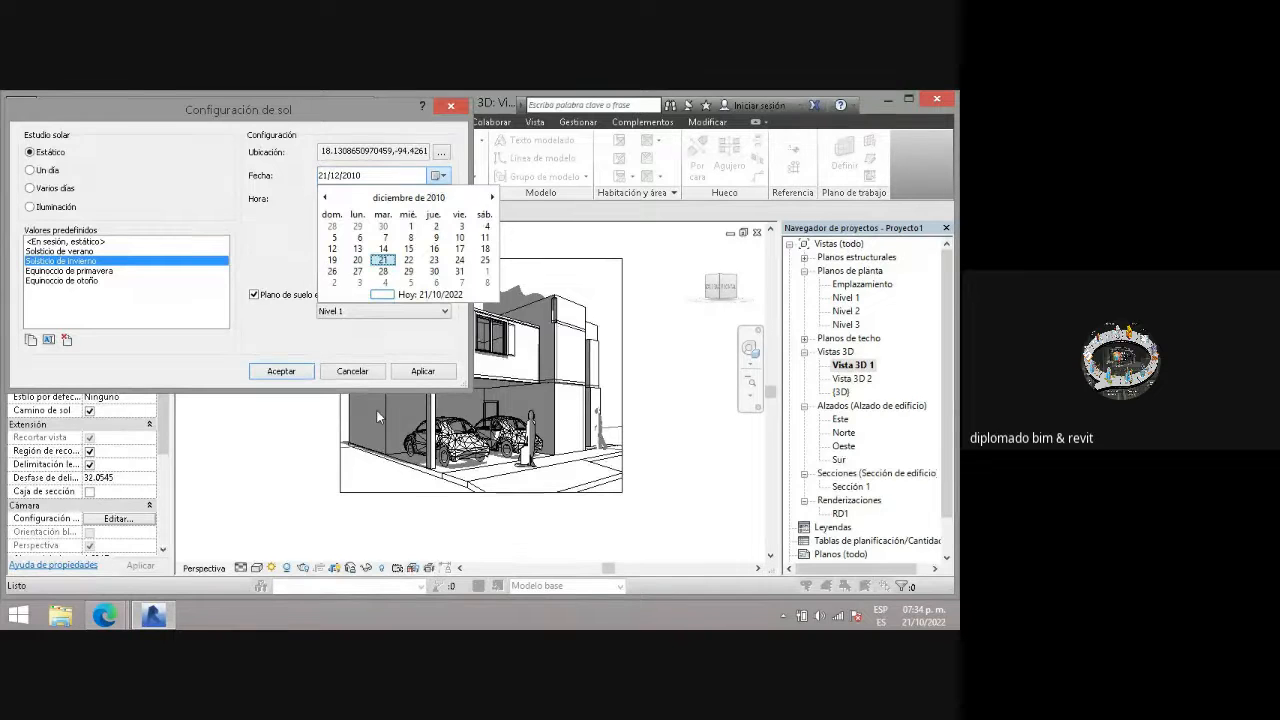
left_click(70, 251)
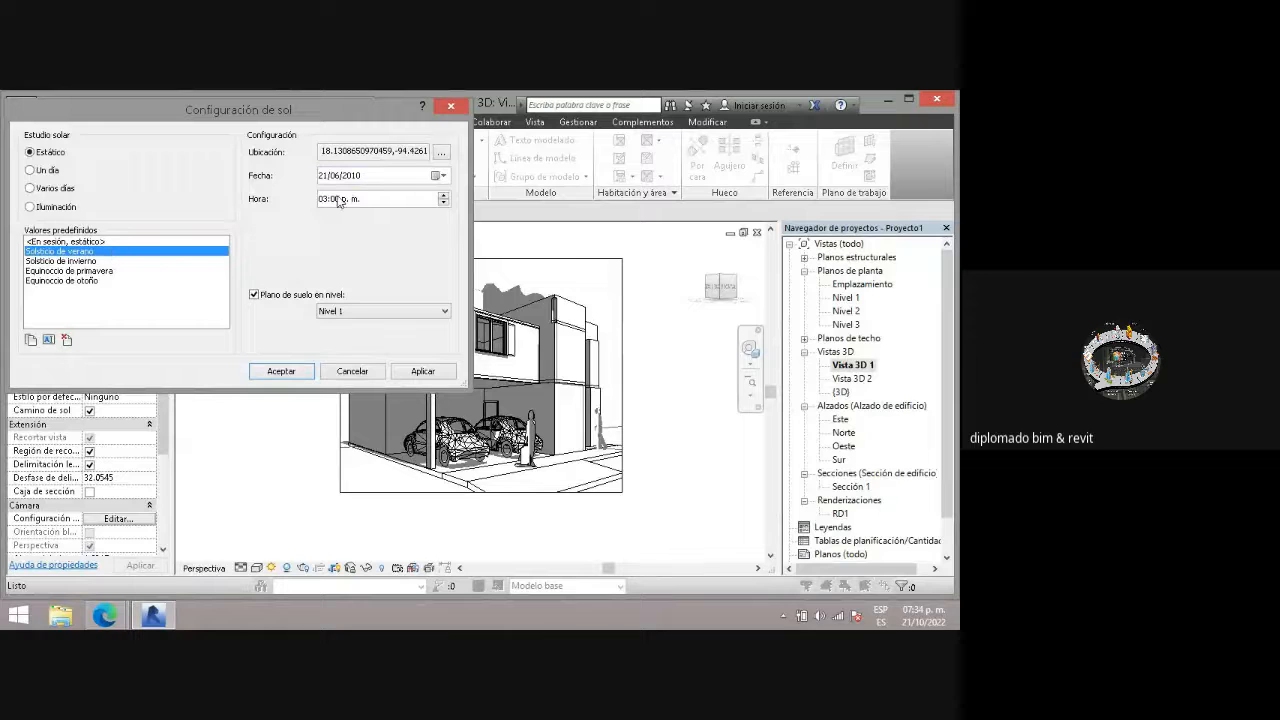
left_click(434, 176)
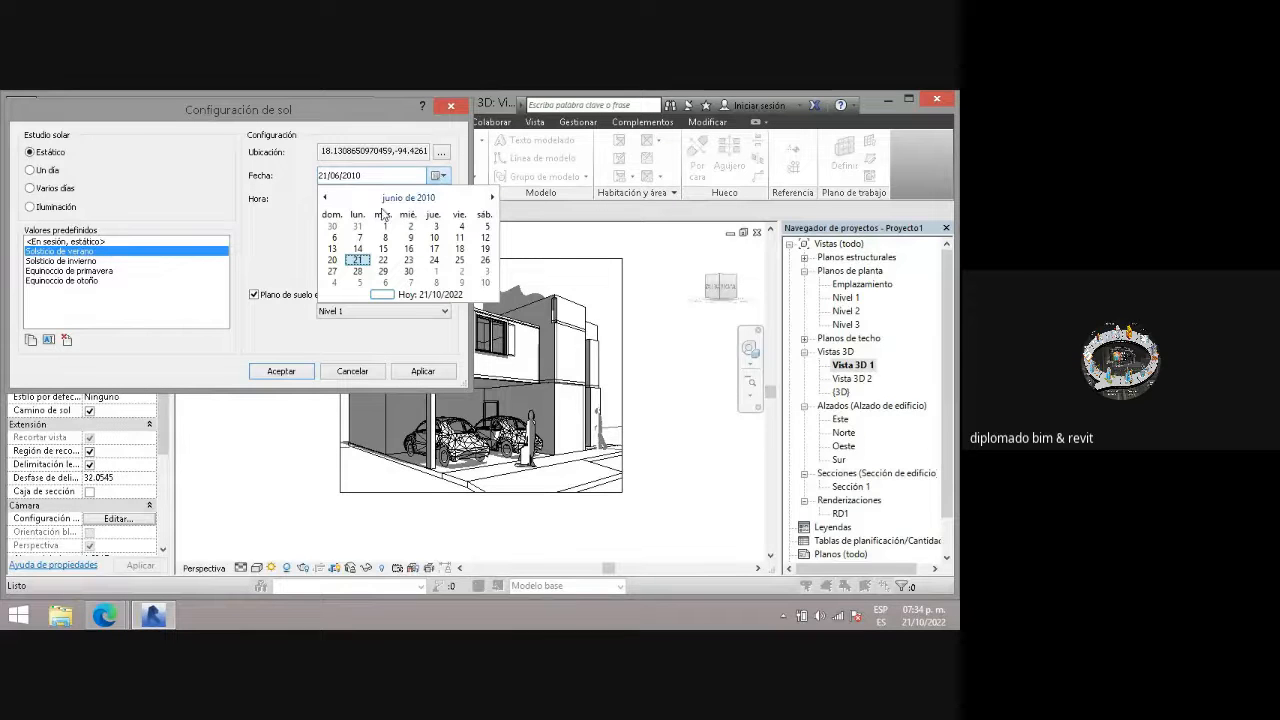
- Select the static preset Equinoccio de primavera, set its hour to 05:00 p. m. and accept the sun settings
left_click(74, 271)
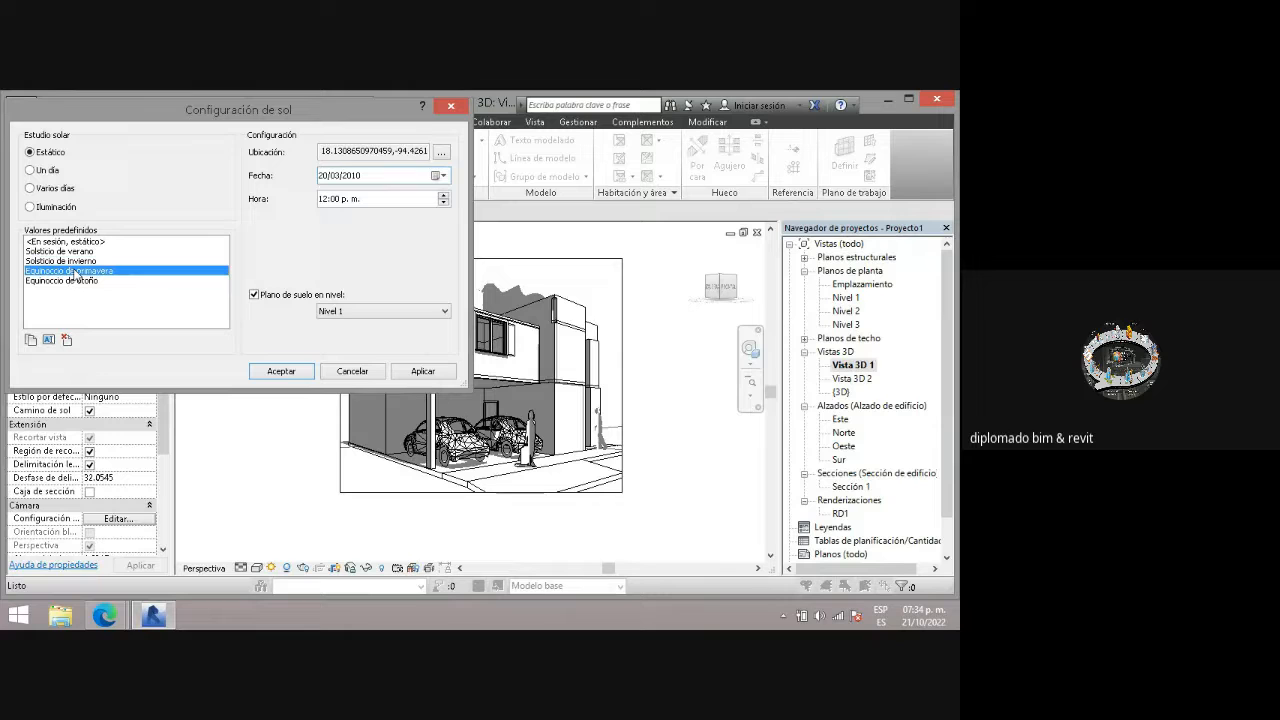
left_click(436, 176)
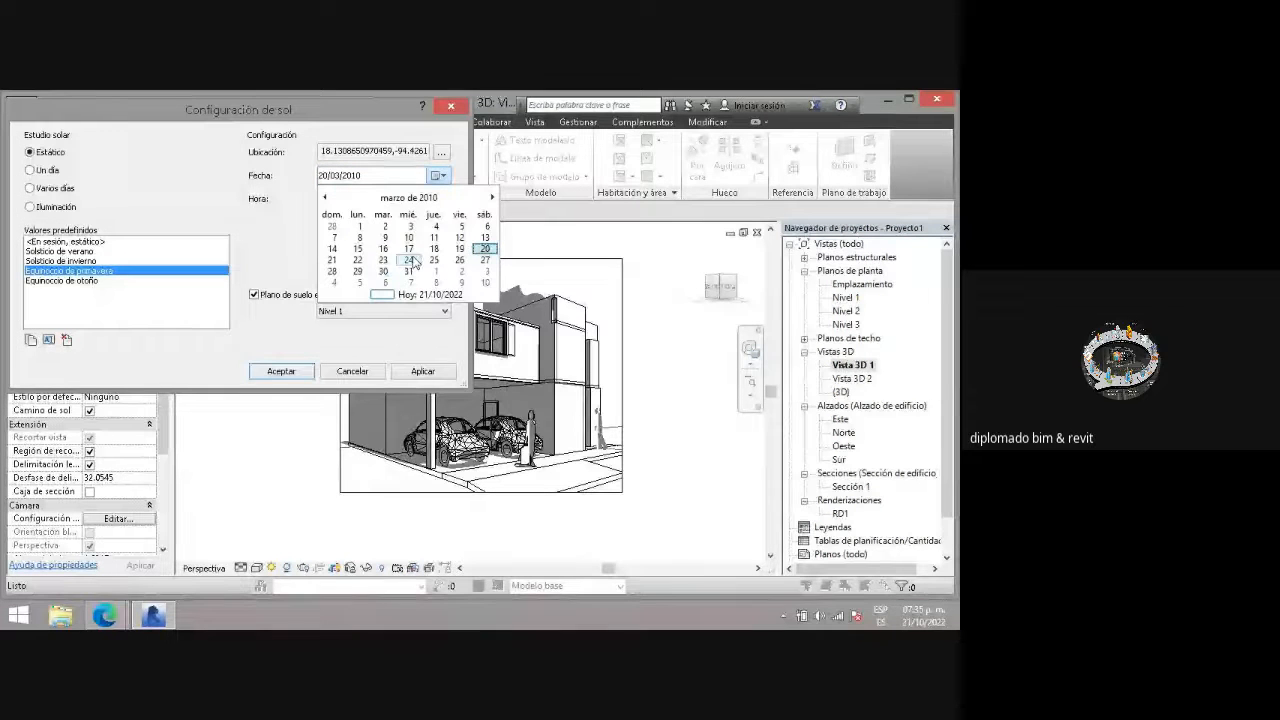
left_click(366, 330)
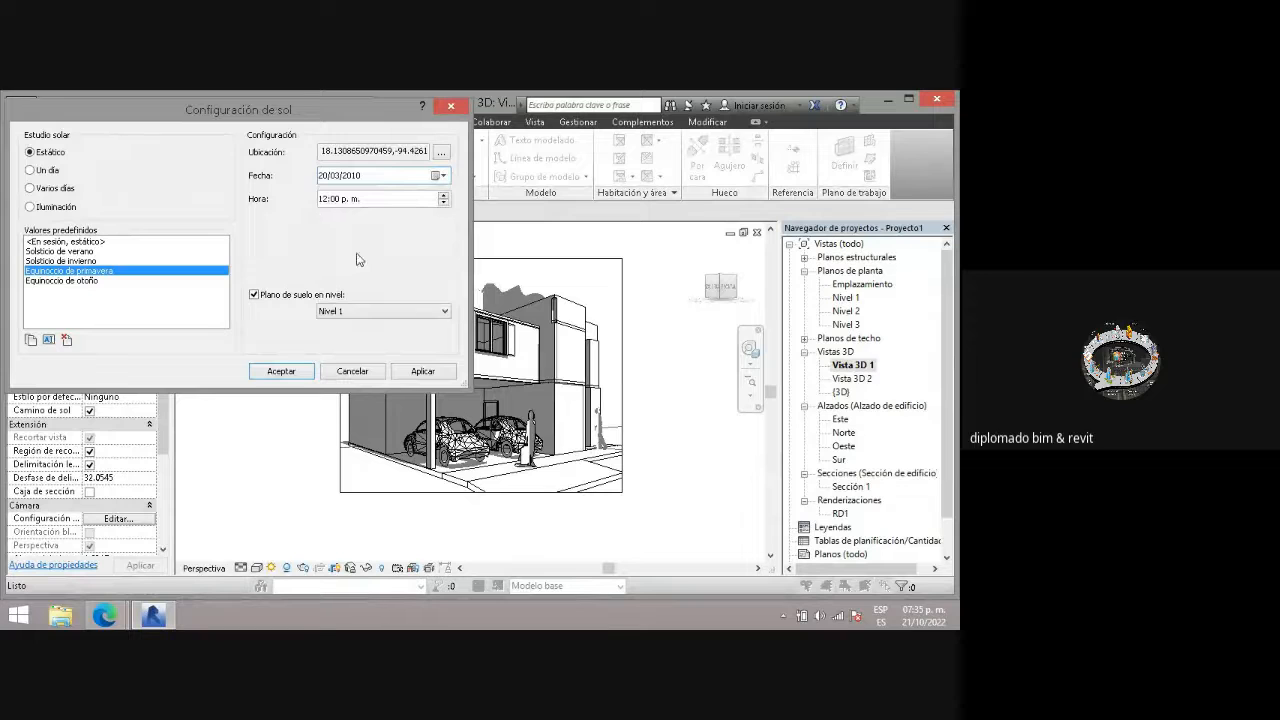
left_click(425, 372)
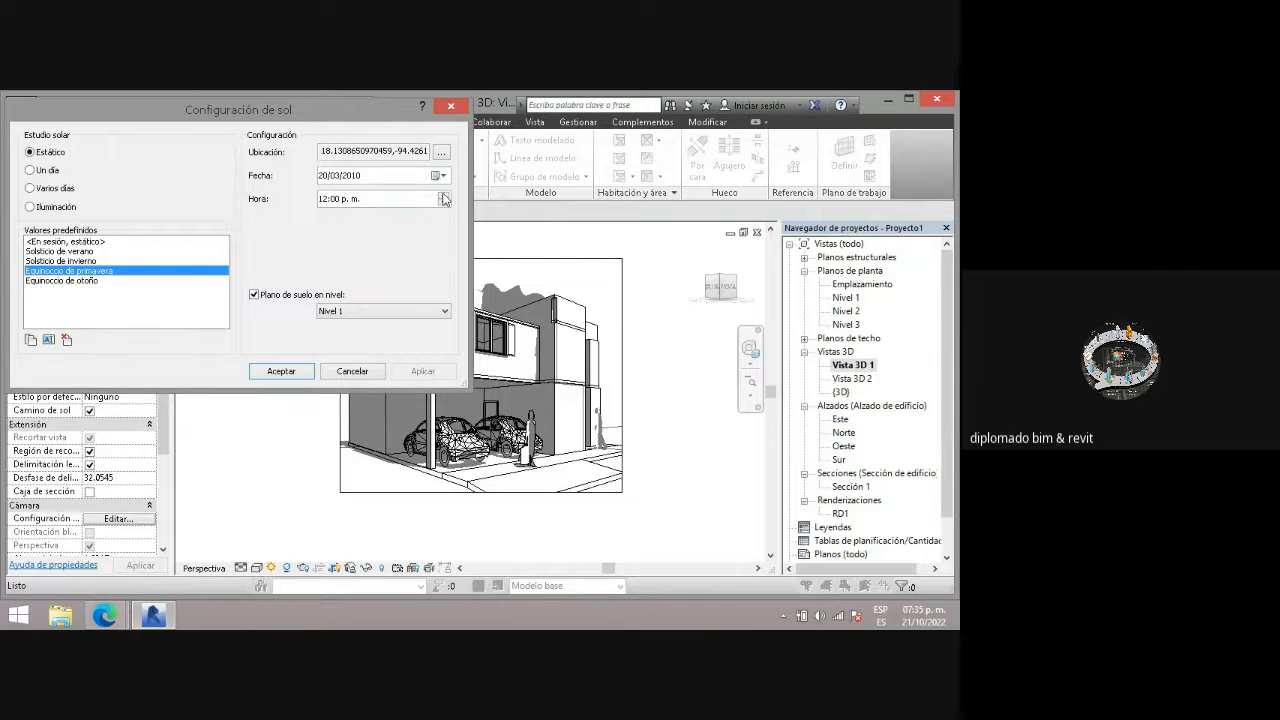
left_click(444, 196)
left_click(418, 374)
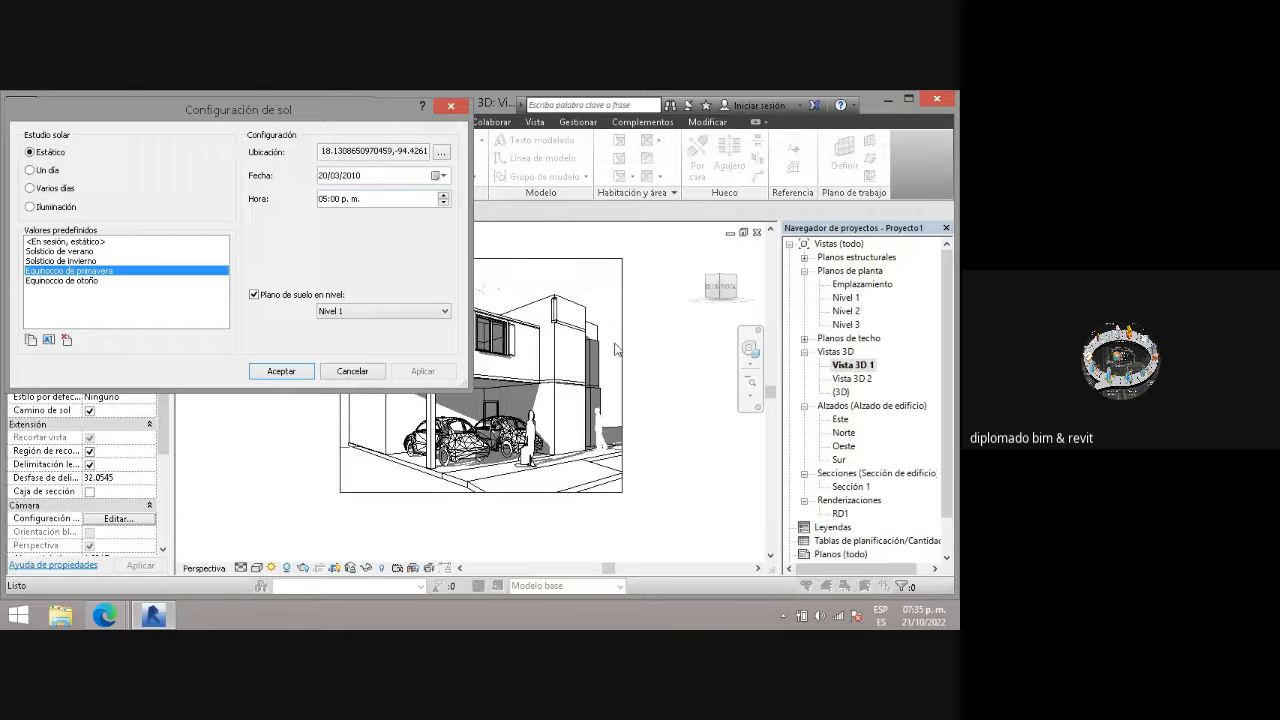
left_click(281, 372)
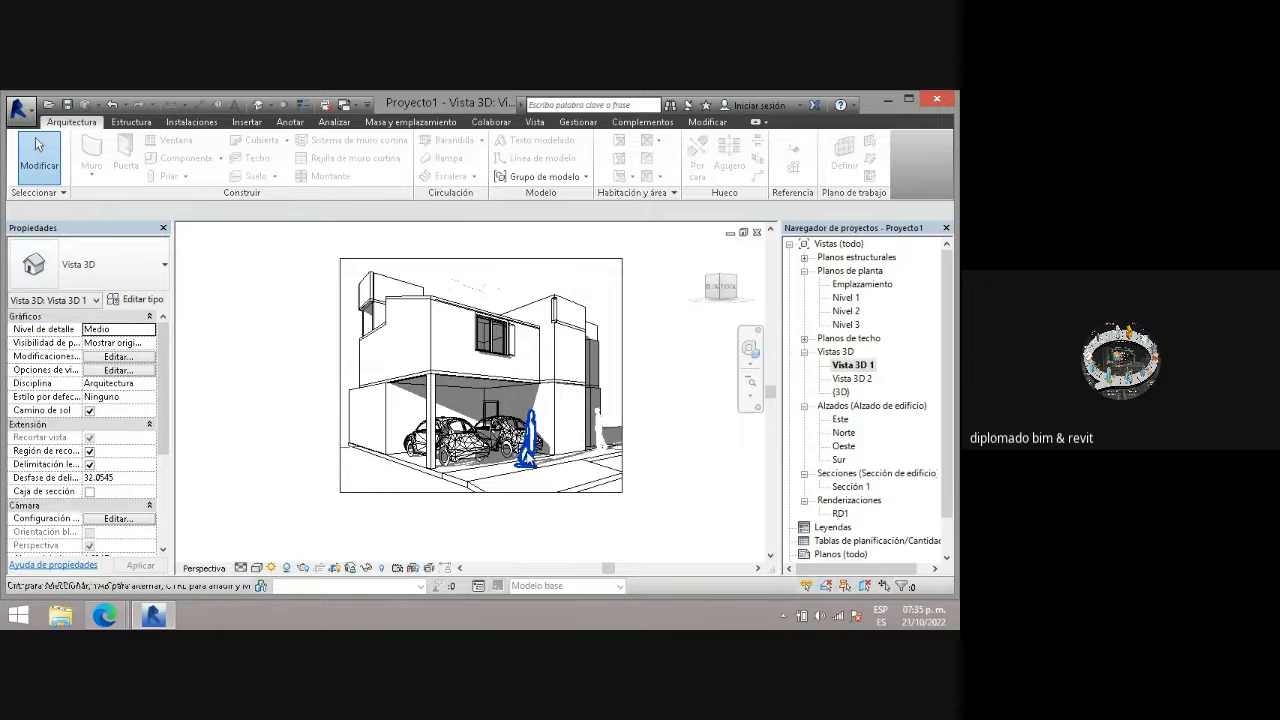
- Review the sun settings of Vista 3D 1 and compare the exterior view with shadows off and on
left_click(272, 568)
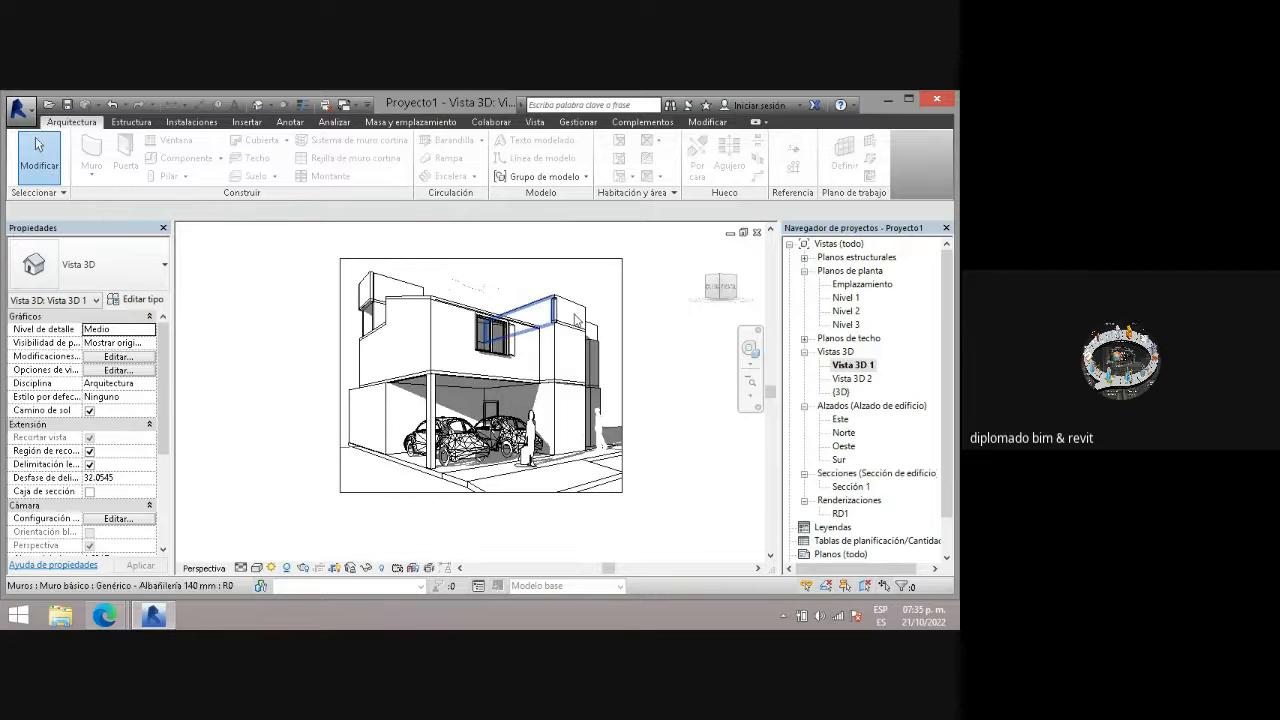
left_click(271, 568)
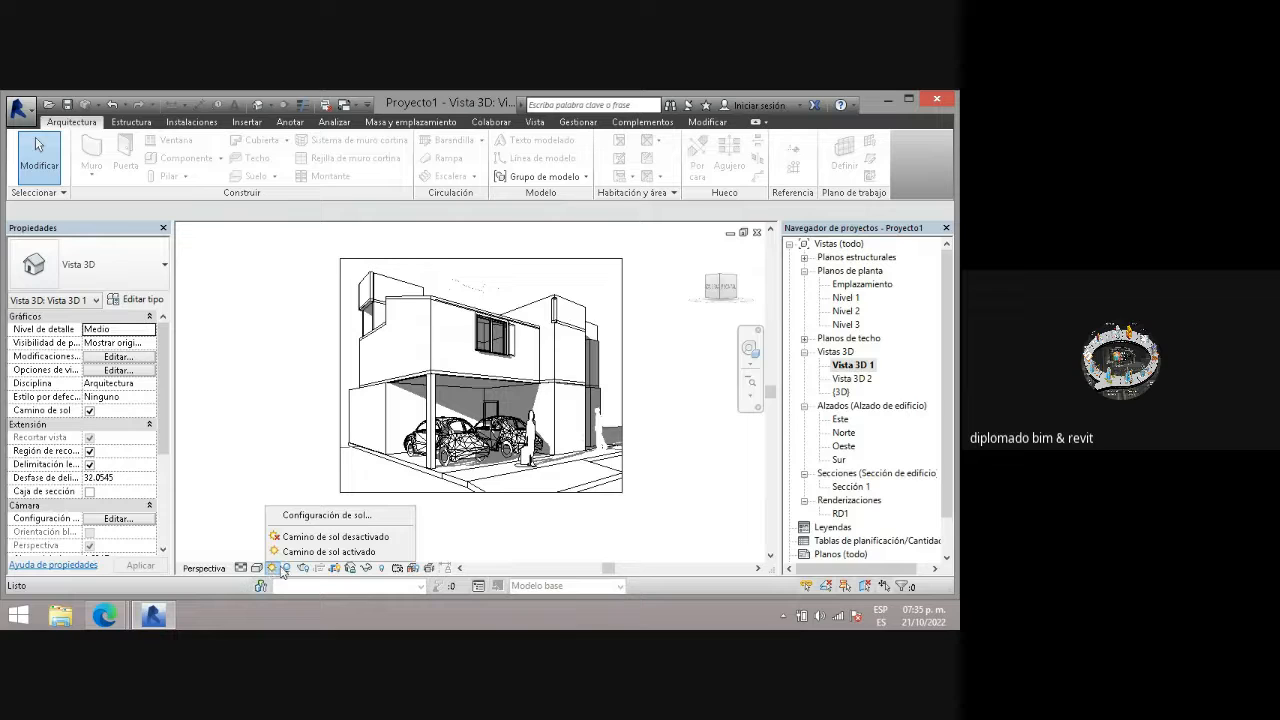
left_click(298, 515)
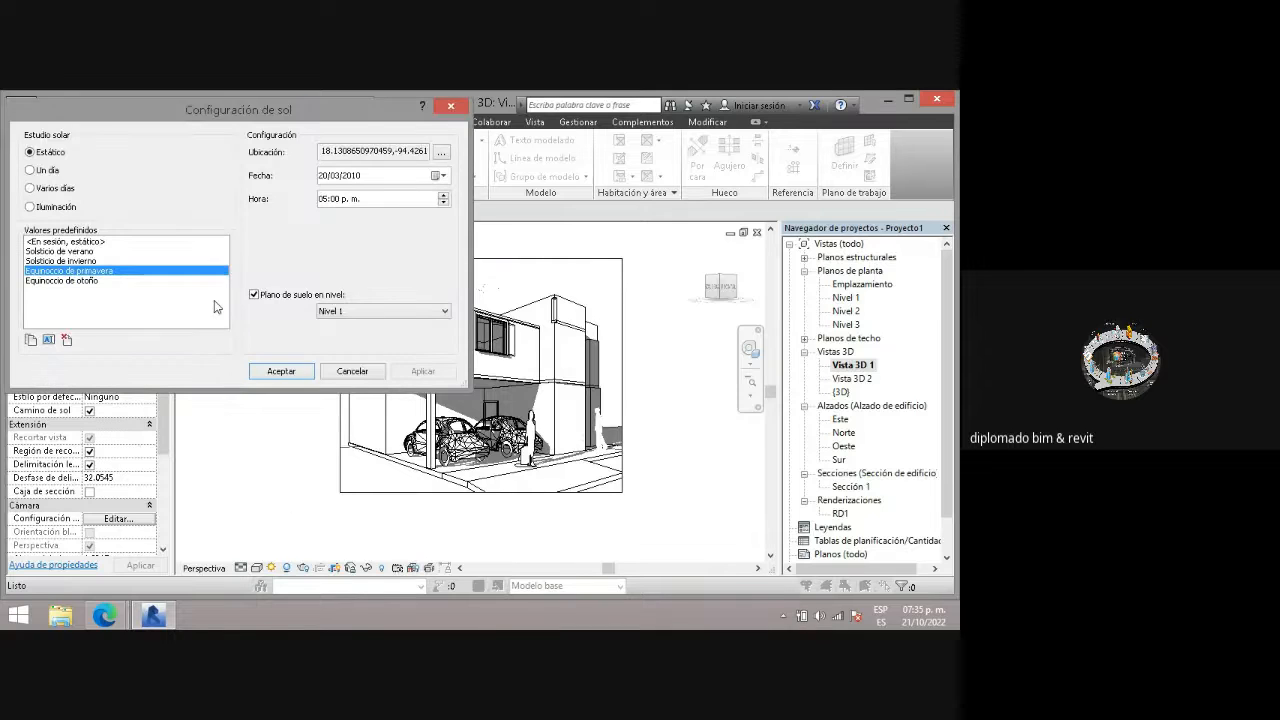
left_click(353, 371)
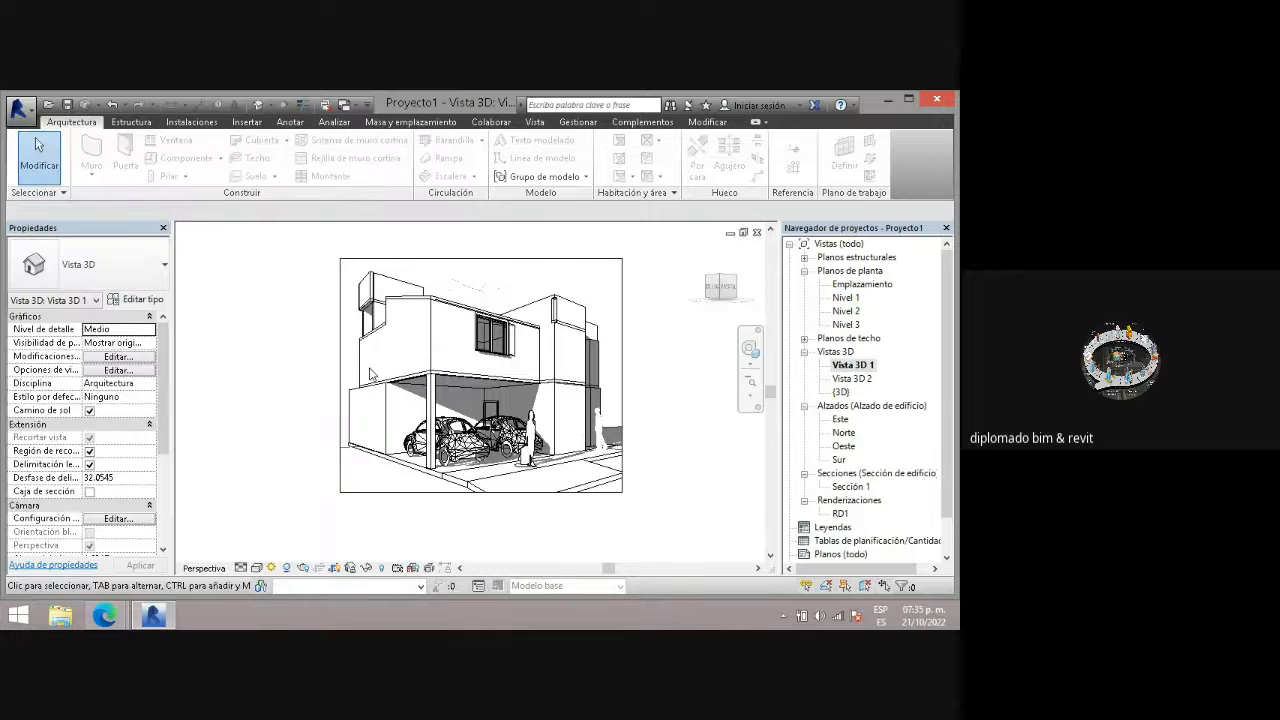
left_click(287, 568)
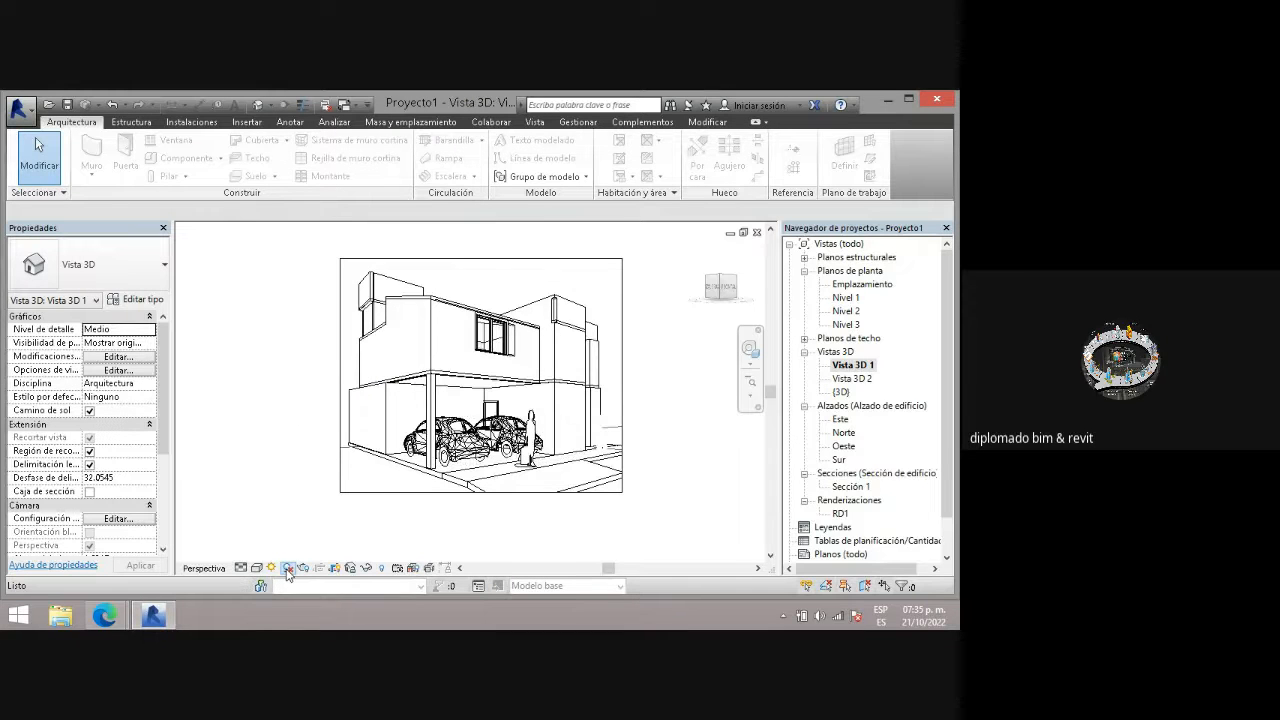
left_click(287, 568)
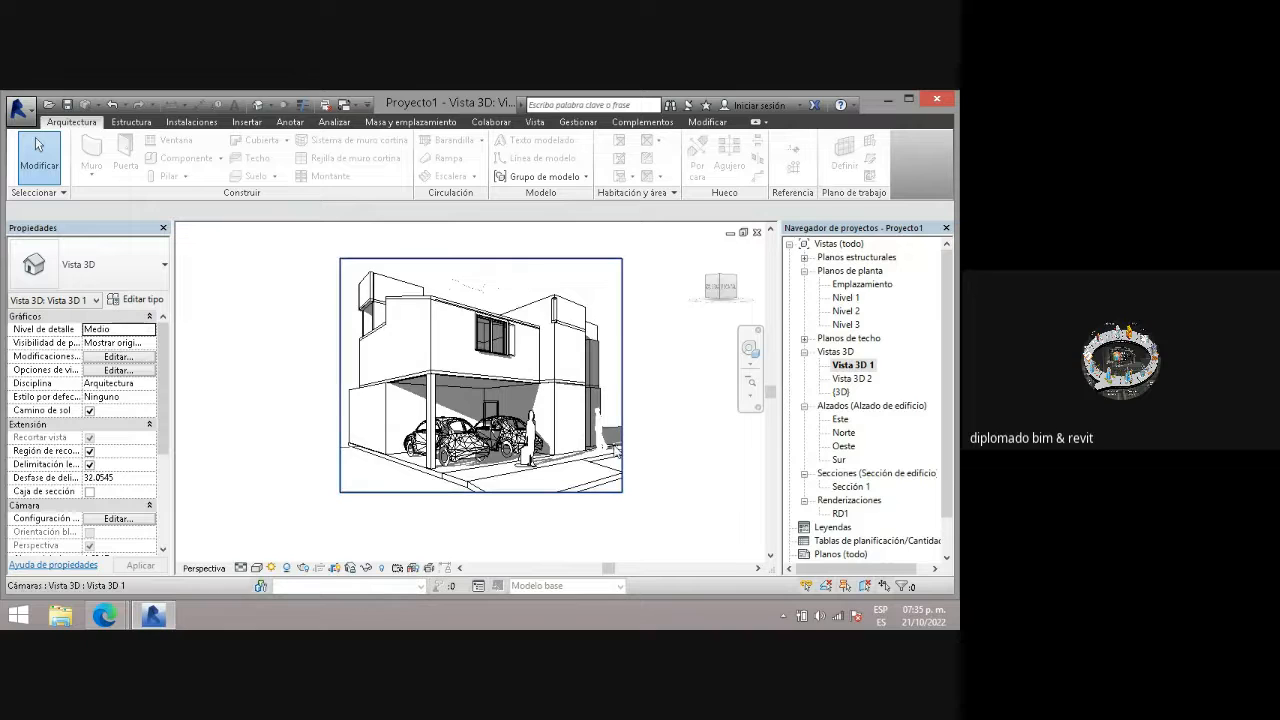
- Render the exterior camera view Vista 3D 1 with the quality set to Baja
left_click(304, 569)
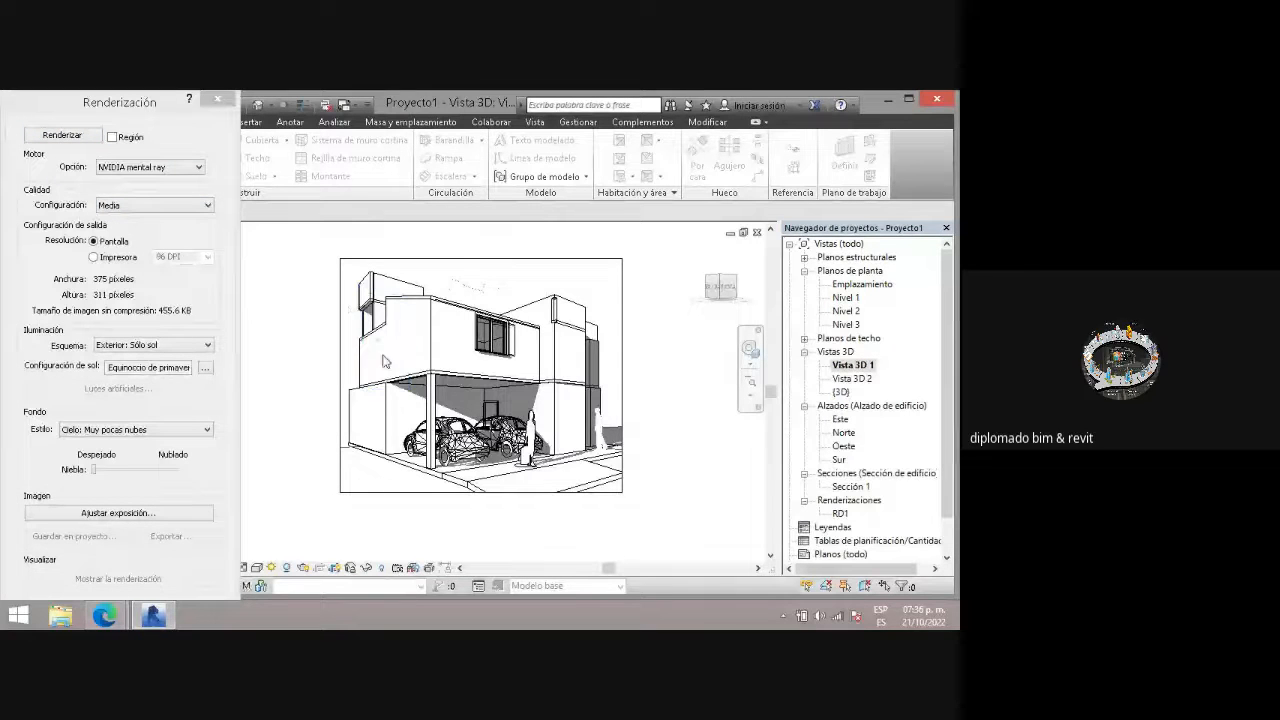
left_click(198, 344)
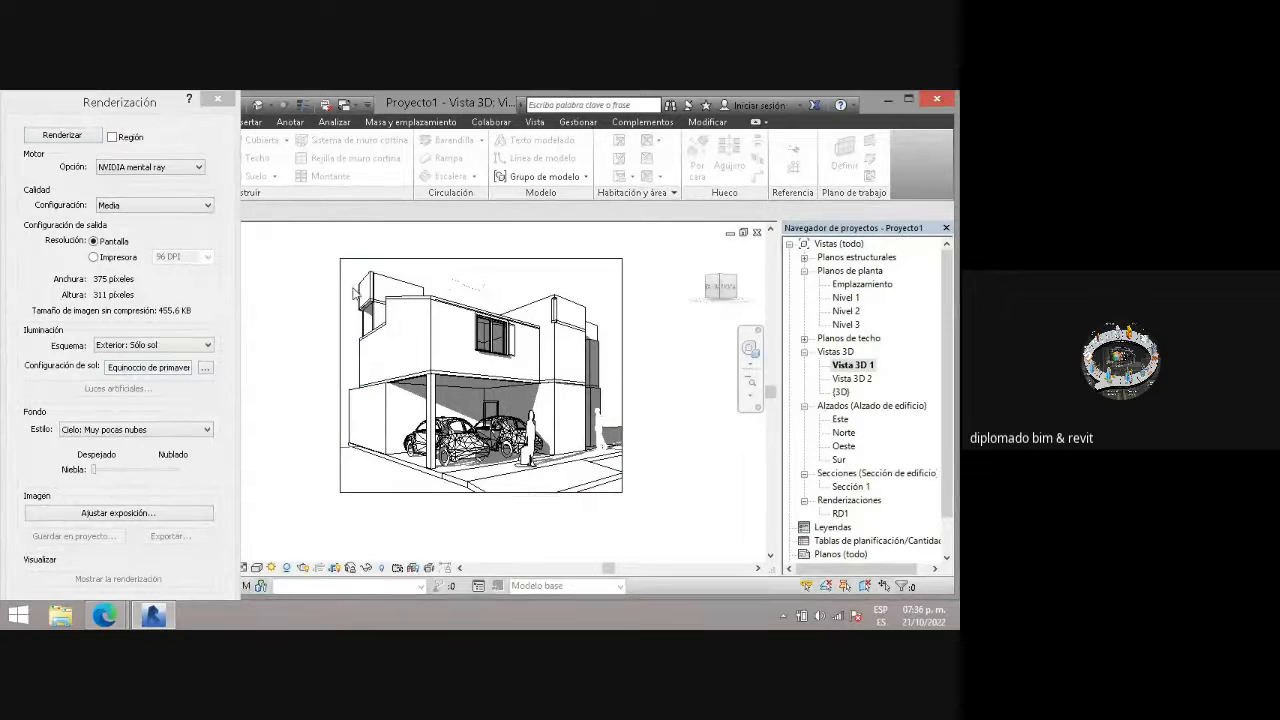
left_click(126, 206)
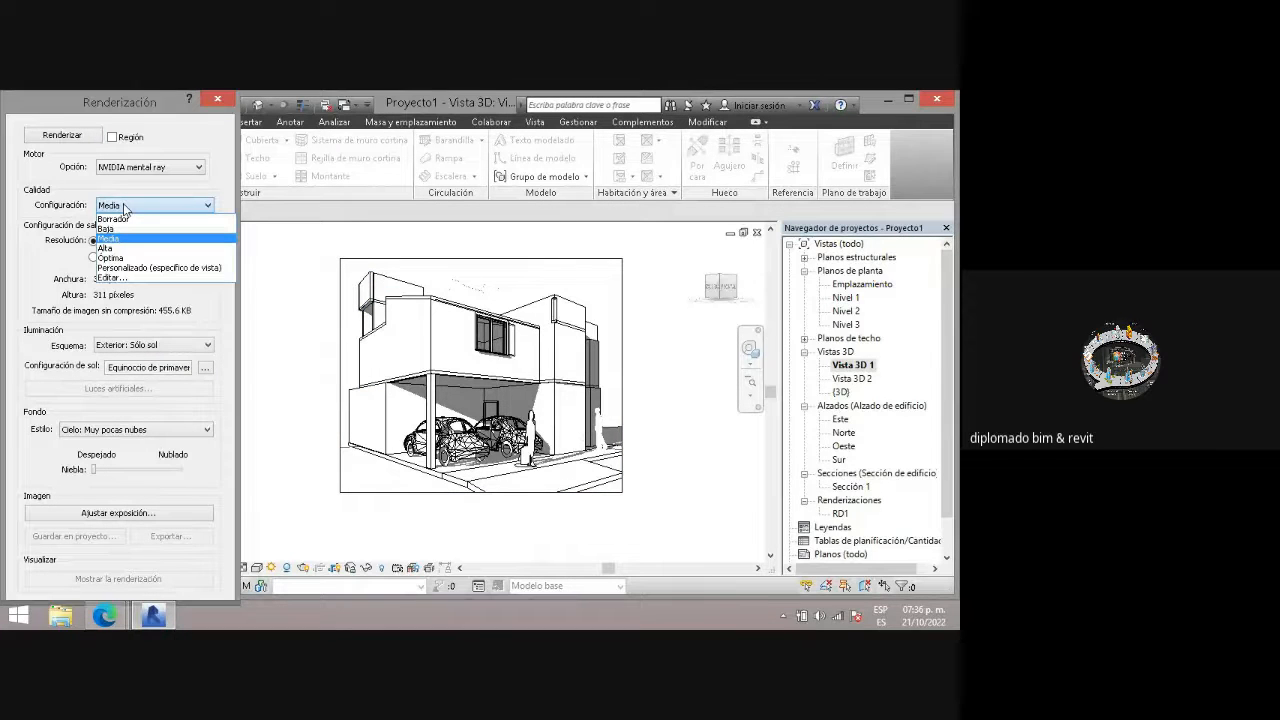
left_click(106, 228)
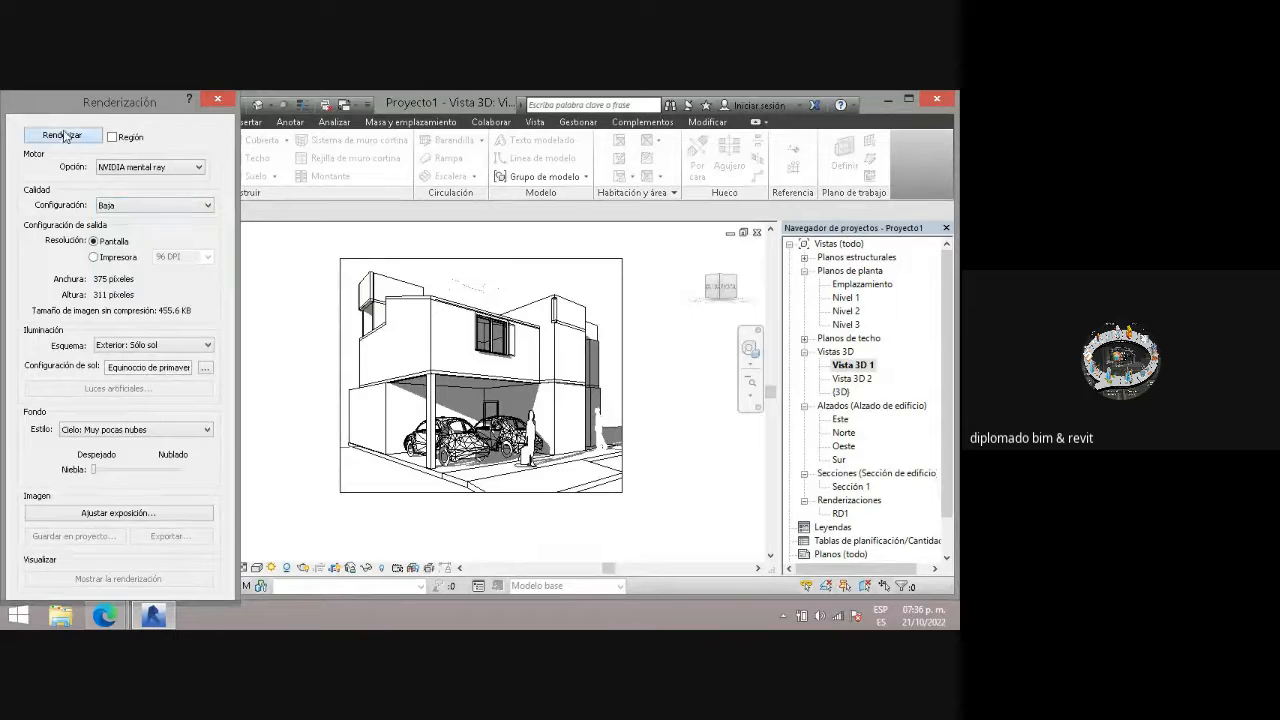
left_click(62, 135)
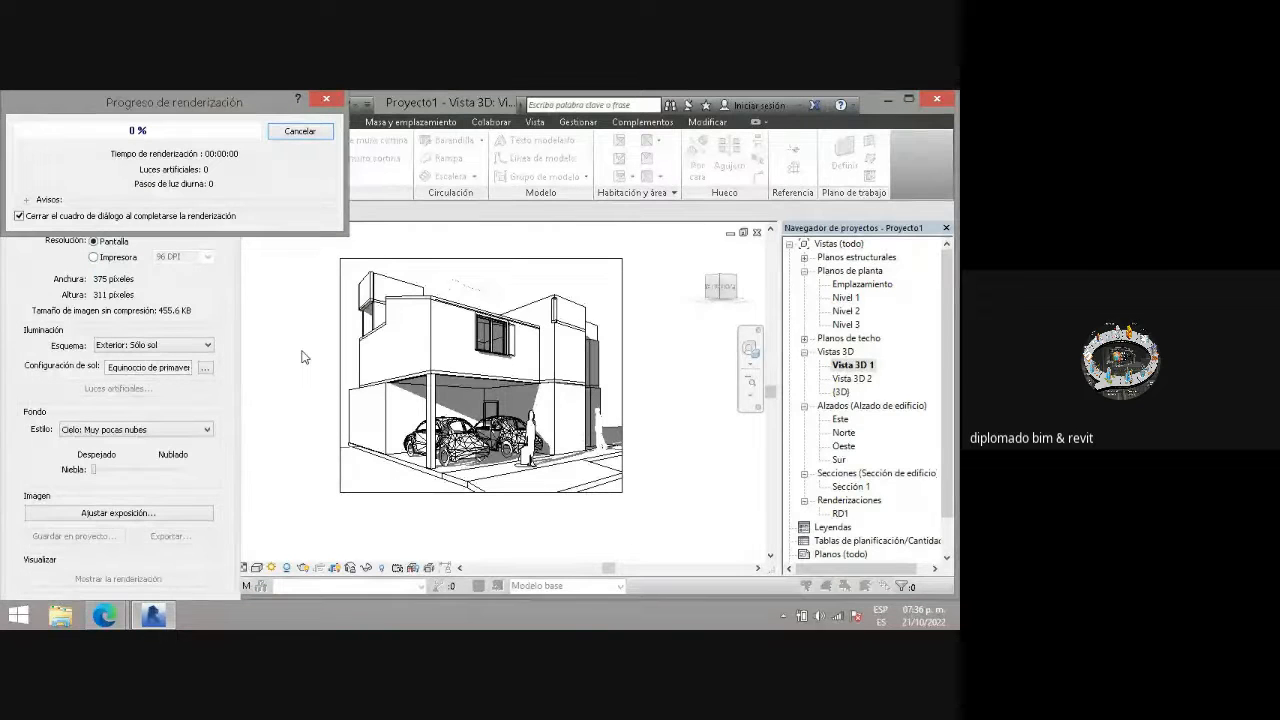
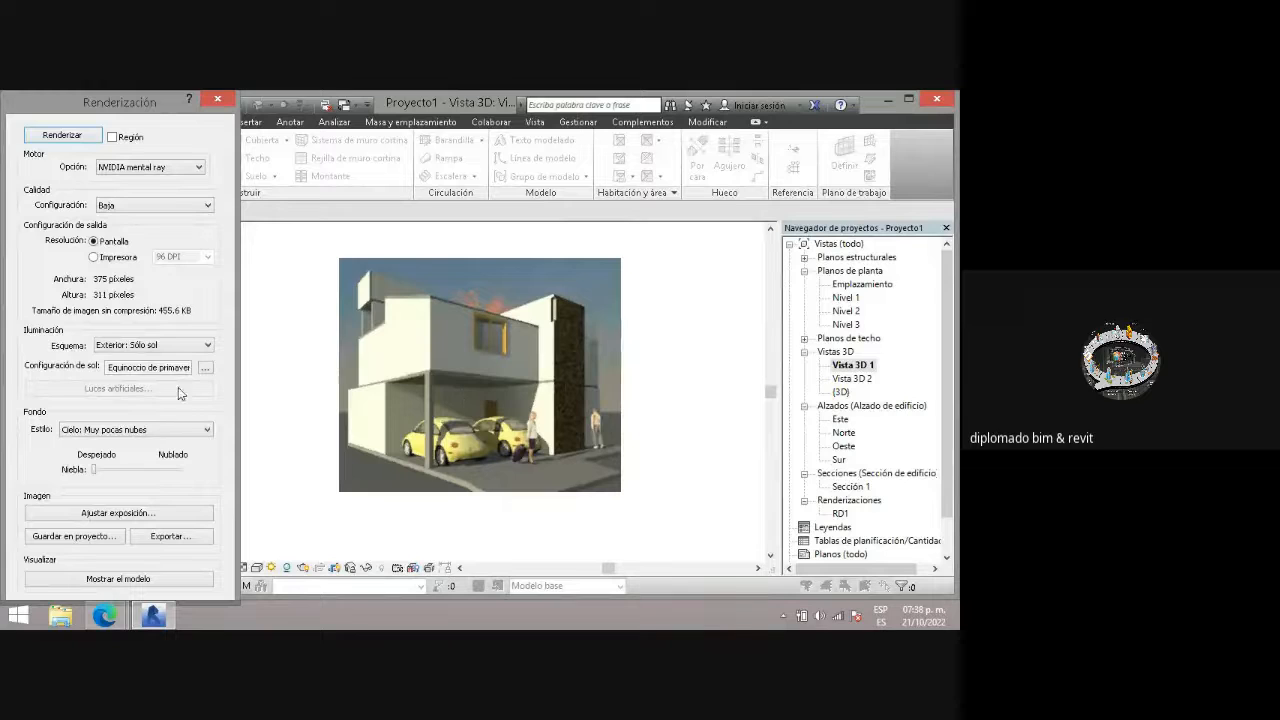
- Check the available lighting schemes for the rendering and close the rendering settings
left_click(153, 346)
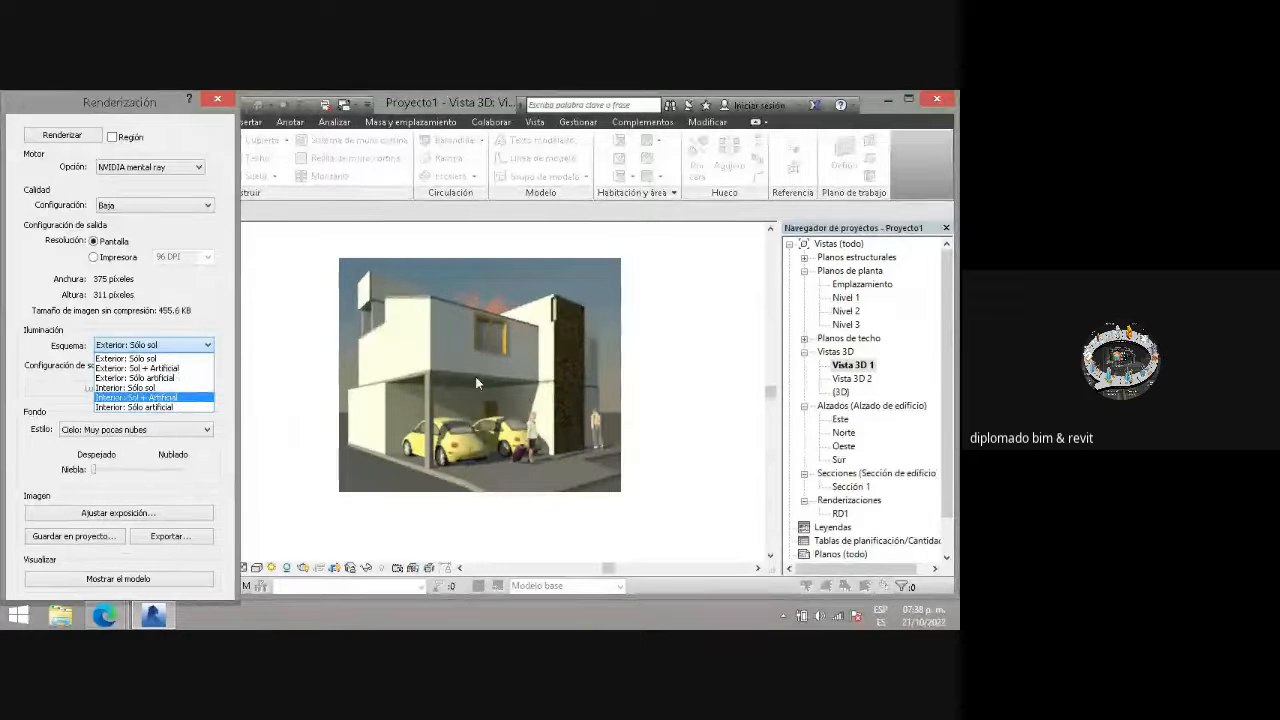
left_click(295, 367)
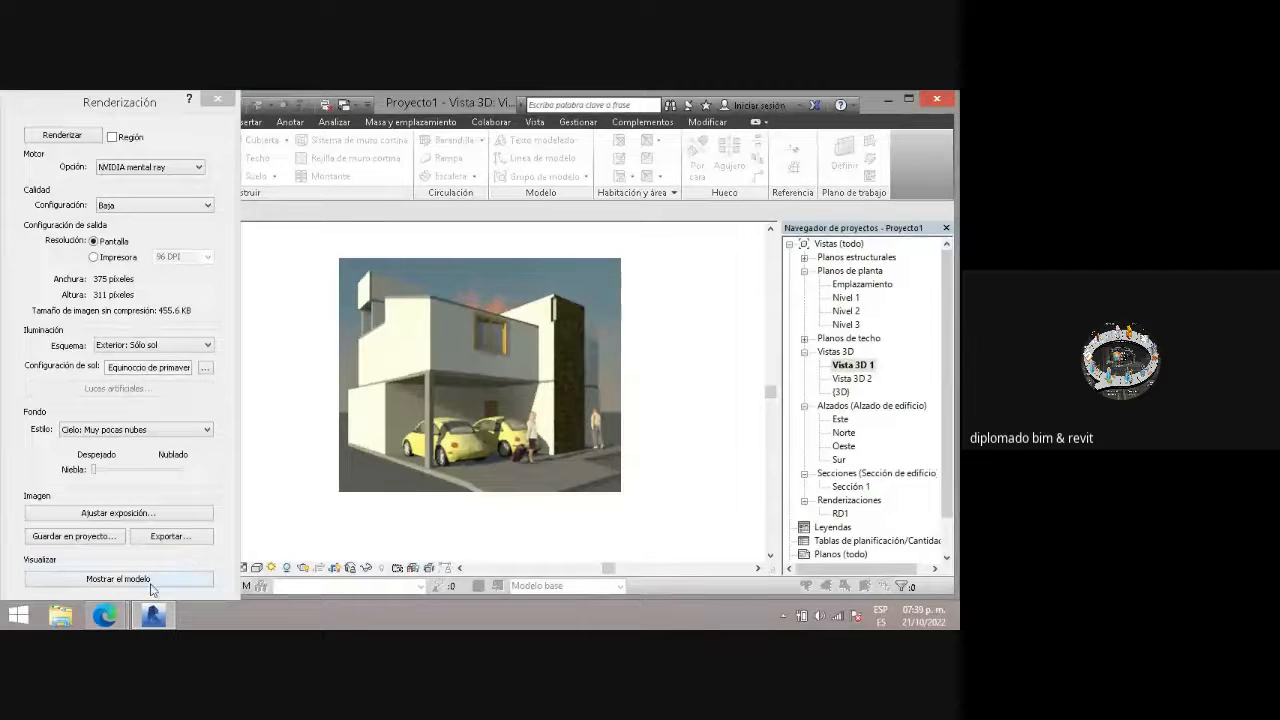
left_click(217, 98)
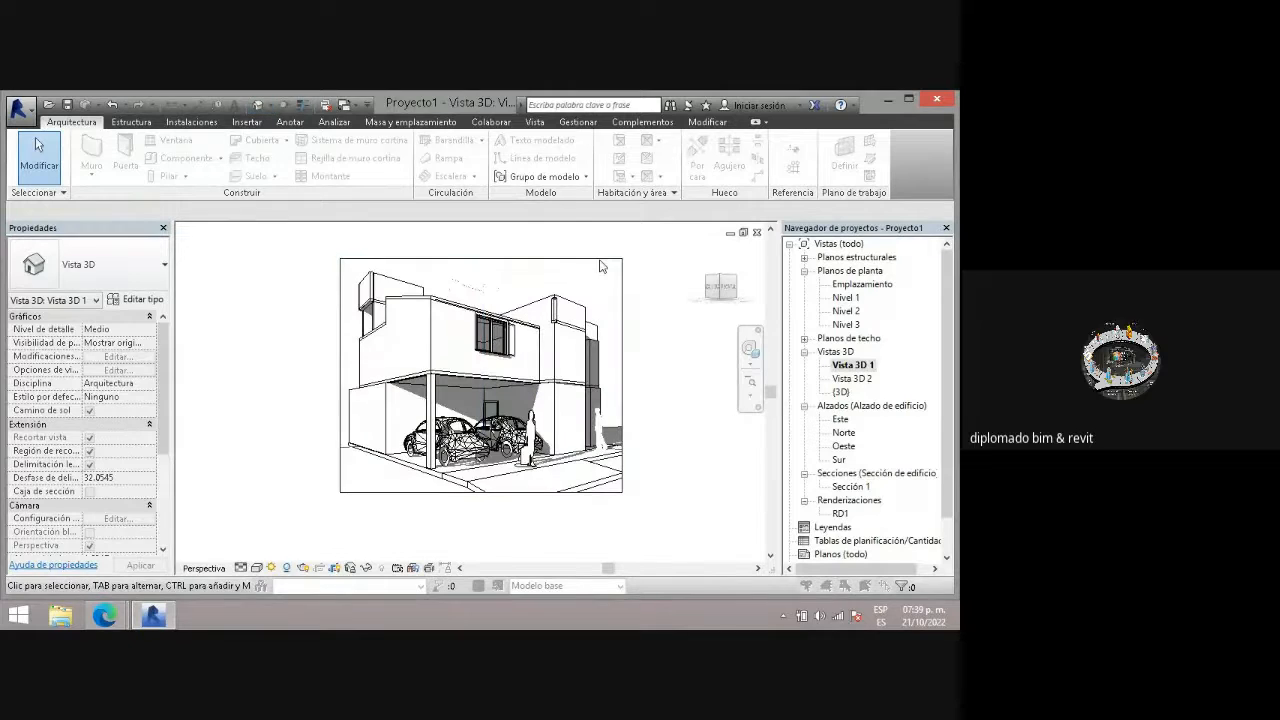
- Extend the camera view's crop region at its upper and right edges and trim its left edge slightly
left_click(479, 258)
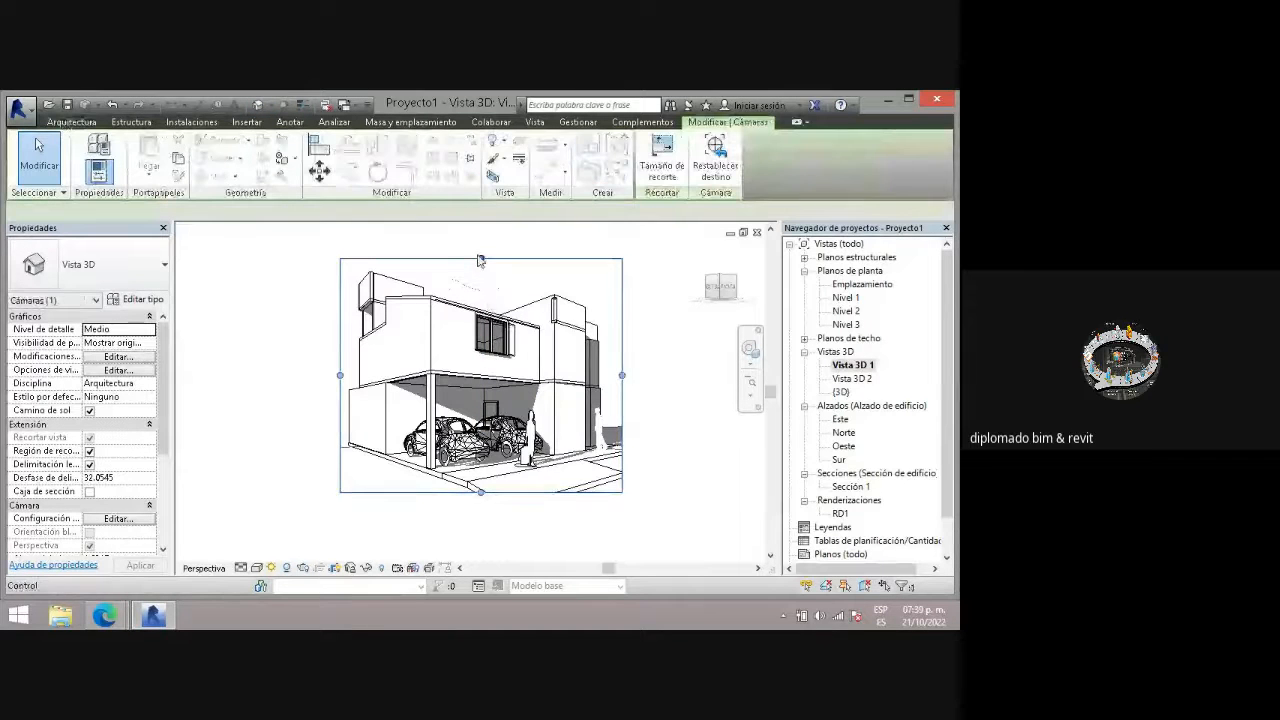
left_click_drag(480, 259, 483, 227)
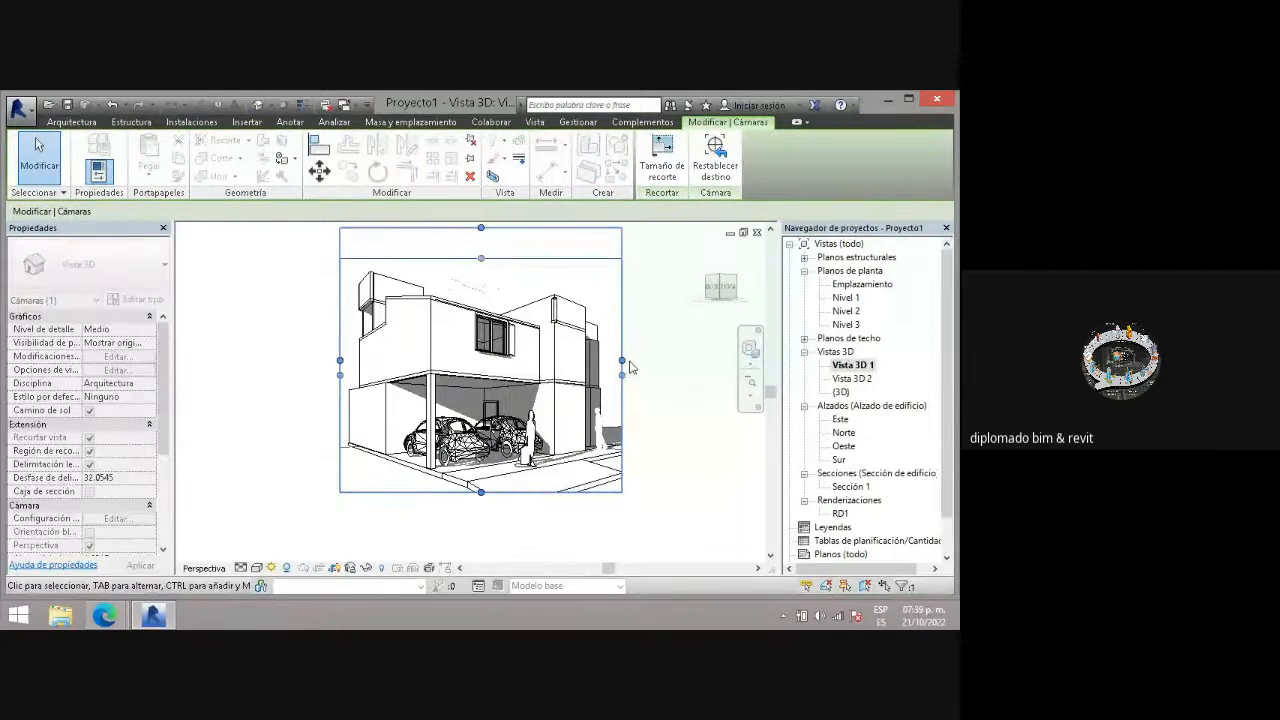
left_click_drag(622, 363, 649, 361)
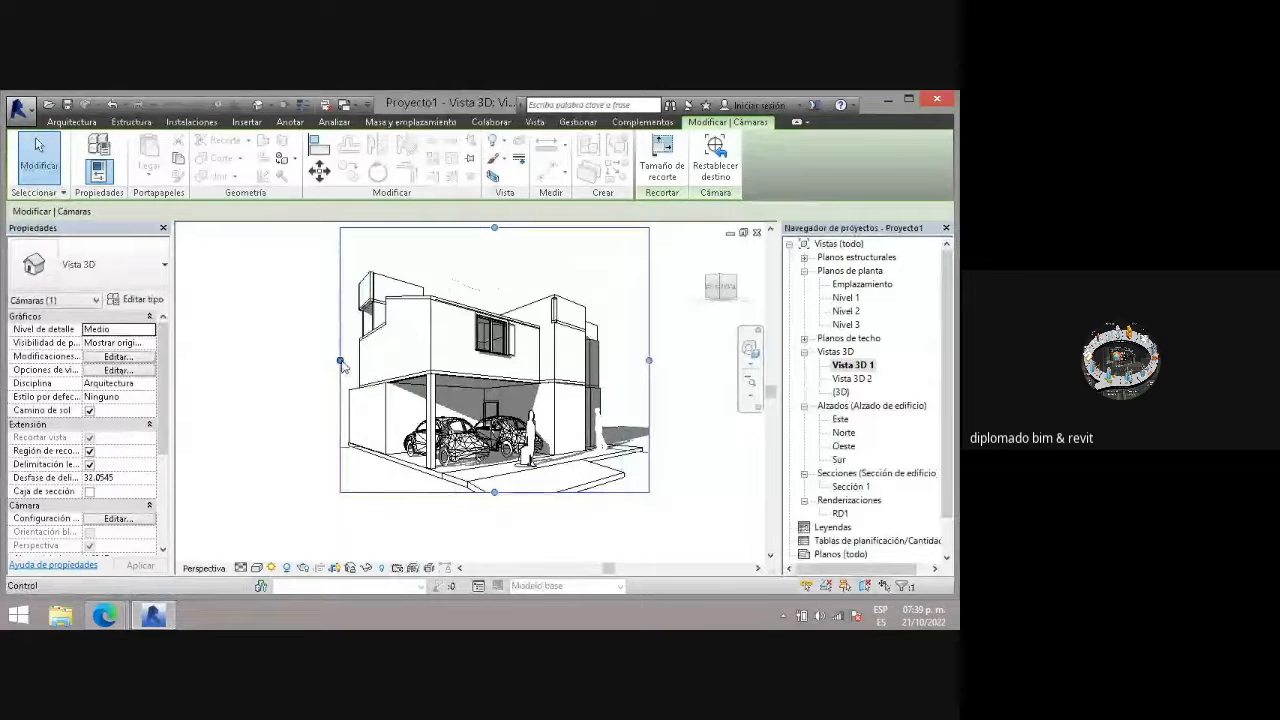
left_click_drag(341, 361, 347, 361)
left_click(418, 528)
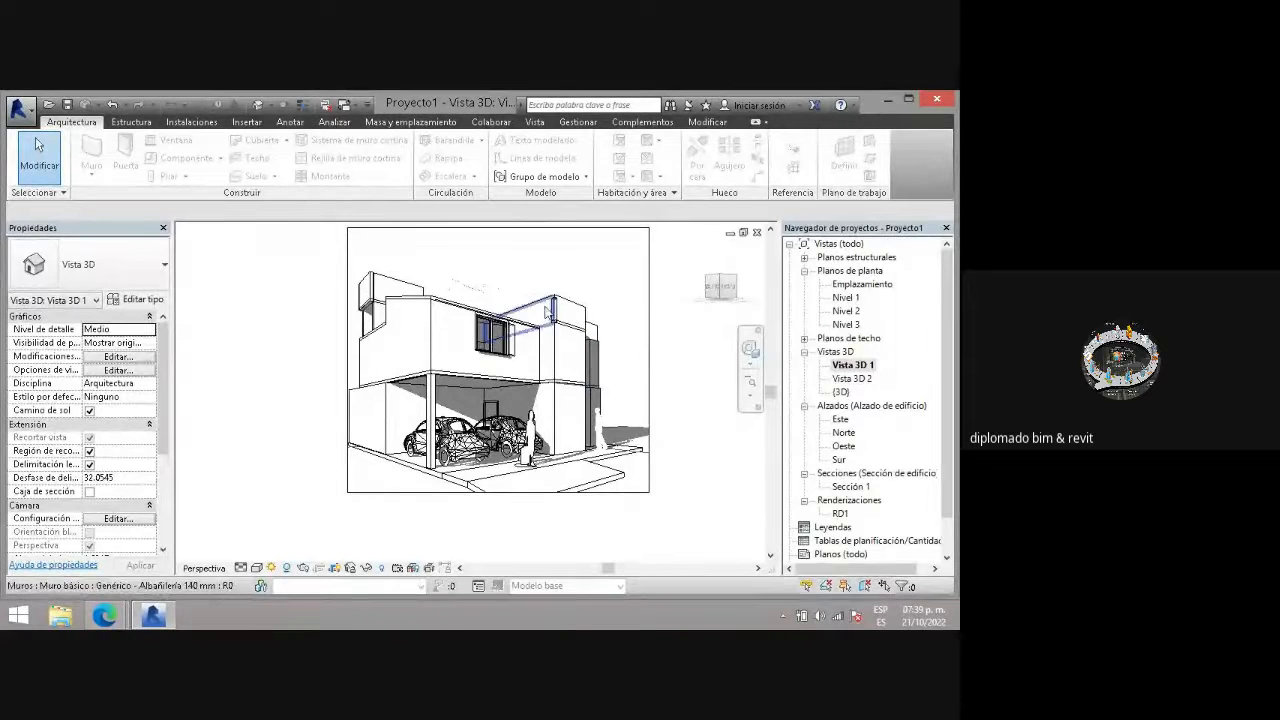
- Set the rendering background to Cielo: Nublado and render the resized exterior view
left_click(303, 568)
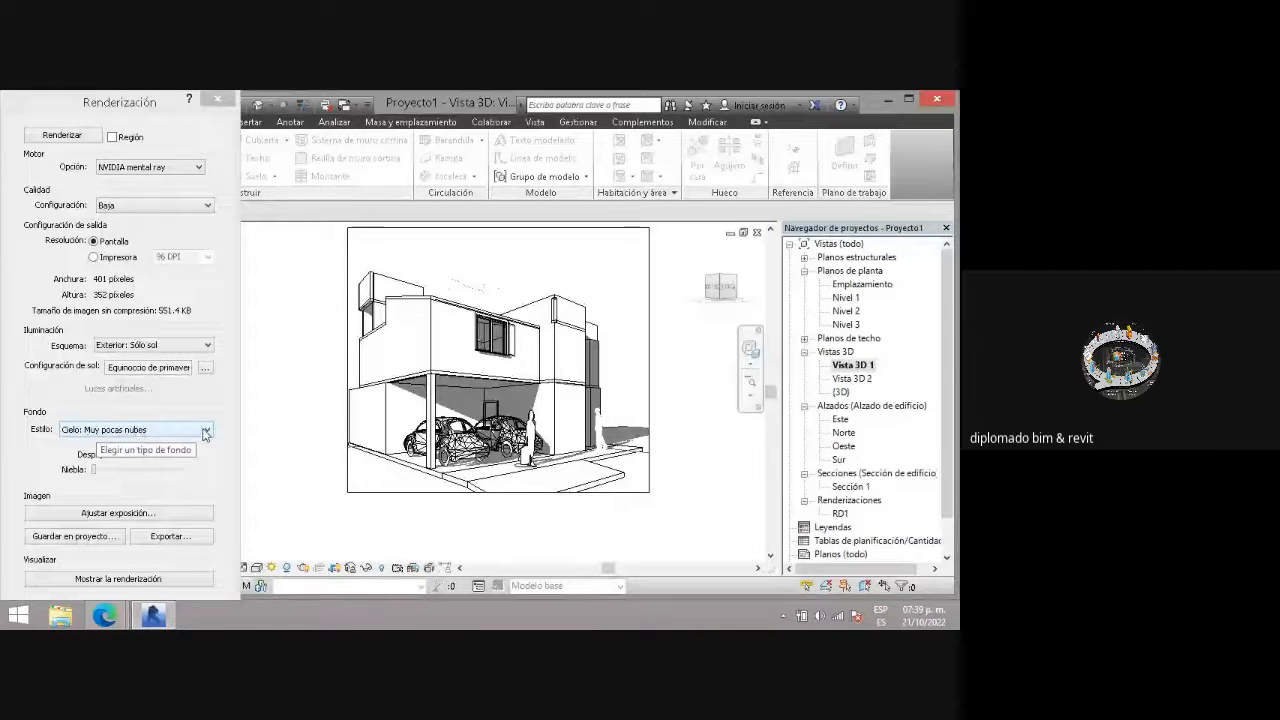
left_click(163, 431)
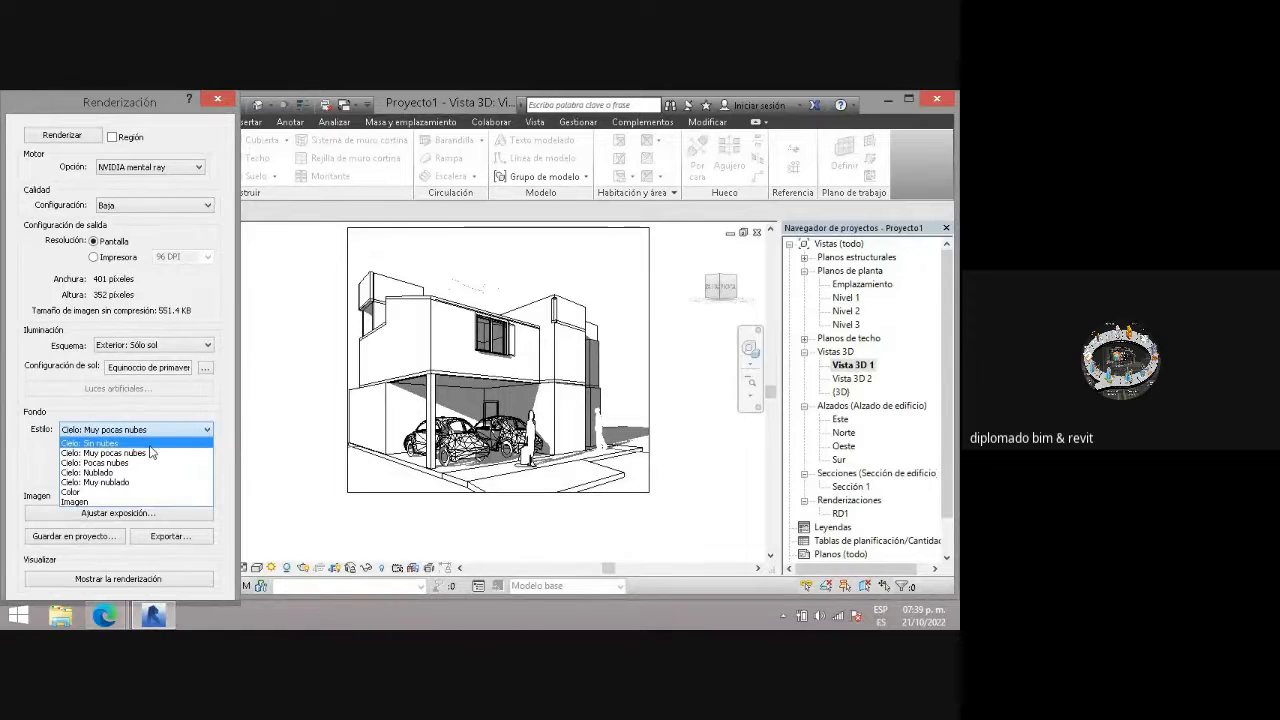
left_click(134, 476)
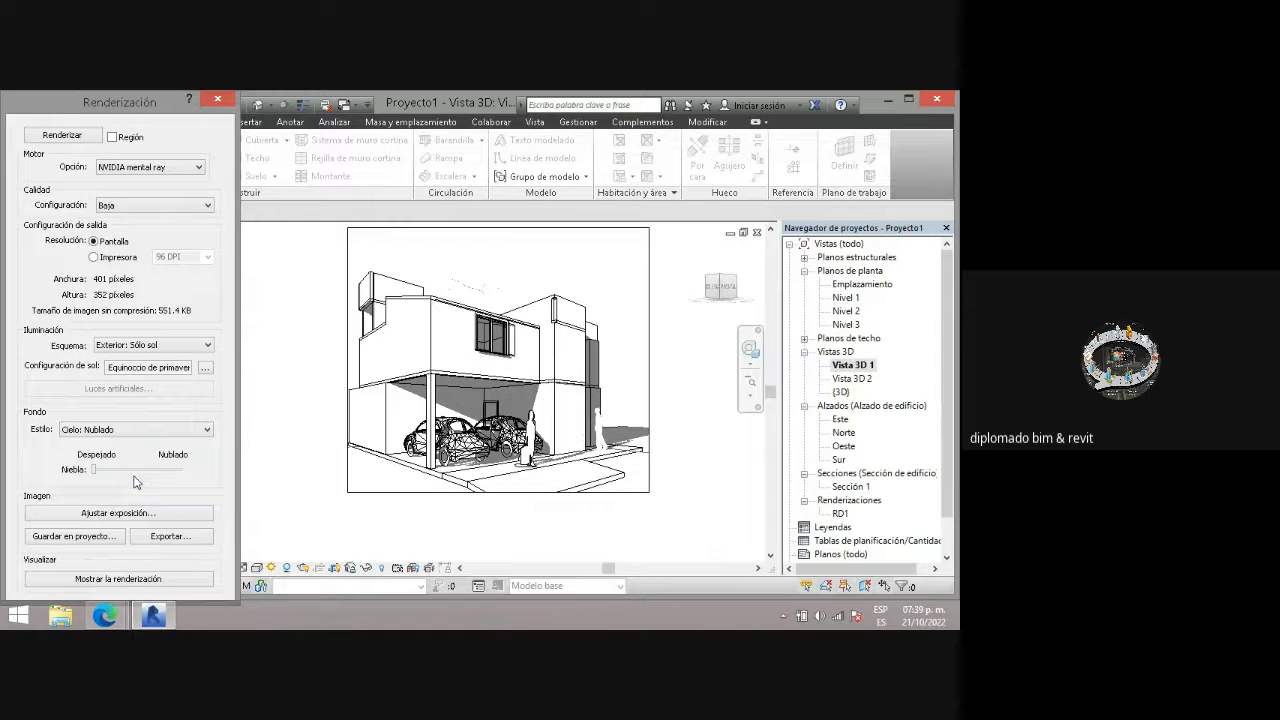
left_click(61, 136)
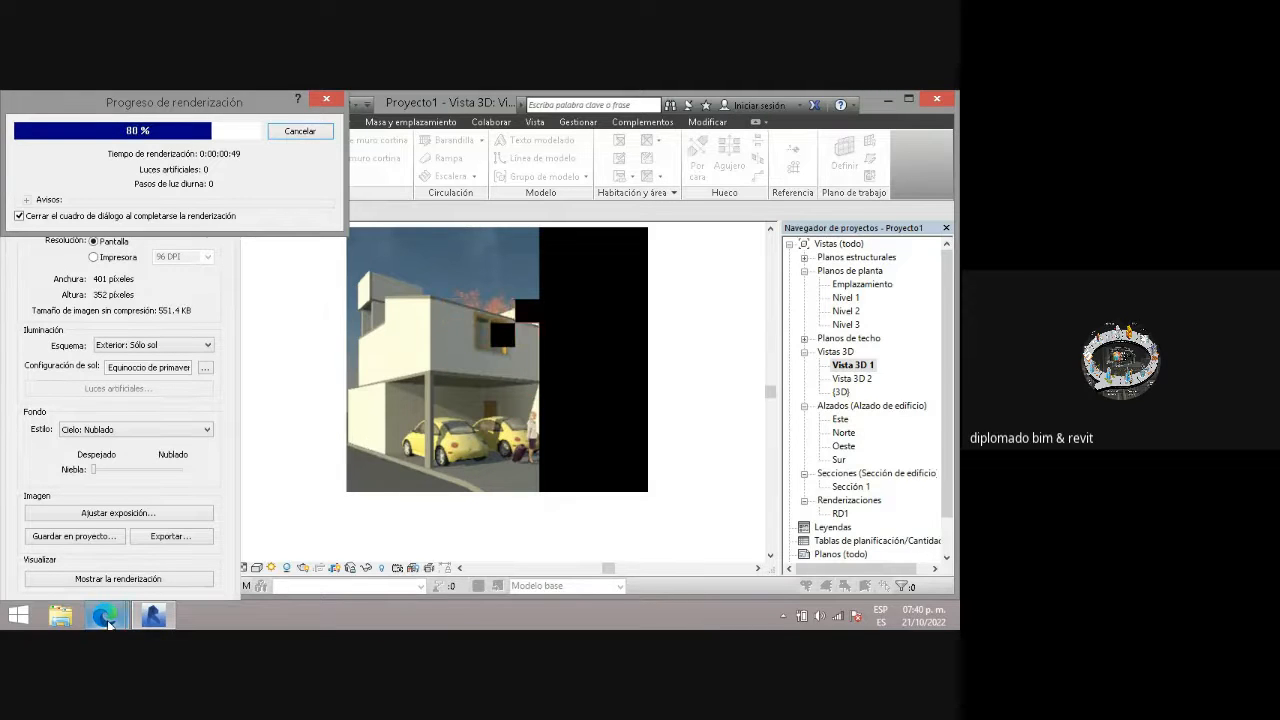
- Switch to the Google Meet call, admit the waiting participant and return to Revit
mouse_move(107, 618)
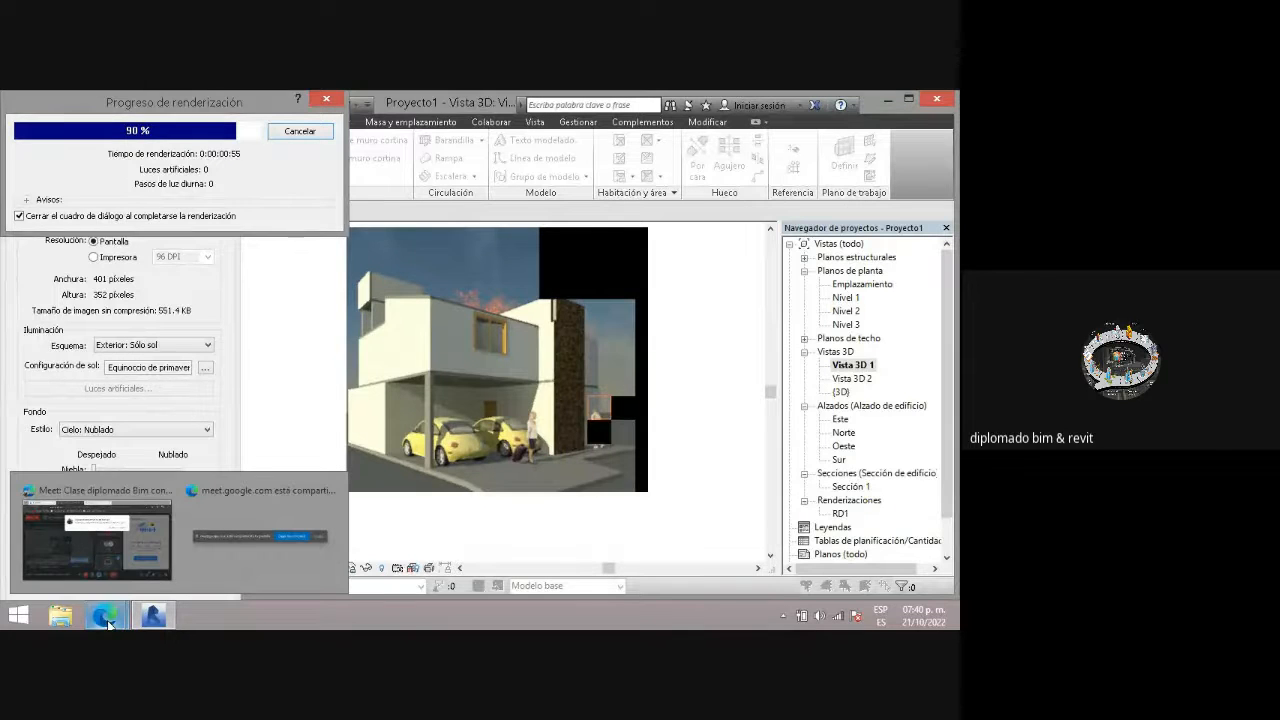
left_click(108, 620)
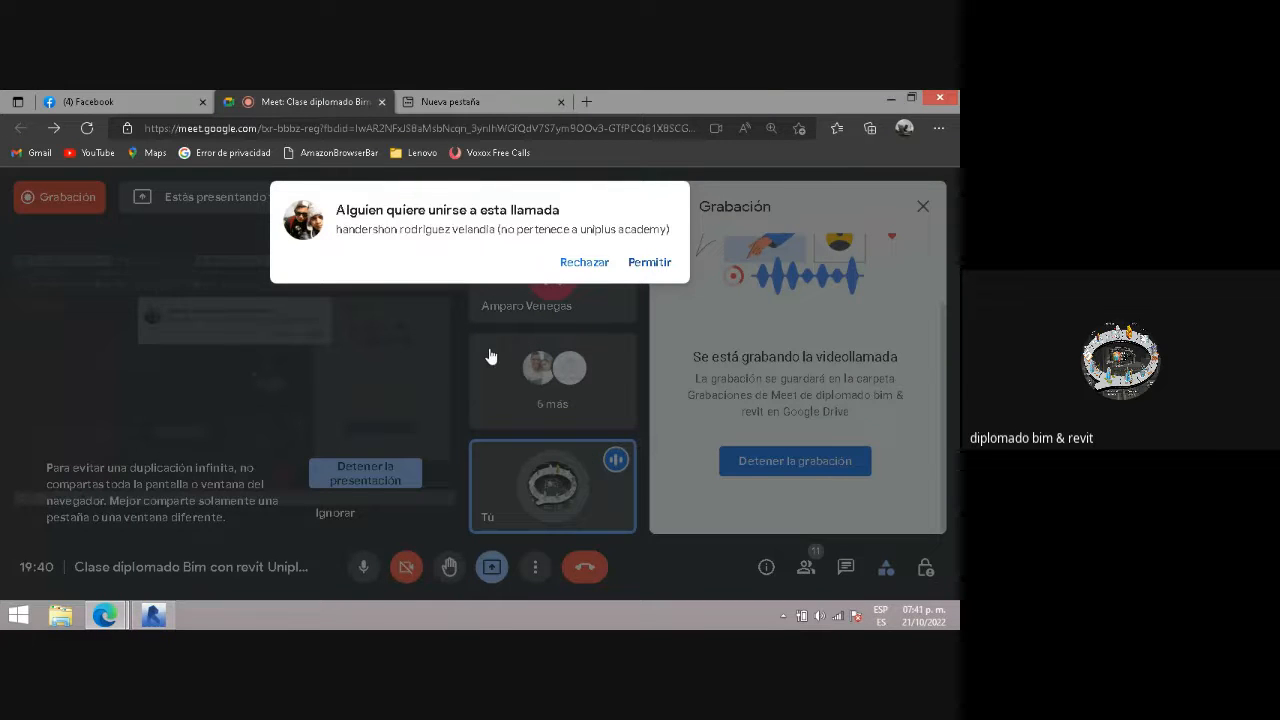
left_click(649, 262)
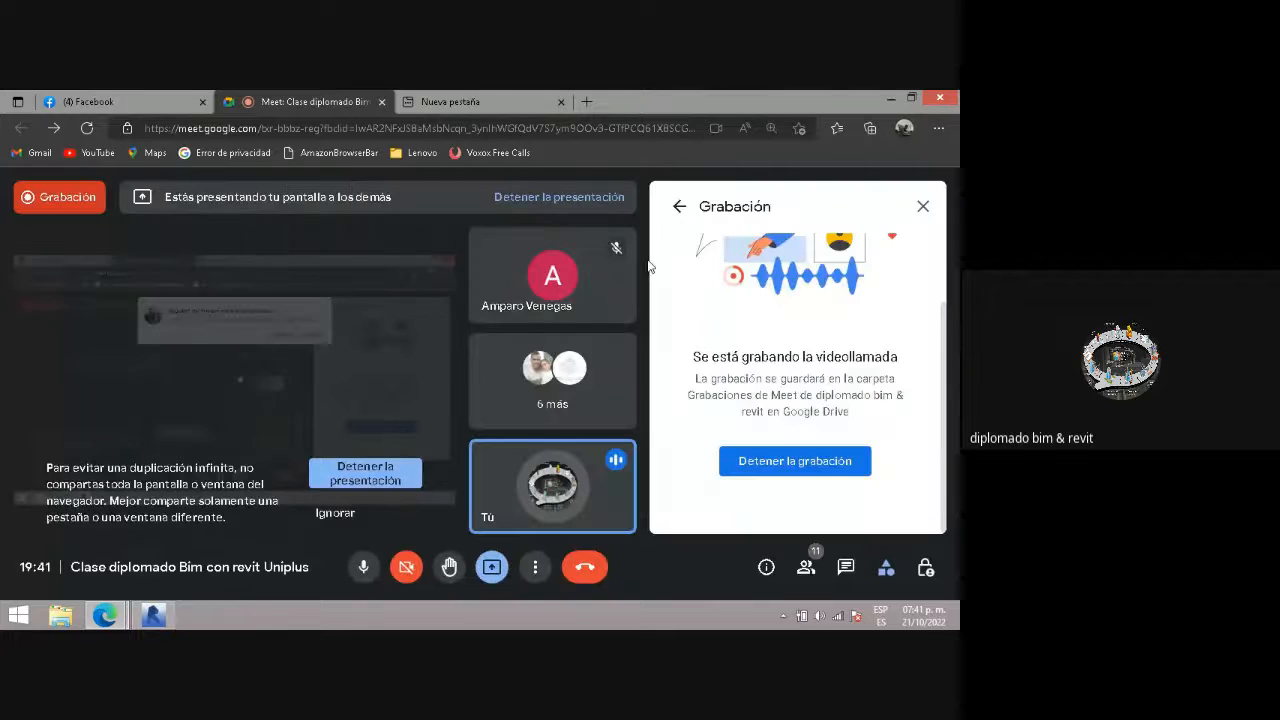
left_click(153, 615)
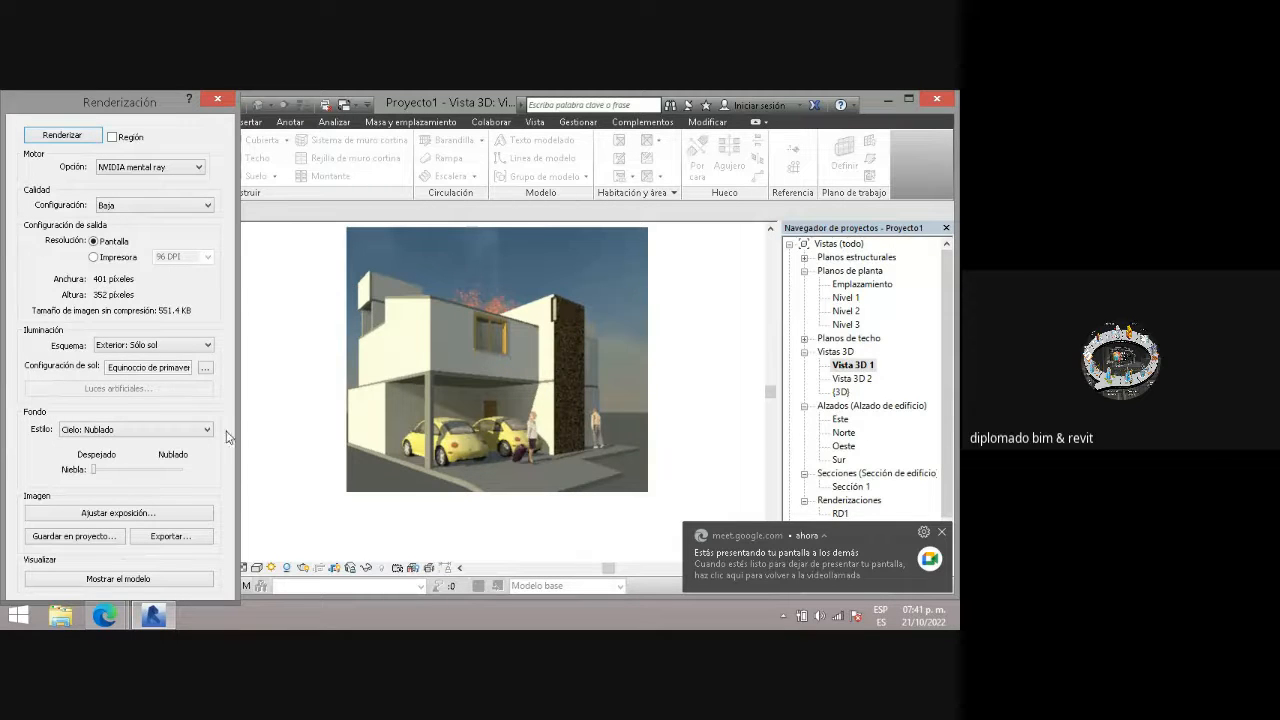
- Change the rendering background to Cielo: Sin nubes and render the exterior view again
left_click(141, 432)
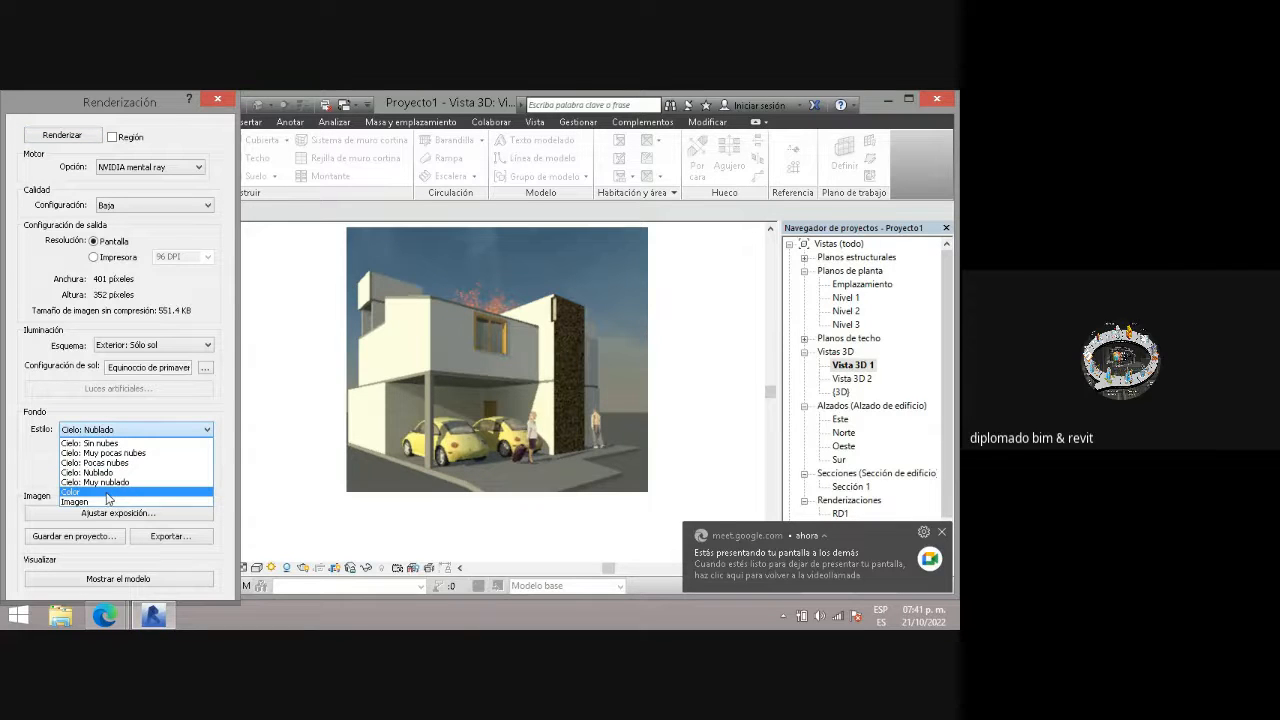
left_click(106, 447)
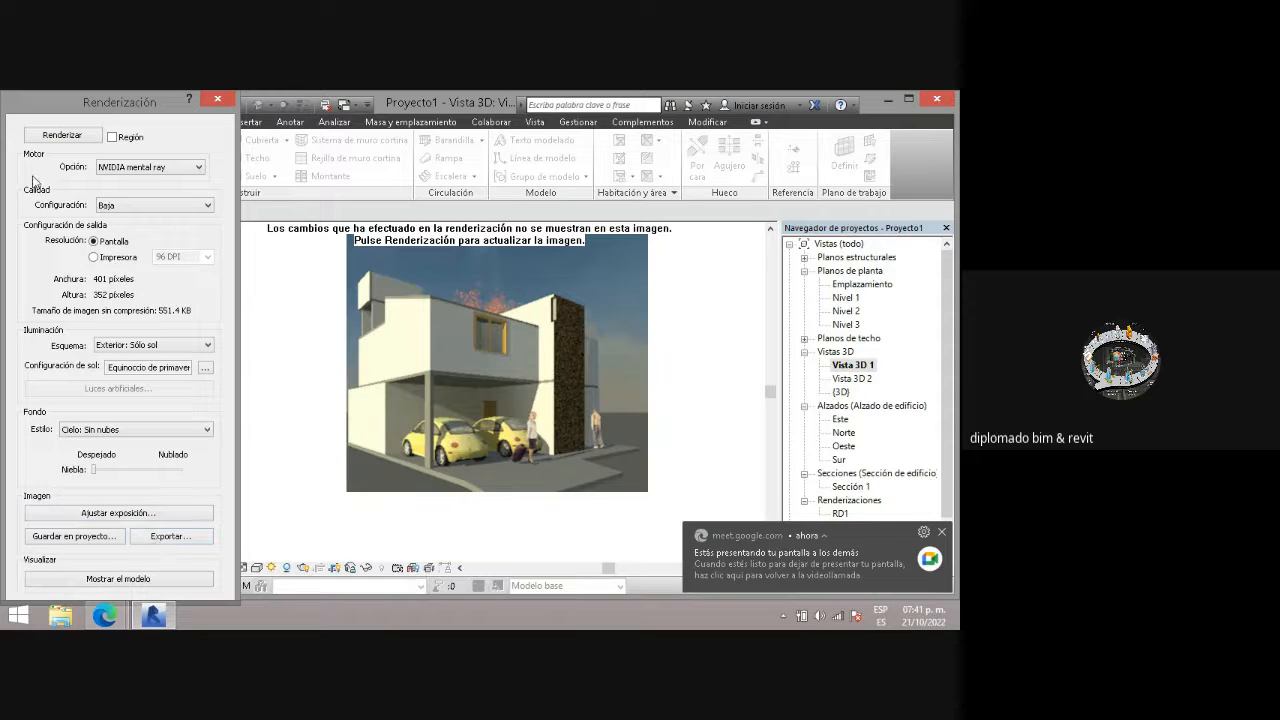
left_click(62, 135)
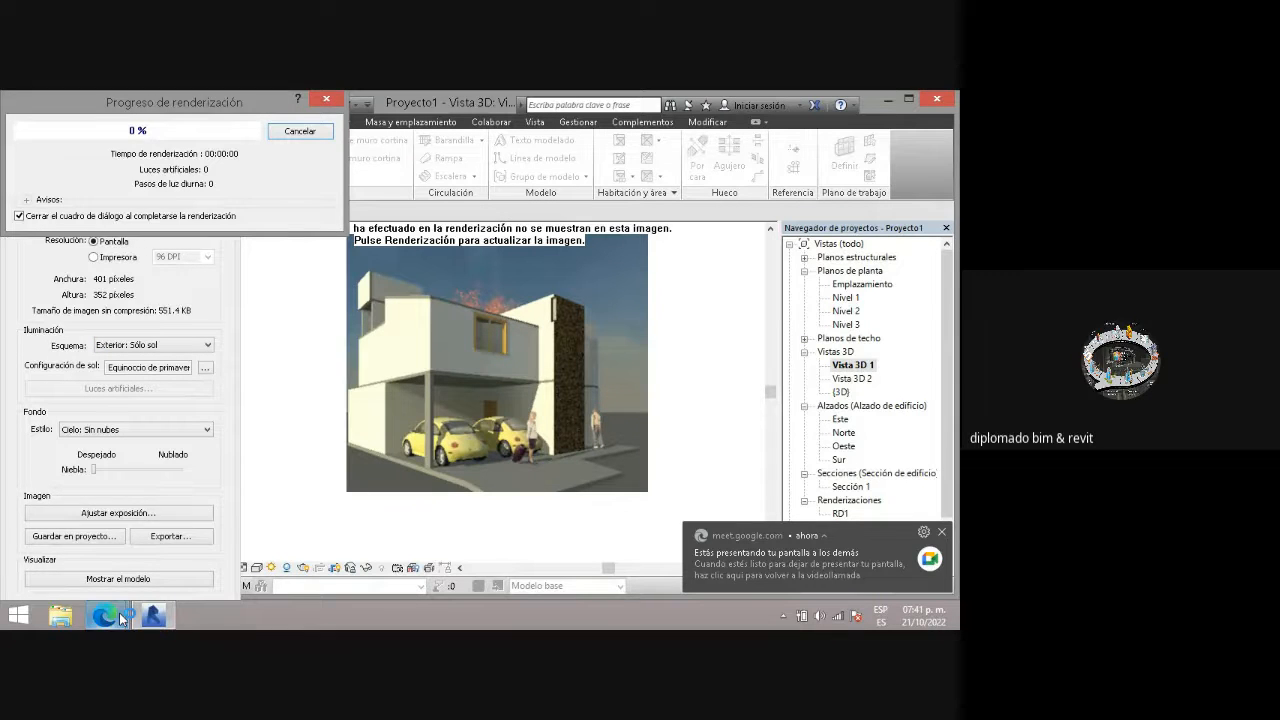
- Switch to Google Meet during the render, let the new participant join and go back to Revit
mouse_move(119, 612)
left_click(120, 563)
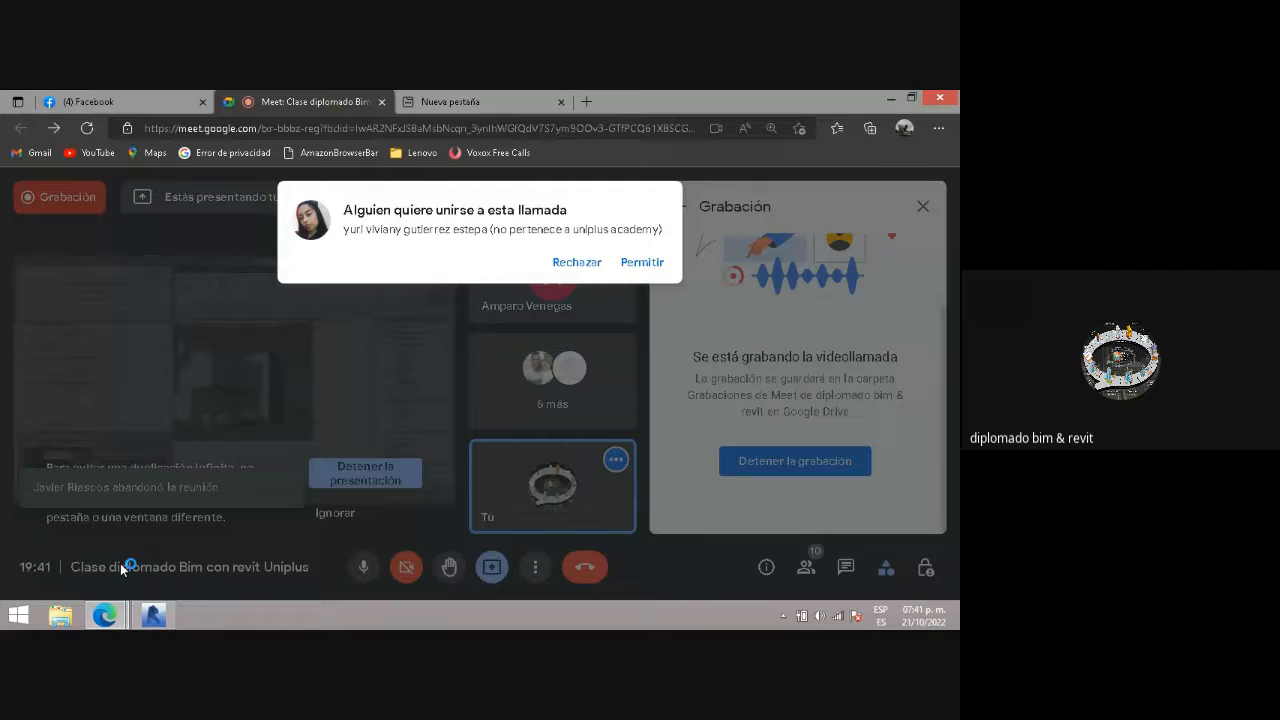
left_click(634, 264)
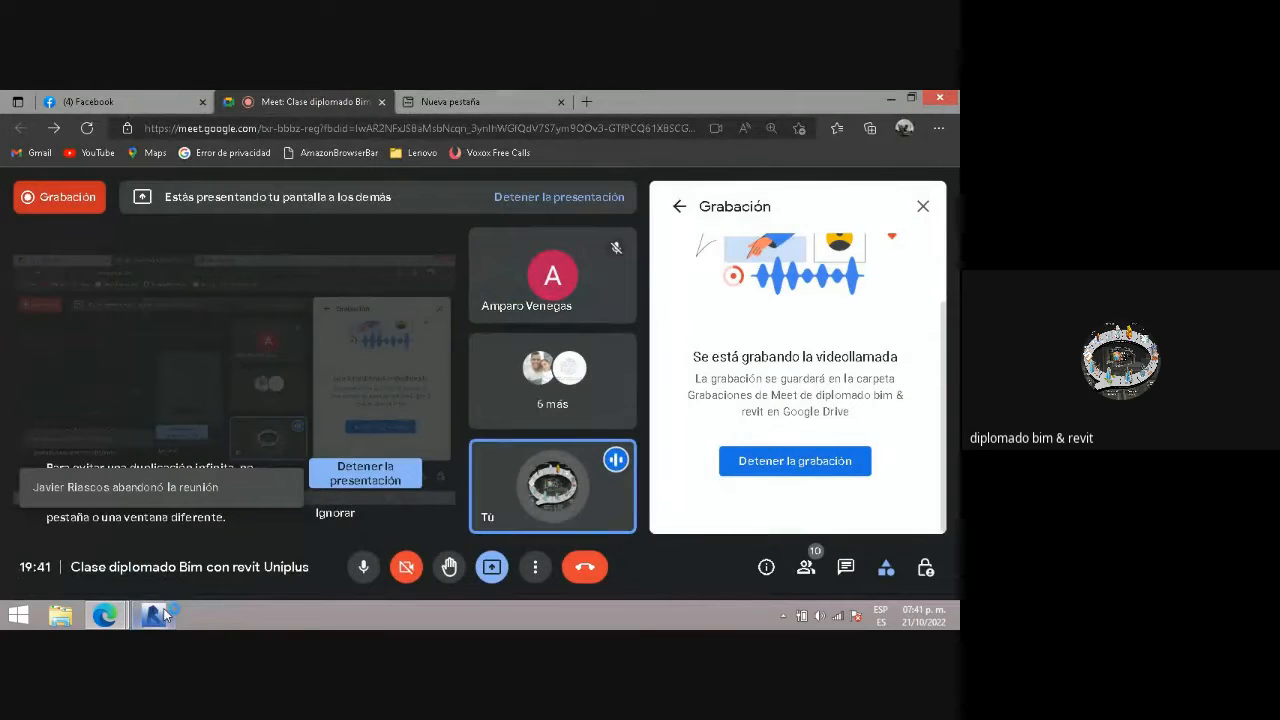
left_click(160, 615)
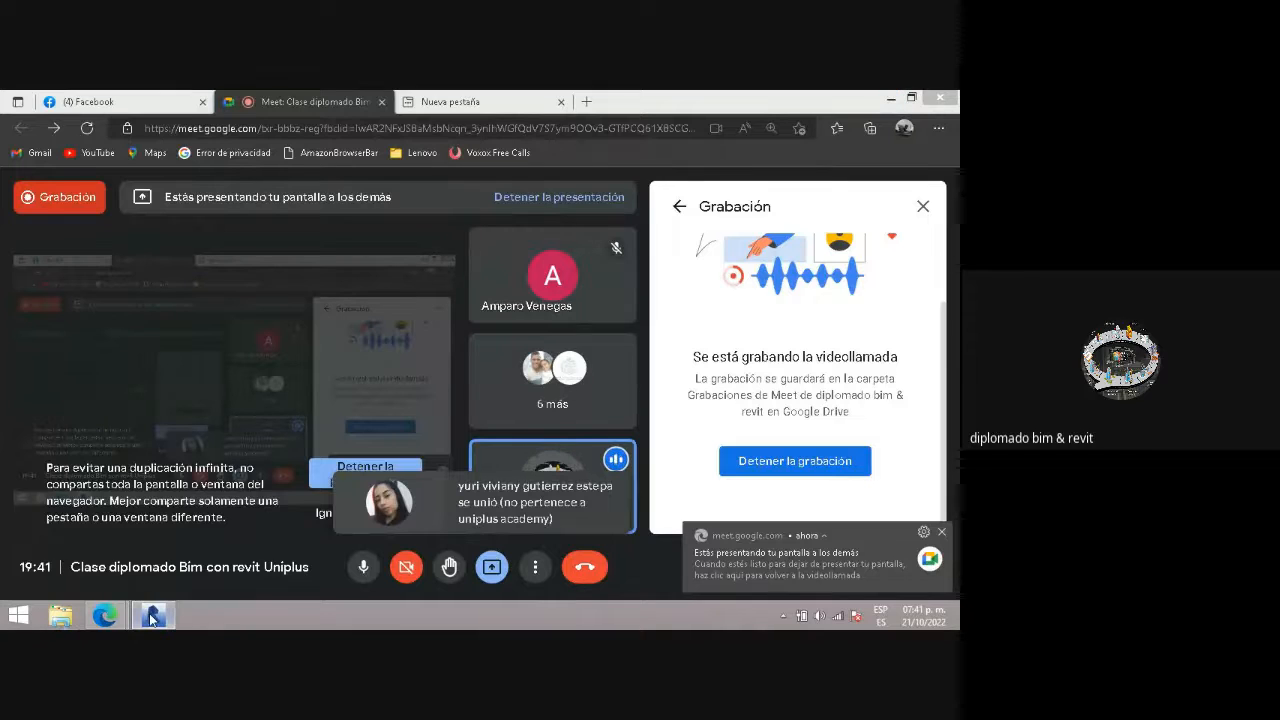
mouse_move(152, 618)
left_click(148, 570)
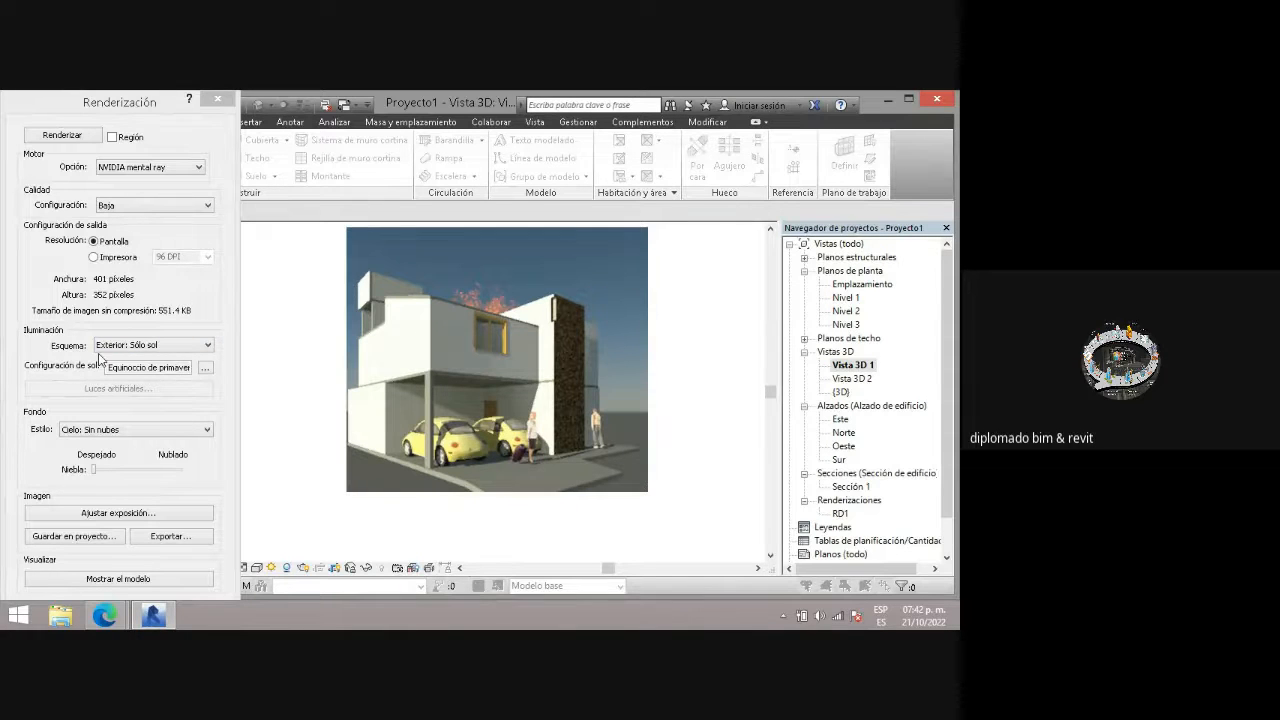
- Set the rendering background to Cielo: Muy pocas nubes with haze slightly past midway, and render the exterior view
left_click(127, 433)
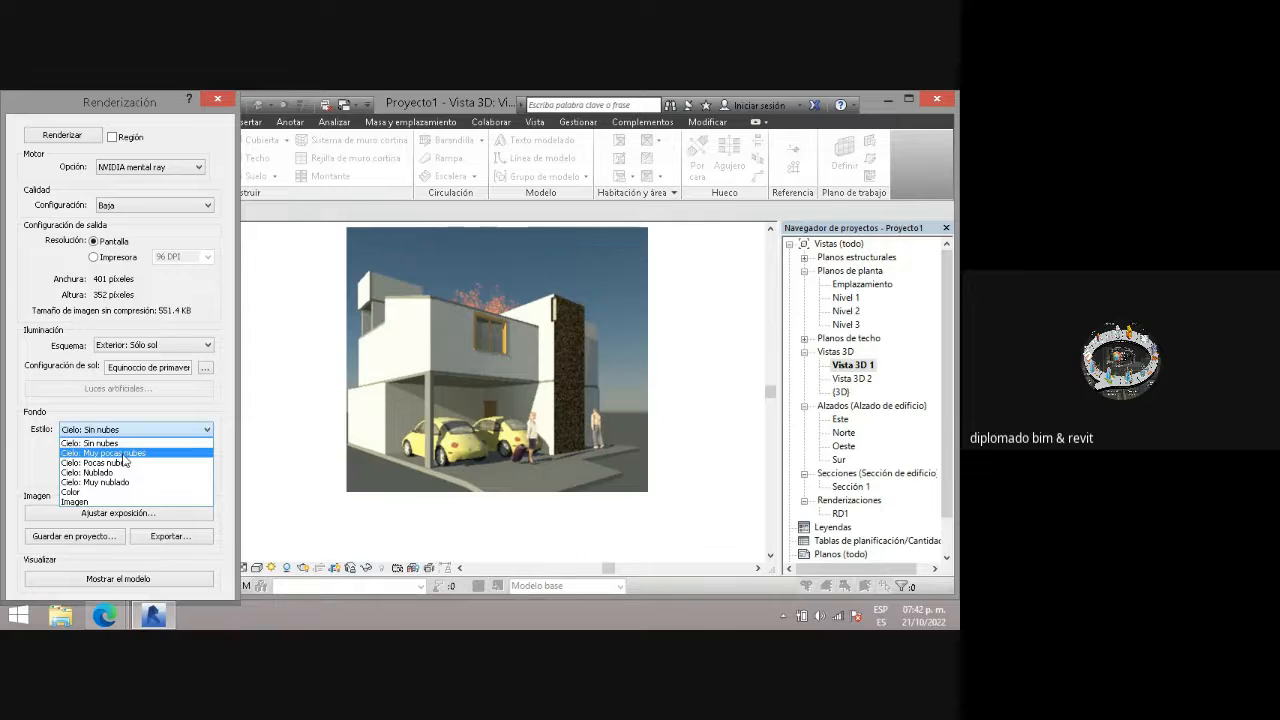
left_click(125, 453)
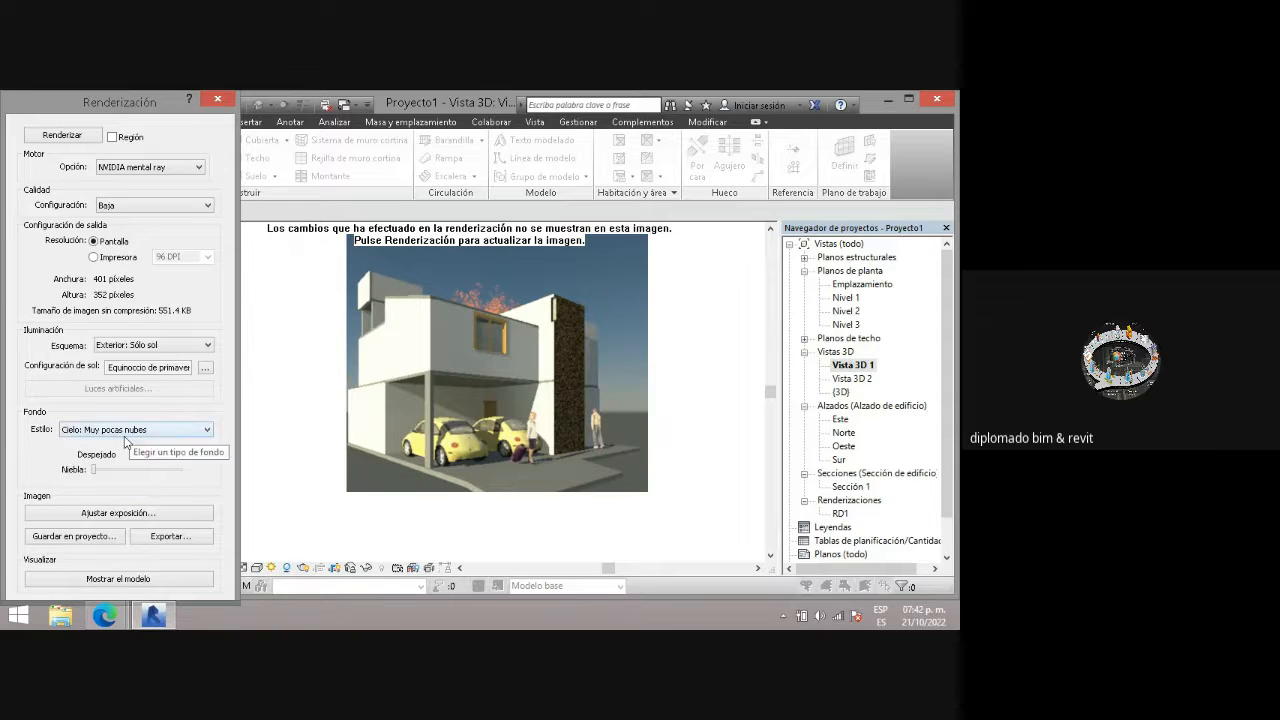
mouse_move(97, 470)
left_mouse_down()
mouse_move(184, 478)
mouse_move(90, 482)
mouse_move(150, 478)
mouse_move(92, 480)
mouse_move(145, 480)
mouse_move(118, 483)
left_mouse_up()
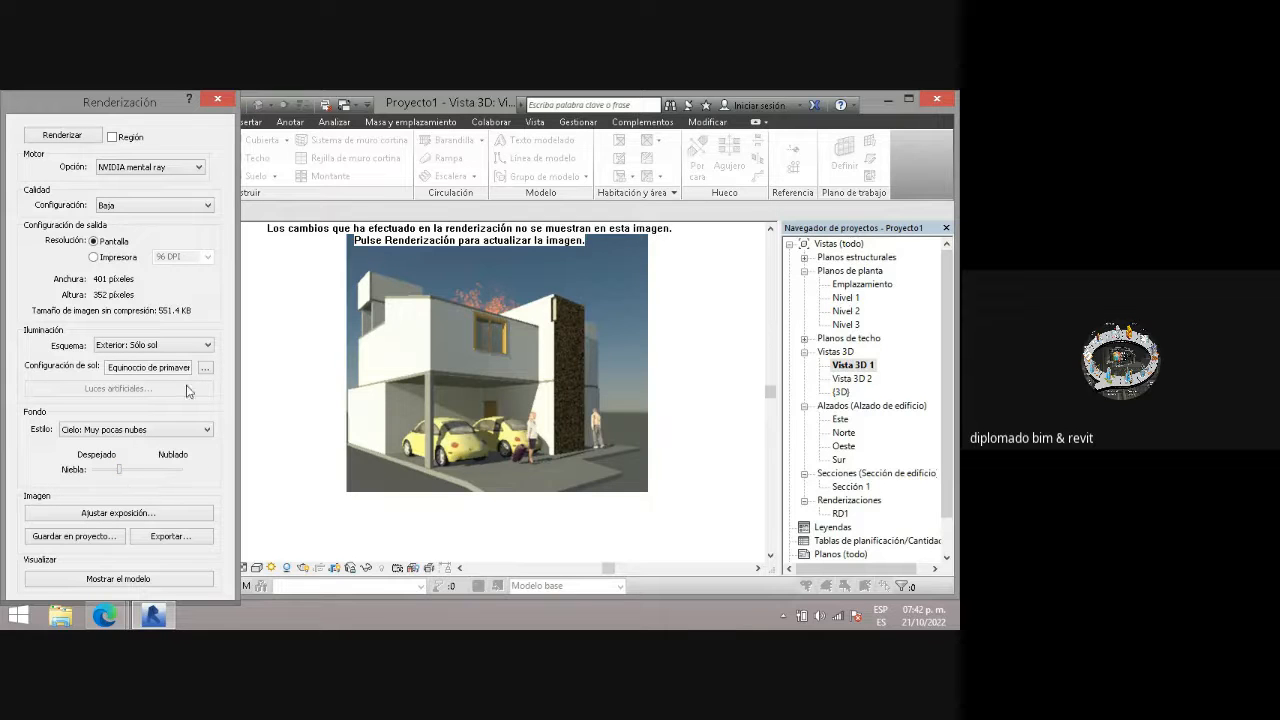
left_click_drag(117, 480, 143, 476)
left_click(78, 140)
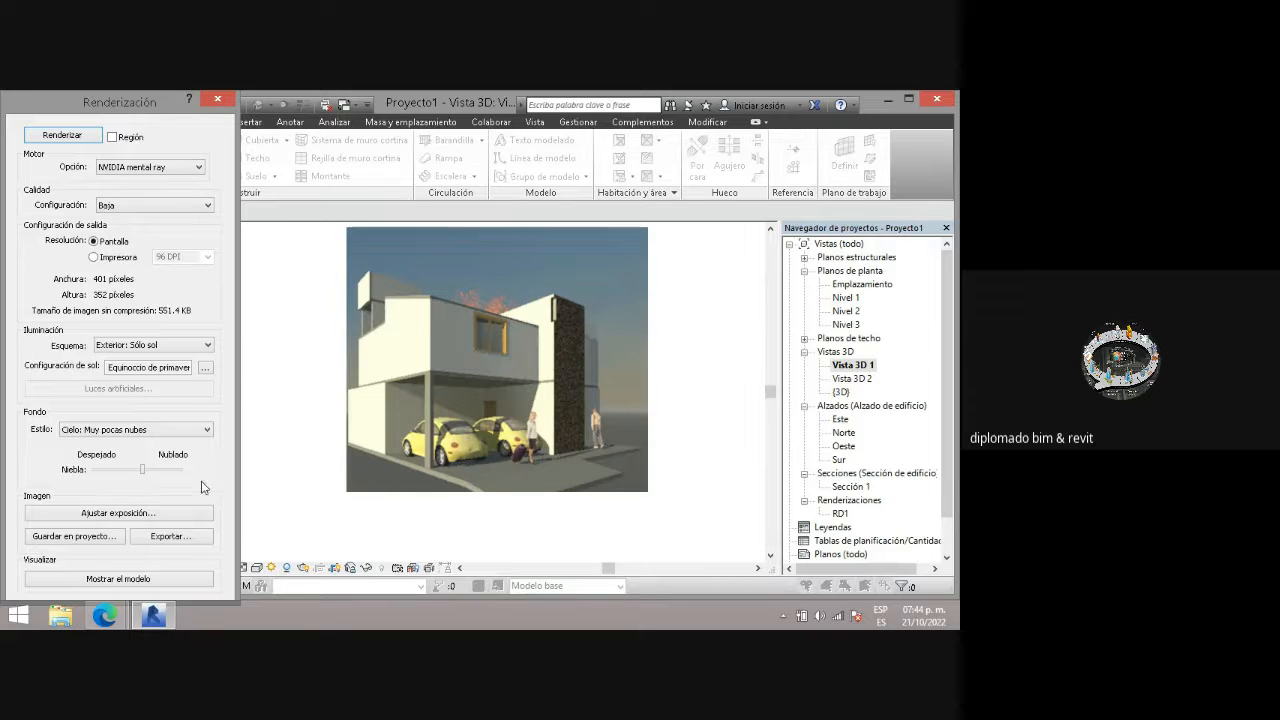
- Try an exposure value of 11.84 on the rendered image and settle on 12.7
left_click(146, 515)
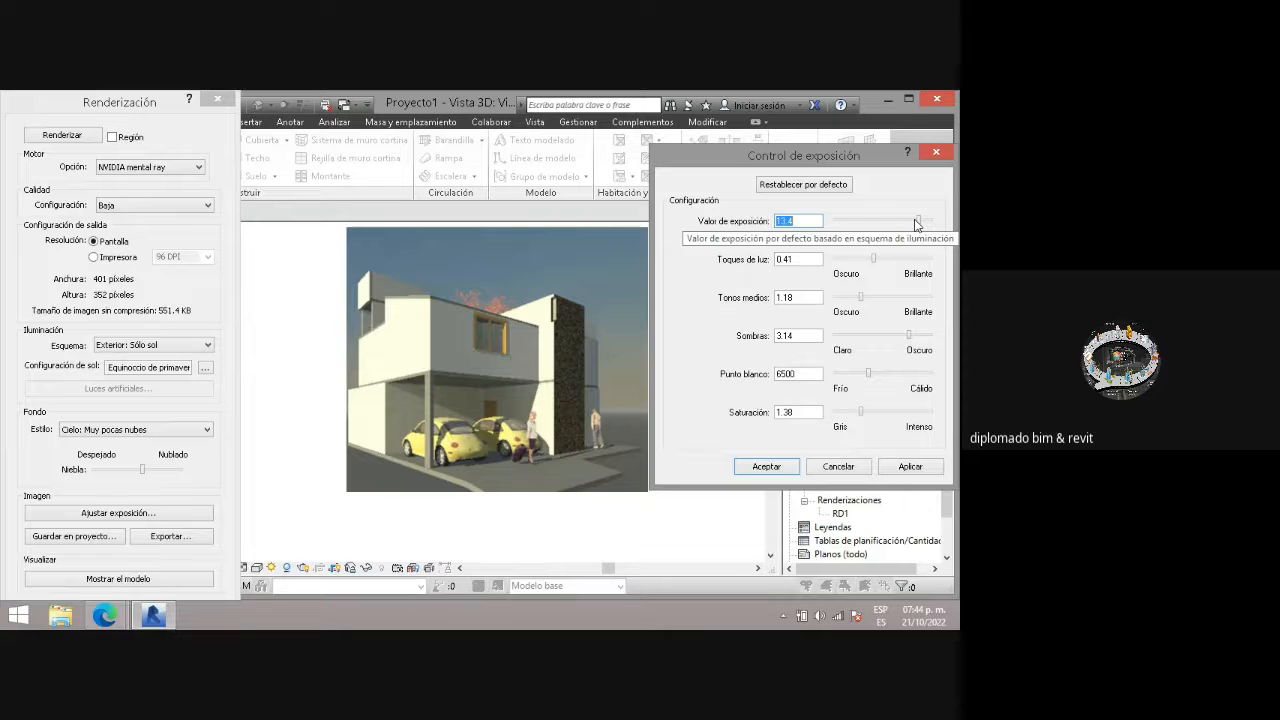
left_click_drag(916, 222, 911, 220)
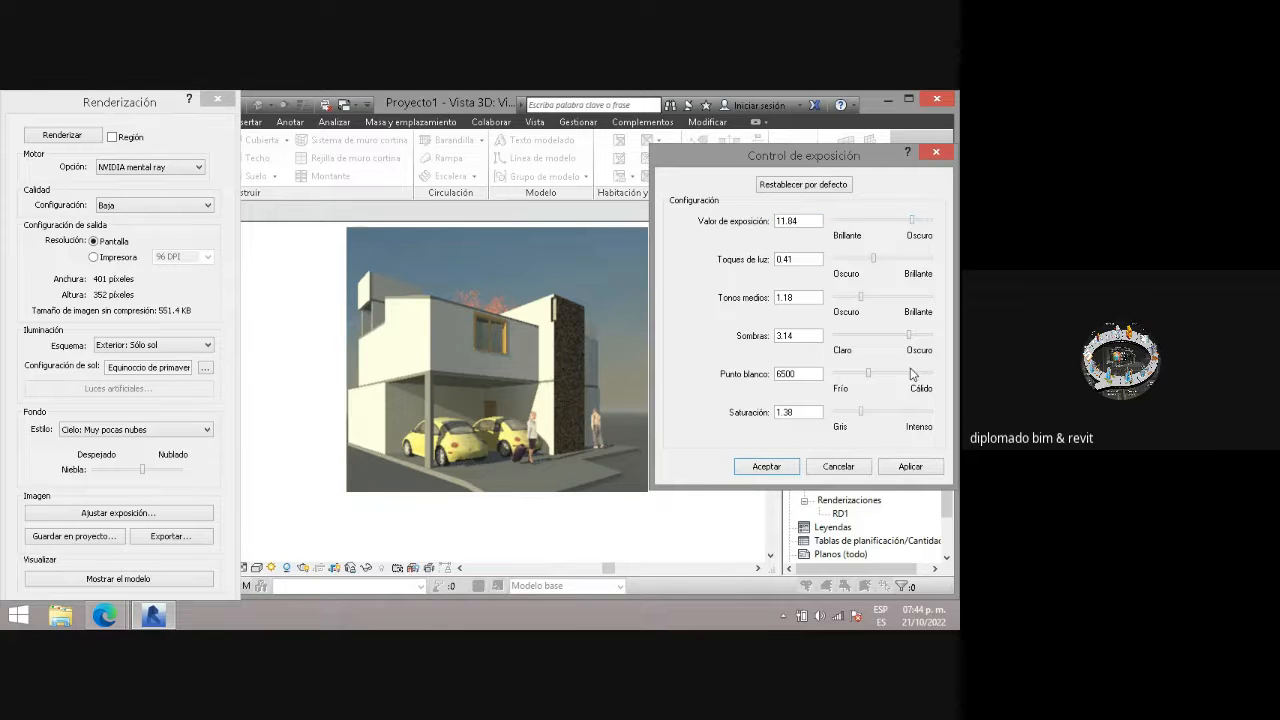
left_click(910, 466)
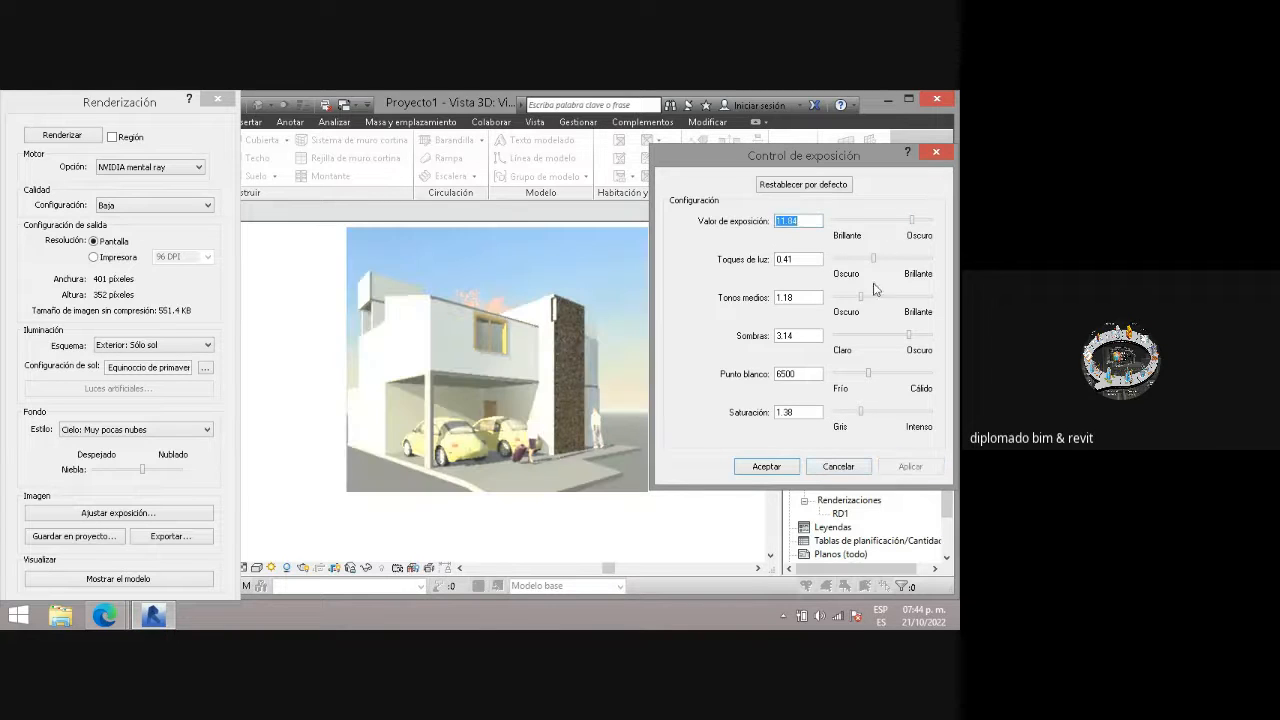
left_click_drag(912, 221, 917, 222)
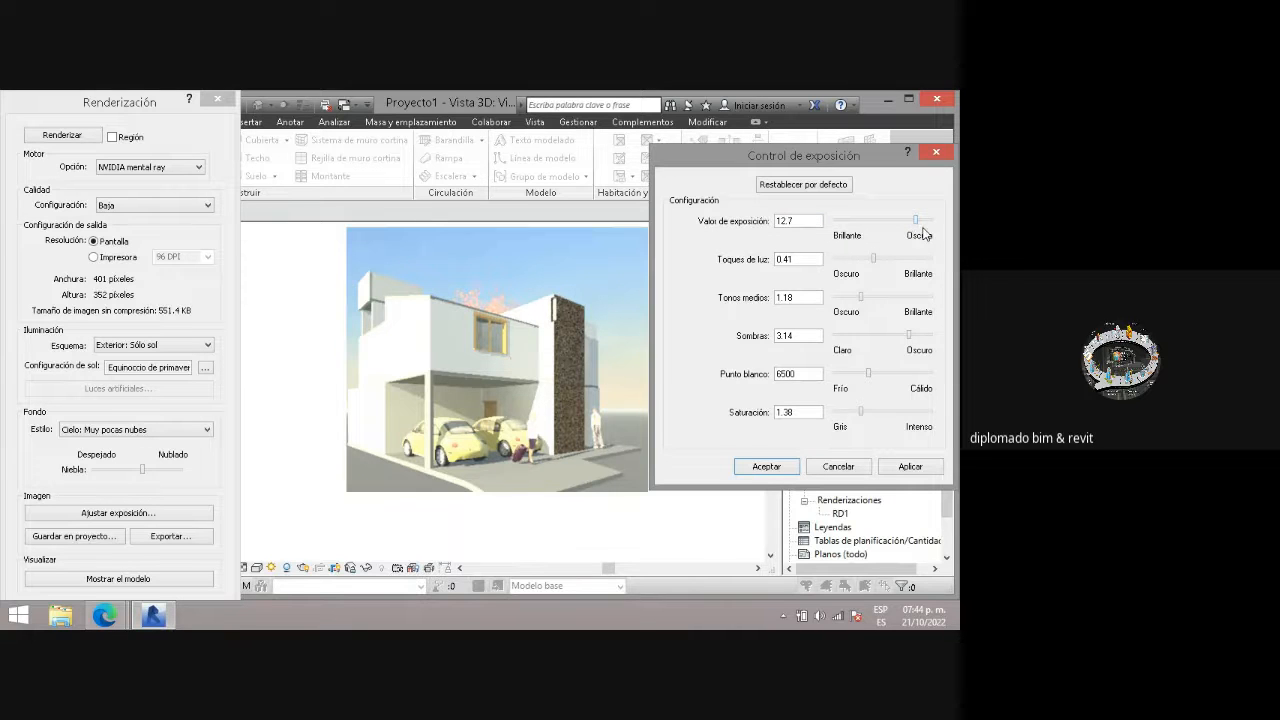
left_click(909, 467)
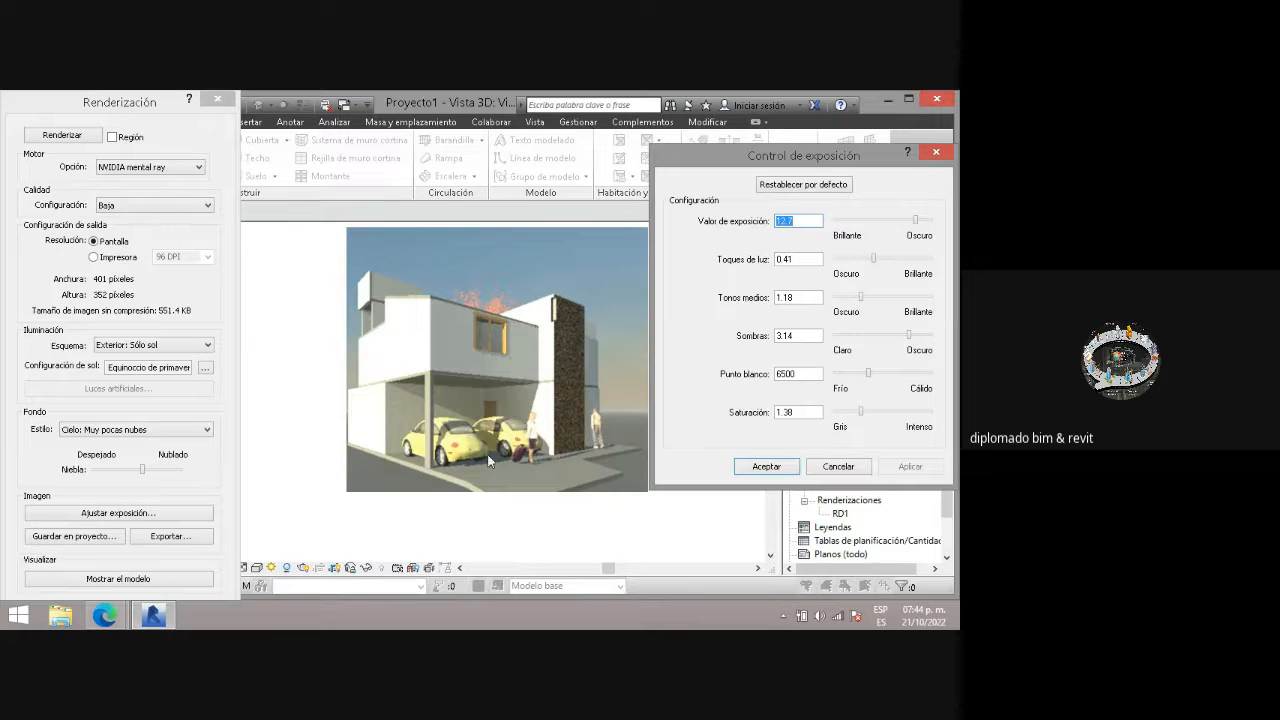
left_click(829, 470)
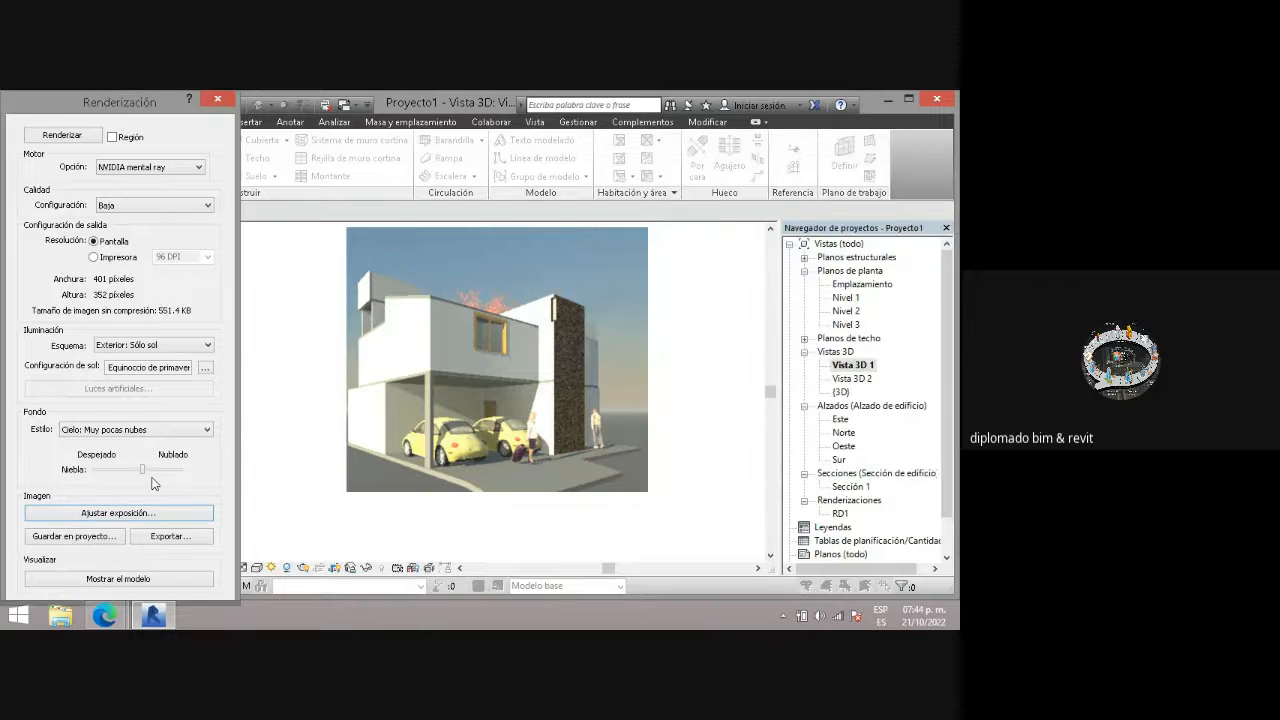
- Reduce the haze to fully clear and change the rendering background style to Imagen
left_click_drag(142, 469, 94, 471)
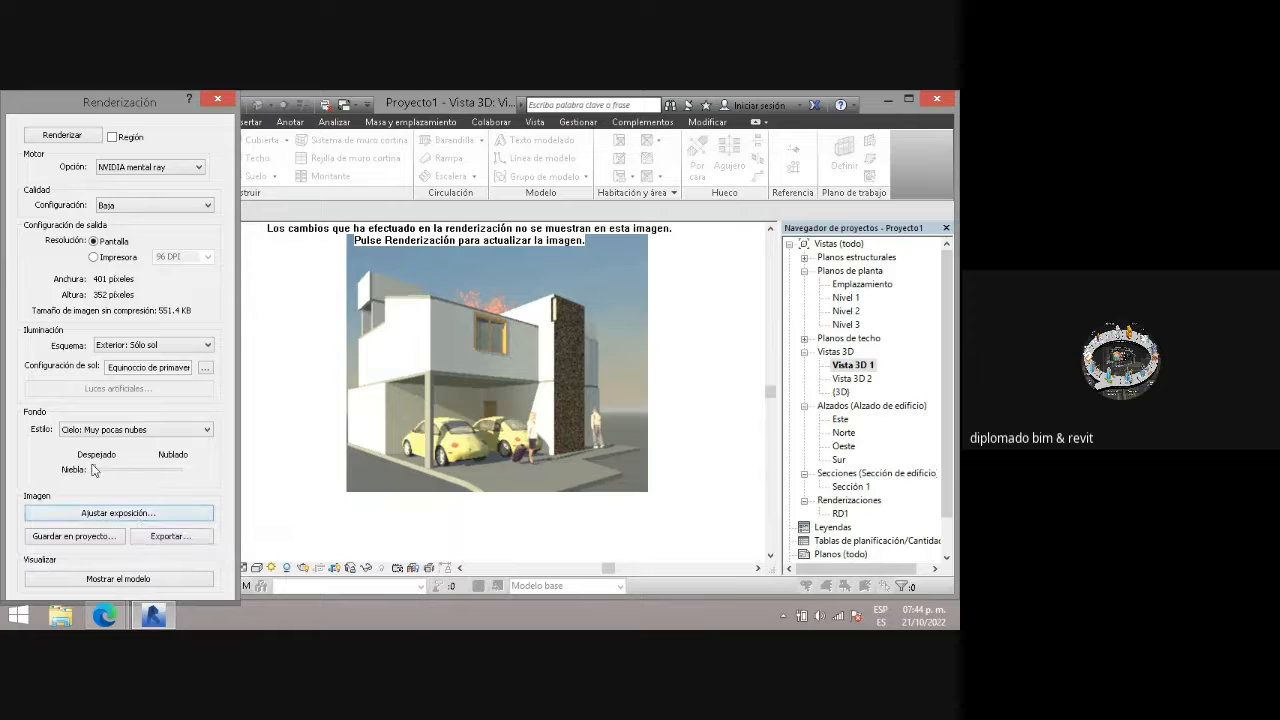
left_click(126, 430)
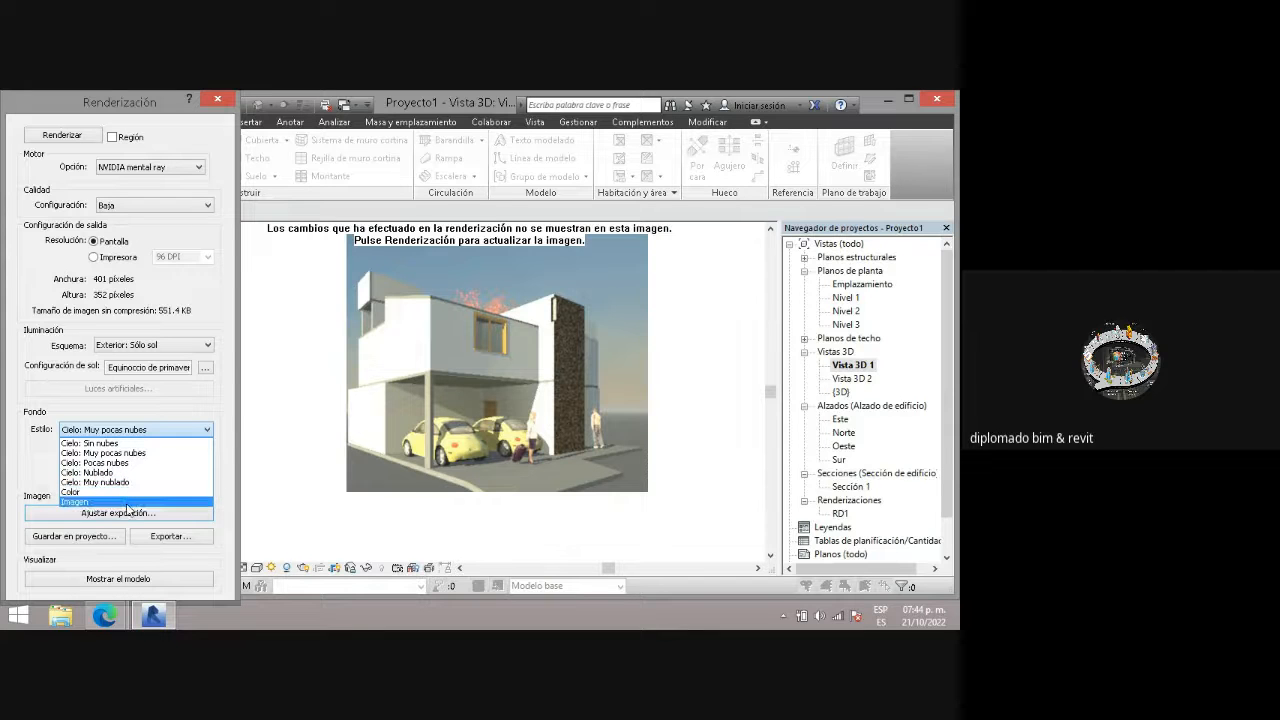
left_click(129, 502)
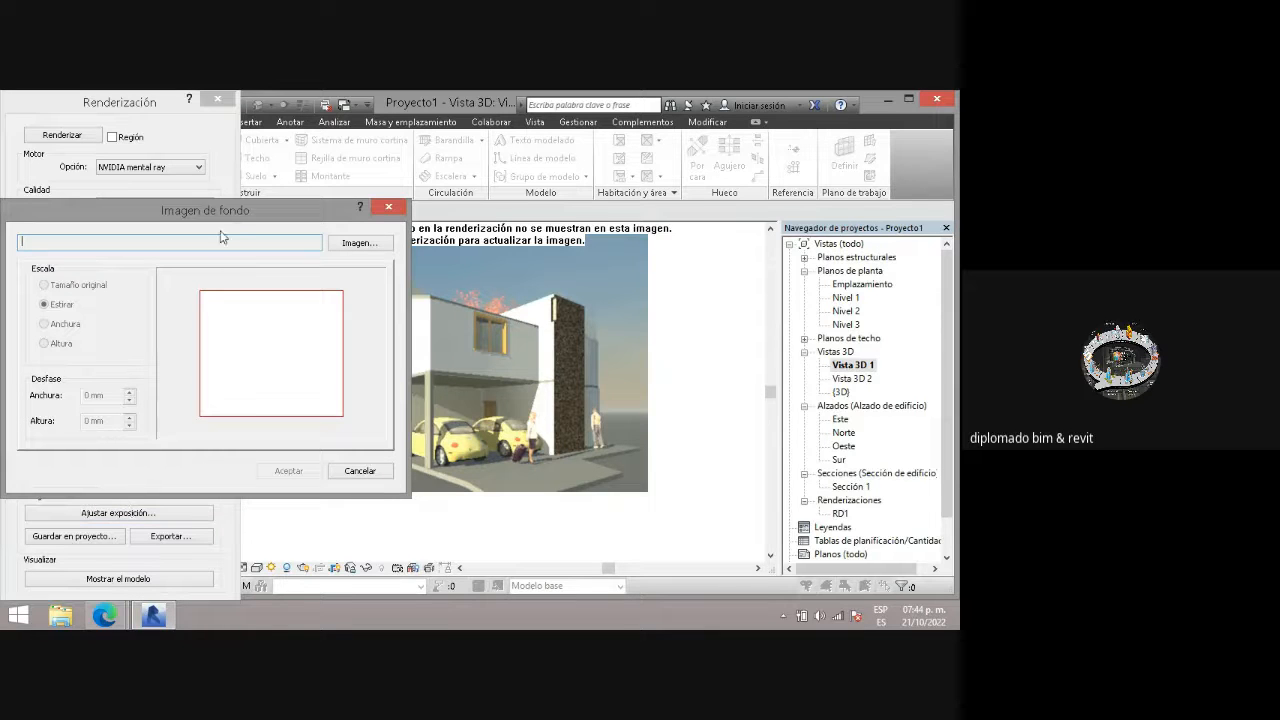
left_click_drag(224, 212, 338, 208)
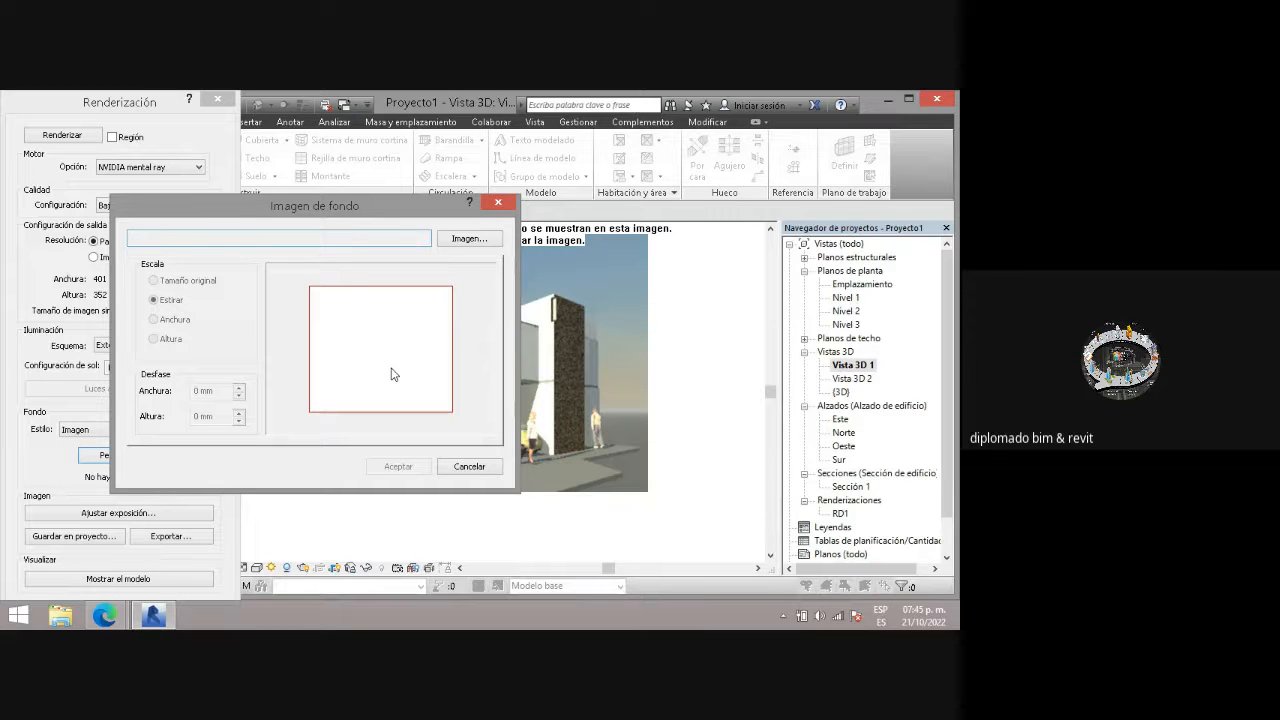
- Browse for a background image in the texturas folder inside 2018 pc on Disco local (G:)
left_click(482, 242)
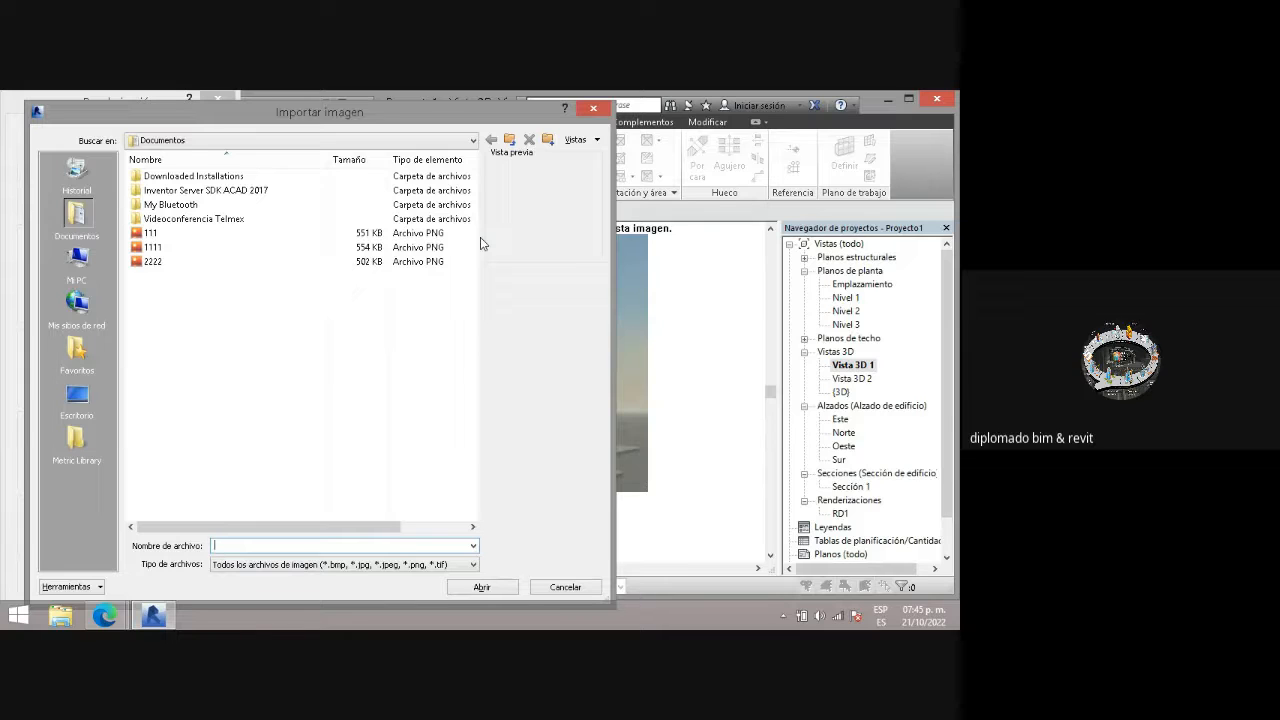
left_click(78, 262)
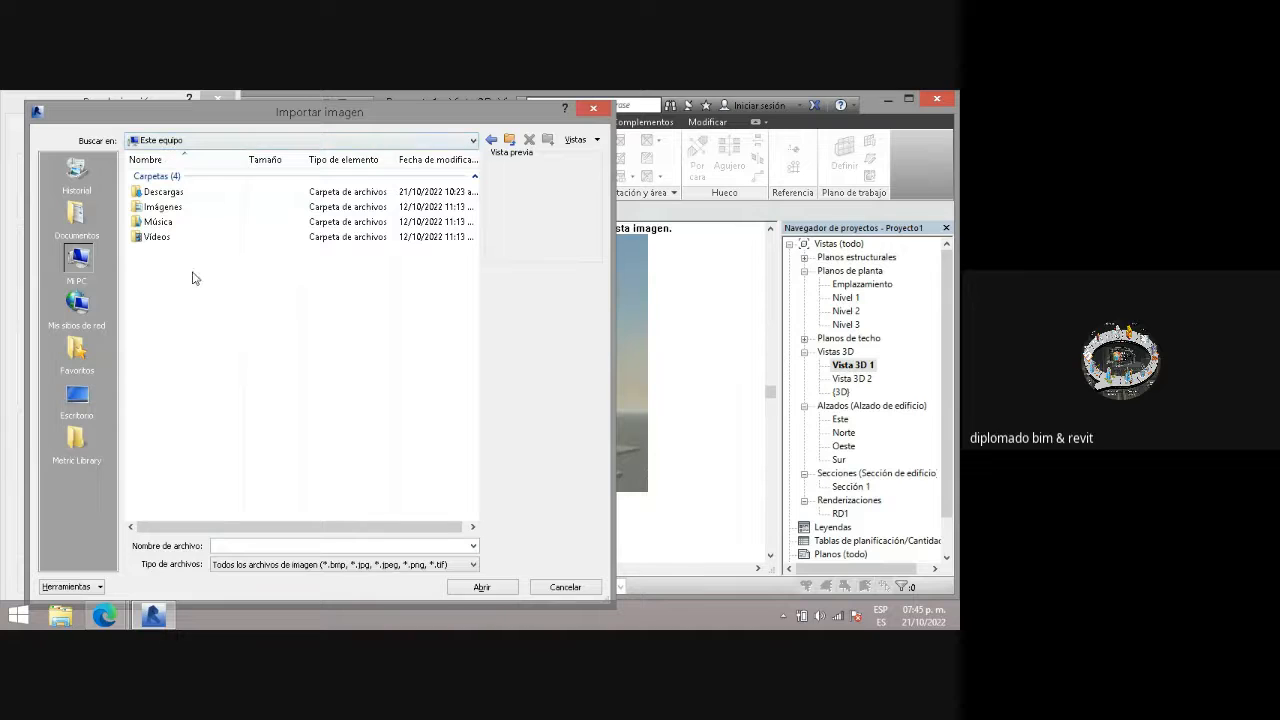
left_click(471, 141)
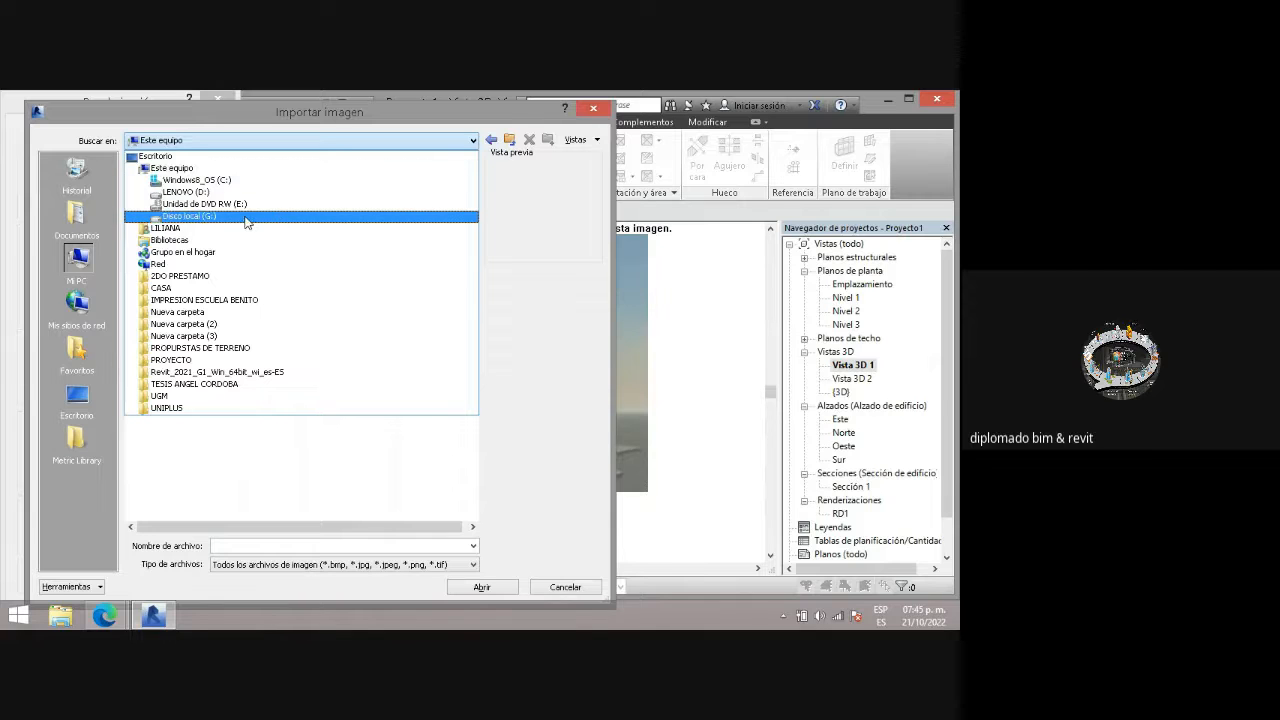
left_click(174, 167)
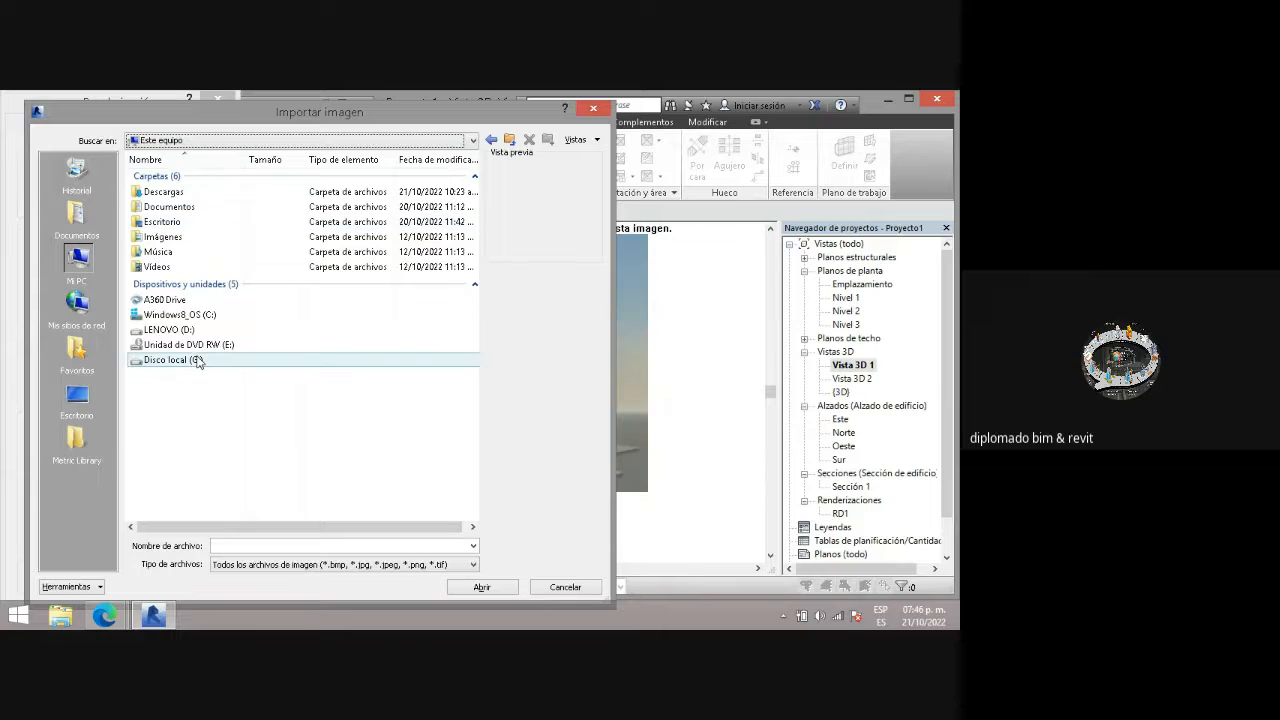
left_click(188, 363)
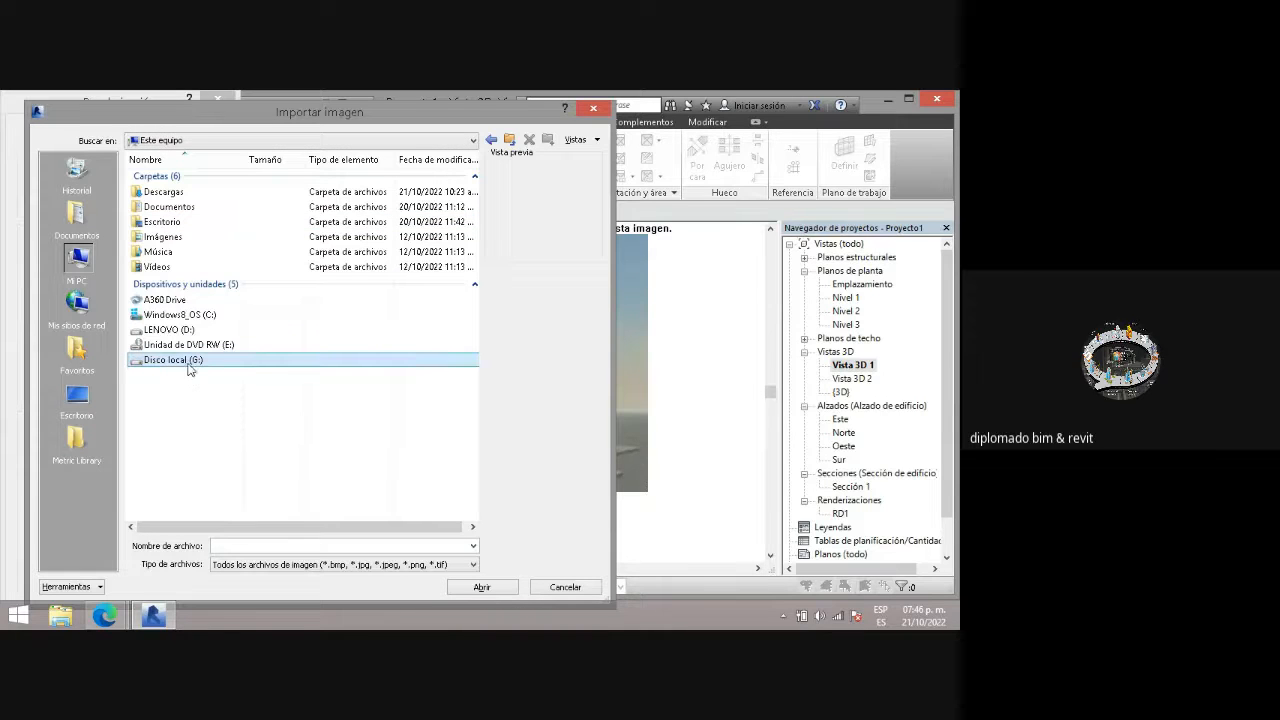
double_click(189, 366)
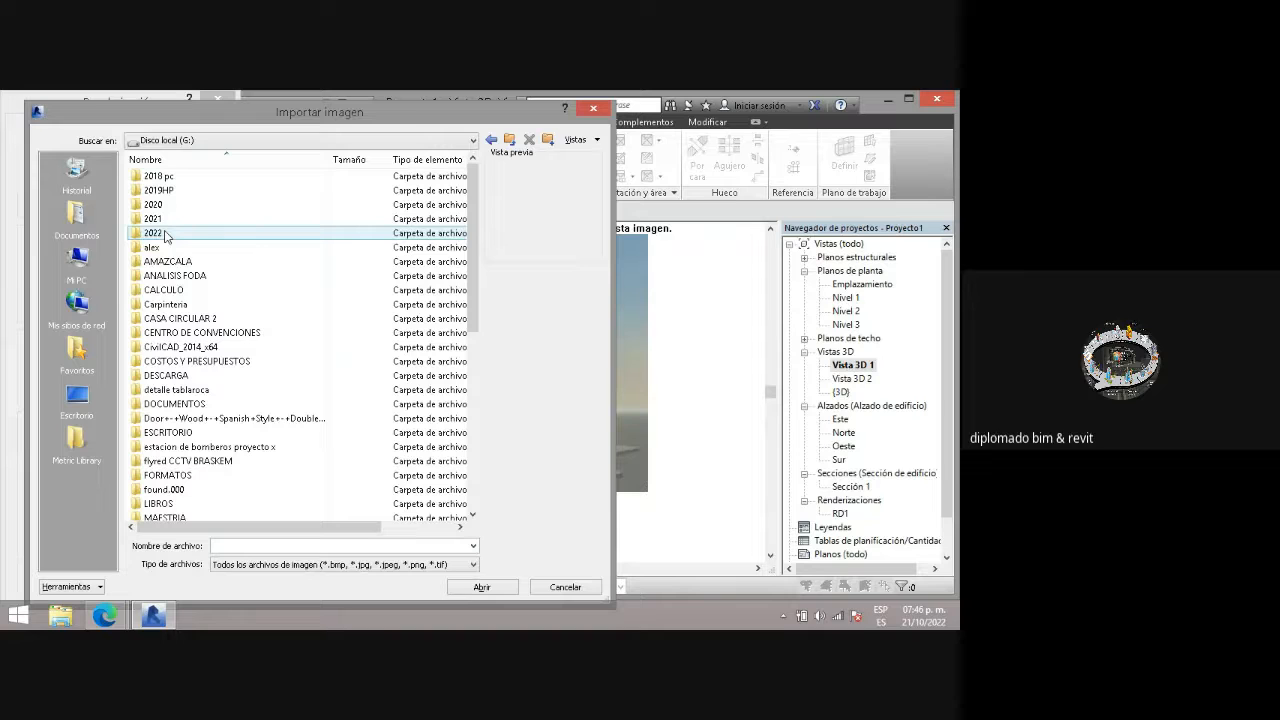
double_click(160, 176)
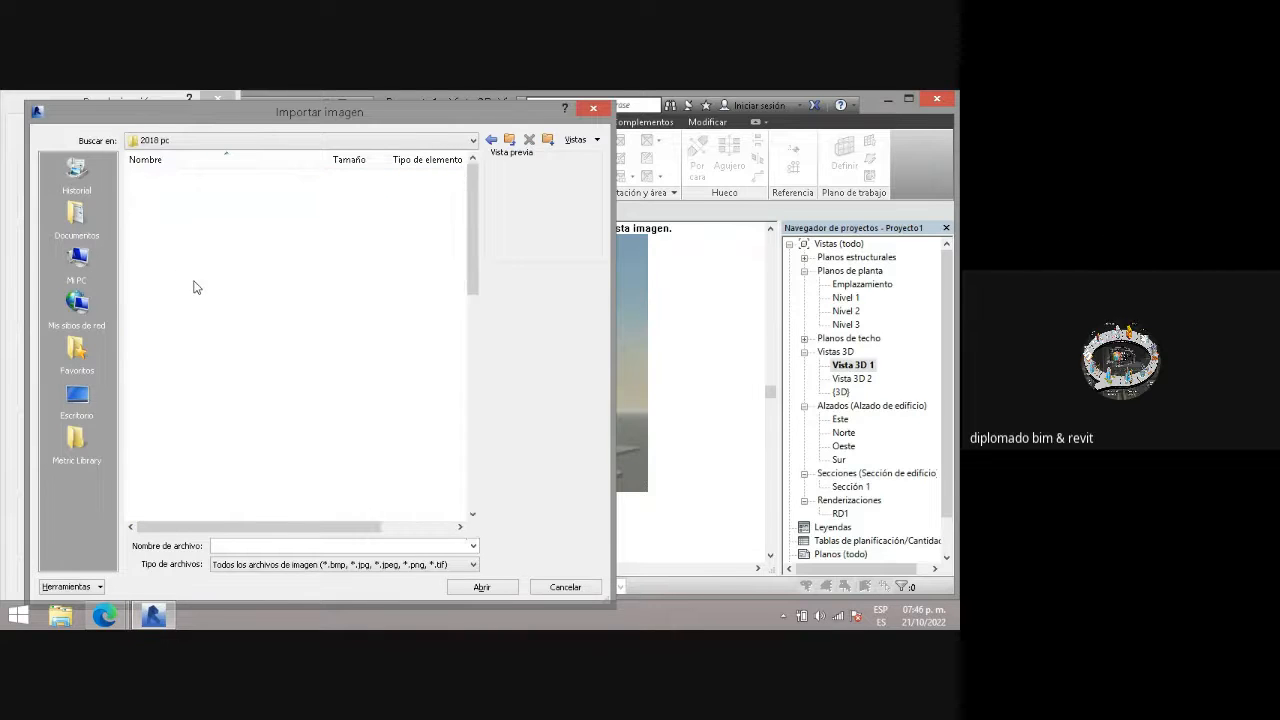
scroll(380, 337, "down", 4)
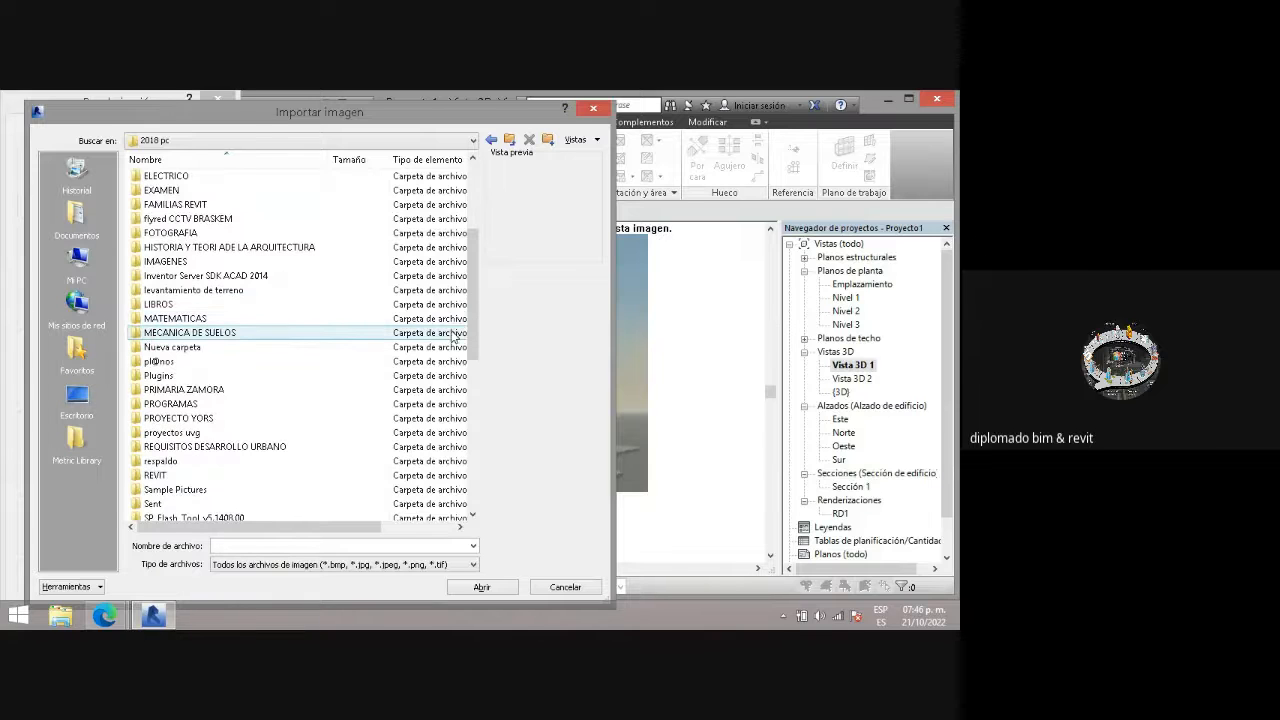
left_click_drag(470, 322, 472, 407)
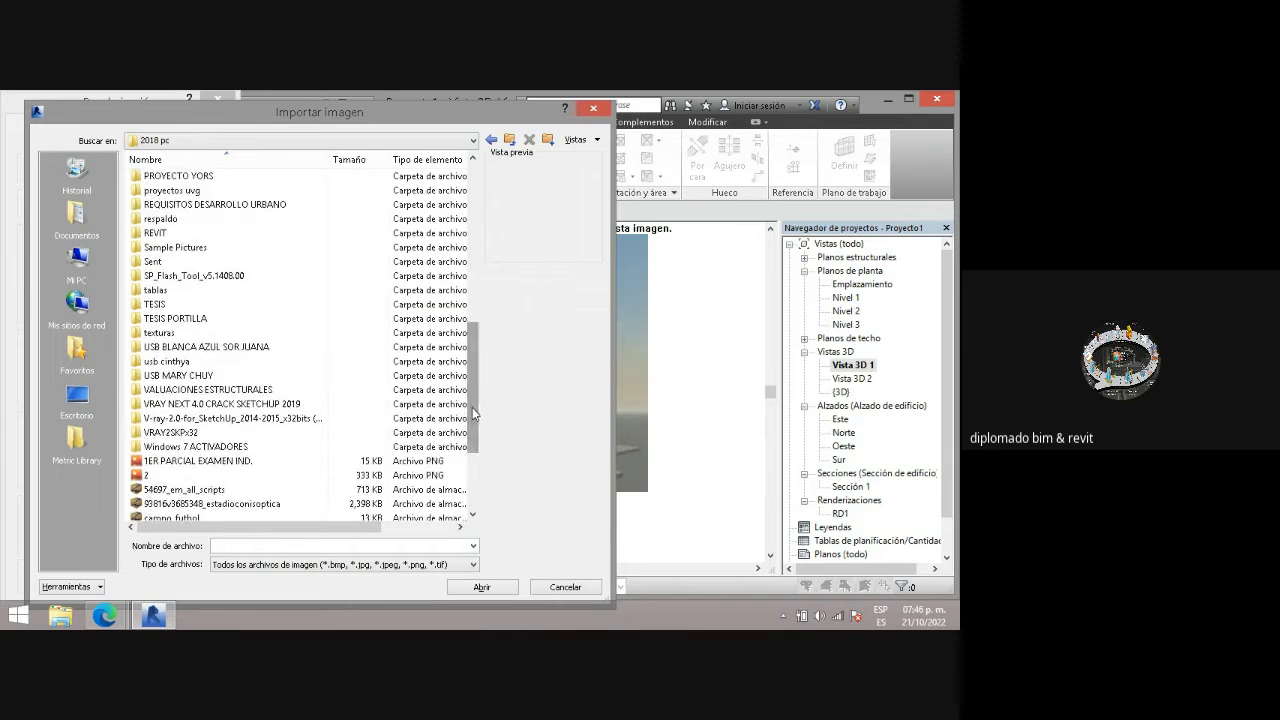
double_click(168, 333)
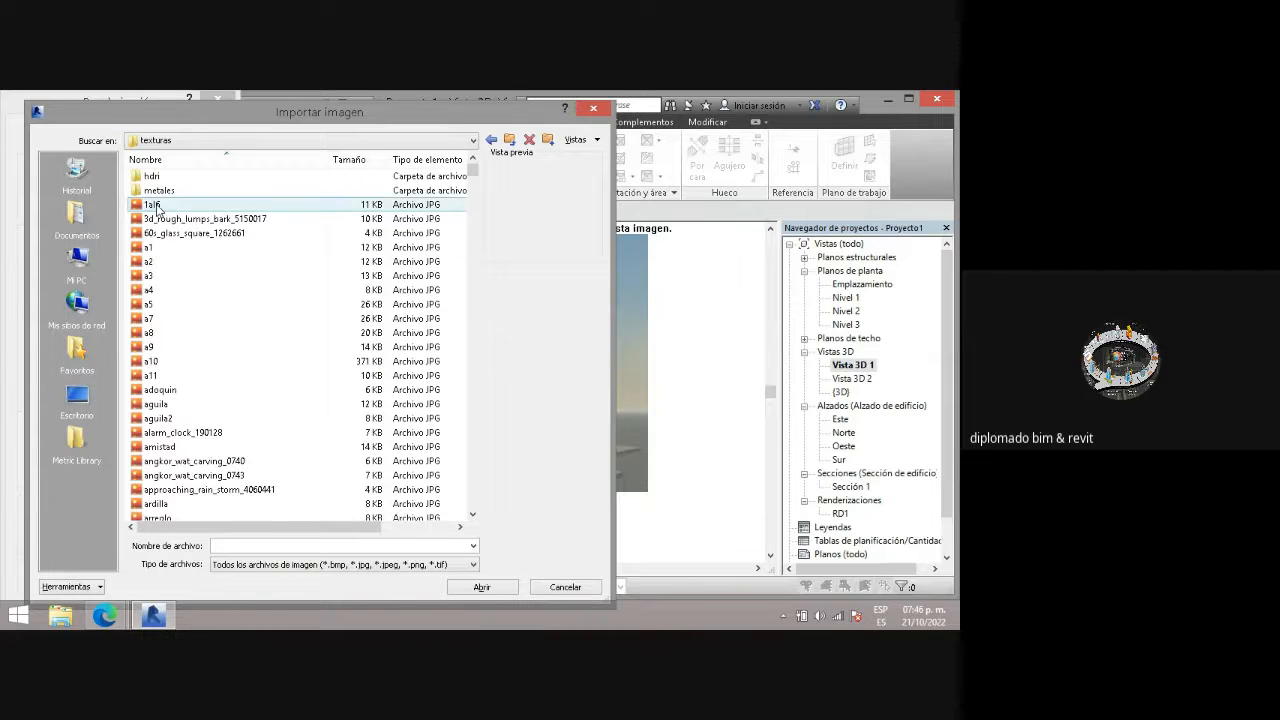
- Load the image "cielo 7" from the texturas folder as the render background image, keeping the Estirar scale
left_click(155, 205)
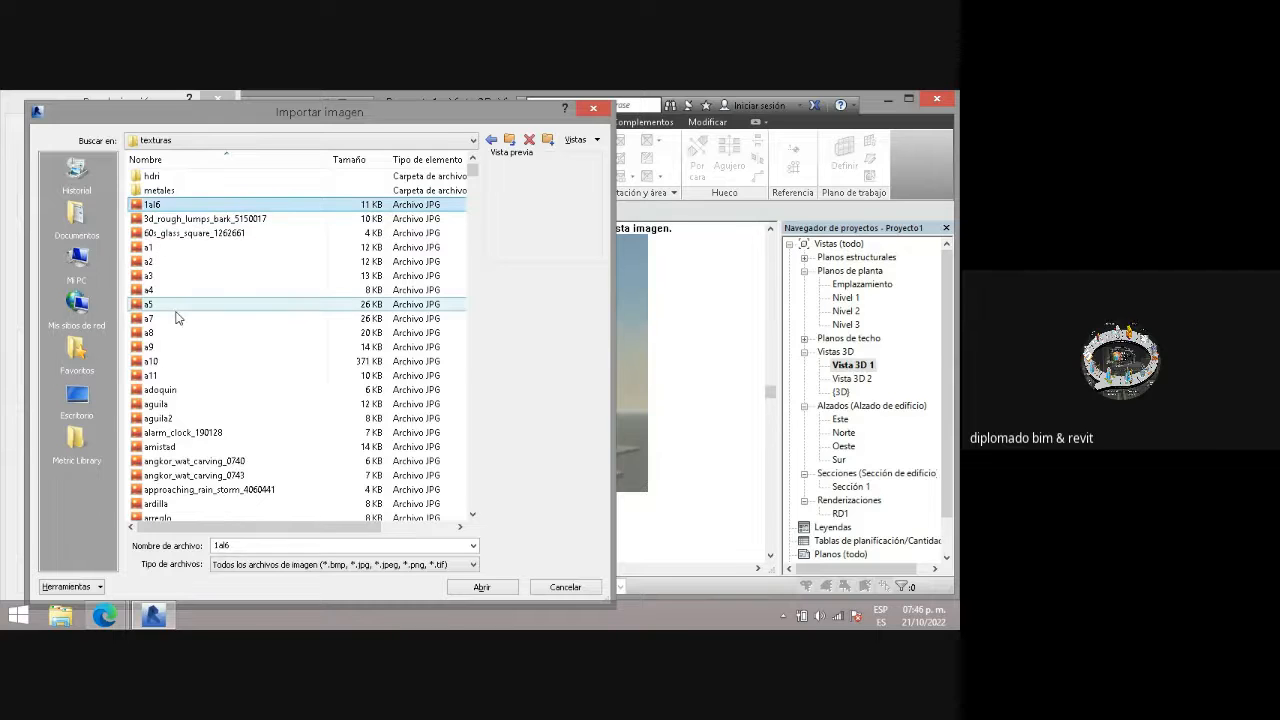
scroll(195, 418, "down", 2)
scroll(197, 420, "down", 4)
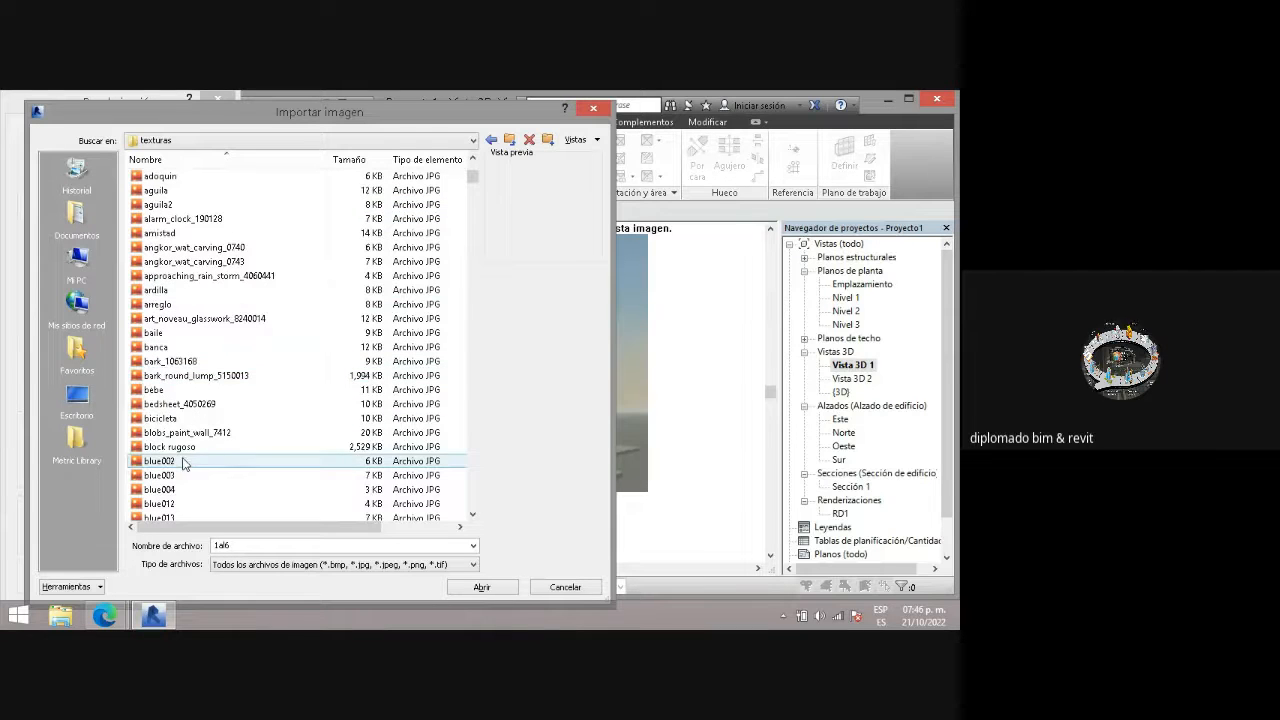
scroll(198, 425, "down", 3)
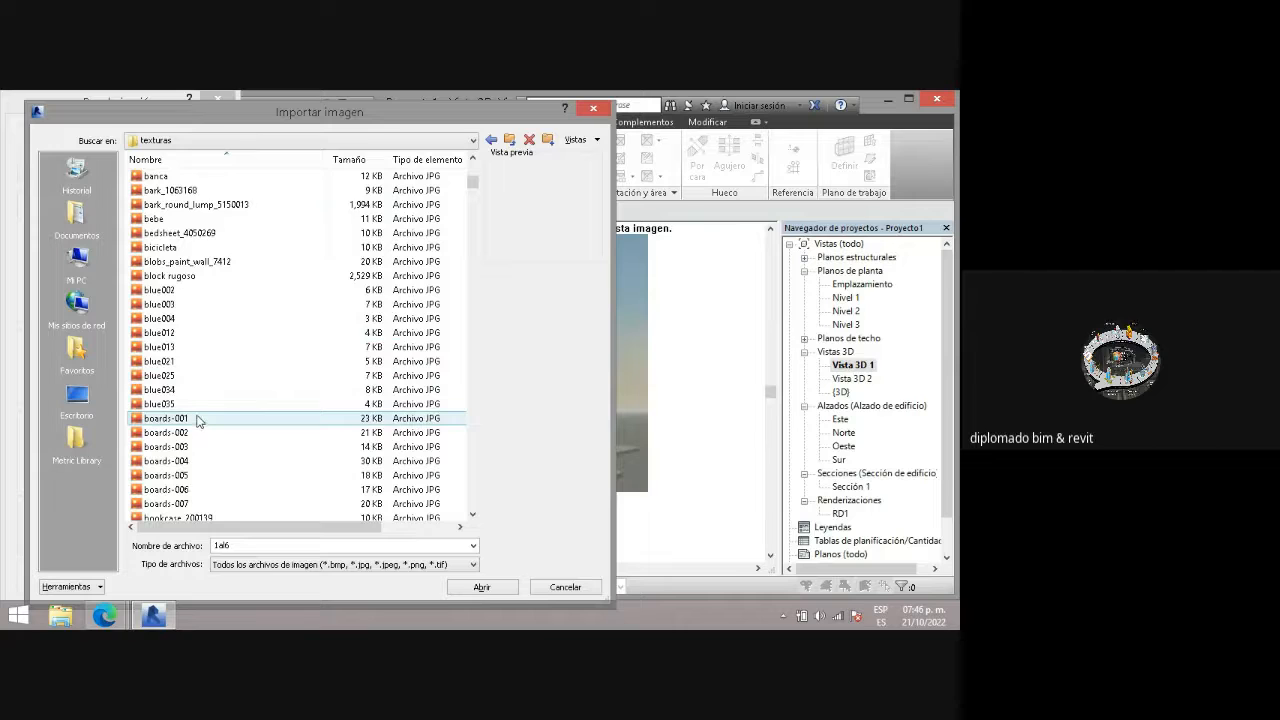
scroll(198, 420, "down", 8)
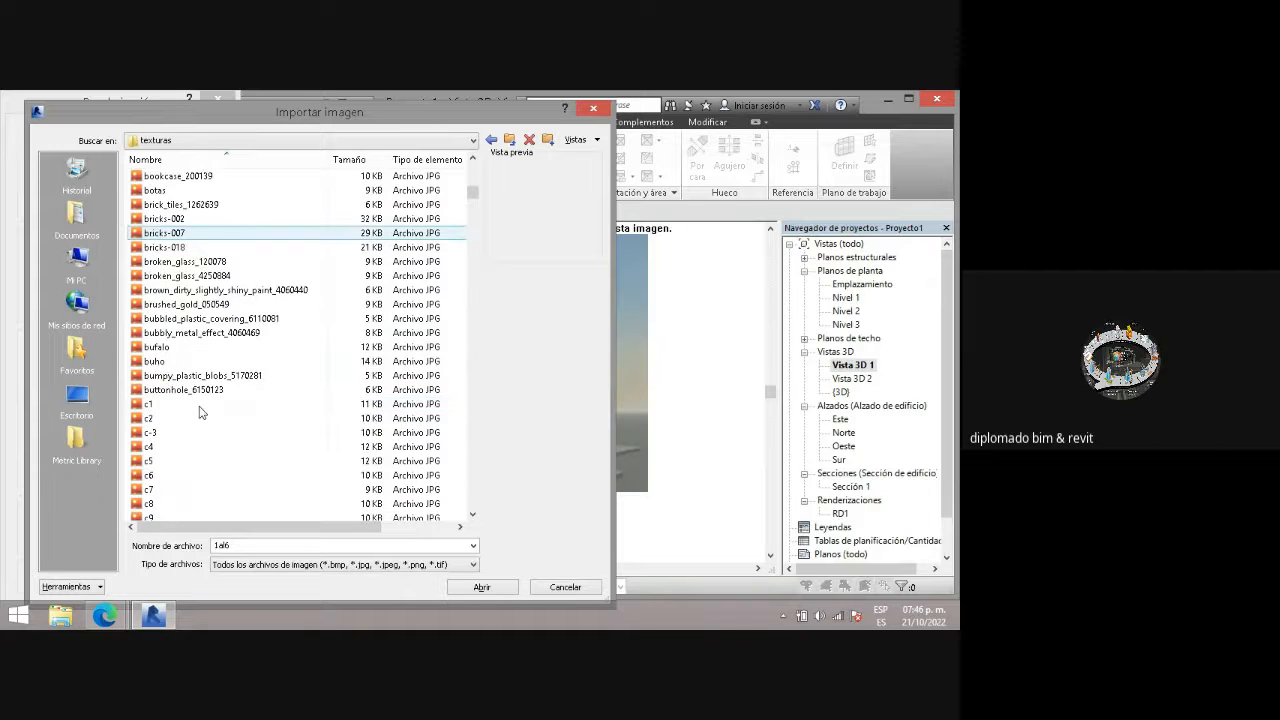
scroll(199, 412, "down", 9)
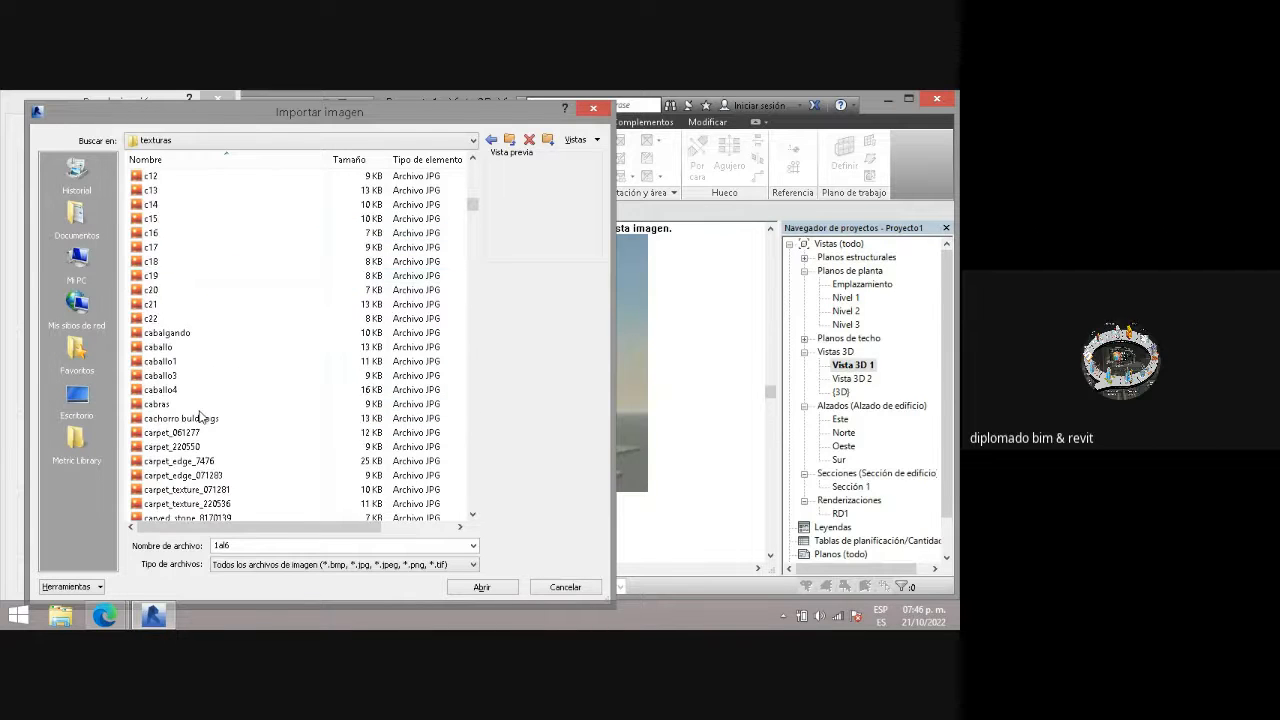
scroll(201, 400, "down", 4)
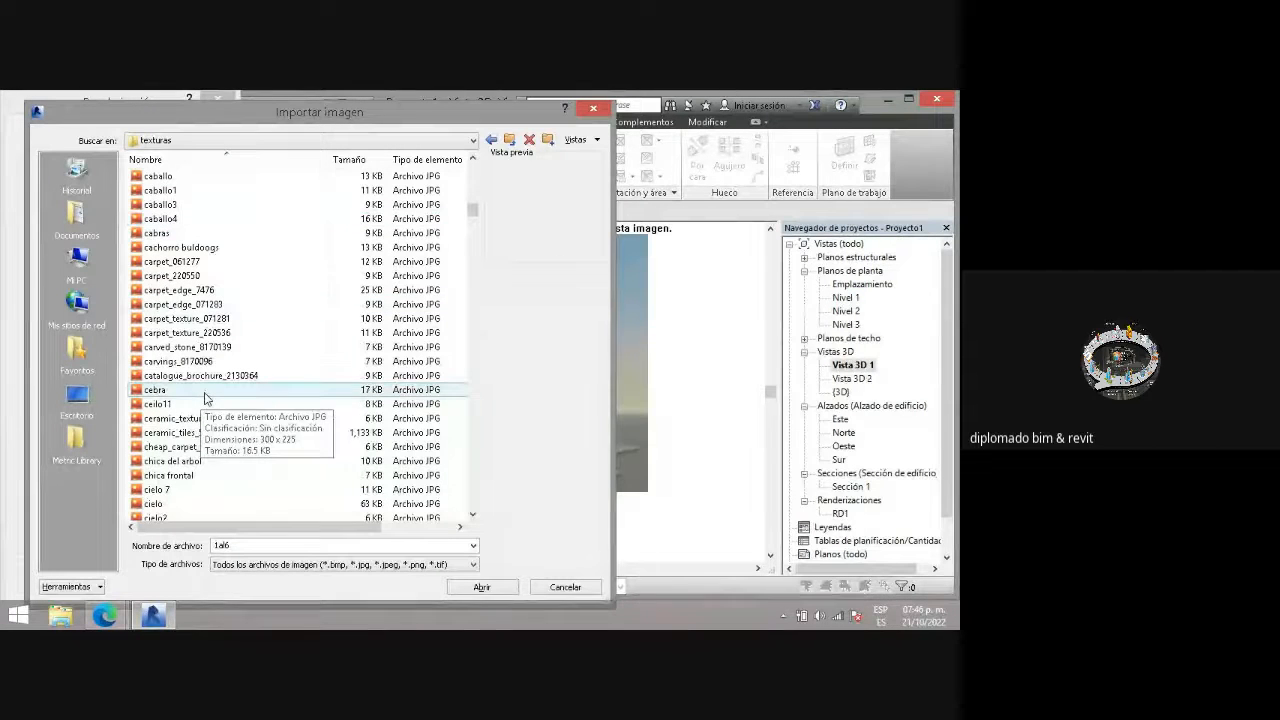
left_click(160, 405)
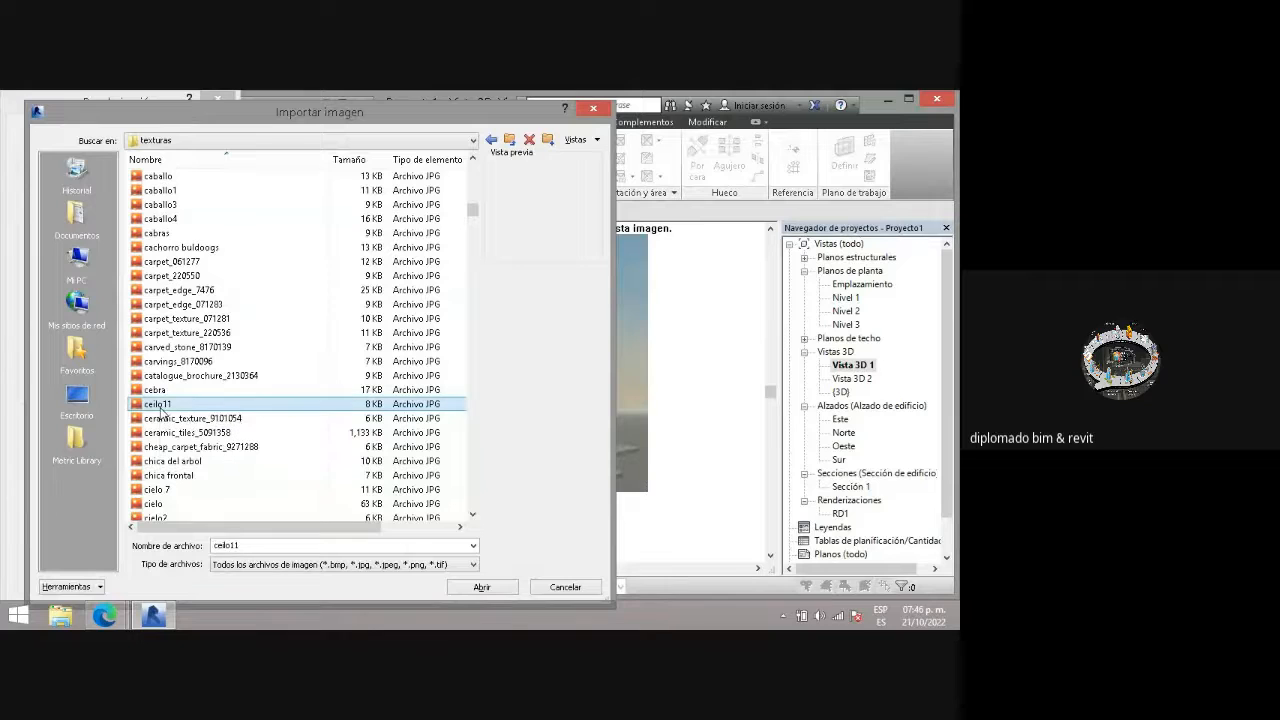
left_click(160, 489)
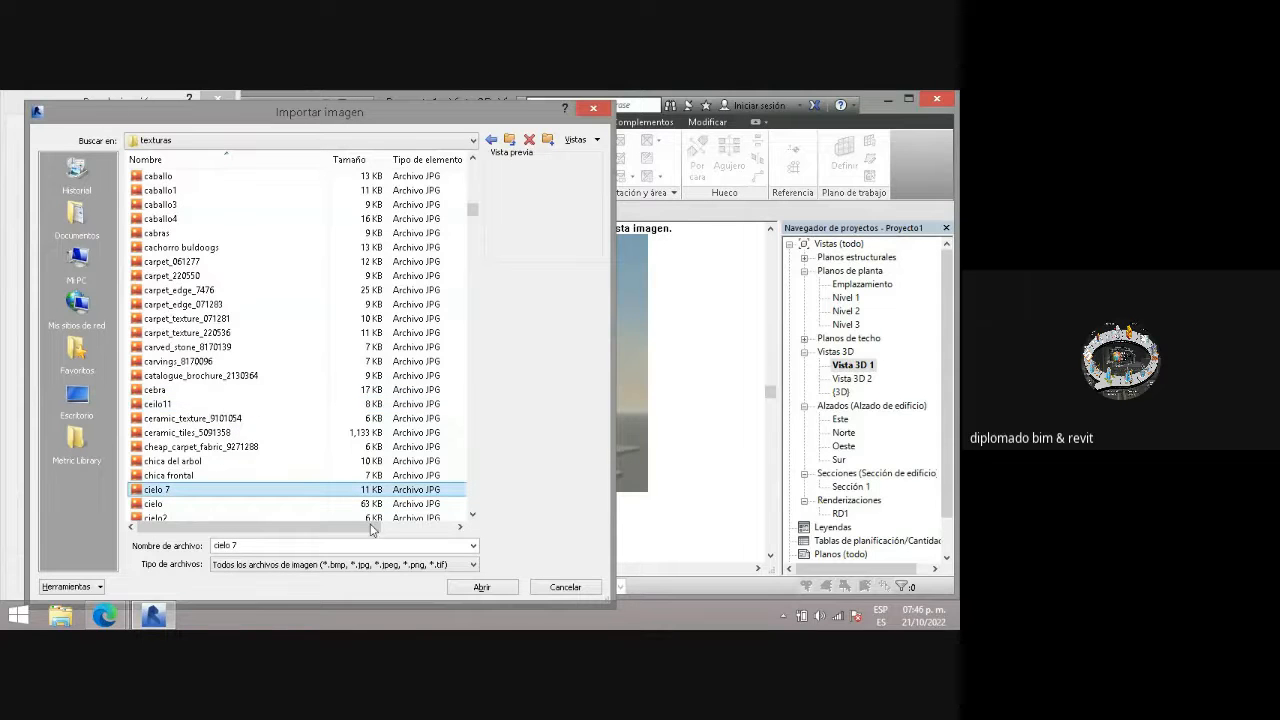
left_click(500, 588)
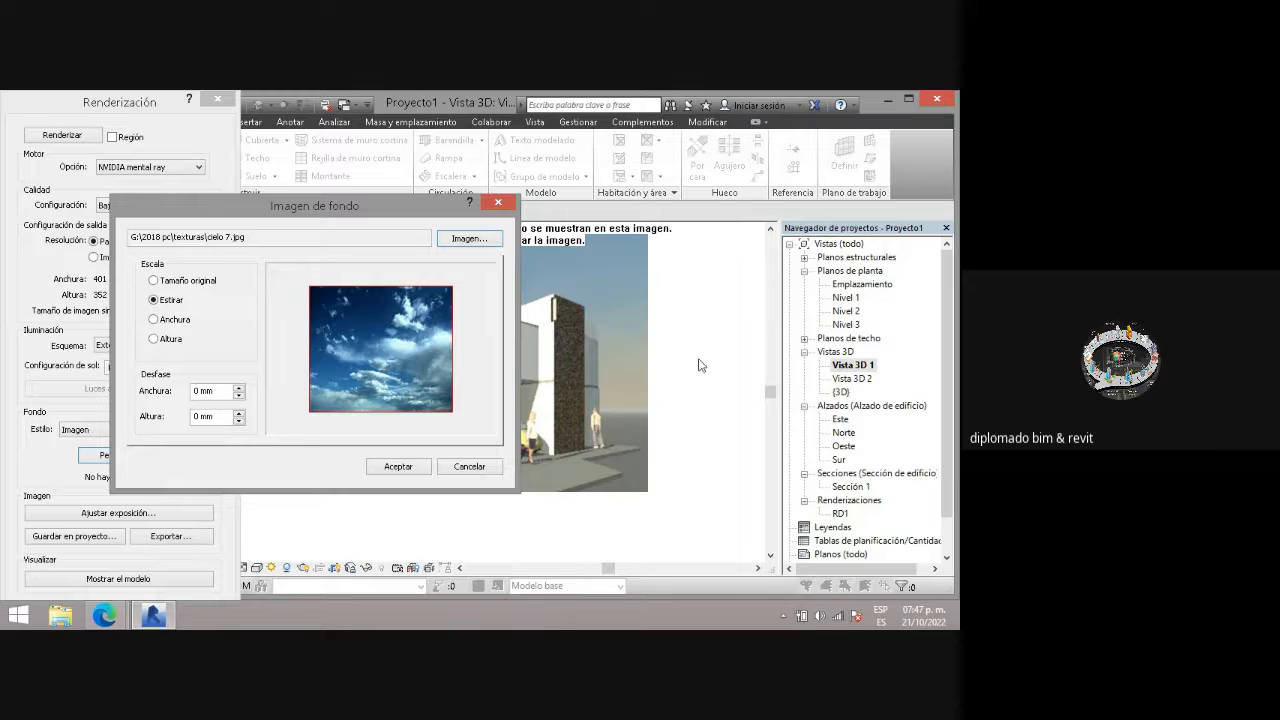
left_click(398, 467)
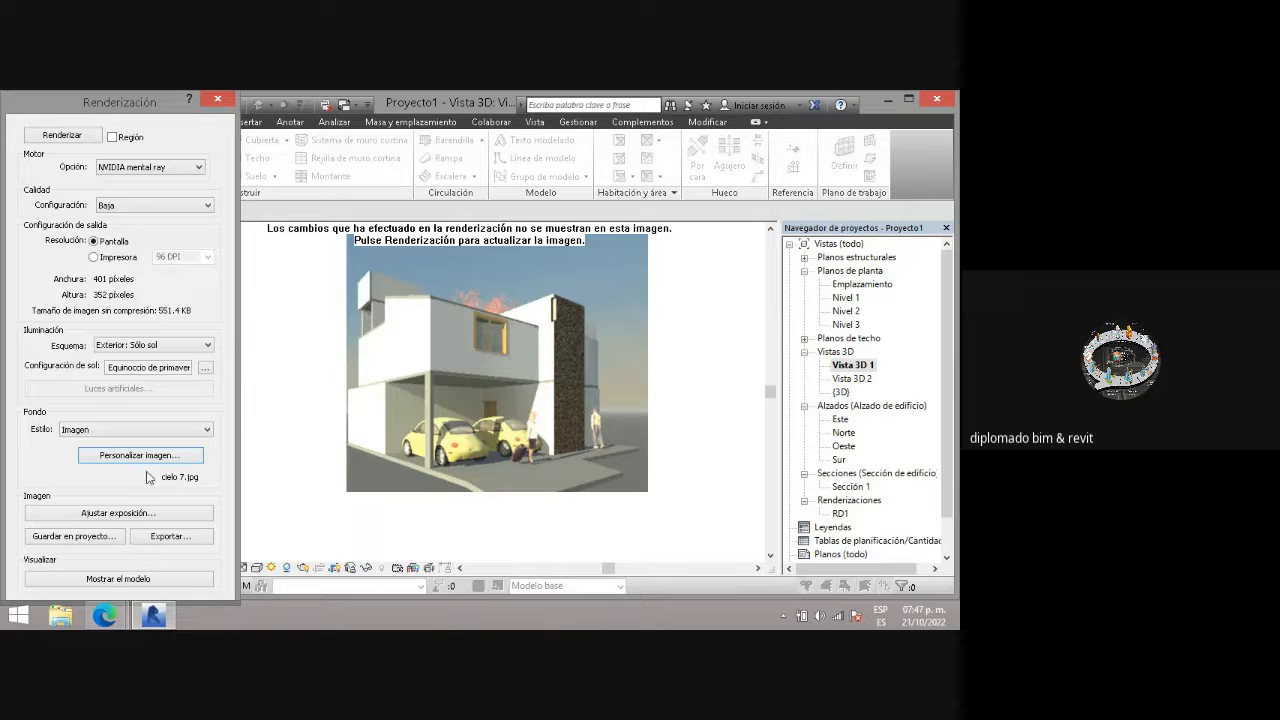
- Keep Imagen as the background style and render the Vista 3D 1 view
left_click(110, 426)
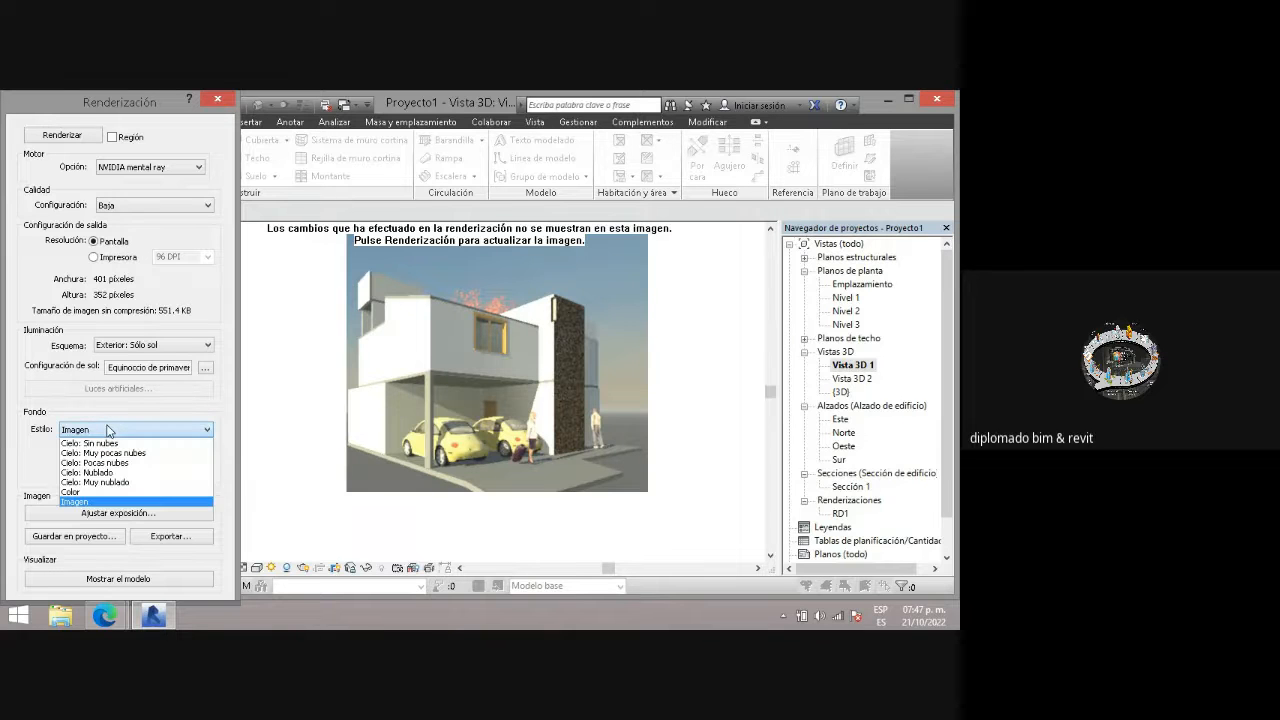
left_click(86, 502)
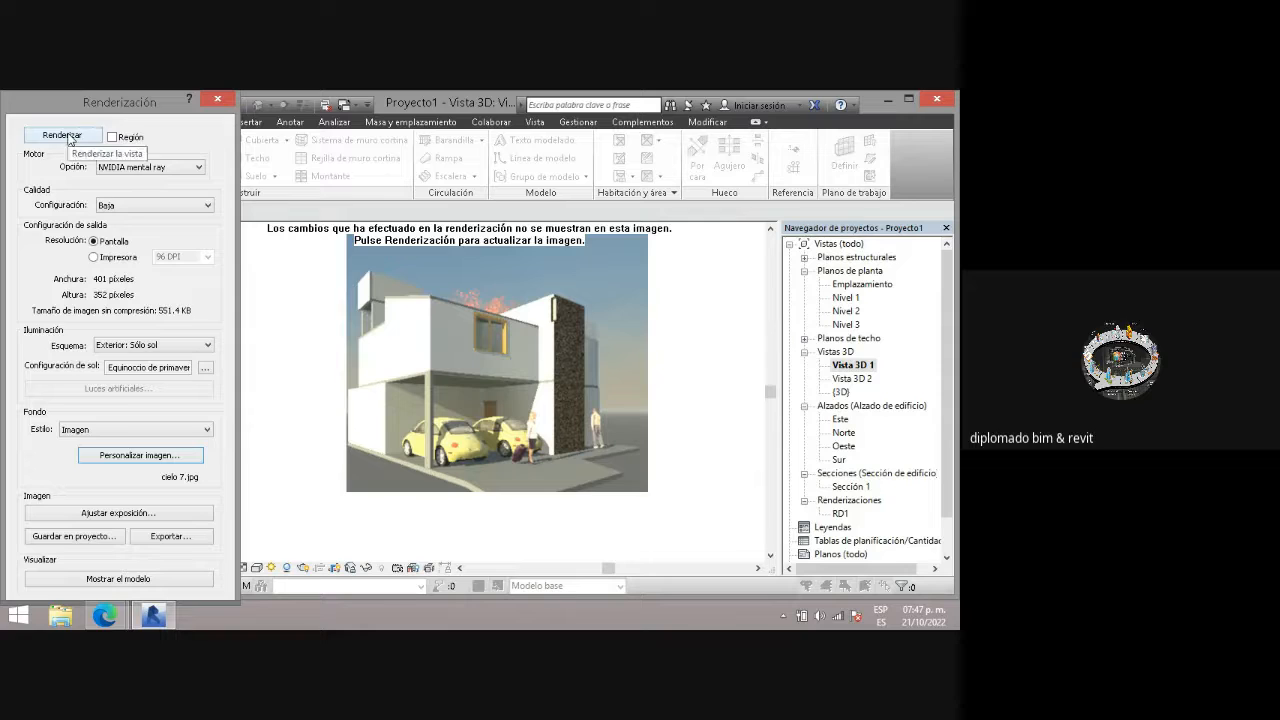
left_click(64, 136)
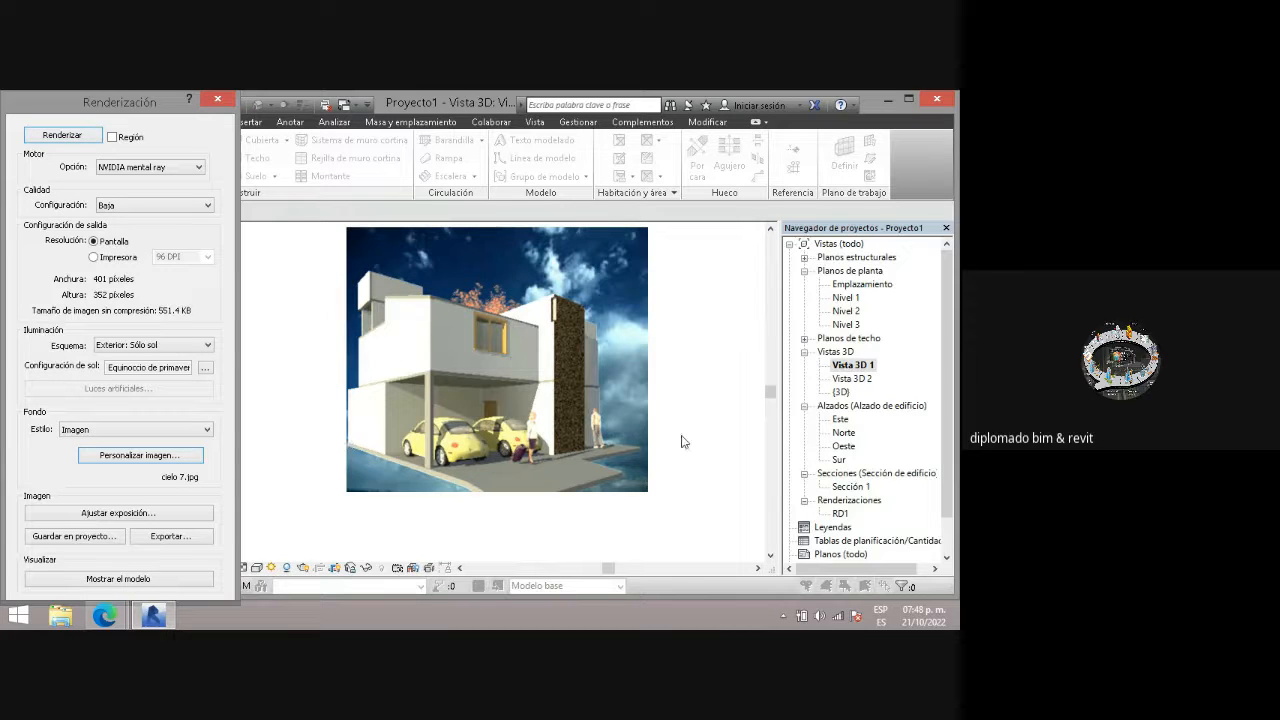
left_click(105, 617)
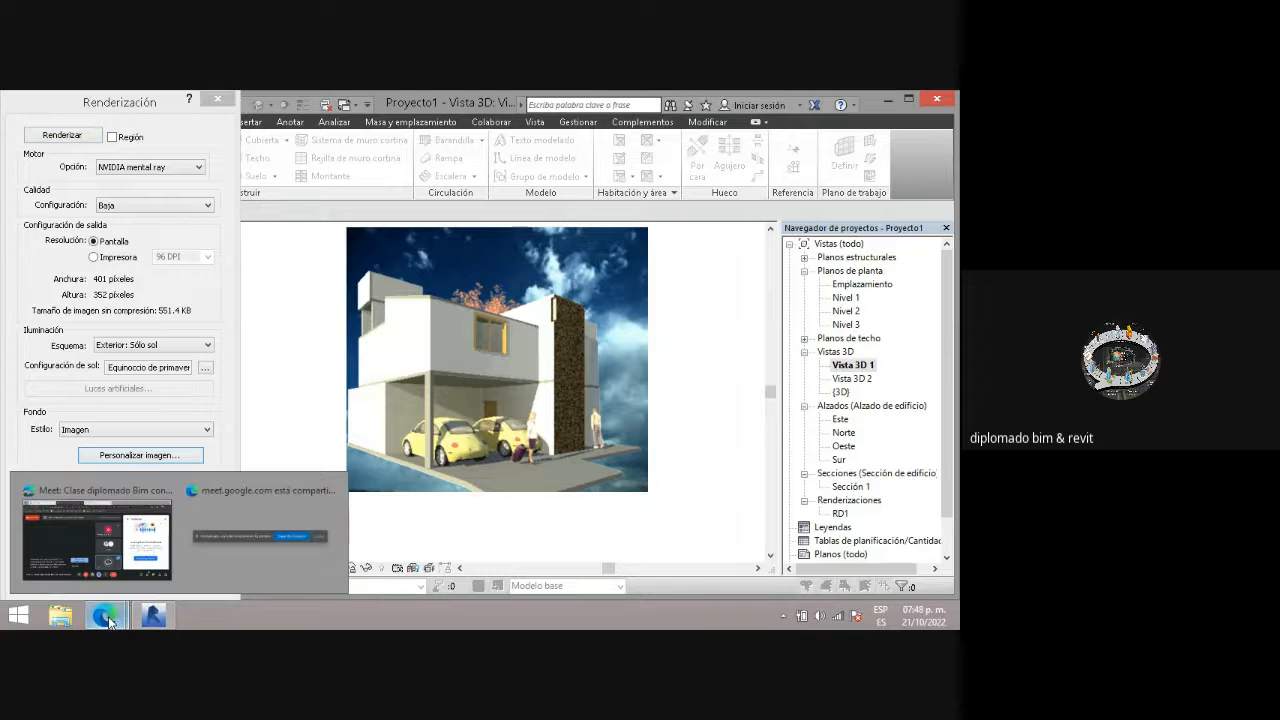
left_click(100, 545)
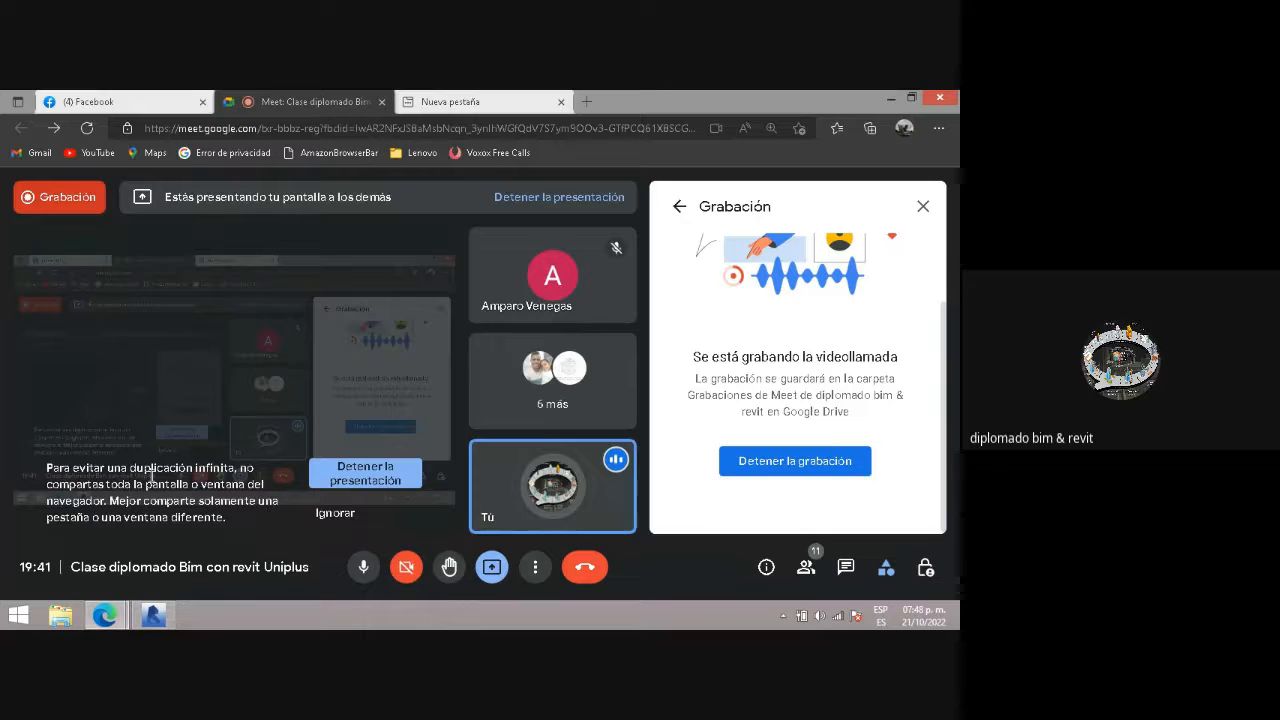
left_click(148, 622)
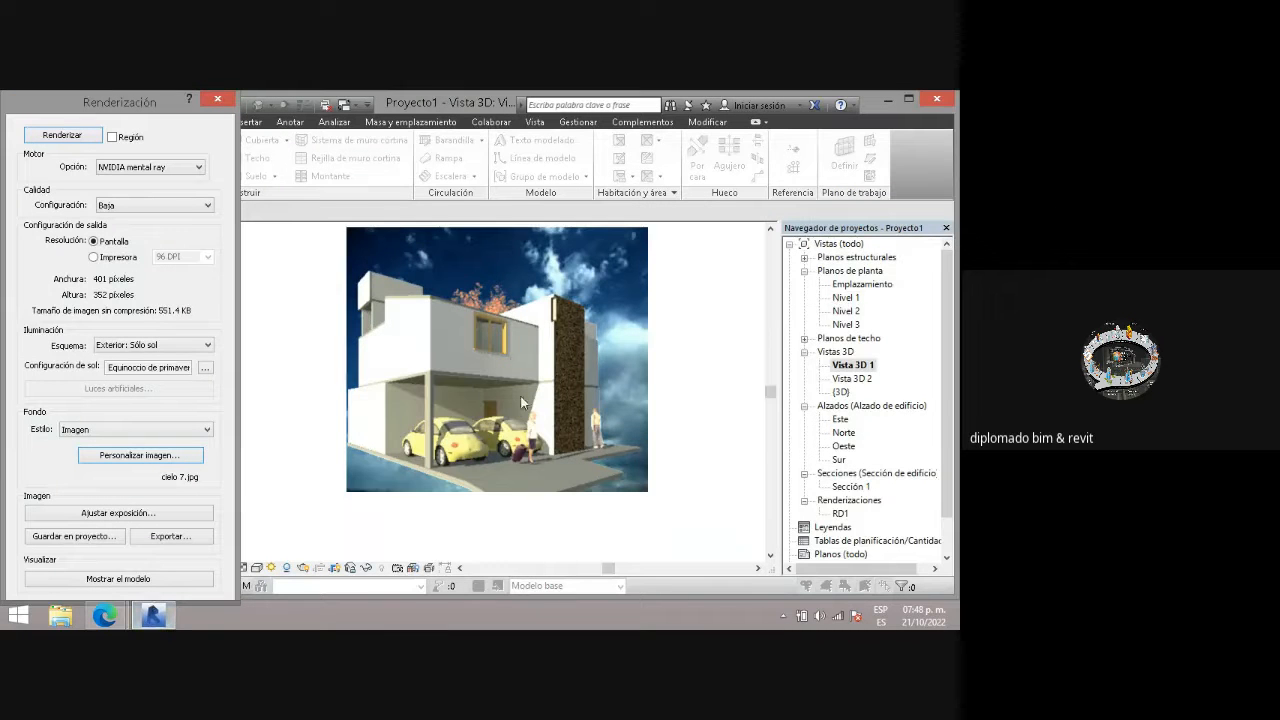
- Change the background image scale to Altura and try a width offset, returning it to 0 mm
left_click(157, 461)
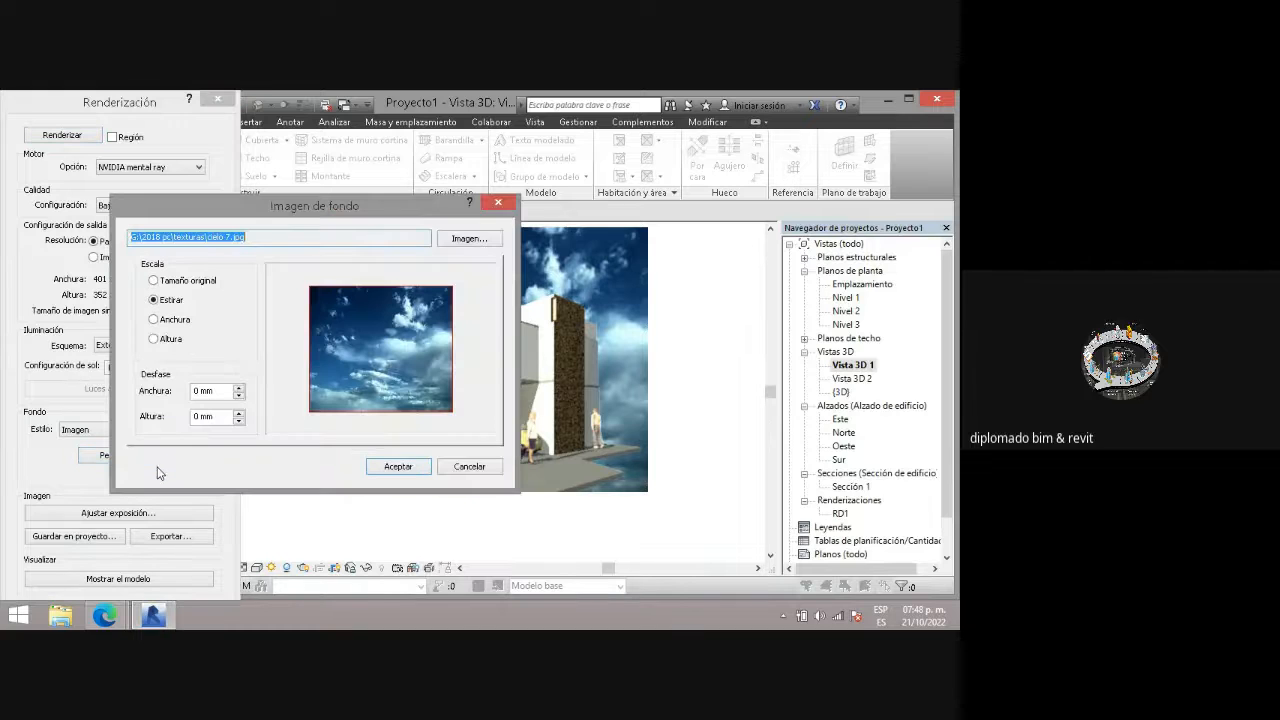
left_click(153, 340)
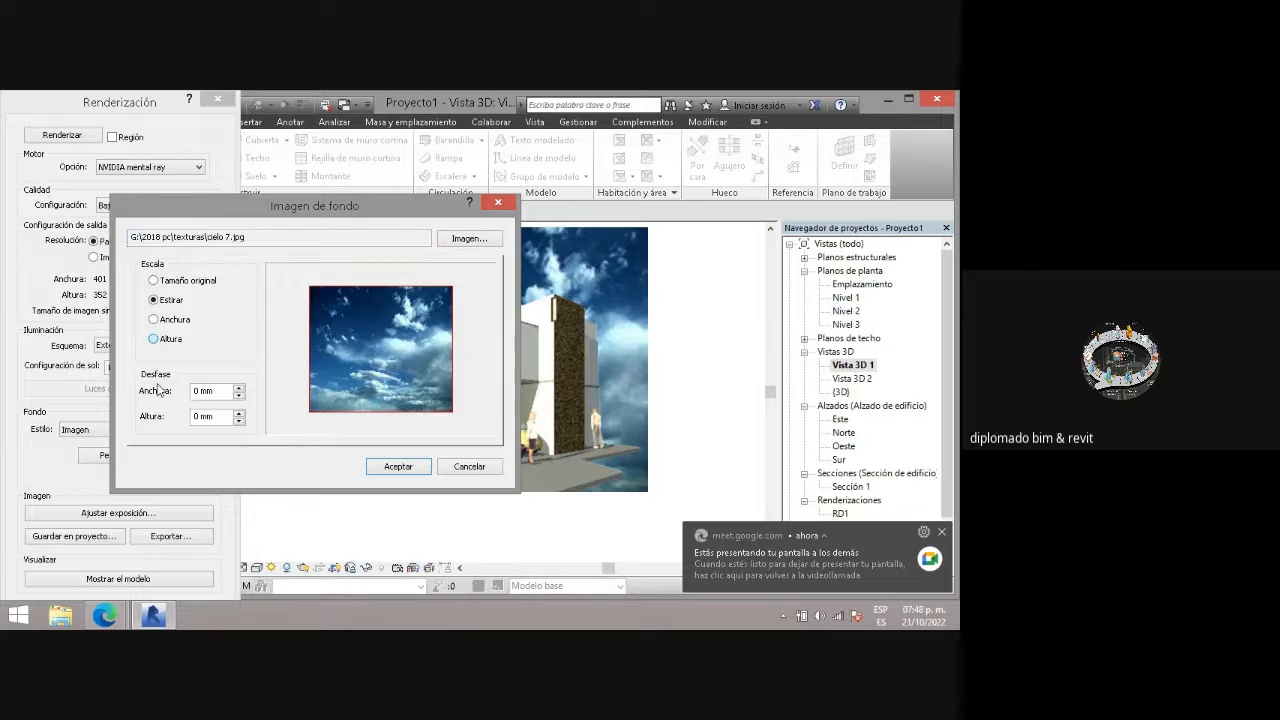
left_click(239, 396)
left_click(239, 396)
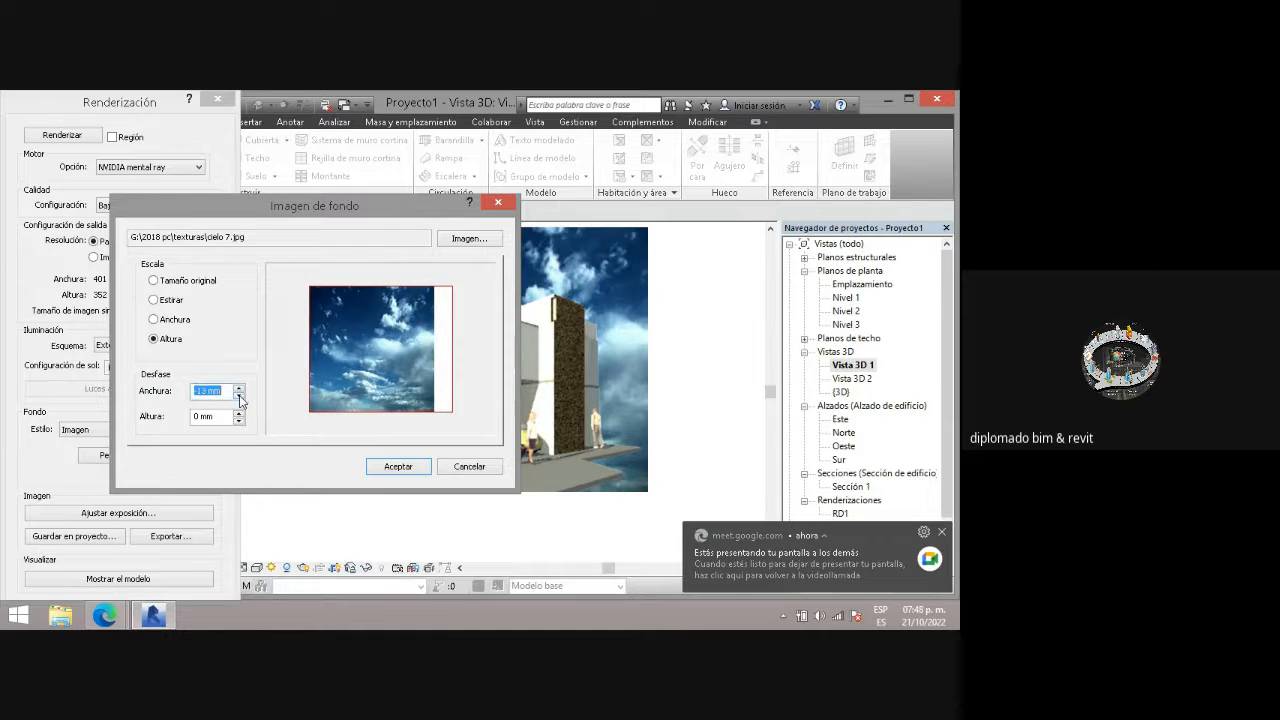
left_click(239, 396)
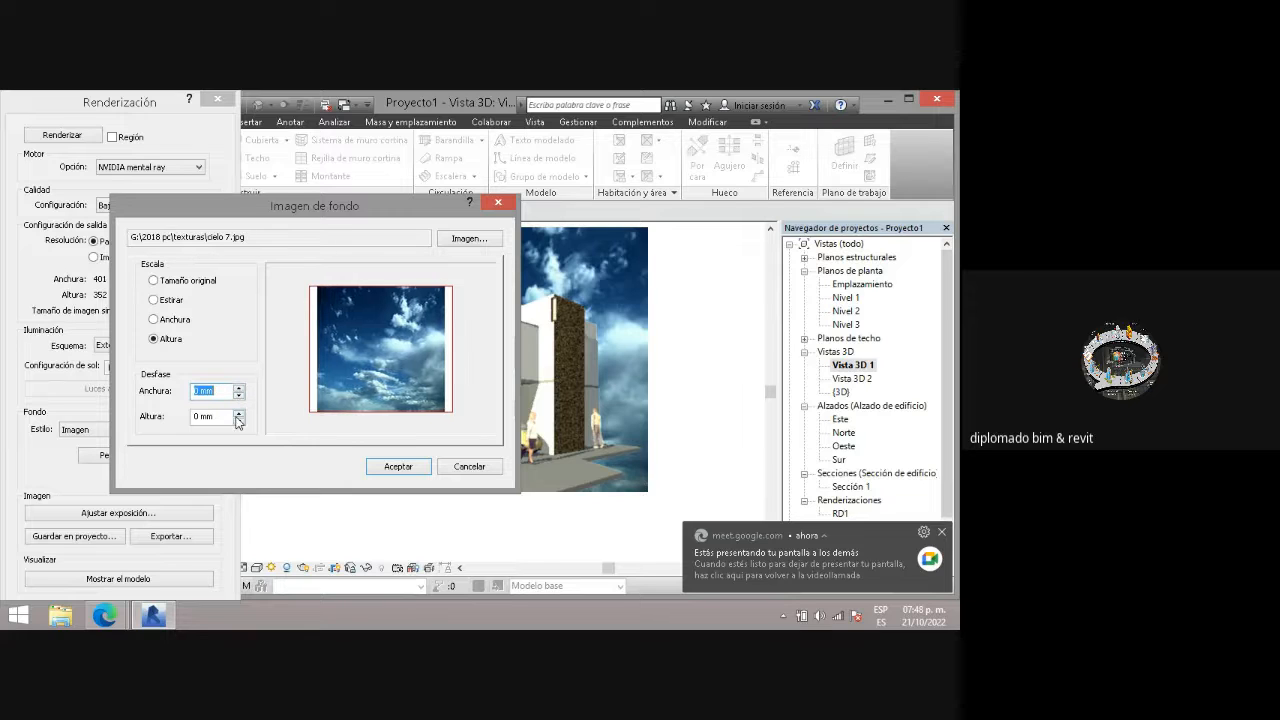
- Set the background image's height offset to 57 mm and render the view again
left_click(239, 414)
left_click(239, 414)
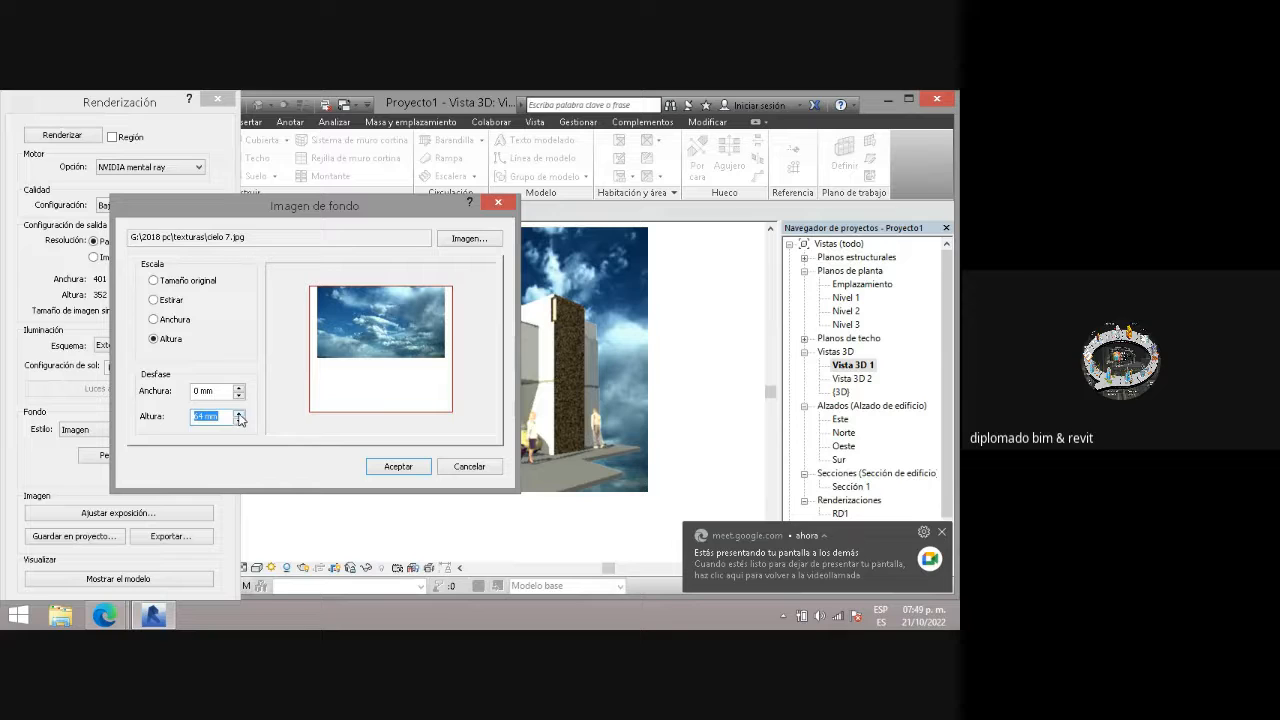
left_click(240, 423)
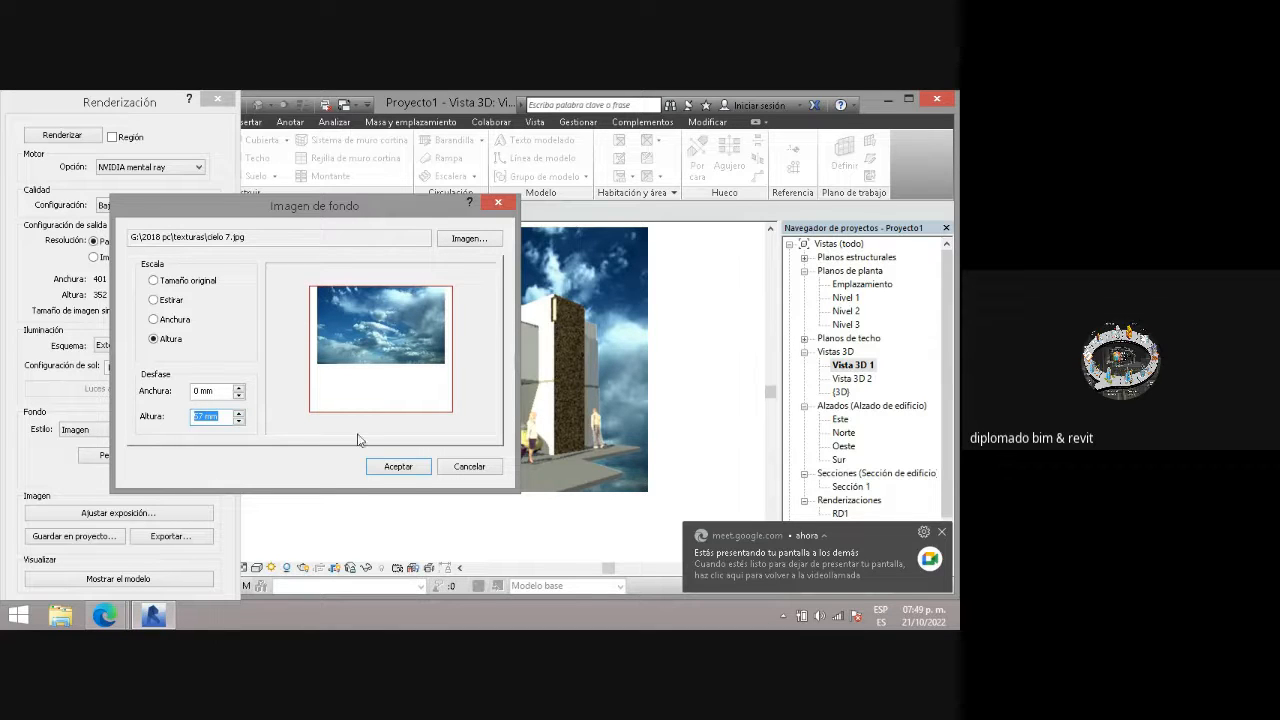
left_click(410, 469)
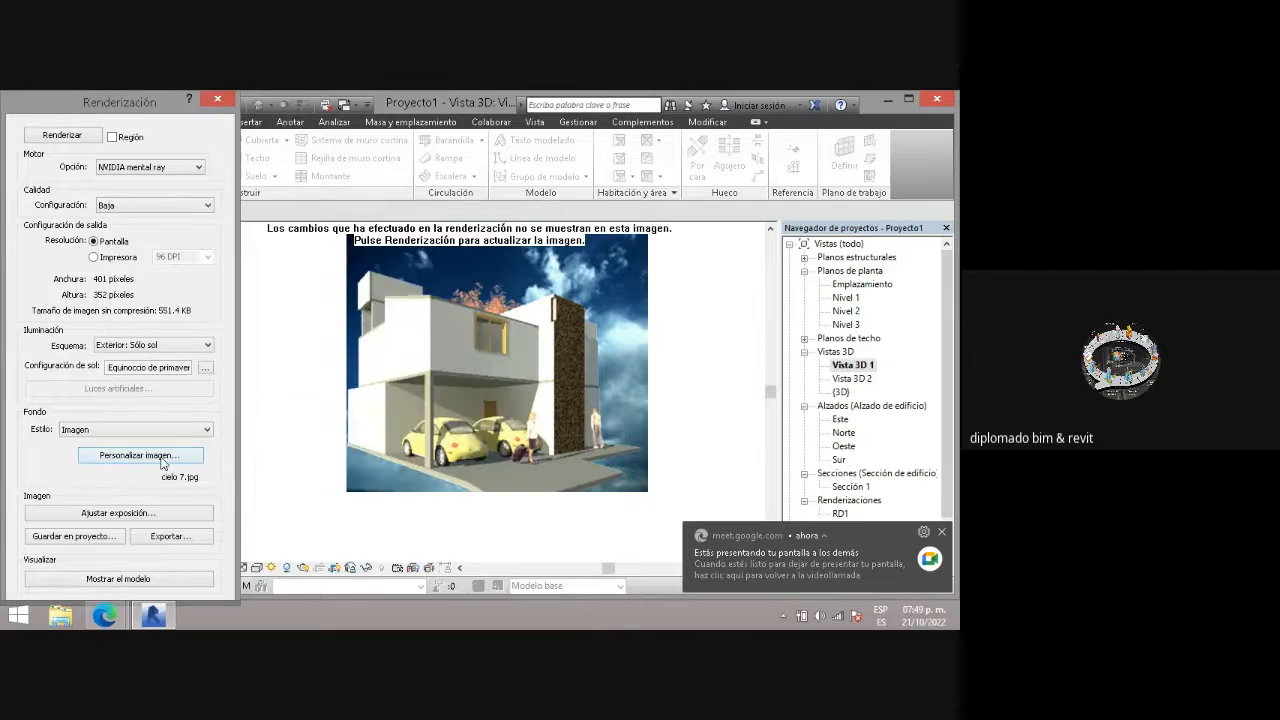
left_click(60, 135)
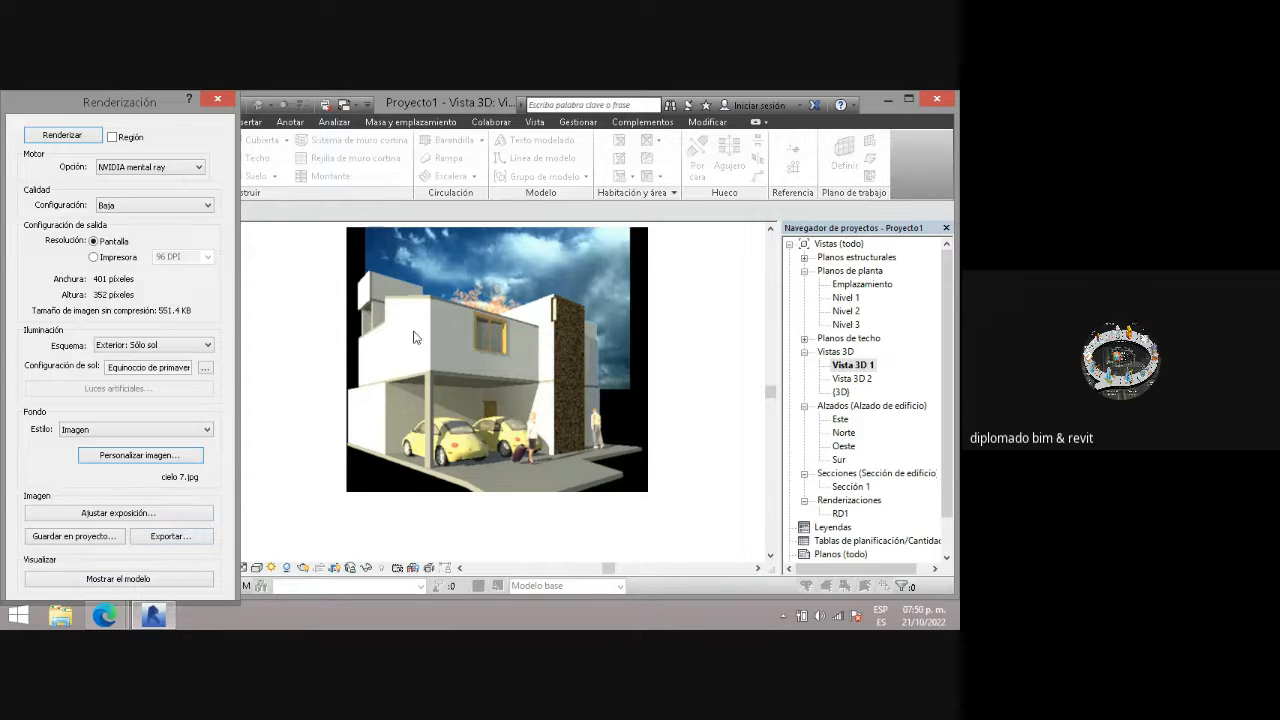
- Set the background image's width offset to -13 mm and render the view again
left_click(163, 458)
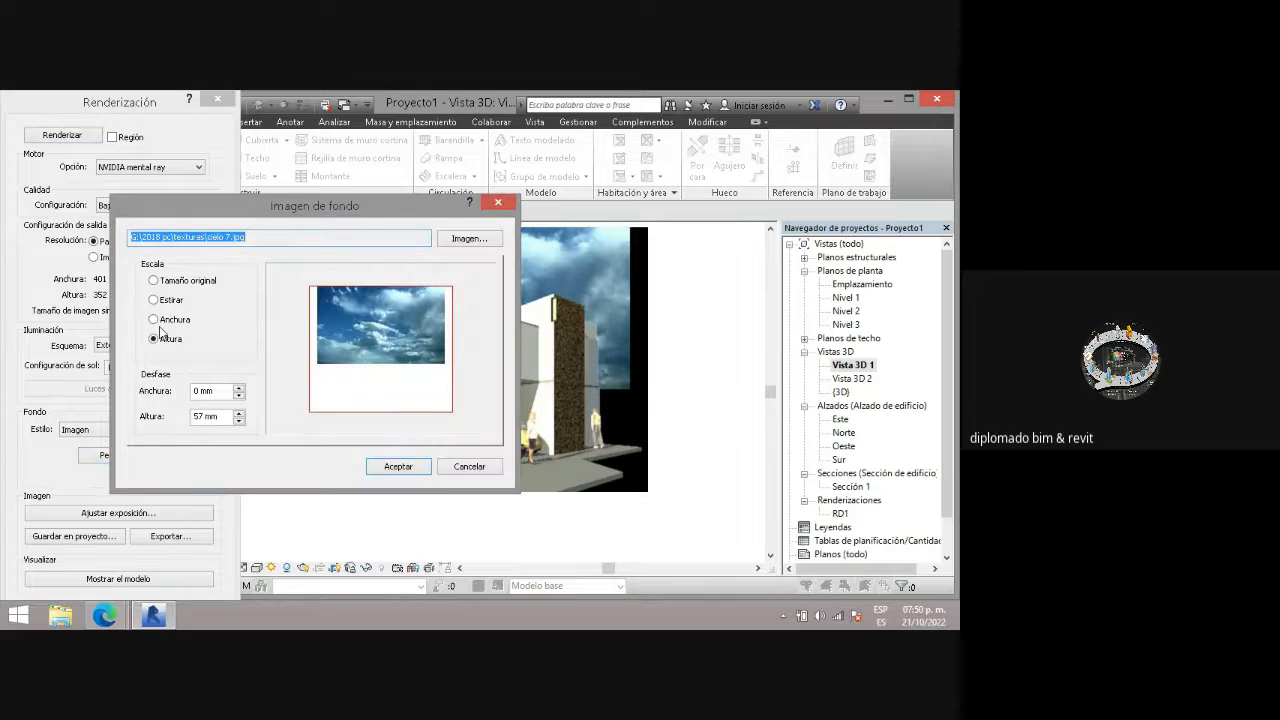
left_click(240, 393)
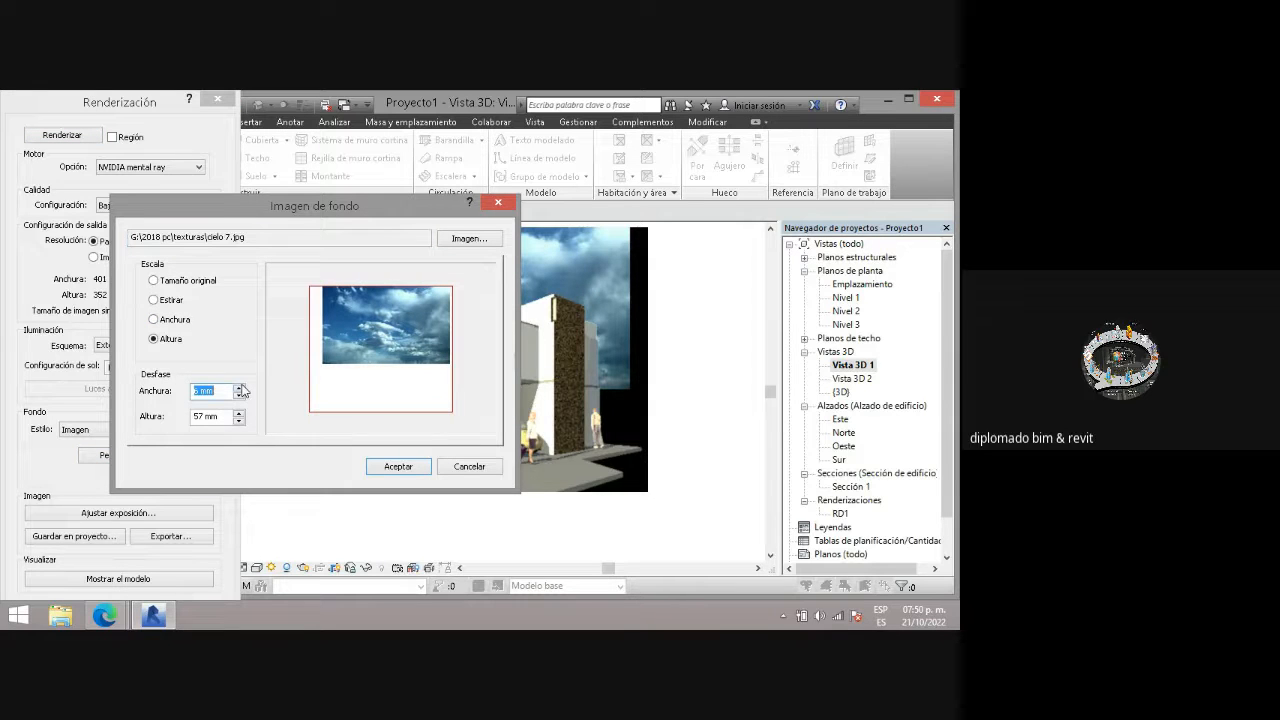
left_click(240, 396)
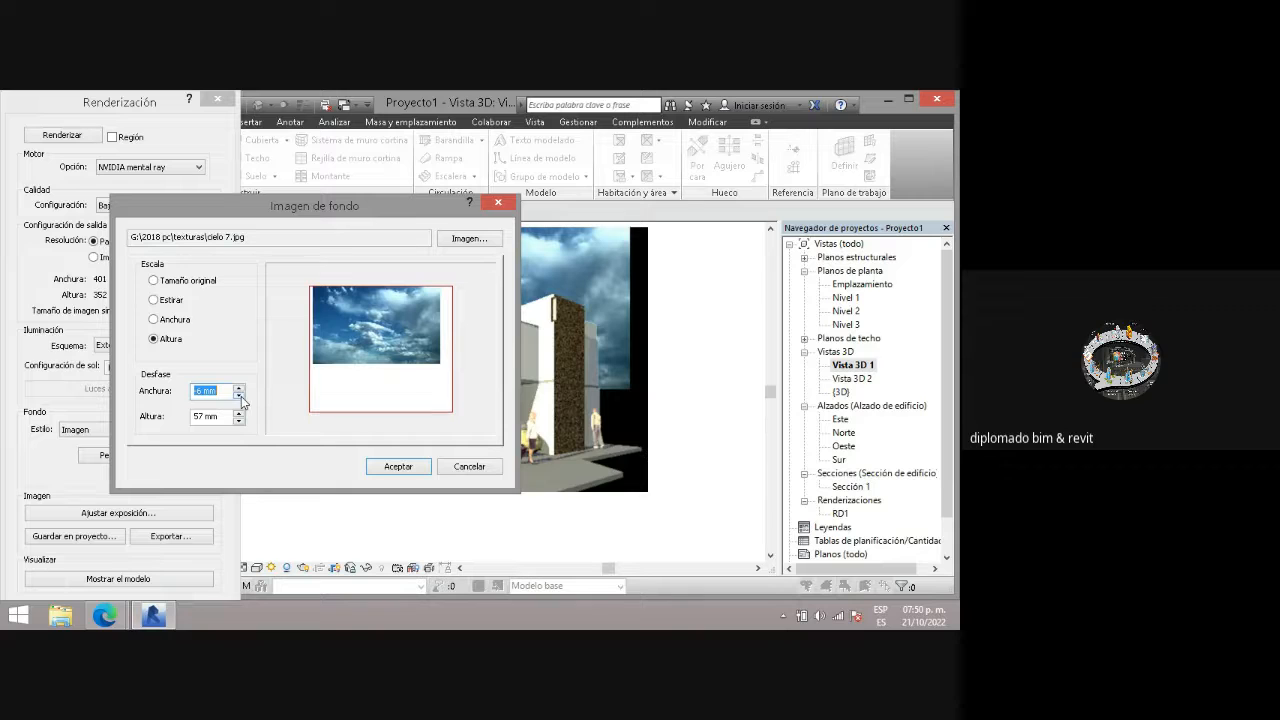
left_click(239, 396)
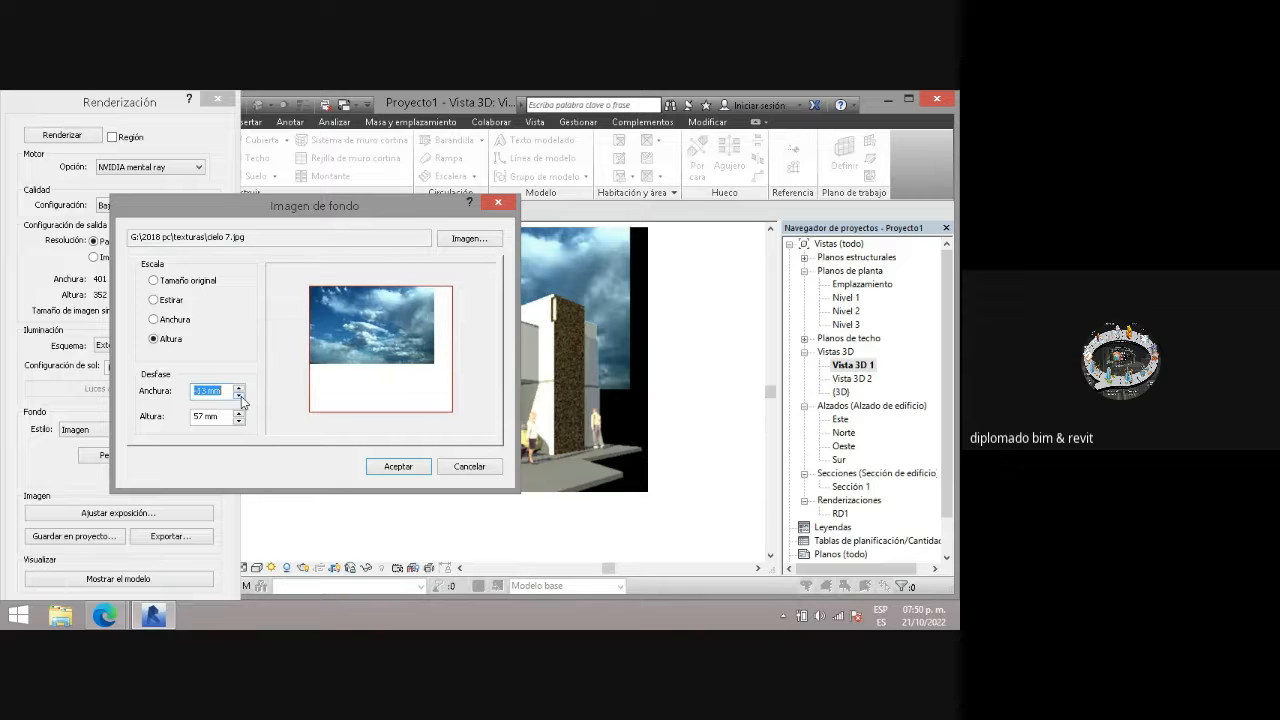
left_click(398, 467)
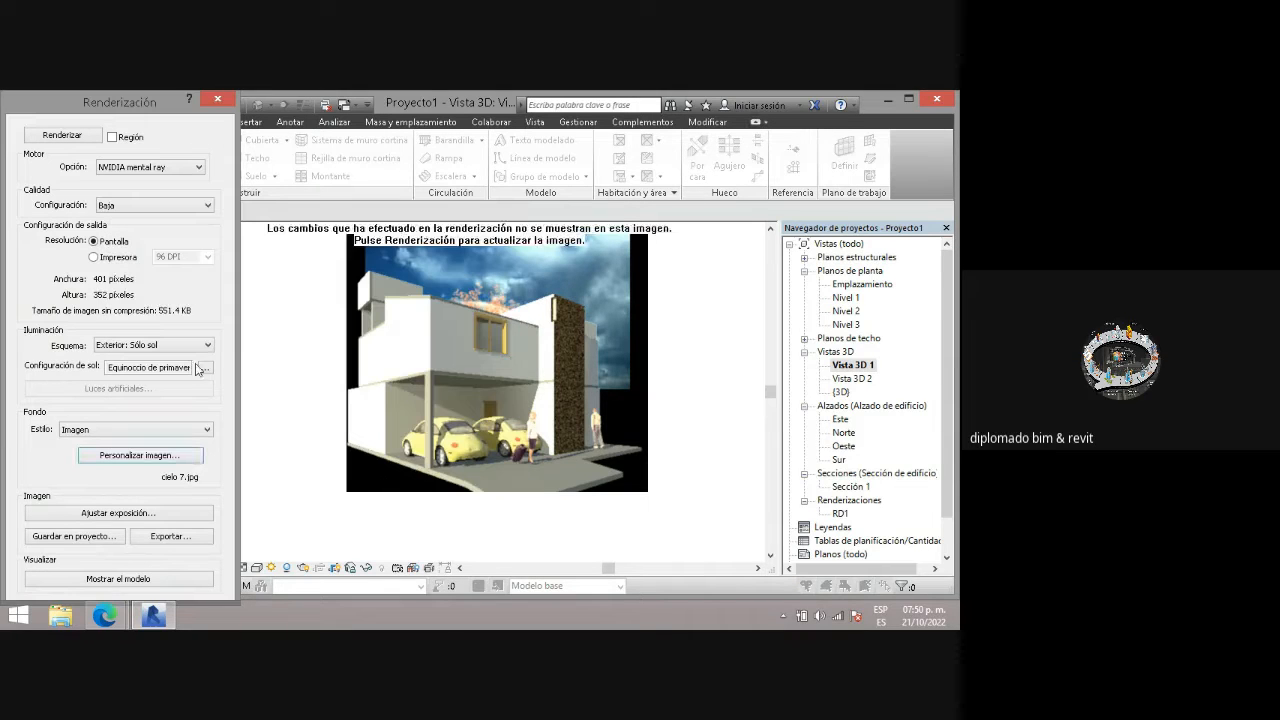
left_click(80, 134)
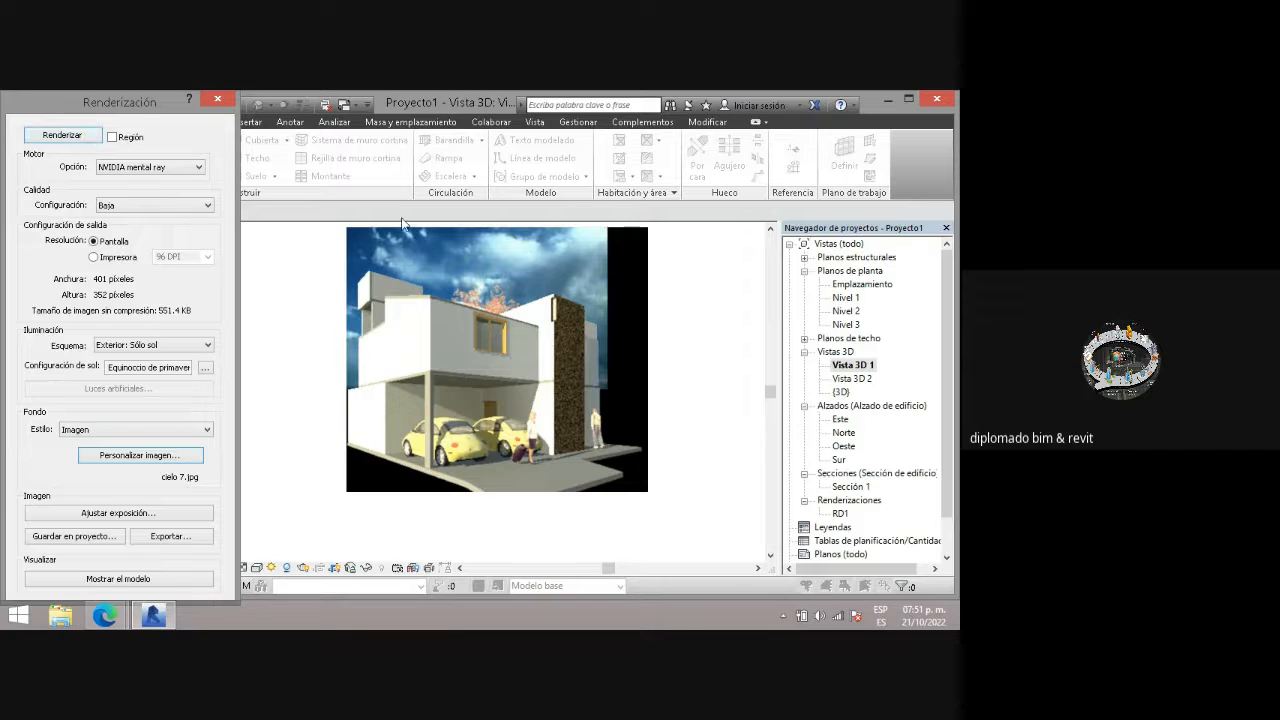
- Export the rendered image as a JPEG named "Vista 3D 1" in the texturas folder
left_click(178, 546)
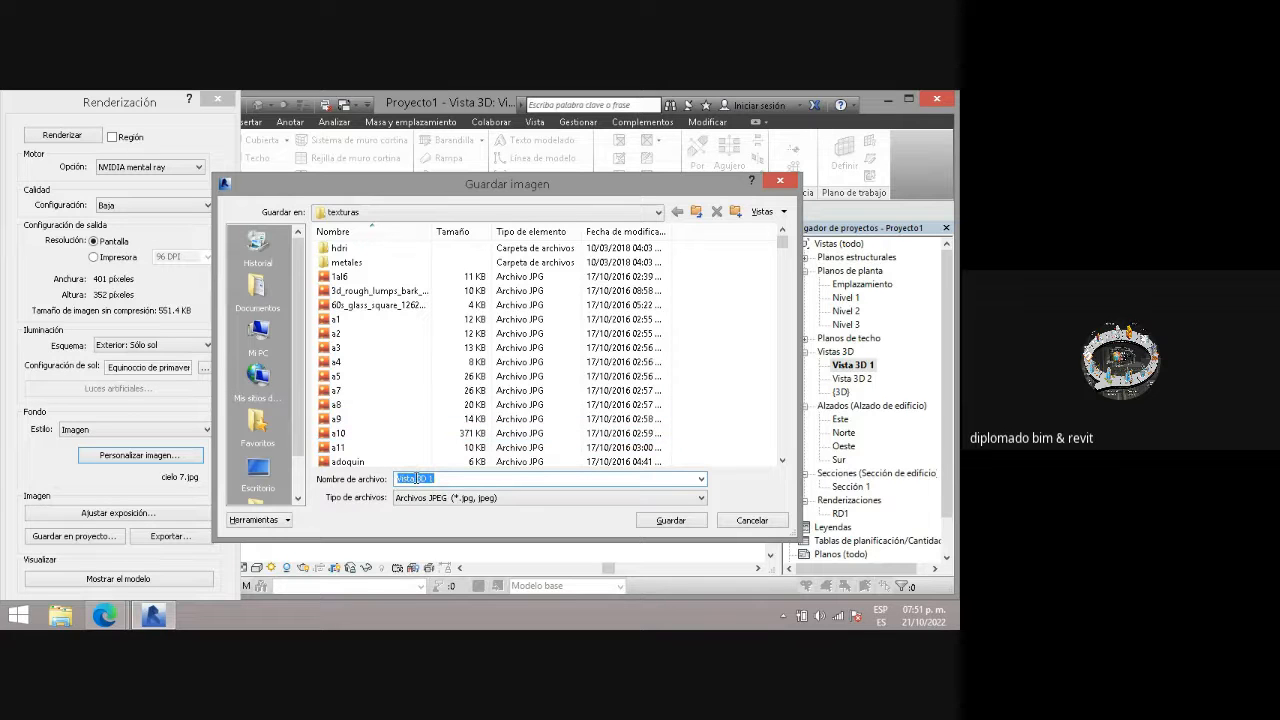
left_click(667, 518)
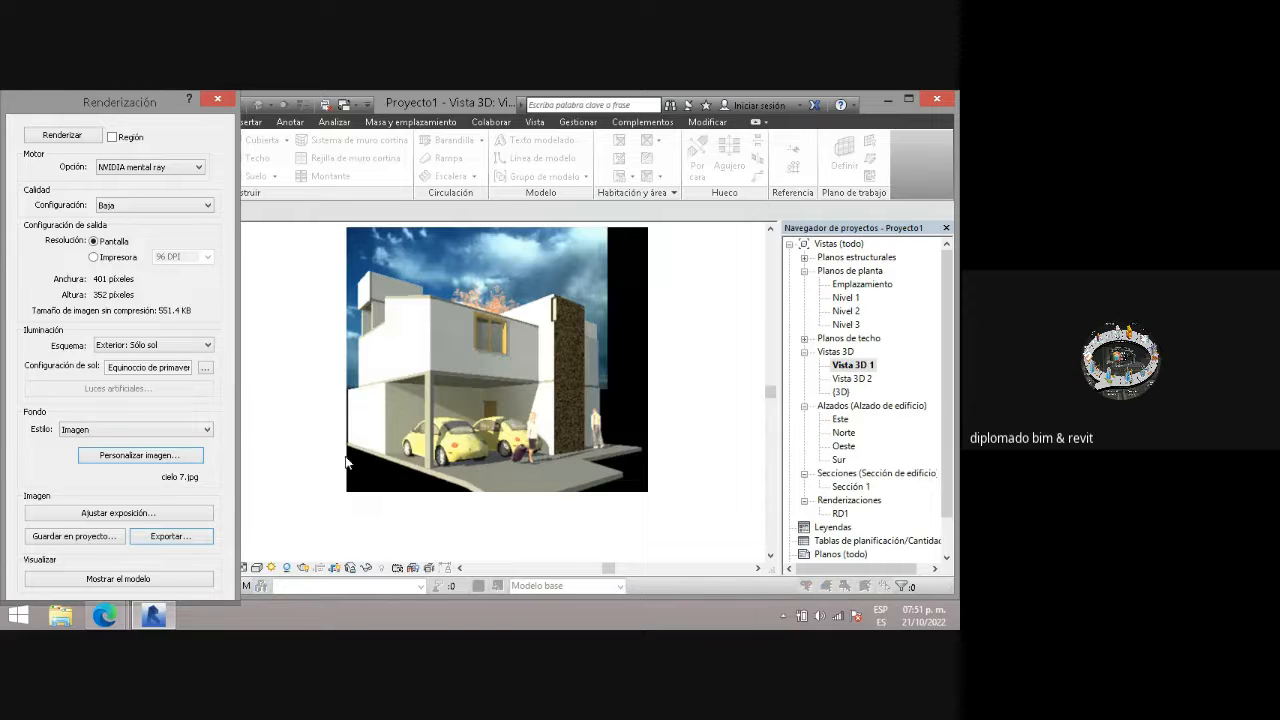
- Leave the background image settings as they are and switch the render background style to Cielo: Muy nublado
left_click(165, 455)
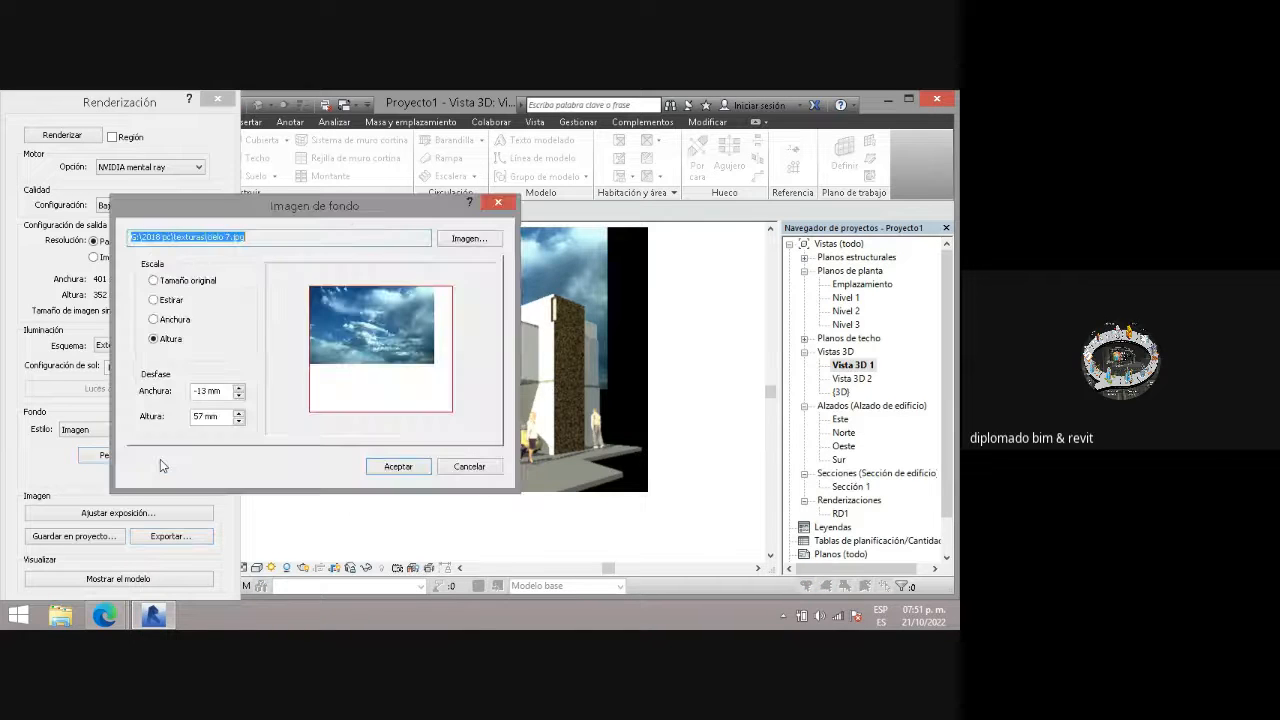
left_click(470, 467)
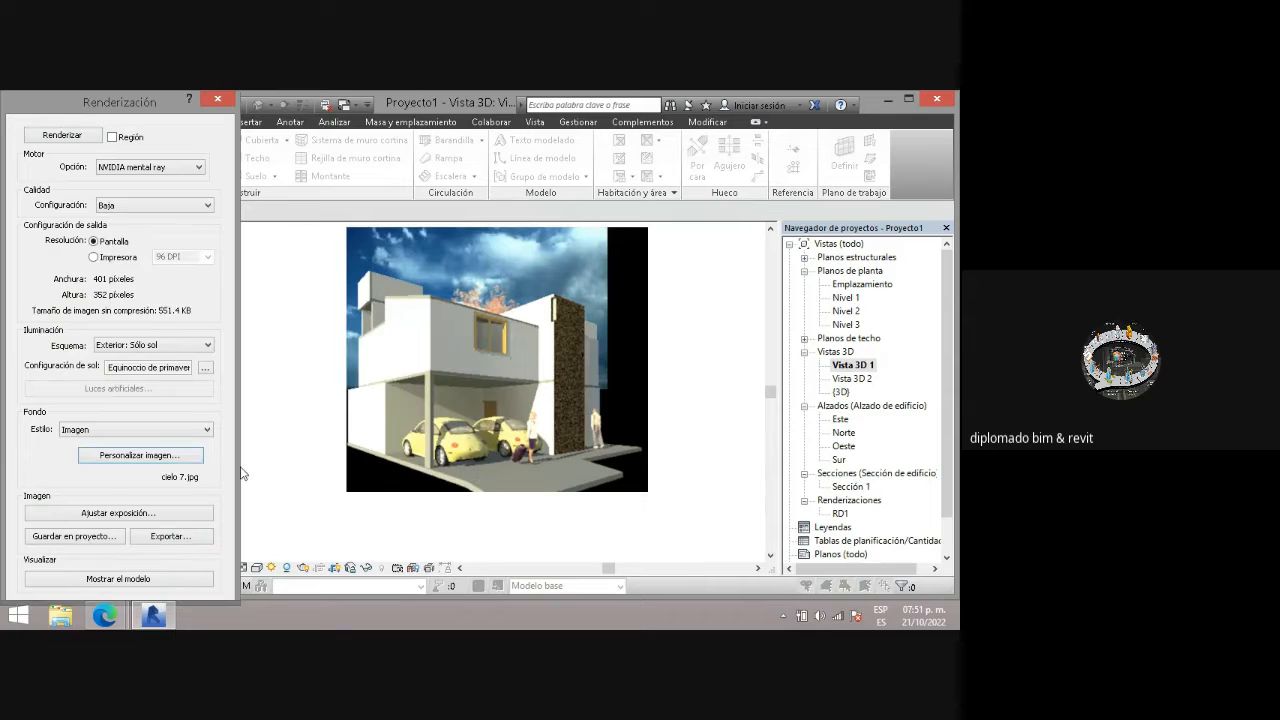
left_click(185, 430)
left_click(155, 482)
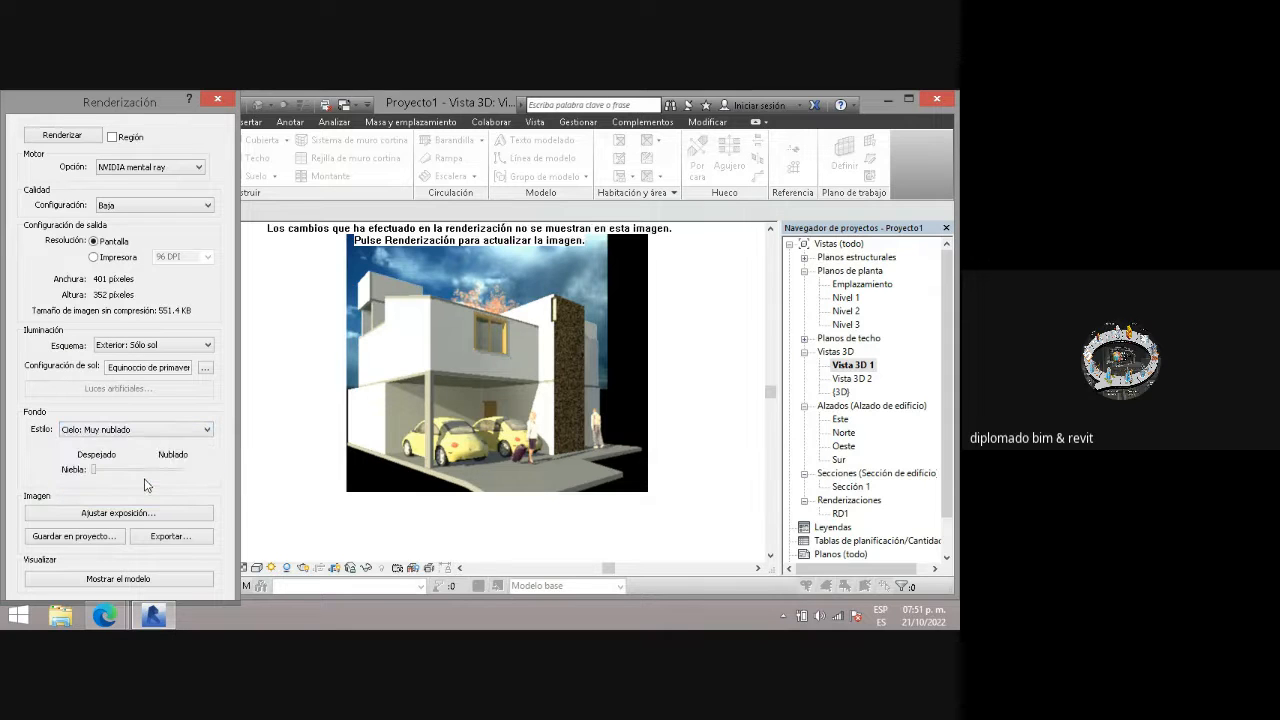
- Set the render background style to Cielo: Pocas nubes and render the view again
left_click(155, 433)
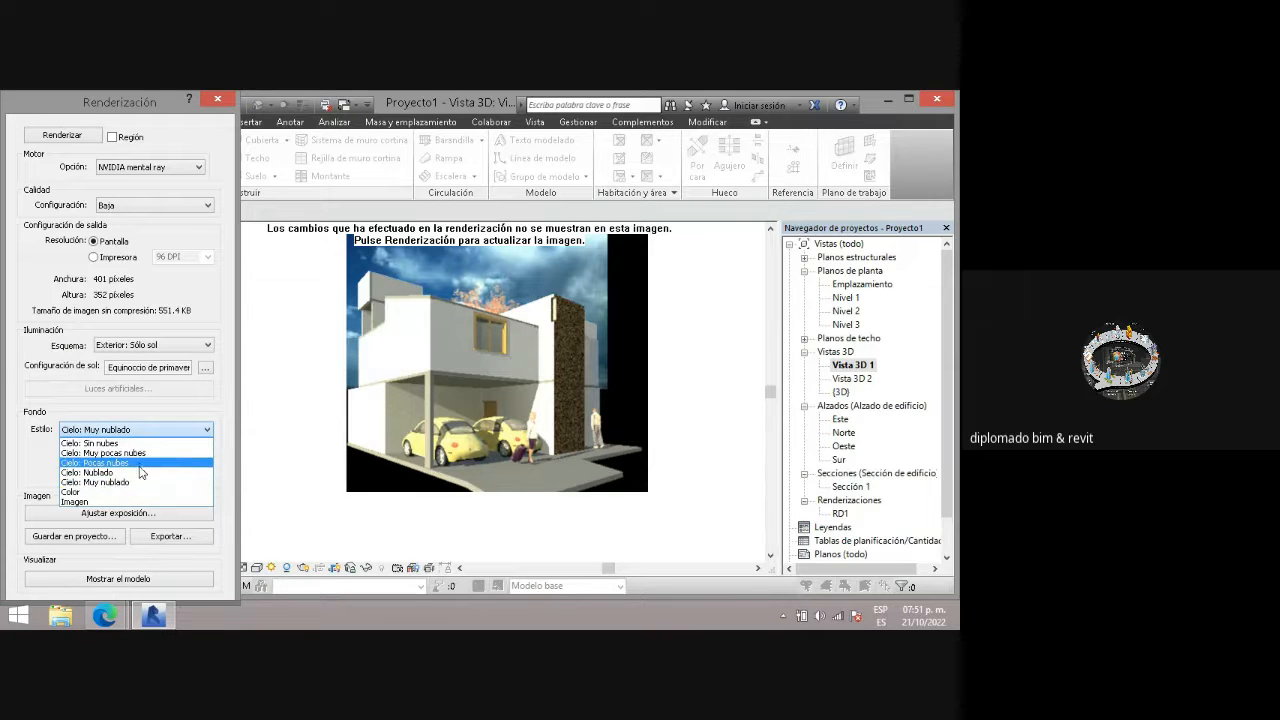
left_click(141, 464)
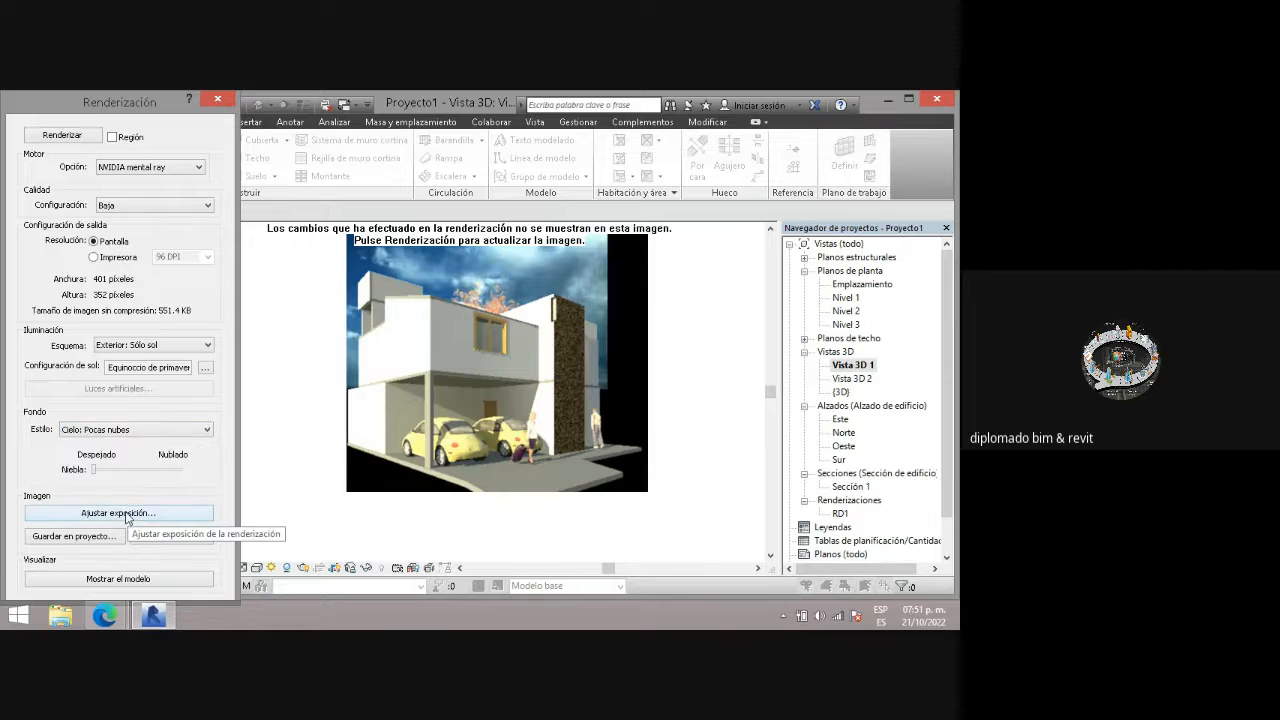
left_click(60, 135)
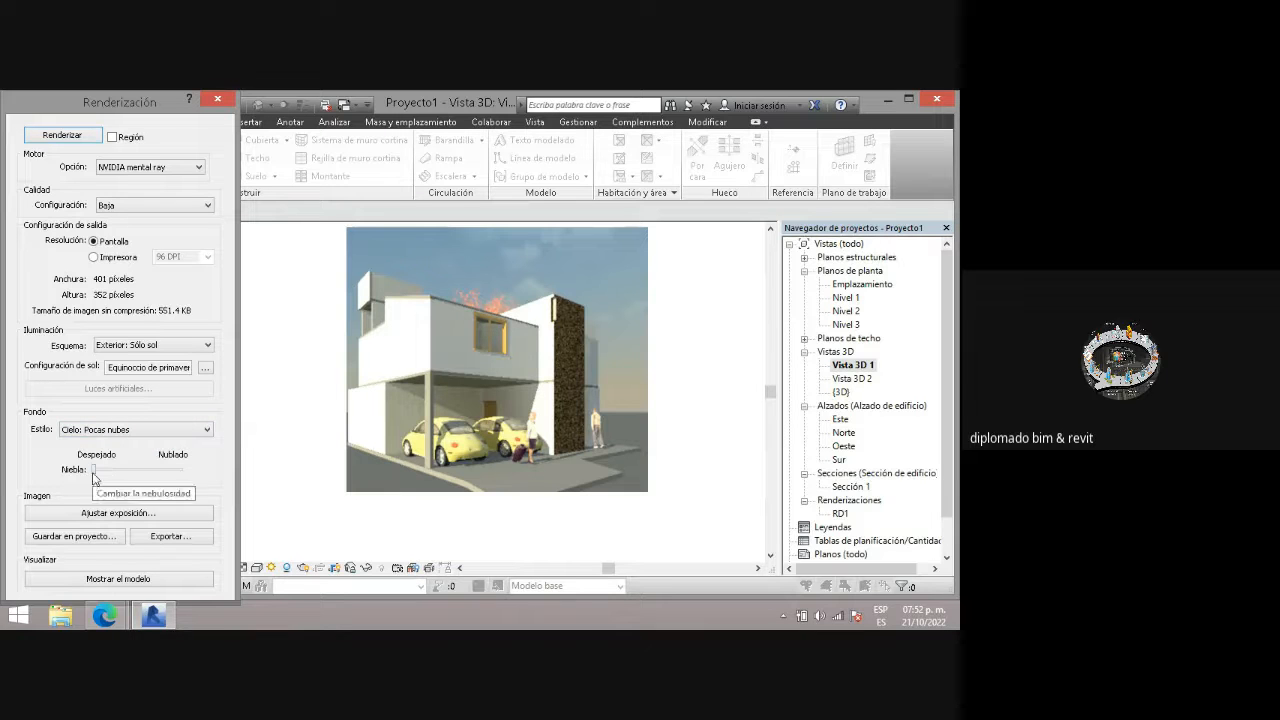
- Increase the background haze slightly from Despejado towards Nublado, keeping the Cielo: Pocas nubes style
left_click_drag(95, 470, 101, 478)
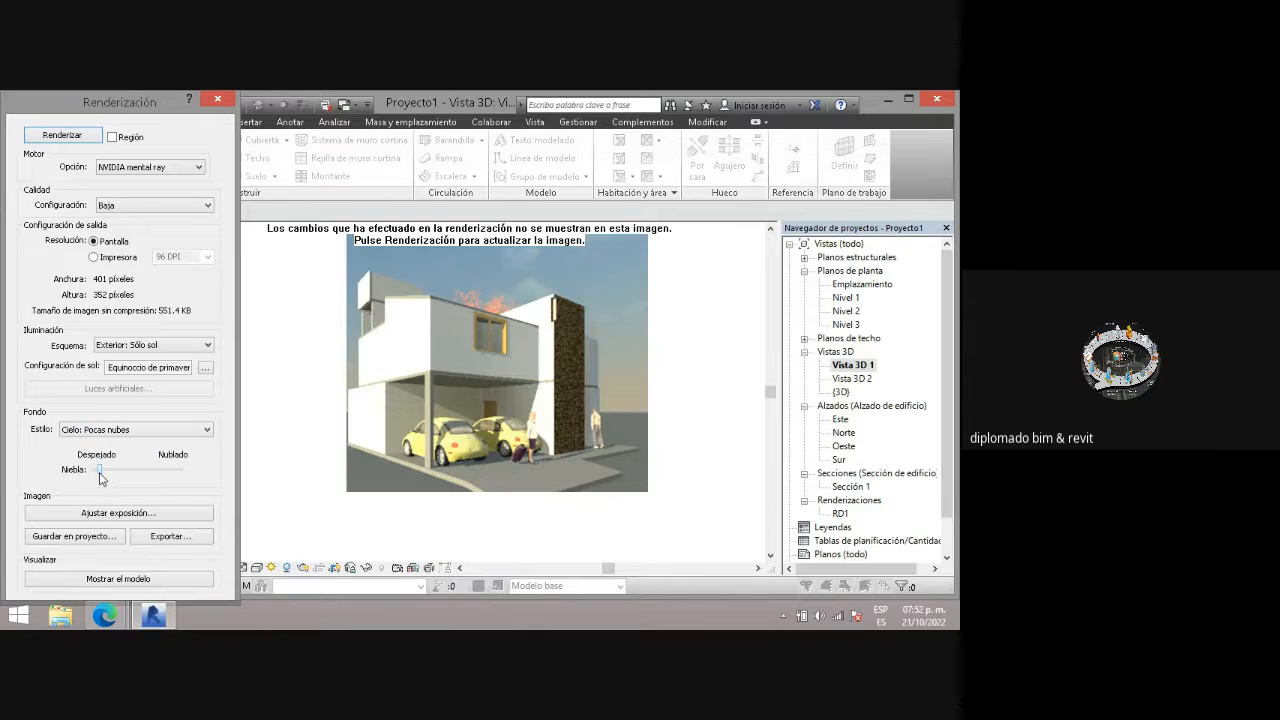
left_click(140, 431)
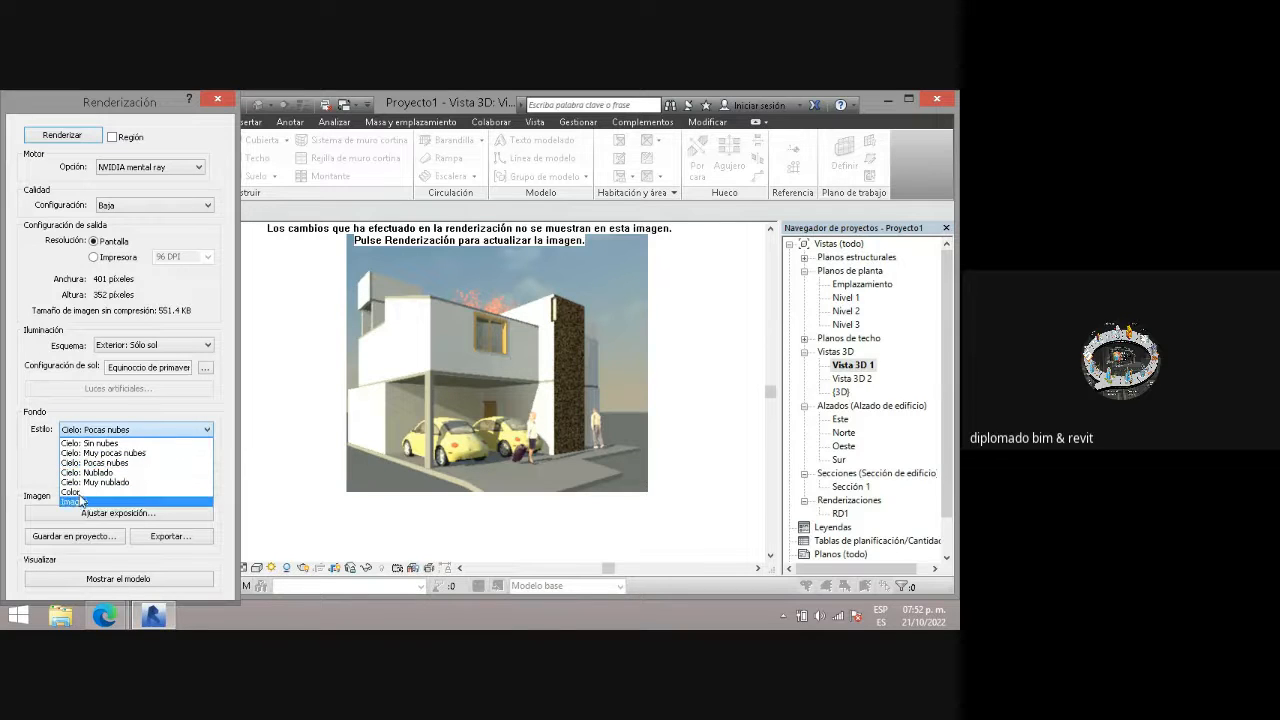
left_click(47, 443)
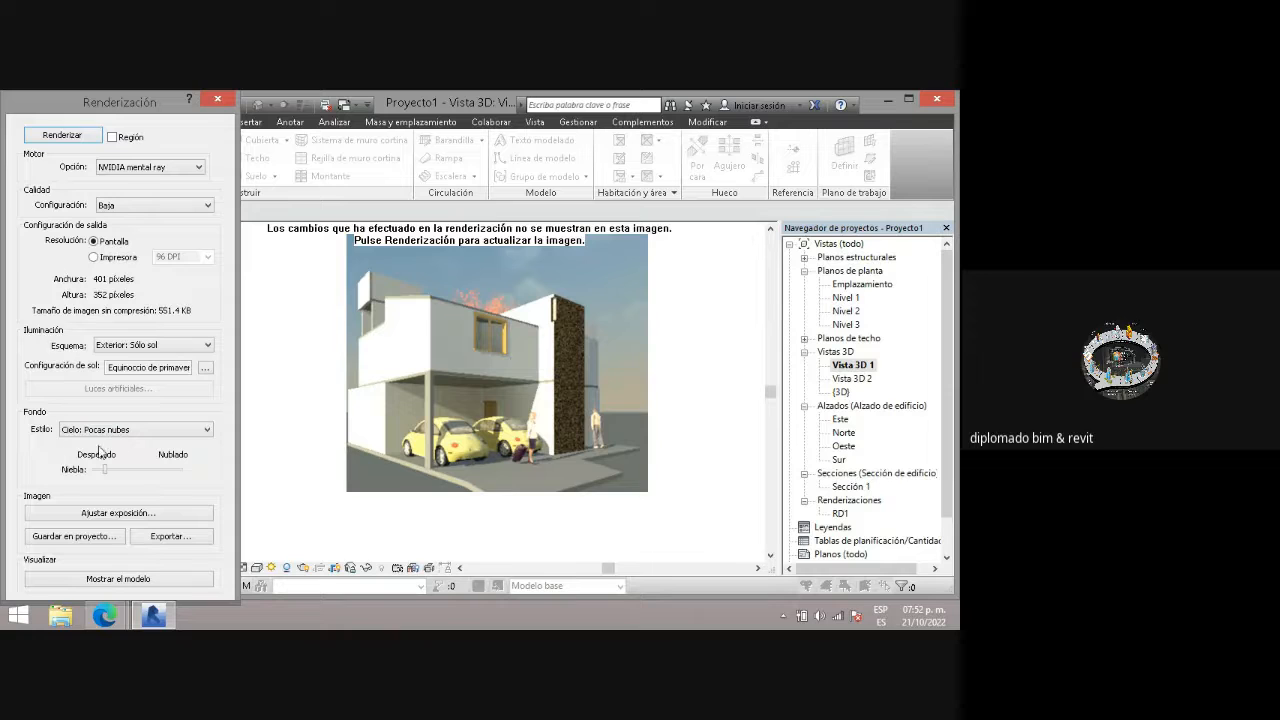
- Set the render quality to Alta and render the view, keeping the progress dialog clear of the render settings
left_click(117, 206)
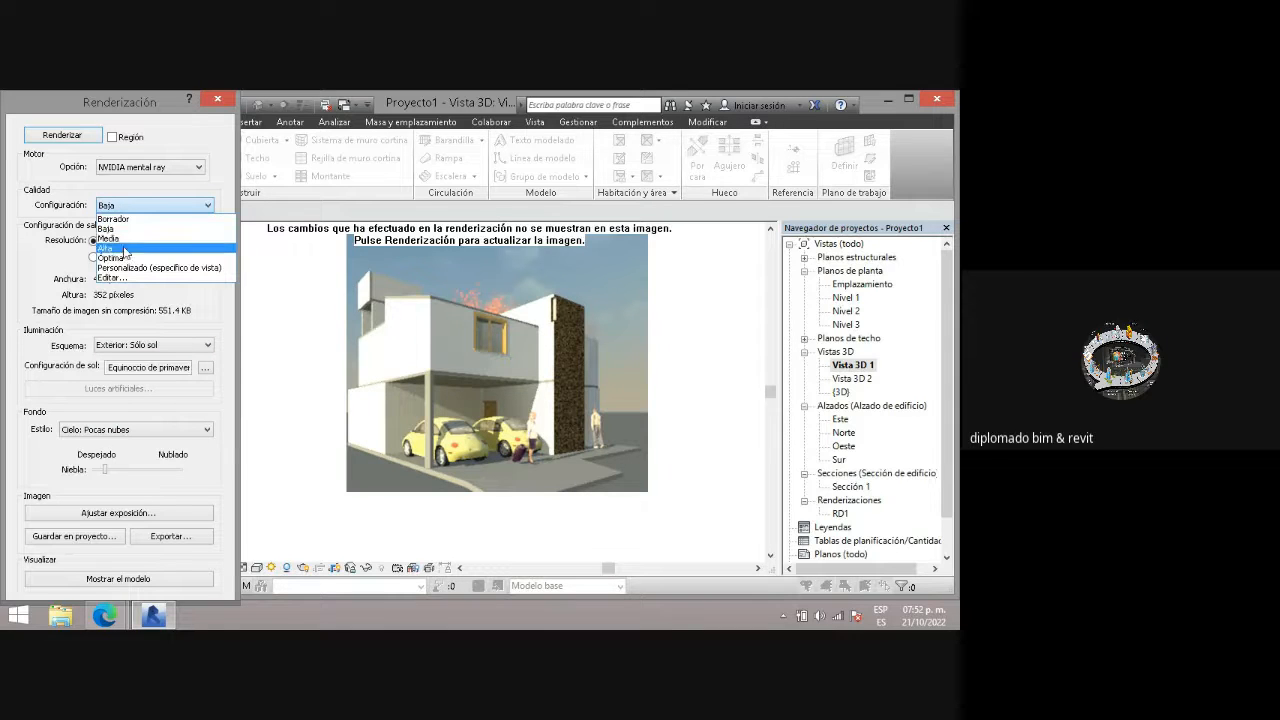
left_click(124, 248)
left_click(55, 135)
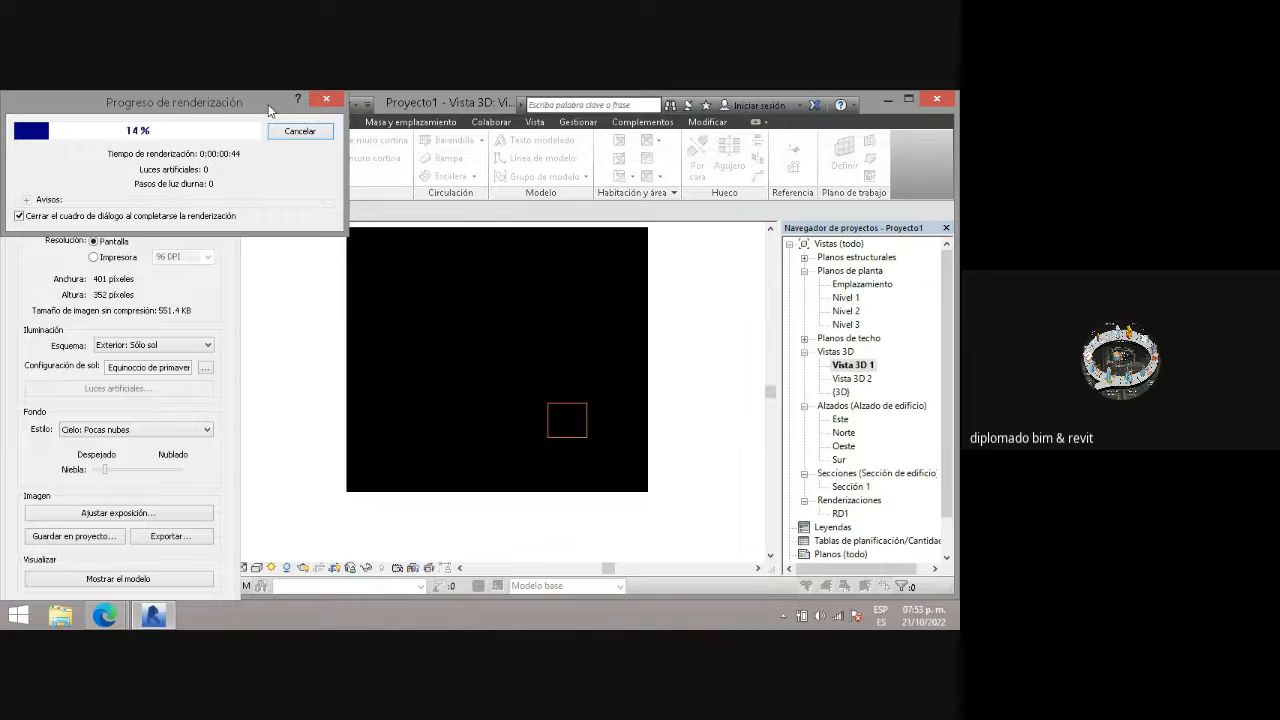
left_click_drag(270, 112, 510, 472)
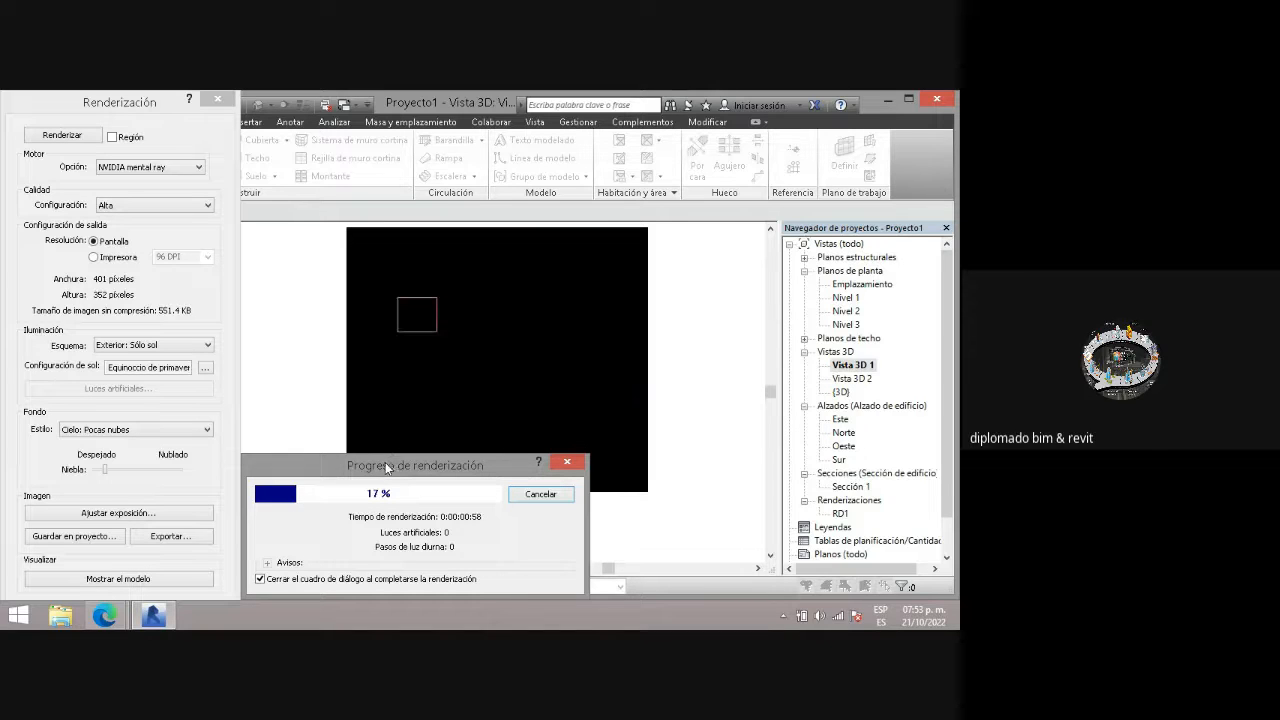
left_click_drag(385, 461, 363, 99)
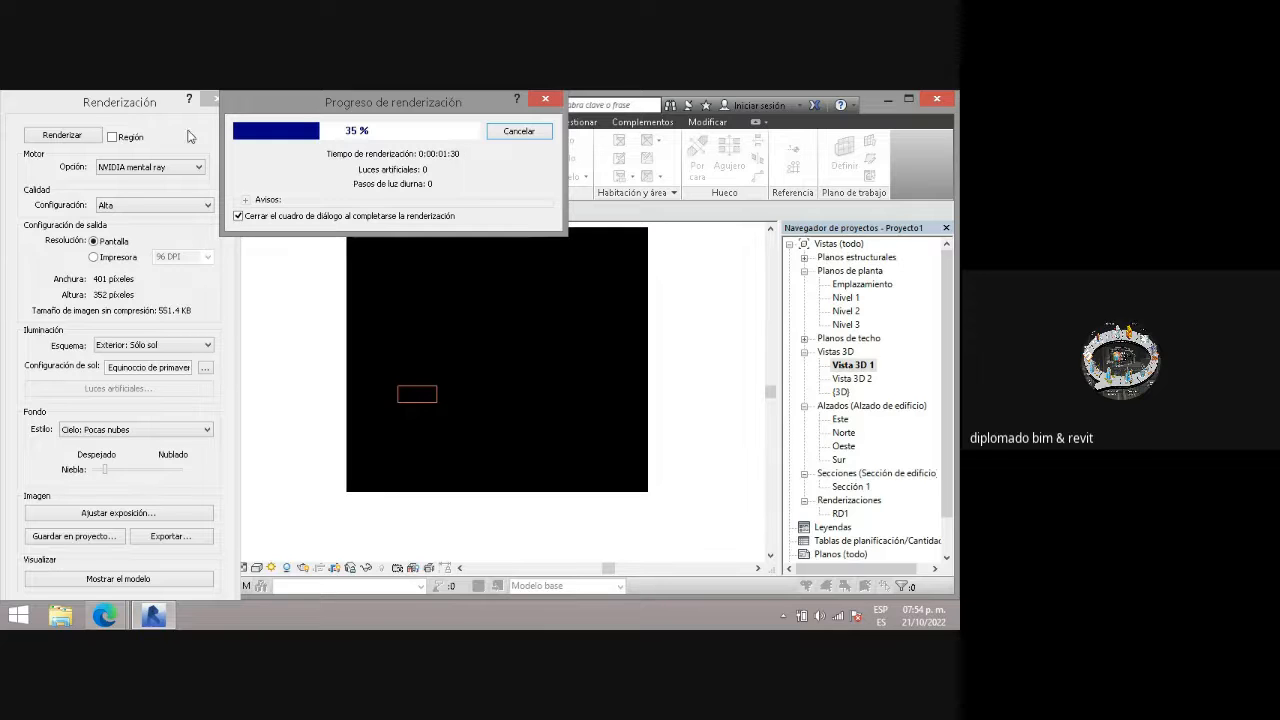
left_click_drag(272, 98, 298, 169)
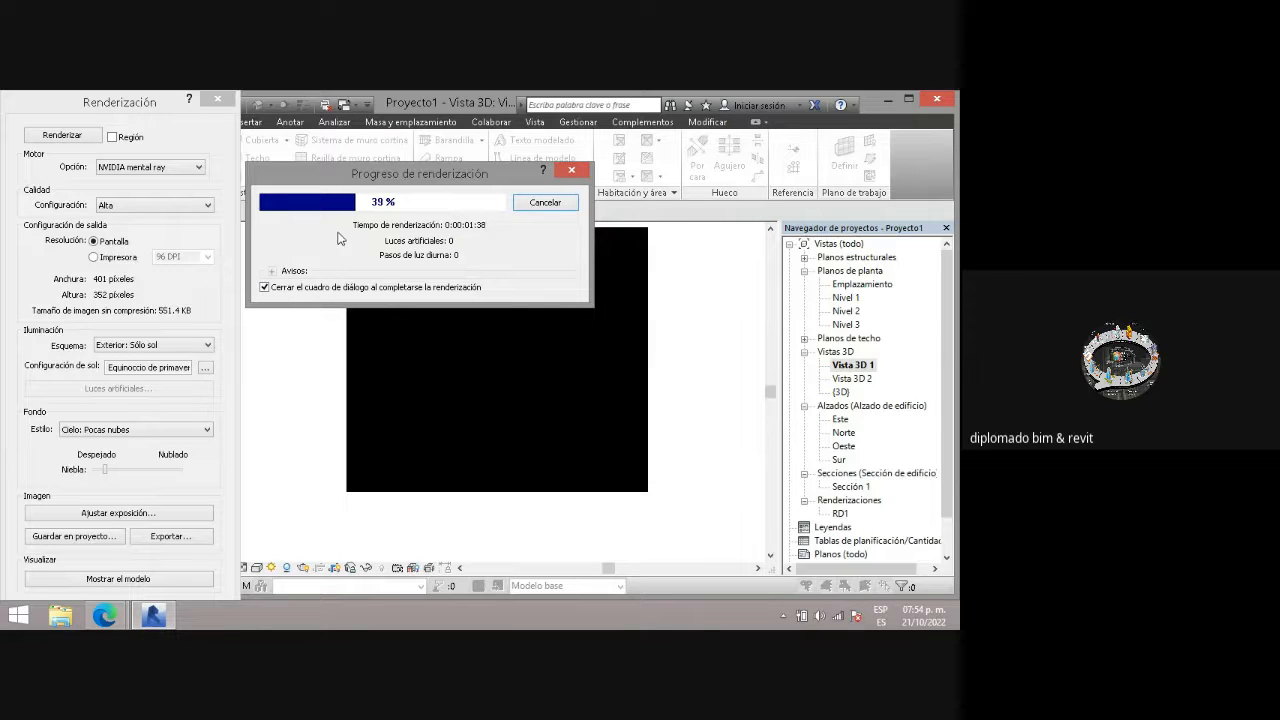
left_click_drag(432, 177, 420, 99)
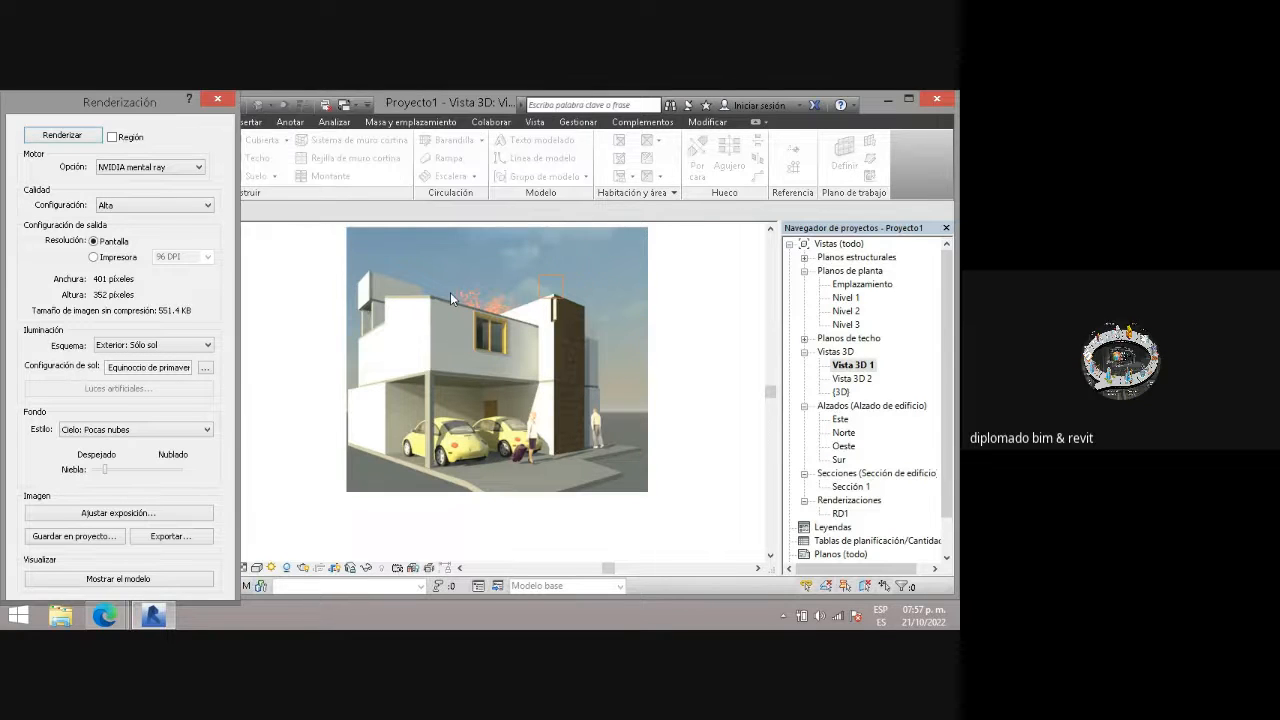
- Save the rendering in the project as Vista 3D 1_1 and export it as a JPEG named "imagen1" in the texturas folder
left_click(99, 540)
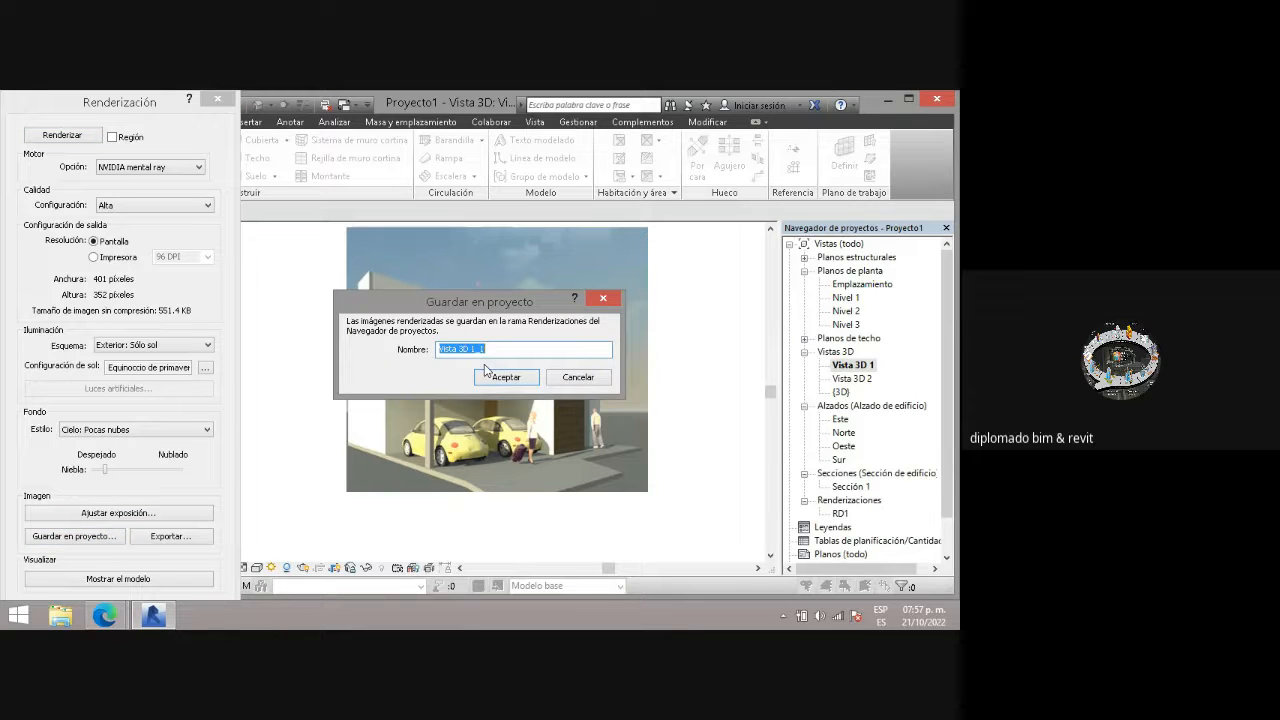
left_click(497, 380)
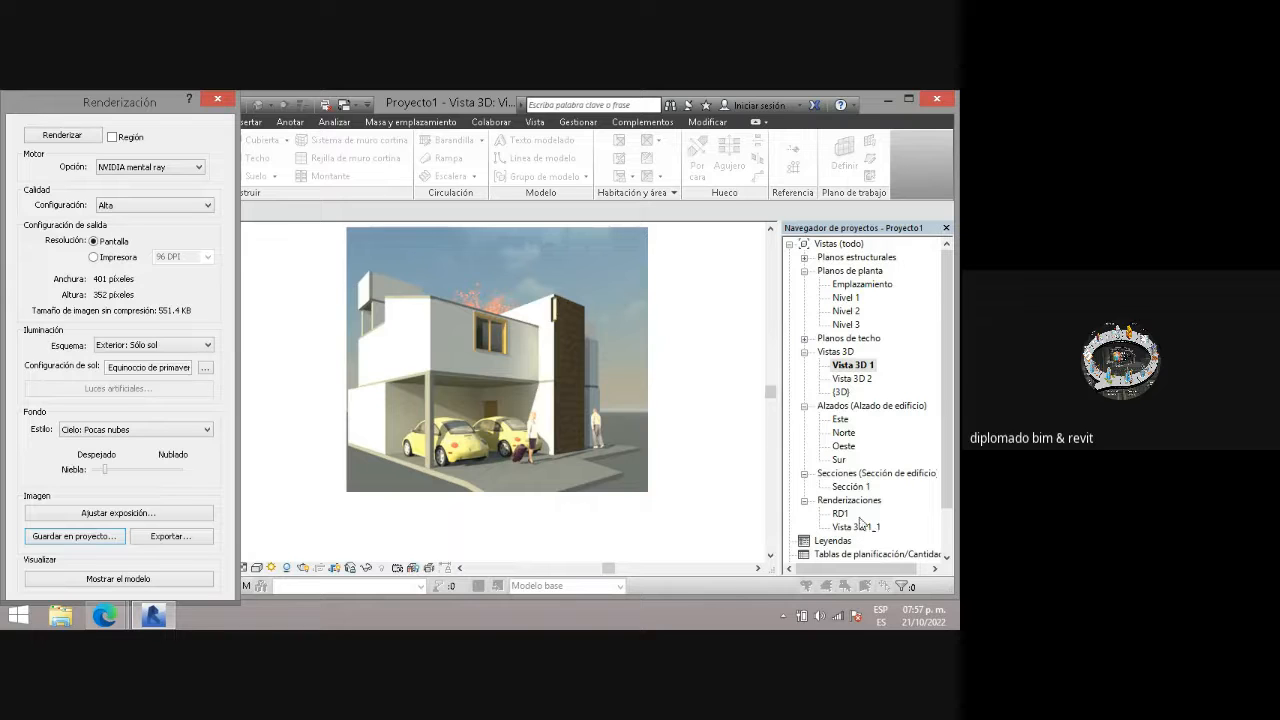
left_click(194, 537)
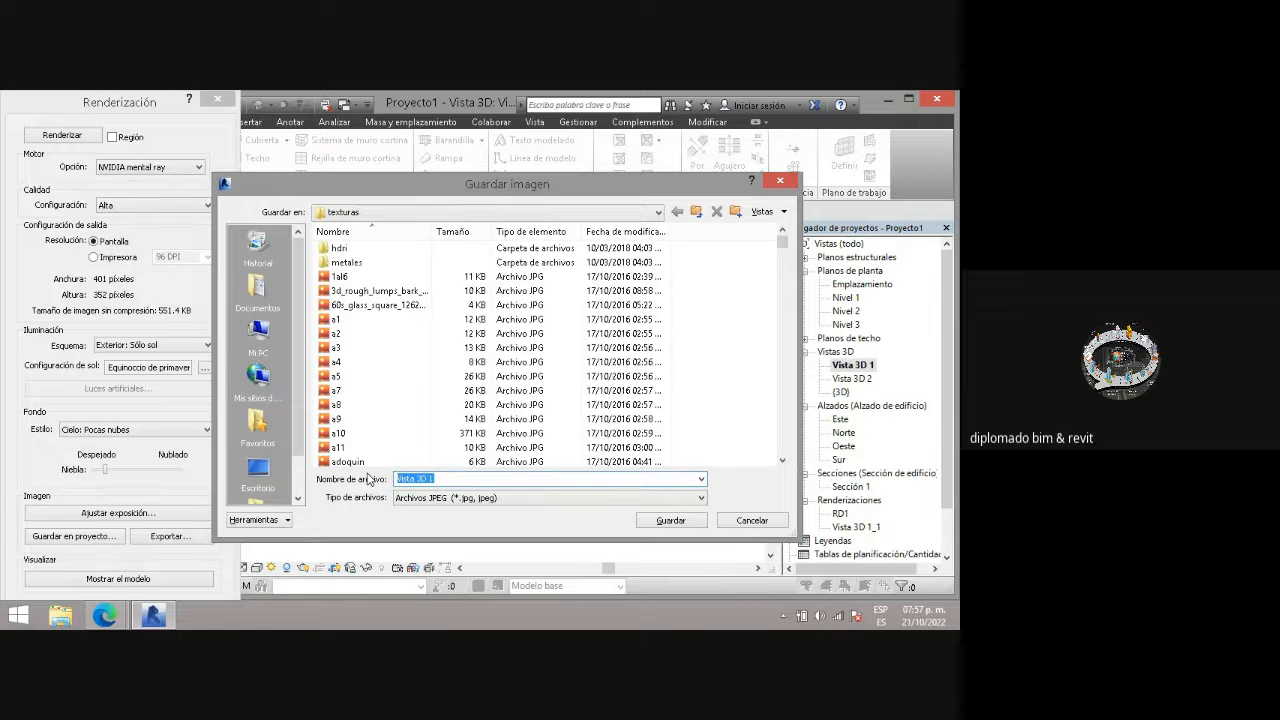
type("imagen1")
left_click(695, 527)
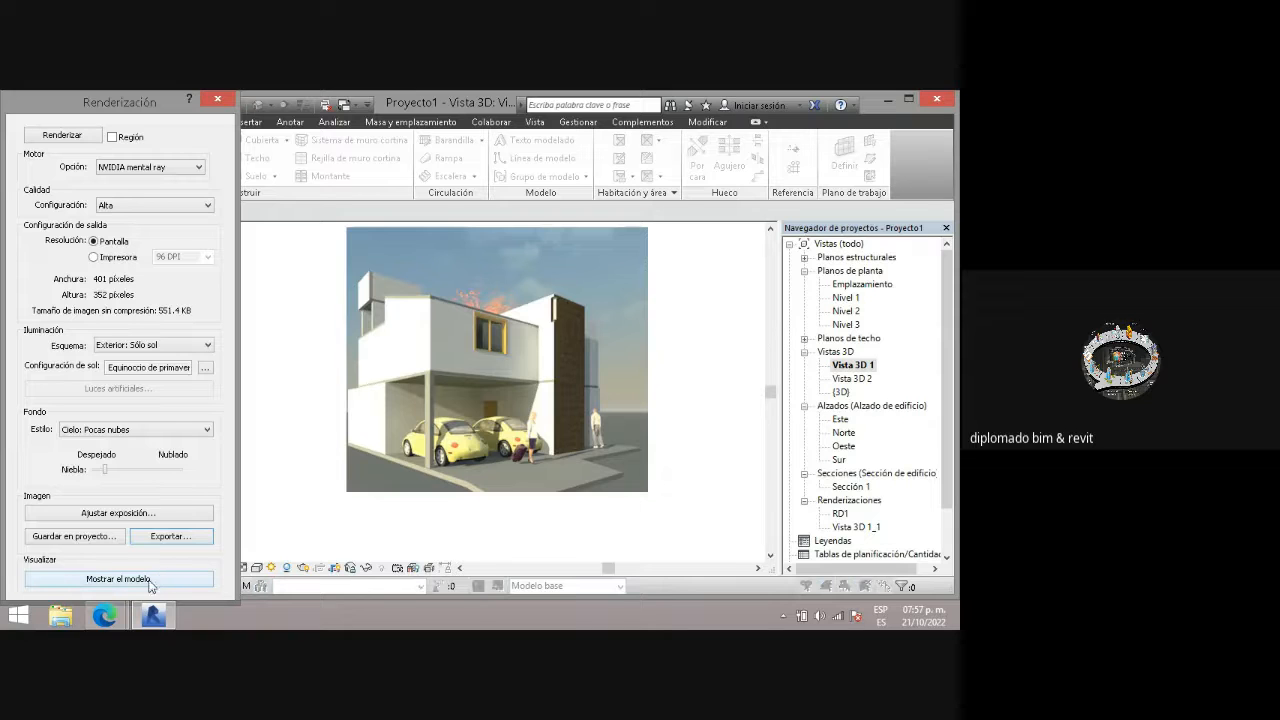
- Alternate between the rendering and the model for comparison, leave the model displayed, and close the render settings
left_click(151, 582)
left_click(156, 580)
left_click(156, 580)
left_click(156, 580)
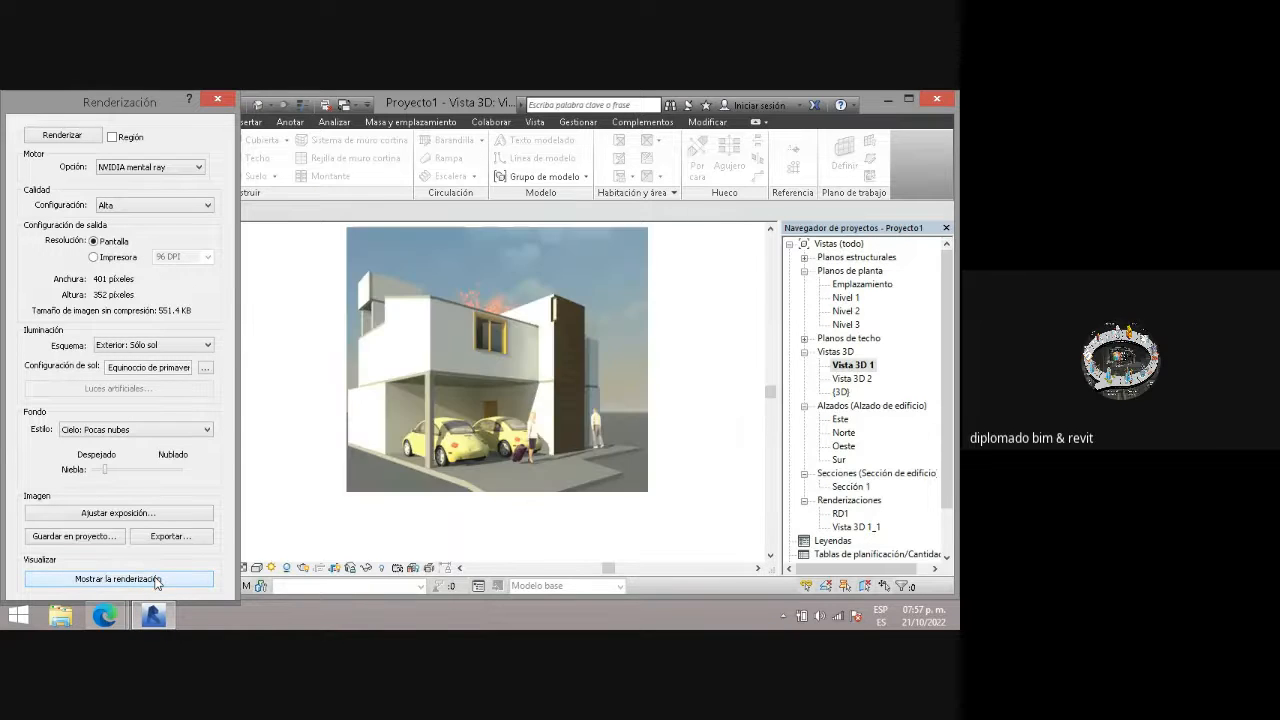
left_click(156, 580)
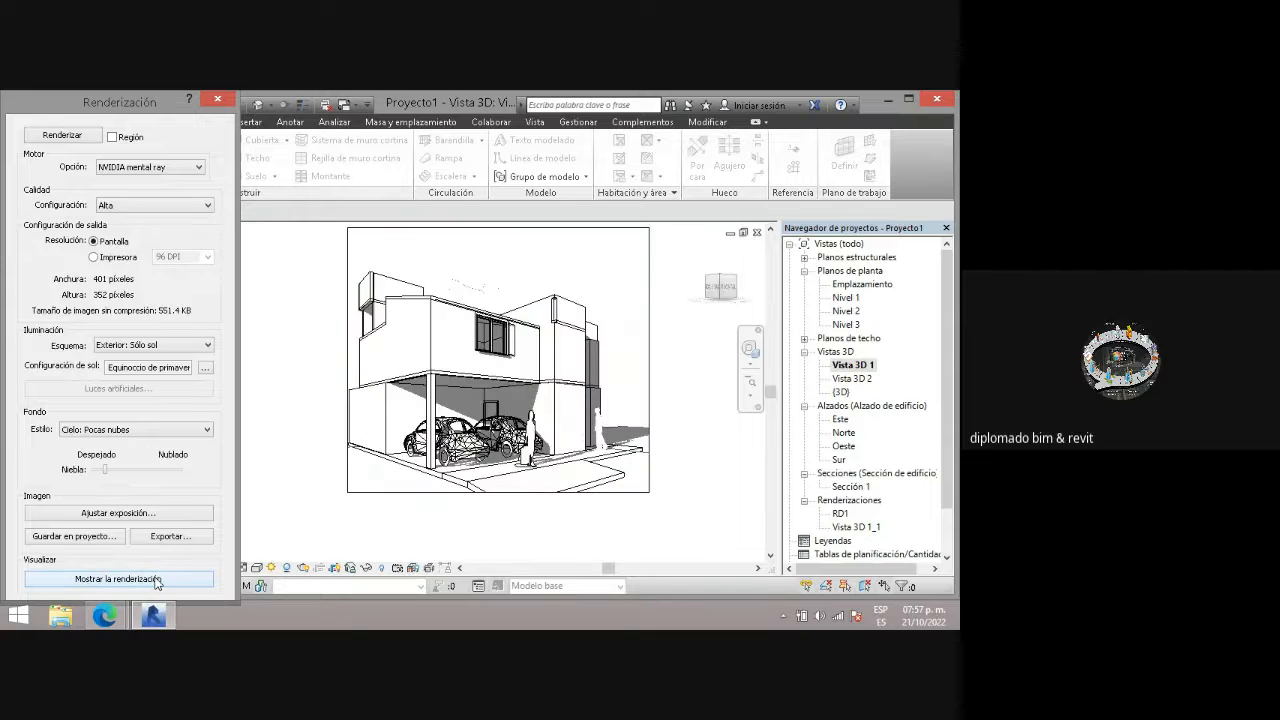
left_click(156, 580)
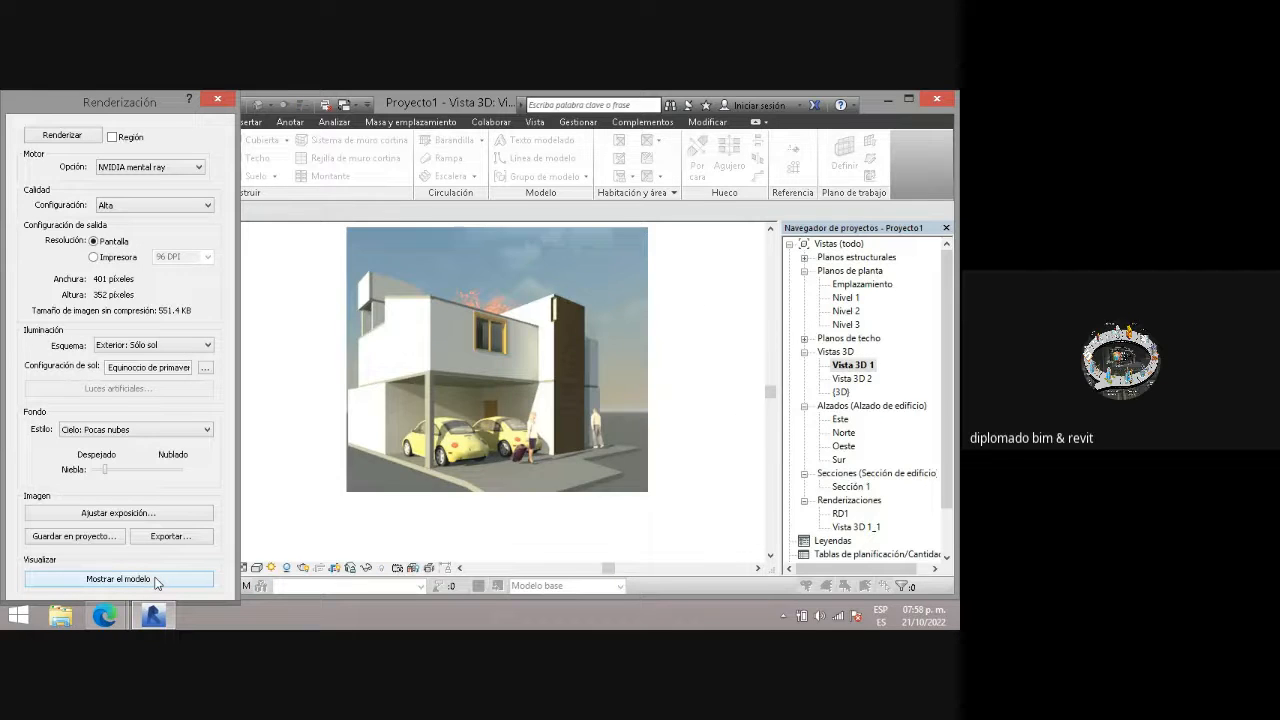
left_click(156, 580)
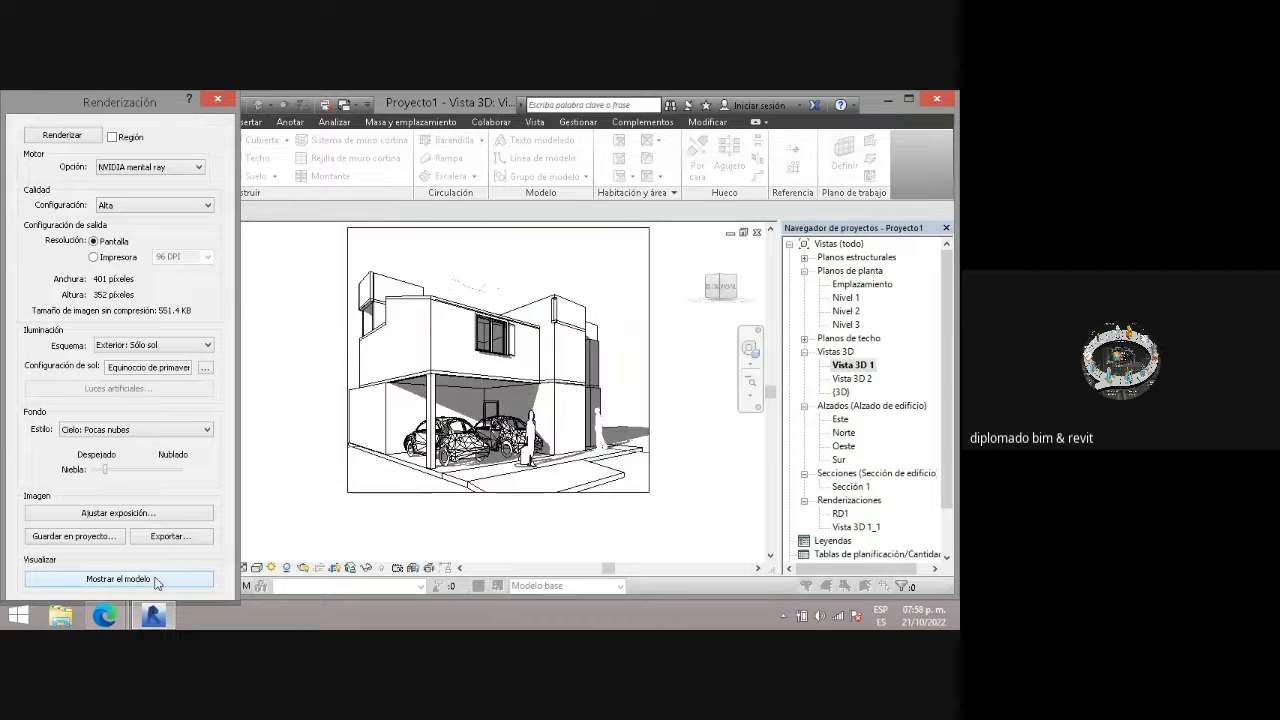
left_click(215, 100)
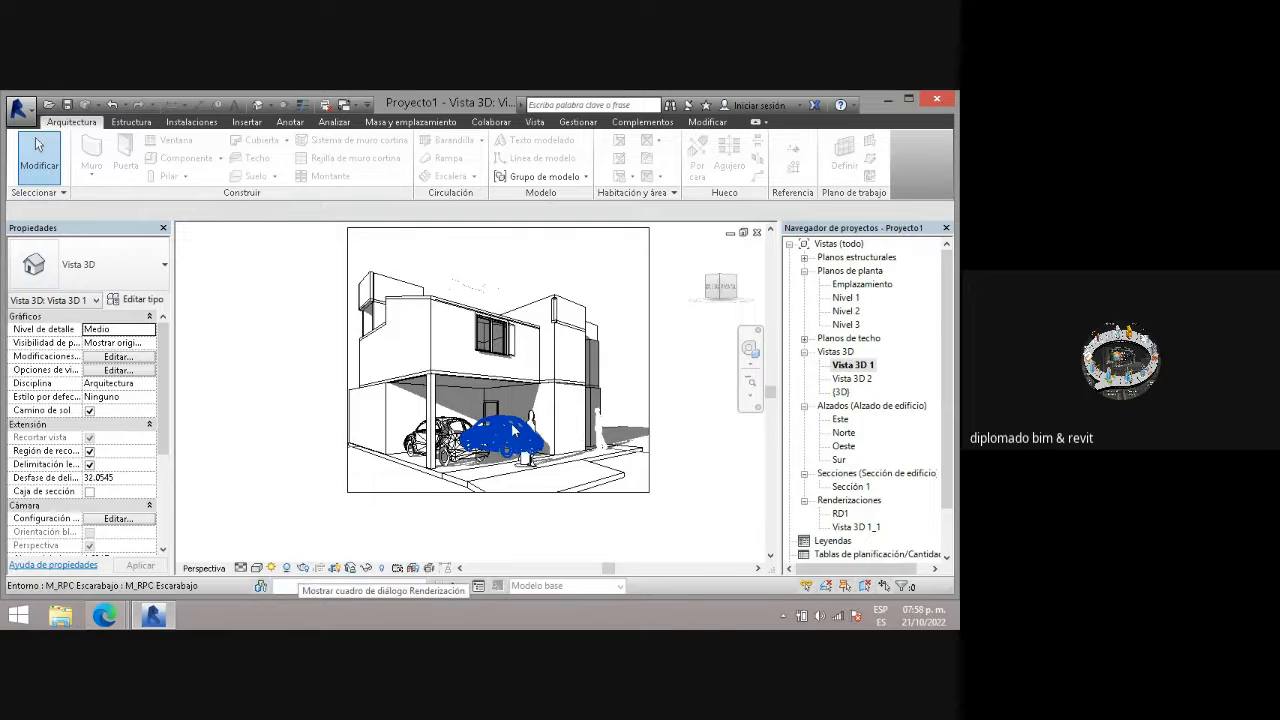
- Set the Vista 3D 1 visual style to Realista and apply anti-aliasing line smoothing in its graphic display options
left_click(257, 568)
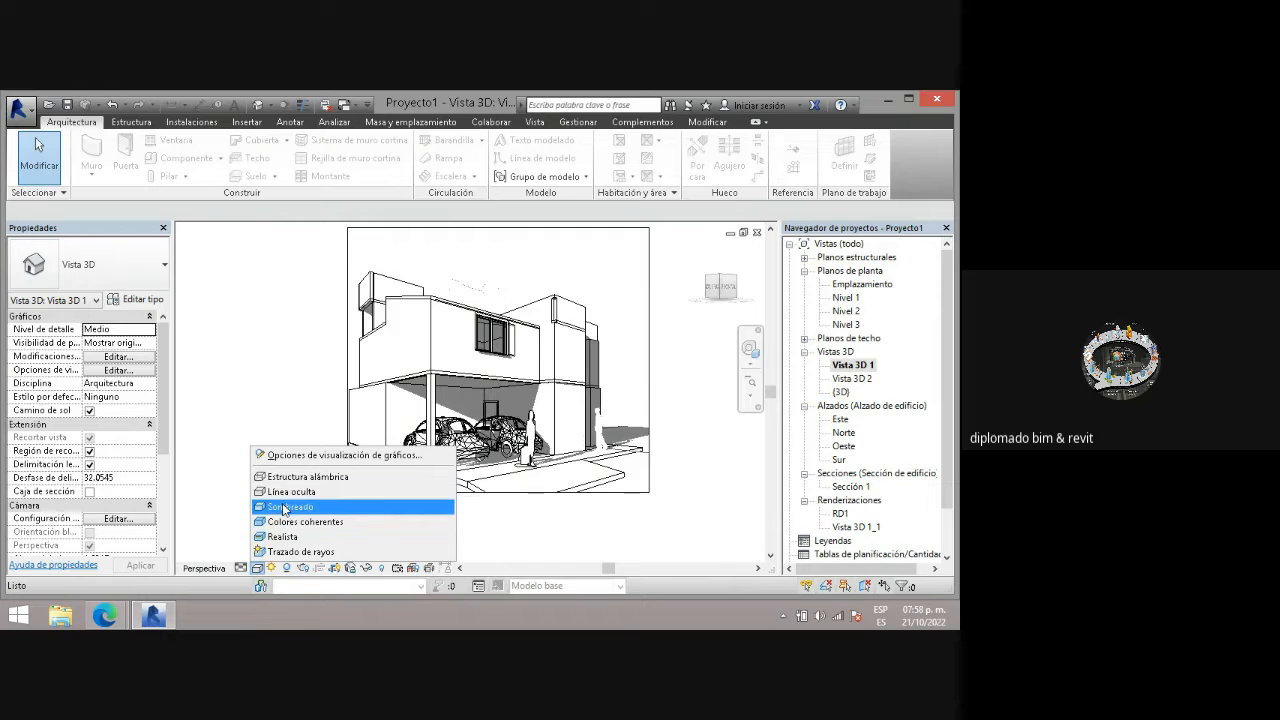
left_click(284, 537)
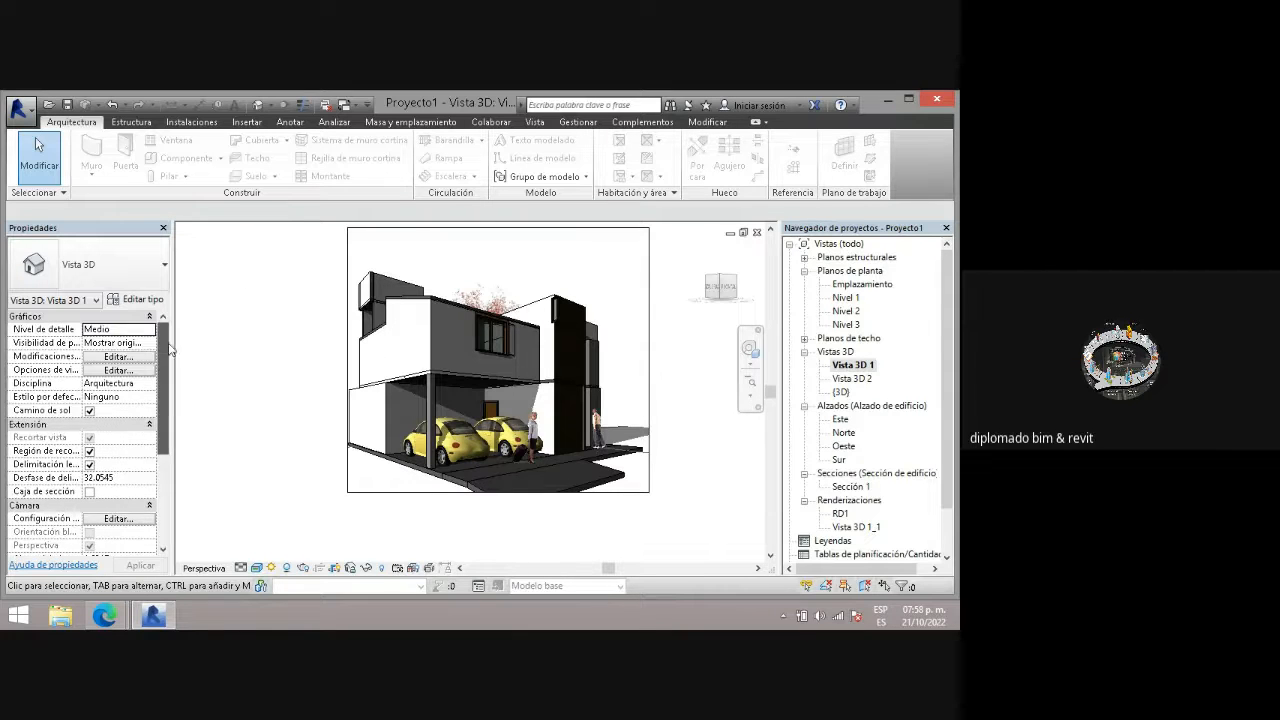
left_click(100, 371)
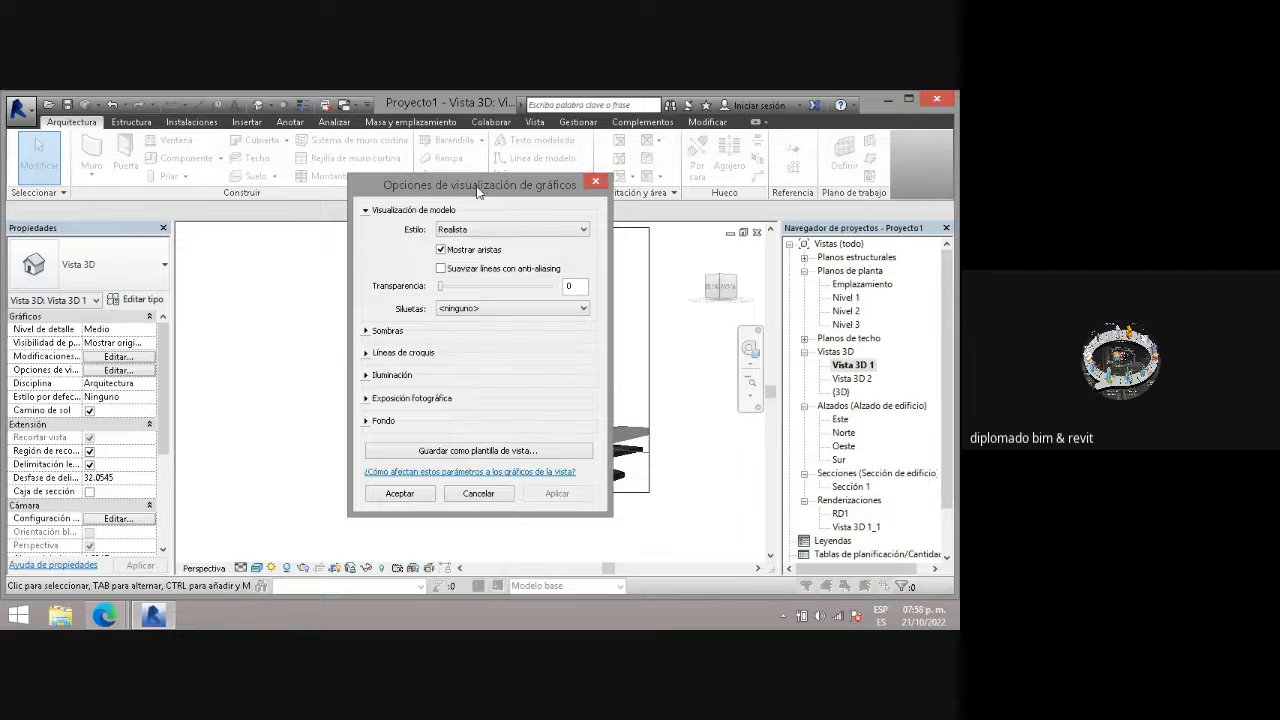
left_click_drag(478, 192, 215, 167)
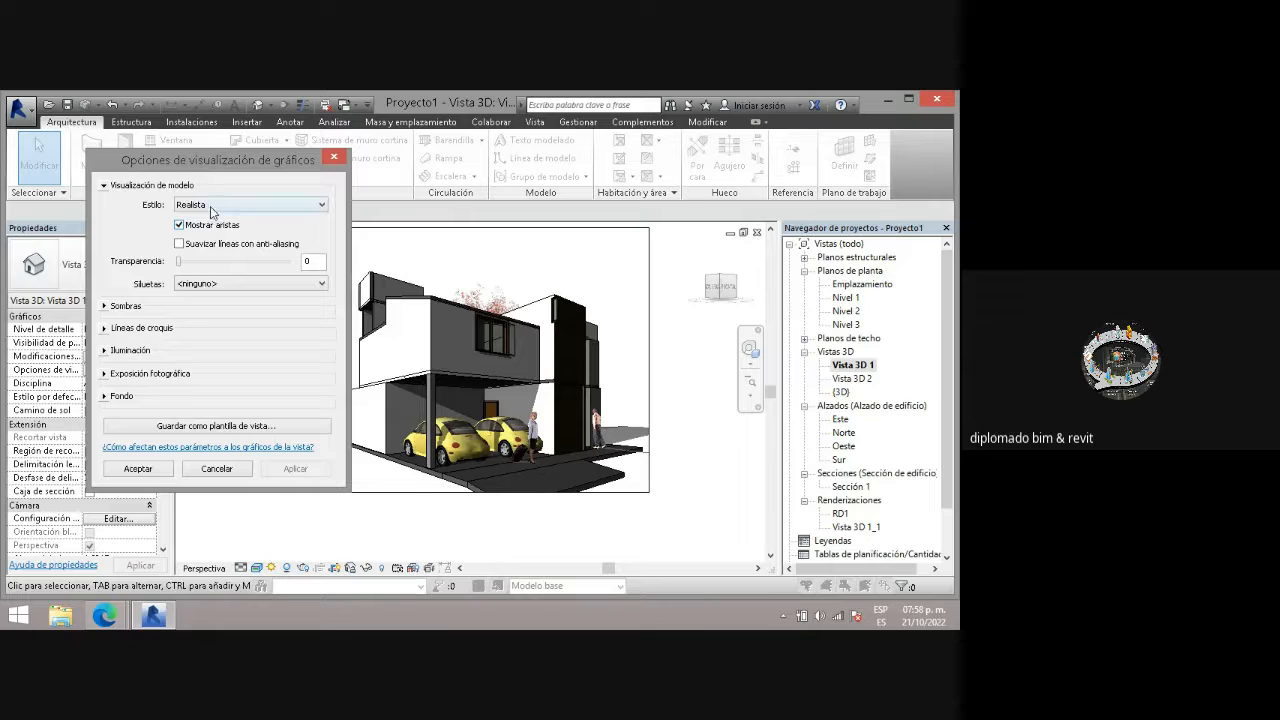
left_click(185, 290)
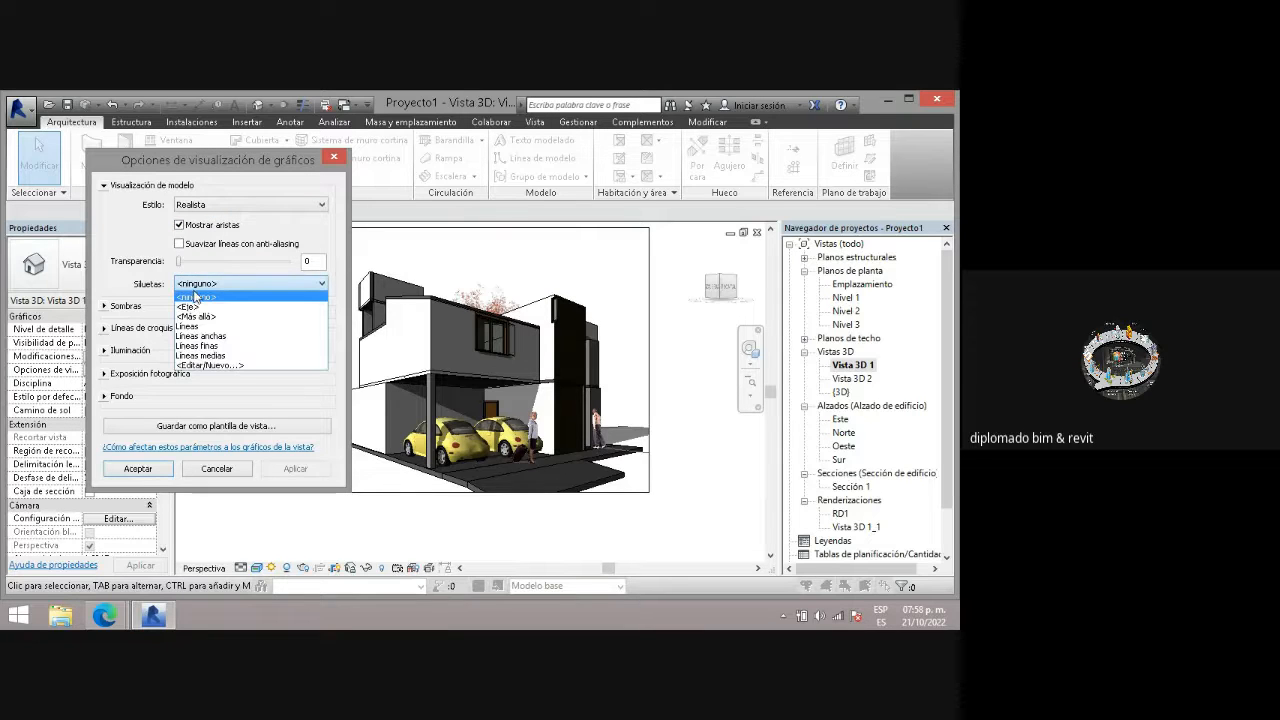
left_click(190, 262)
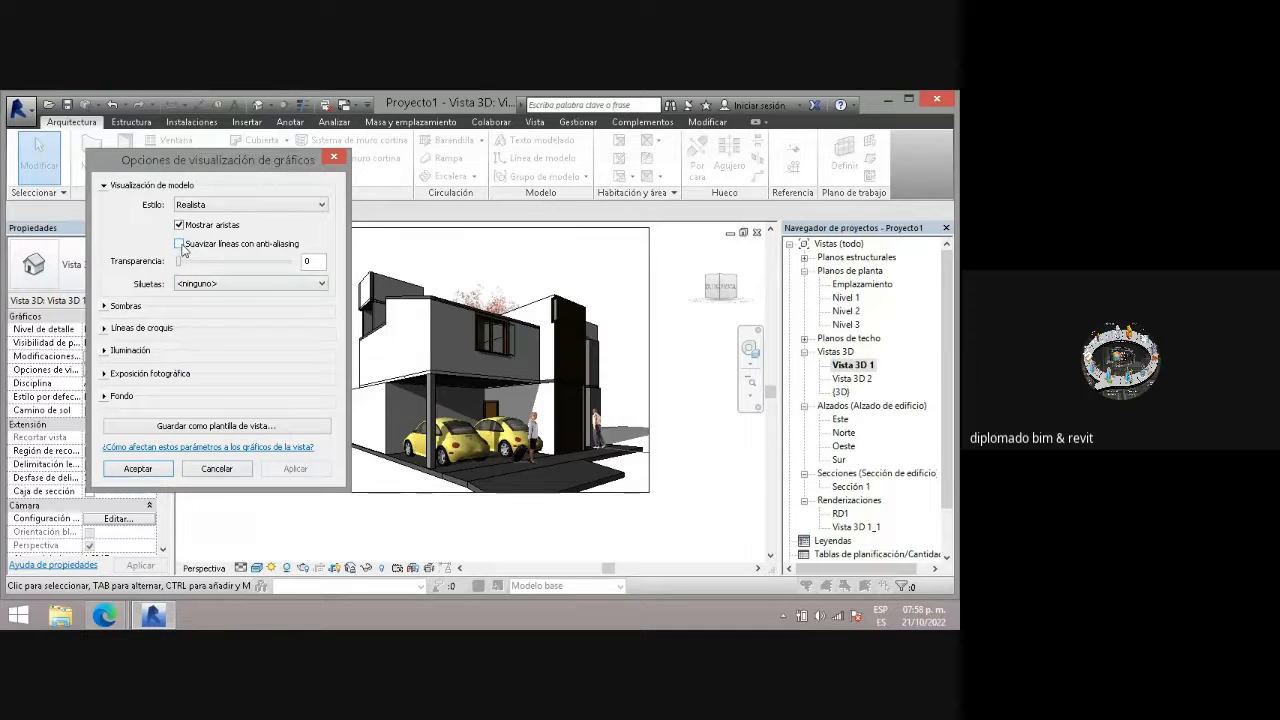
left_click(180, 244)
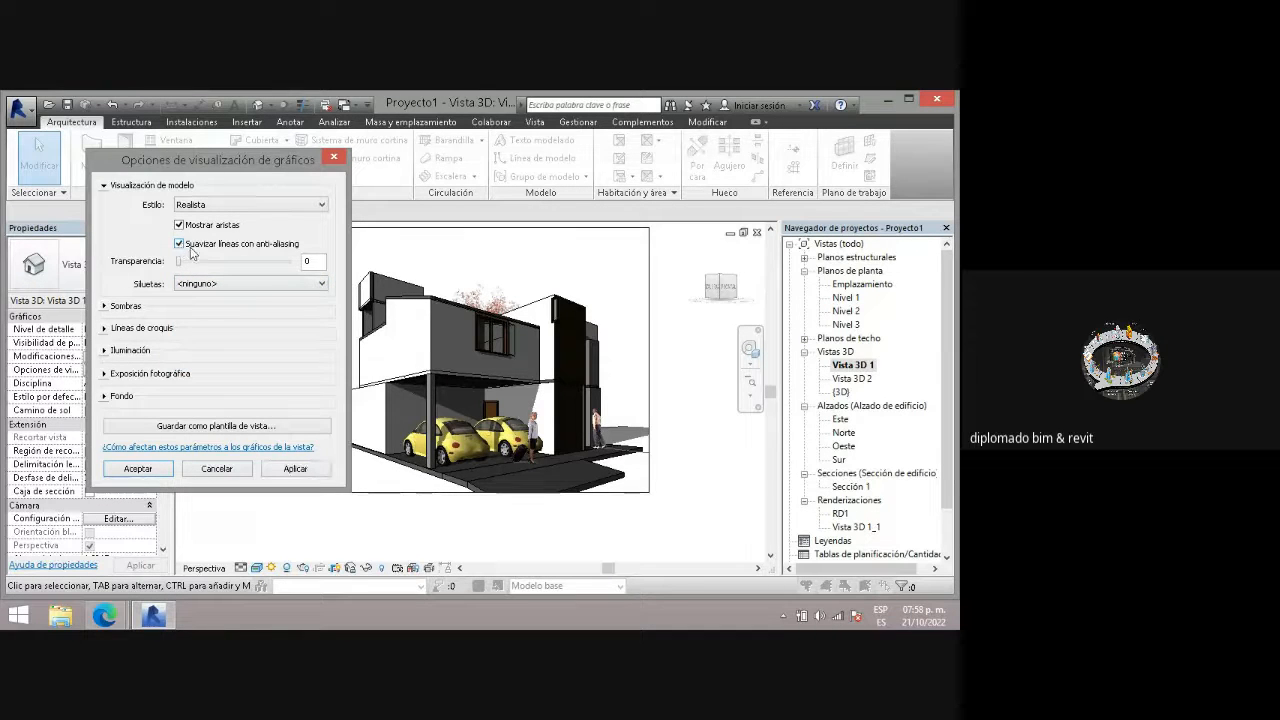
left_click(302, 472)
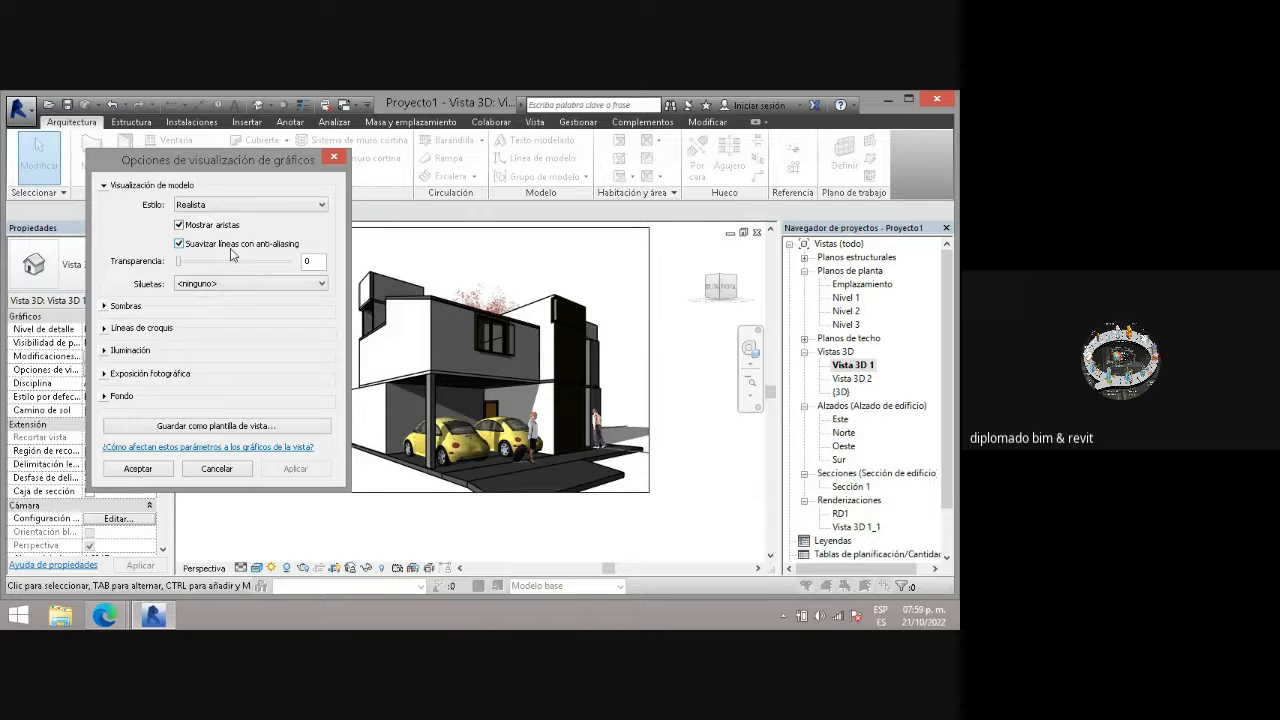
- Enable ambient shadows in the view's graphic display options and apply the change
left_click(109, 308)
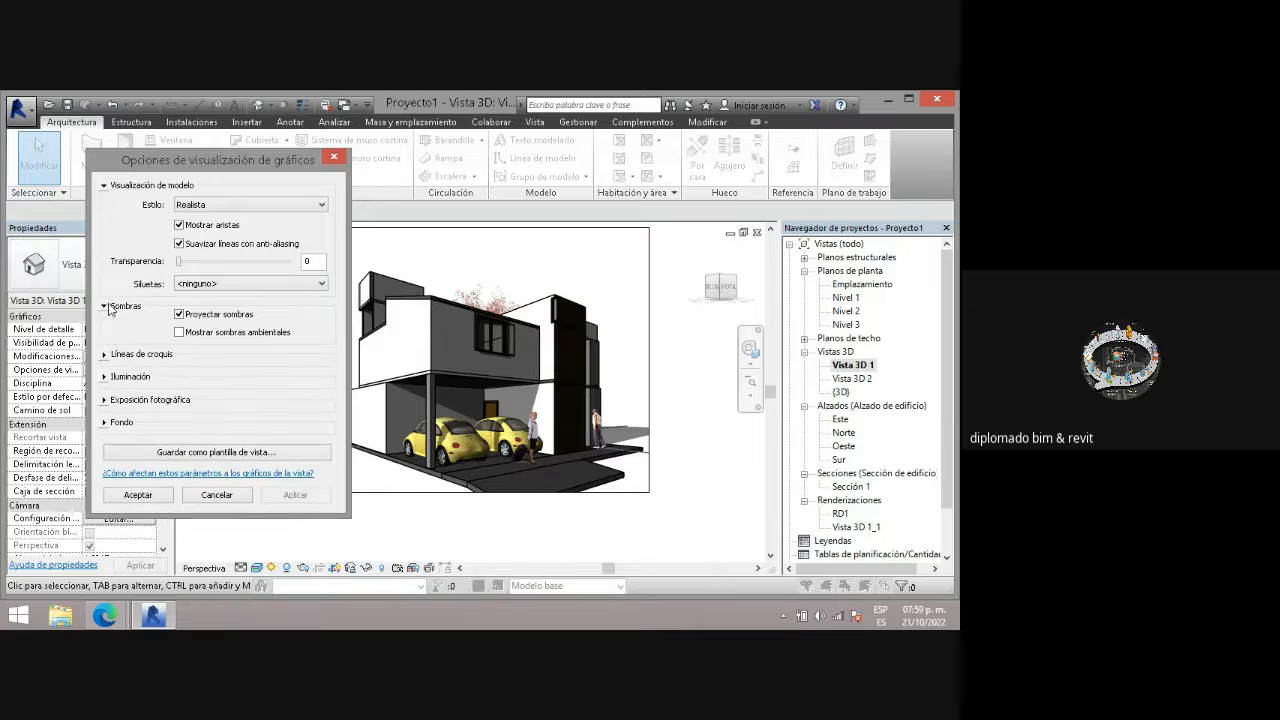
left_click(179, 334)
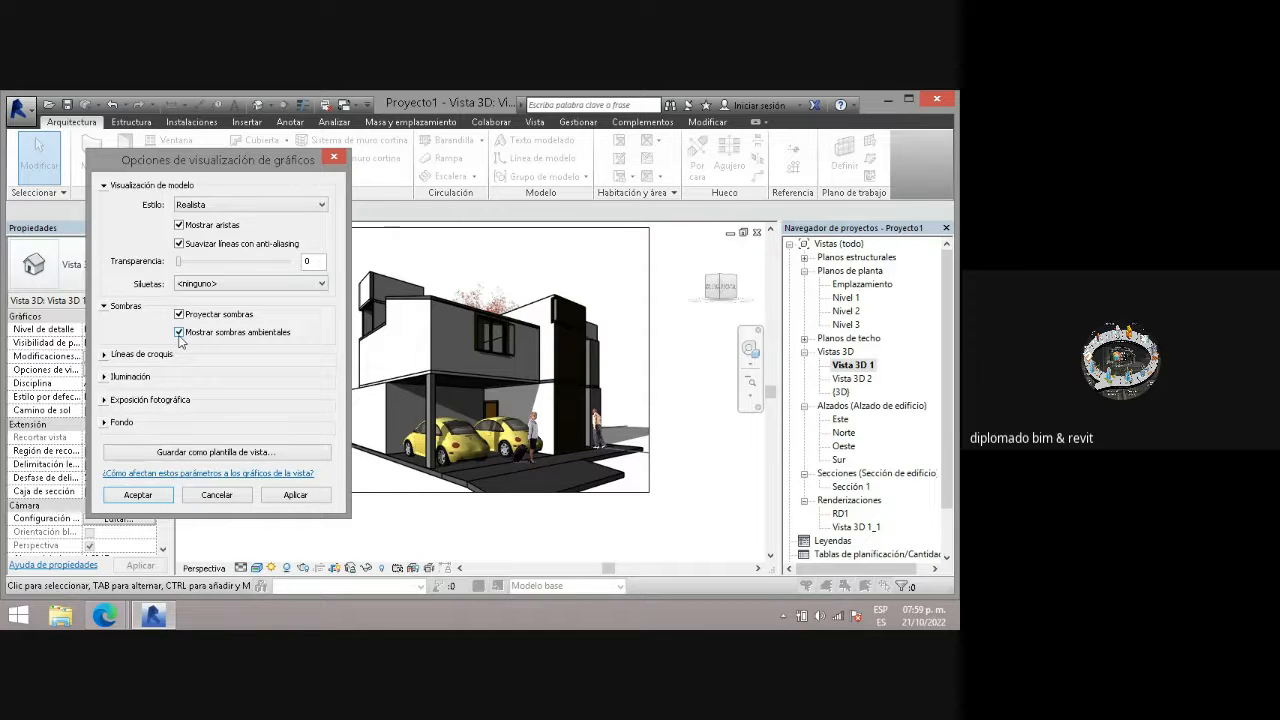
left_click(295, 496)
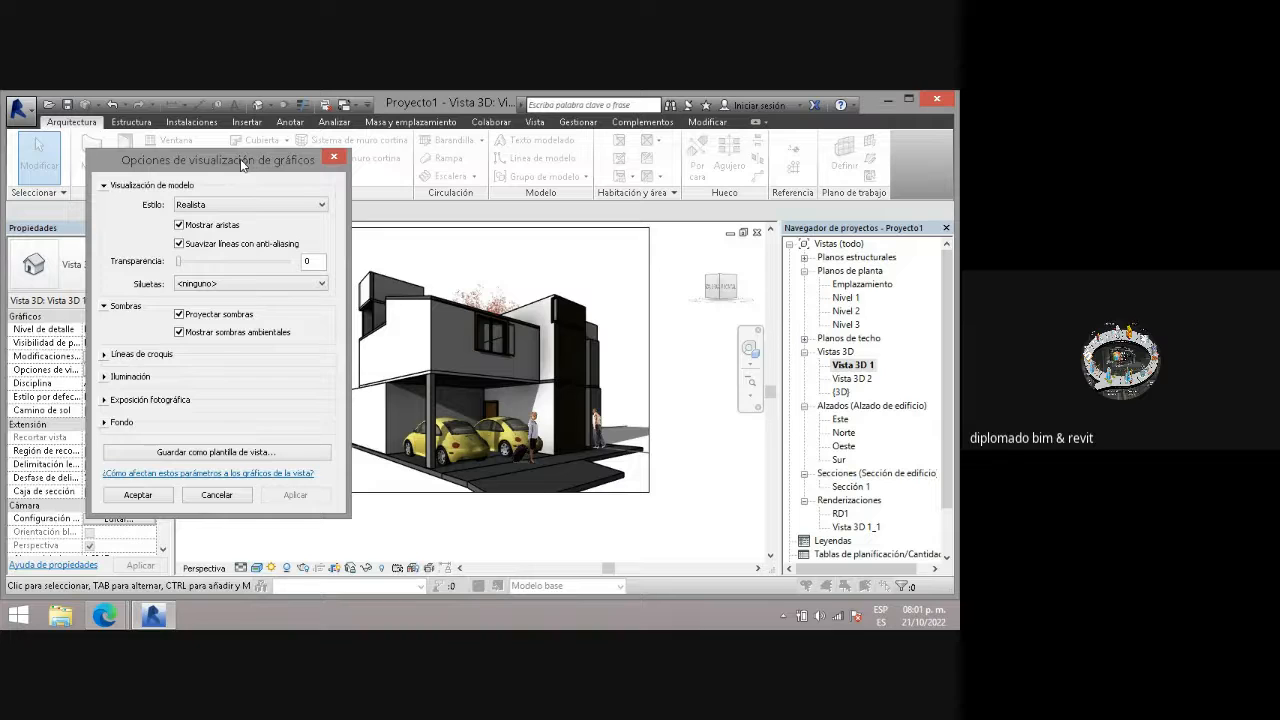
- Activate sketch lines in the view's graphic display options with a fluctuation of 5 and accept the settings
left_click_drag(246, 161, 197, 157)
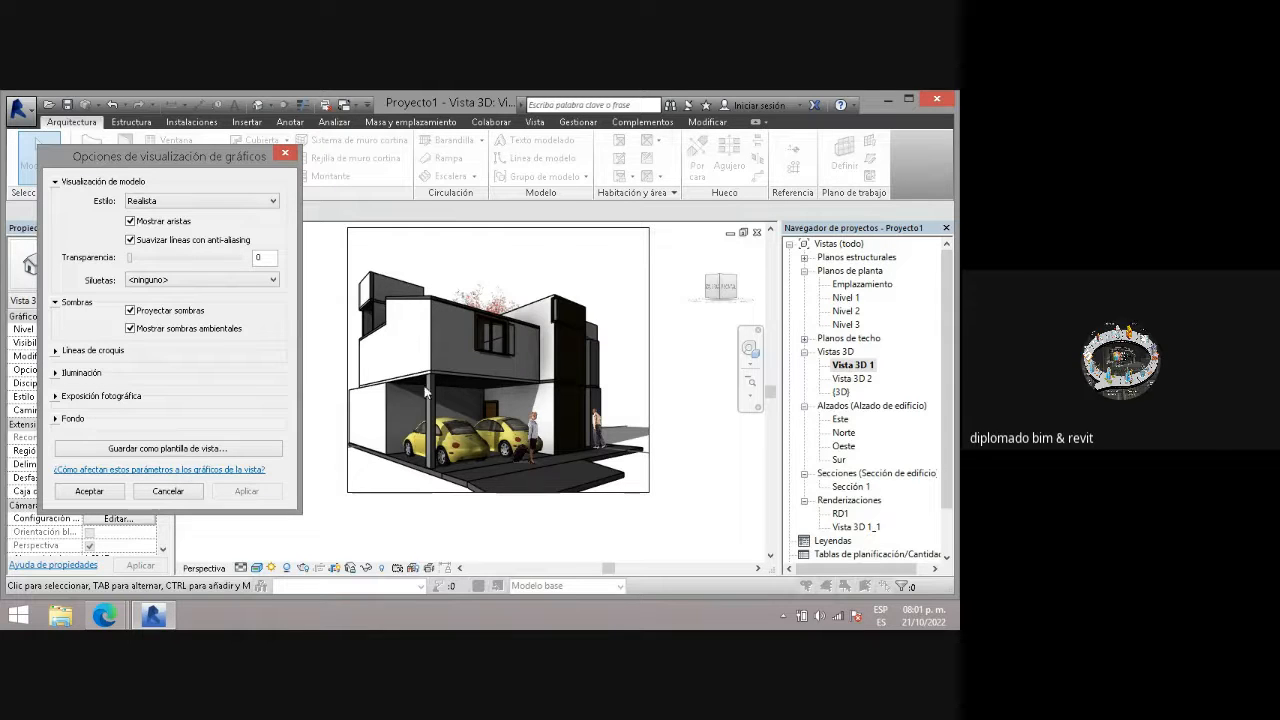
left_click(57, 351)
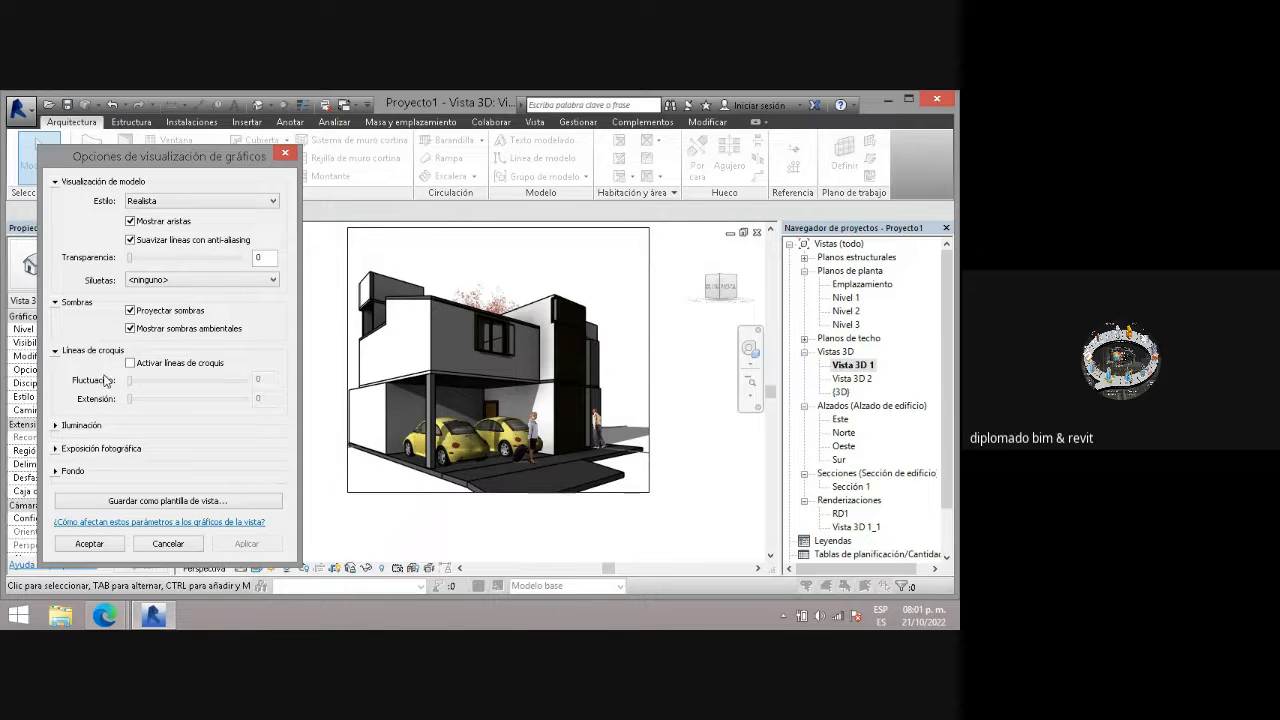
left_click(131, 364)
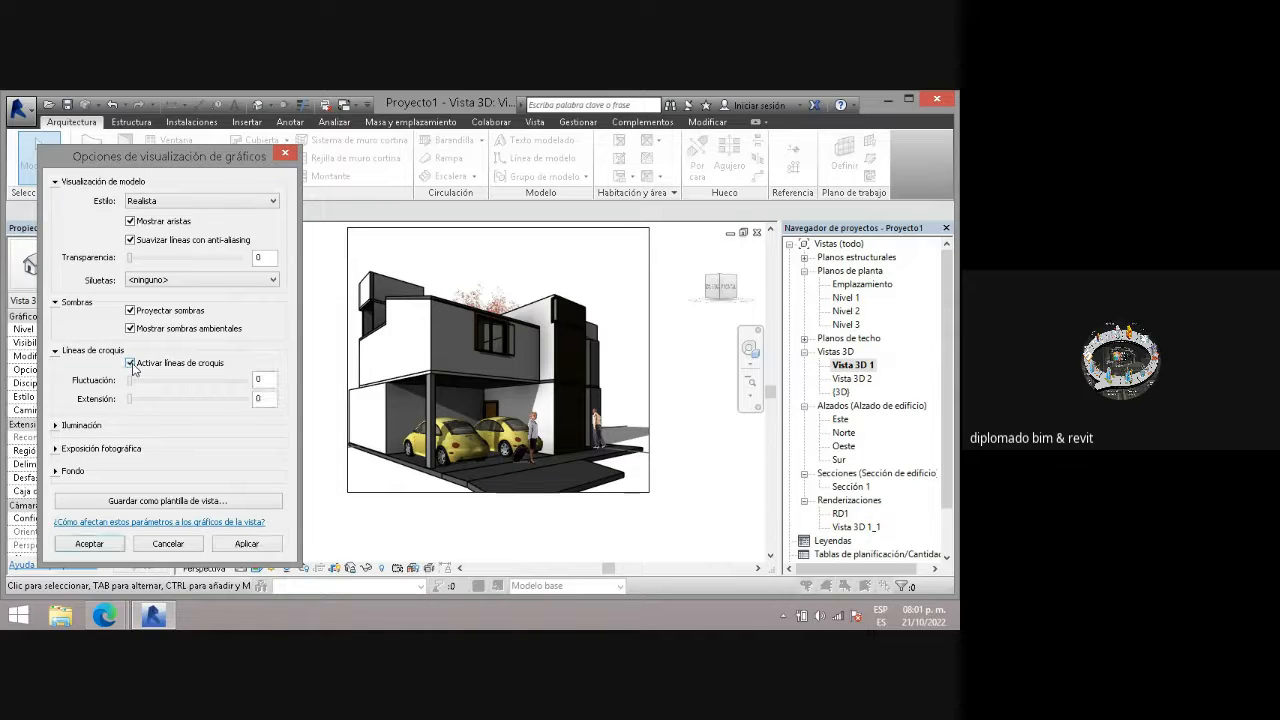
left_click(247, 544)
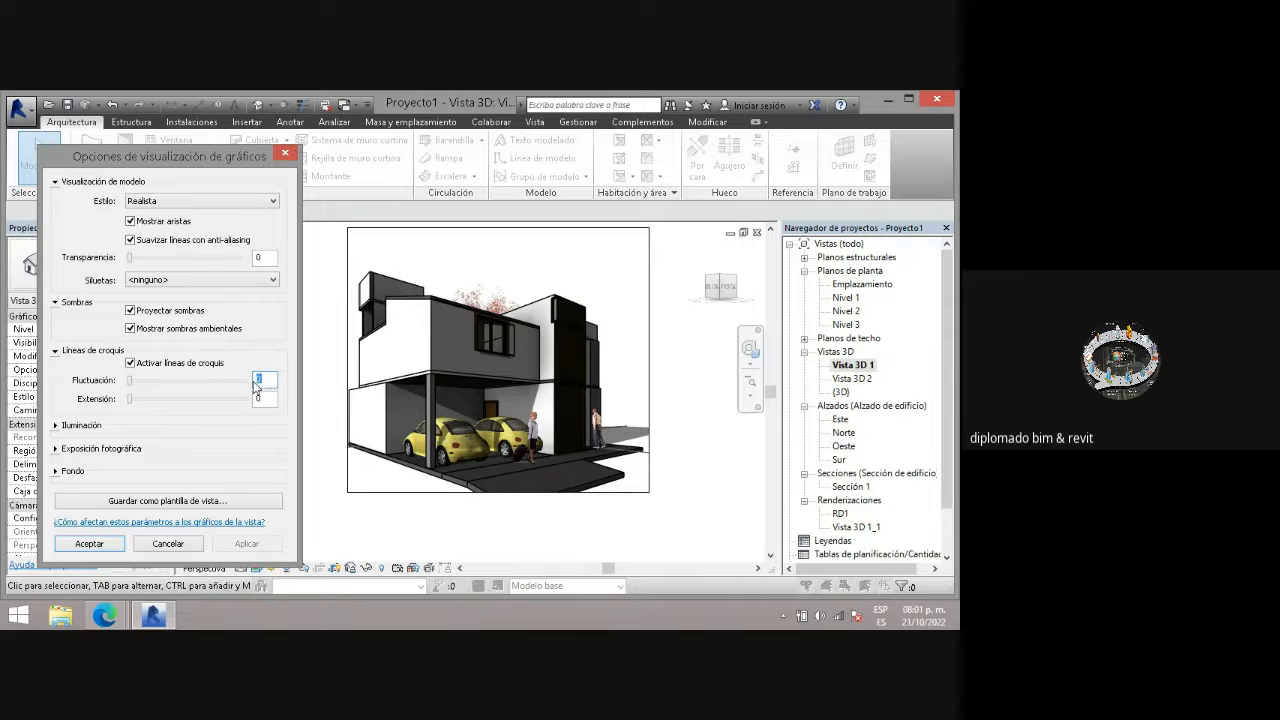
key("Return")
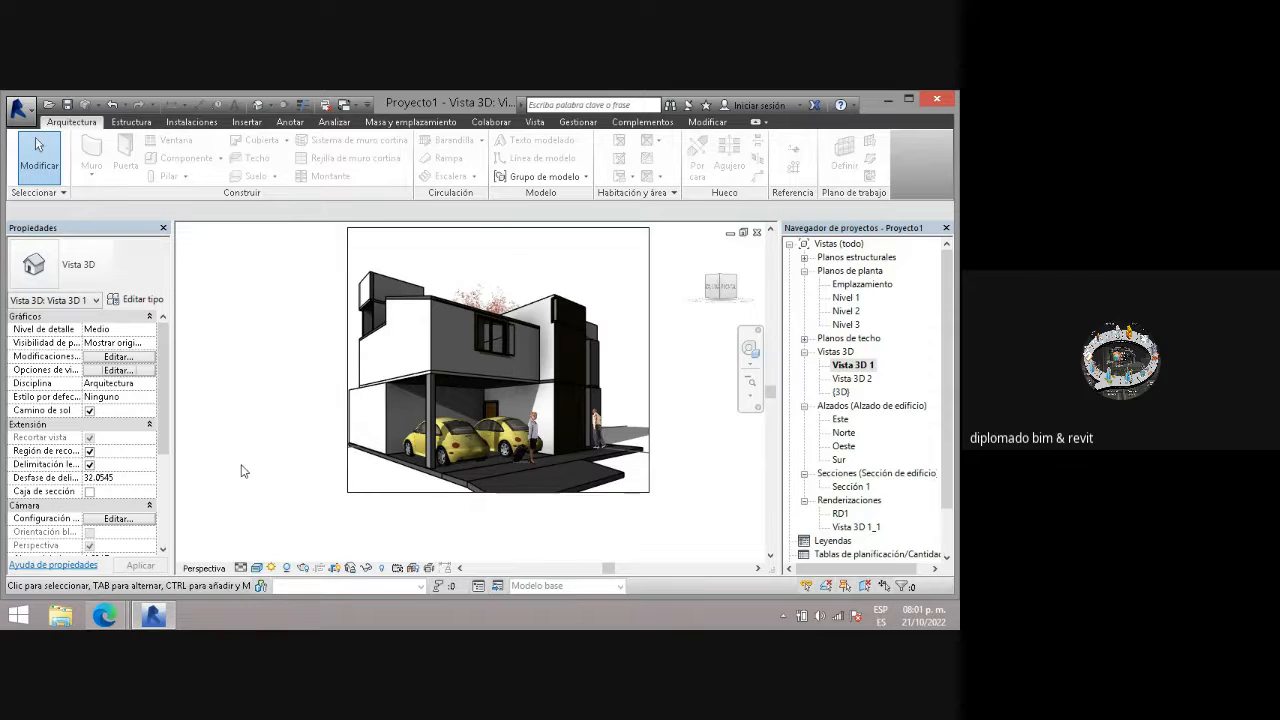
- Reopen the view's graphic display options and apply a sketch-line fluctuation of 3, reducing it further to 1
left_click(114, 370)
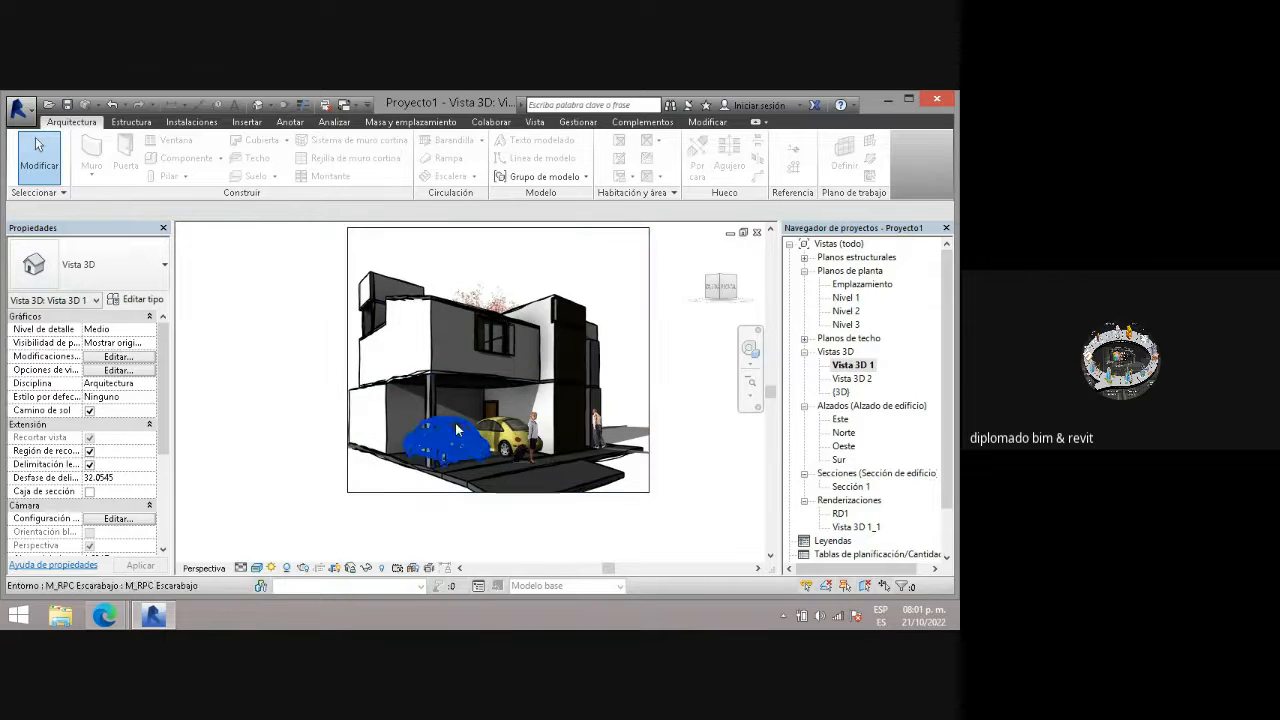
left_click(110, 370)
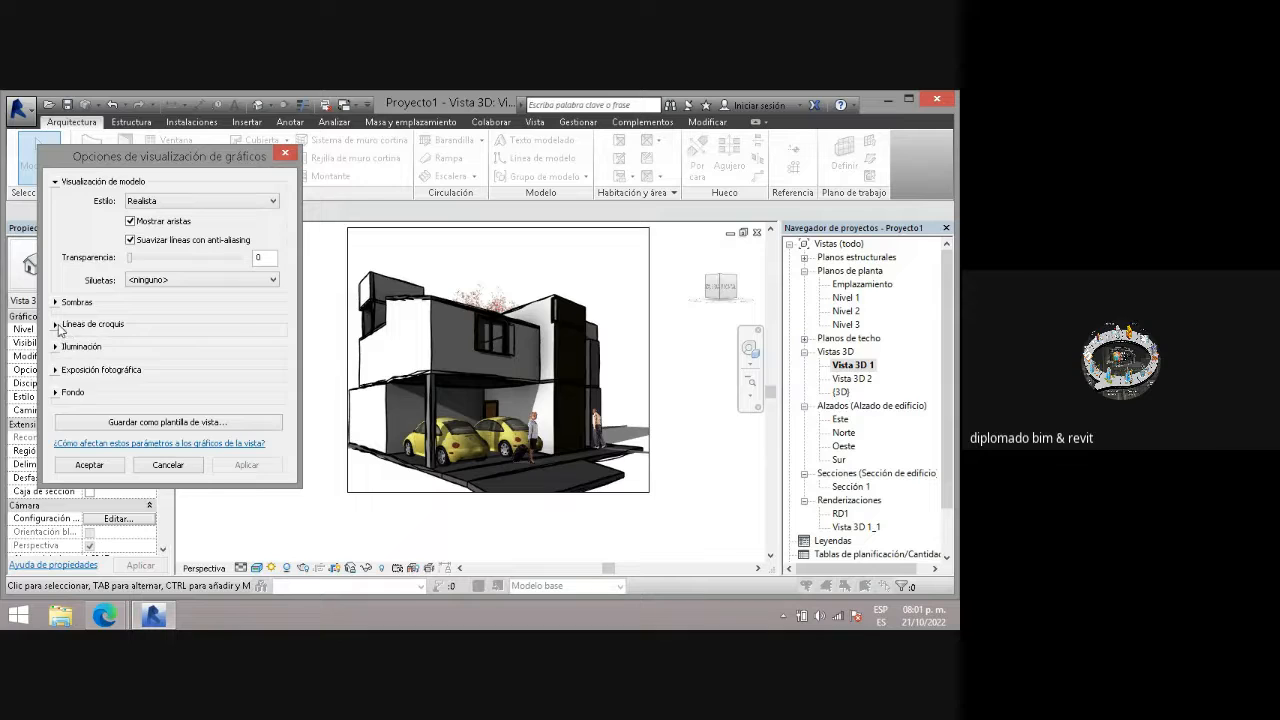
left_click(58, 326)
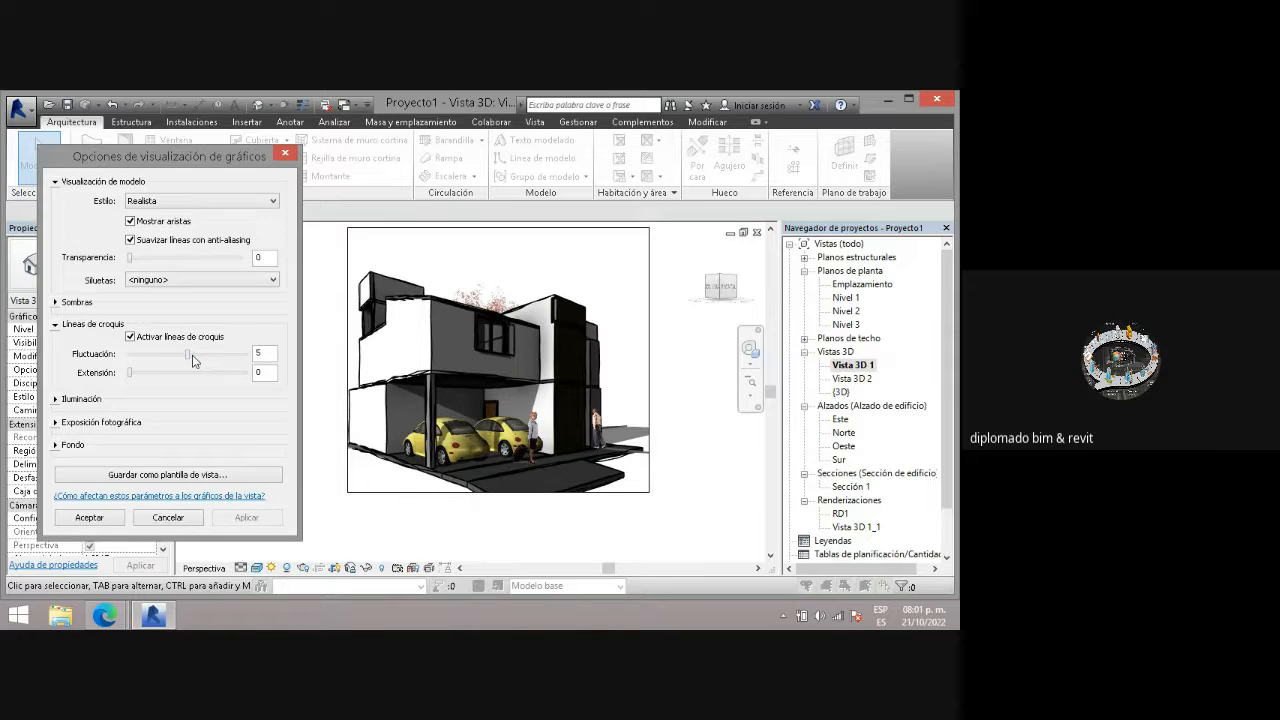
left_click_drag(187, 356, 163, 357)
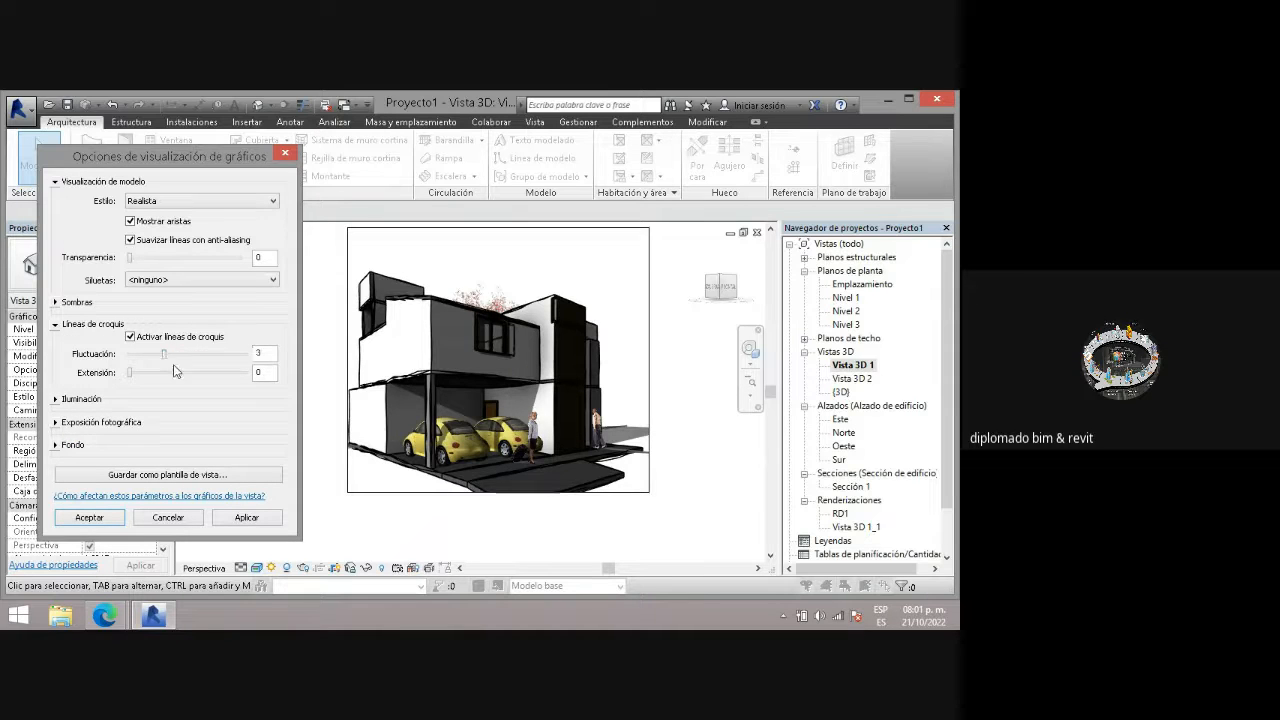
left_click(246, 518)
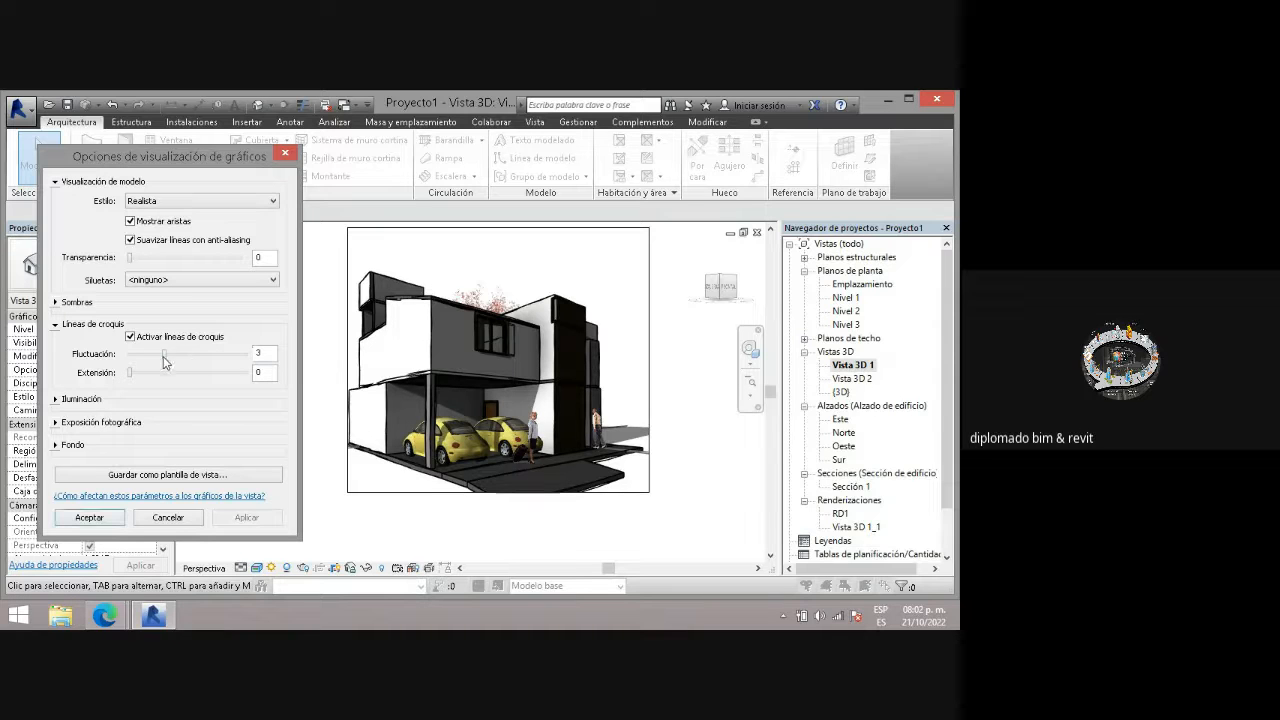
left_click_drag(160, 362, 142, 358)
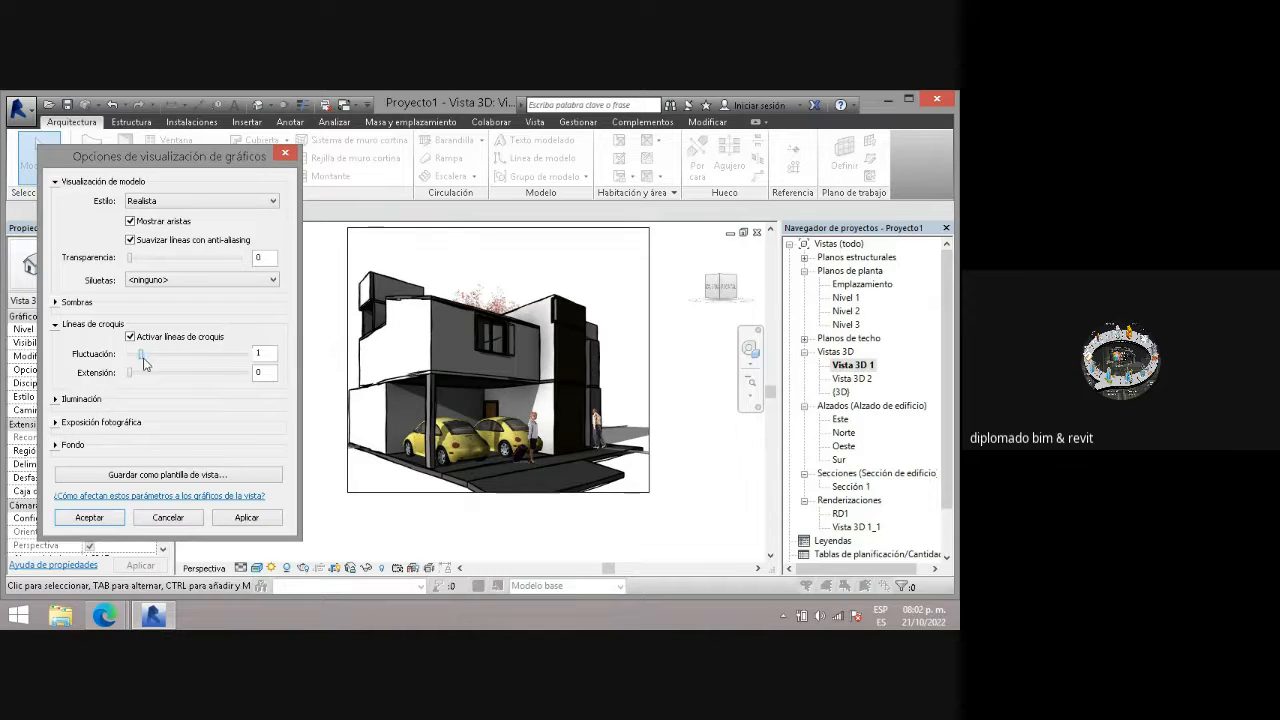
left_click(249, 519)
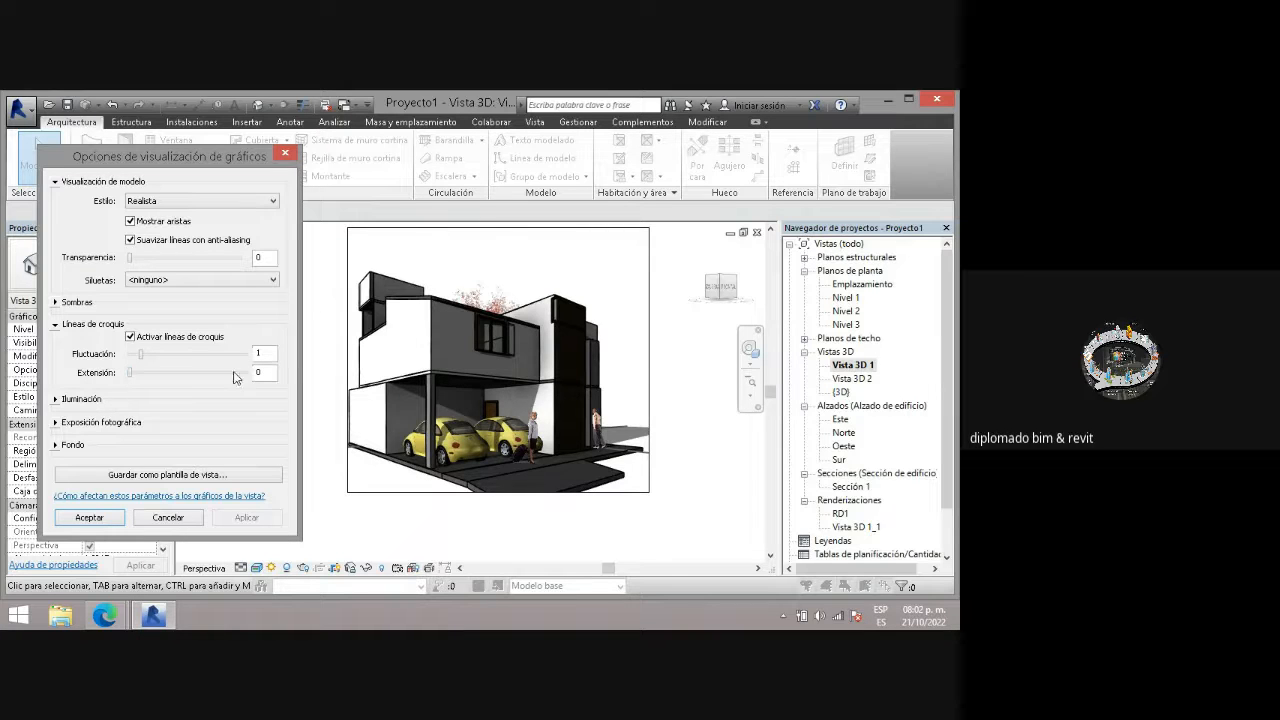
- Apply a sketch-line extension of 3, increase it to 5, and expand the lighting settings
double_click(258, 372)
type("3")
left_click(260, 353)
left_click(257, 521)
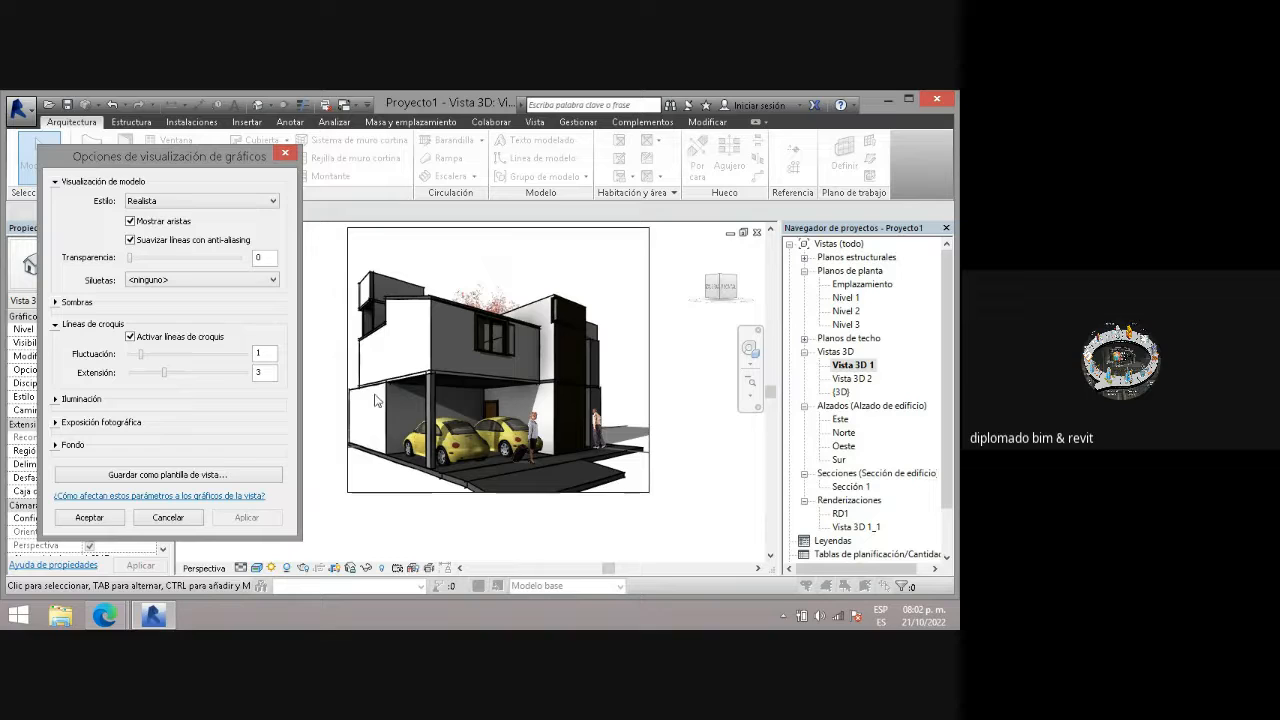
left_click_drag(165, 373, 187, 373)
left_click(256, 518)
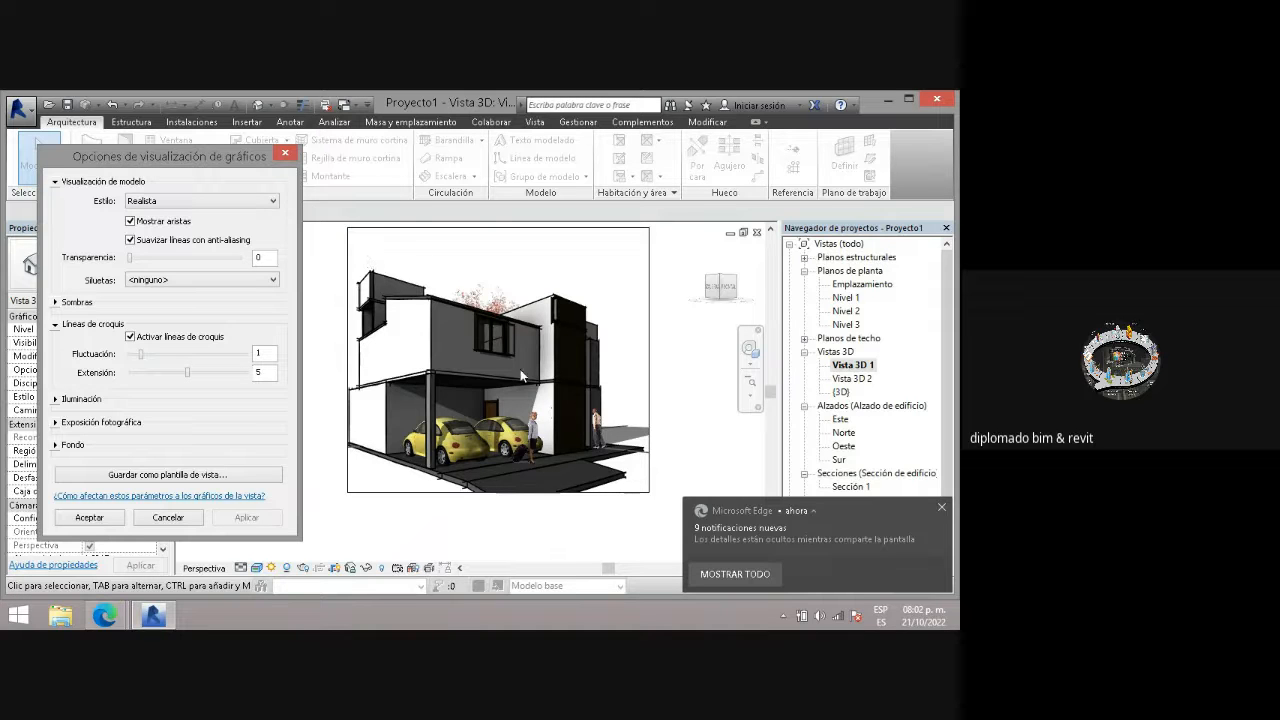
left_click(56, 399)
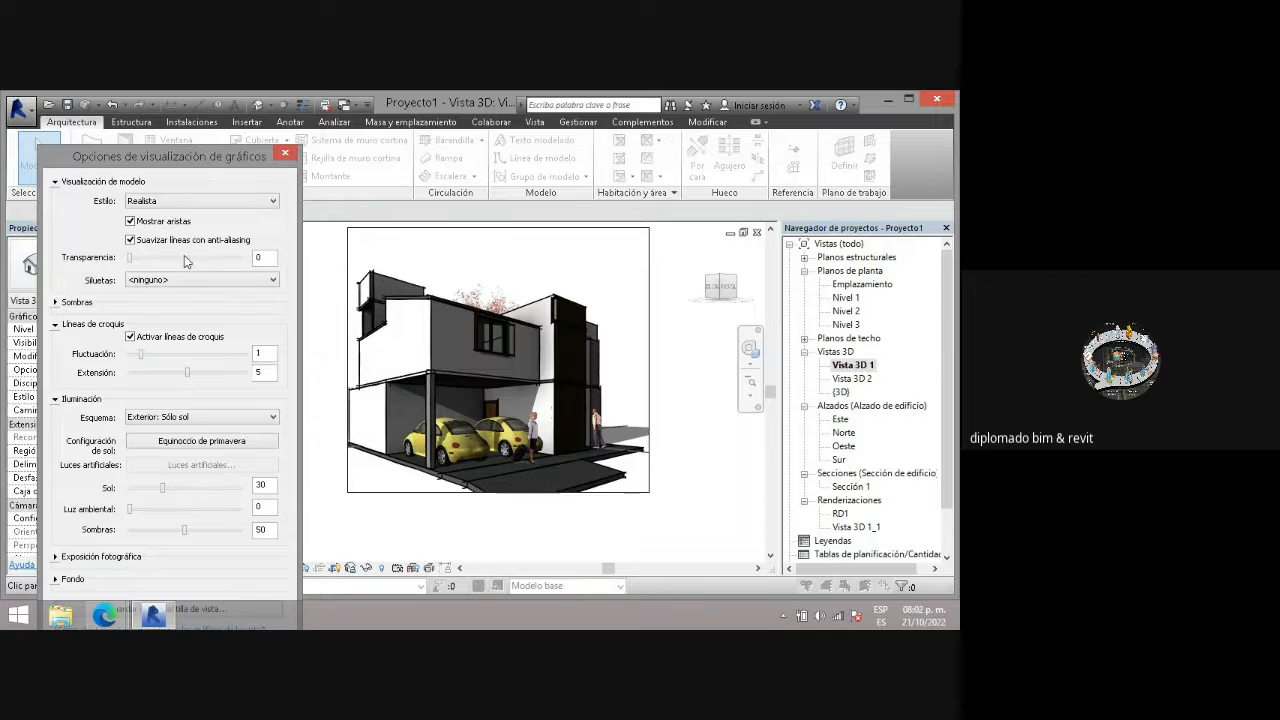
left_click_drag(204, 150, 197, 98)
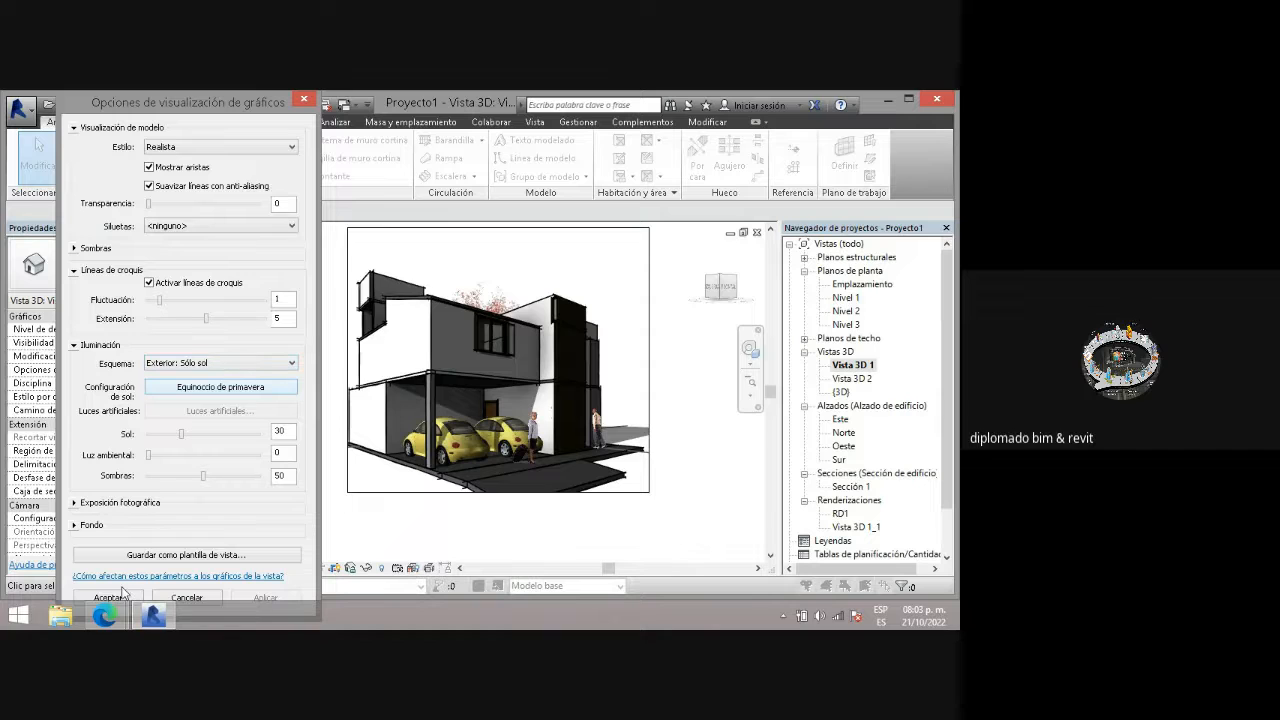
- Switch to the Google Meet call in Microsoft Edge, admit the waiting participant, and return to Revit
mouse_move(98, 624)
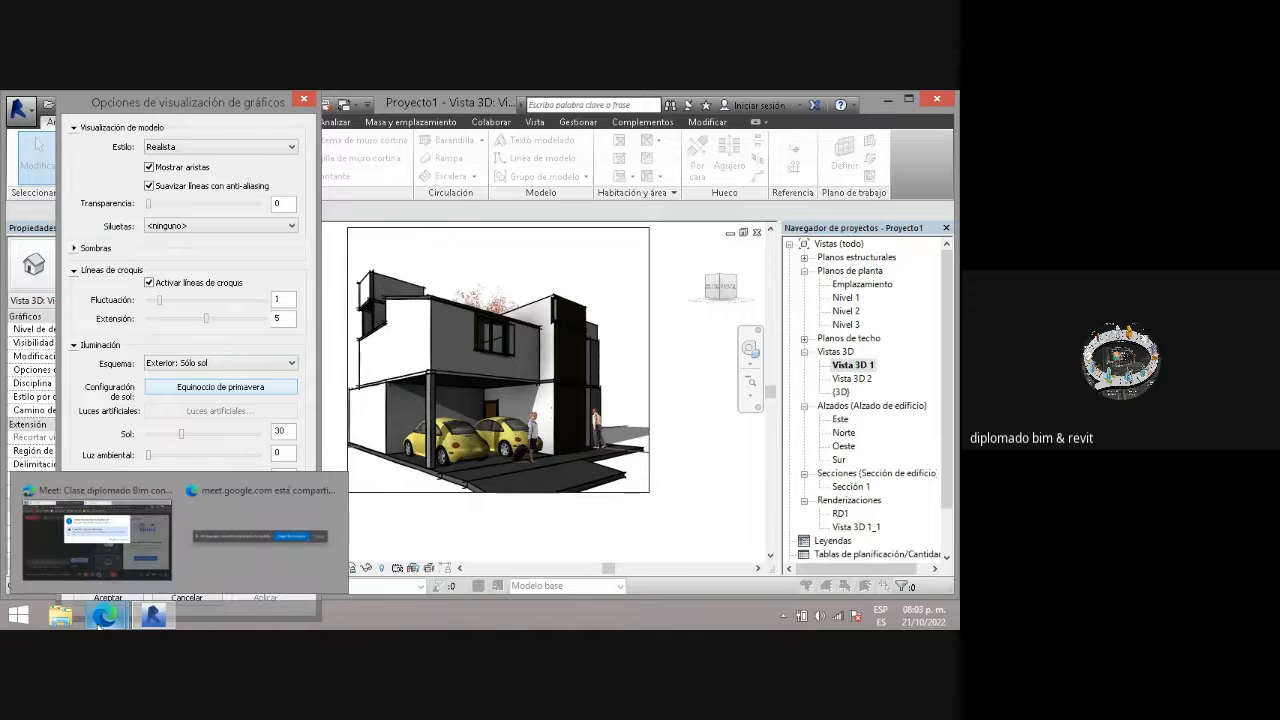
left_click(109, 568)
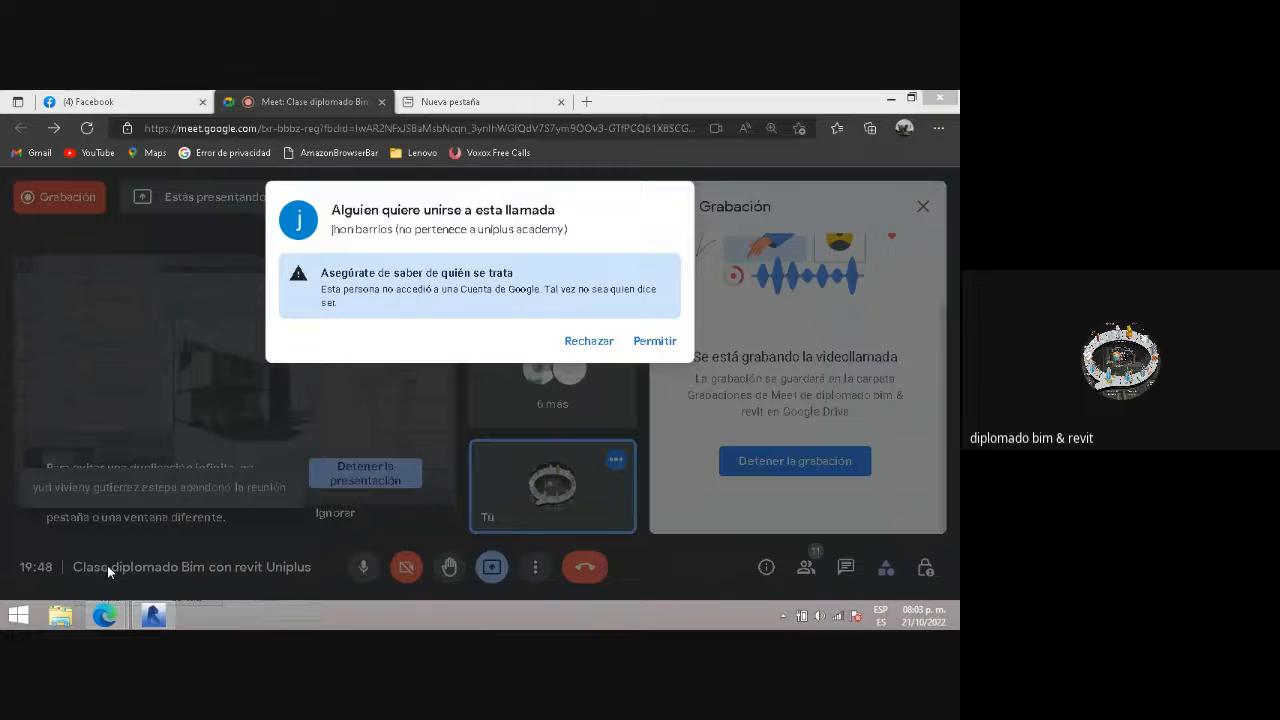
left_click(629, 344)
left_click(627, 264)
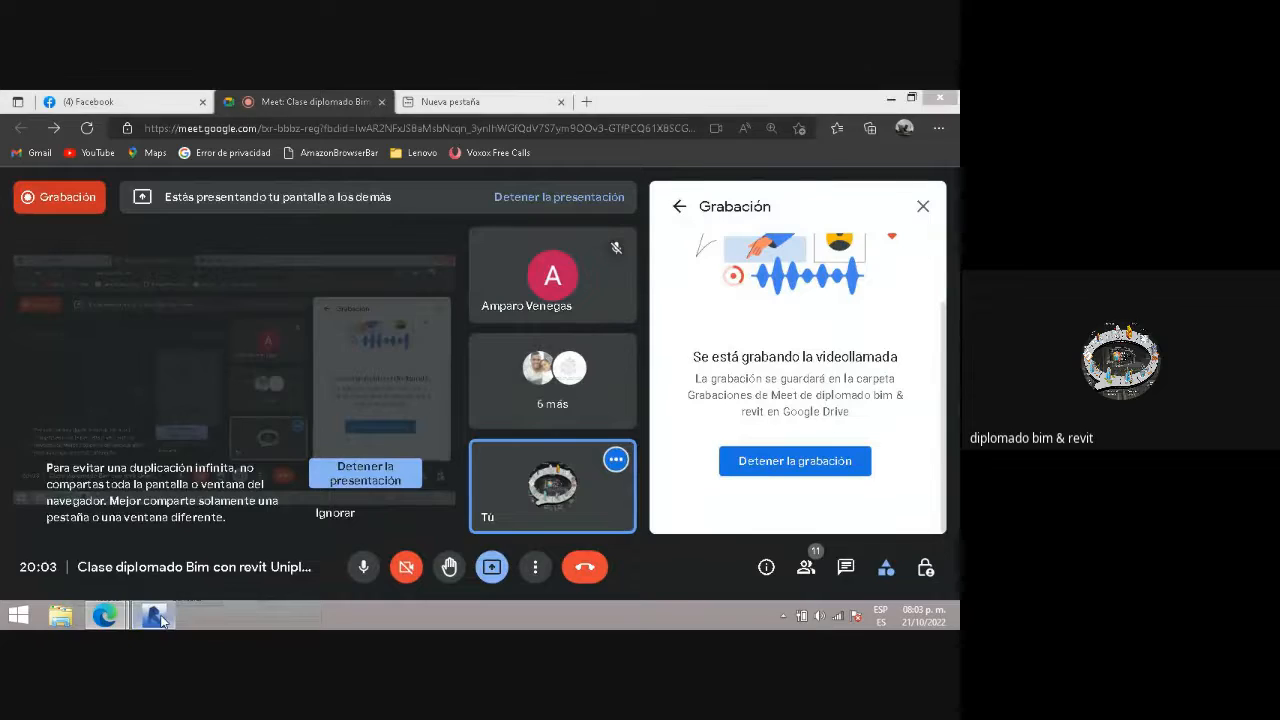
left_click(153, 614)
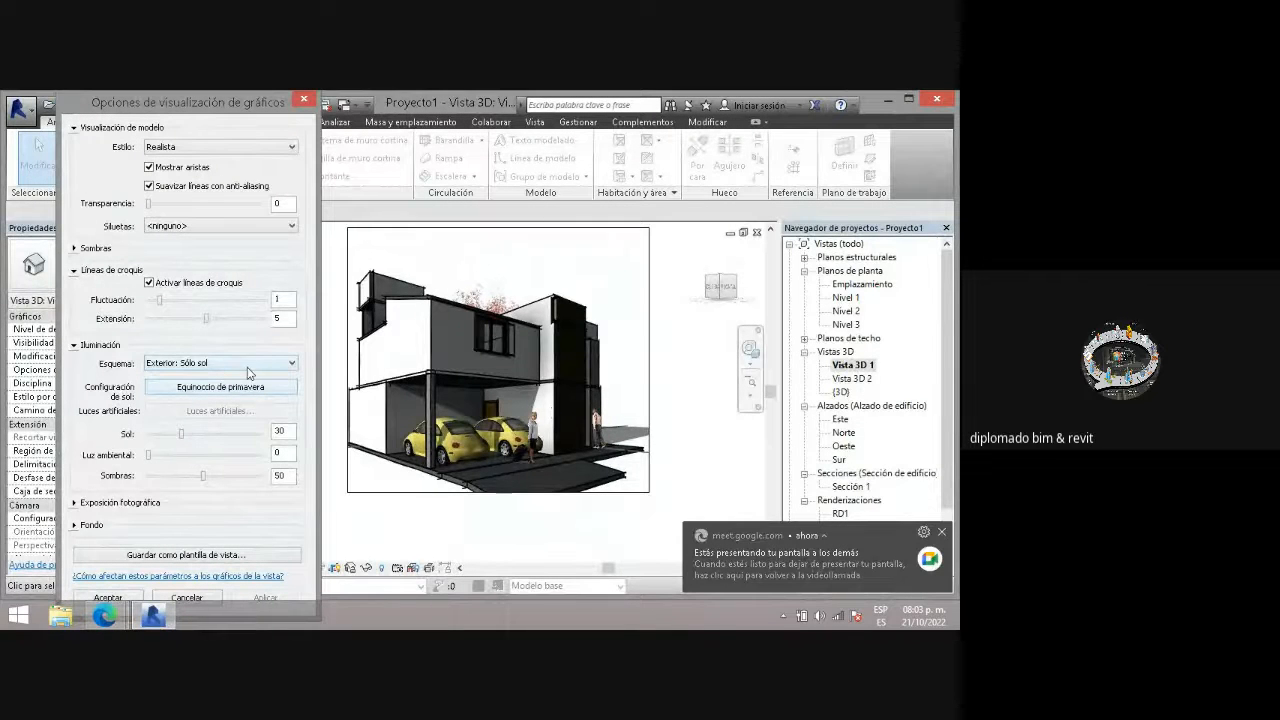
- In the sun settings, apply the Solsticio de invierno preset and replace it with Equinoccio de otoño
left_click(222, 387)
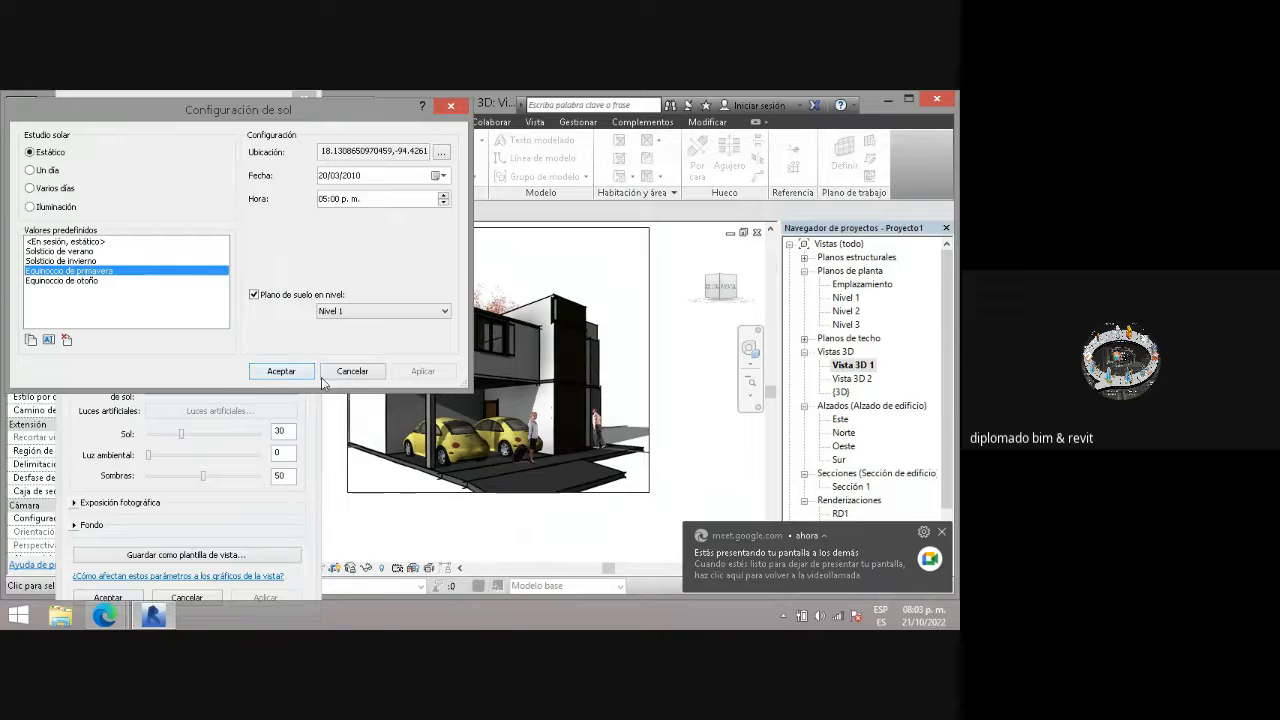
left_click(66, 261)
left_click(420, 371)
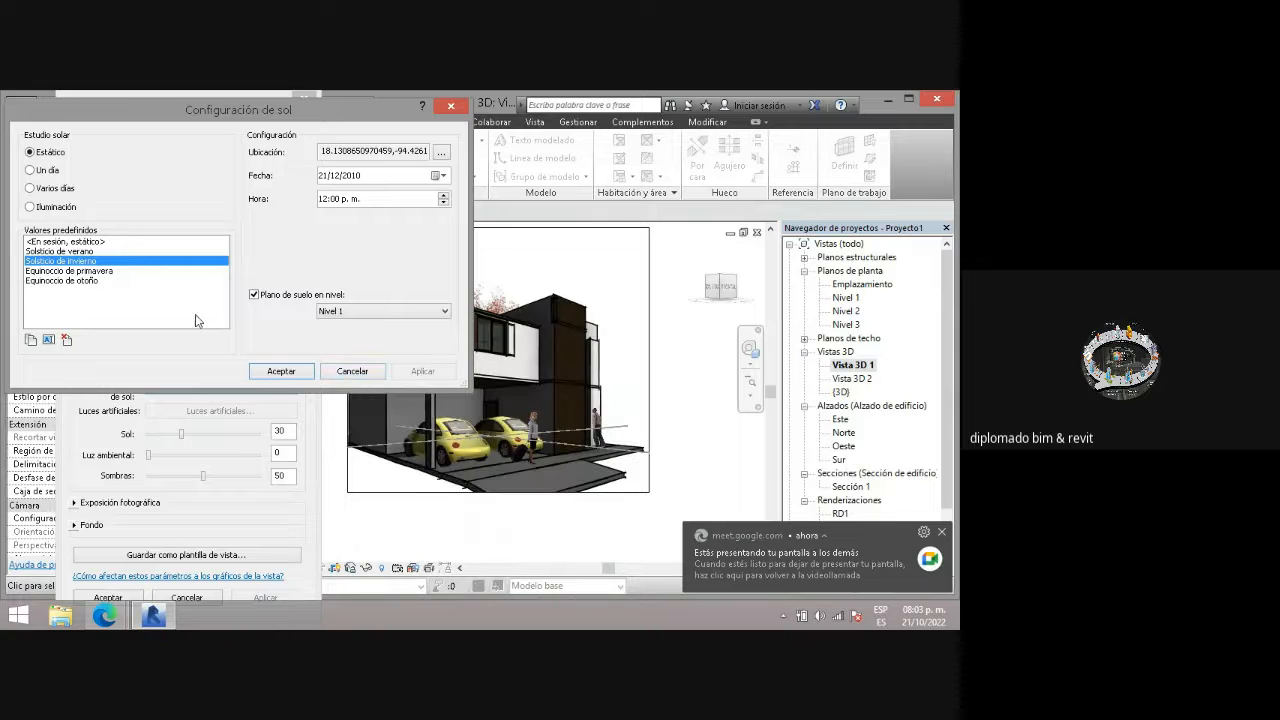
left_click(82, 281)
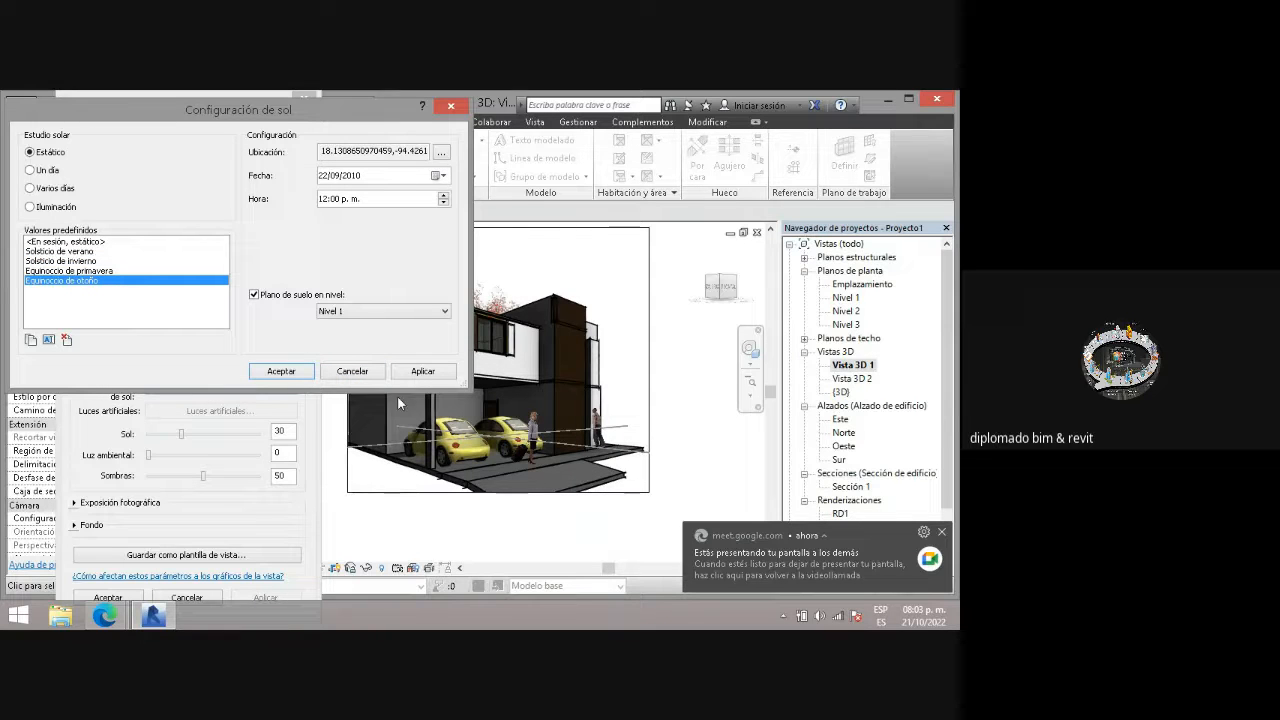
left_click(422, 375)
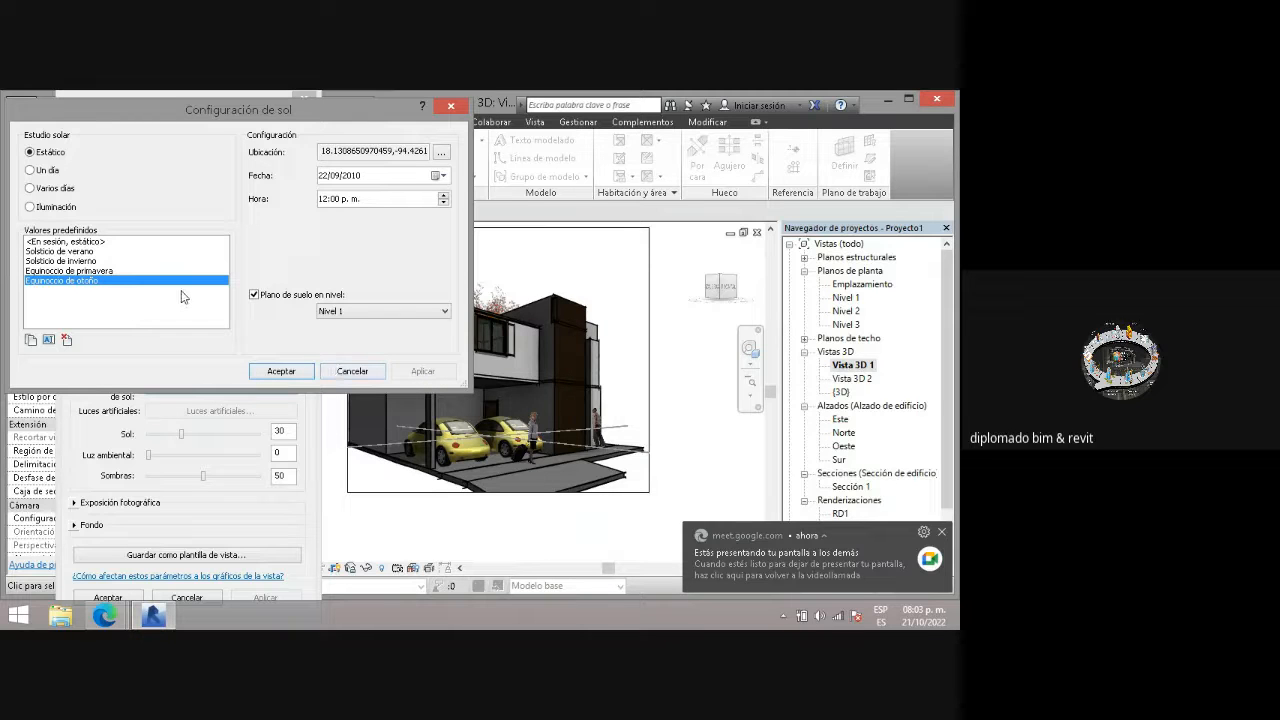
- Test the sun's time at 09:00 a. m., change it to 01:00 p. m., and accept the sun settings
left_click(442, 203)
left_click(426, 372)
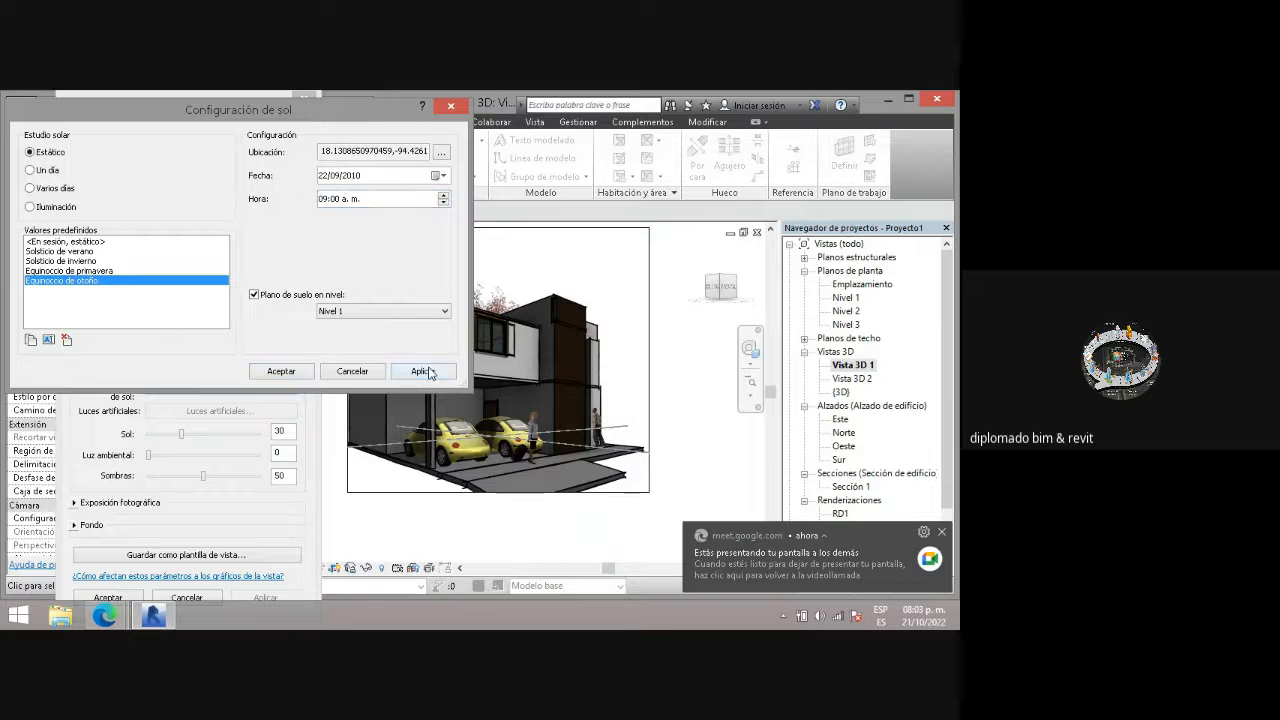
left_click(443, 195)
left_click(443, 195)
left_click(443, 195)
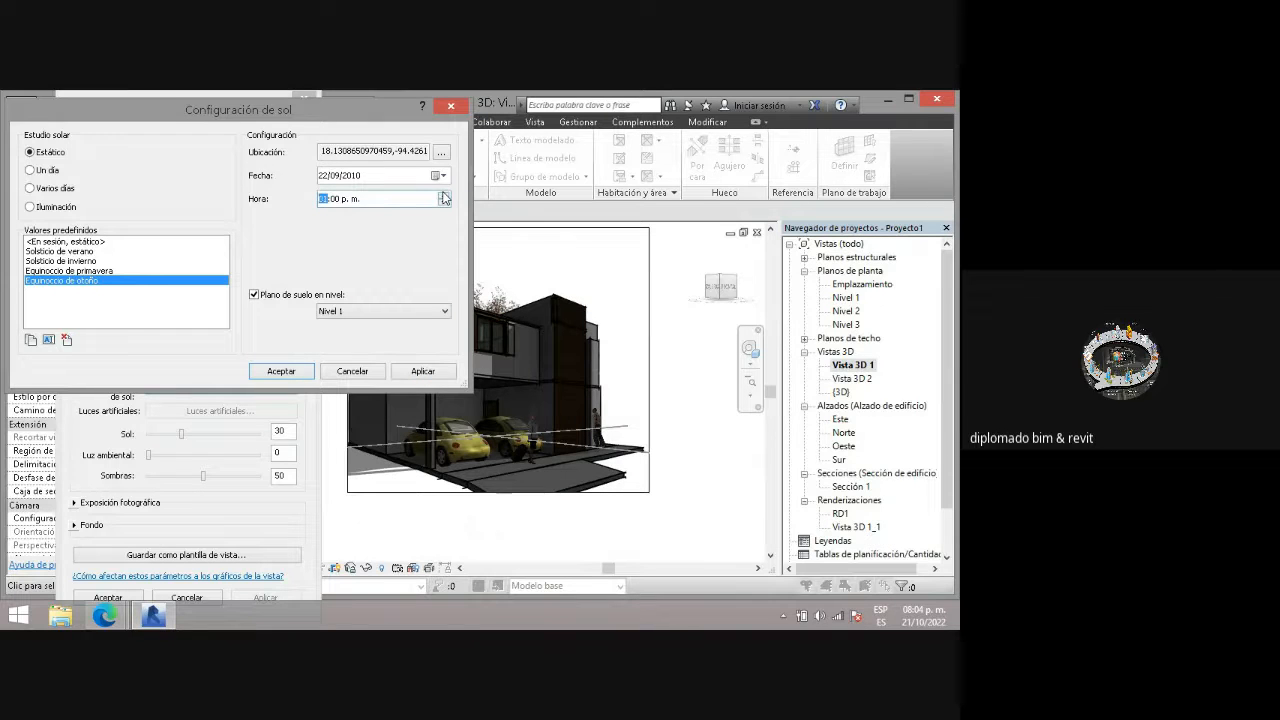
left_click(424, 371)
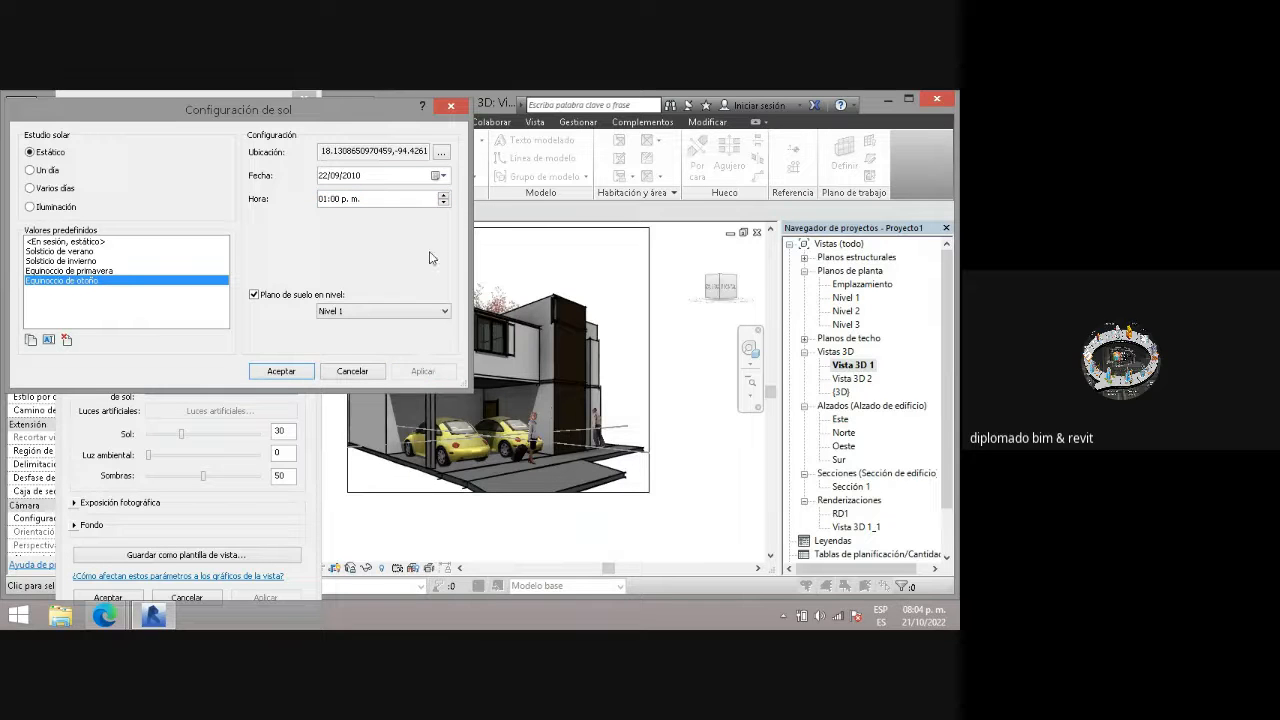
left_click(280, 372)
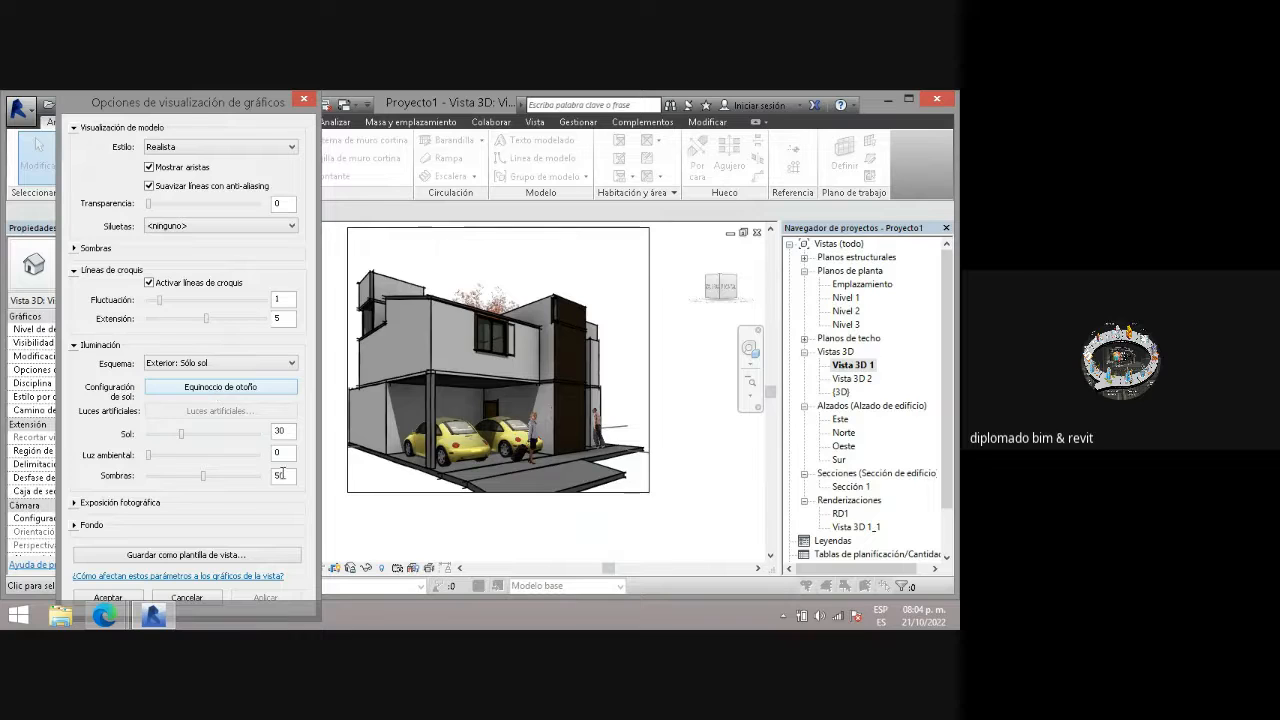
- Set the sun intensity to 59 and the ambient light to 30 in the lighting settings, applying each change
left_click_drag(181, 434, 212, 440)
left_click(258, 598)
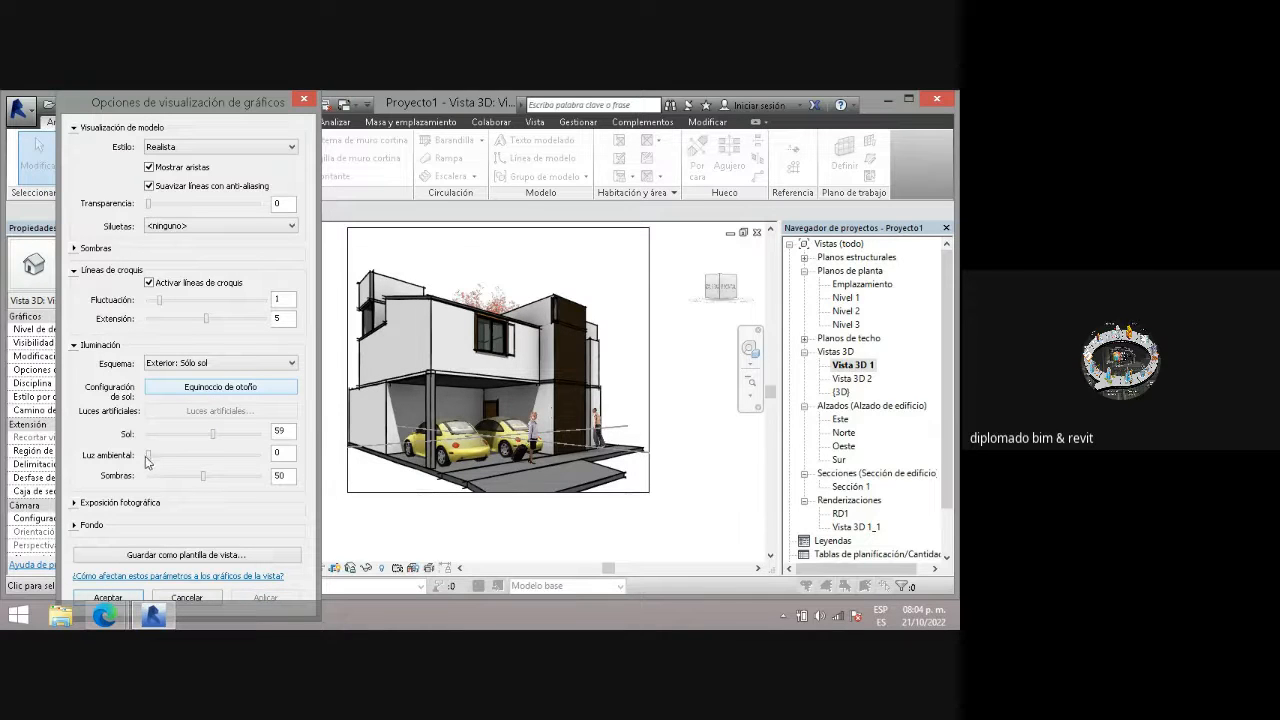
left_click_drag(151, 458, 182, 458)
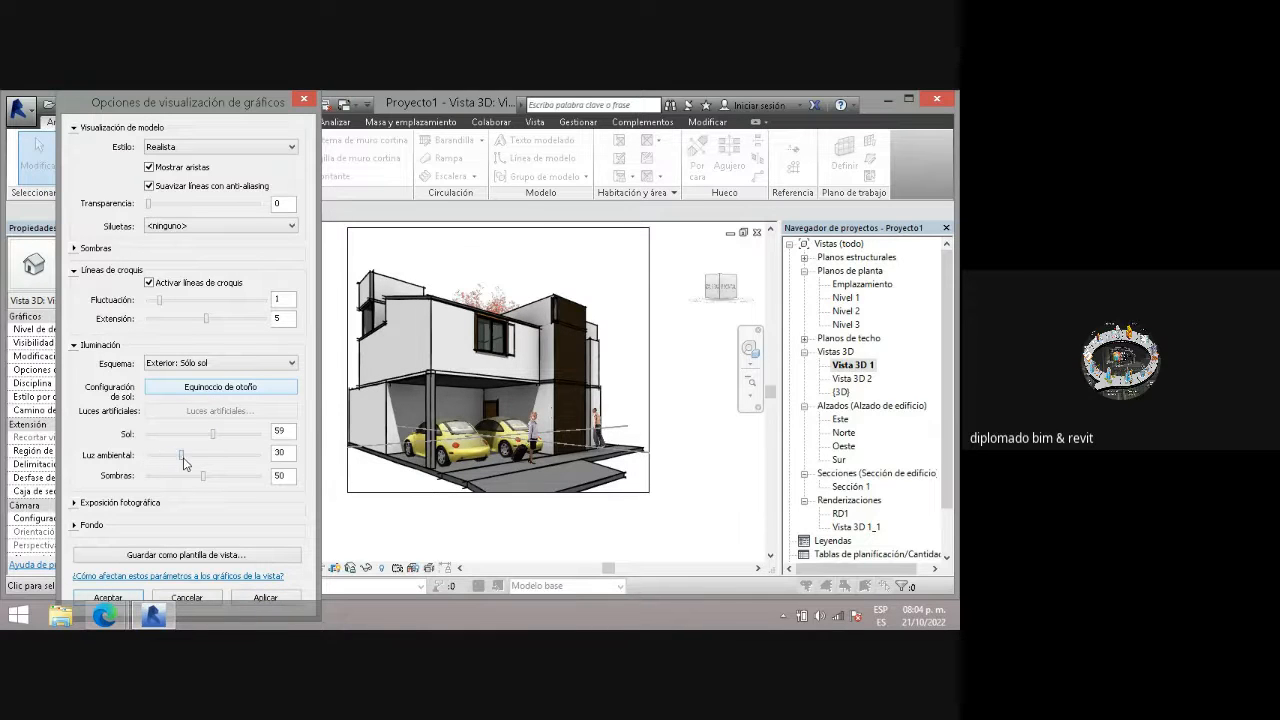
left_click(284, 597)
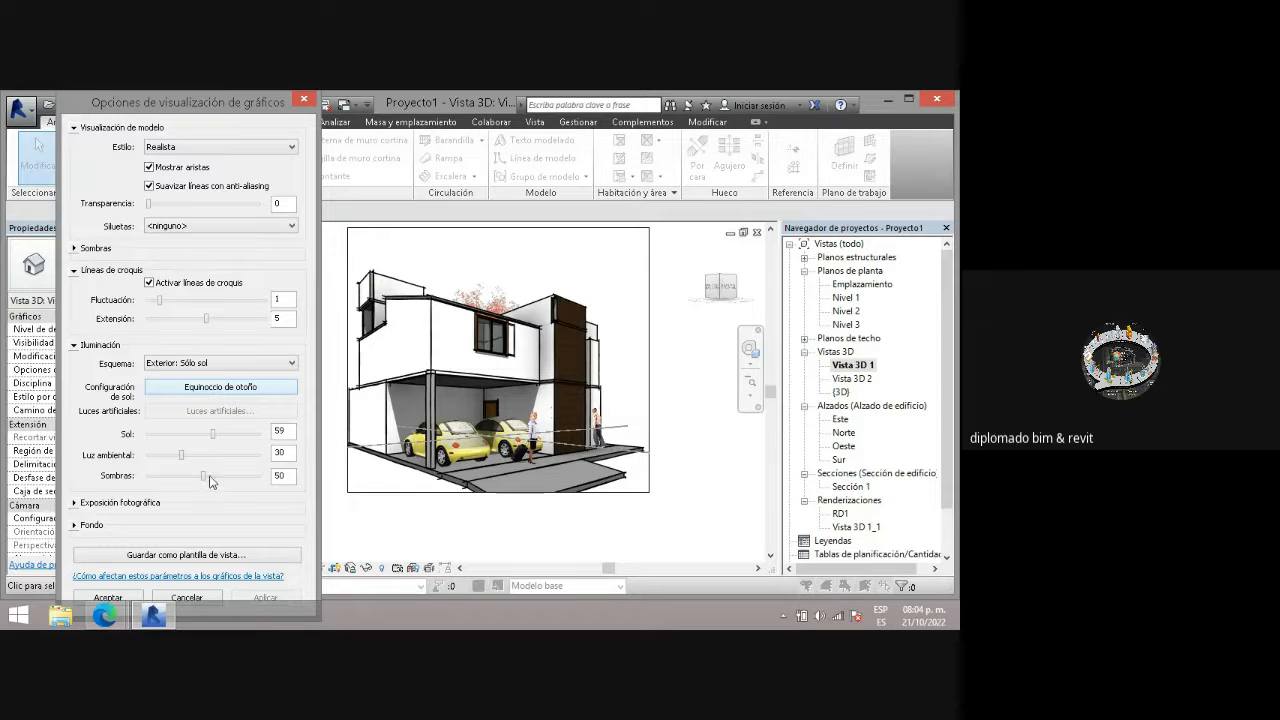
- Apply a shadow intensity of 76 in the lighting settings and reduce it to 54
left_click_drag(204, 477, 231, 477)
left_click(266, 597)
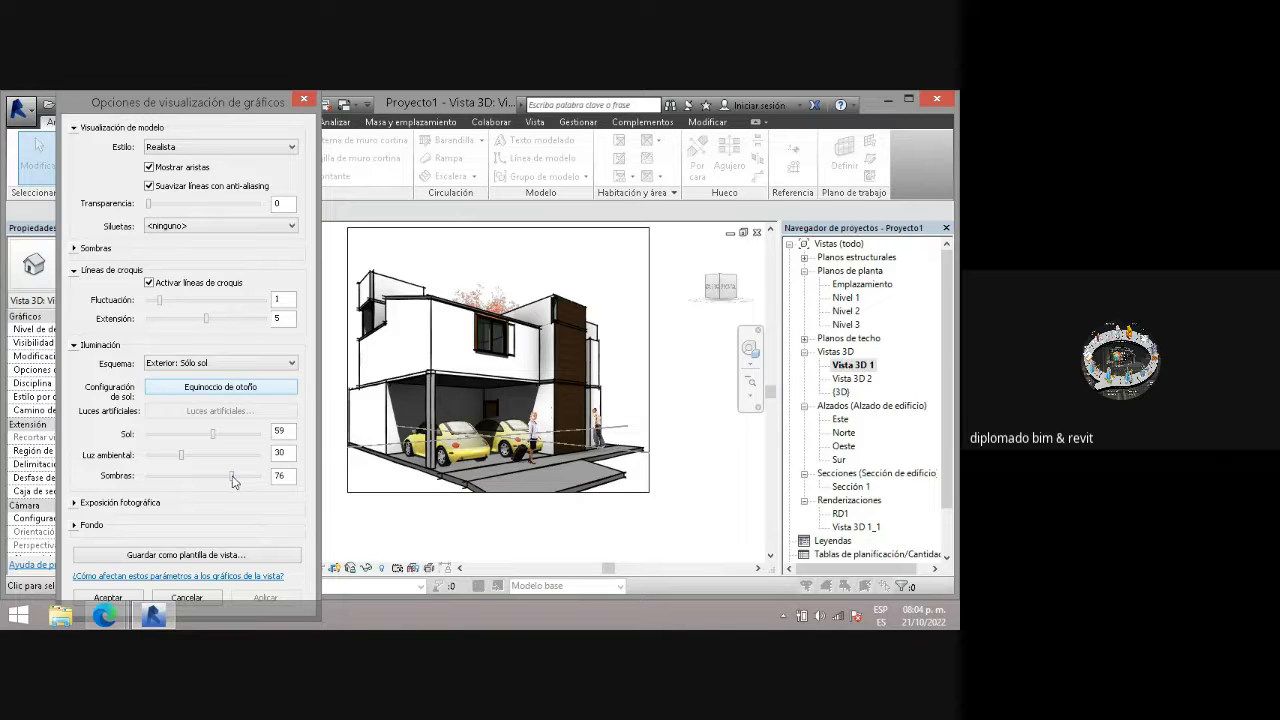
left_click_drag(231, 476, 207, 476)
- Enable photographic exposure with manual control and apply an exposure value of 10
left_click(76, 504)
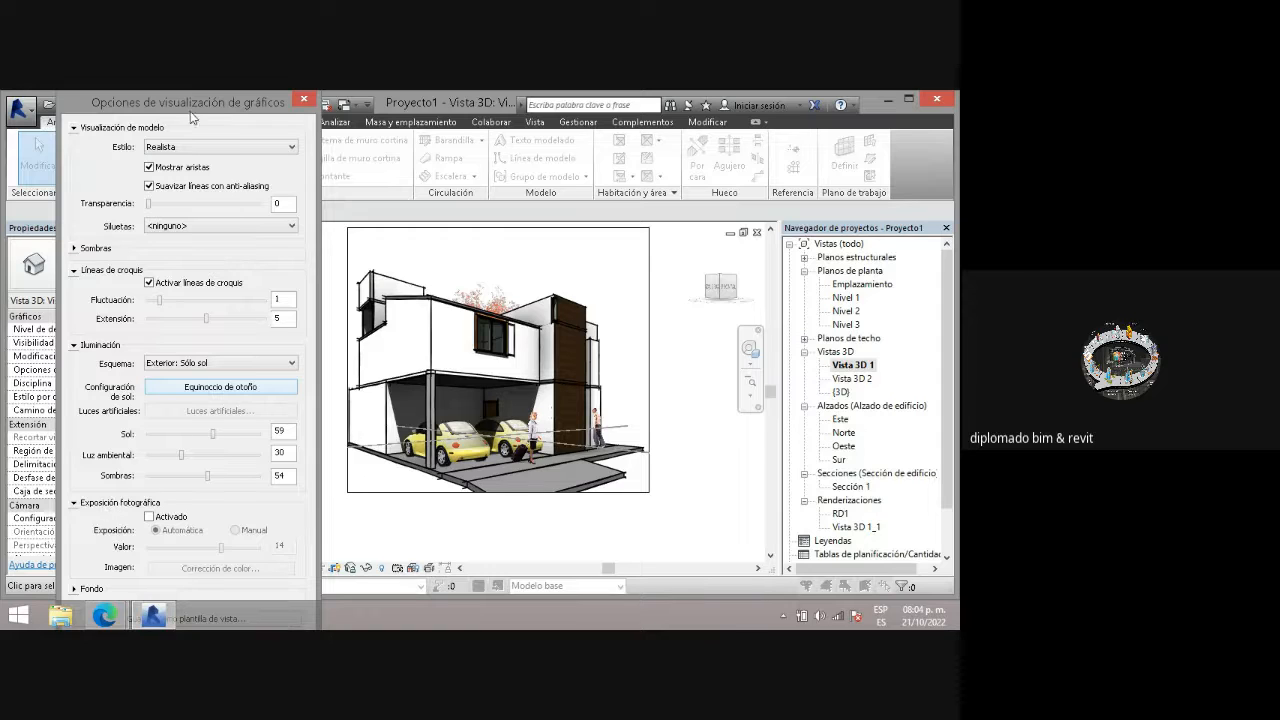
left_click_drag(203, 92, 211, 92)
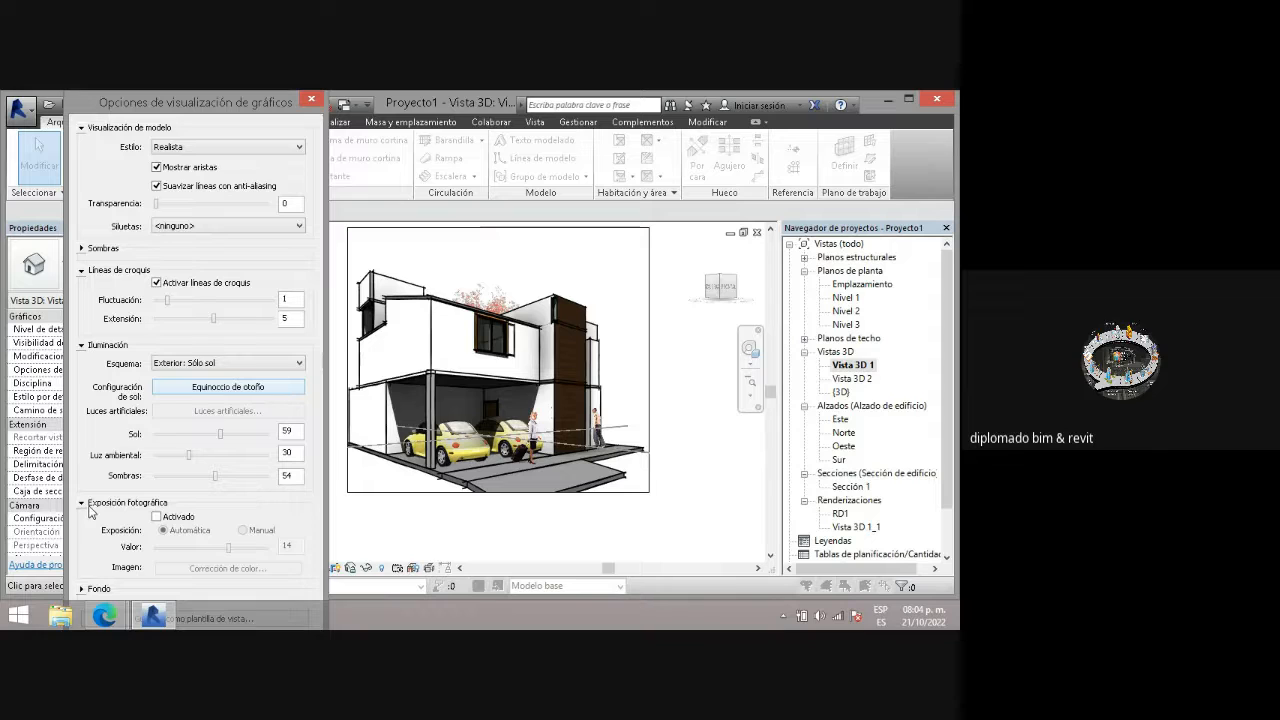
left_click(156, 516)
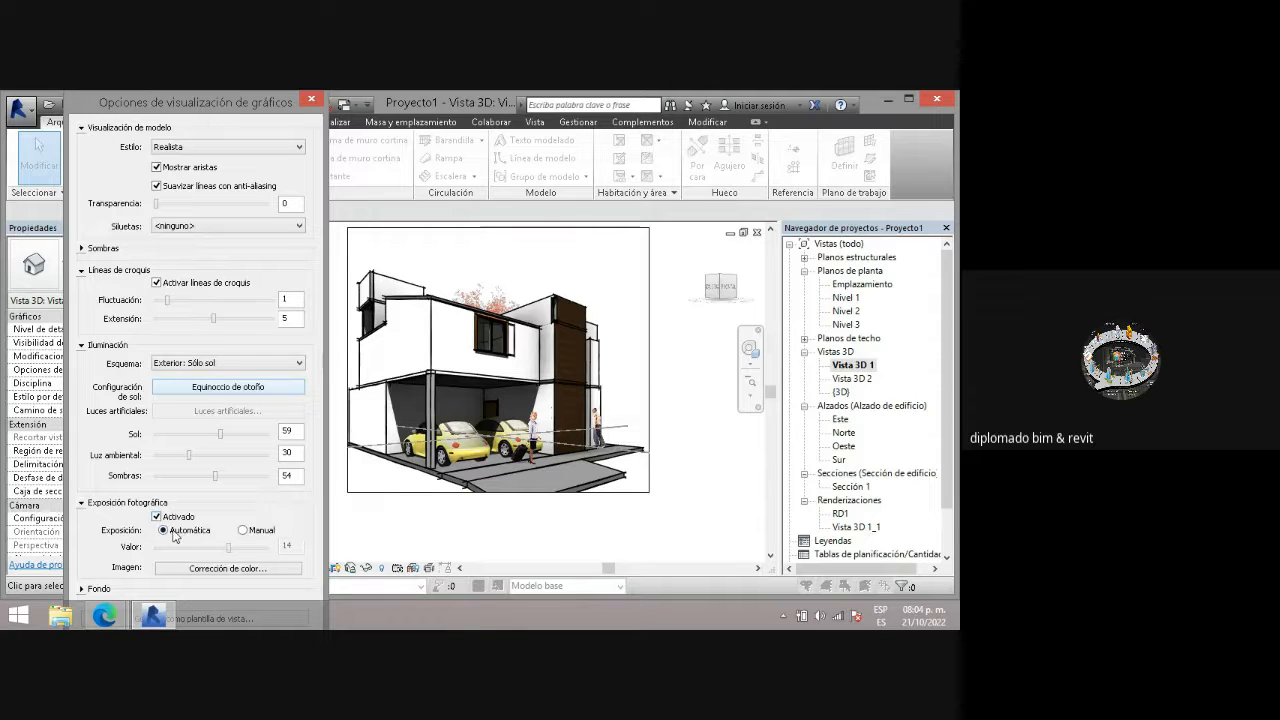
left_click(242, 530)
left_click_drag(228, 548, 209, 548)
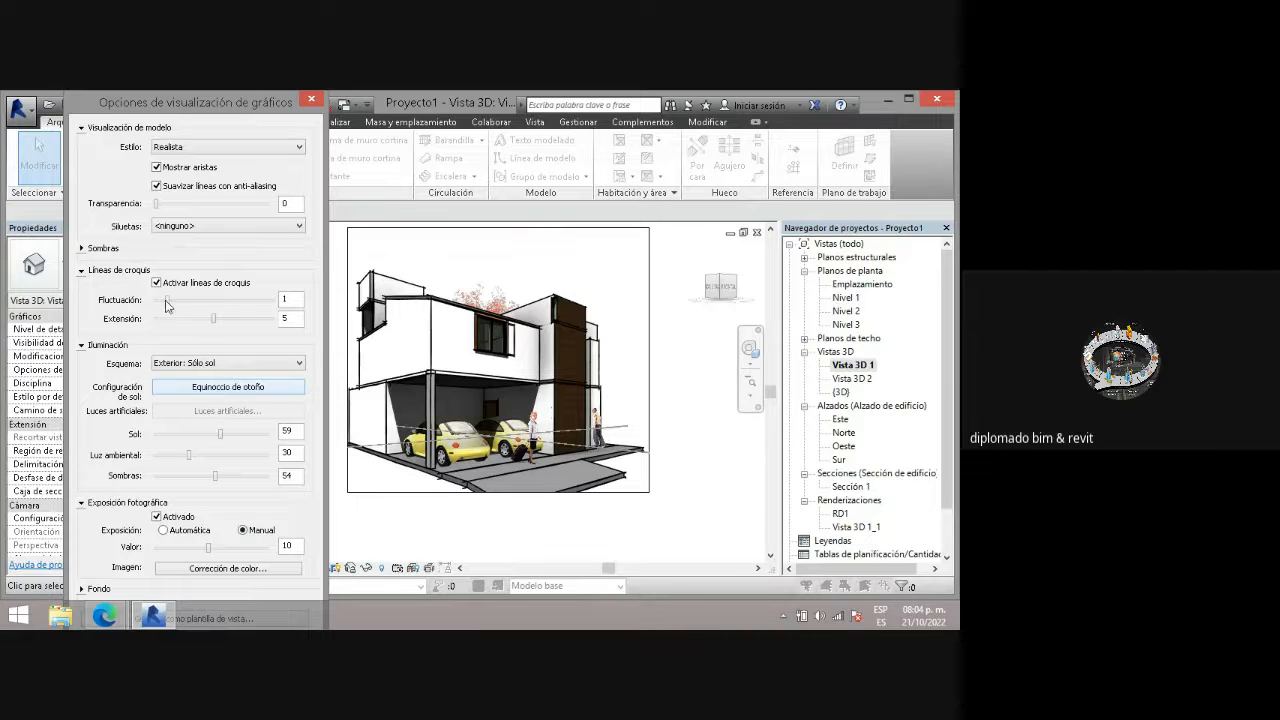
left_click(83, 346)
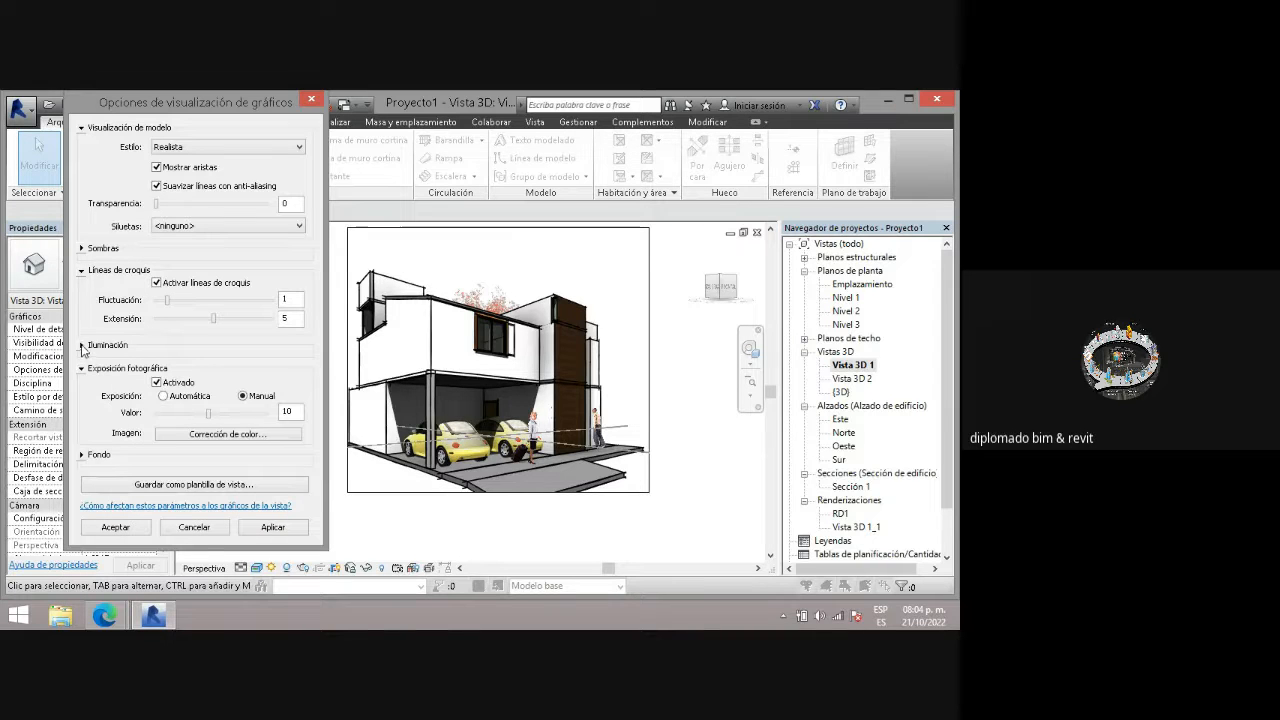
left_click(83, 271)
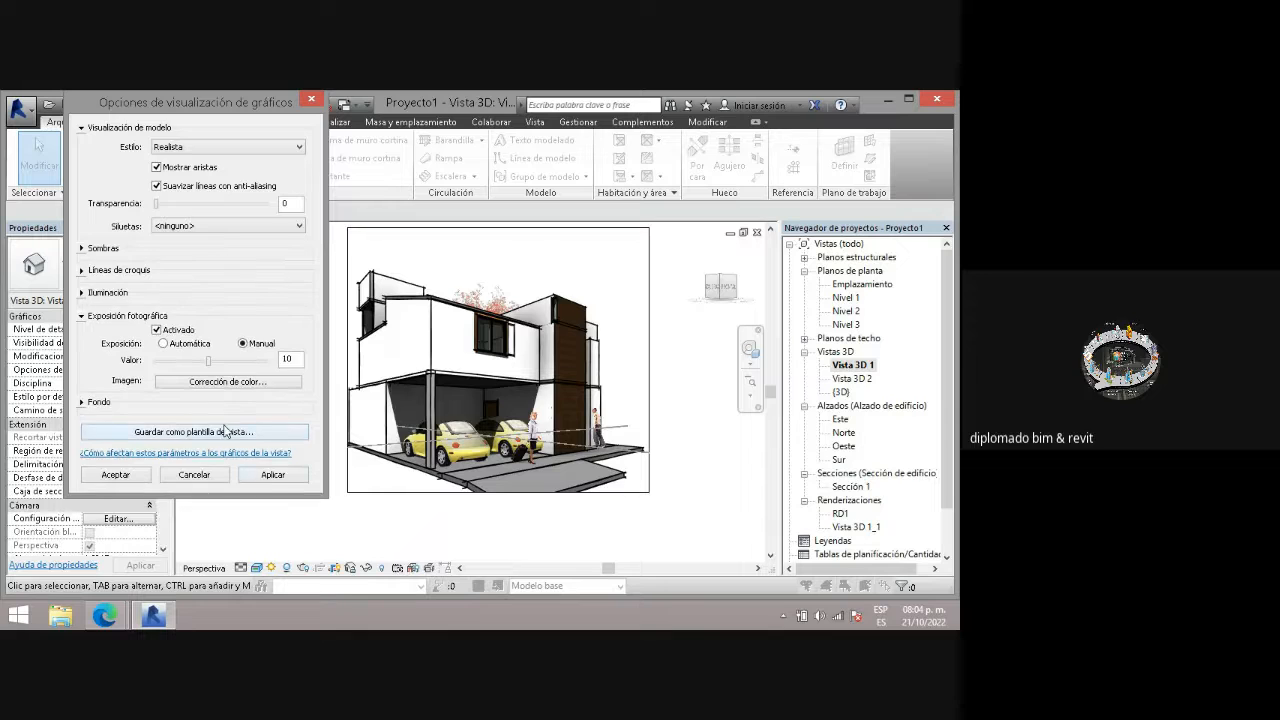
left_click(271, 476)
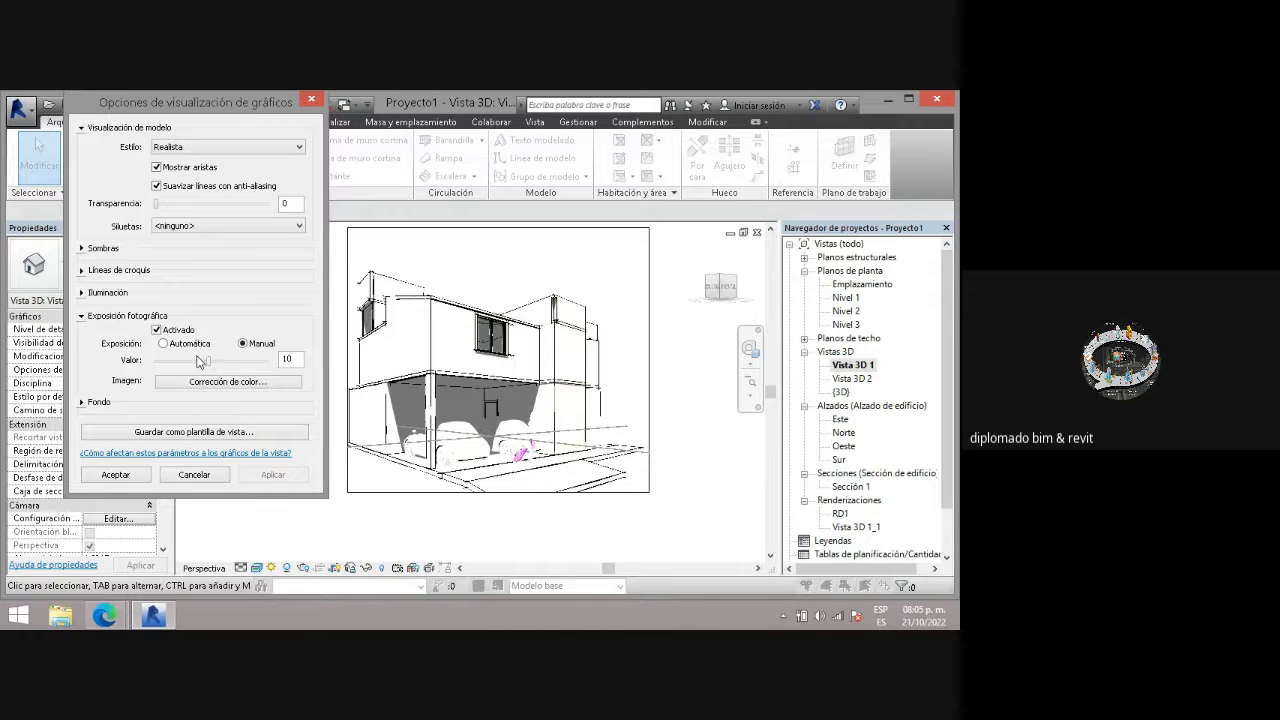
- Apply a manual exposure value of 2 and replace it with automatic exposure
left_click_drag(207, 361, 187, 362)
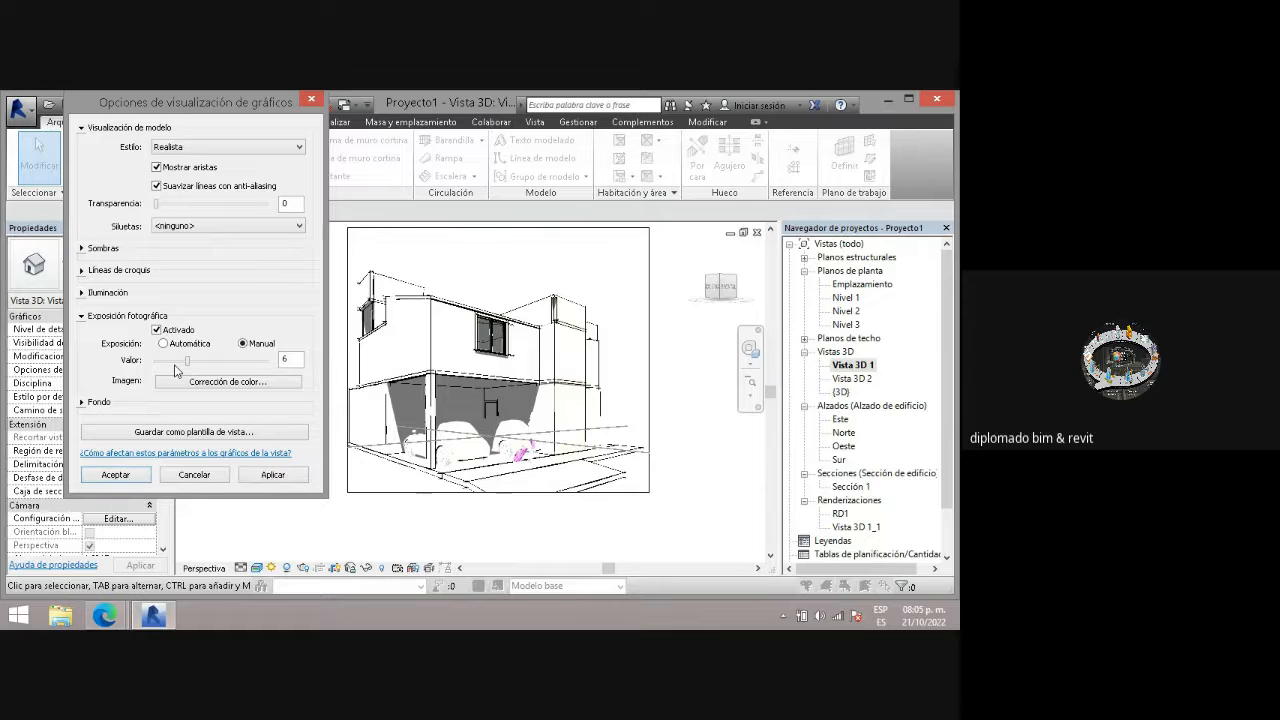
left_click(273, 475)
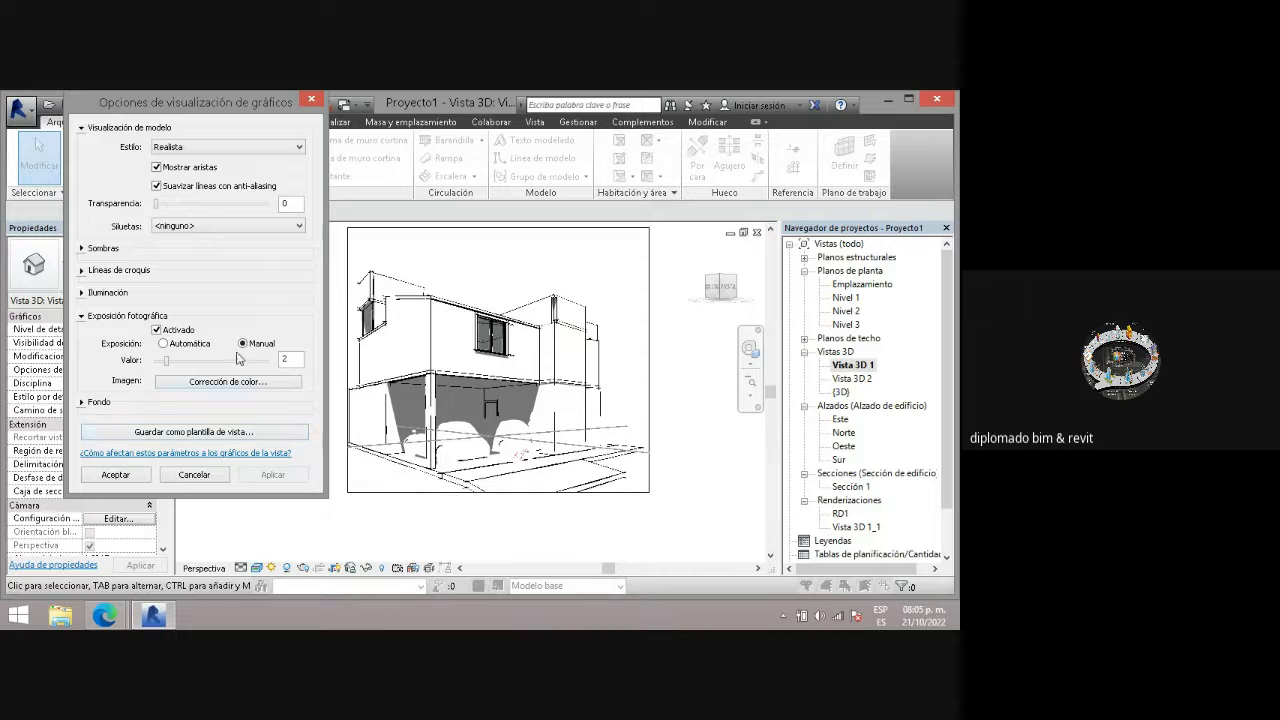
left_click(163, 344)
left_click(272, 475)
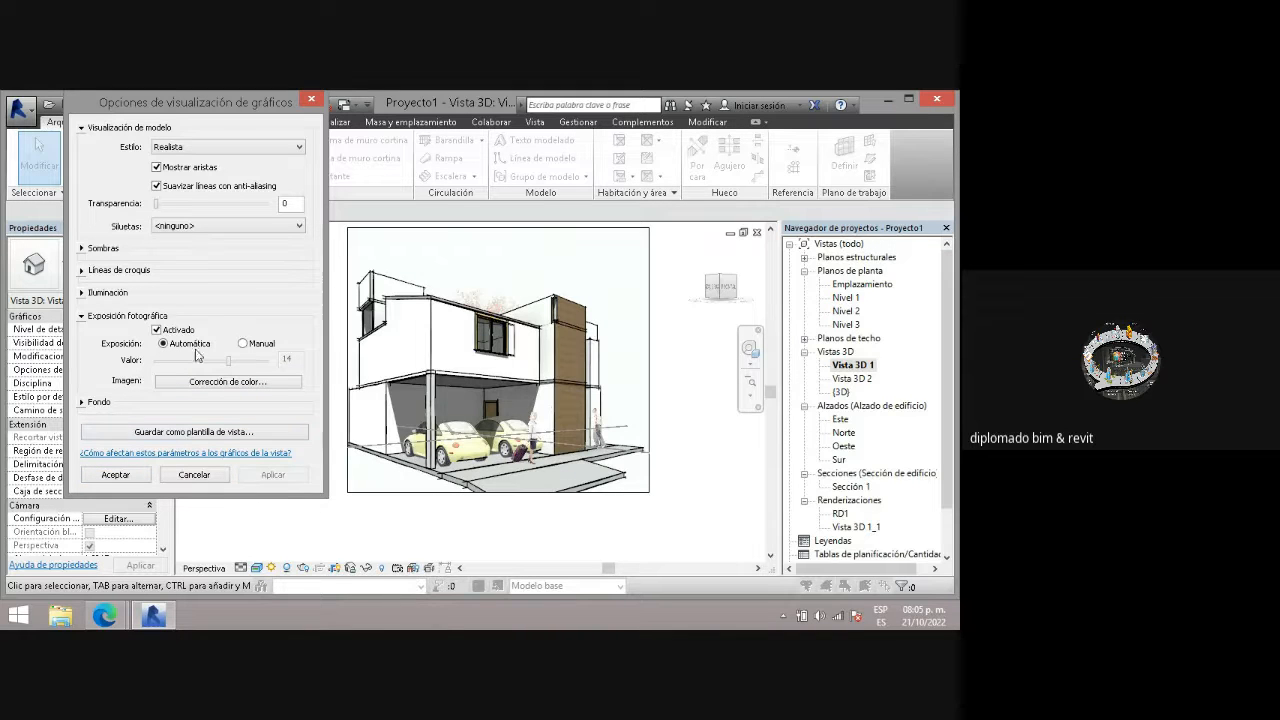
- Deactivate the photographic exposure and apply the change to the view
left_click(244, 343)
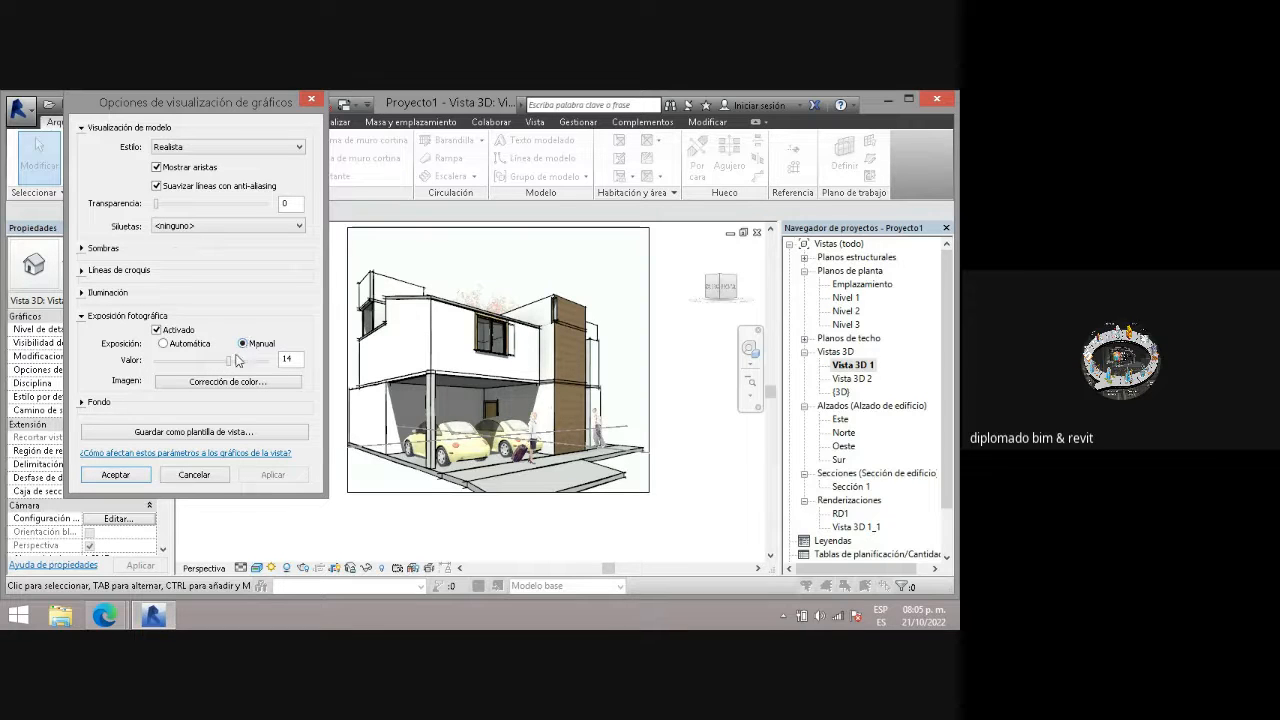
left_click(165, 345)
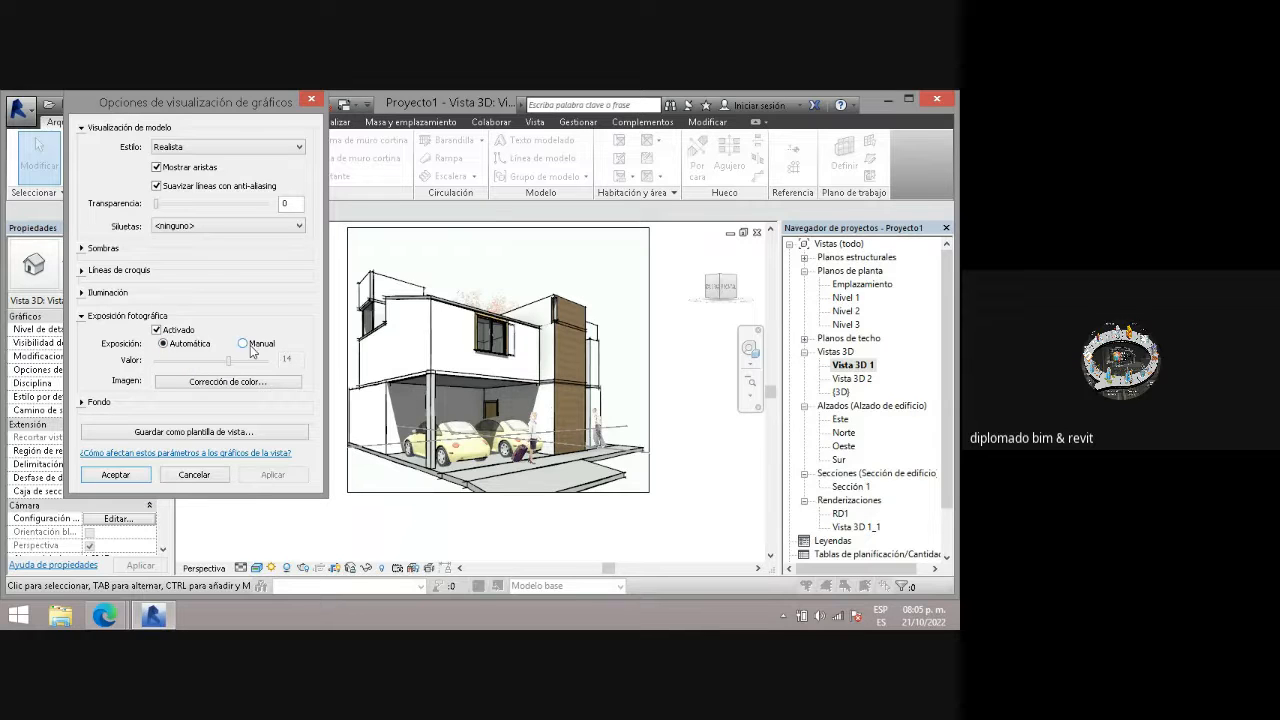
left_click(156, 330)
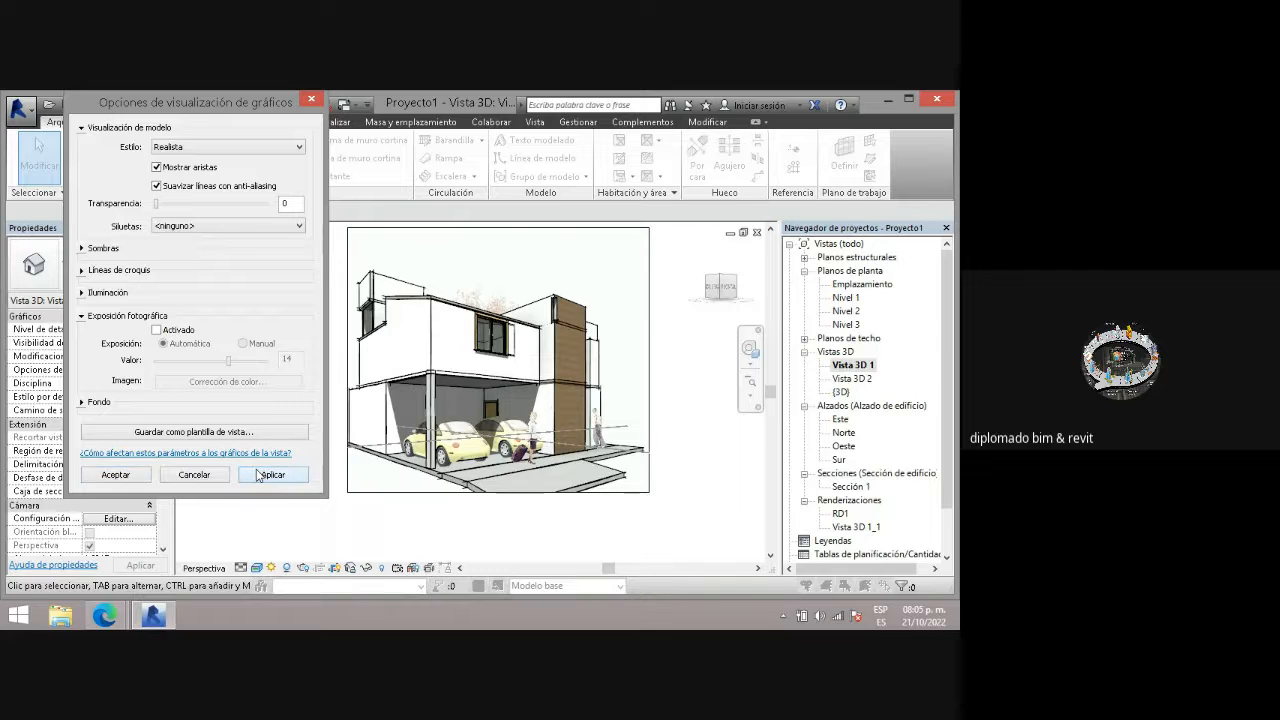
left_click(260, 475)
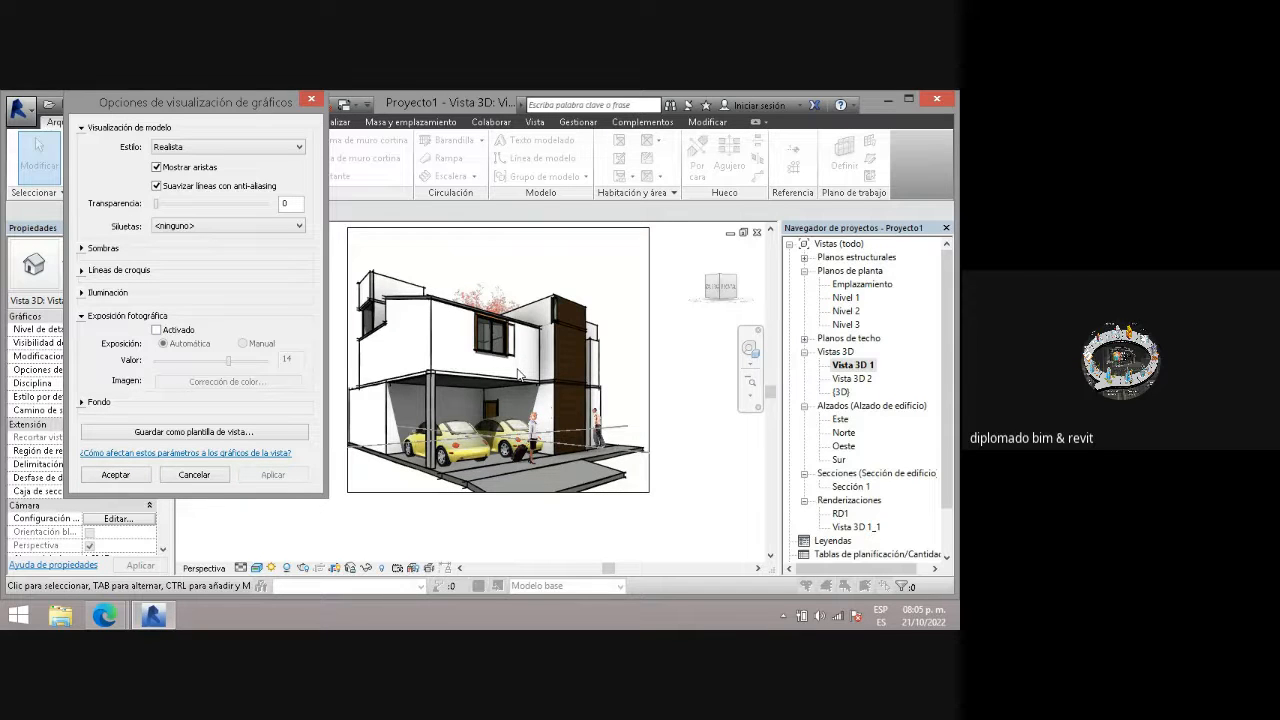
- Set the view background to Cielo and apply it
left_click(80, 317)
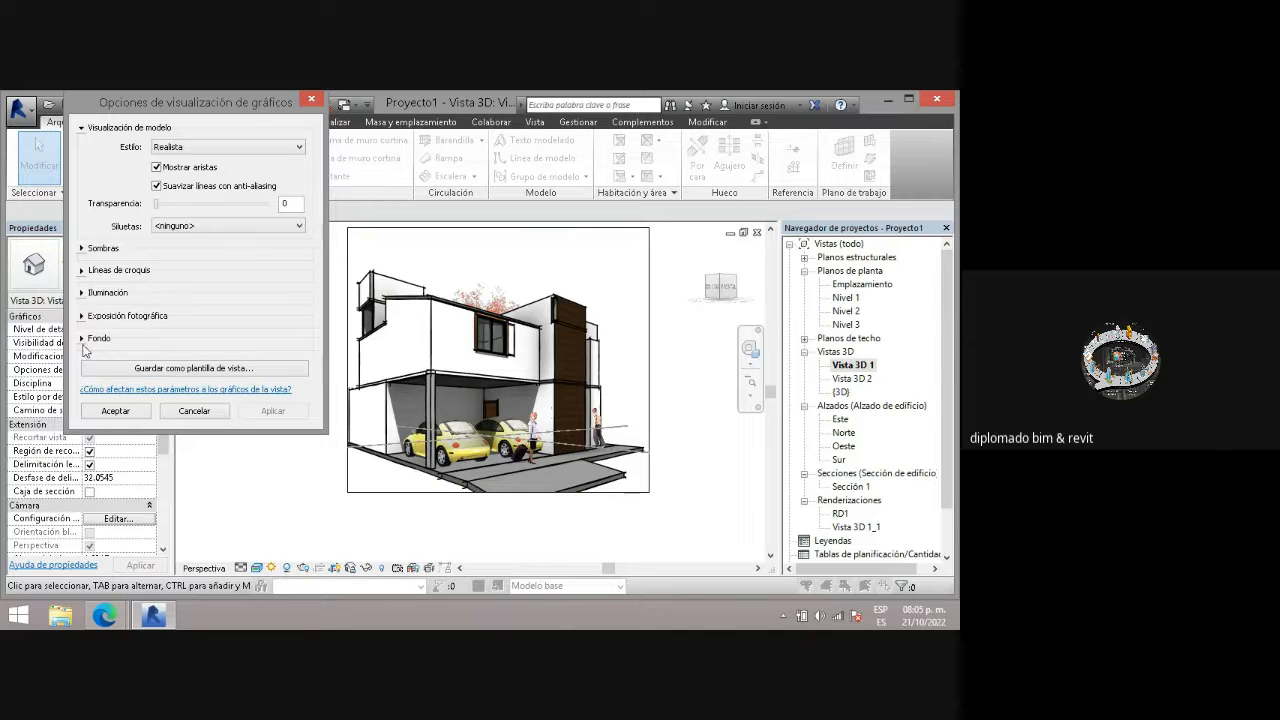
left_click(81, 338)
left_click(204, 358)
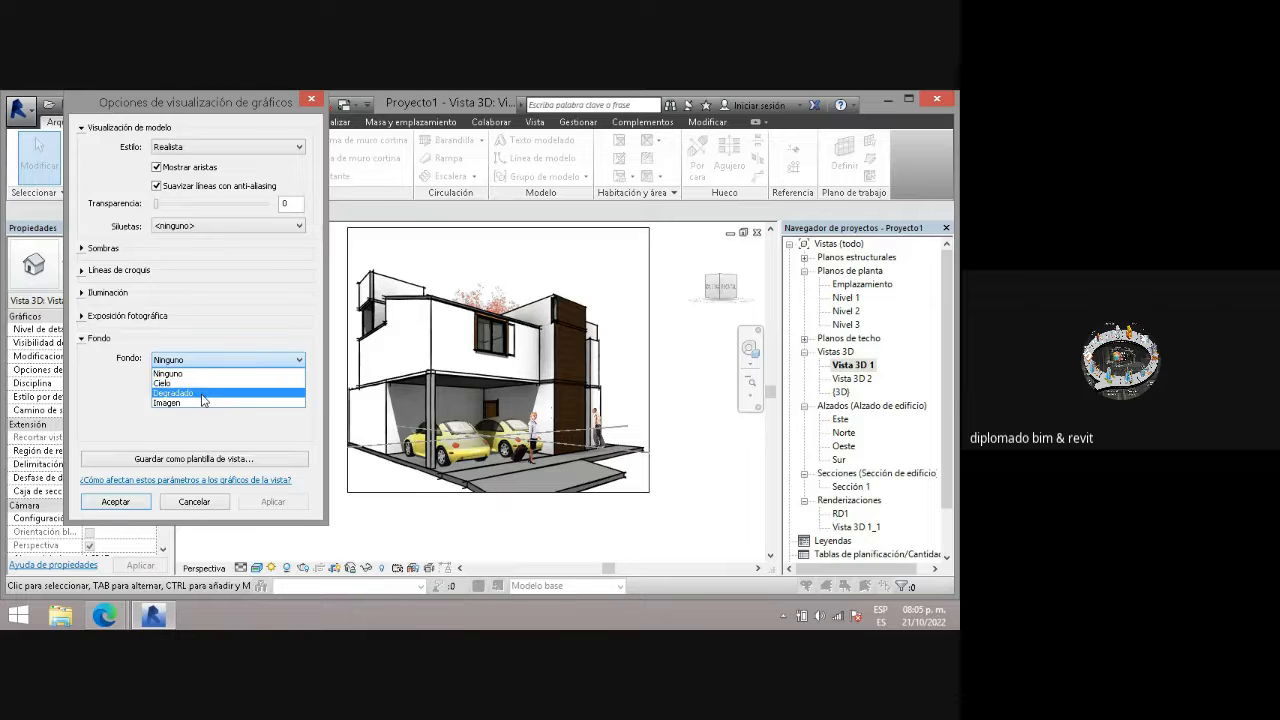
left_click(203, 384)
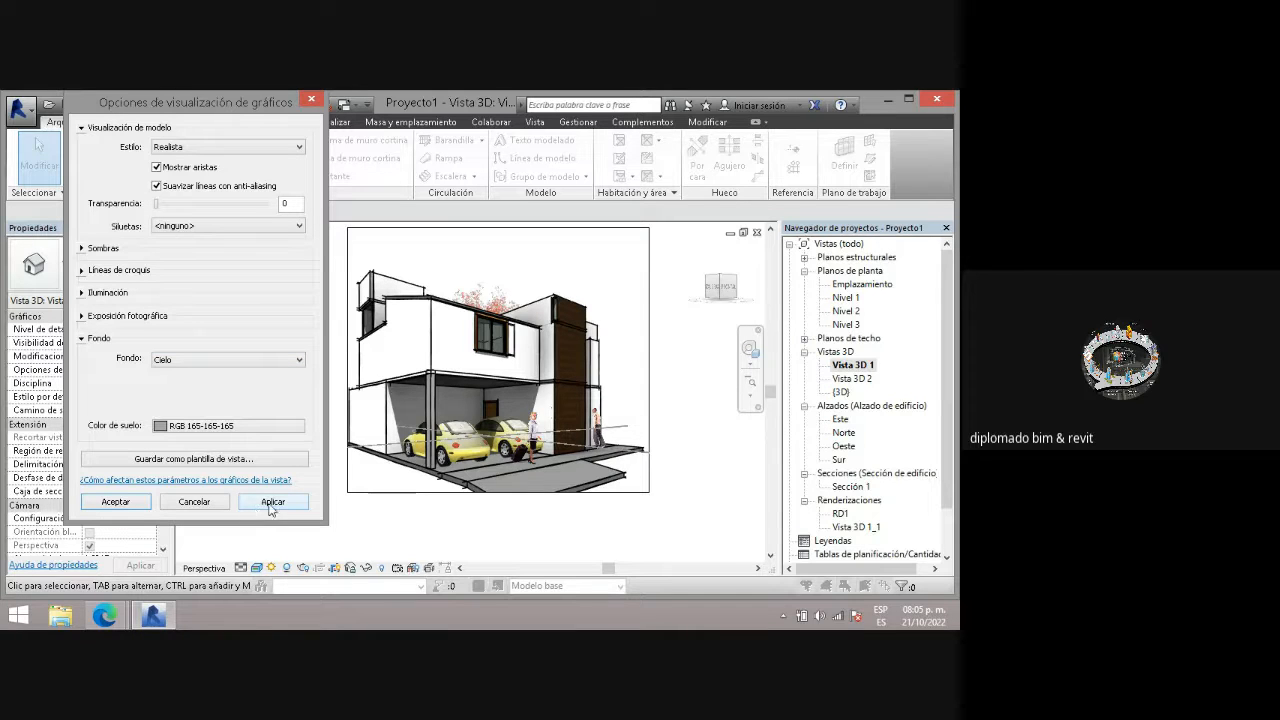
left_click(273, 503)
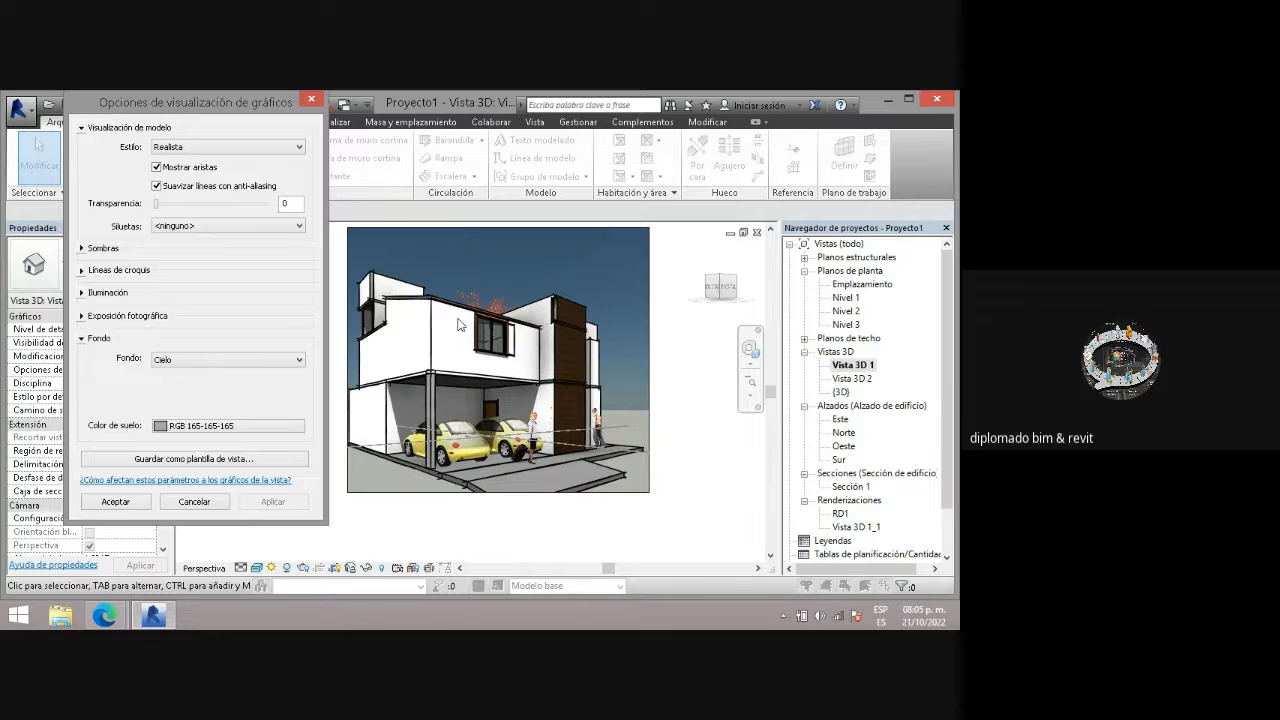
- Change the view background to Degradado and apply it
left_click(267, 362)
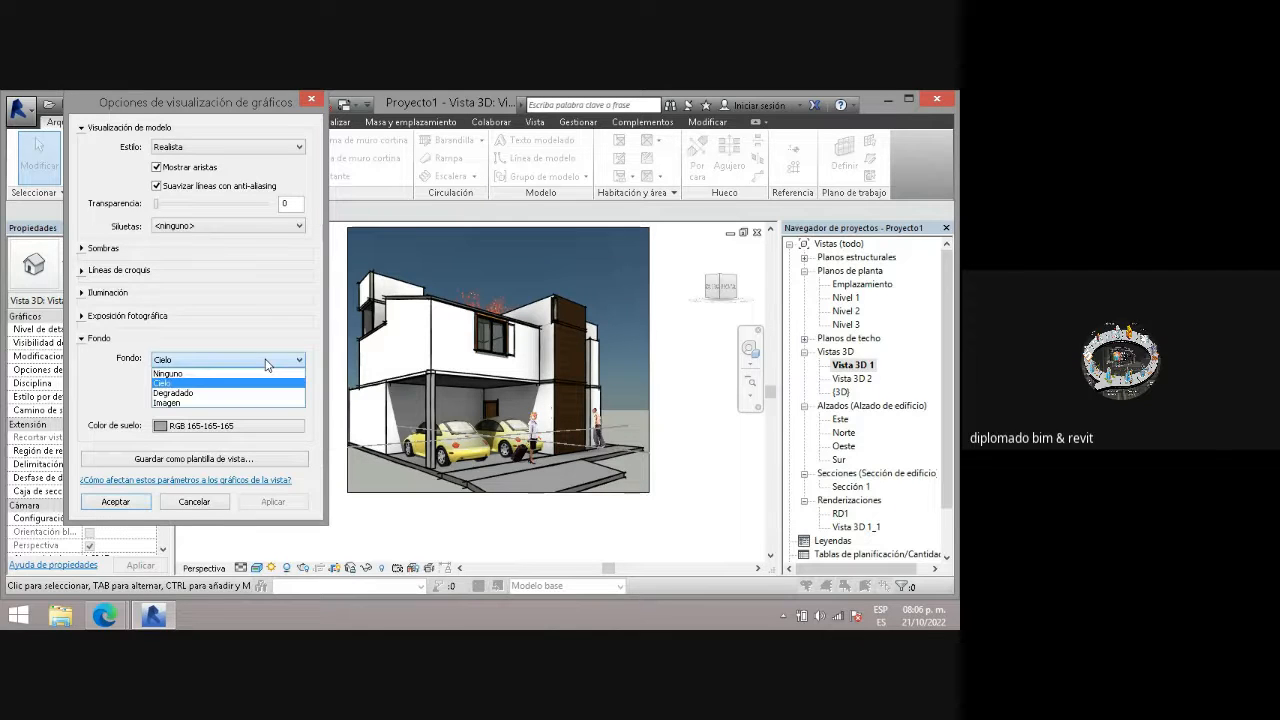
left_click(230, 393)
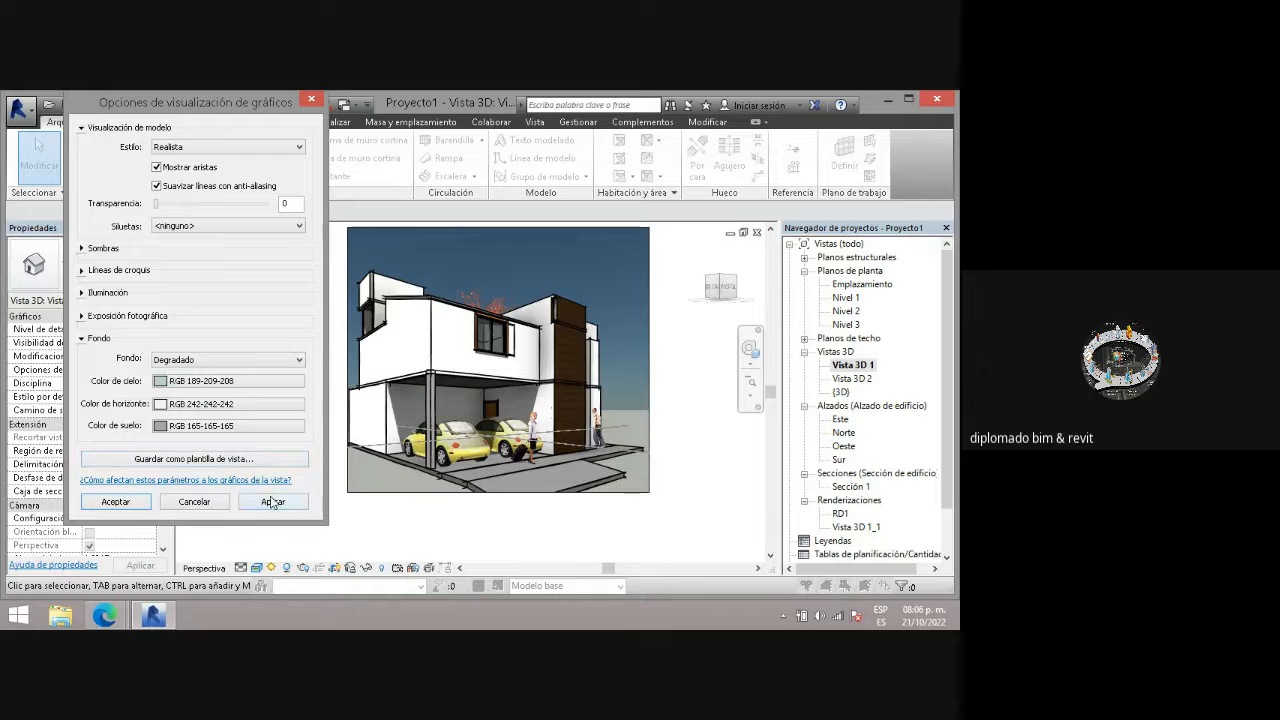
left_click(272, 502)
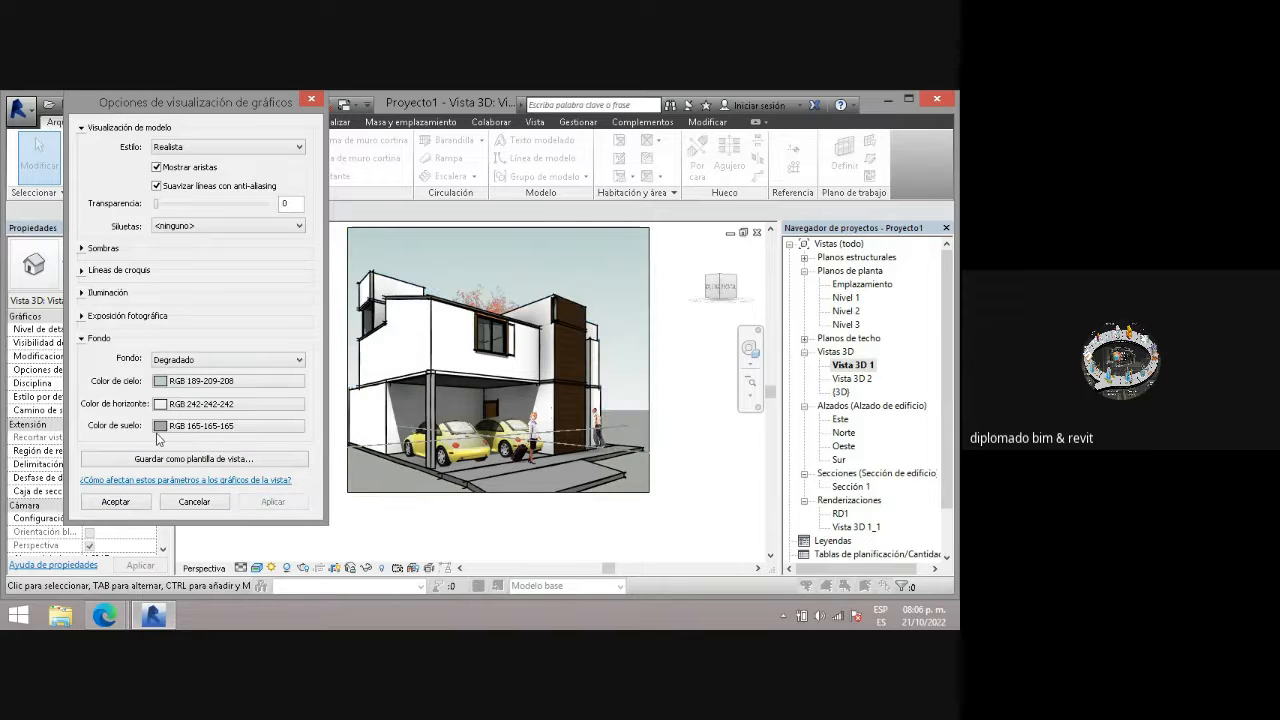
- Set the gradient background's sky color to RGB 179-190-219 and apply it
left_click(165, 384)
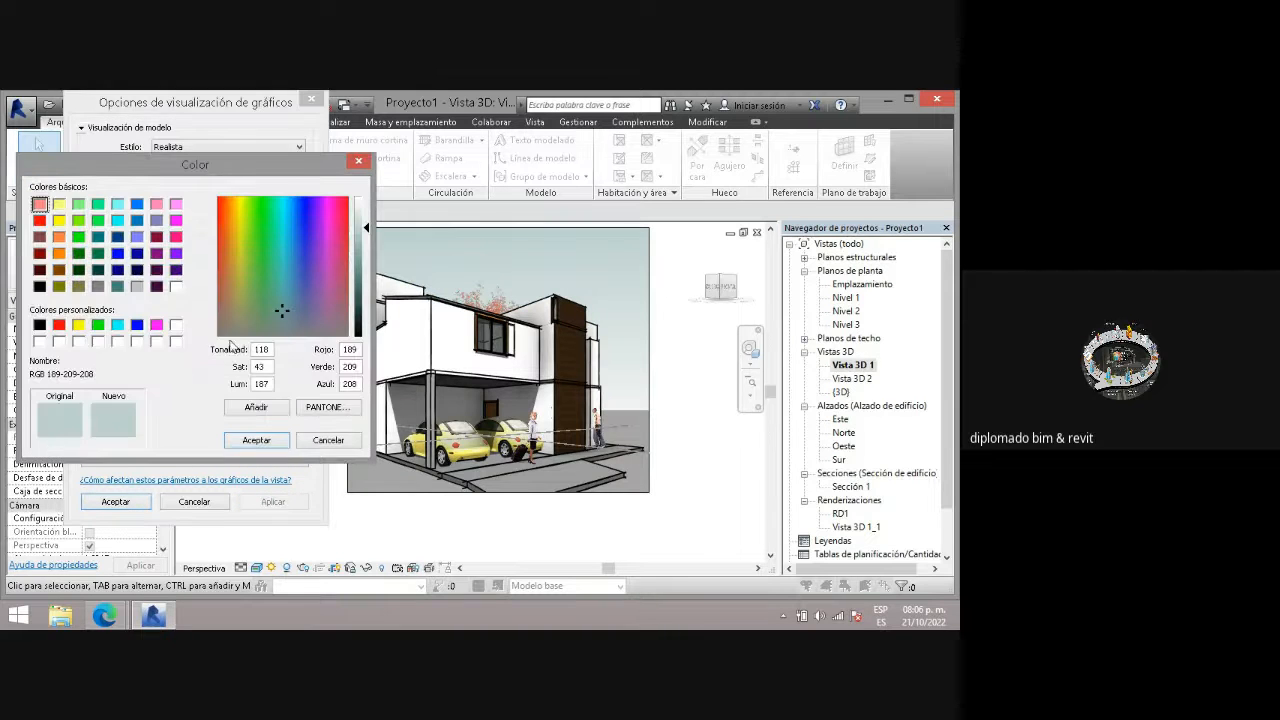
left_click(295, 292)
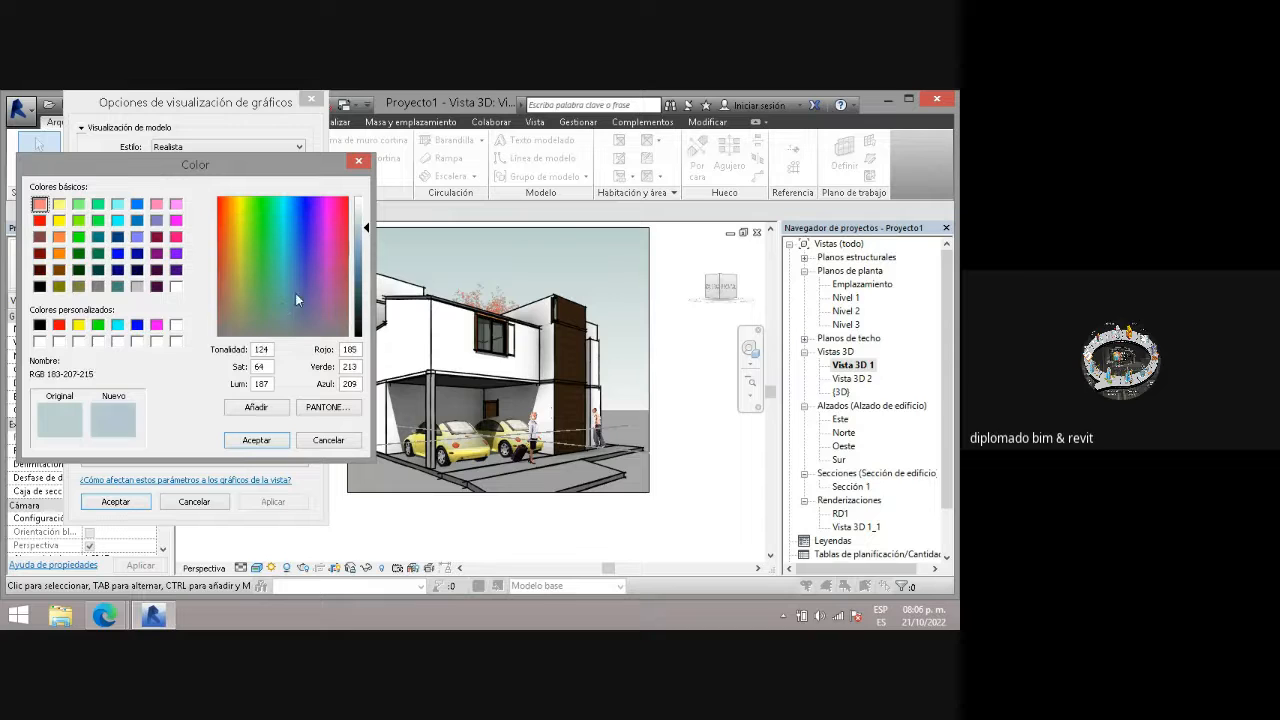
left_click(256, 440)
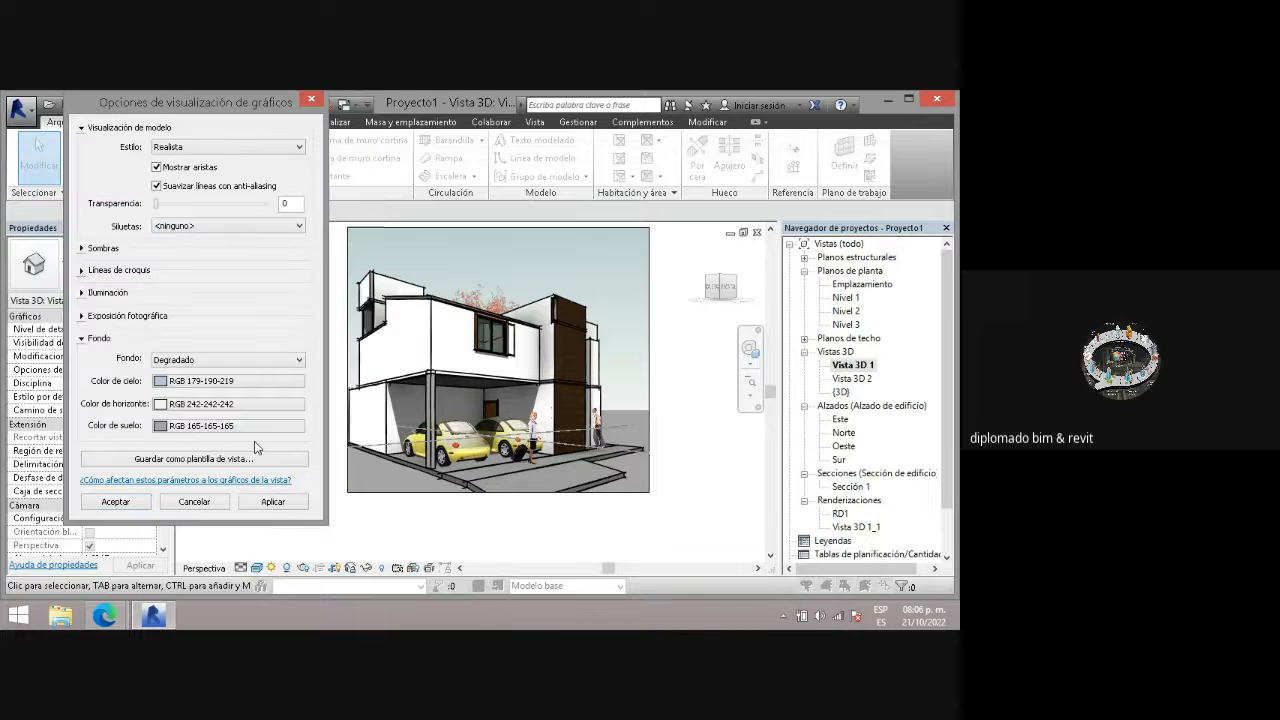
left_click(260, 505)
left_click(200, 381)
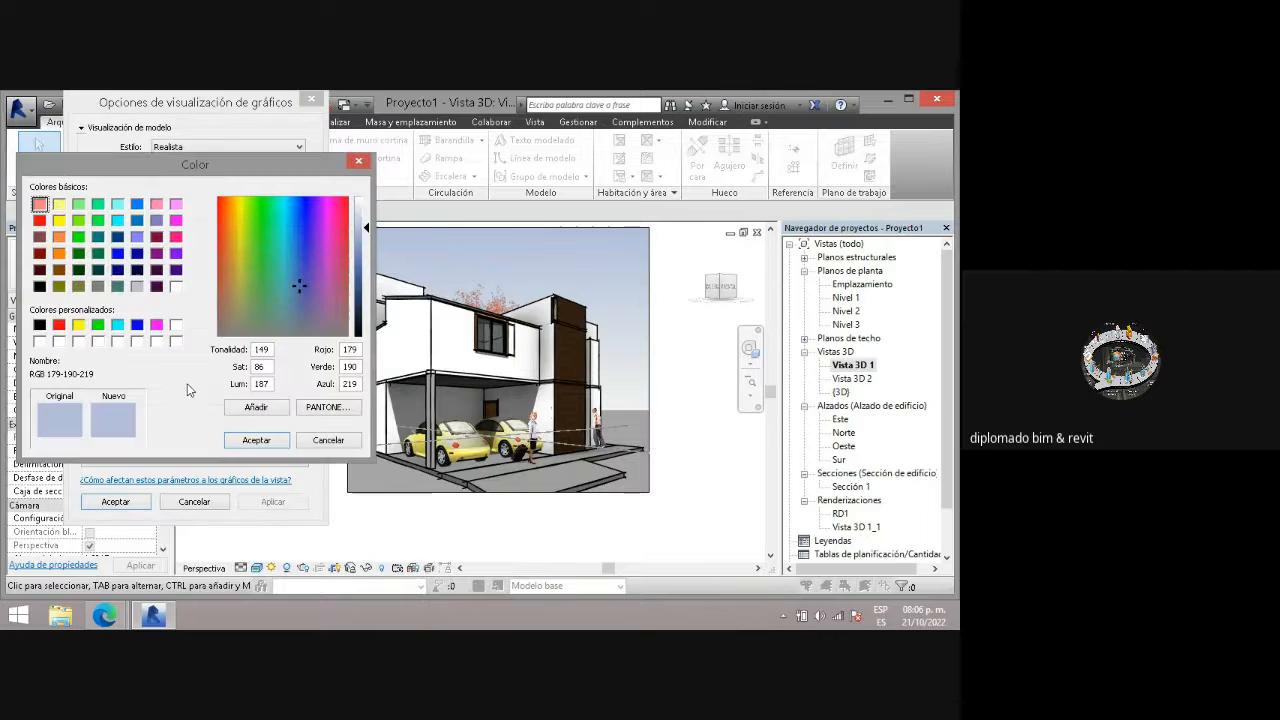
left_click(300, 282)
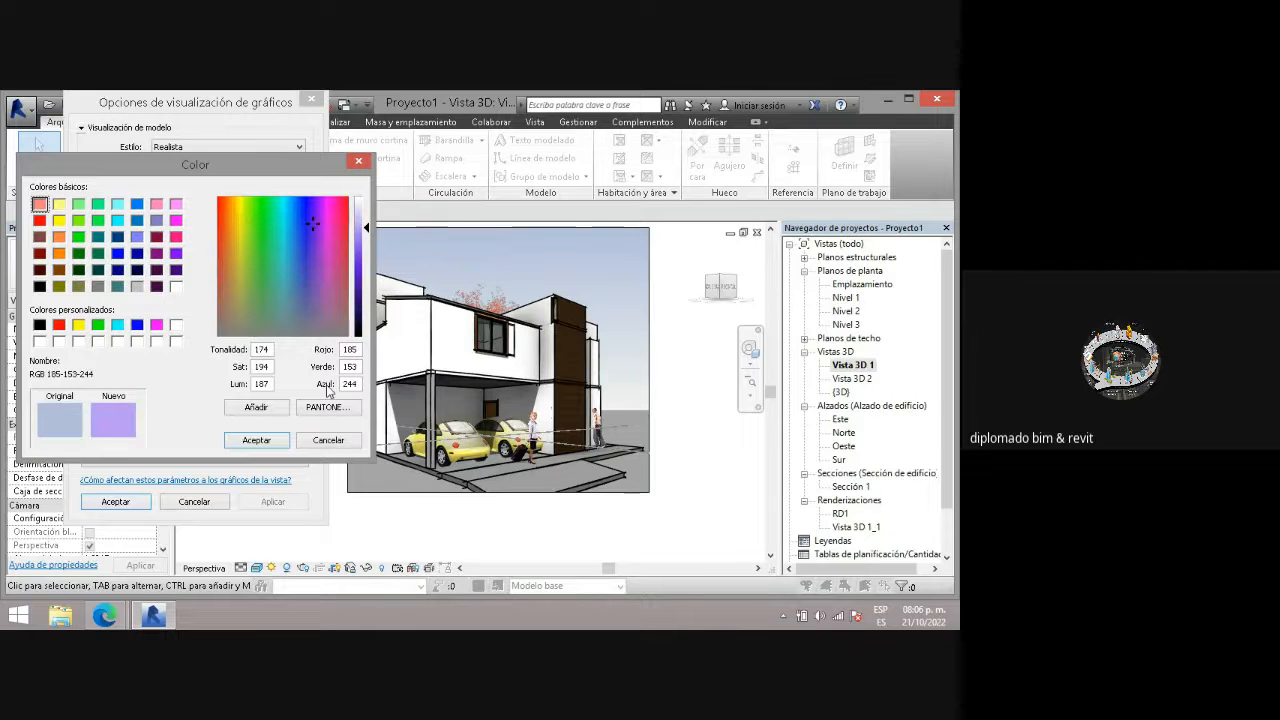
left_click(327, 440)
- Set the gradient's sky color to the stronger blue RGB 099-136-235, apply it, and accept the graphic display options
left_click(200, 381)
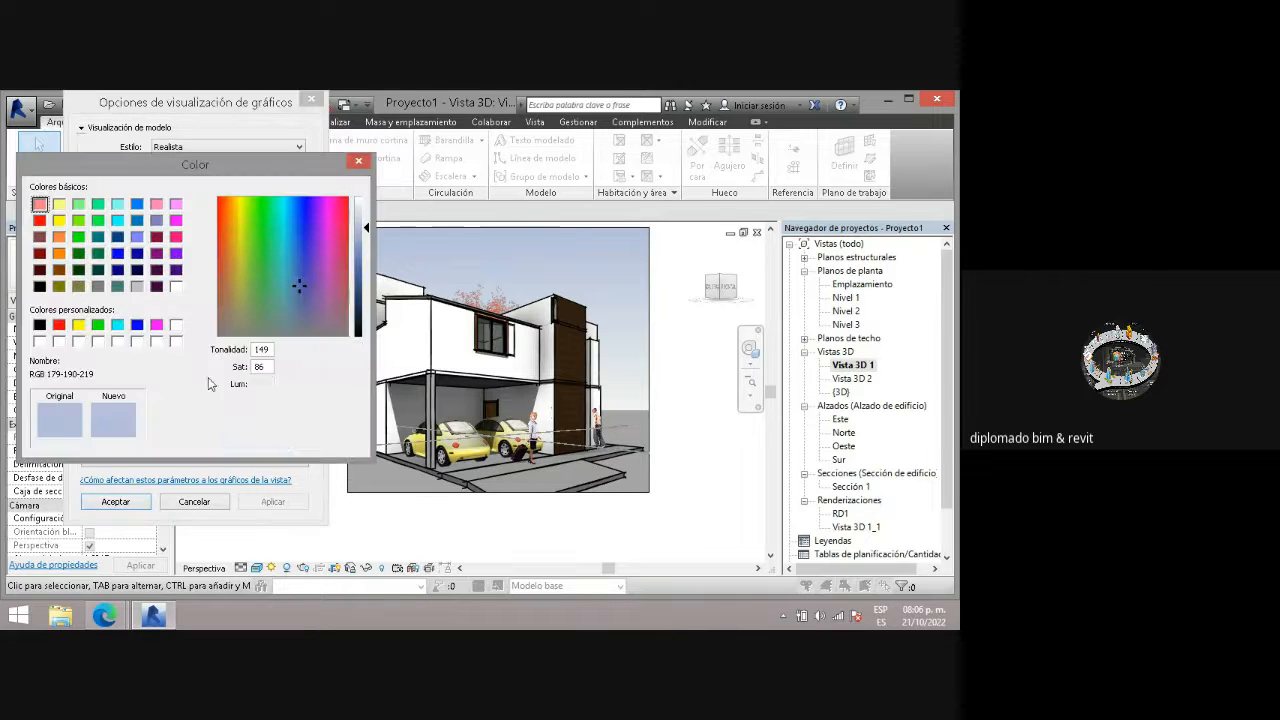
left_click(300, 236)
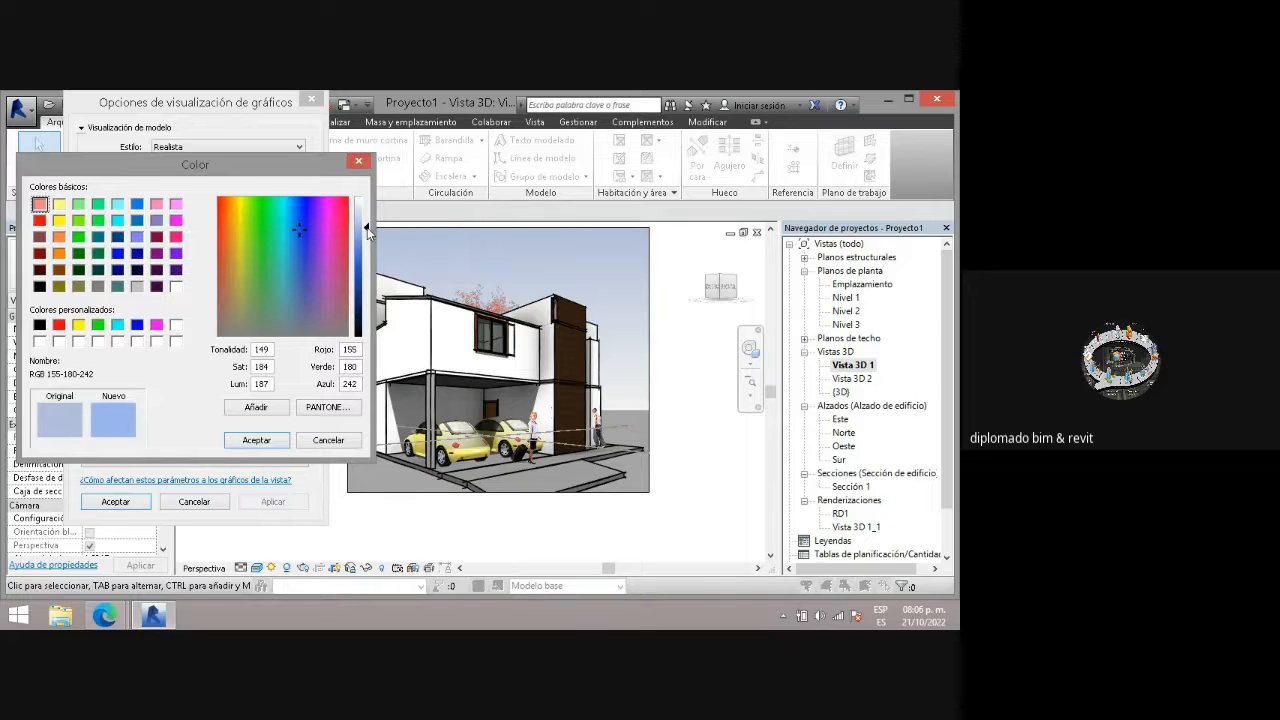
left_click_drag(367, 232, 367, 247)
left_click(266, 442)
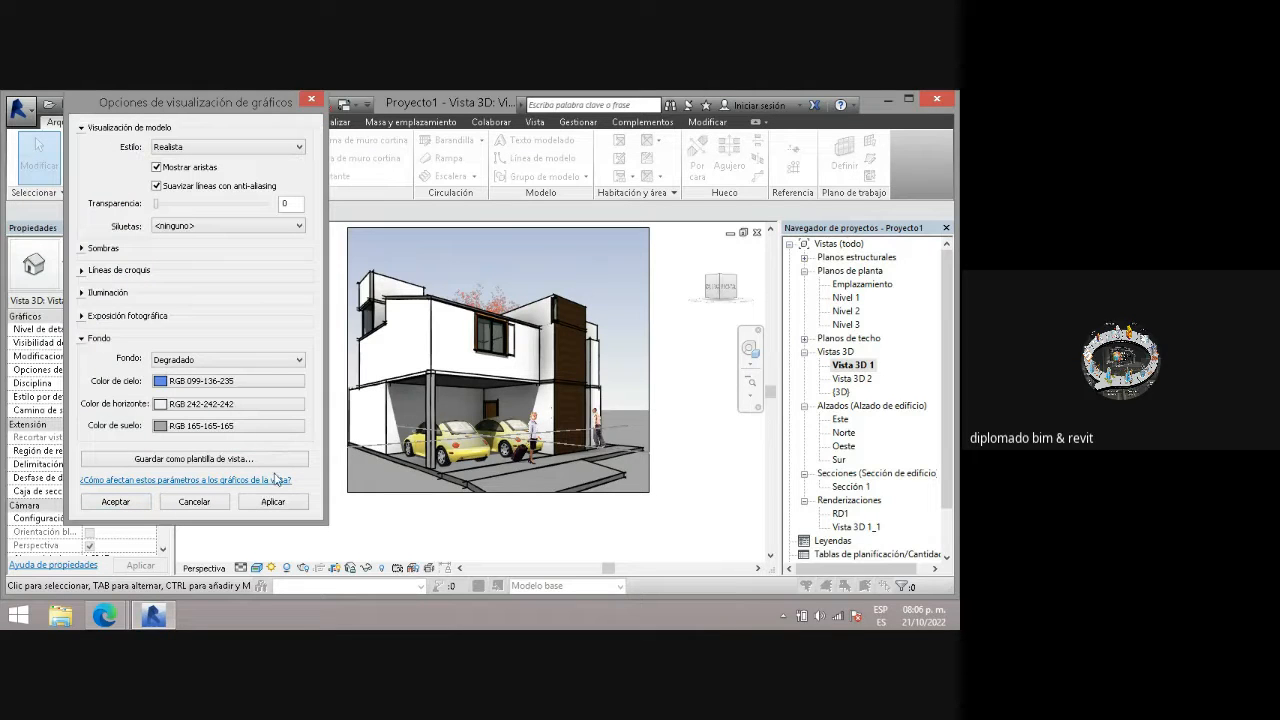
left_click(258, 501)
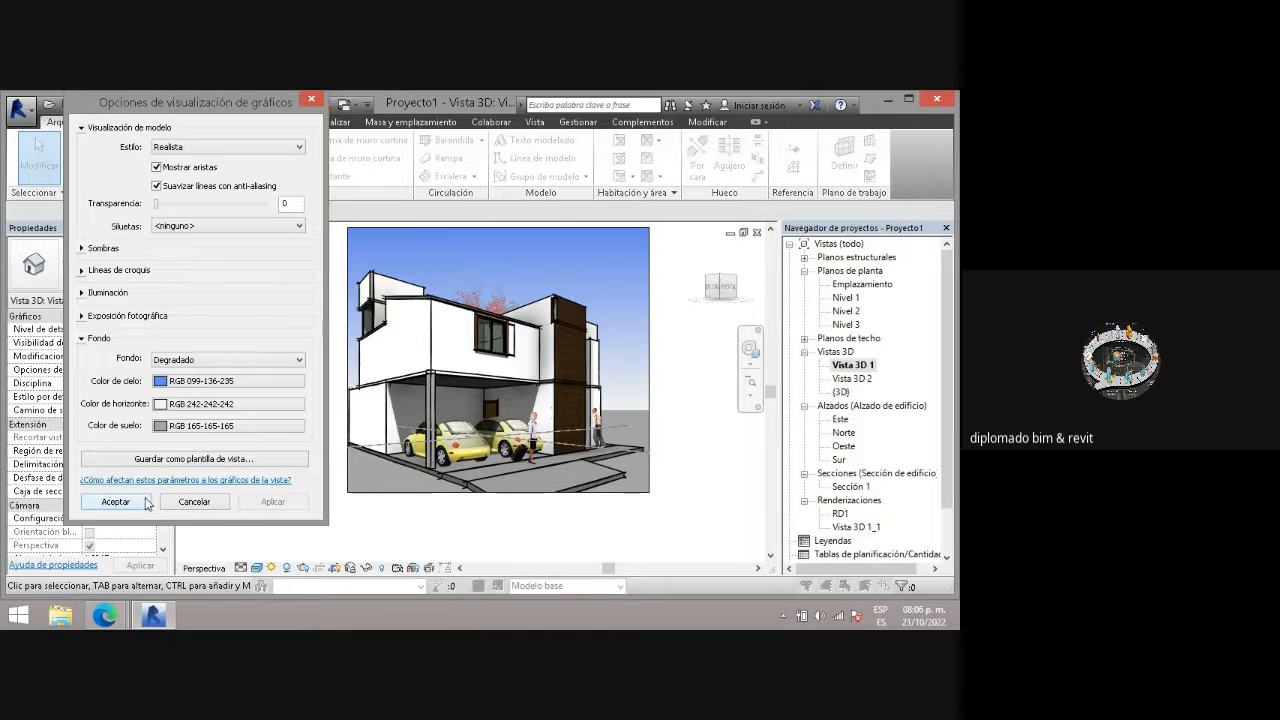
left_click(146, 502)
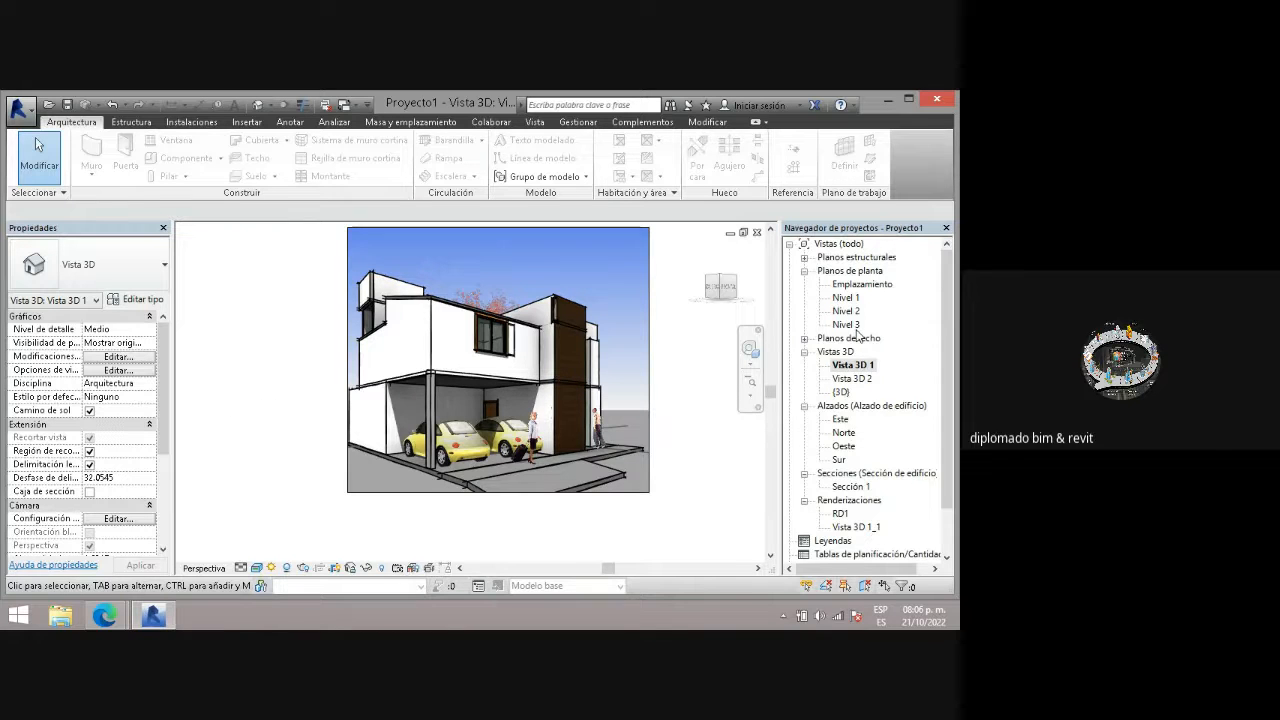
- Open the interior perspective Vista 3D 2 from the project's 3D views
double_click(828, 352)
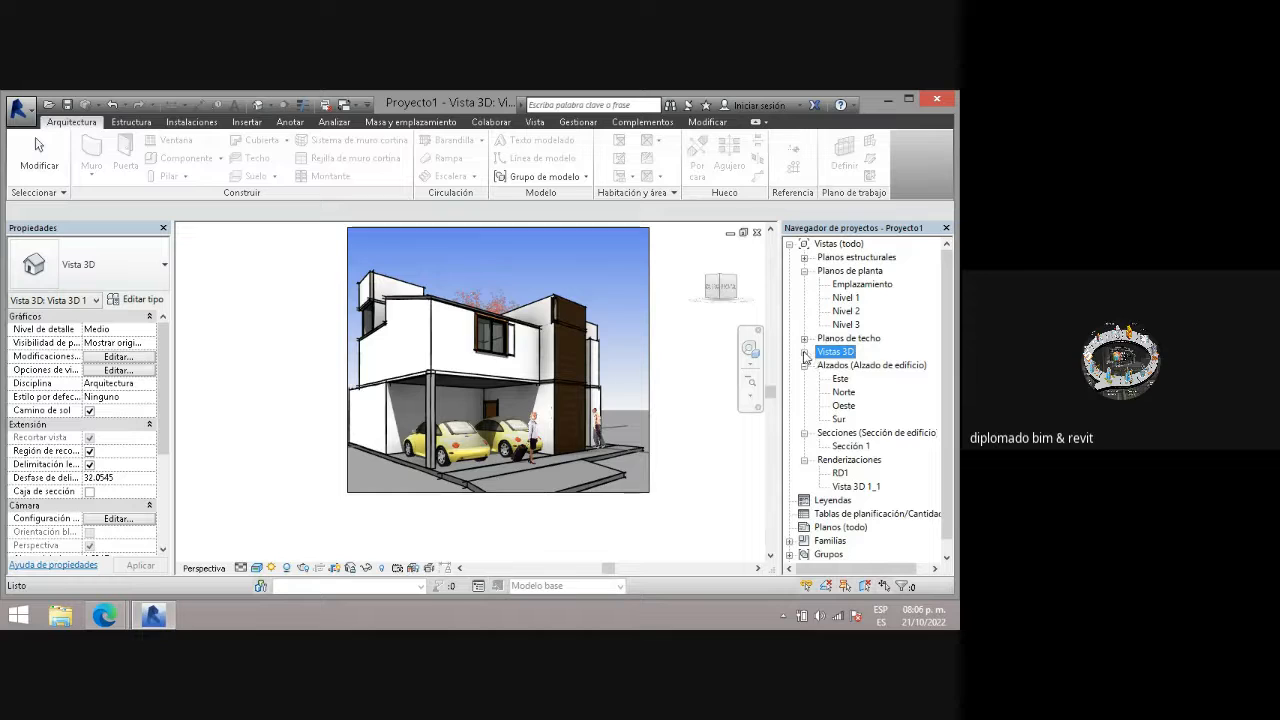
left_click(805, 352)
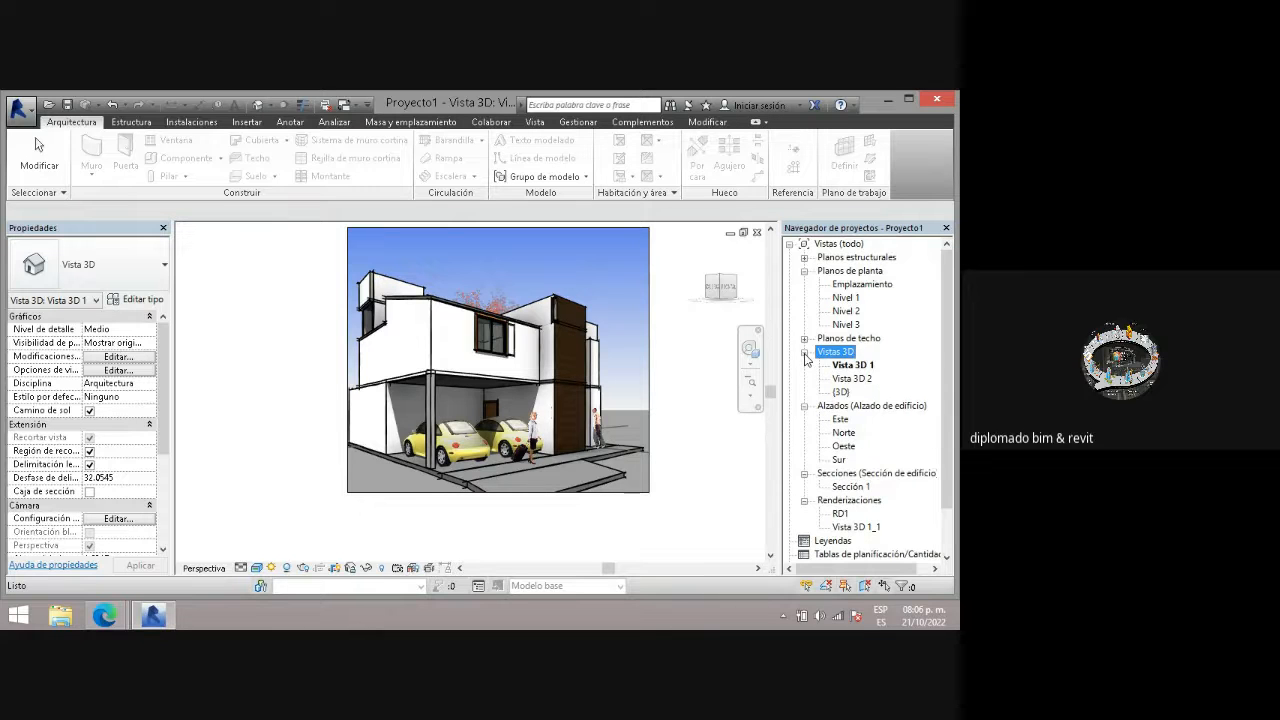
double_click(849, 366)
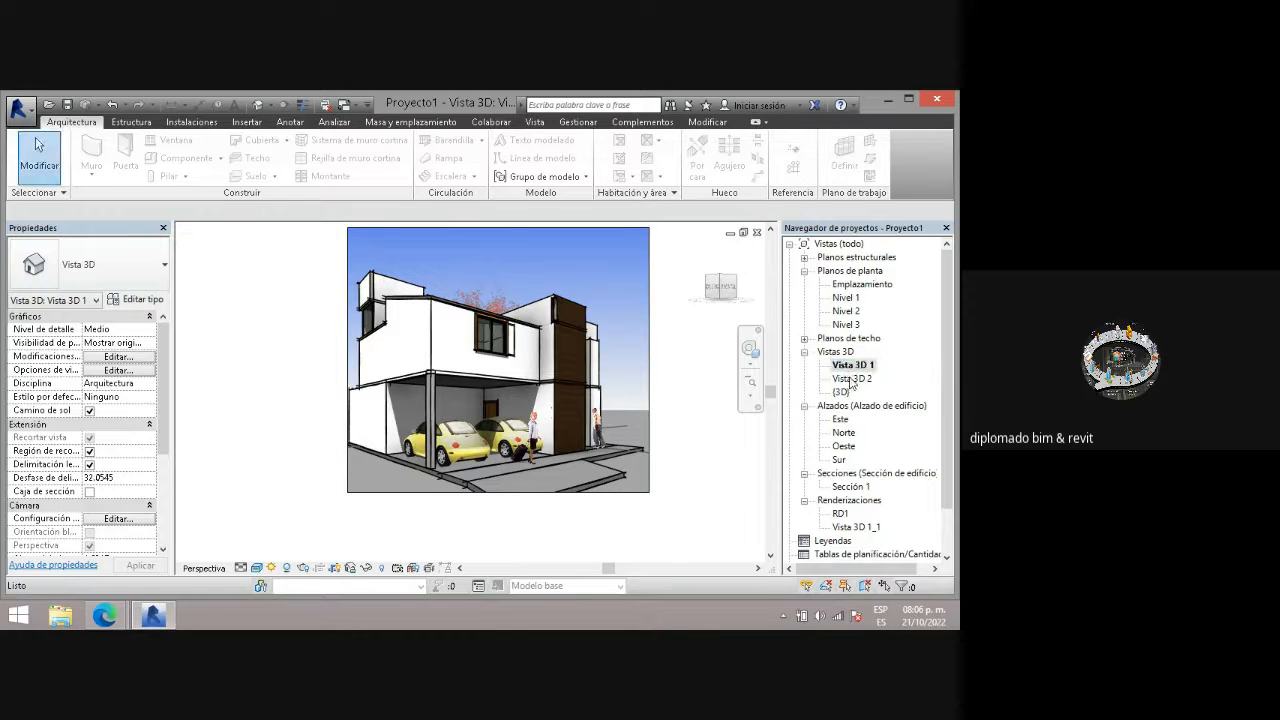
double_click(852, 379)
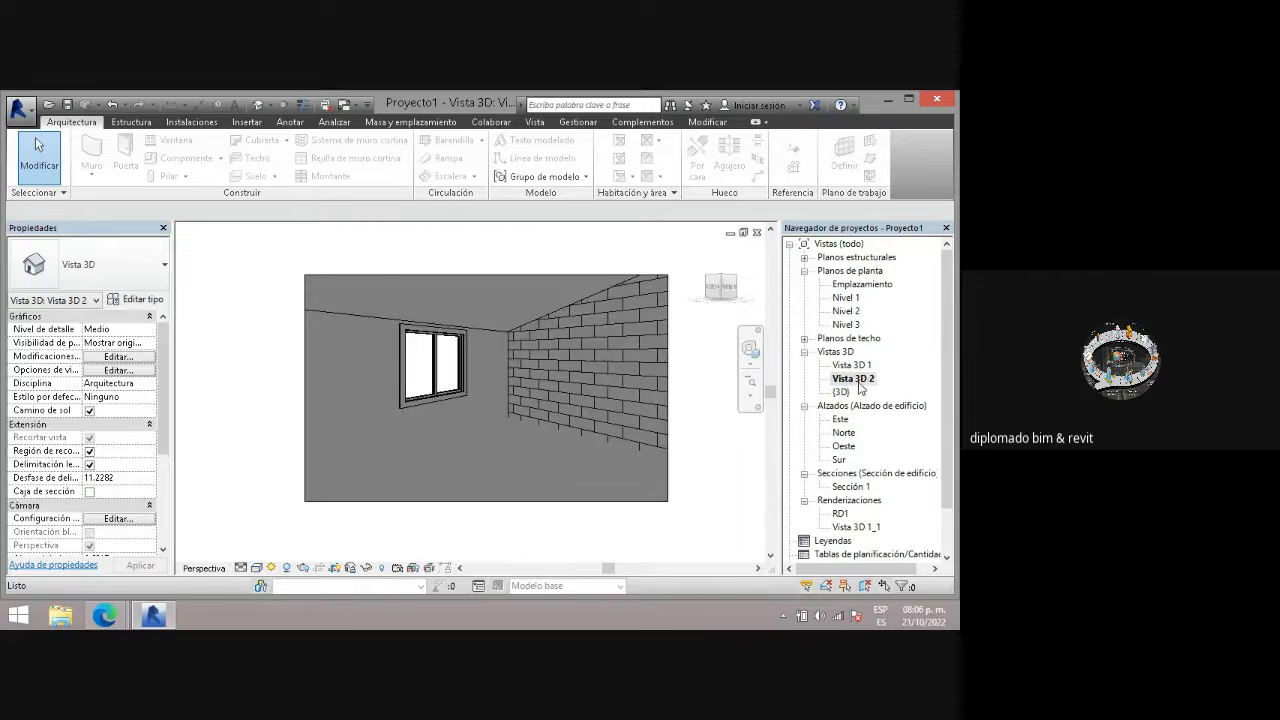
- Compare the exterior Vista 3D 1 with the saved renderings RD1 and Vista 3D 1_1, ending back in Vista 3D 1
double_click(845, 366)
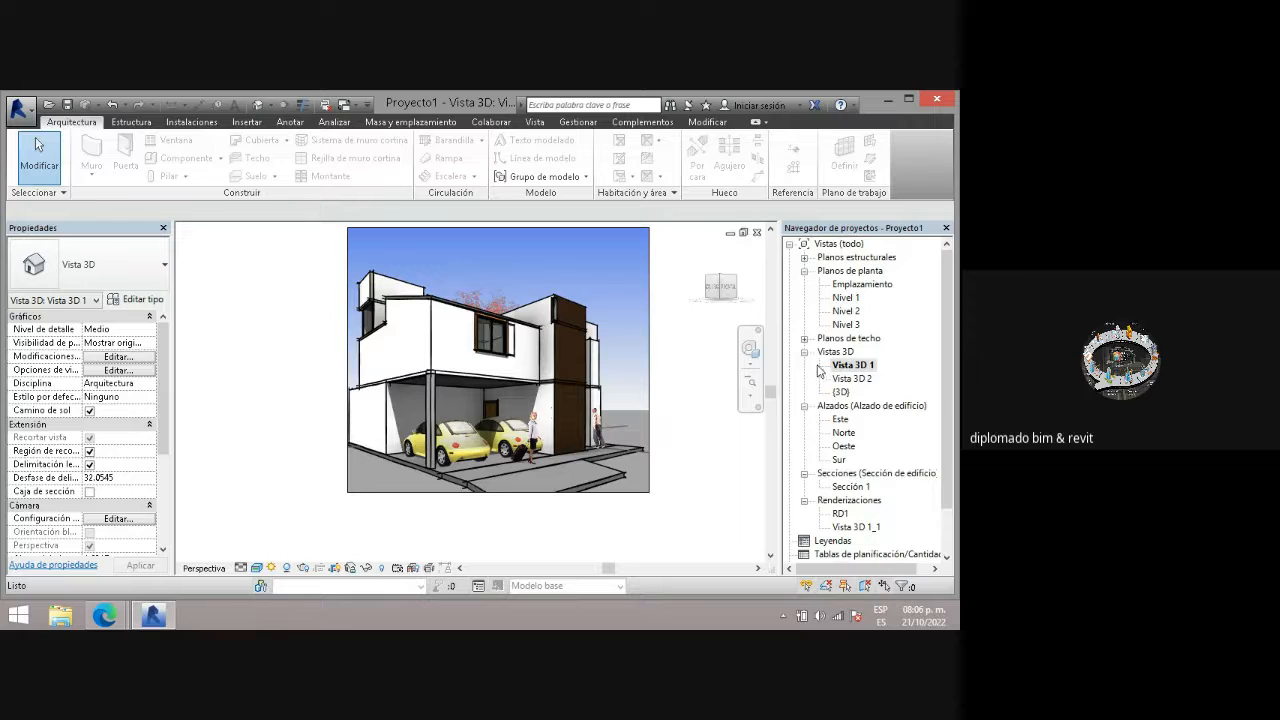
double_click(840, 514)
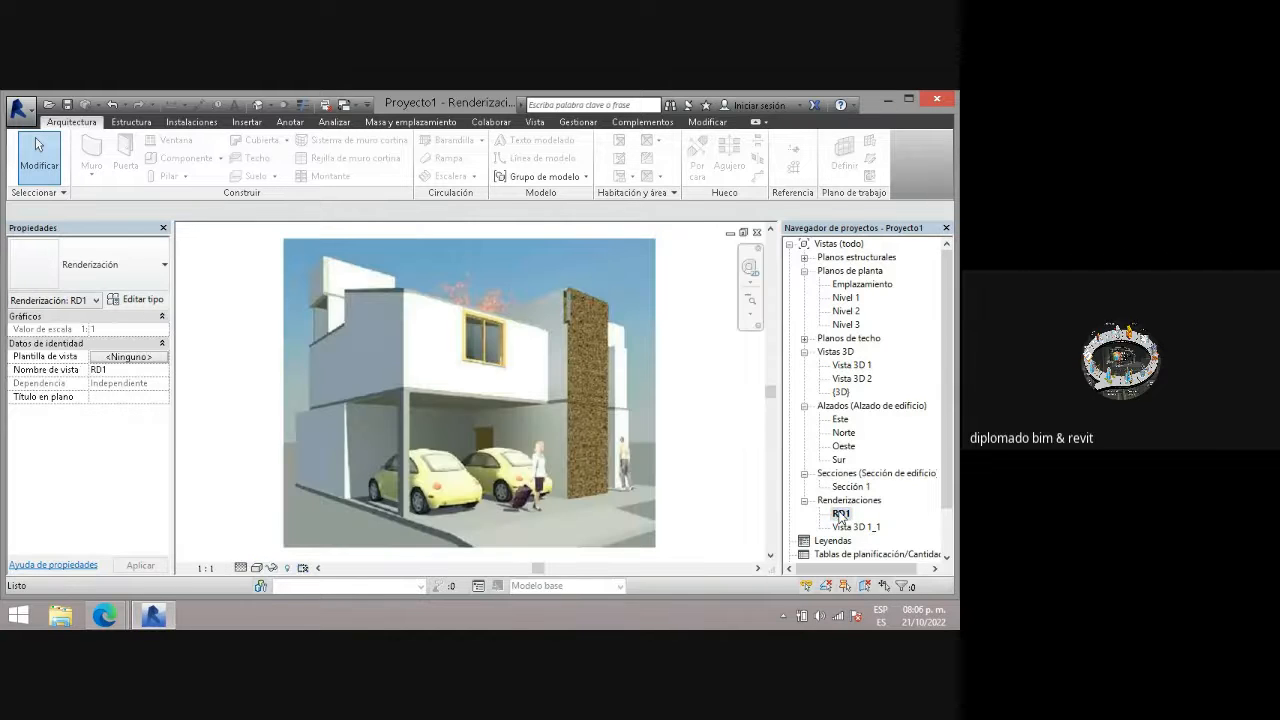
double_click(849, 527)
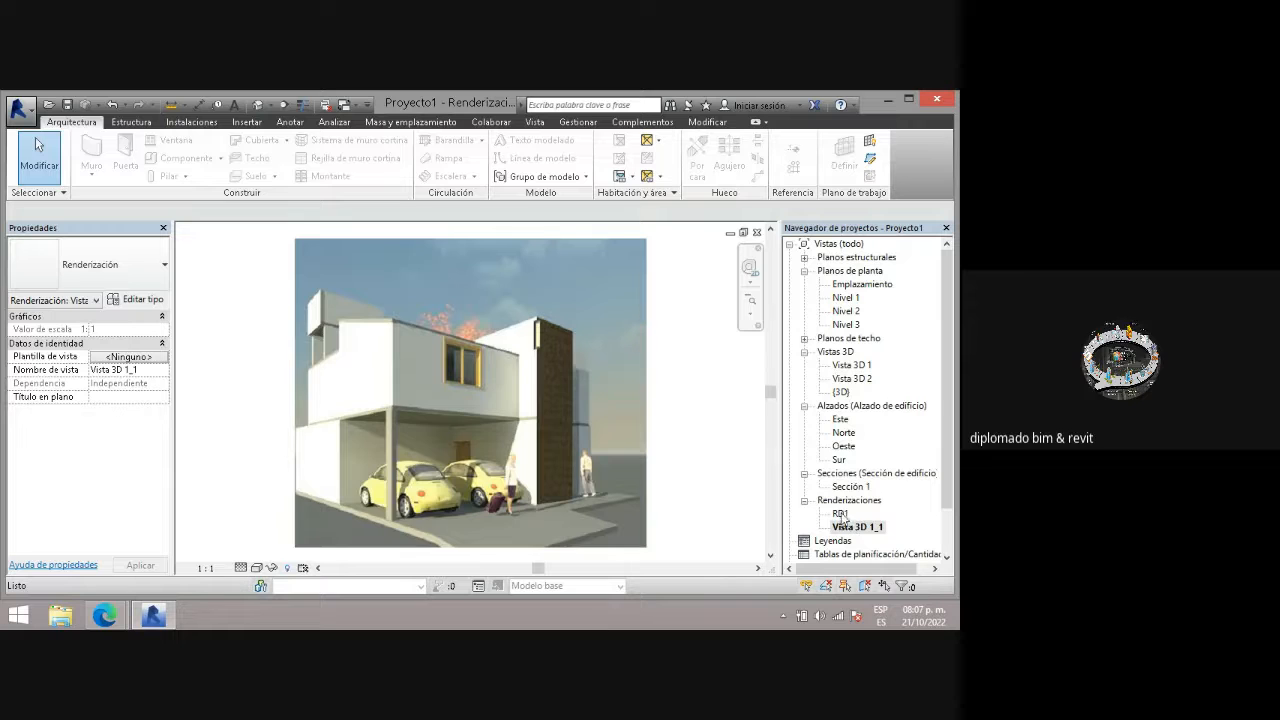
double_click(841, 514)
double_click(845, 527)
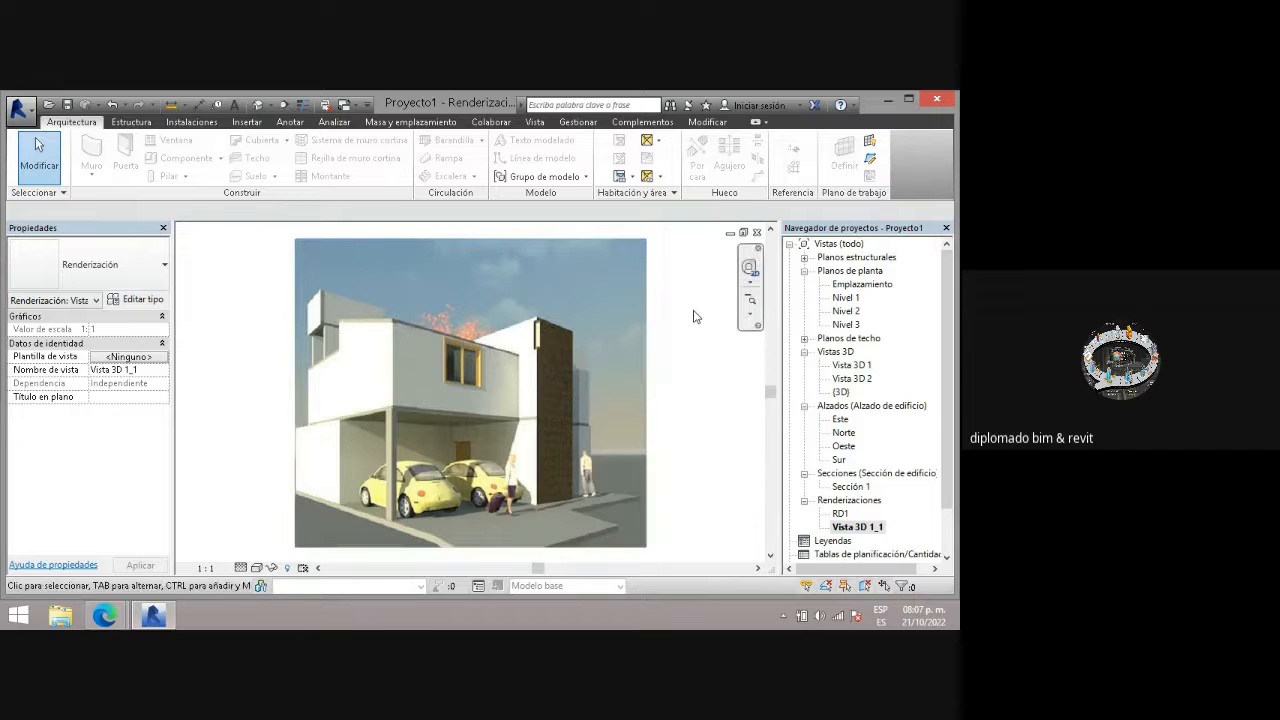
double_click(852, 365)
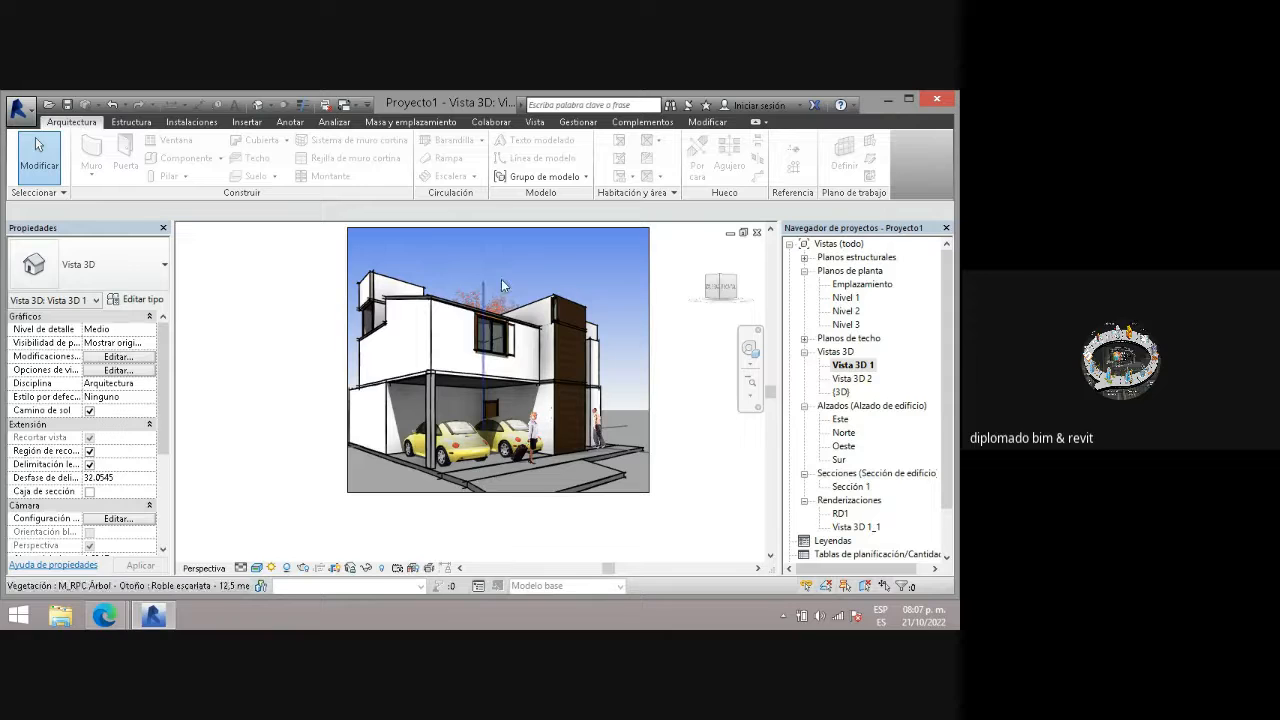
- Set the type height of the autumn tree in the Nivel 1 floor plan to 15.5 and check it in Vista 3D 1
left_click(845, 298)
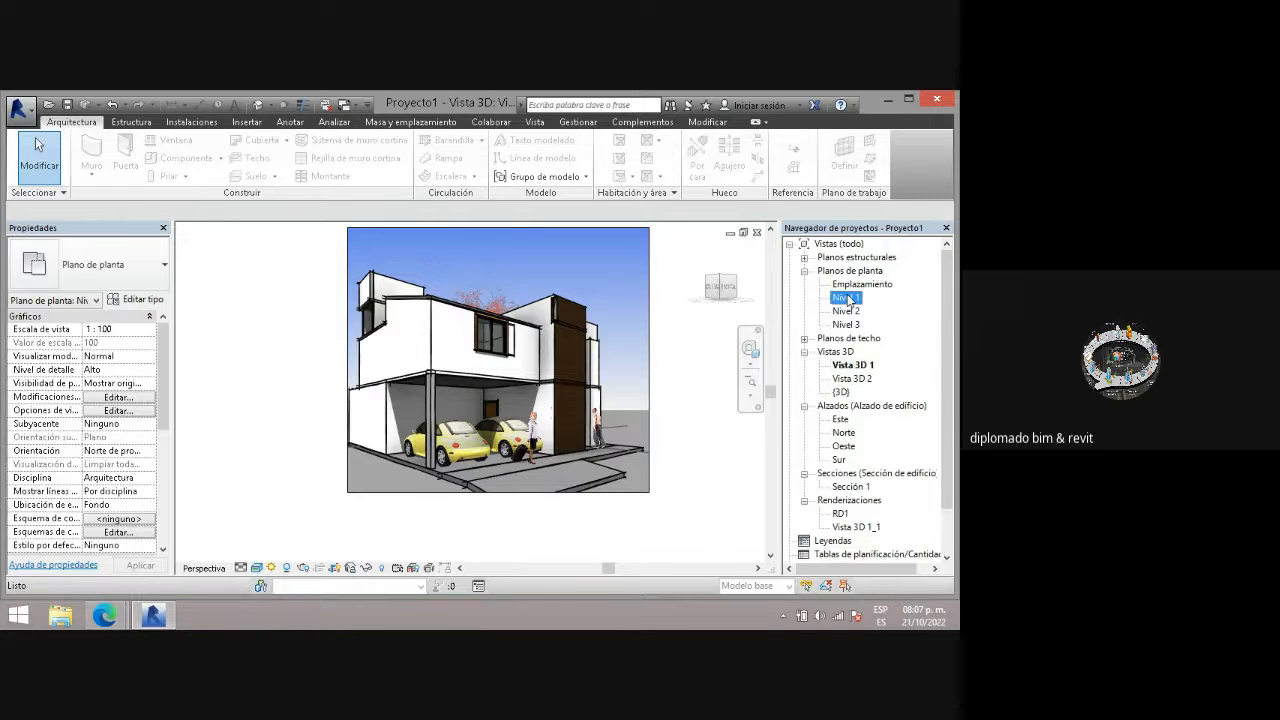
double_click(846, 298)
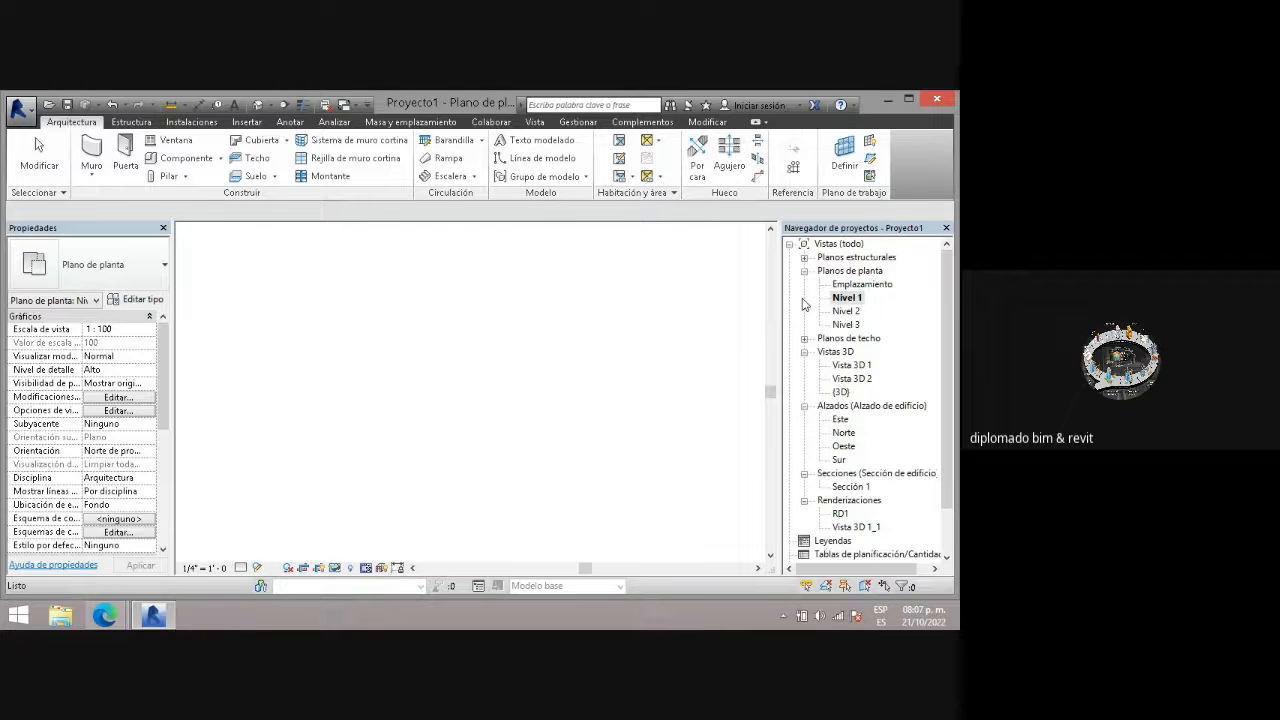
scroll(581, 462, "down", 5)
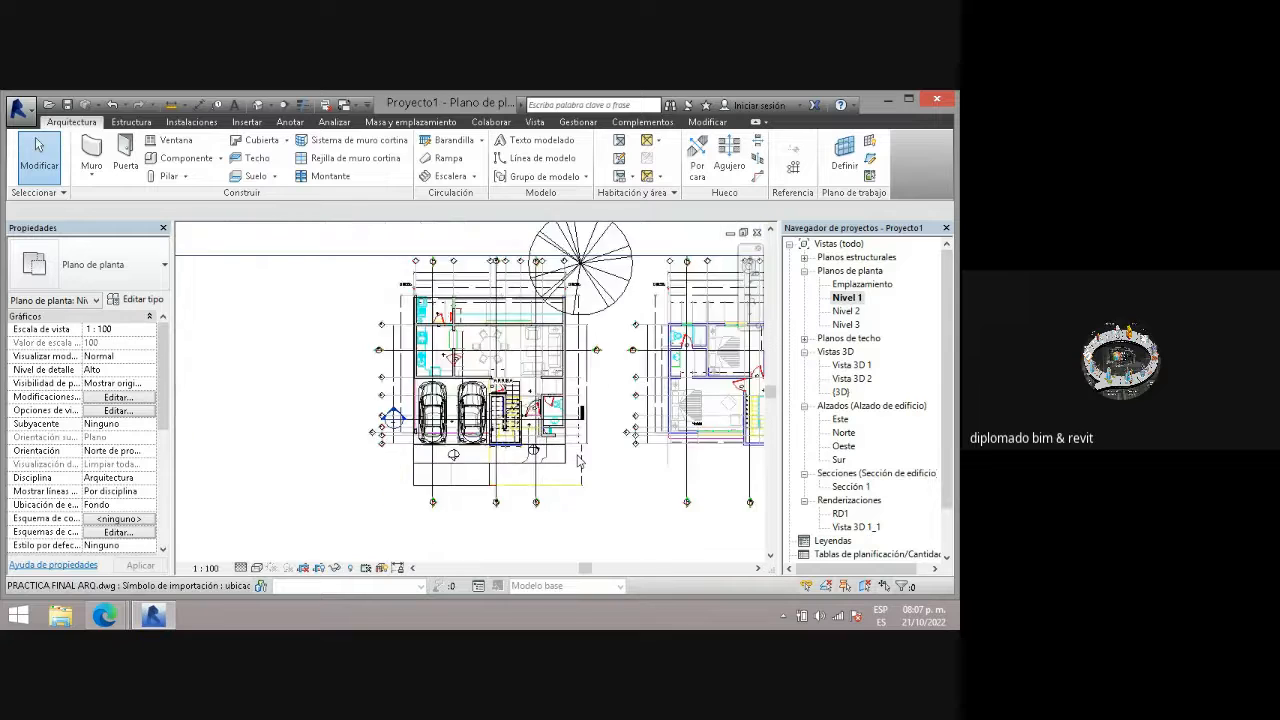
left_click(595, 312)
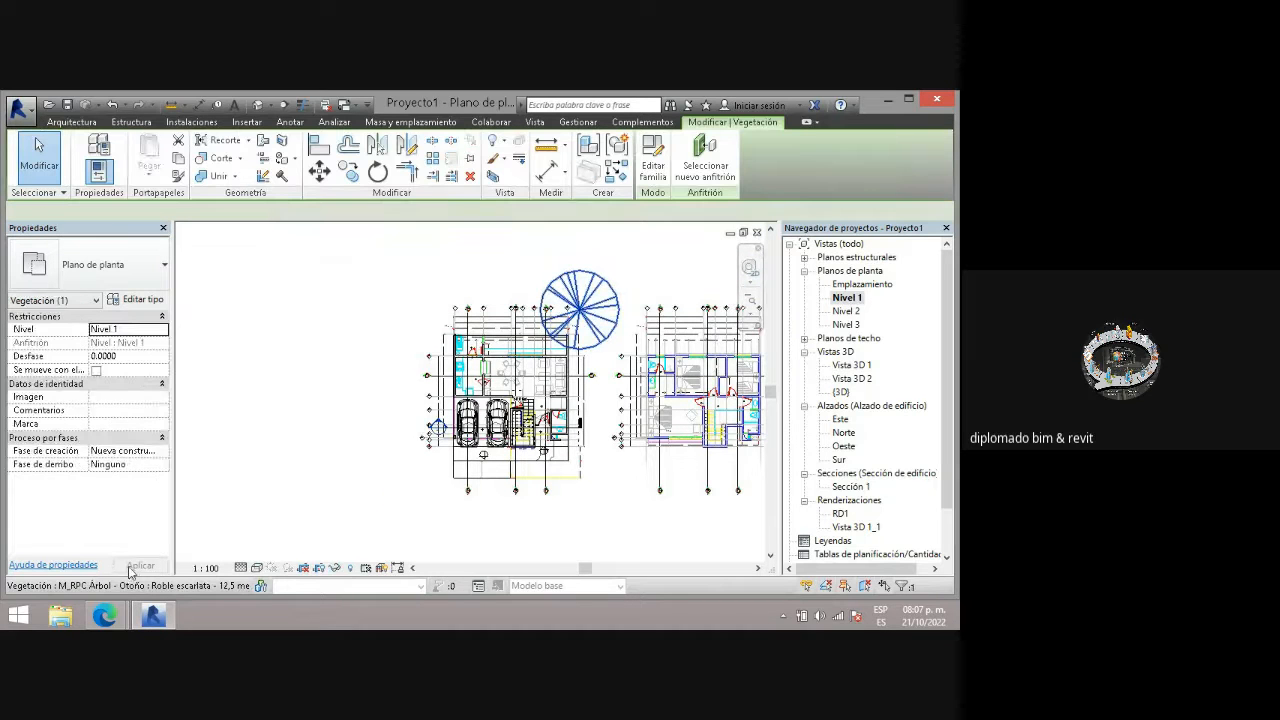
left_click(140, 299)
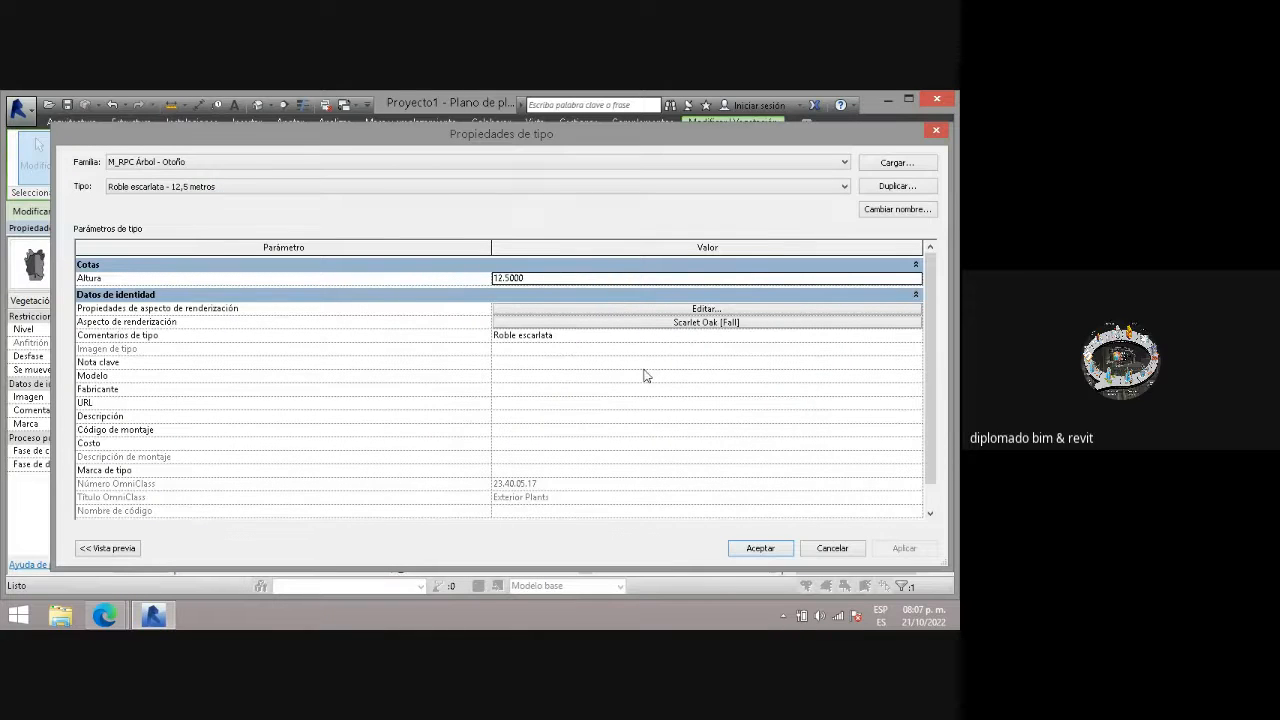
double_click(540, 278)
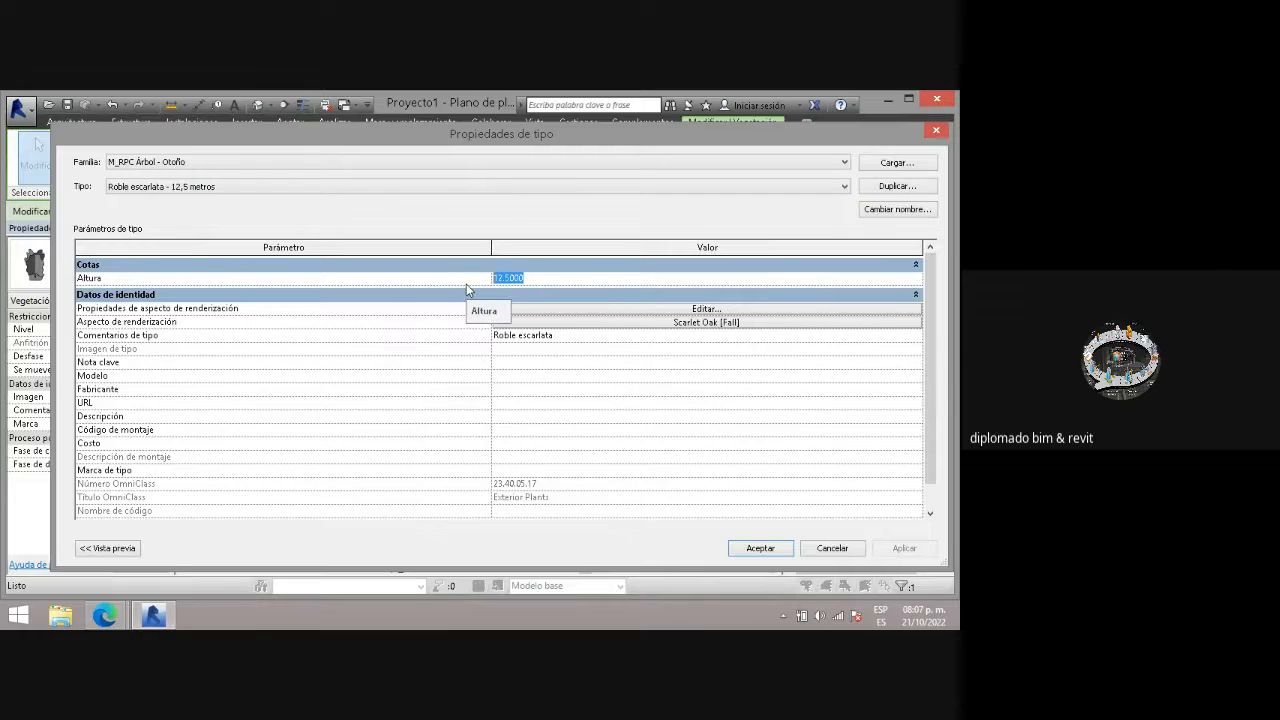
type("15.5")
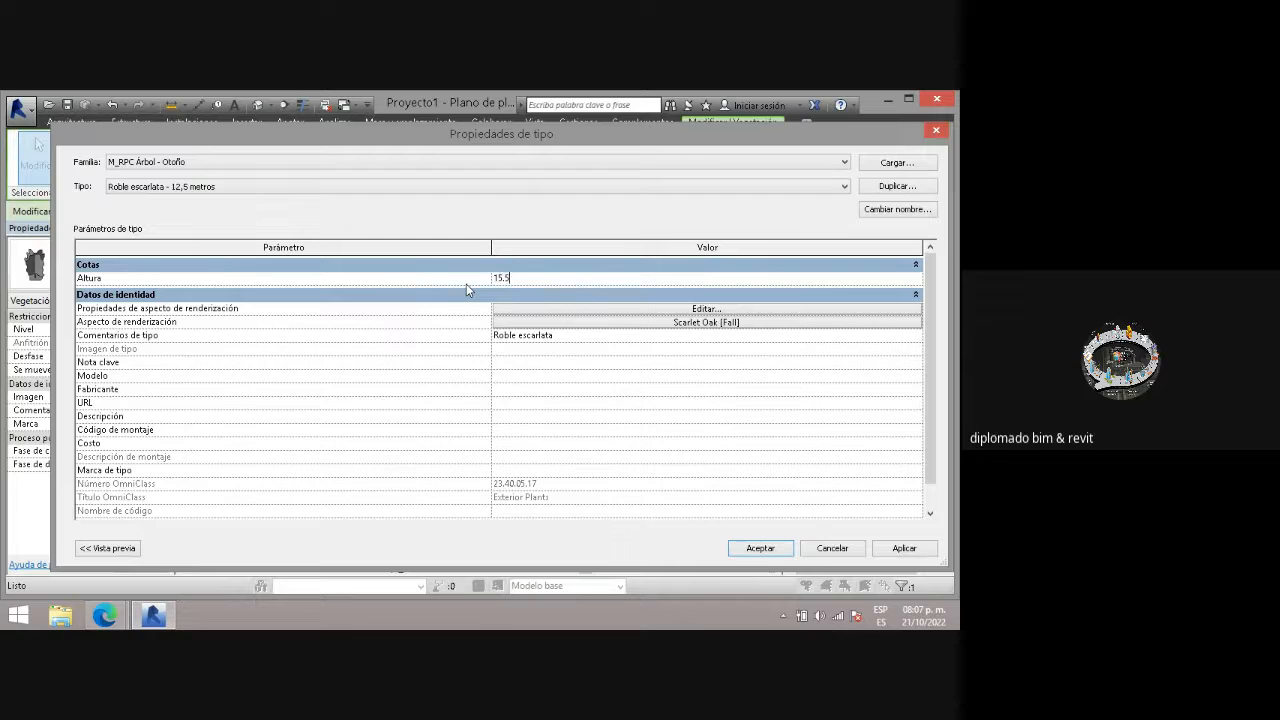
left_click(905, 550)
left_click(777, 549)
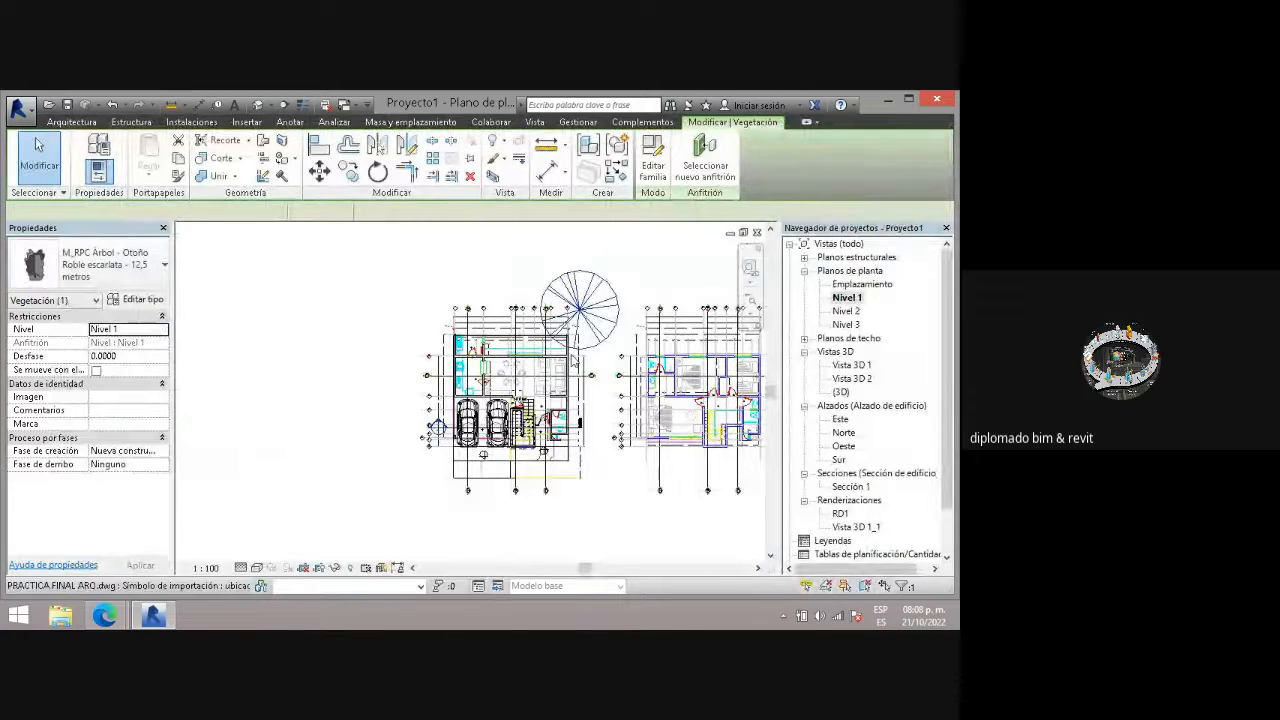
double_click(845, 366)
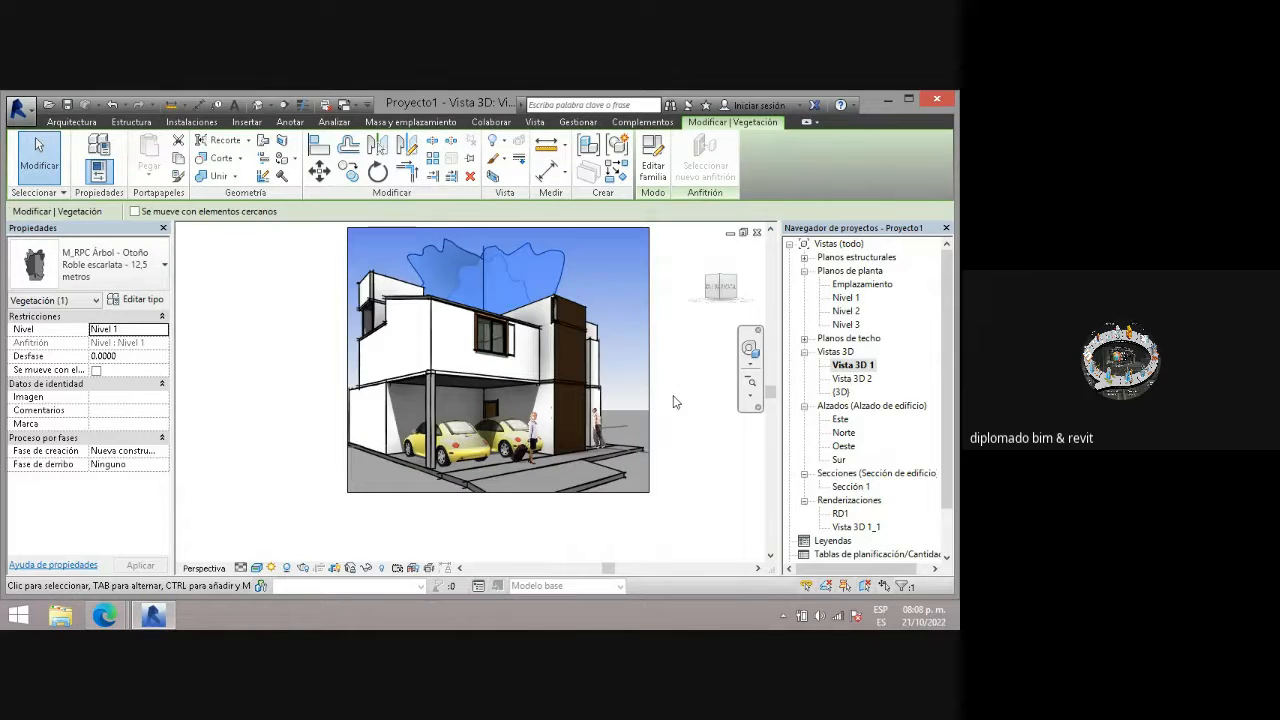
left_click(674, 377)
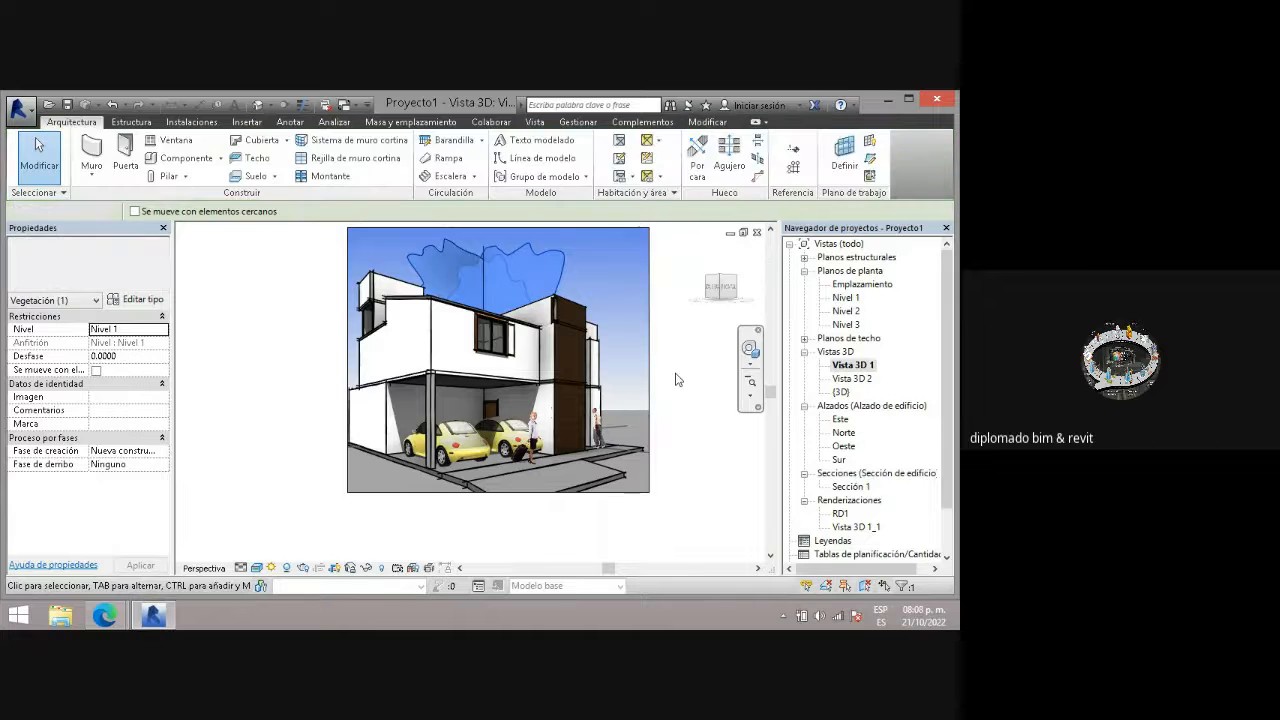
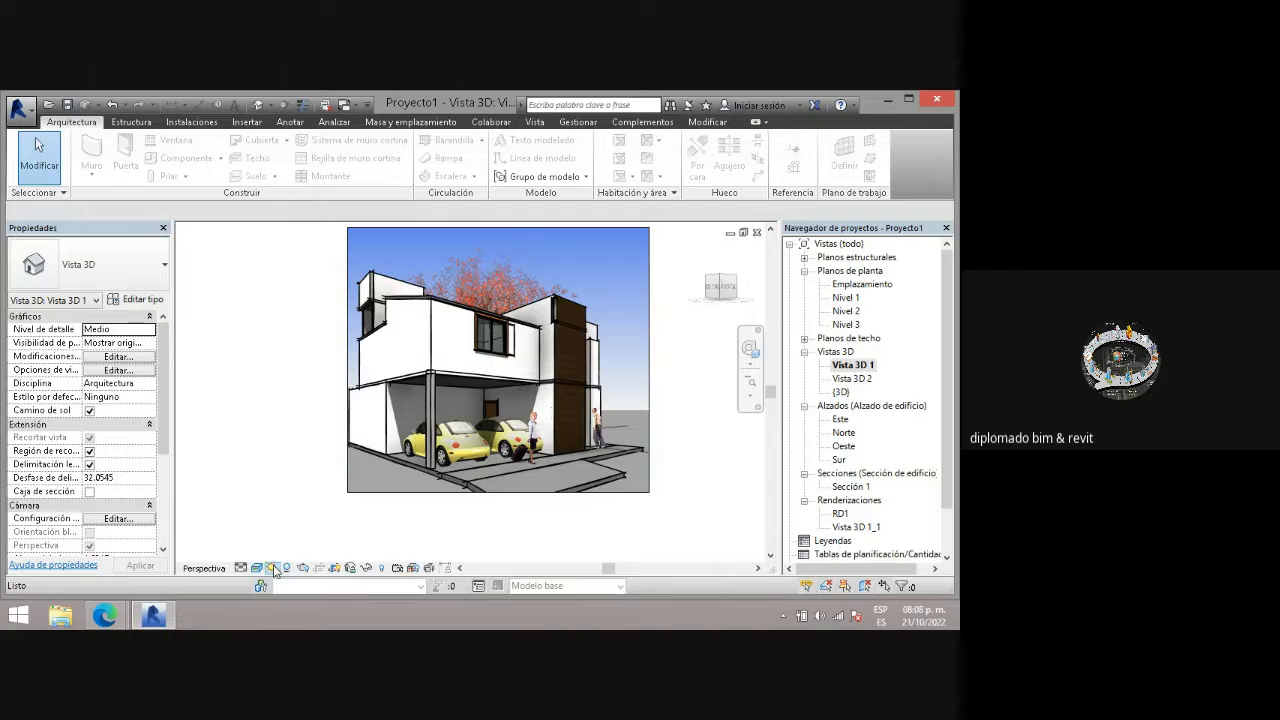
- Switch Vista 3D 1 to the Línea oculta visual style with the sun path and shadows turned off
left_click(273, 568)
left_click(284, 540)
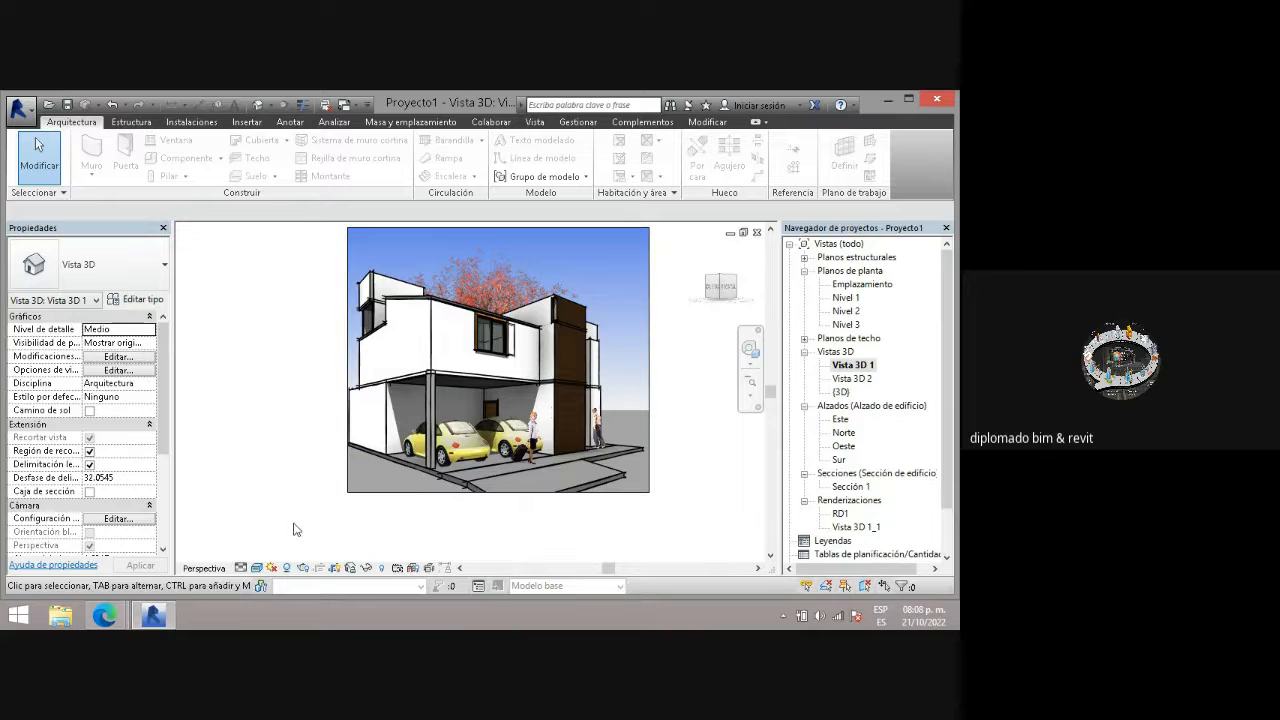
left_click(291, 570)
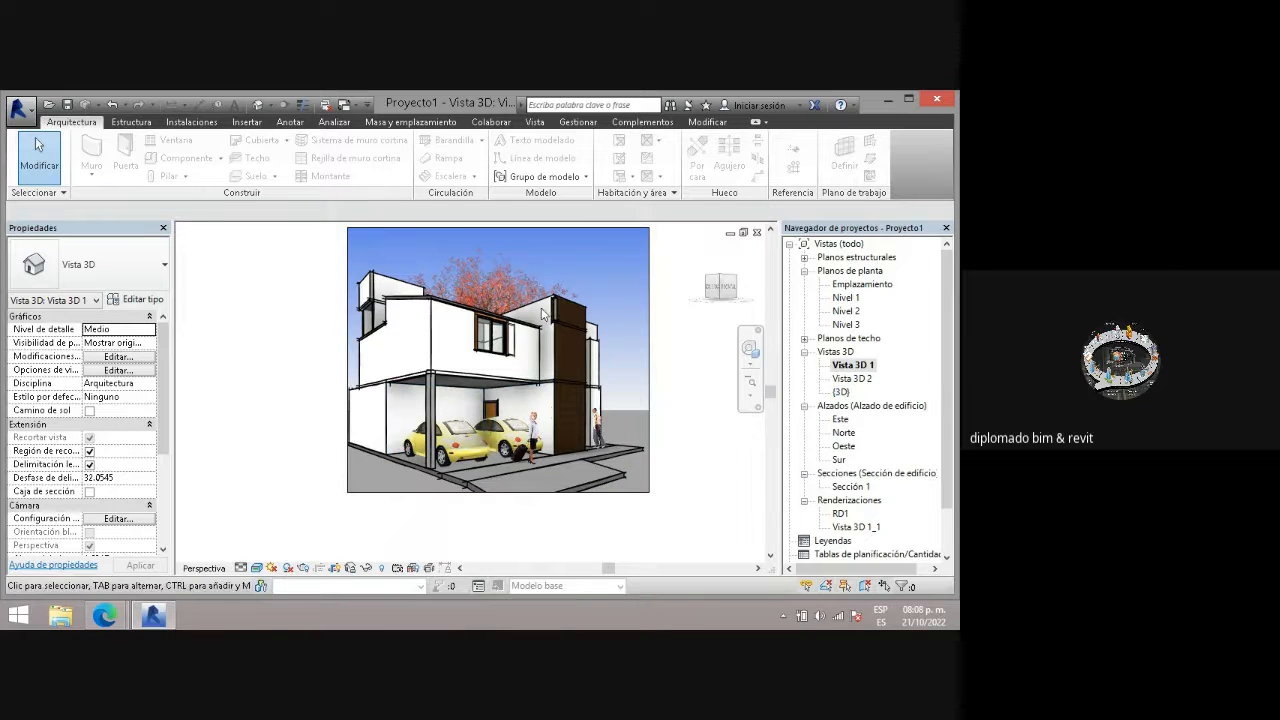
left_click(265, 568)
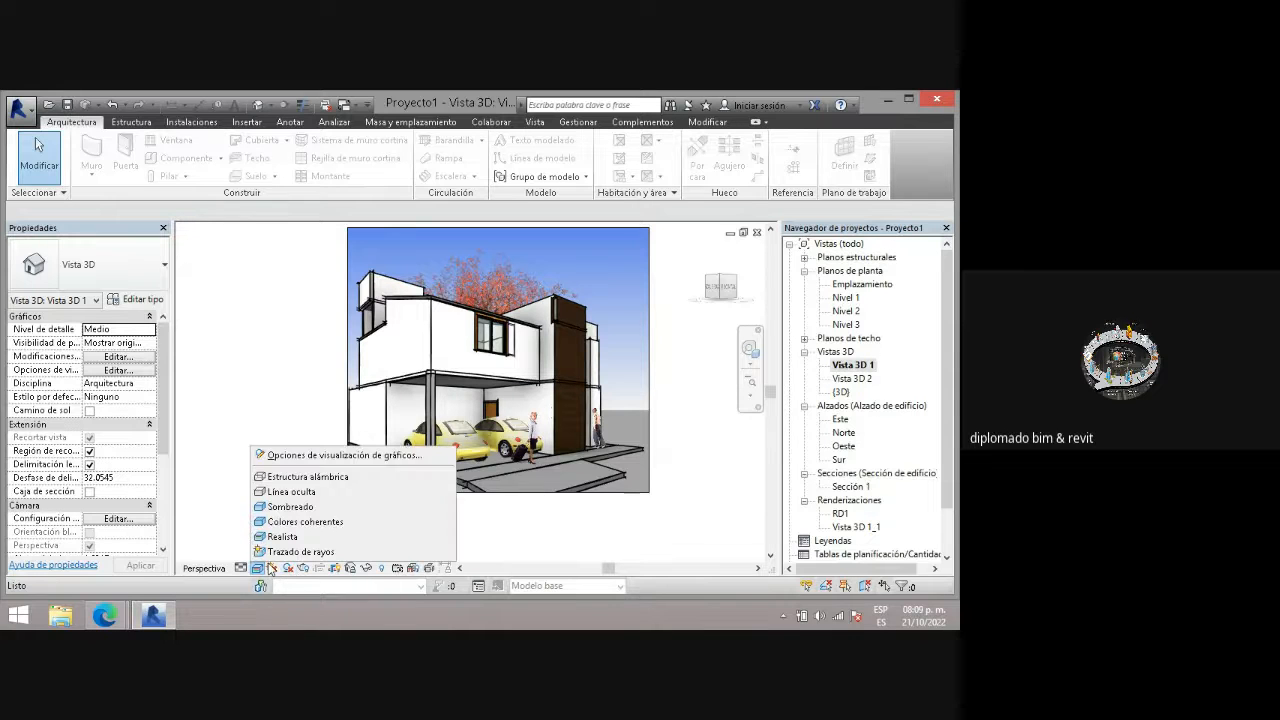
left_click(300, 491)
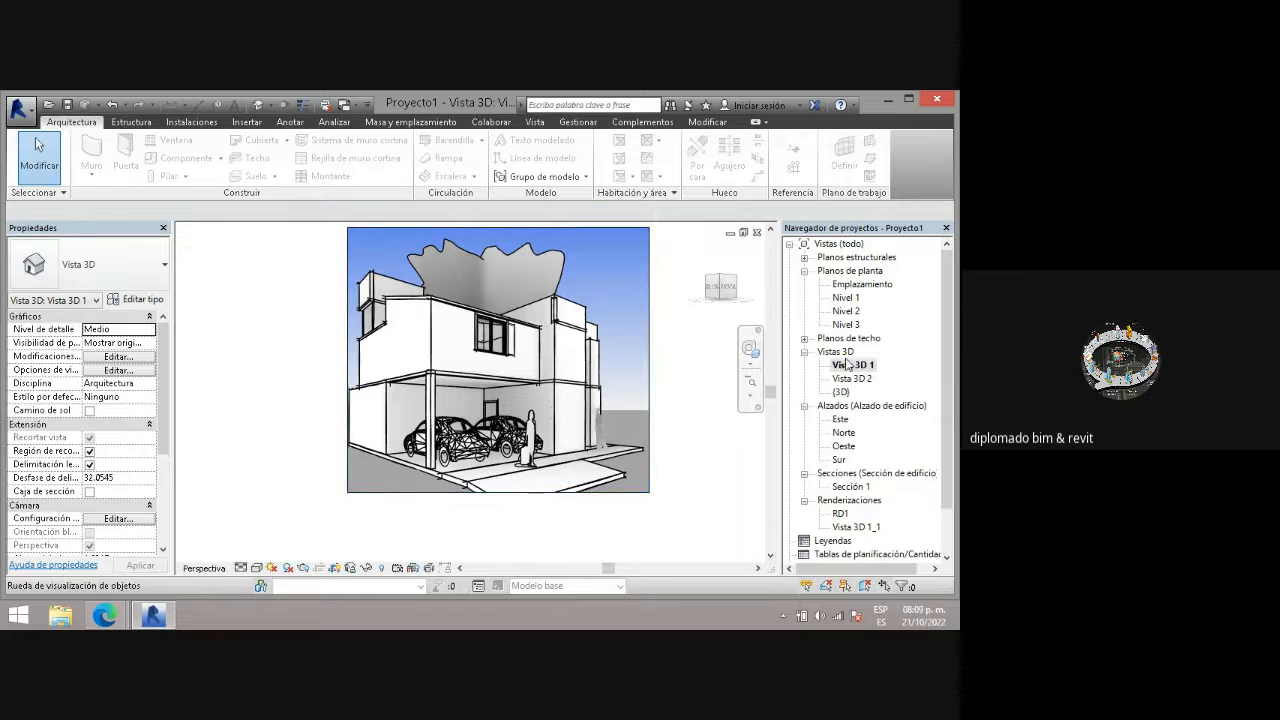
- Compare the Nivel 2 and Nivel 1 ceiling plans with the Nivel 1 floor plan
left_click(846, 300)
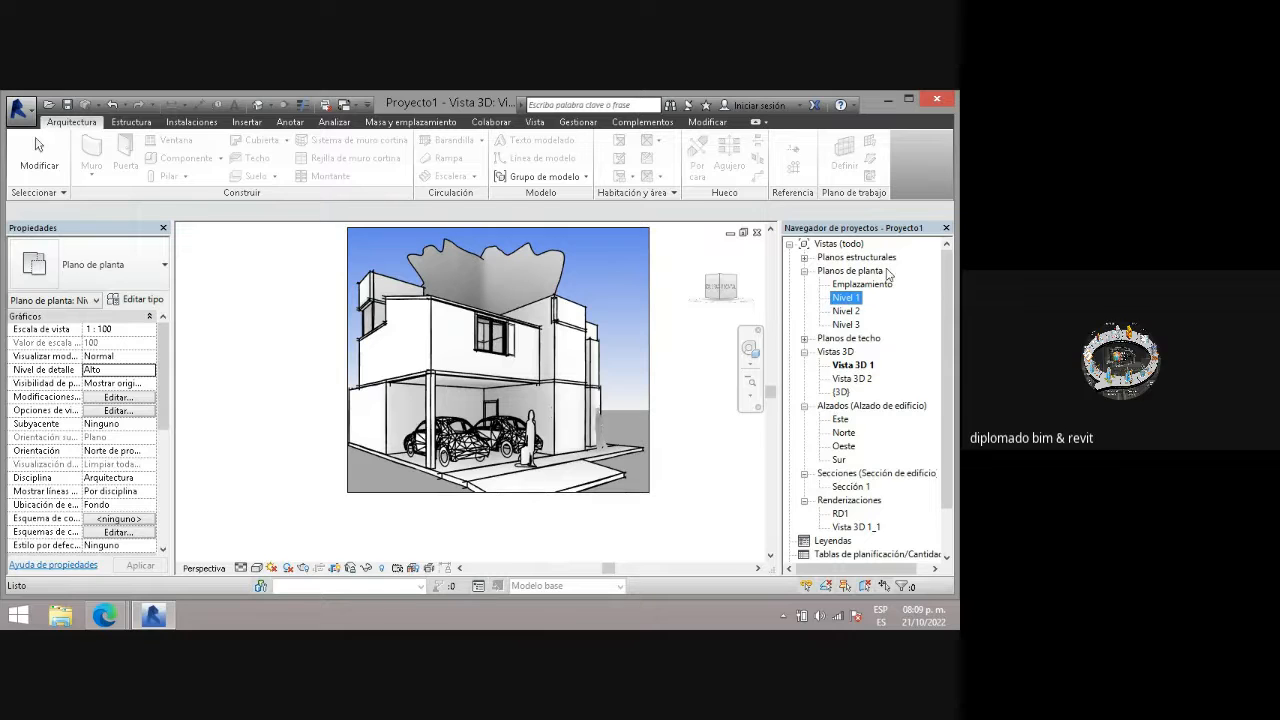
left_click(804, 339)
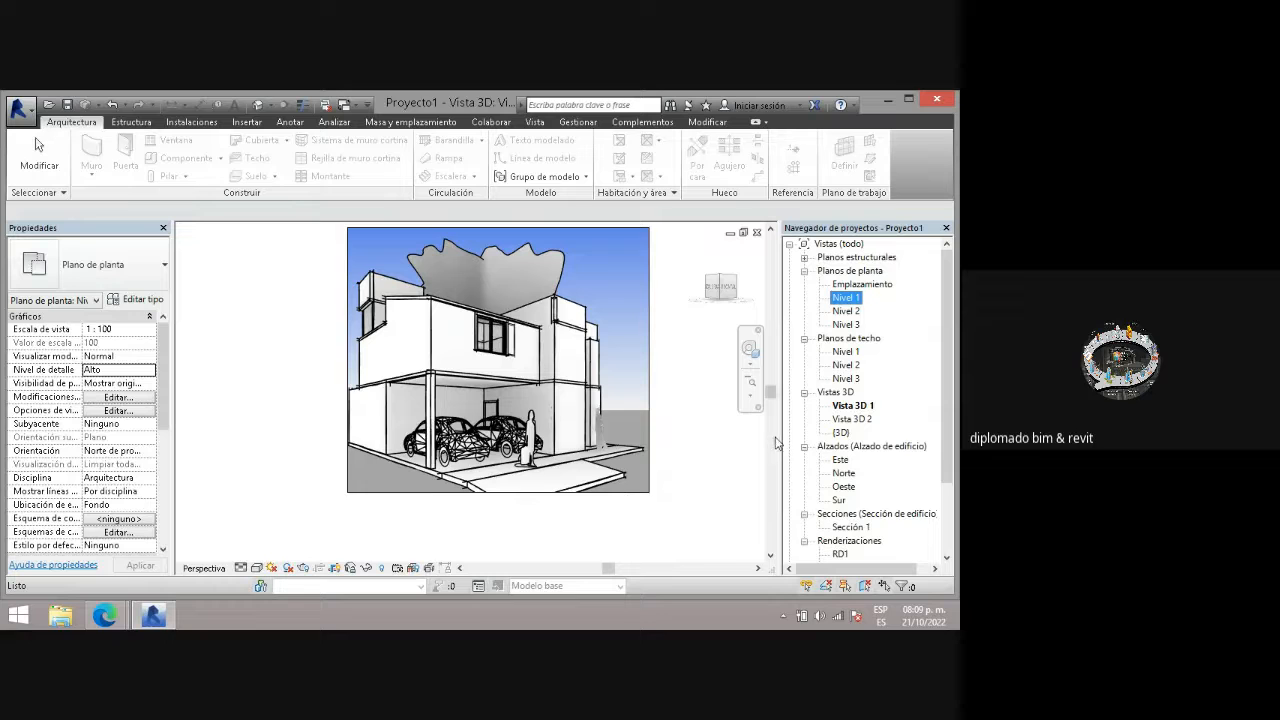
left_click(848, 366)
double_click(849, 366)
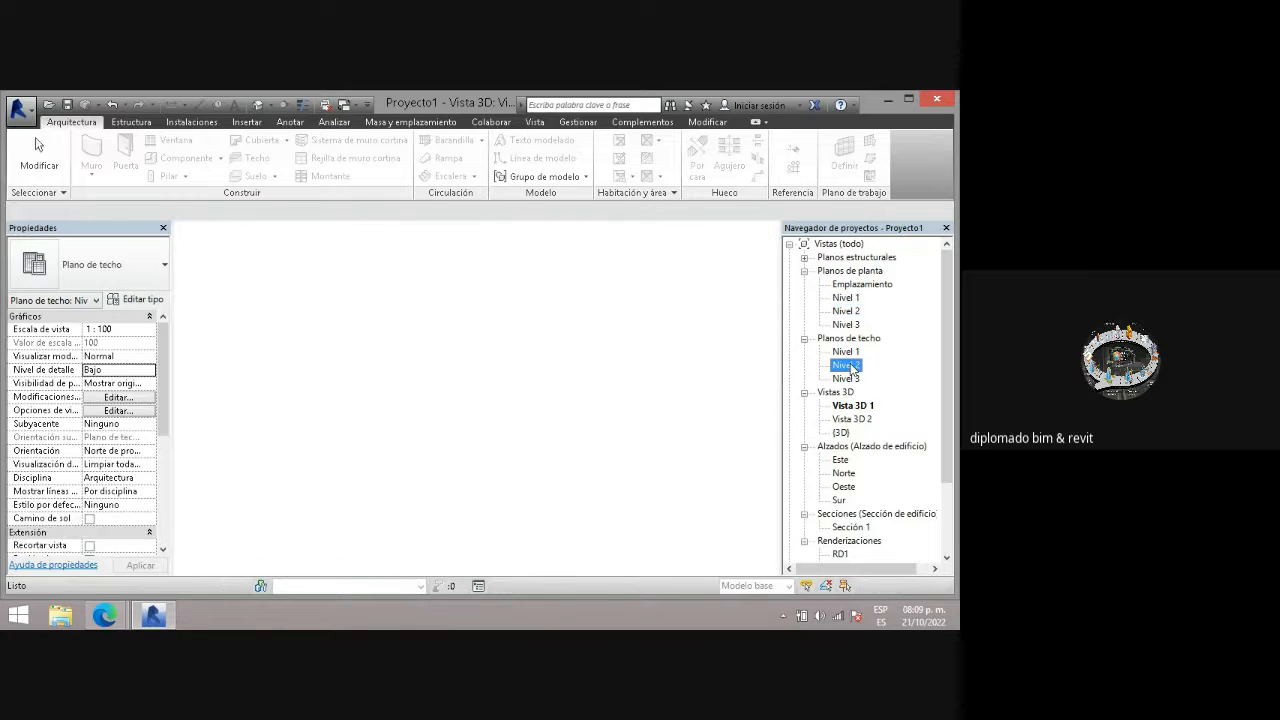
scroll(541, 411, "up", 2)
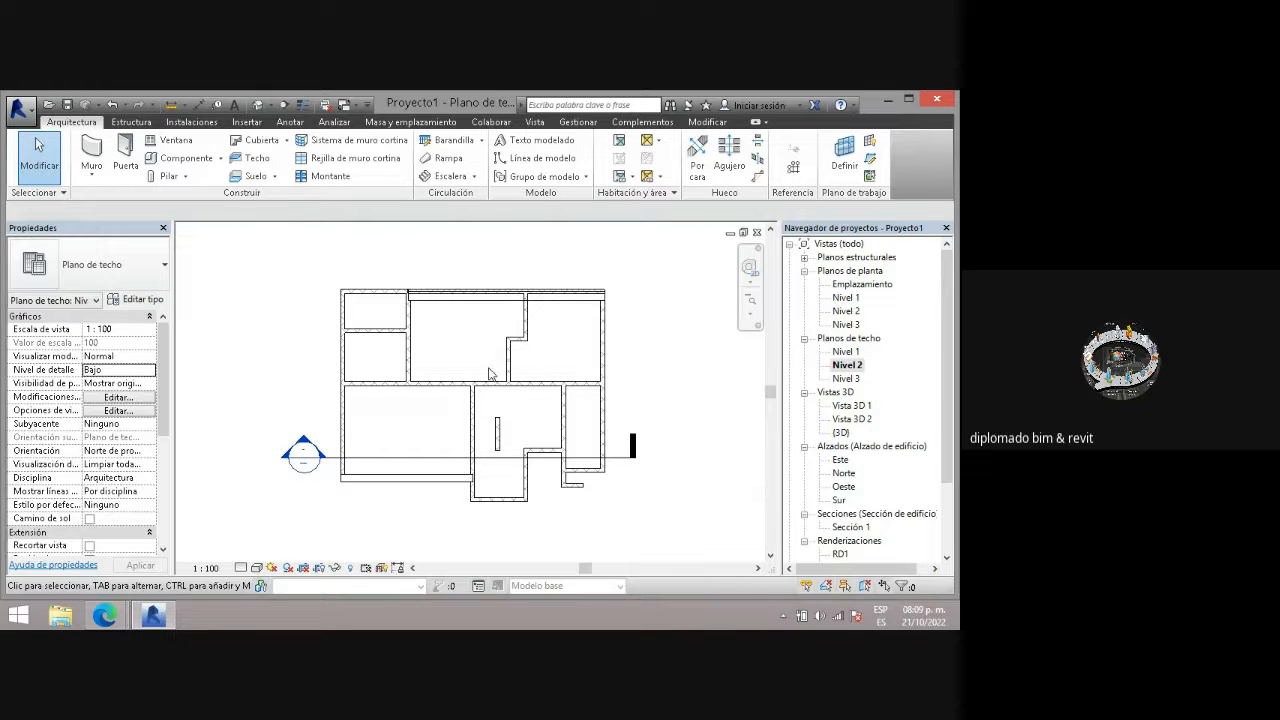
double_click(848, 298)
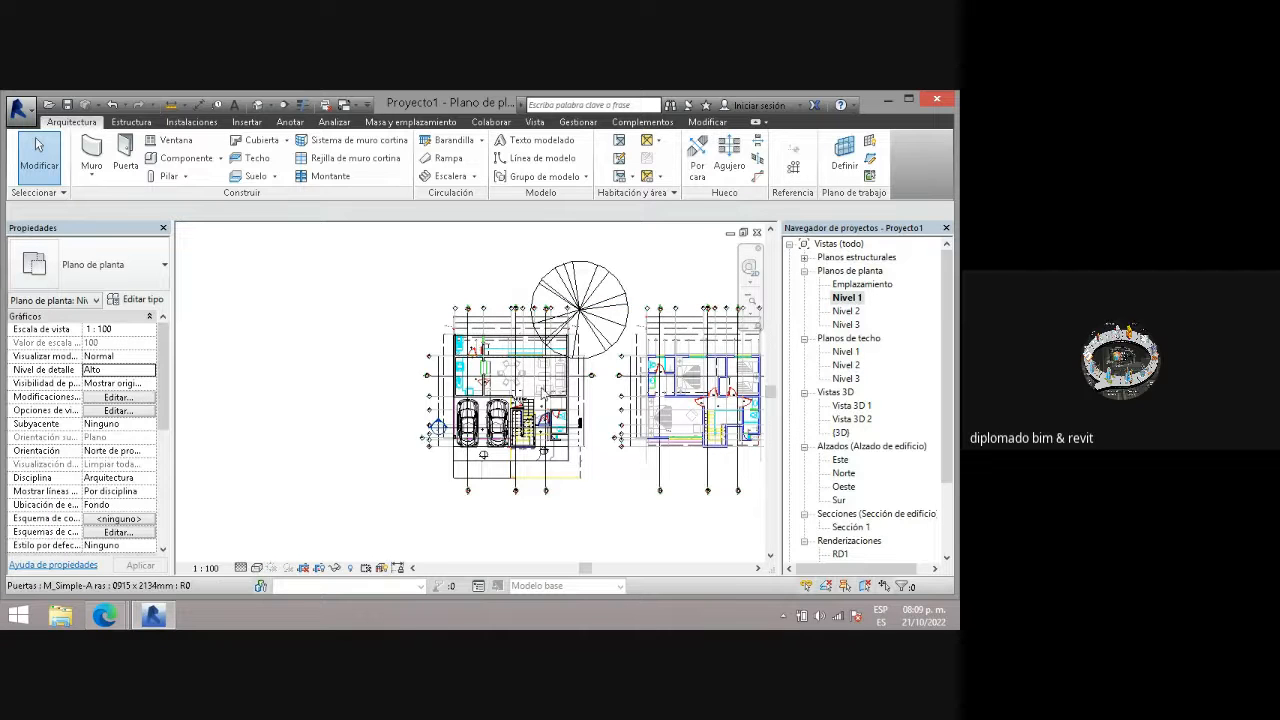
scroll(544, 395, "up", 3)
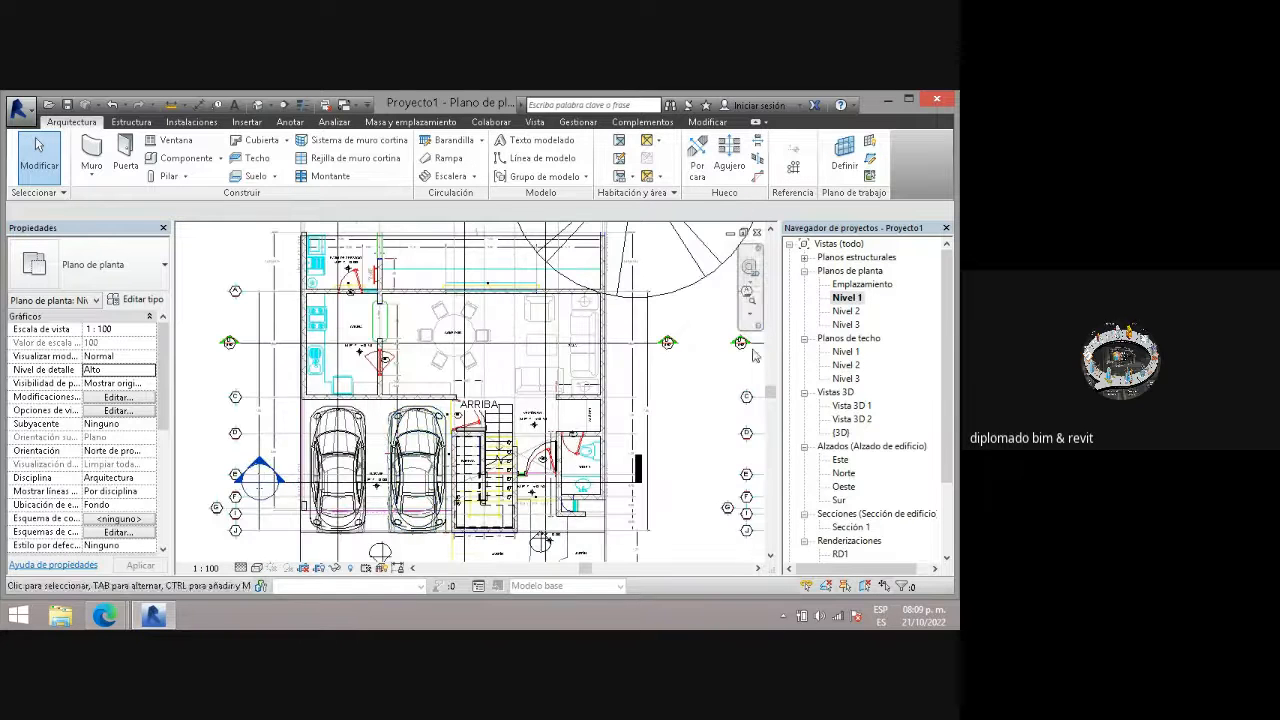
double_click(848, 352)
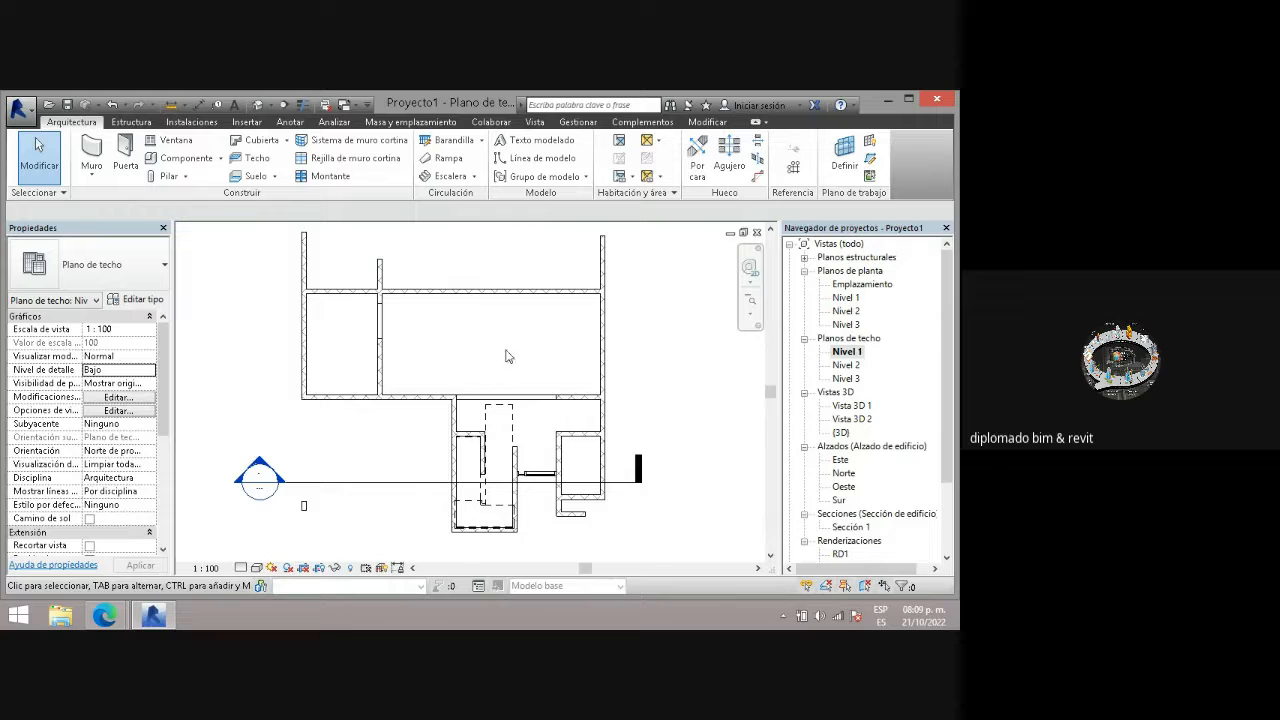
- Review the view range offsets of the Nivel 1 floor plan without changing them
double_click(853, 299)
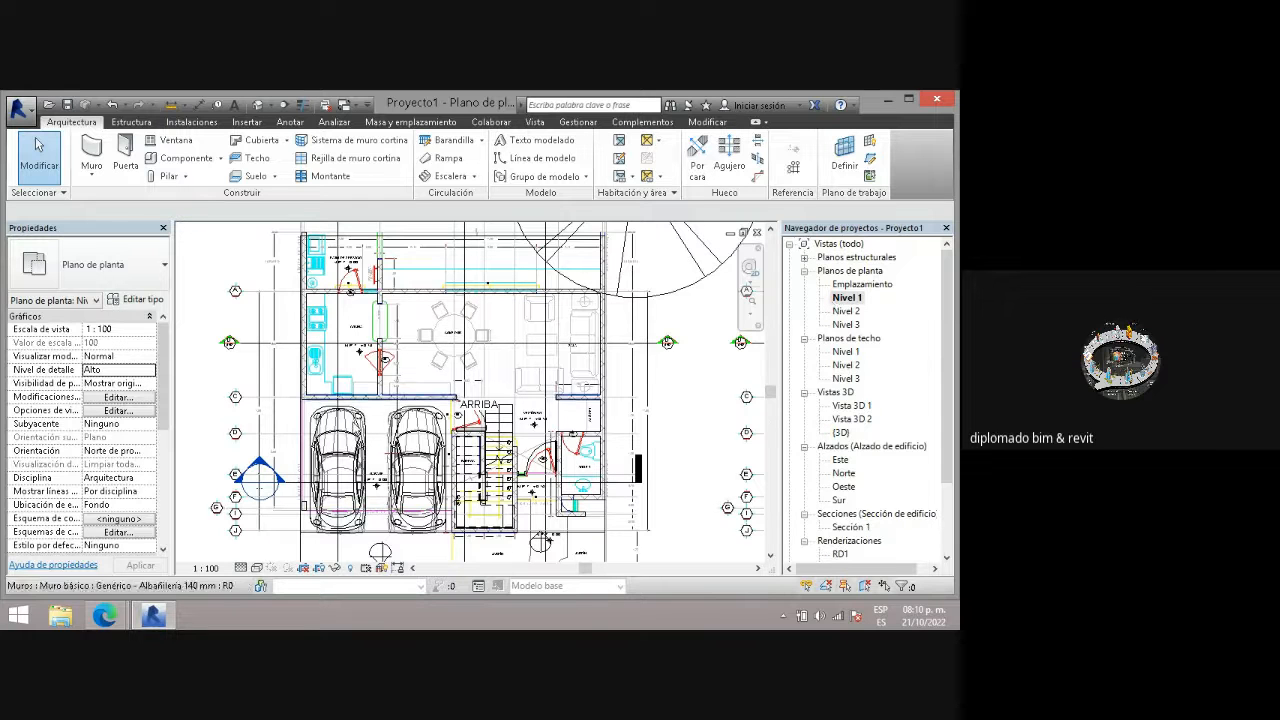
left_click_drag(165, 413, 150, 475)
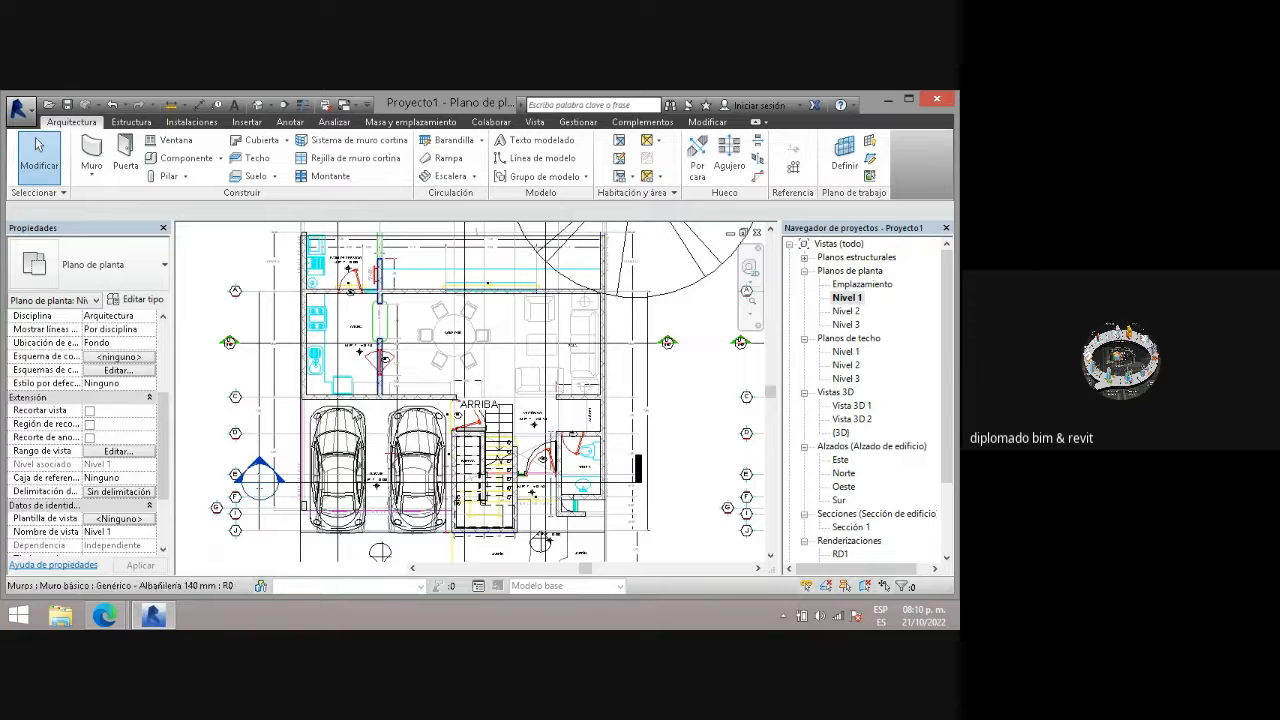
left_click(113, 455)
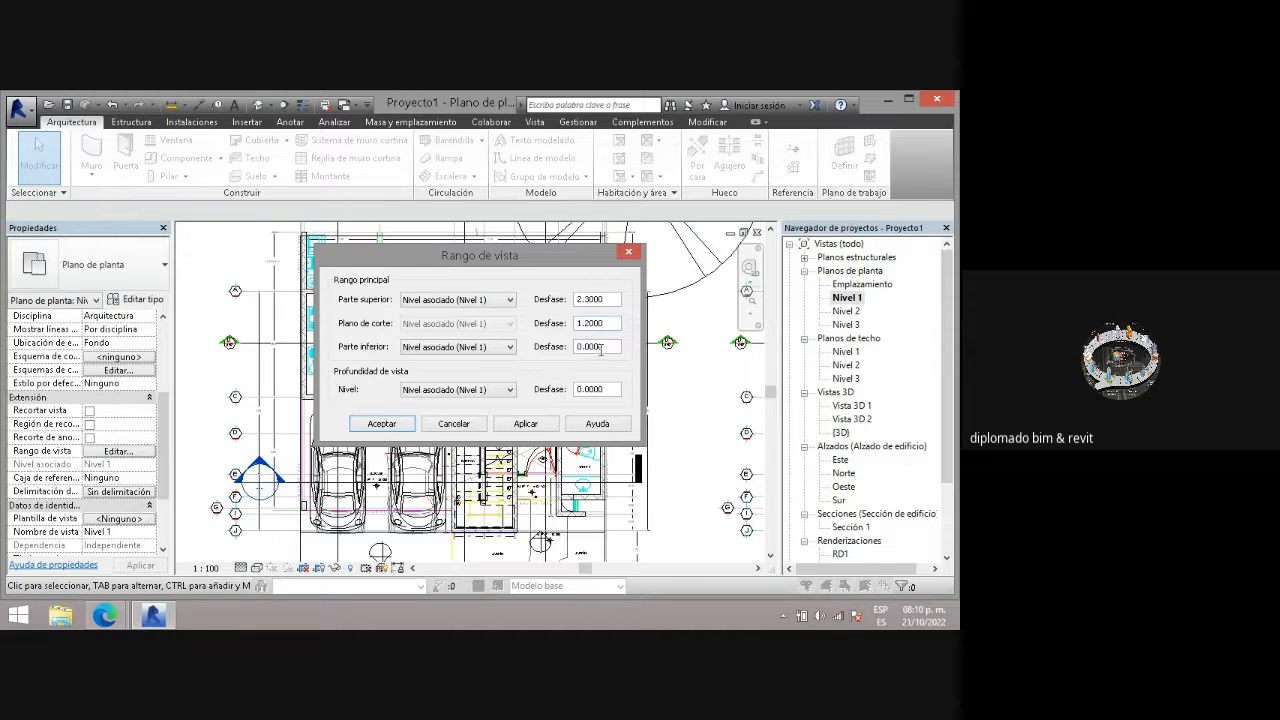
left_click(481, 432)
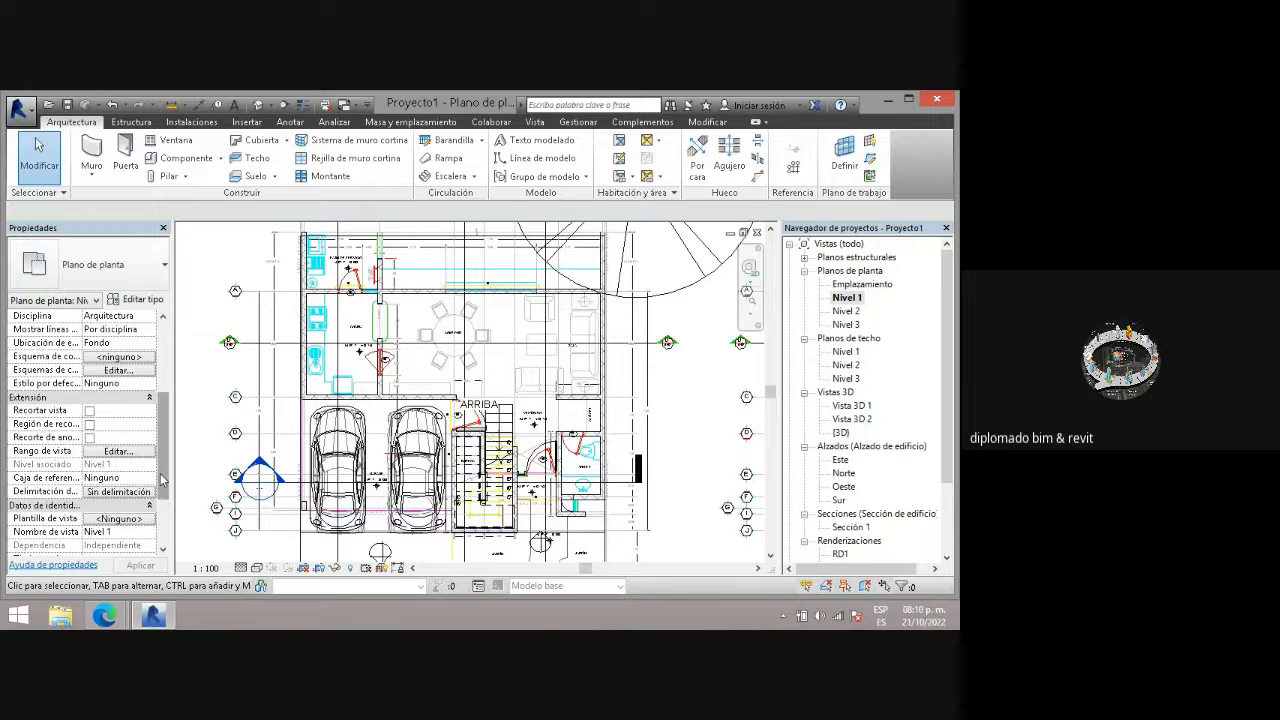
mouse_move(164, 485)
left_mouse_down()
mouse_move(158, 547)
mouse_move(176, 471)
left_mouse_up()
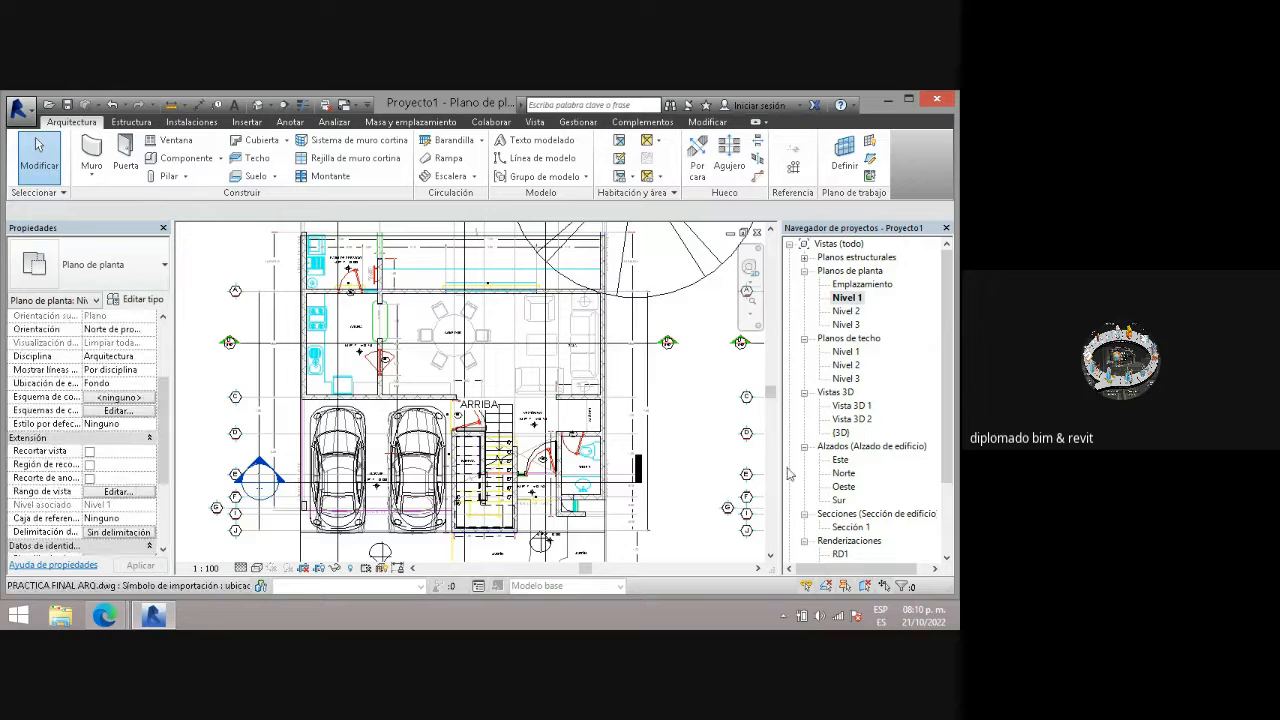
- Open the Norte elevation and examine the heights of Nivel 1 and Nivel 2
double_click(843, 472)
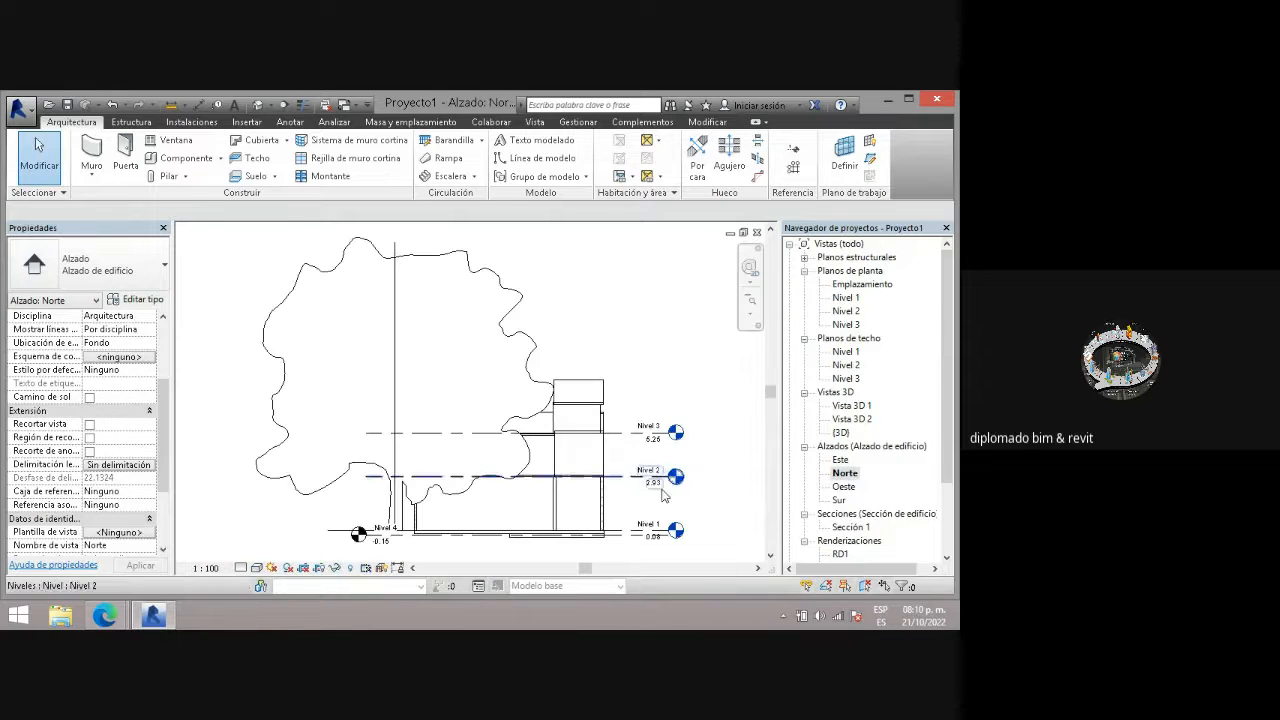
scroll(669, 508, "up", 1)
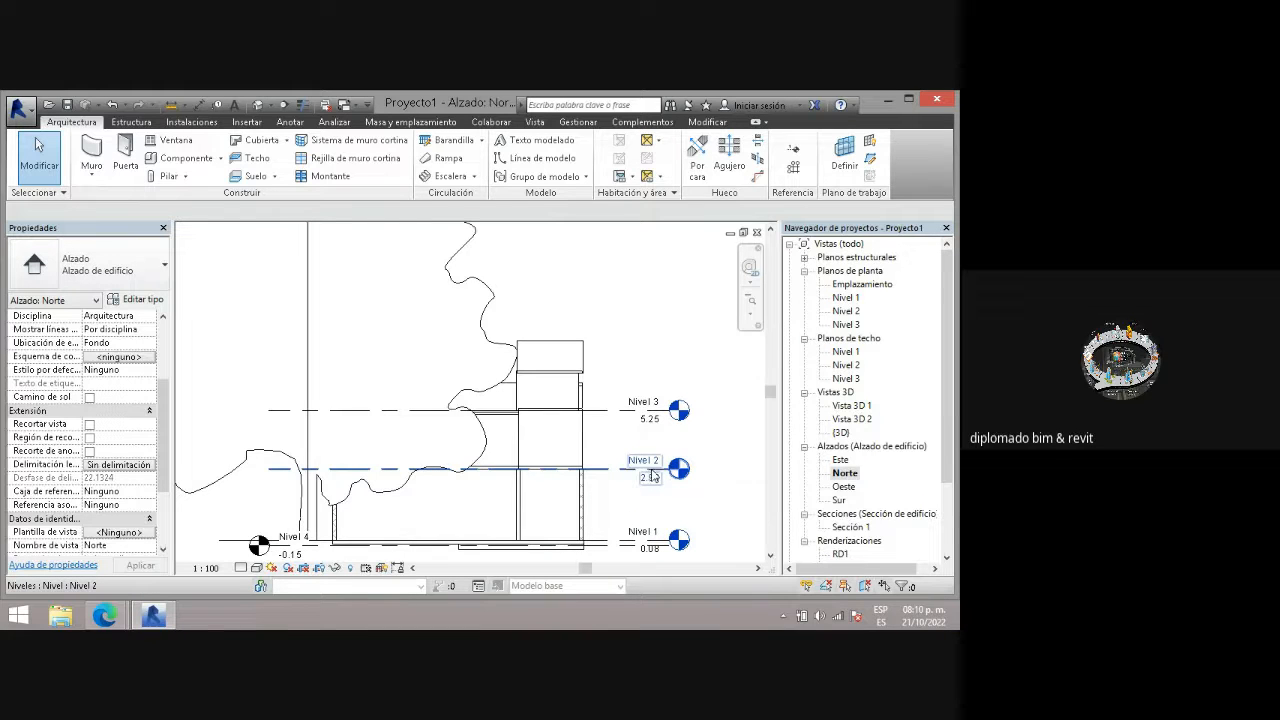
left_click(655, 497)
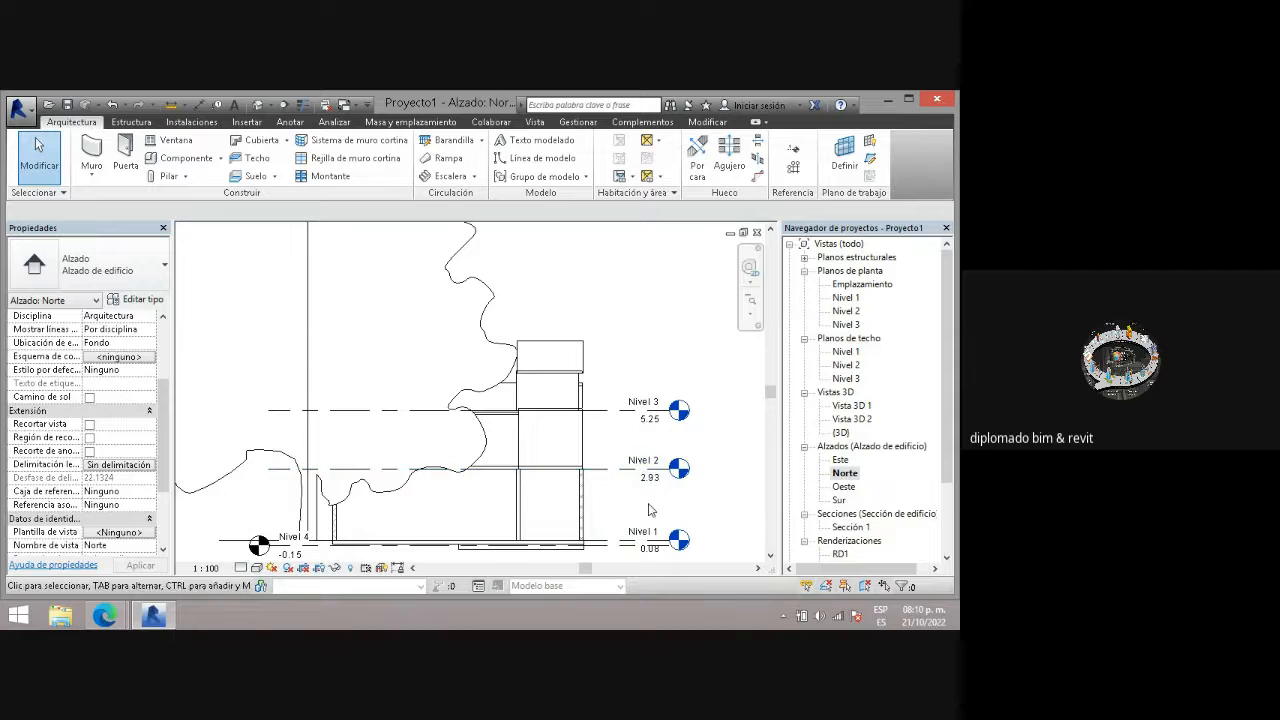
- Open the Nivel 2 floor plan and review its view range offsets without changing them
double_click(846, 311)
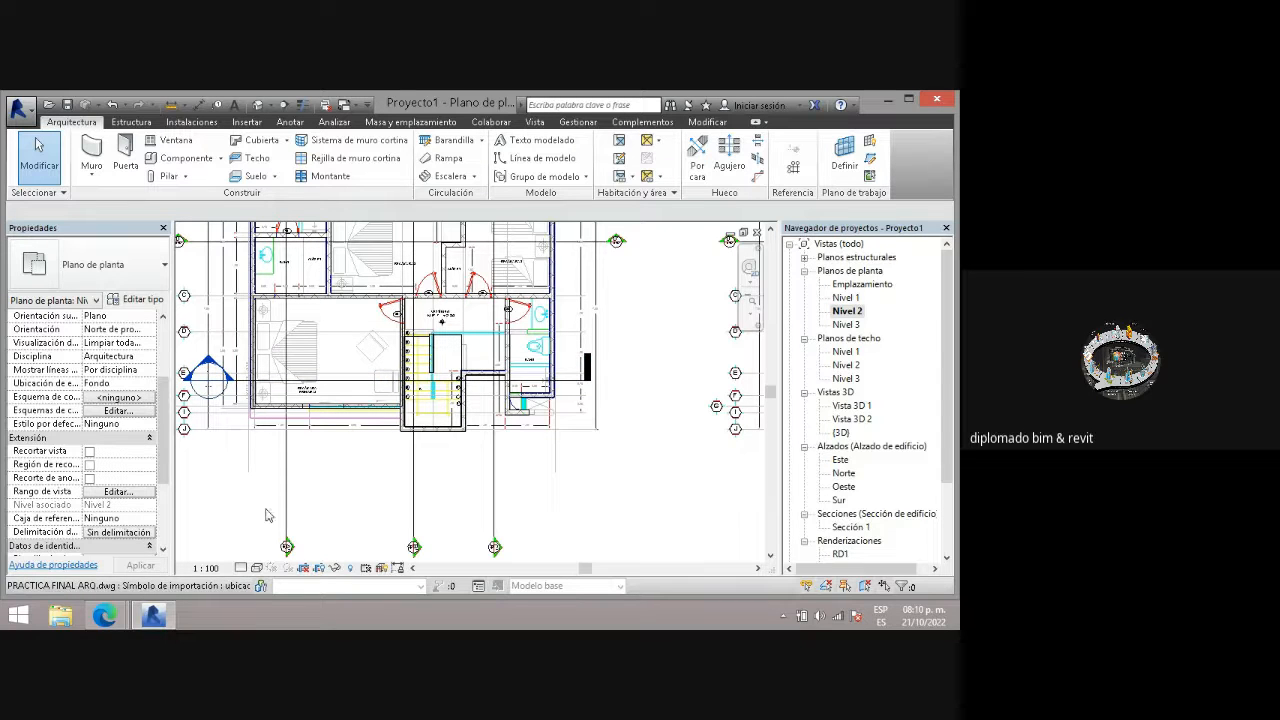
left_click(119, 492)
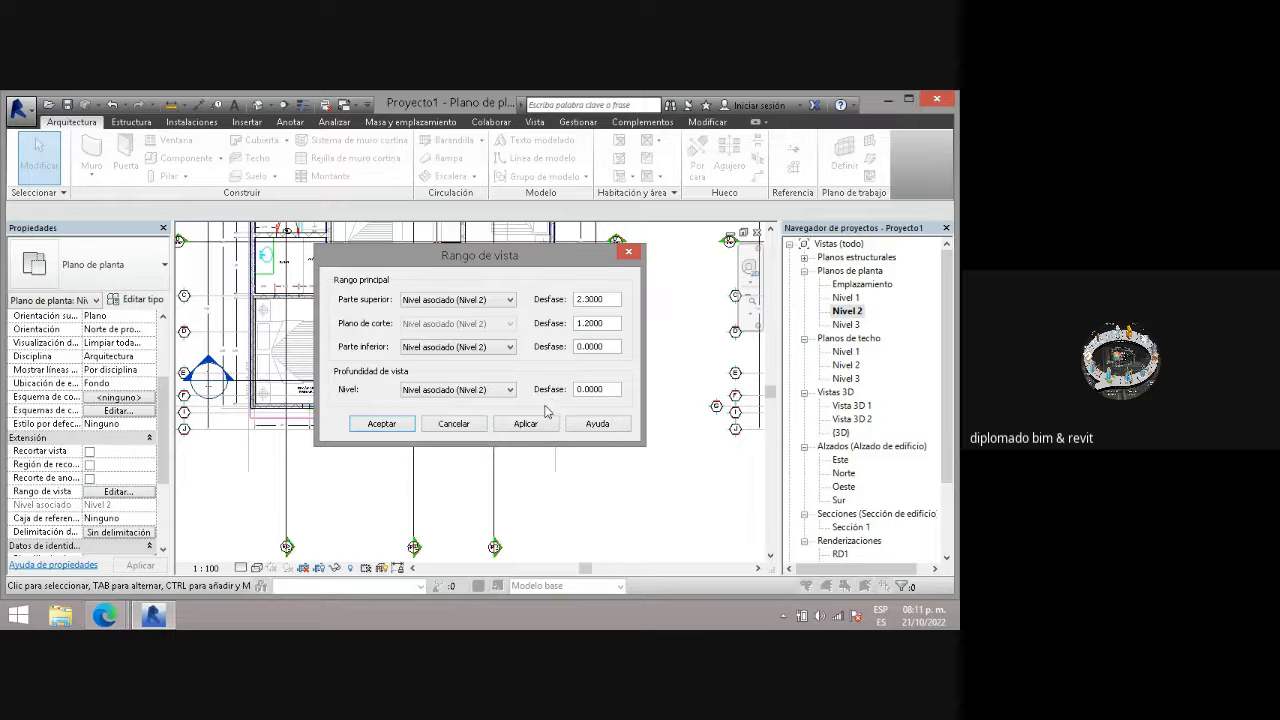
left_click(381, 424)
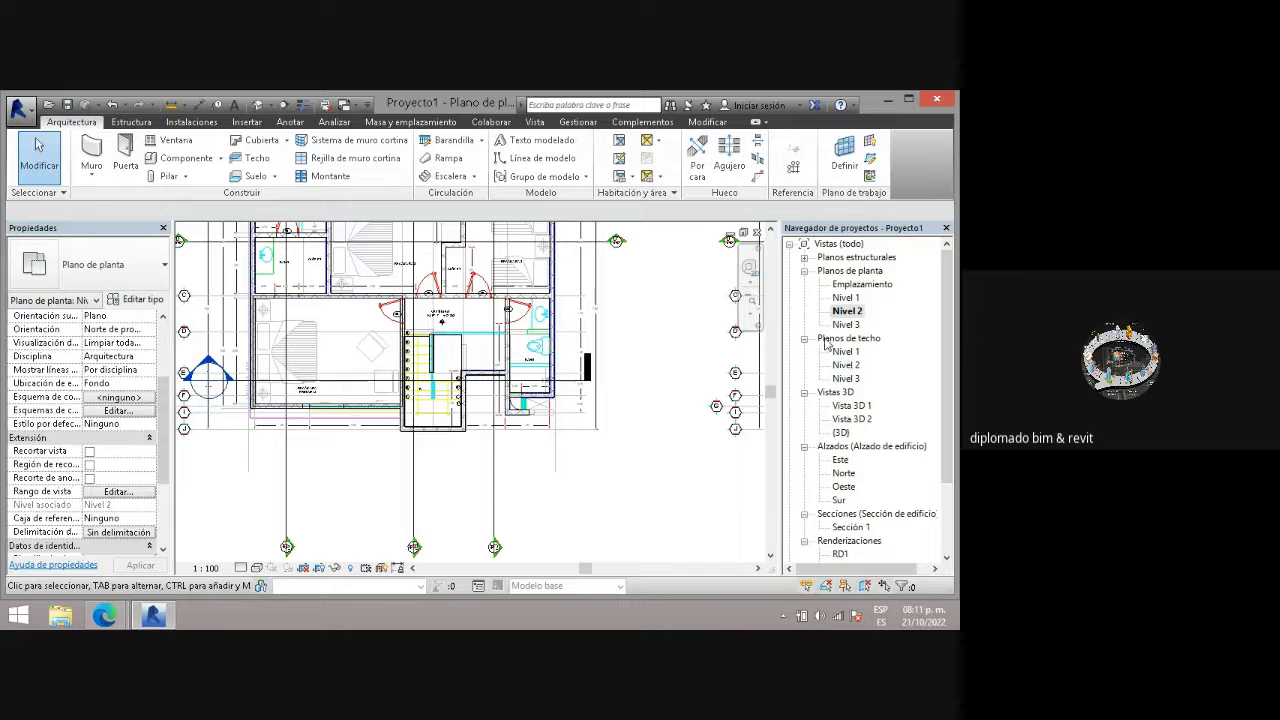
- Compare the Nivel 2 ceiling plan with the Nivel 1 ceiling plan, ending on Nivel 2
double_click(846, 364)
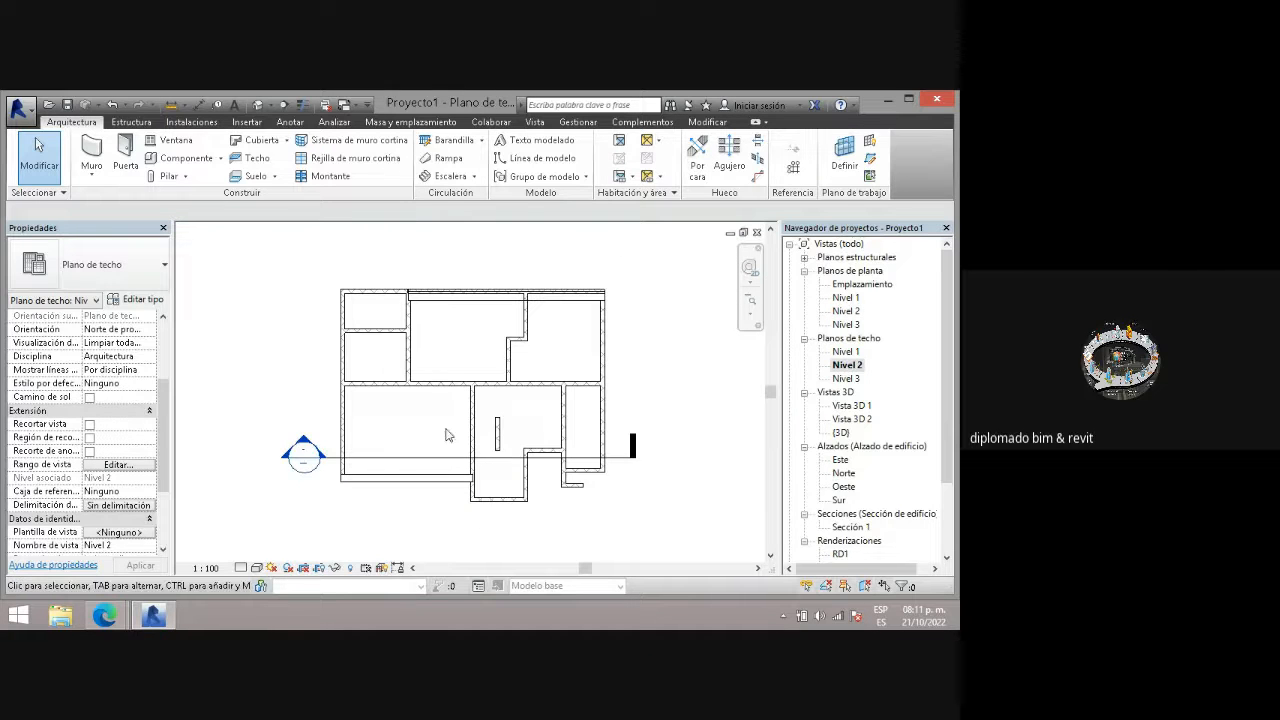
double_click(847, 352)
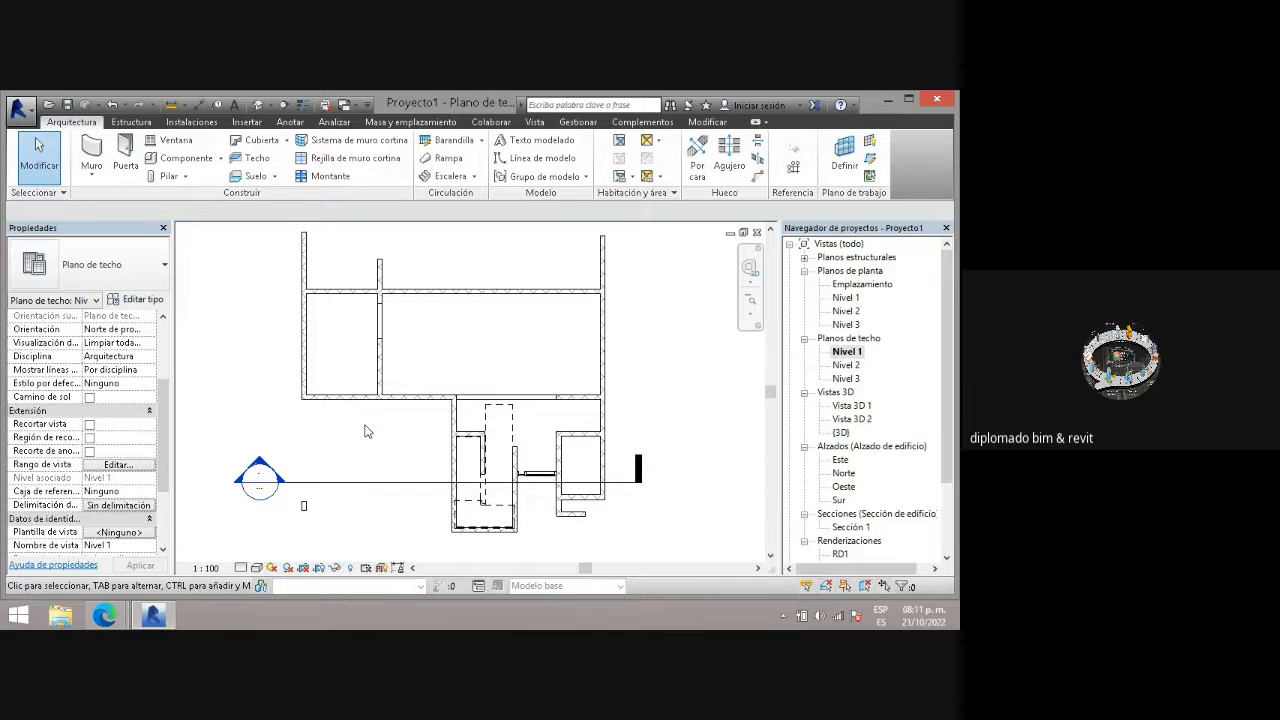
left_click(843, 351)
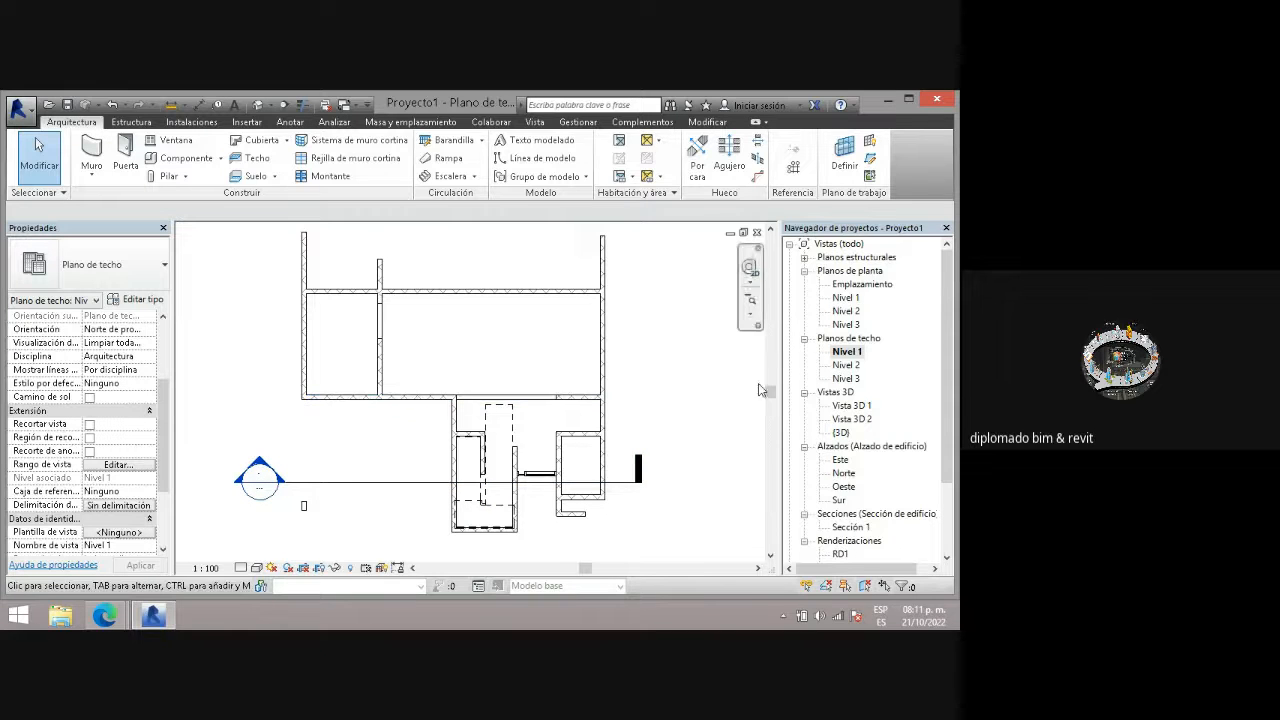
double_click(846, 365)
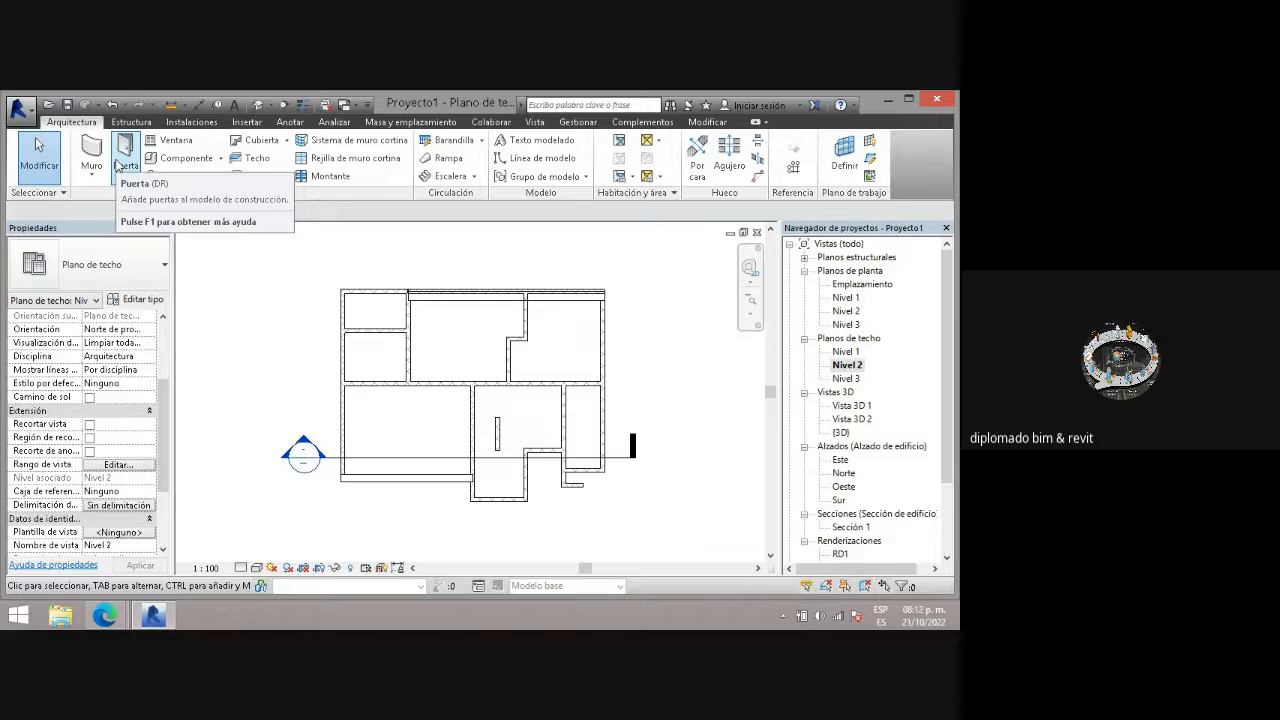
- Start loading a component family and browse the Spanish_INTL library to Iluminación, Arquitectónica, Externo
left_click(183, 165)
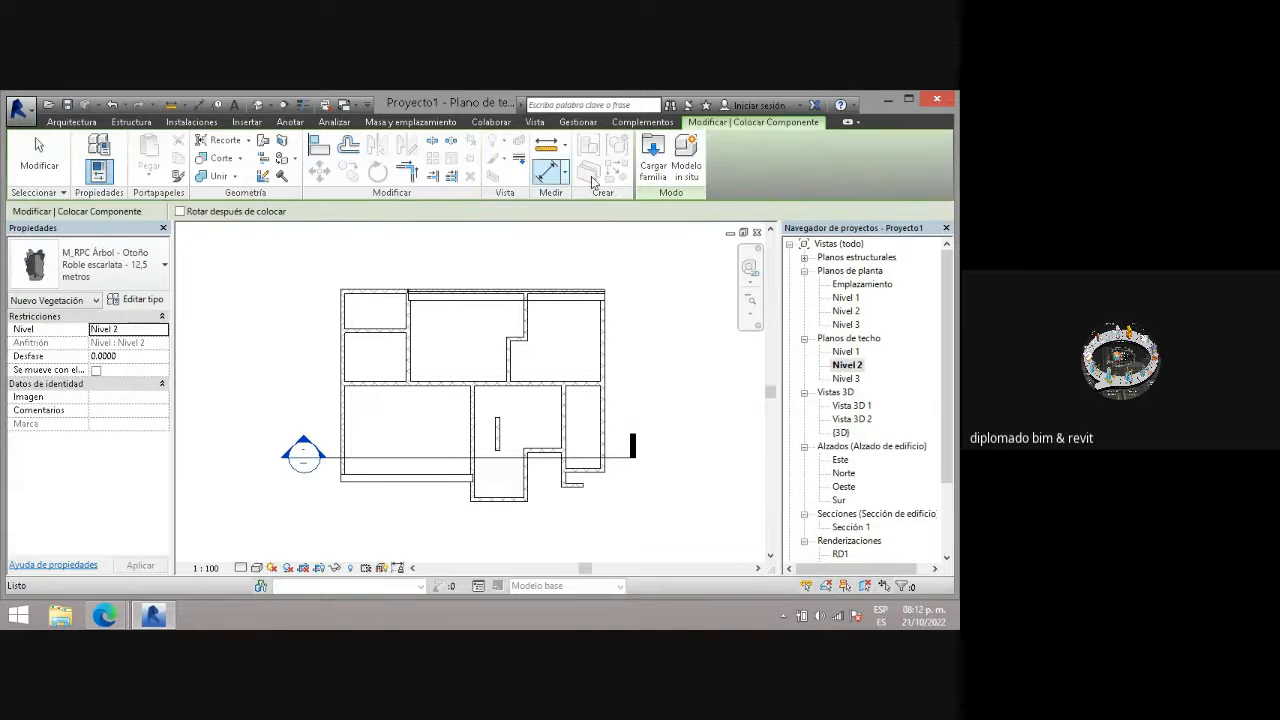
left_click(651, 166)
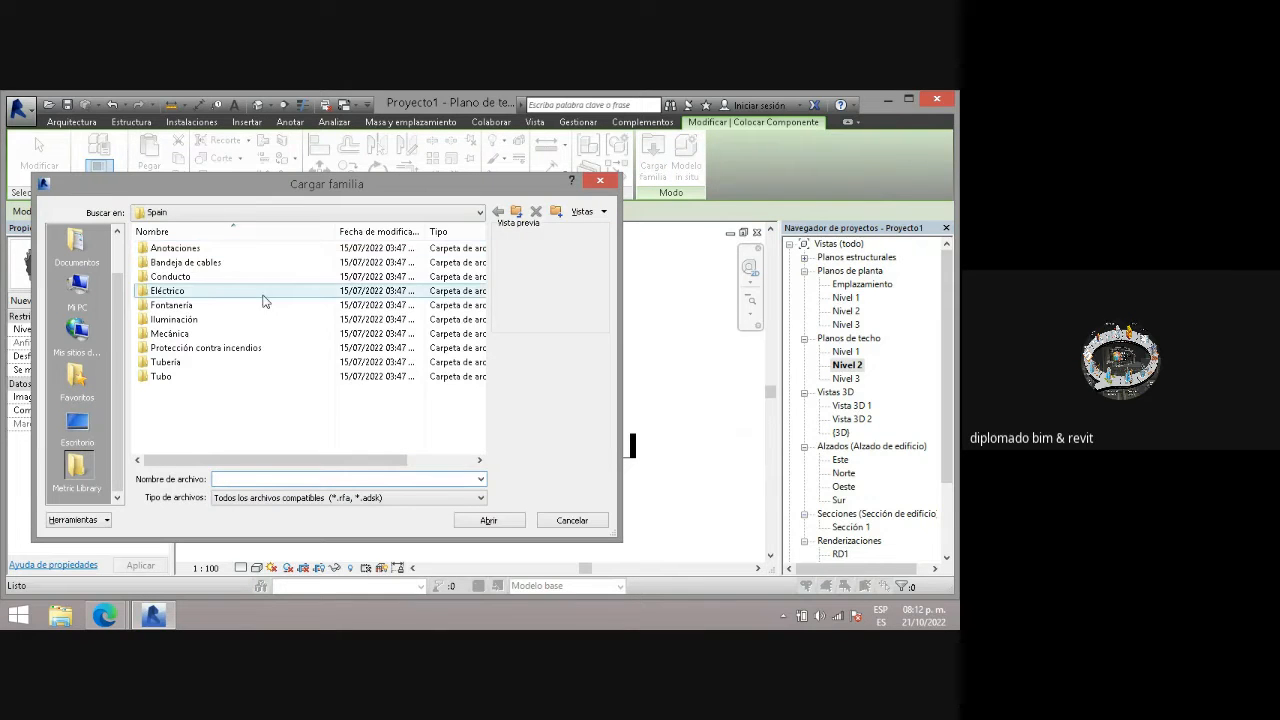
left_click(515, 212)
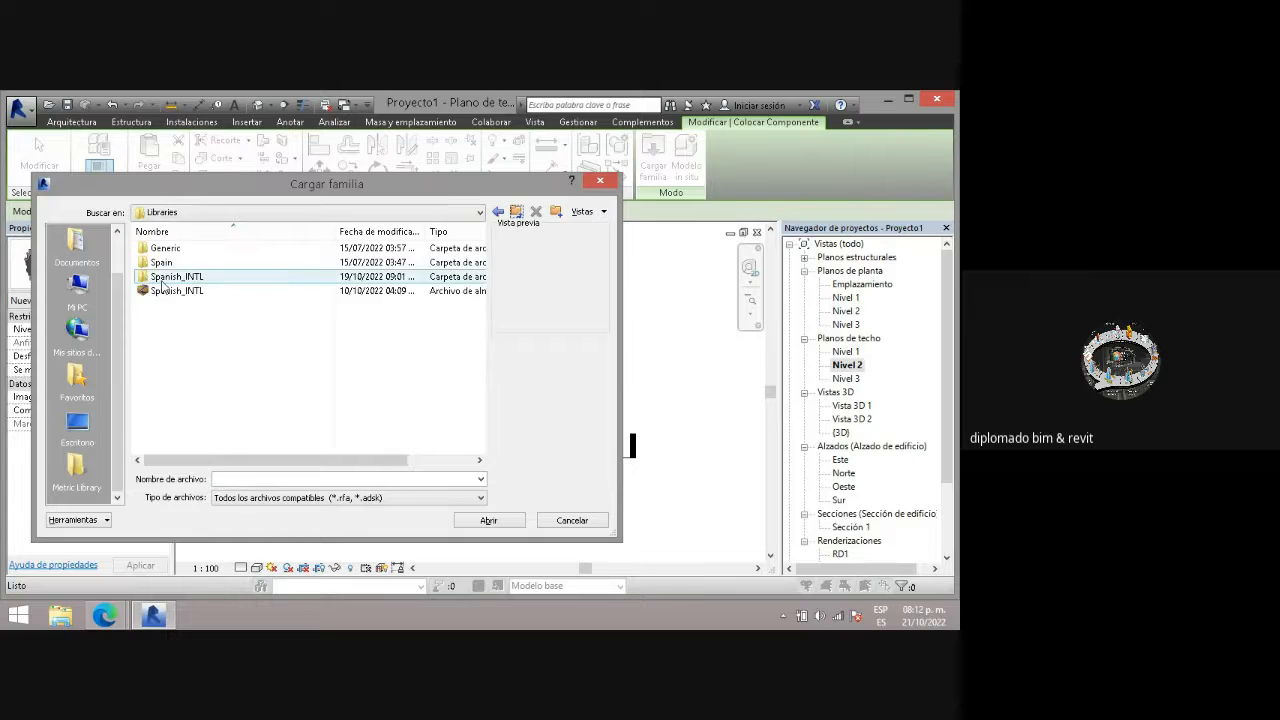
double_click(165, 277)
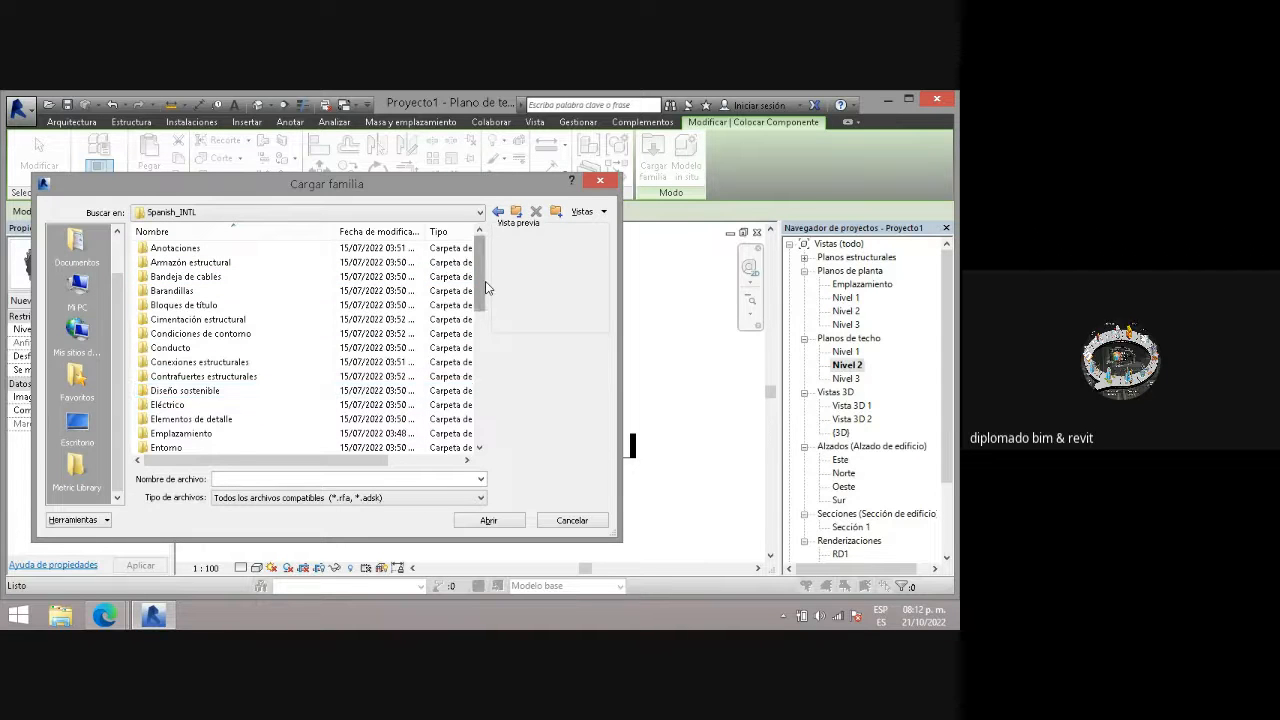
left_click_drag(485, 281, 485, 332)
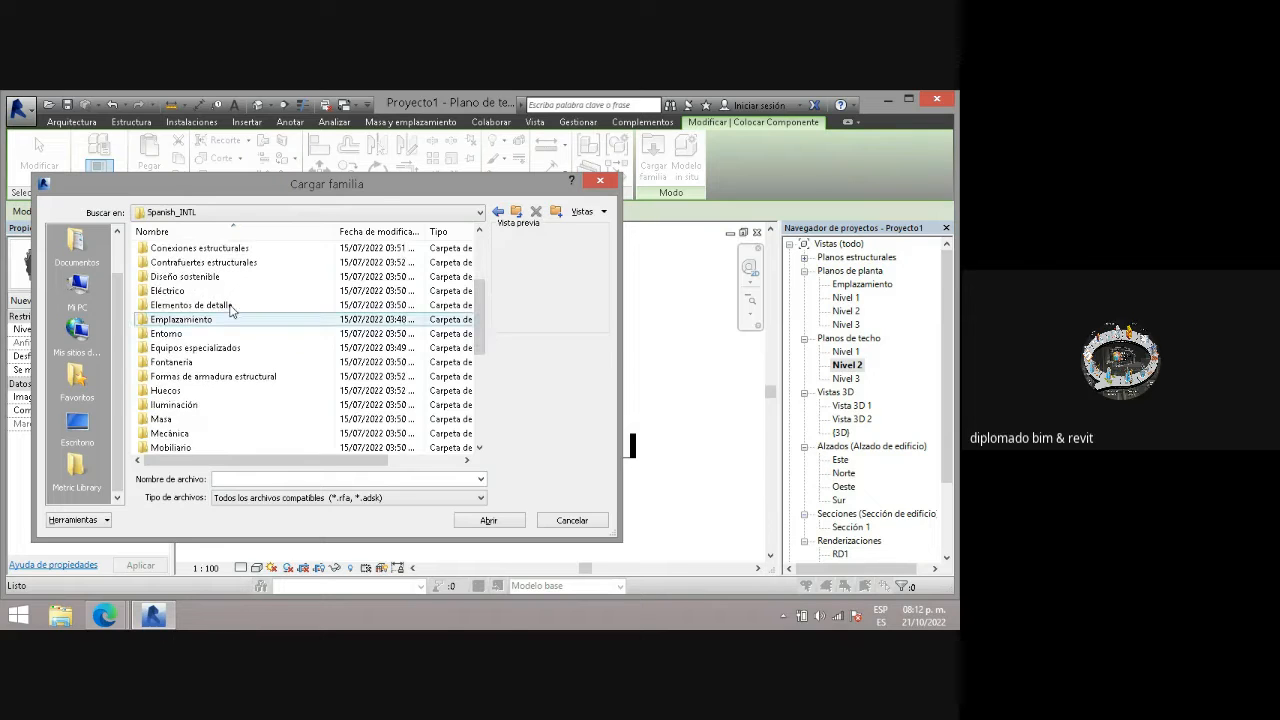
double_click(177, 406)
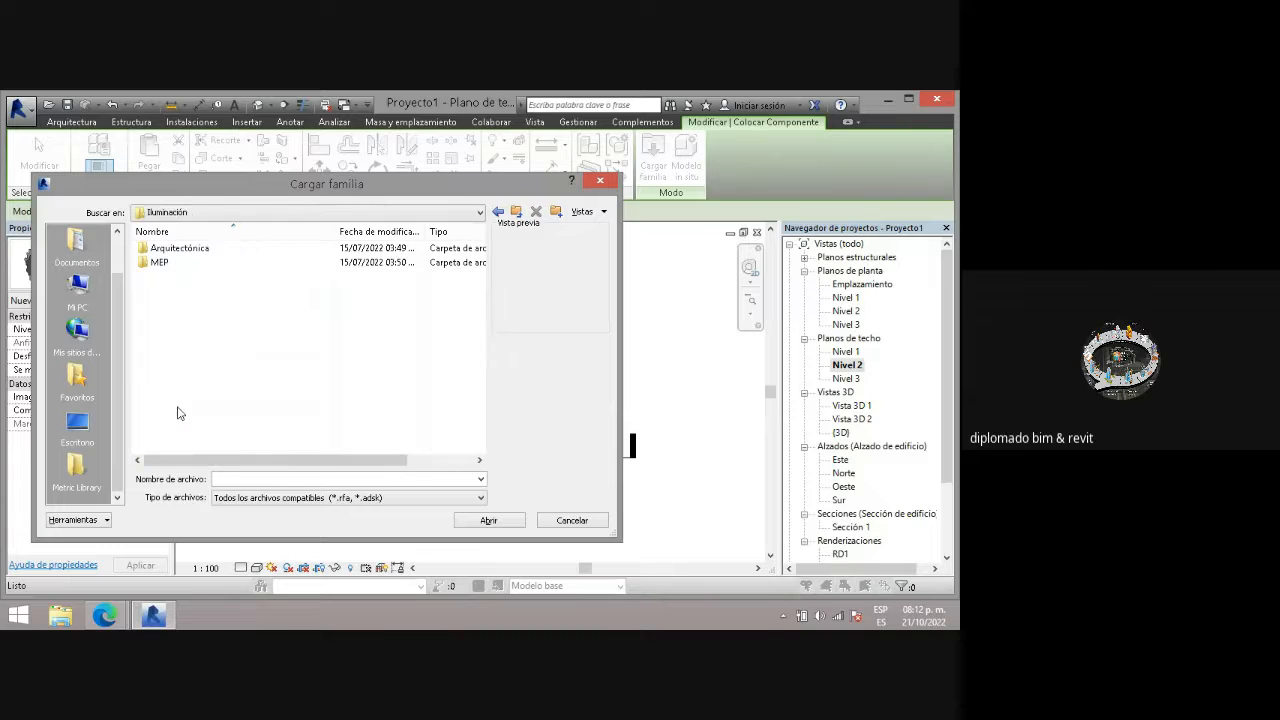
double_click(166, 248)
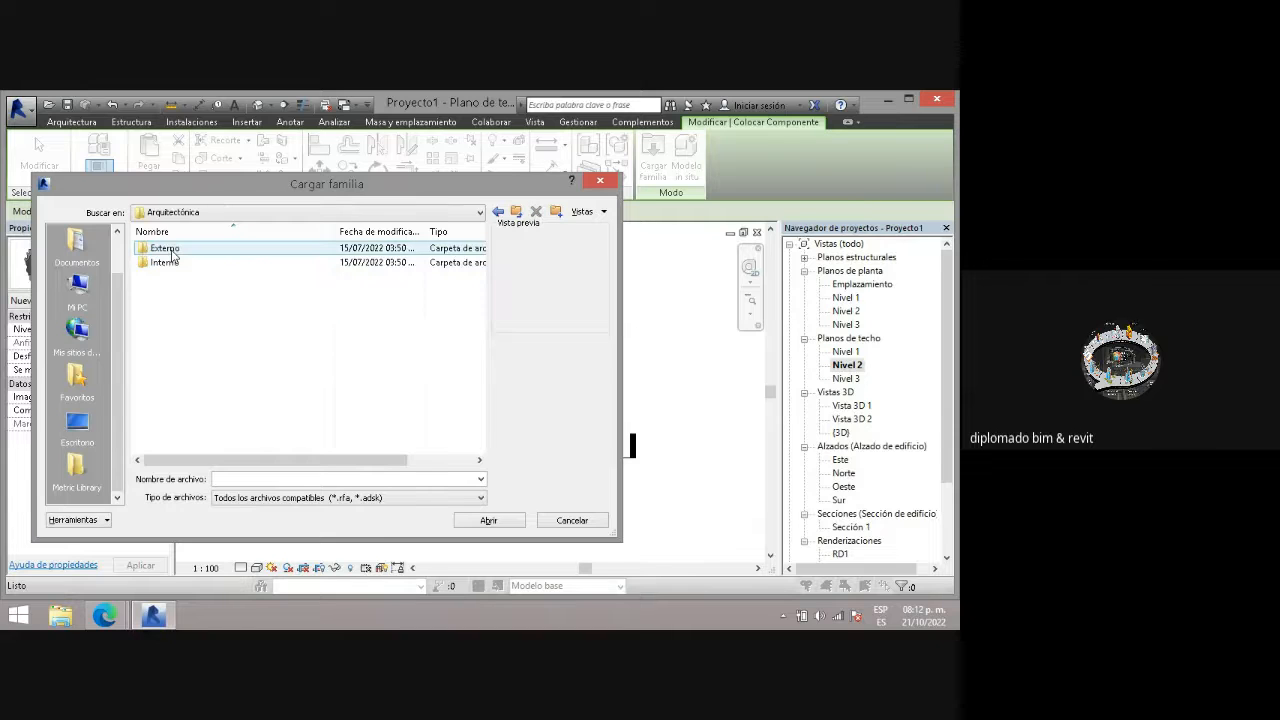
left_click(498, 211)
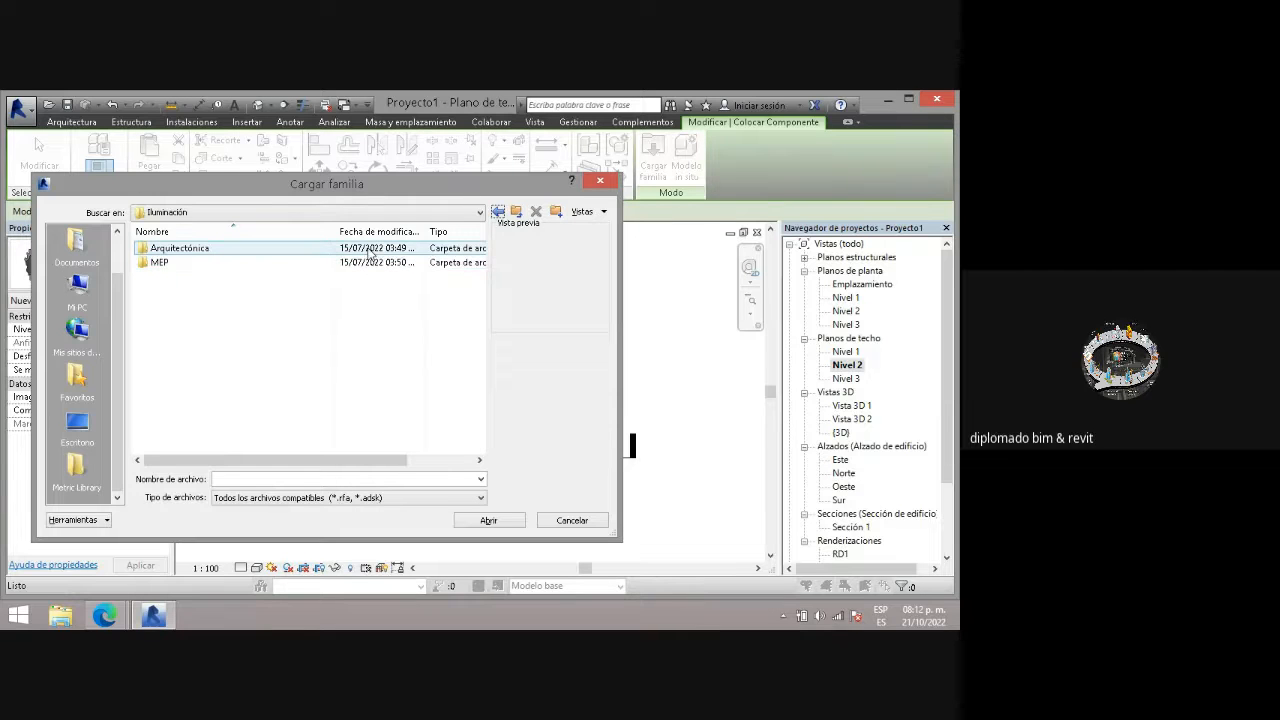
double_click(176, 249)
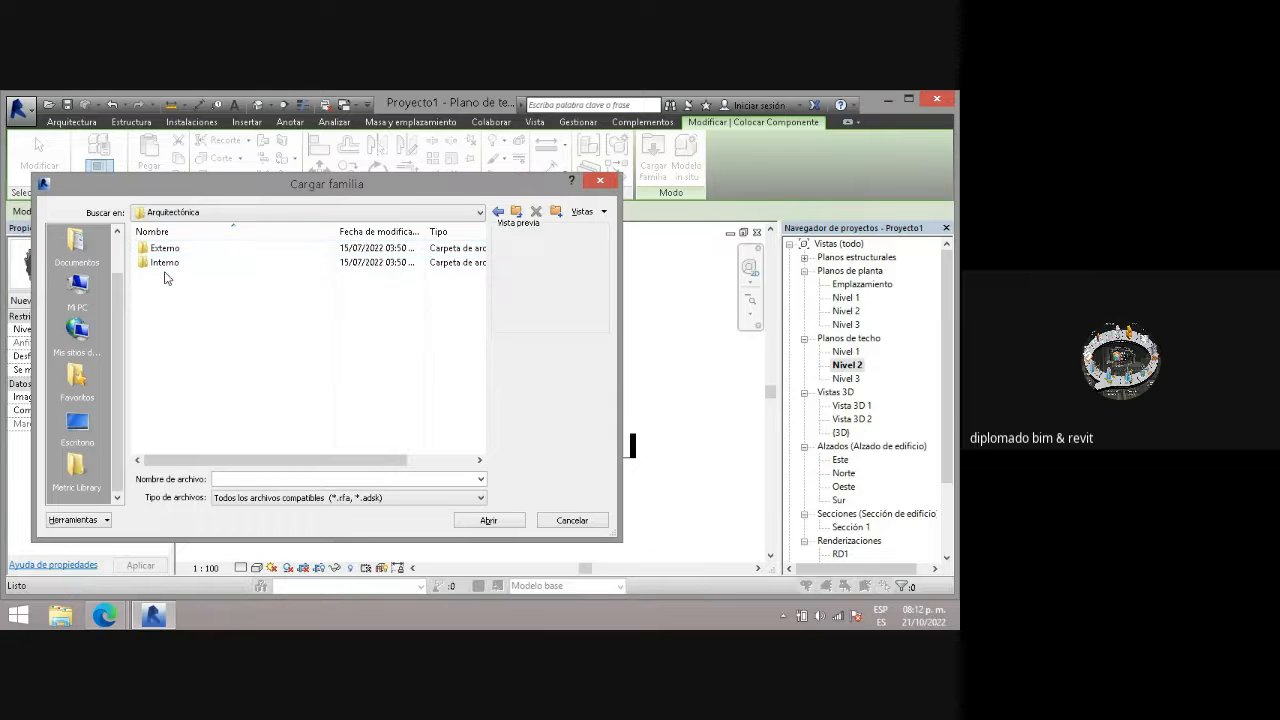
double_click(172, 248)
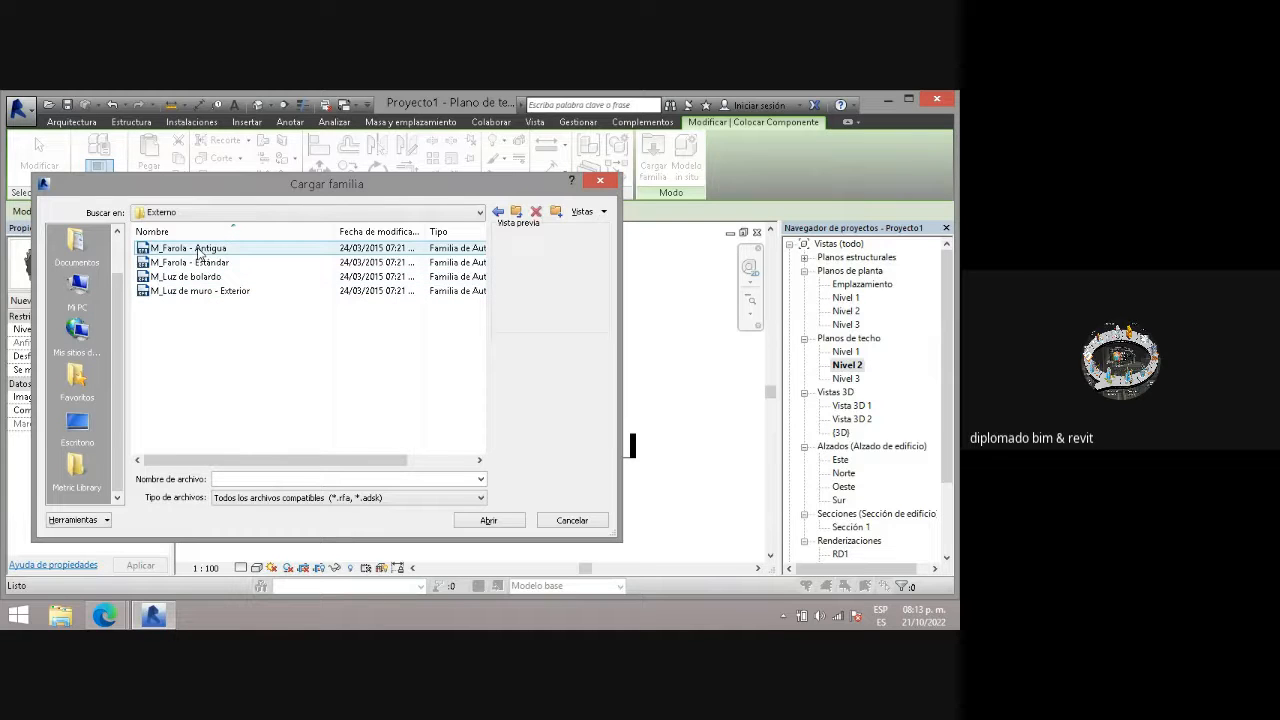
- Preview the exterior lighting families M_Farola - Antigua, M_Farola - Estándar, M_Luz de bolardo and M_Luz de muro - Exterior
left_click(197, 248)
left_click(197, 248)
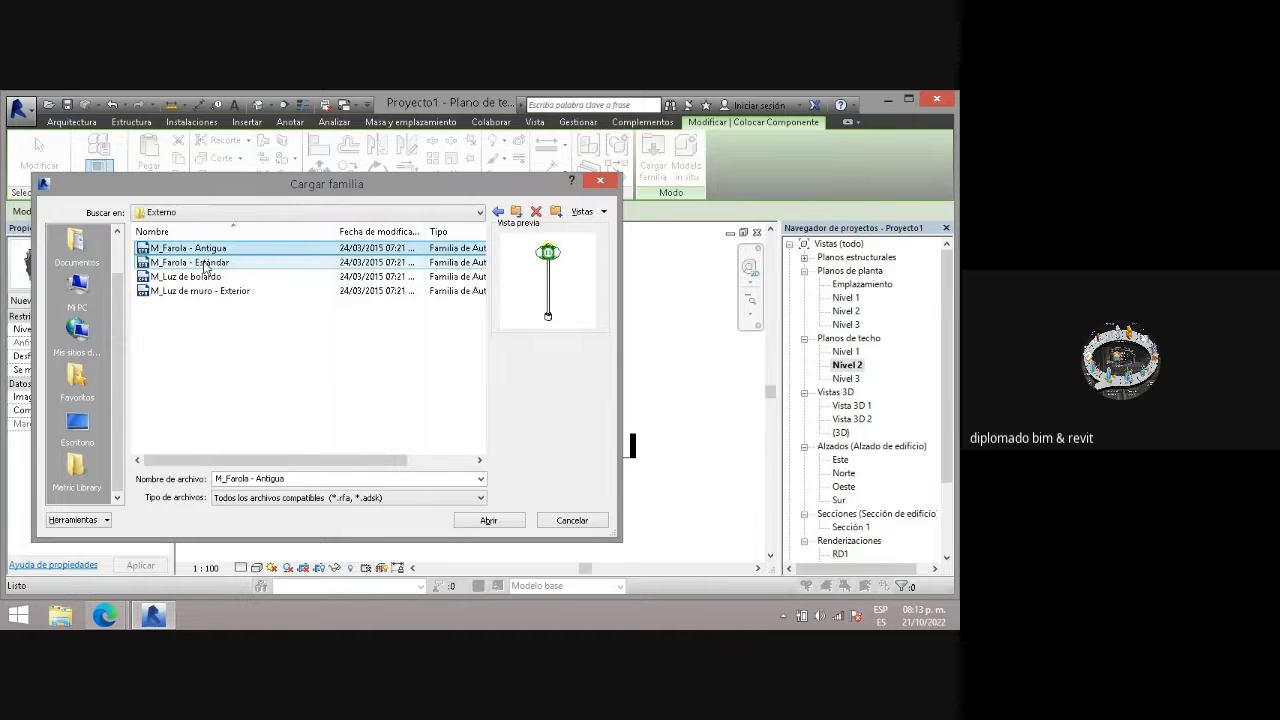
left_click(205, 264)
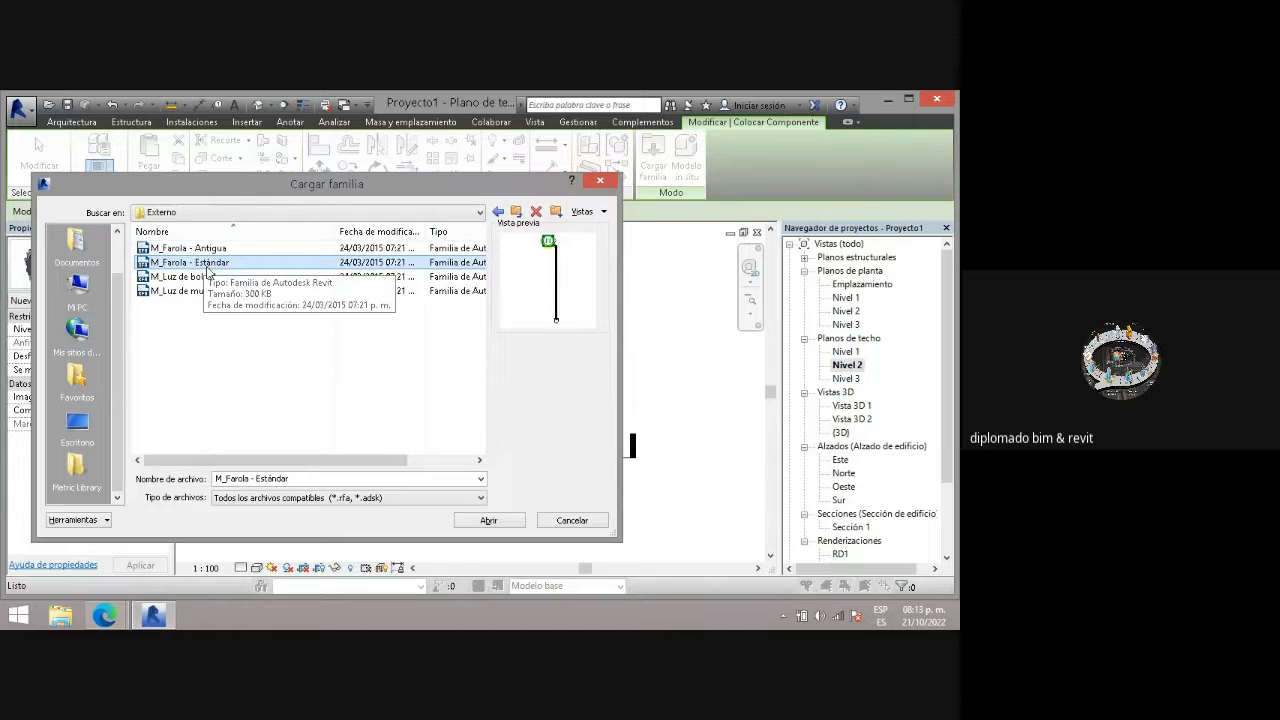
left_click(209, 277)
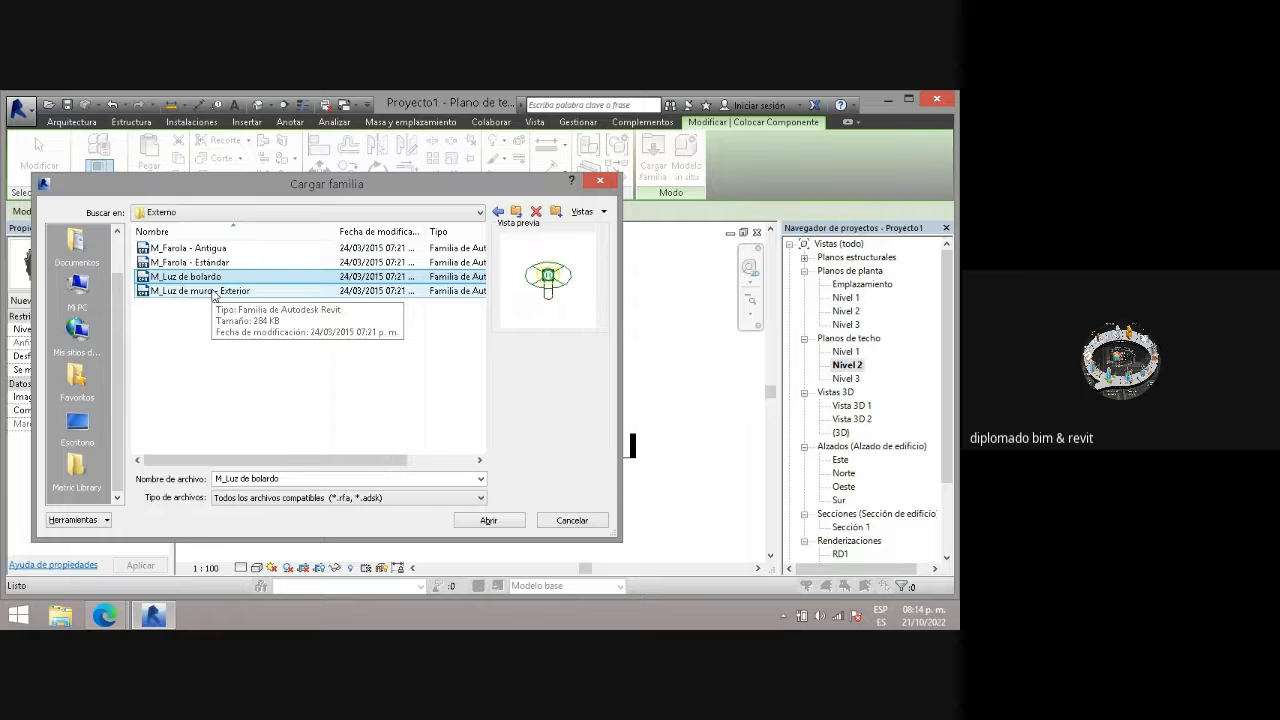
left_click(213, 291)
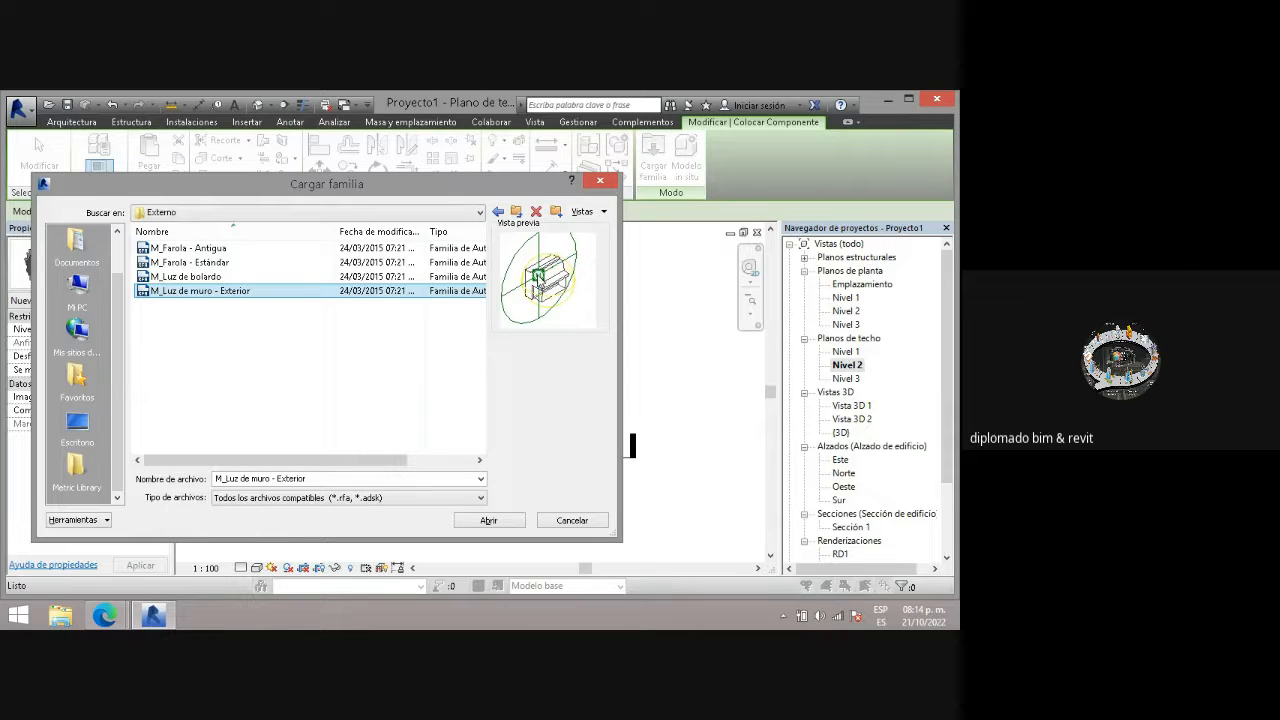
left_click(180, 276)
key("Down")
key("Up")
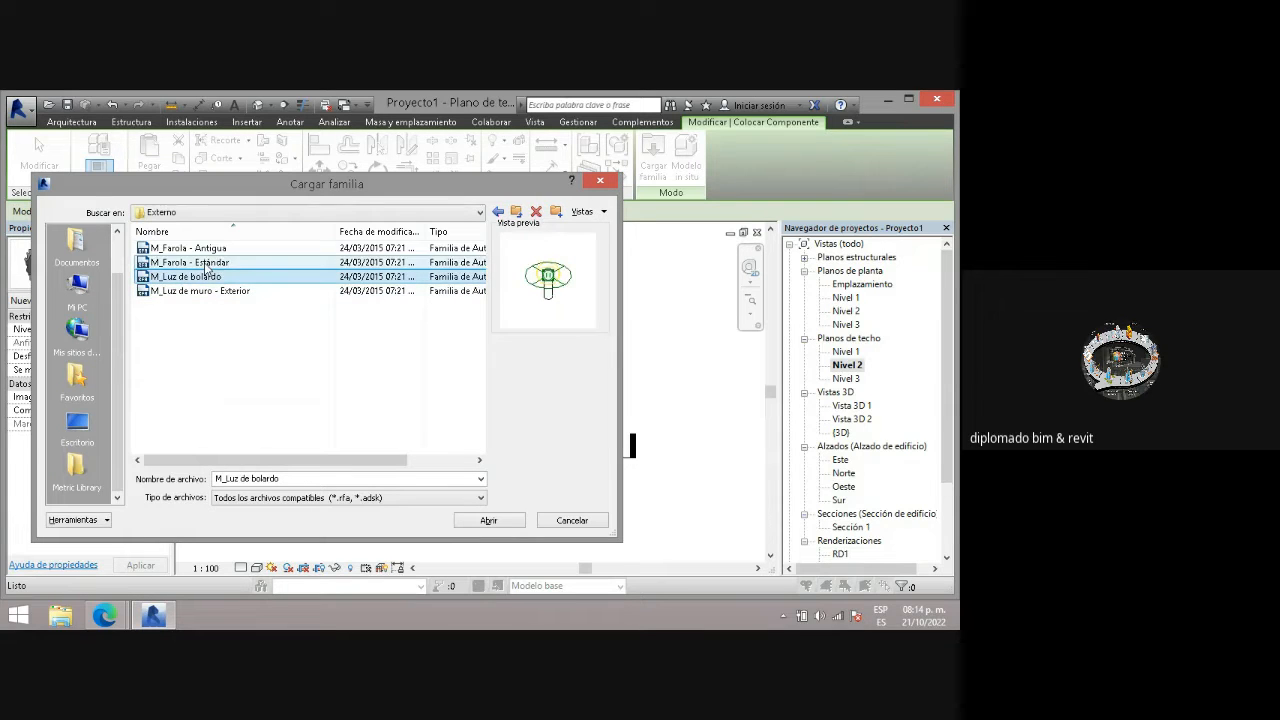
key("Up")
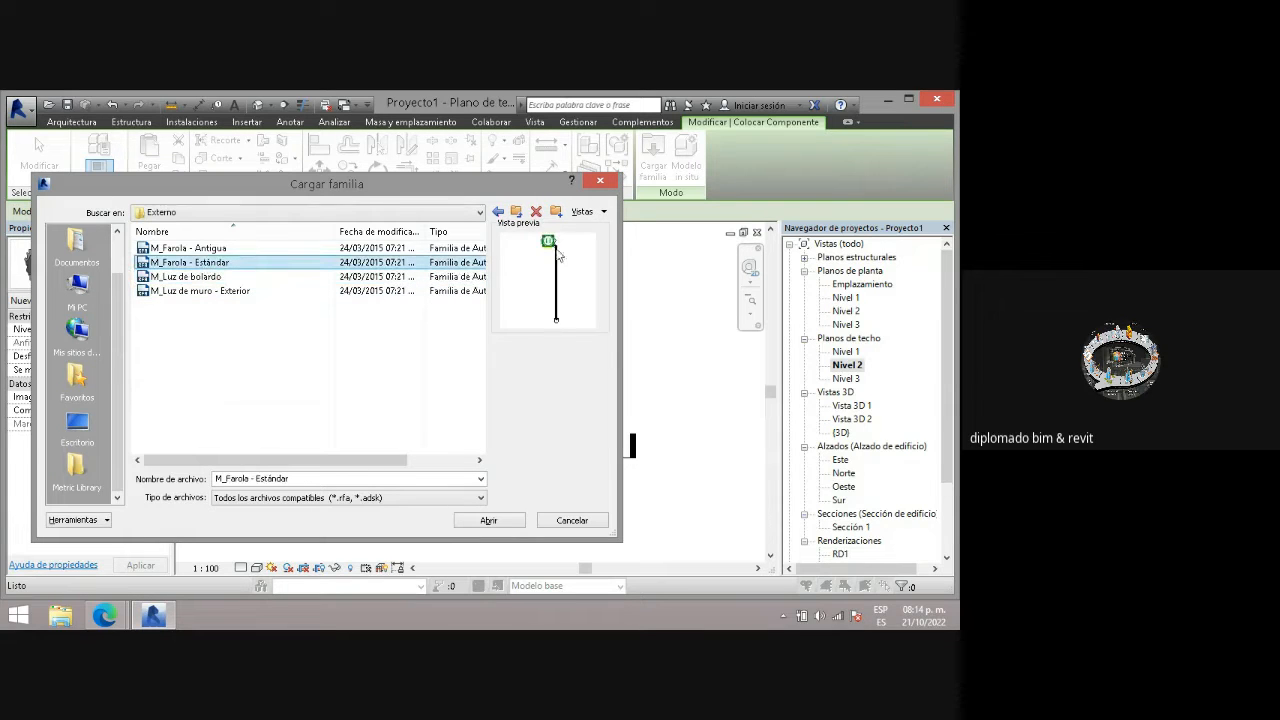
- Load the M_Farola - Antigua street lamp family and make it the component for placement
left_click(212, 251)
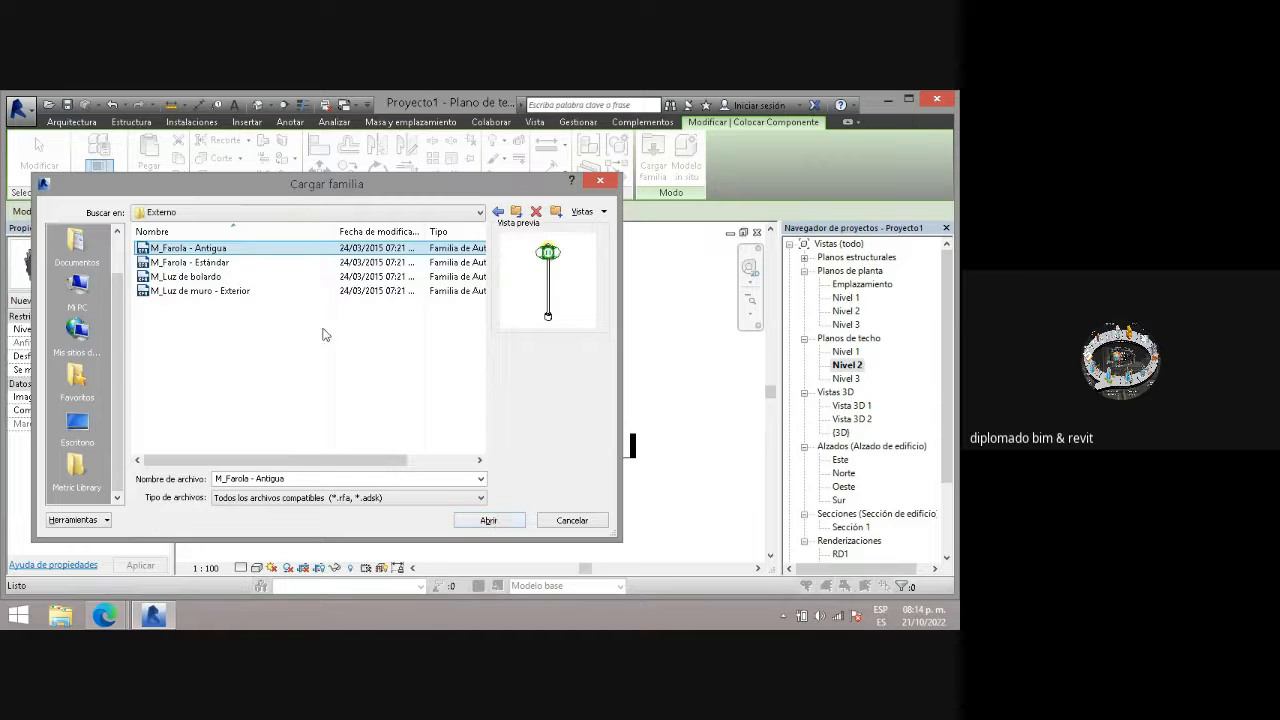
left_click(486, 524)
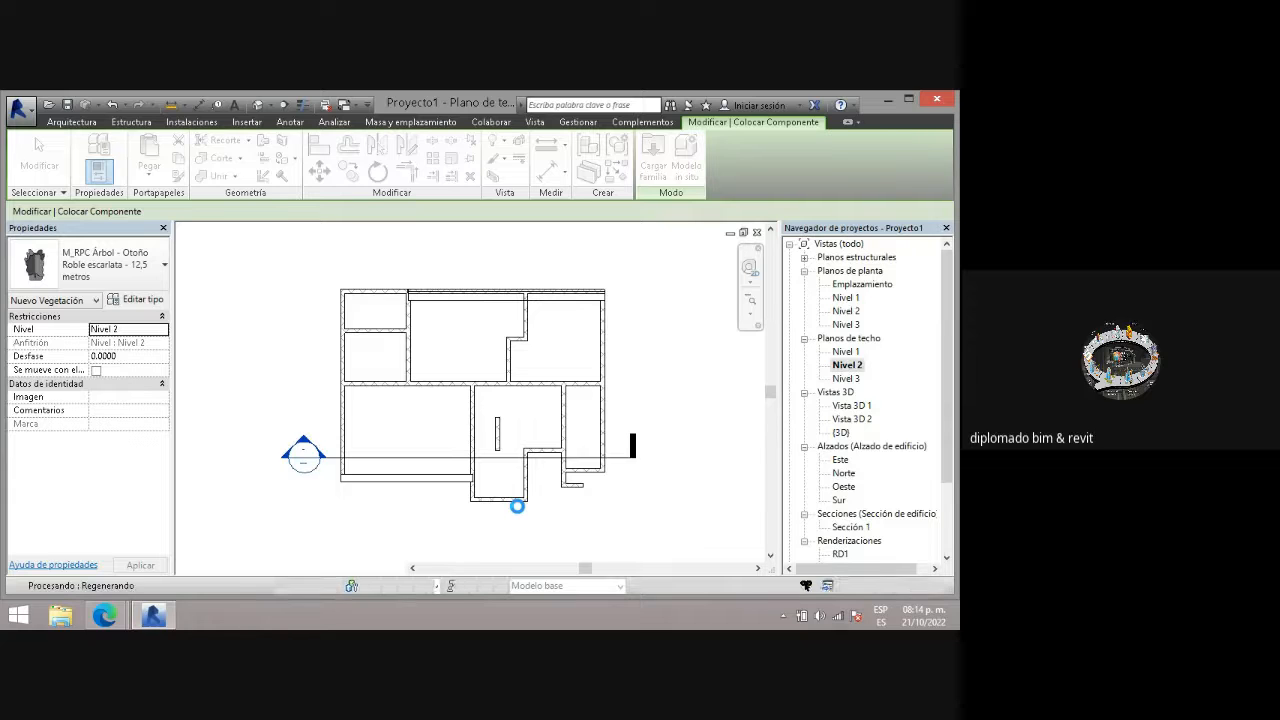
key("Escape")
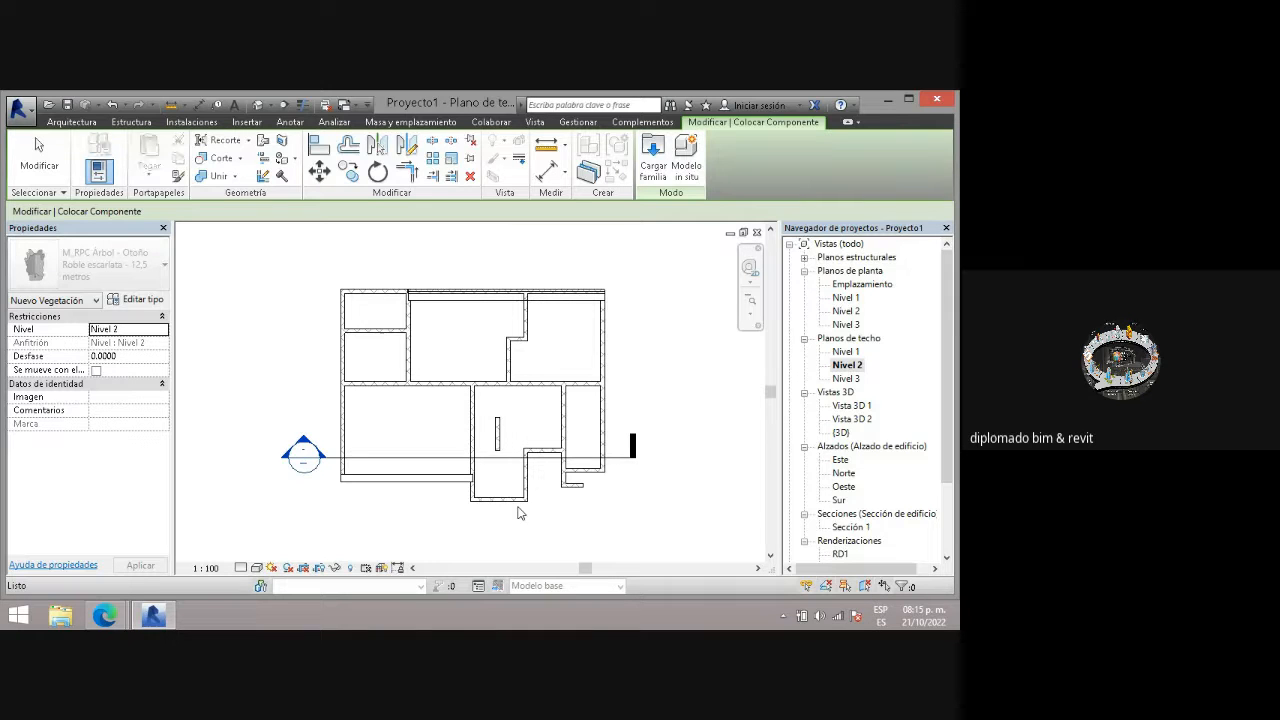
key("Return")
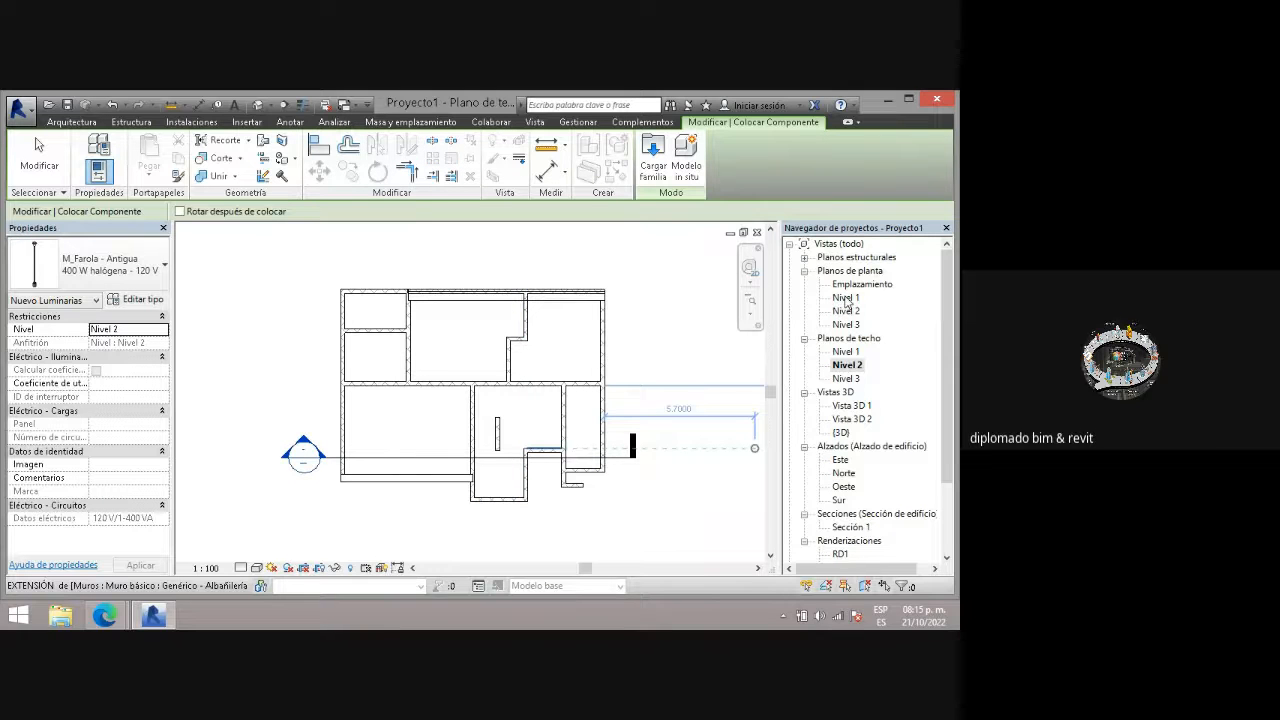
- Place one M_Farola - Antigua 400 W halógena - 120 V lamp at the front corner of the lot in the Nivel 1 floor plan
double_click(845, 299)
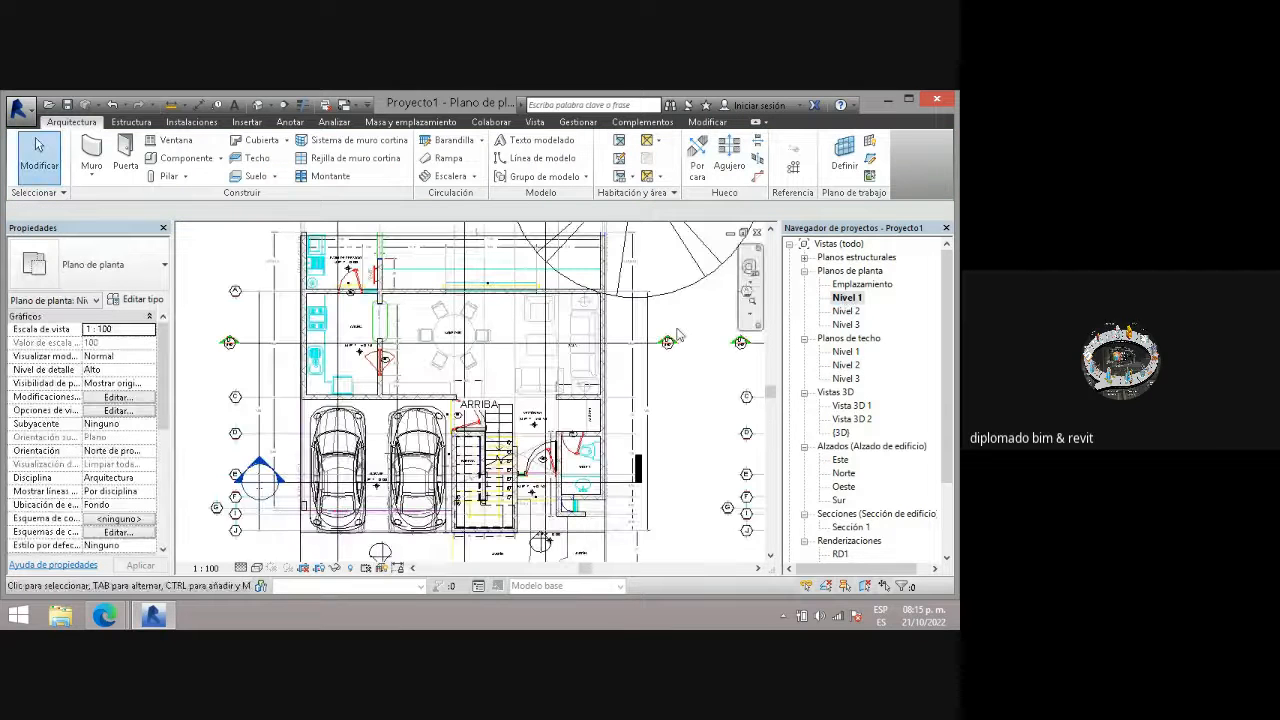
scroll(558, 328, "down", 2)
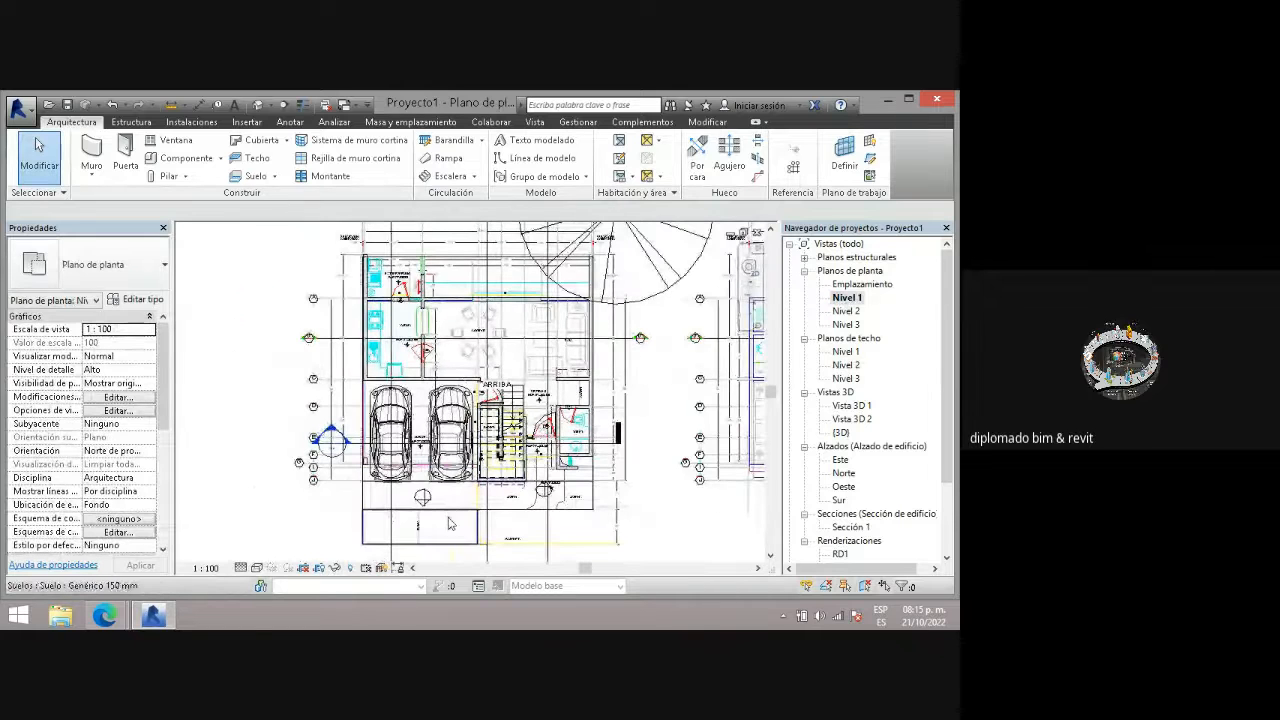
left_click(184, 159)
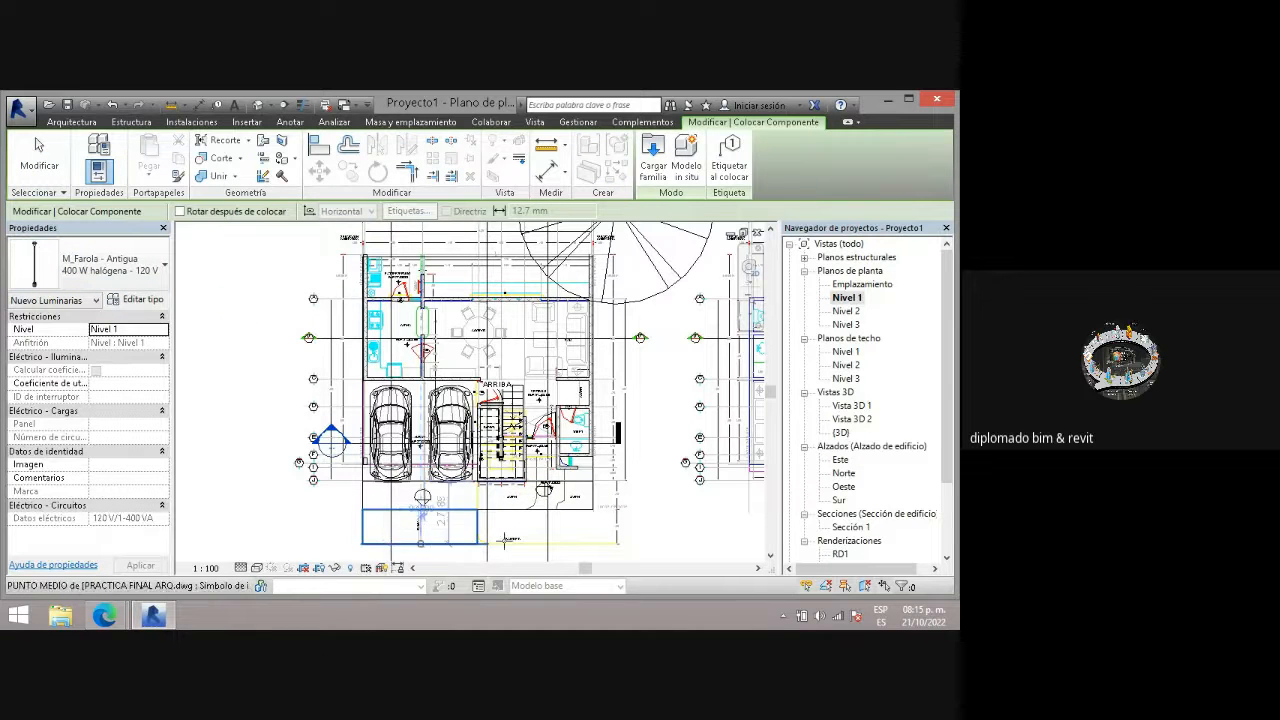
left_click(589, 543)
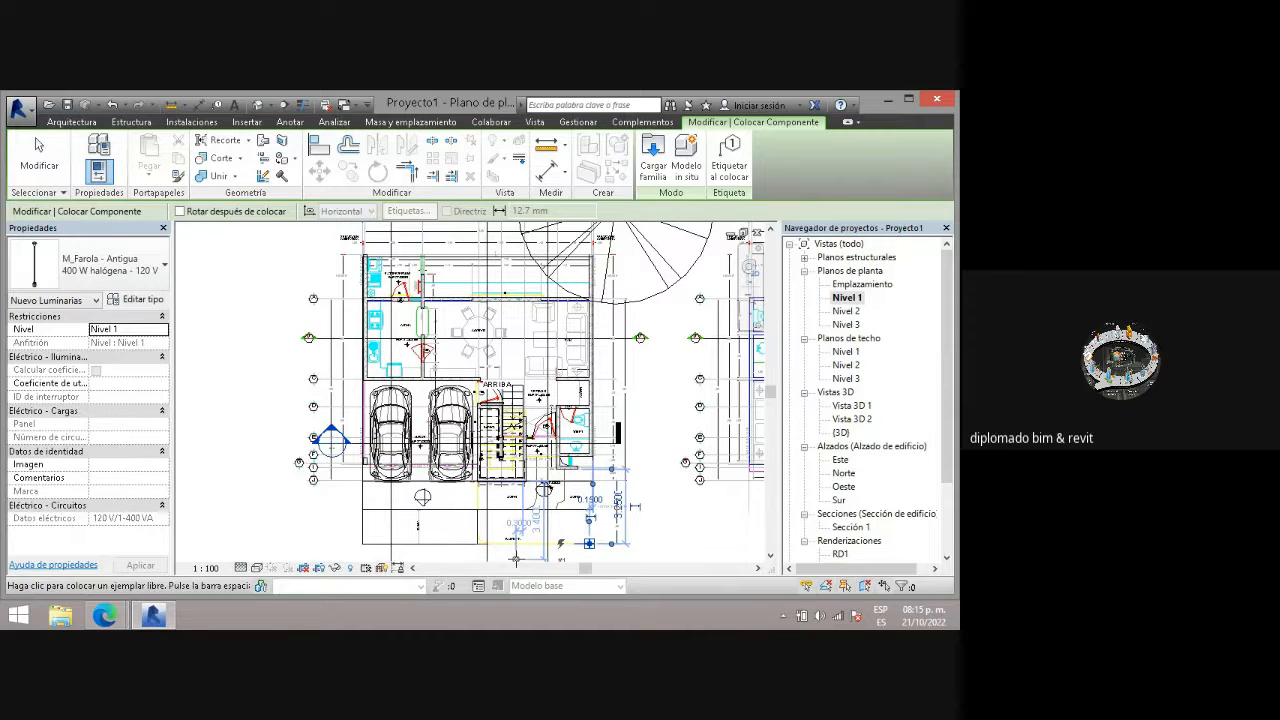
left_click(40, 160)
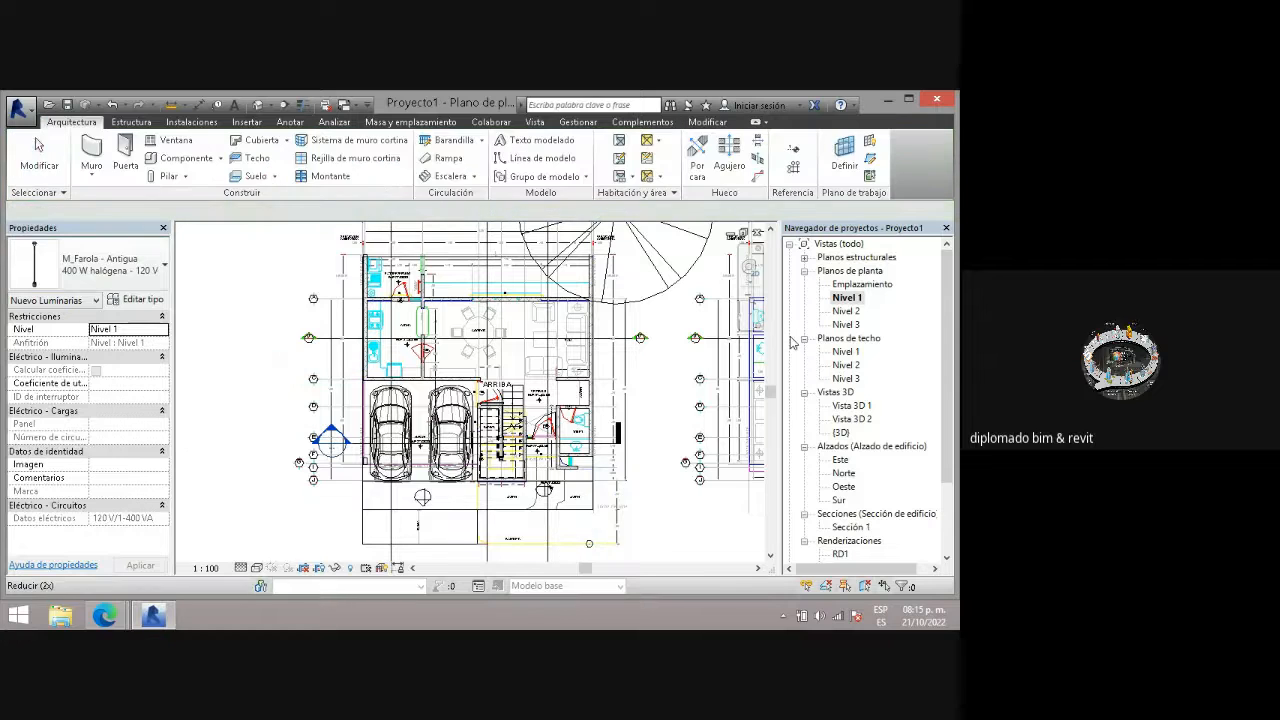
- Open Vista 3D 1 and look over the whole perspective of the house for the placed street lamp
double_click(846, 351)
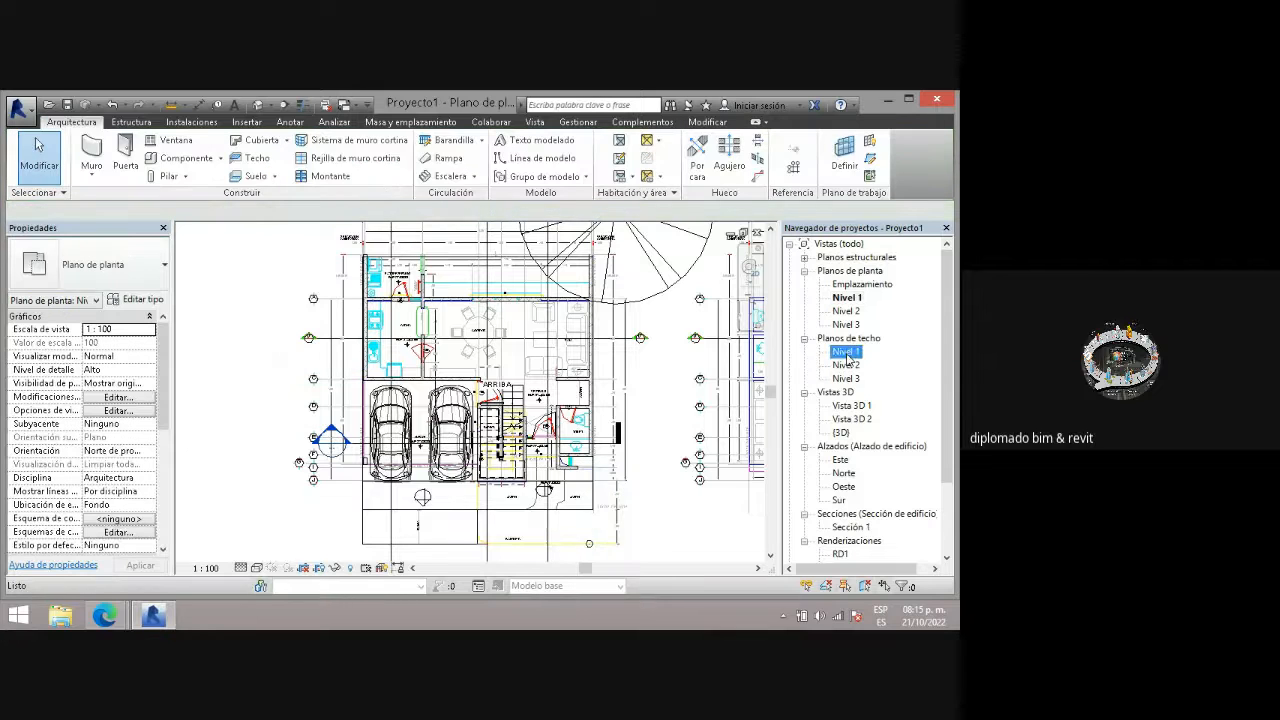
left_click(852, 405)
double_click(852, 406)
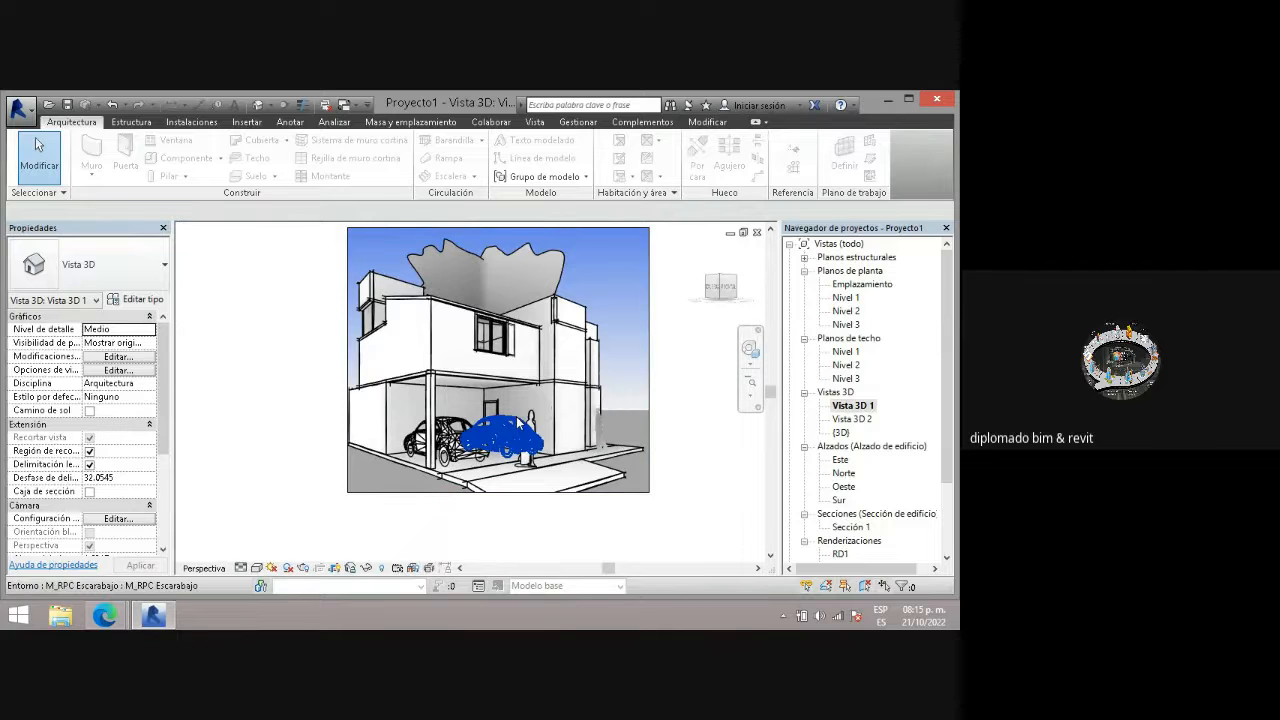
scroll(530, 422, "down", 2)
scroll(530, 422, "down", 2)
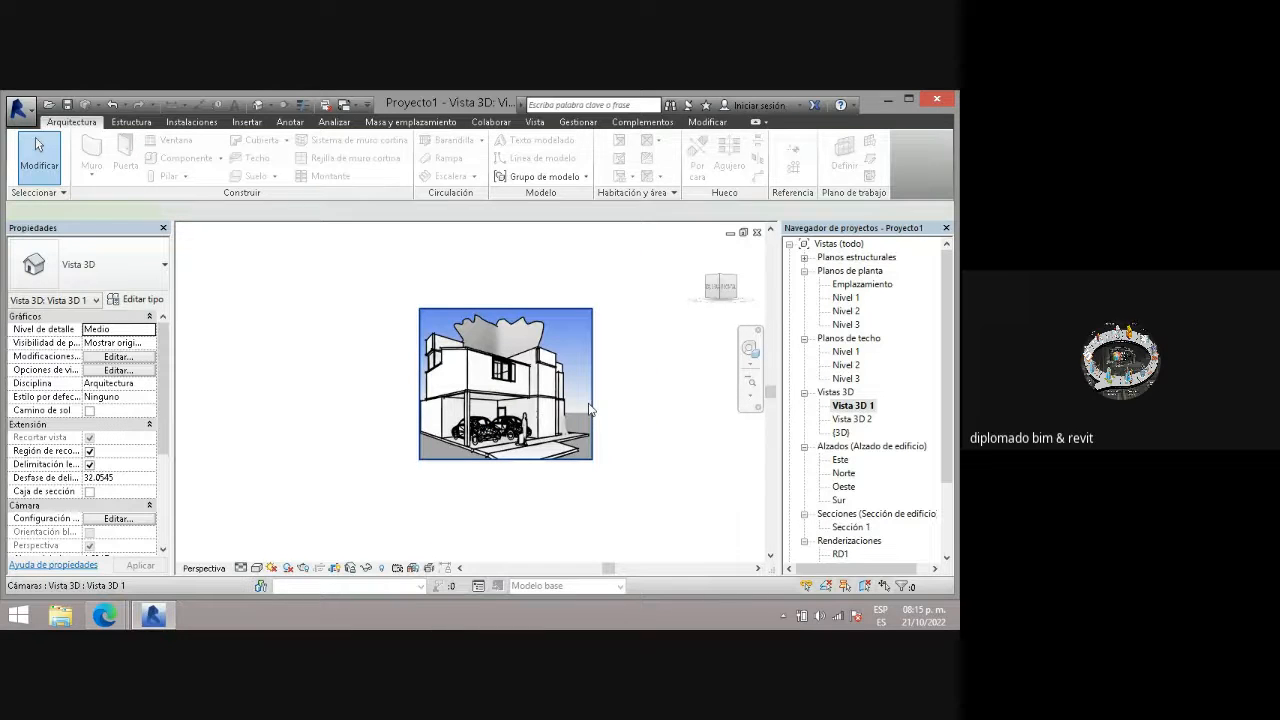
- Extend the crop region of Vista 3D 1 on the street lamp's side so the frame ends just beyond the lamp
left_click(591, 405)
left_click_drag(592, 384, 638, 380)
left_click(650, 430)
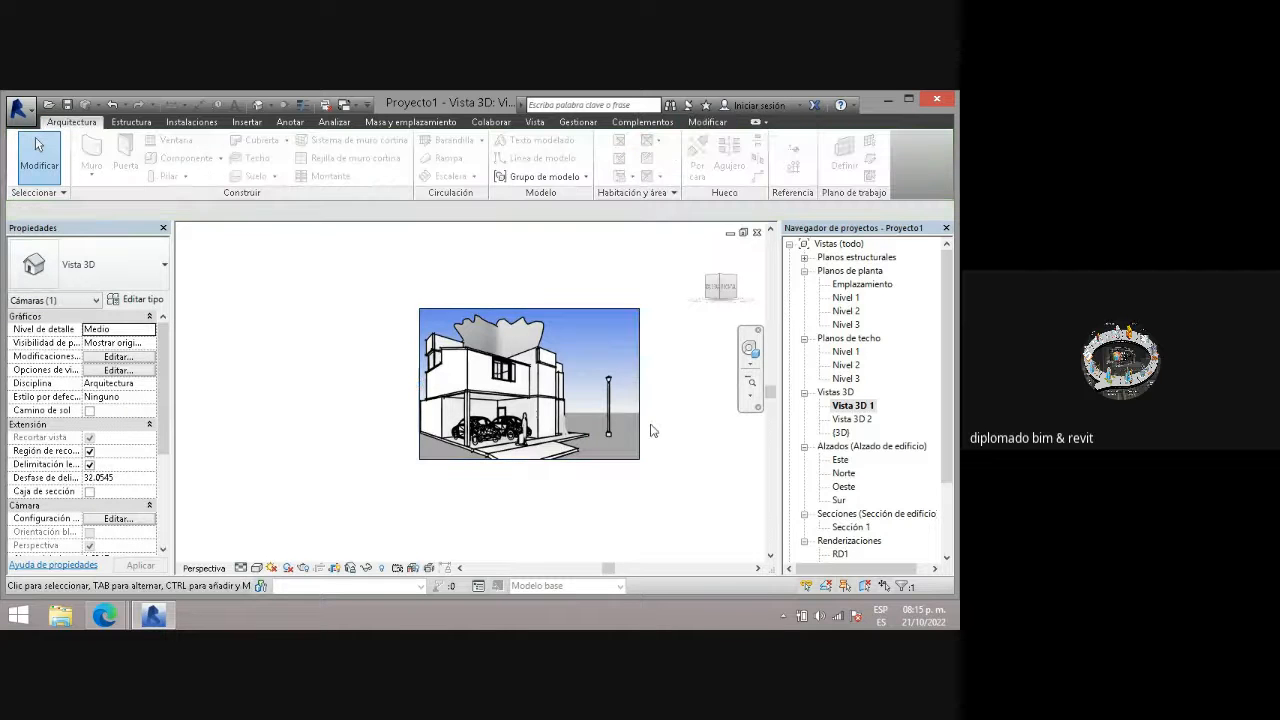
scroll(640, 428, "up", 4)
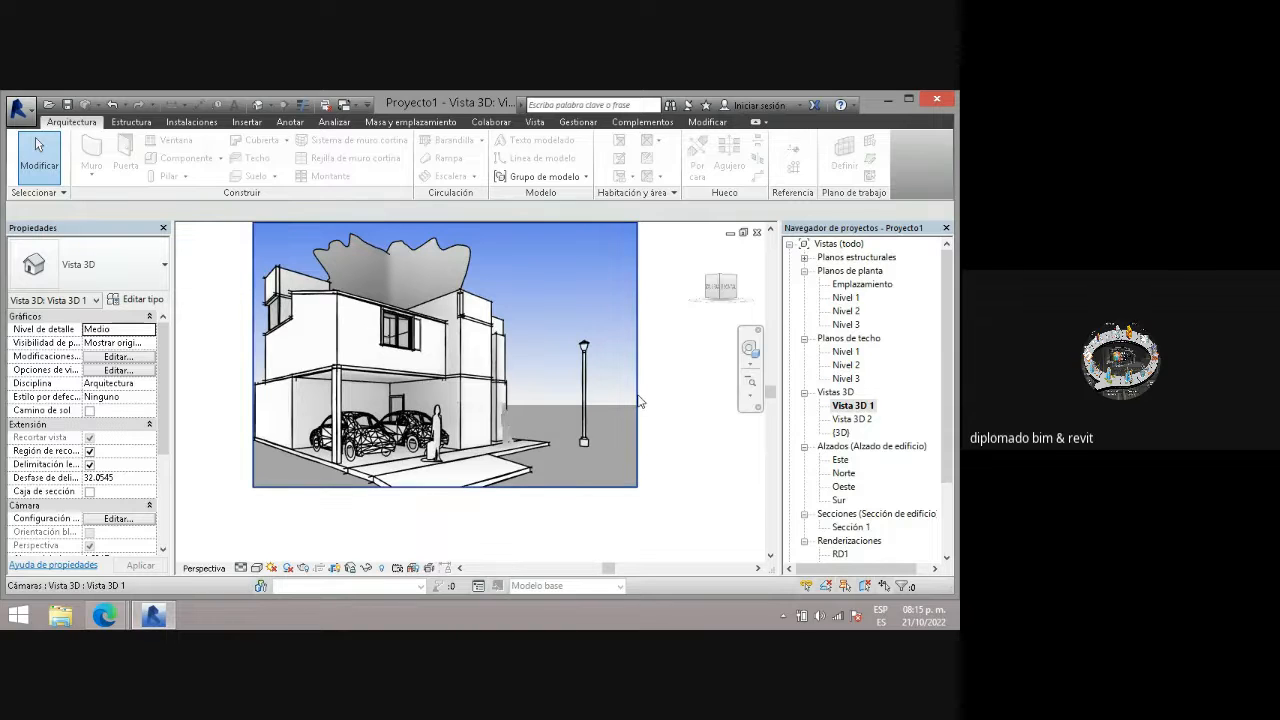
left_click(638, 402)
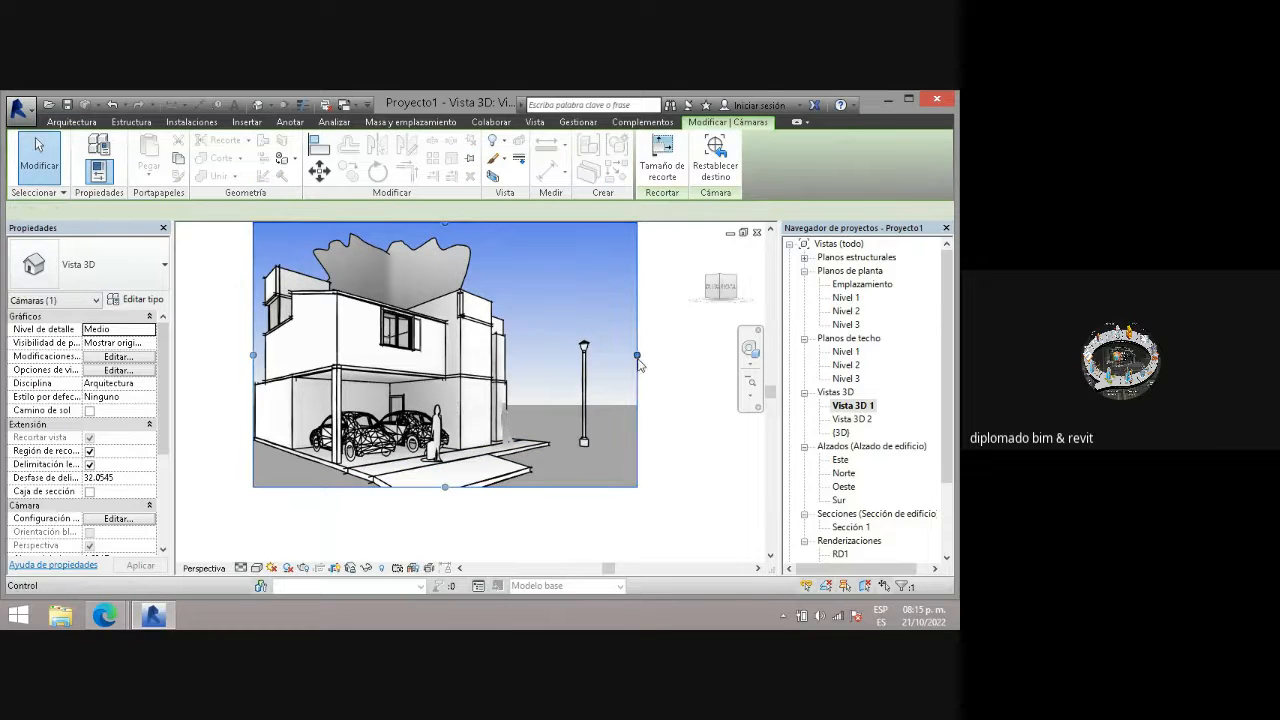
left_click_drag(638, 356, 608, 355)
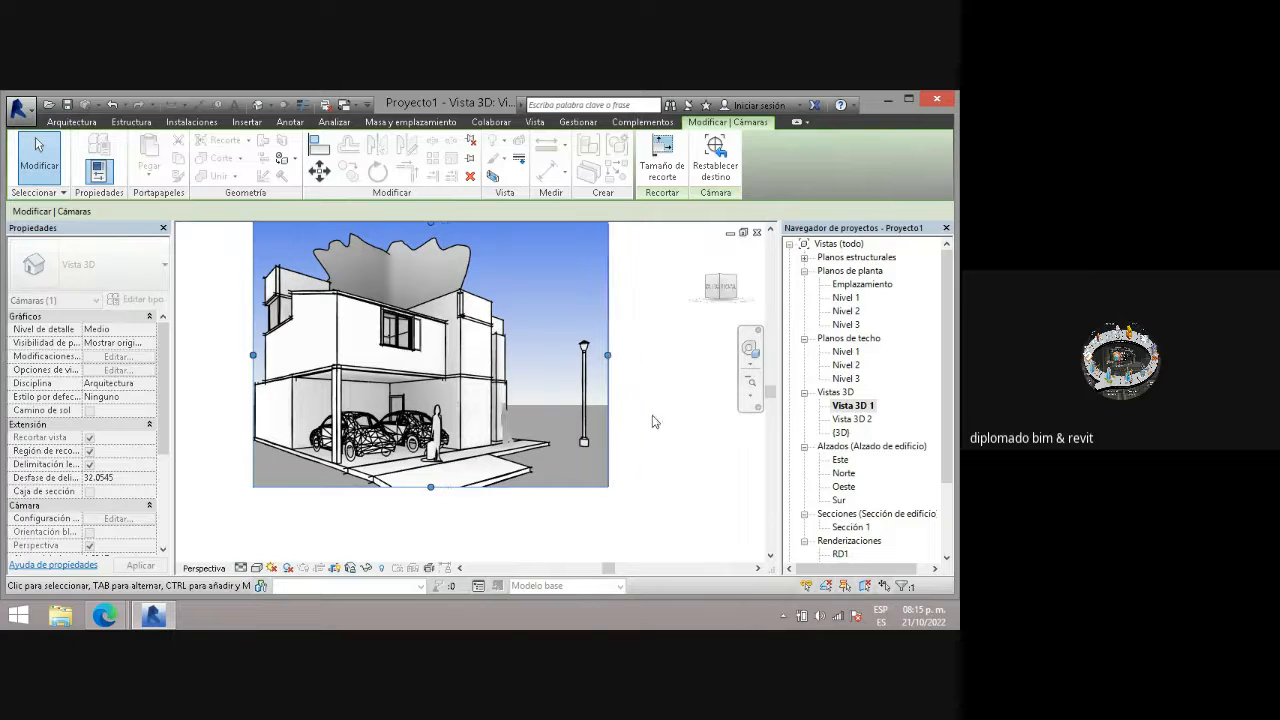
left_click(652, 421)
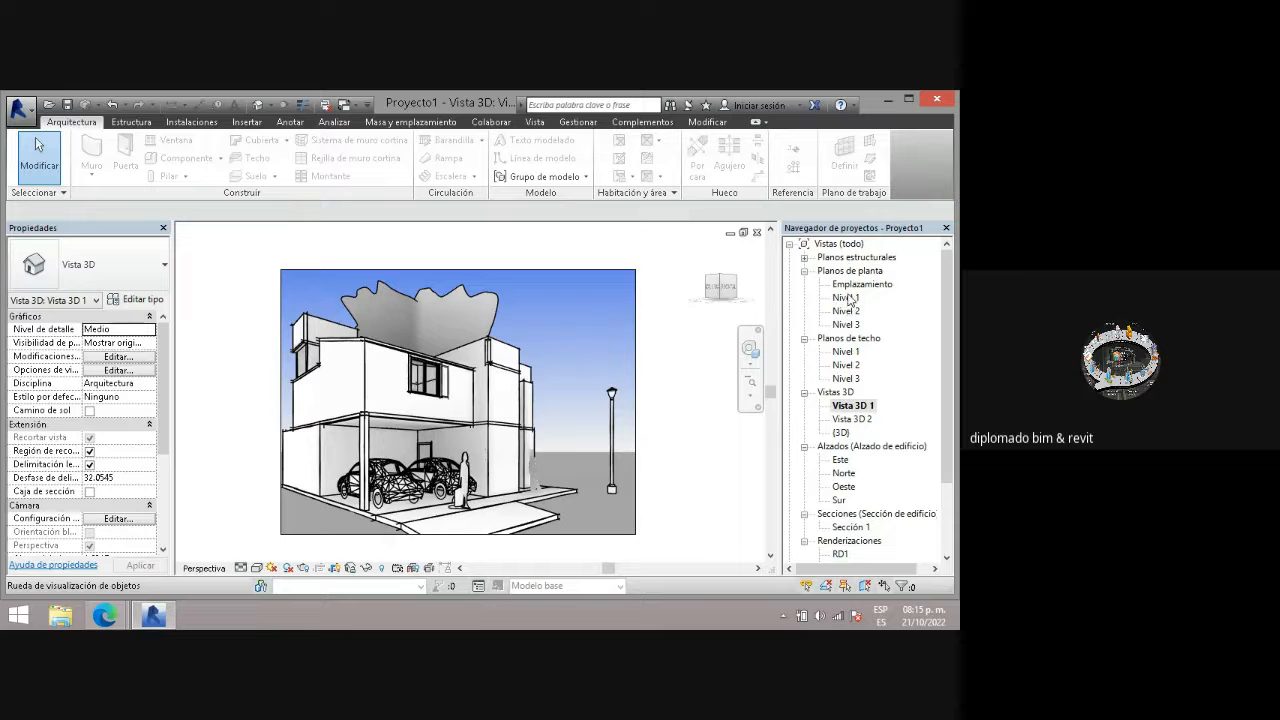
- Look at the Nivel 2 floor plan and open the Nivel 2 ceiling plan
double_click(846, 312)
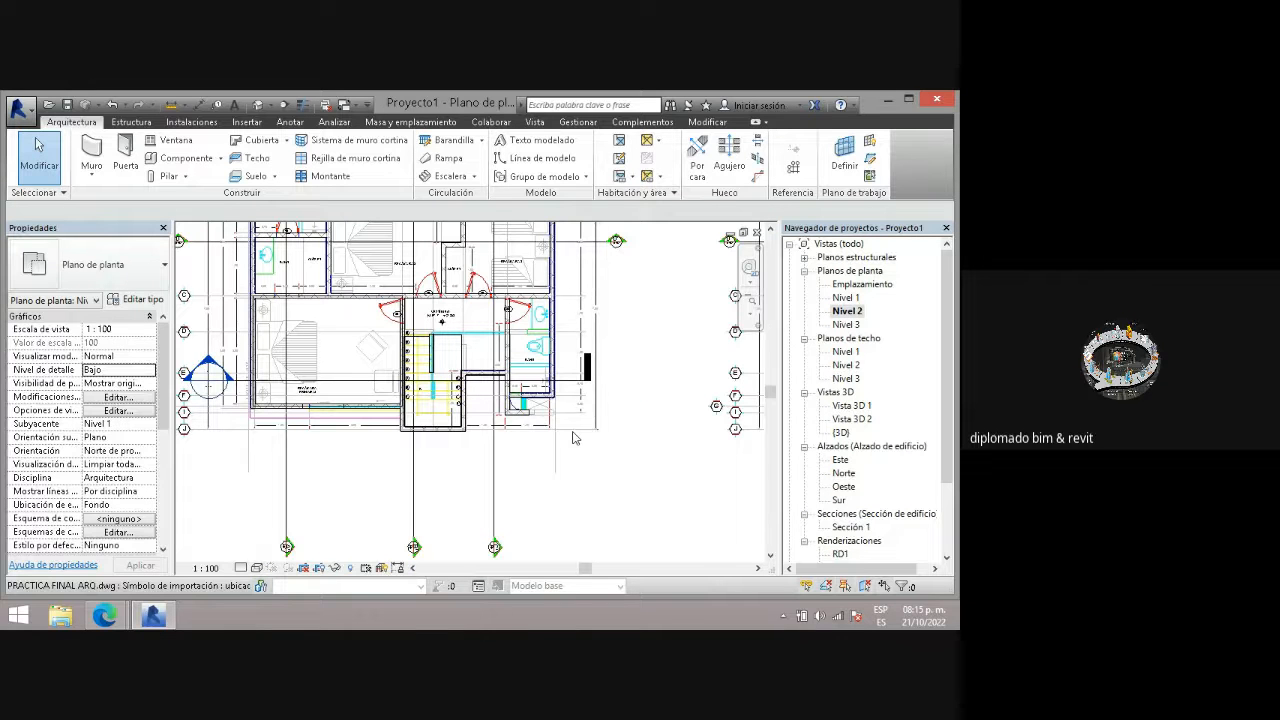
scroll(575, 436, "down", 2)
double_click(845, 366)
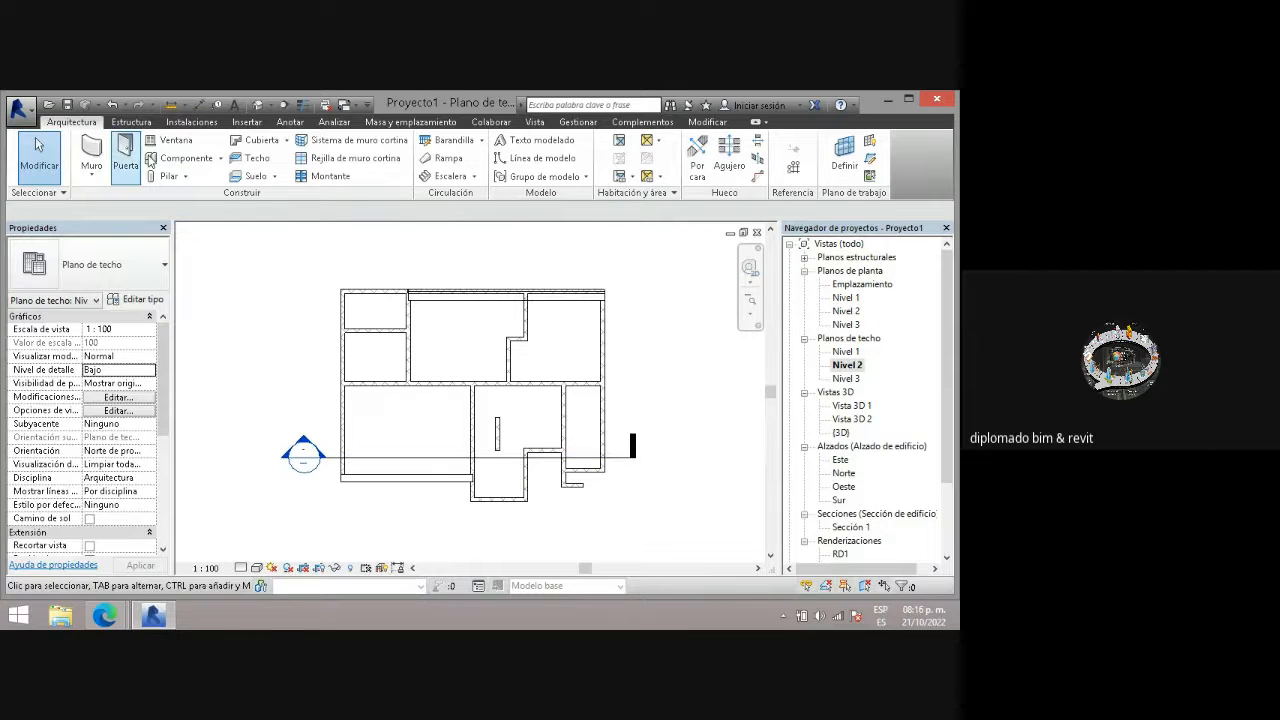
- Start loading a component family and browse the library to Spanish_INTL, Iluminación, Arquitectónica, Interno
left_click(180, 158)
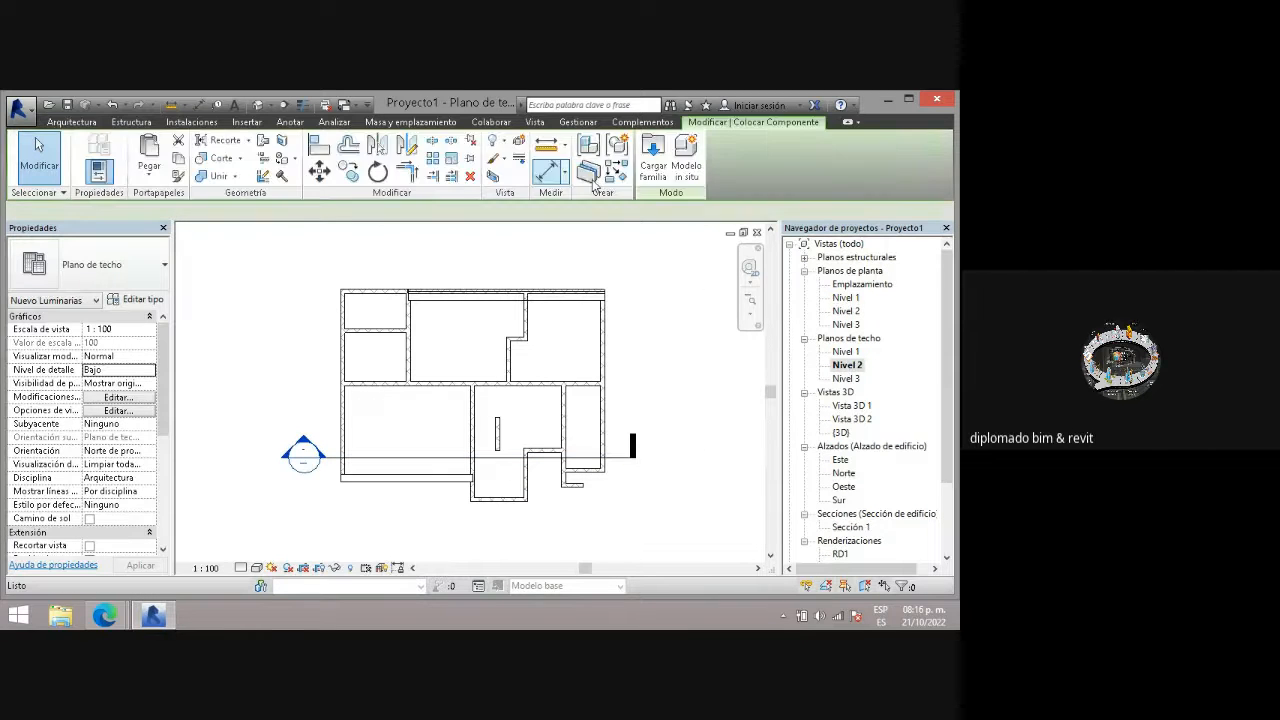
left_click(652, 160)
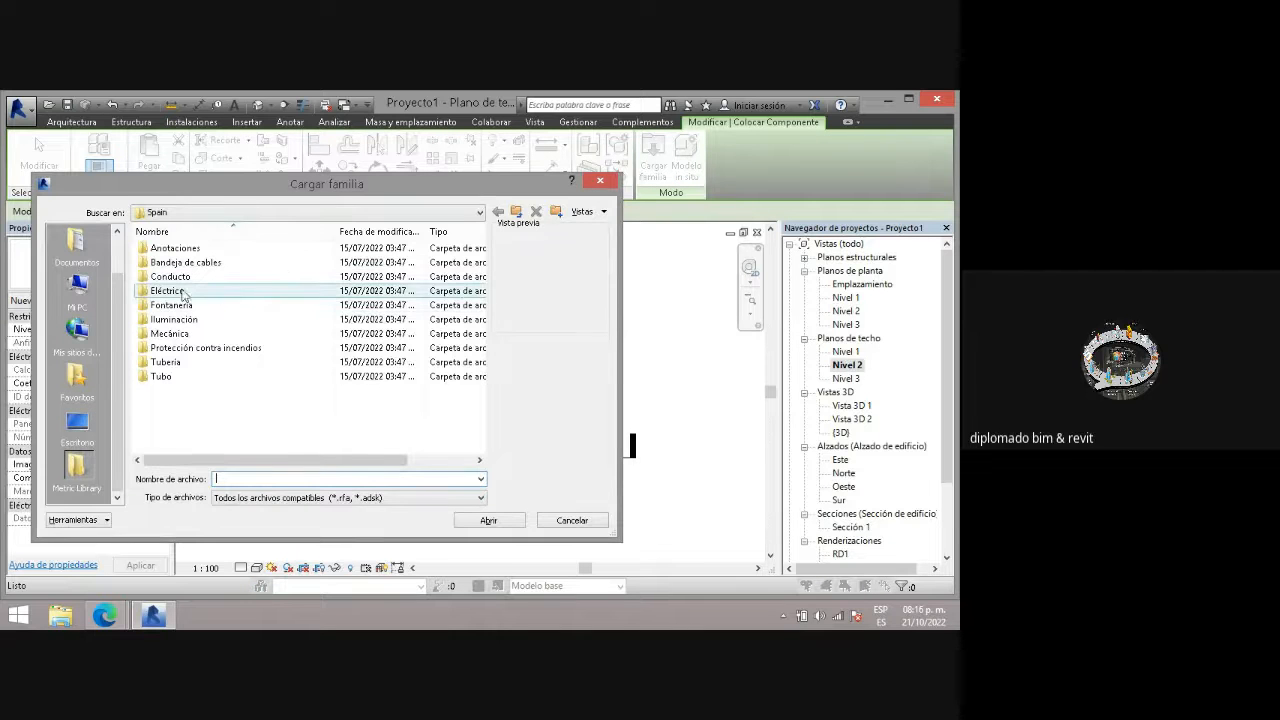
left_click(515, 212)
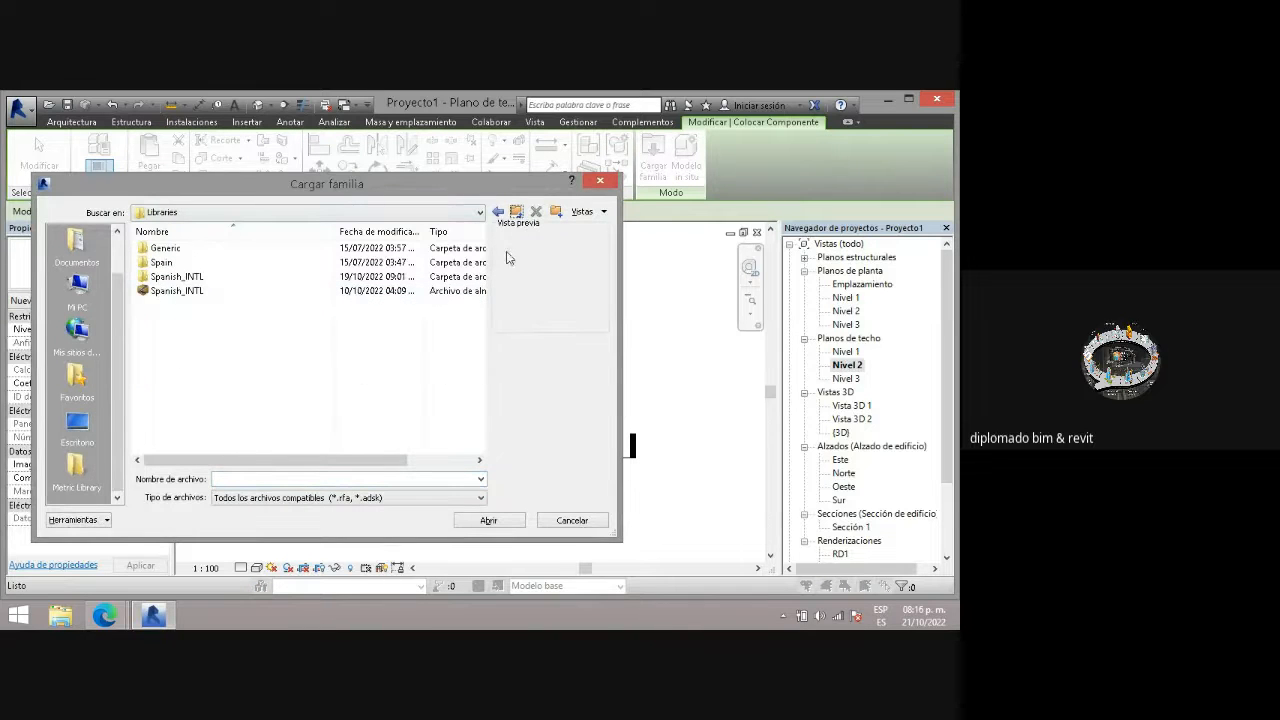
double_click(245, 279)
scroll(284, 302, "down", 3)
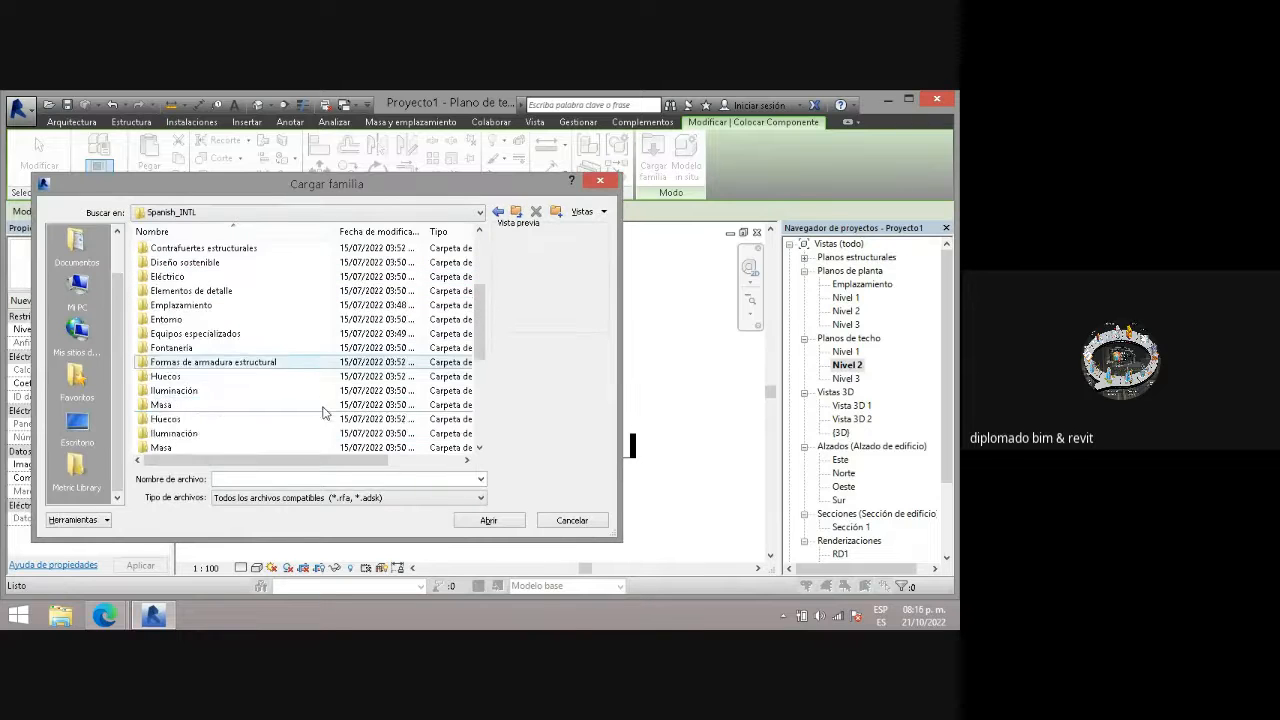
double_click(184, 392)
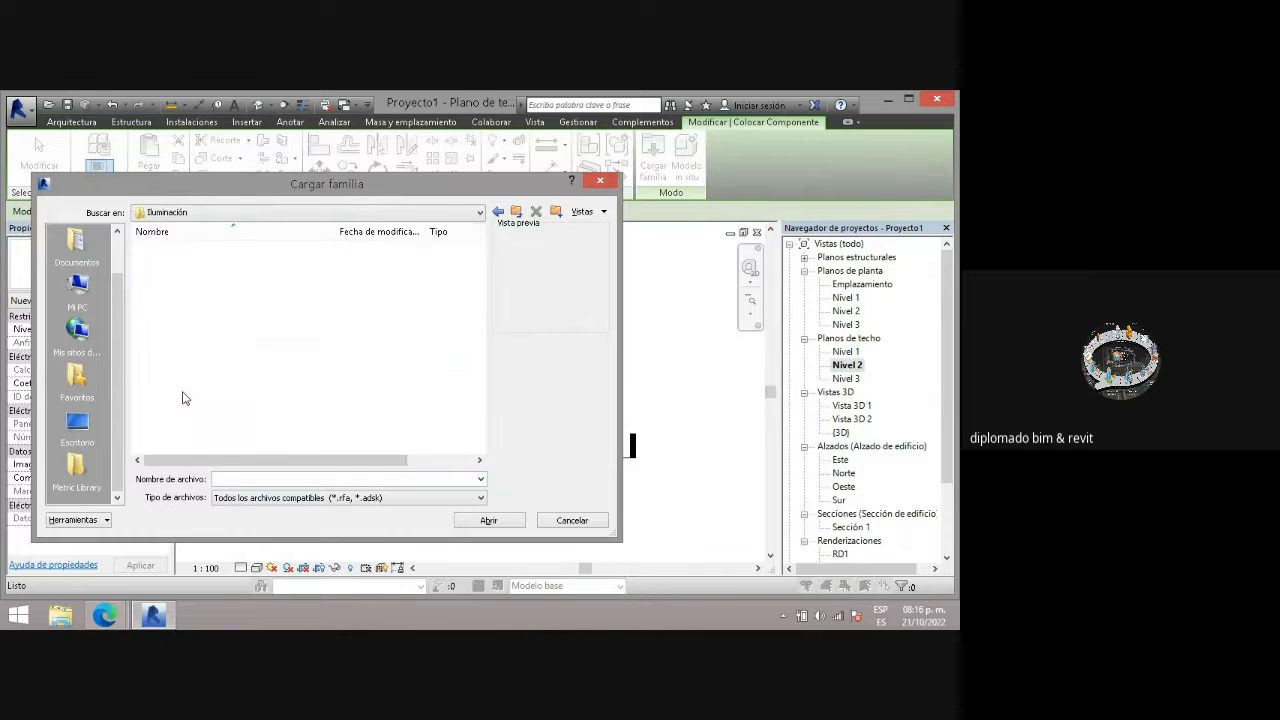
double_click(194, 250)
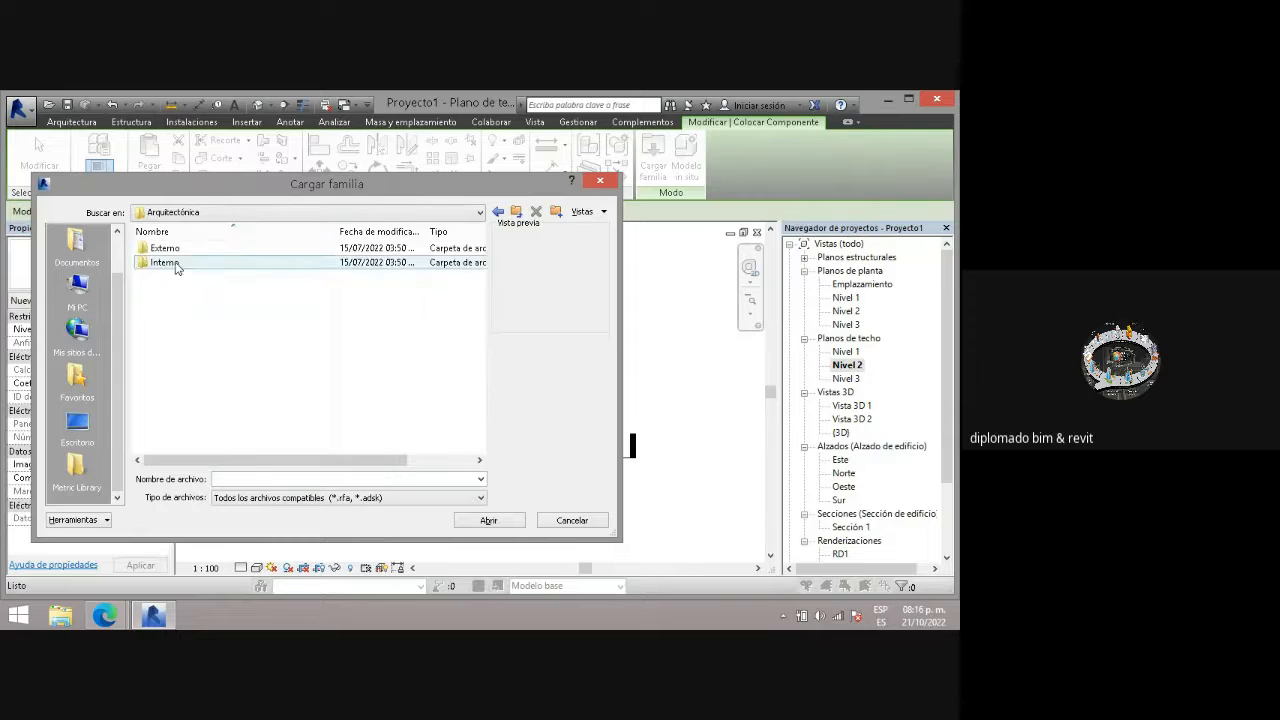
left_click(174, 264)
double_click(174, 264)
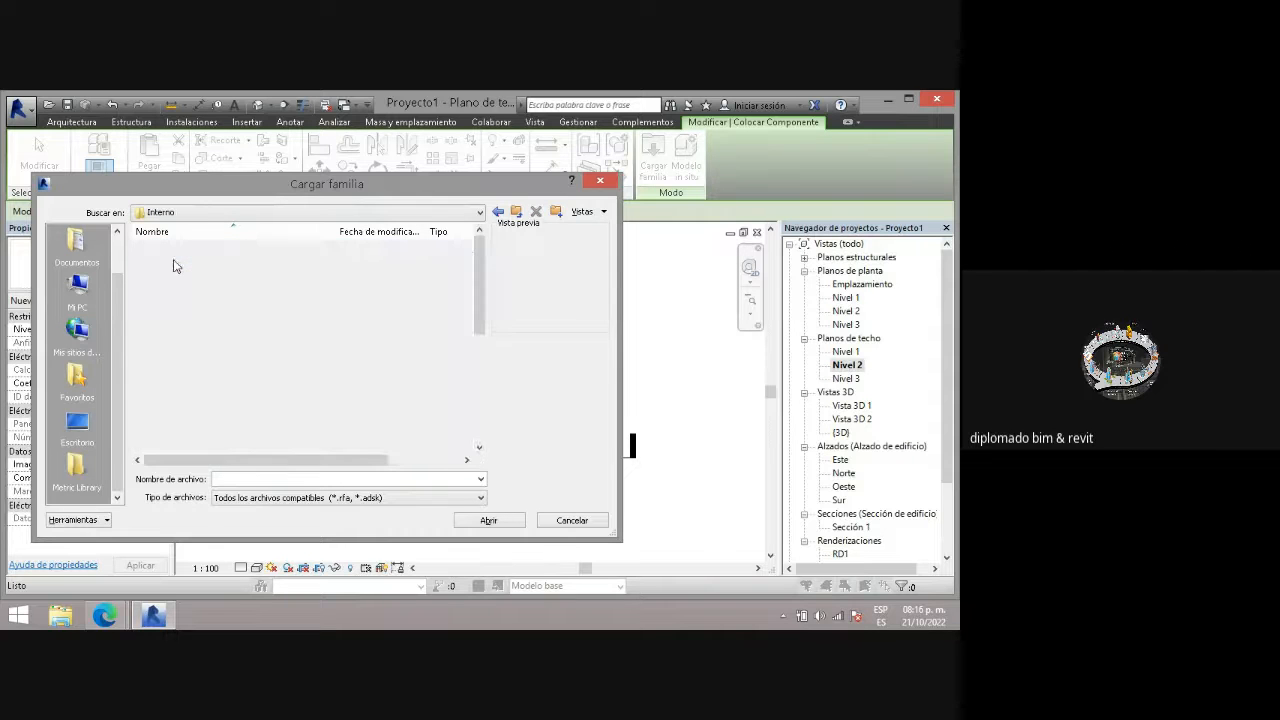
- Preview the interior lighting families, from the M_Aplique wall lights through the M_Foco and M_Foco empotrado spotlights to M_Lámpara de mesa - Estándar
left_click(176, 255)
left_click(176, 262)
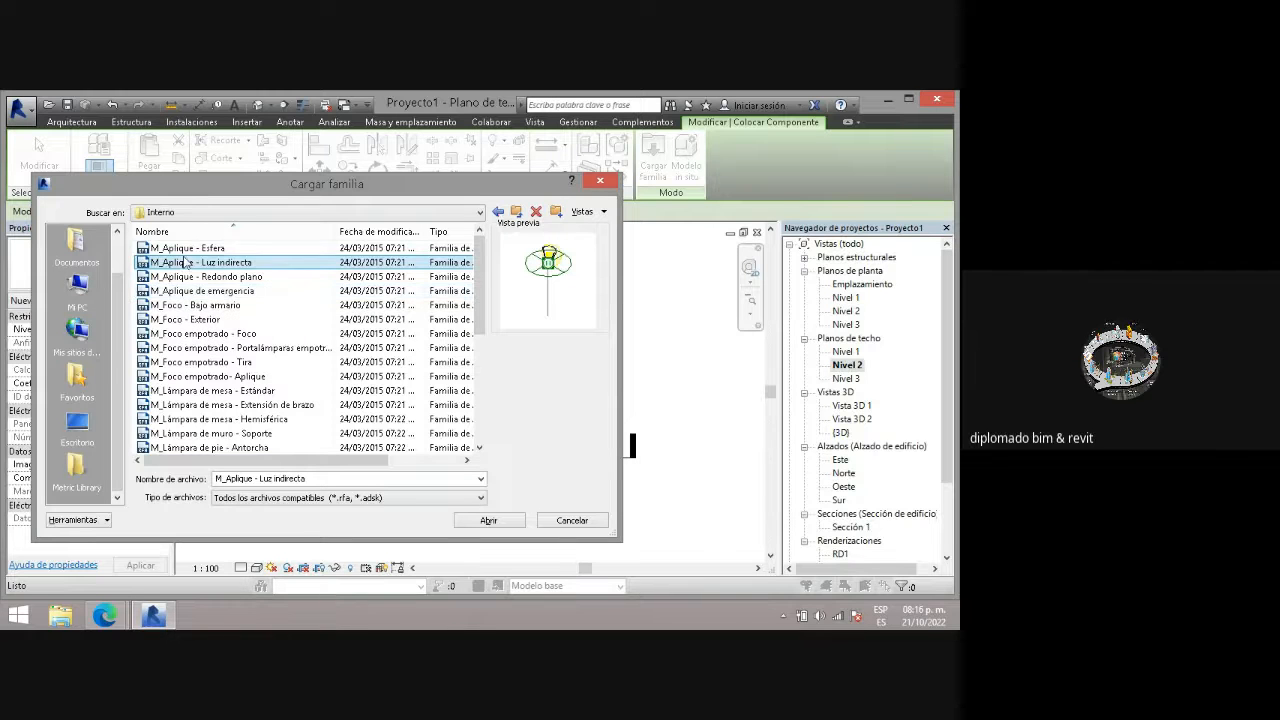
left_click(186, 248)
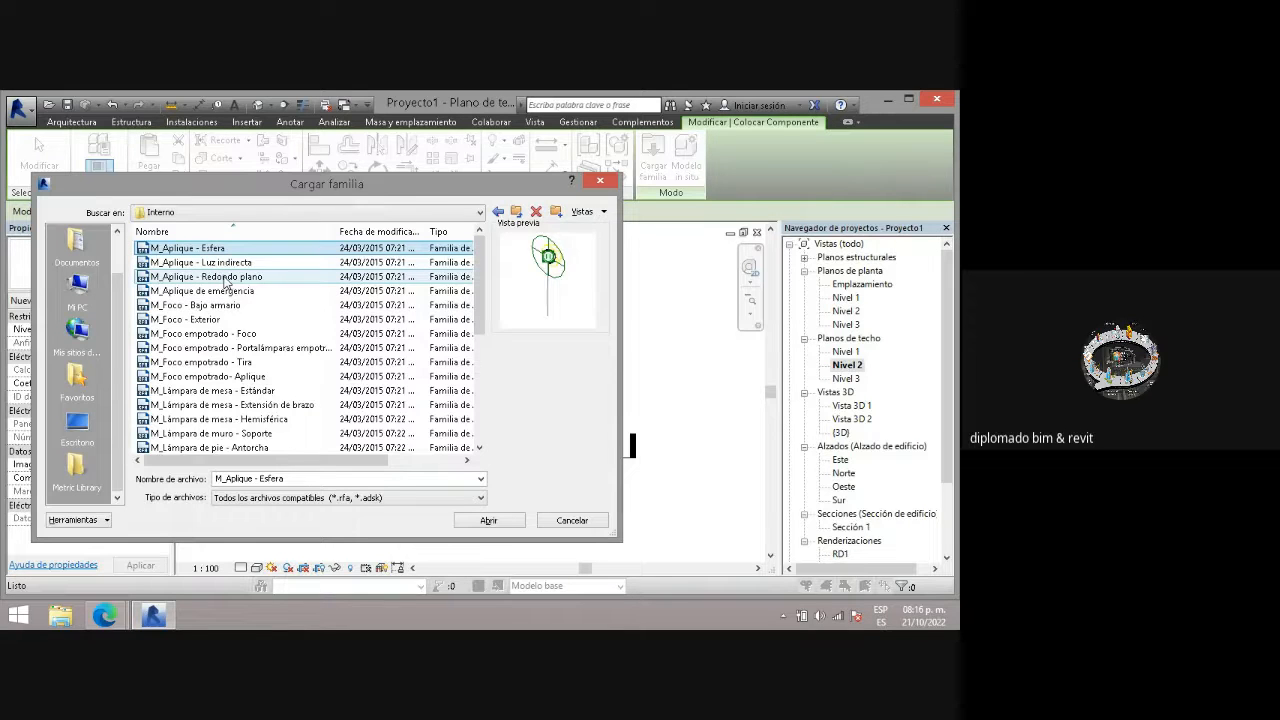
left_click(228, 277)
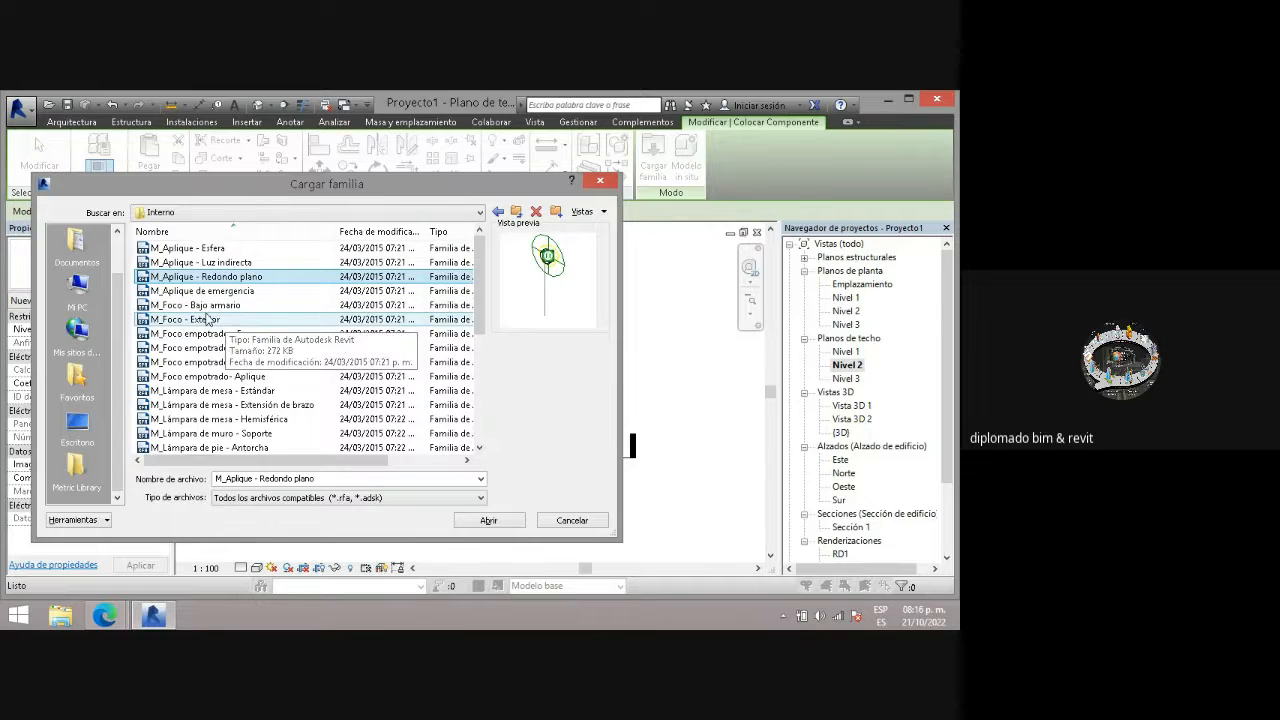
left_click(218, 309)
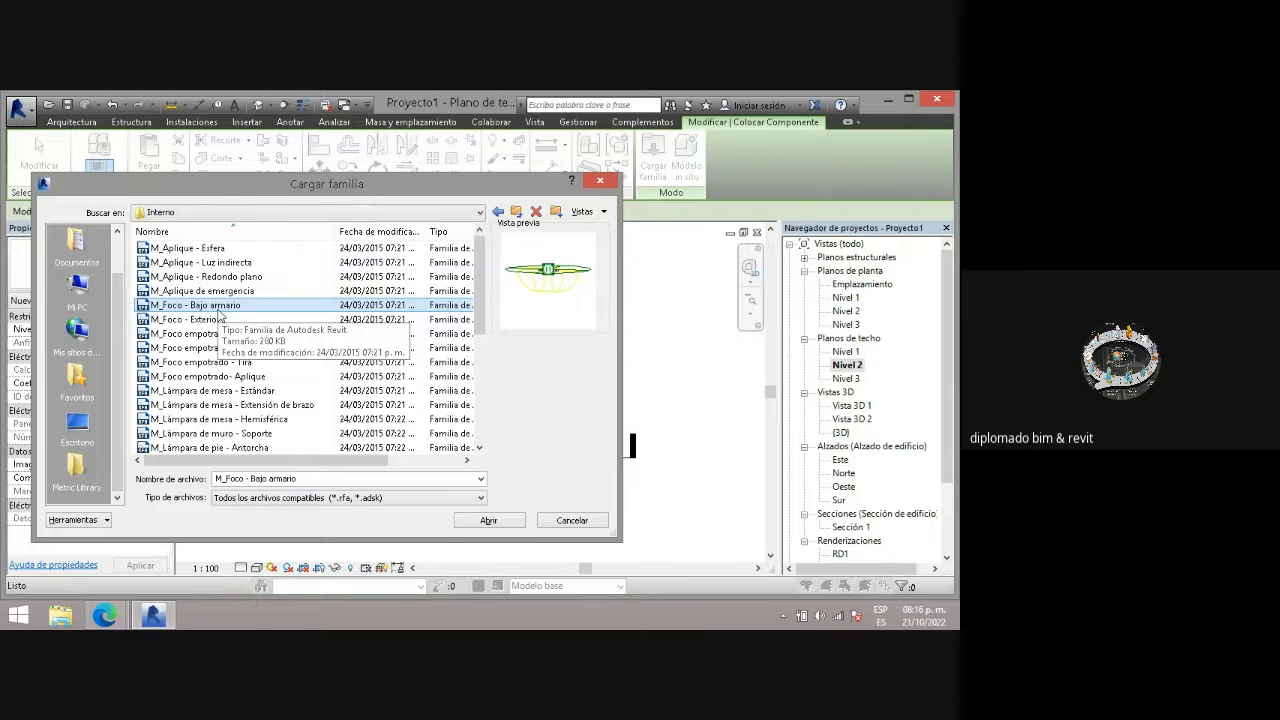
left_click(222, 319)
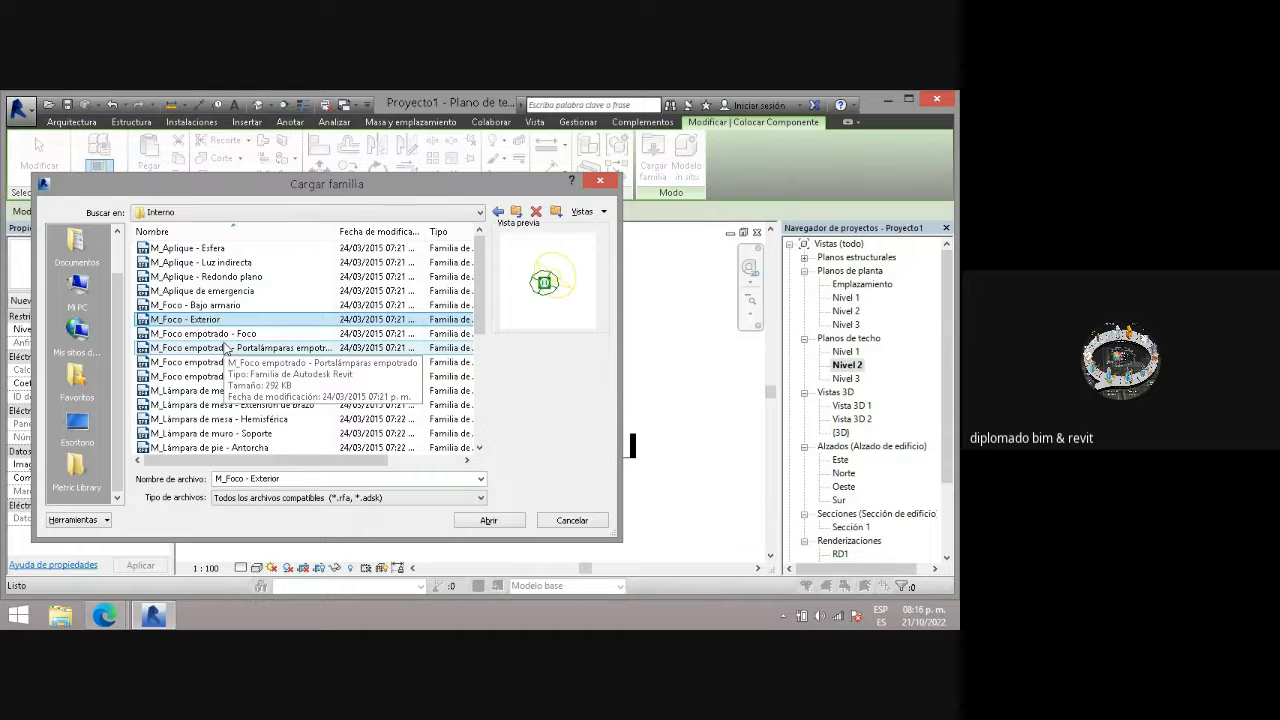
left_click(225, 335)
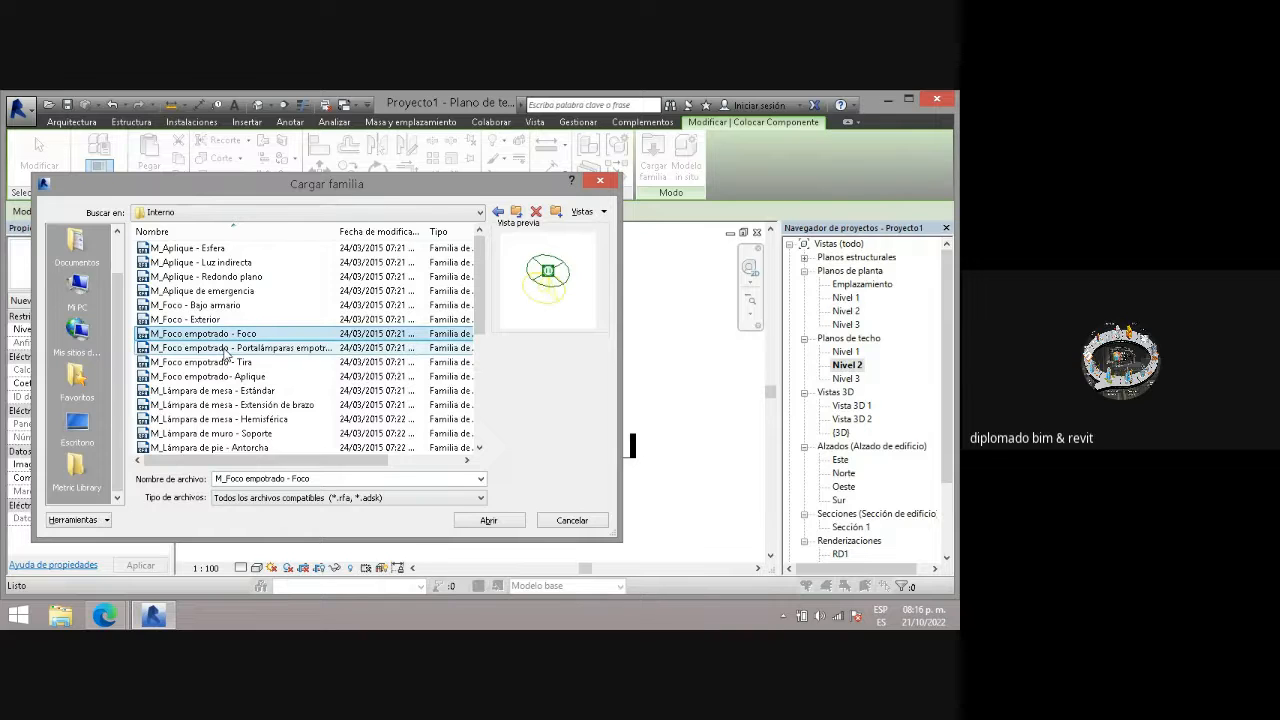
left_click(227, 349)
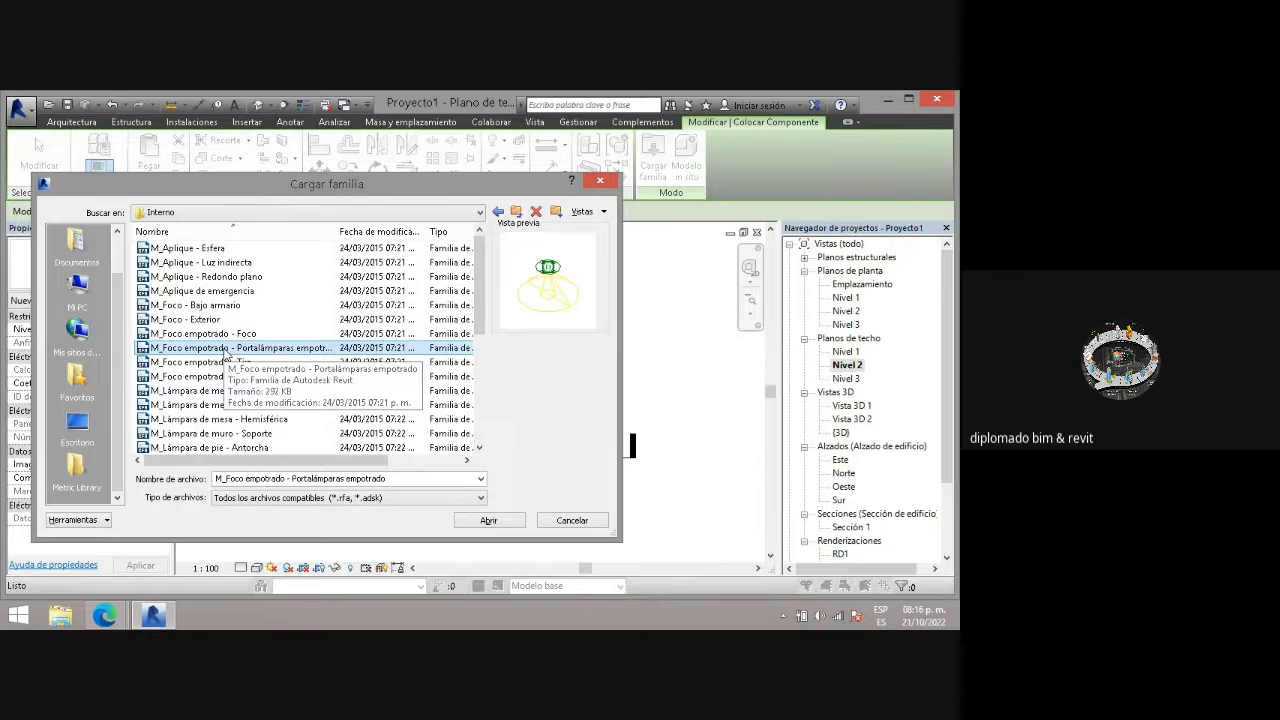
left_click(227, 362)
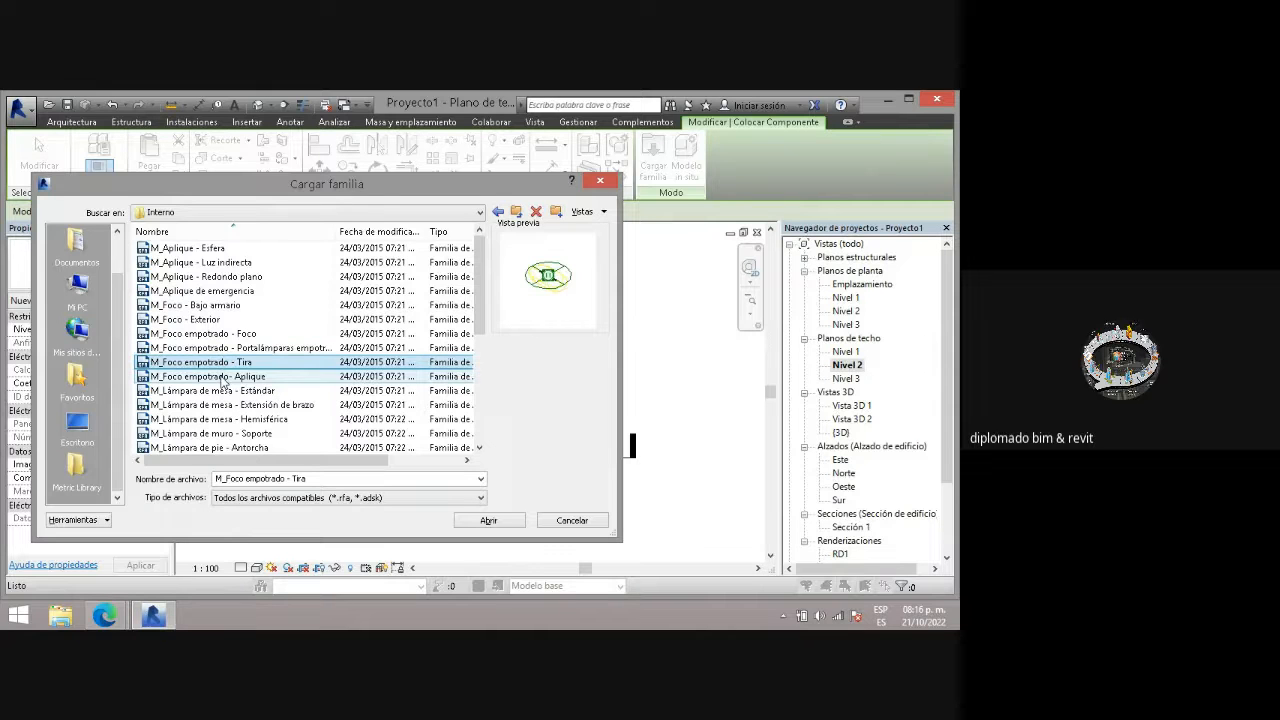
left_click(223, 379)
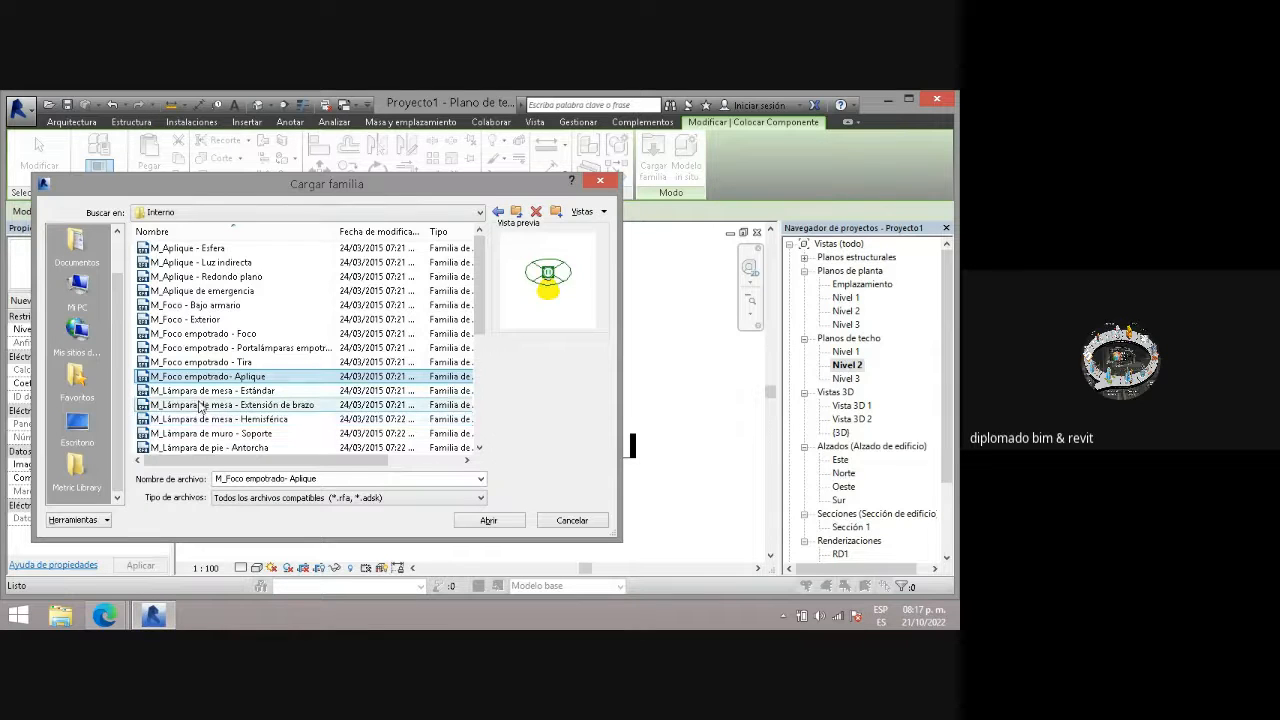
left_click(204, 396)
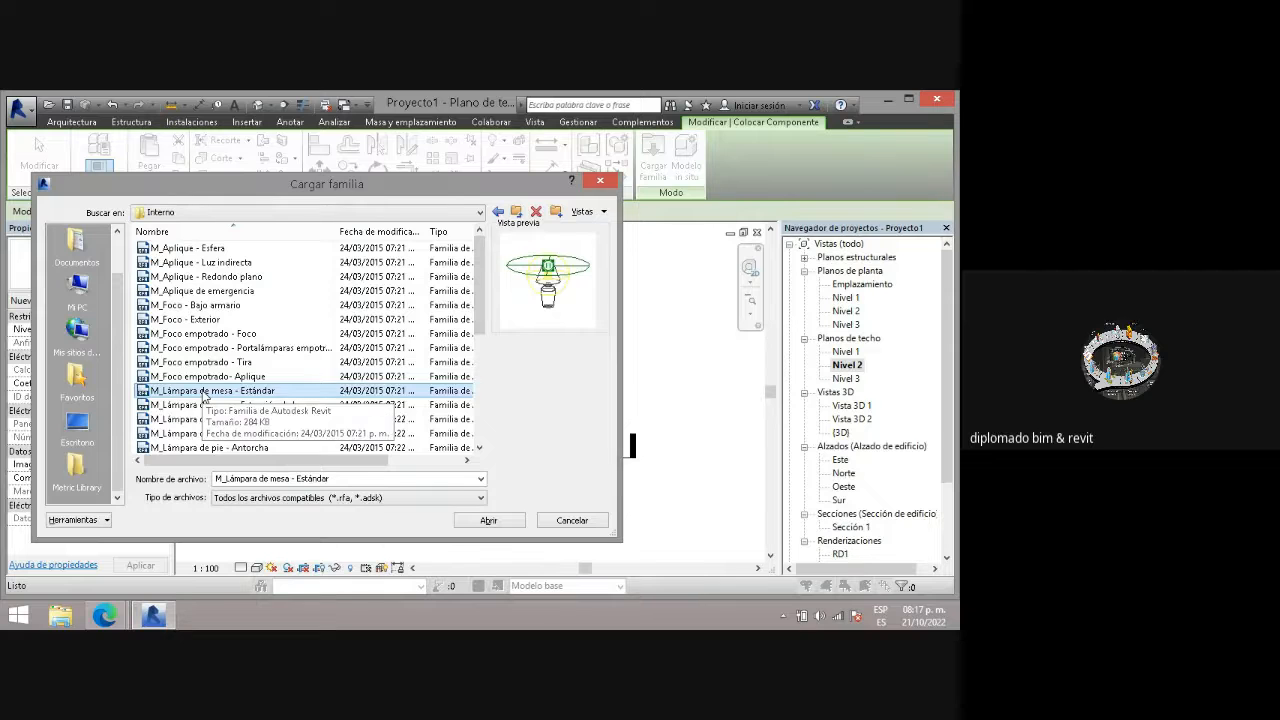
- Compare the M_Luz de techo and M_Luz indirecta - Tira families and load M_Luz de techo - Cuadro lineal
scroll(210, 380, "down", 5)
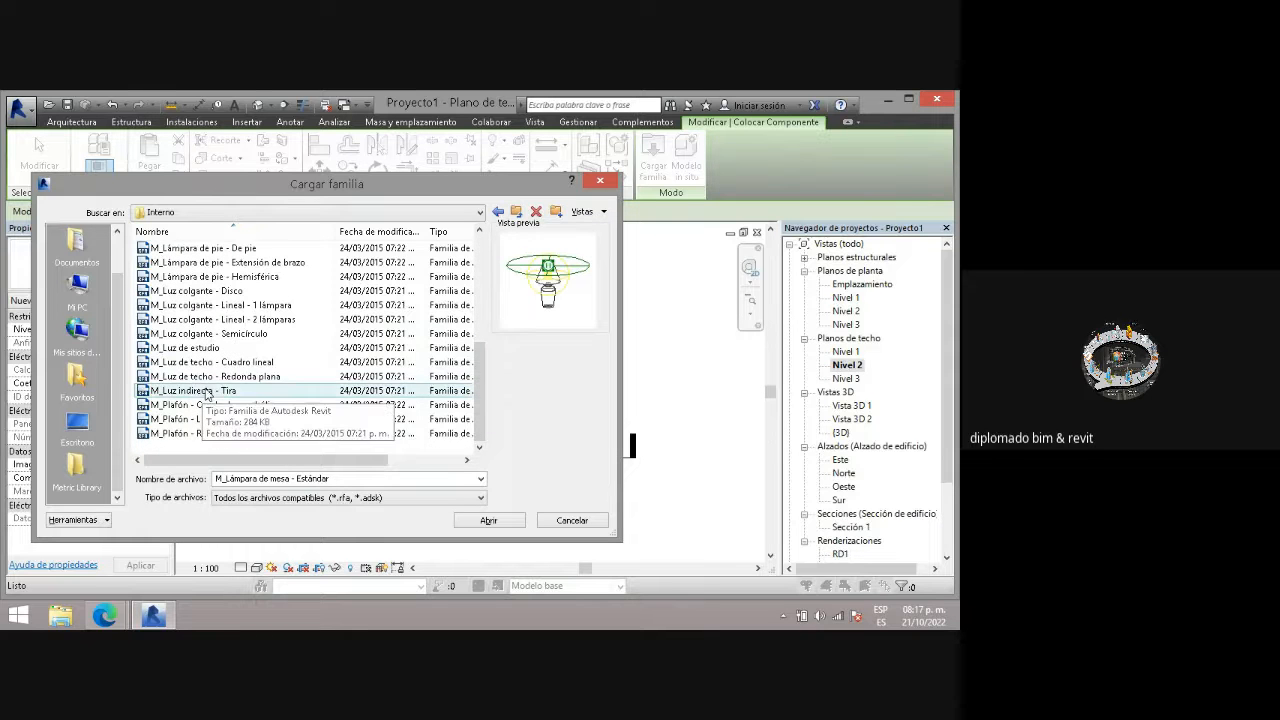
left_click(217, 350)
left_click(217, 362)
left_click(216, 376)
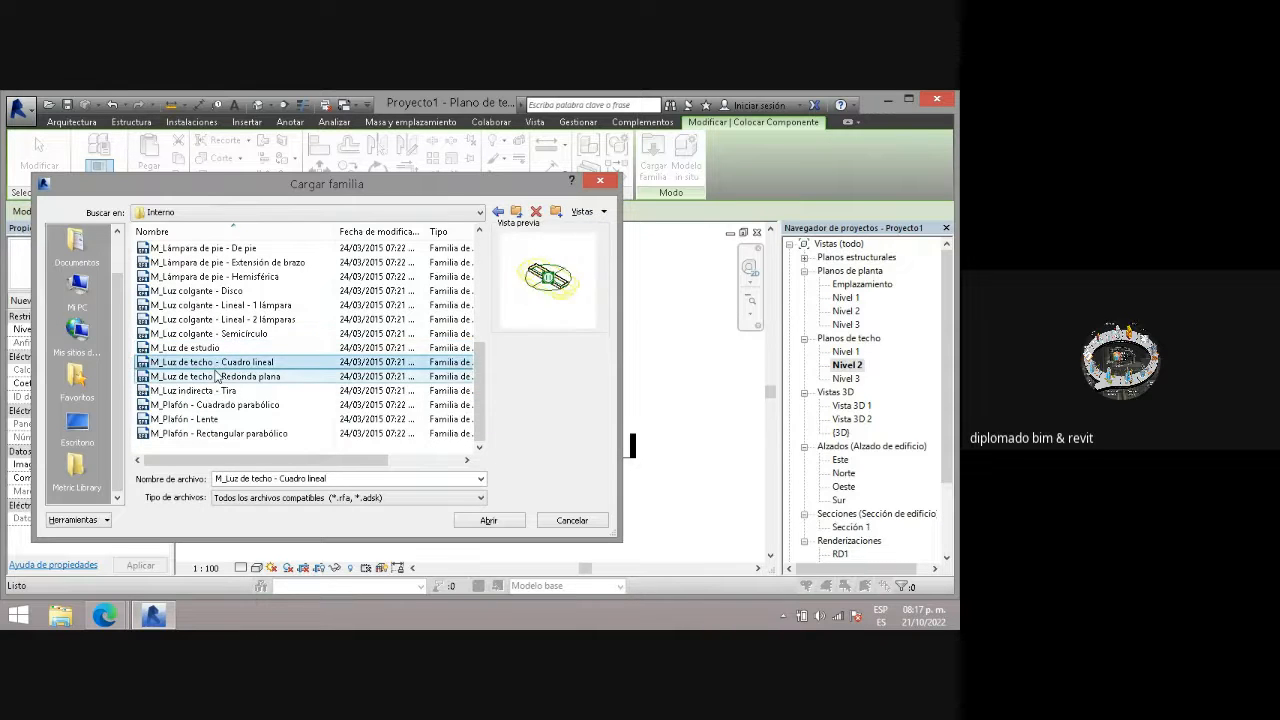
left_click(215, 389)
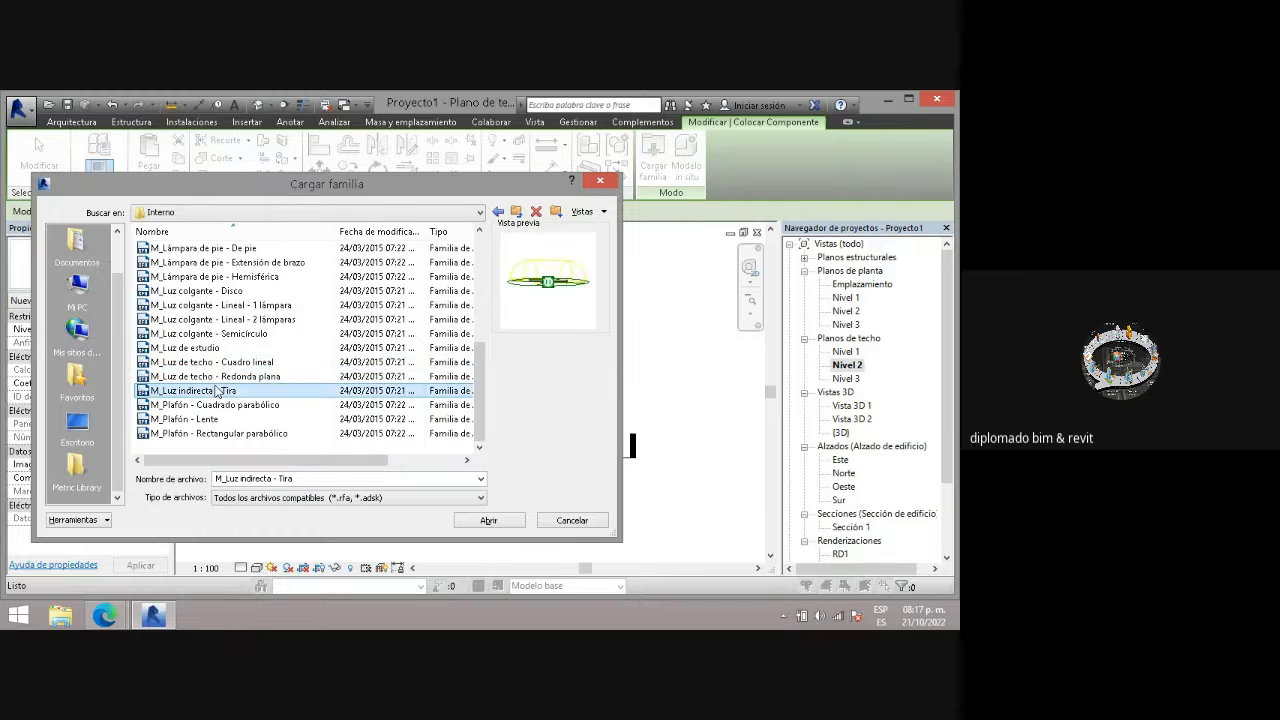
left_click(215, 380)
left_click(217, 362)
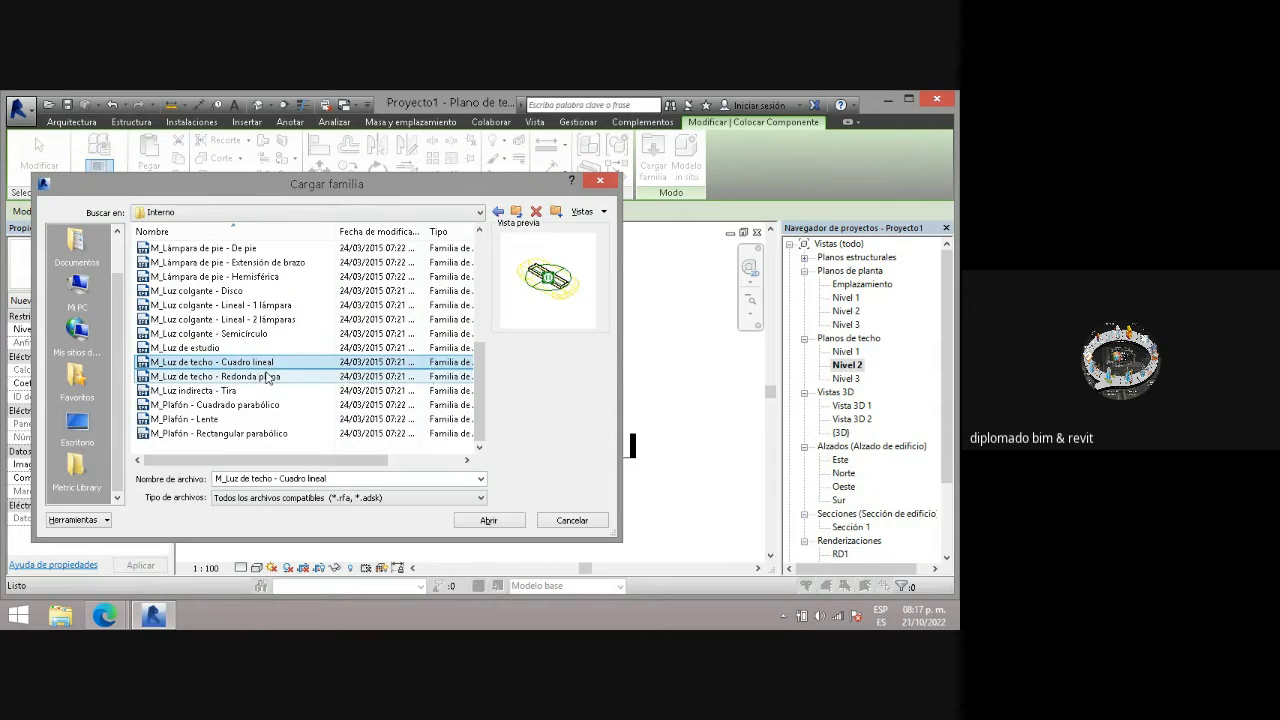
left_click(497, 525)
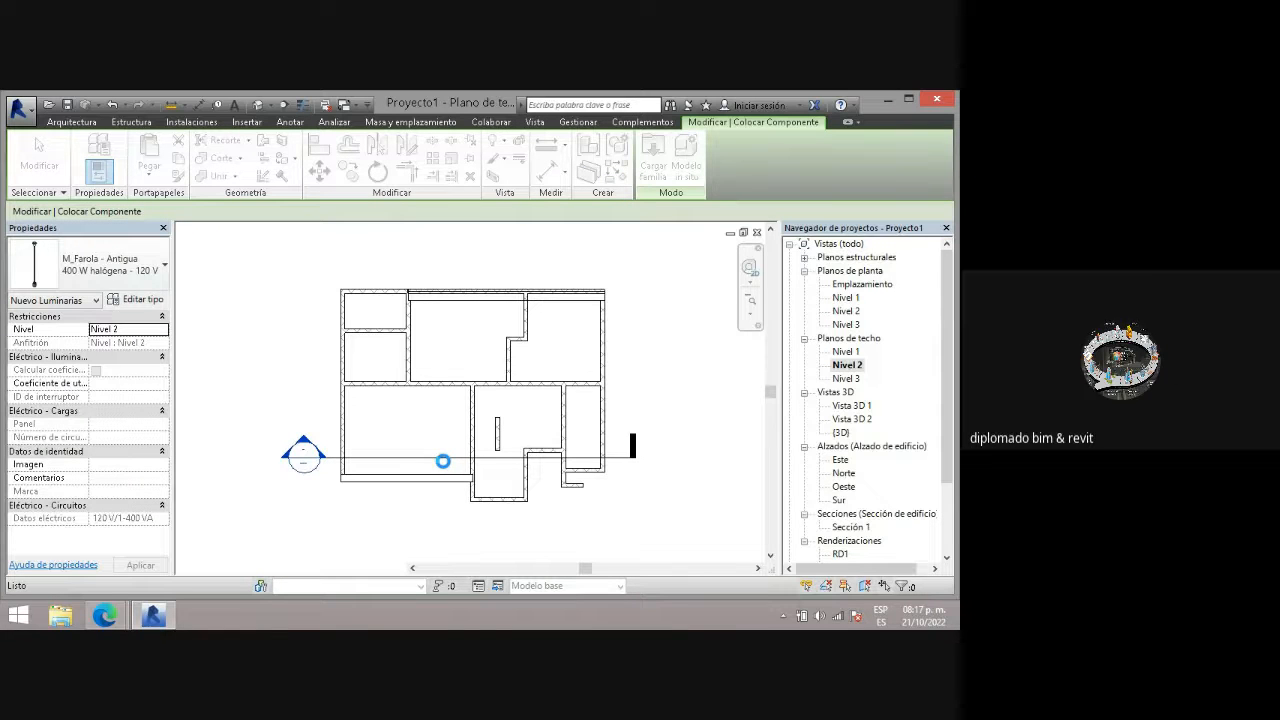
- Try to place the linear ceiling light in the Nivel 1 ceiling plan
key("Escape")
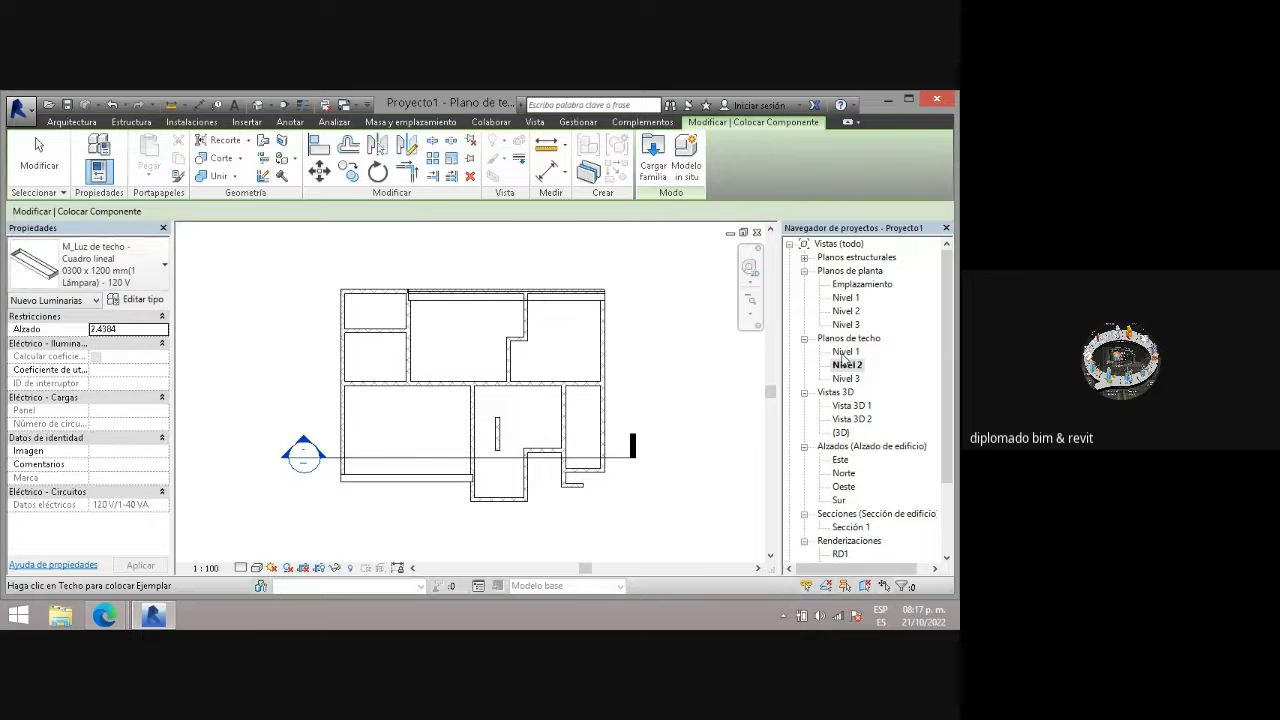
double_click(845, 352)
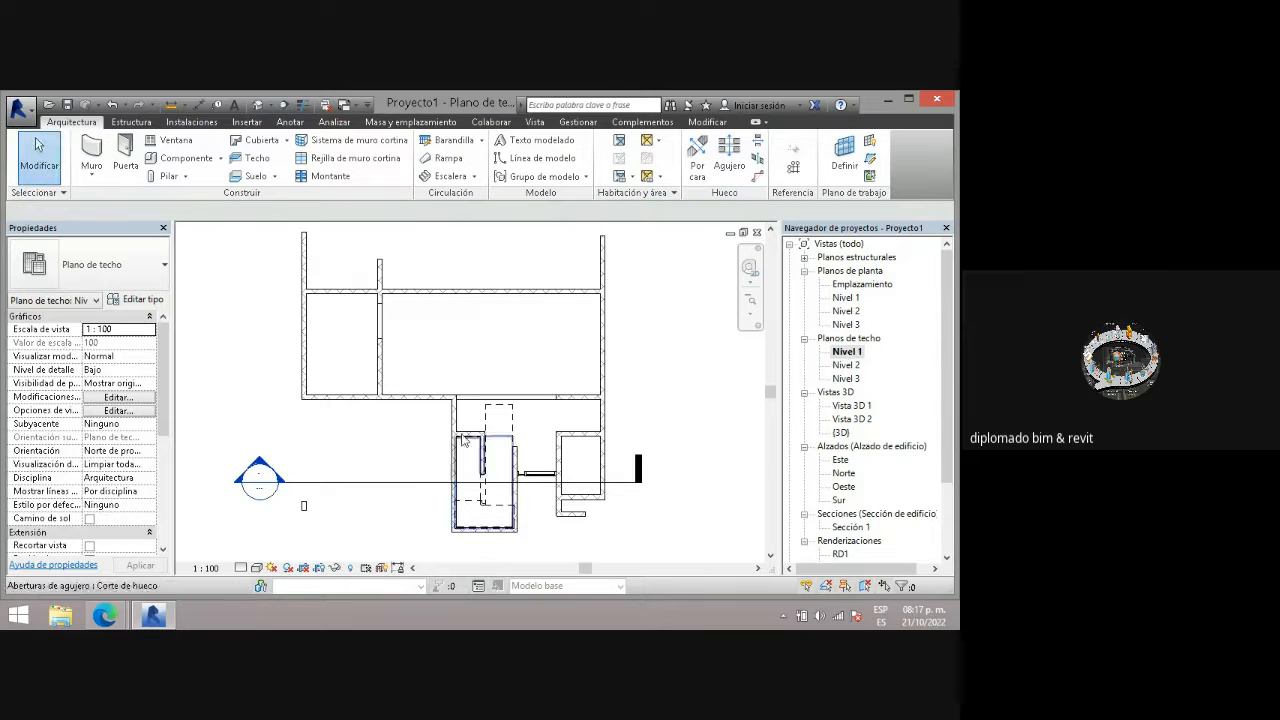
left_click(180, 158)
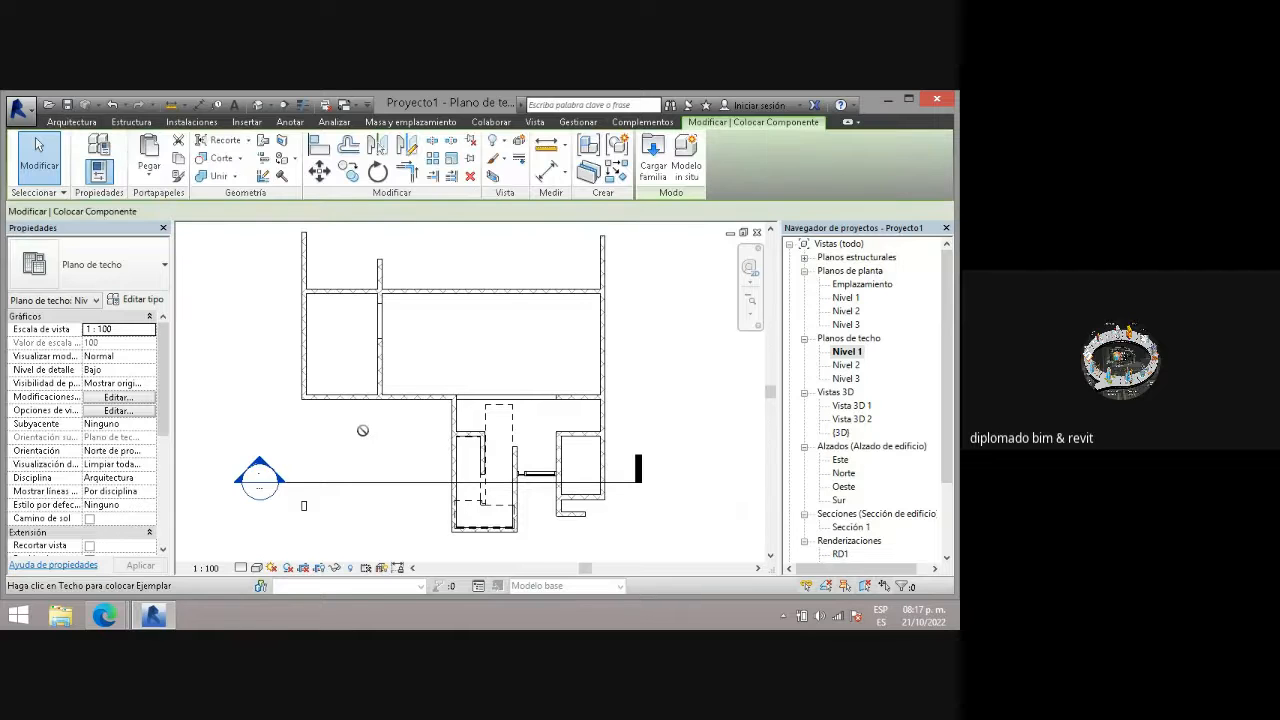
- Place a M_Luz de techo - Cuadro lineal 0300 x 1200 mm (1 Lámpara) - 120 V in the Nivel 2 ceiling plan's large room crossed by the section line
double_click(845, 365)
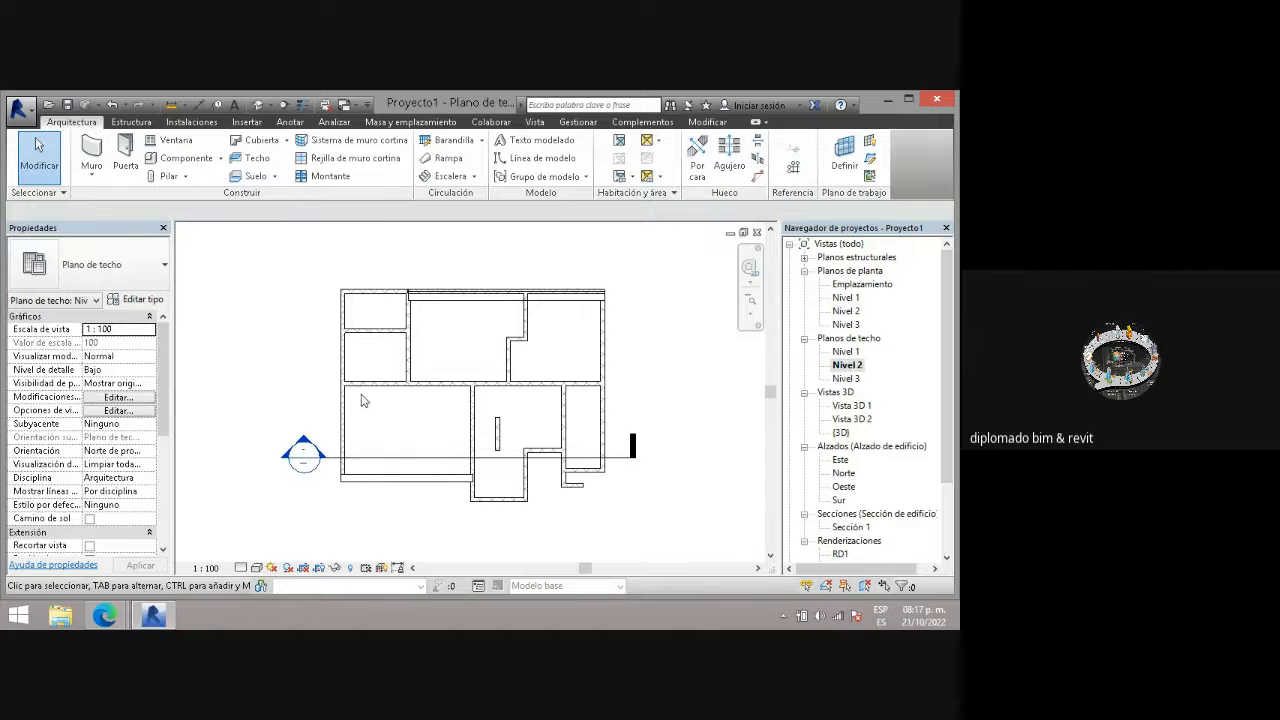
left_click(168, 158)
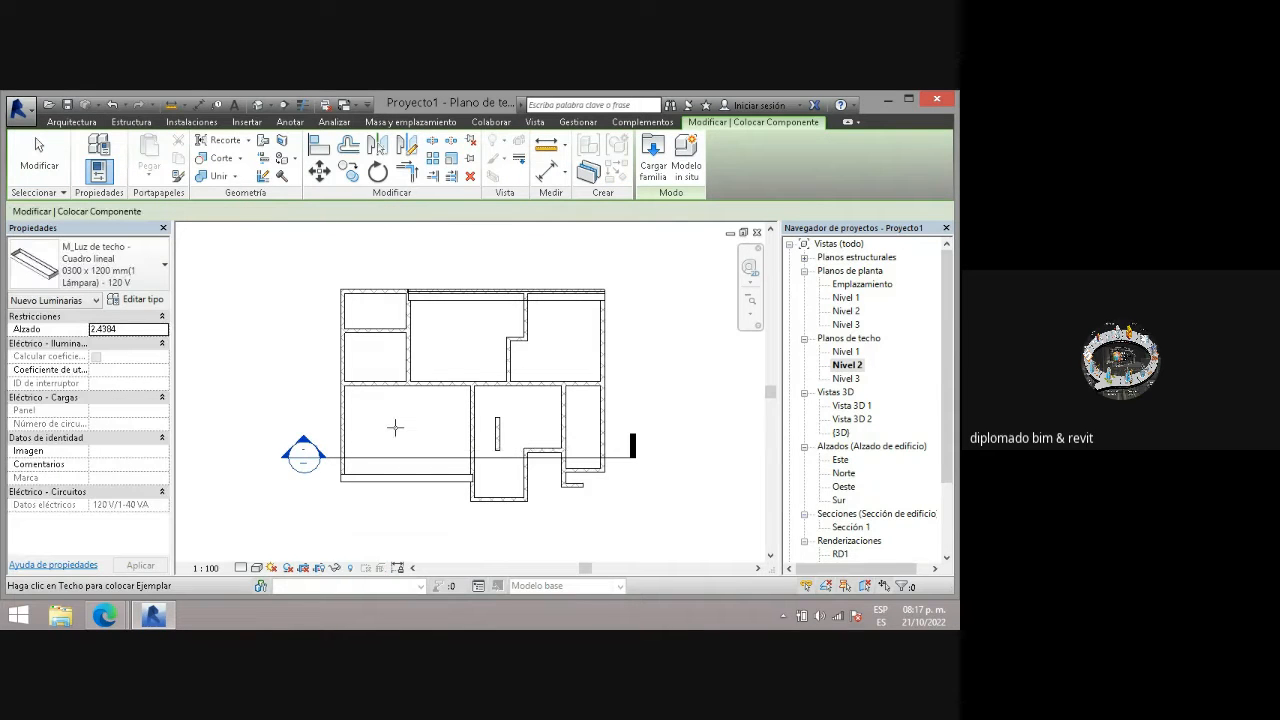
left_click(395, 428)
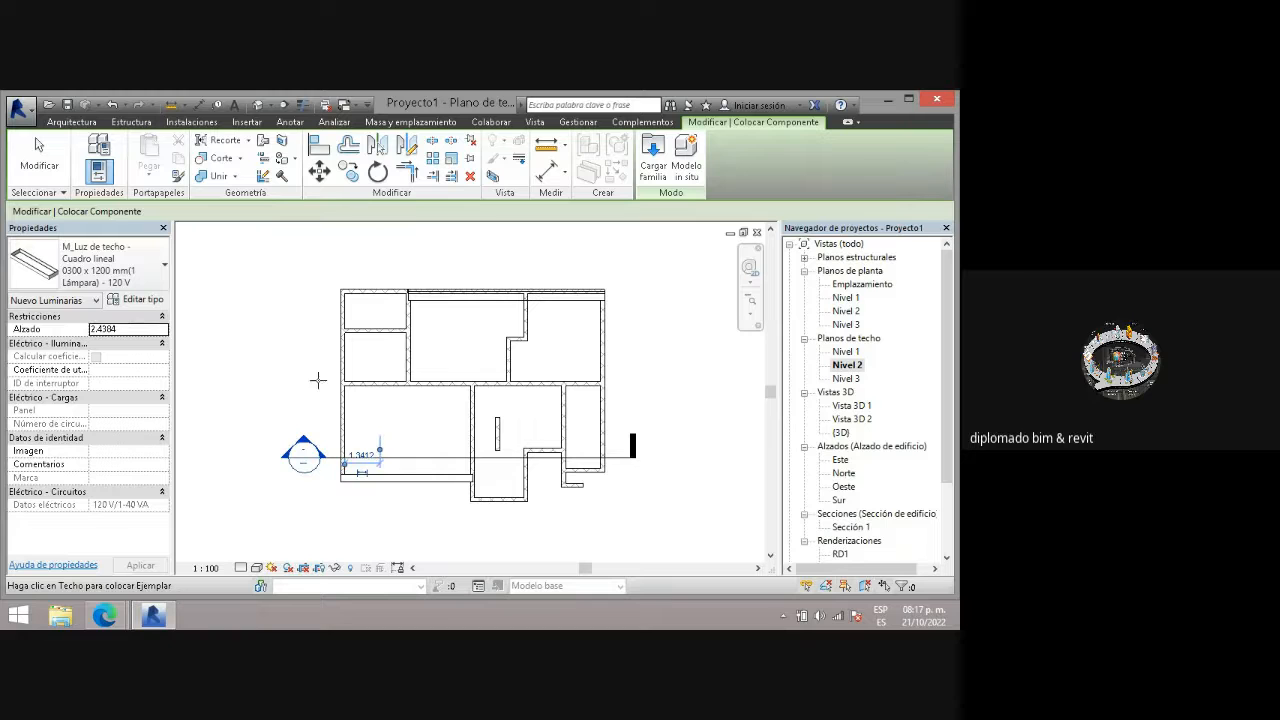
- Open the default 3D view, end the component placement and turn off the sun path
left_click(259, 104)
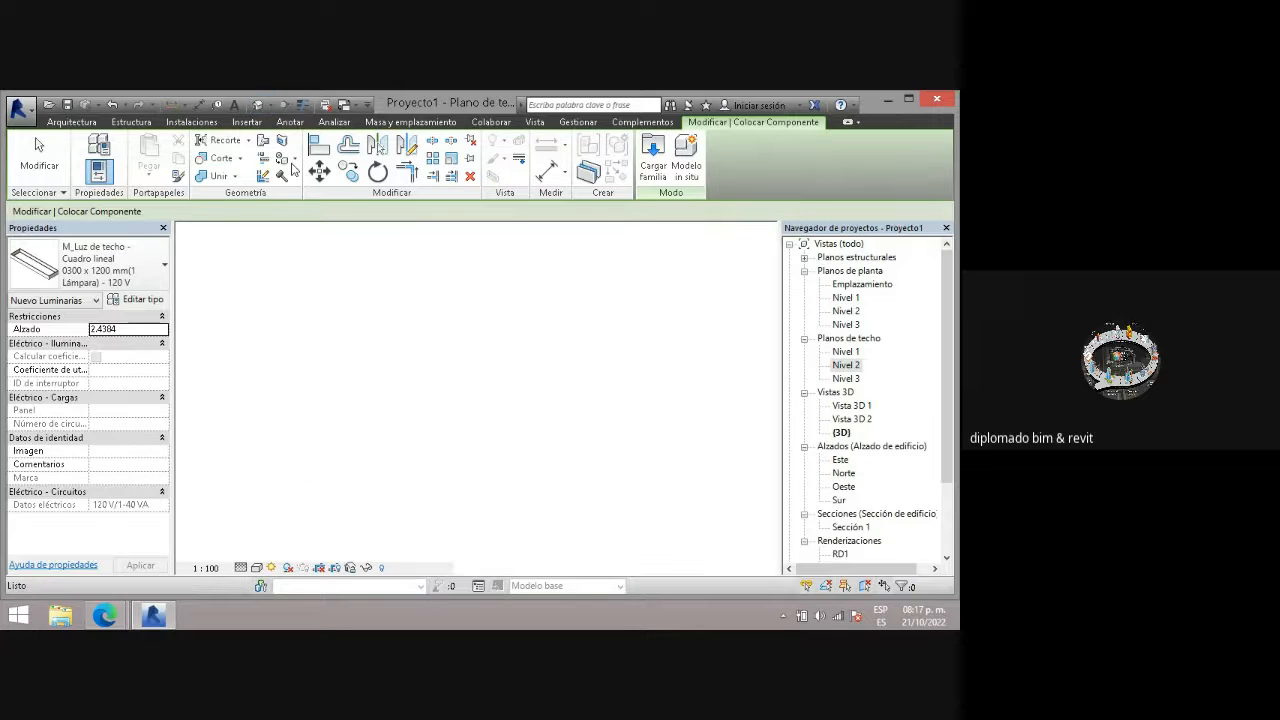
scroll(592, 465, "up", 4)
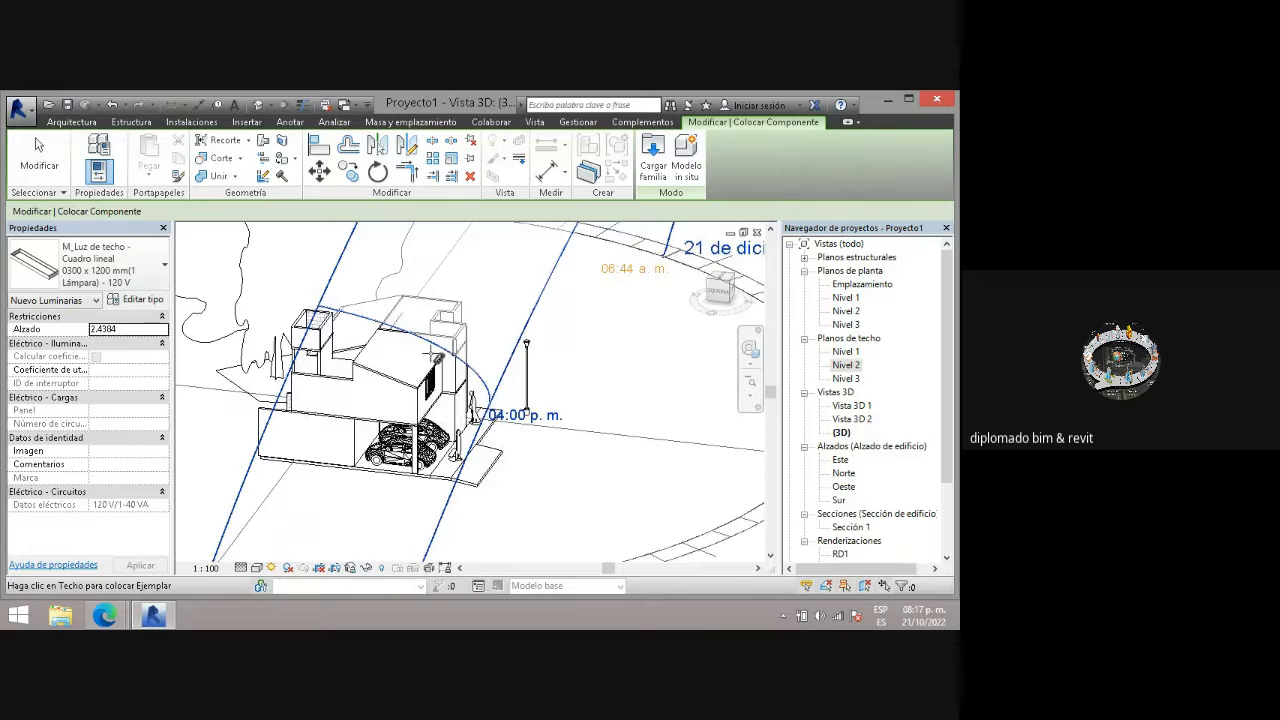
scroll(432, 360, "up", 3)
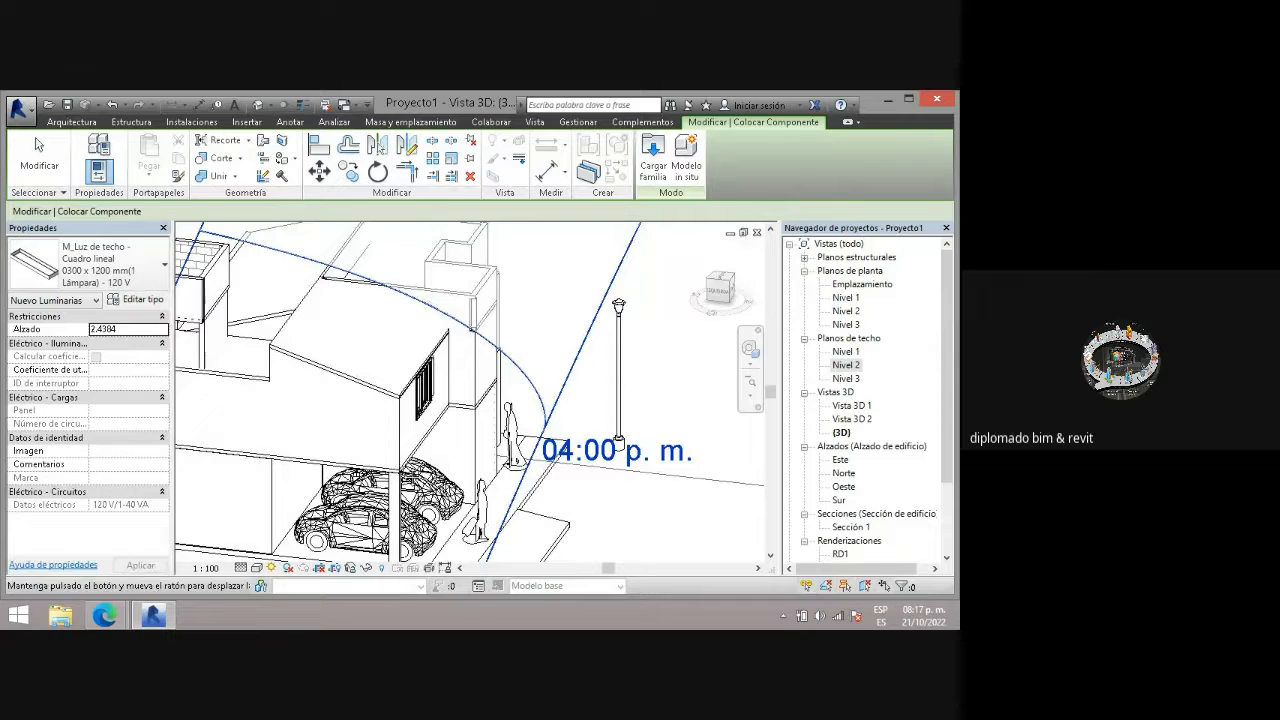
scroll(400, 466, "up", 1)
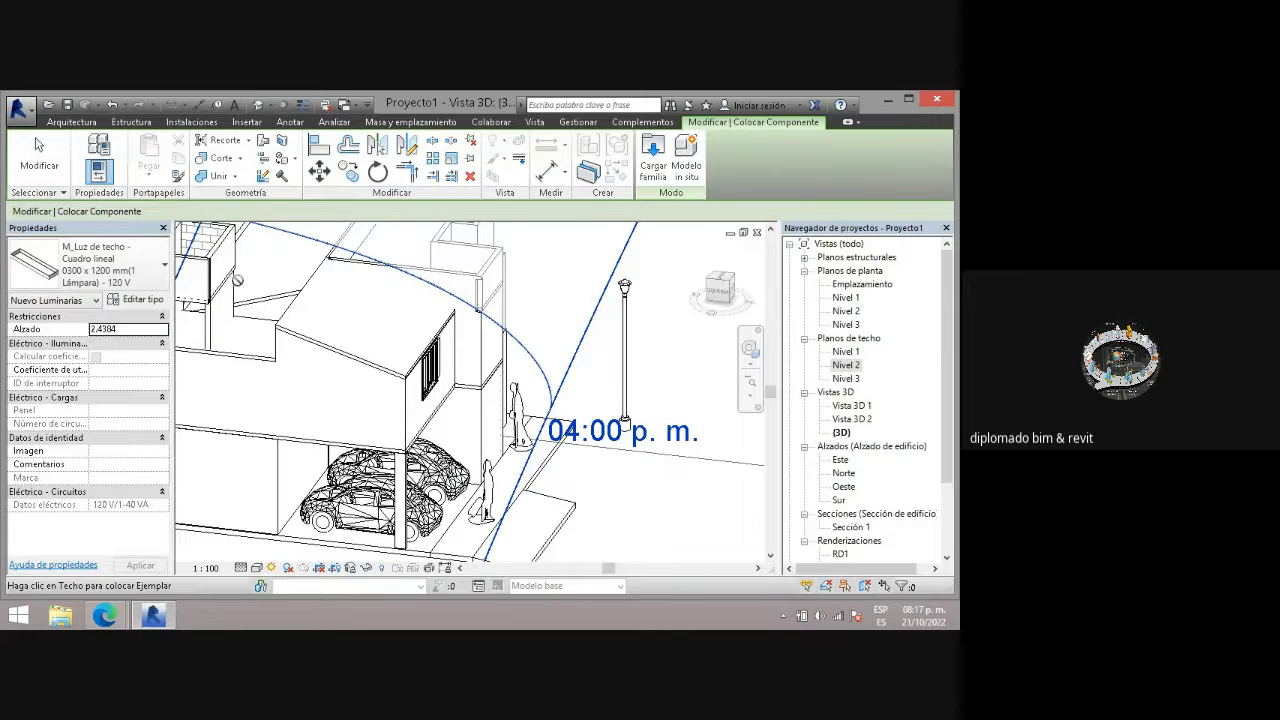
left_click(36, 165)
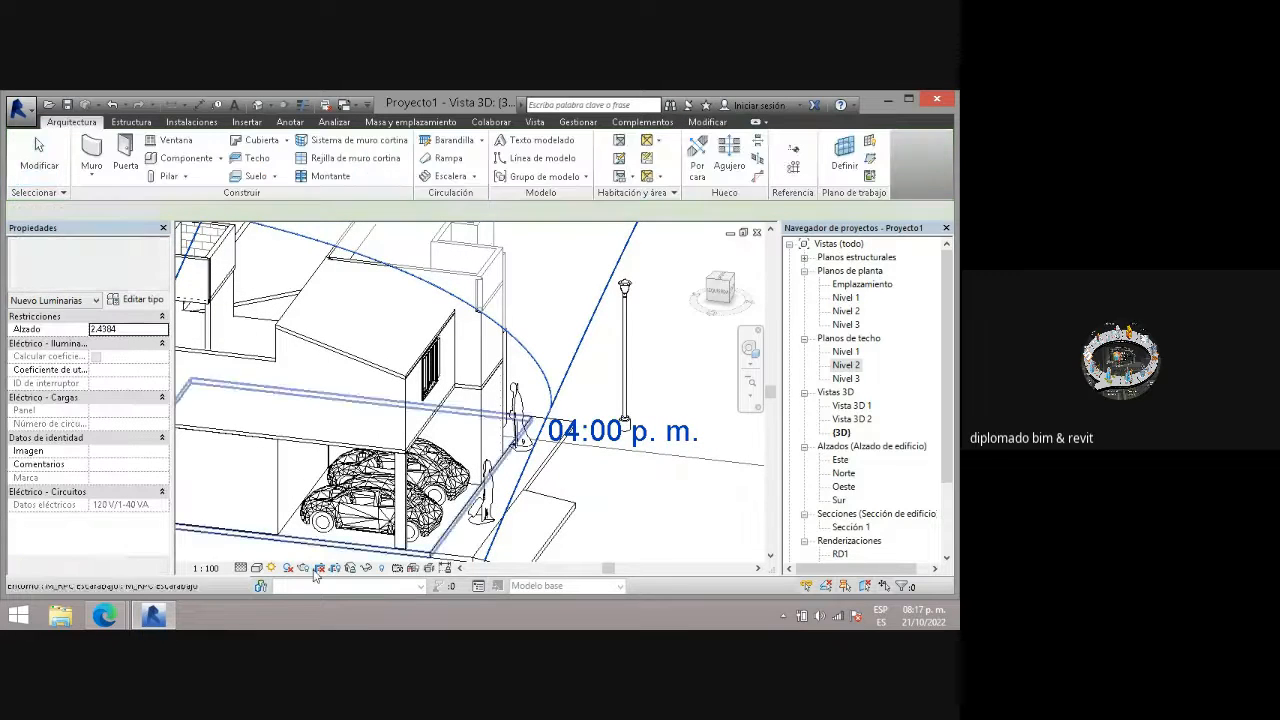
left_click(271, 567)
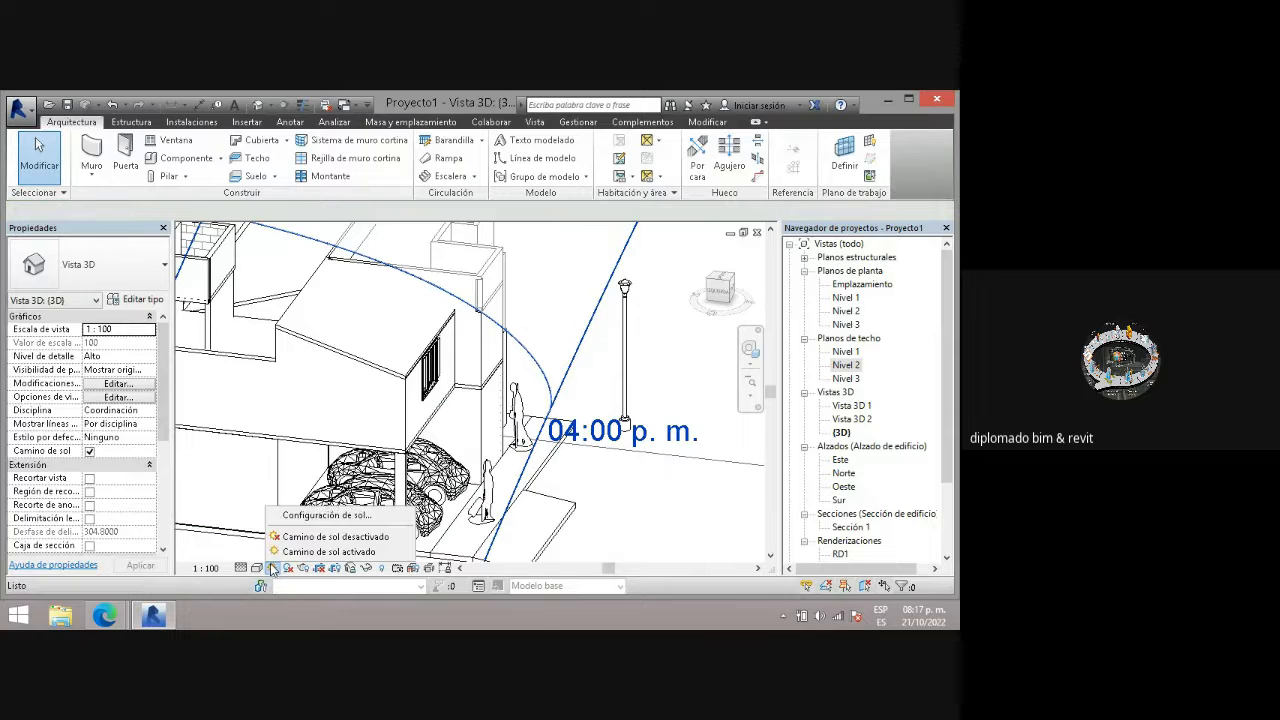
left_click(310, 537)
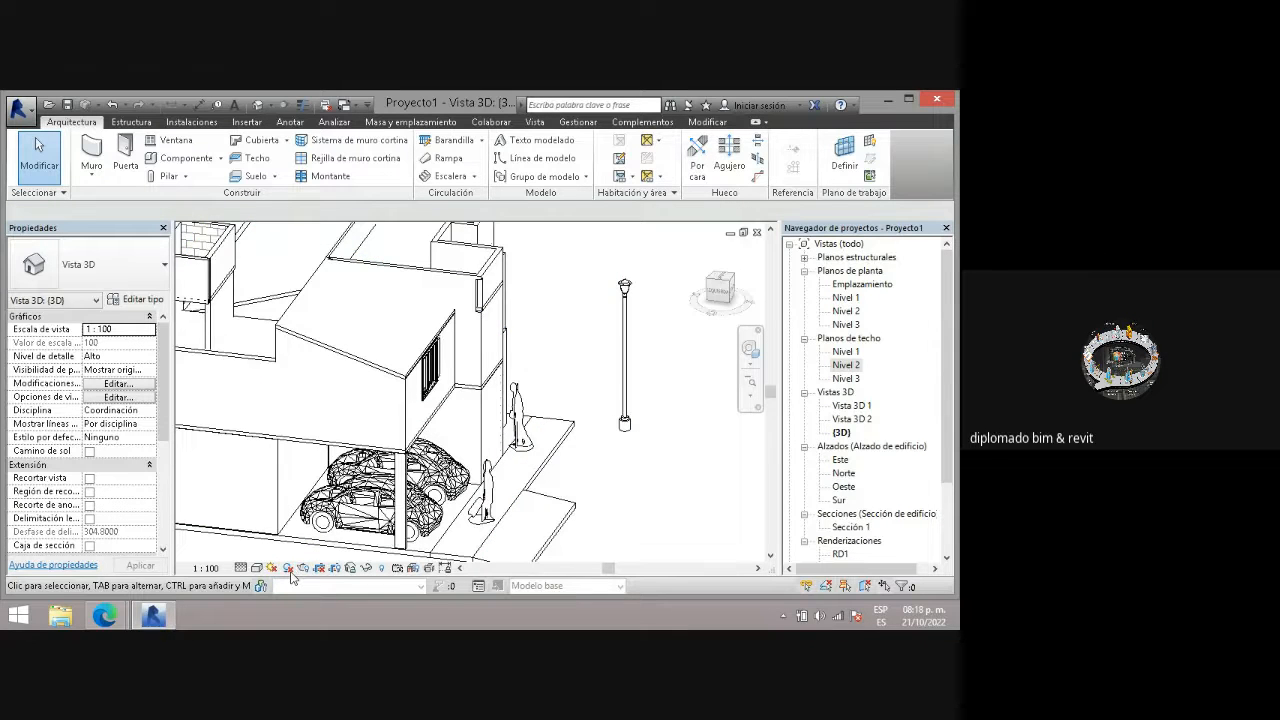
- Hide the Muros category in the 3D view's visibility and graphics overrides
scroll(549, 443, "down", 4)
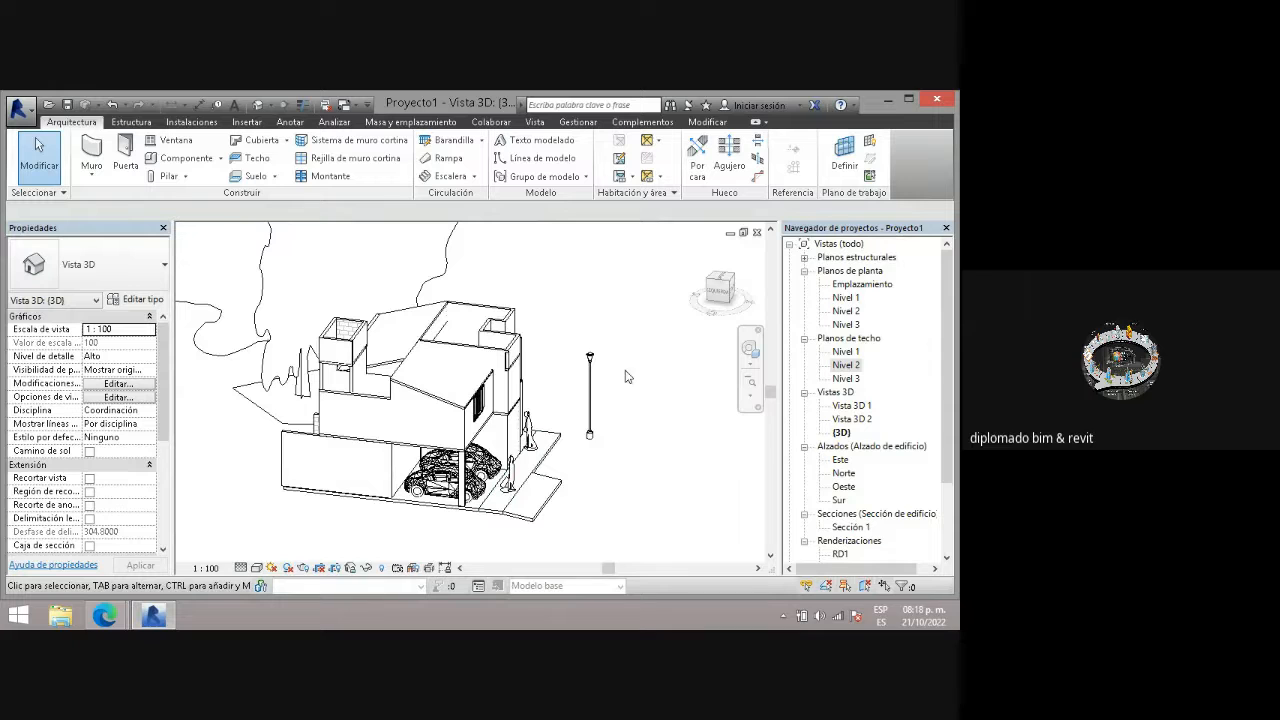
scroll(532, 348, "up", 1)
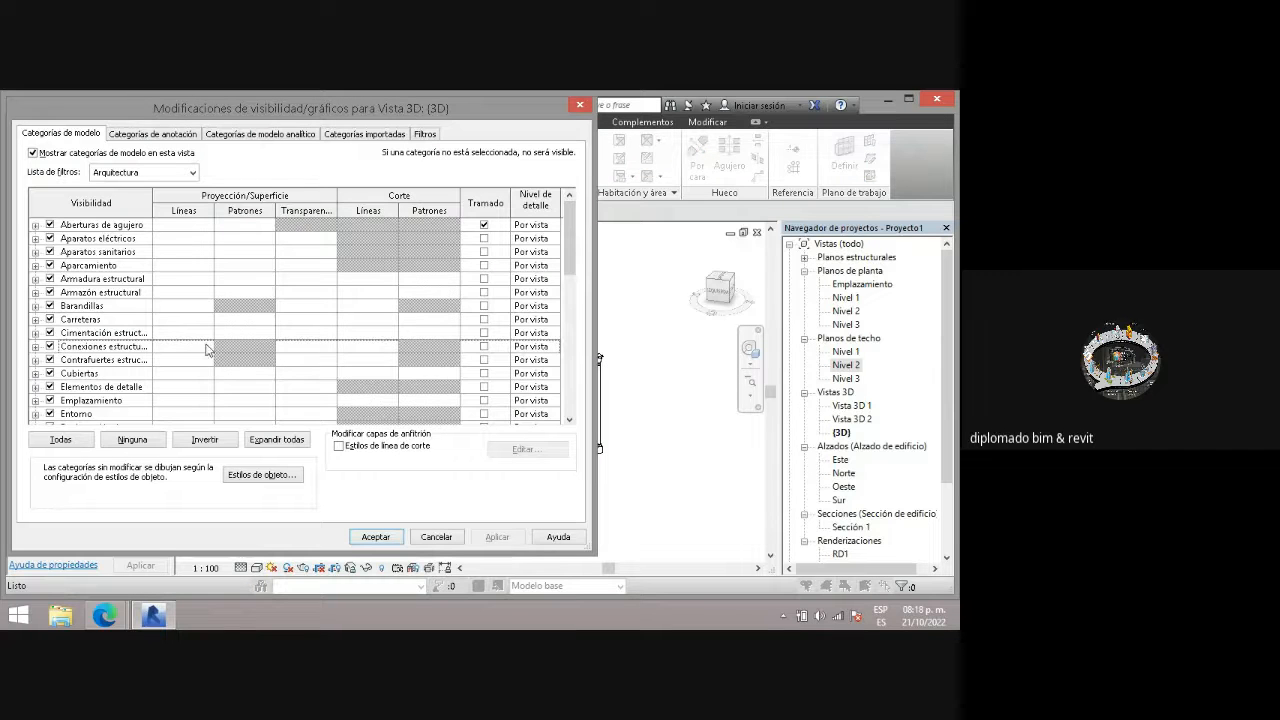
scroll(150, 380, "down", 5)
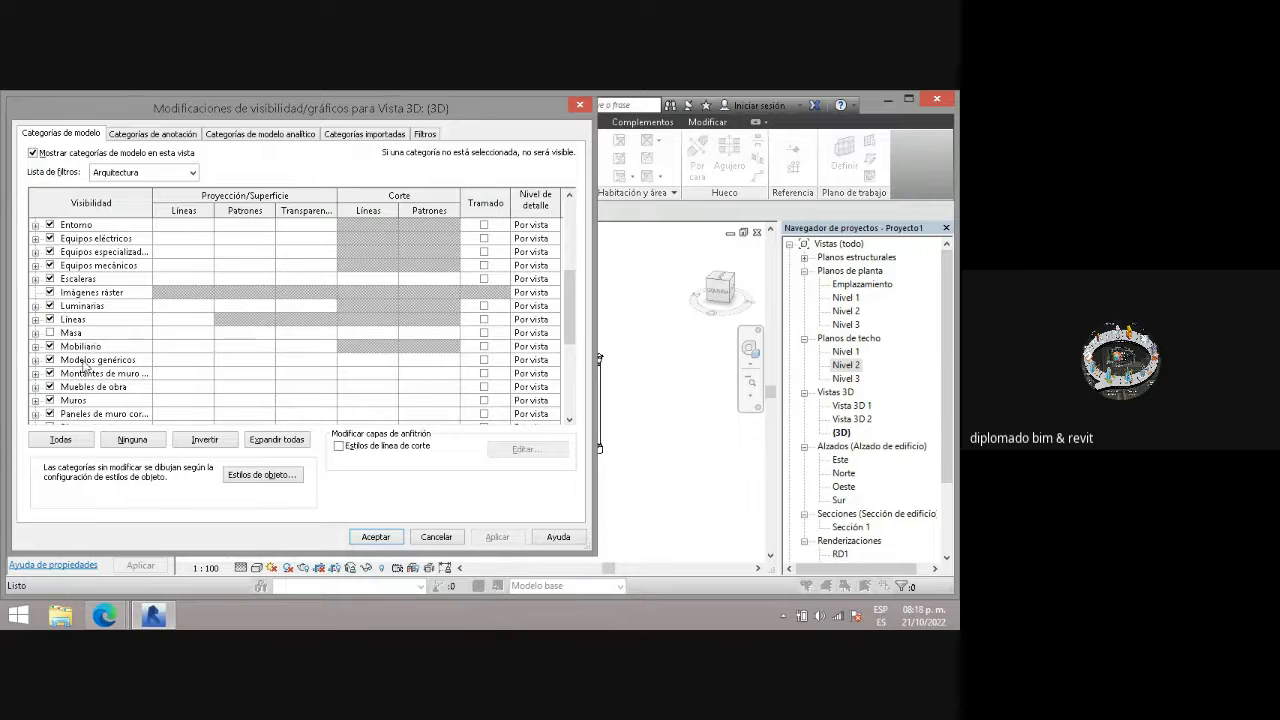
scroll(84, 366, "down", 3)
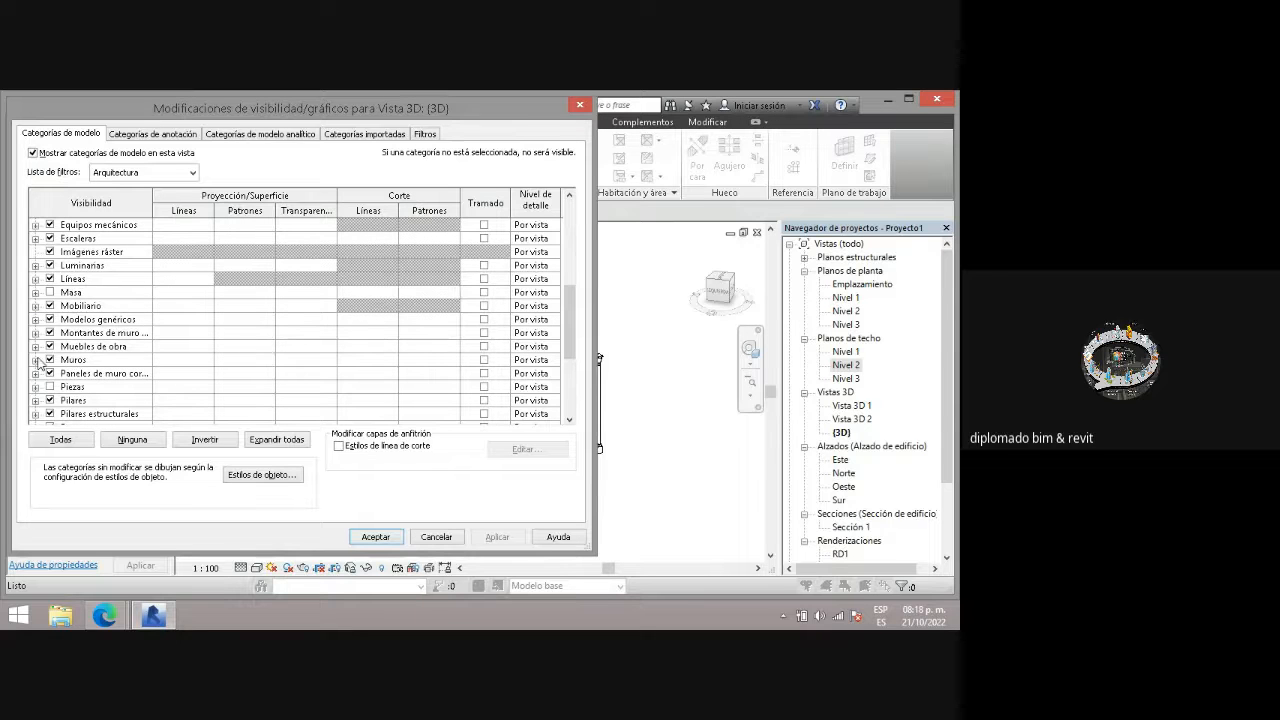
left_click(50, 360)
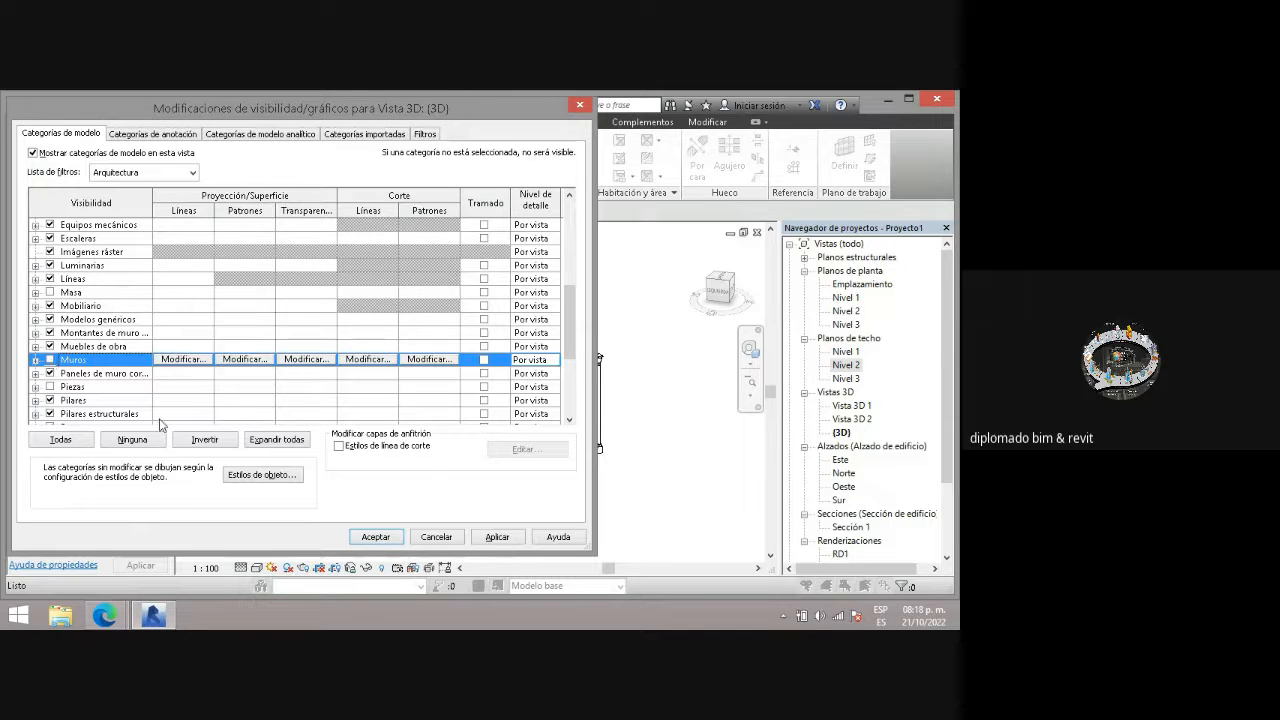
left_click(500, 538)
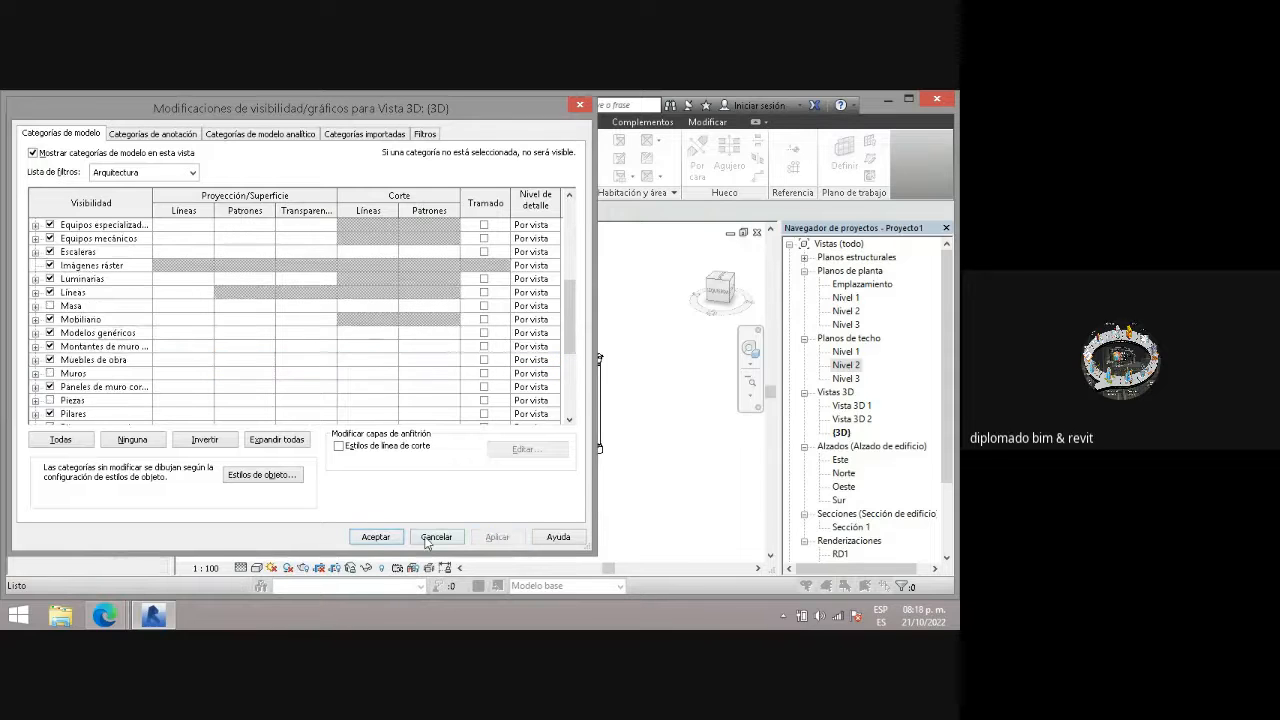
left_click(376, 537)
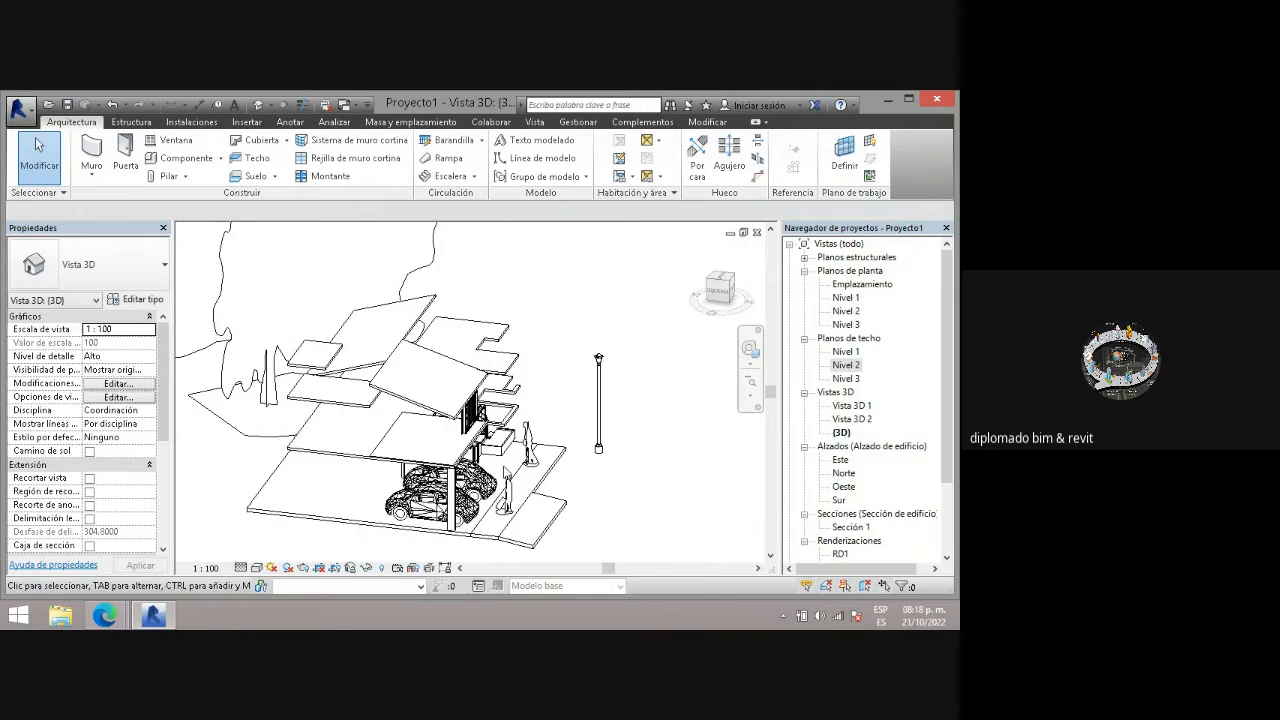
- Examine from several angles how the linear ceiling light sits against the underside of the sloped roof slab
middle_click_drag(454, 482, 530, 390, "shift")
scroll(510, 318, "up", 3)
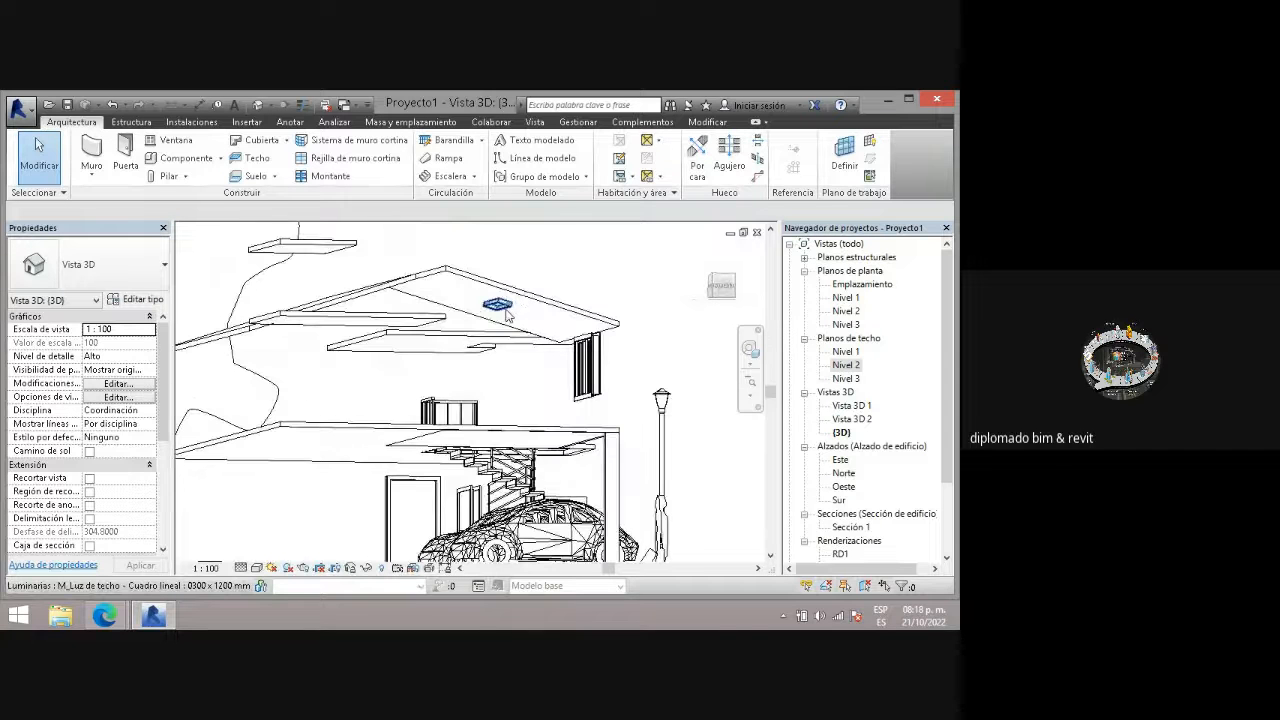
left_click(507, 320)
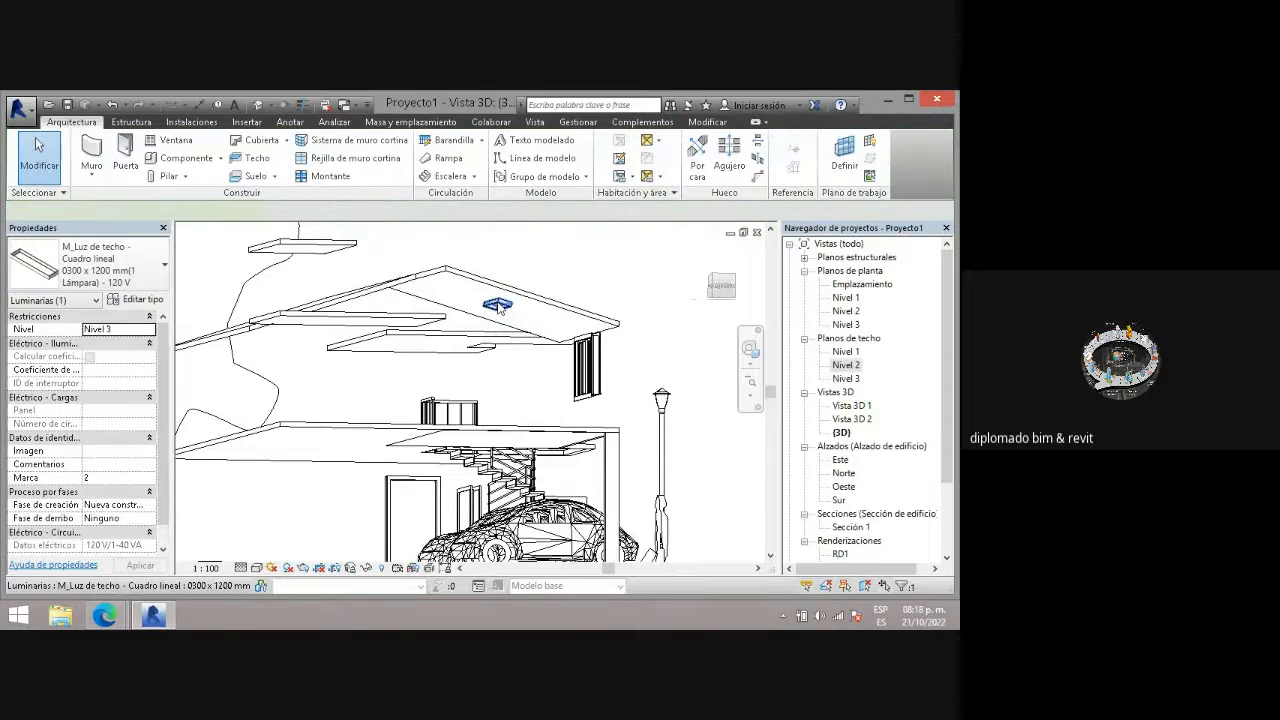
left_click(498, 306)
scroll(501, 300, "up", 3)
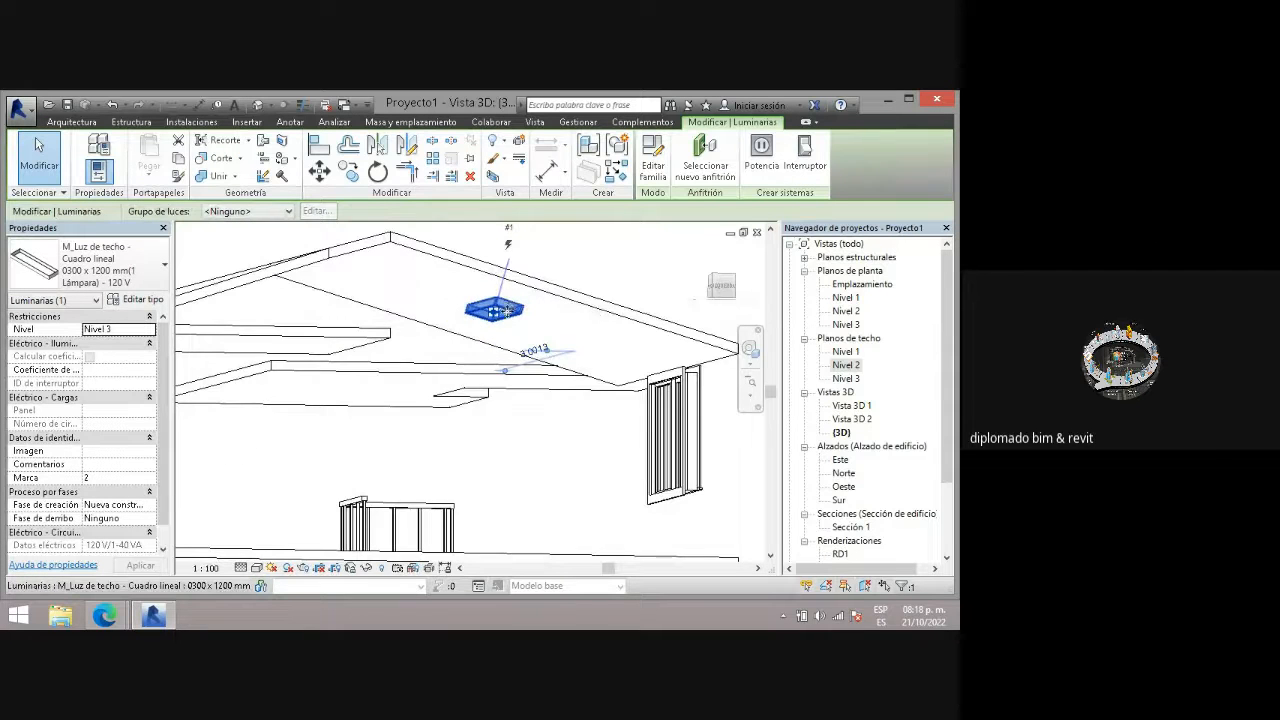
middle_click_drag(501, 300, 488, 392, "shift")
scroll(490, 325, "down", 4)
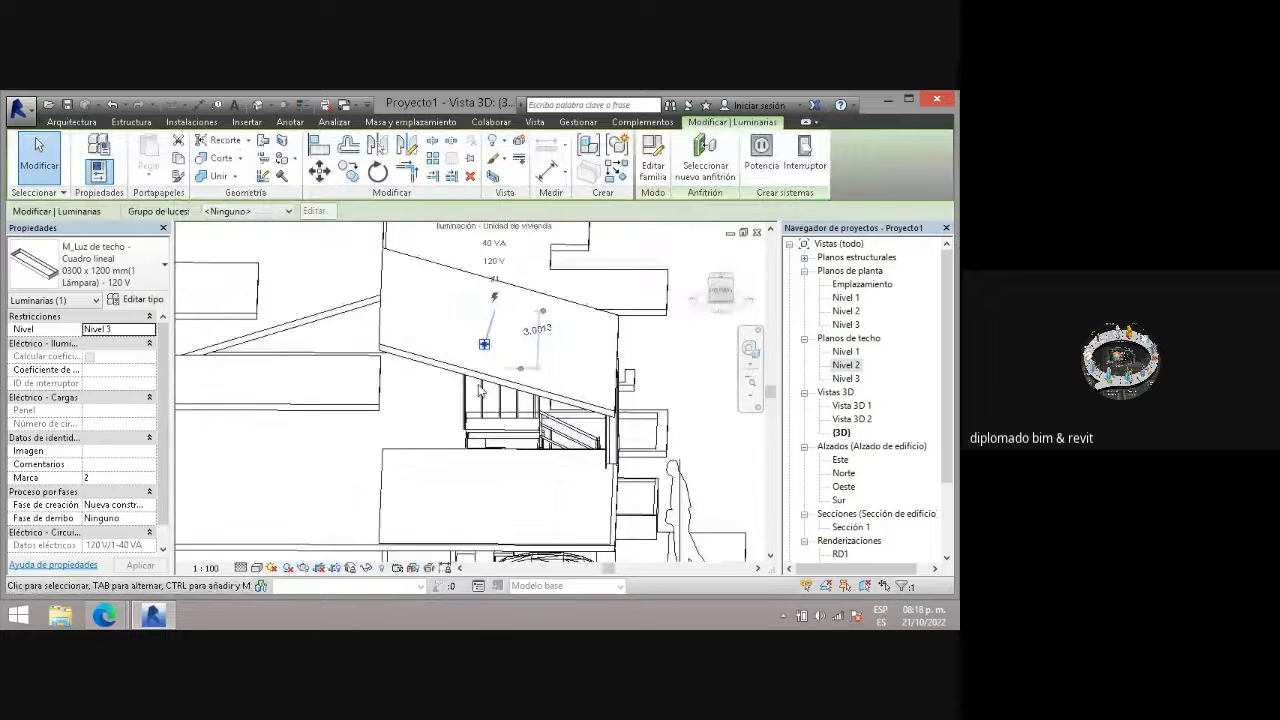
scroll(490, 322, "up", 4)
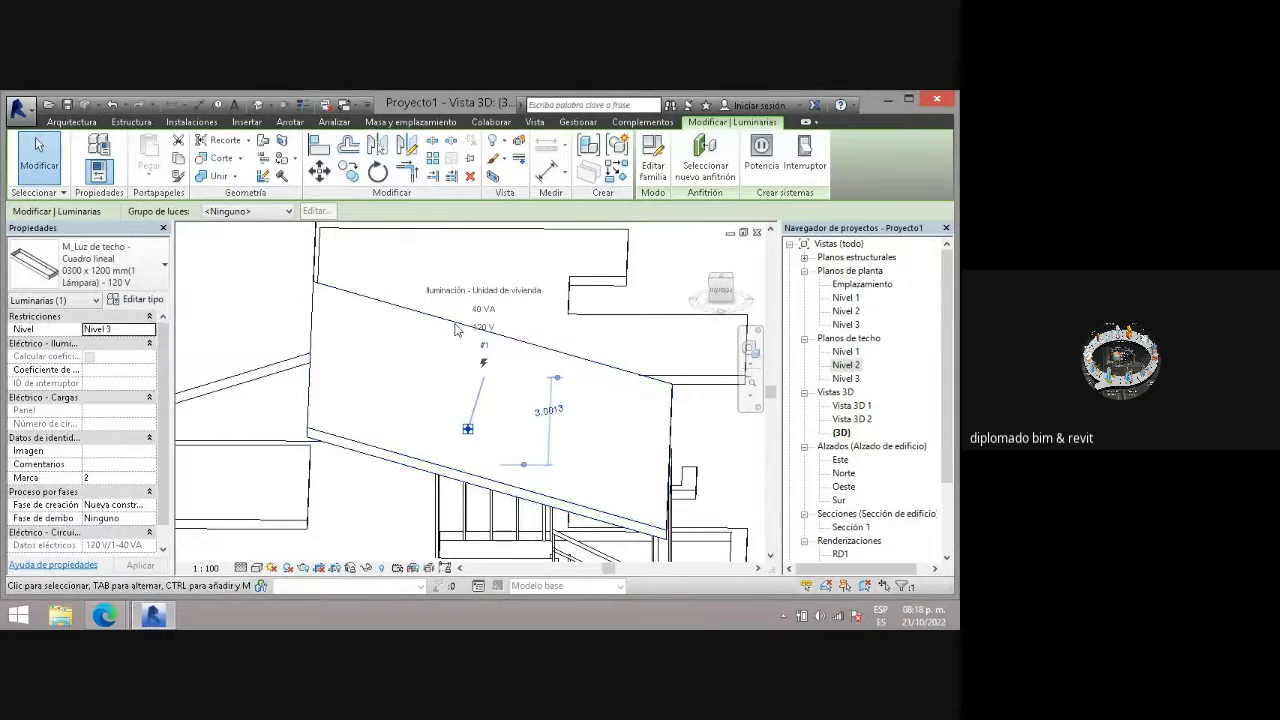
scroll(489, 320, "up", 2)
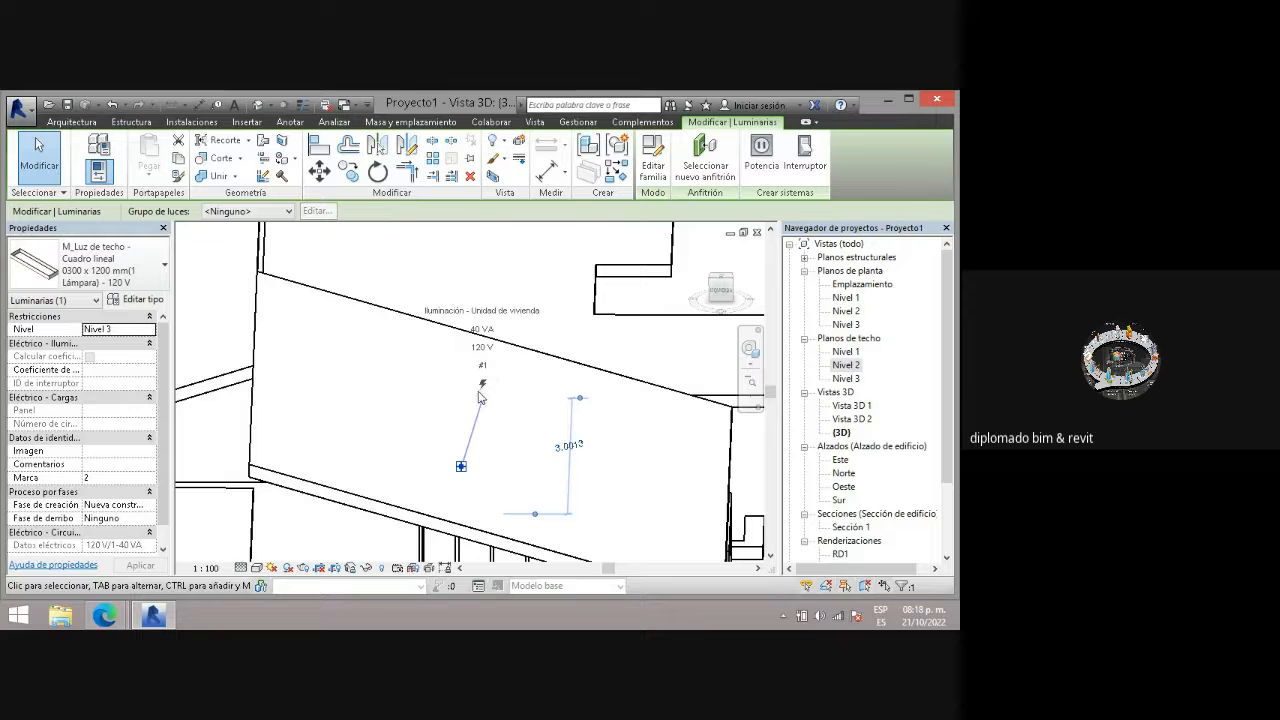
mouse_move(481, 417)
middle_mouse_down("shift")
mouse_move(503, 417)
mouse_move(537, 337)
mouse_move(517, 402)
mouse_move(472, 441)
mouse_move(410, 447)
mouse_move(470, 462)
mouse_move(500, 410)
middle_mouse_up("shift")
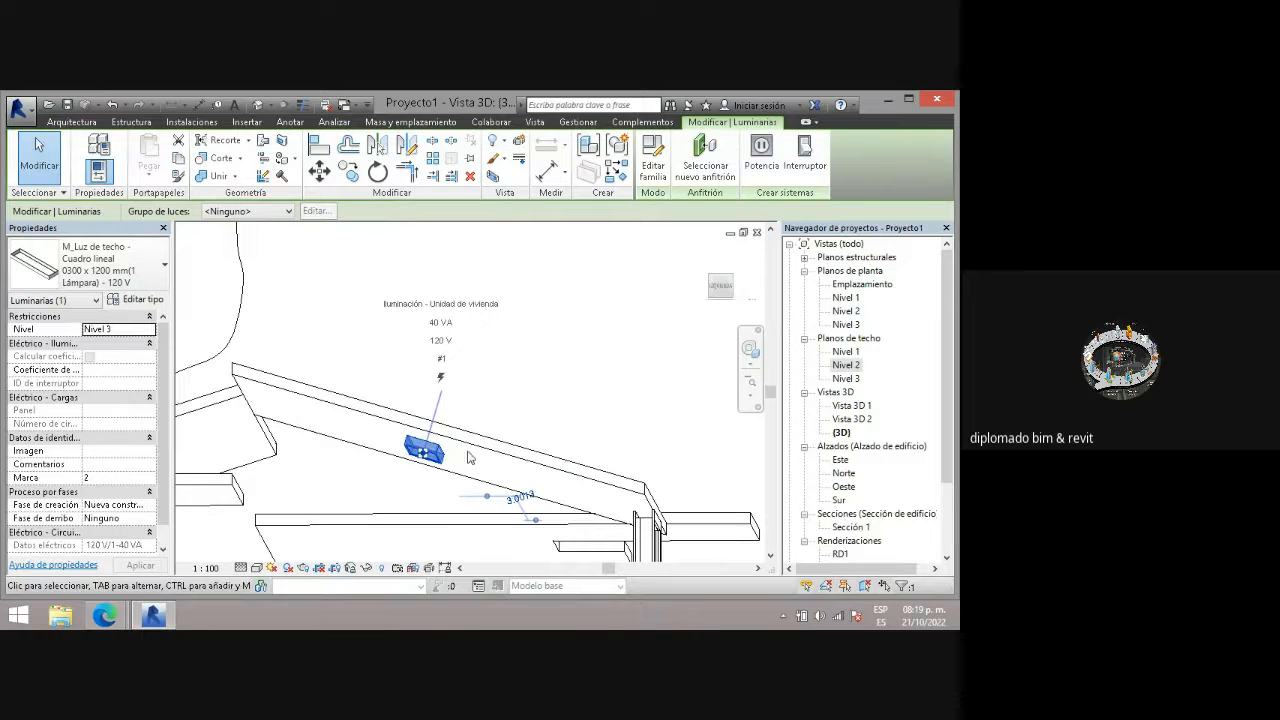
left_click(529, 354)
middle_click_drag(529, 354, 547, 376, "shift")
scroll(467, 383, "up", 3)
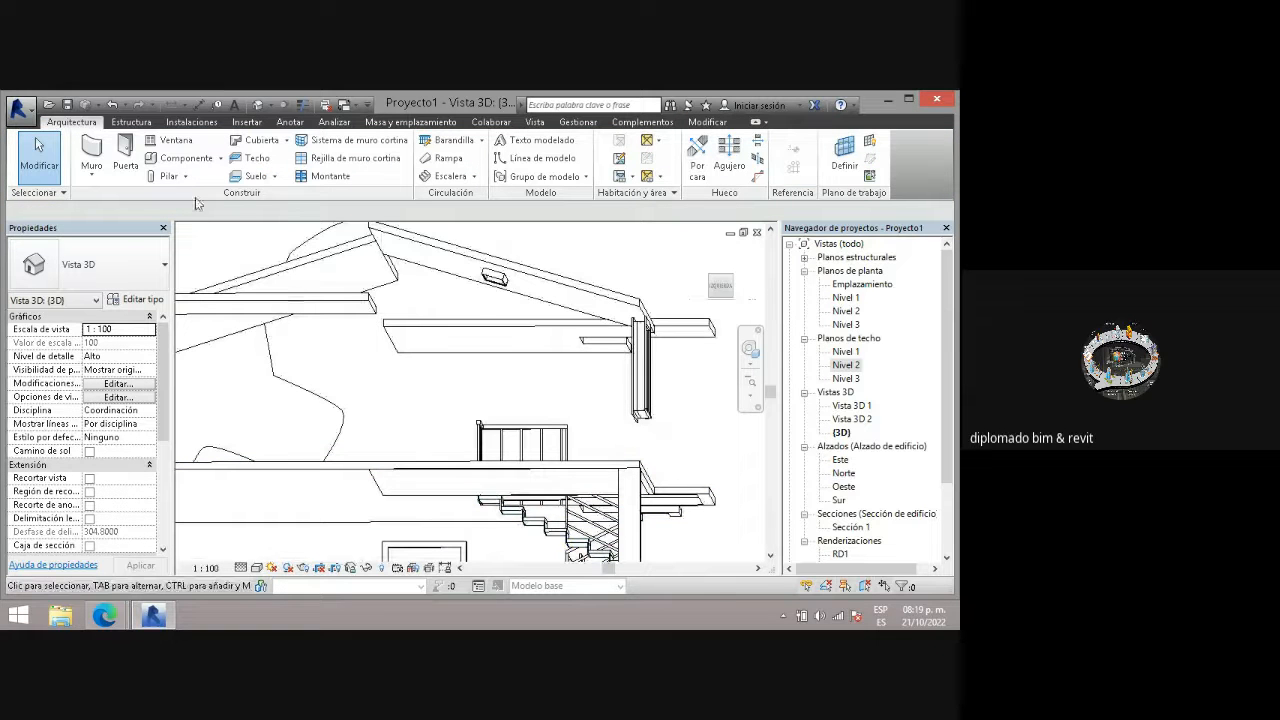
- Place two more M_Luz de techo - Cuadro lineal 0300 x 1200 mm lights, one under the opposite roof slope and one beside the existing light
left_click(176, 158)
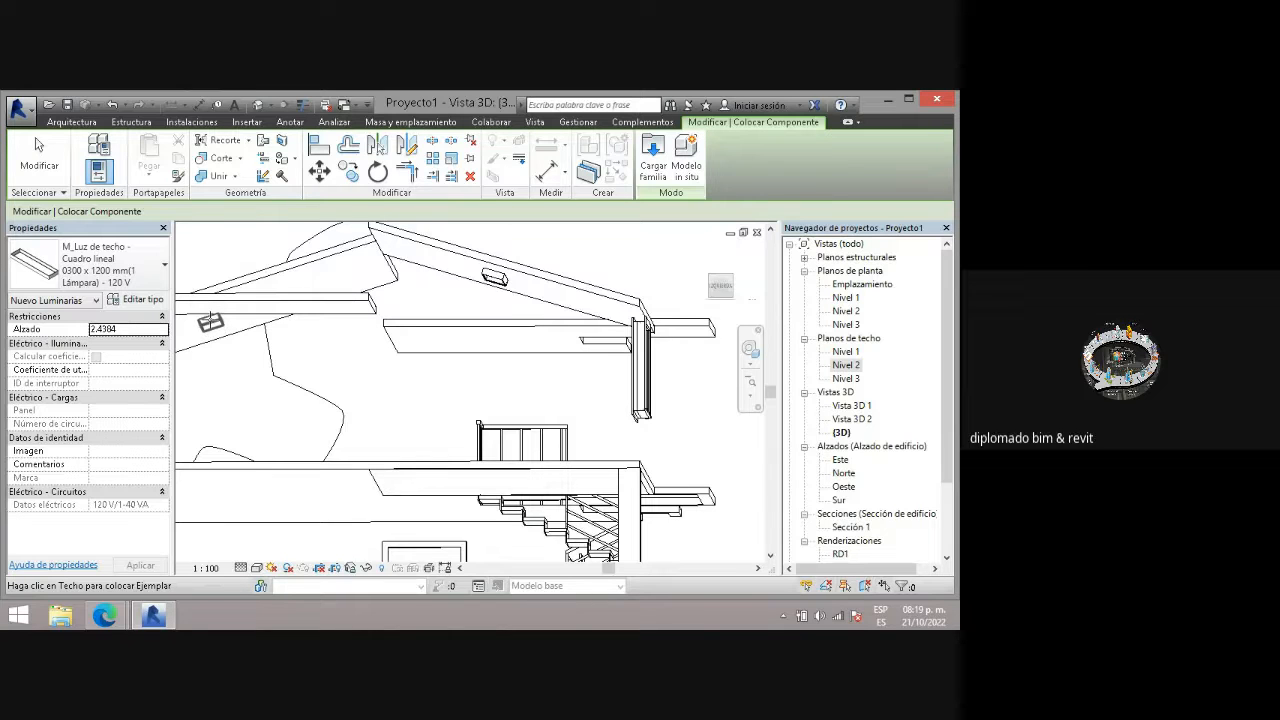
left_click(210, 321)
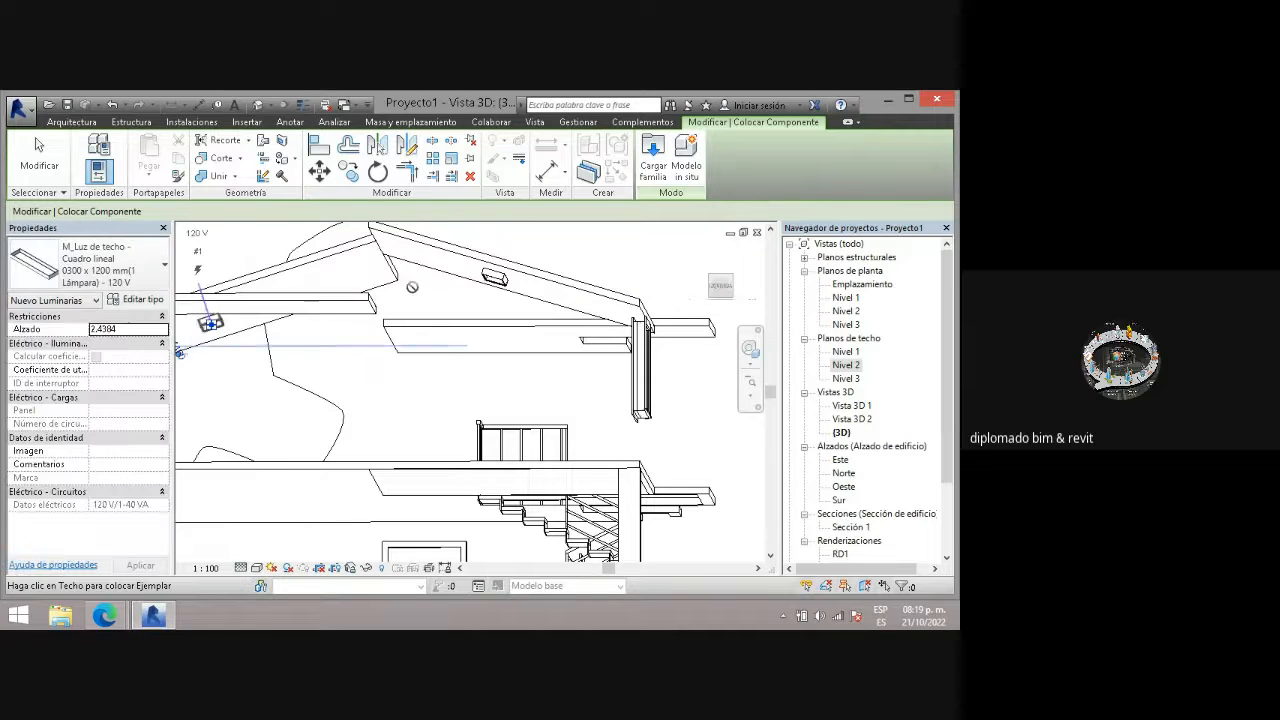
left_click(572, 297)
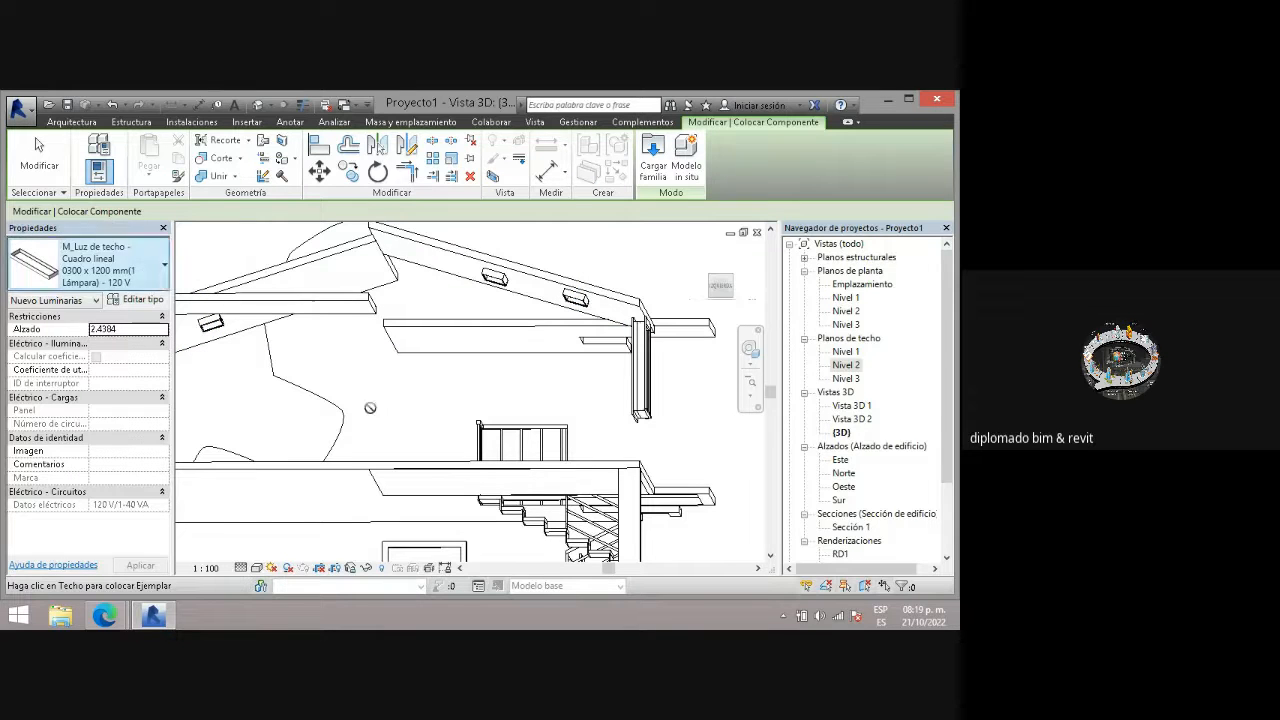
key("Escape")
key("Escape")
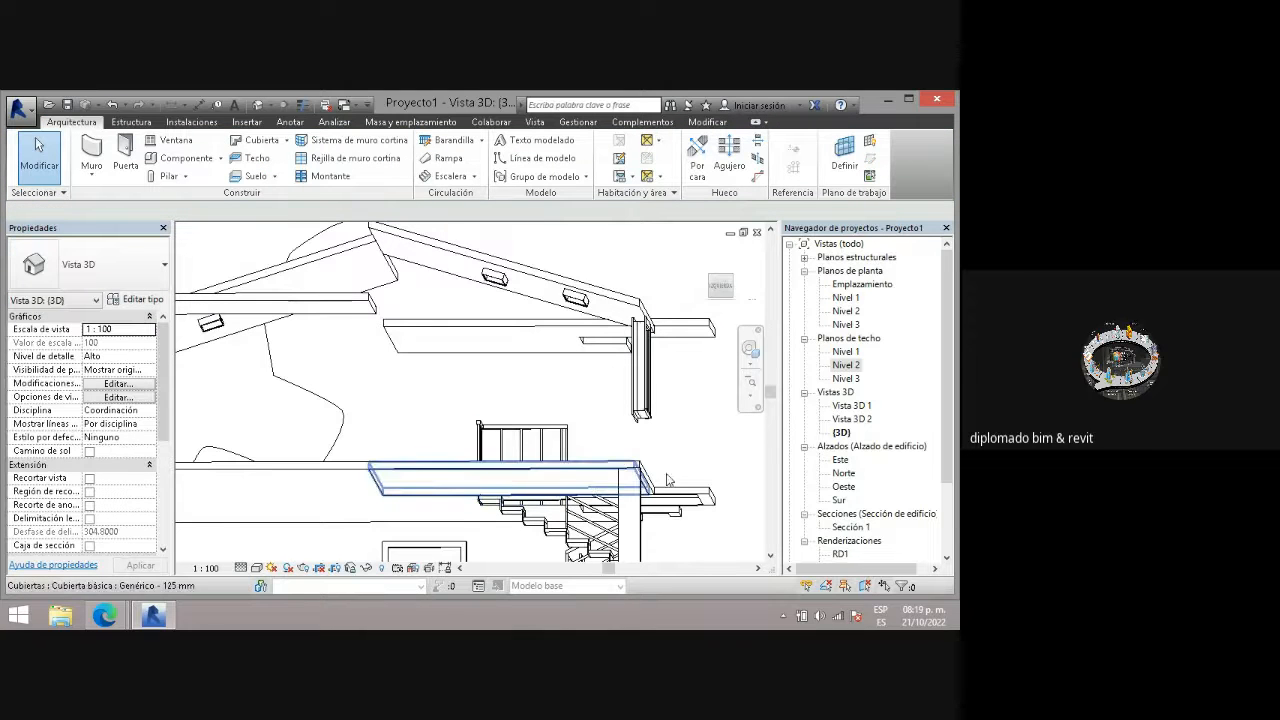
- Open the Nivel 2 ceiling plan and check the soffit type over the large room crossed by the section line
double_click(845, 311)
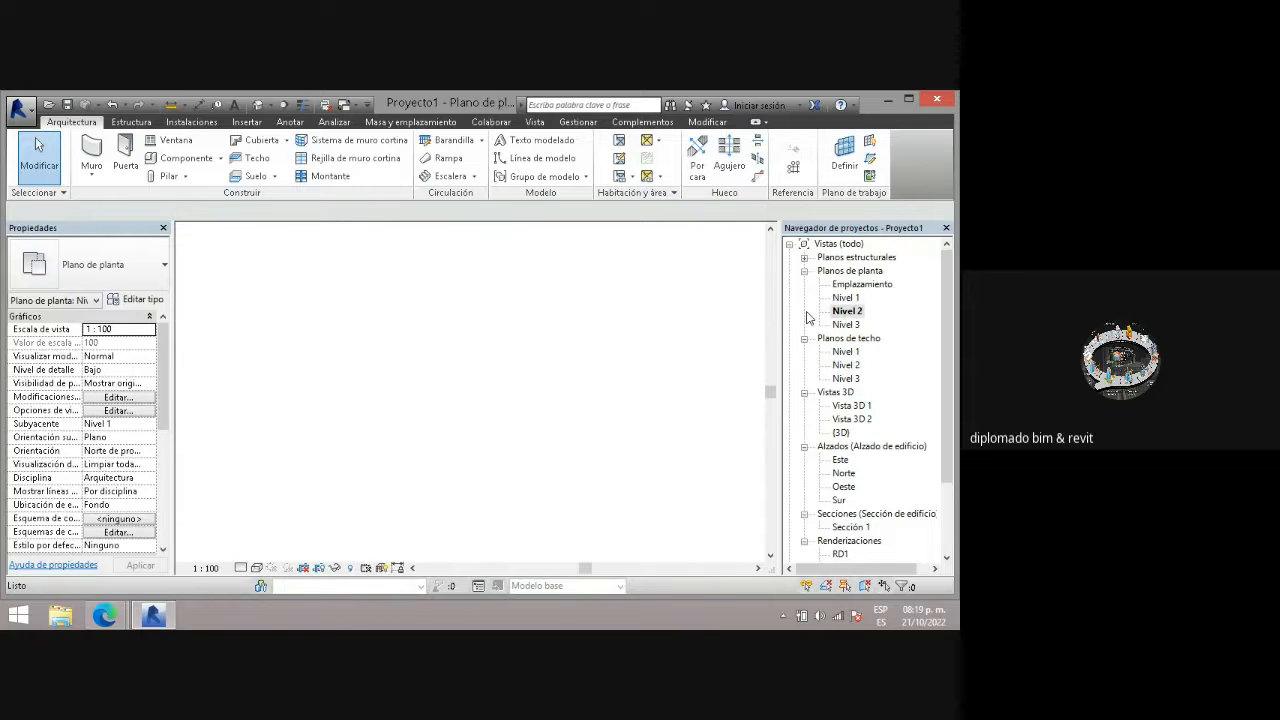
double_click(843, 366)
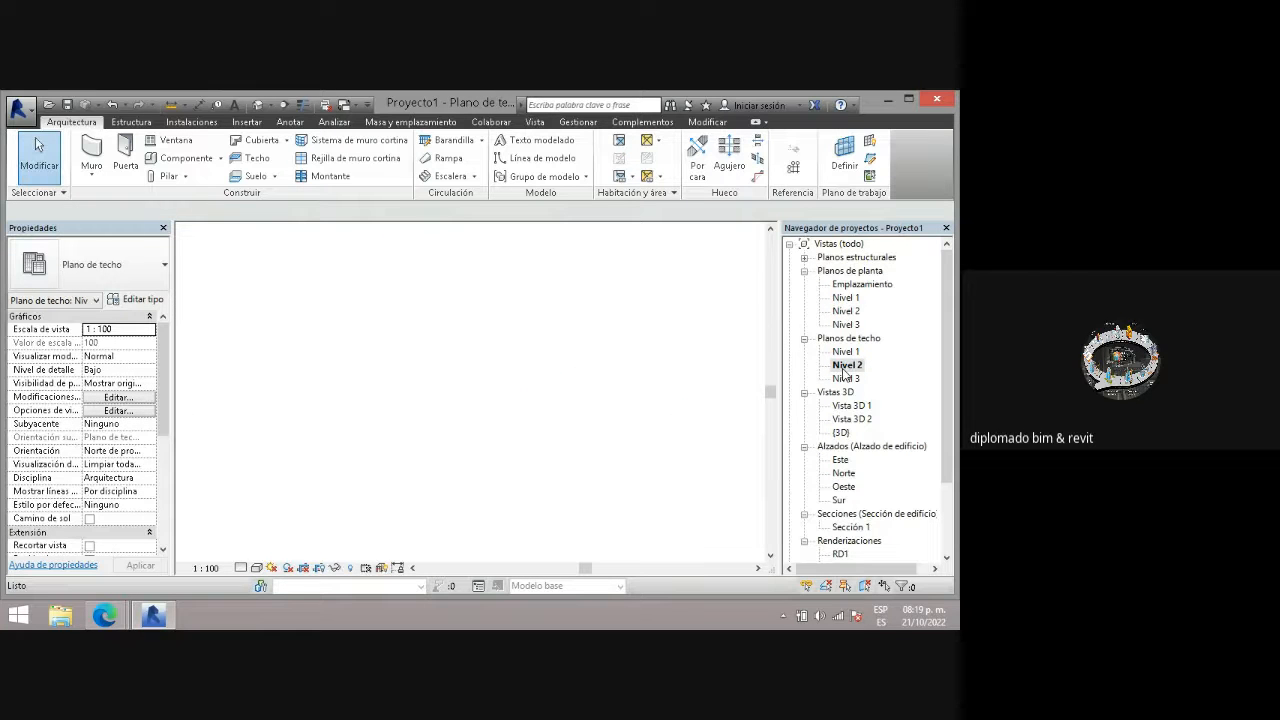
scroll(415, 481, "up", 3)
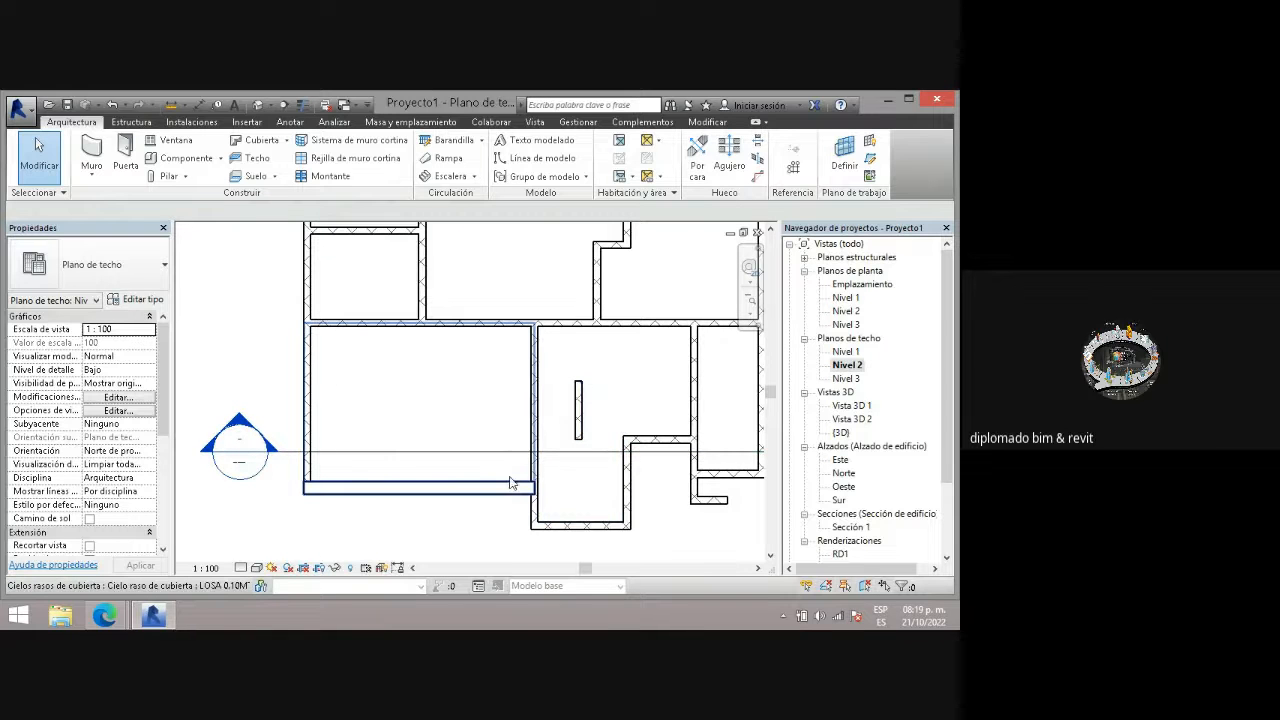
left_click(509, 488)
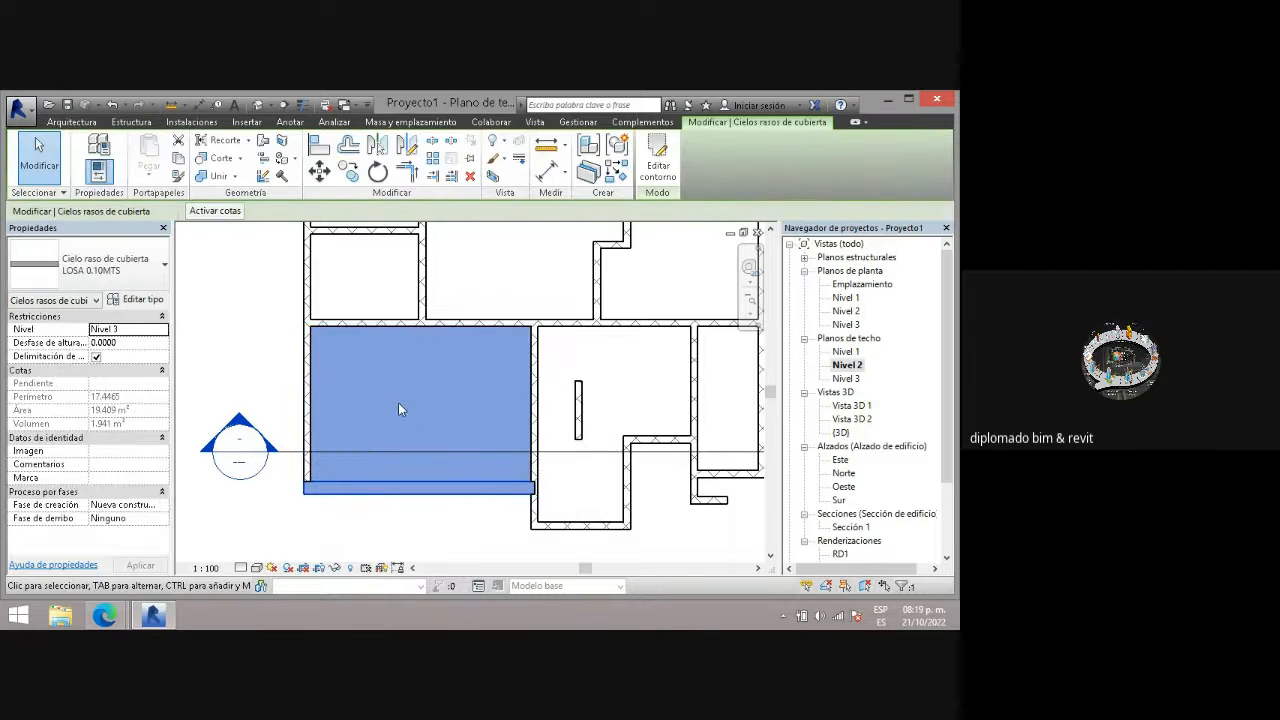
left_click(82, 278)
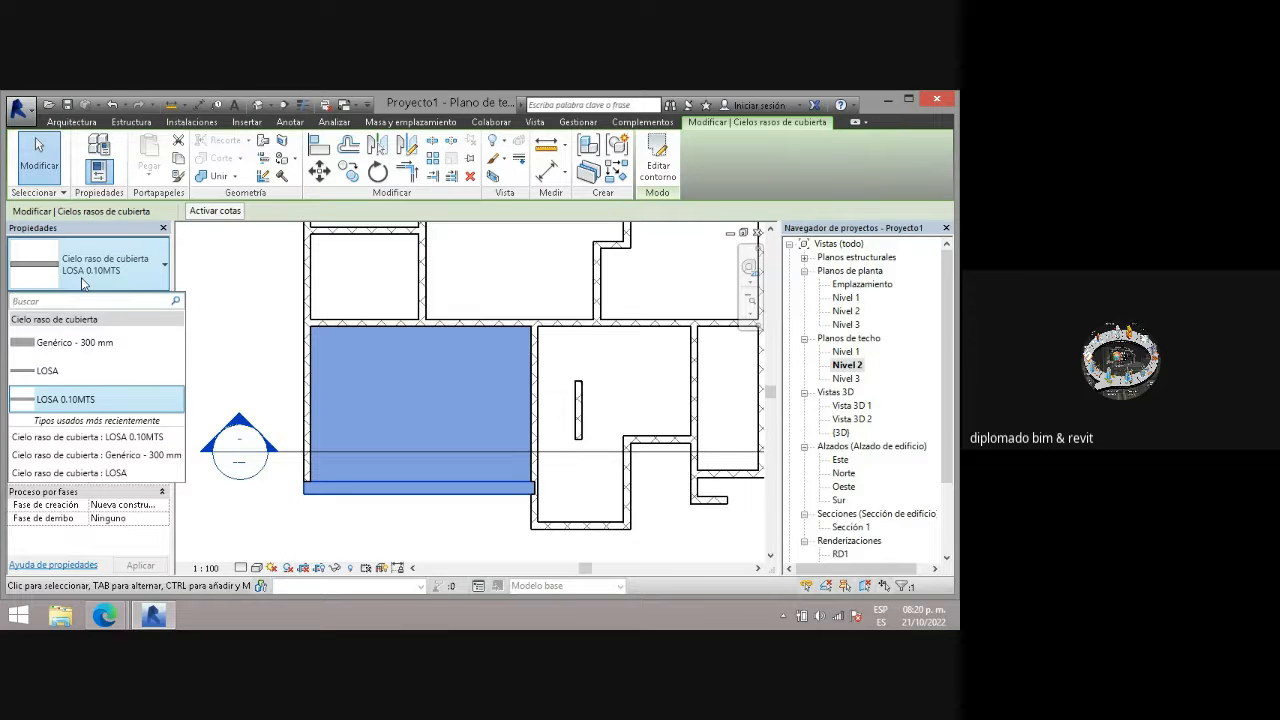
left_click(84, 283)
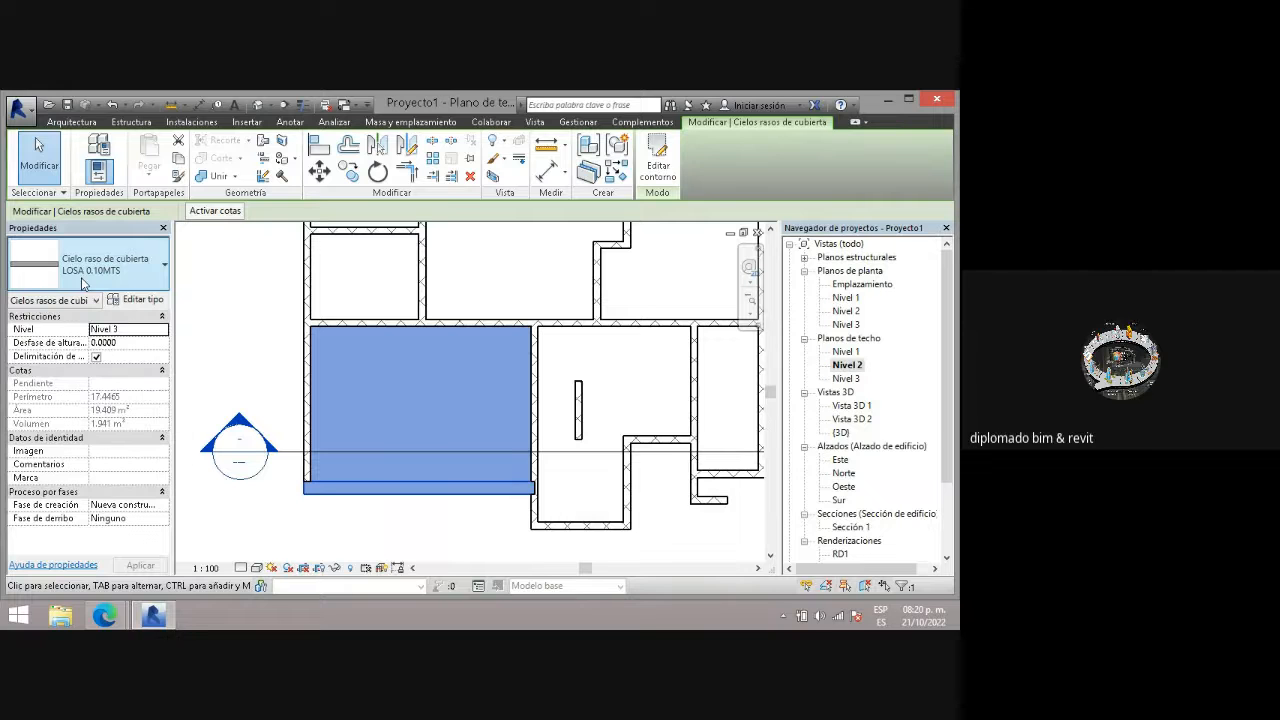
left_click(249, 280)
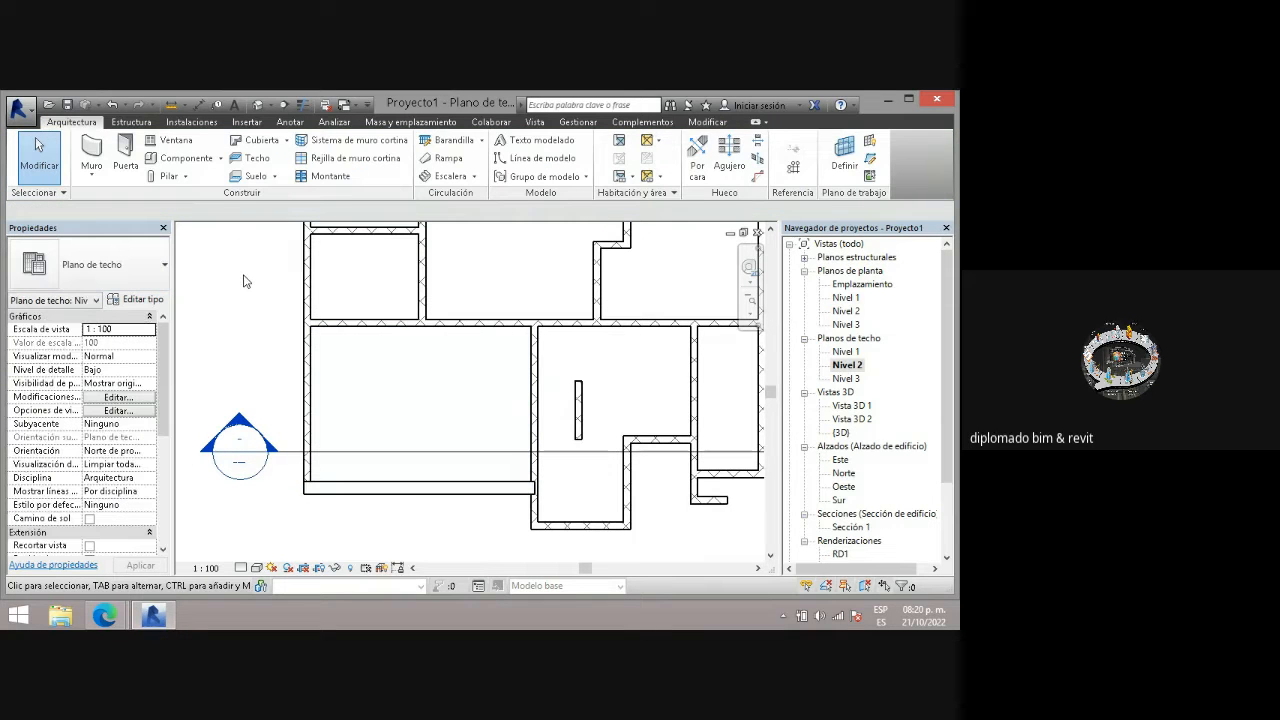
- Sketch a rectangular Techo compuesto Simple ceiling, about 4.78 by 3.37 m, over the large room crossed by the section line and finish it
left_click(286, 141)
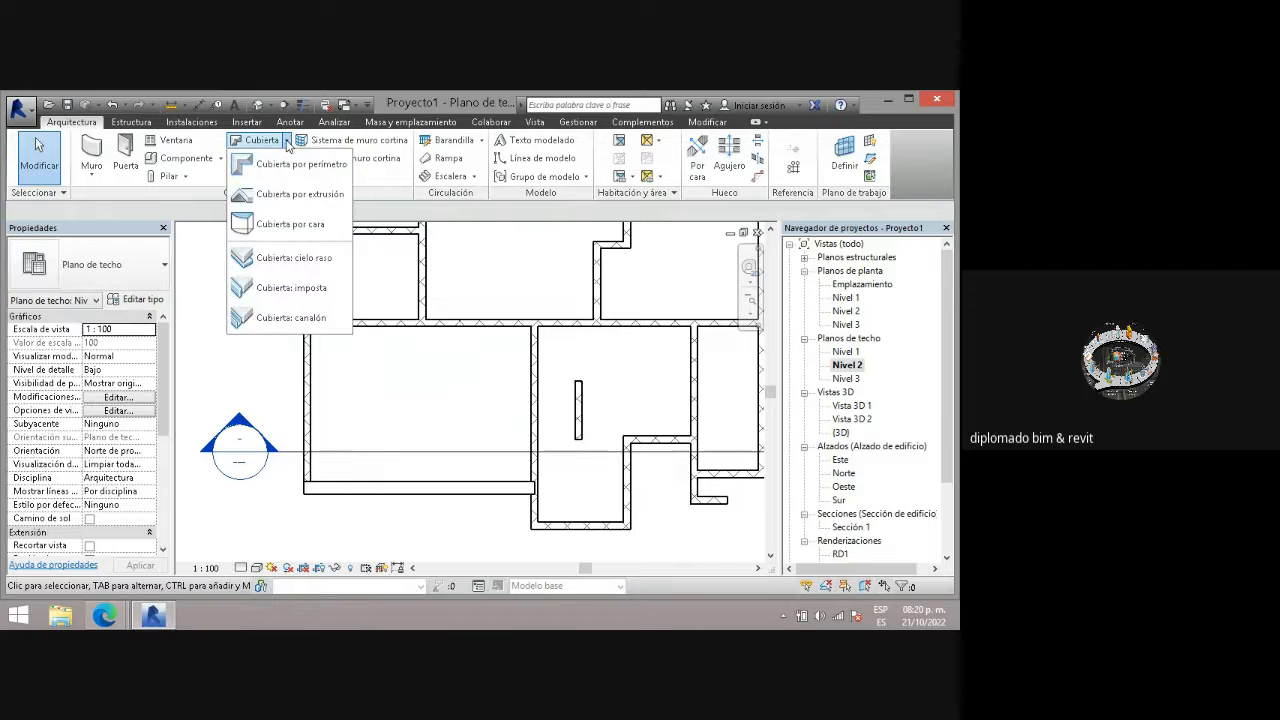
left_click(286, 141)
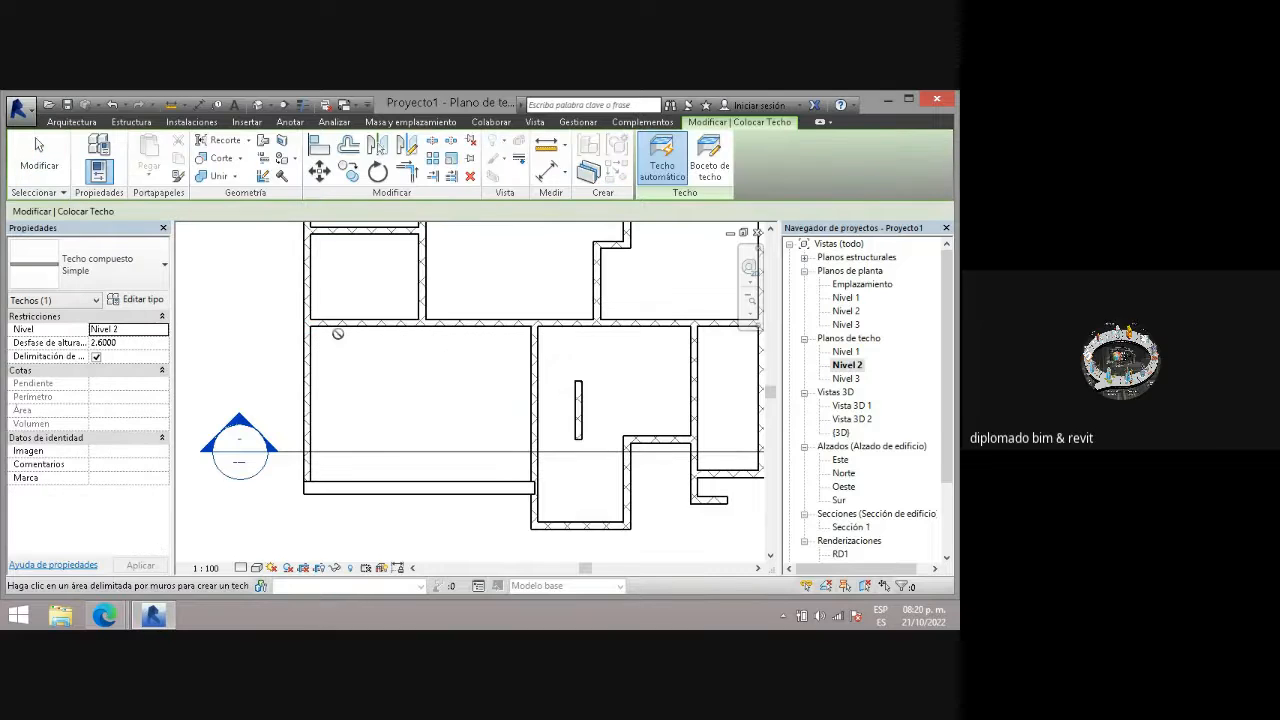
left_click(710, 172)
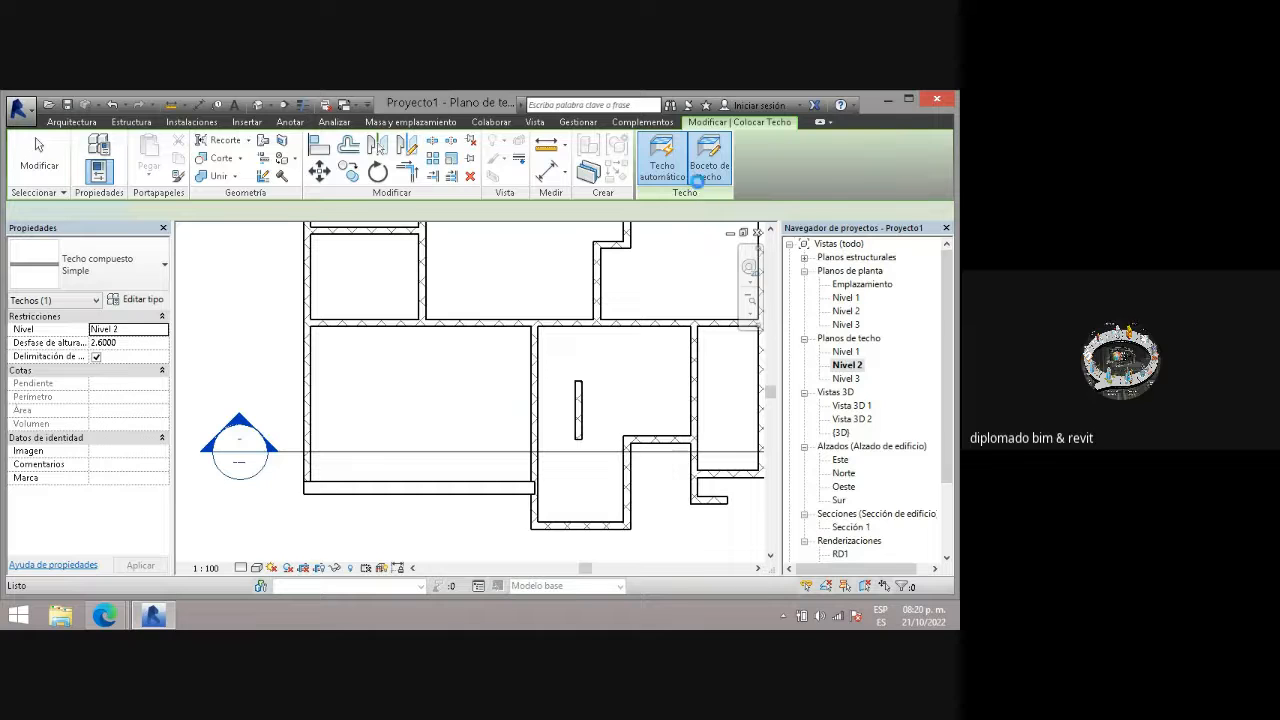
left_click(704, 176)
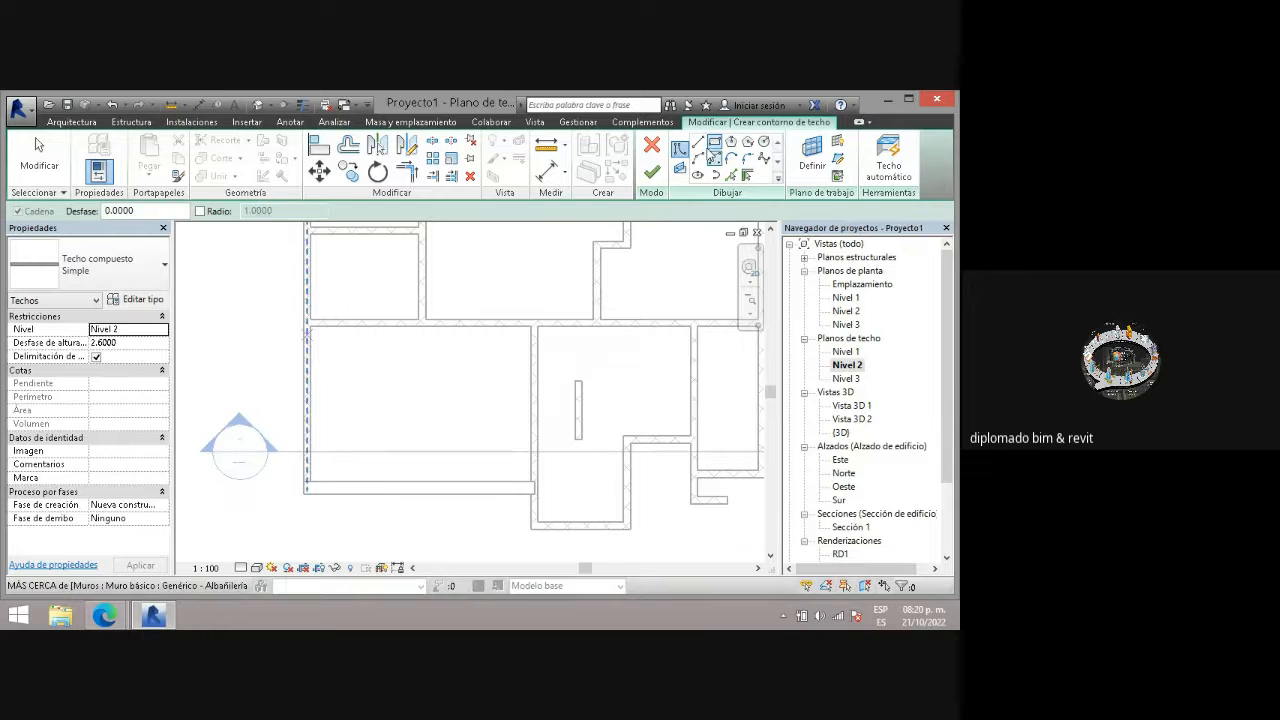
left_click(311, 326)
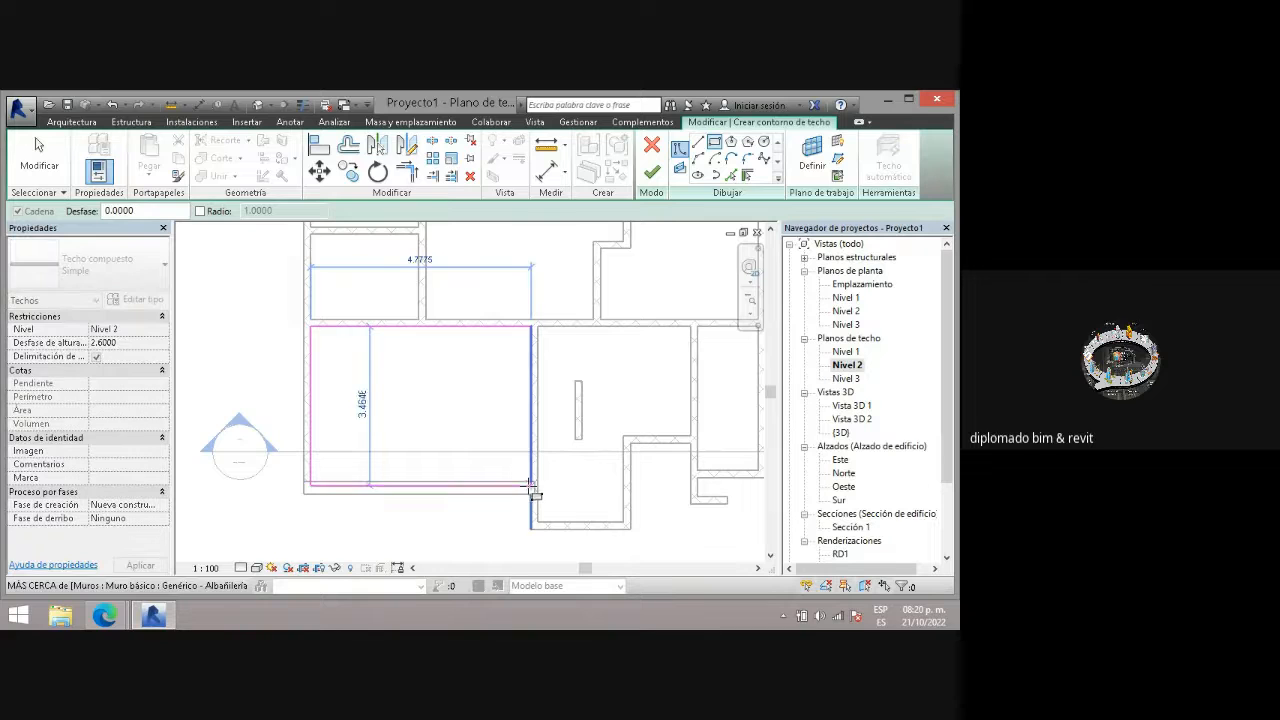
scroll(535, 480, "up", 2)
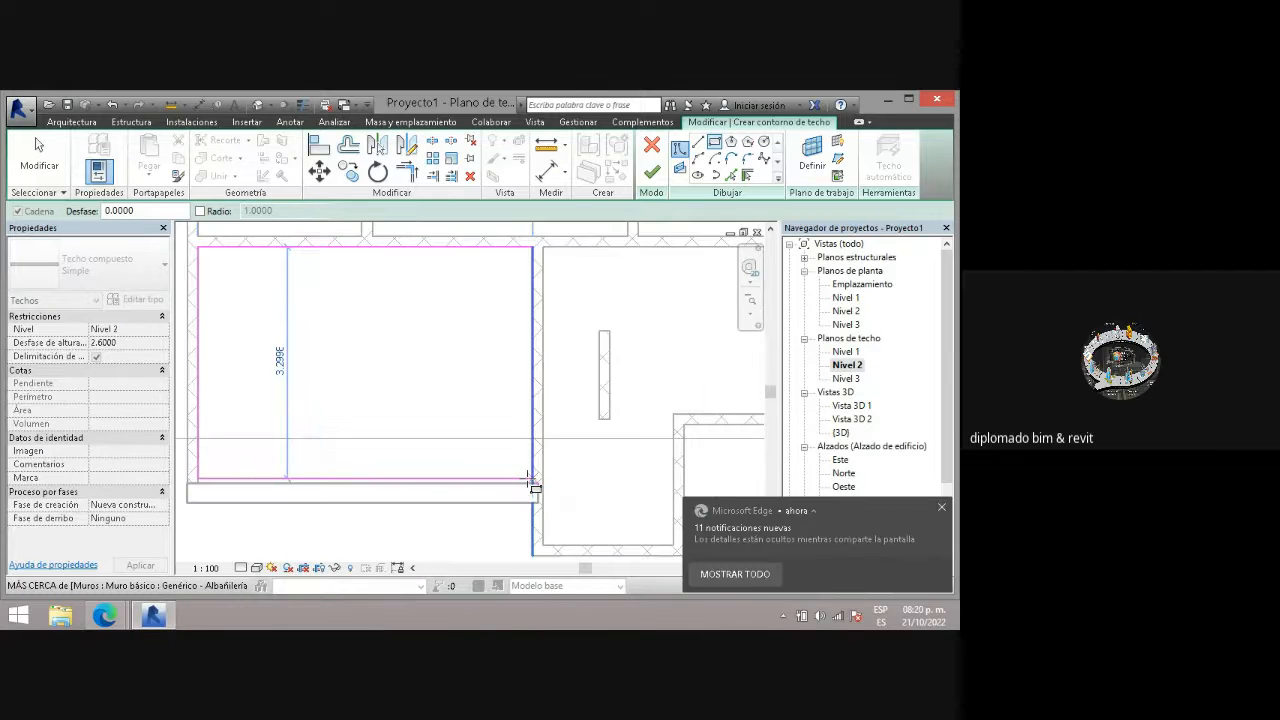
left_click(532, 484)
key("Escape")
key("Escape")
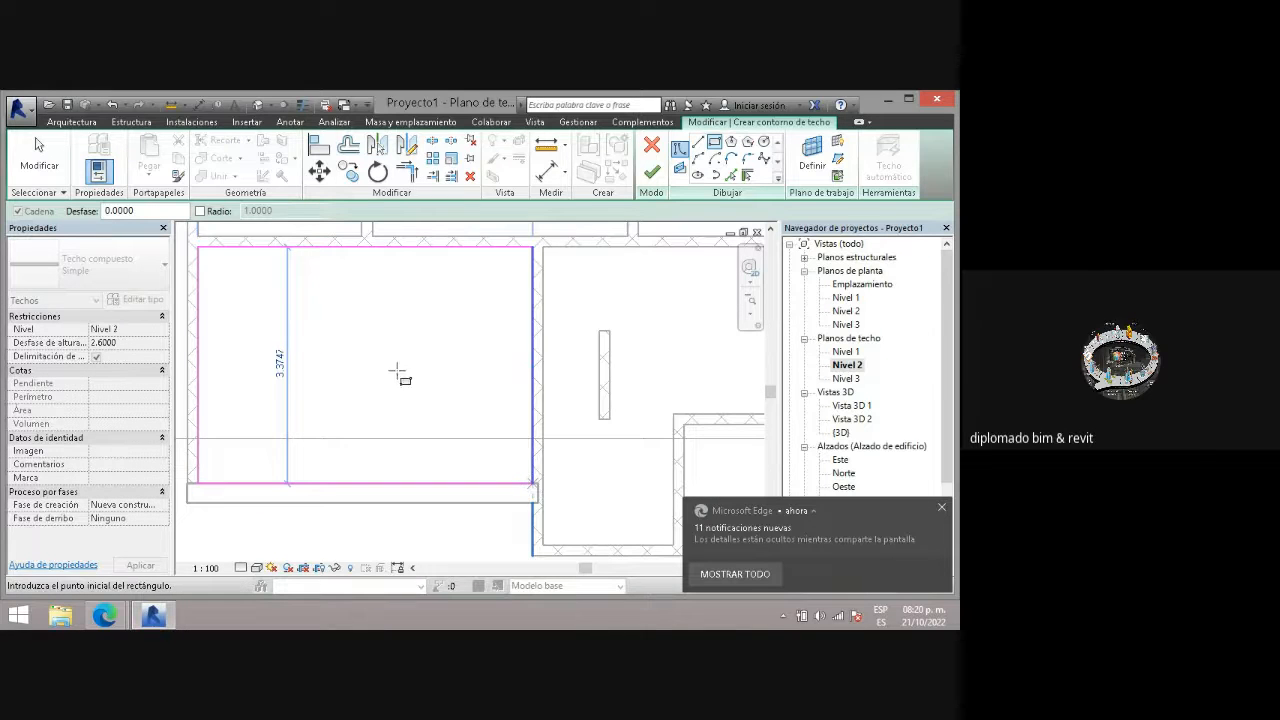
left_click(652, 172)
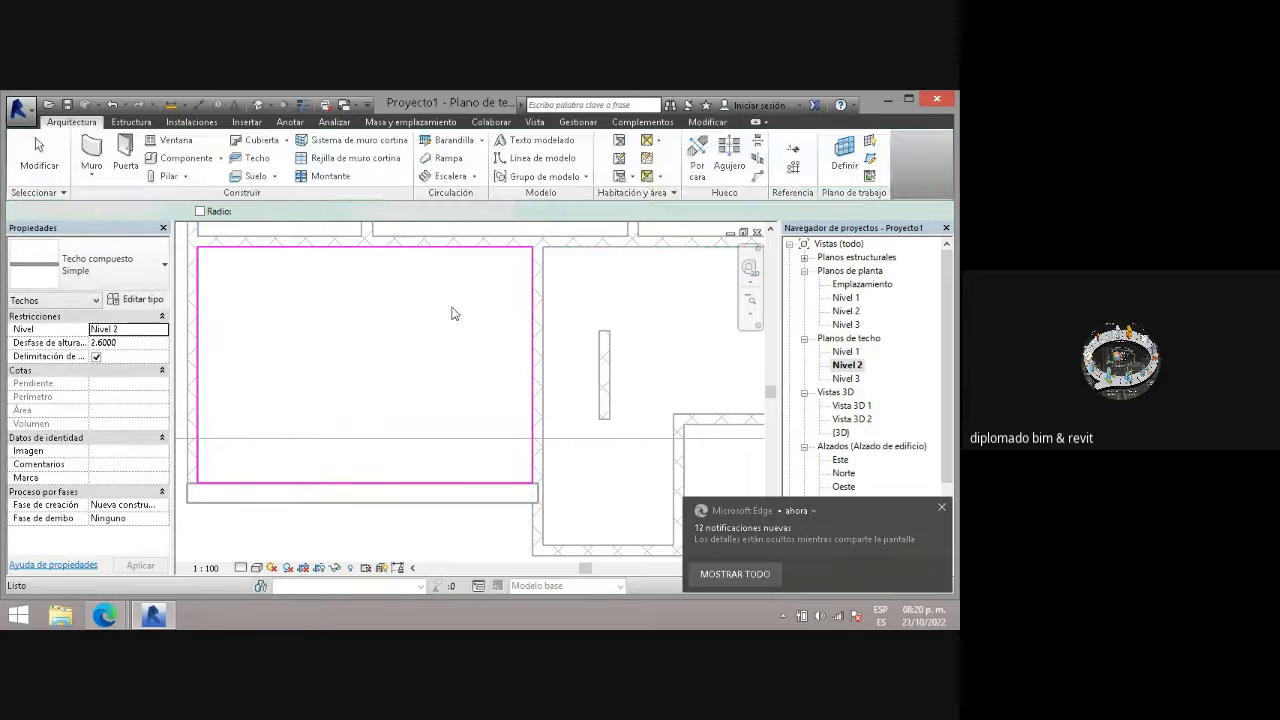
left_click(36, 155)
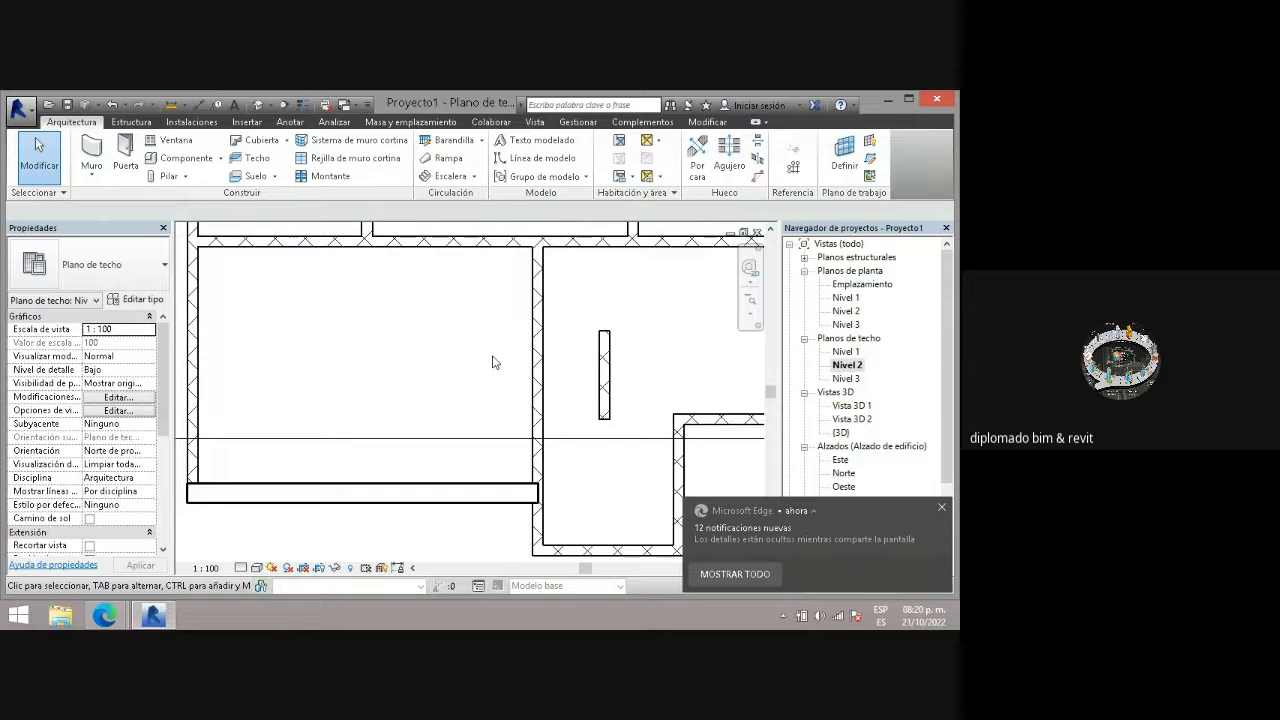
- Open the default 3D view and try to place an M_Luz de techo - Cuadro lineal 0300 x 1200 mm light under the Nivel 2 slab
scroll(478, 370, "down", 3)
left_click(259, 105)
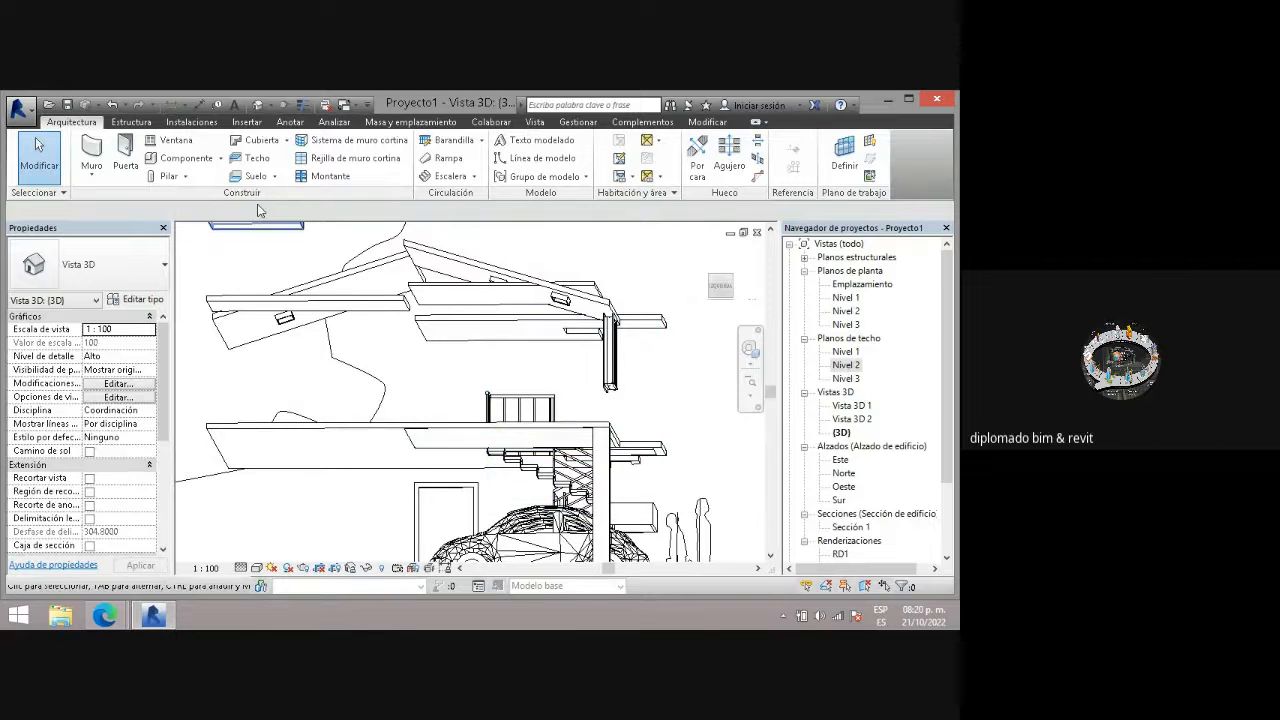
key("c")
key("m")
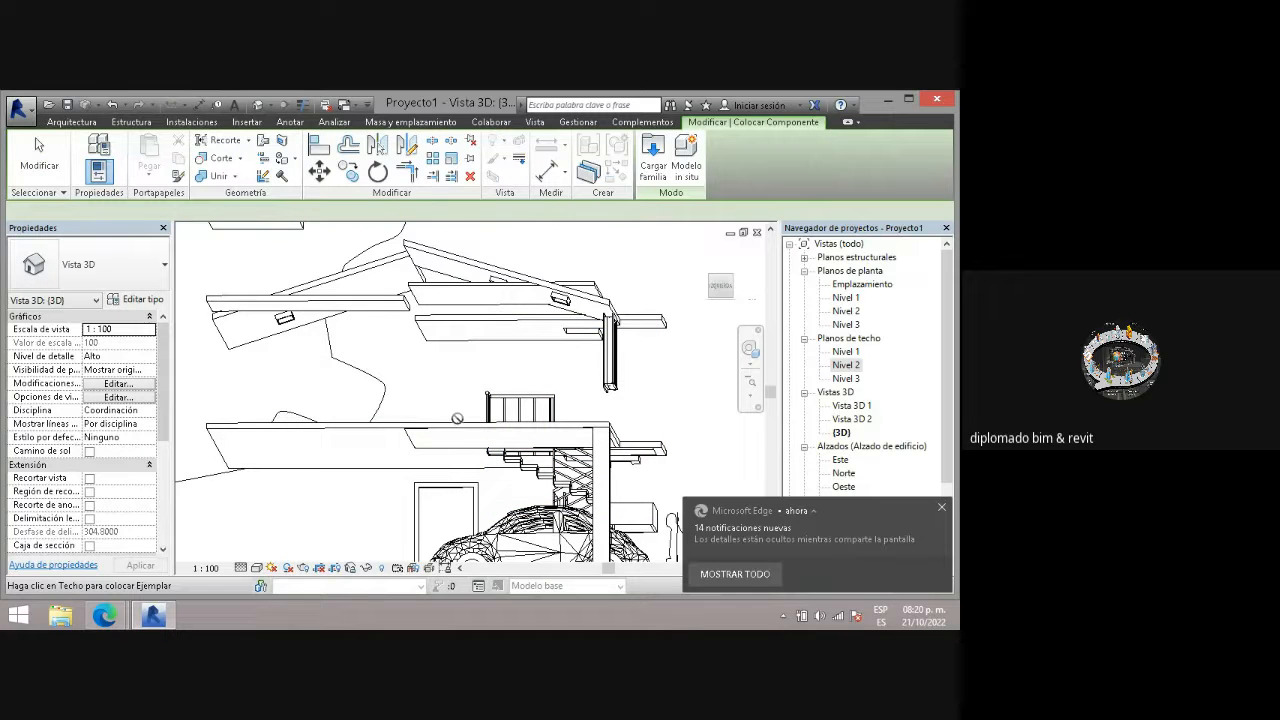
scroll(476, 433, "up", 3)
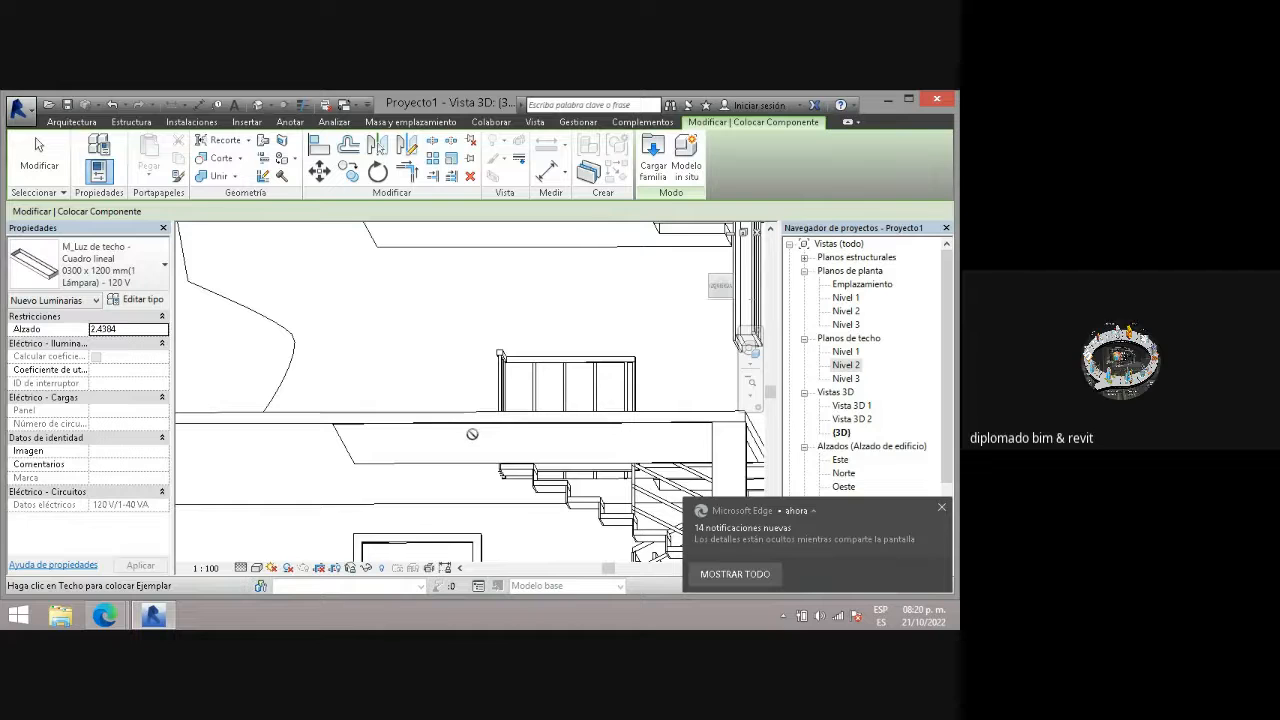
key("Escape")
key("Escape")
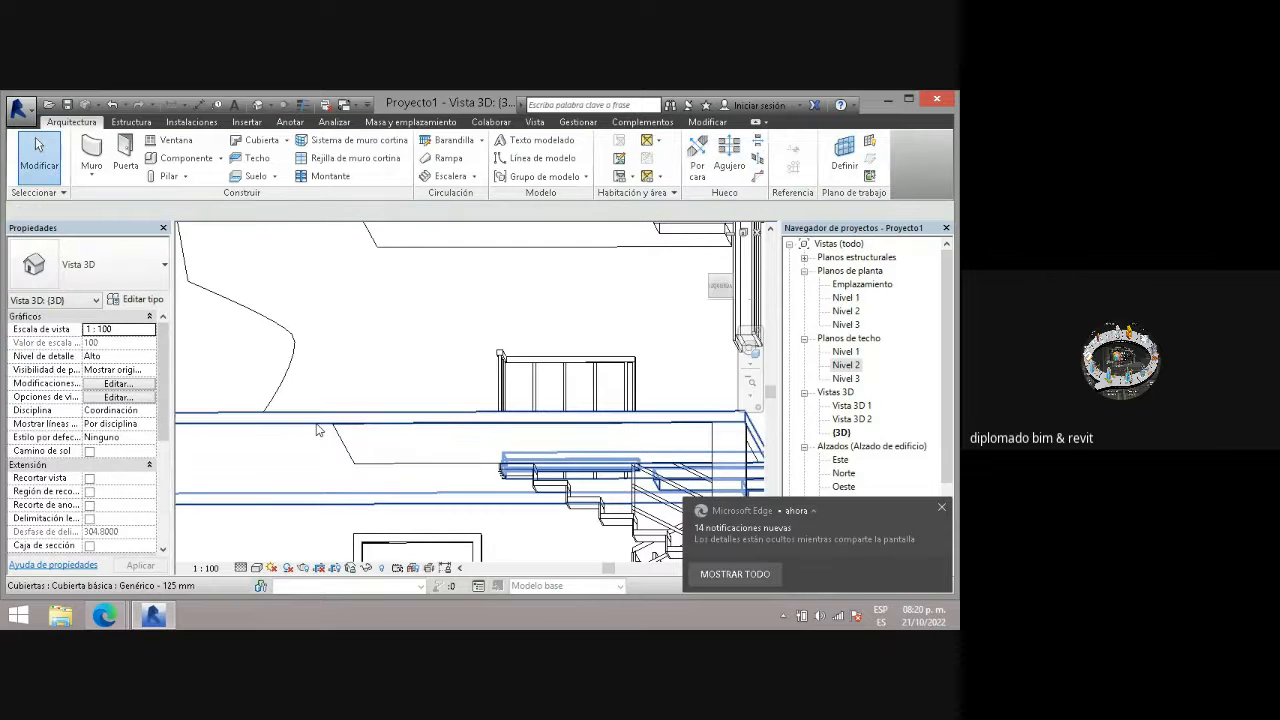
- Hide the long Cubierta básica Genérico - 125 mm slab at Nivel 2 in the 3D view
left_click(318, 430)
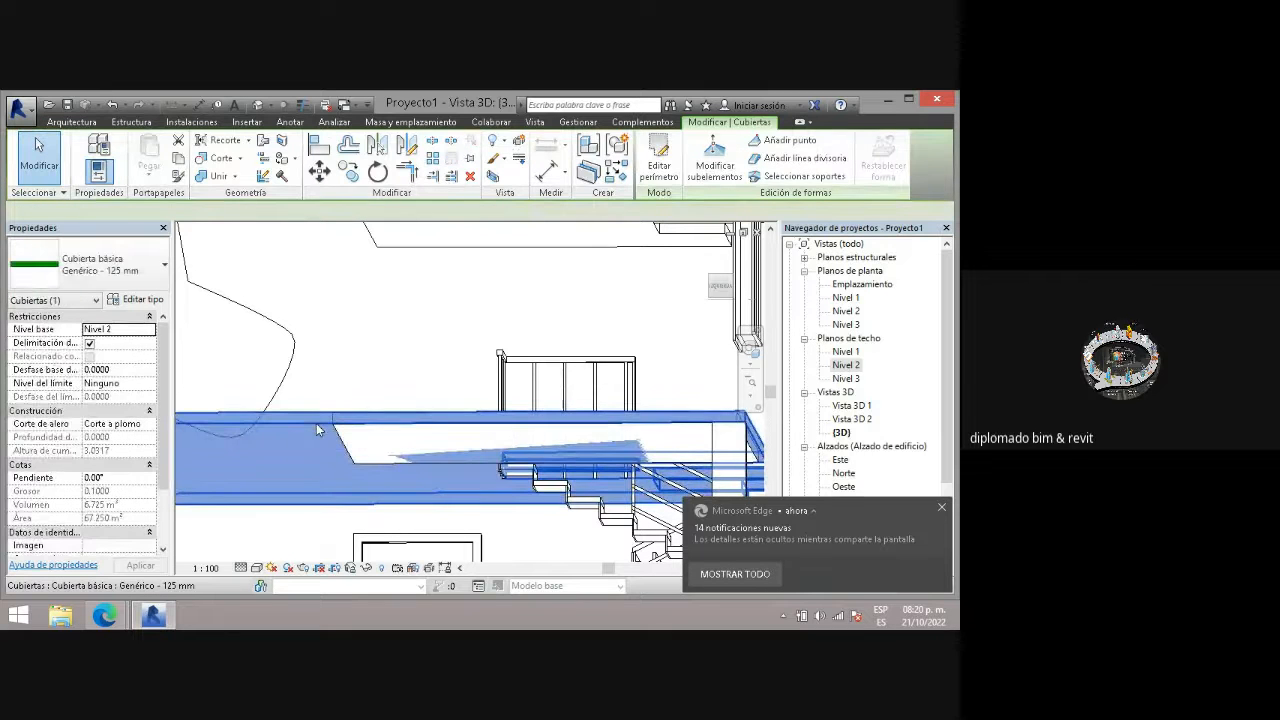
right_click(318, 430)
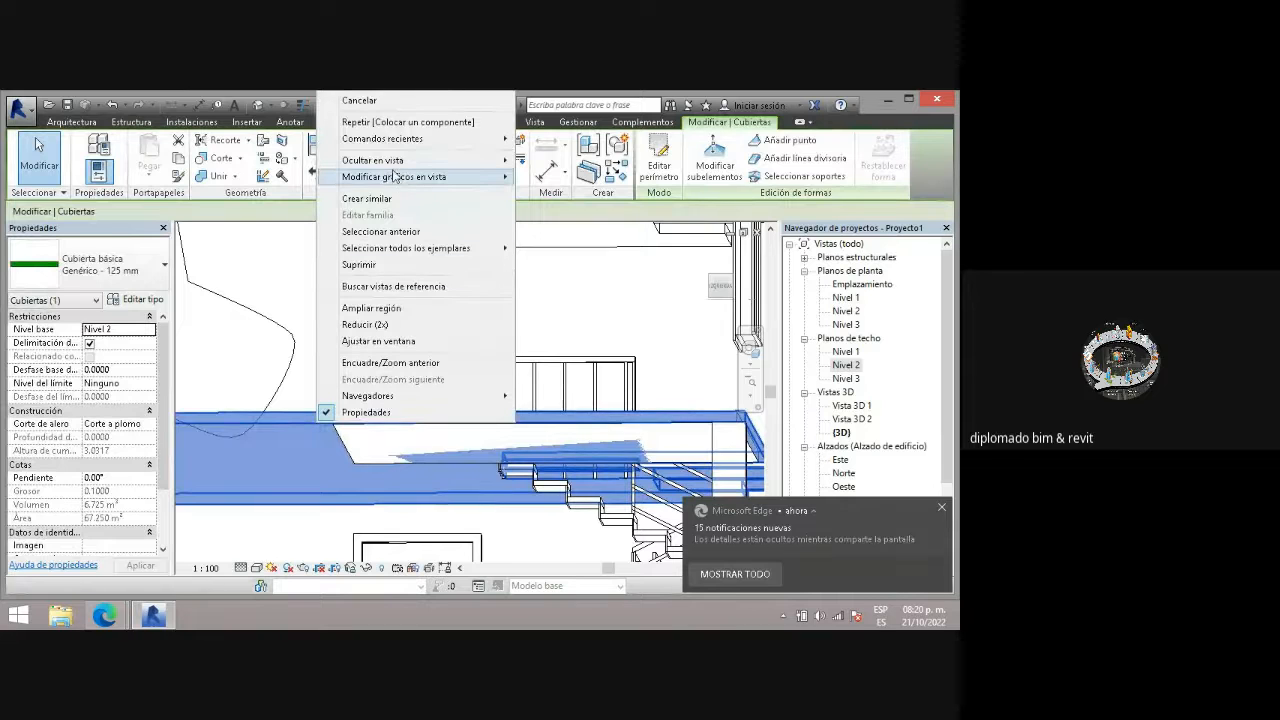
mouse_move(425, 166)
left_click(557, 161)
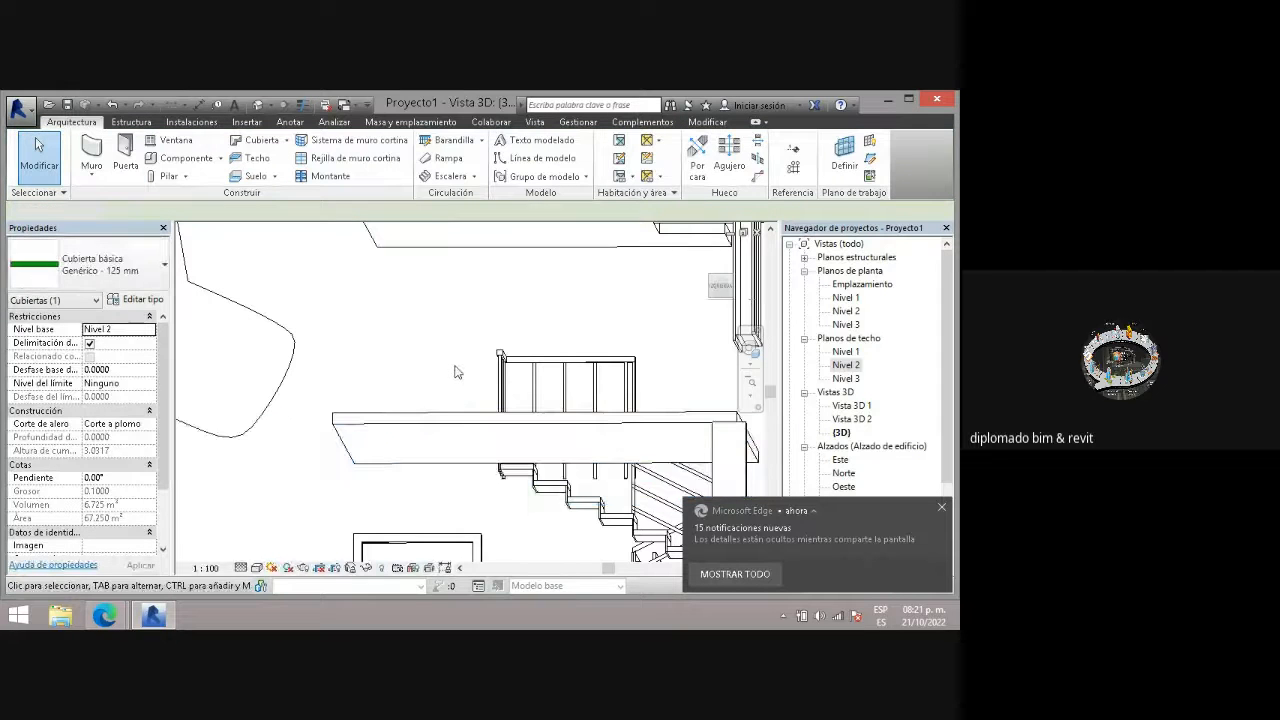
left_click(180, 158)
middle_click_drag(475, 427, 476, 490)
scroll(475, 488, "down", 3)
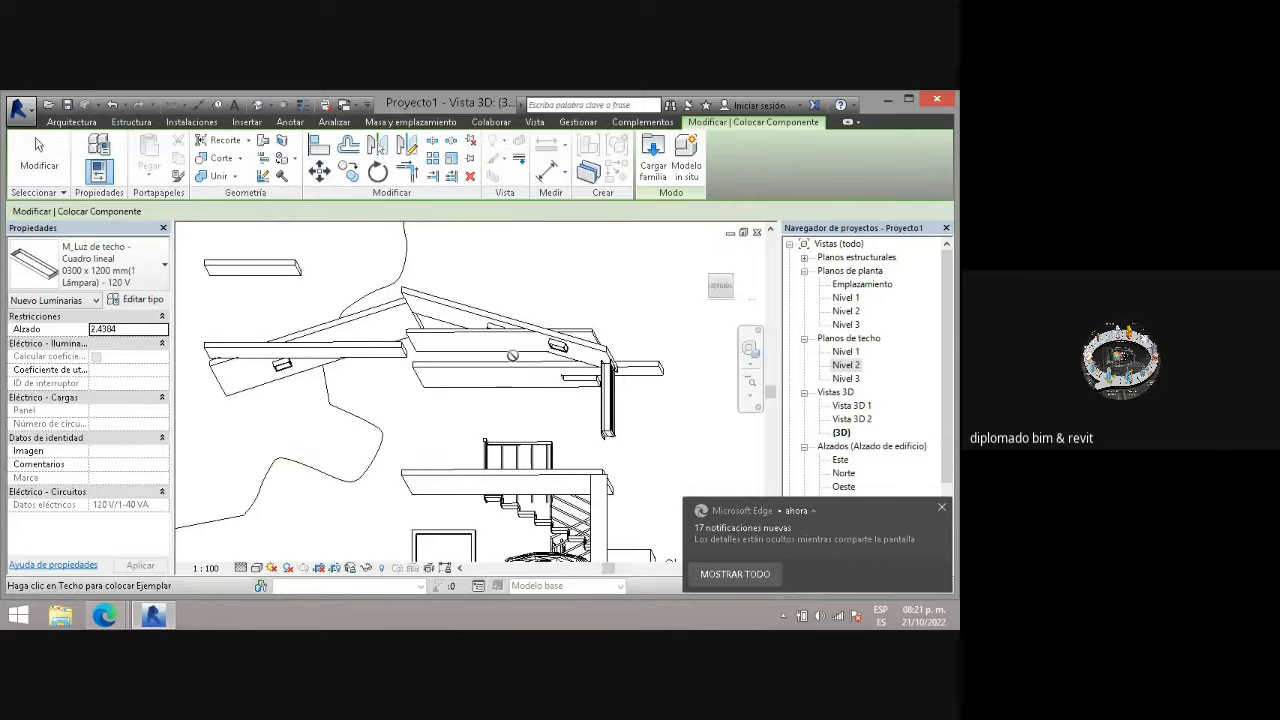
key("Escape")
- Compare the element types and properties of the new ceiling below the sloped roof and the roof slab above the stairs
left_click(498, 345)
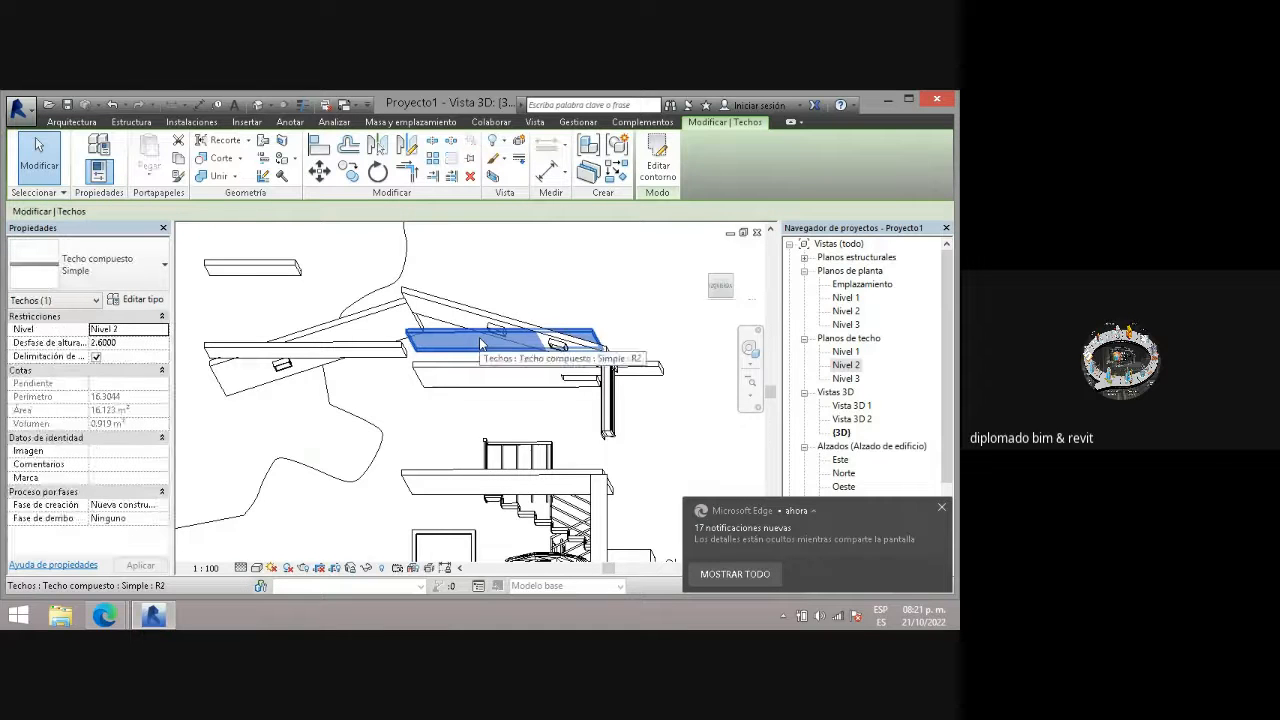
left_click(503, 480)
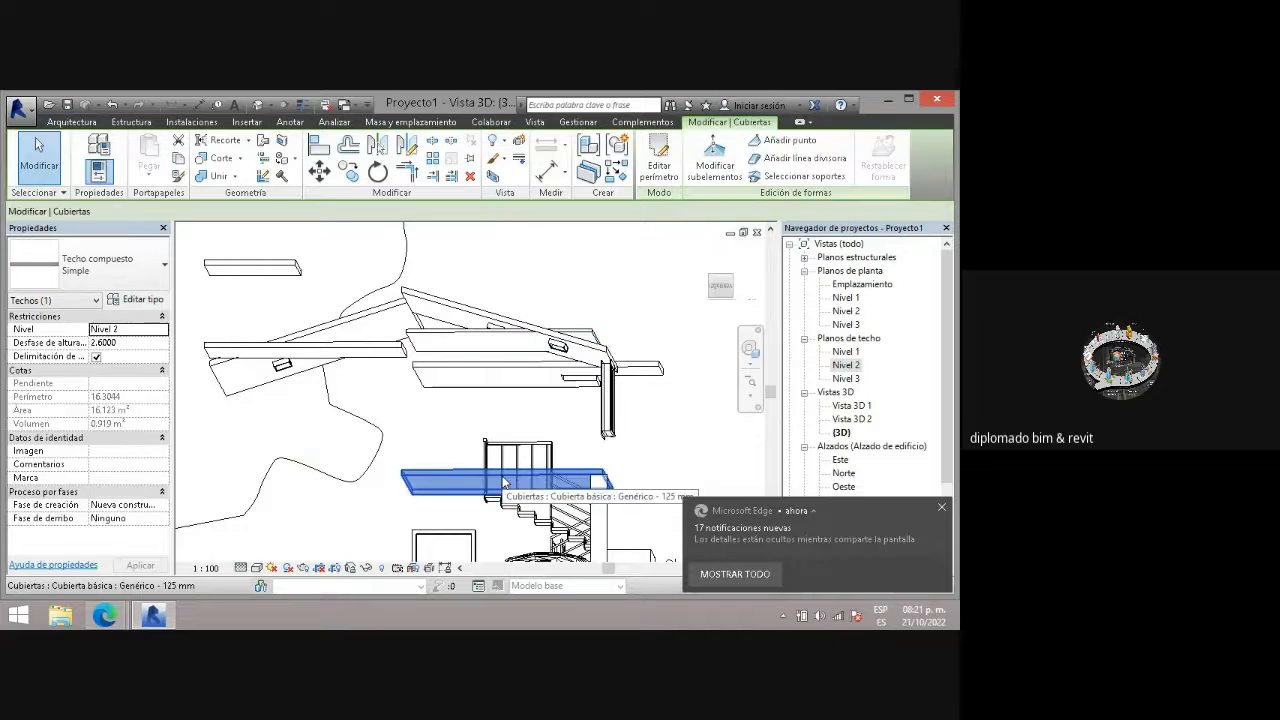
left_click(478, 346)
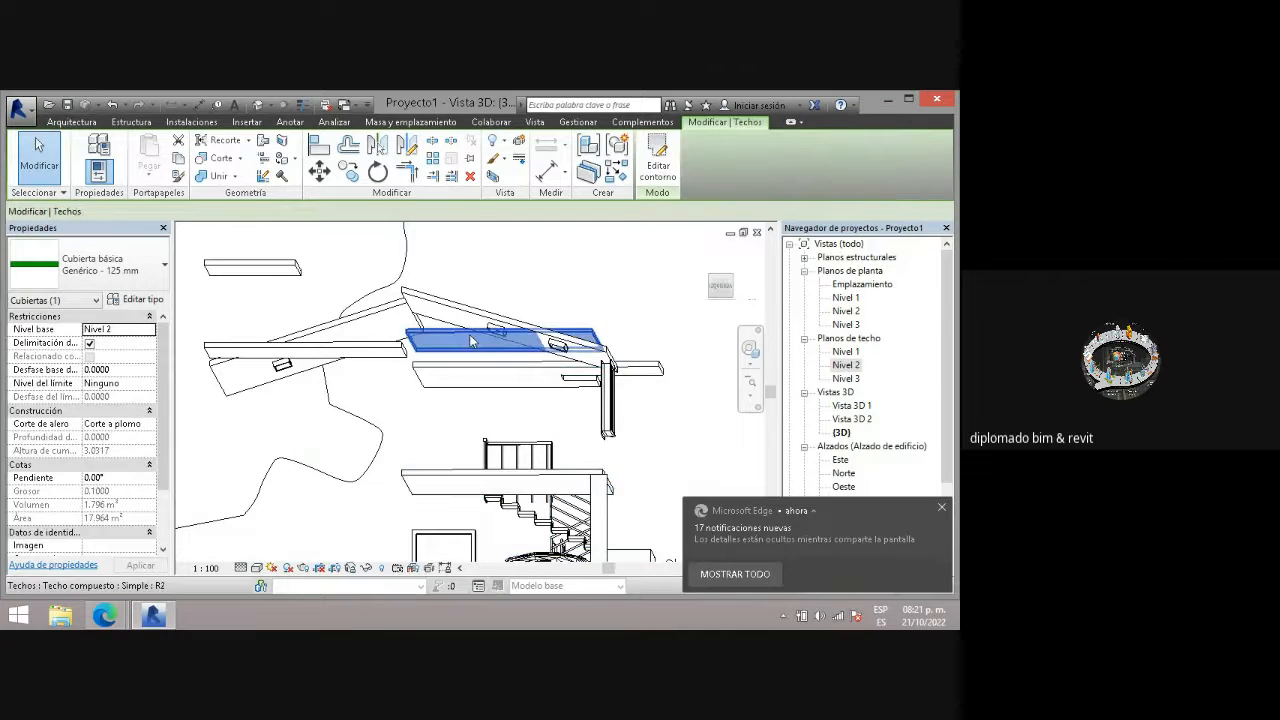
left_click(453, 483)
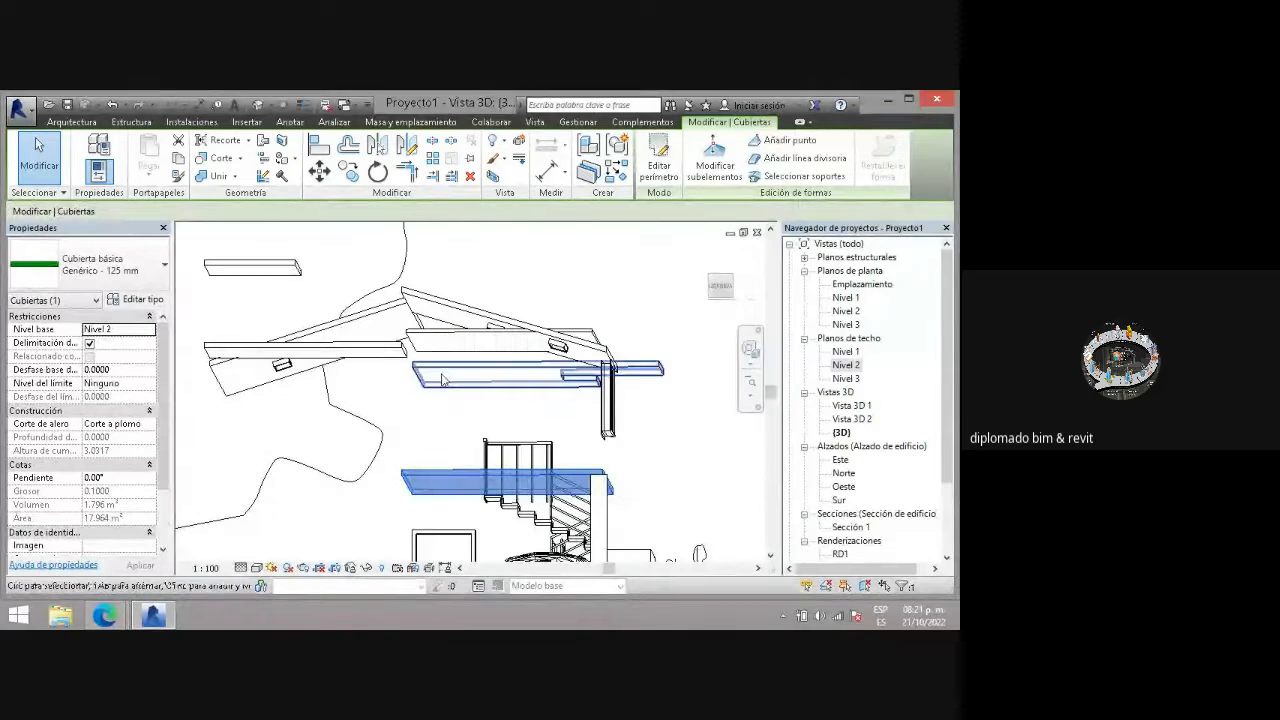
left_click(447, 341)
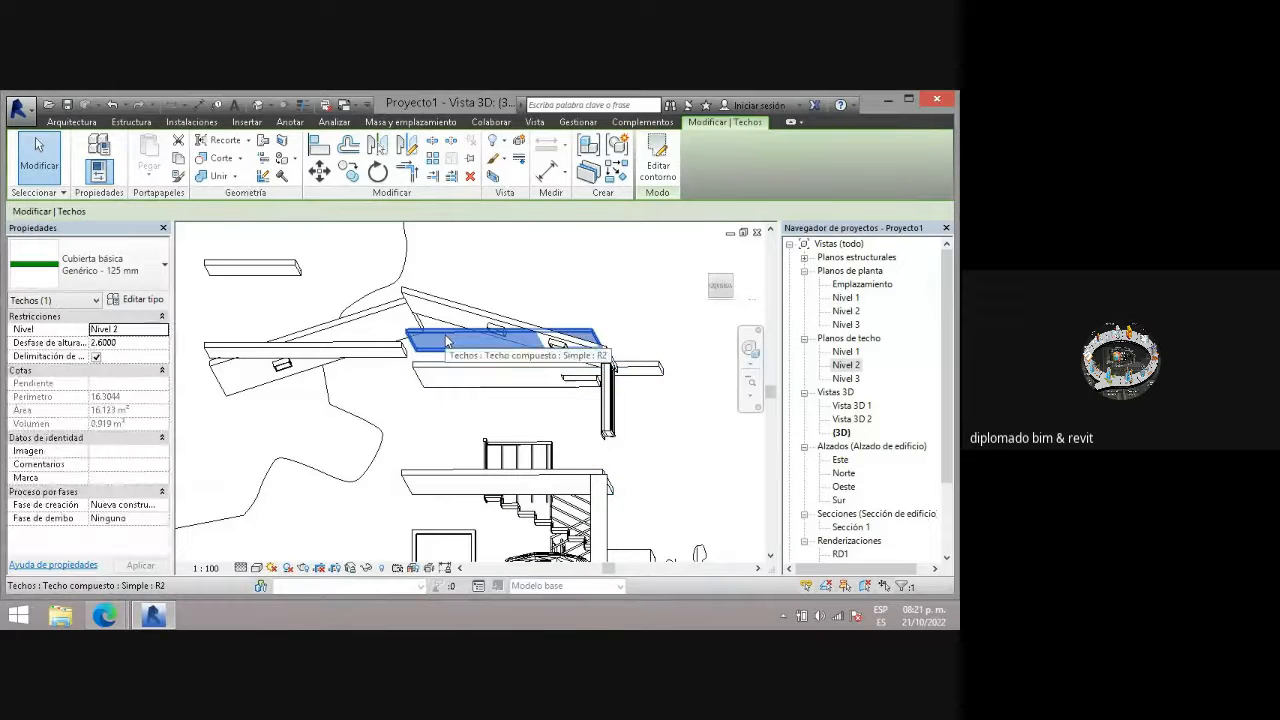
- Set the height offset of the selected Techo compuesto Simple ceiling to 0 from Nivel 2
left_click(136, 343)
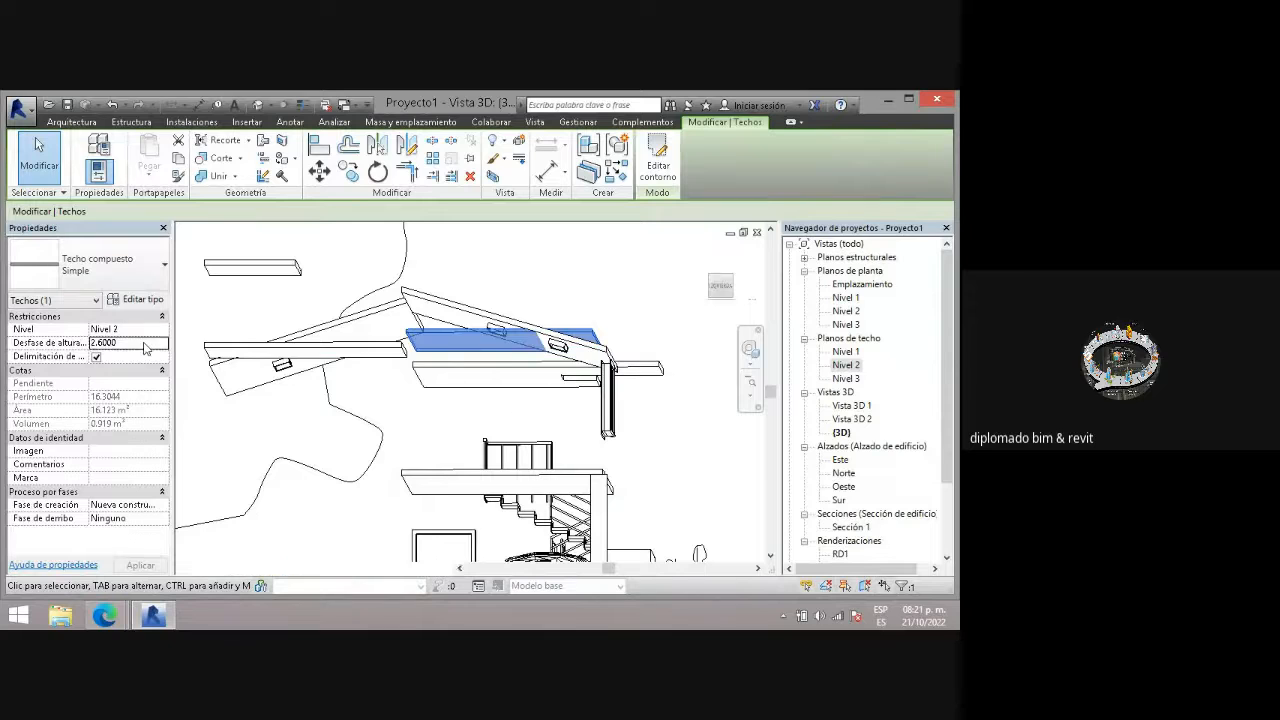
type("0")
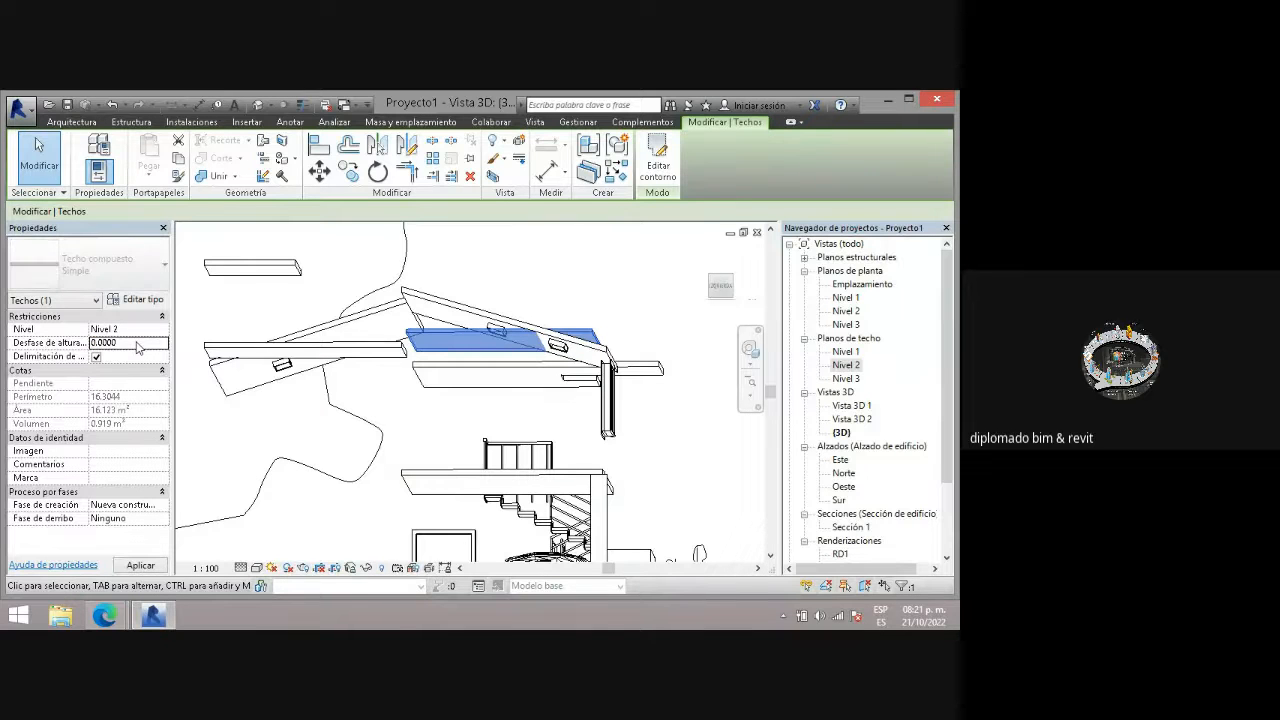
left_click(140, 565)
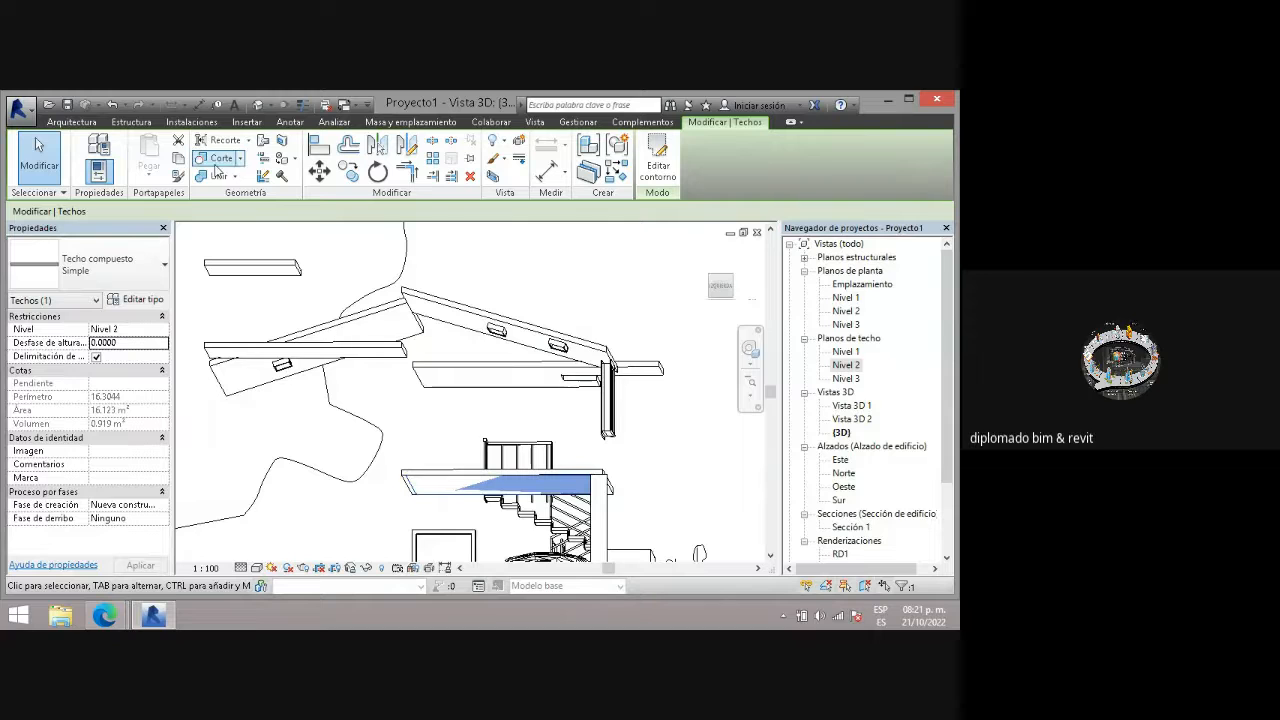
- Place three M_Luz de techo - Cuadro lineal 0300 x 1200 mm lights in a row on the garage ceiling
left_click(78, 125)
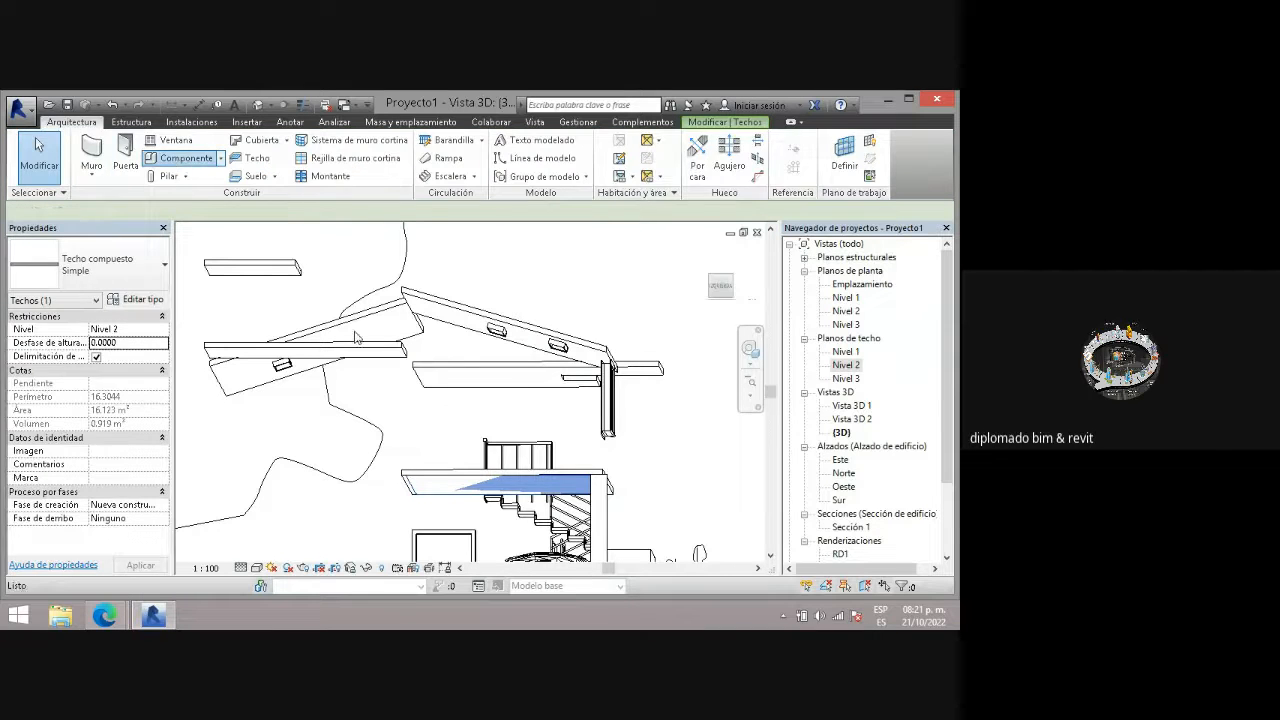
left_click(172, 158)
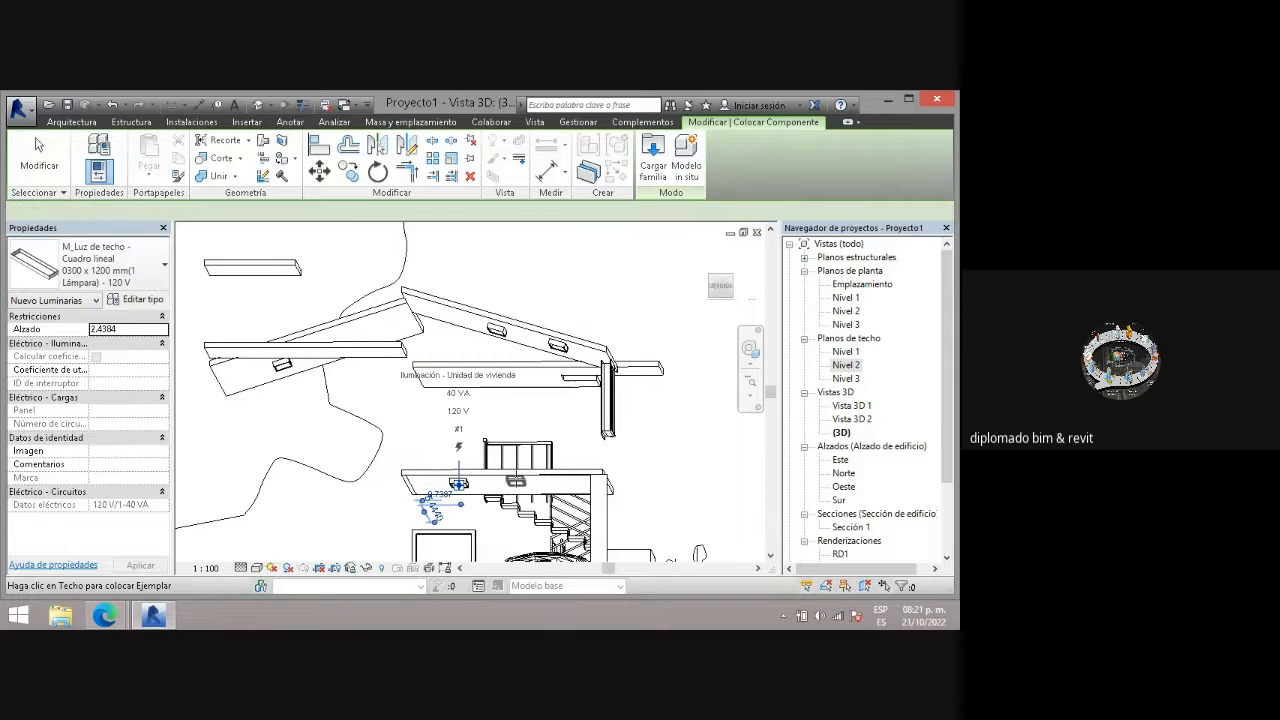
scroll(515, 482, "up", 5)
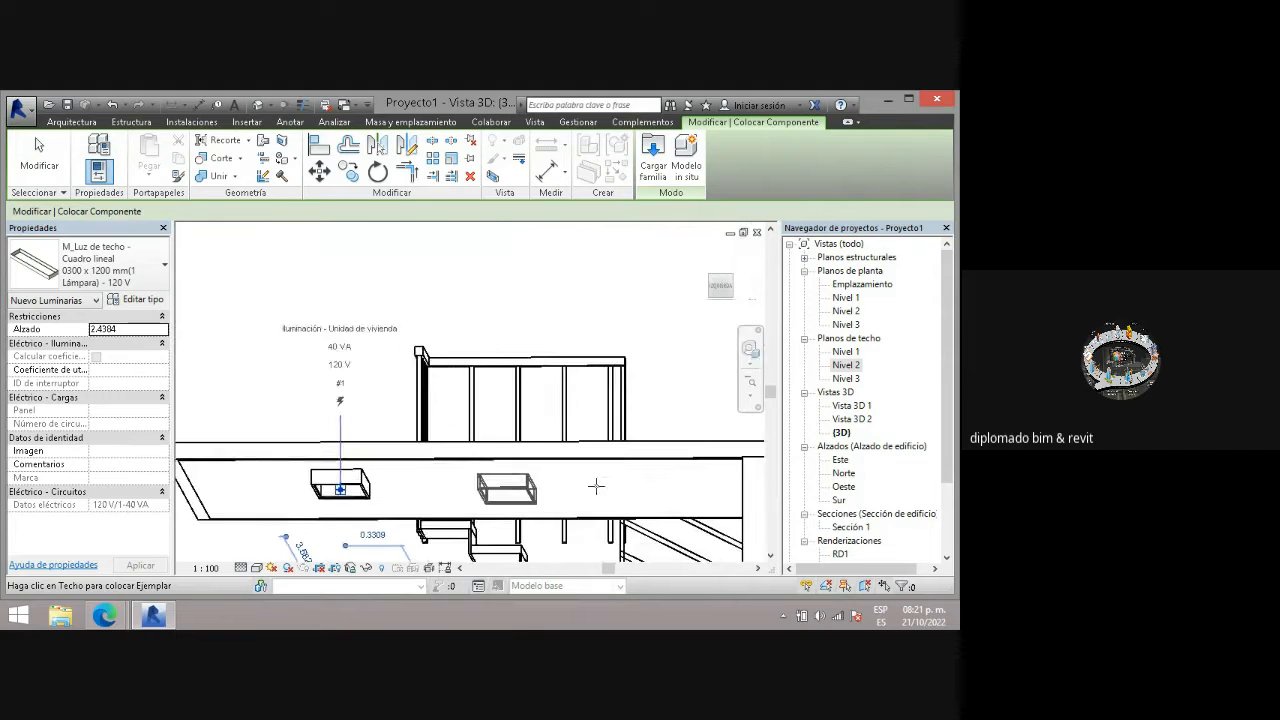
left_click(645, 487)
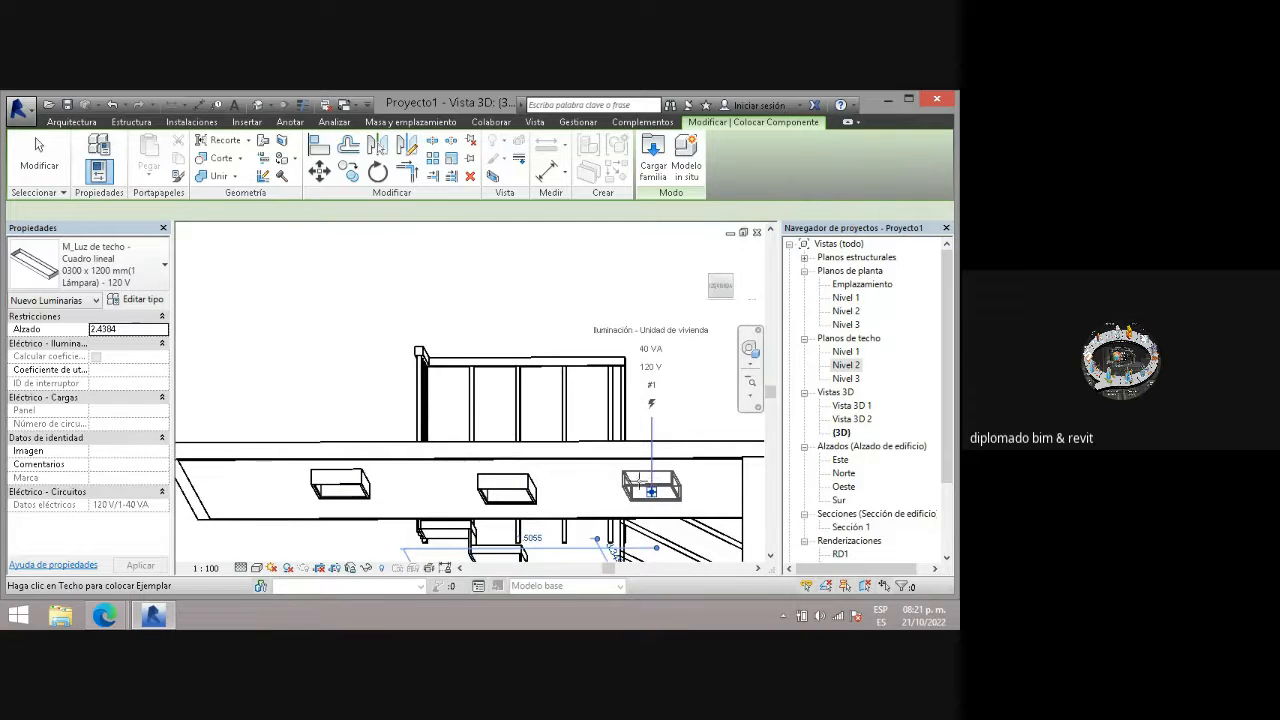
scroll(451, 420, "down", 5)
key("Escape")
key("Escape")
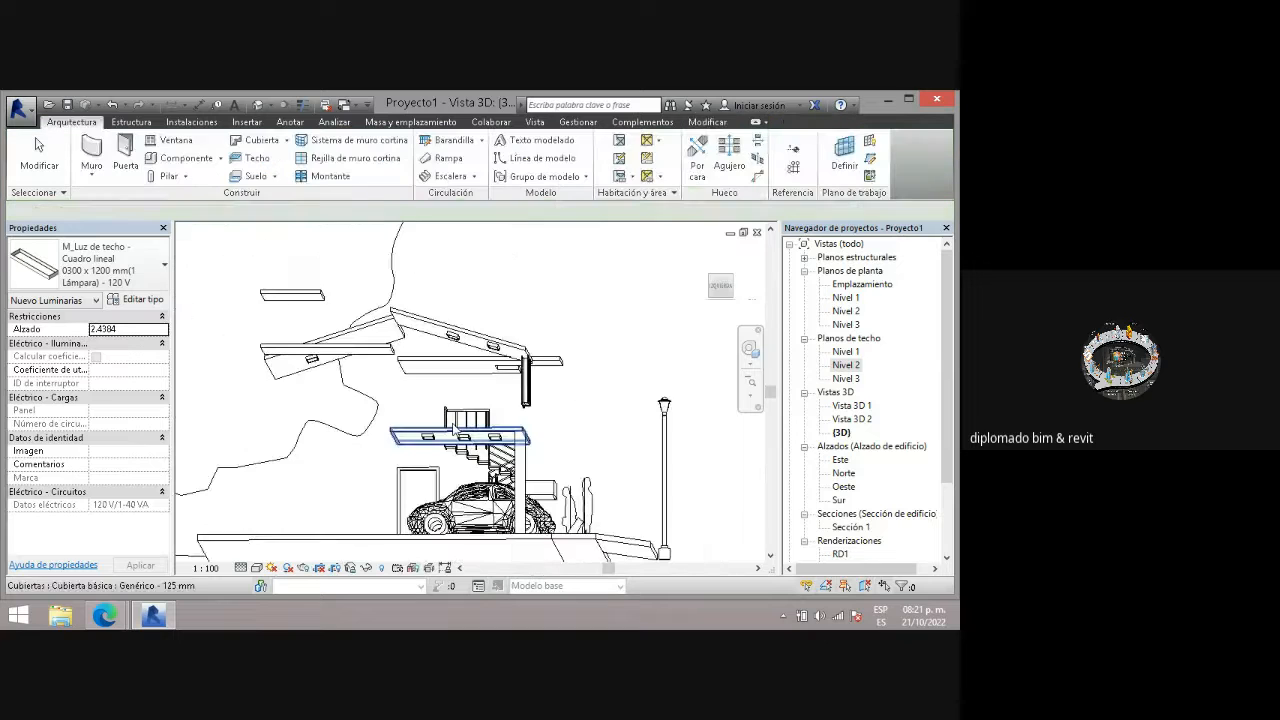
- Turn the Muros category's visibility back on in the {3D} view
middle_click_drag(635, 421, 630, 443)
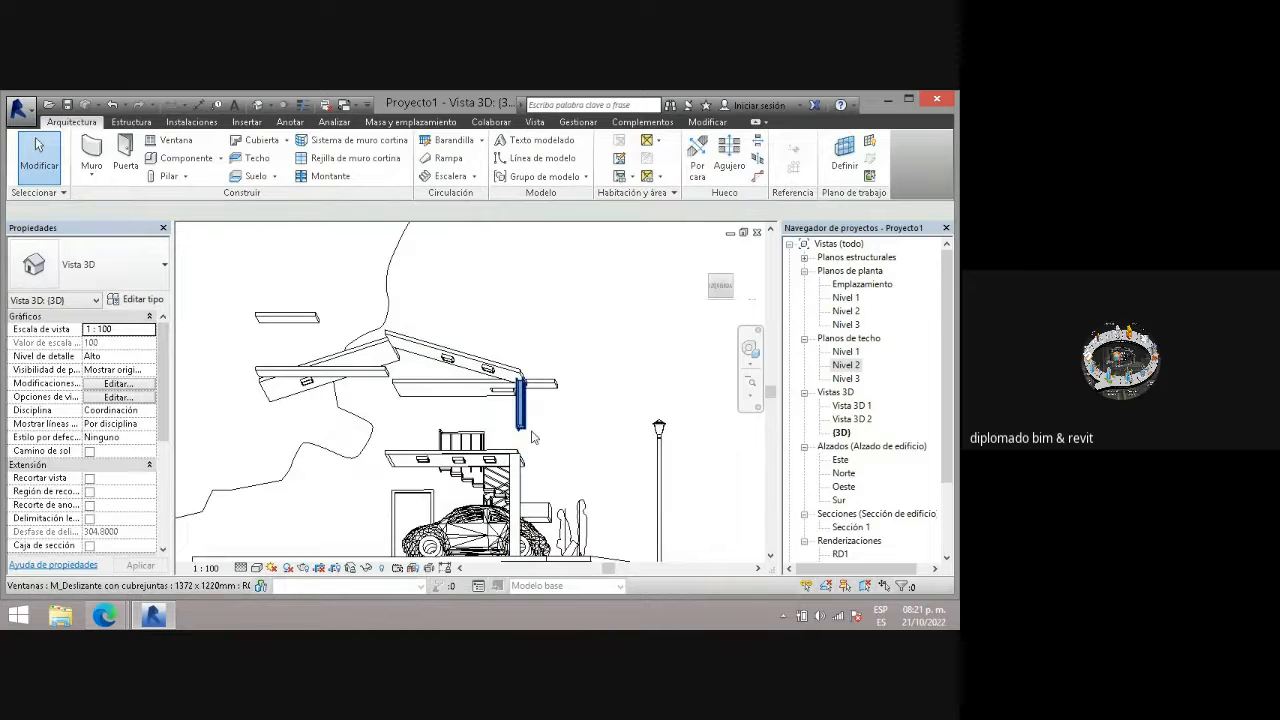
key("v")
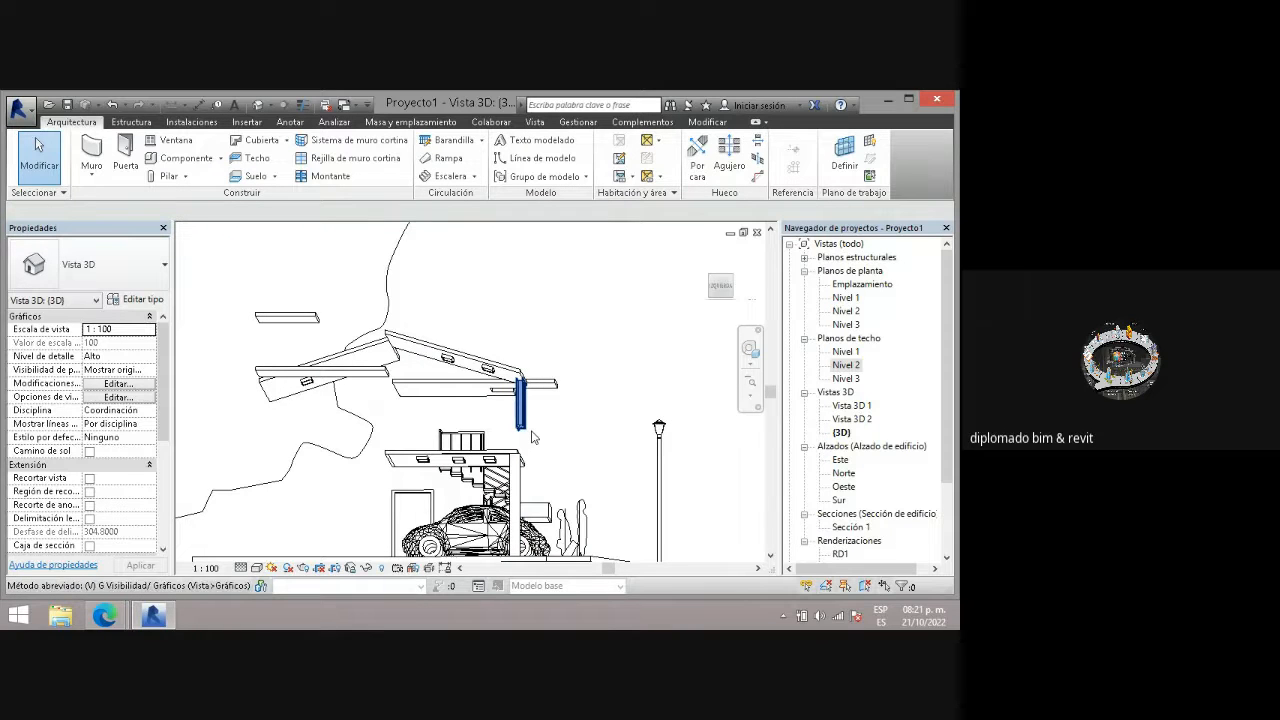
key("g")
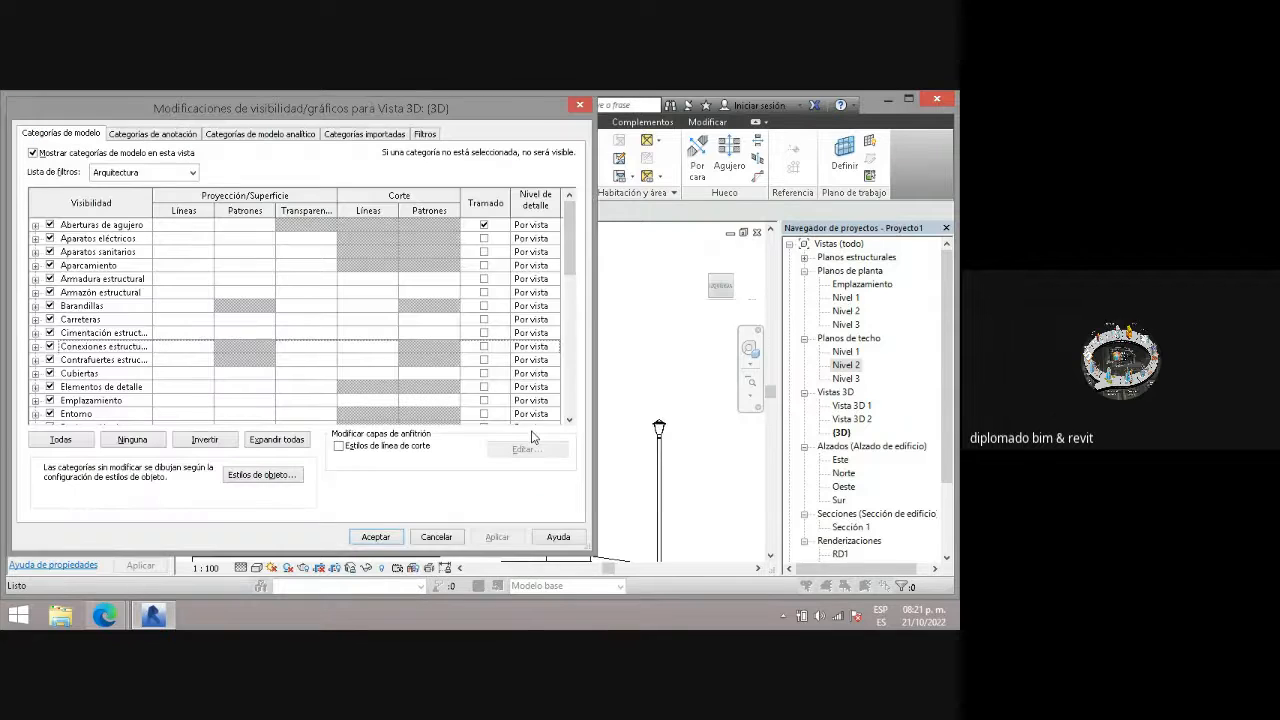
scroll(75, 380, "down", 5)
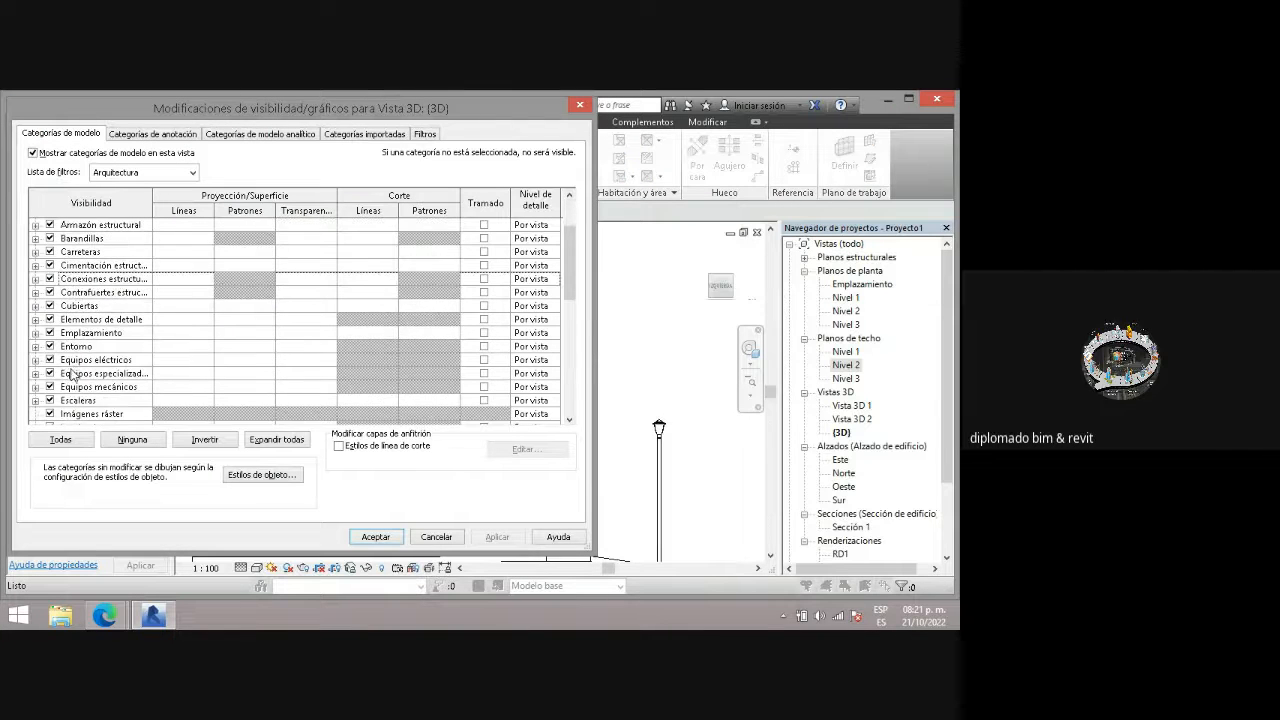
scroll(80, 390, "down", 1)
left_click(75, 373)
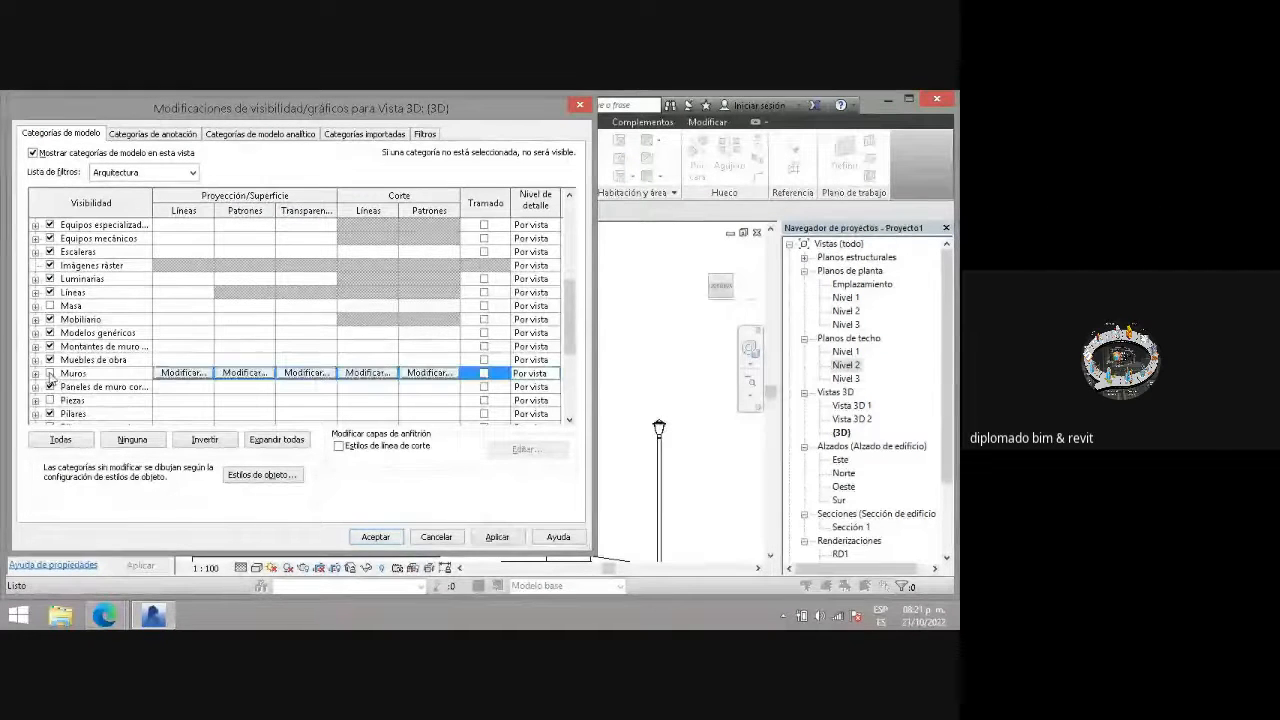
left_click(497, 537)
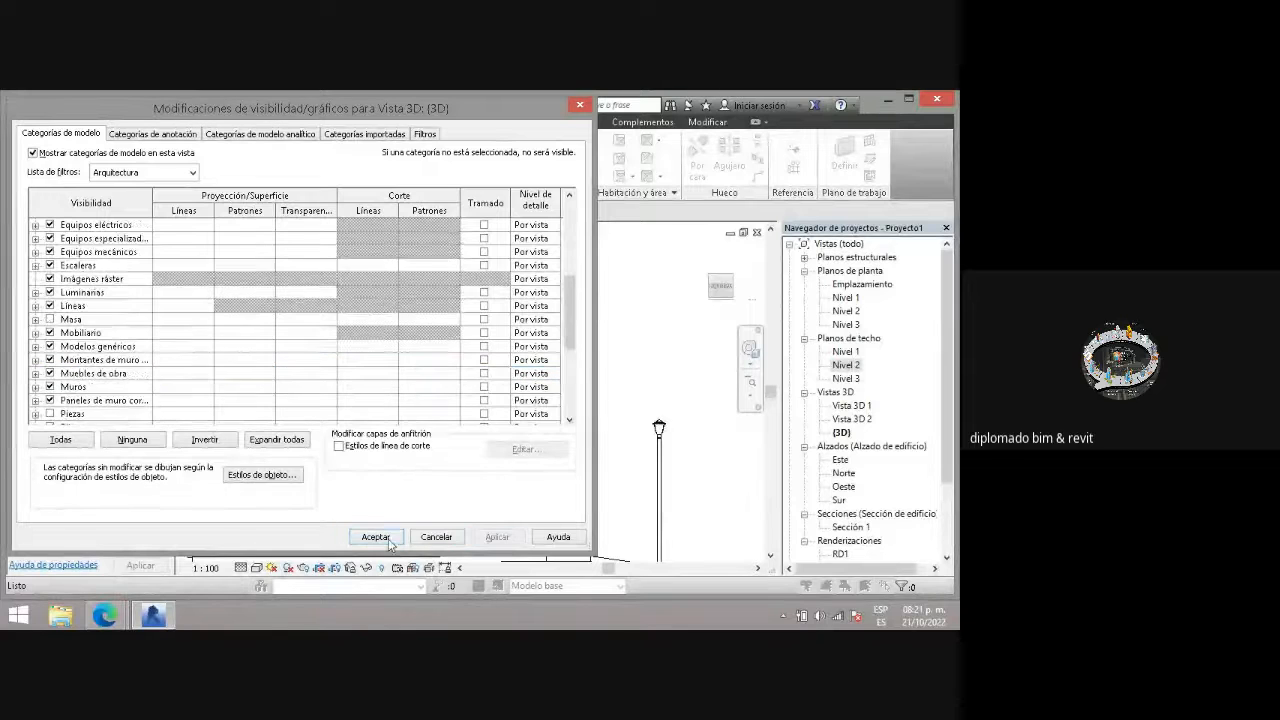
left_click(375, 537)
- Inspect the garage ceiling lights in the {3D} view and in Vista 3D 1
scroll(515, 455, "up", 3)
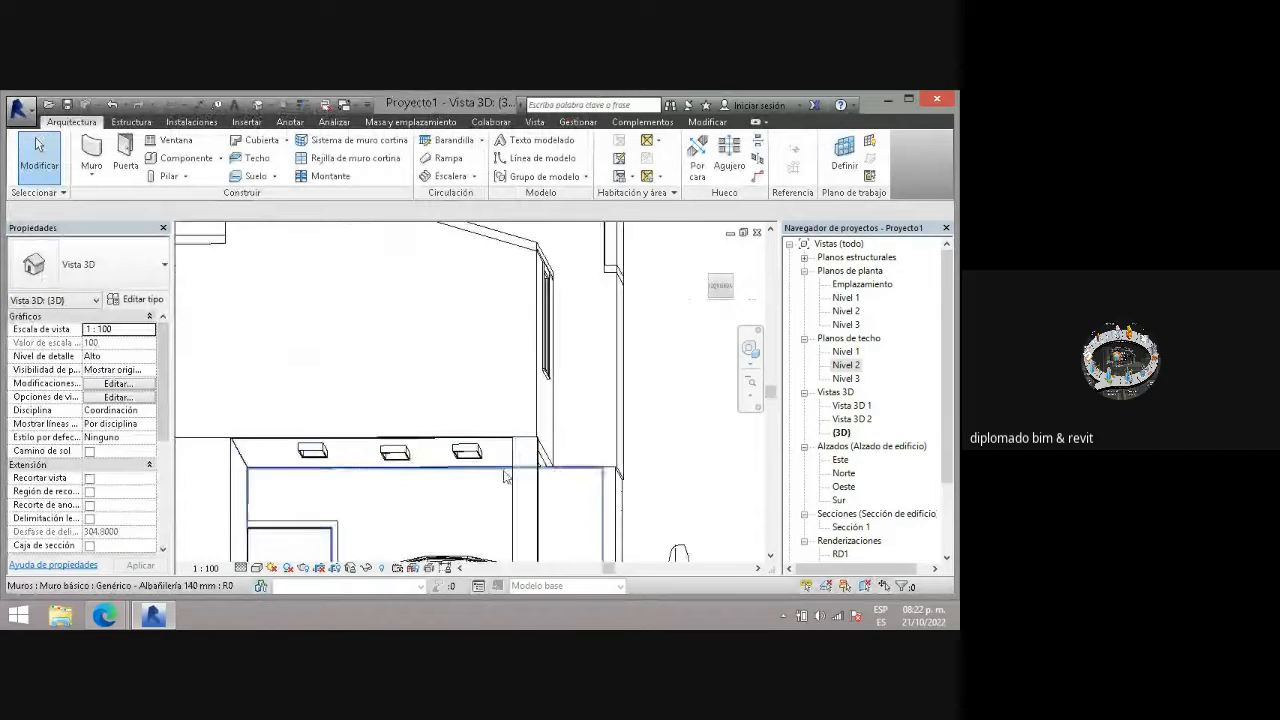
scroll(520, 450, "down", 3)
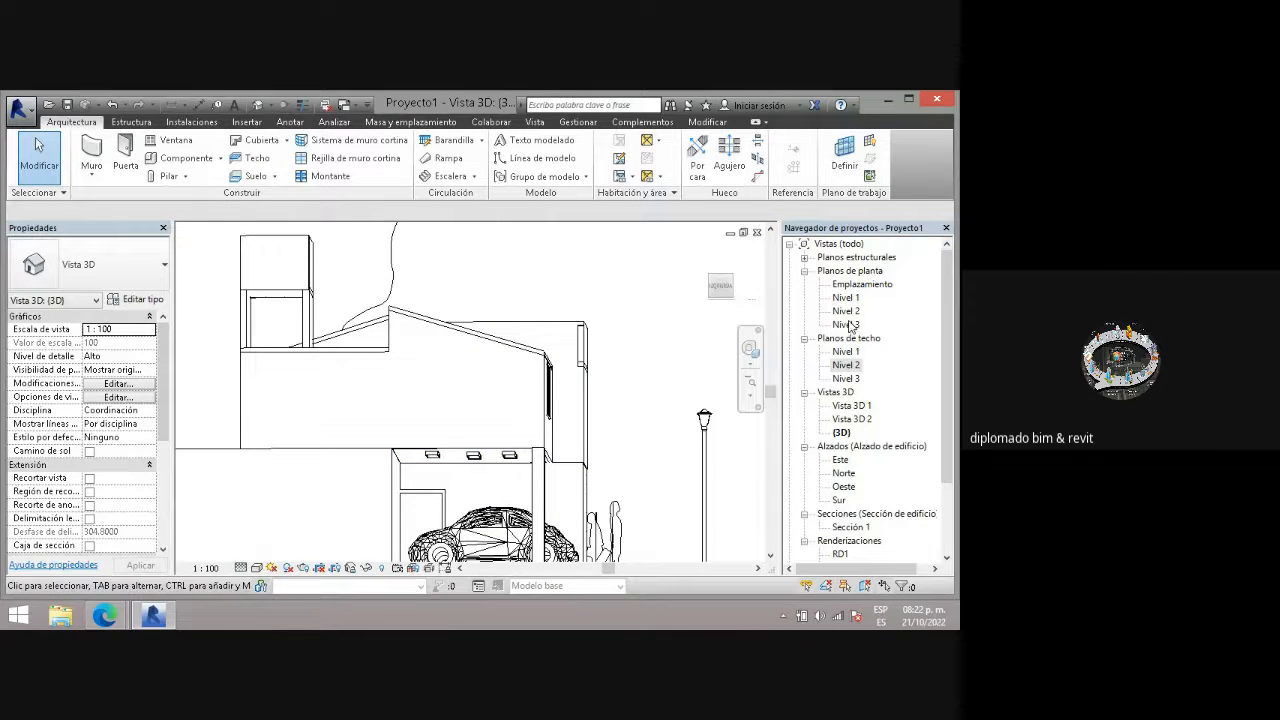
double_click(848, 406)
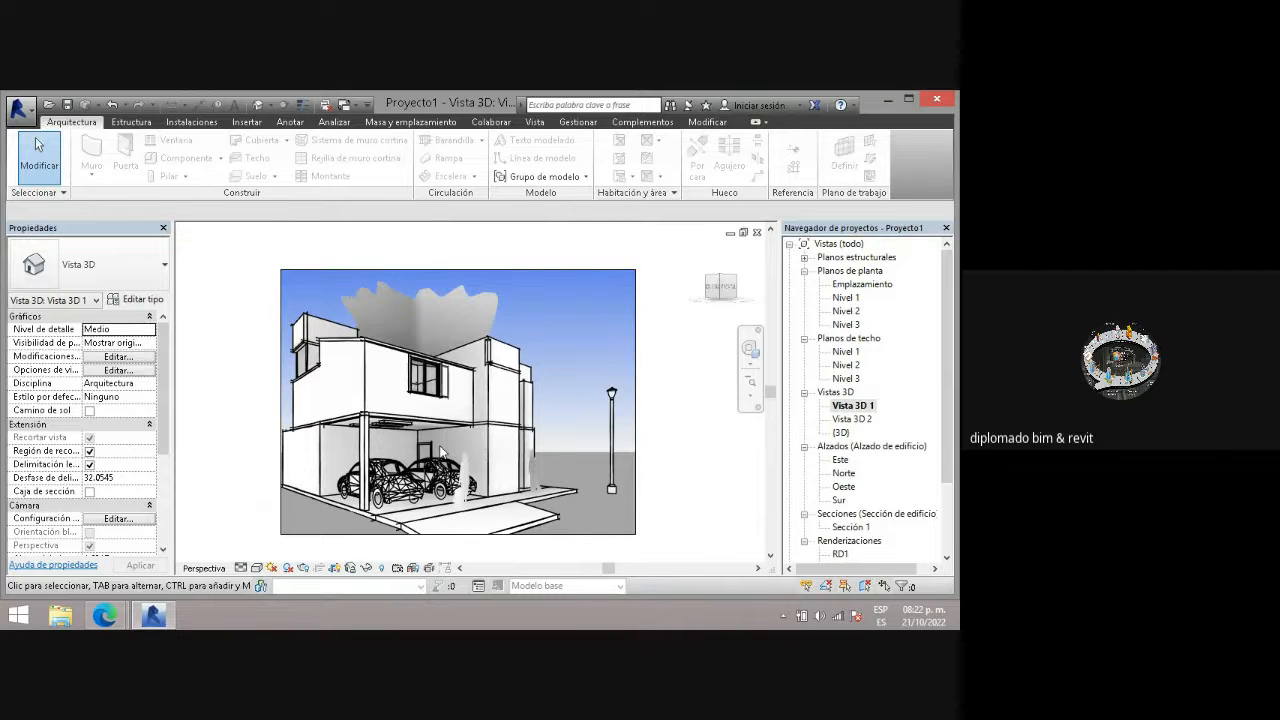
scroll(380, 422, "up", 4)
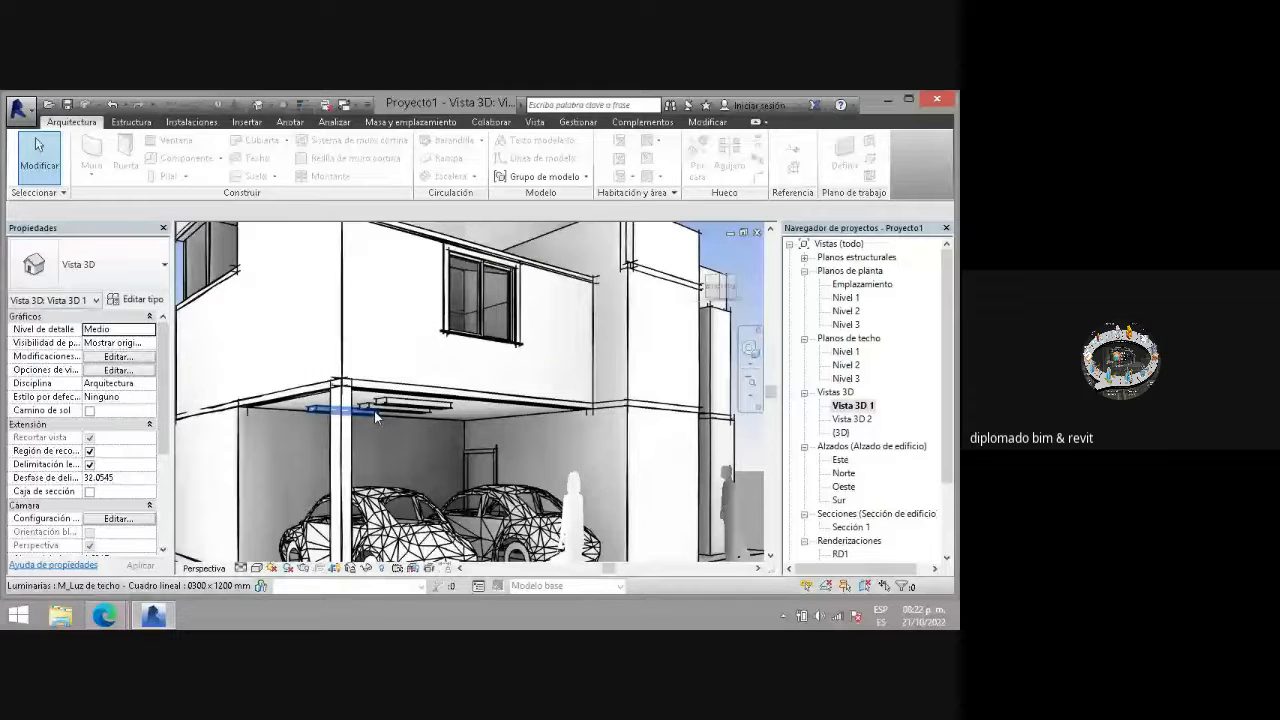
scroll(376, 416, "down", 3)
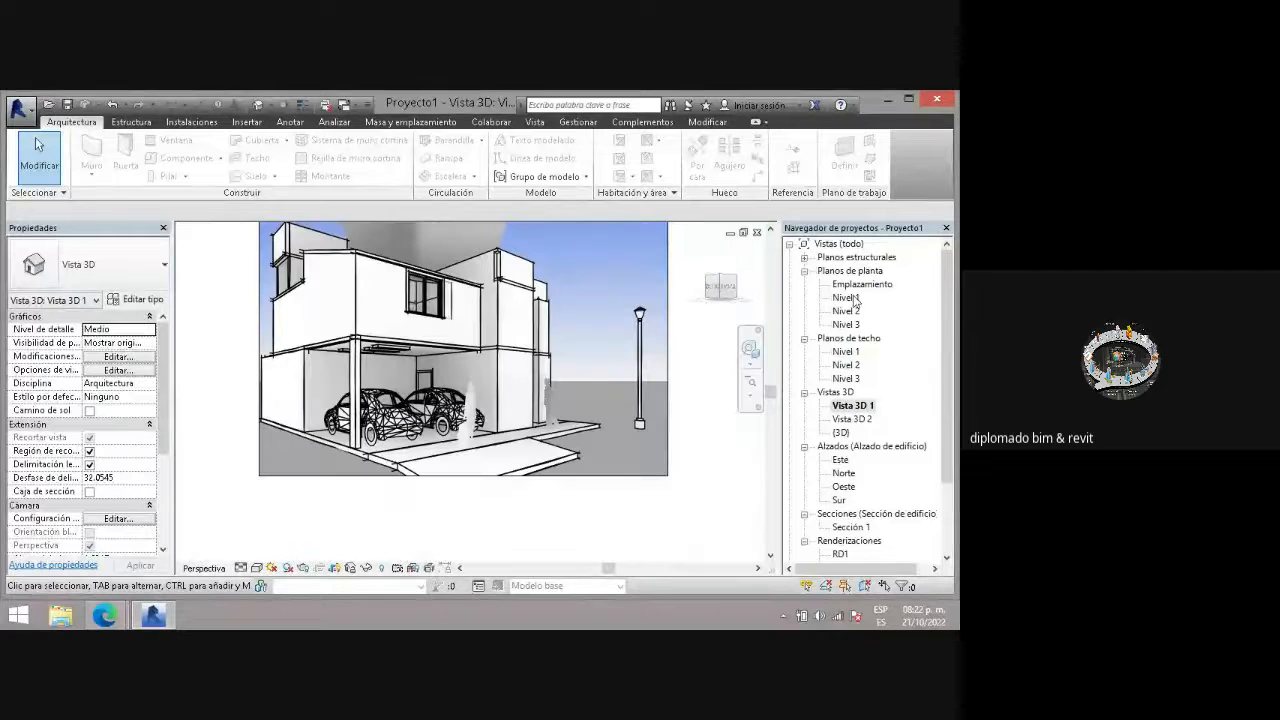
- In the Nivel 1 floor plan, move the street lamp inward from the outer edge onto the BANQUETA area
double_click(848, 297)
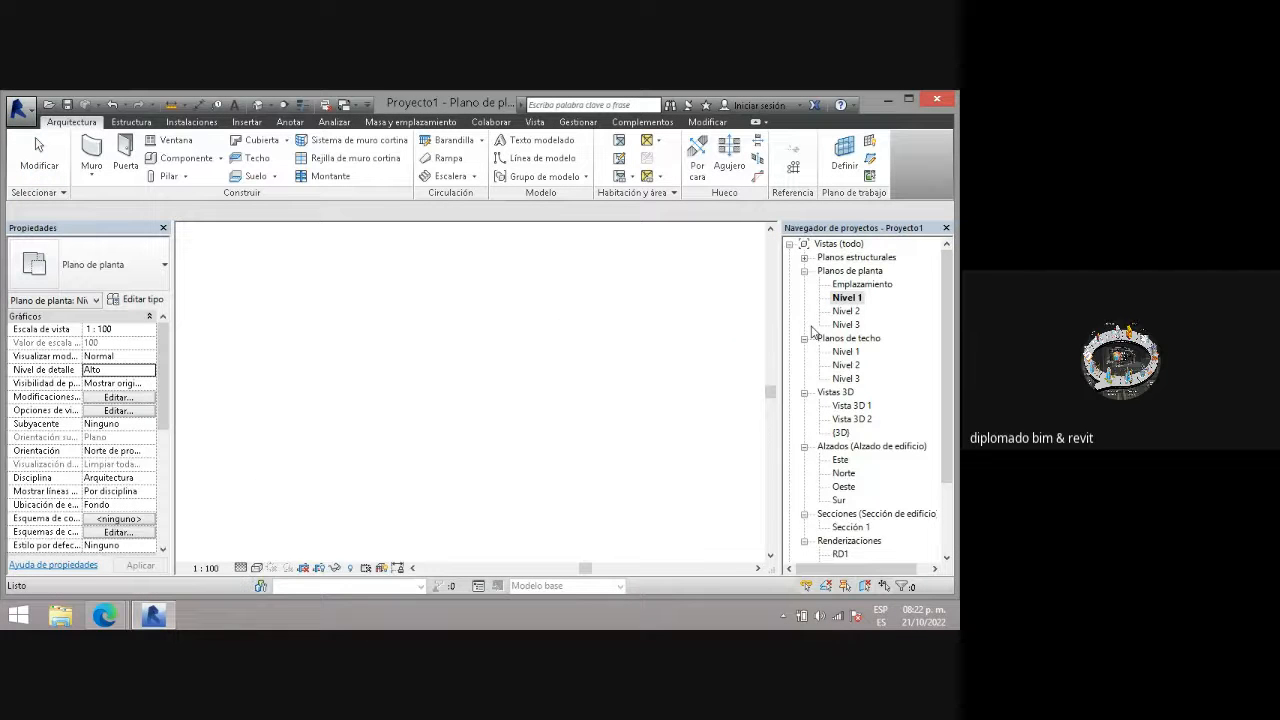
scroll(396, 394, "down", 2)
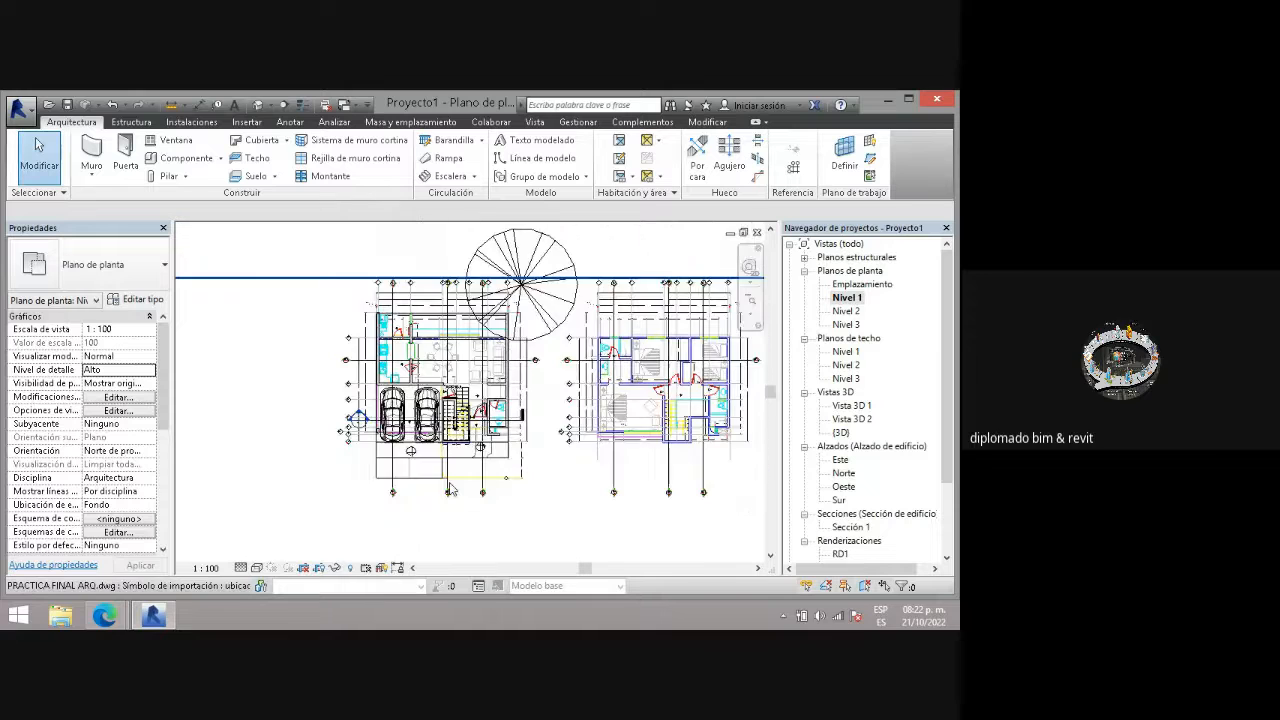
scroll(458, 482, "up", 1)
scroll(463, 484, "up", 2)
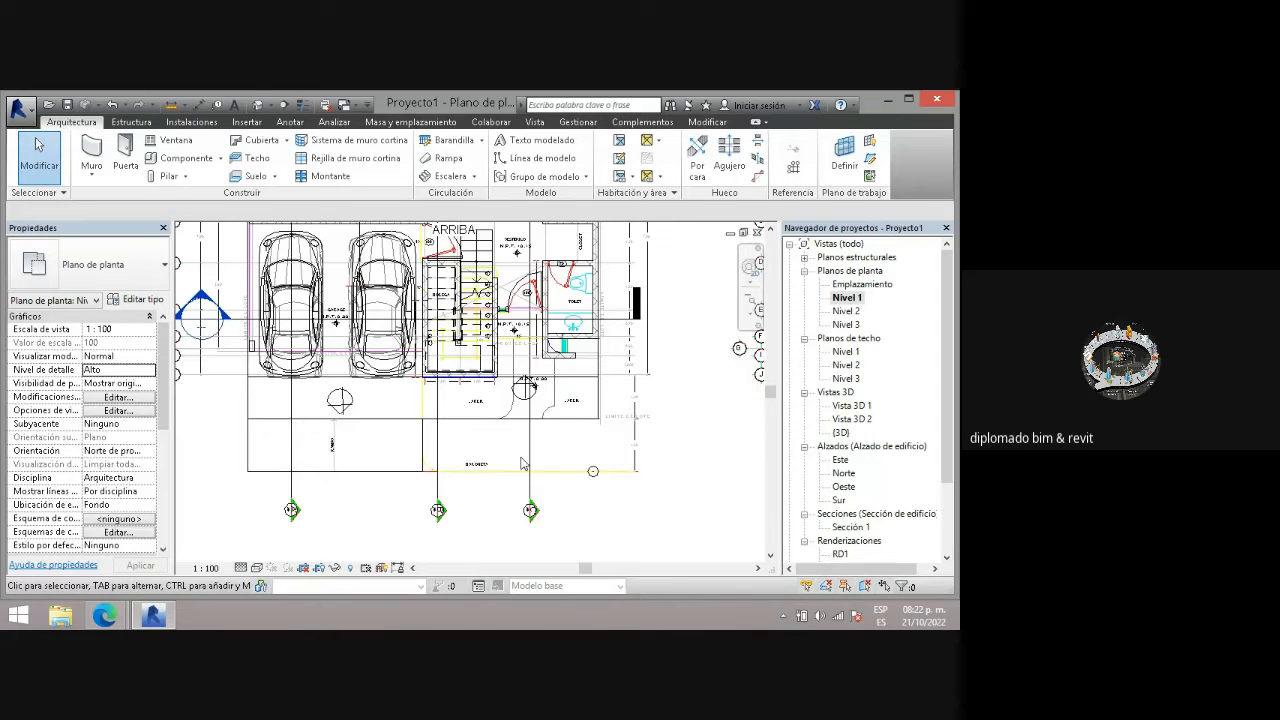
scroll(594, 472, "up", 1)
left_click(594, 472)
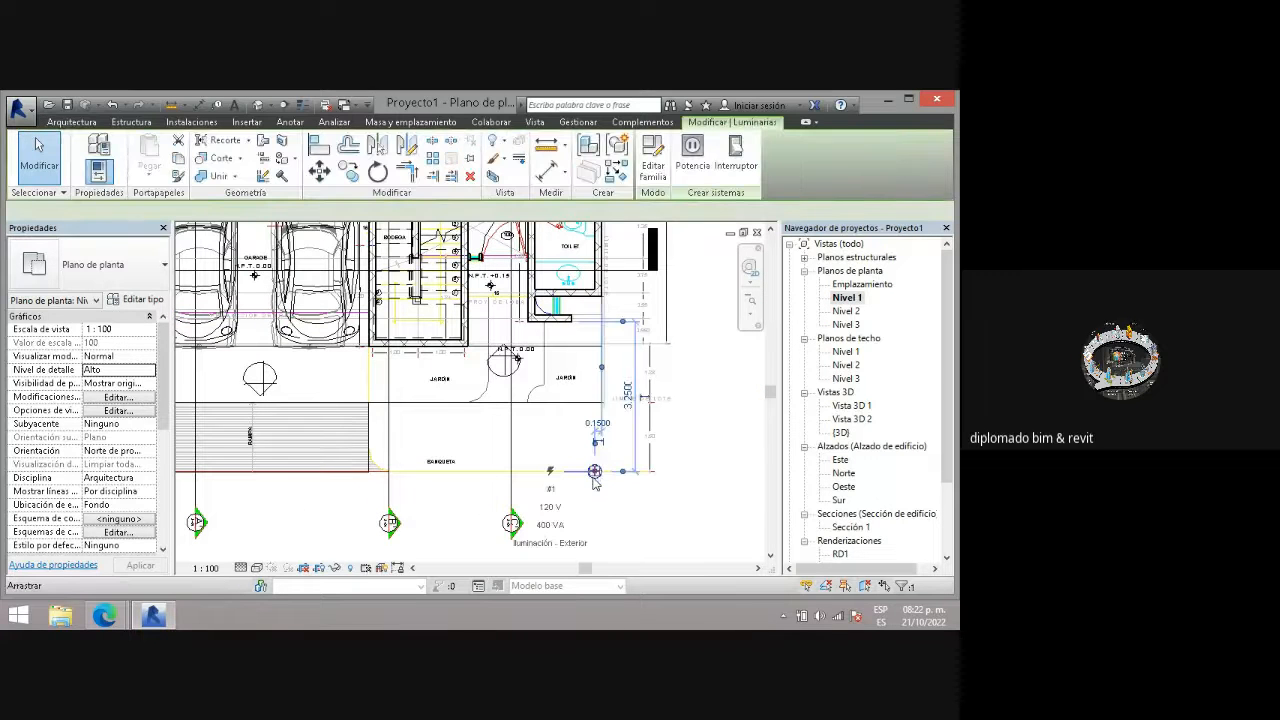
scroll(597, 468, "up", 2)
left_click_drag(595, 472, 602, 411)
left_click(614, 516)
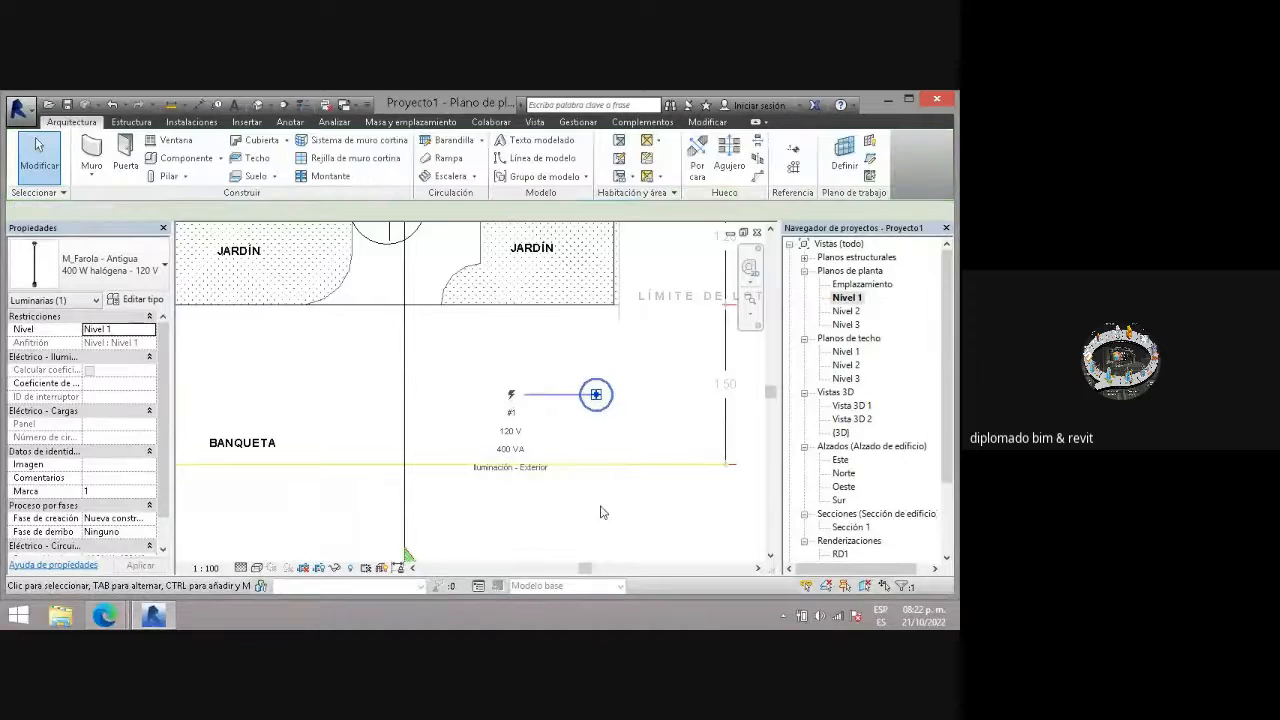
- Create a rectangular Genérico 150 mm floor over the BANQUETA area, about 5.05 by 1.50 m, beside the ramp
scroll(583, 501, "down", 4)
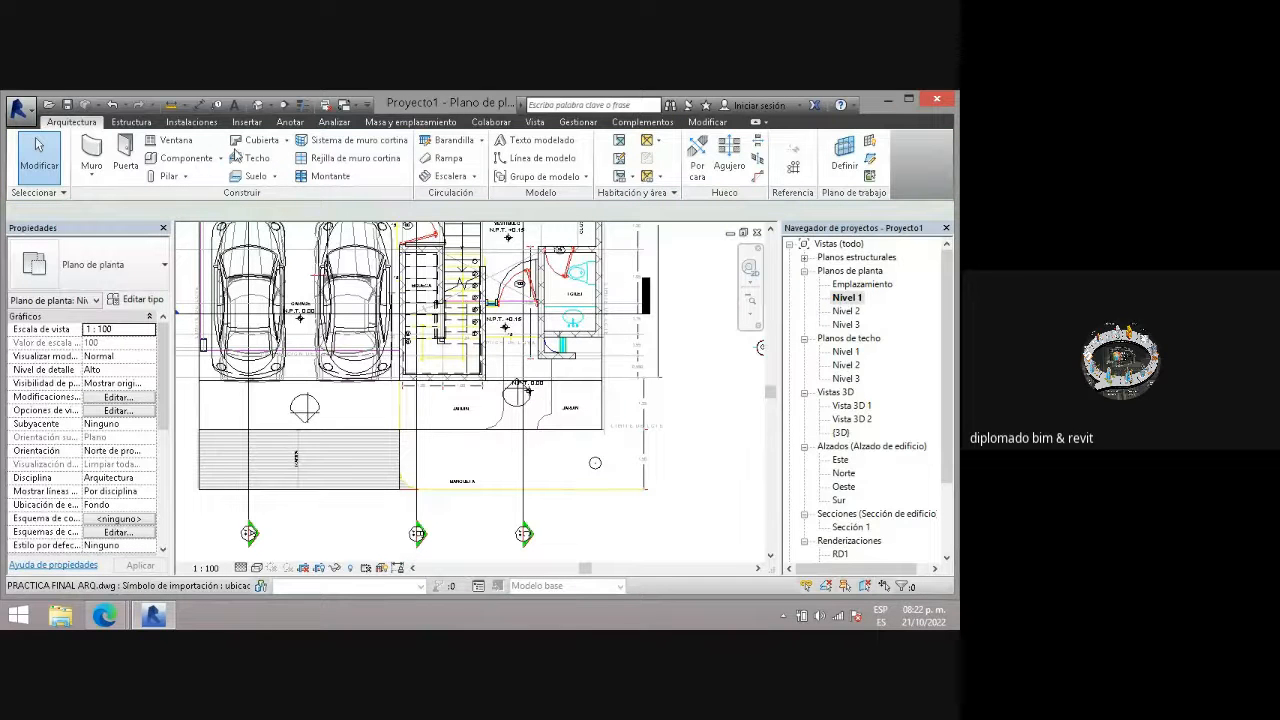
left_click(256, 176)
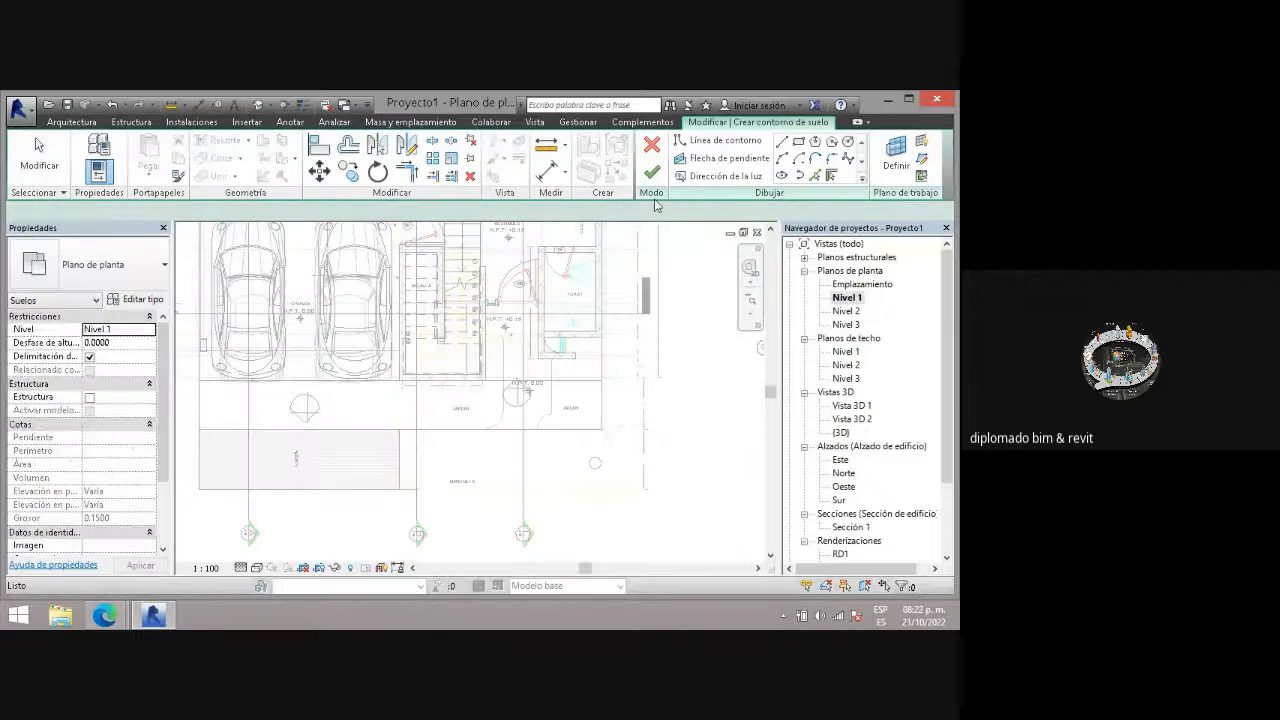
left_click(601, 430)
left_click(399, 489)
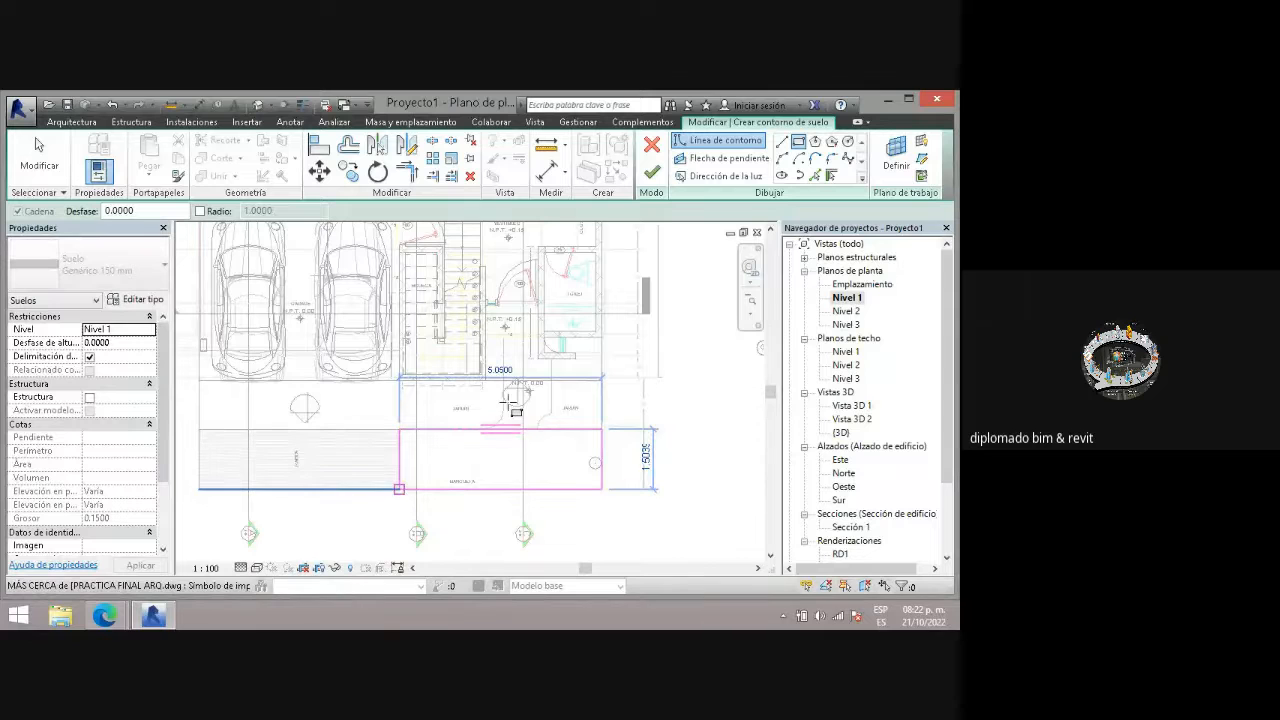
left_click(652, 173)
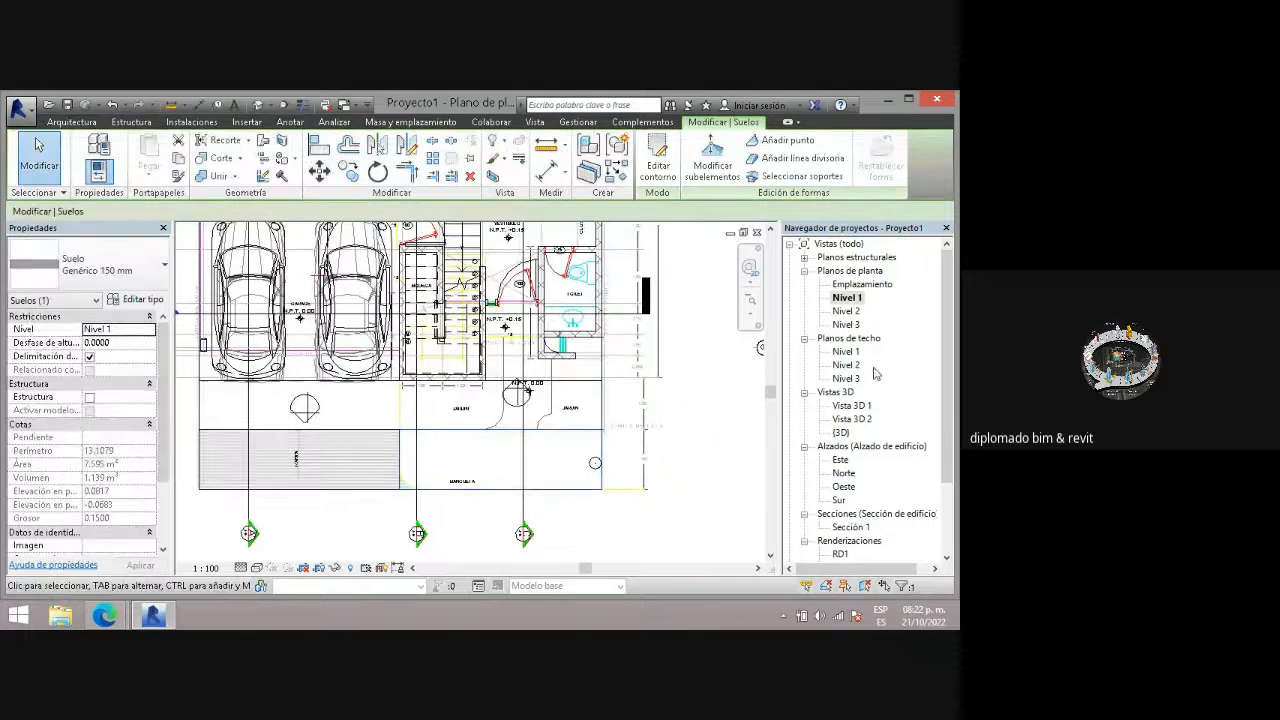
- Open Vista 3D 1 and inspect the new sidewalk floor next to the street lamp
double_click(850, 406)
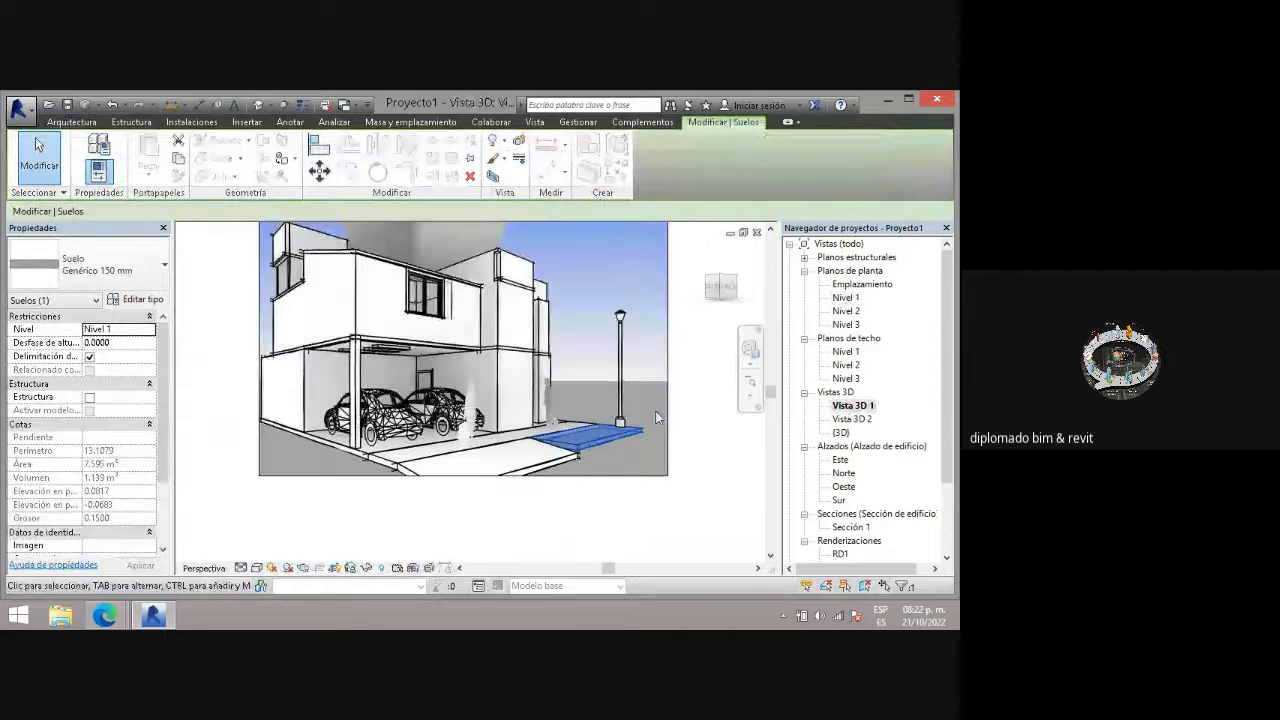
left_click(649, 455)
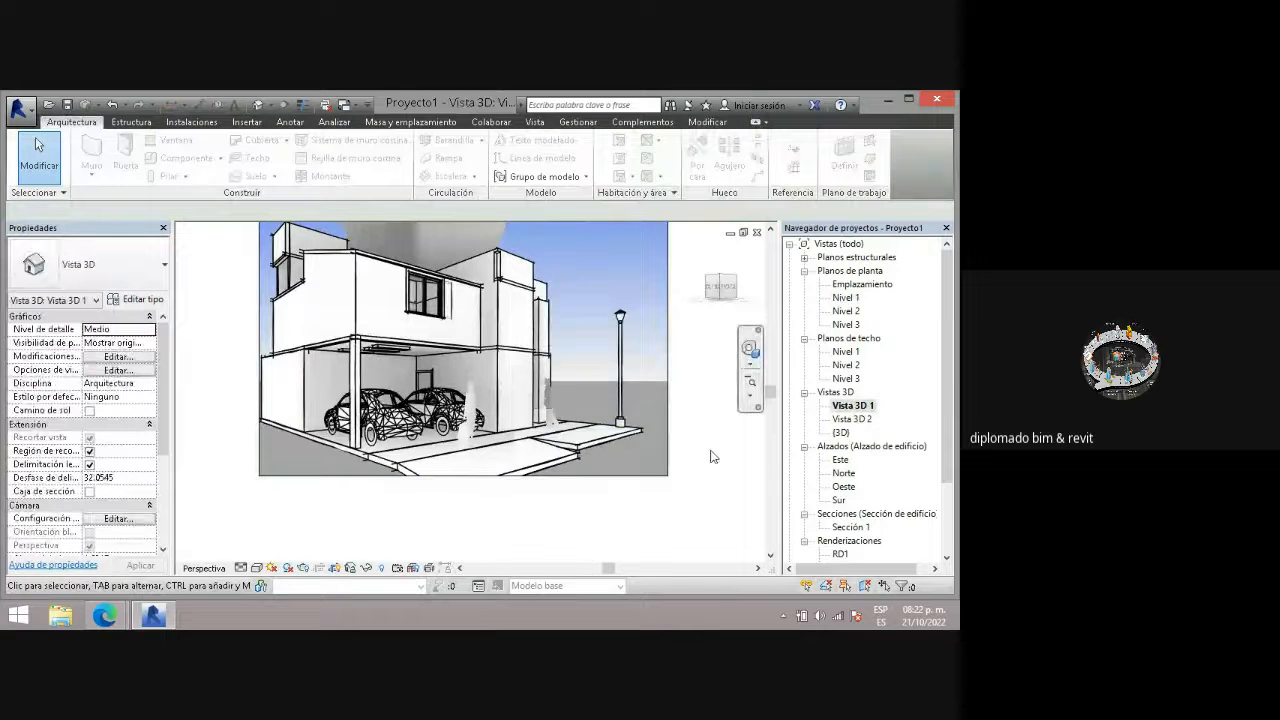
scroll(703, 454, "up", 2)
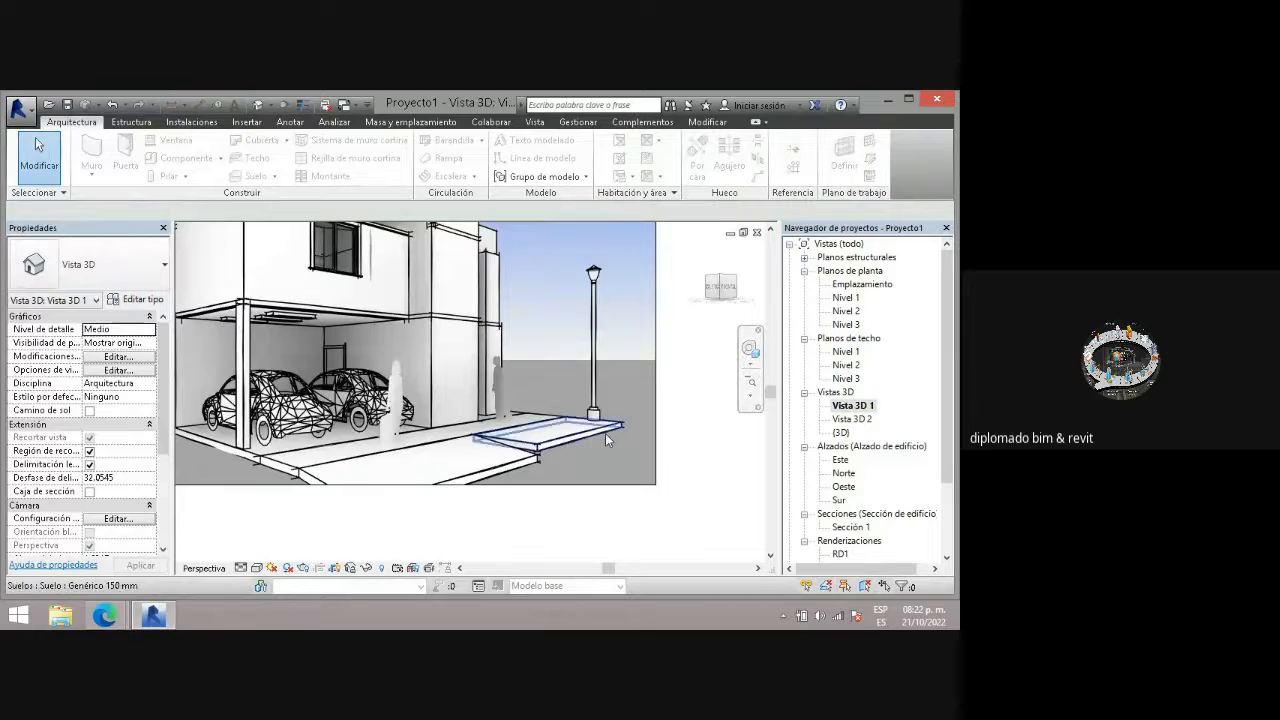
scroll(605, 433, "down", 3)
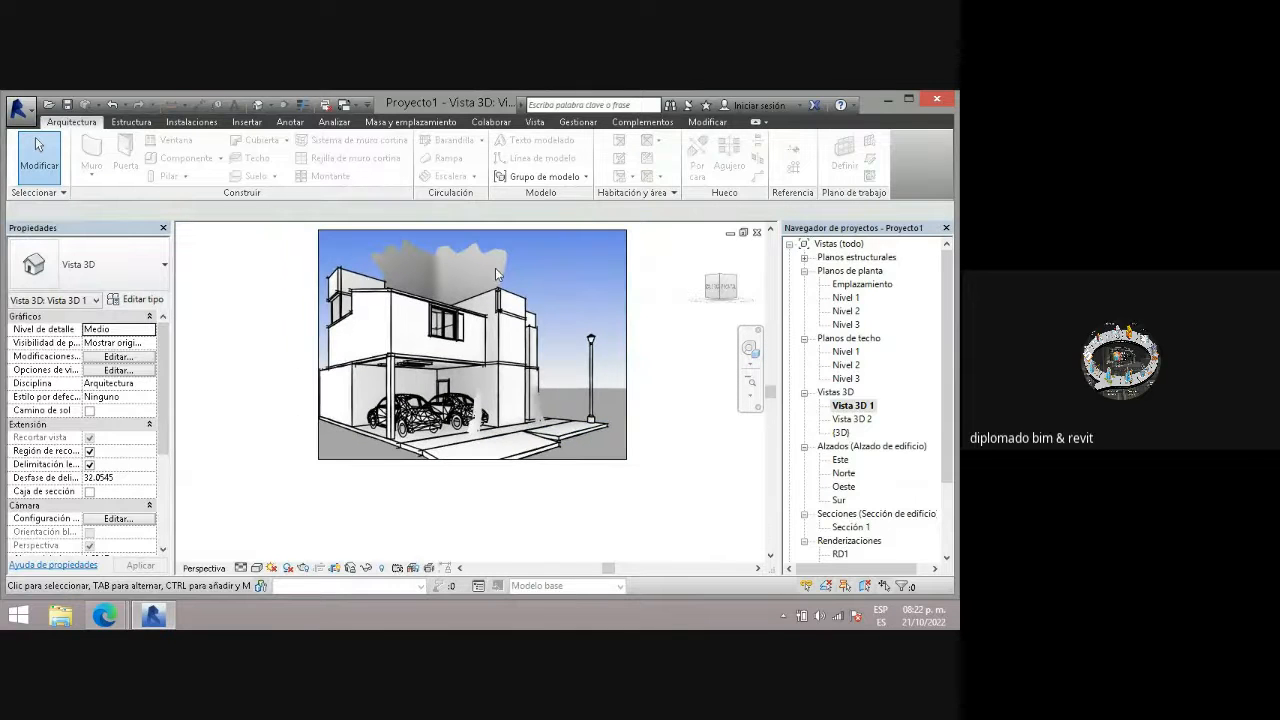
scroll(496, 274, "up", 1)
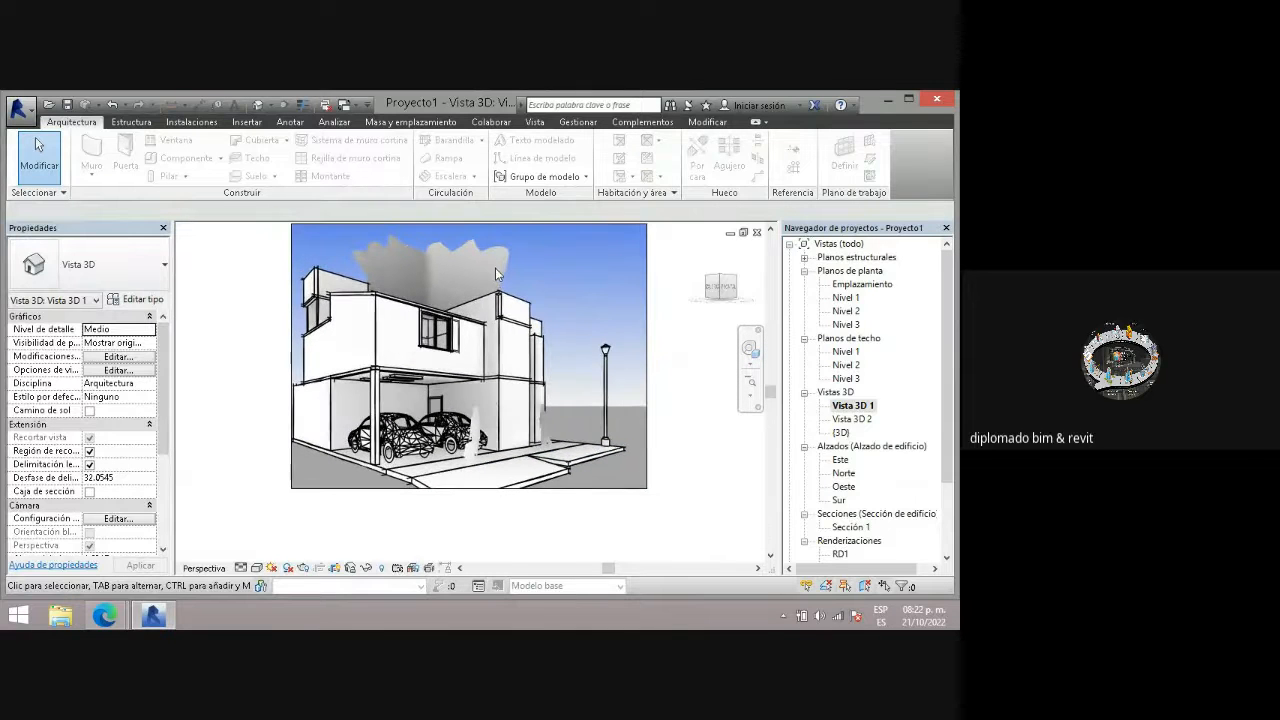
- In the rendering settings for Vista 3D 1, set the lighting scheme to Exterior: Sol + Artificial and raise the sky haze to about mid-range
left_click(305, 568)
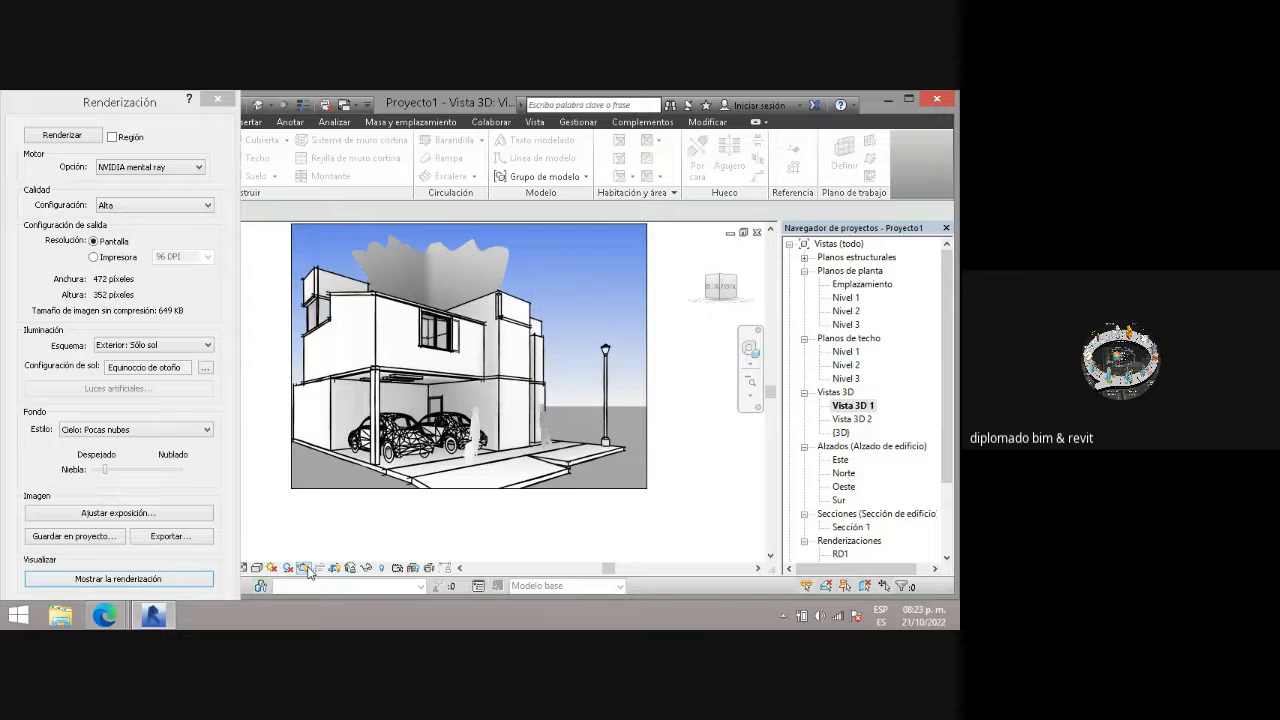
left_click(170, 347)
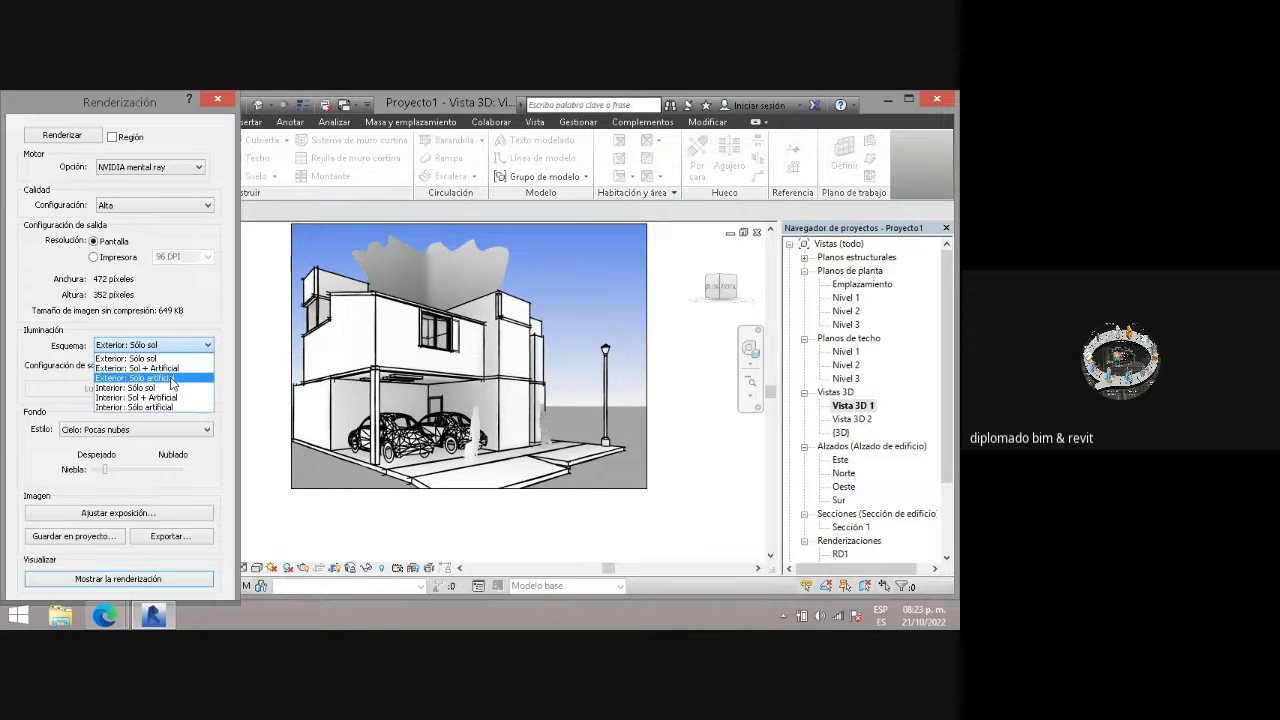
left_click(148, 368)
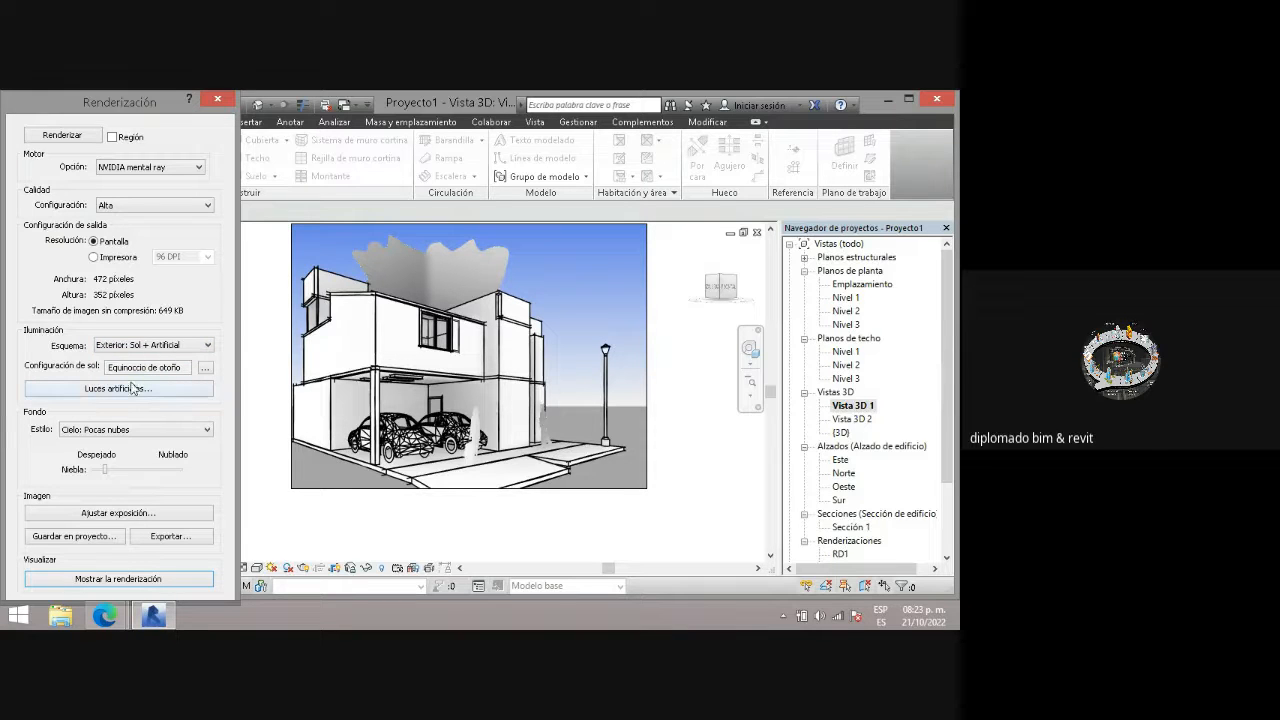
left_click_drag(106, 471, 132, 470)
left_click(136, 432)
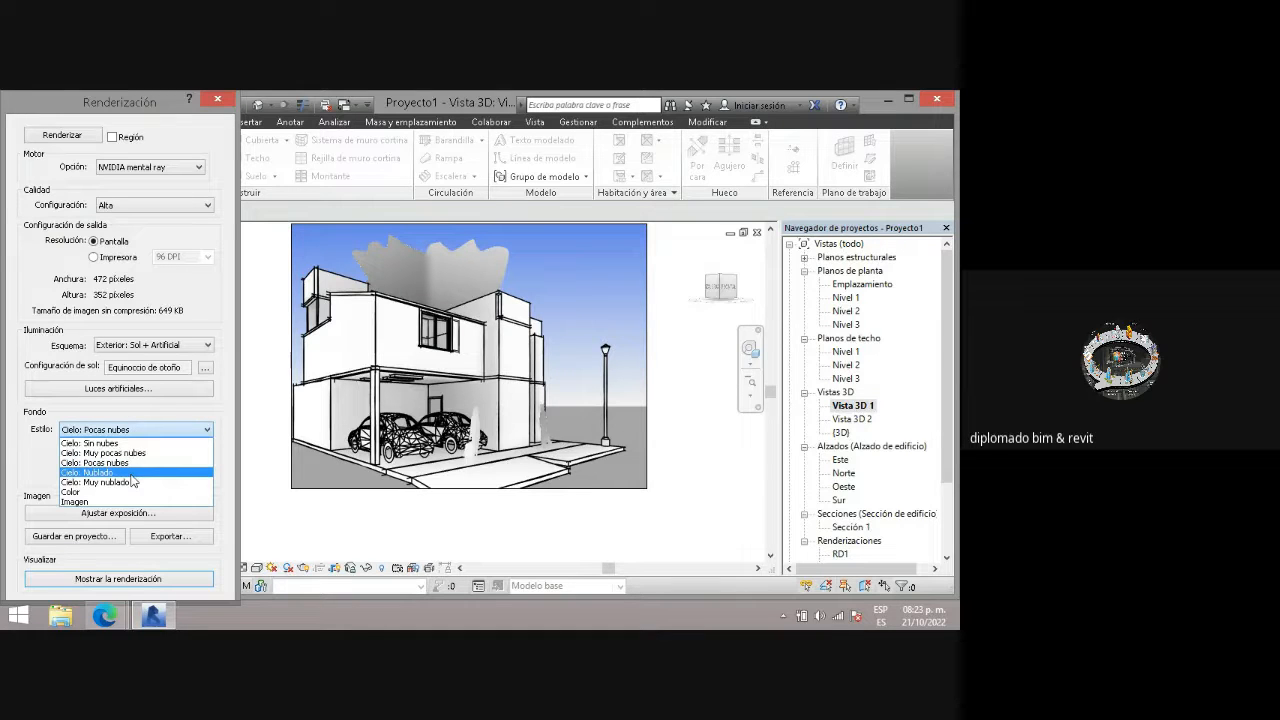
left_click(153, 405)
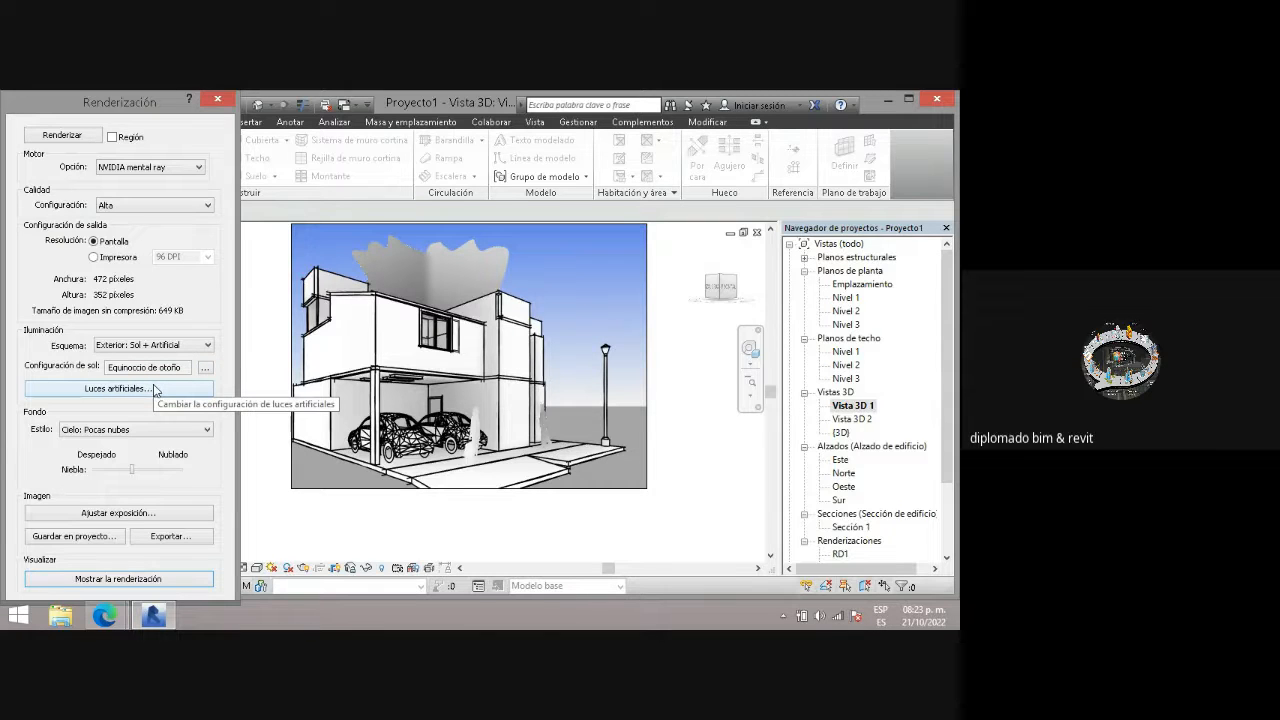
- Review the artificial lights of Vista 3D 1 and highlight the street lamp (M_Farola) entry in the ungrouped lights
left_click(118, 388)
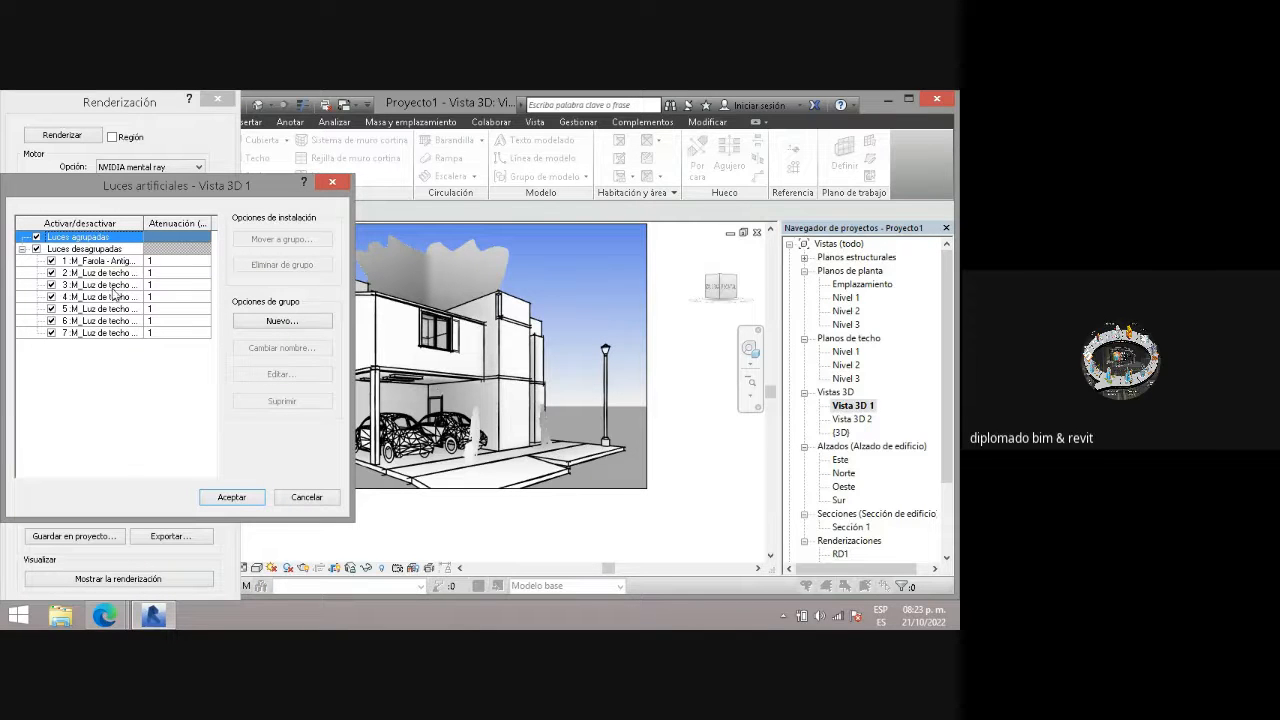
left_click(333, 182)
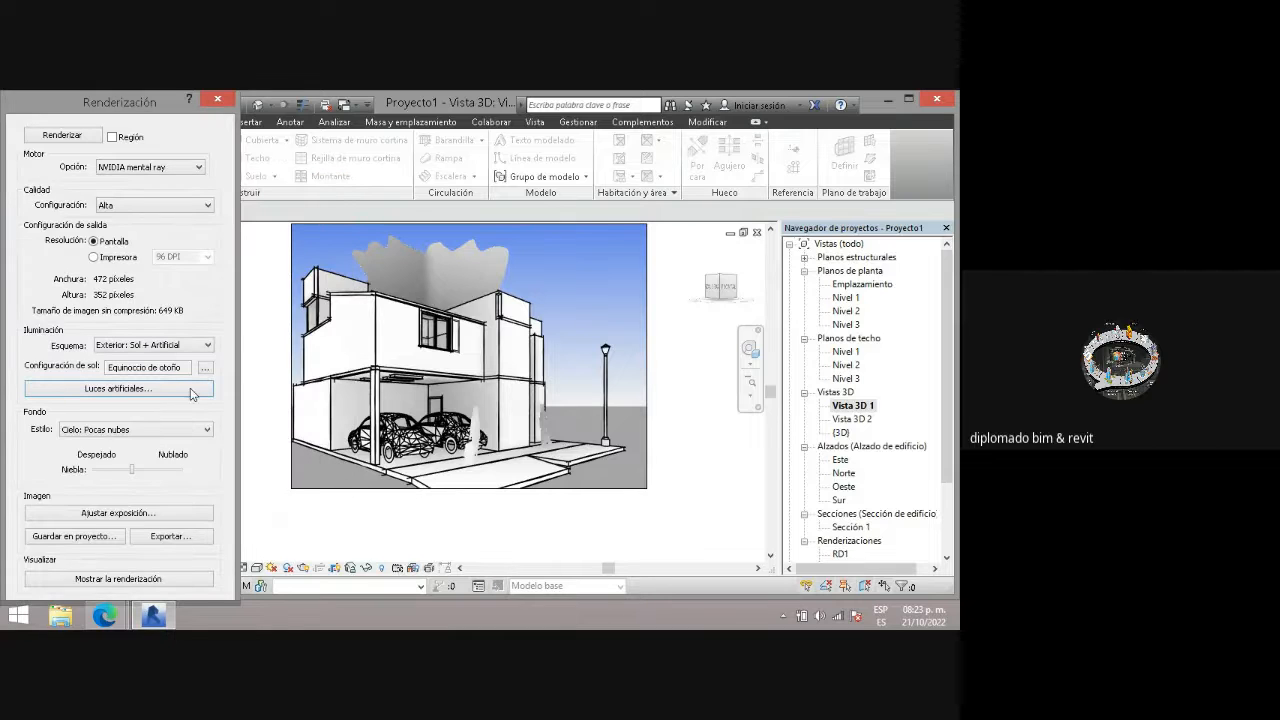
left_click(136, 390)
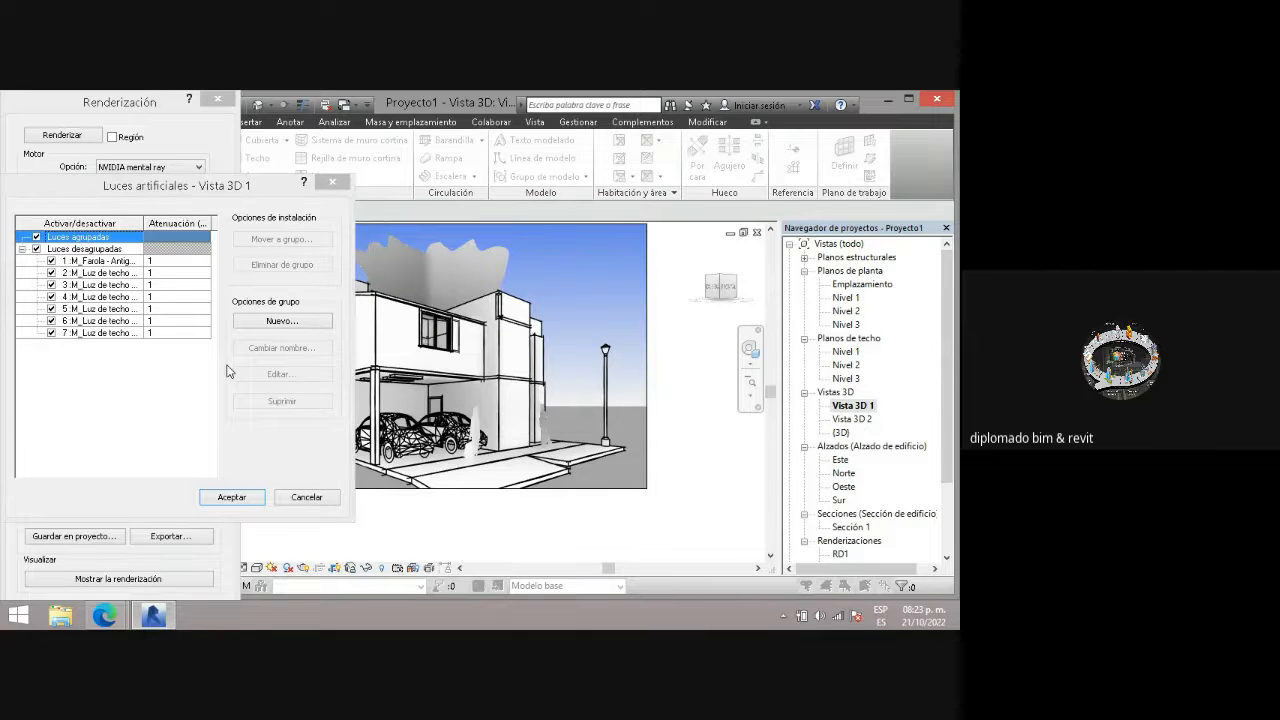
left_click(75, 264)
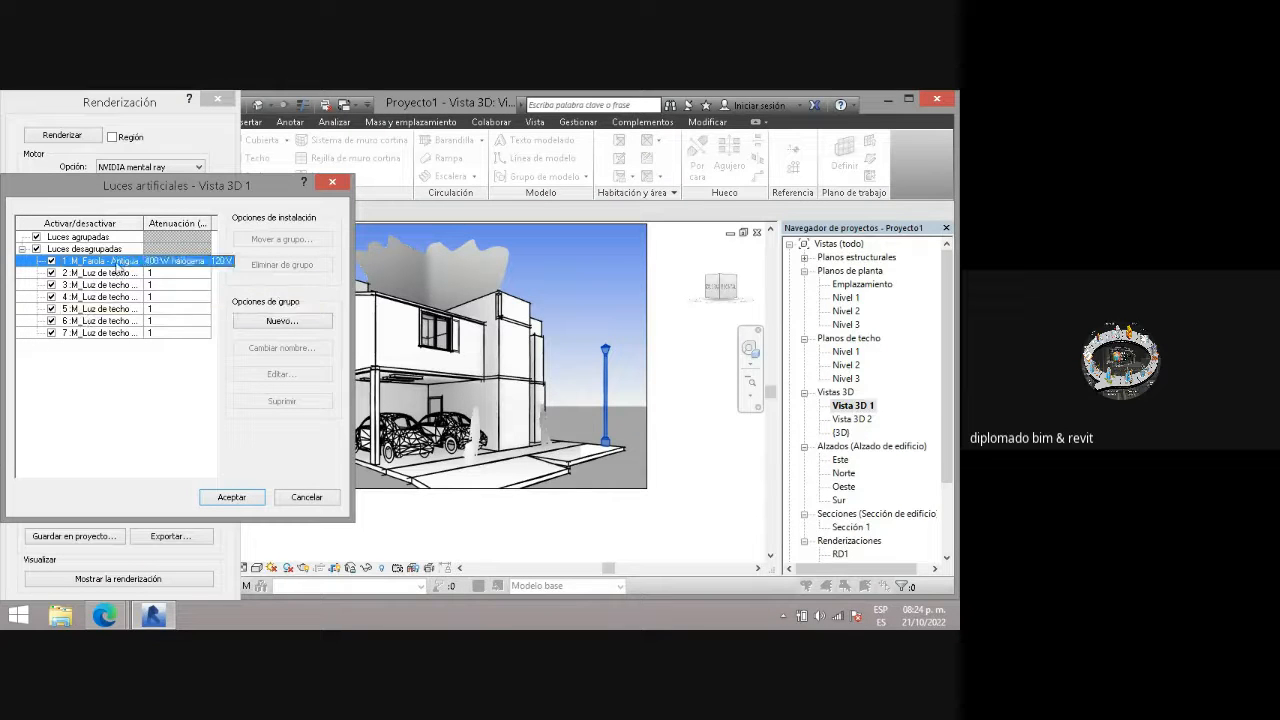
left_click(234, 497)
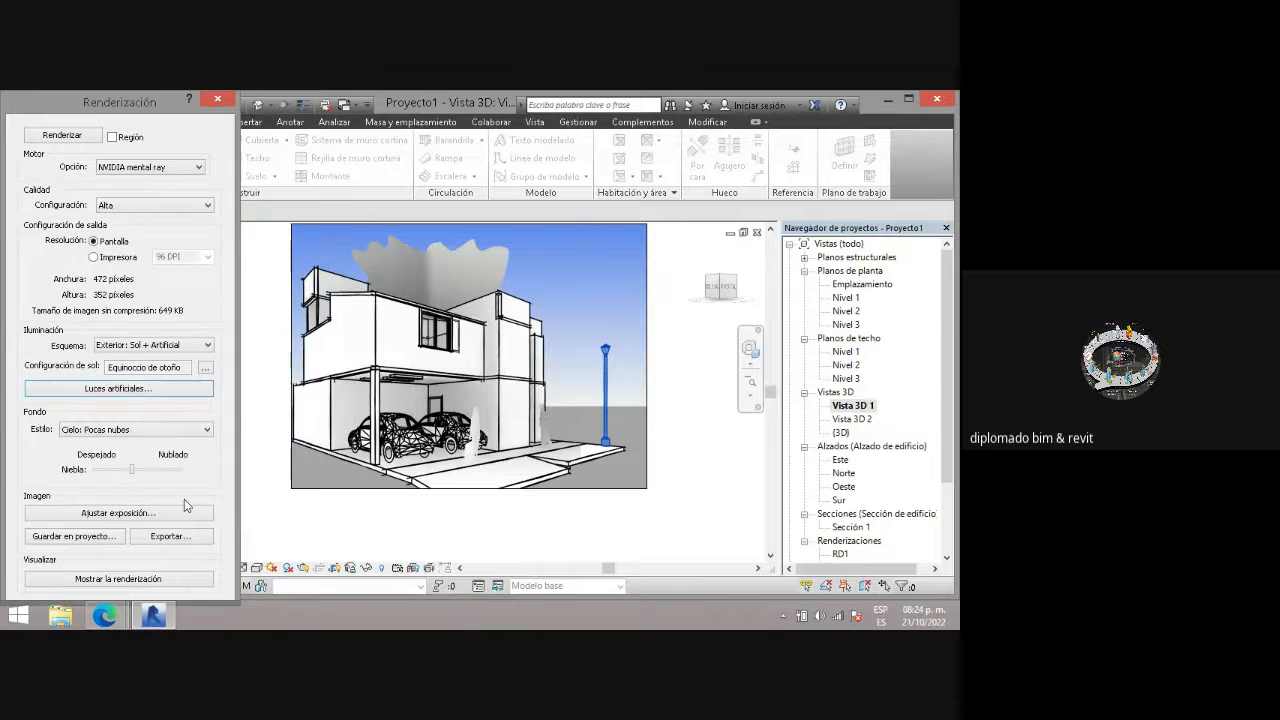
- Set the time of the Equinoccio de otoño sun preset to 07:00 p. m. and apply it
left_click(205, 368)
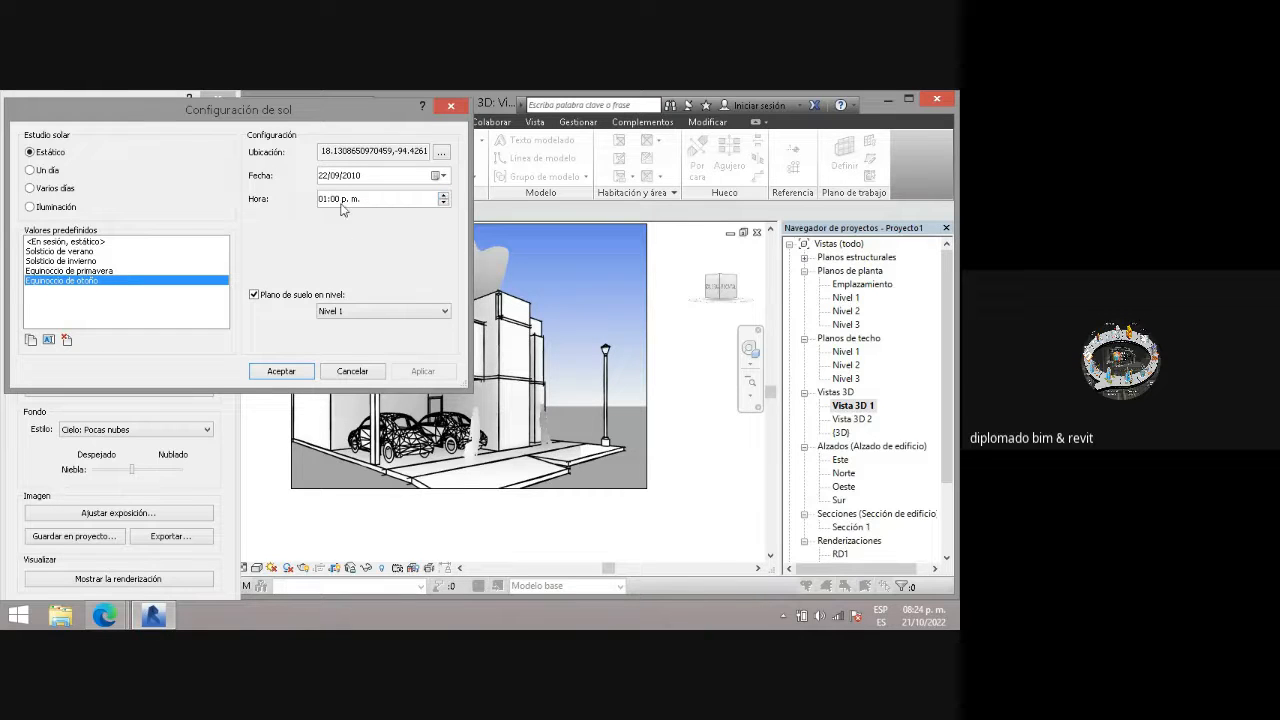
left_click(445, 199)
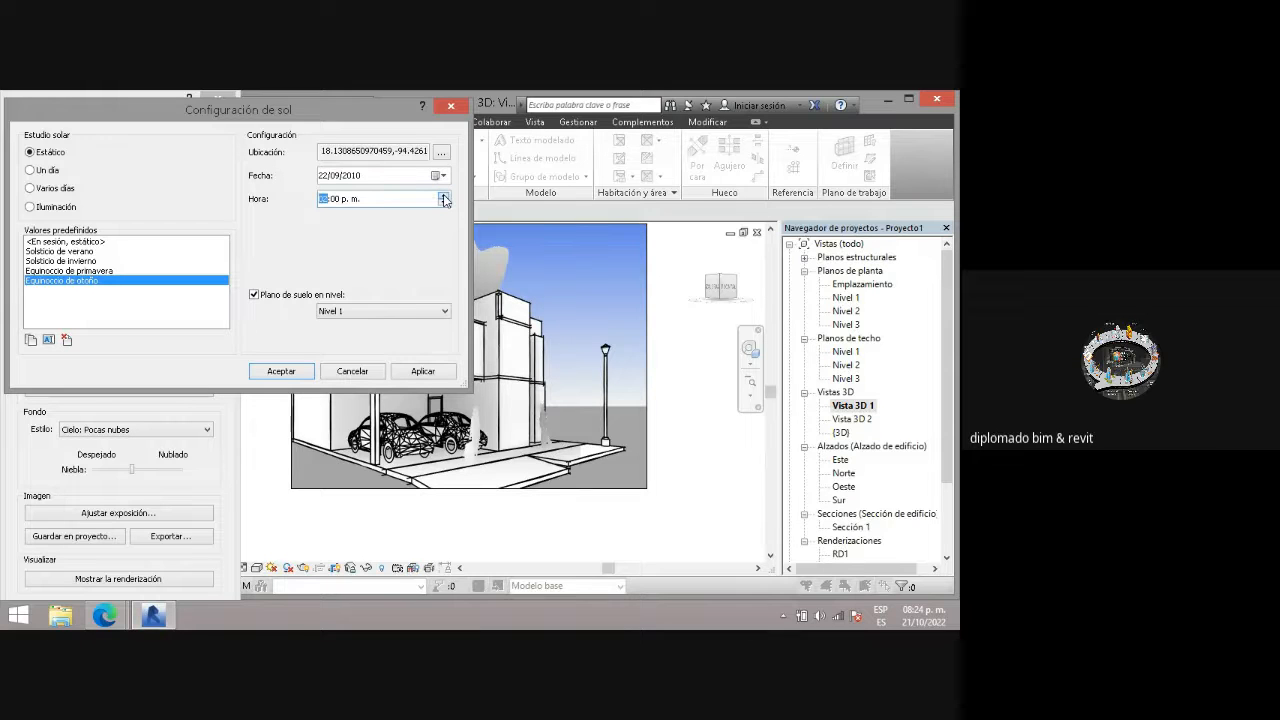
left_click(422, 371)
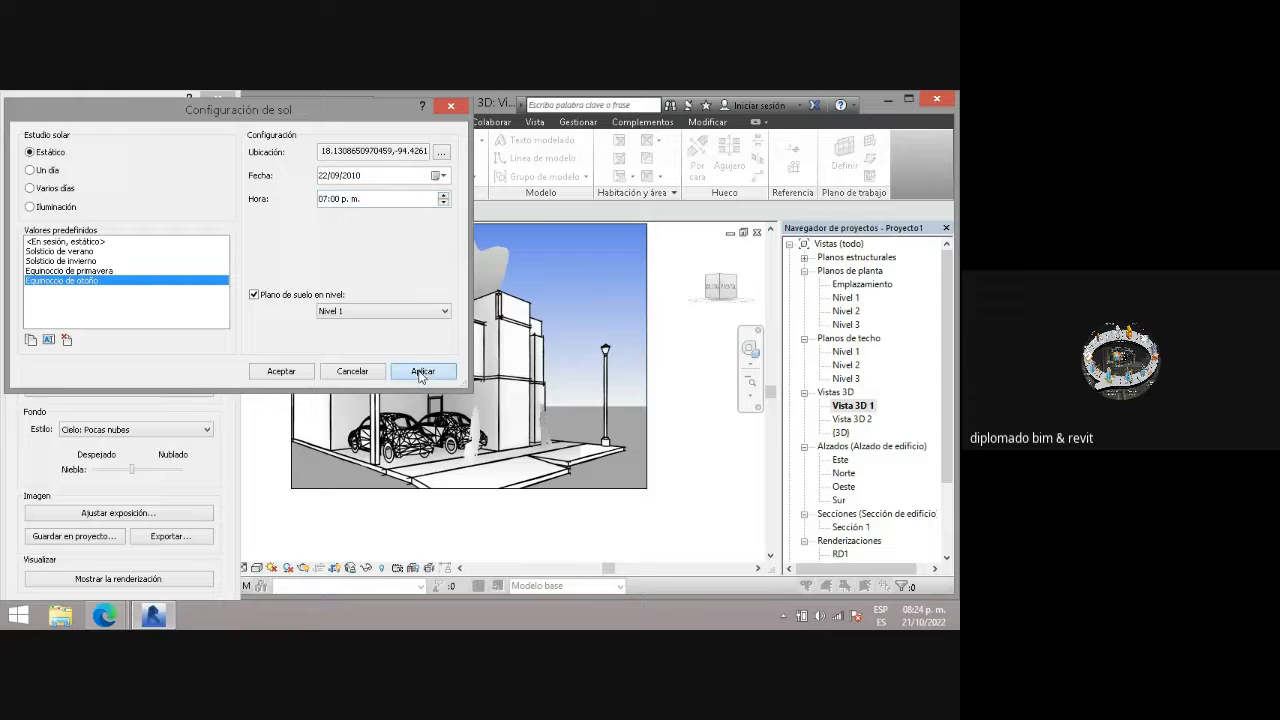
left_click(281, 371)
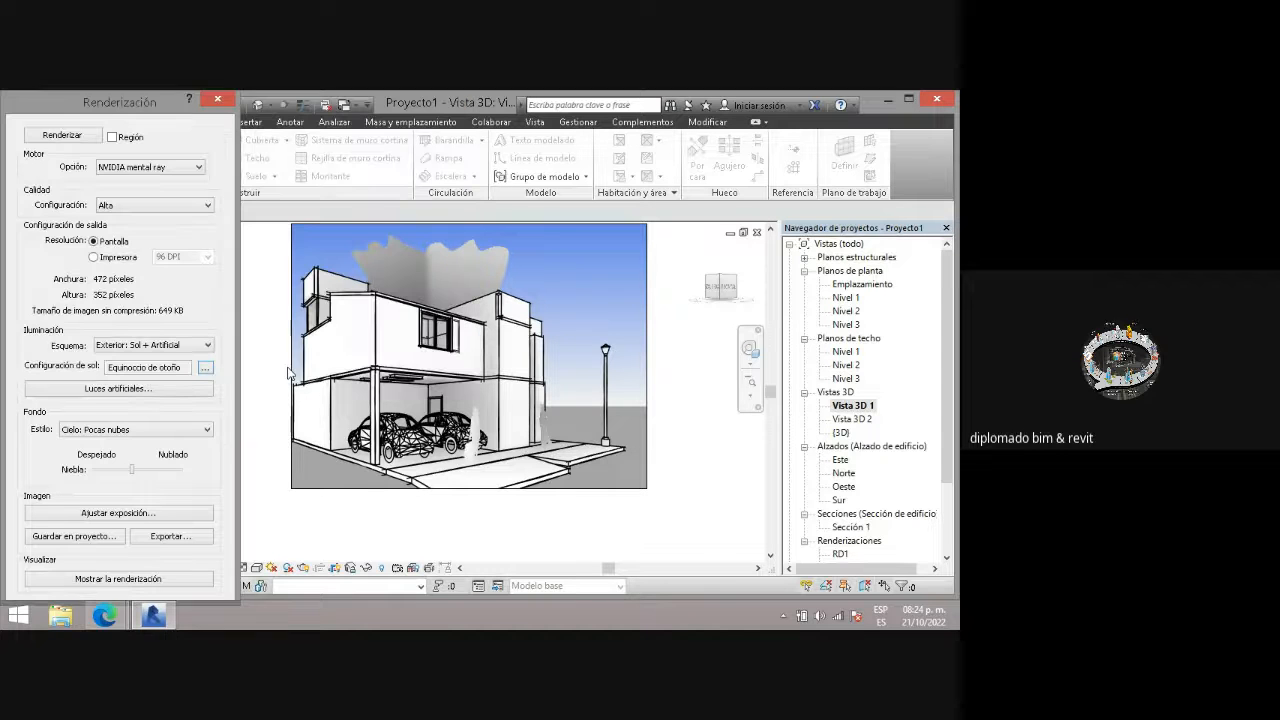
- Switch the sun configuration to the Solsticio de verano preset
left_click(205, 368)
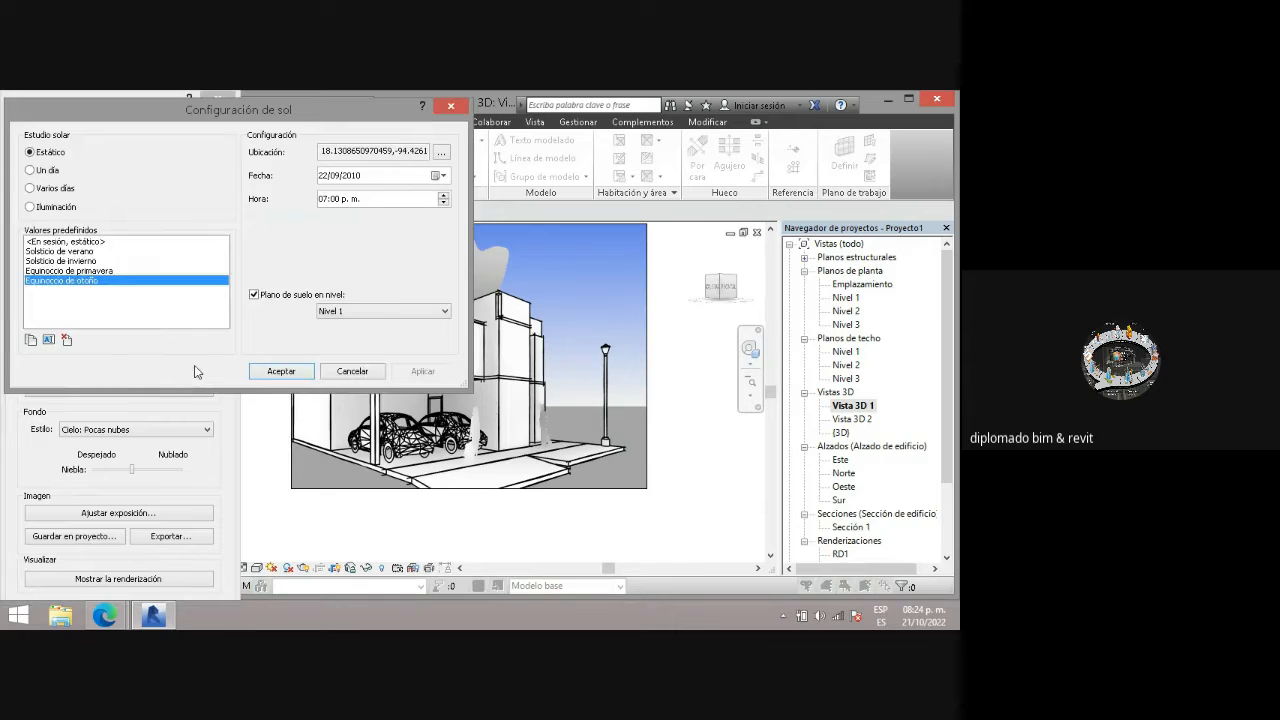
left_click(64, 251)
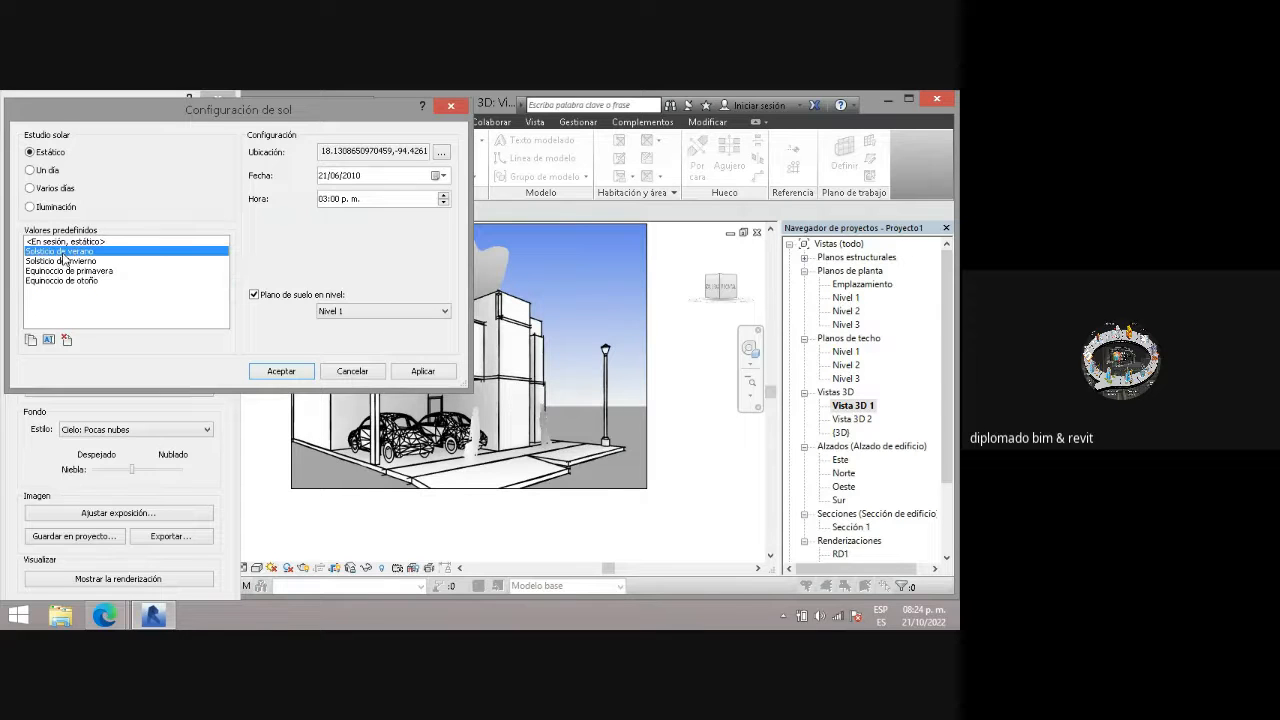
left_click(420, 372)
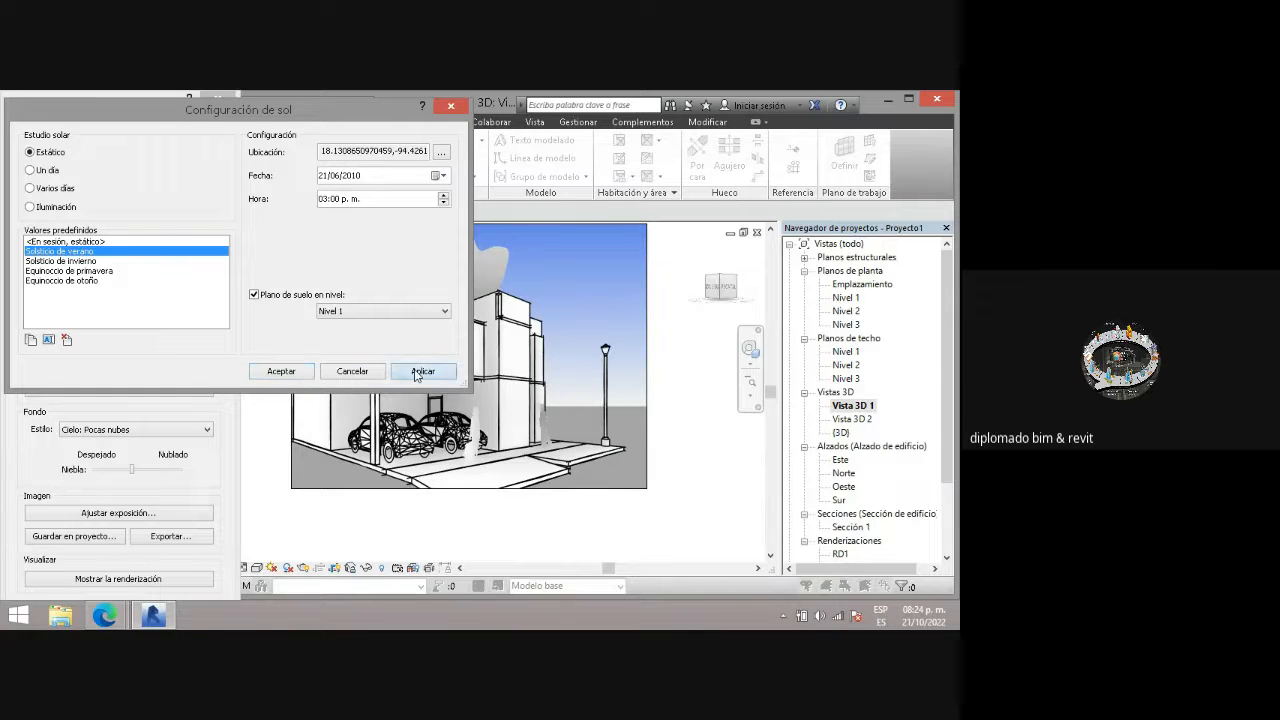
left_click(281, 371)
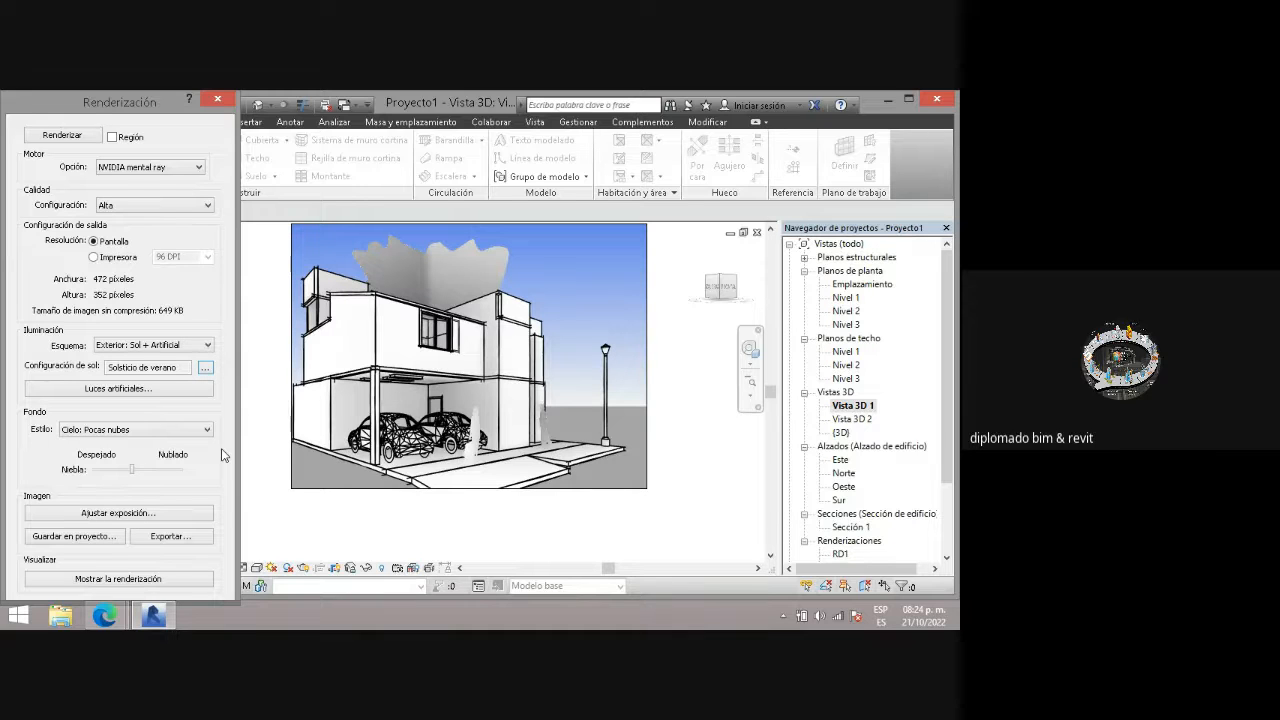
- Set the render quality to Baja and render Vista 3D 1 with sun and artificial light
left_click(118, 206)
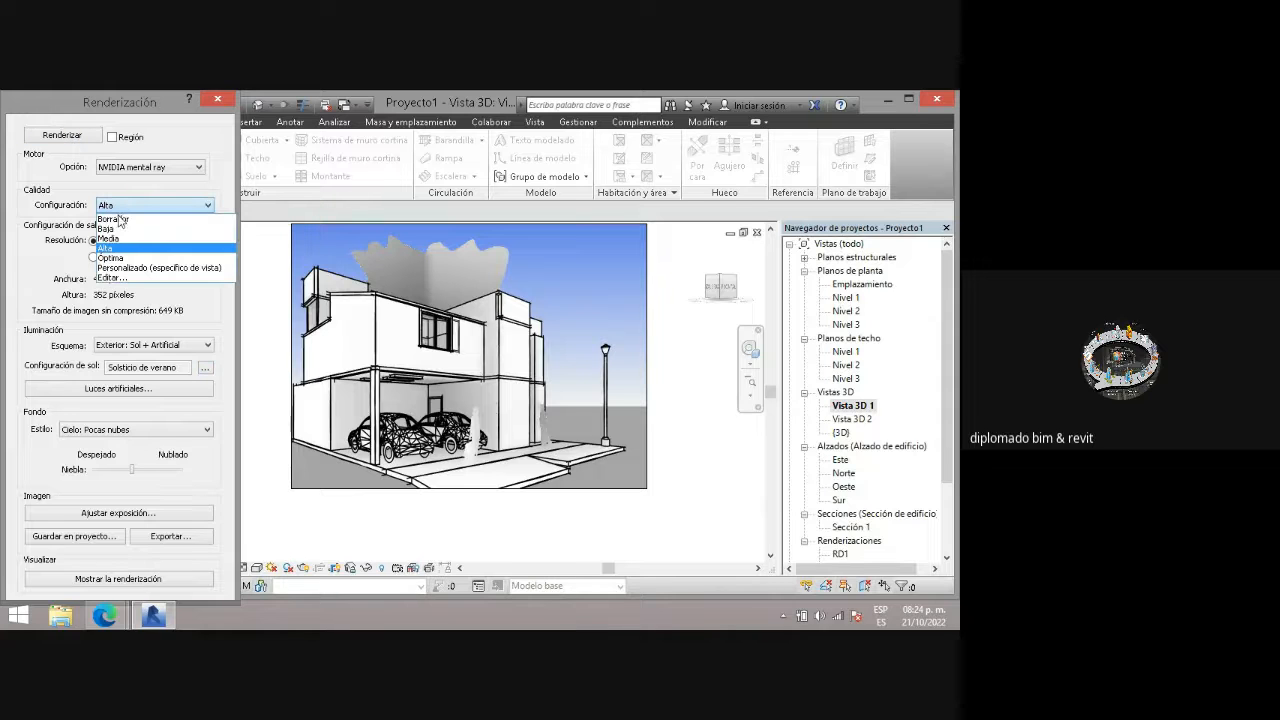
left_click(105, 217)
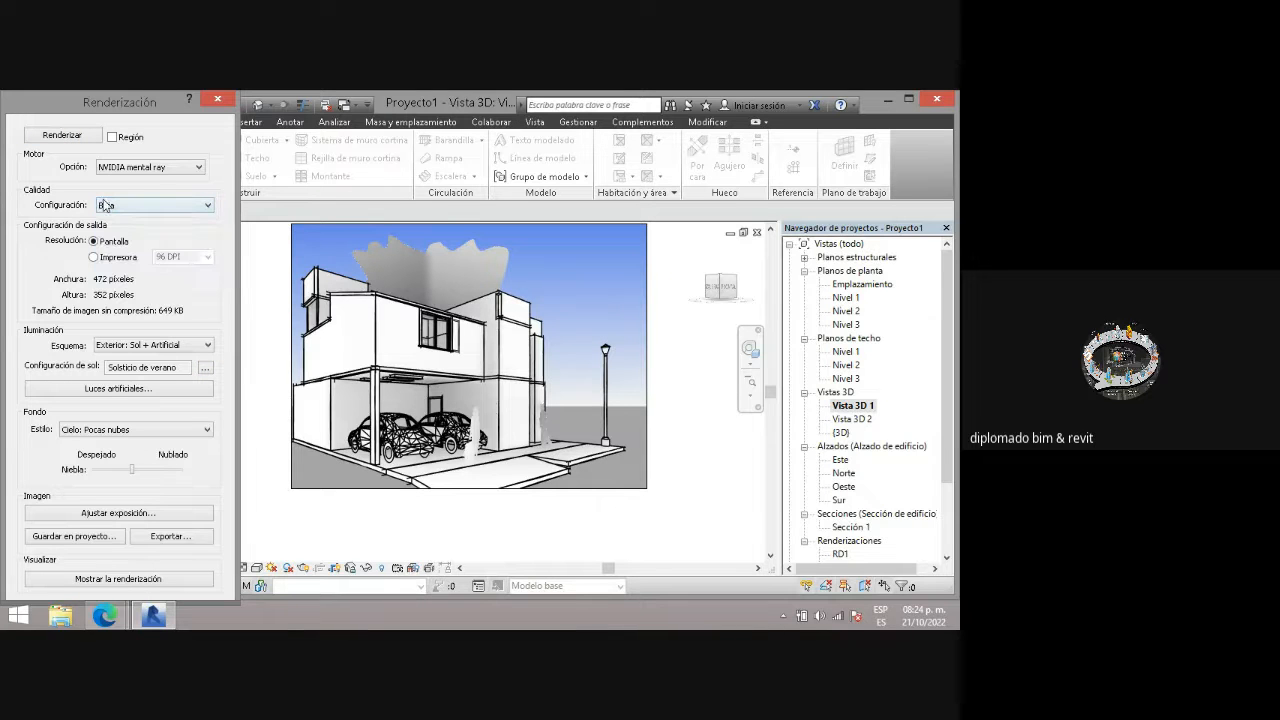
left_click(62, 135)
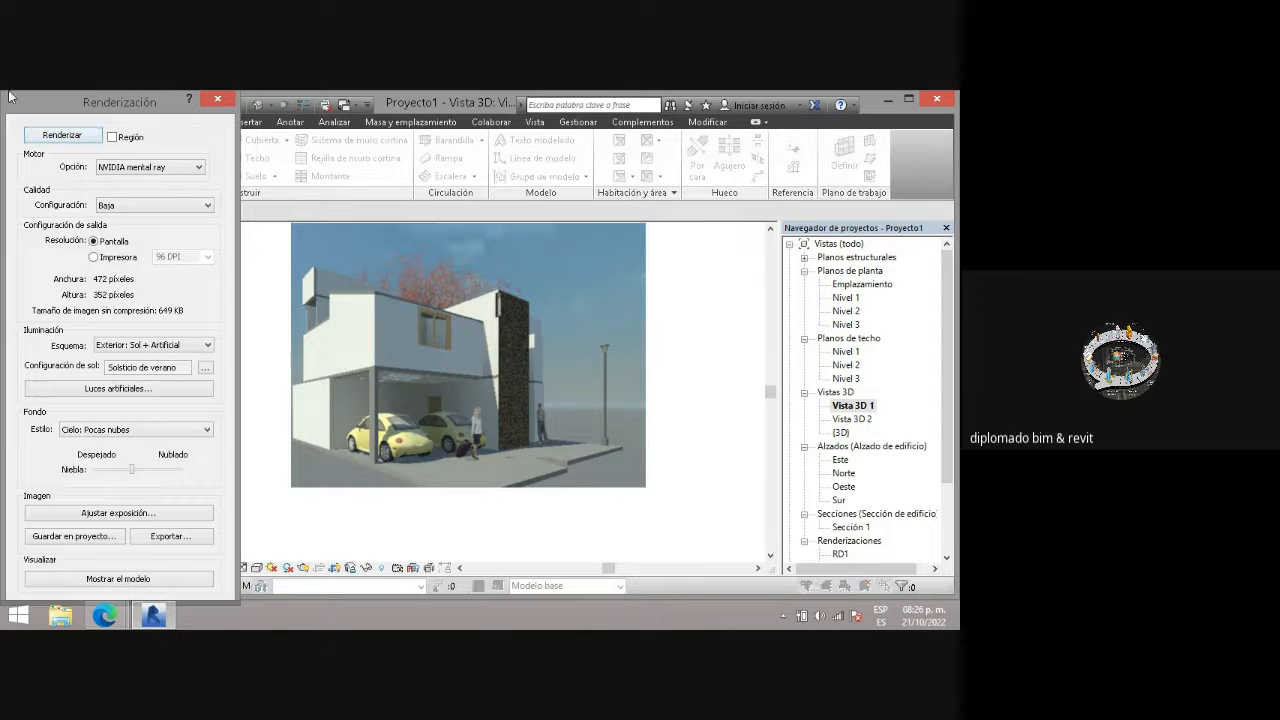
- Change the lighting scheme to Exterior: Sólo artificial and render Vista 3D 1 again
left_click(160, 346)
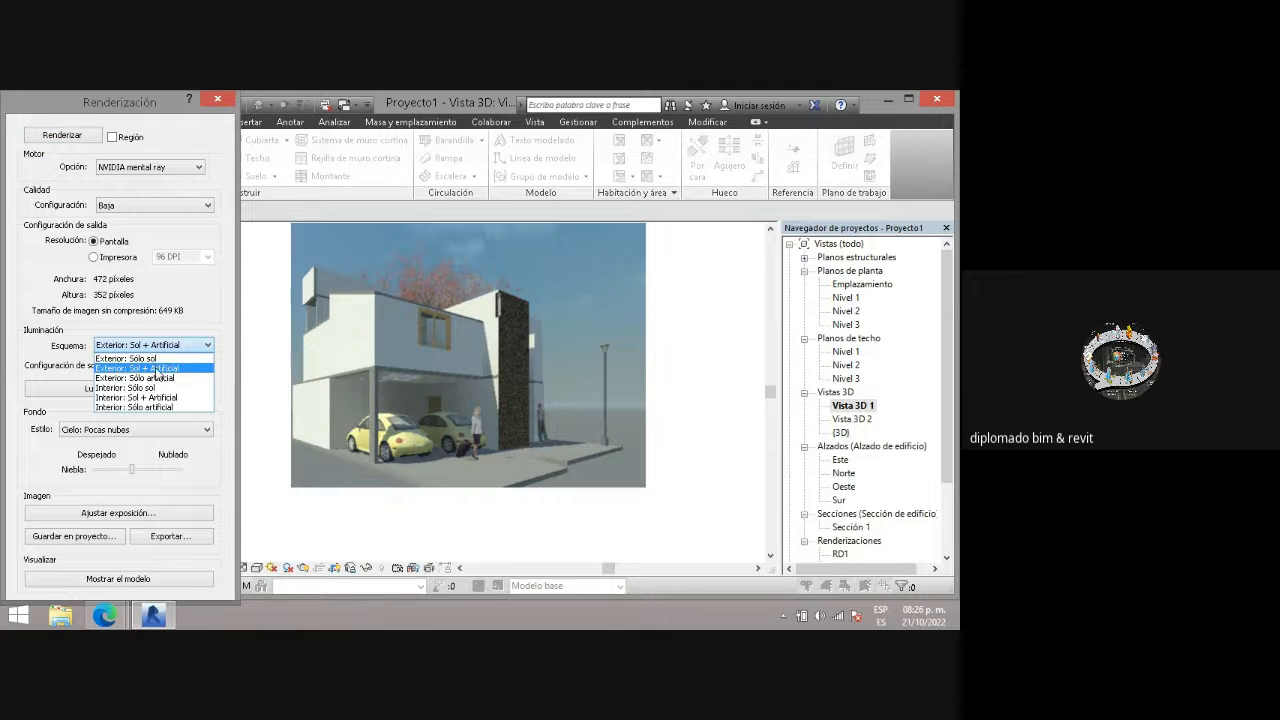
left_click(157, 380)
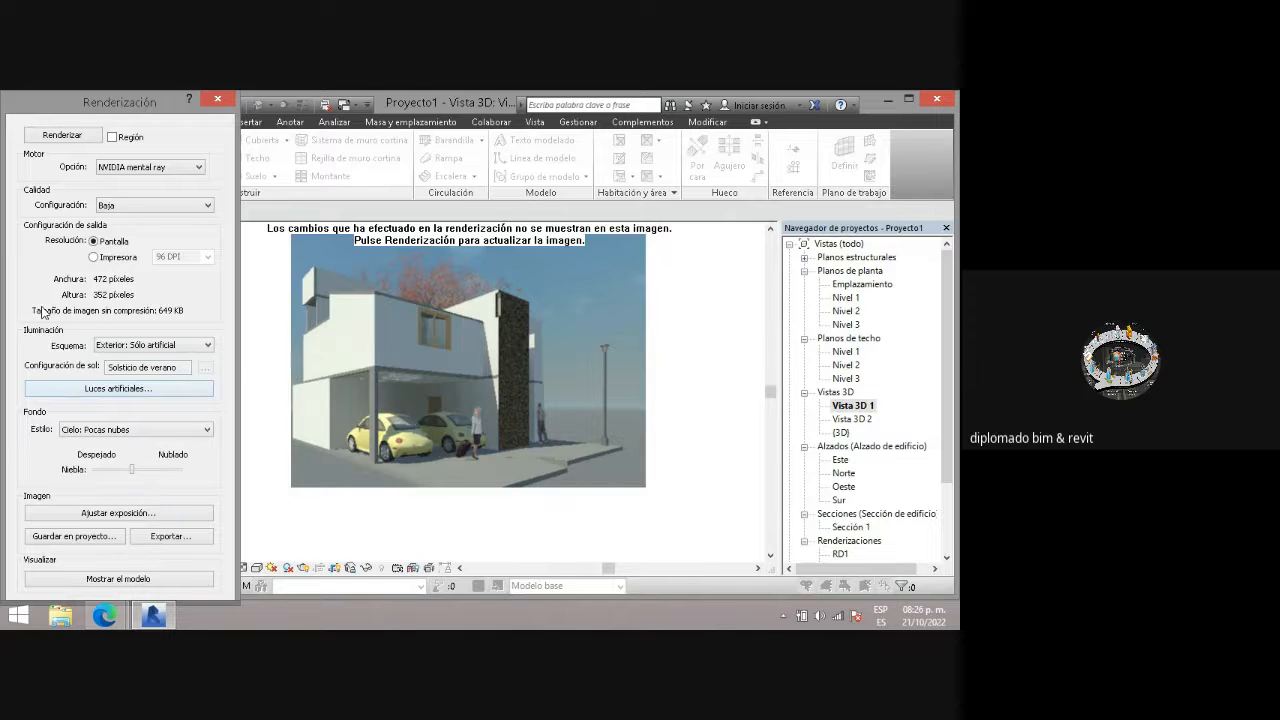
left_click(62, 133)
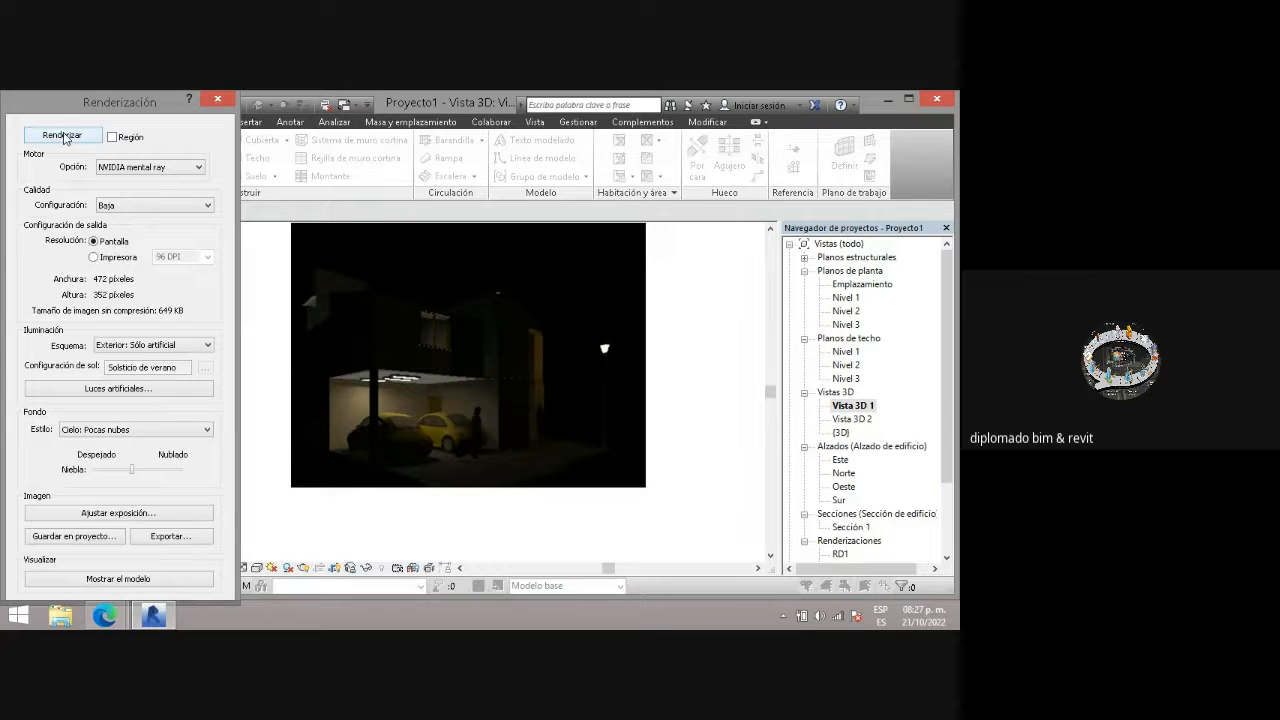
- Open the exposure control for the night render and raise the highlights (Toques de luz) to 1
left_click(118, 514)
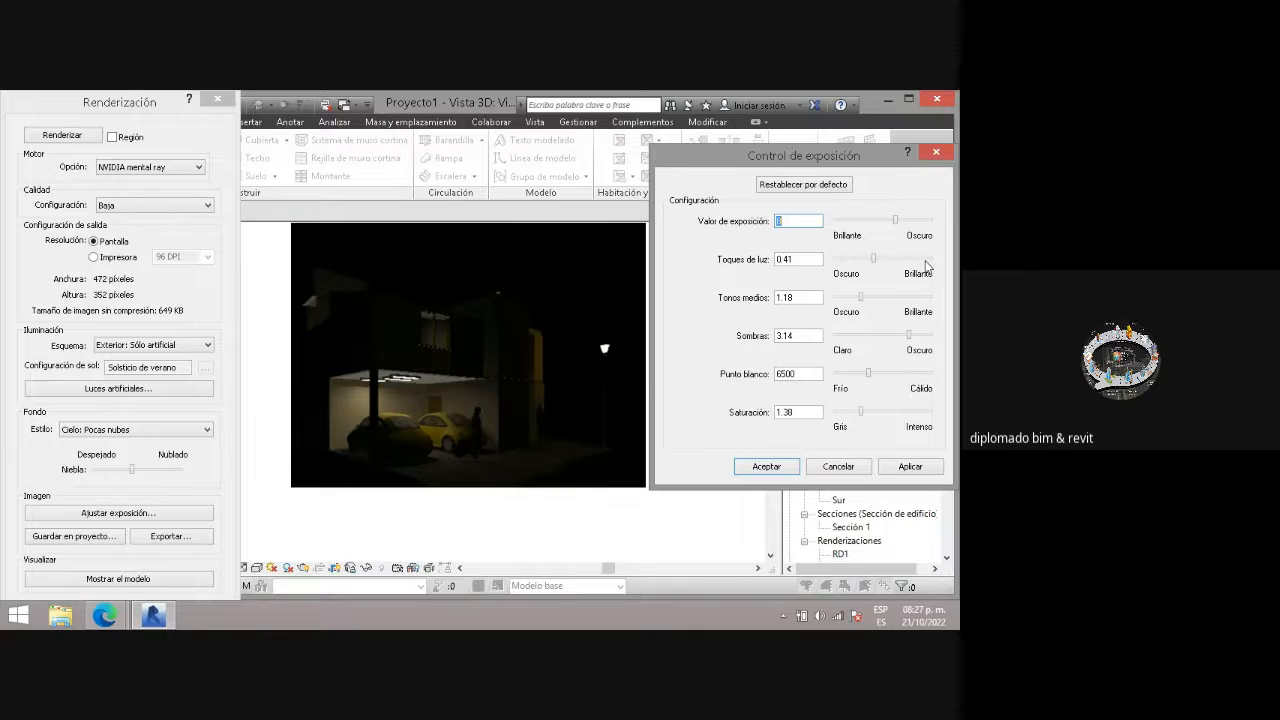
left_click_drag(874, 260, 909, 261)
left_click(910, 466)
left_click_drag(907, 258, 930, 259)
left_click(908, 465)
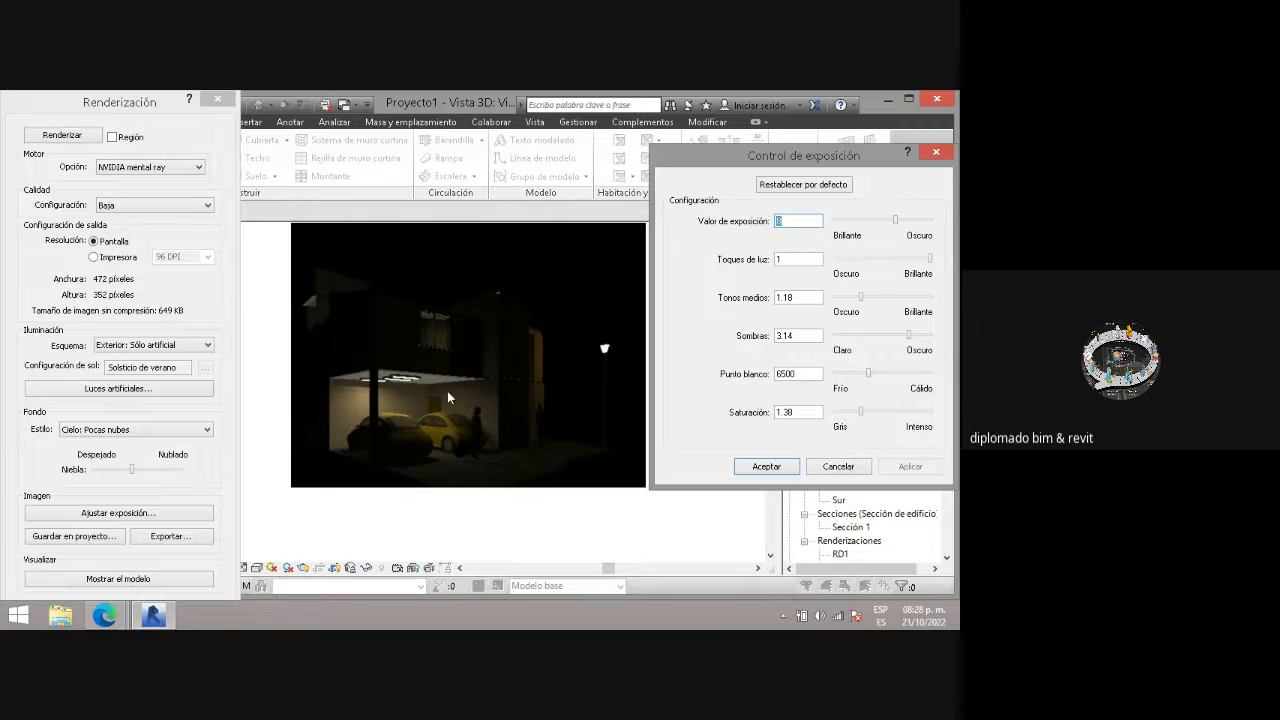
- Brighten the night render by setting its exposure value to 5.95
left_click(896, 221)
left_click_drag(895, 221, 883, 221)
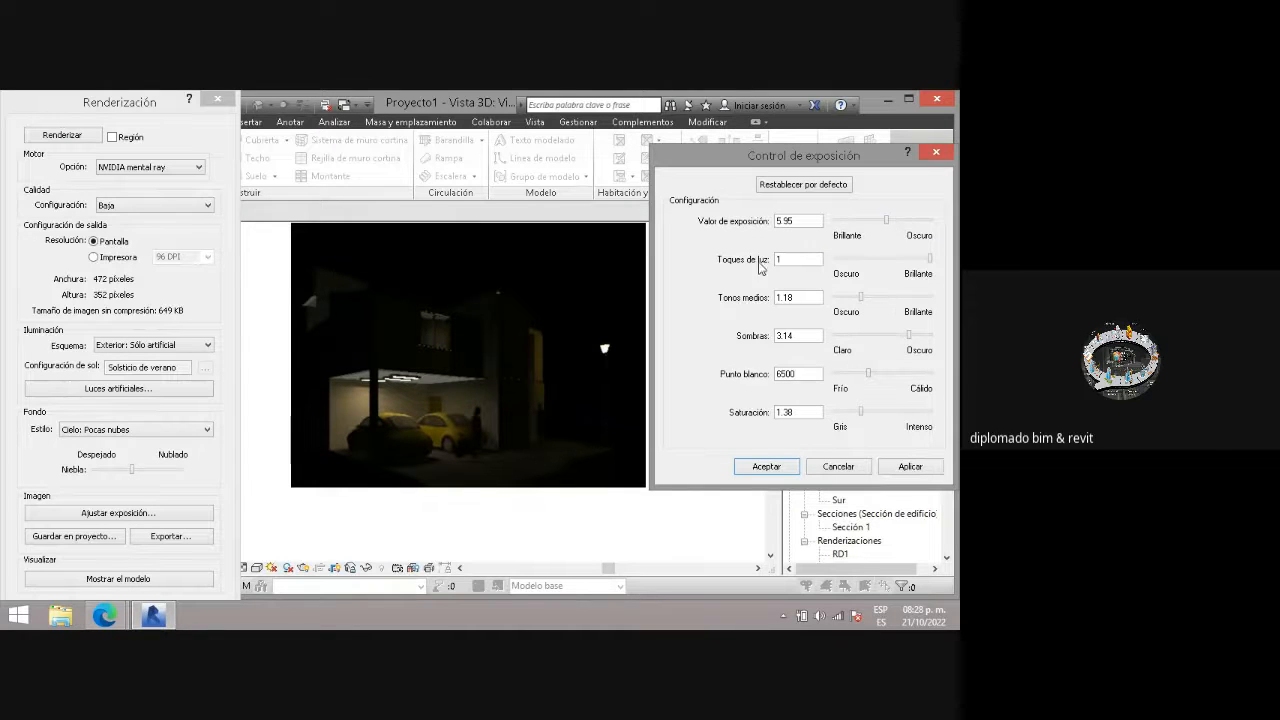
left_click(905, 466)
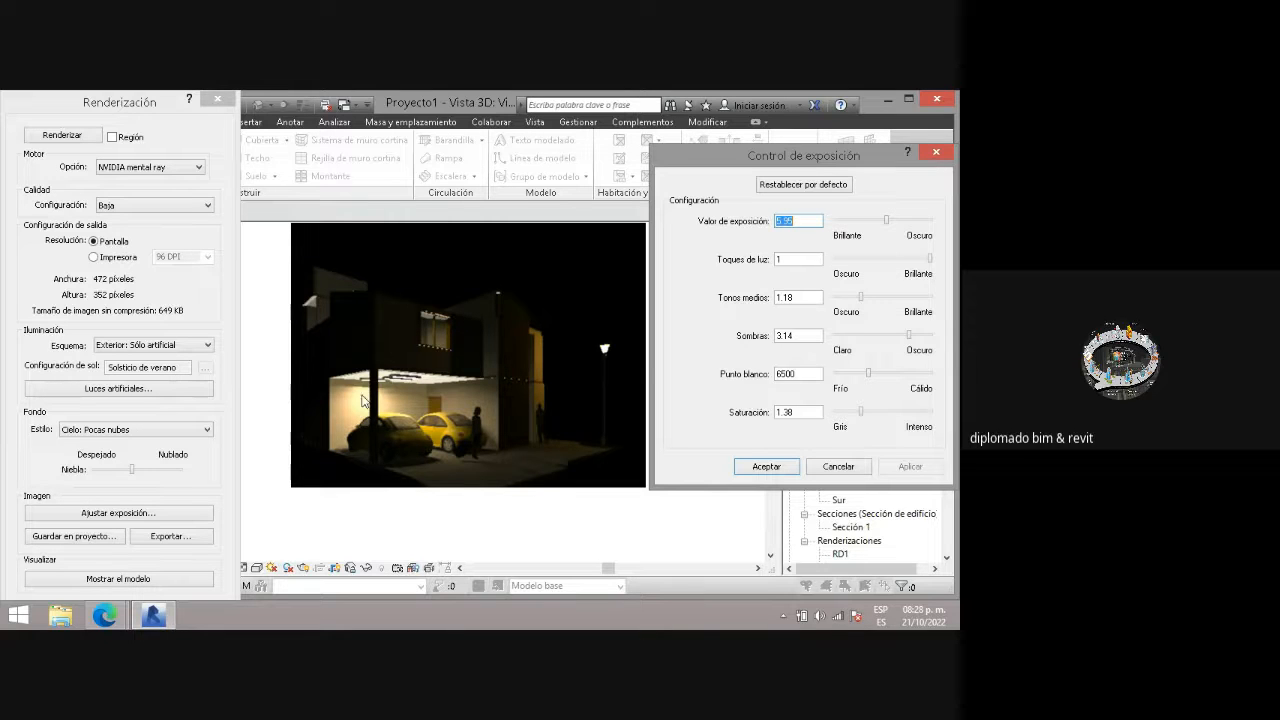
- Set the night render's highlights (Toques de luz) to 0.58 and its exposure value to 1.55
left_click_drag(929, 258, 890, 272)
left_click(910, 466)
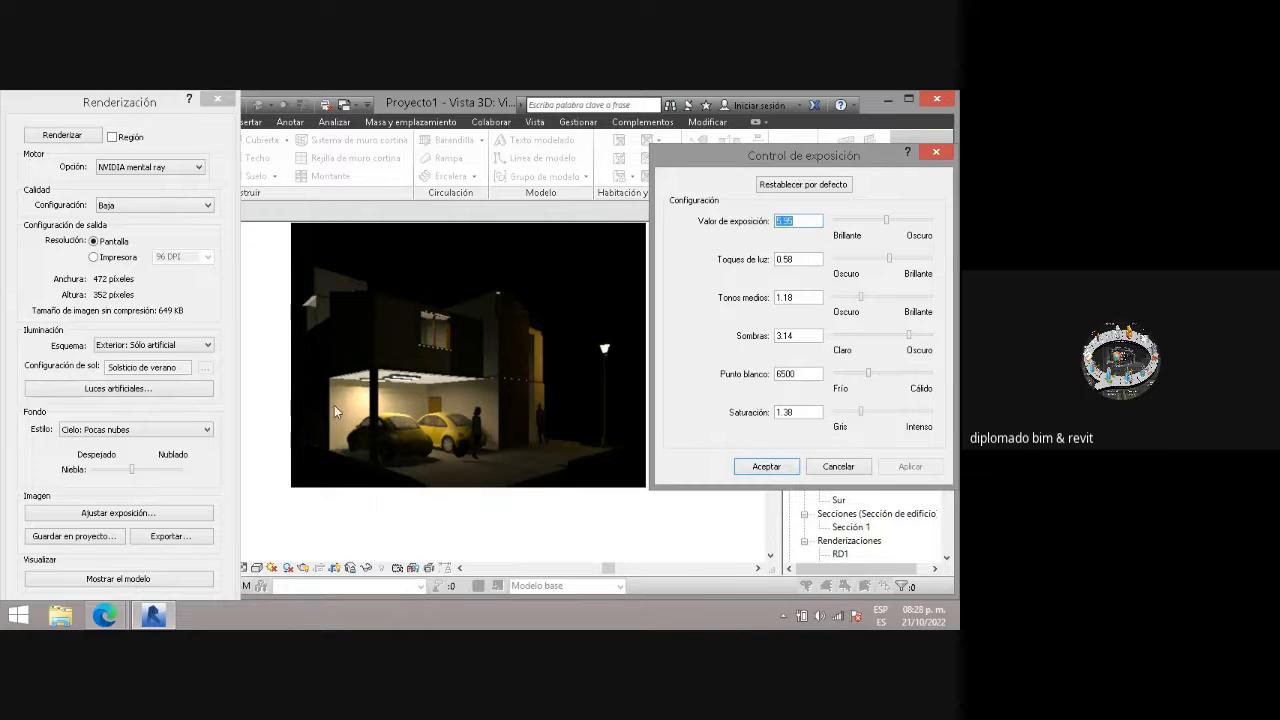
left_click_drag(884, 222, 868, 222)
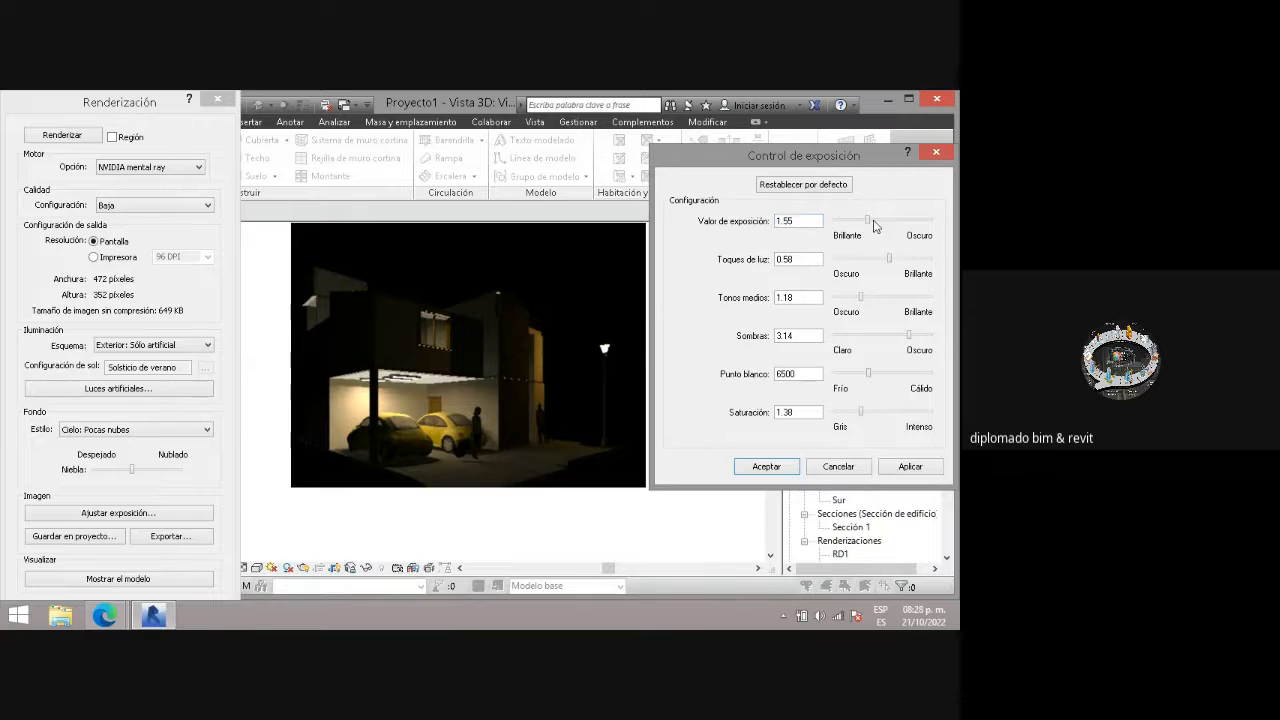
left_click(910, 466)
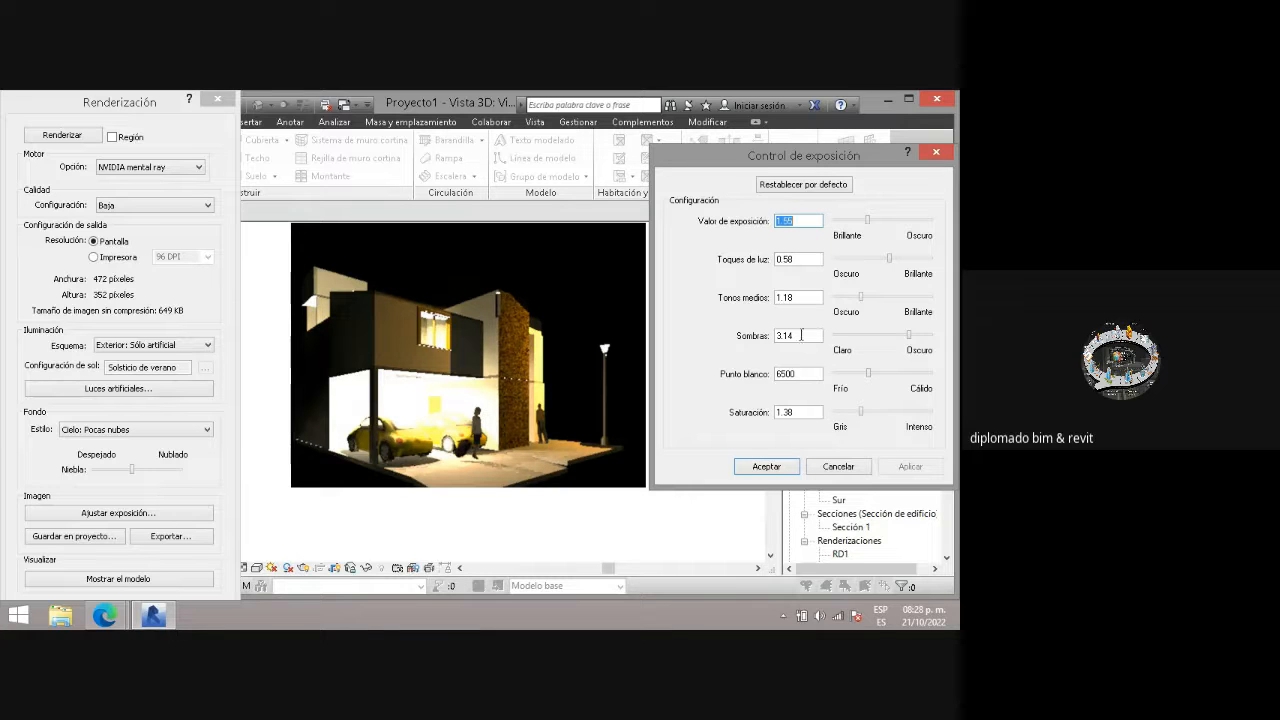
- Try the midtones (Tonos medios) at 0.44 on the night render, and set them to 1.22
left_click_drag(864, 296, 843, 300)
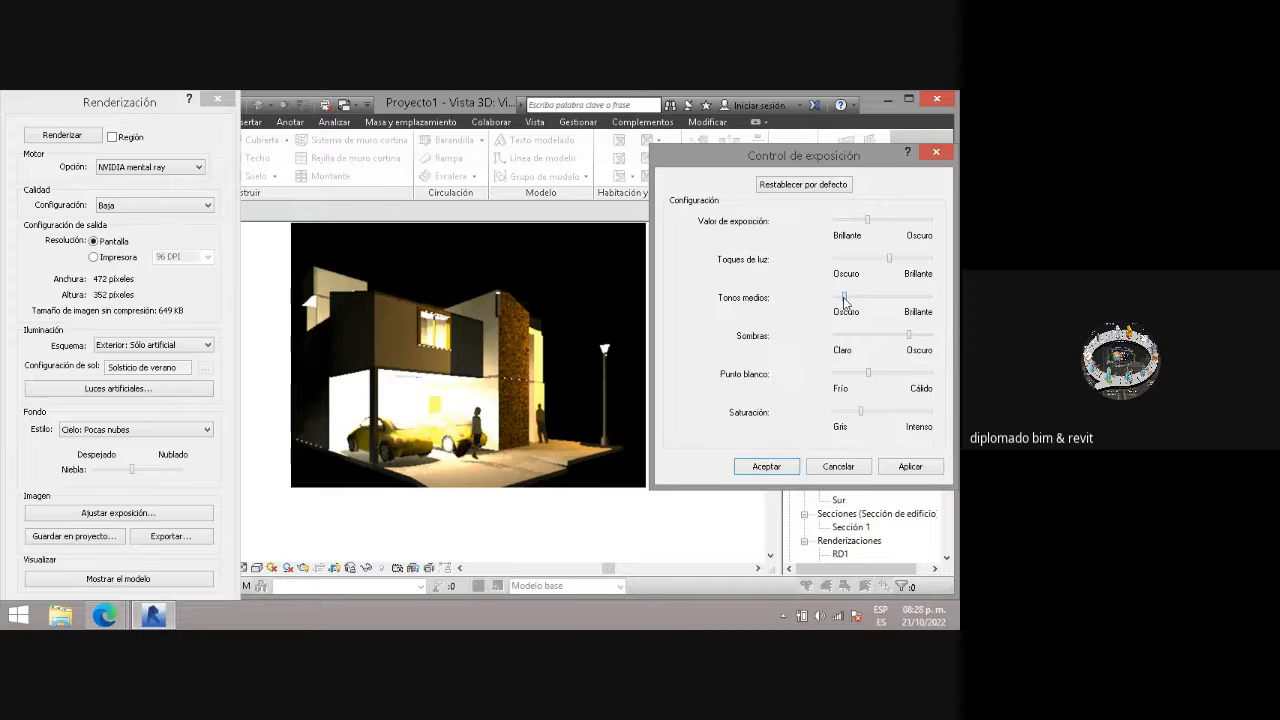
left_click(903, 467)
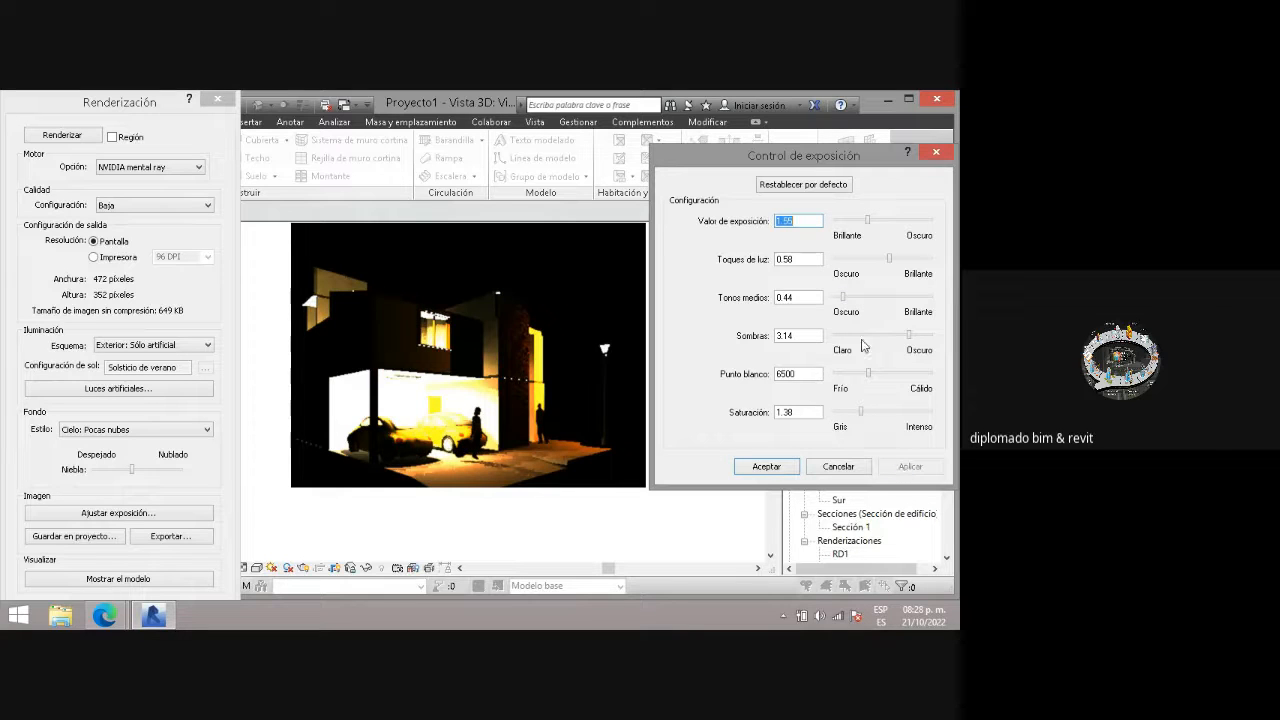
left_click_drag(843, 297, 861, 297)
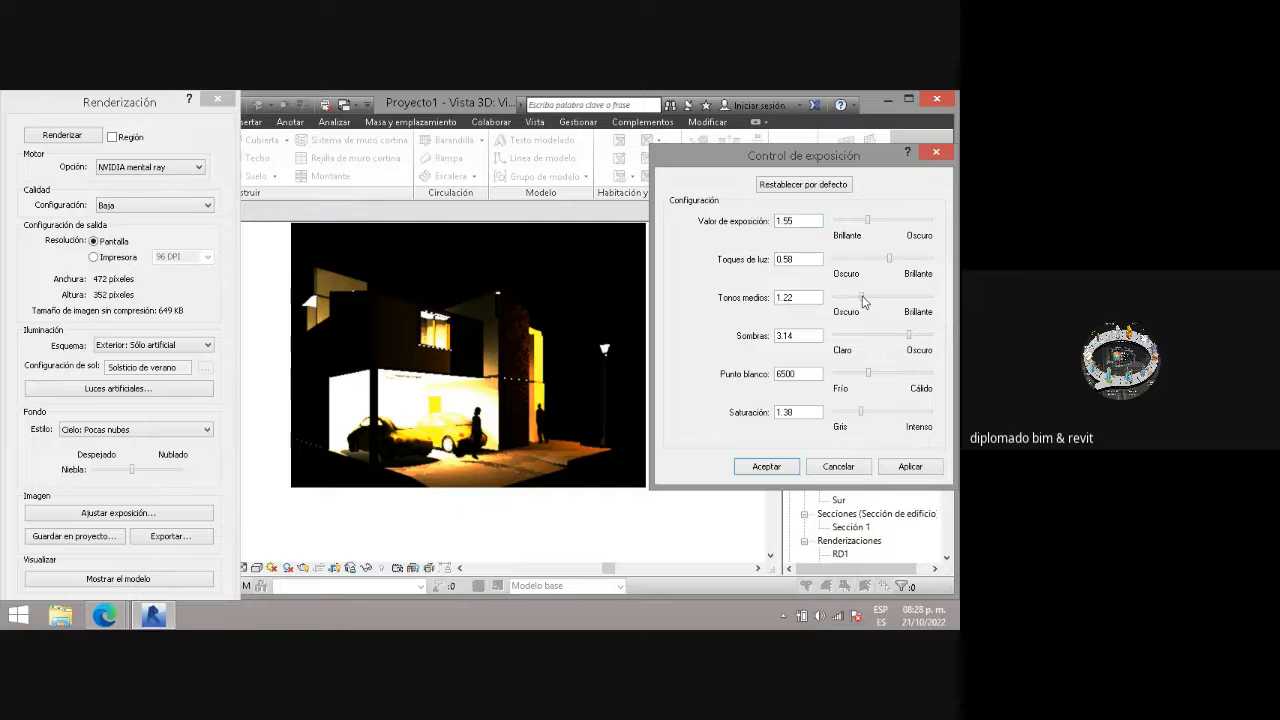
left_click(910, 467)
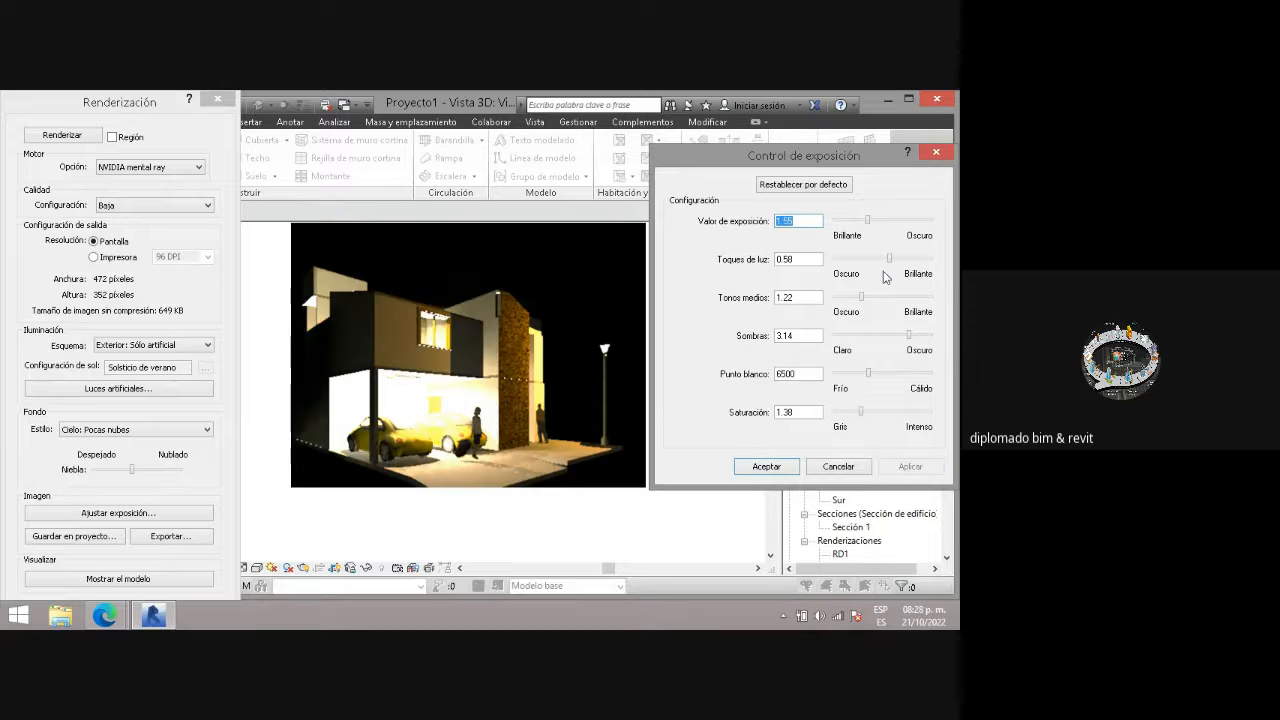
- Lower the night render's highlights (Toques de luz) to 0.27, 0.07 and finally 0, applying each value
left_click_drag(889, 265, 860, 265)
left_click(906, 472)
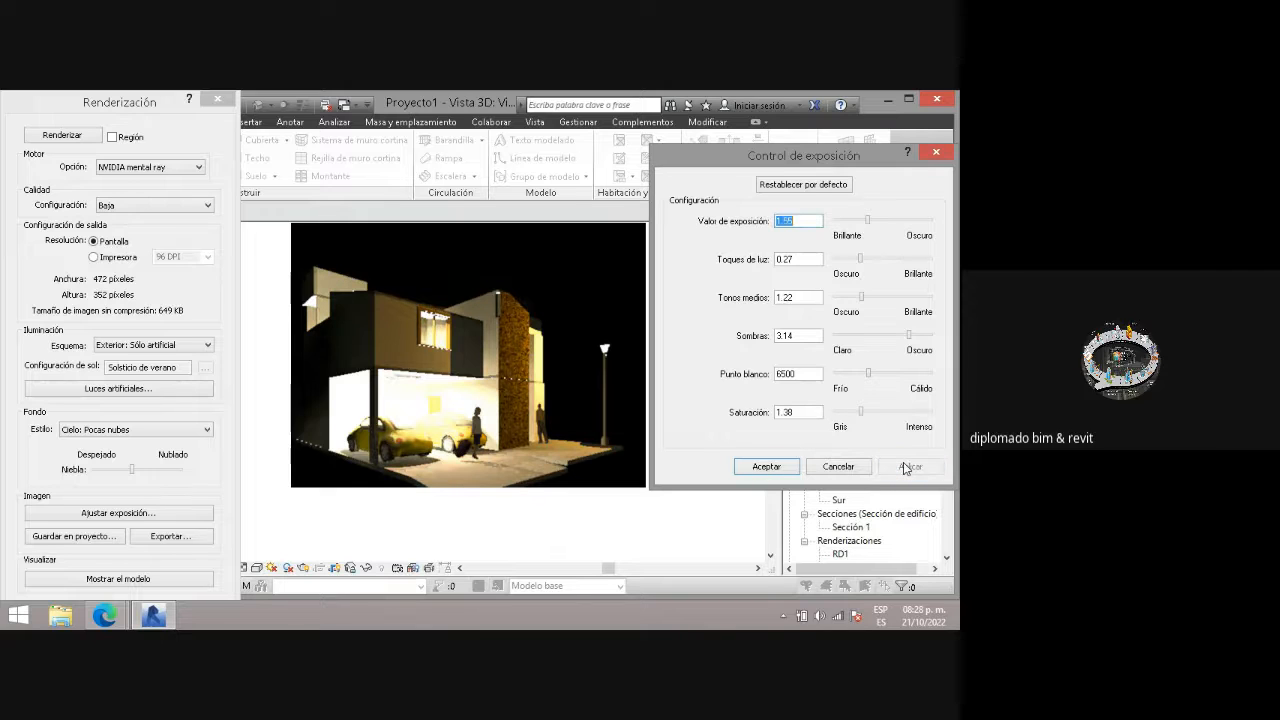
left_click_drag(860, 265, 843, 265)
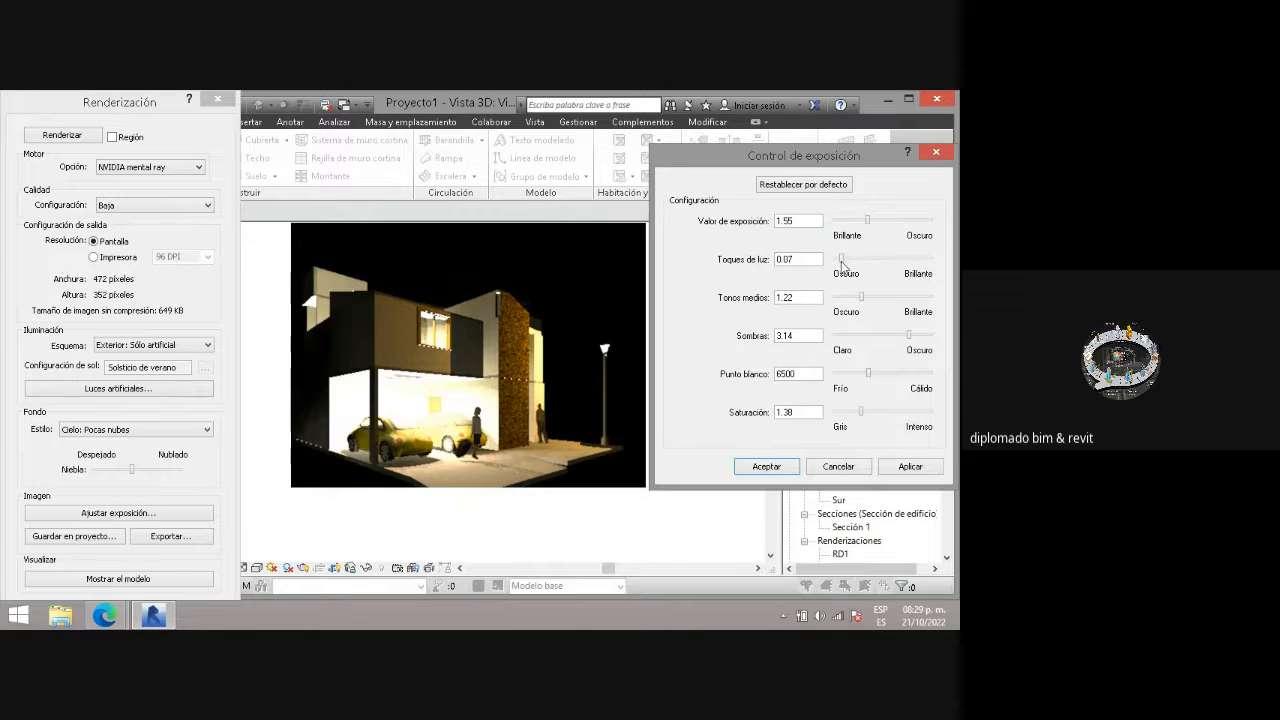
left_click(897, 467)
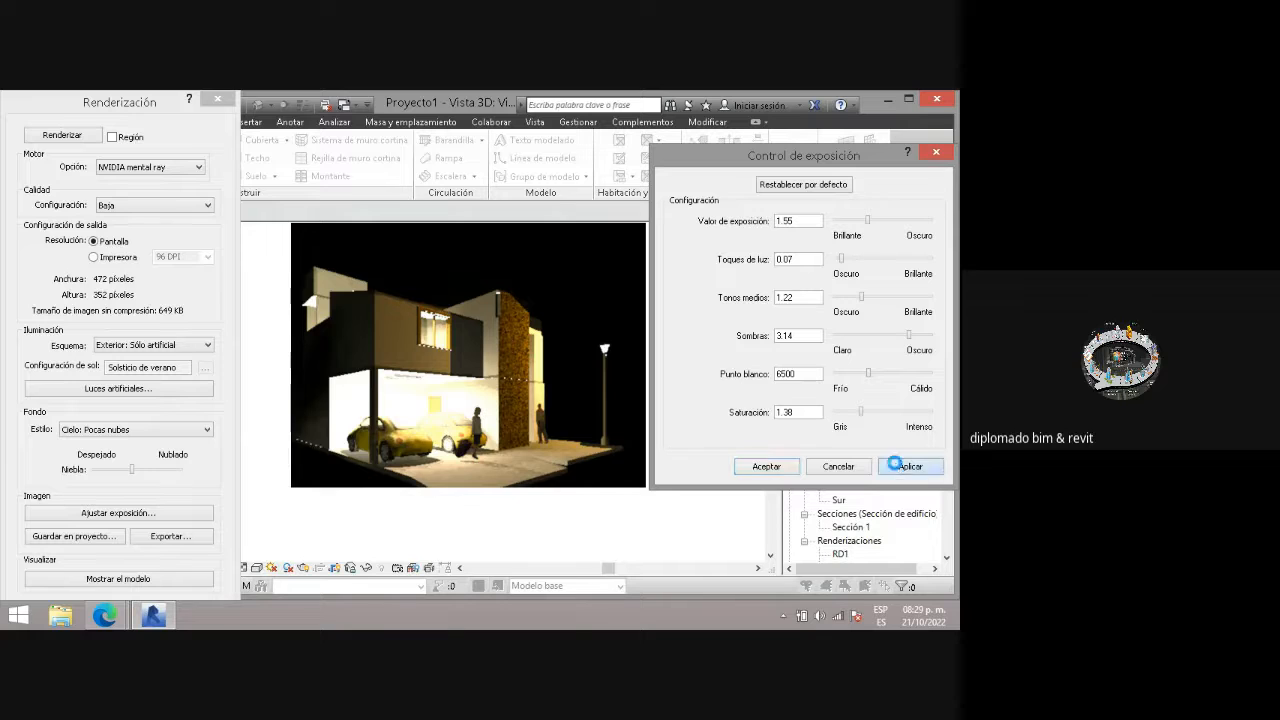
left_click_drag(842, 265, 825, 267)
left_click(910, 467)
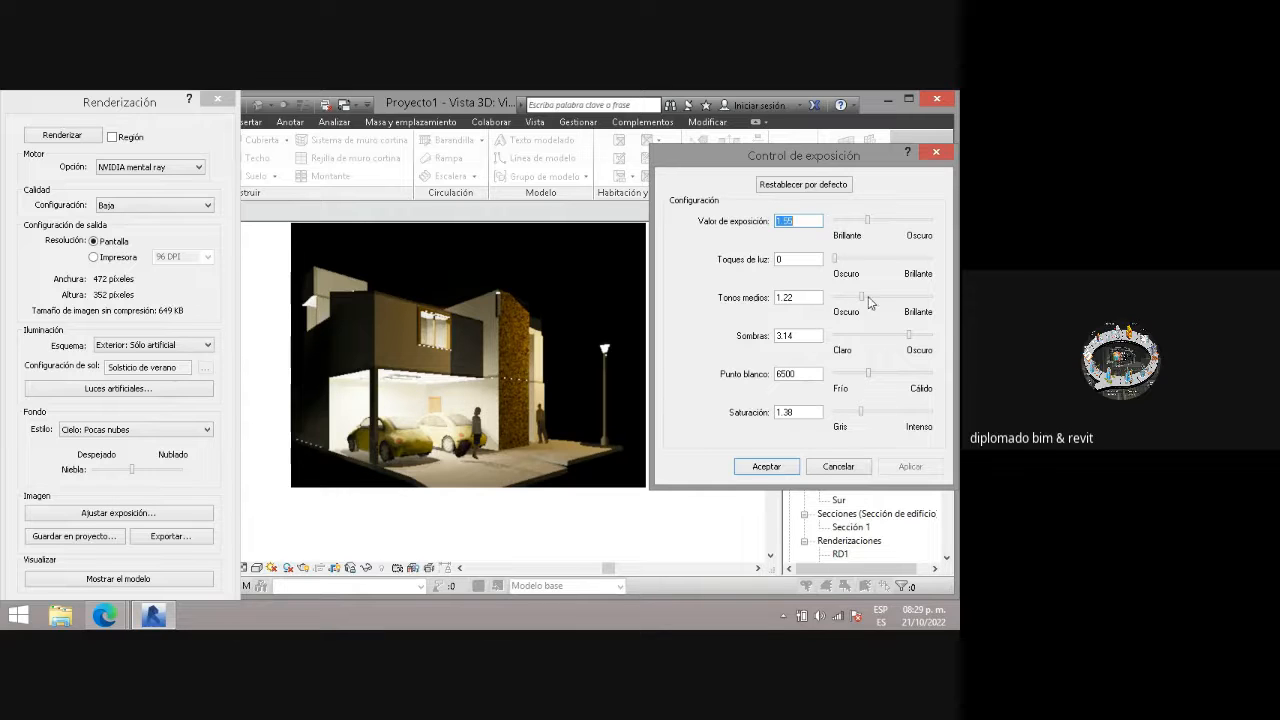
- Try the midtones (Tonos medios) at 0.69 on the night render, and set them to 1.18
left_click_drag(863, 296, 848, 297)
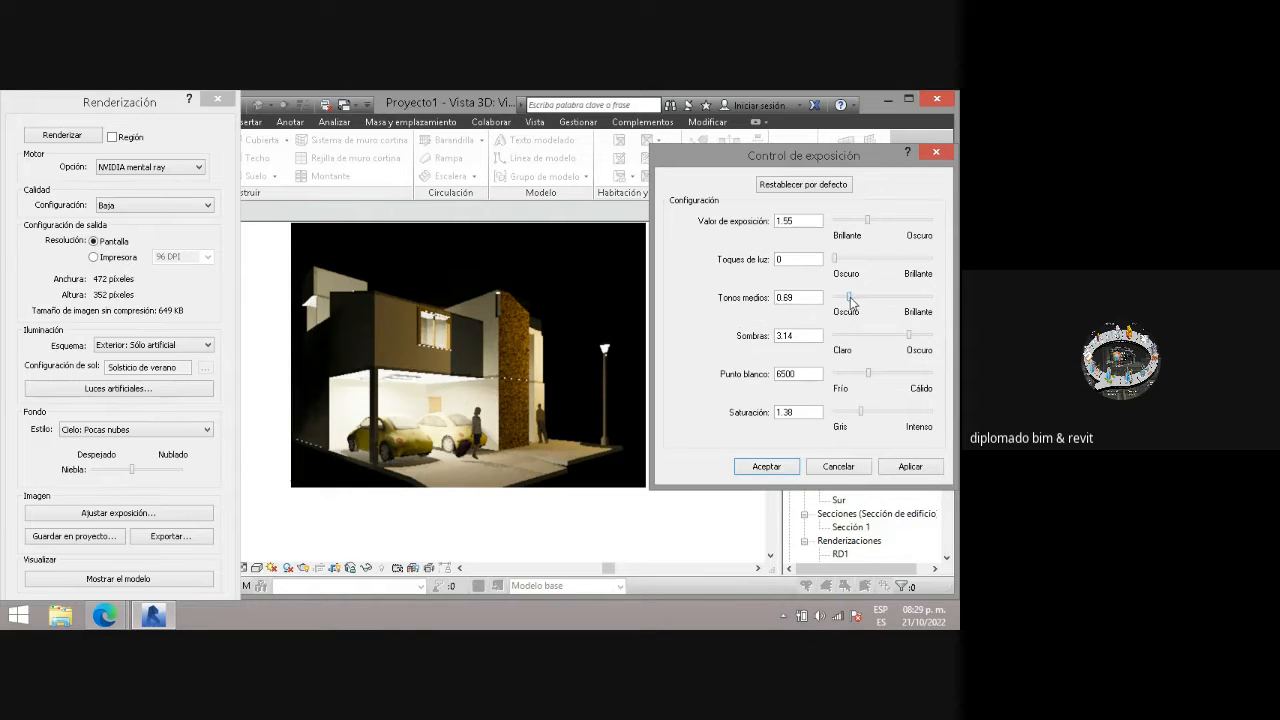
left_click(893, 465)
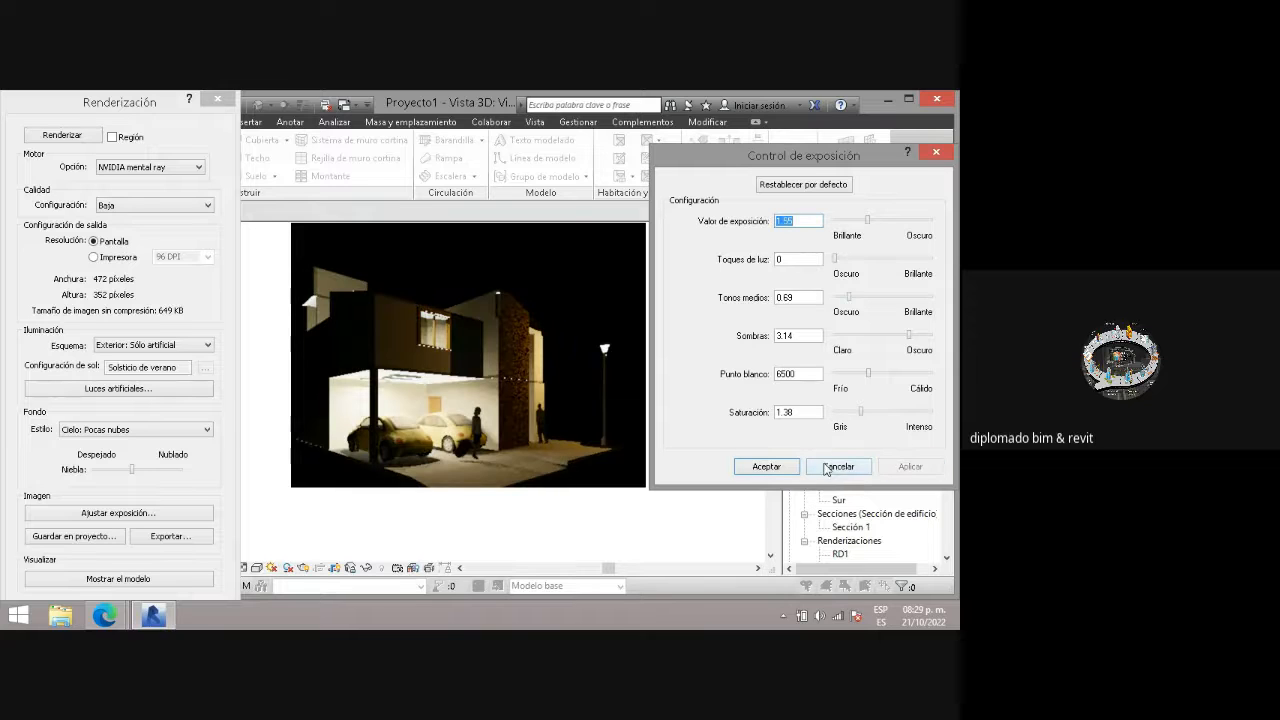
left_click(855, 302)
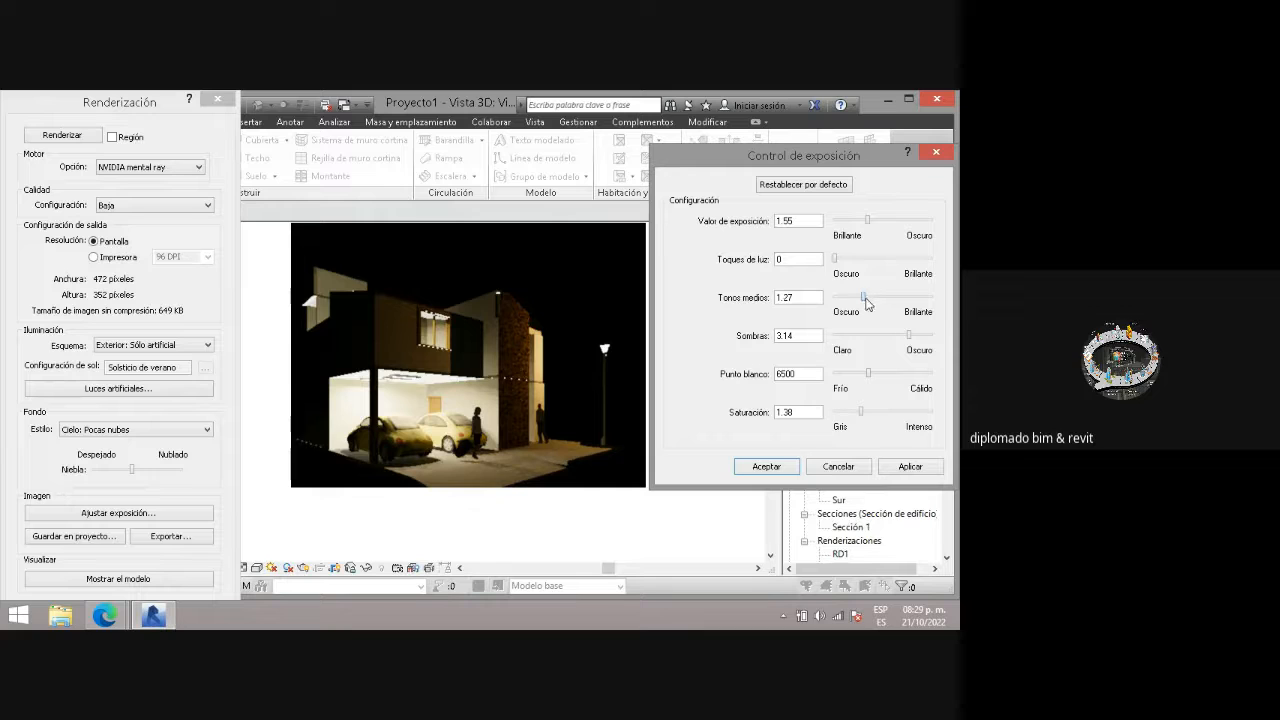
left_click_drag(869, 300, 861, 300)
left_click(895, 466)
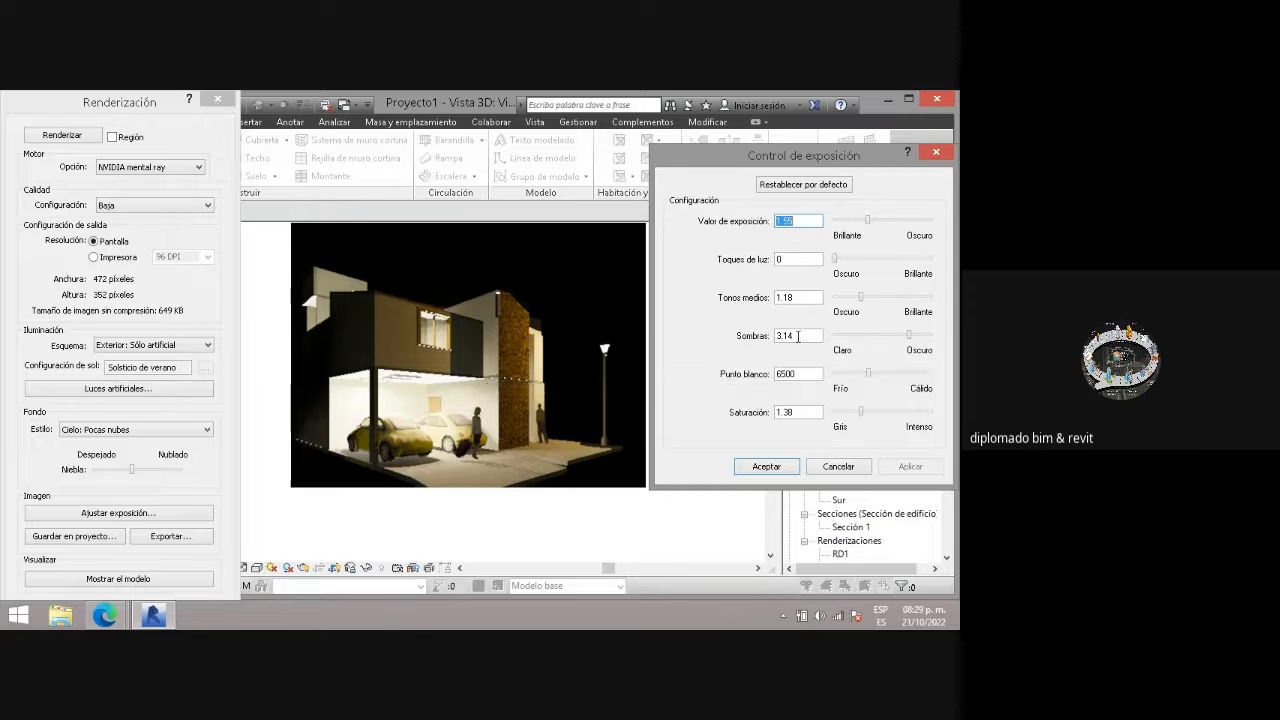
- Try an exposure value of -2.85 on the night render, and set it to -0.63
left_click(872, 220)
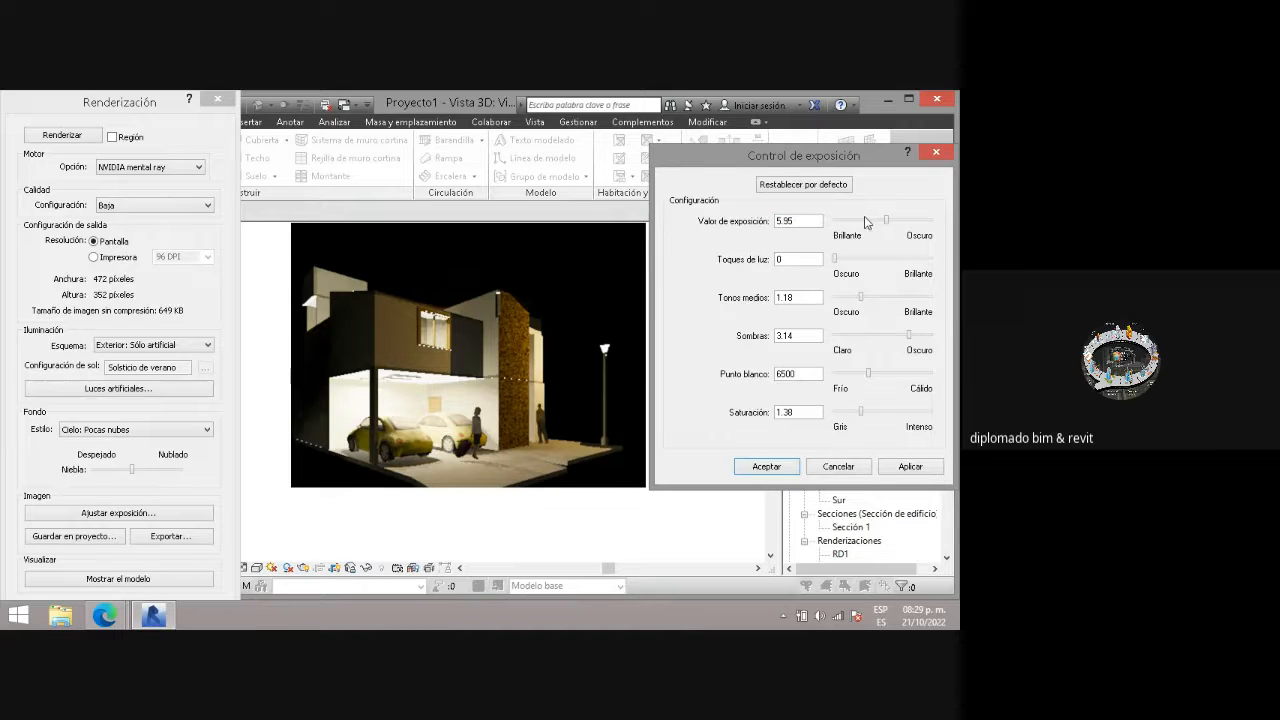
left_click(855, 221)
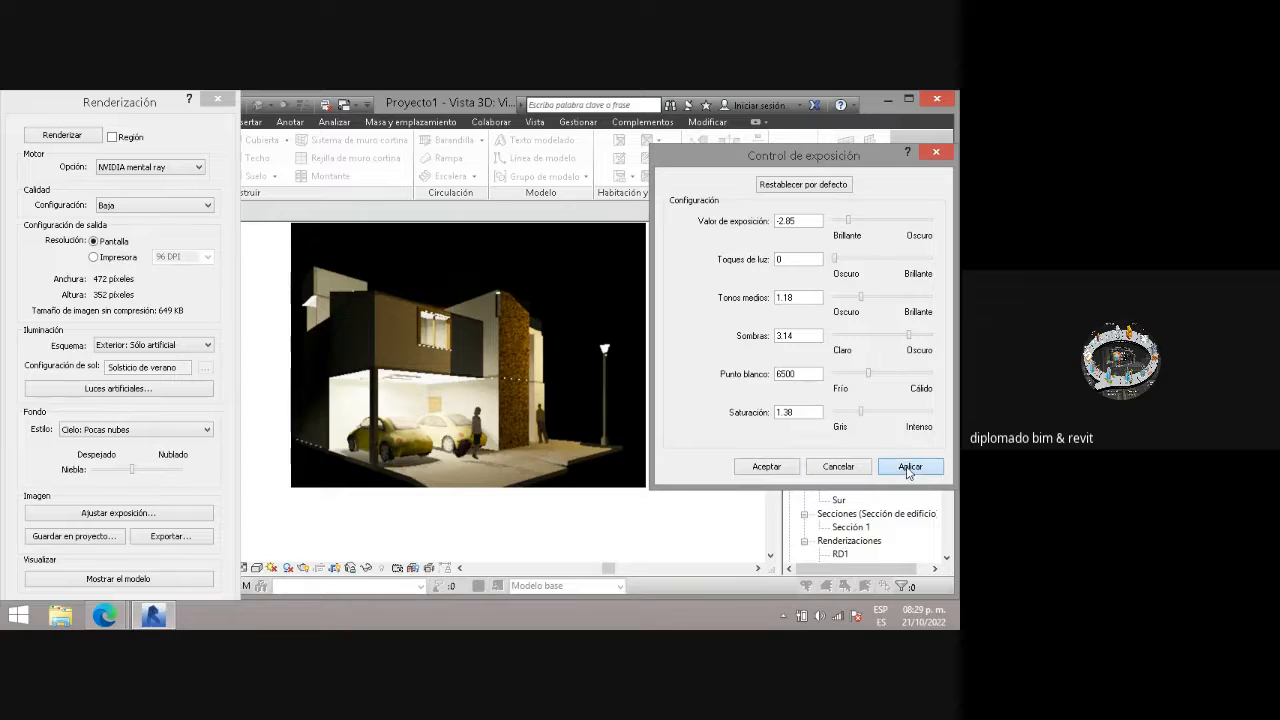
left_click(910, 467)
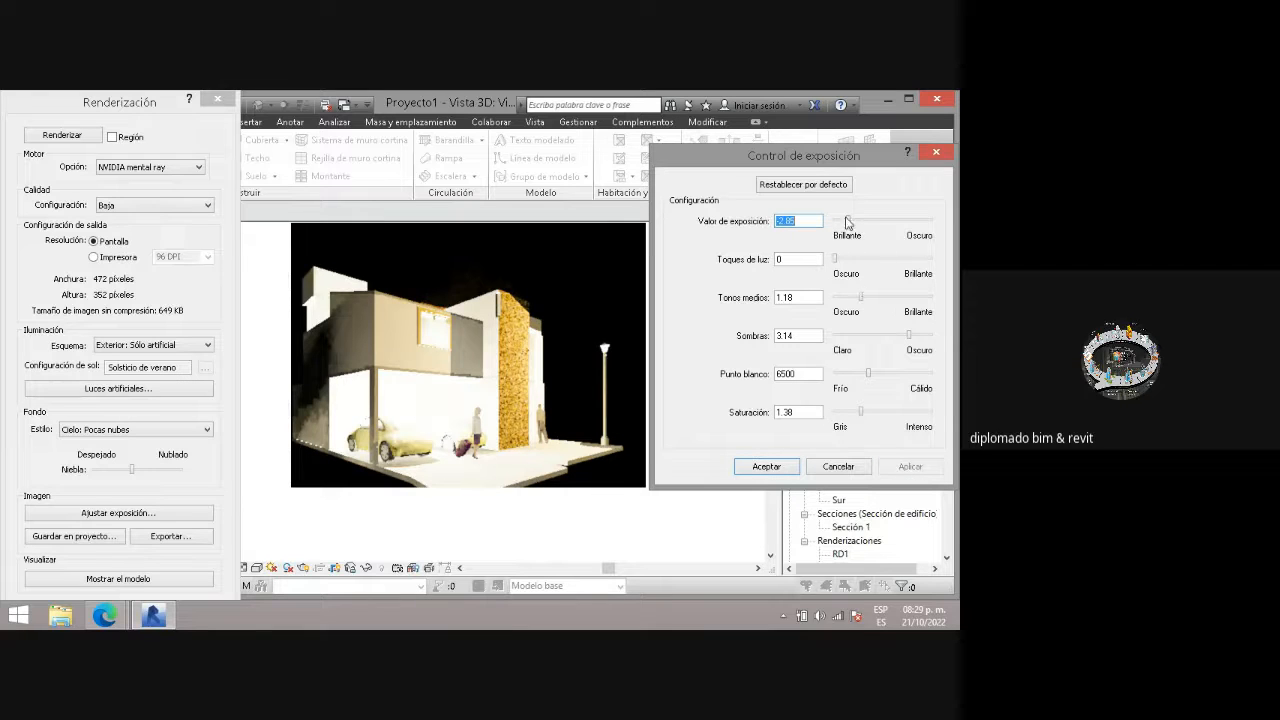
left_click(848, 221)
left_click_drag(849, 221, 857, 221)
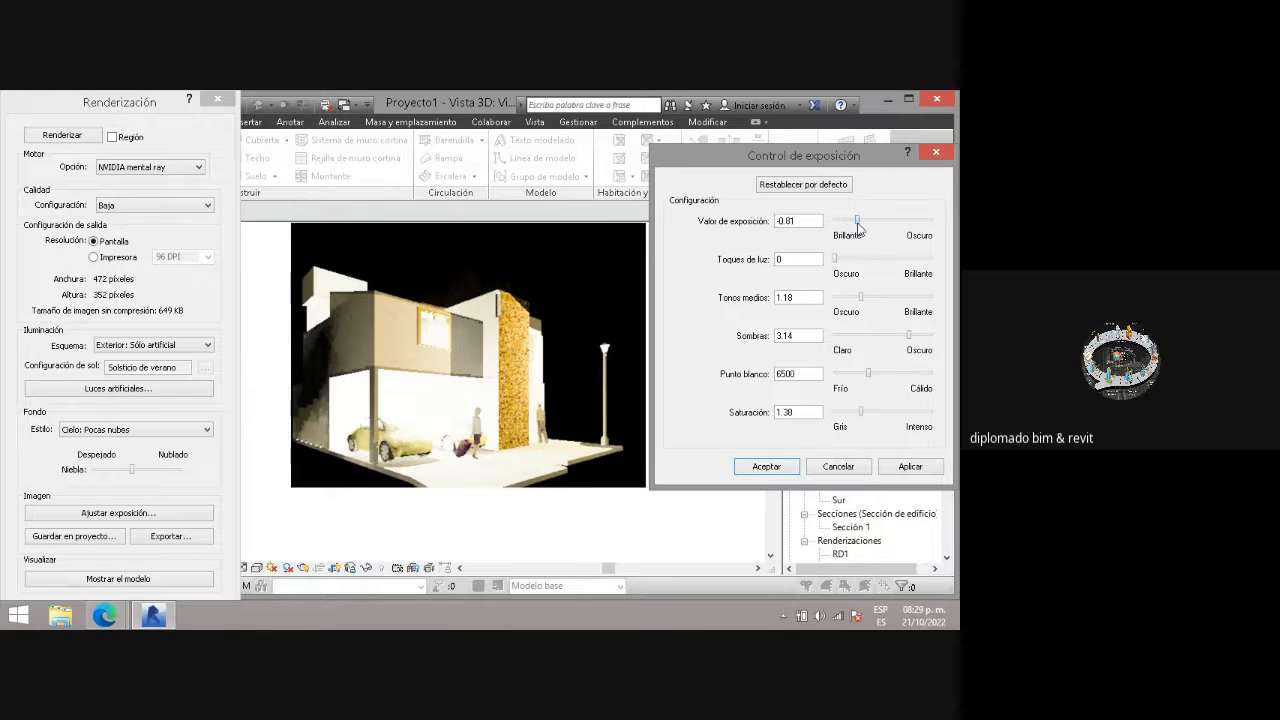
left_click(898, 466)
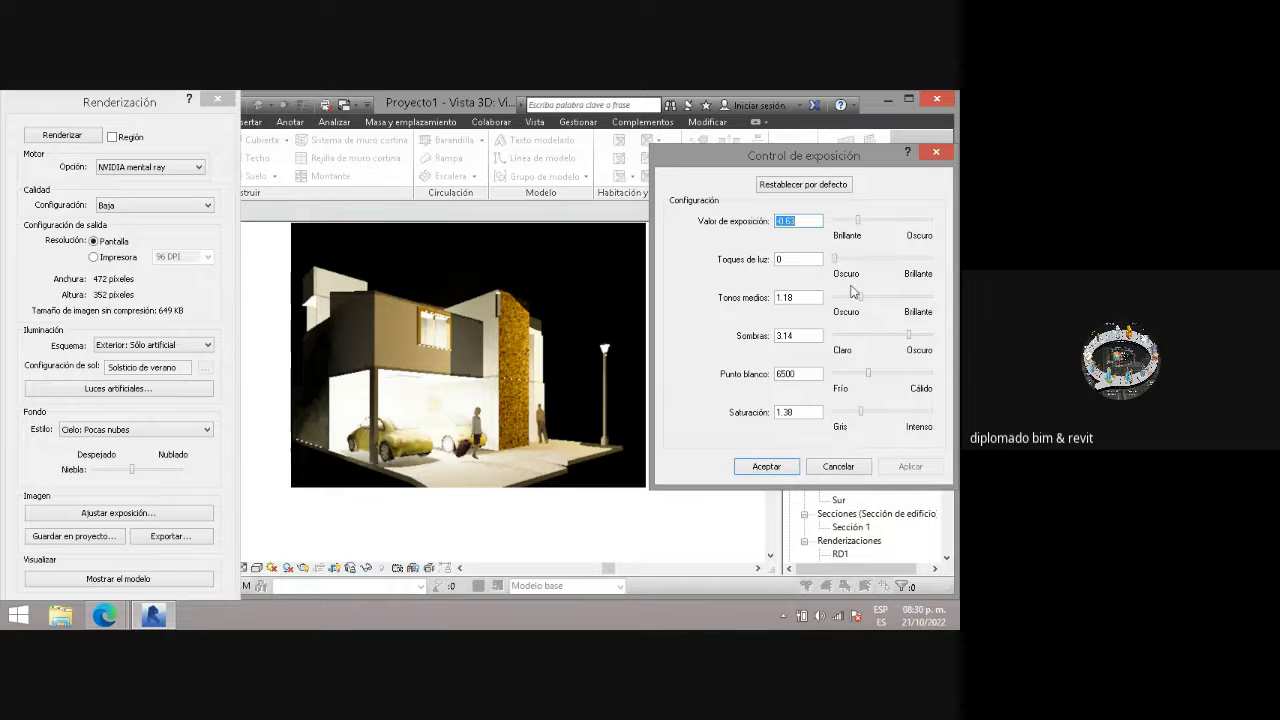
- Try the night render's midtones (Tonos medios) at 0.38, and raise them to 0.84
left_click_drag(862, 298, 843, 298)
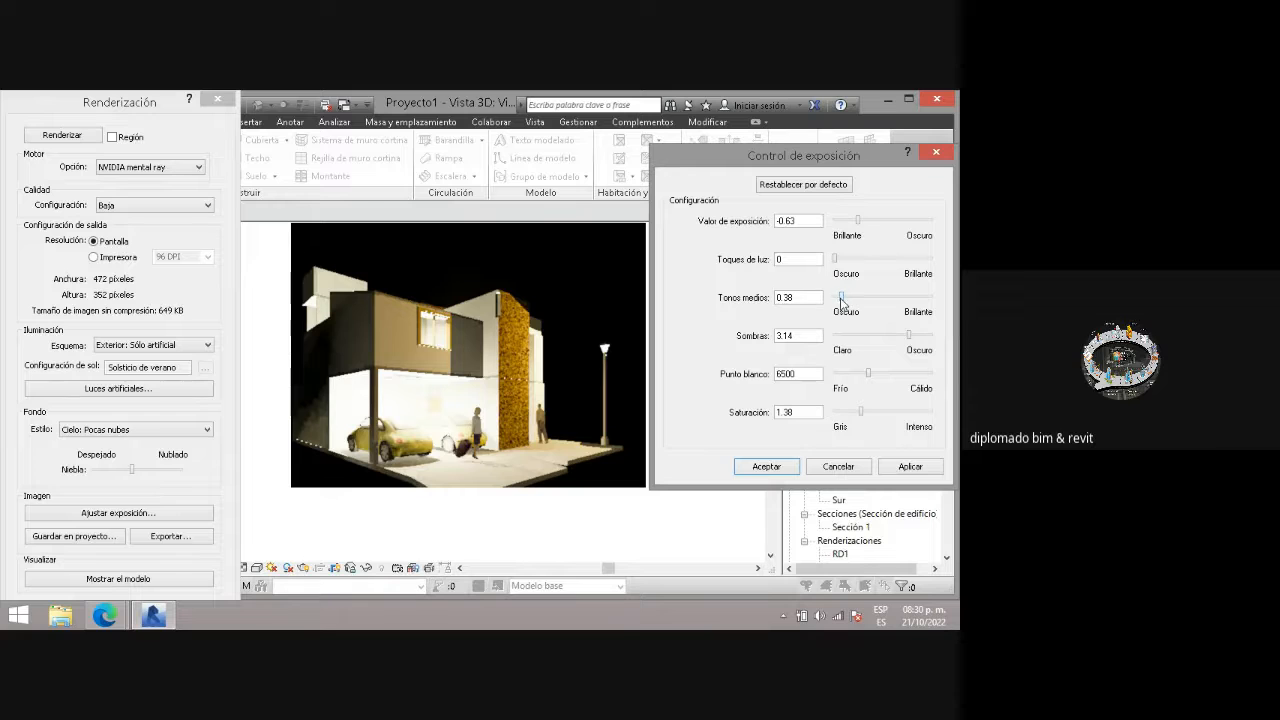
left_click(889, 468)
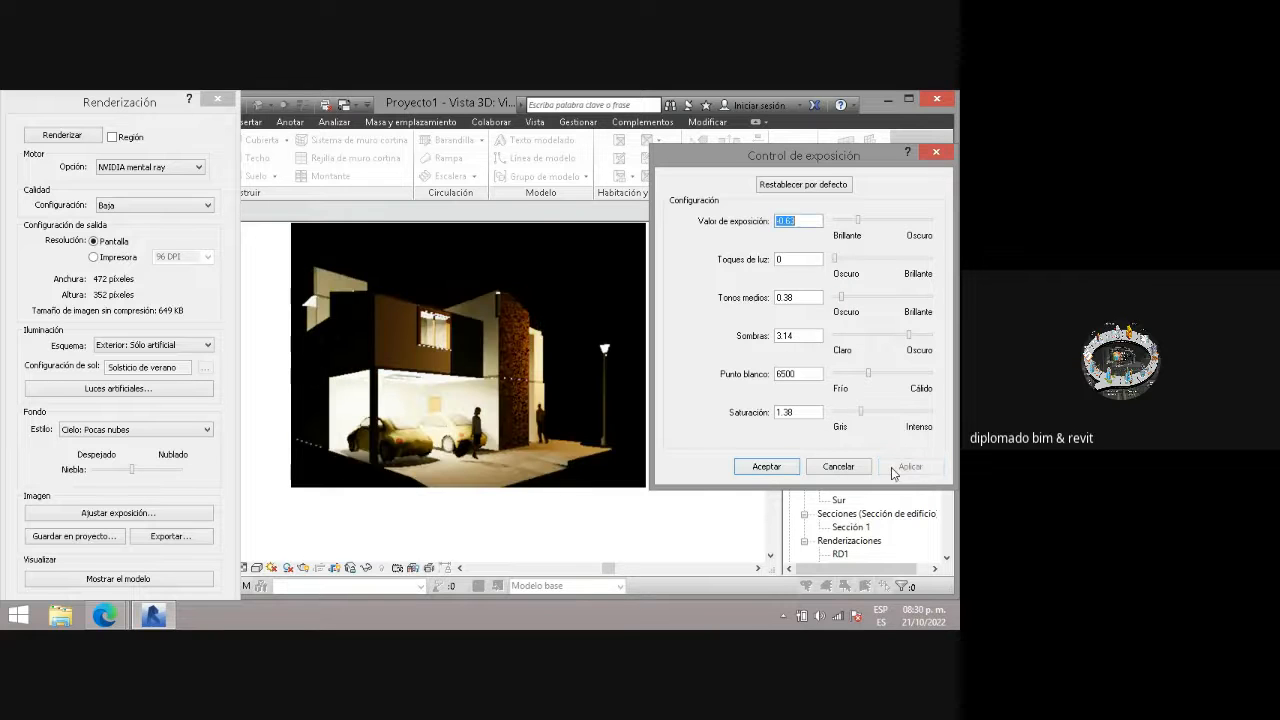
left_click_drag(842, 298, 852, 298)
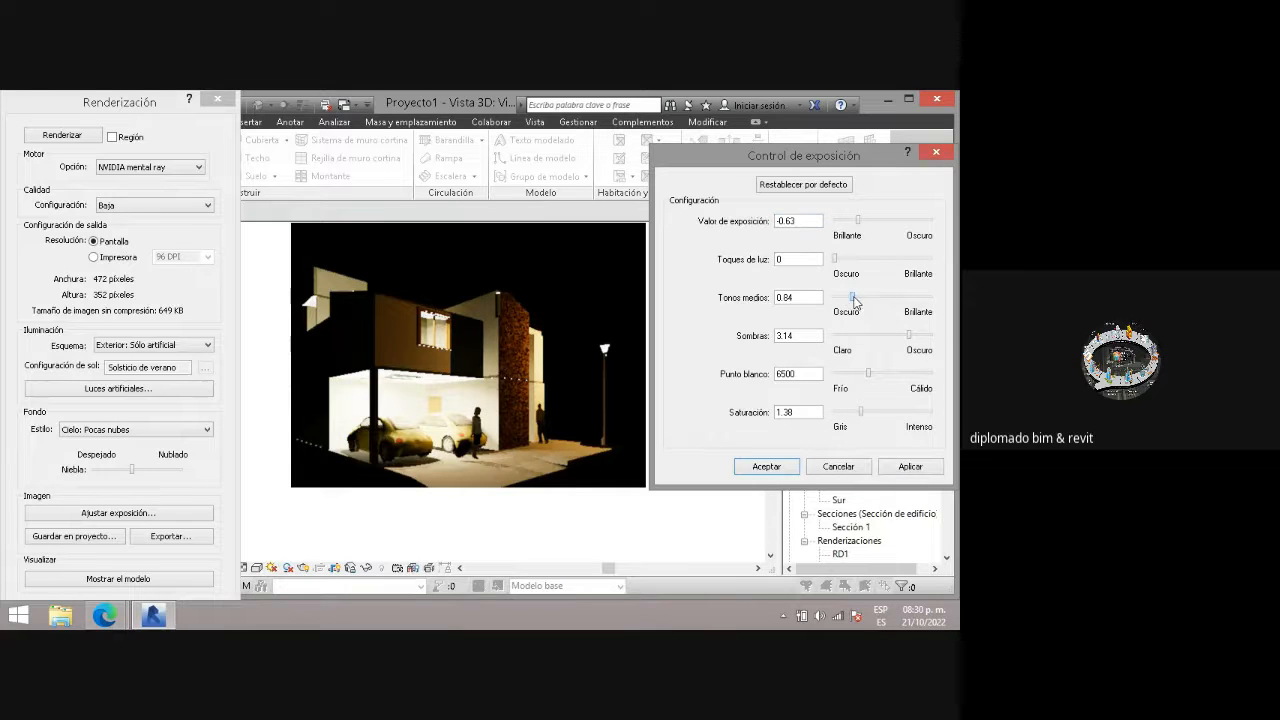
left_click(904, 467)
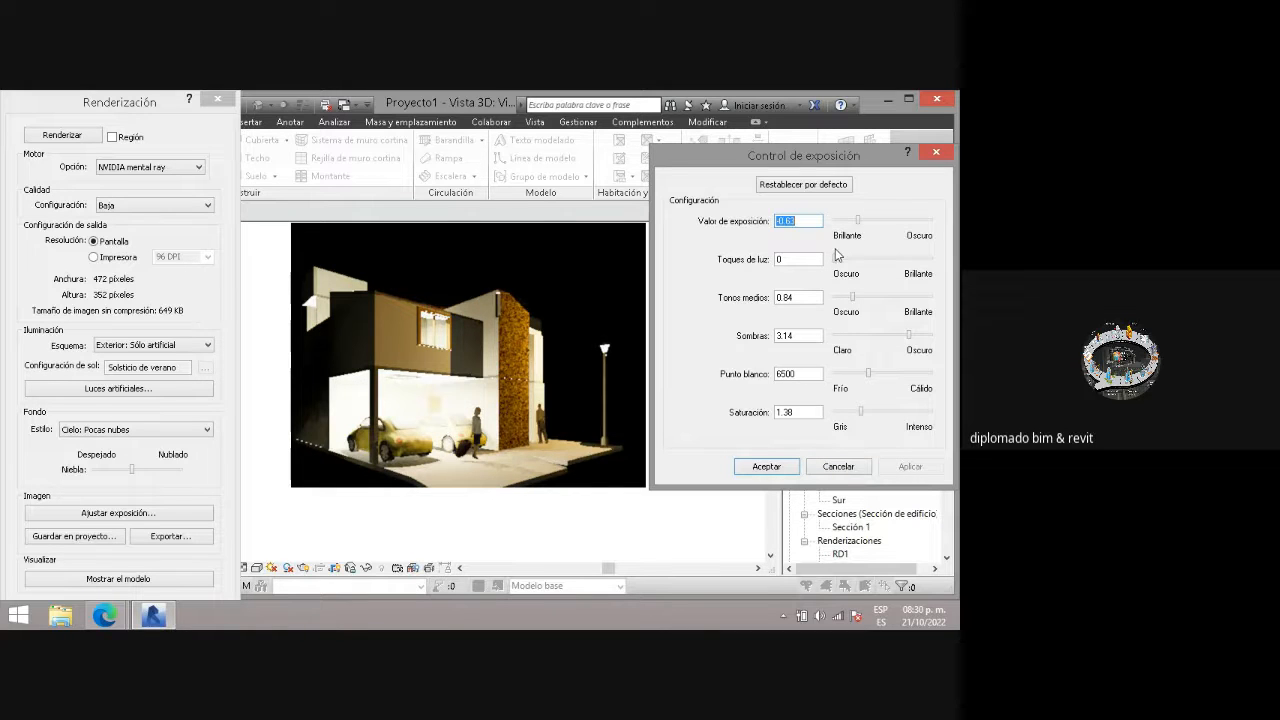
- Try highlights of 0.09 with an exposure value of 0.56, and return the exposure value to -0.63
left_click(835, 259)
left_click_drag(835, 259, 863, 219)
left_click(886, 469)
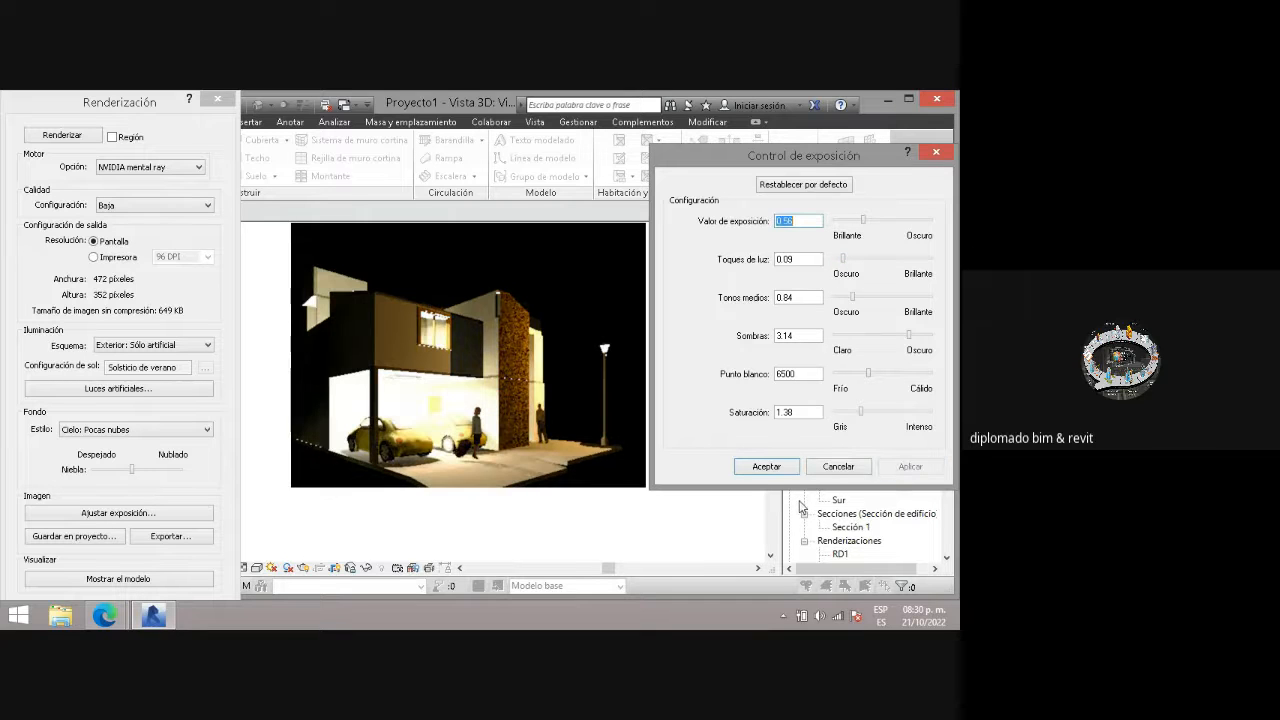
left_click_drag(863, 219, 858, 229)
left_click(908, 466)
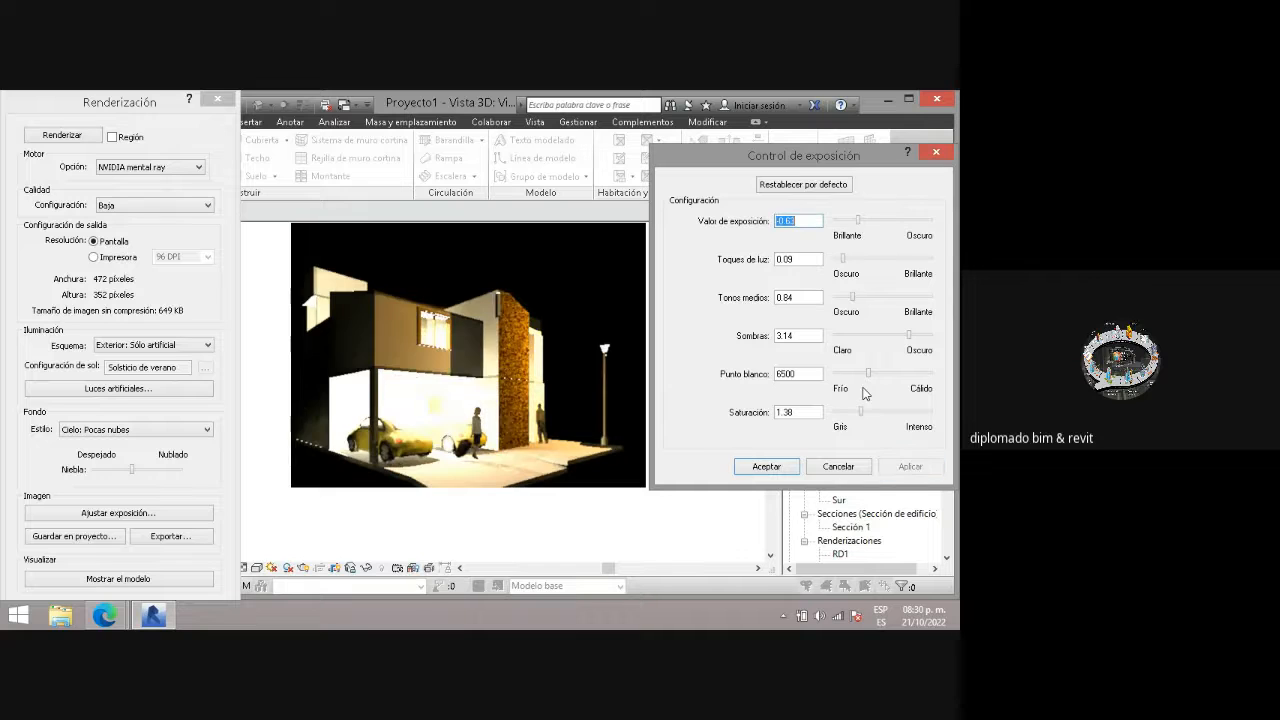
- Apply midtones of 0.99 and highlights of 0 to the night render, and close the exposure control
left_click(855, 299)
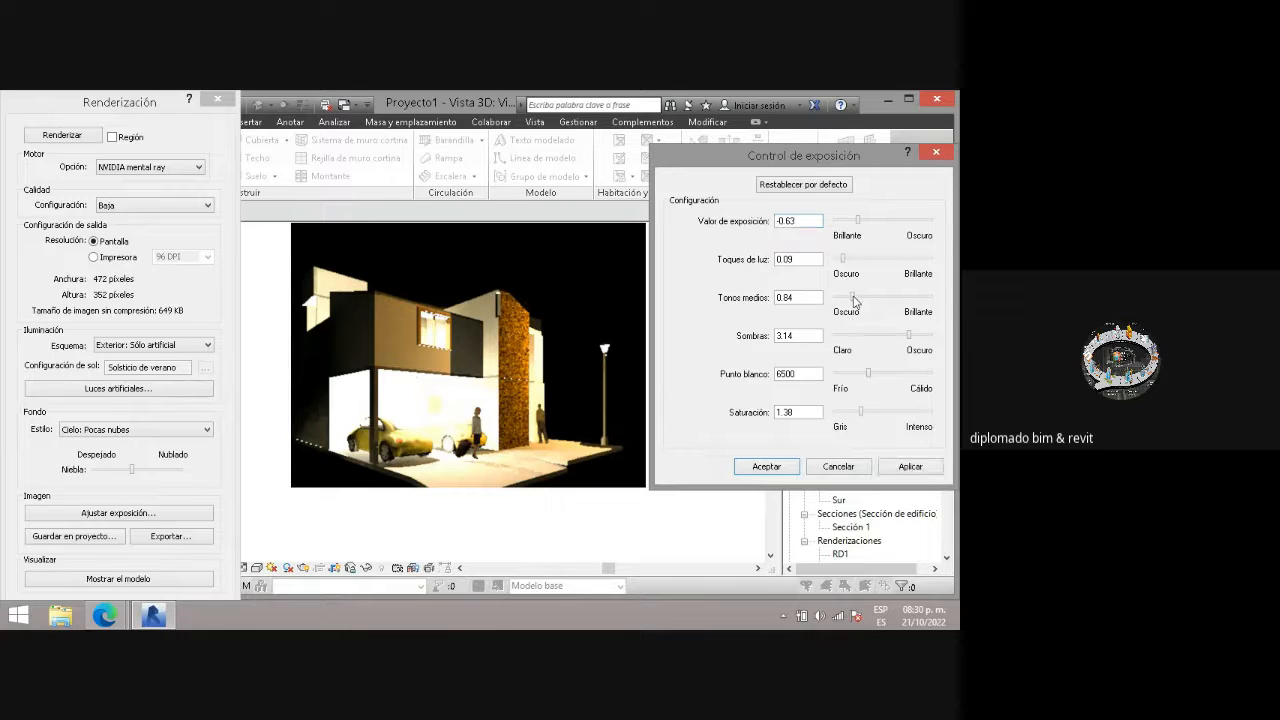
left_click(908, 466)
left_click_drag(845, 260, 835, 258)
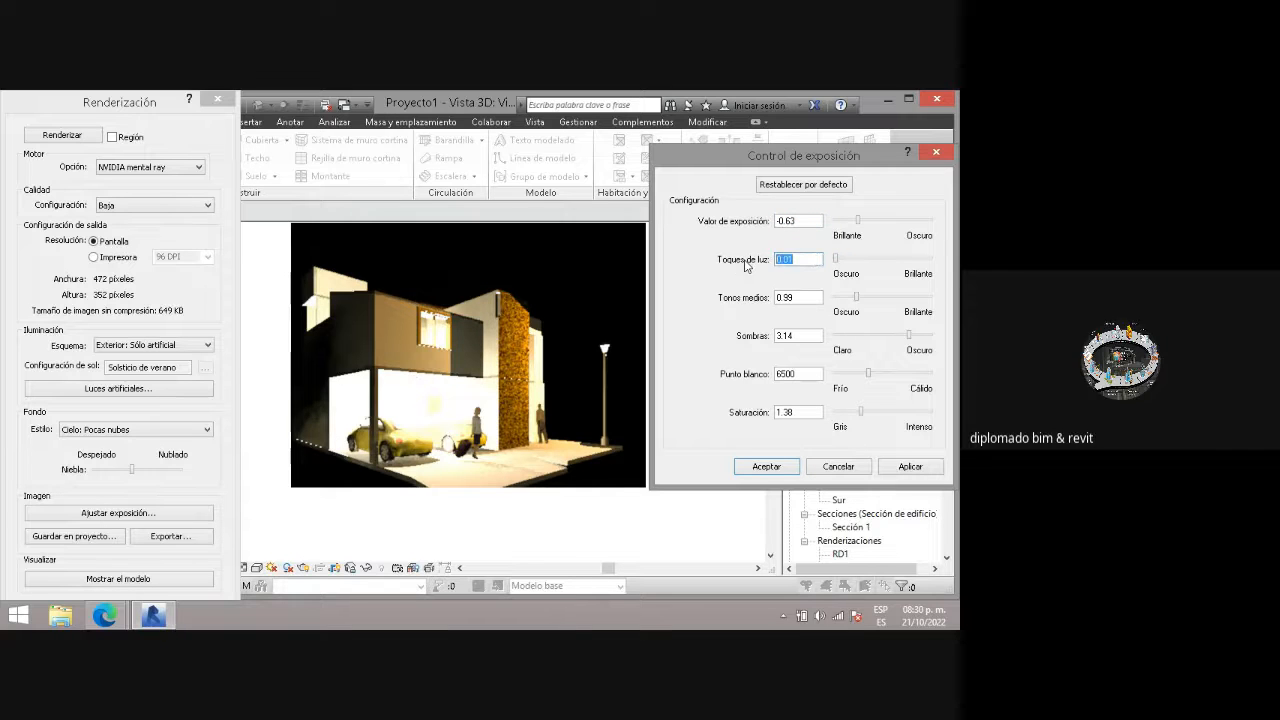
type("0")
left_click(905, 466)
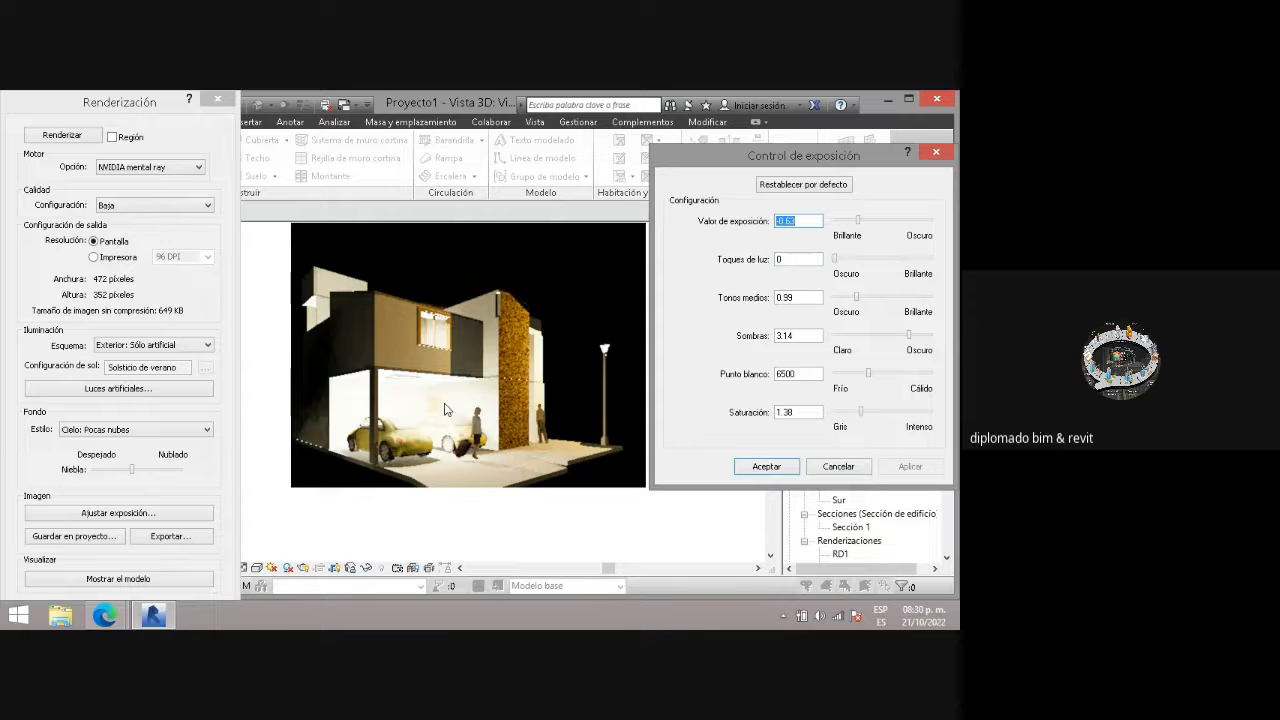
left_click(842, 467)
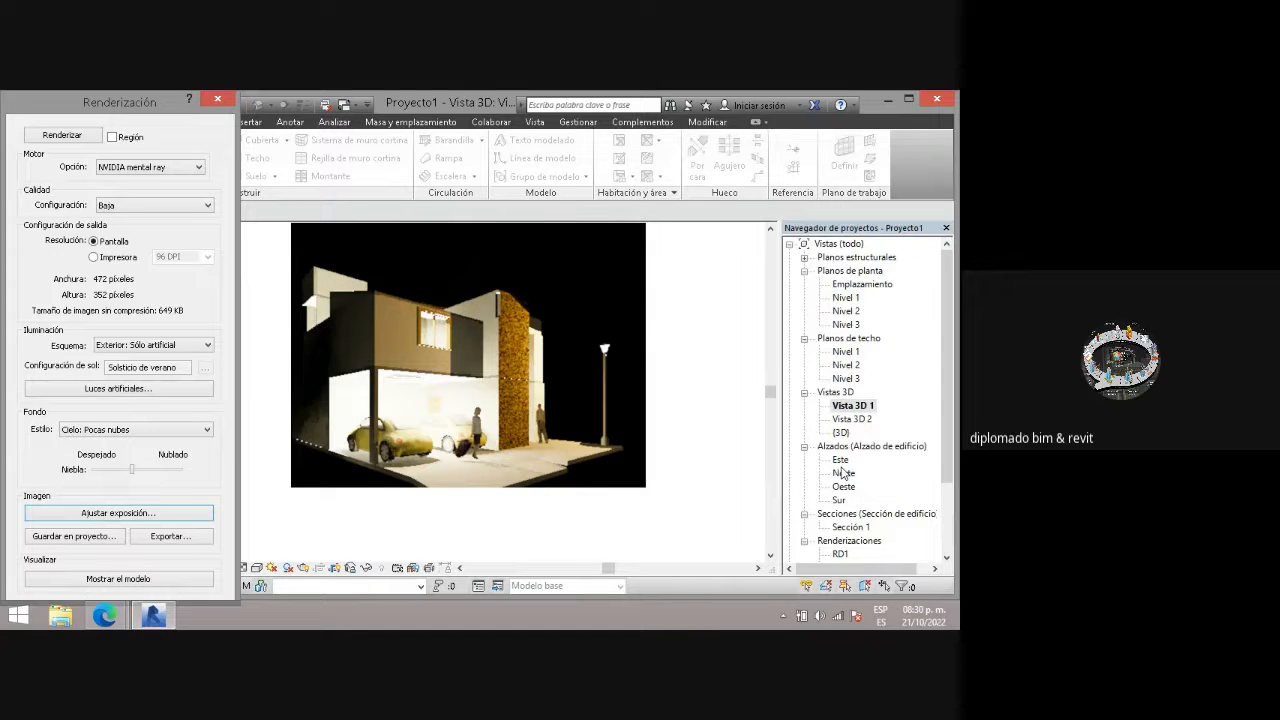
- Check the artificial lights list, show the model instead of the render, and select a linear ceiling light over the garage
left_click(158, 389)
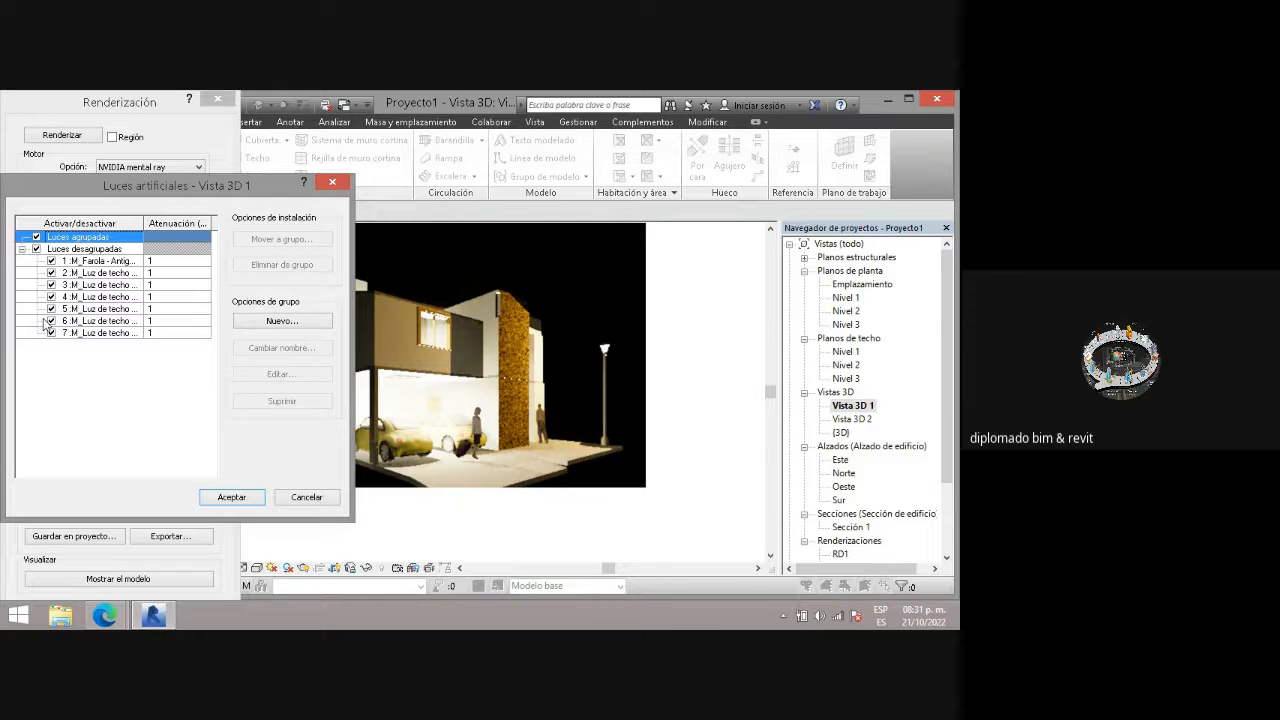
left_click(304, 499)
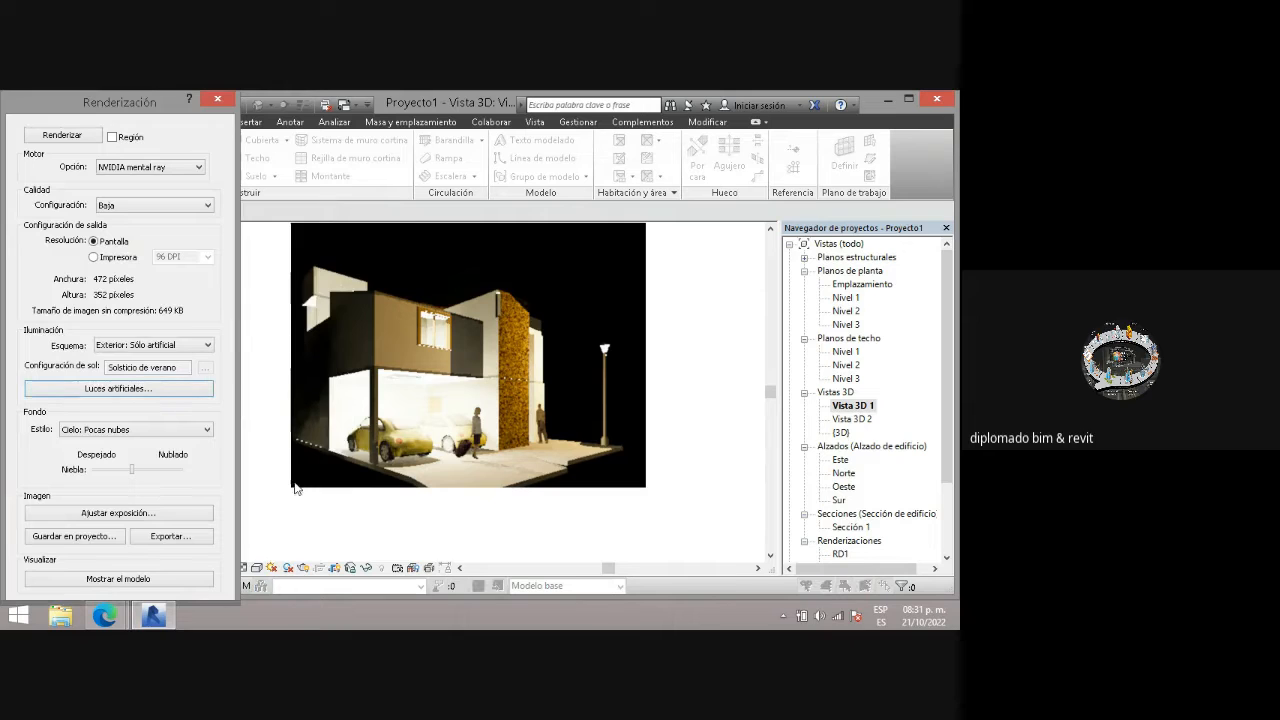
left_click(188, 581)
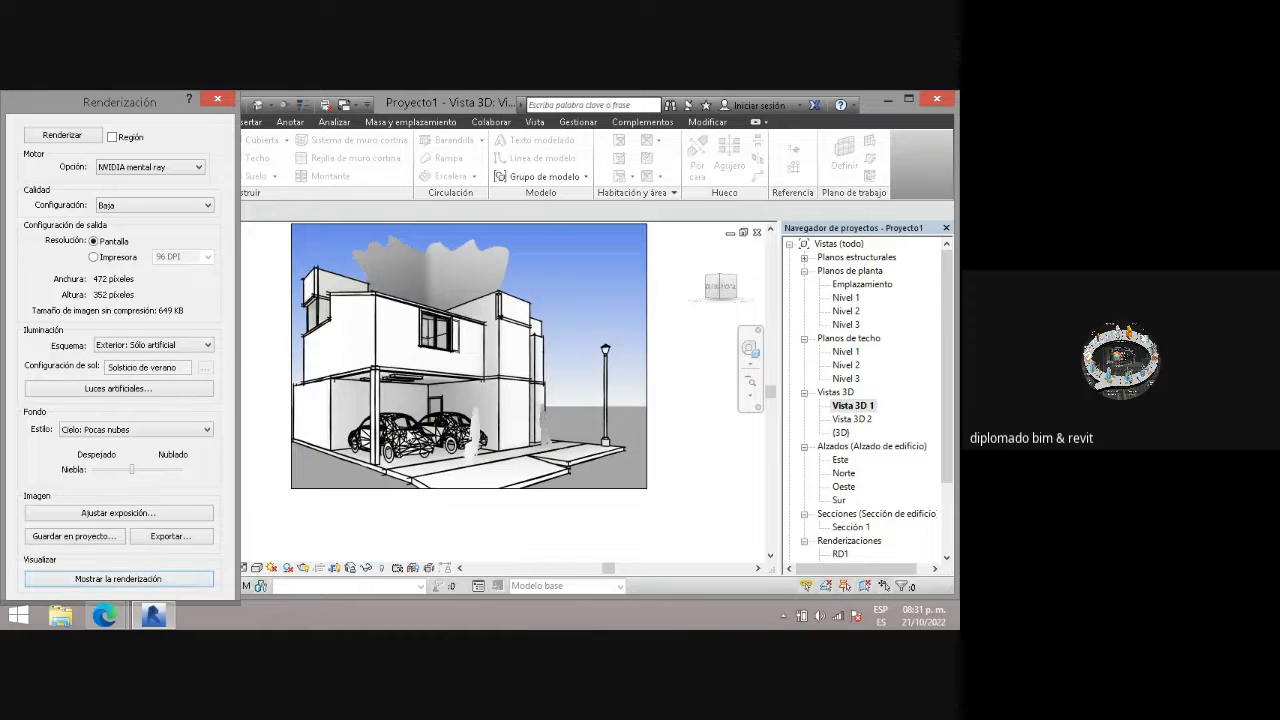
left_click(388, 436)
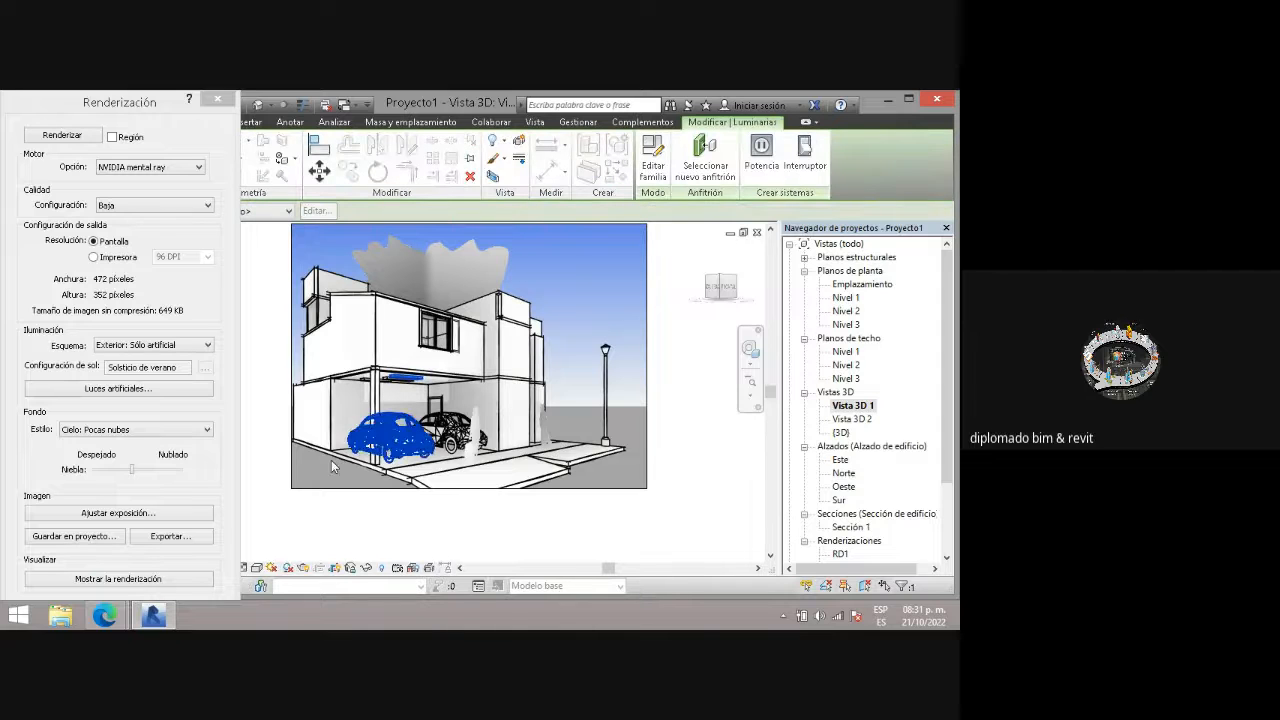
left_click(169, 386)
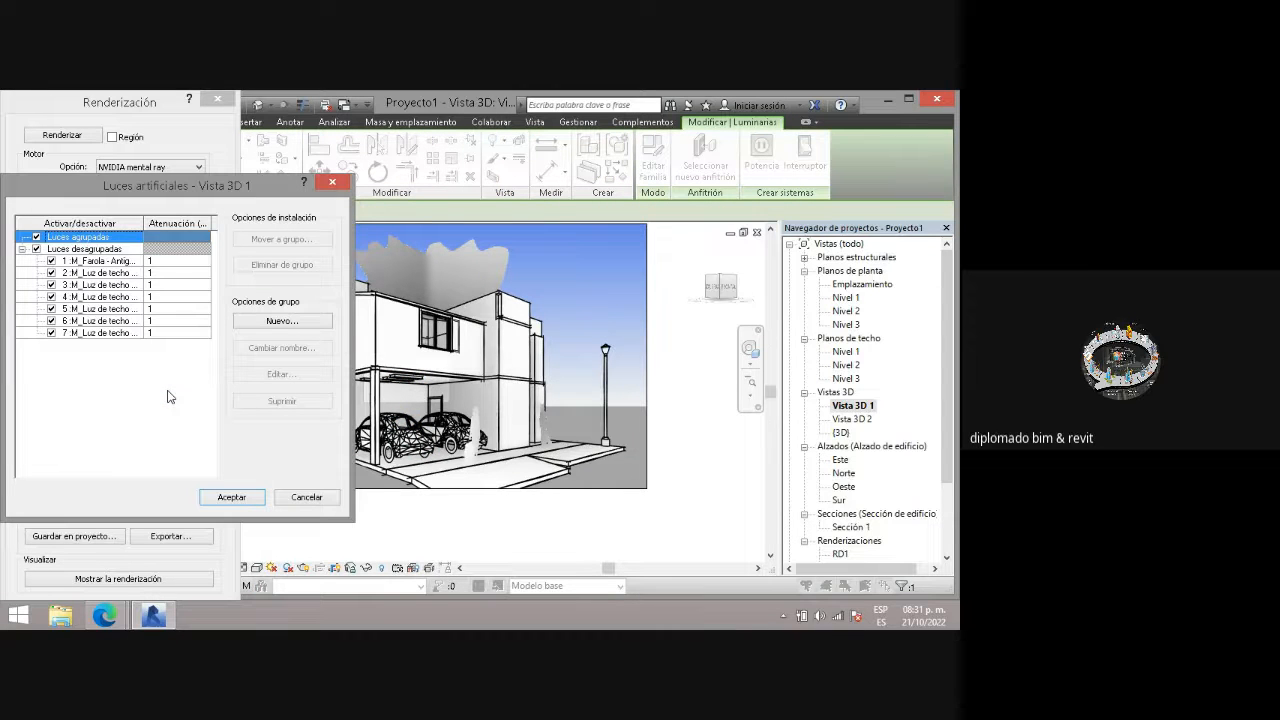
left_click(296, 500)
left_click(401, 377)
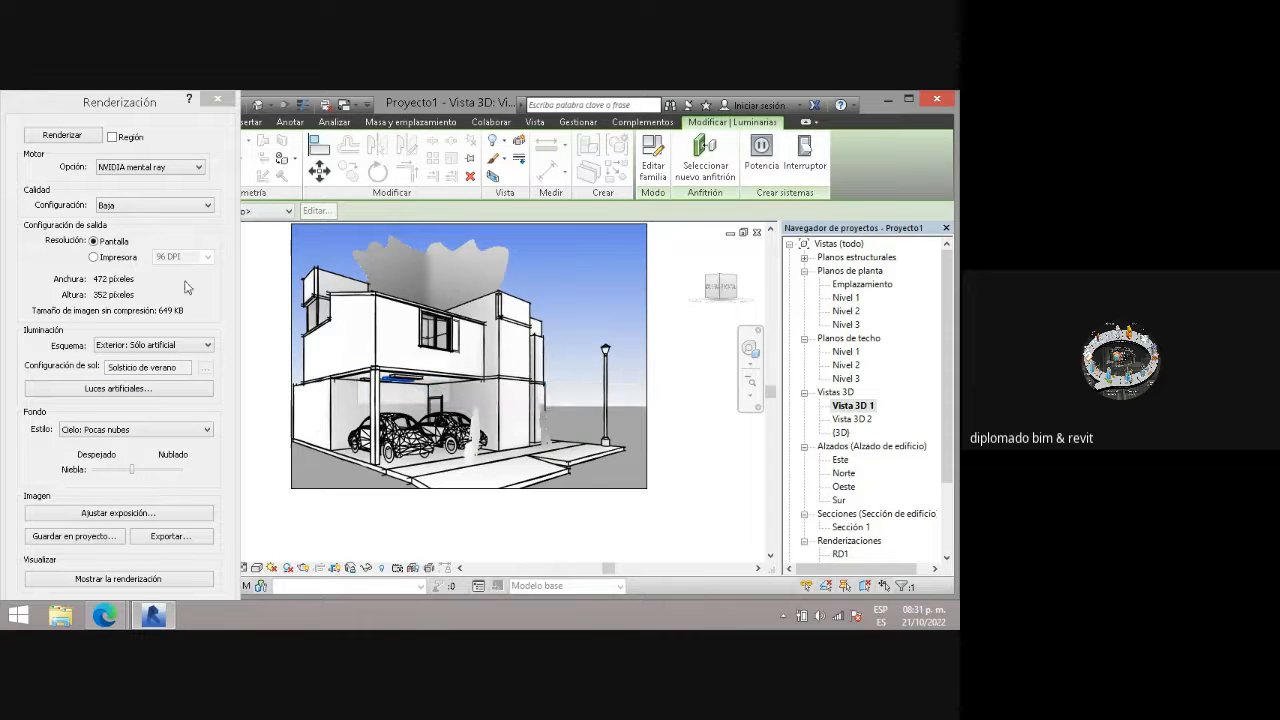
- Move the Renderización dialog aside to uncover the selected ceiling light's properties
left_click(142, 97)
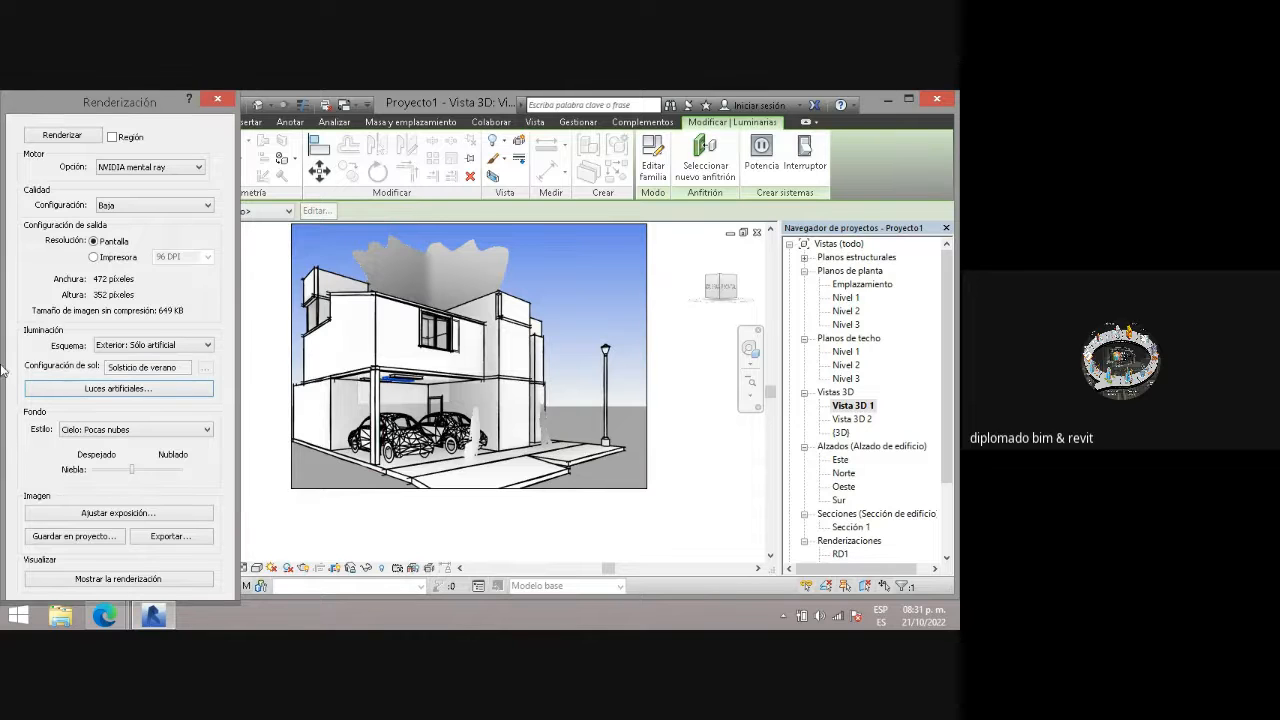
left_click_drag(75, 101, 217, 103)
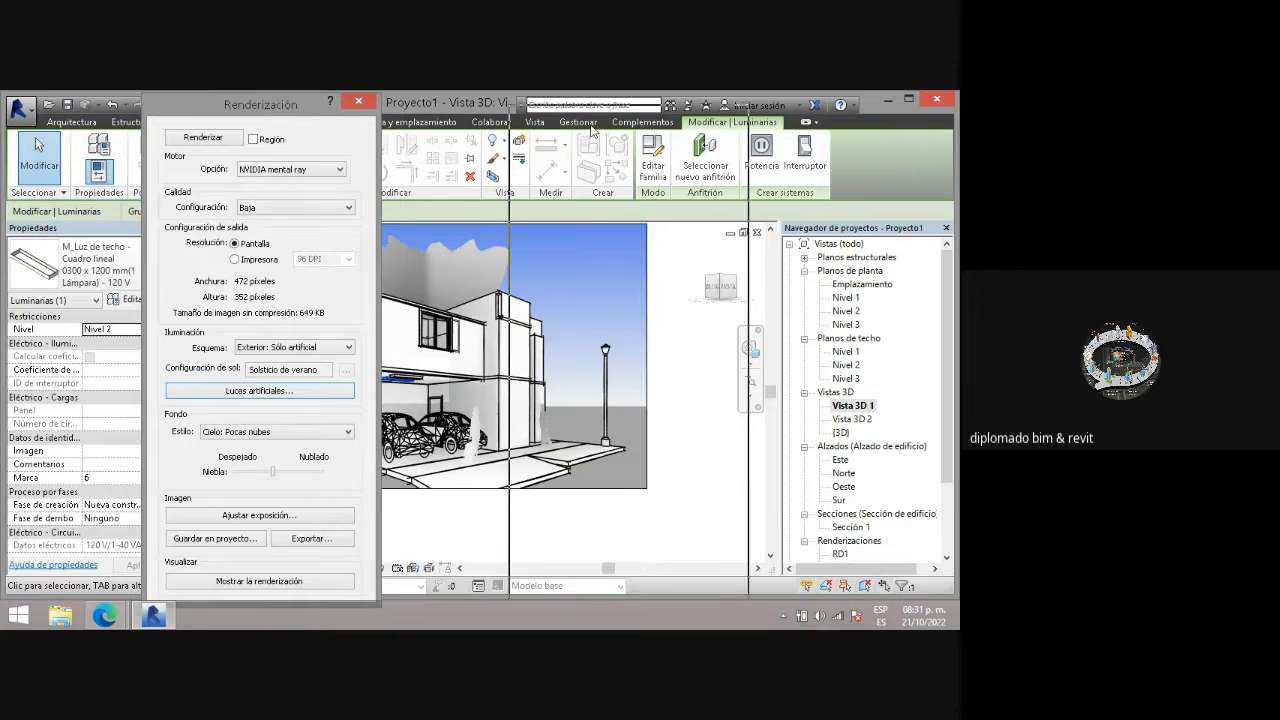
left_click_drag(592, 130, 590, 132)
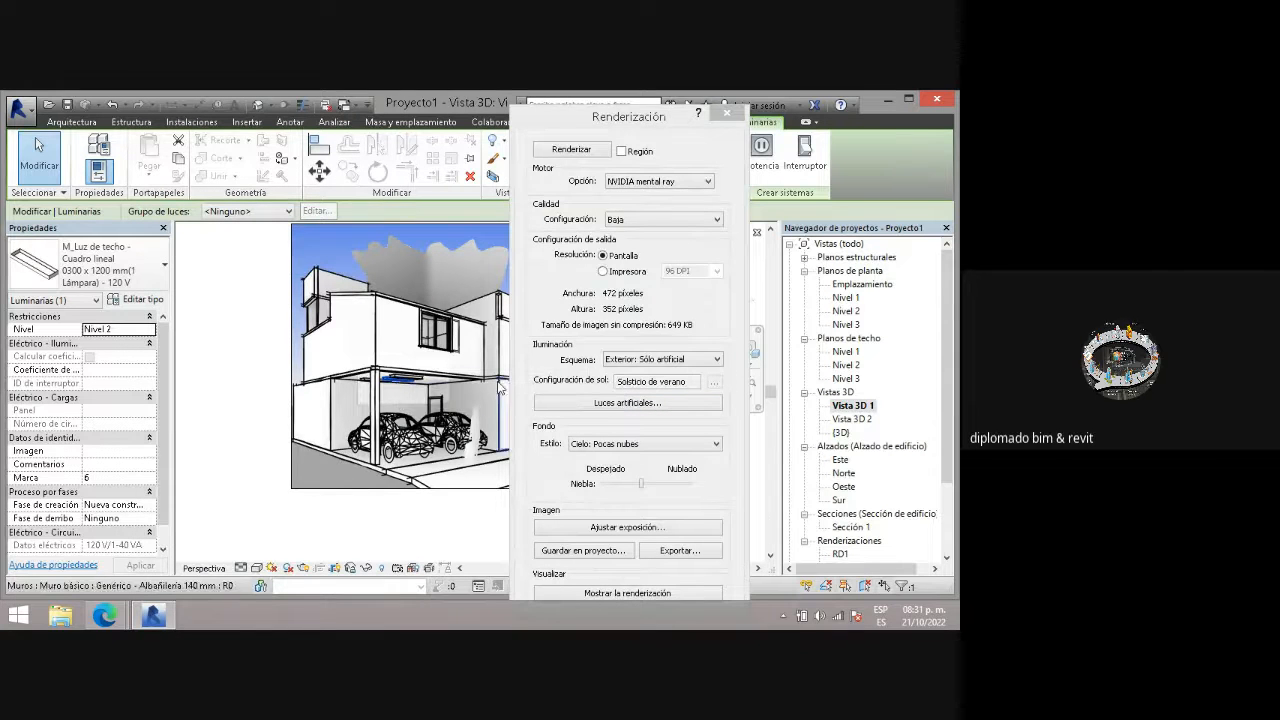
- Switch off ceiling light 6 in the artificial lights of Vista 3D 1, keeping ceiling light 5 on
left_click(635, 403)
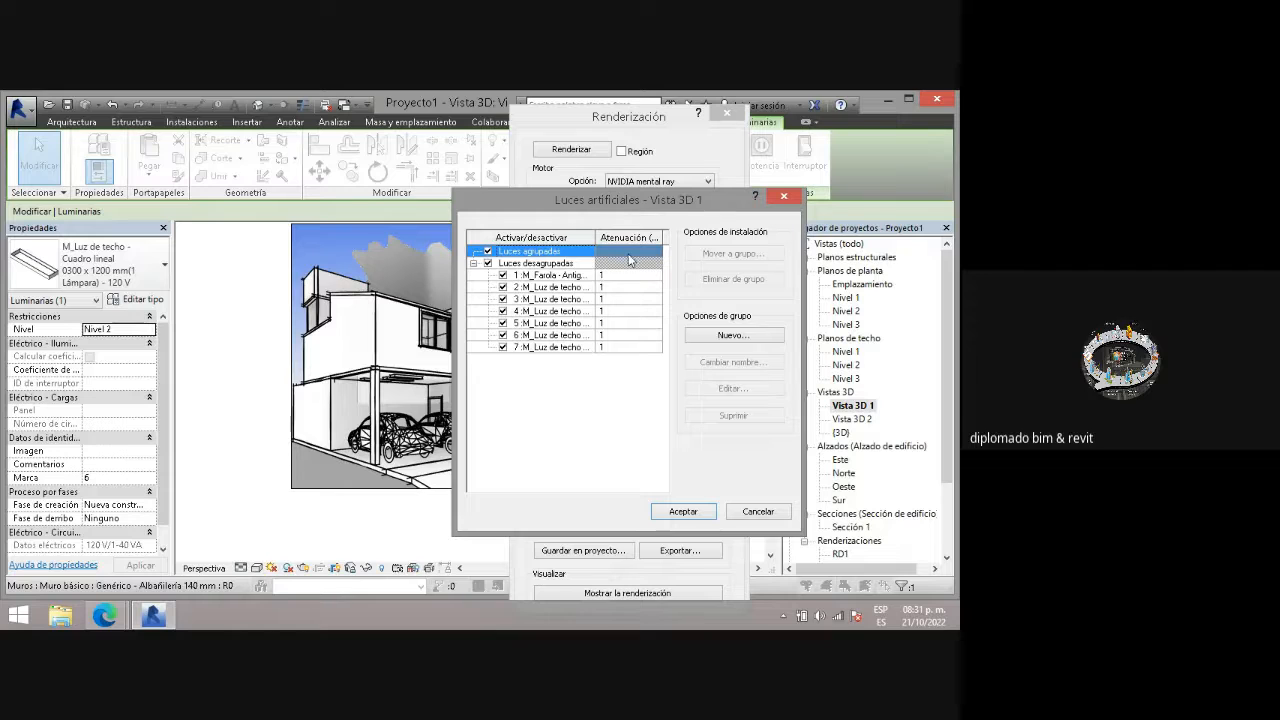
left_click(503, 335)
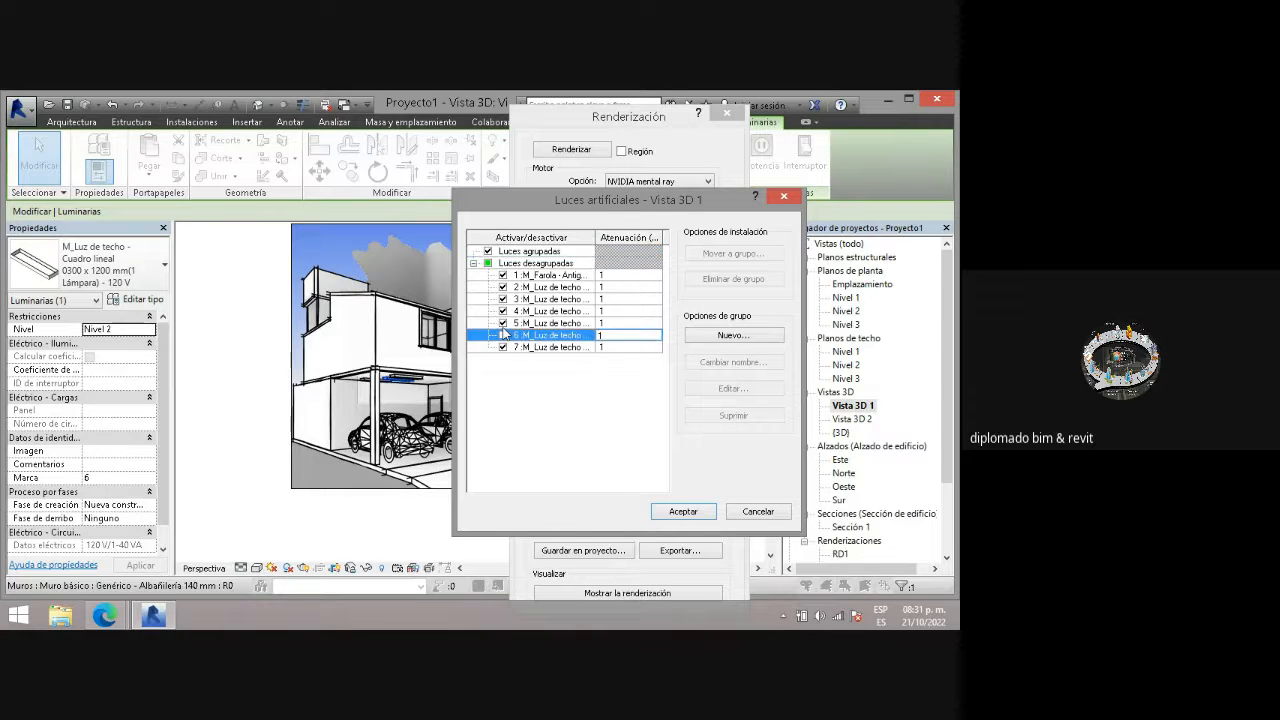
left_click(502, 323)
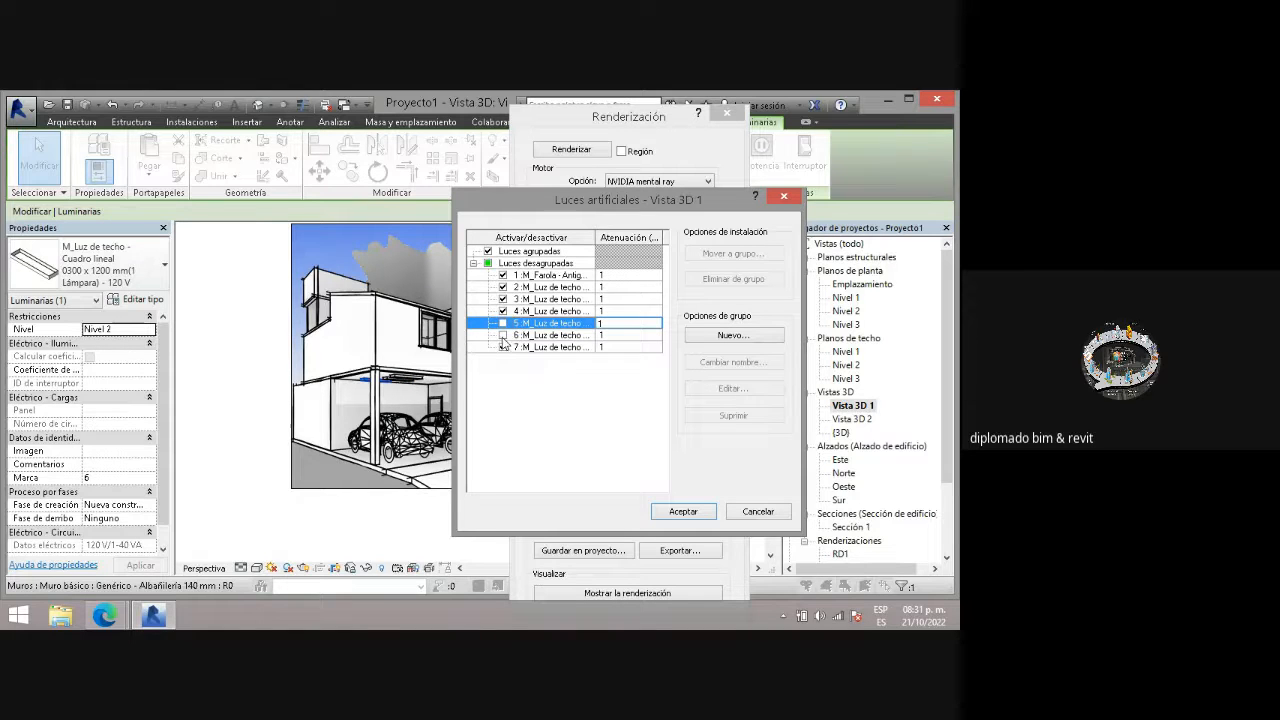
left_click(503, 335)
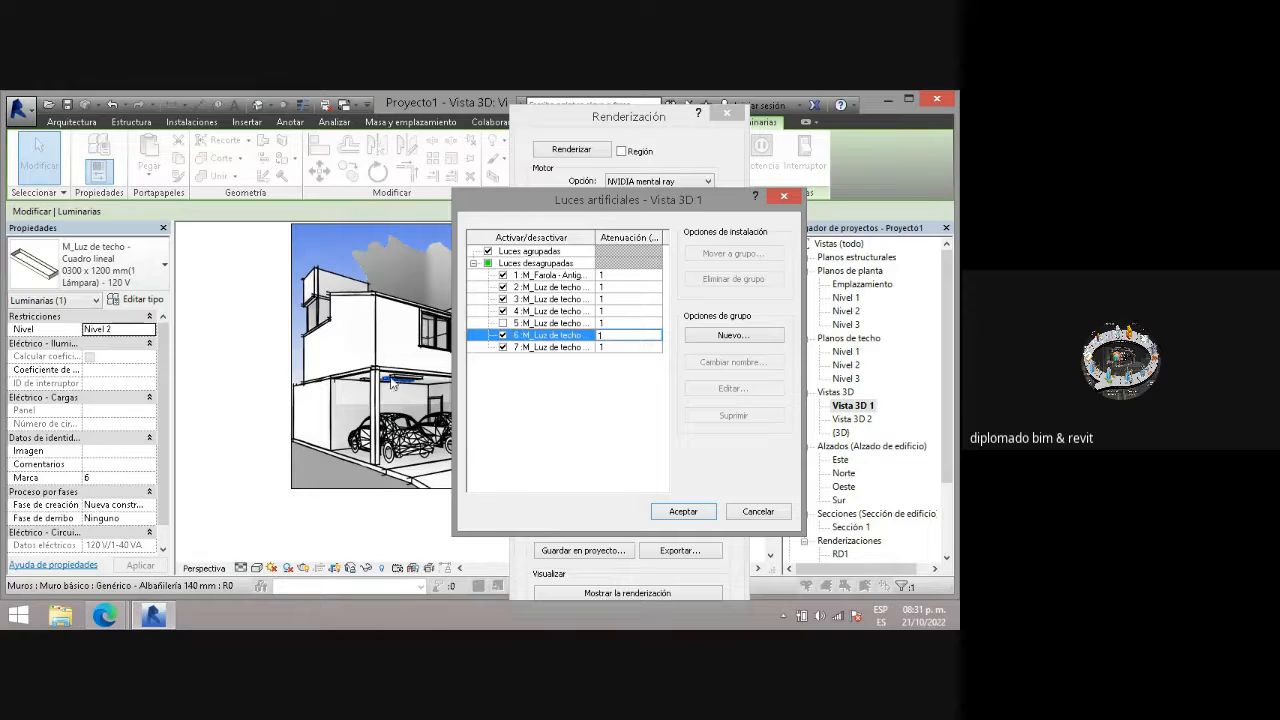
left_click(503, 323)
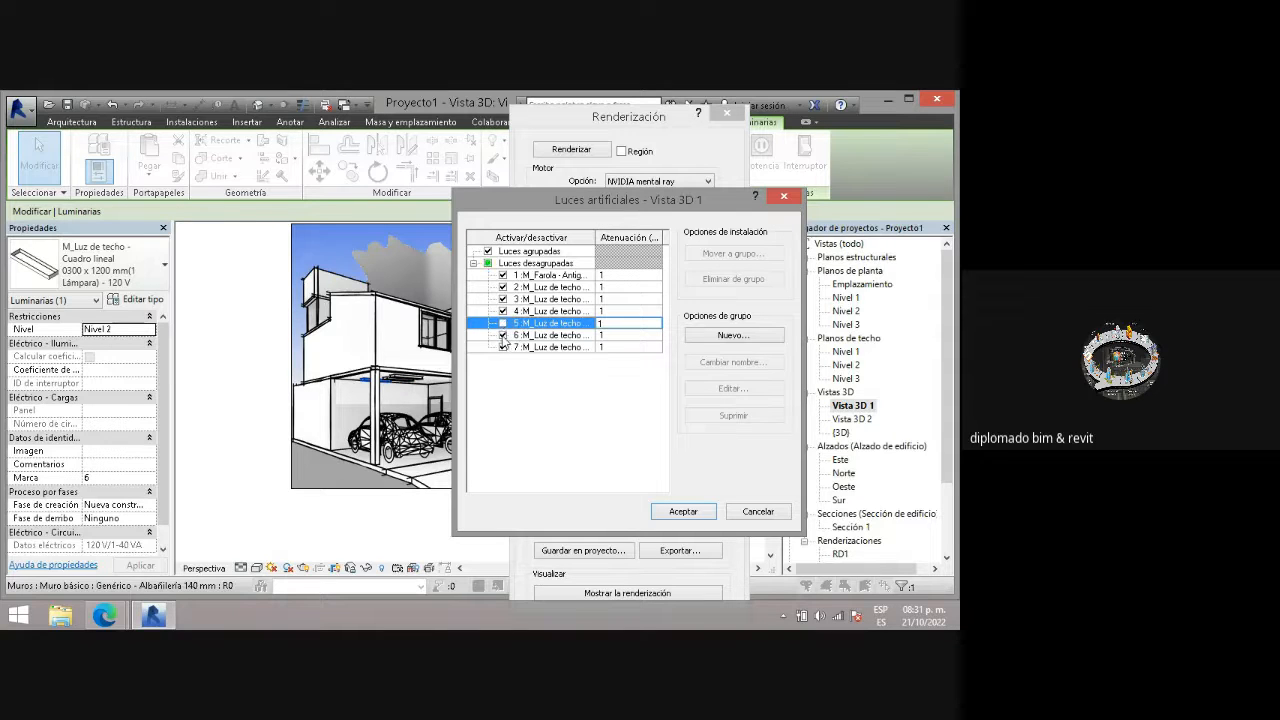
left_click(503, 324)
left_click(503, 335)
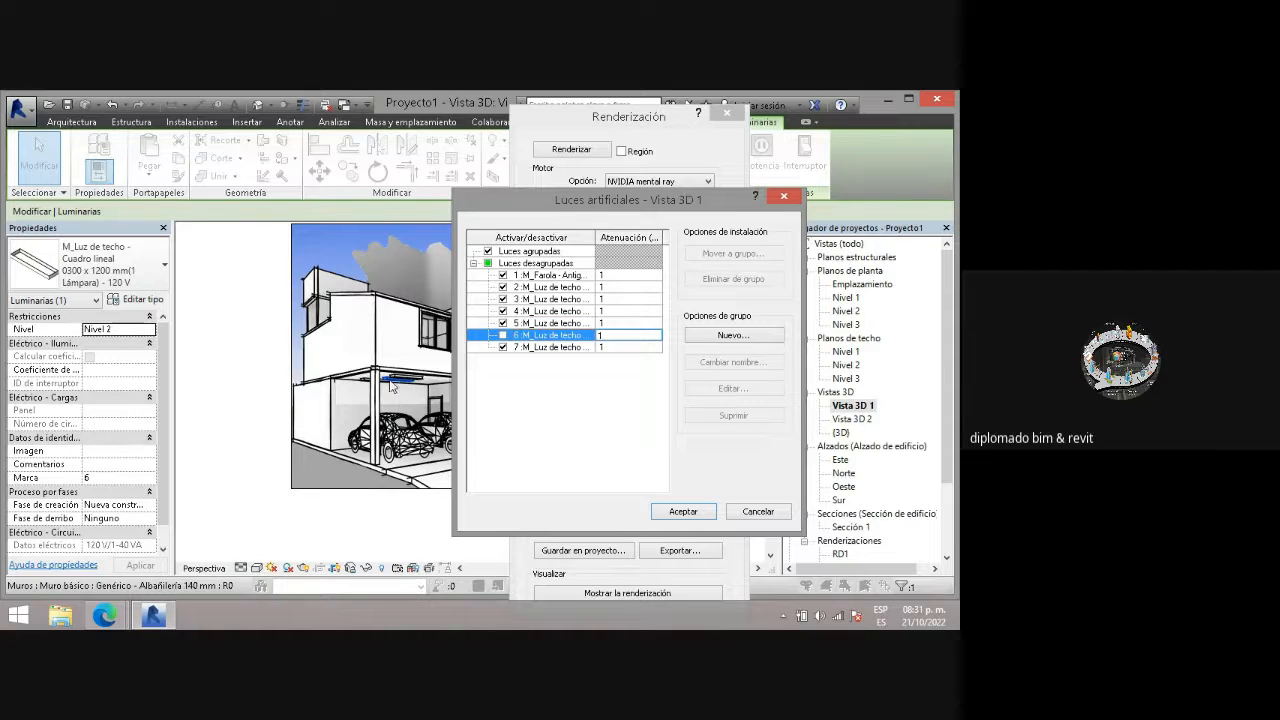
left_click(681, 512)
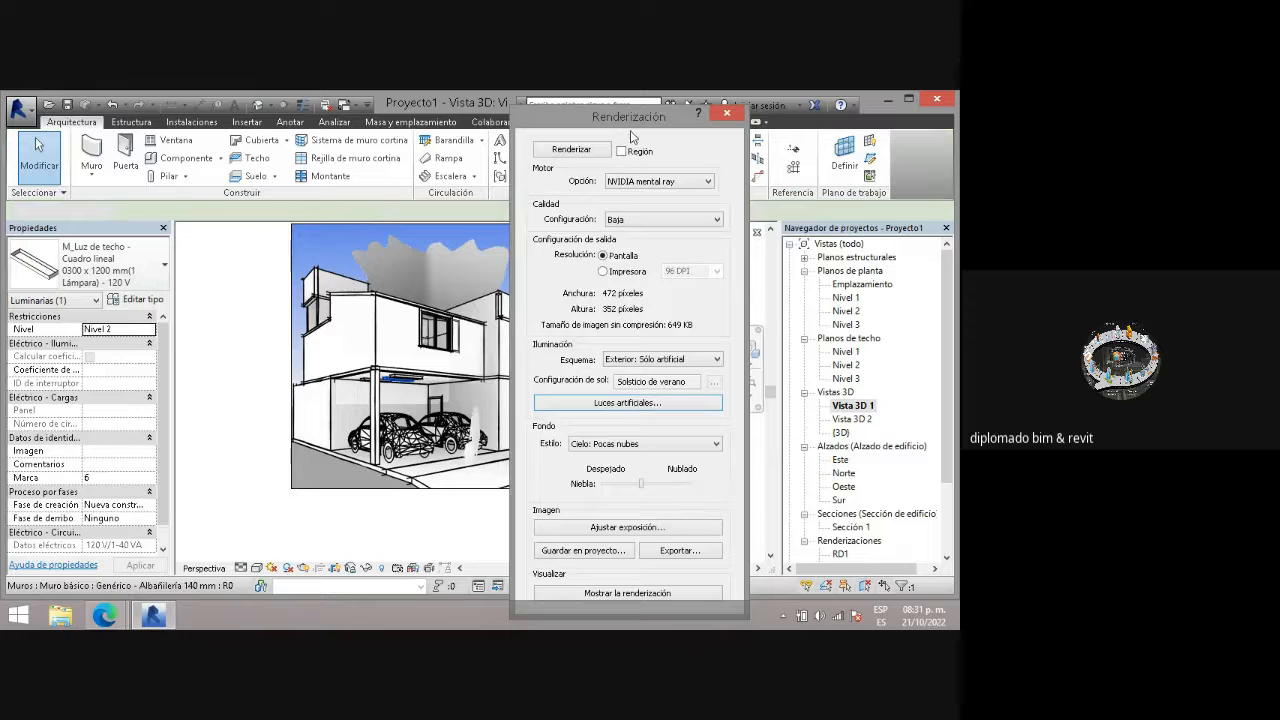
- Show the render instead of the model and switch off ceiling light 7 in the artificial lights
left_click_drag(193, 103, 145, 101)
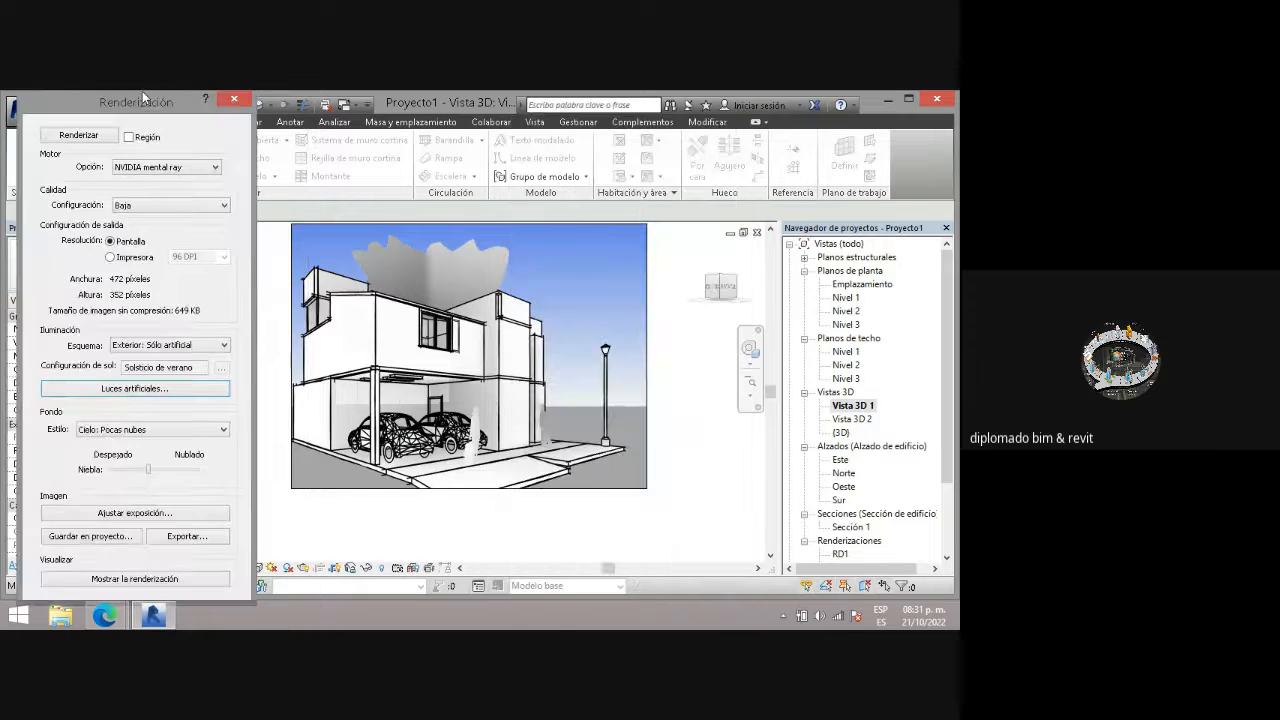
left_click(117, 579)
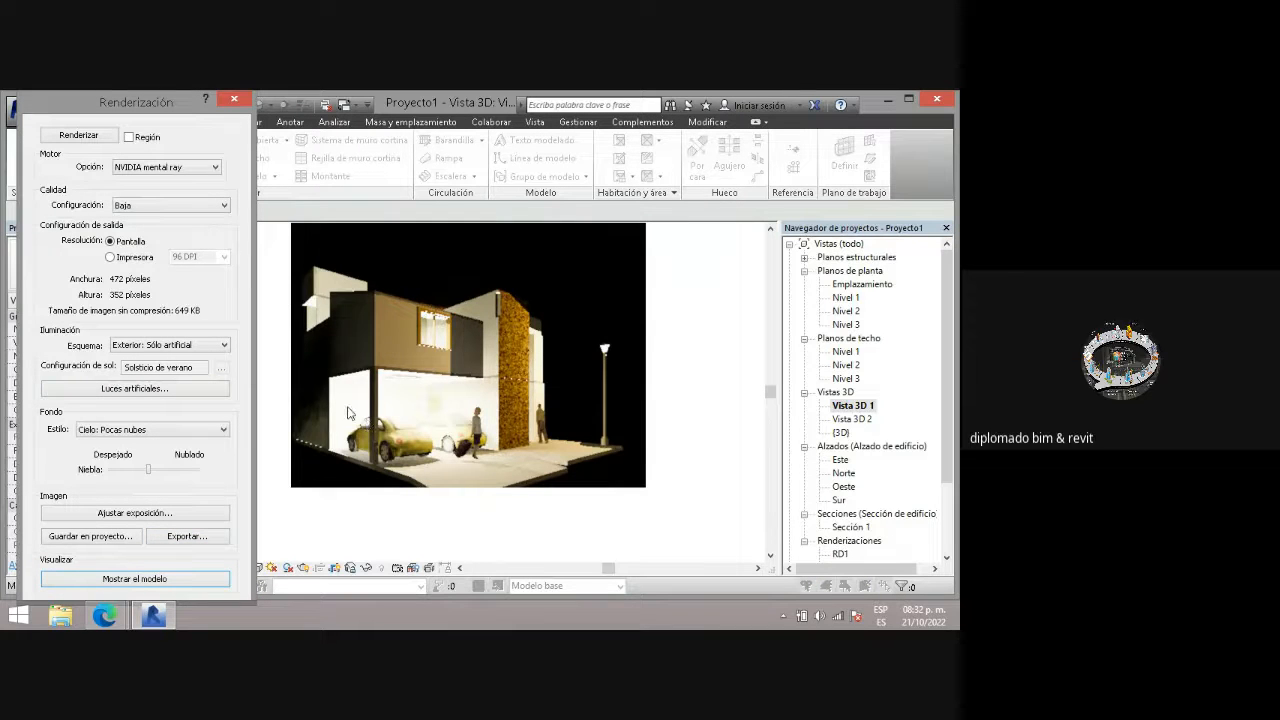
left_click(149, 389)
left_click(51, 334)
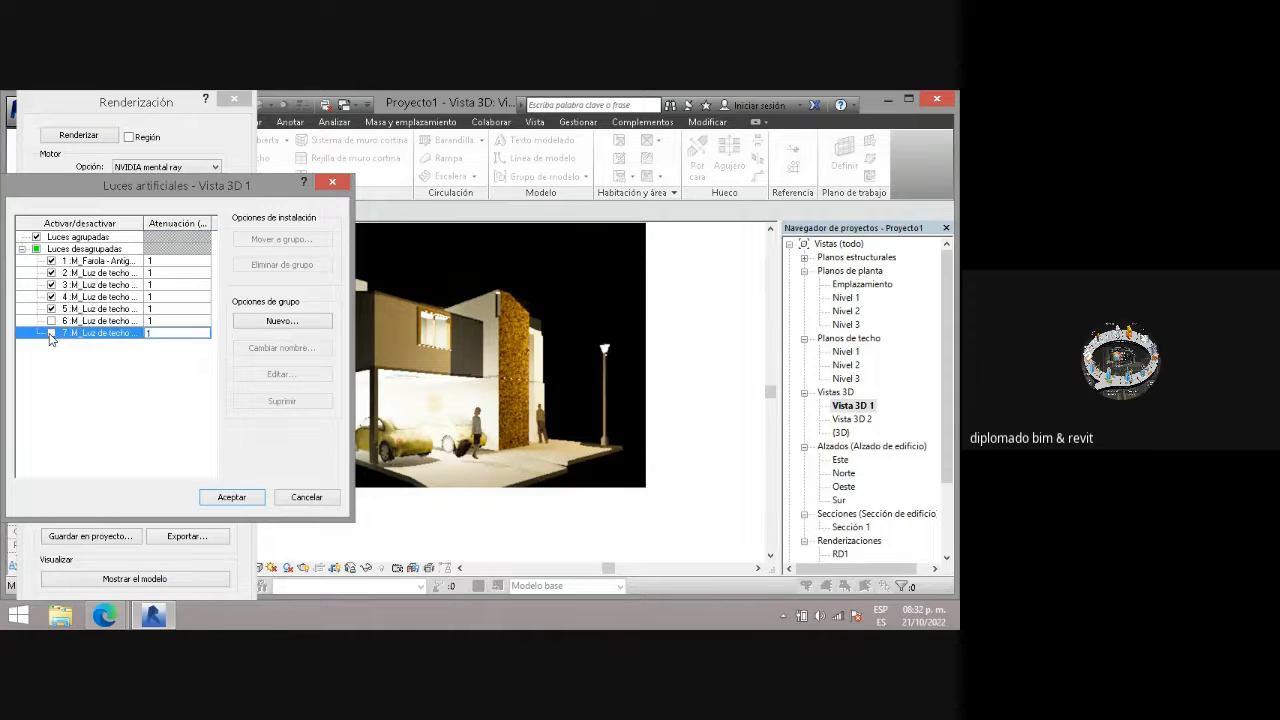
left_click(224, 497)
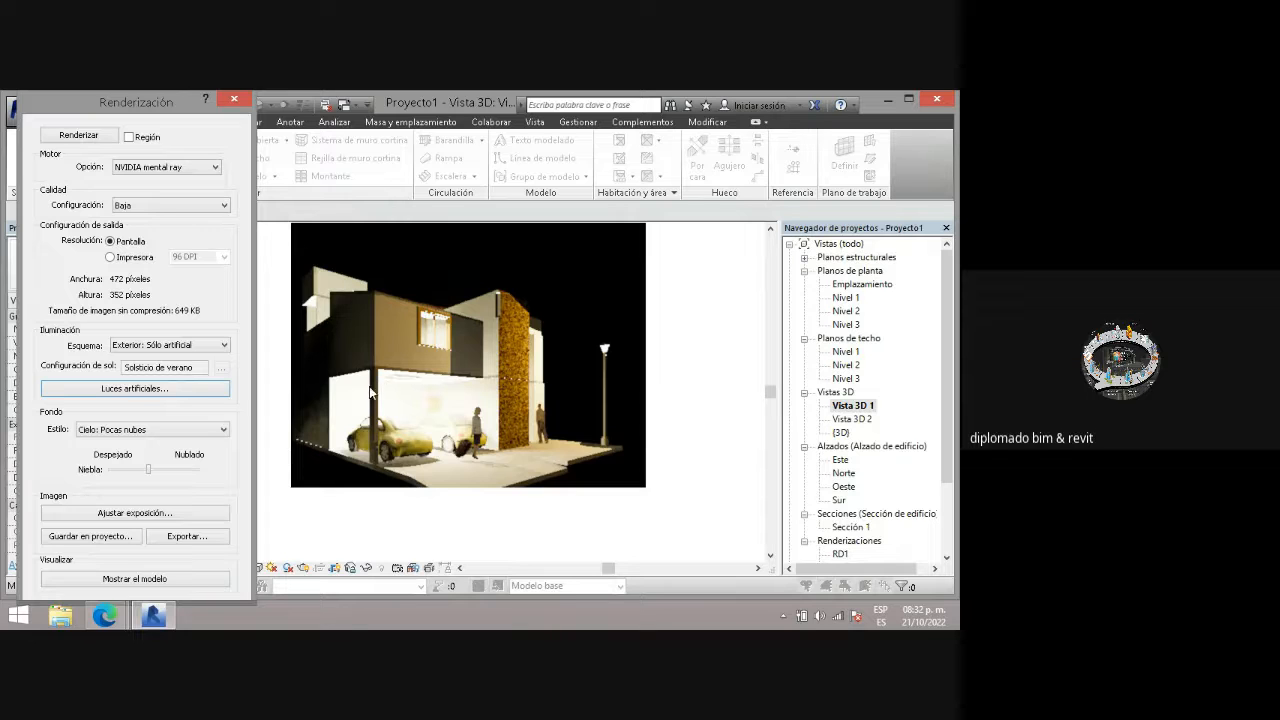
- Recheck that ceiling light 7 is off in the artificial lights and render Vista 3D 1 again
left_click(128, 390)
left_click(52, 332)
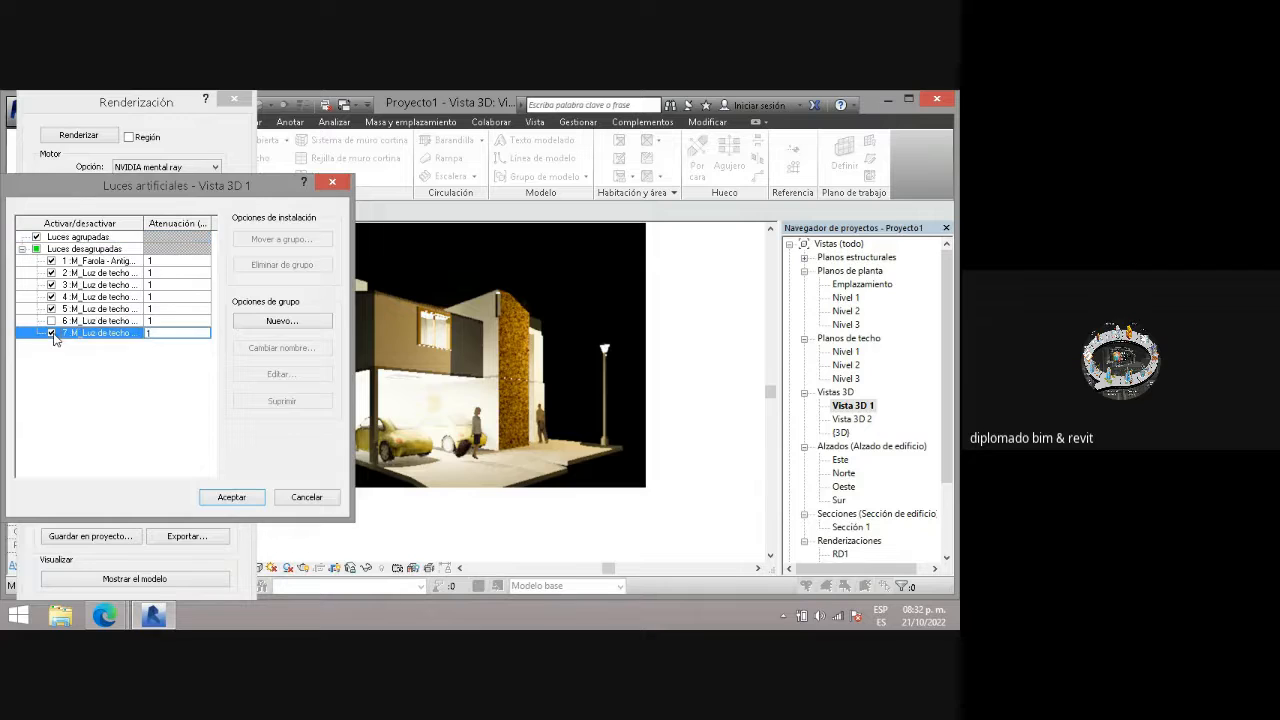
left_click(51, 332)
left_click(225, 500)
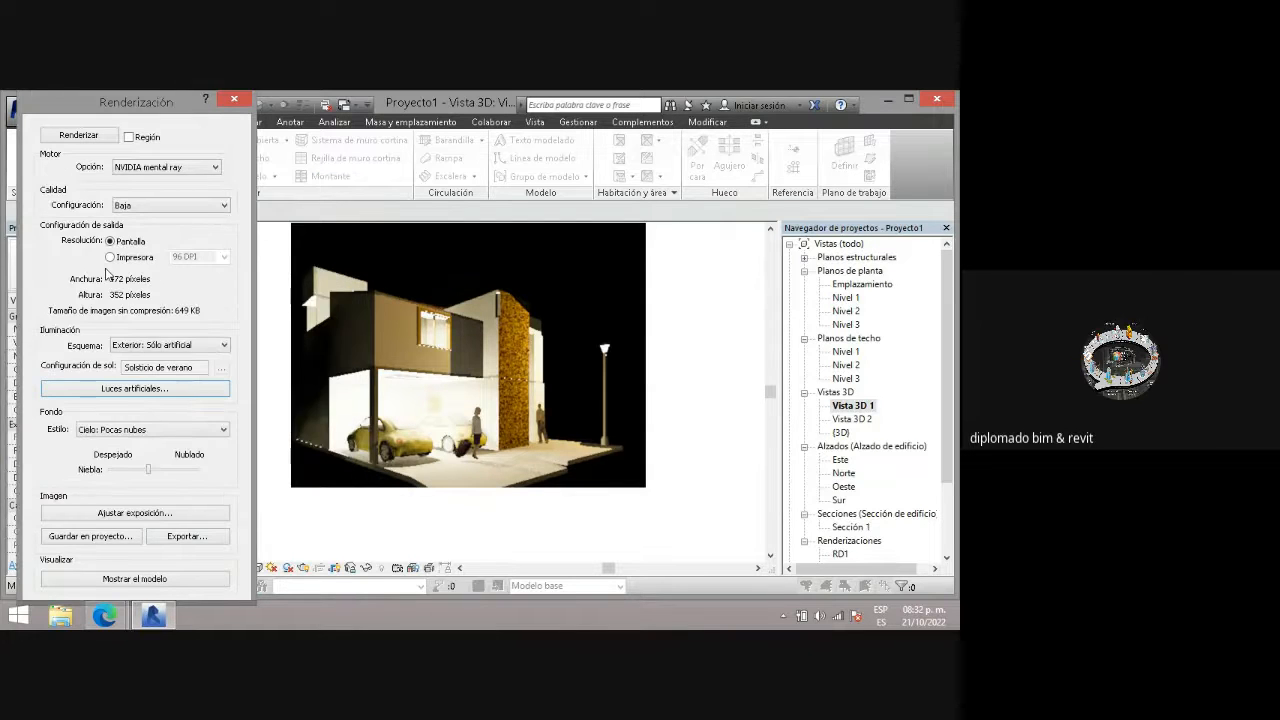
left_click(88, 134)
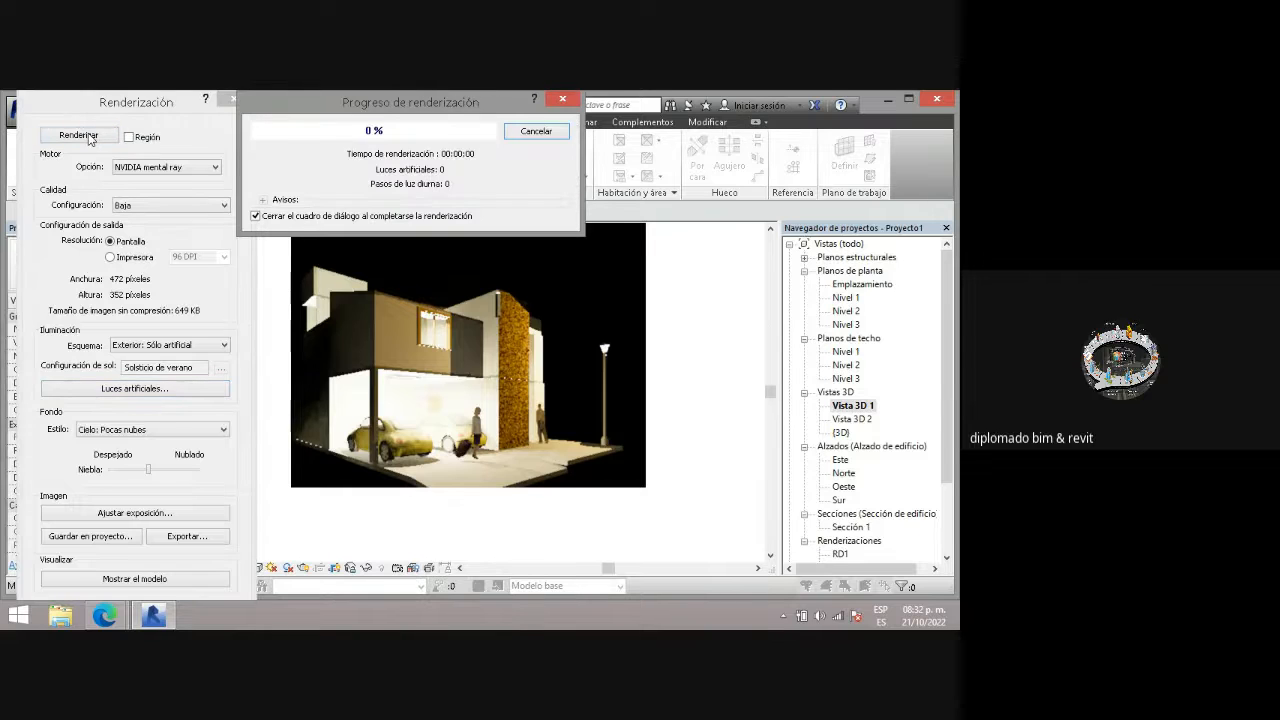
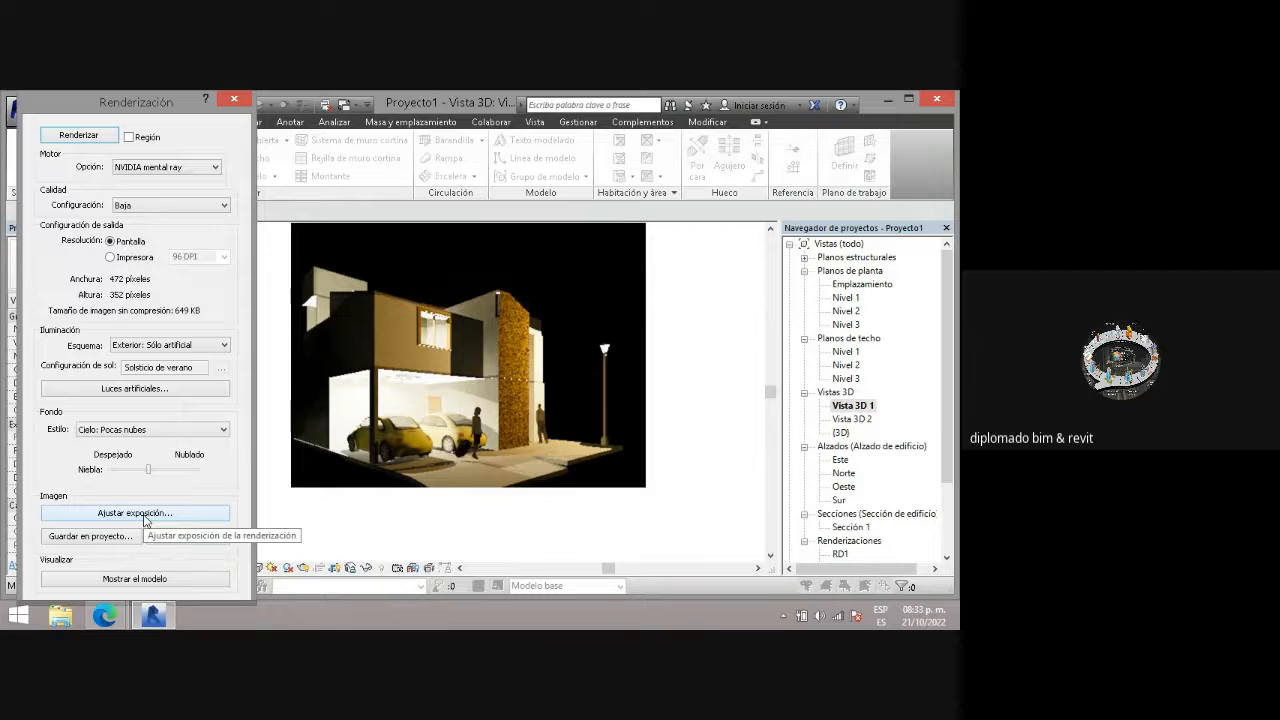
- Try highlights of 0.16 on the night render, and return them to 0
left_click(144, 515)
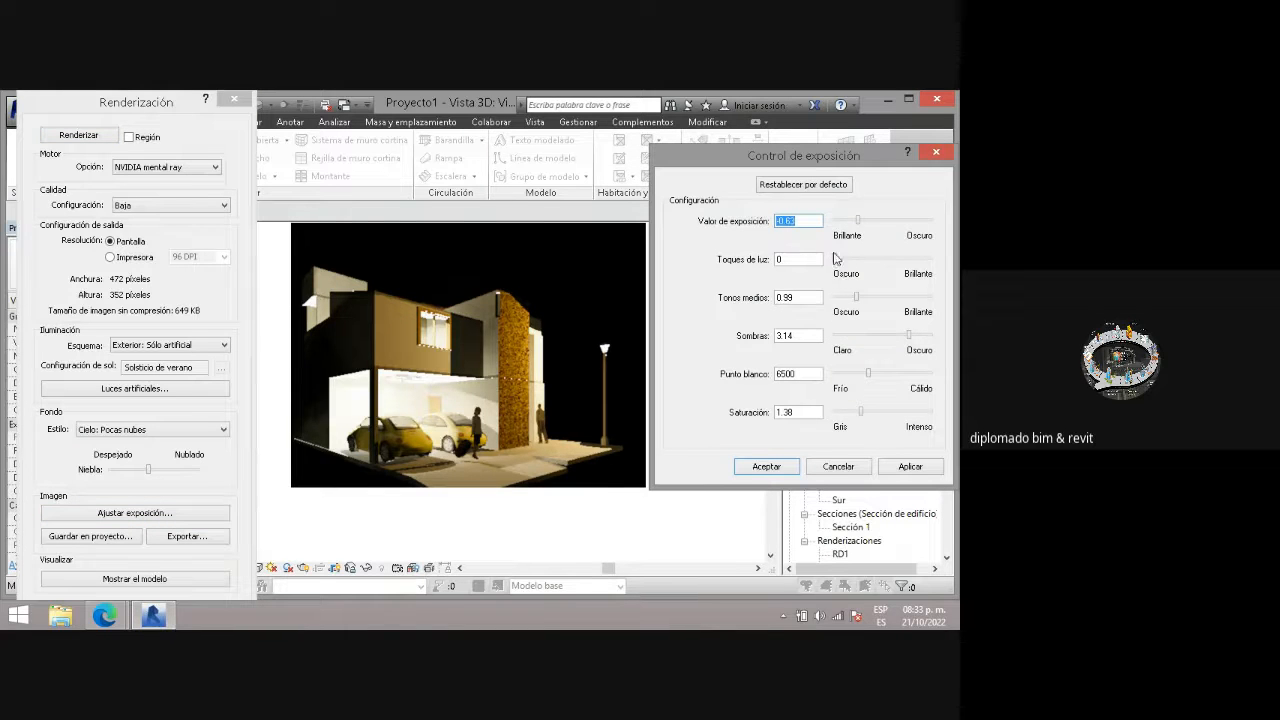
left_click_drag(836, 263, 850, 262)
left_click(908, 466)
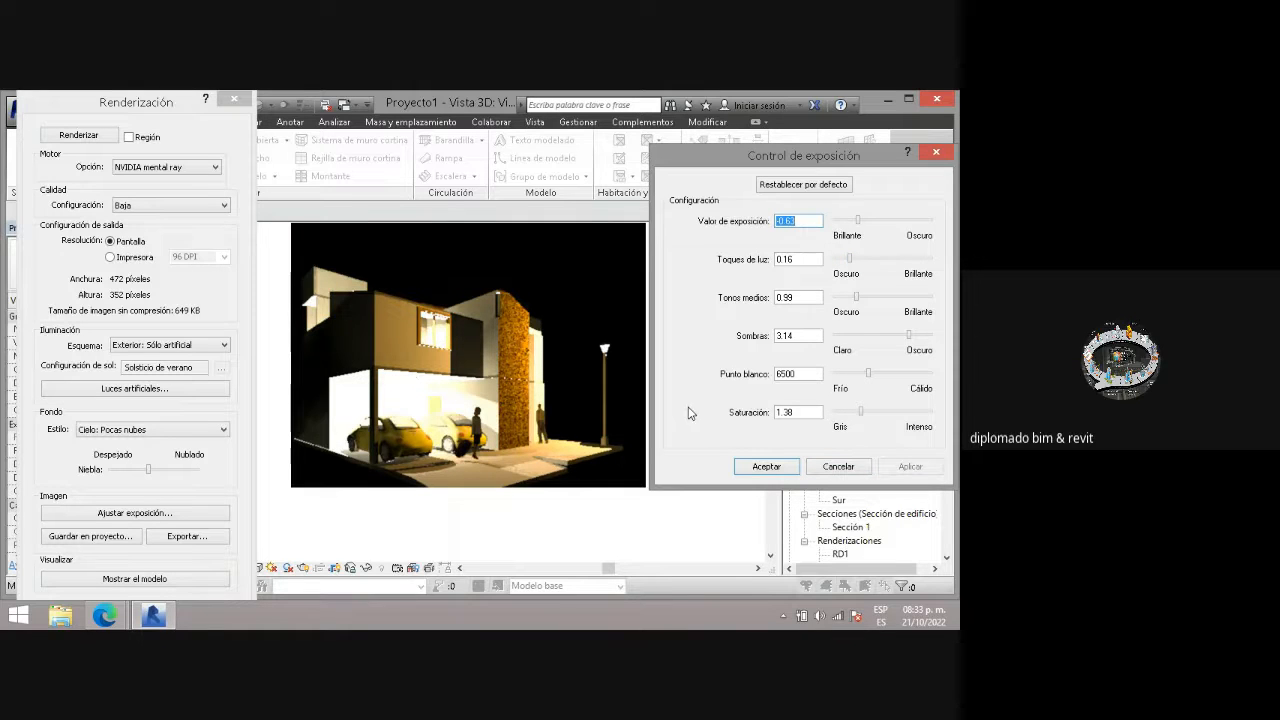
left_click_drag(850, 263, 834, 262)
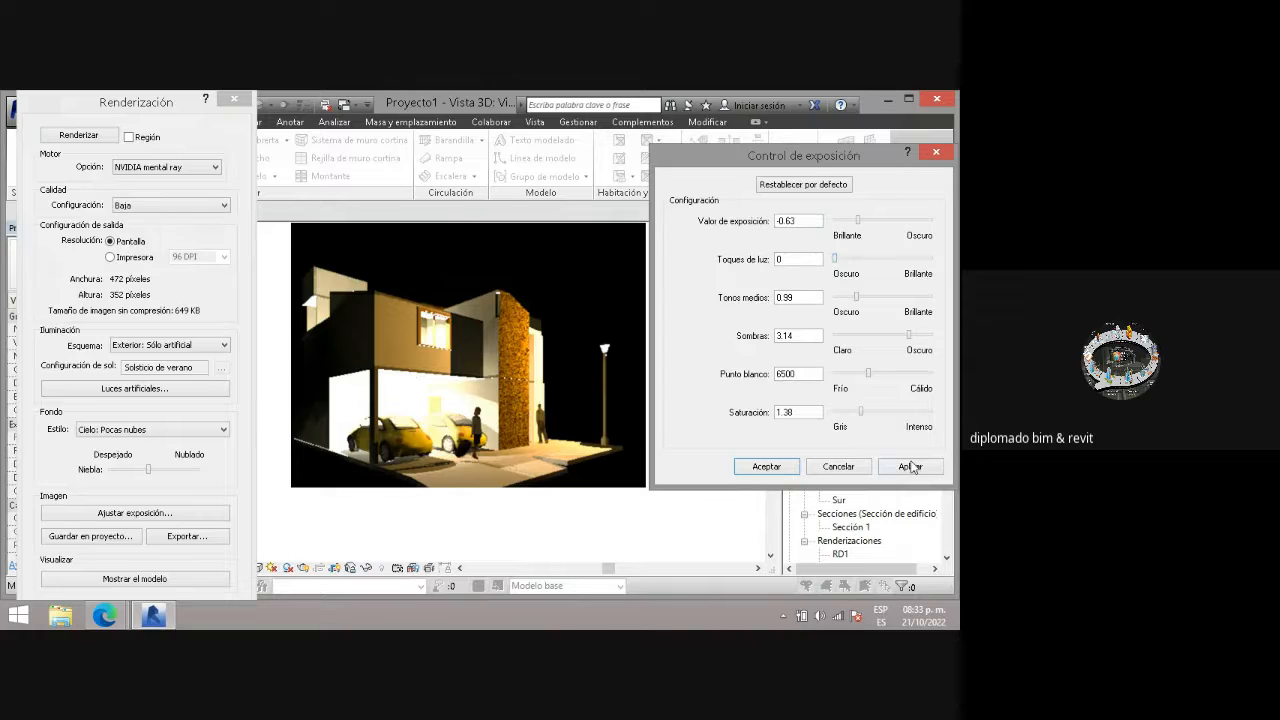
left_click(766, 466)
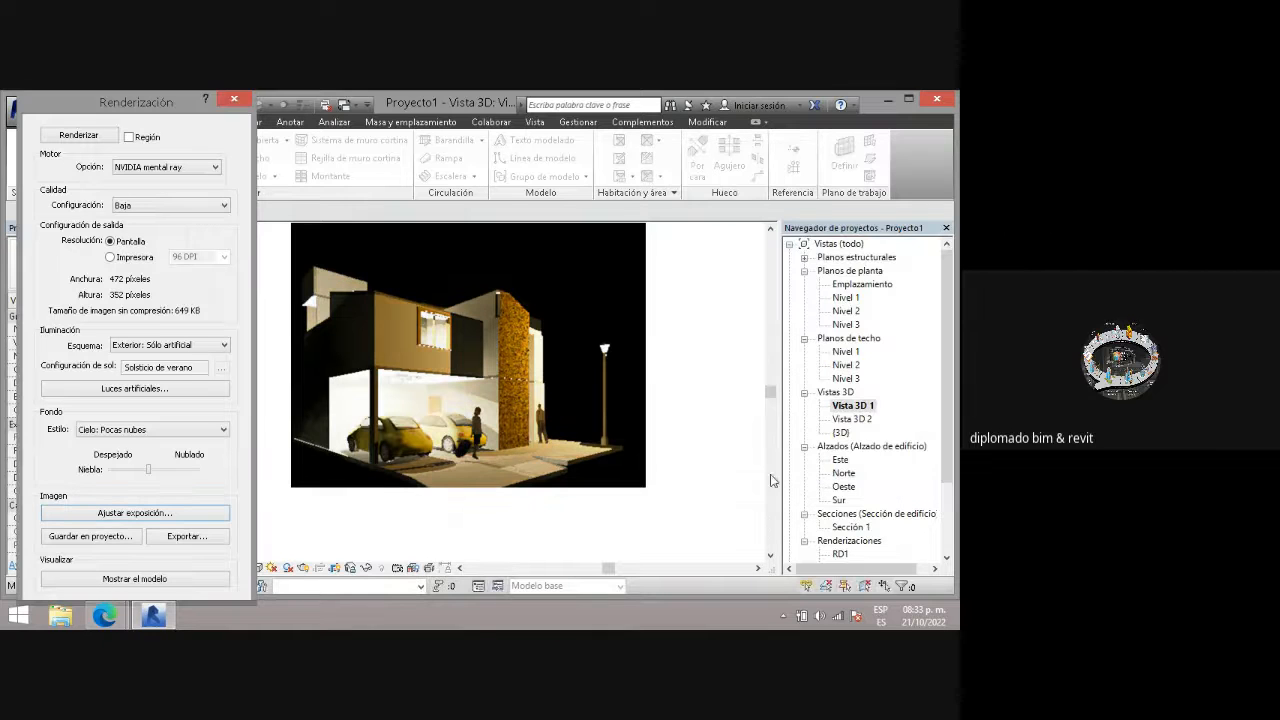
- Switch off ceiling light 5 in the artificial lights and render the exterior view again
left_click(165, 390)
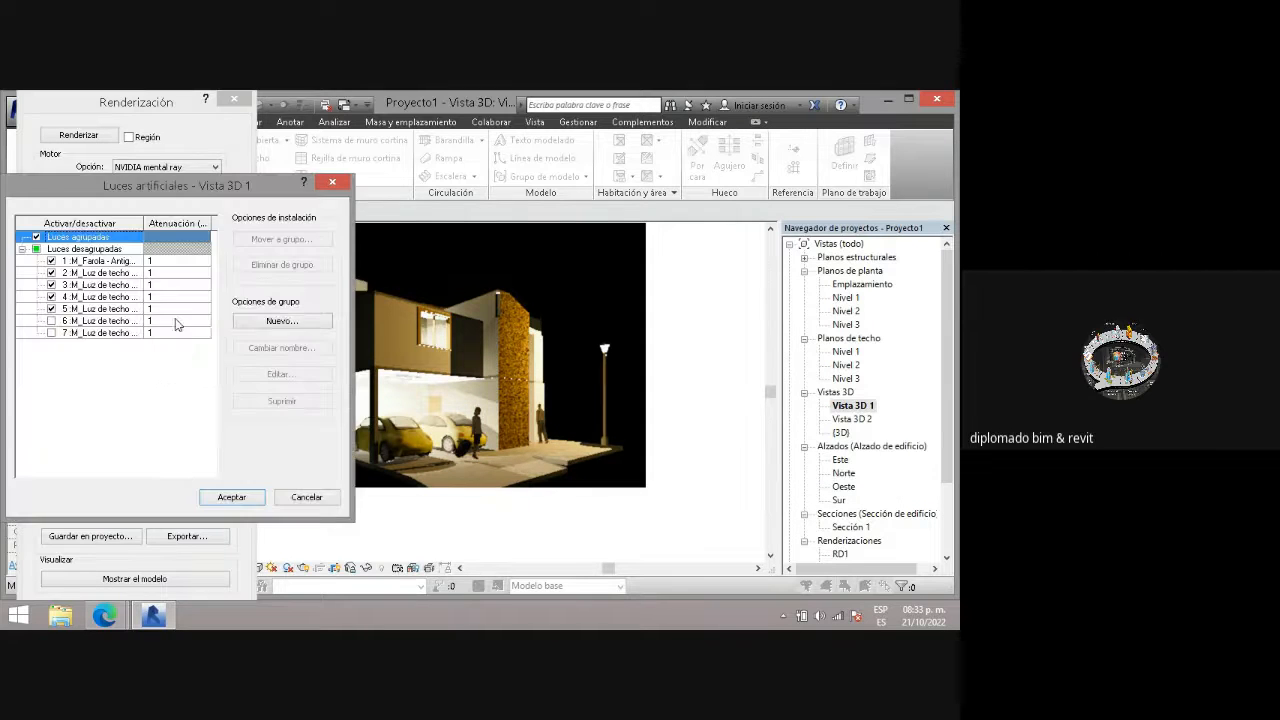
left_click(51, 309)
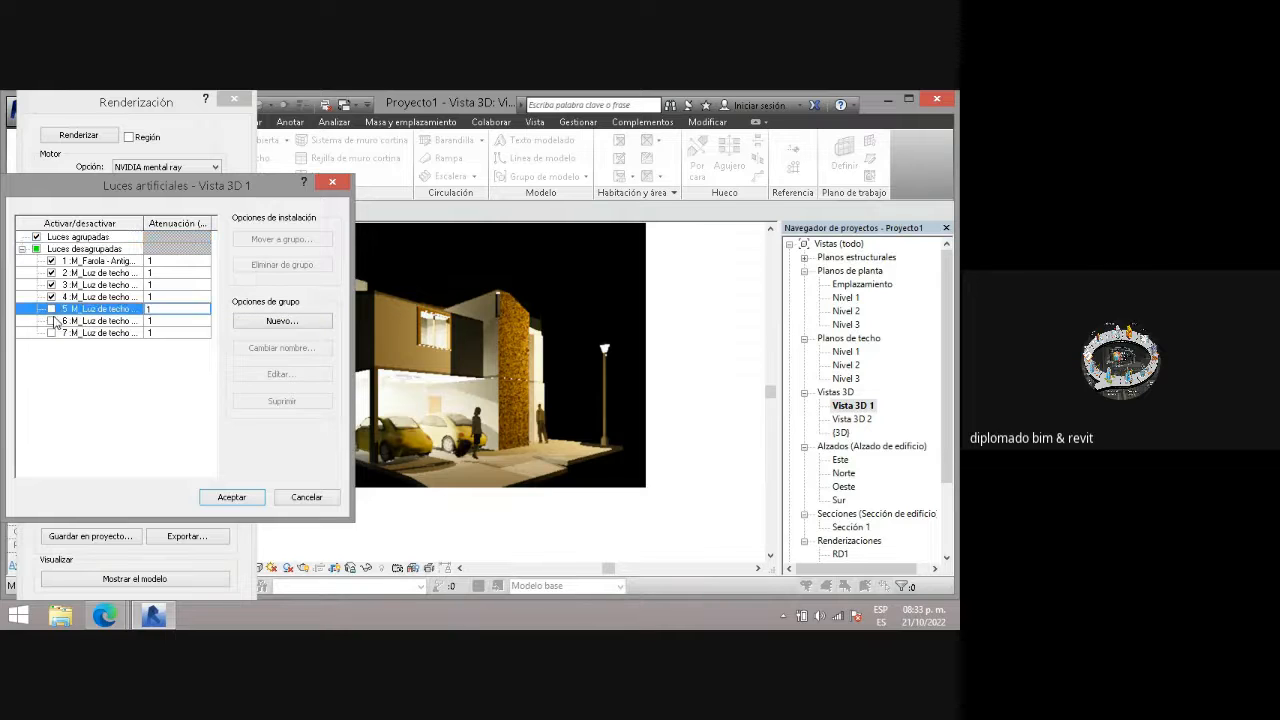
left_click(232, 505)
left_click(94, 137)
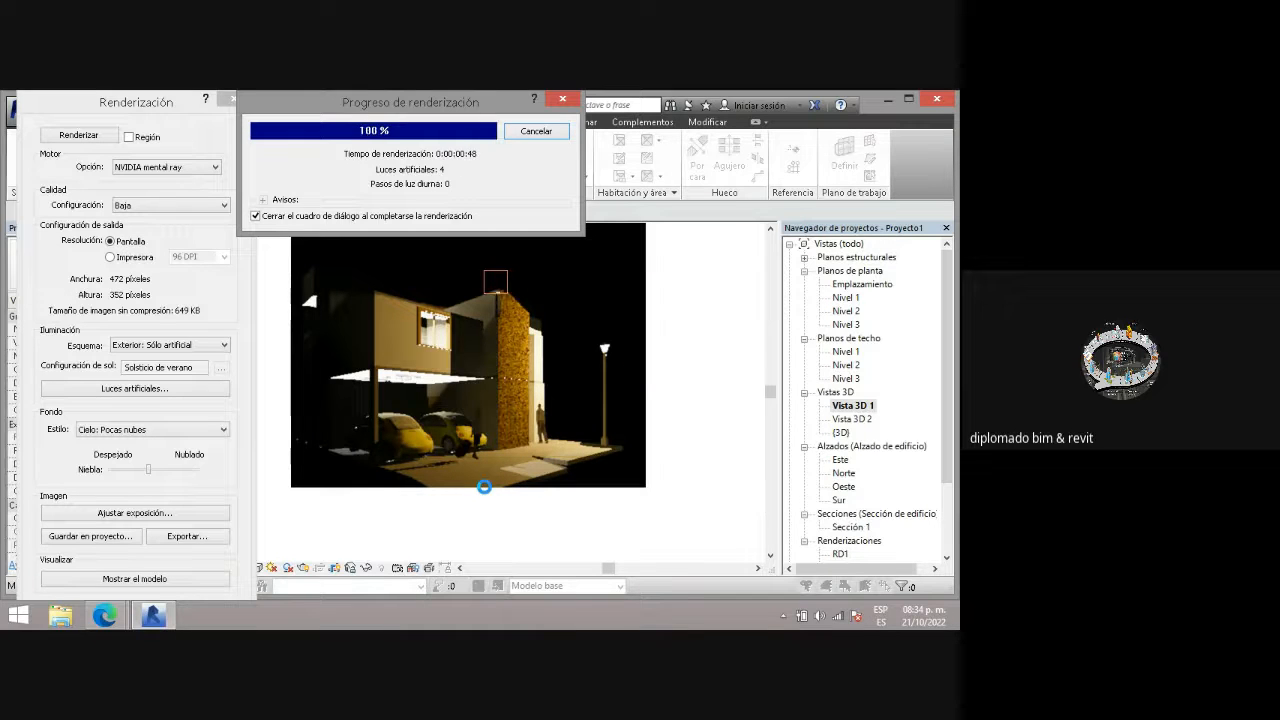
- Set the night render's highlights to 0.12 in the exposure control and accept the adjustment
left_click(135, 513)
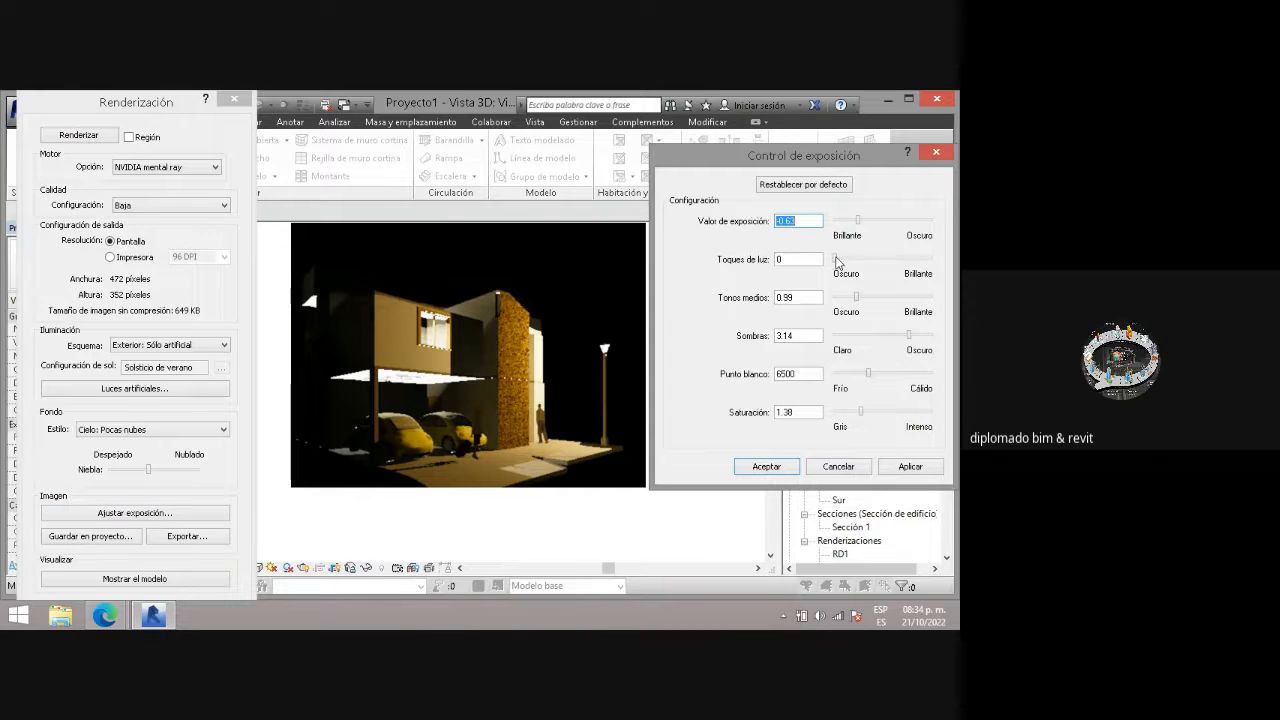
left_click_drag(835, 259, 842, 261)
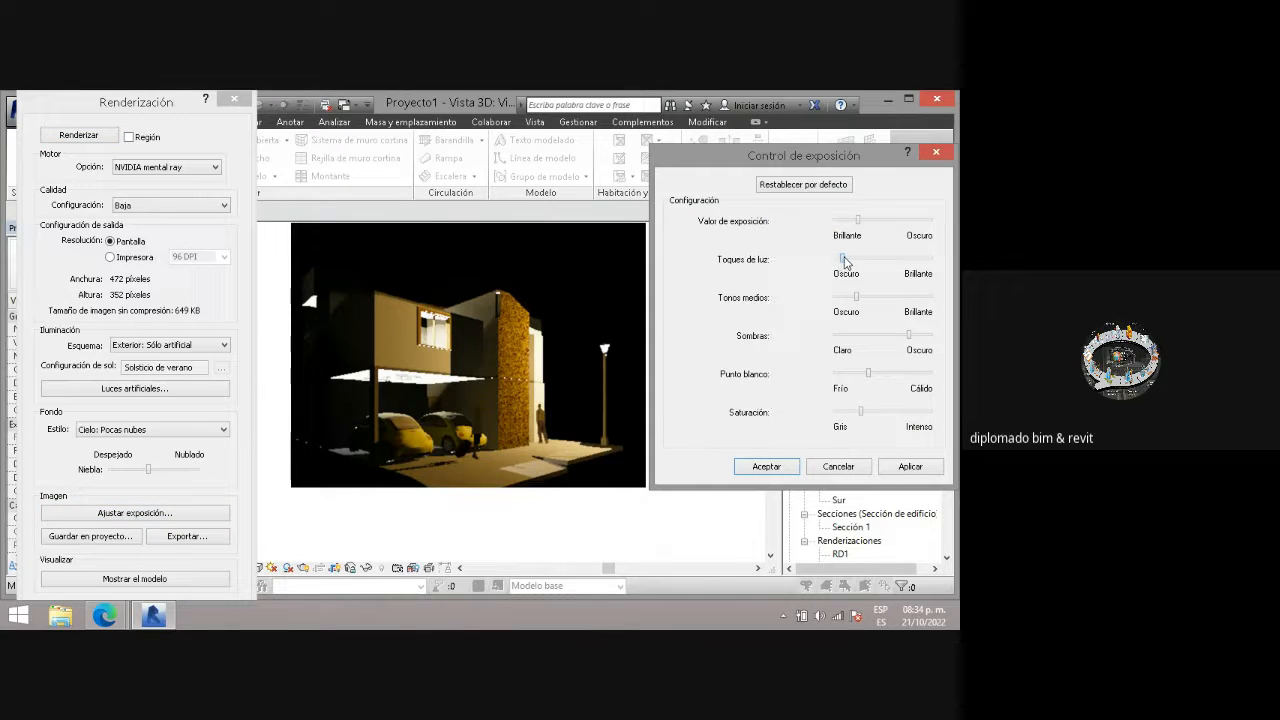
left_click(910, 466)
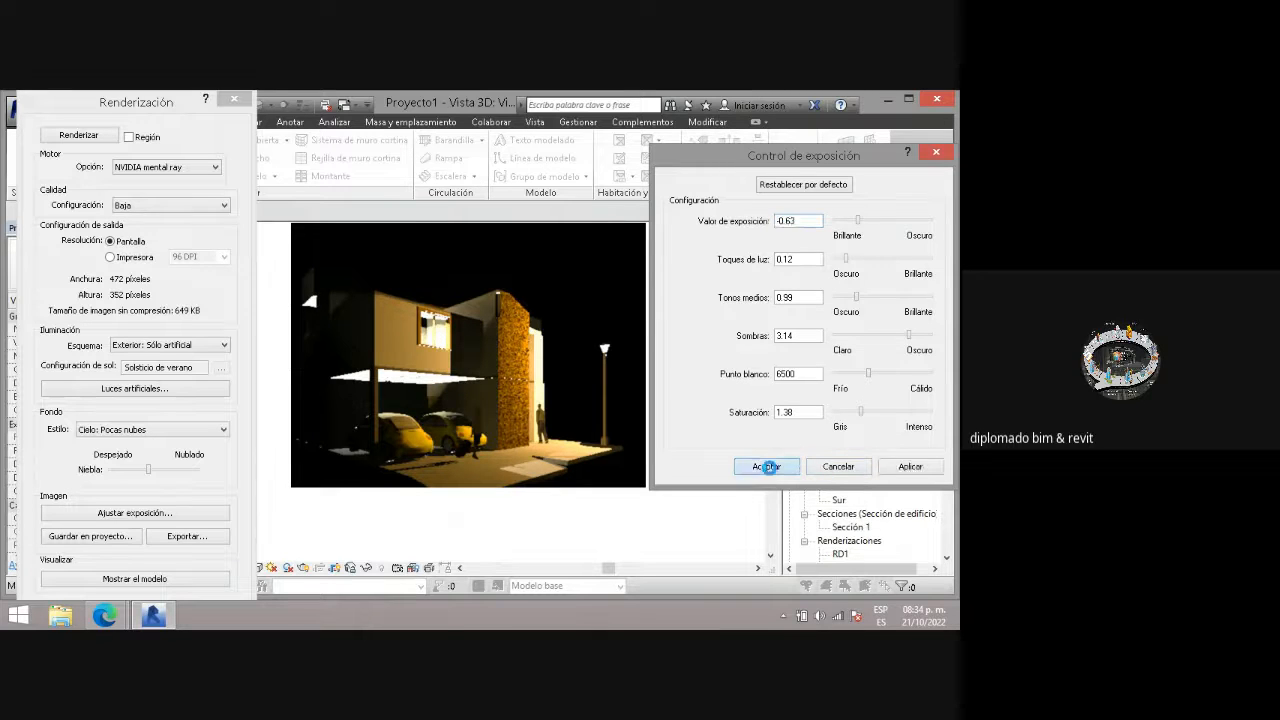
left_click(767, 467)
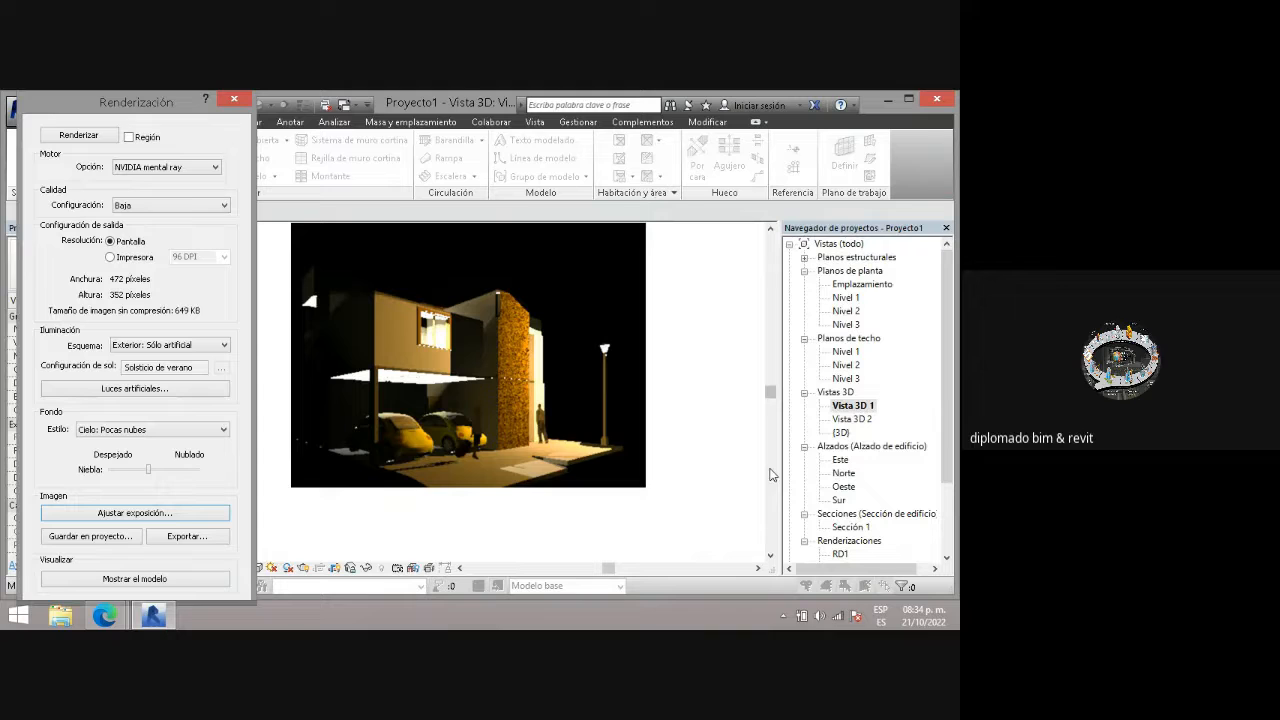
- Open the interior perspective Vista 3D 2 and enlarge its crop region on both sides and upward
double_click(851, 419)
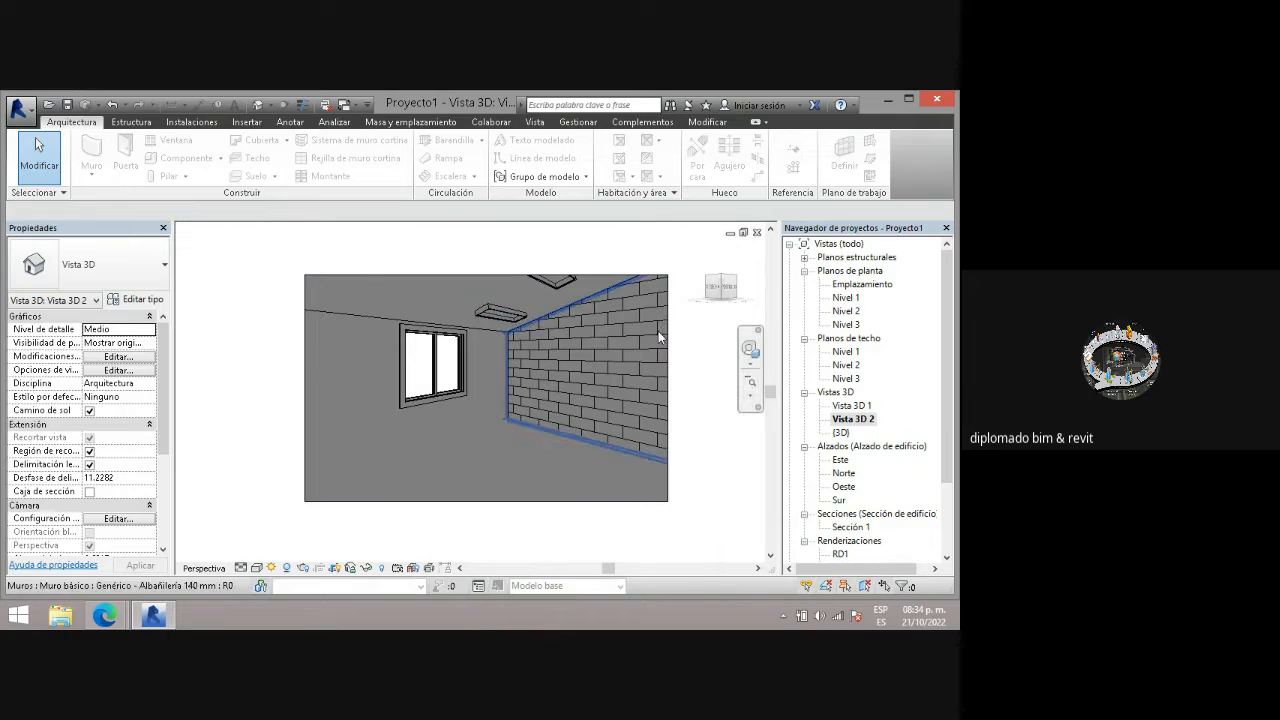
scroll(476, 395, "down", 2)
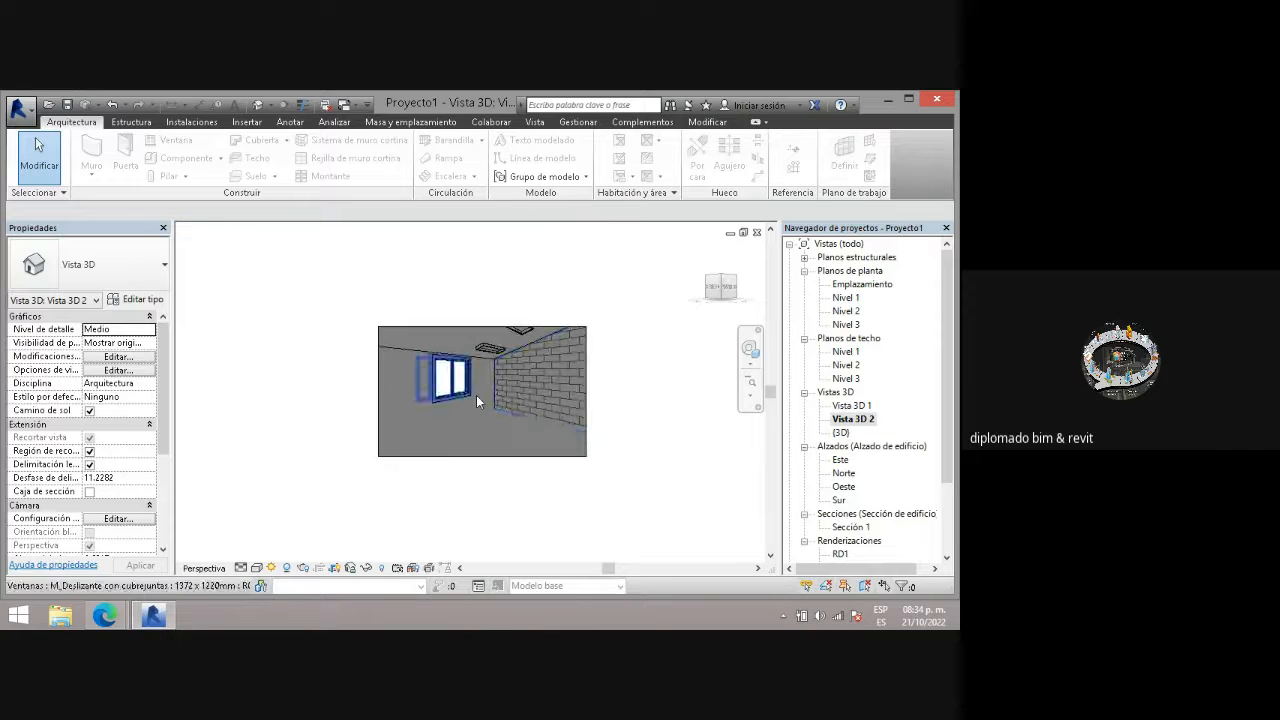
left_click(586, 395)
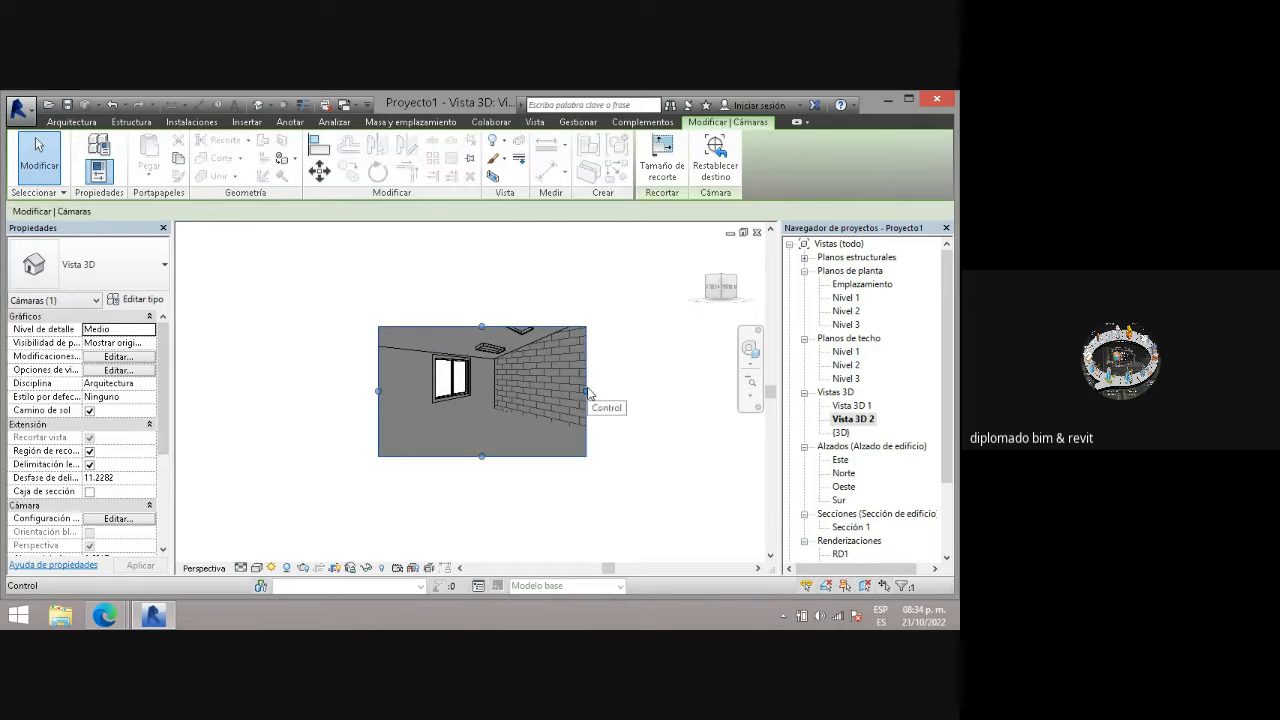
left_click_drag(588, 393, 648, 392)
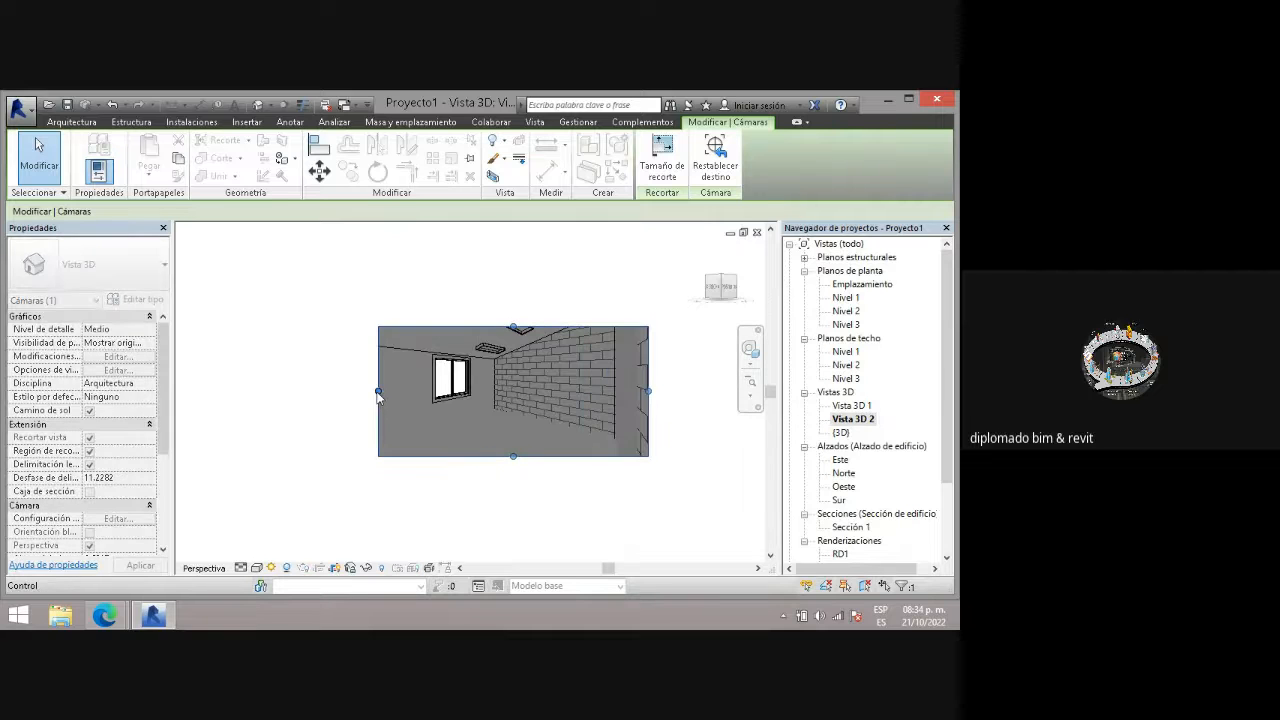
left_click_drag(378, 393, 357, 391)
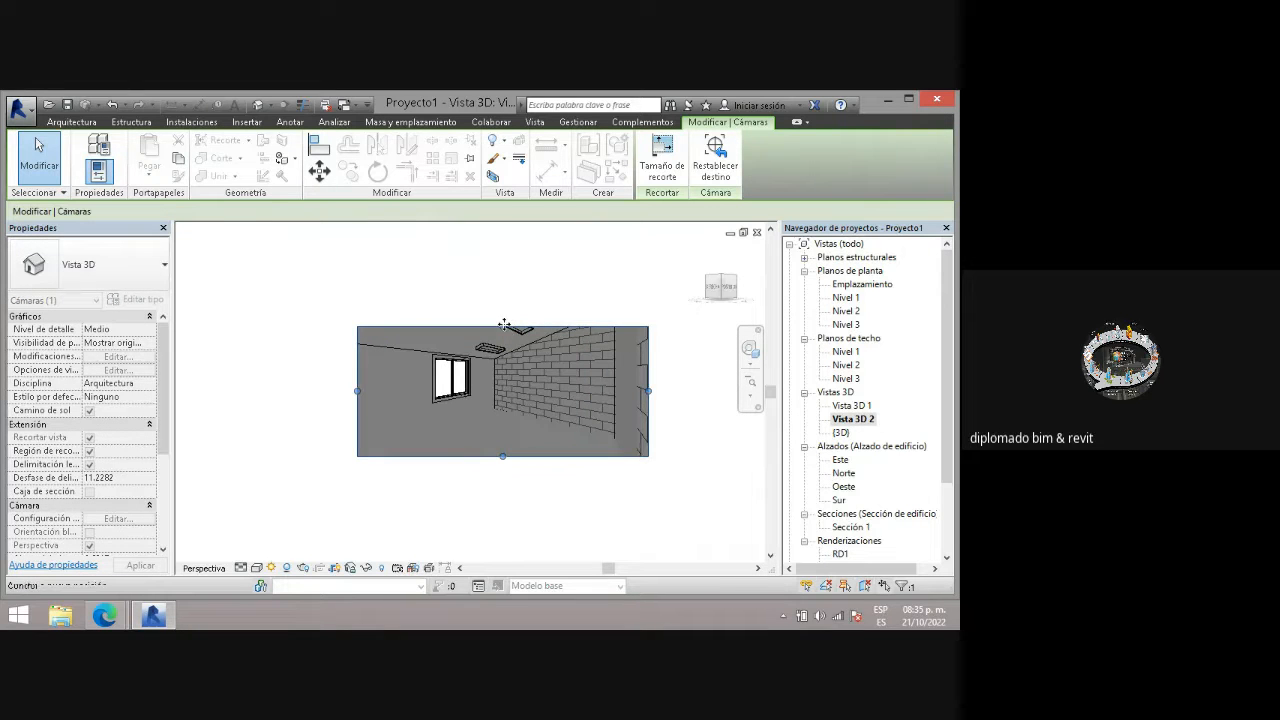
left_click_drag(503, 325, 505, 304)
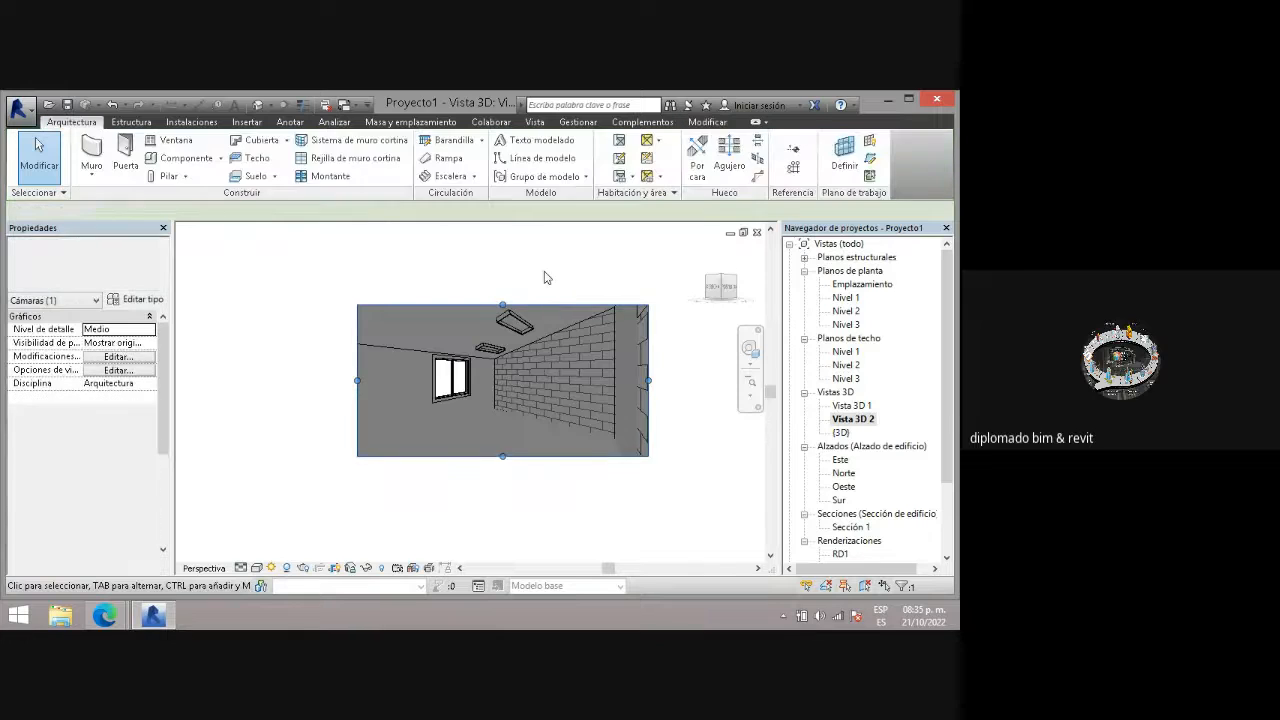
left_click(547, 277)
- Return to Vista 3D 1, review the available lighting schemes for rendering, and select the Nivel 3 ceiling plan
double_click(843, 405)
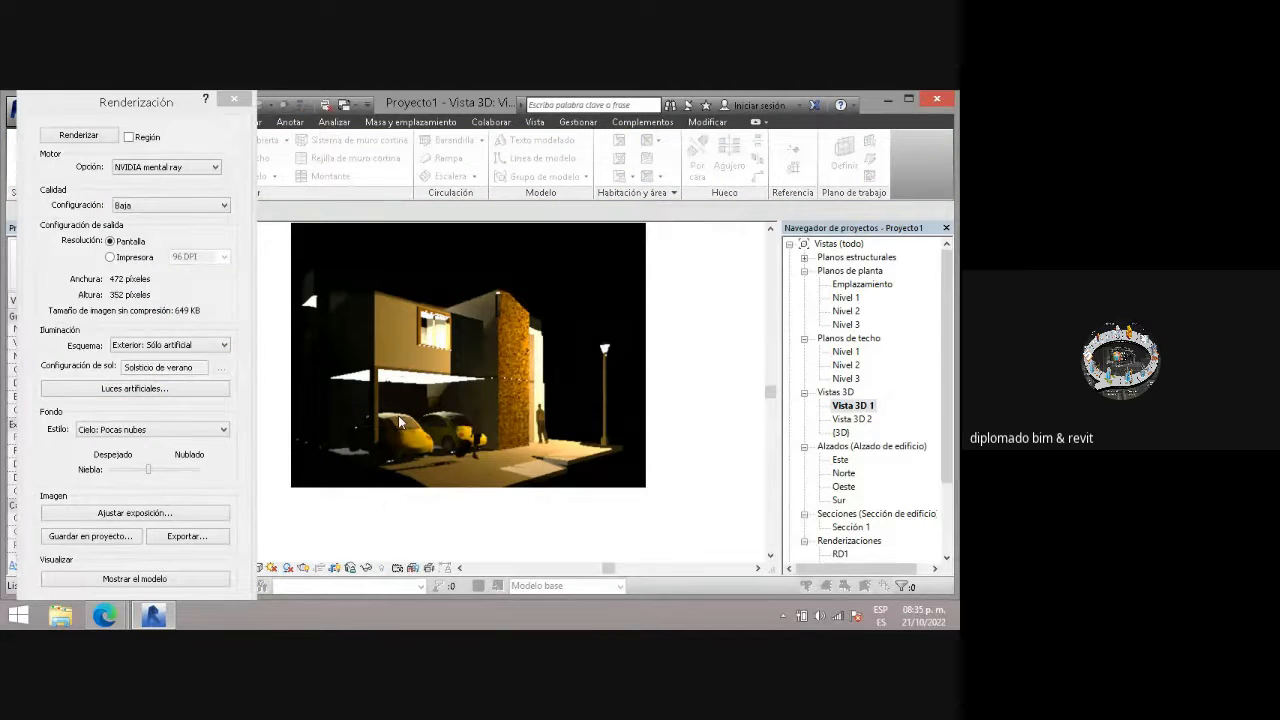
left_click(157, 345)
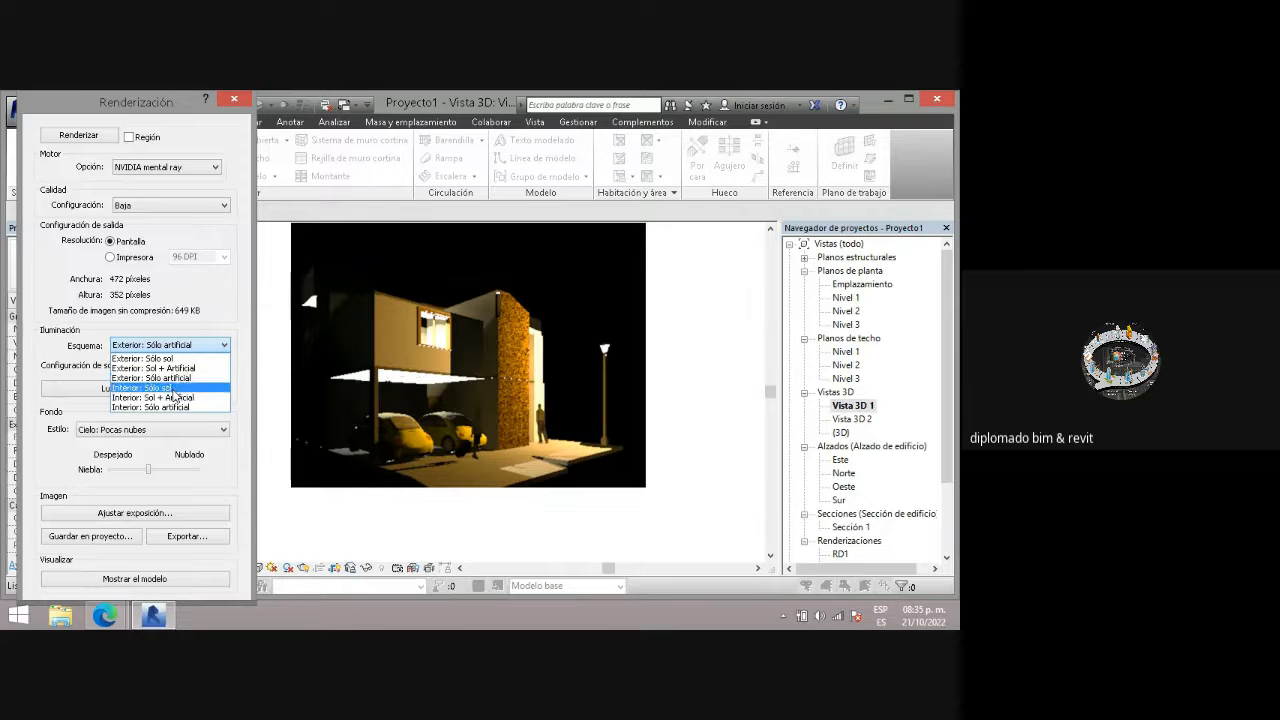
left_click(233, 99)
left_click(845, 379)
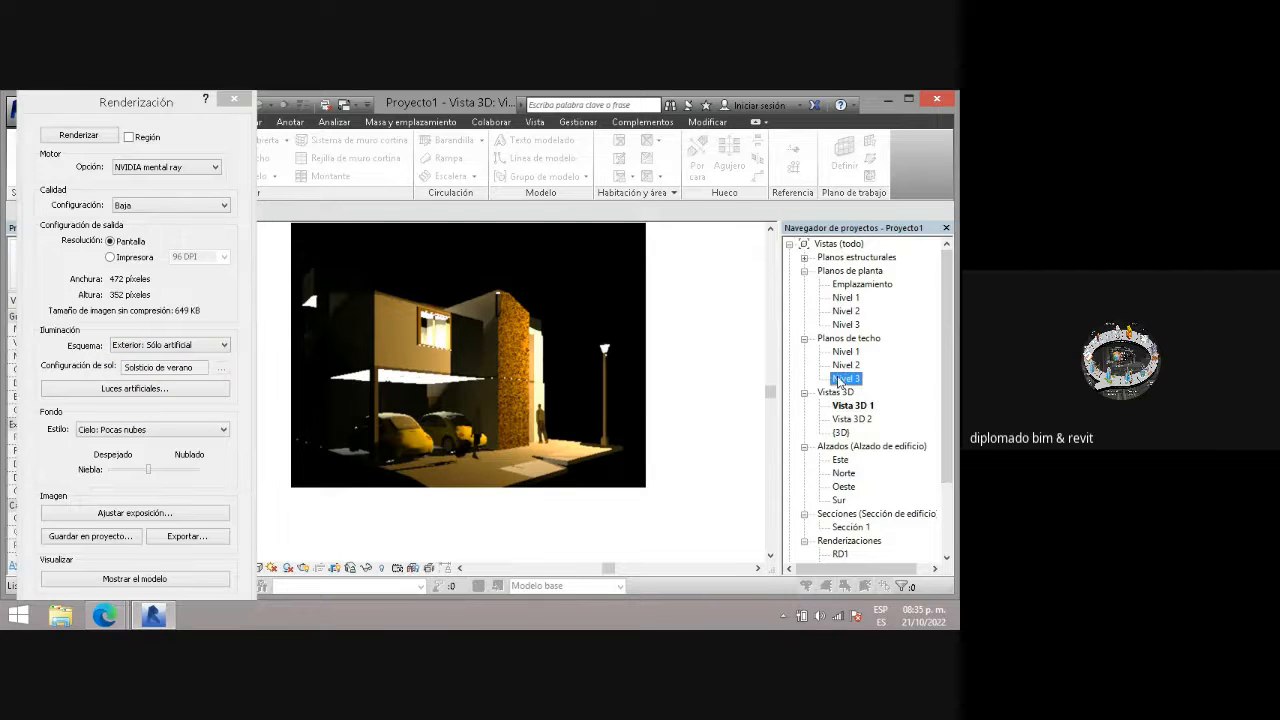
- Open the interior perspective Vista 3D 2 and set its render lighting scheme to Exterior: Sol + Artificial
double_click(846, 418)
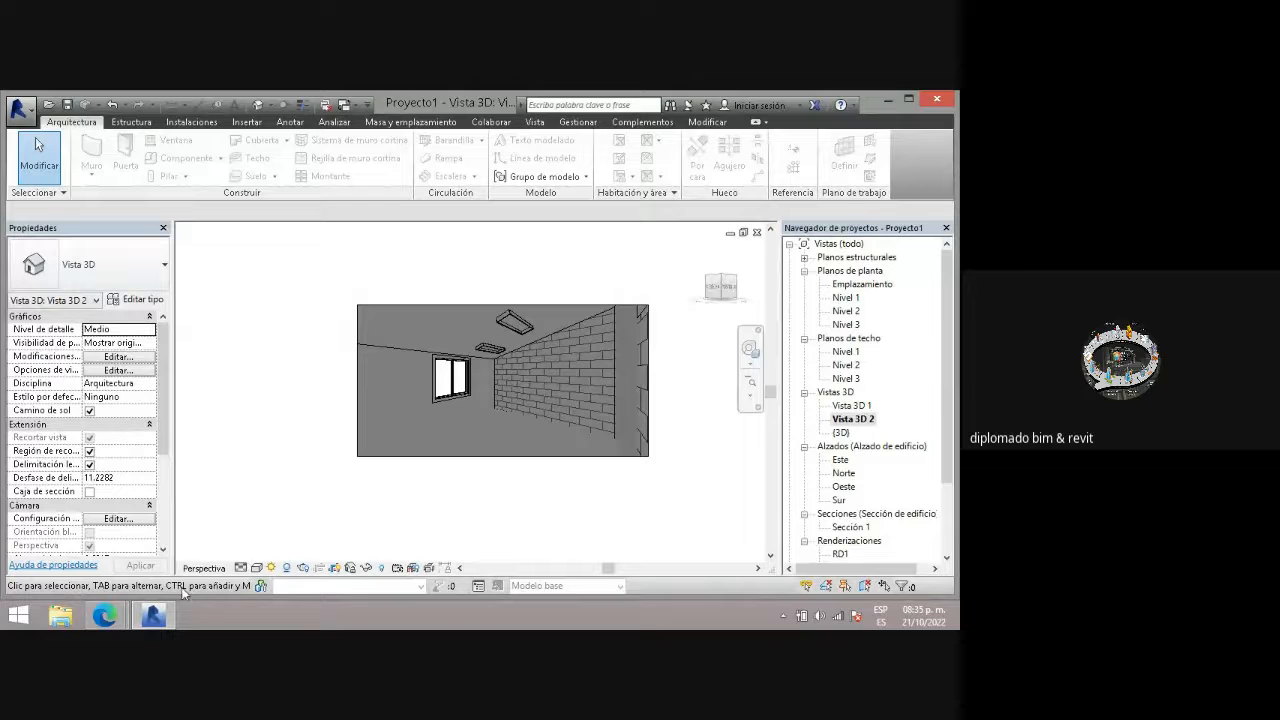
left_click(304, 568)
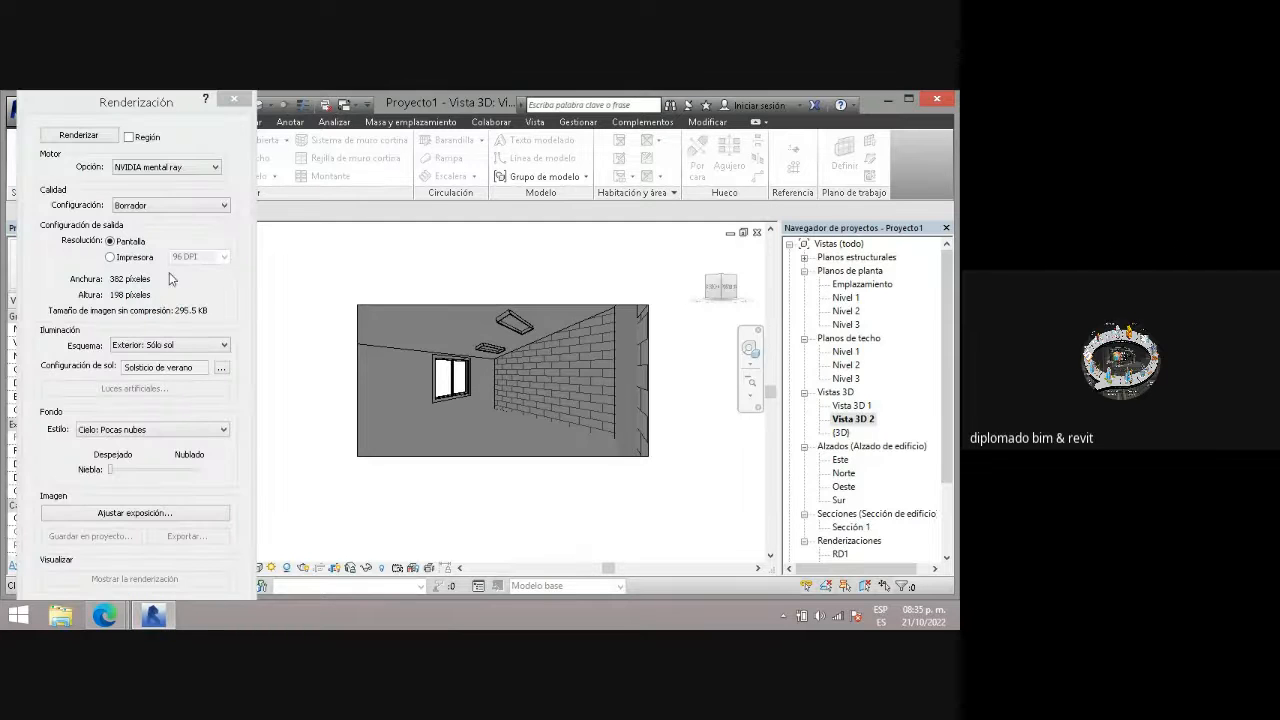
left_click(167, 348)
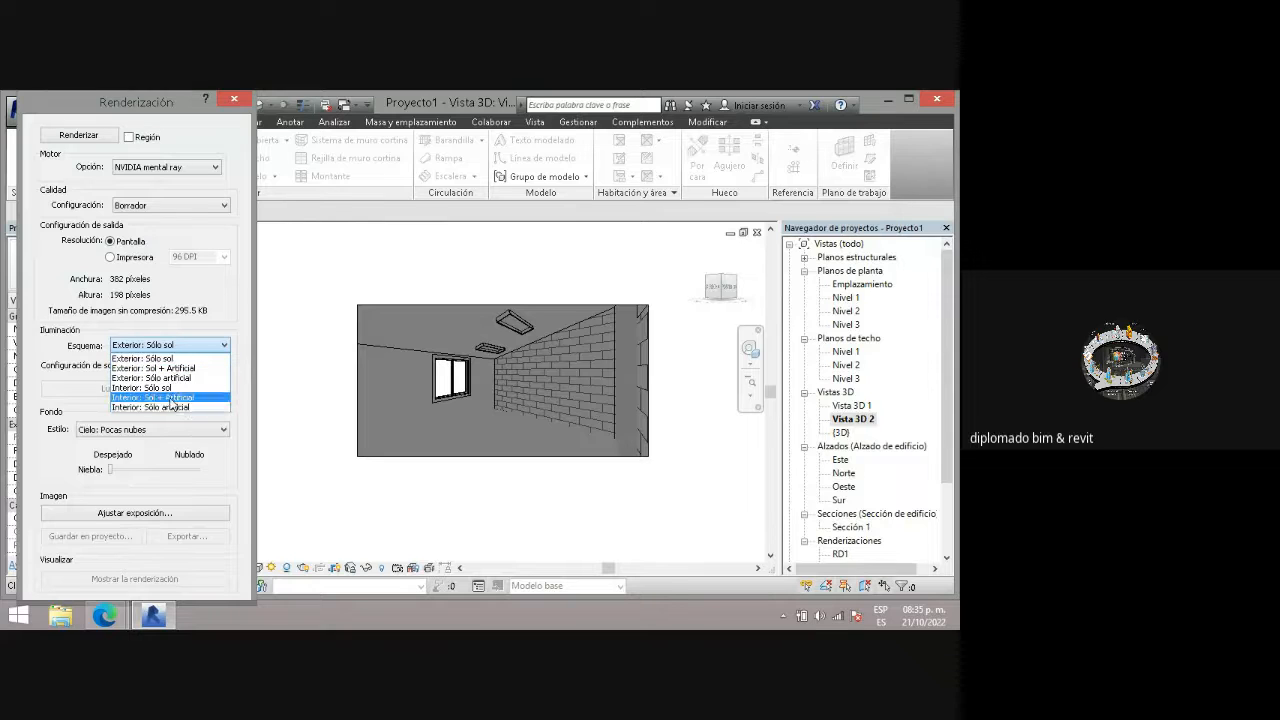
left_click(169, 368)
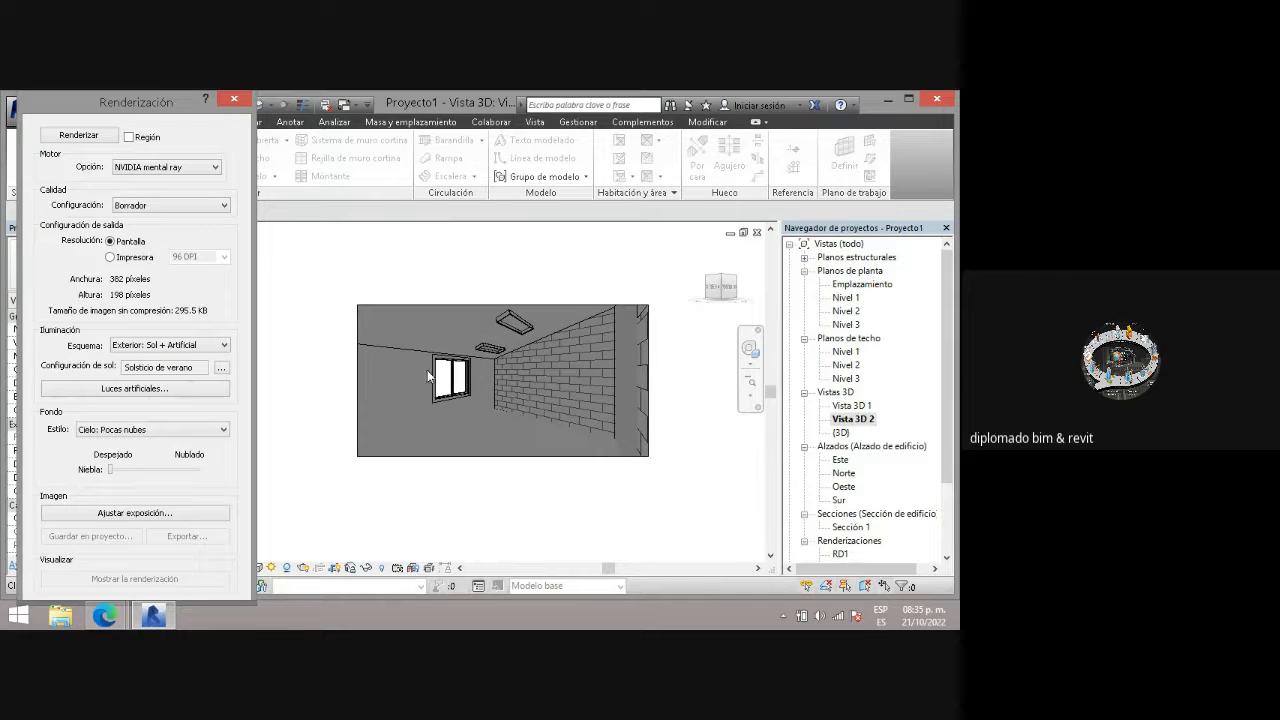
- Set the sun to the Solsticio de invierno preset at 11:00 a.m. and render the interior view
left_click(221, 369)
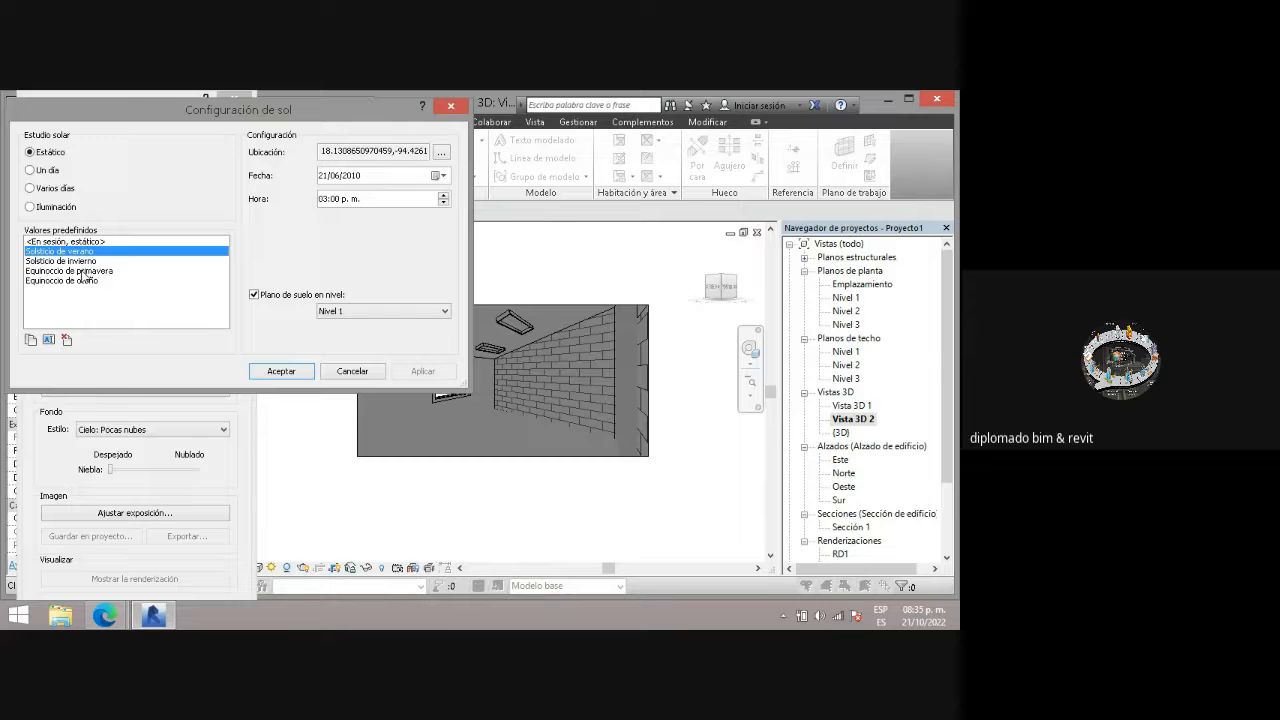
left_click(83, 281)
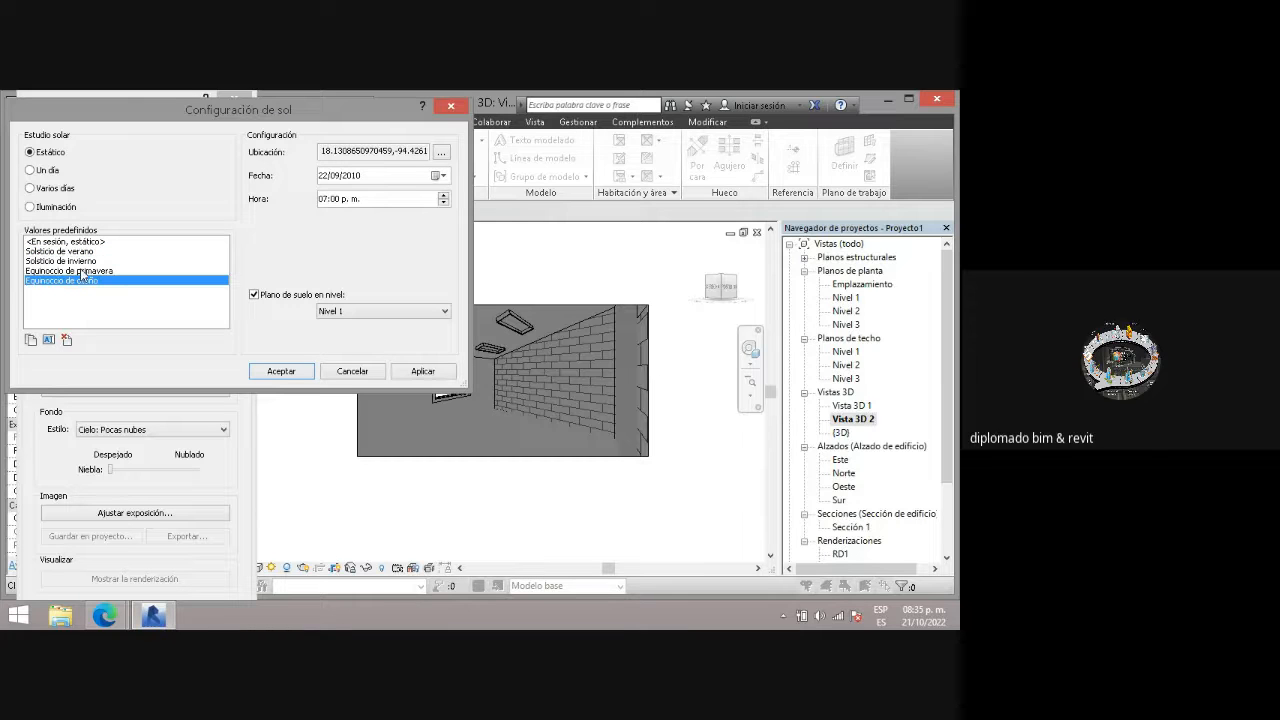
left_click(84, 261)
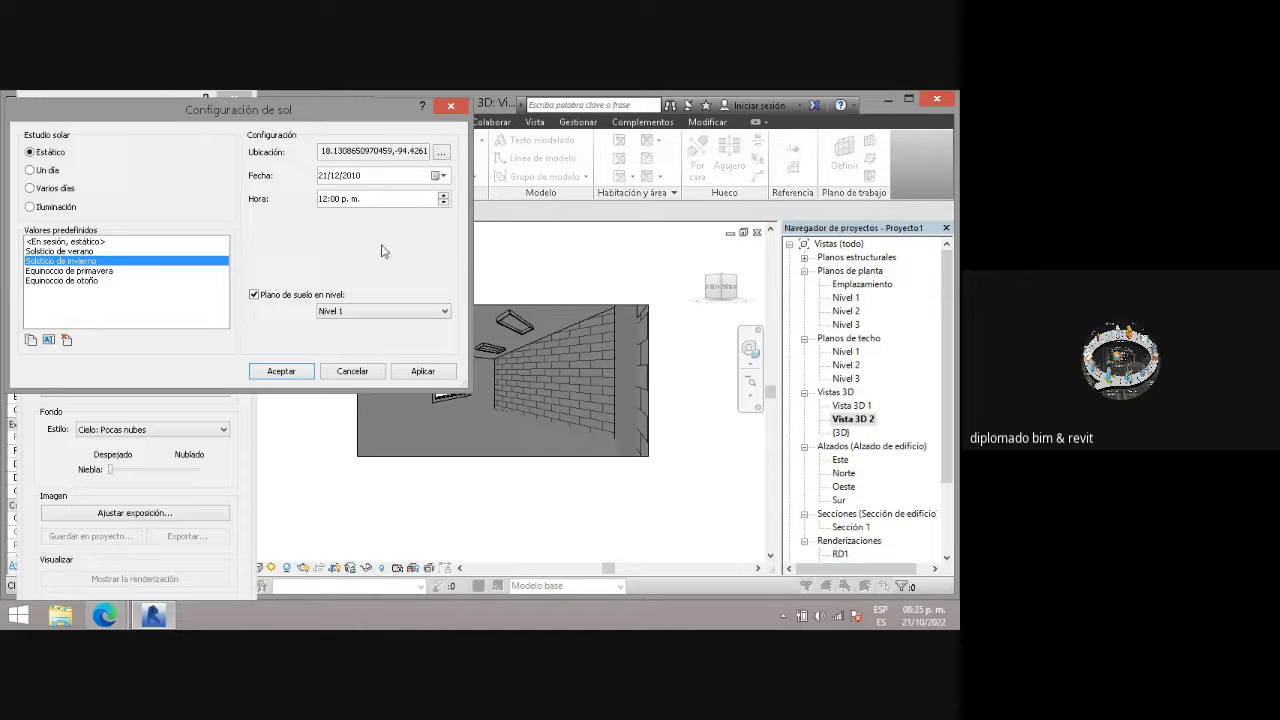
left_click(443, 204)
left_click(423, 371)
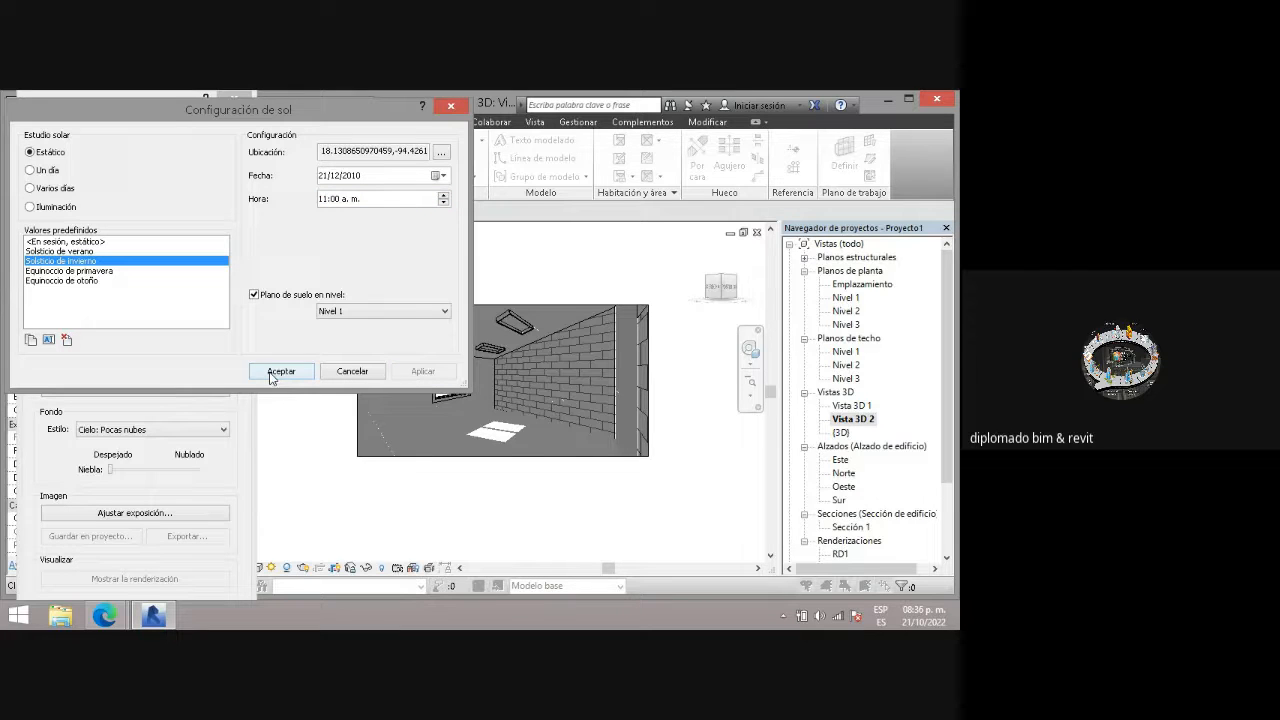
left_click(282, 372)
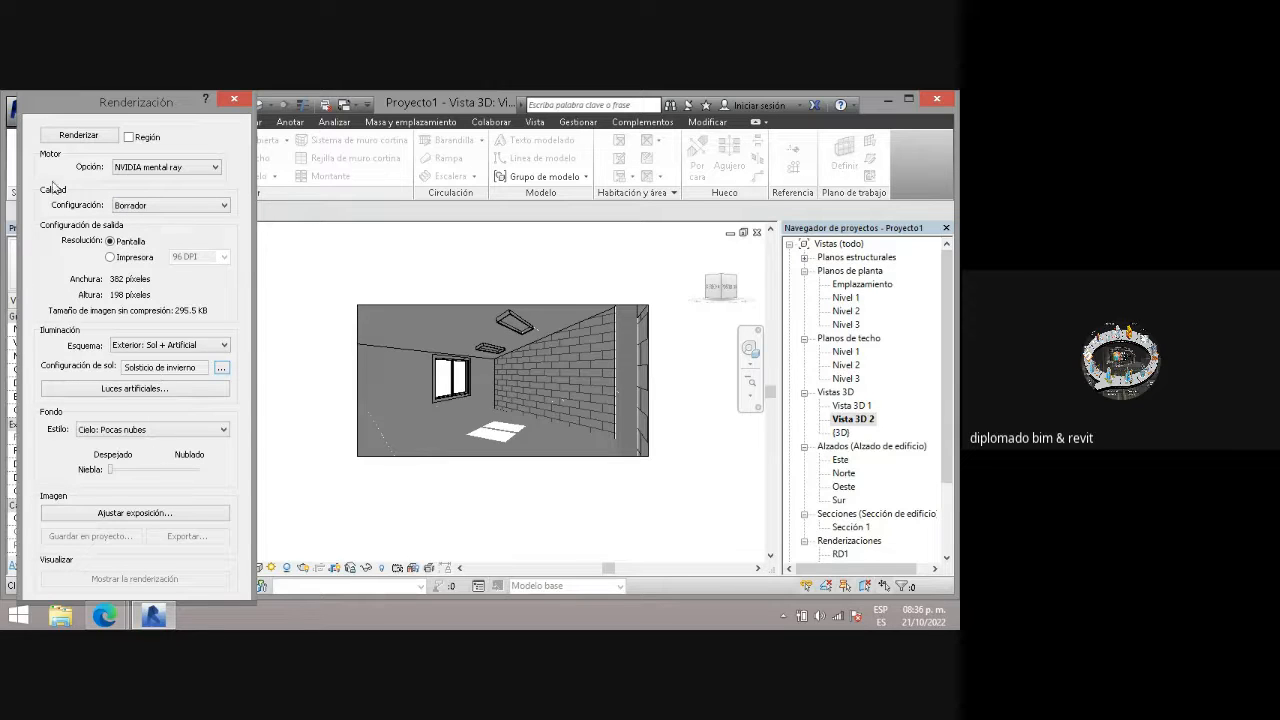
left_click(68, 136)
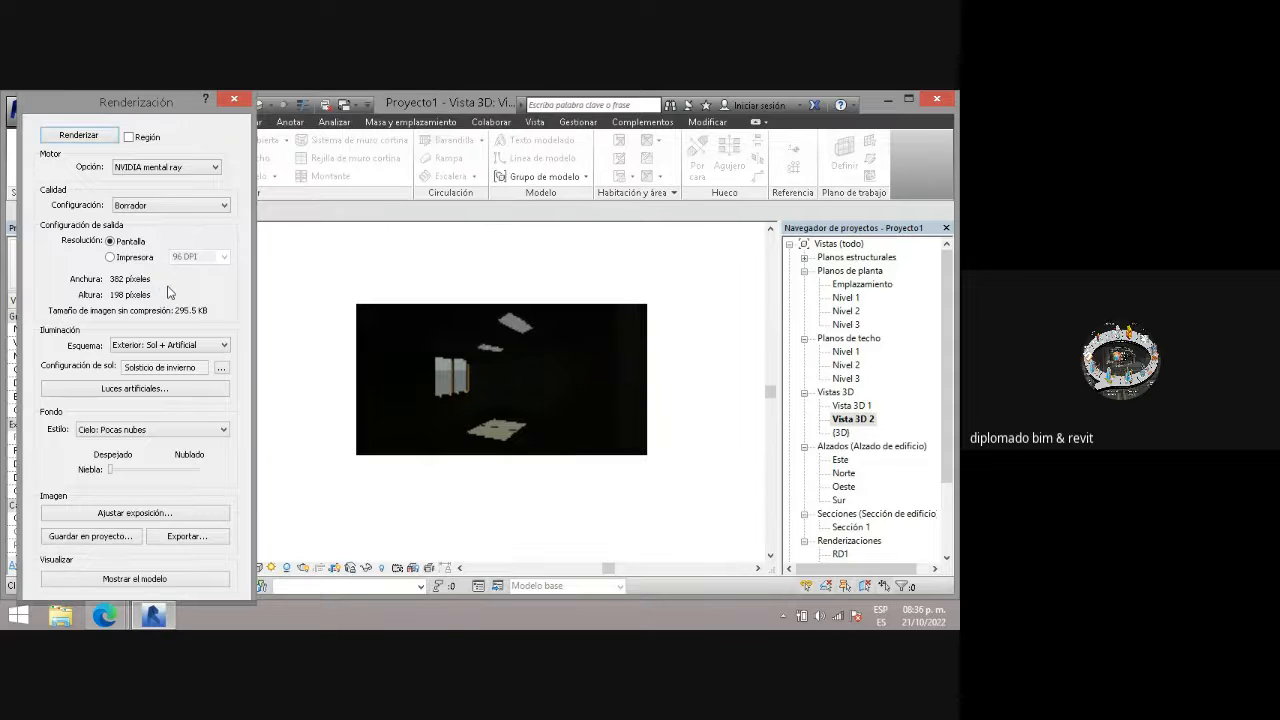
- Check the view's artificial lights, switch the lighting scheme to Interior: Sol + Artificial and render the interior again
left_click(183, 398)
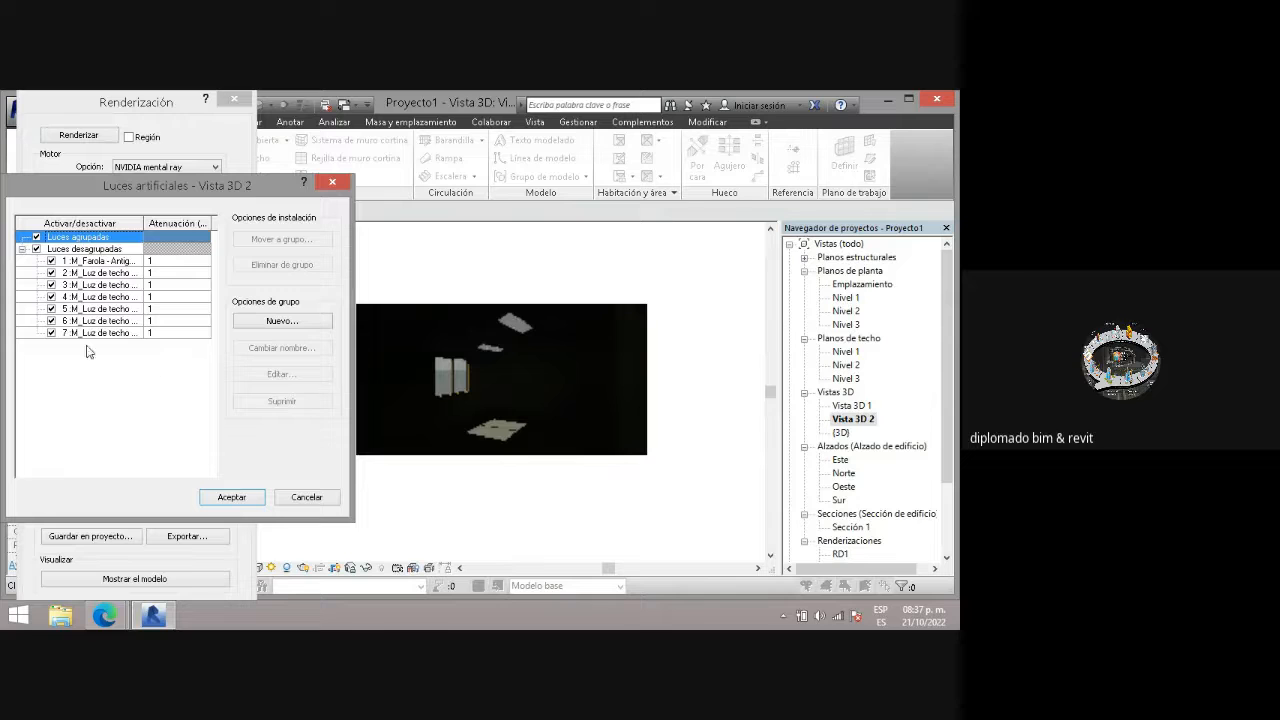
left_click(218, 496)
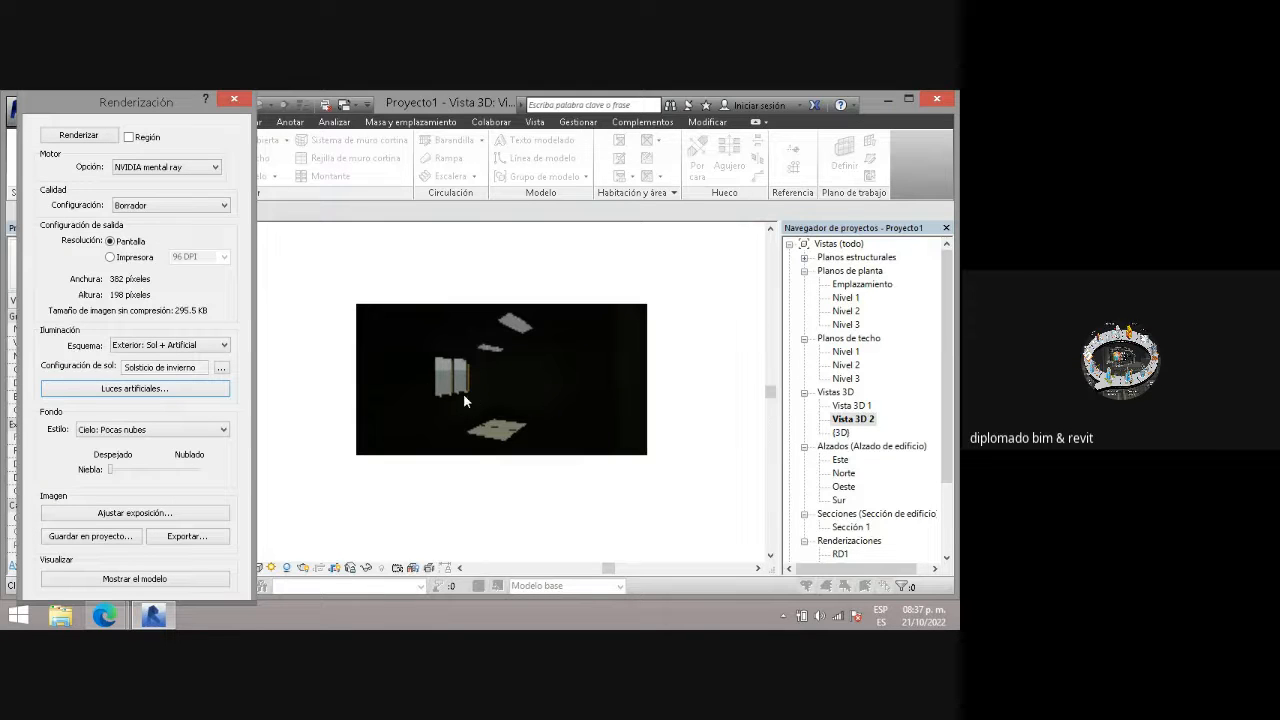
left_click(185, 347)
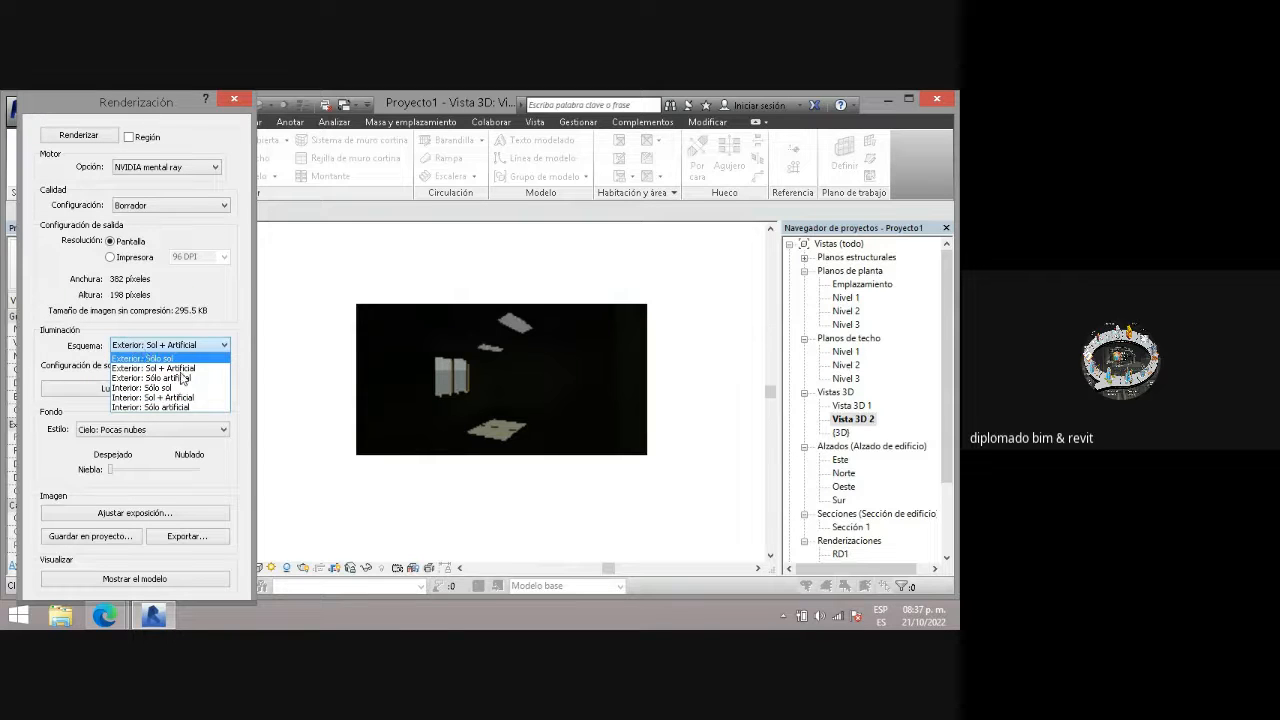
left_click(162, 398)
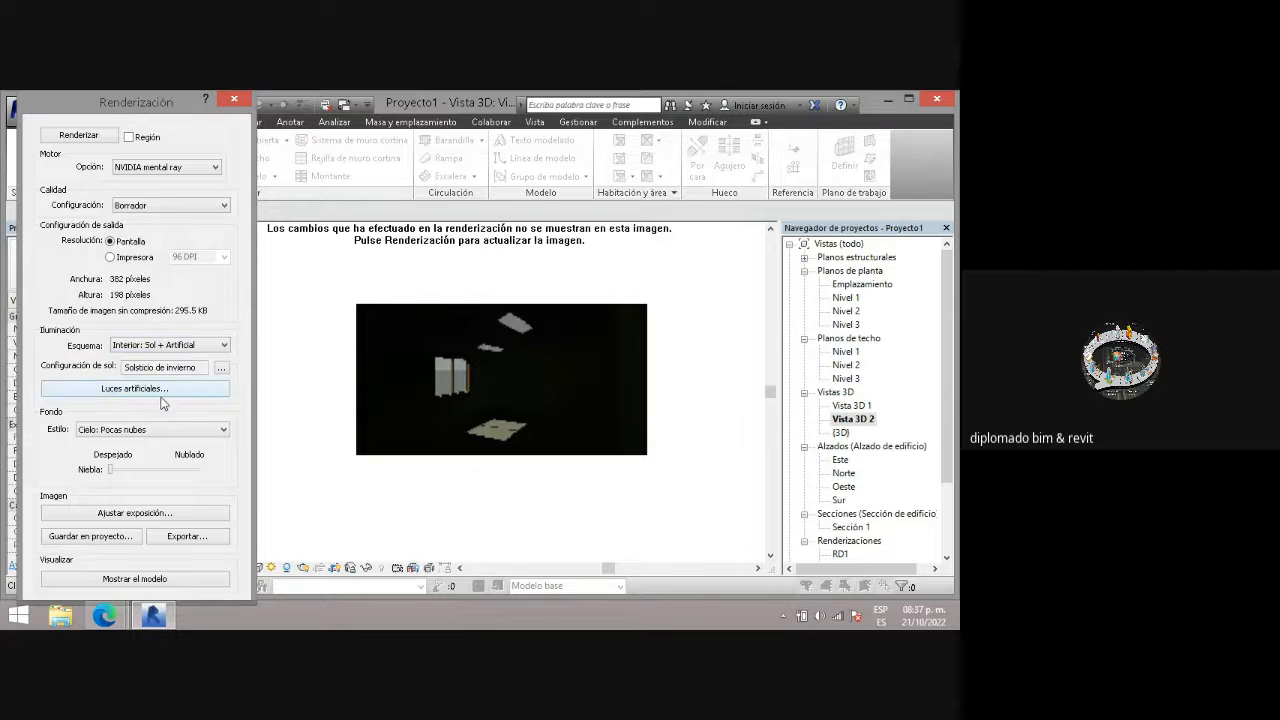
left_click(78, 135)
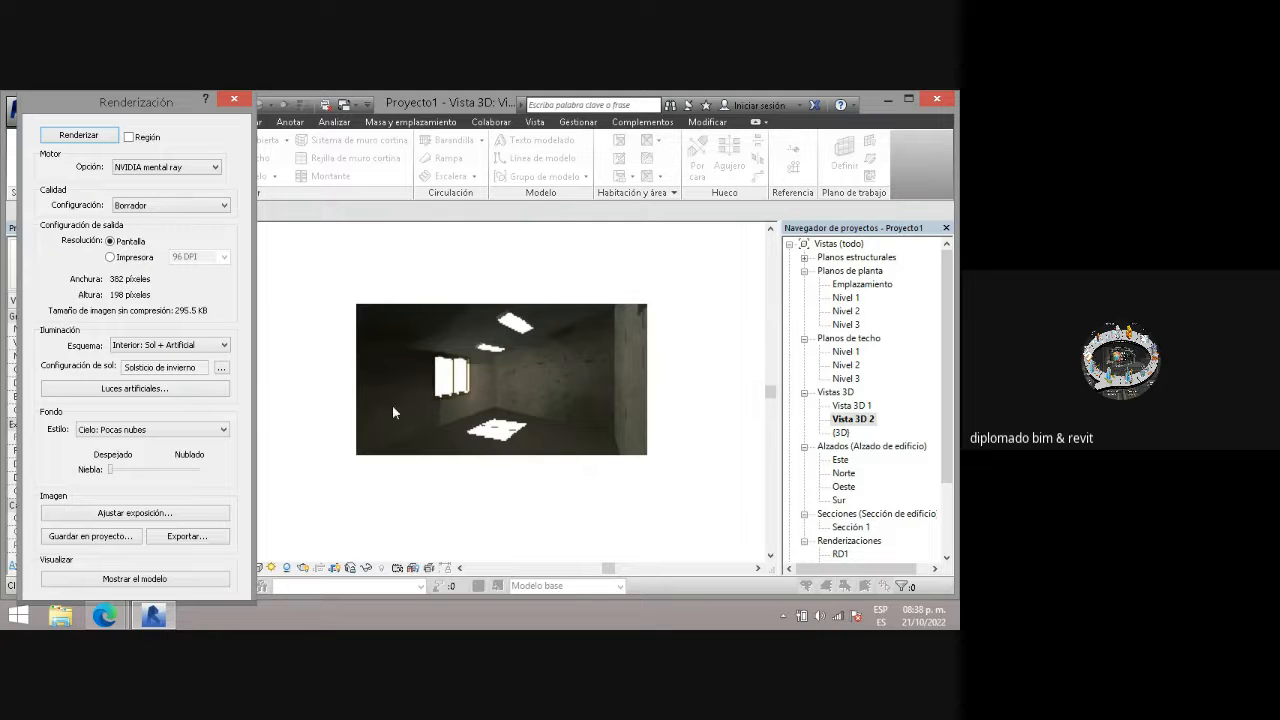
- Brighten the interior render by applying an exposure value of 6.78 in the exposure control
left_click(135, 512)
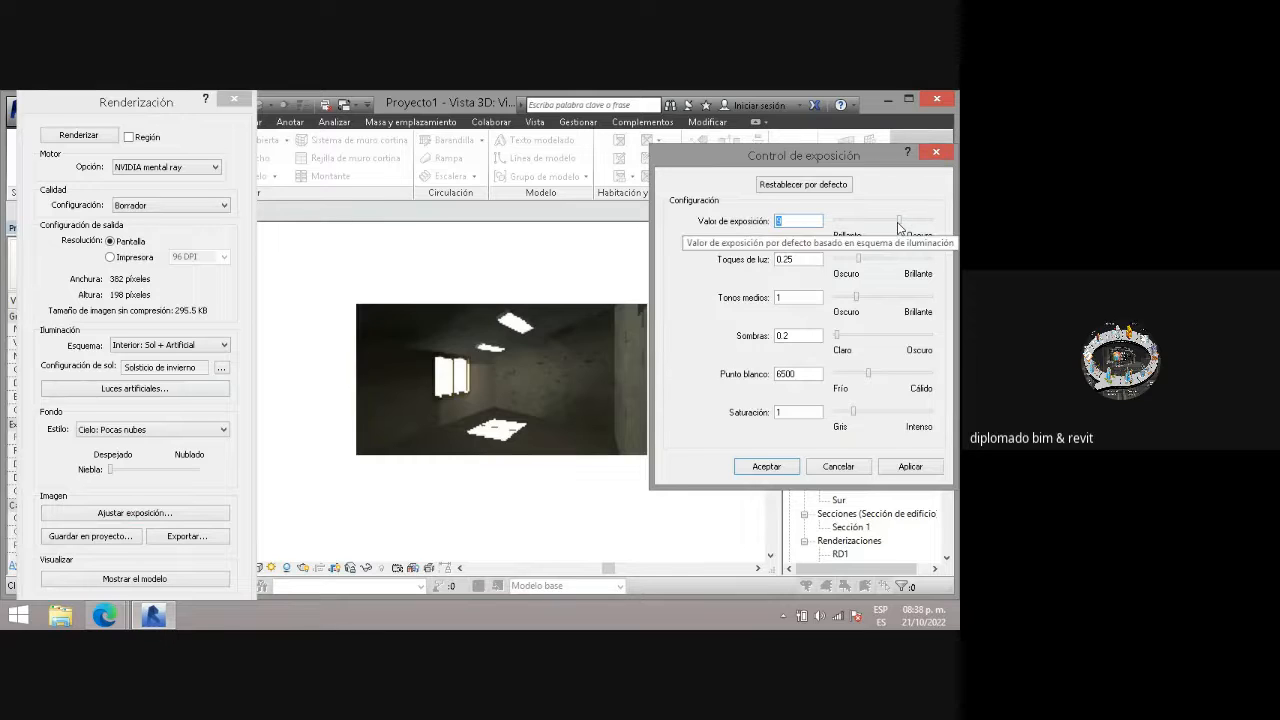
left_click(898, 222)
left_click_drag(896, 221, 890, 220)
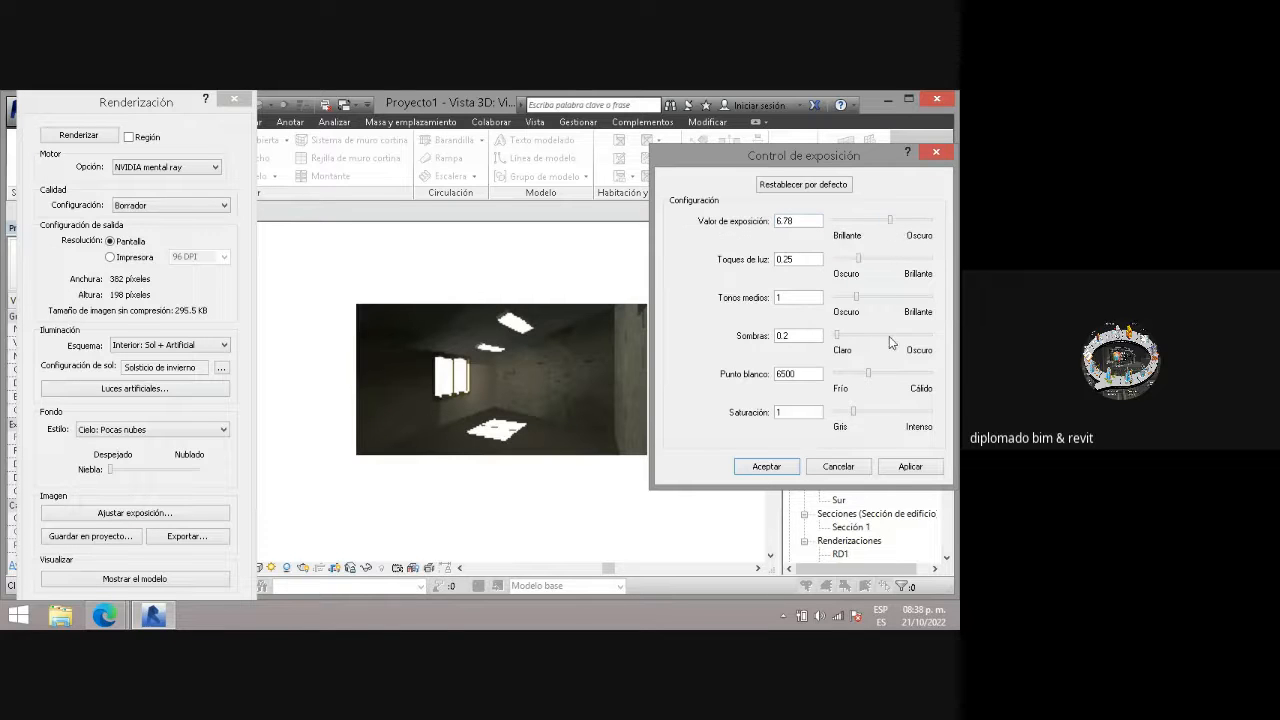
left_click(909, 466)
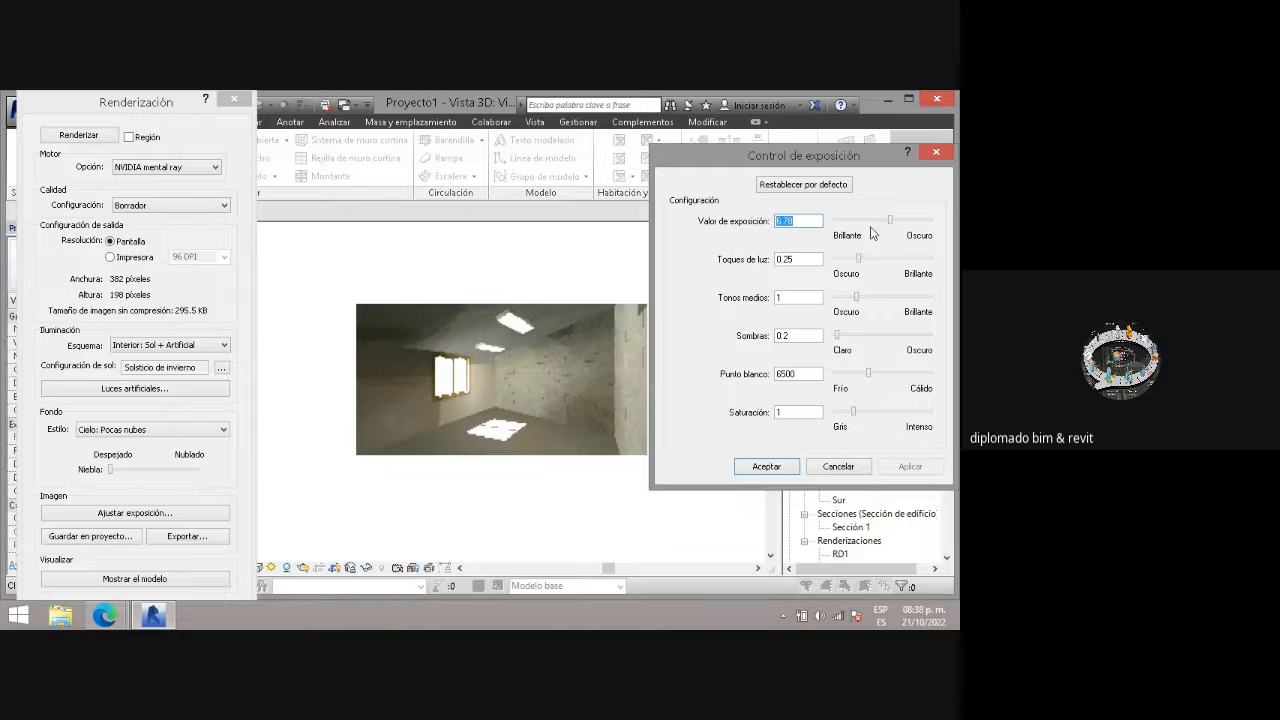
- Raise the render's highlights in stages to 0.94 and set the shadows to 1.73, applying each adjustment
left_click(859, 261)
left_click_drag(859, 262, 867, 262)
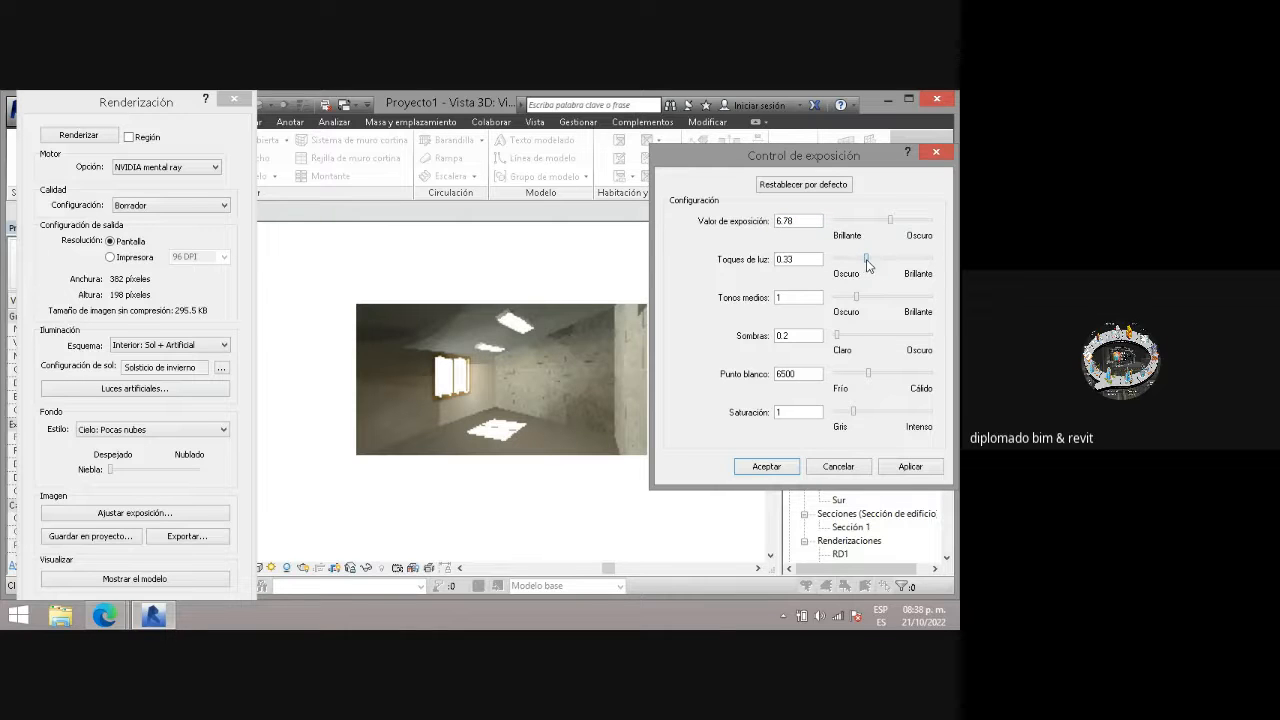
left_click(909, 468)
left_click_drag(866, 259, 885, 259)
left_click(906, 466)
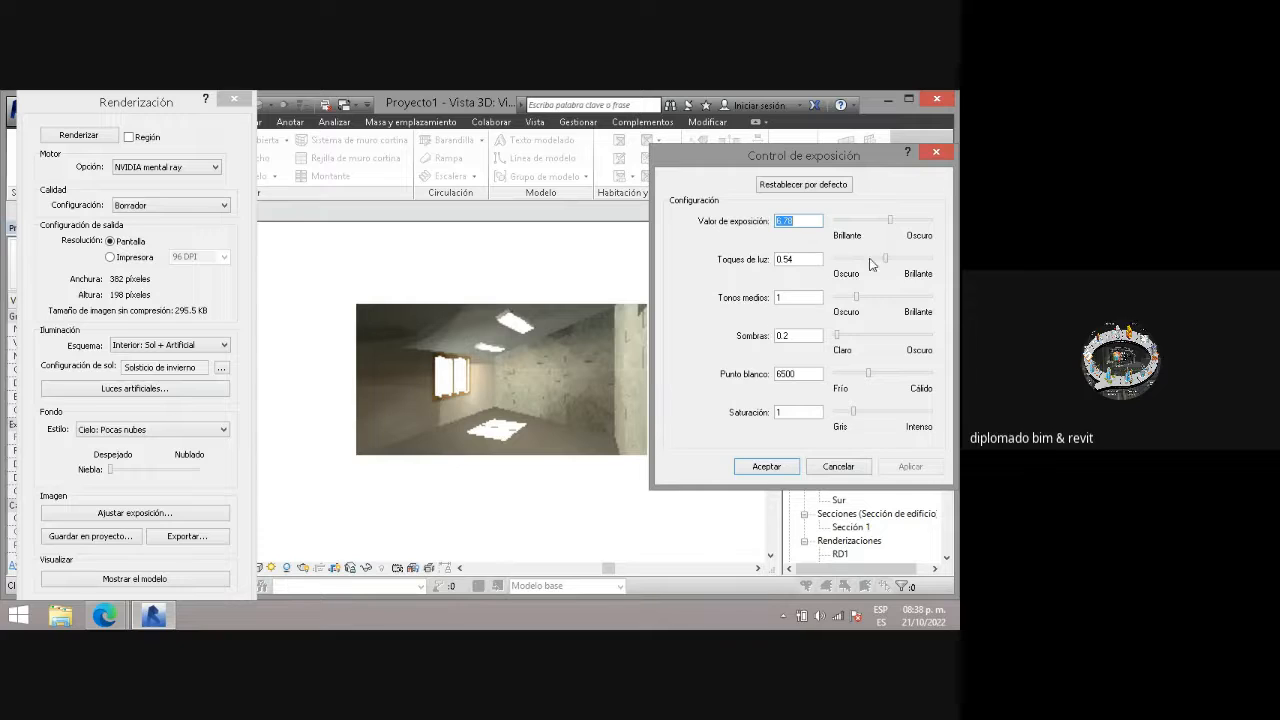
left_click_drag(889, 257, 922, 258)
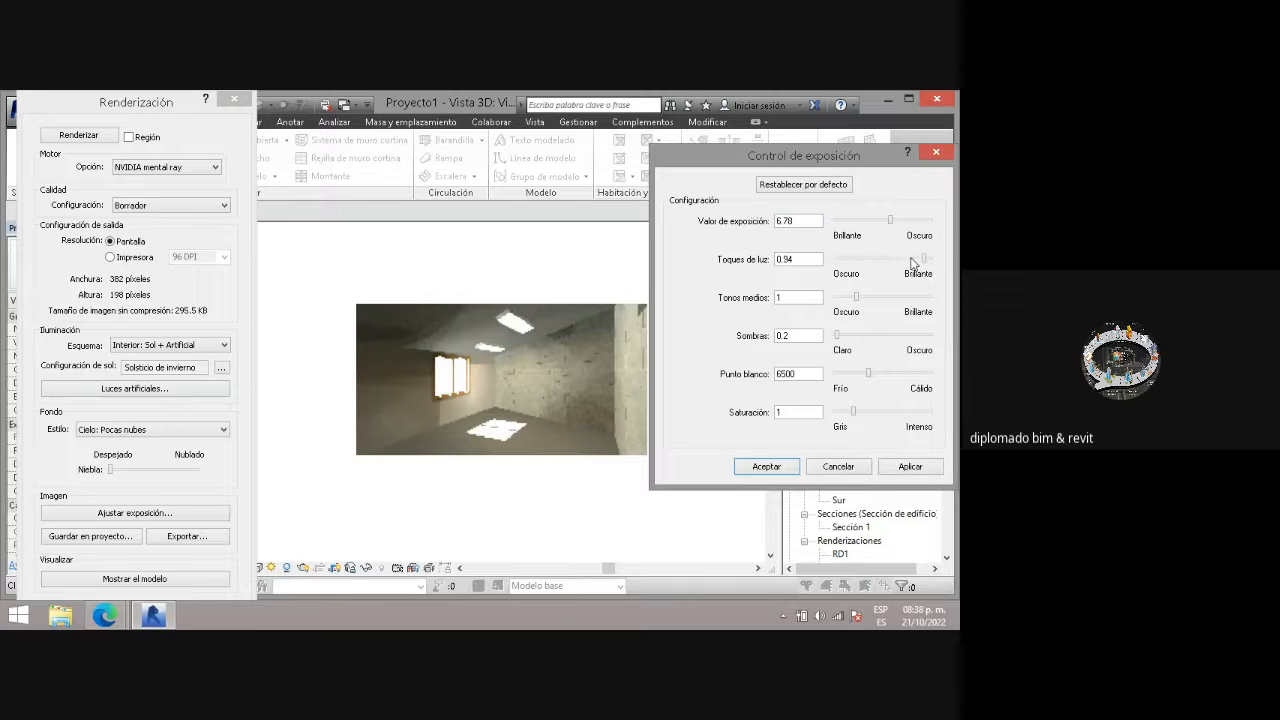
left_click(908, 466)
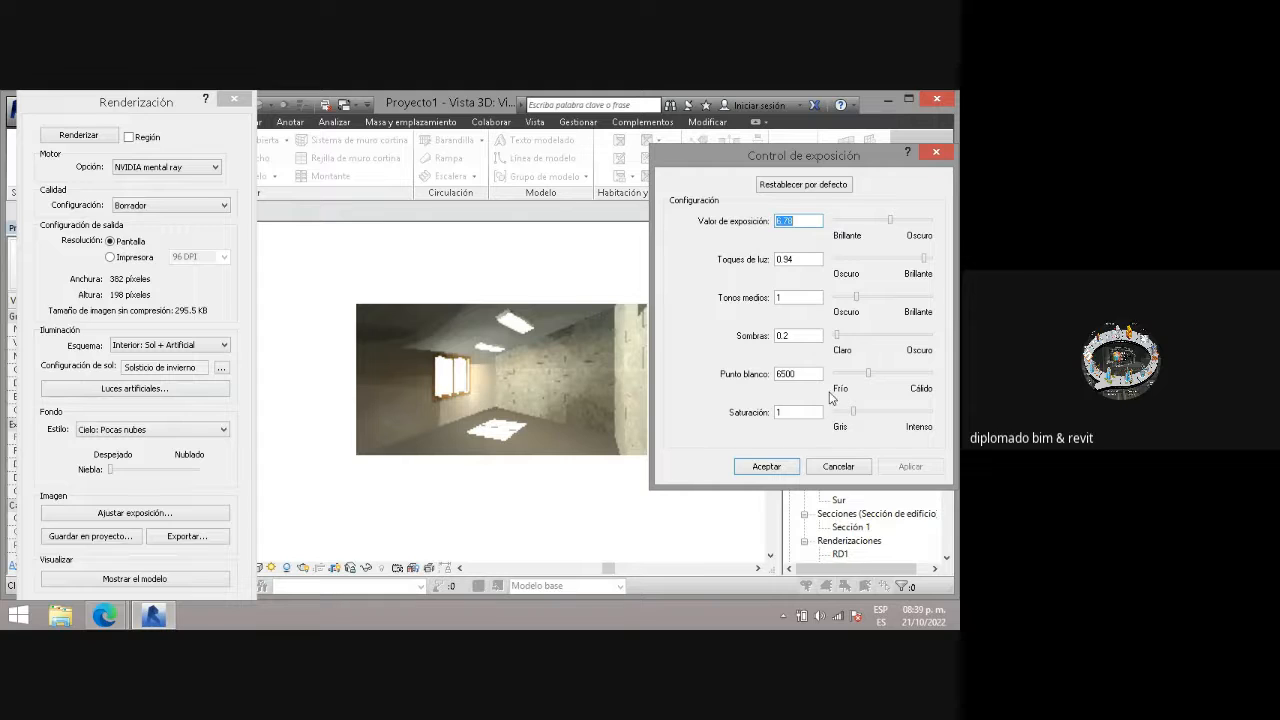
left_click_drag(836, 335, 874, 335)
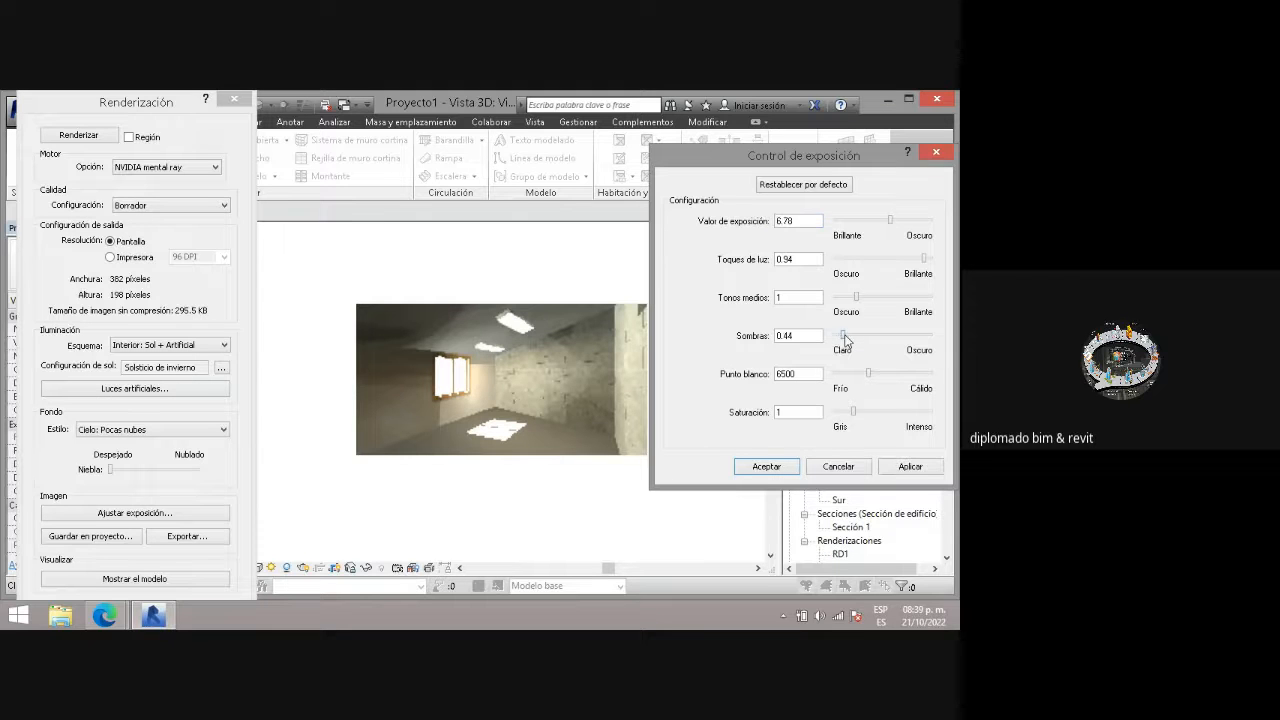
left_click(908, 466)
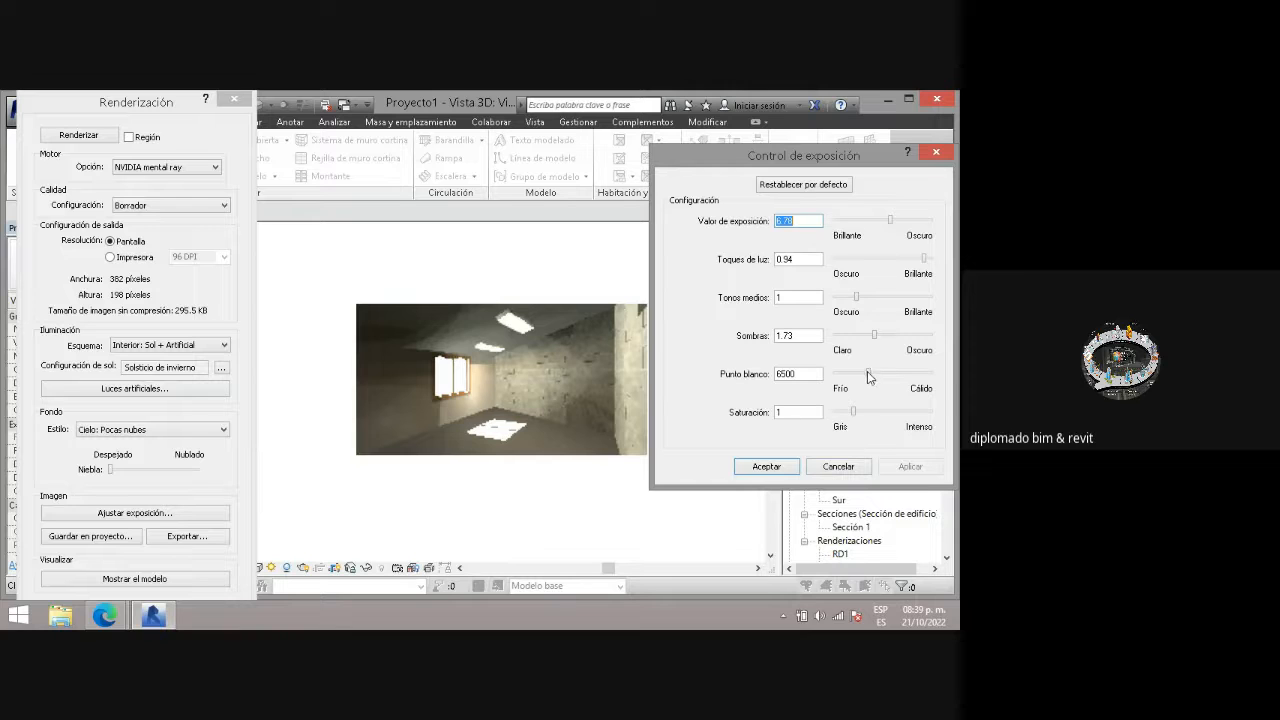
- Try a saturation of 2 on the interior render and restore it to 1
left_click_drag(853, 411, 866, 418)
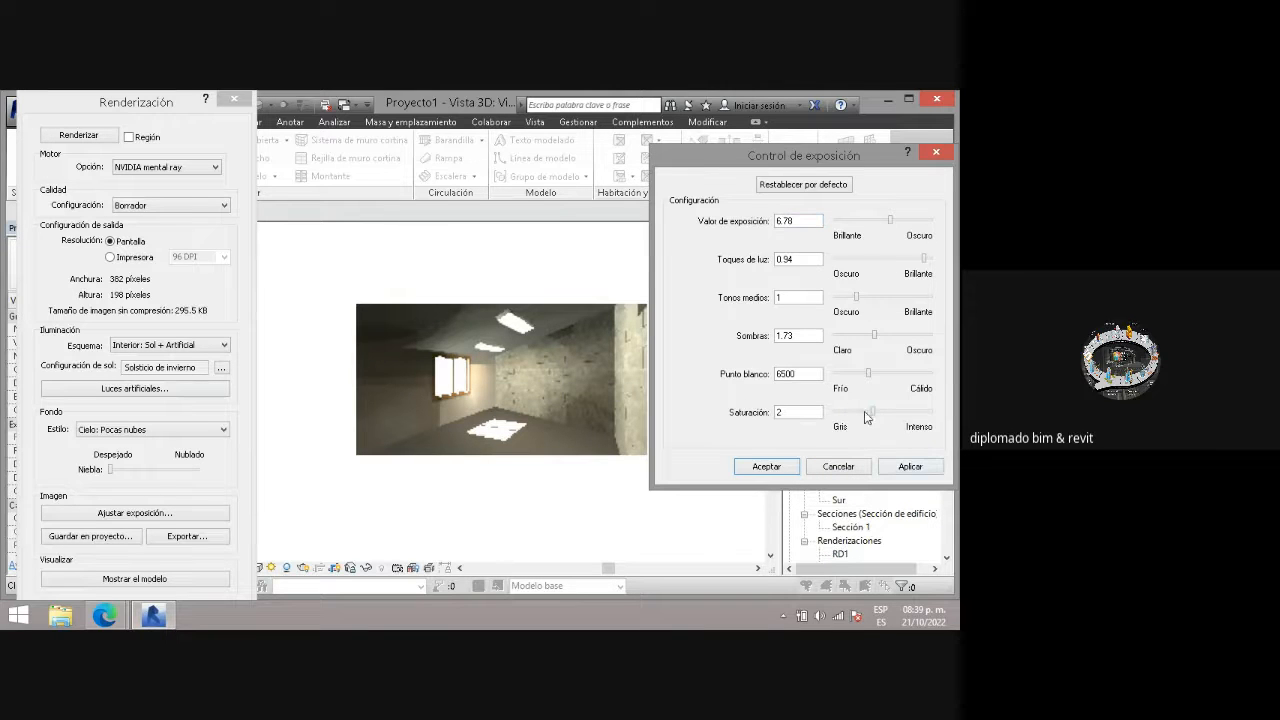
left_click(893, 467)
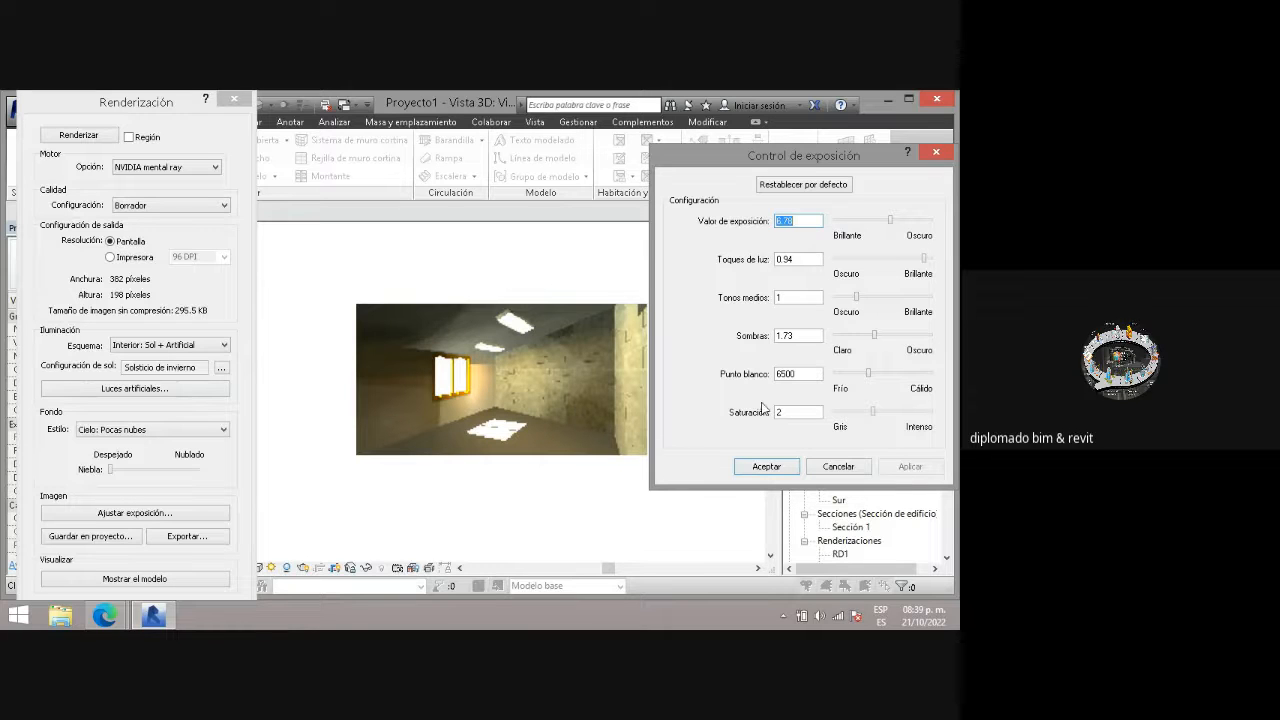
left_click_drag(866, 413, 853, 414)
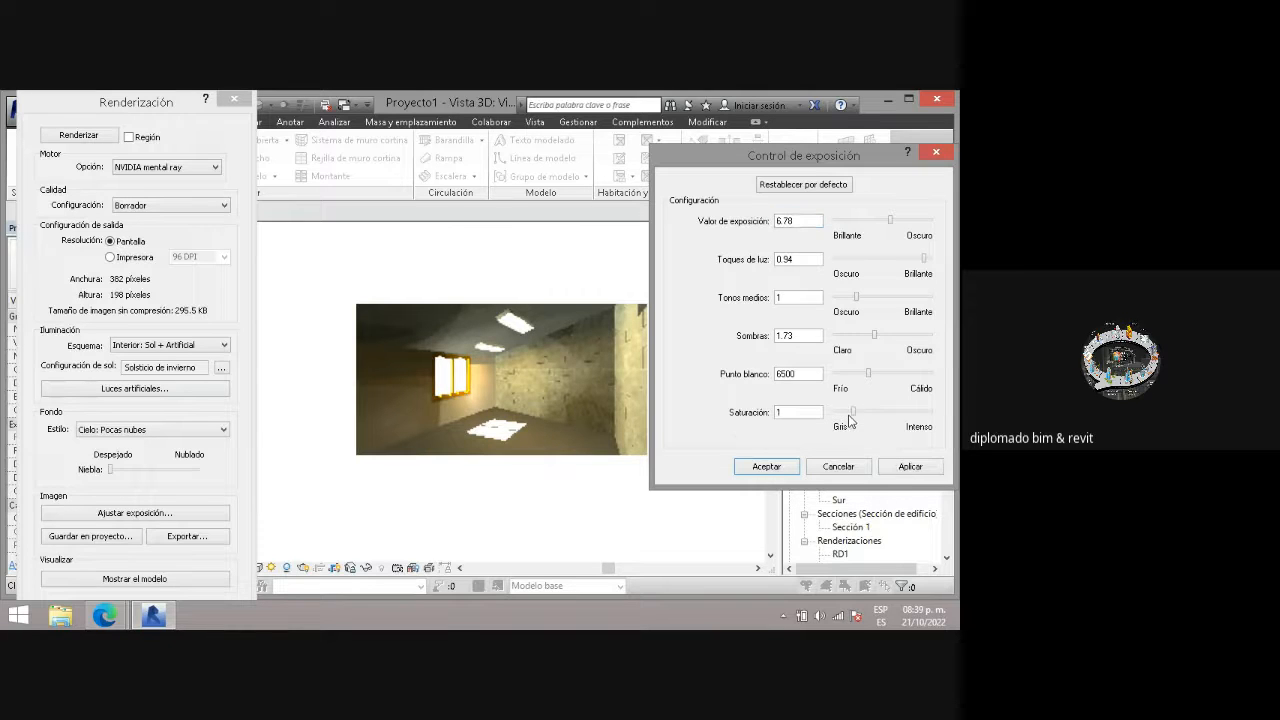
left_click(908, 466)
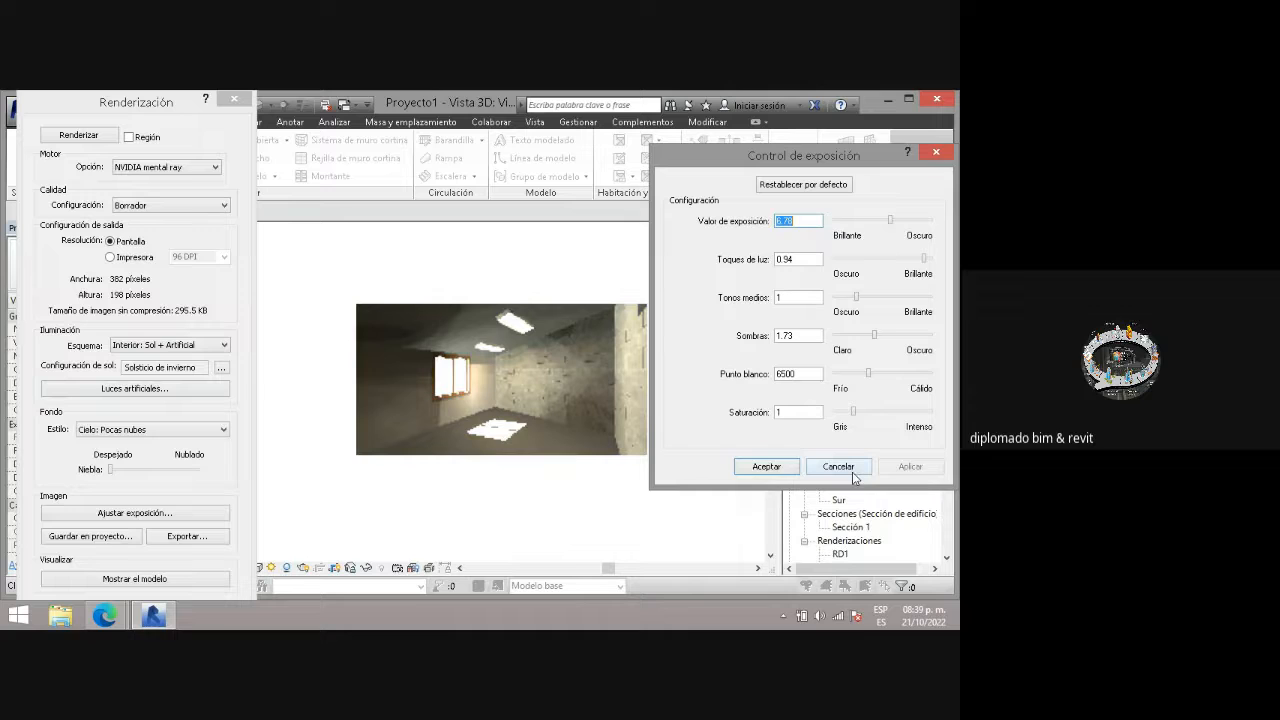
- Compare white points of 9139.2 and 6499.2 on the render, apply 9139.2 and close the exposure control
left_click(885, 373)
left_click(909, 467)
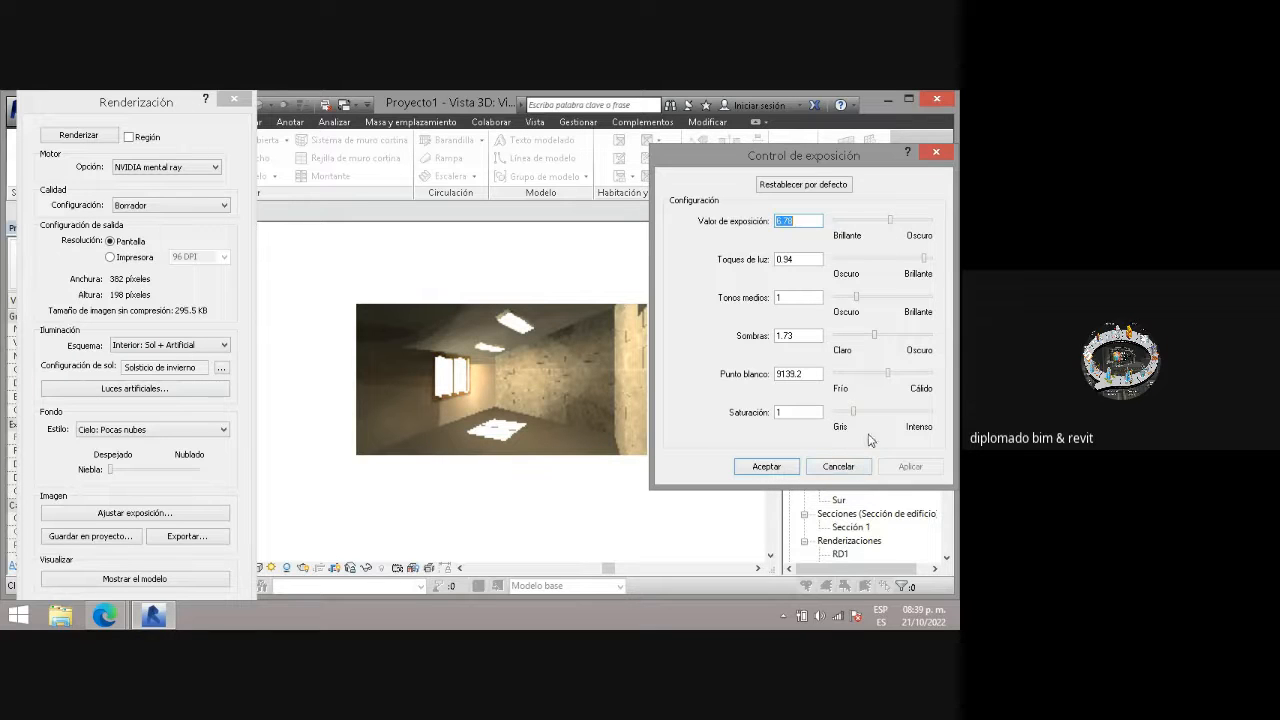
left_click(868, 373)
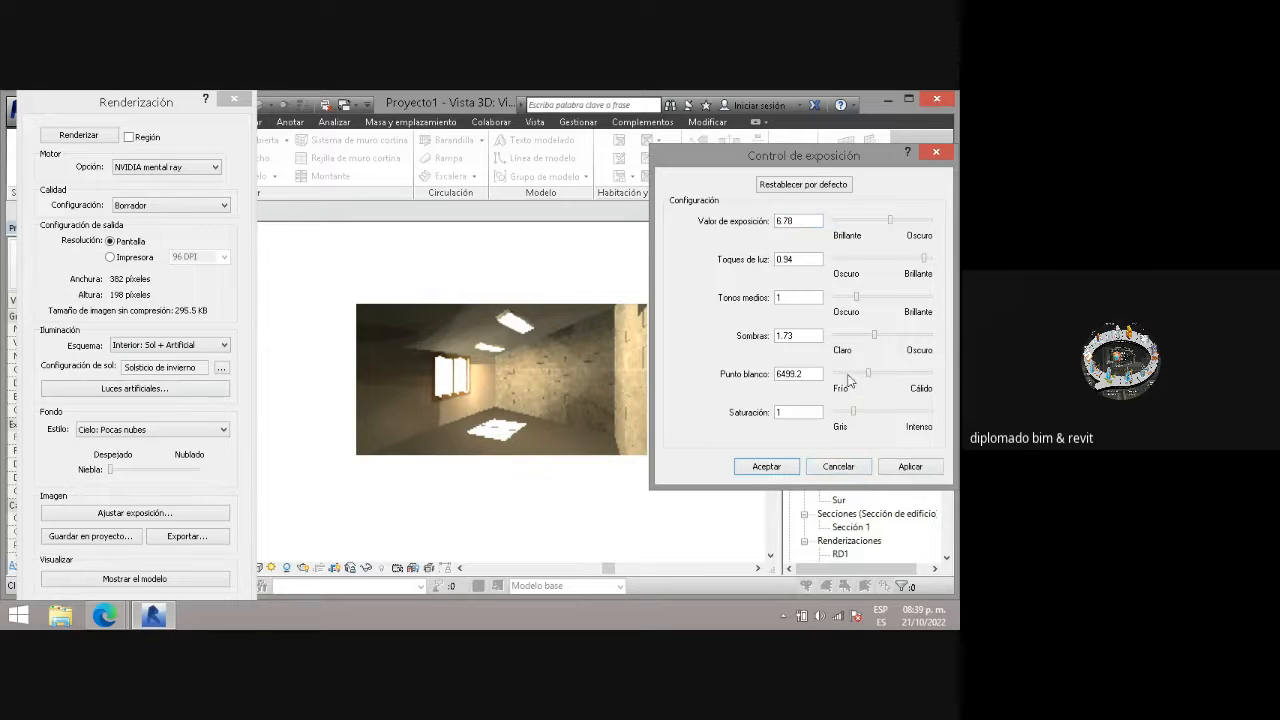
left_click(909, 467)
left_click(882, 373)
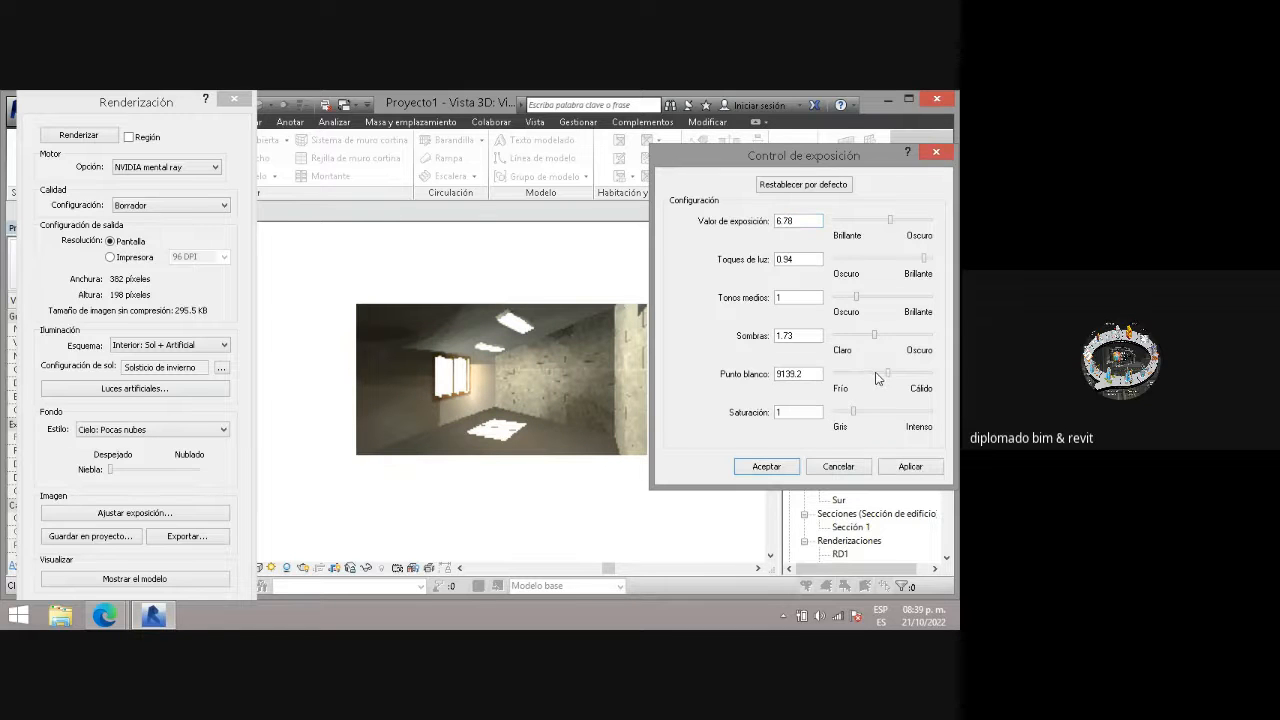
left_click(909, 465)
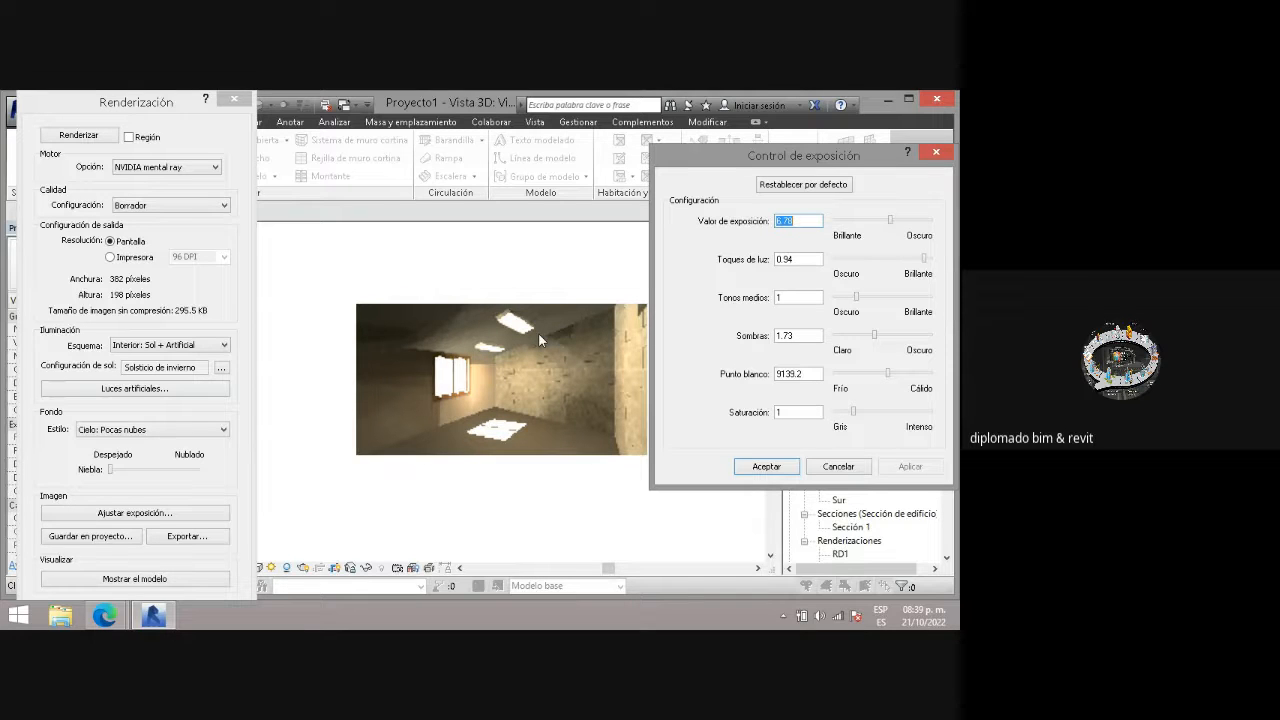
left_click(838, 466)
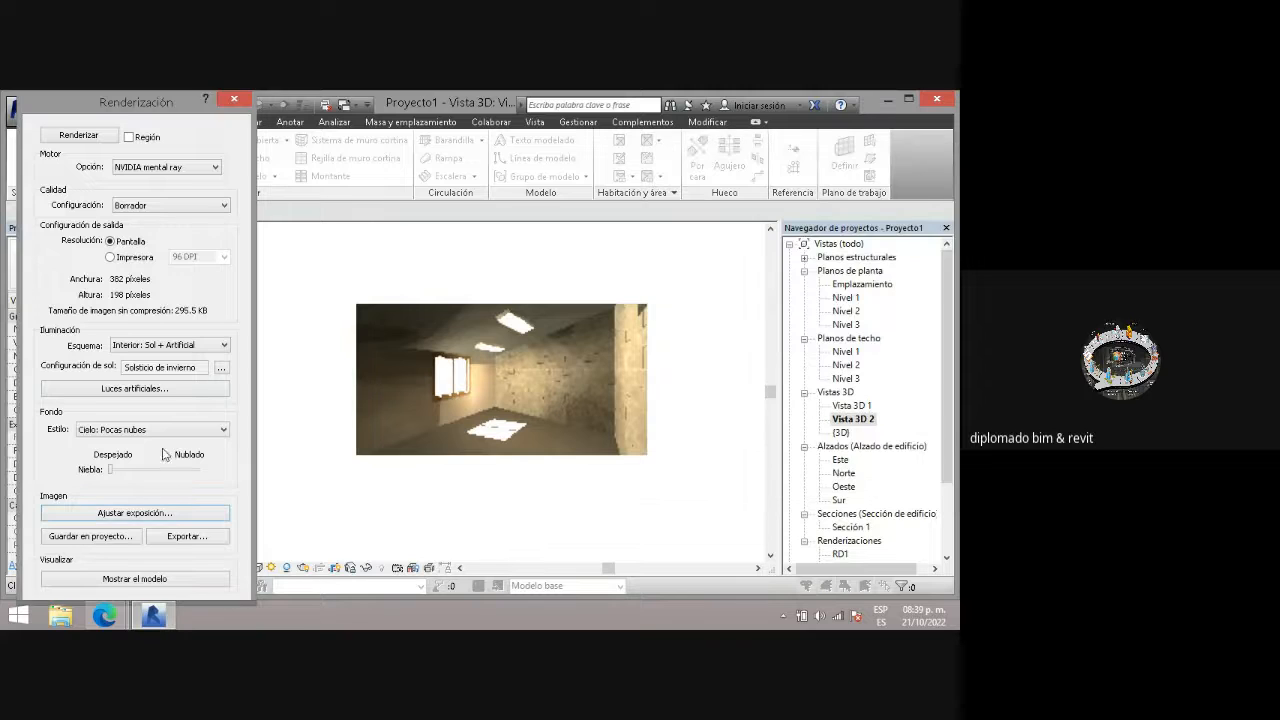
- Change the lighting scheme to Interior: Sólo artificial and render the interior view with artificial light only
left_click(213, 345)
left_click(198, 407)
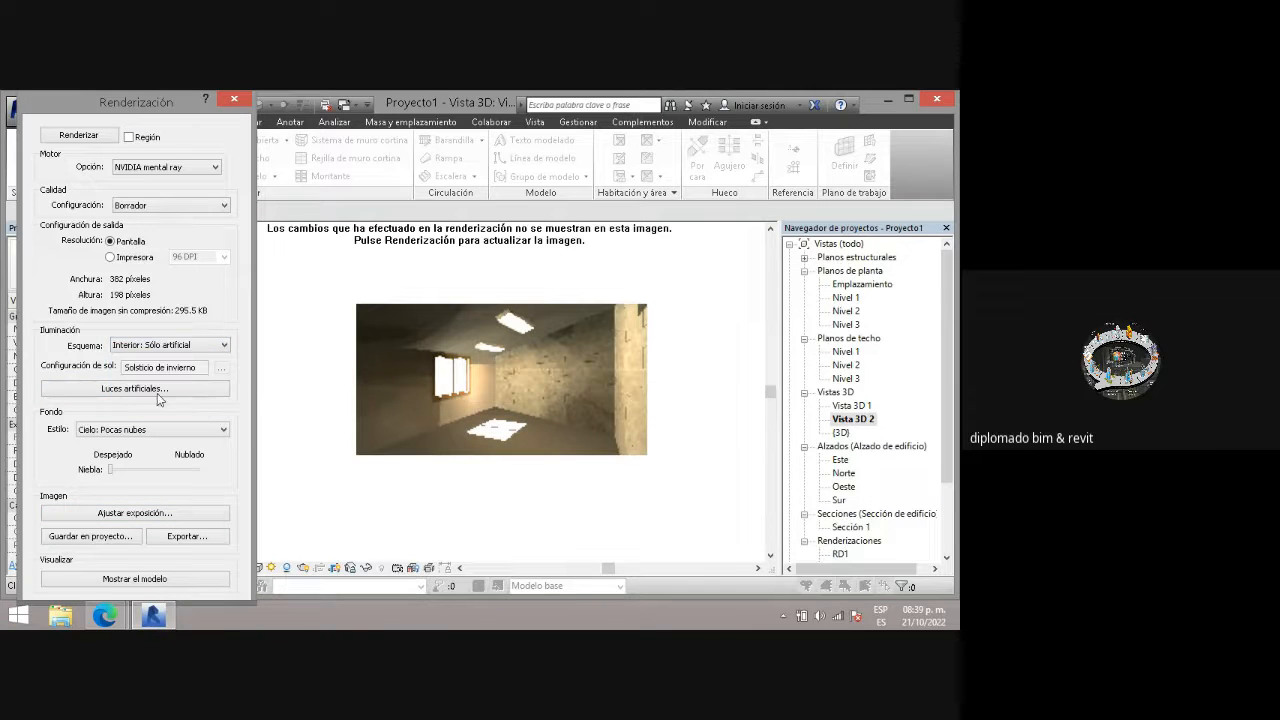
left_click(68, 133)
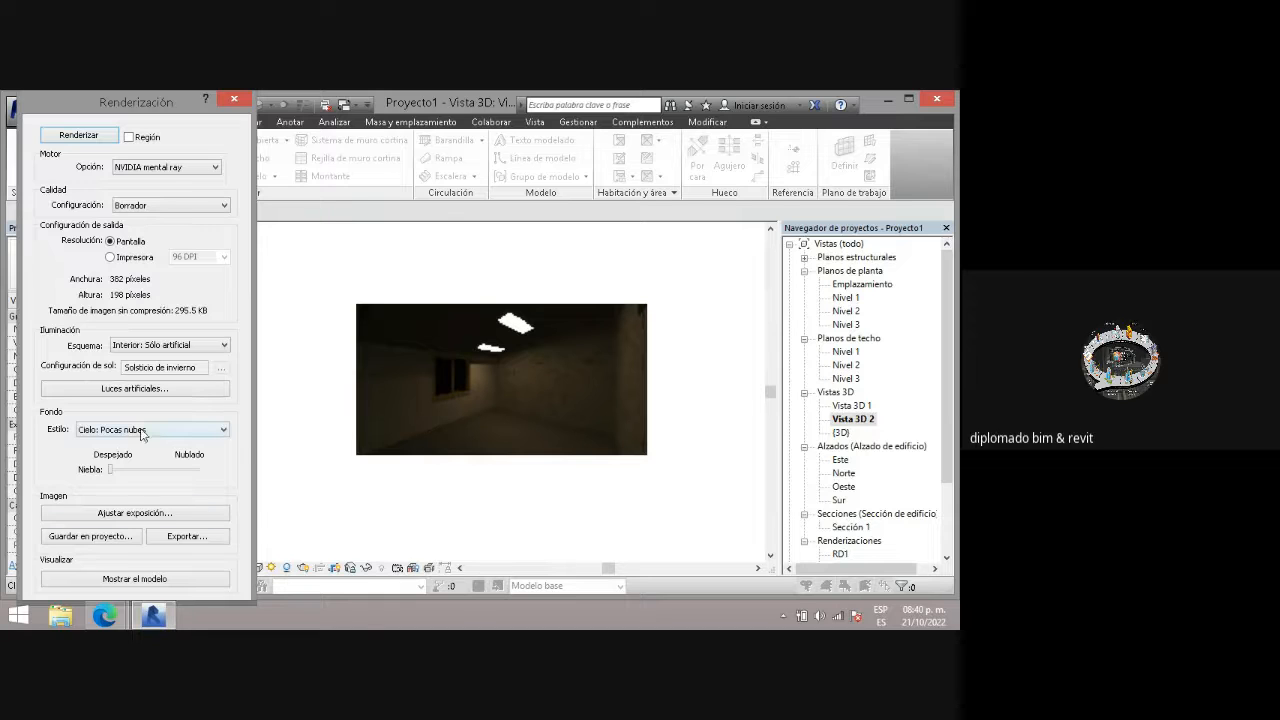
- Compare exposure values of 5.77, 3.35 and 5.95 on the artificial-light interior render and apply 5.62
left_click(155, 514)
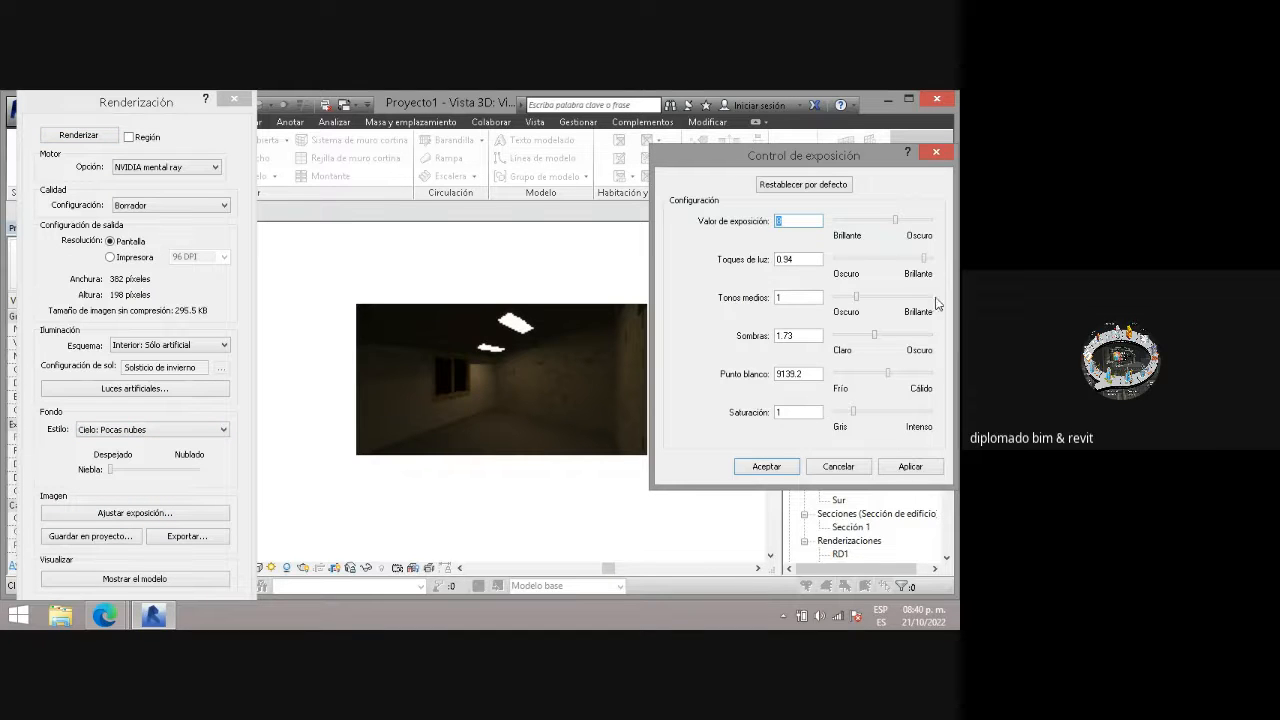
left_click_drag(895, 222, 885, 220)
left_click(906, 466)
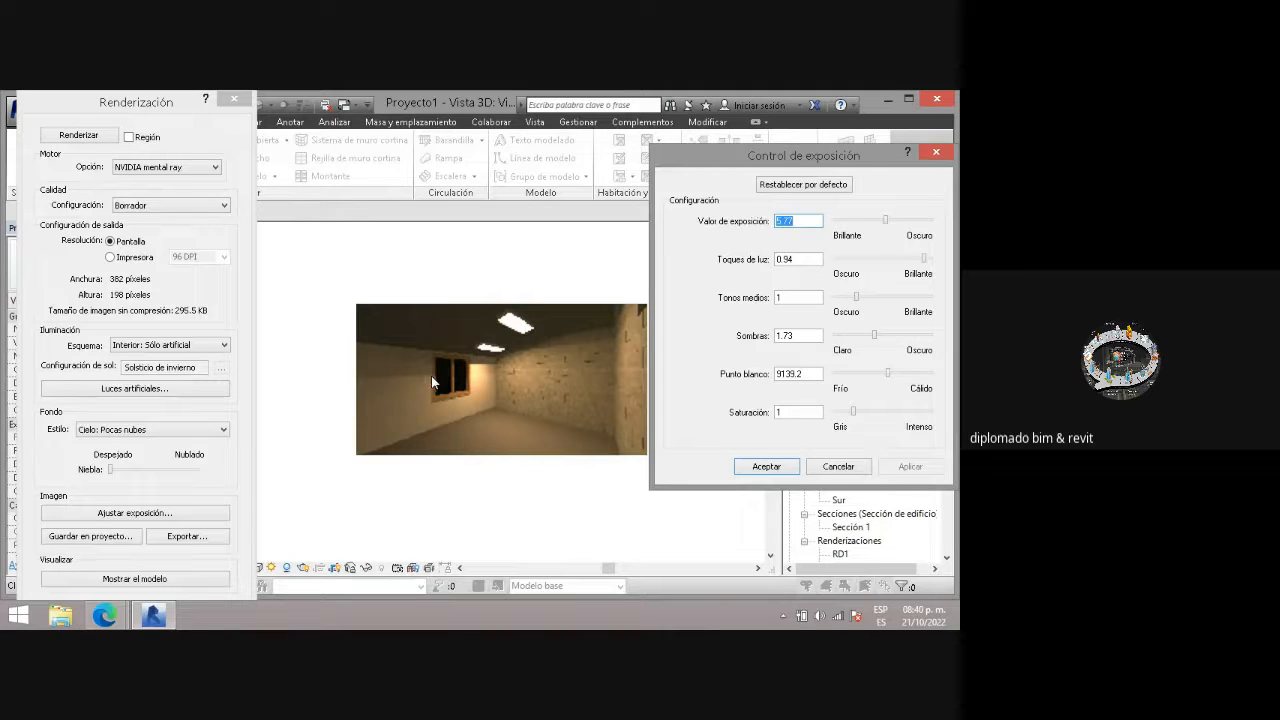
left_click(885, 223)
left_click_drag(884, 223, 874, 224)
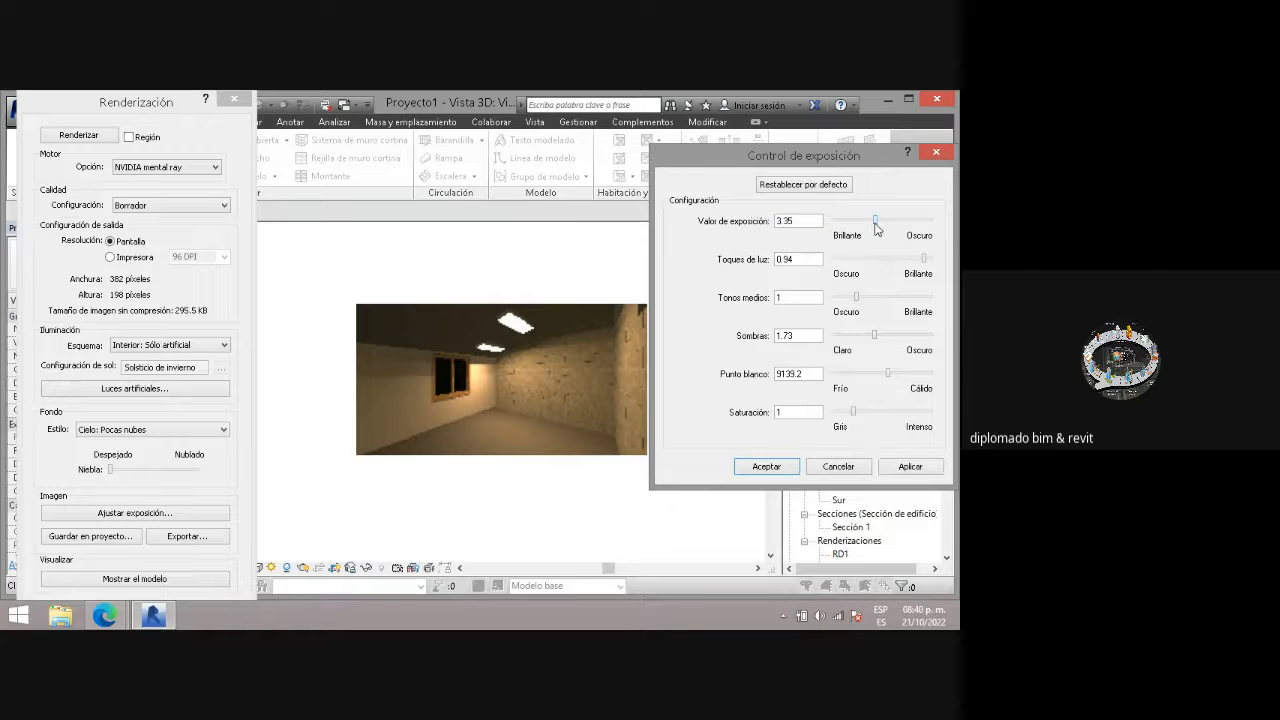
left_click(906, 467)
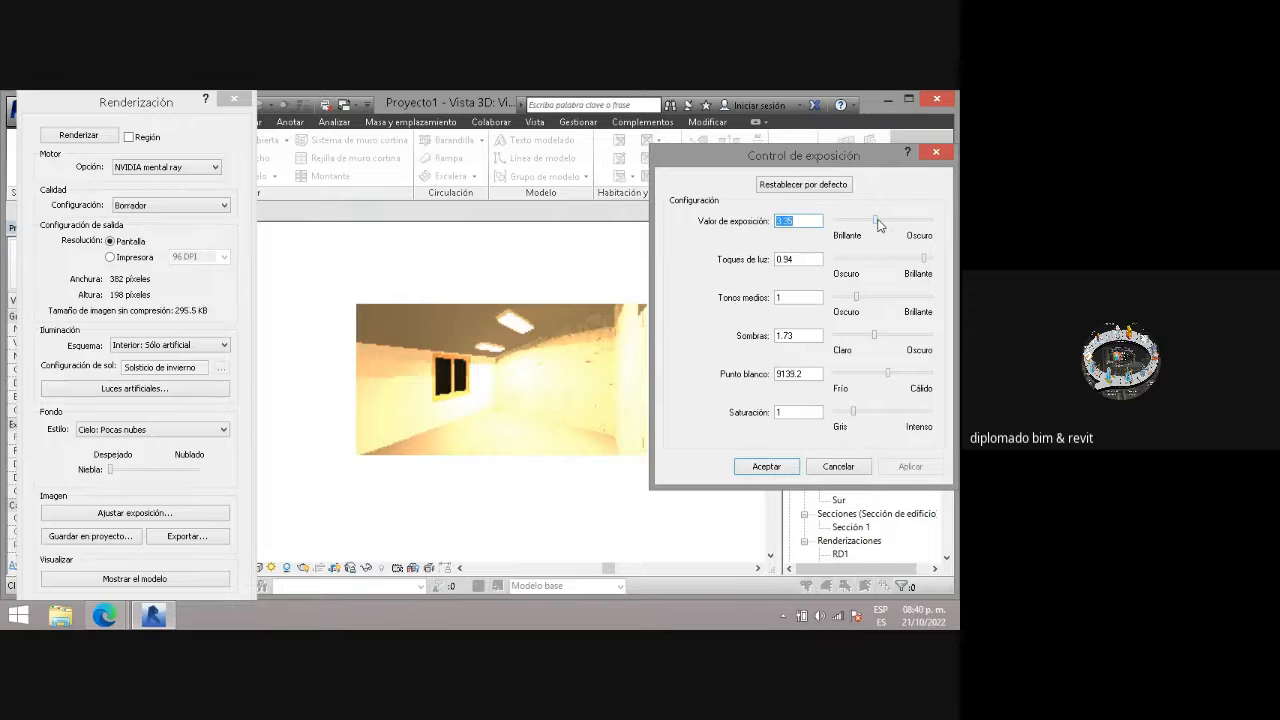
left_click_drag(874, 224, 887, 227)
left_click(906, 467)
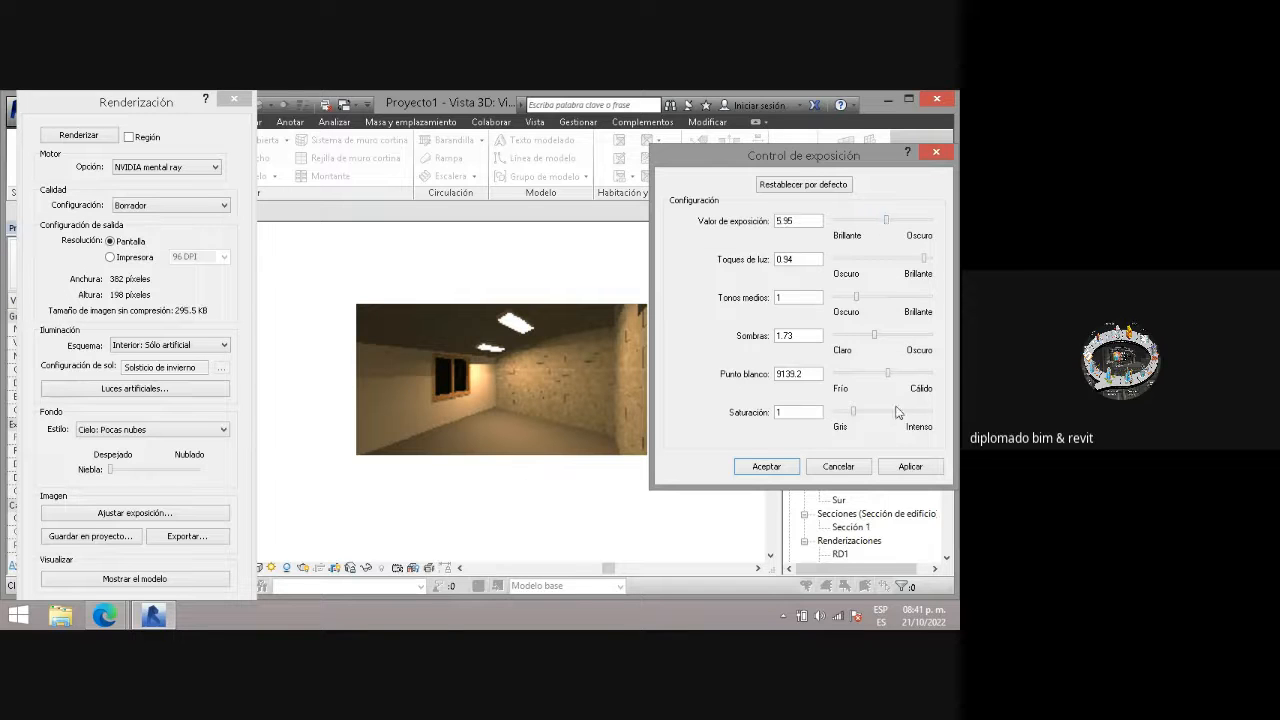
left_click(903, 466)
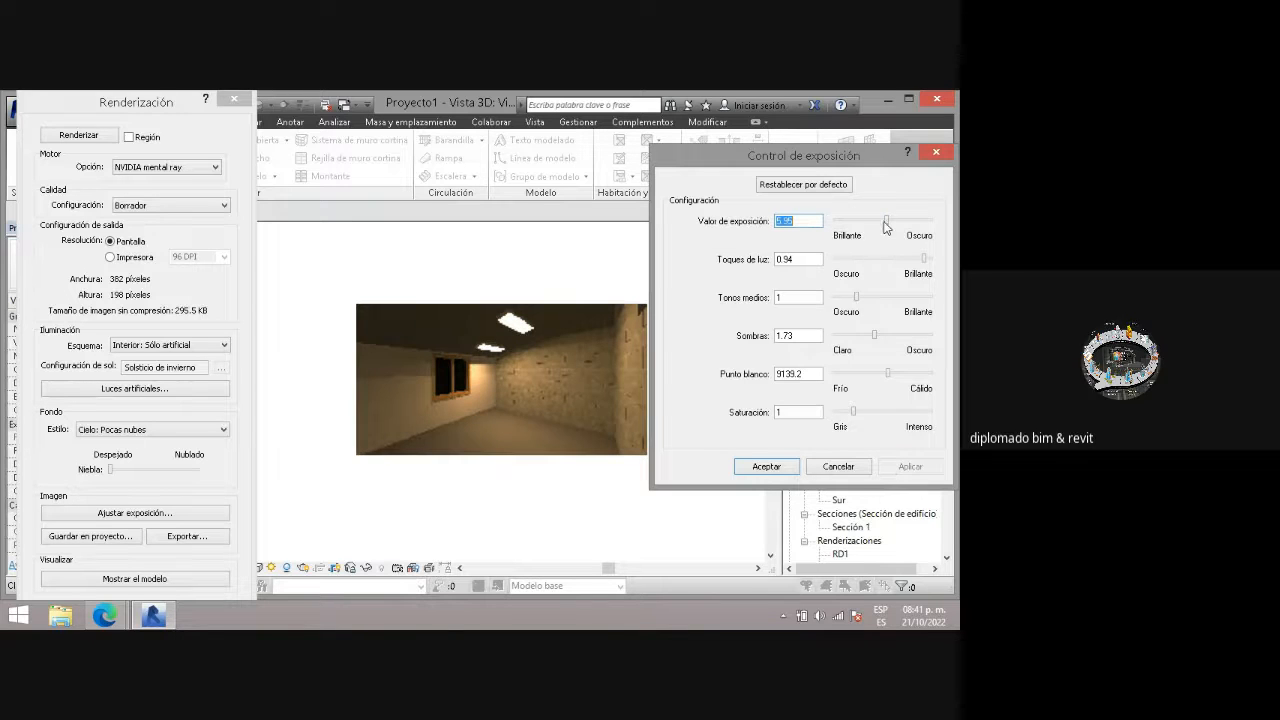
mouse_move(886, 221)
left_mouse_down()
mouse_move(867, 221)
mouse_move(885, 222)
left_mouse_up()
left_click(910, 467)
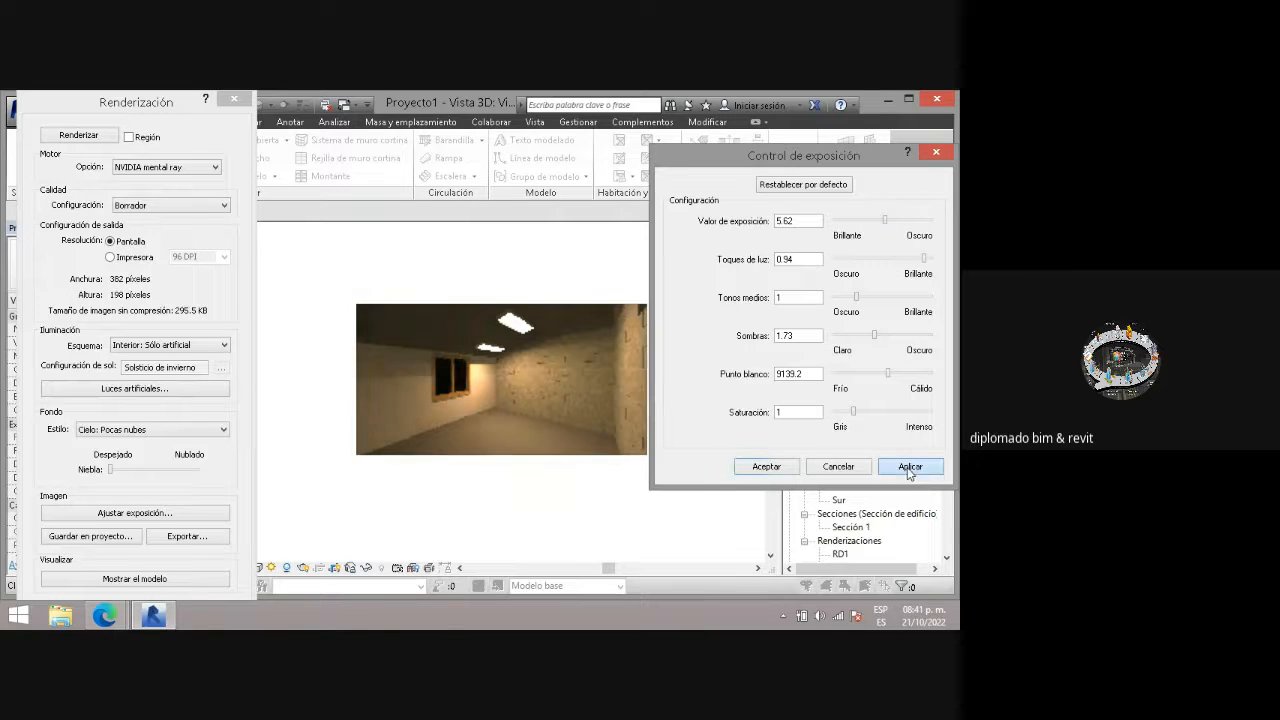
- Set the render's highlights to 1, try midtones of 1.36 and 2.14, and apply midtones of 1.45
left_click_drag(921, 262, 941, 266)
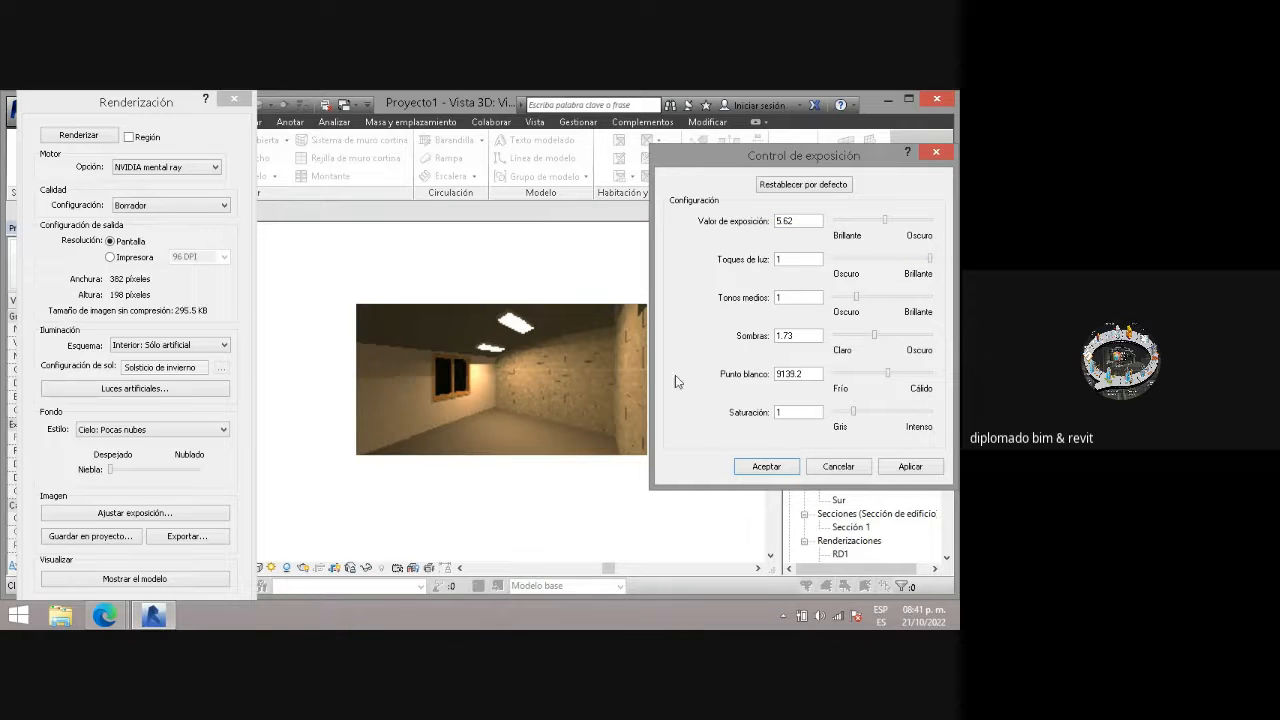
left_click(908, 467)
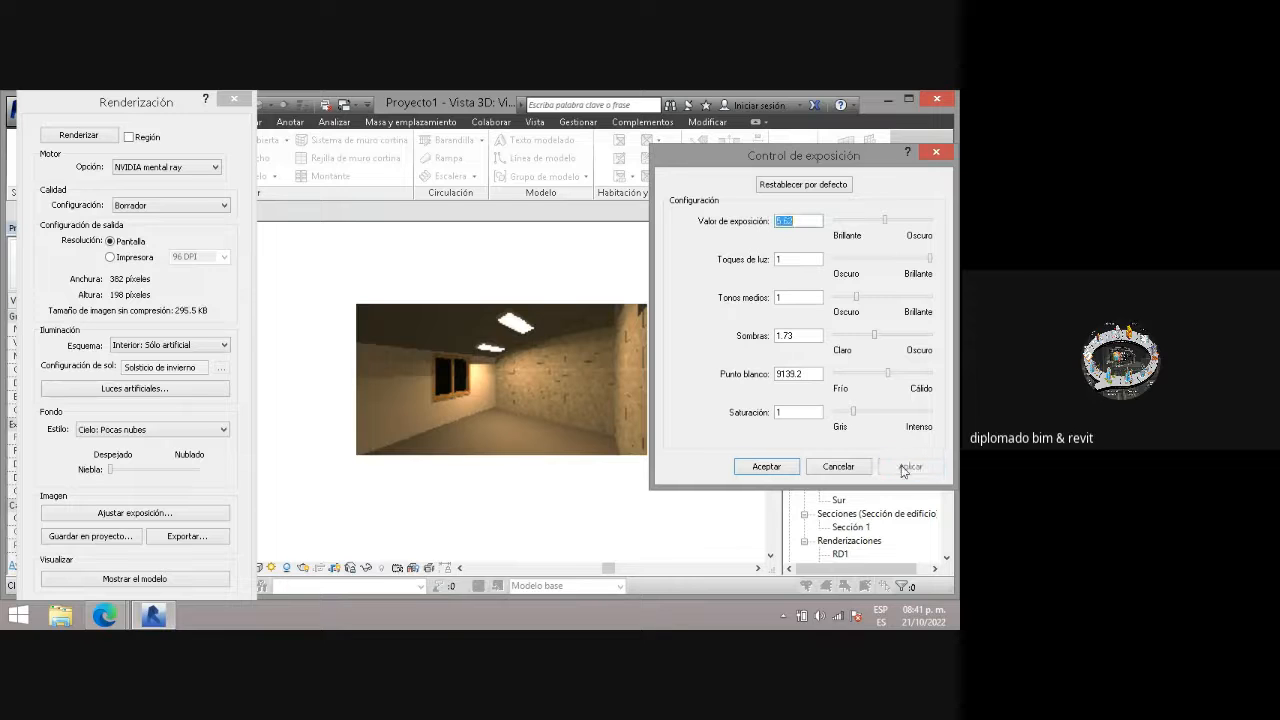
left_click_drag(856, 303, 865, 300)
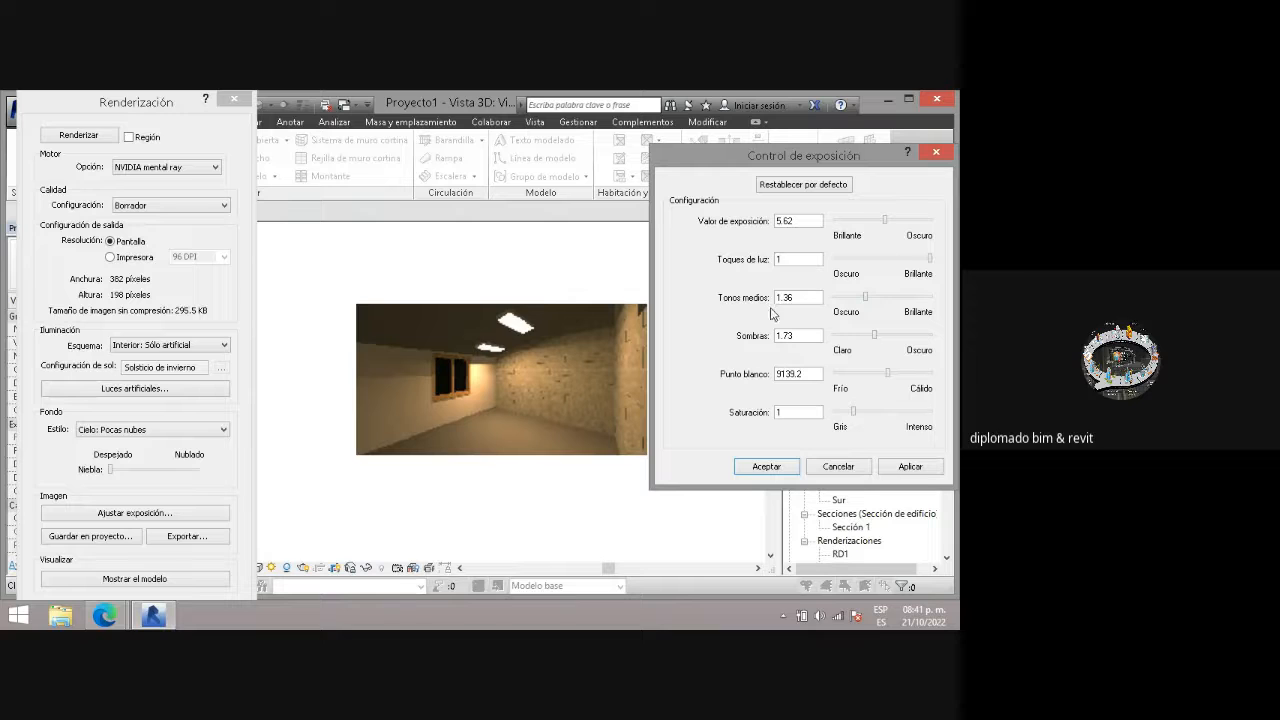
left_click(908, 467)
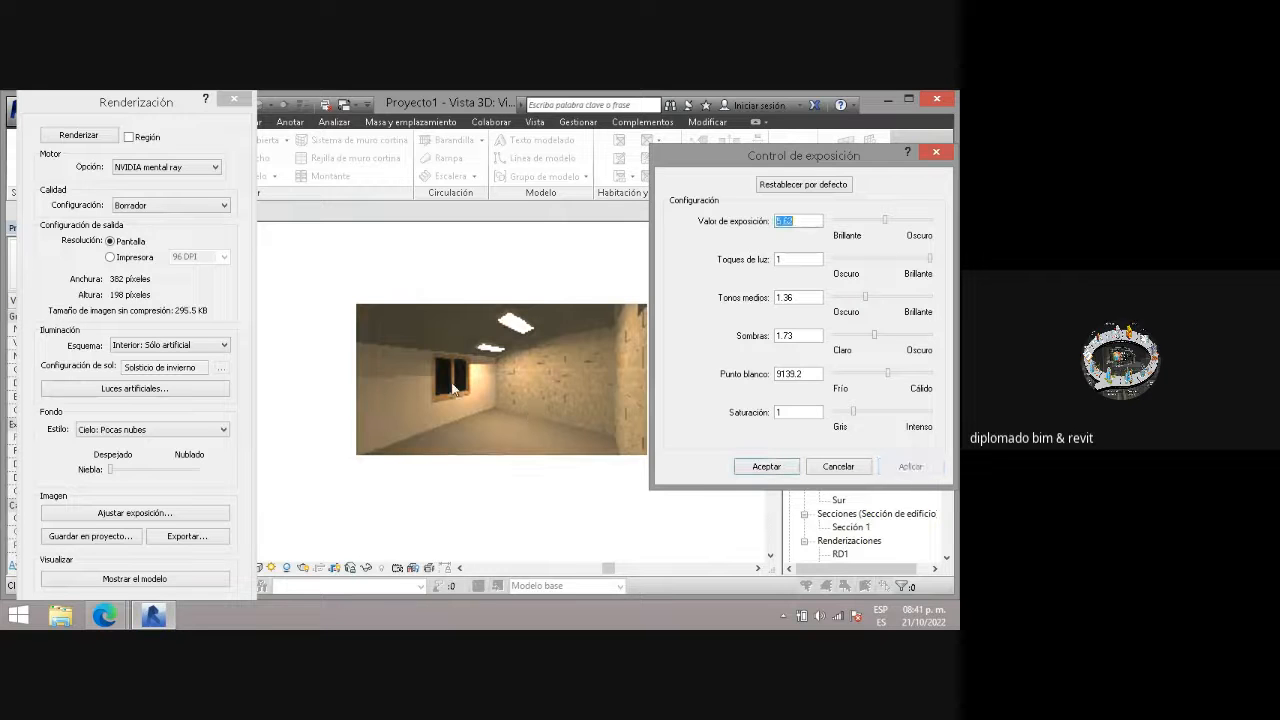
left_click(879, 300)
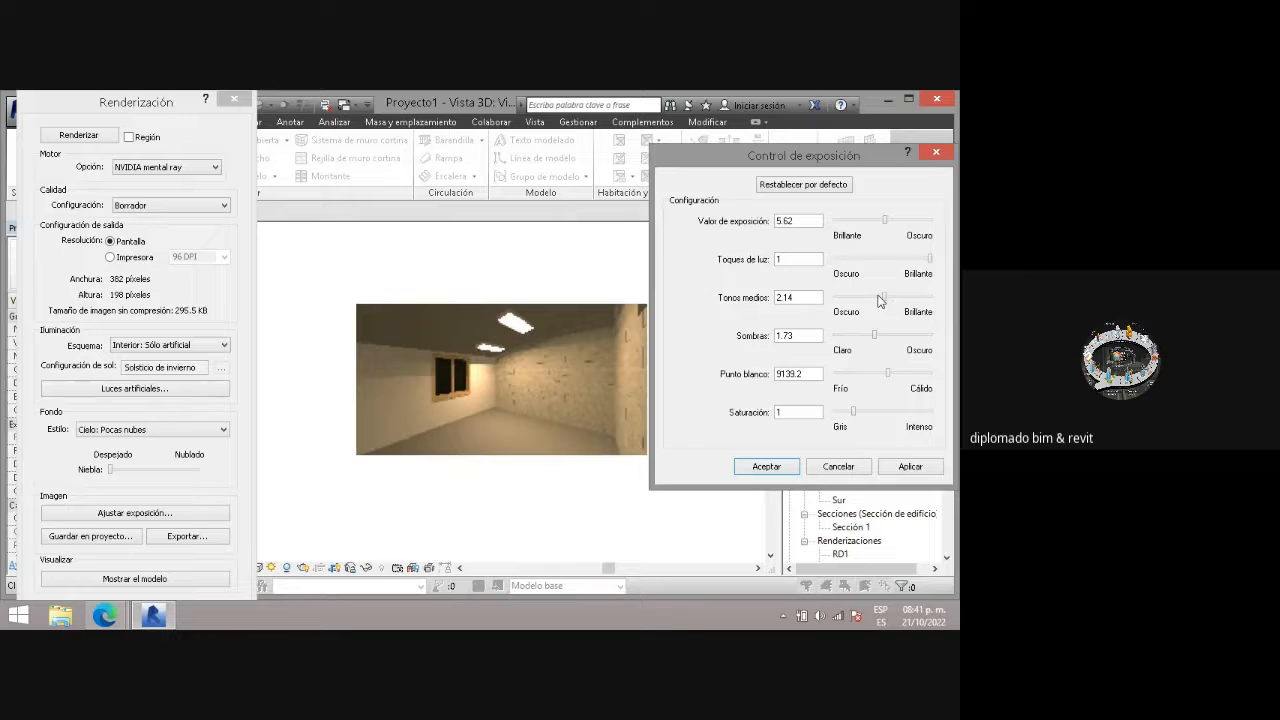
left_click(905, 467)
left_click_drag(885, 297, 869, 305)
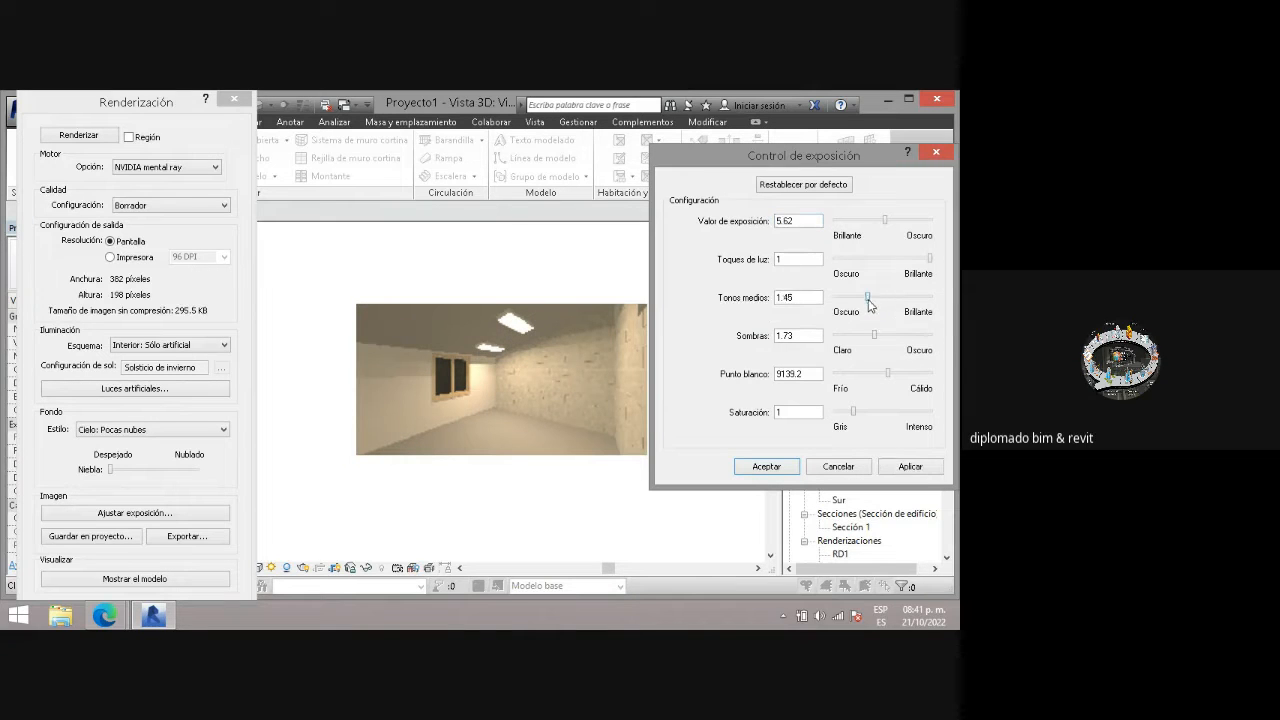
left_click(905, 467)
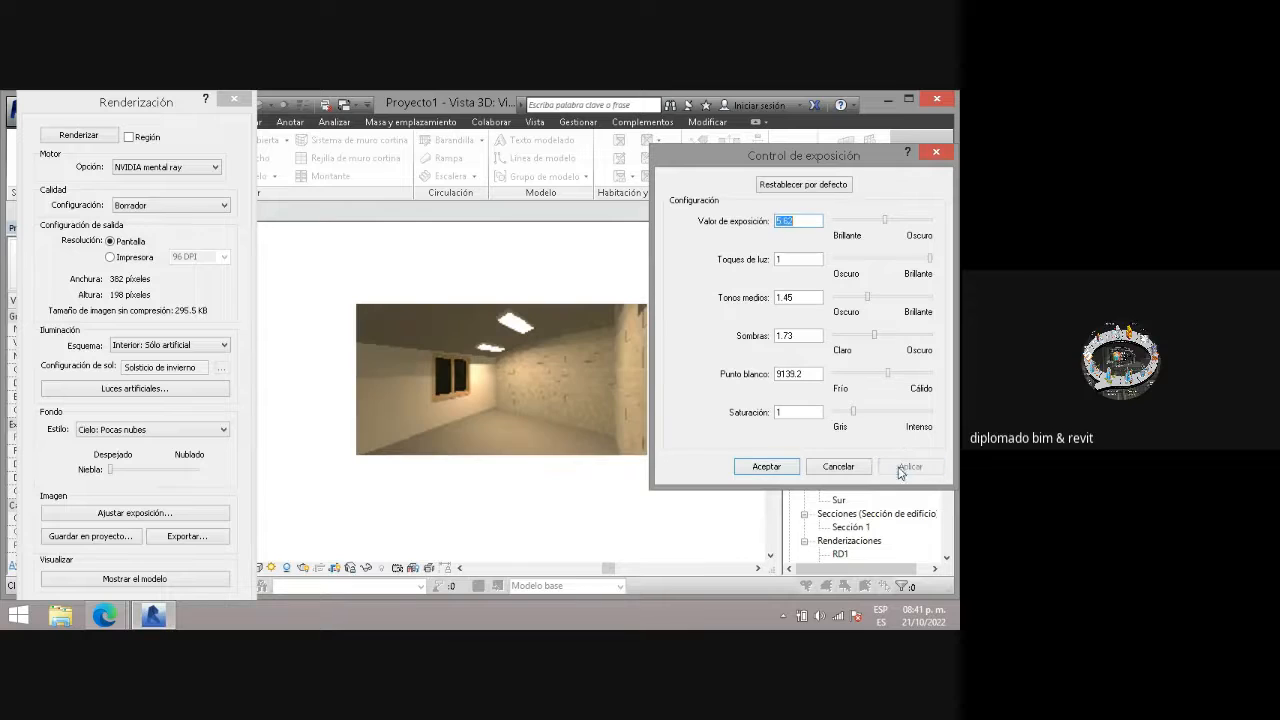
- Try a shadows value of 2.51 on the render, apply 1.33 instead and close the exposure control
left_click(883, 338)
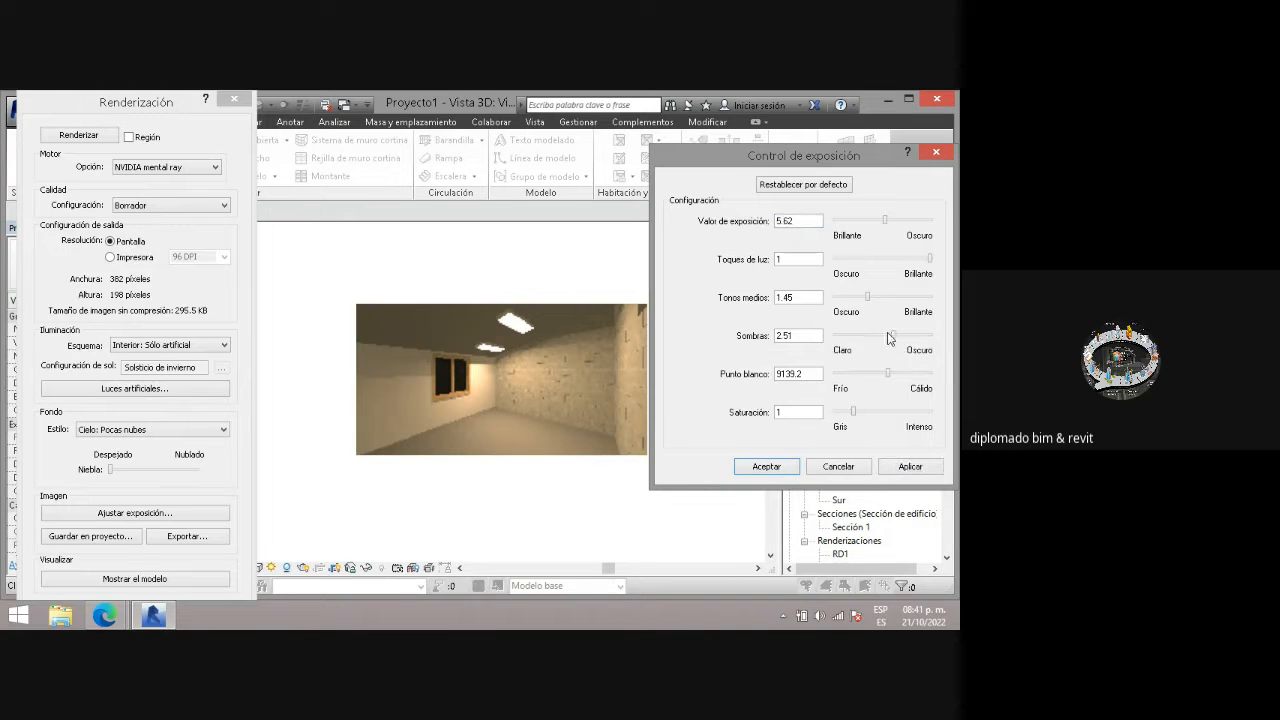
left_click(905, 467)
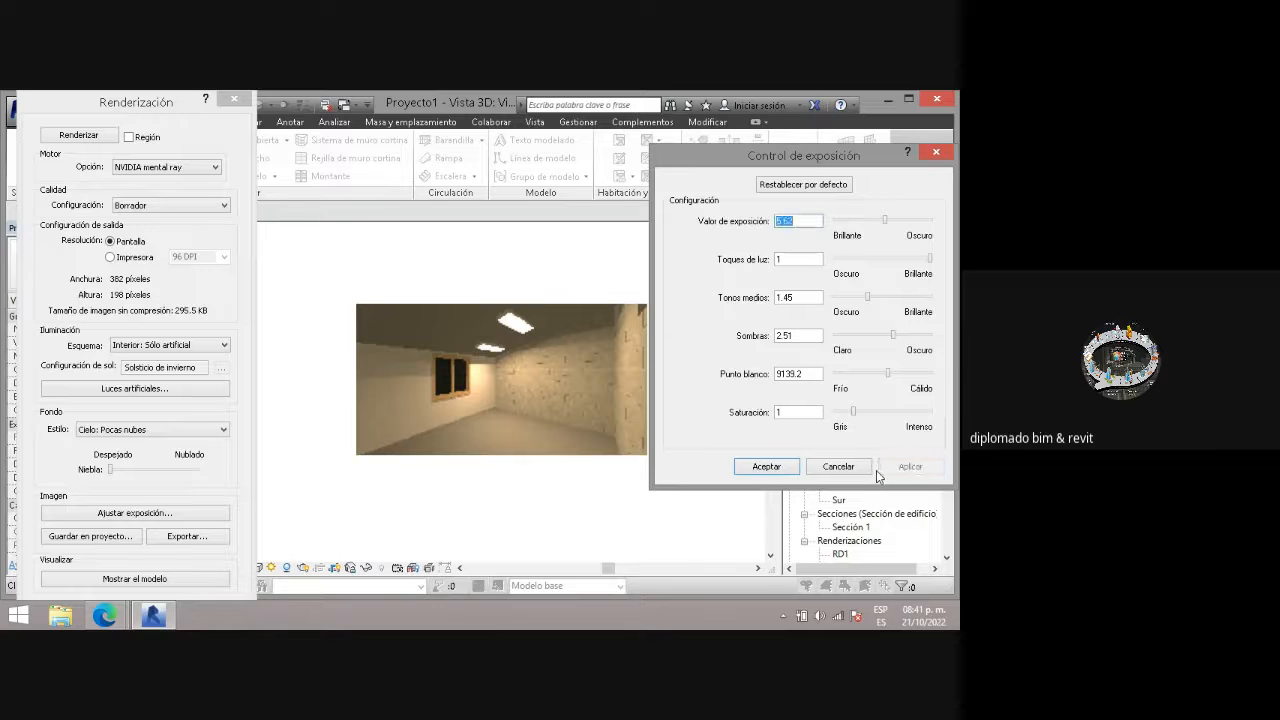
left_click(893, 335)
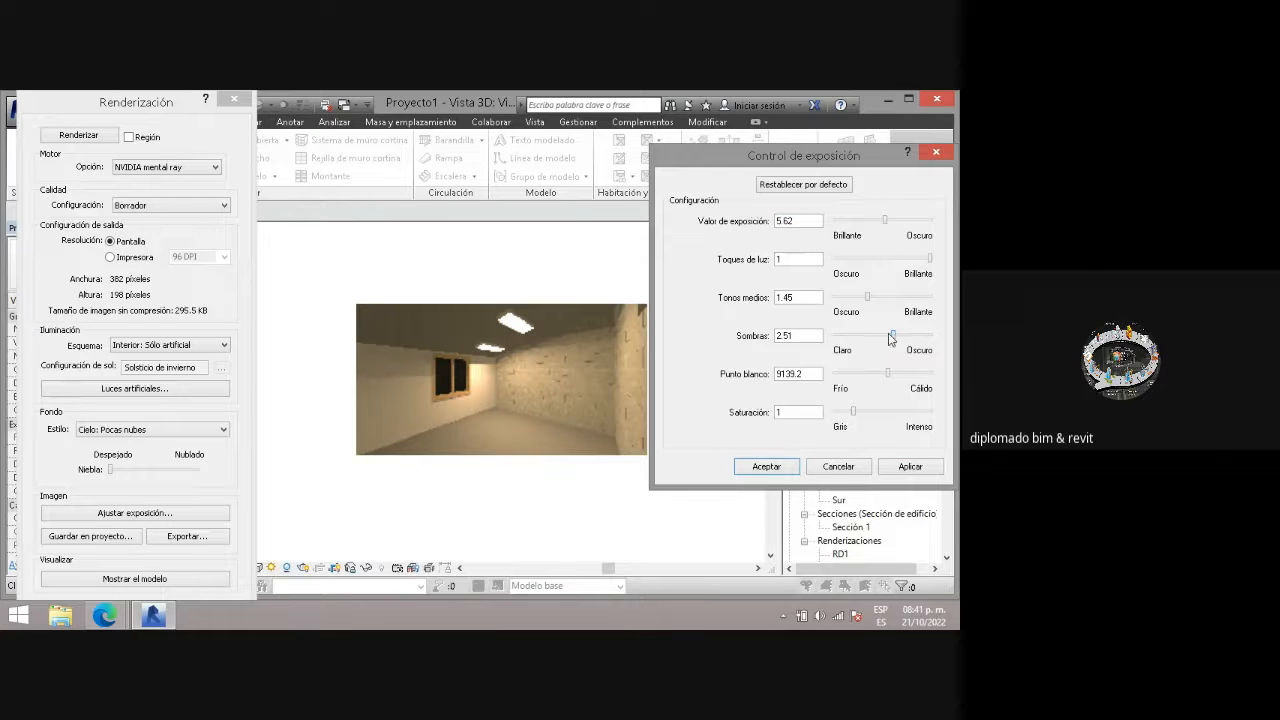
left_click_drag(888, 334, 867, 334)
left_click(908, 469)
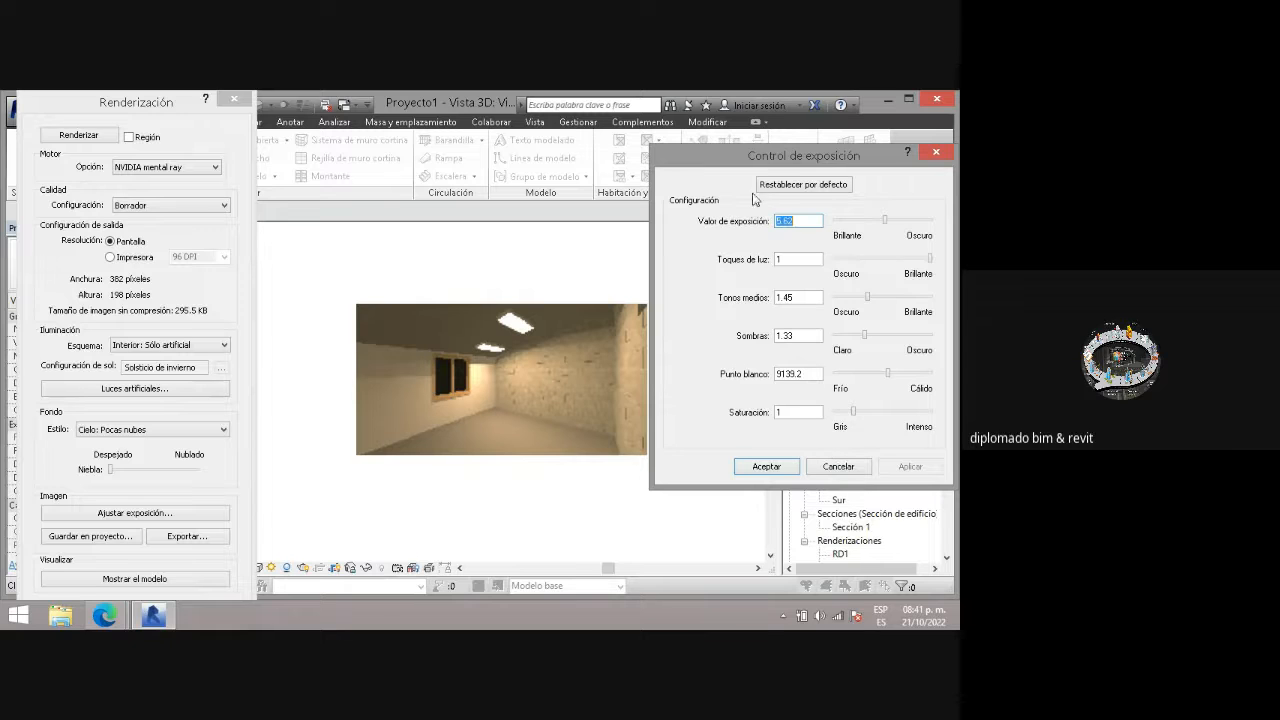
left_click_drag(870, 162, 852, 190)
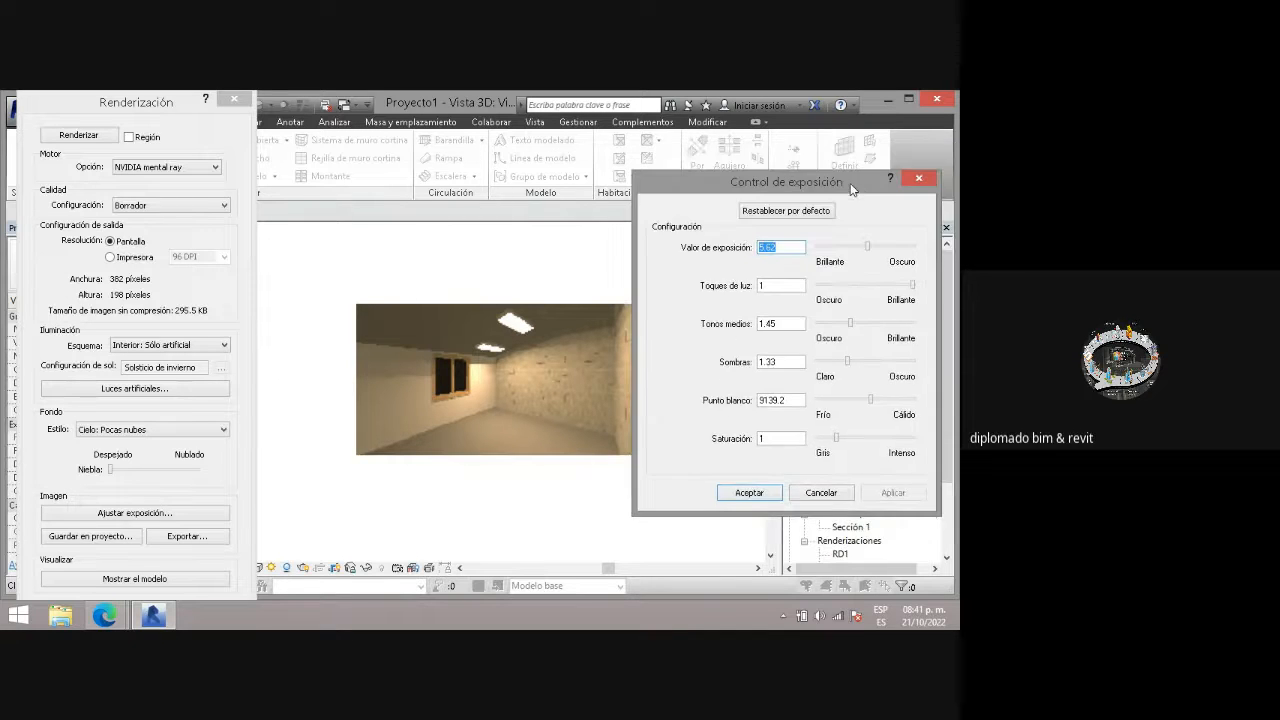
left_click(919, 178)
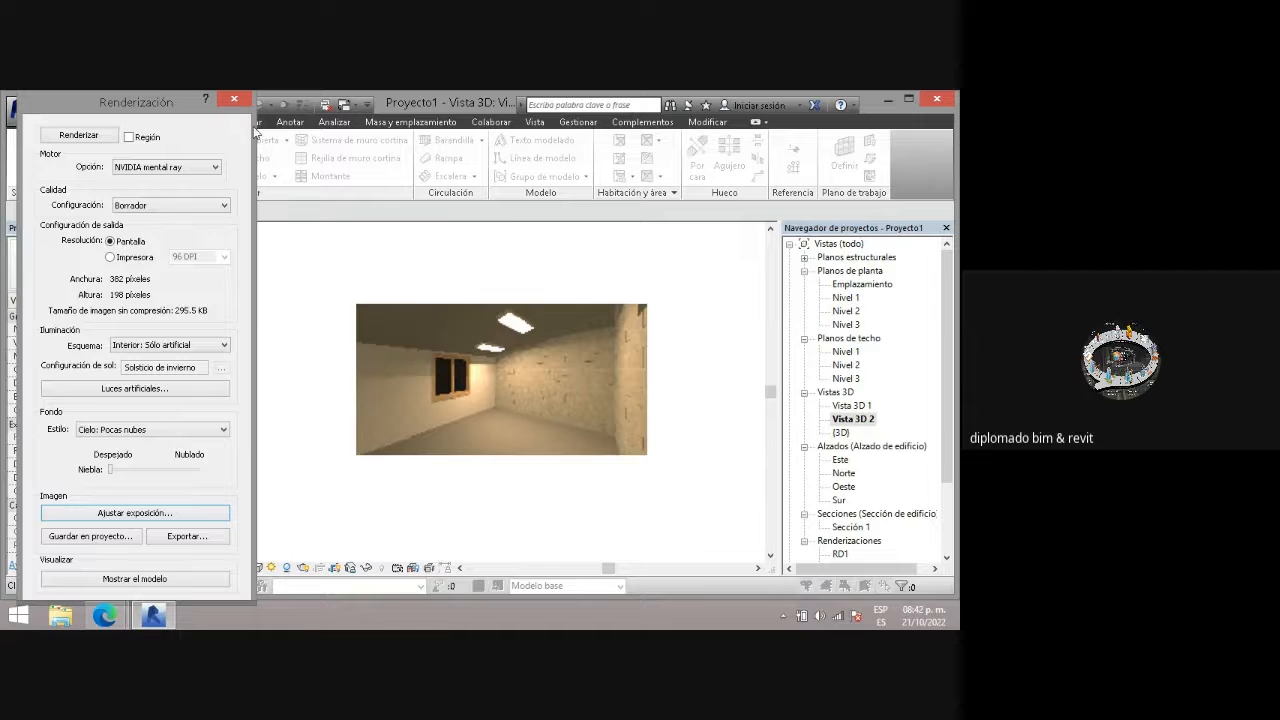
- Close the rendering settings and delete both linear ceiling lights from the interior perspective
left_click(232, 99)
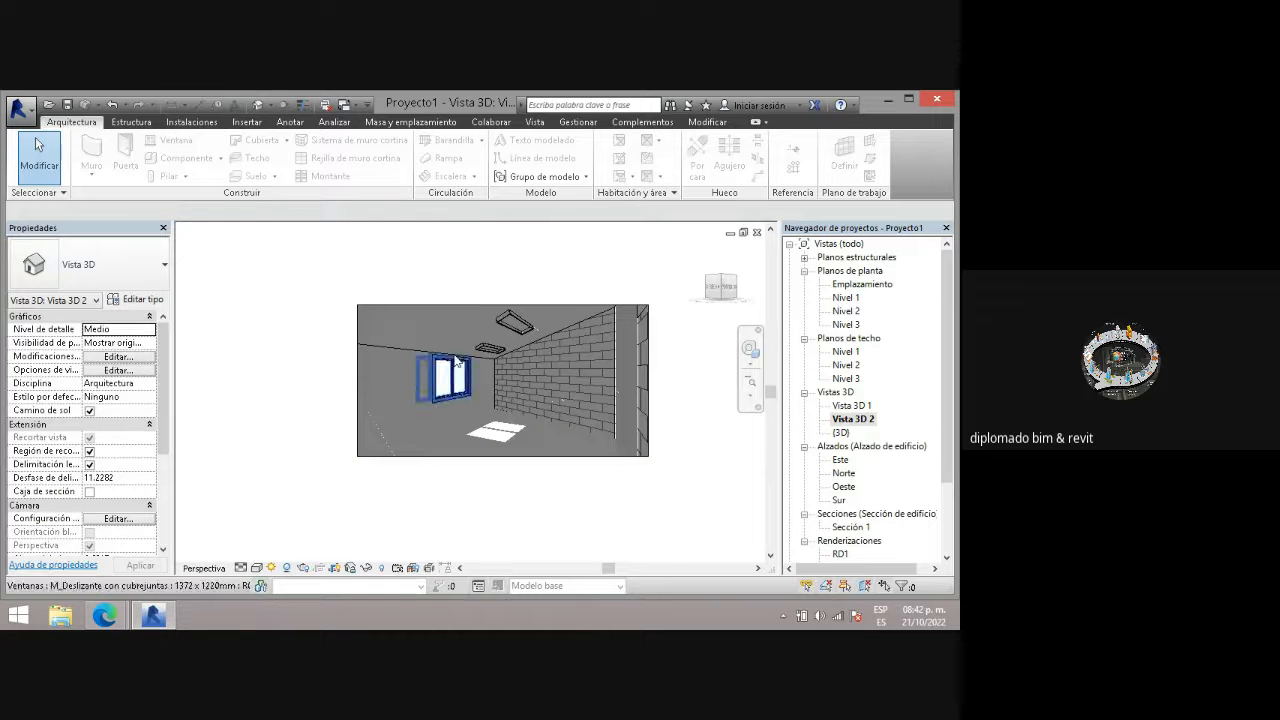
left_click(516, 333)
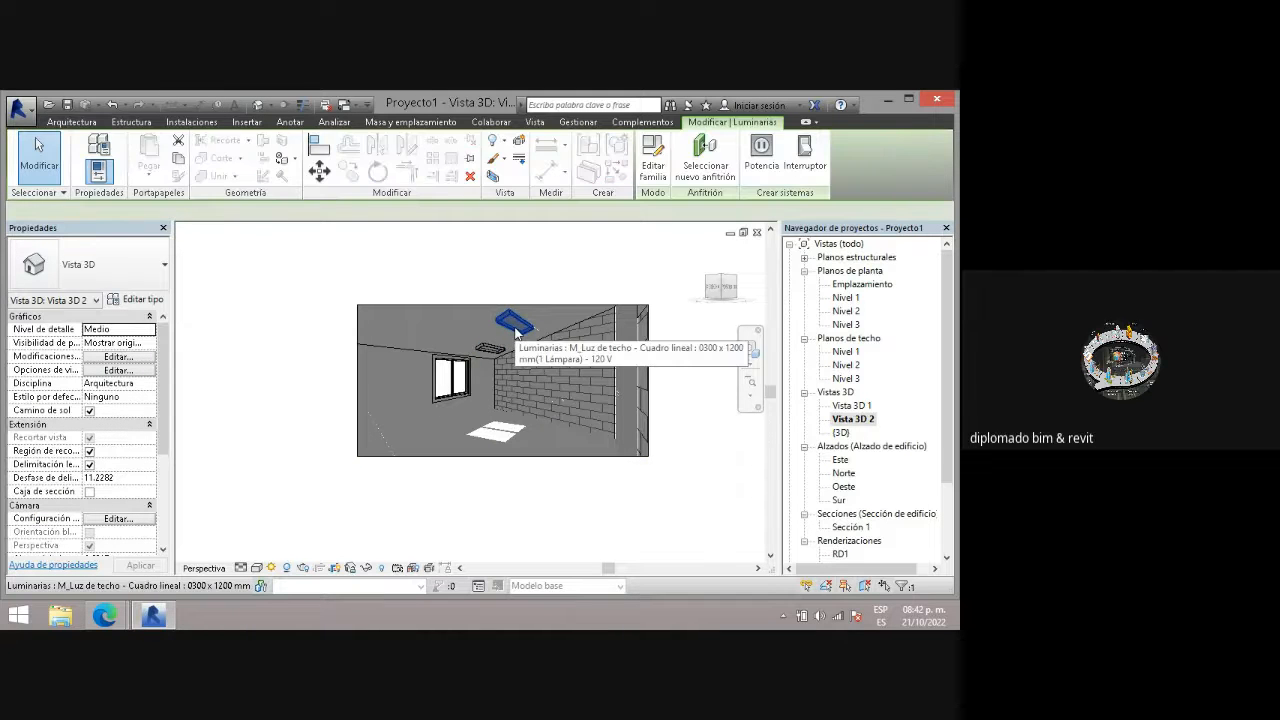
key("Delete")
left_click(487, 350)
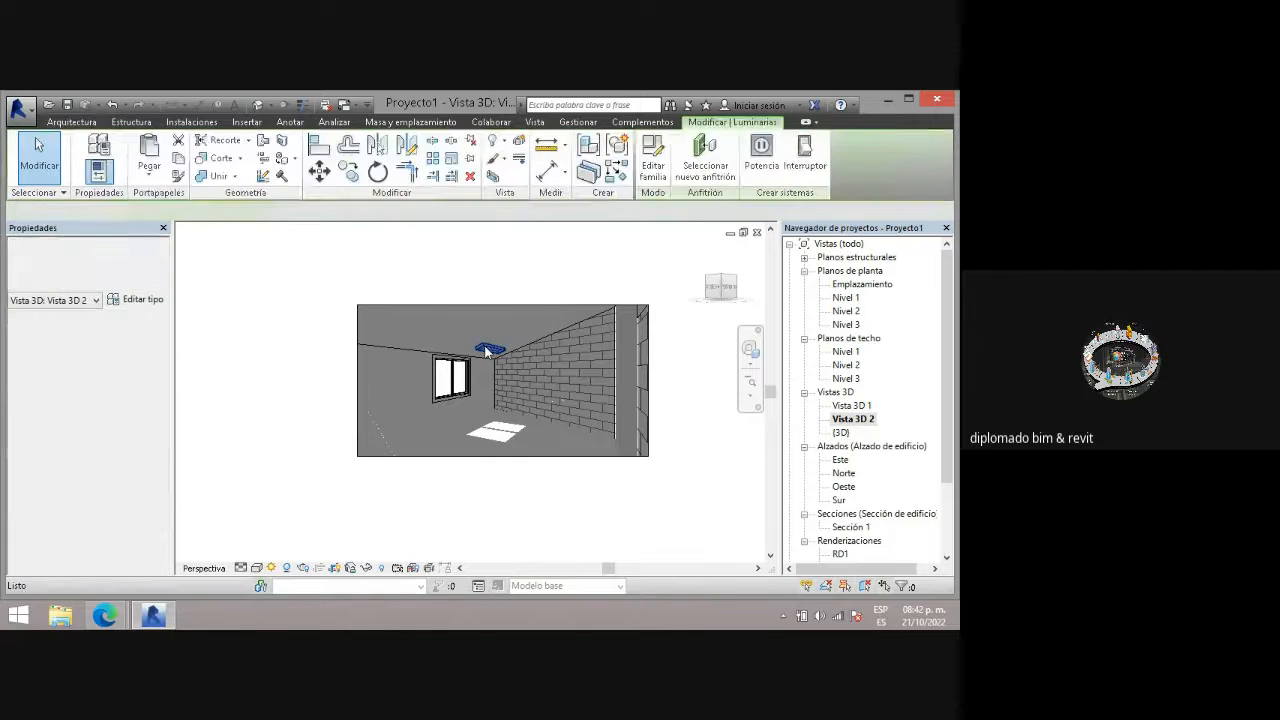
key("Delete")
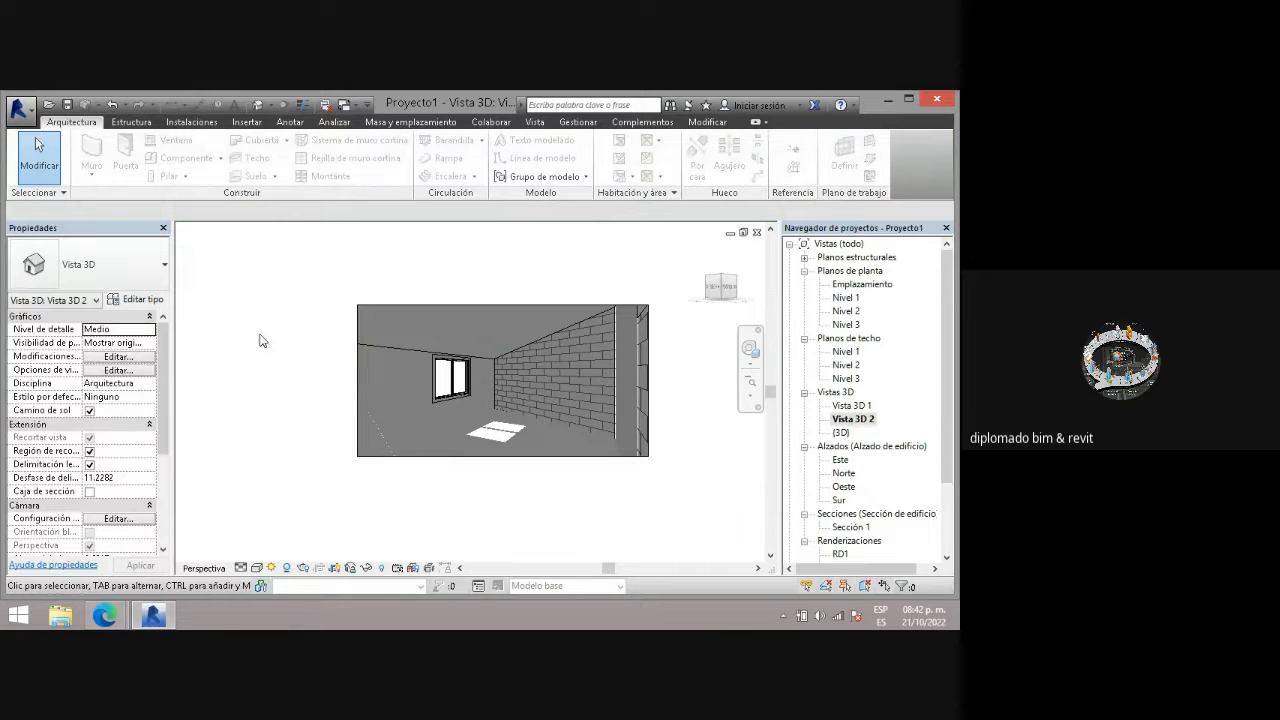
- Open the Nivel 1 floor plan and start loading a component family from the Iluminación folder of the Spanish_INTL library
double_click(848, 298)
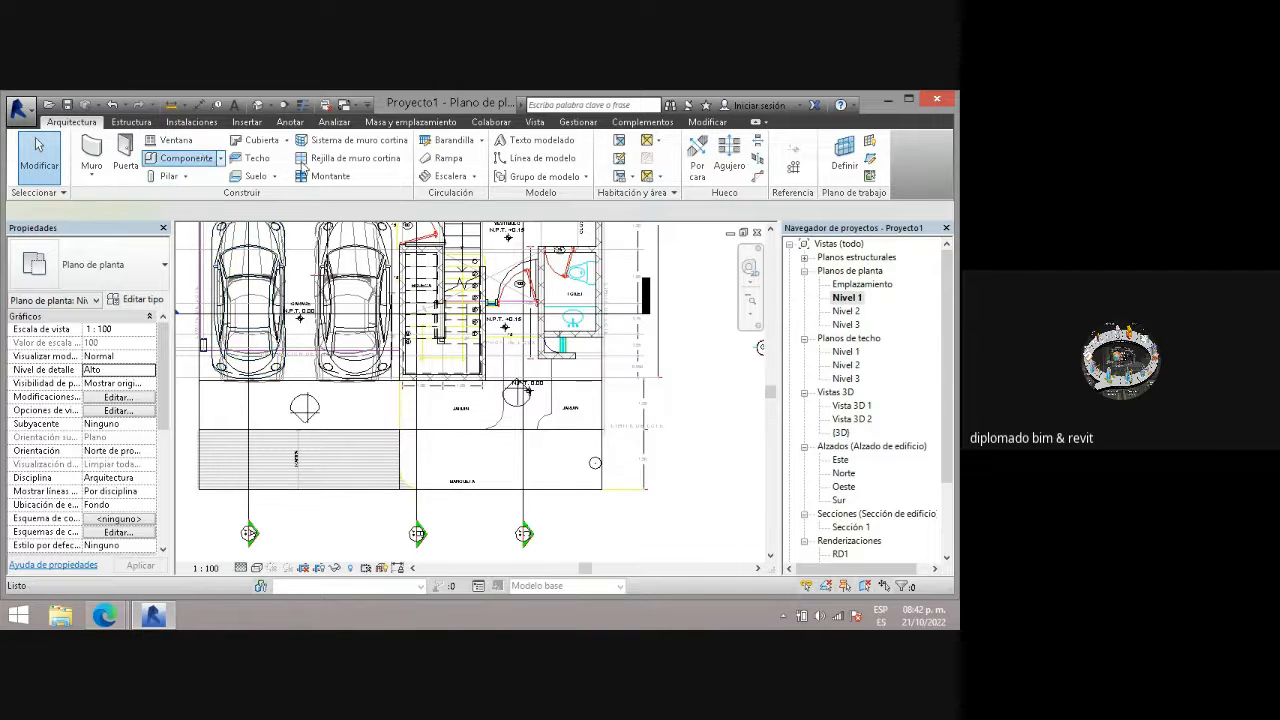
left_click(182, 158)
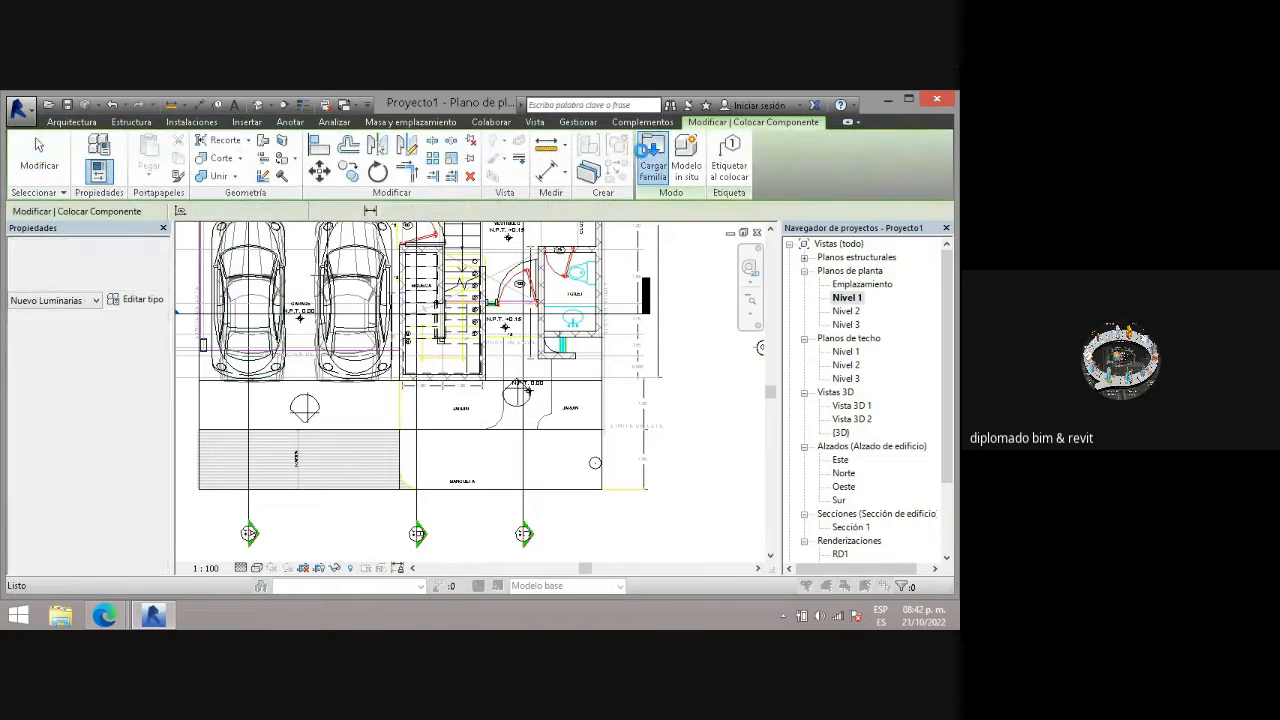
left_click(650, 158)
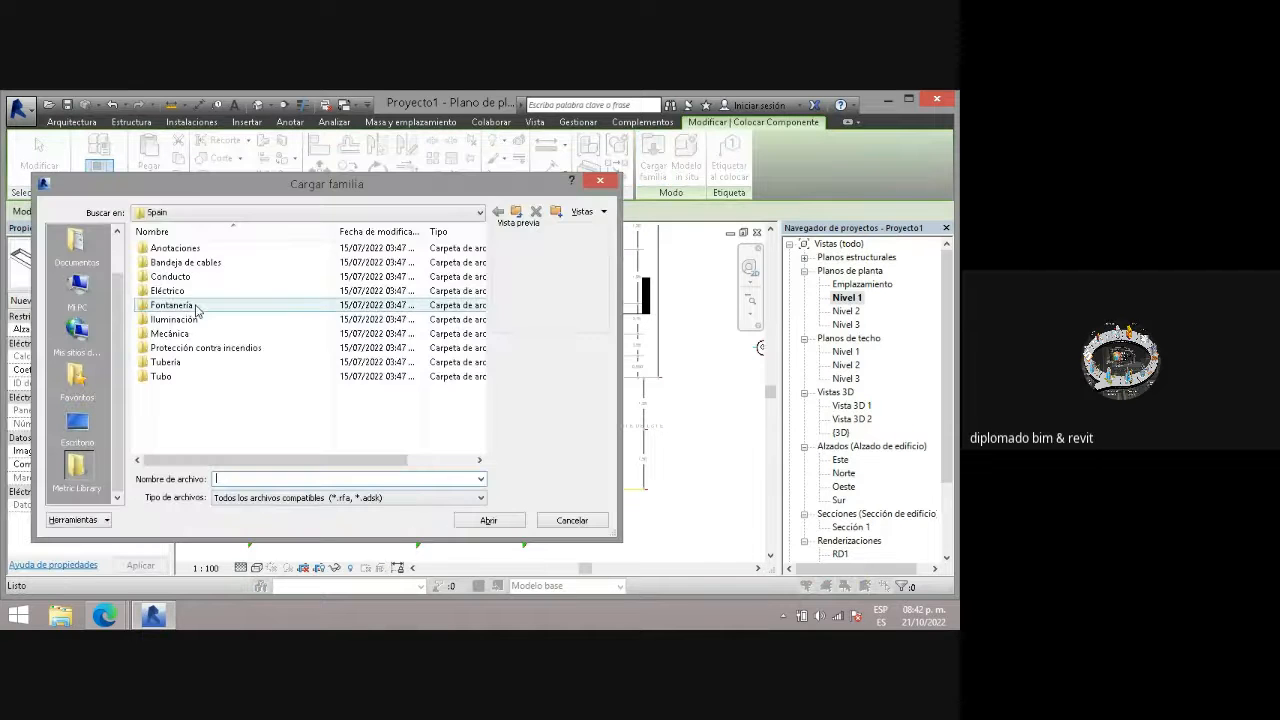
left_click(516, 212)
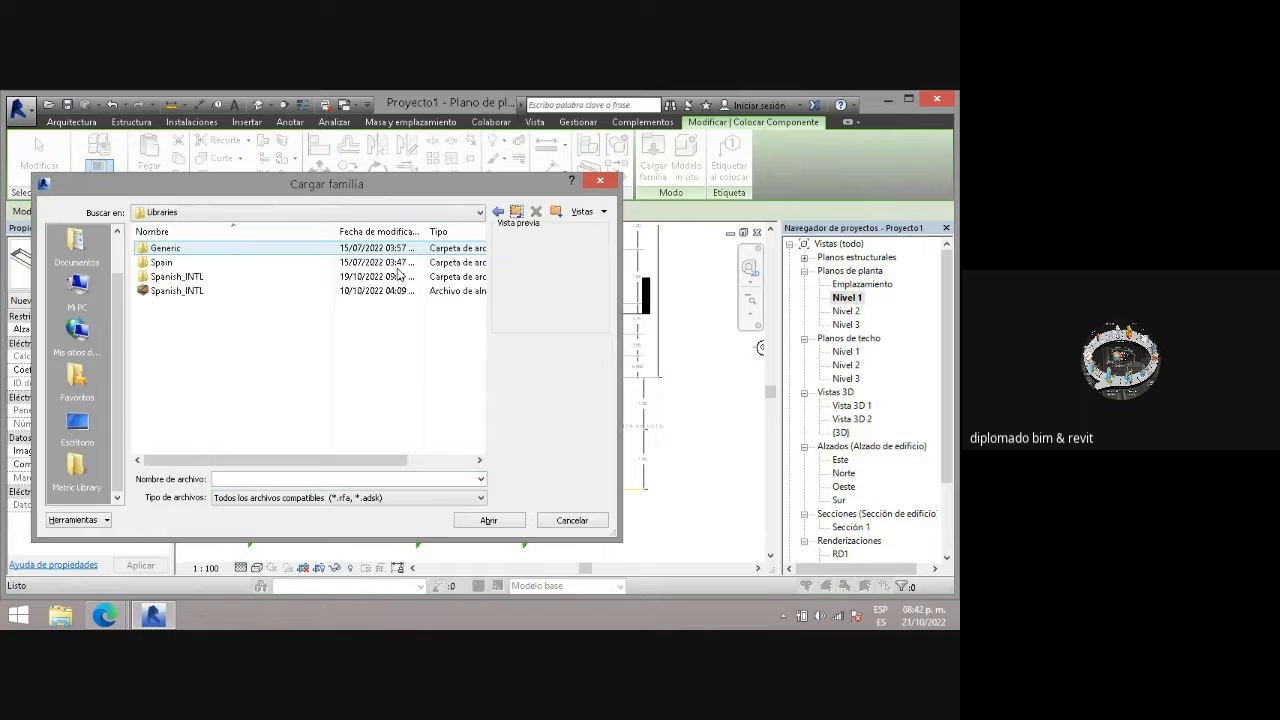
left_click(180, 278)
double_click(180, 279)
scroll(180, 330, "down", 3)
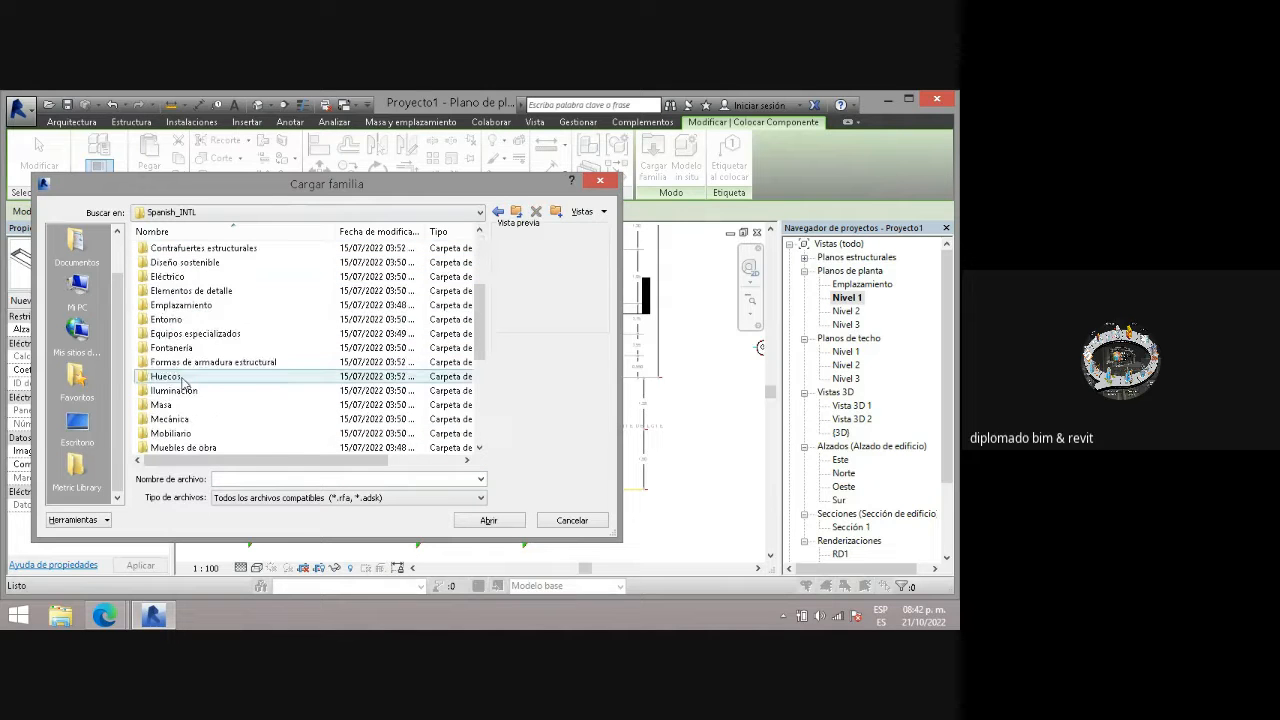
double_click(200, 391)
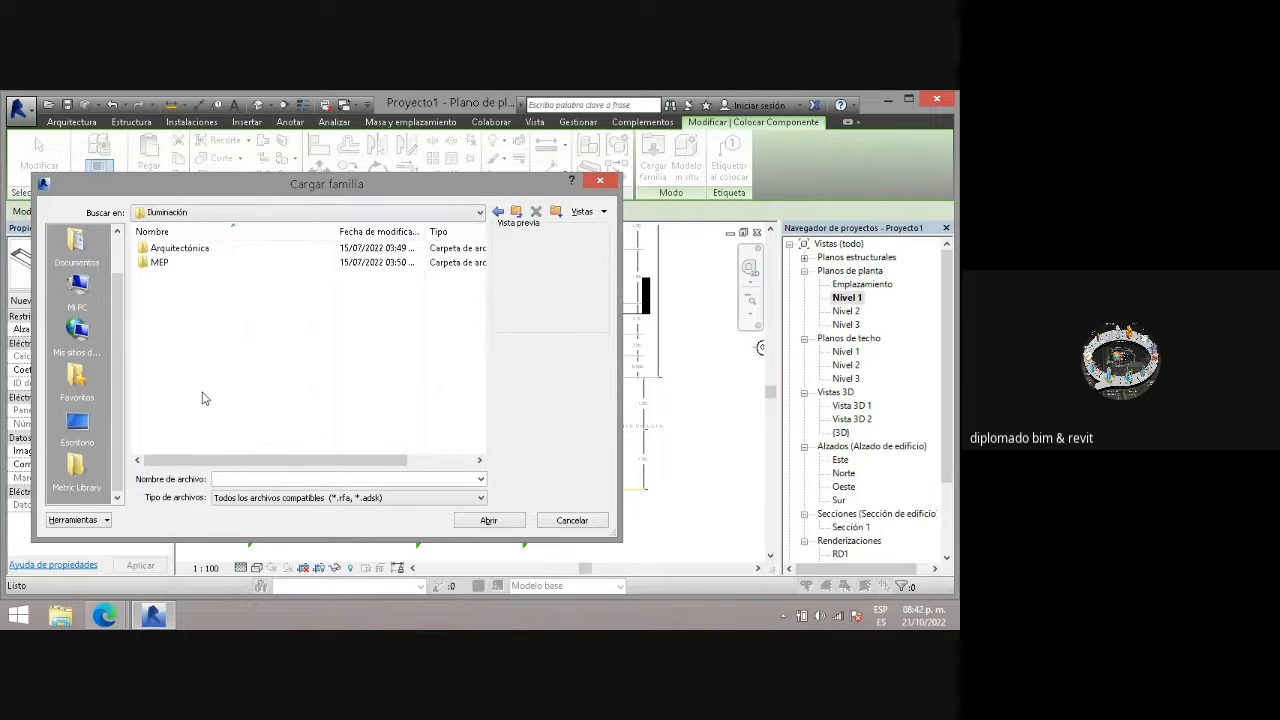
- Look through the Arquitectónica lighting library's Externo folder and switch to its Interno folder
double_click(205, 250)
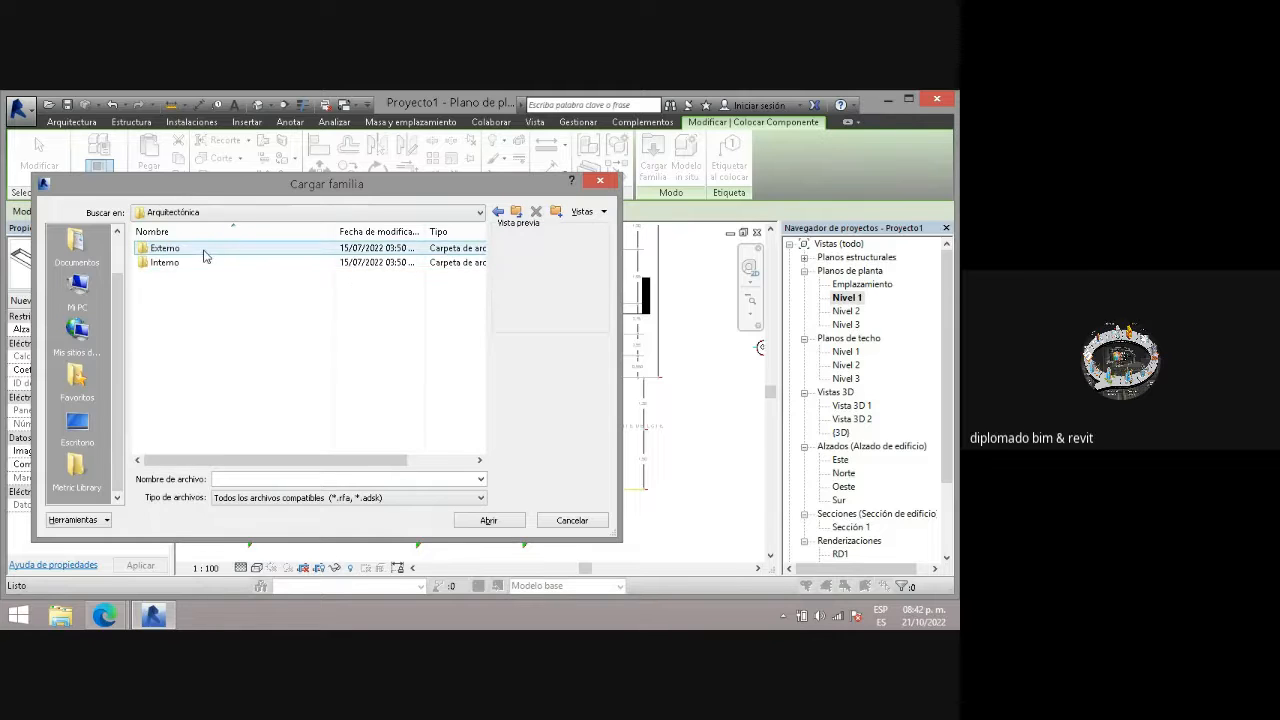
double_click(204, 252)
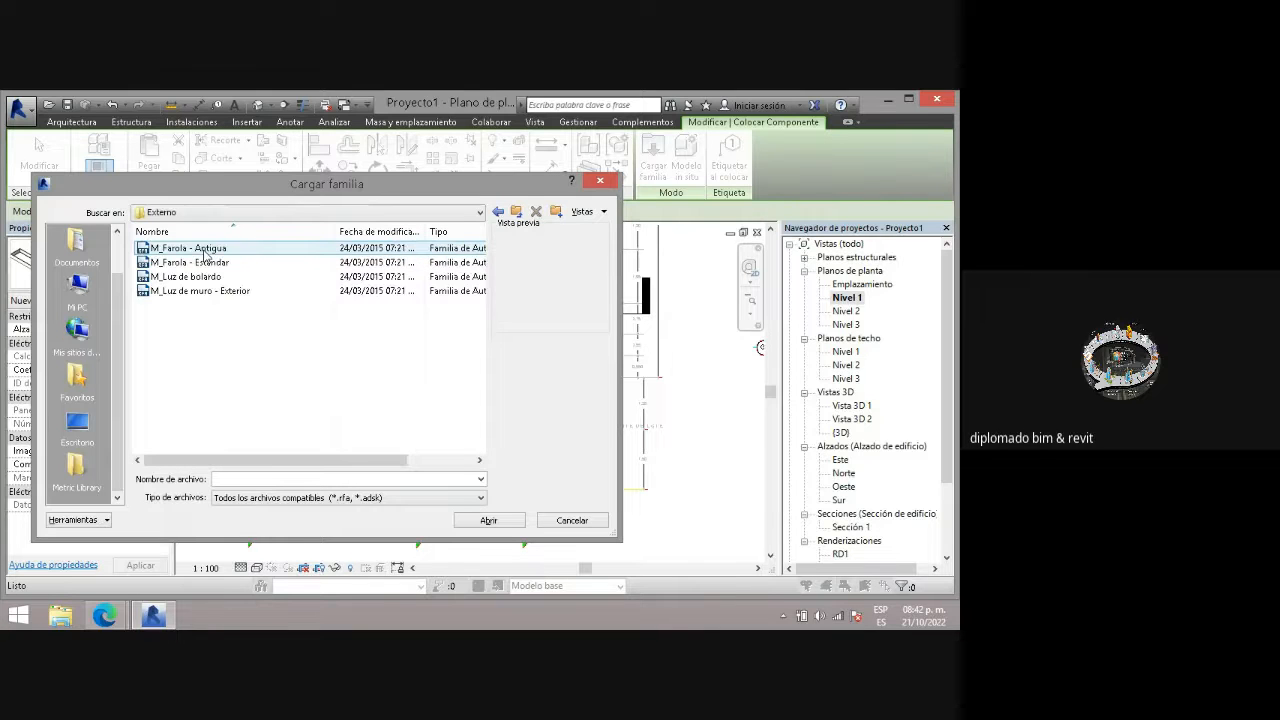
left_click(516, 211)
double_click(223, 262)
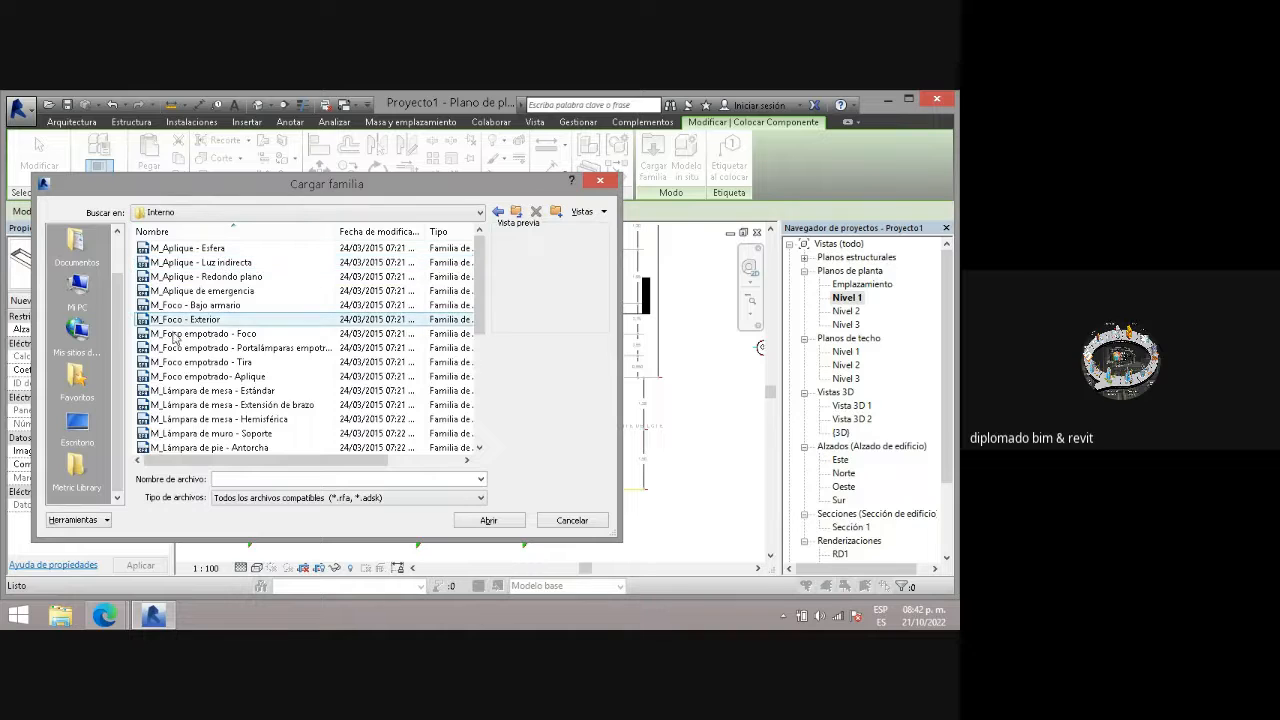
- Preview the hemispherical, arm-extension and standard table lamps, and load the M_Foco empotrado- Aplique family
scroll(175, 345, "down", 2)
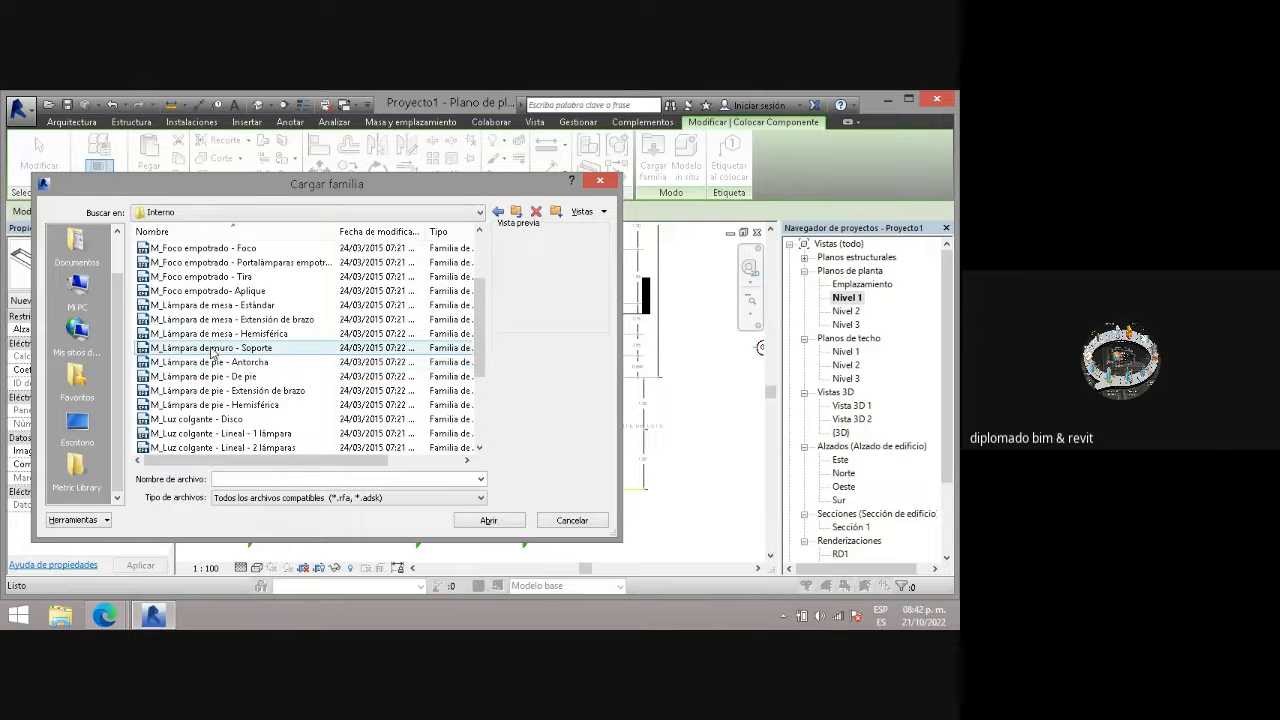
left_click(205, 349)
left_click(203, 336)
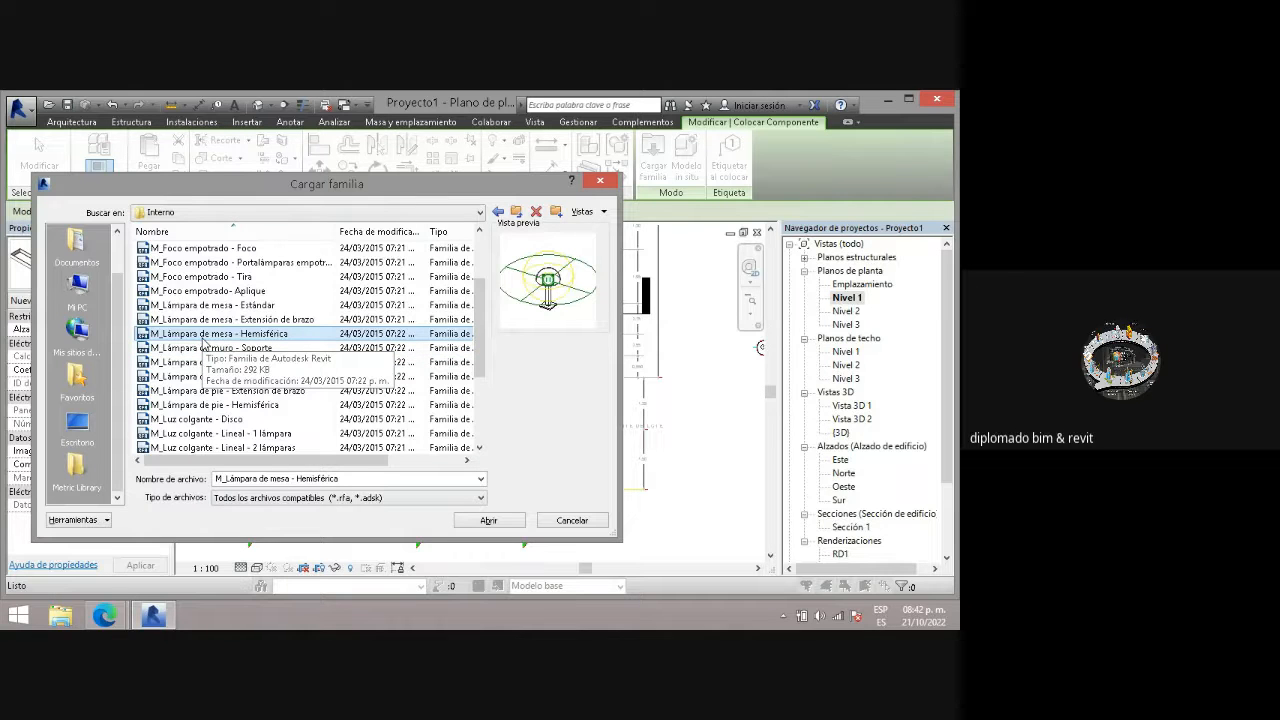
left_click(203, 323)
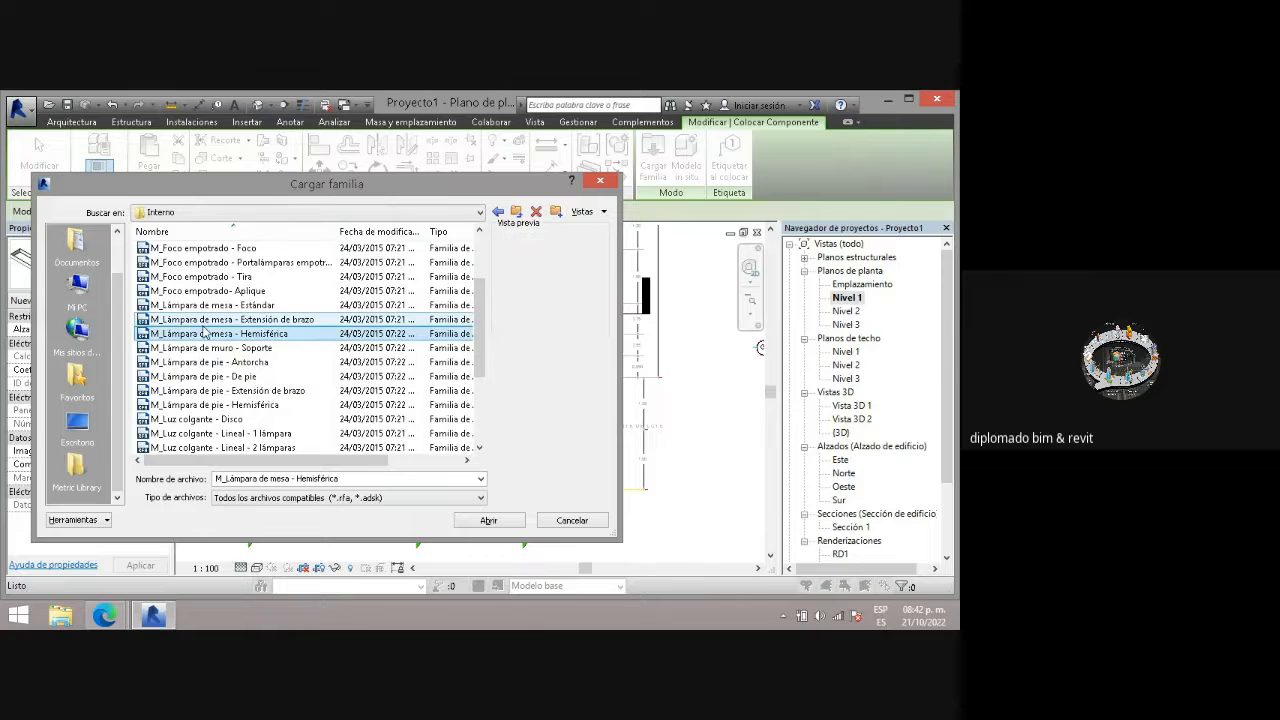
left_click(203, 307)
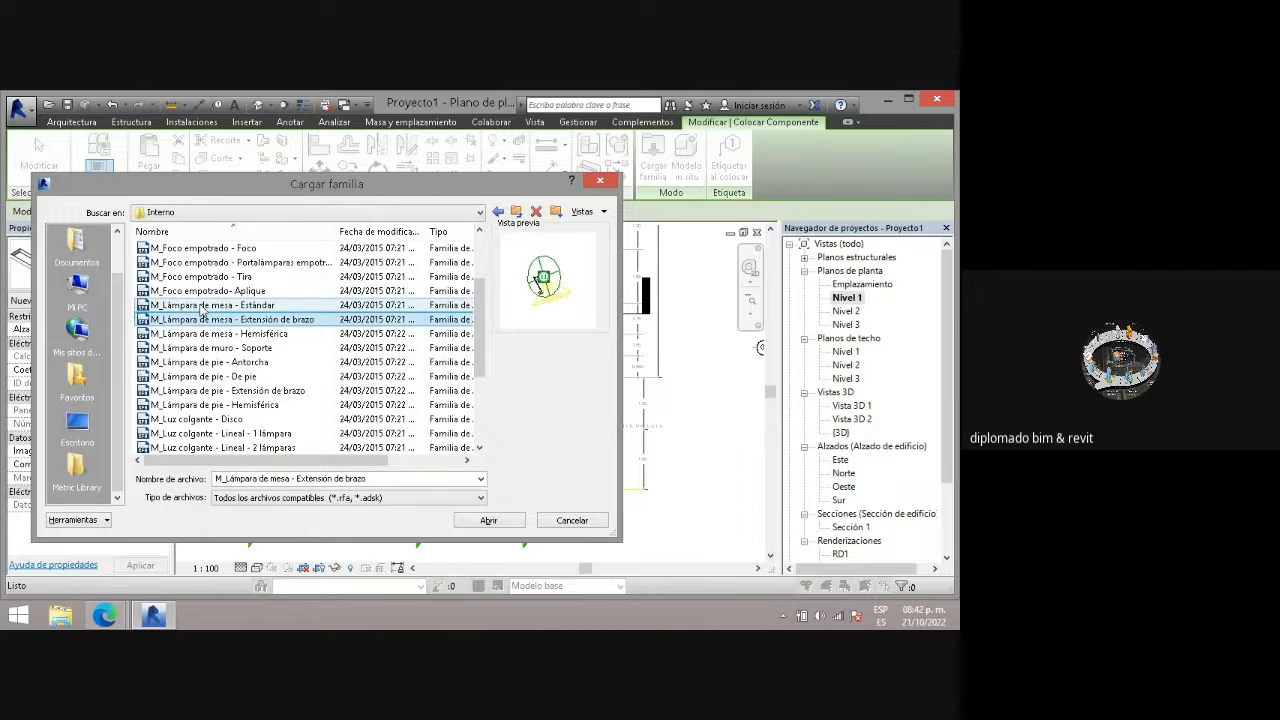
left_click(201, 293)
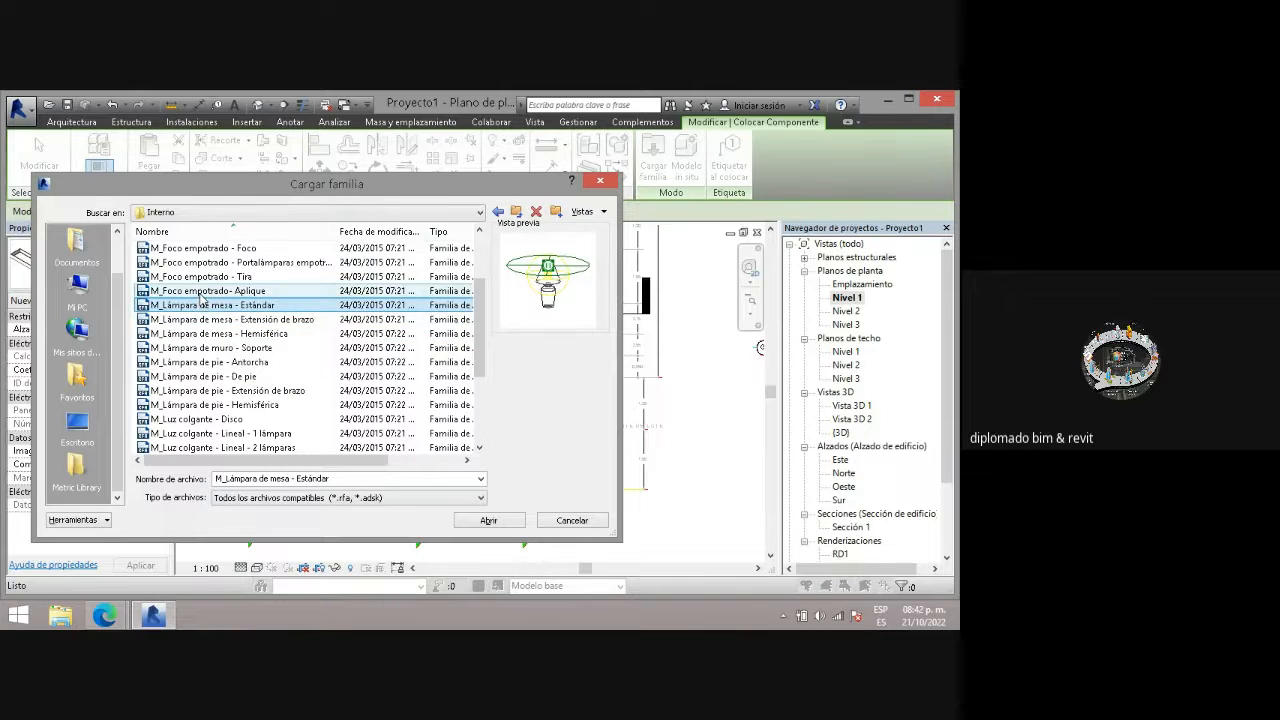
left_click(488, 520)
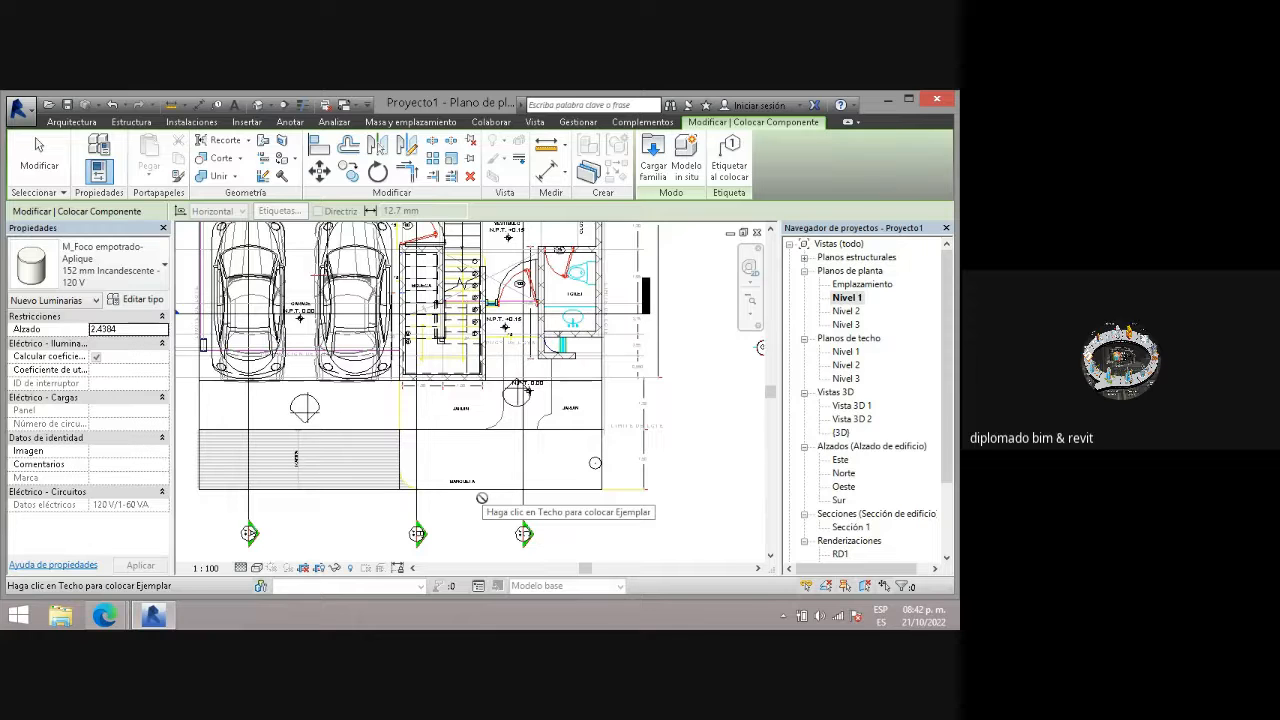
- Leave the lamp placement, check the Nivel 2 ceiling plan, and return to the Nivel 1 ceiling plan
left_click(847, 311)
double_click(846, 352)
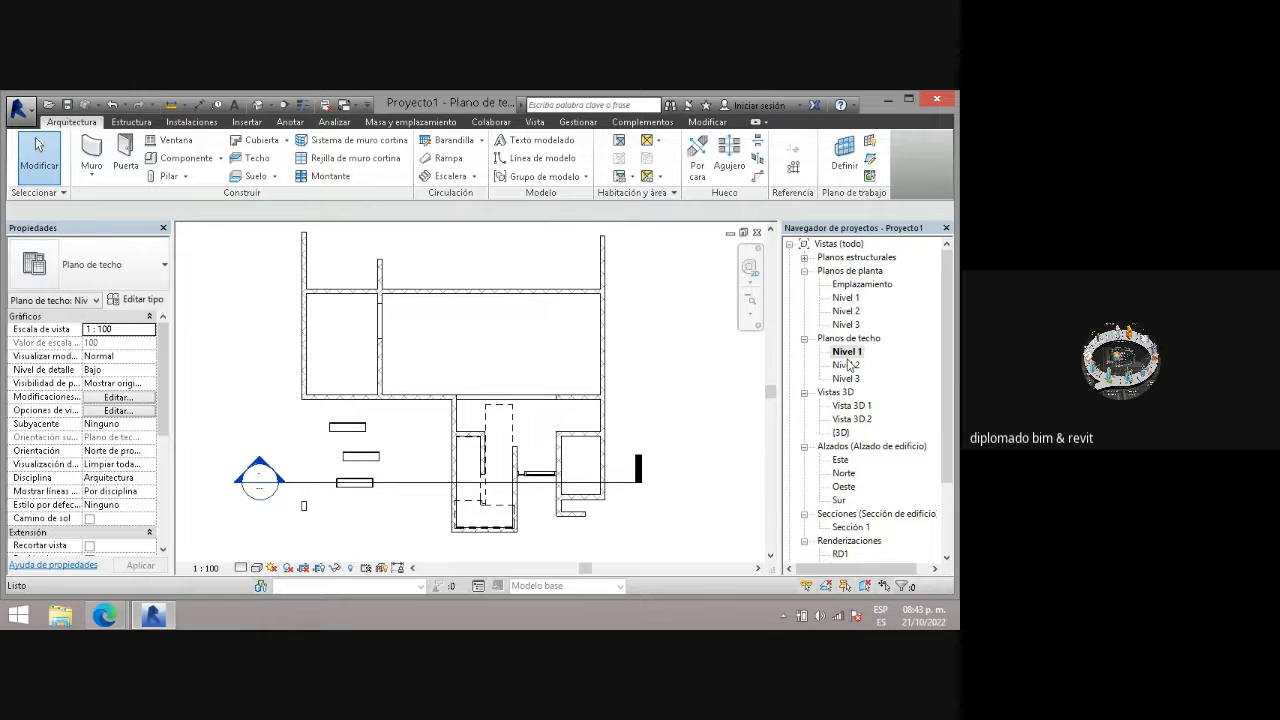
double_click(847, 365)
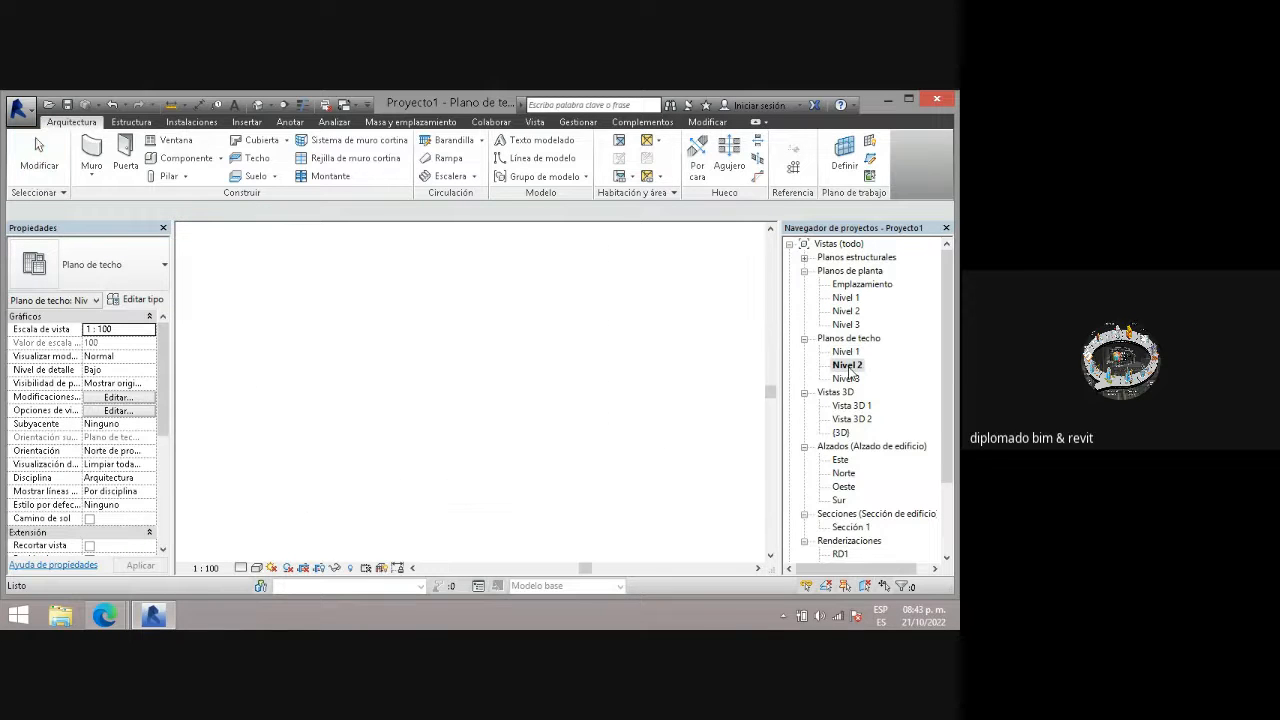
double_click(846, 352)
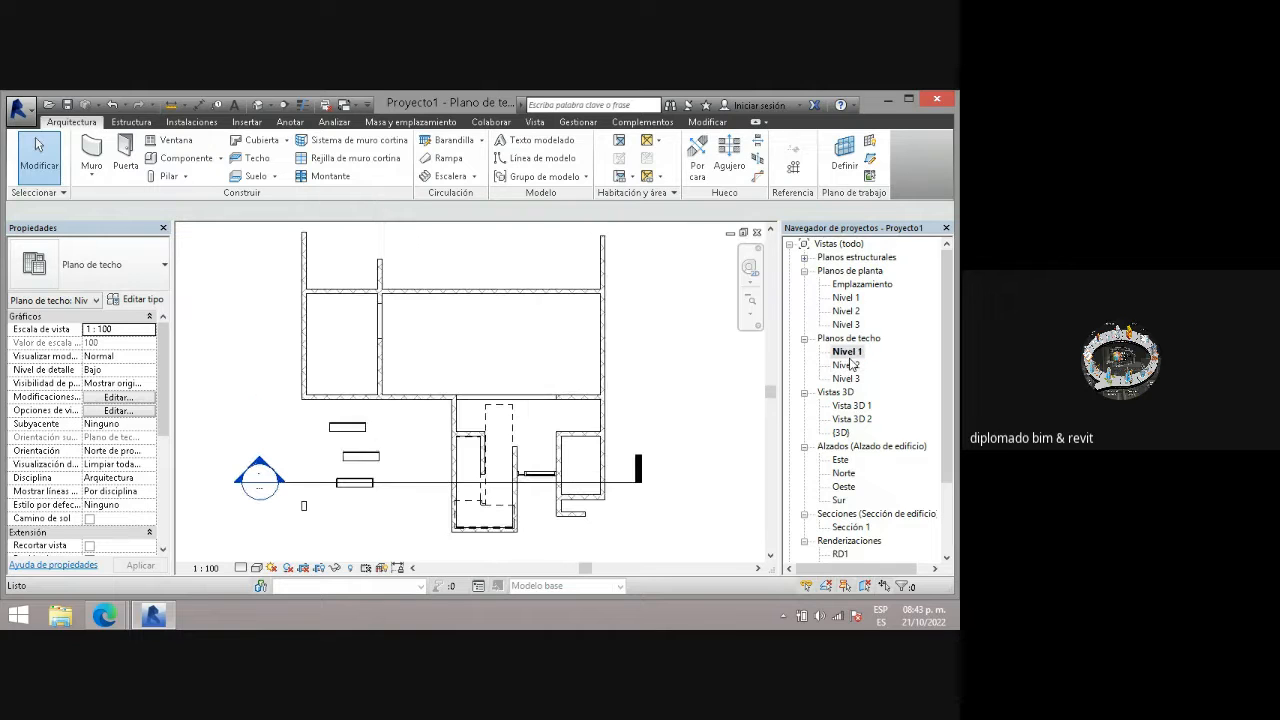
- Nudge the middle linear ceiling light left and the upper one right to line them up with the lower light
left_click(362, 457)
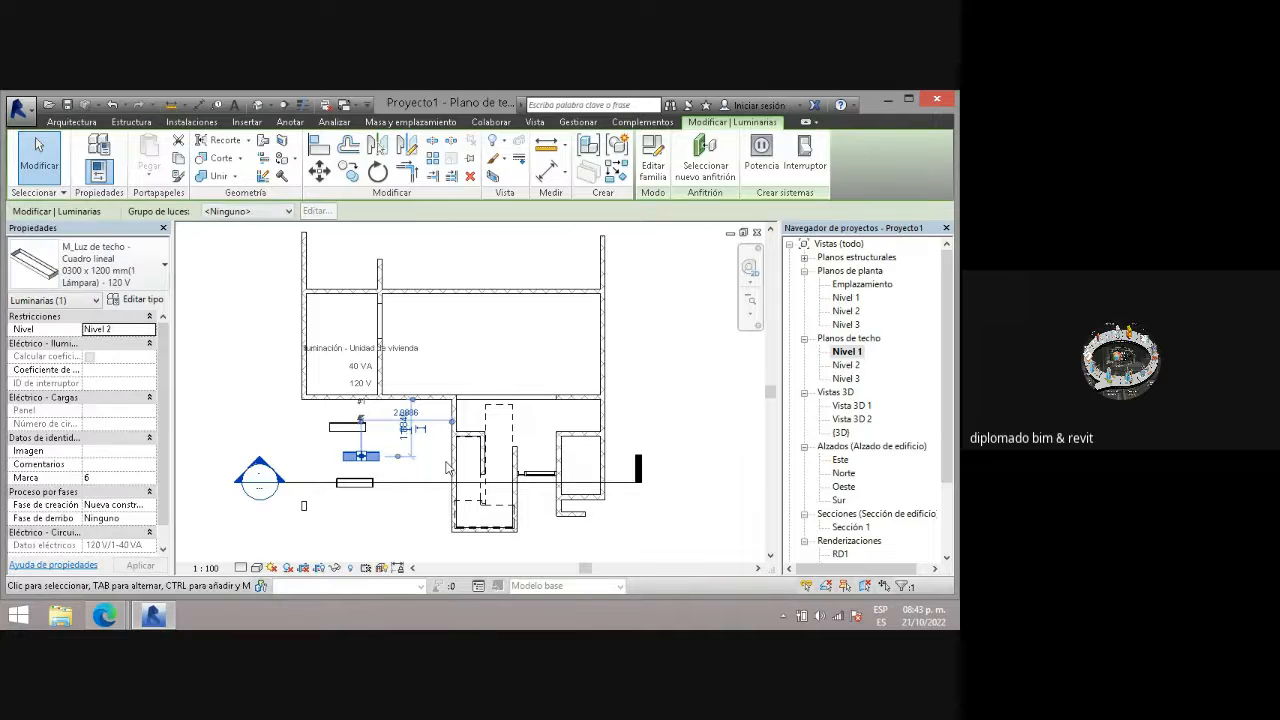
key("Left")
key("Left")
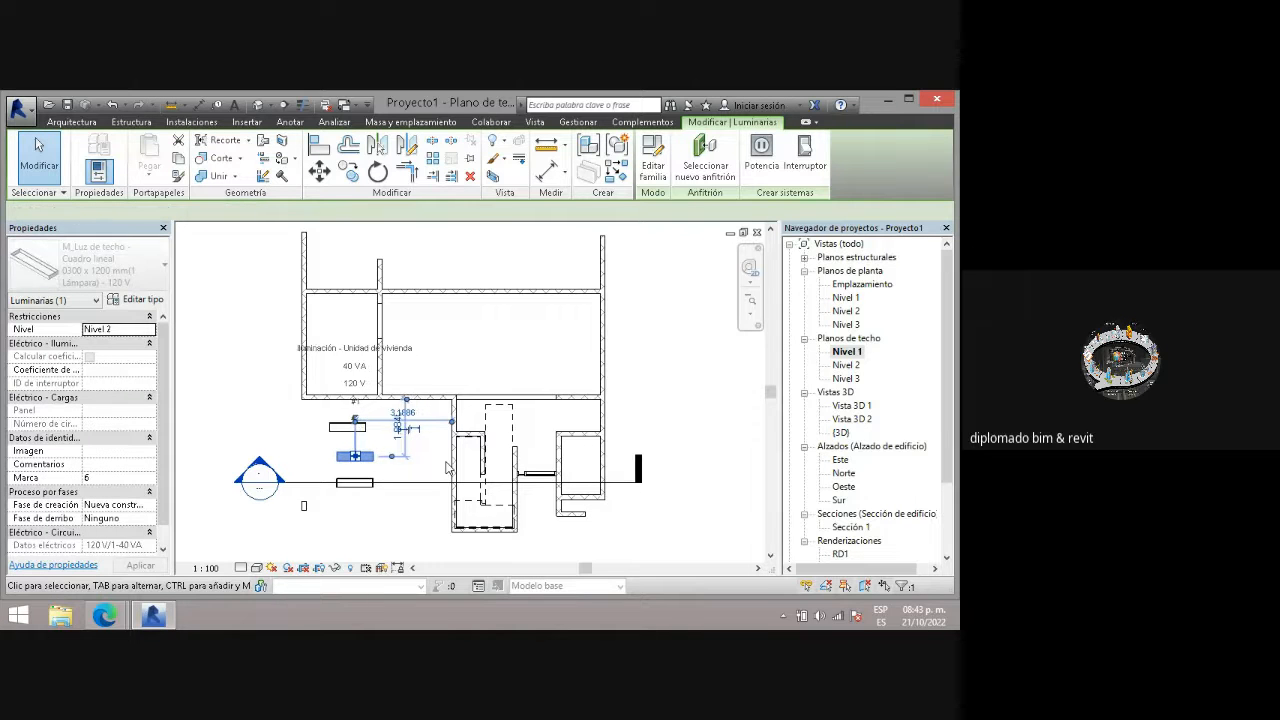
left_click(346, 428)
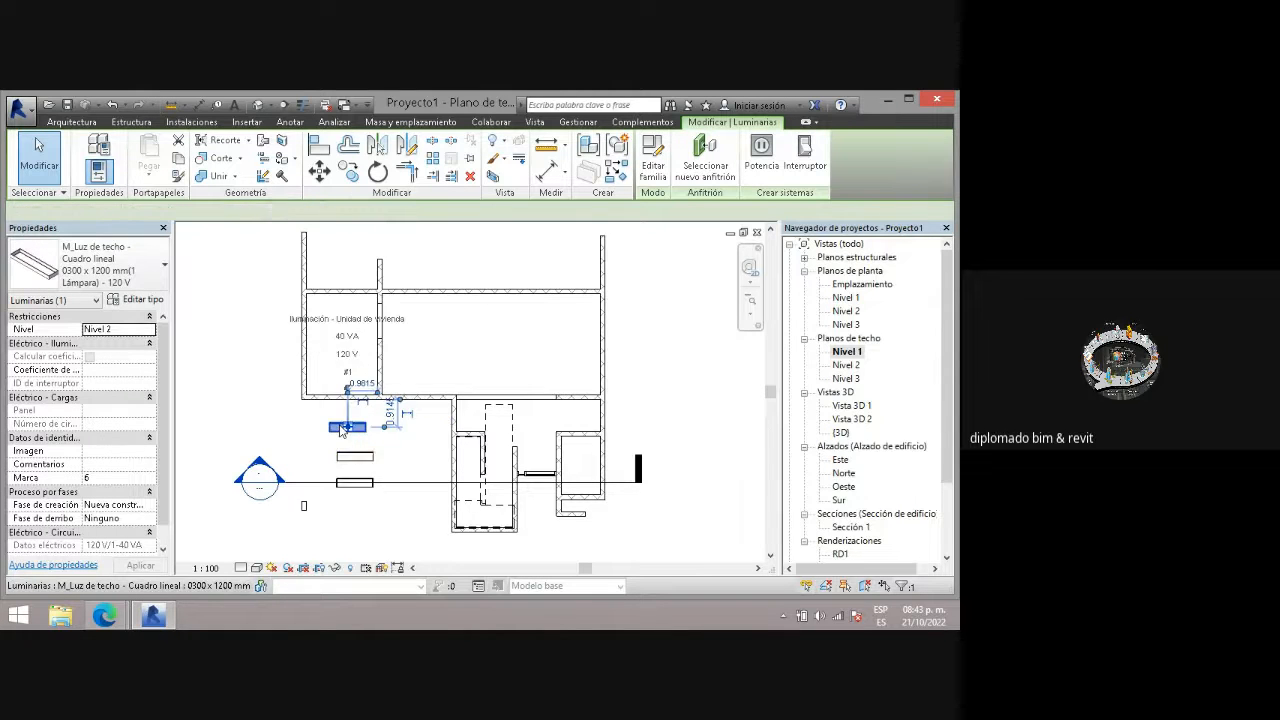
key("Right")
key("Right")
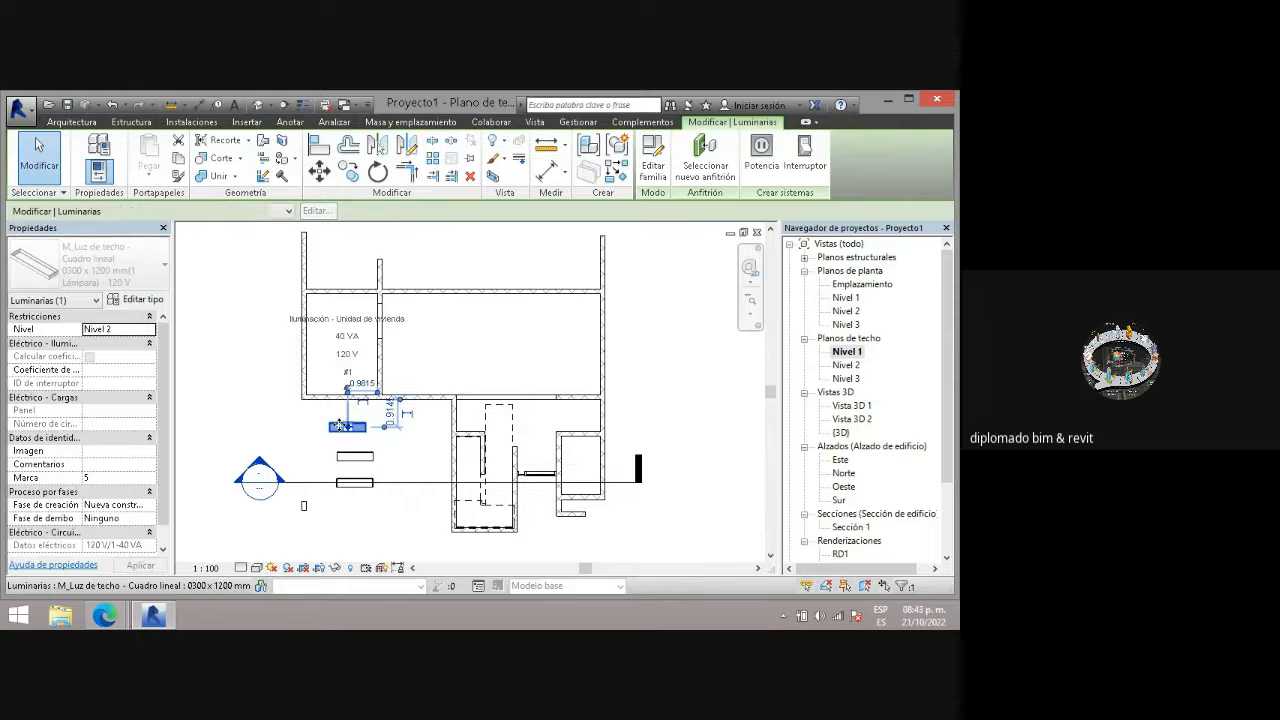
key("Left")
key("Left")
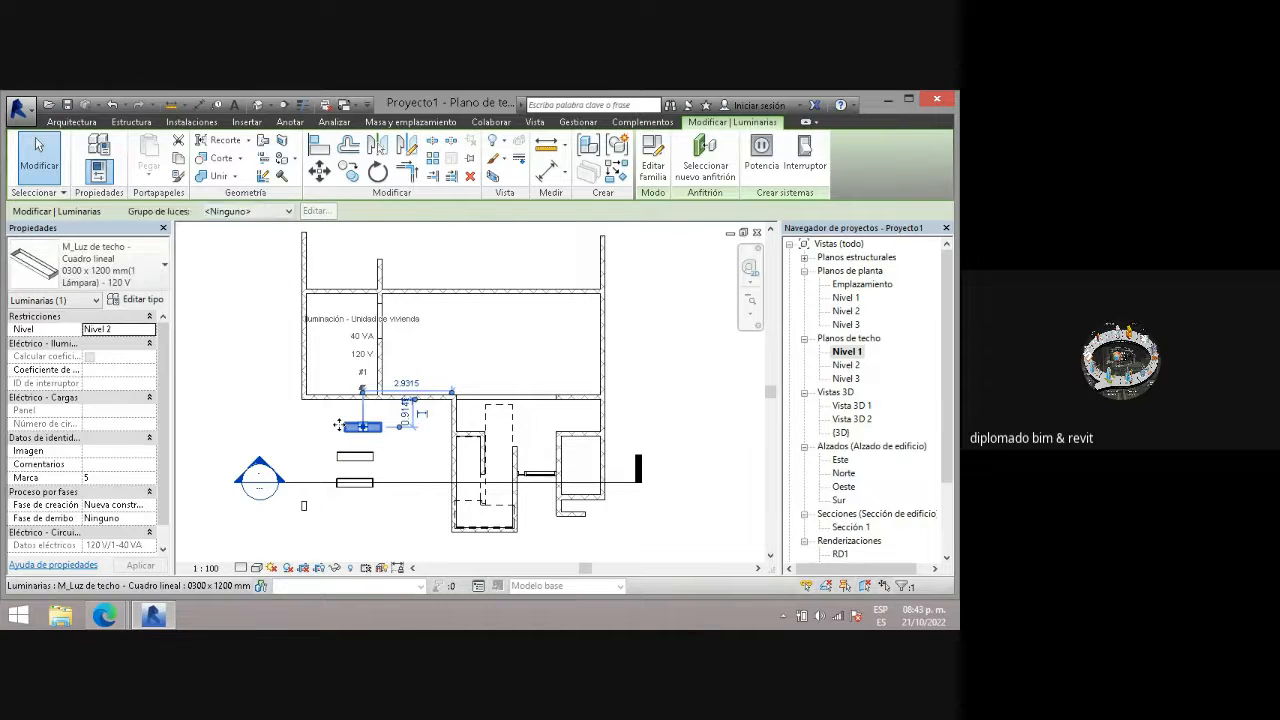
key("Left")
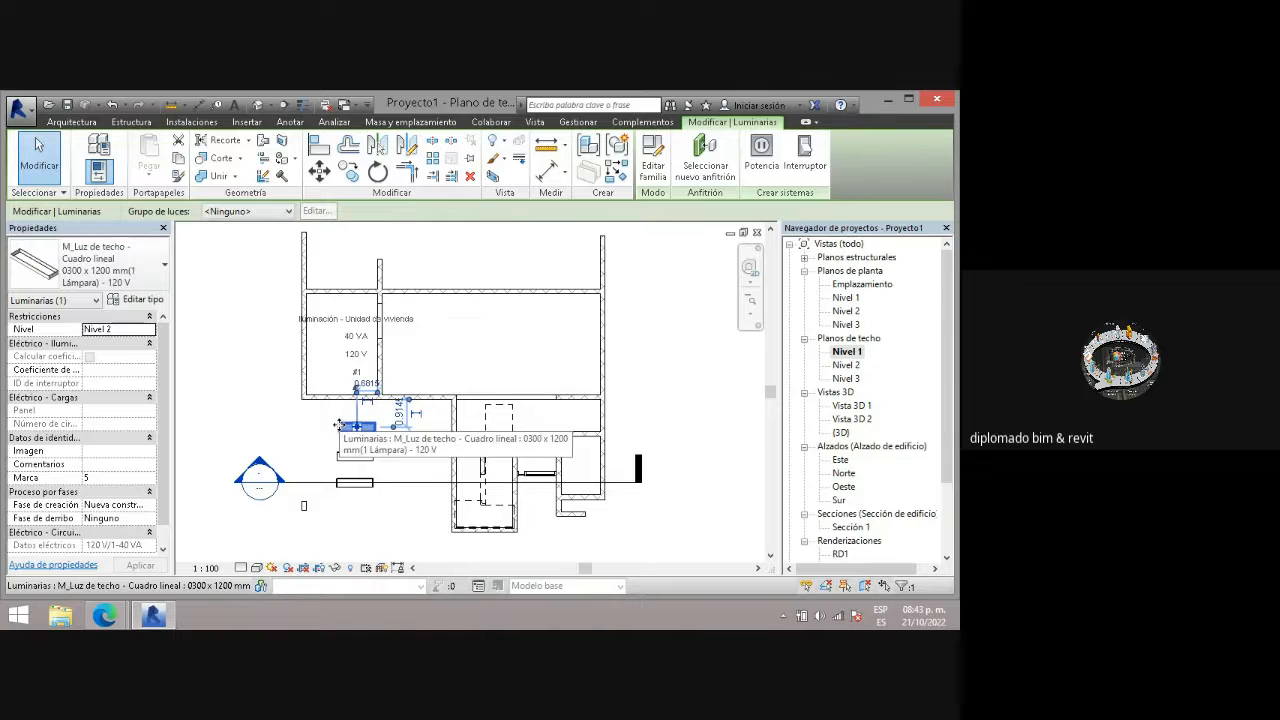
- Move the three linear ceiling lights together about 0.6 m horizontally to the left
left_click(368, 460)
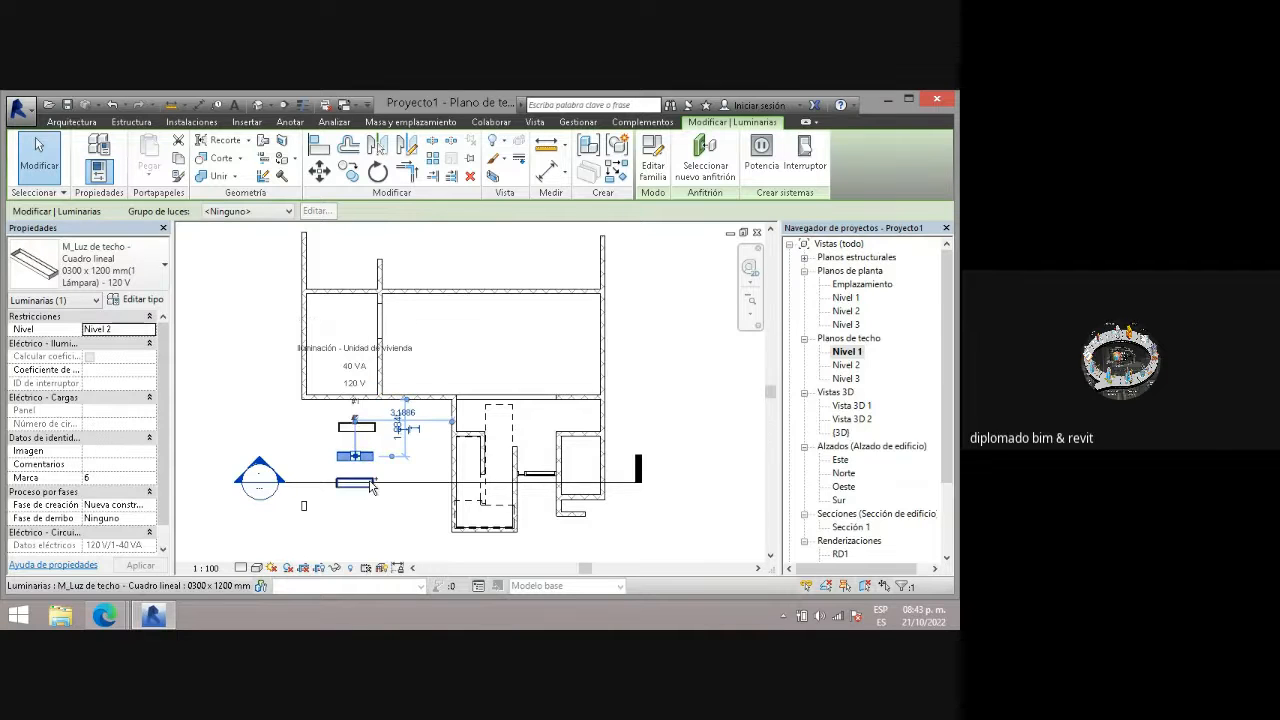
left_click(370, 486, "ctrl")
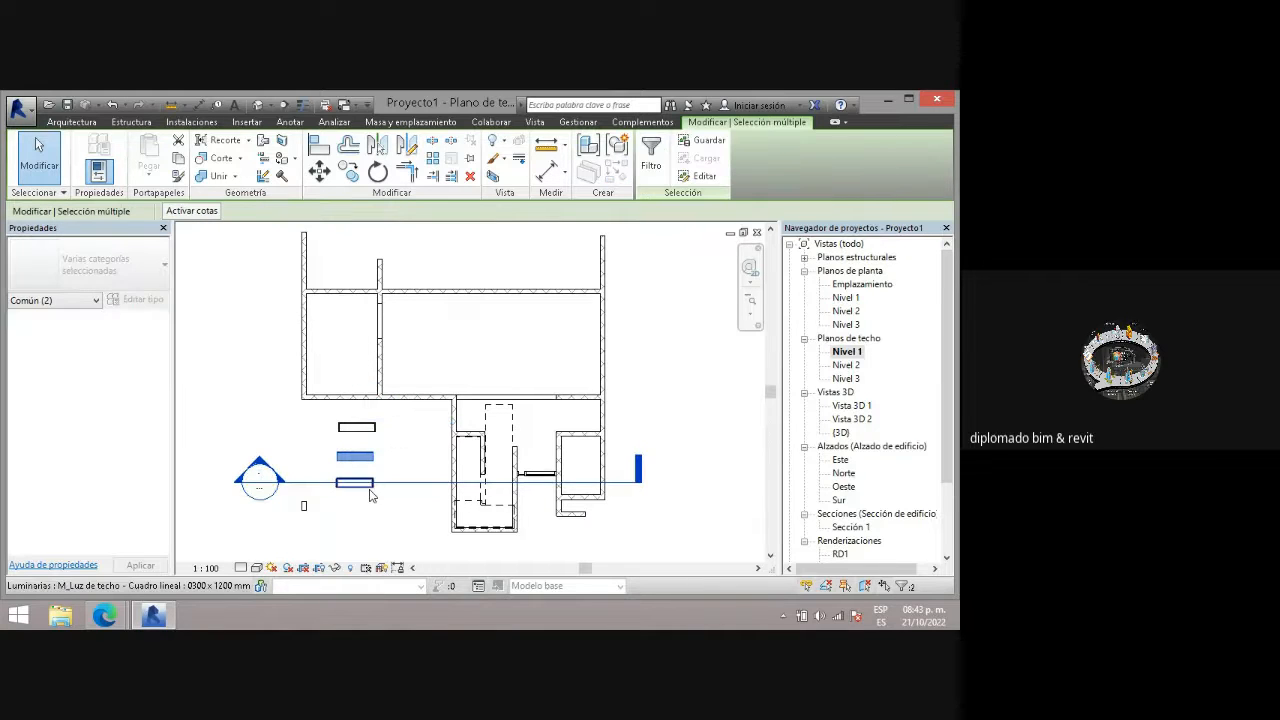
left_click(368, 485)
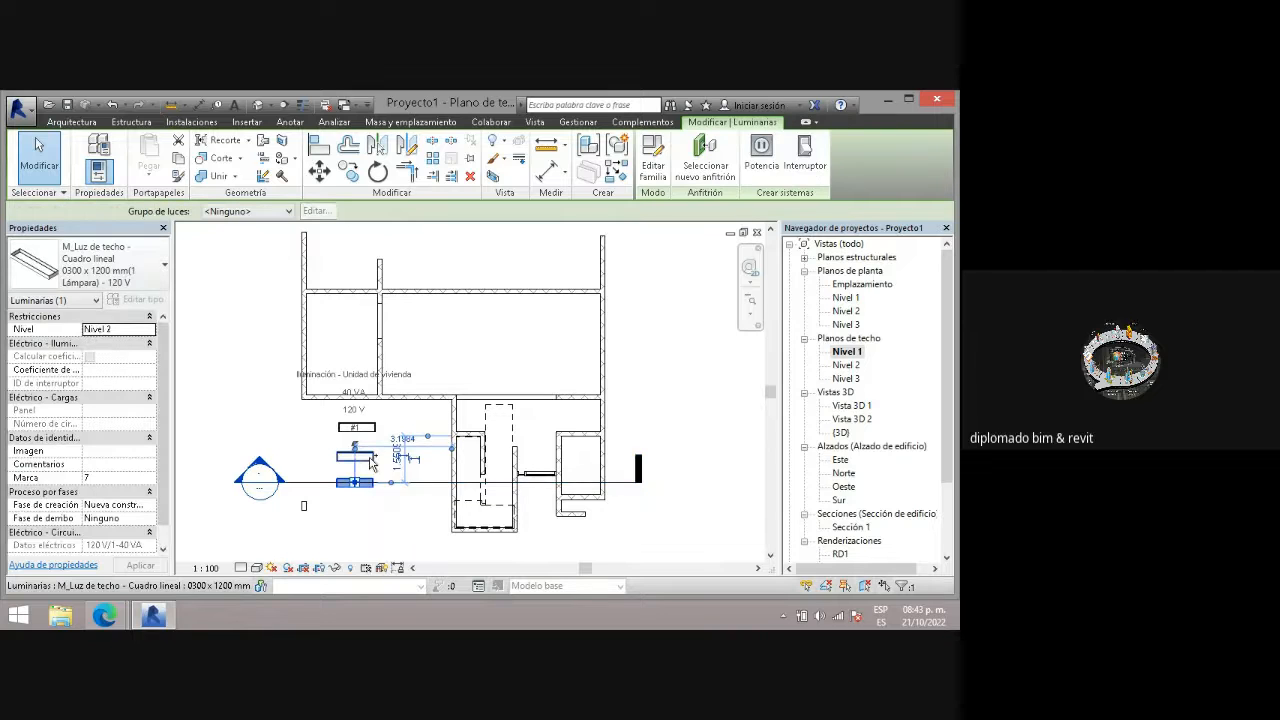
left_click(370, 458, "ctrl")
left_click(368, 426, "ctrl")
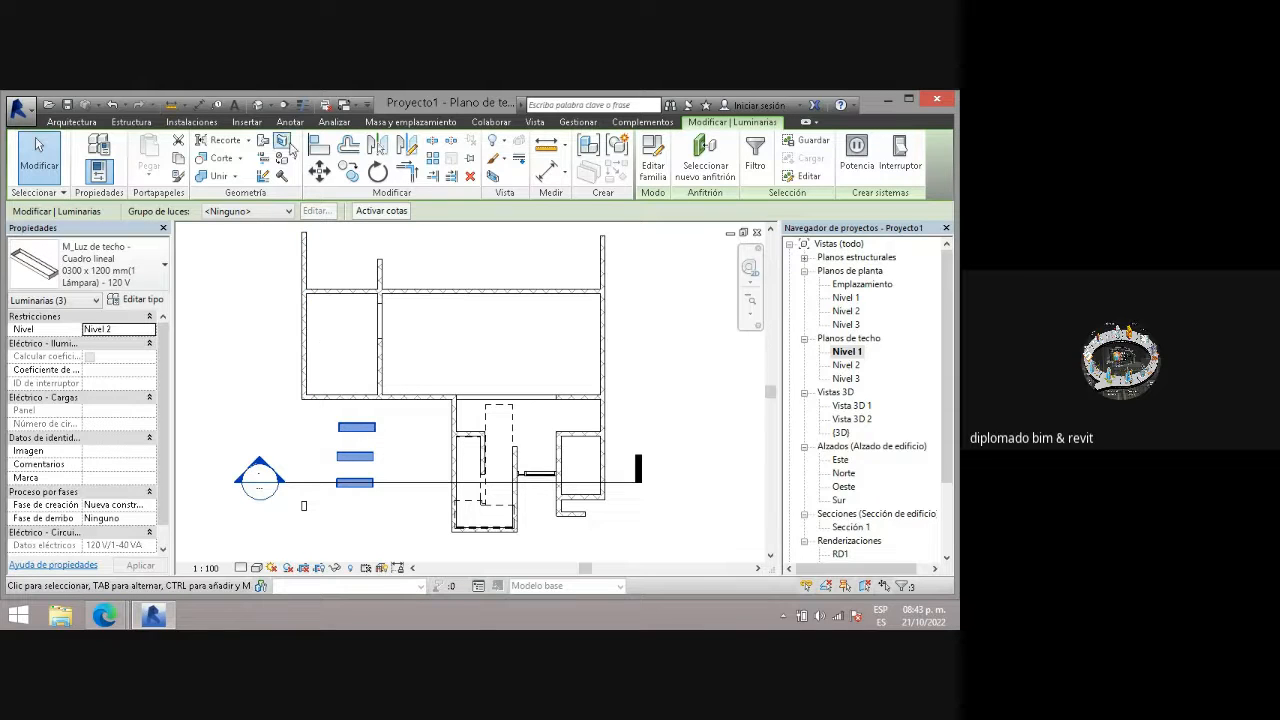
left_click(319, 170)
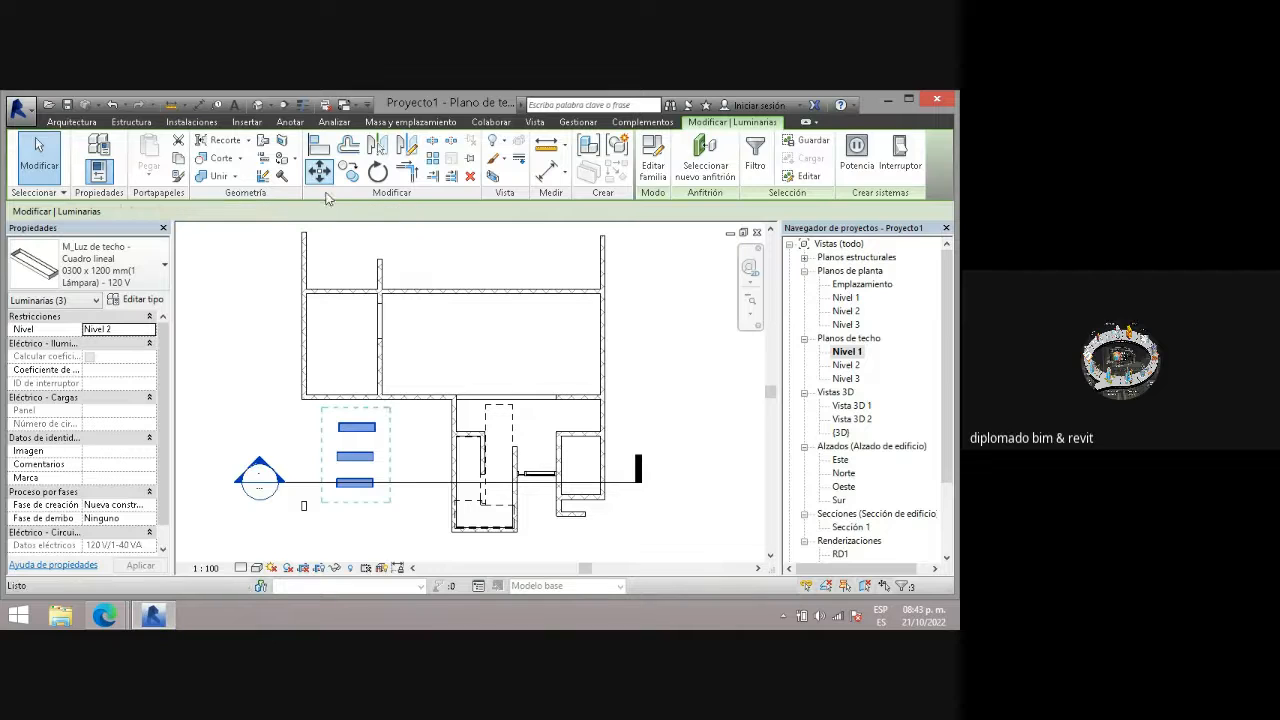
left_click(338, 428)
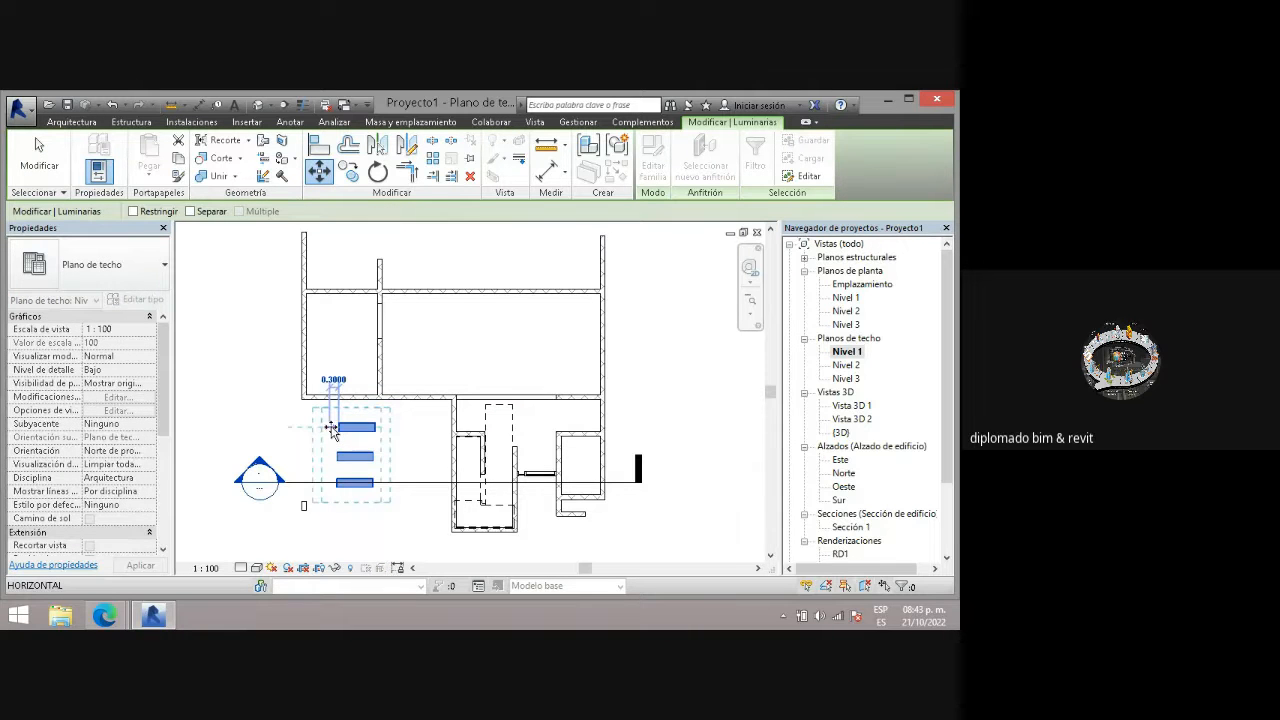
left_click(321, 428)
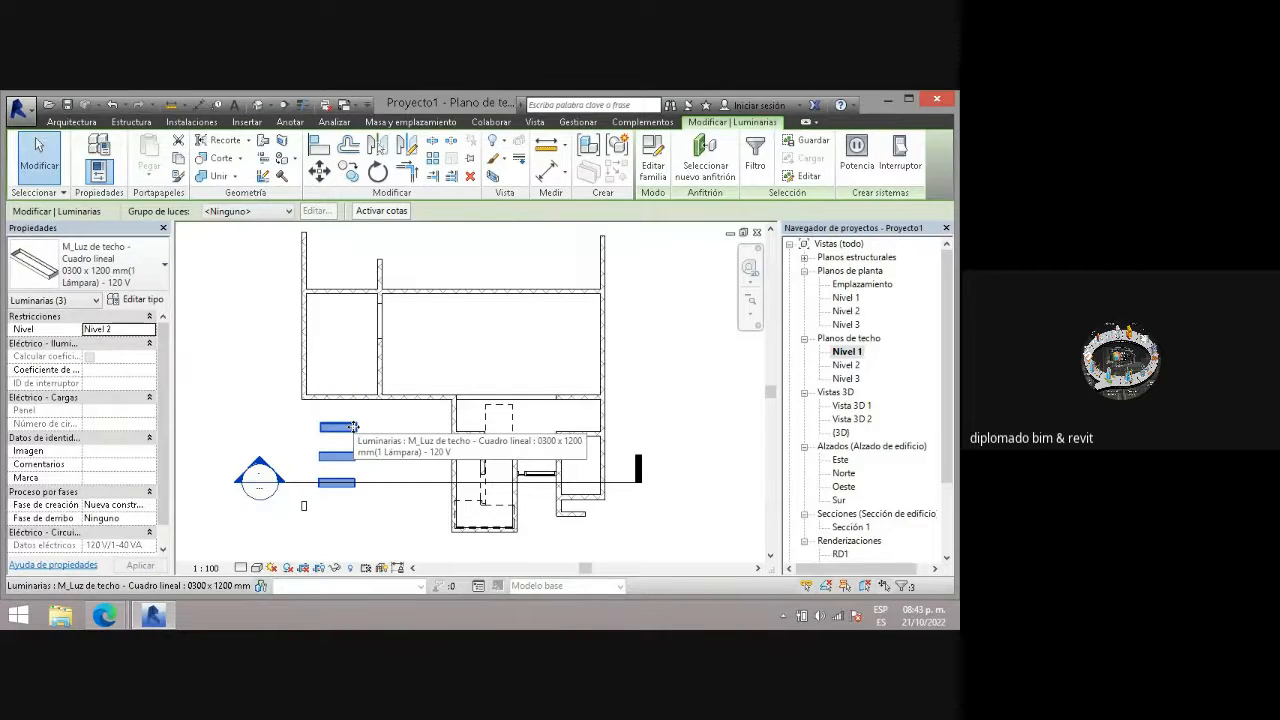
key("c")
key("s")
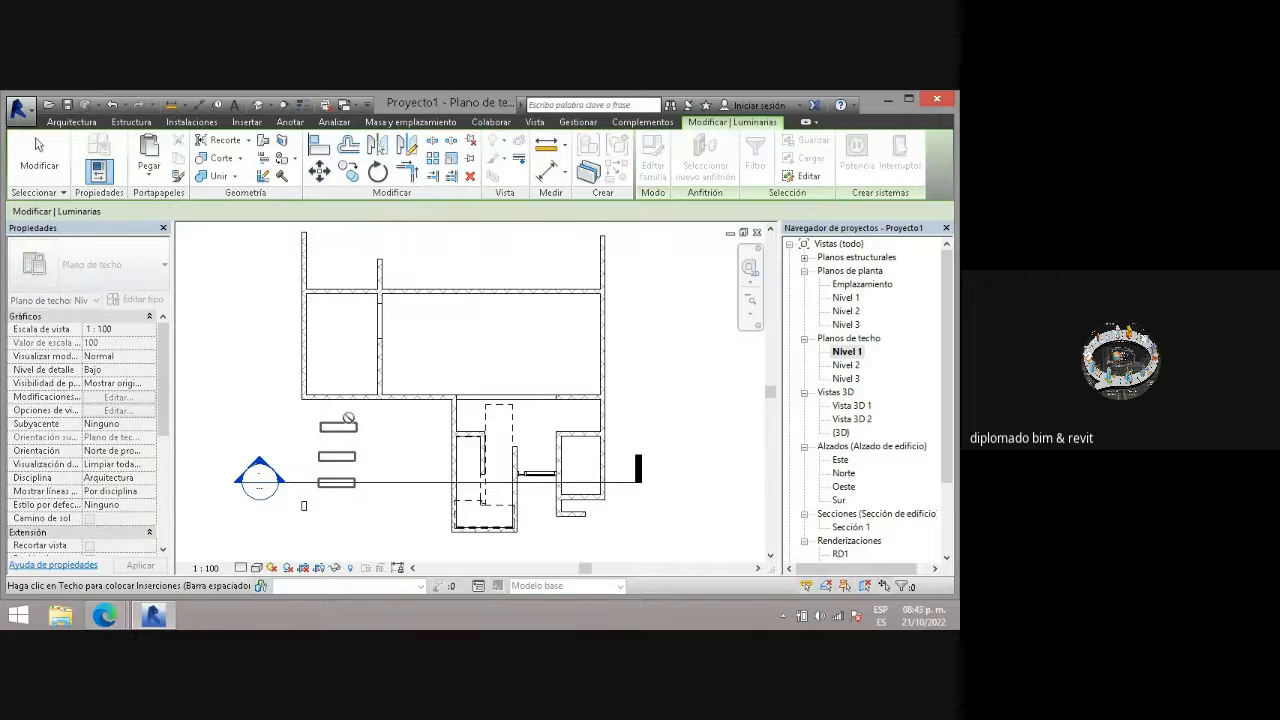
key("Escape")
- Copy the three ceiling lights and the section line 2.4 m to the right, and delete the copied middle light
left_click(338, 430)
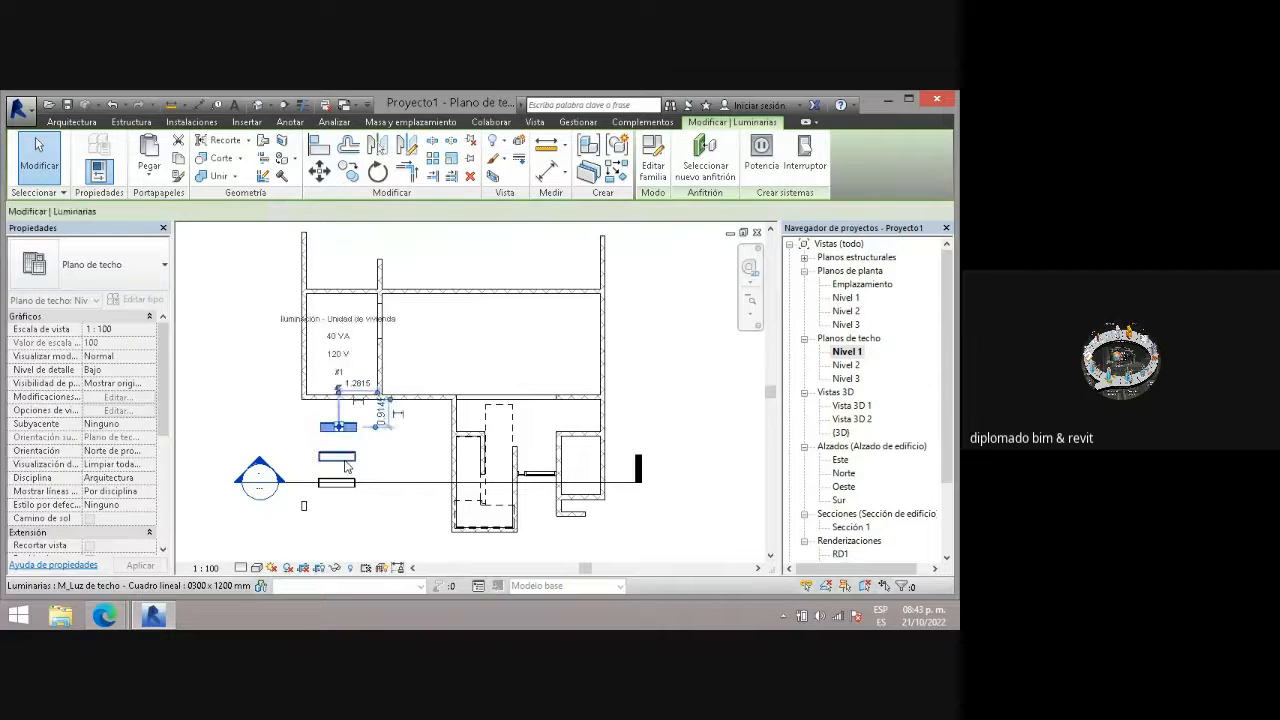
left_click(345, 462, "ctrl")
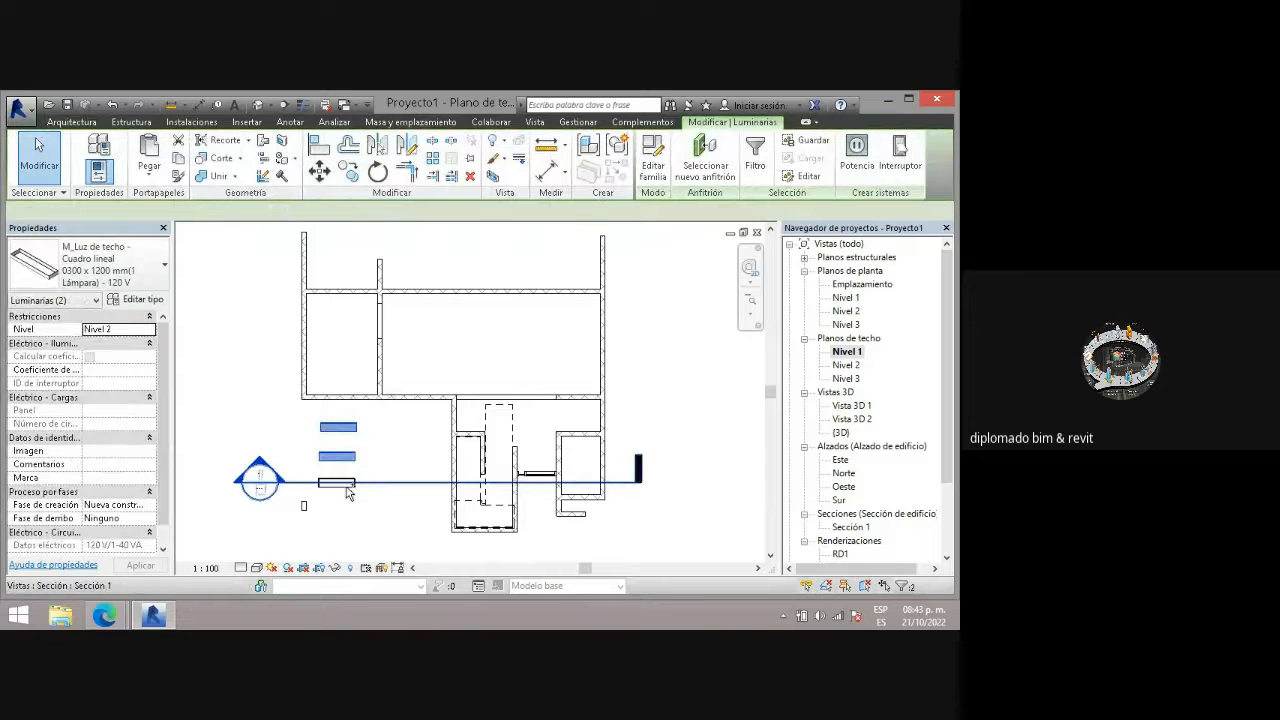
left_click(301, 483, "ctrl")
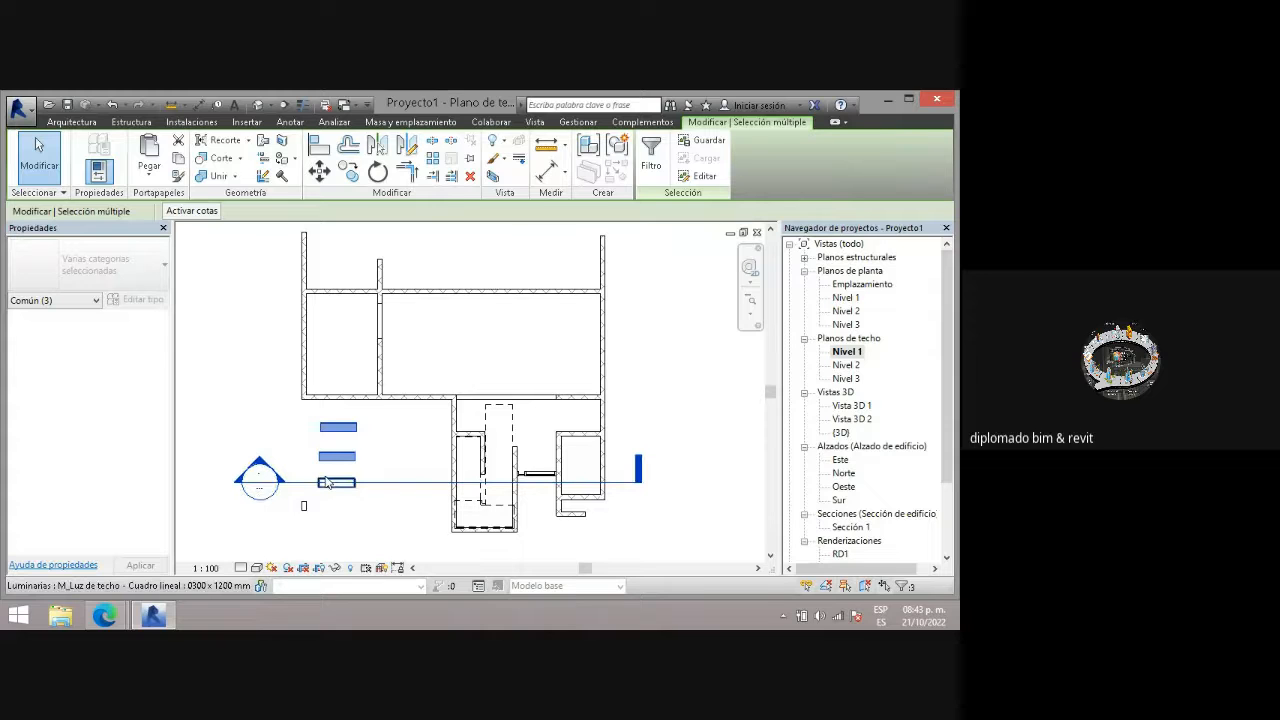
left_click(330, 482, "ctrl")
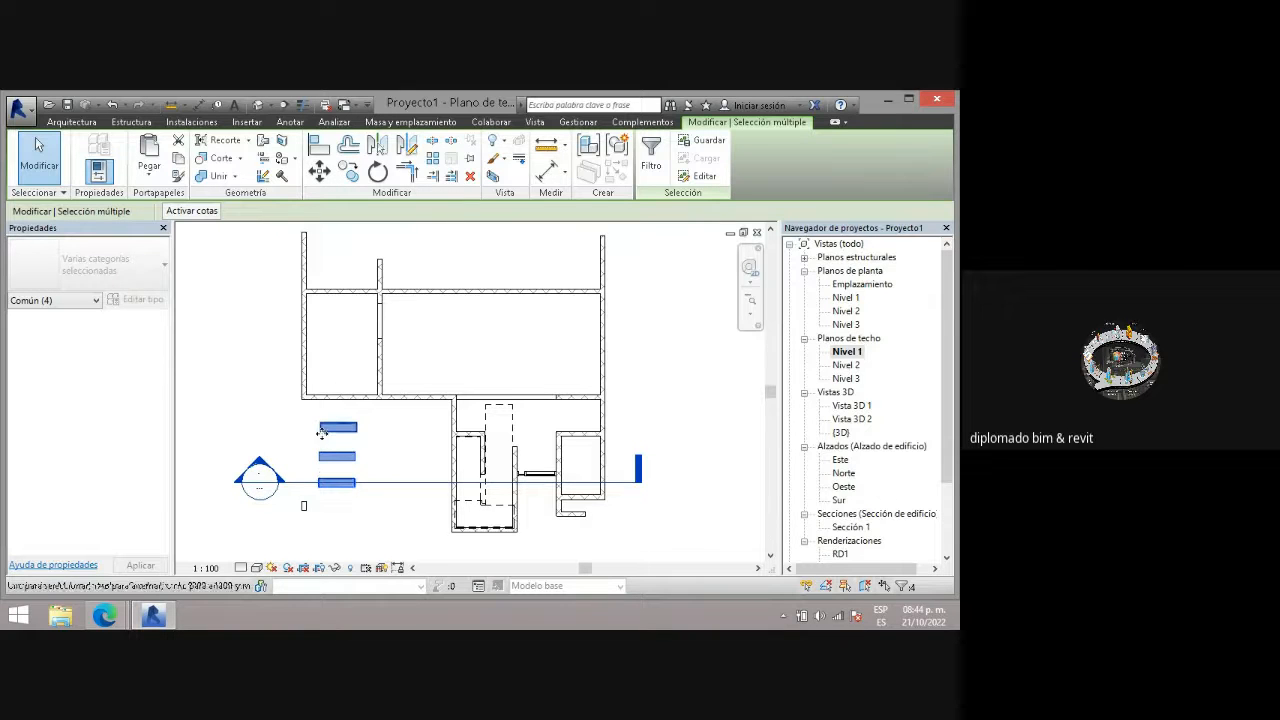
left_click(348, 172)
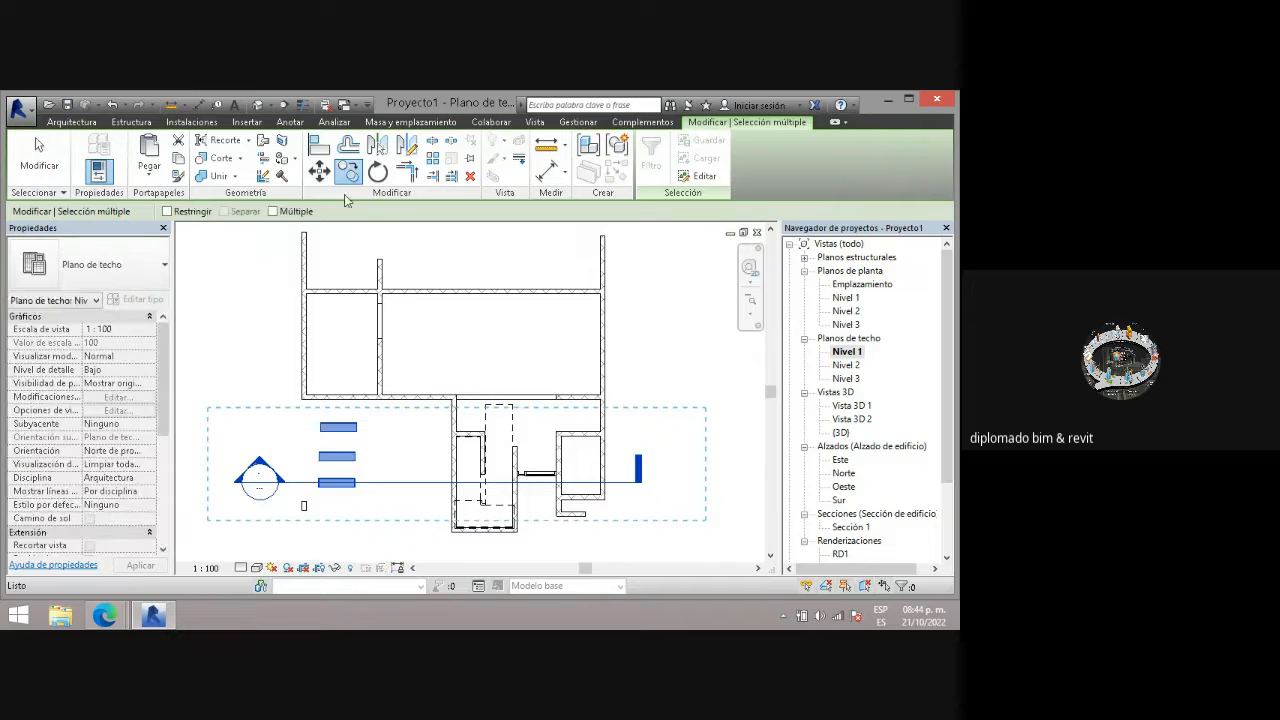
left_click(345, 425)
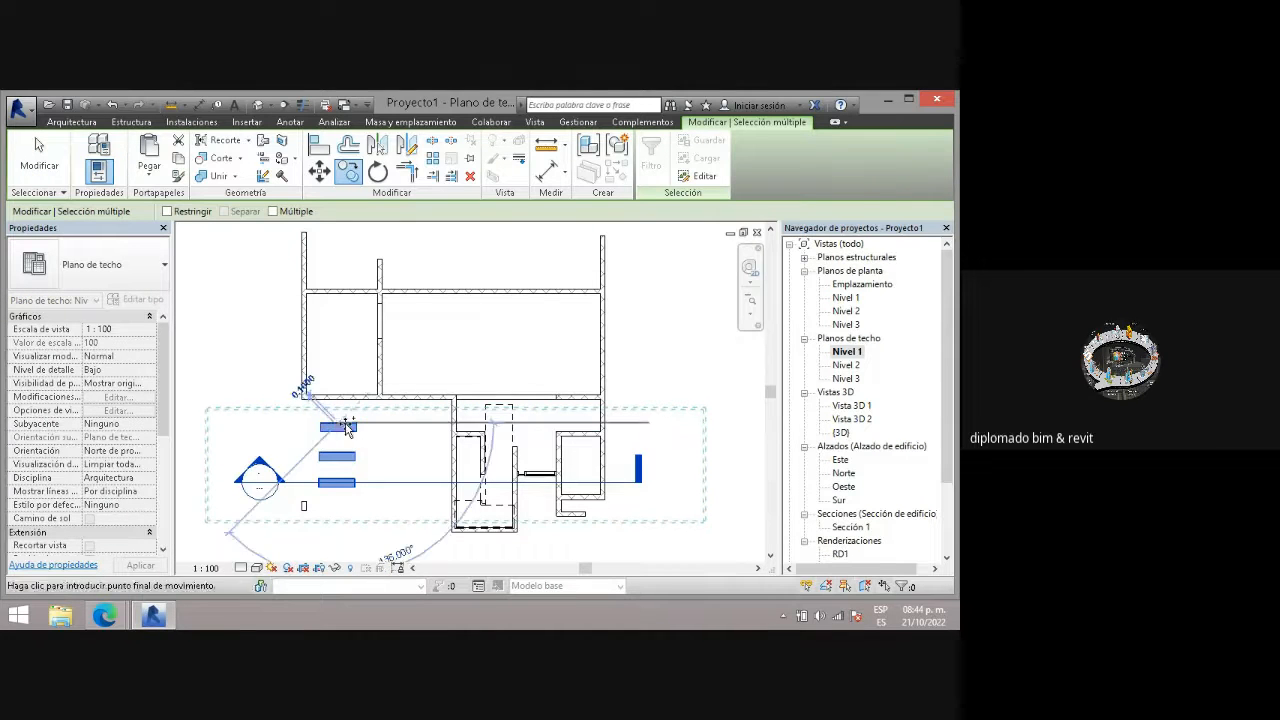
left_click(418, 438)
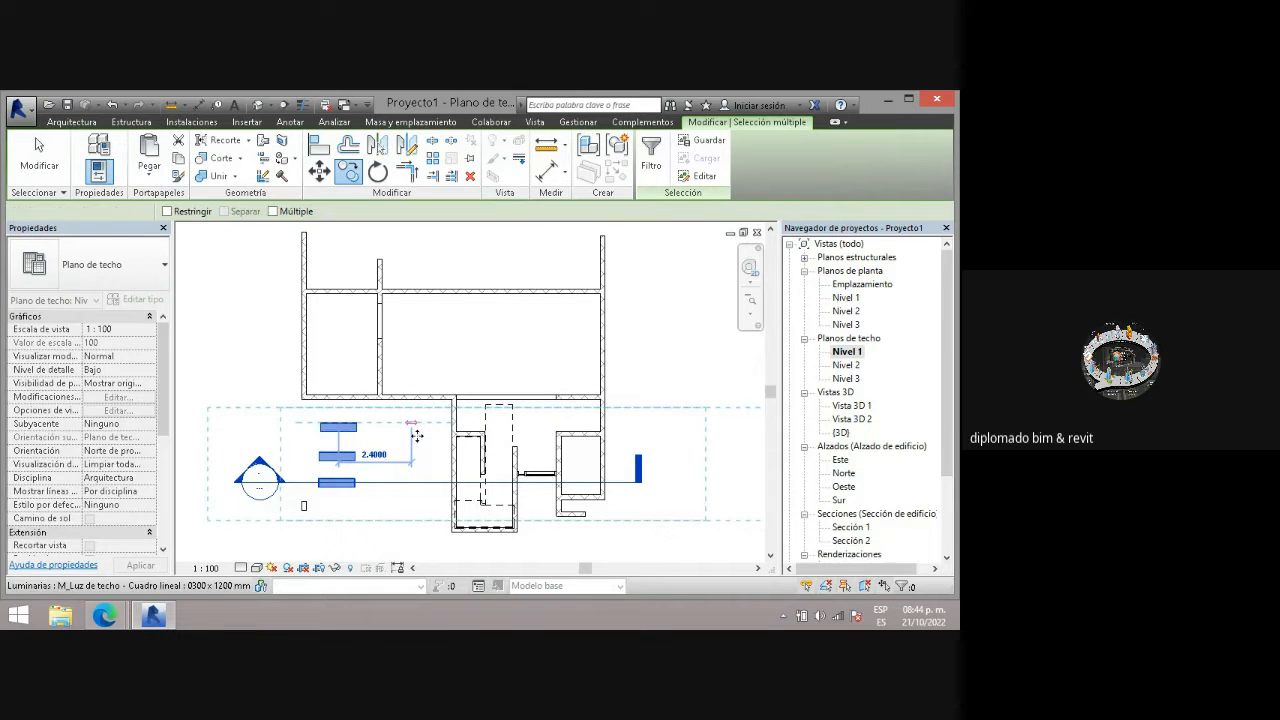
left_click(395, 533)
left_click(410, 458)
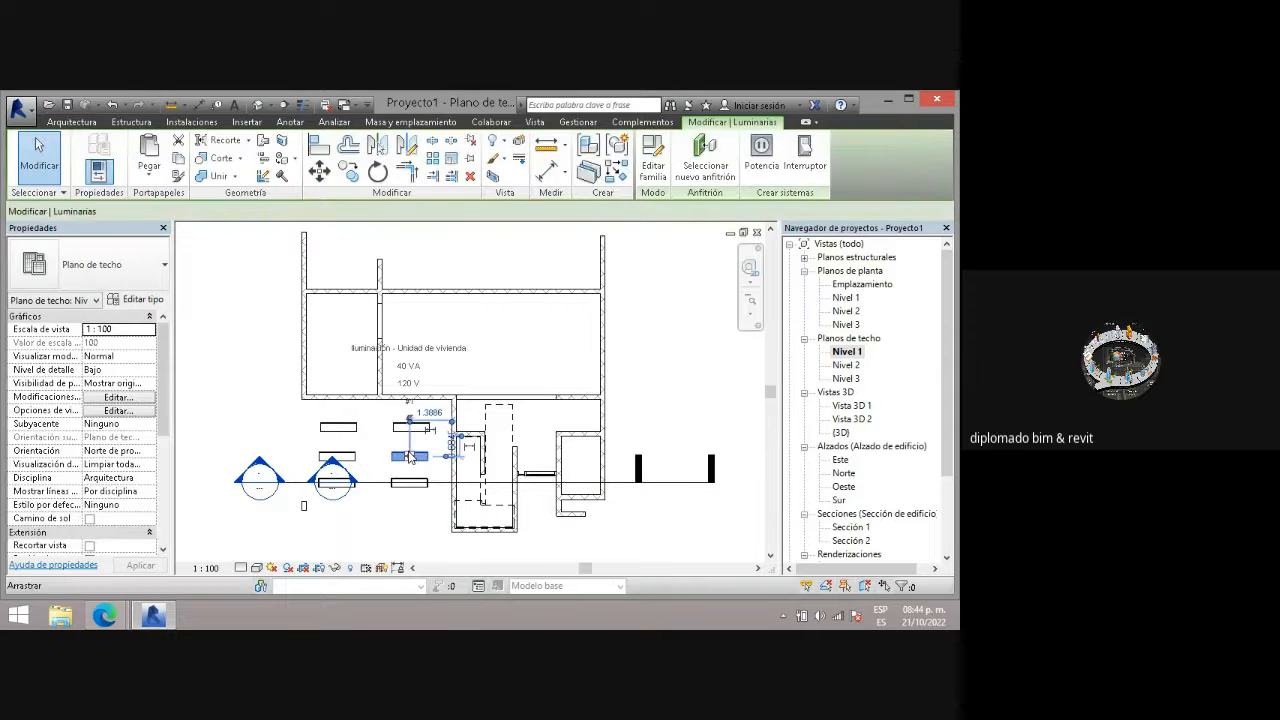
key("Escape")
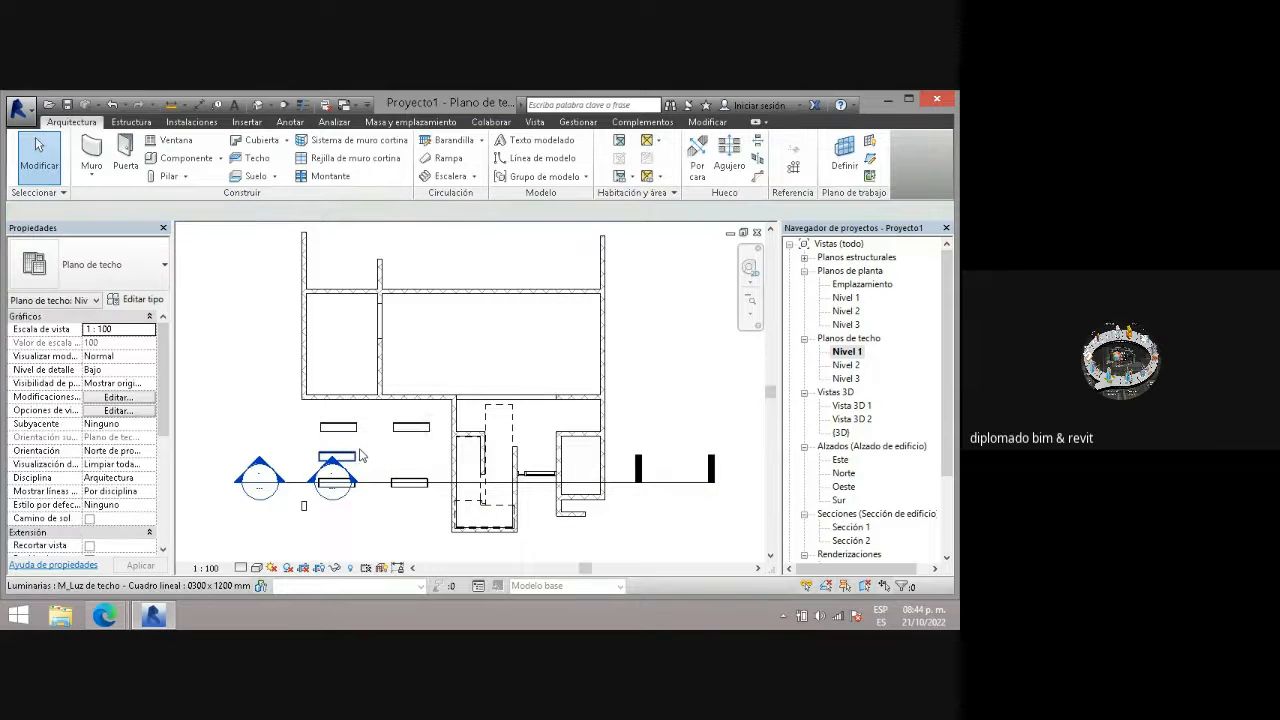
- Delete the copied section line, Sección 2, from the Nivel 1 ceiling plan and accept removing its view
left_click(676, 484)
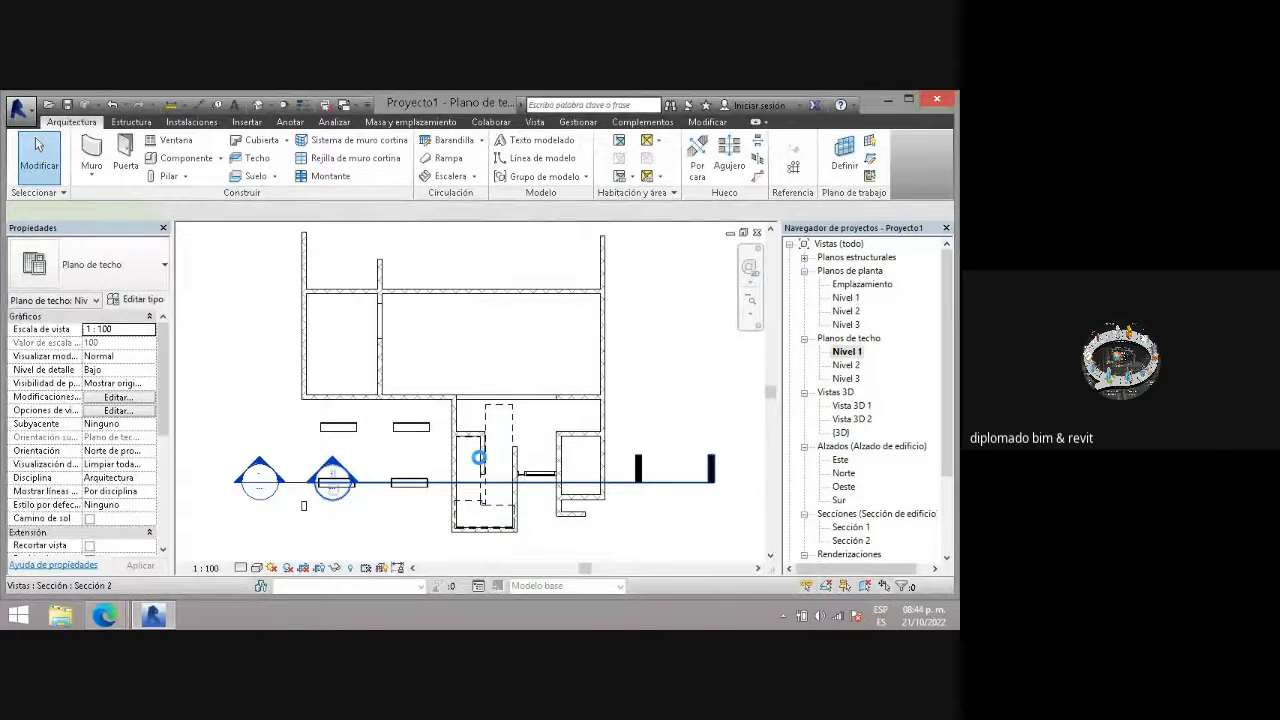
key("Delete")
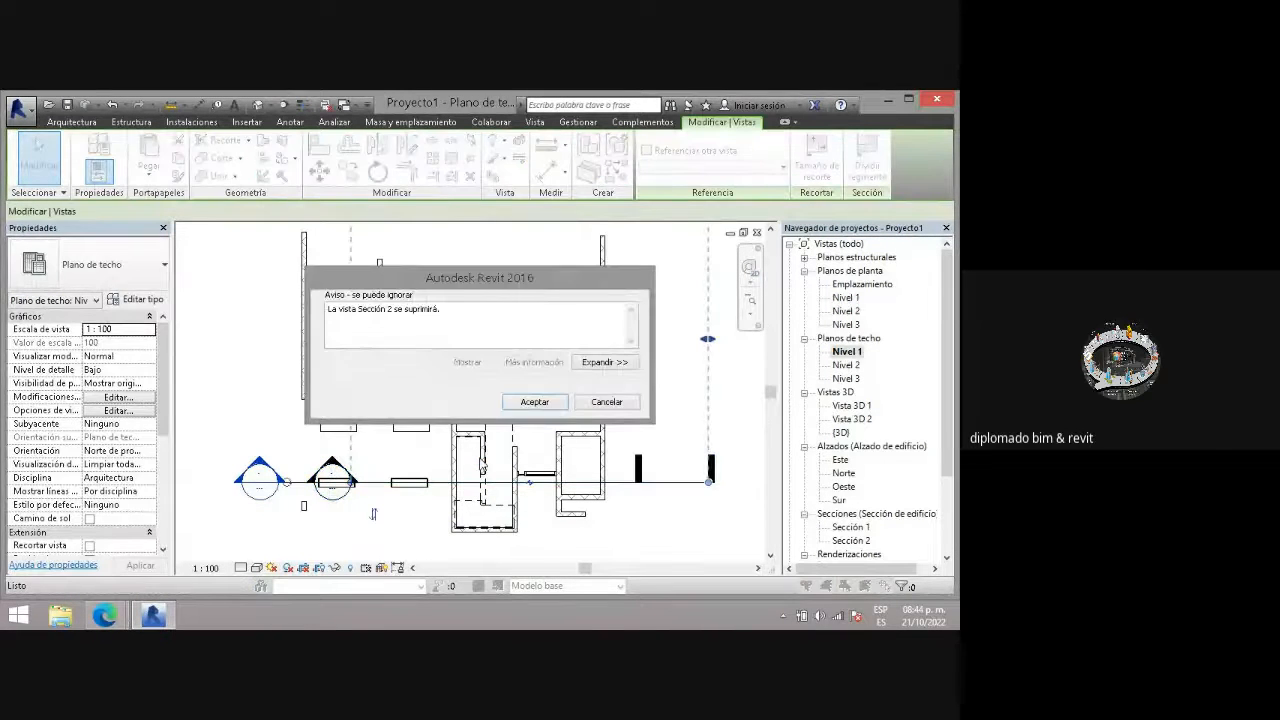
left_click(555, 407)
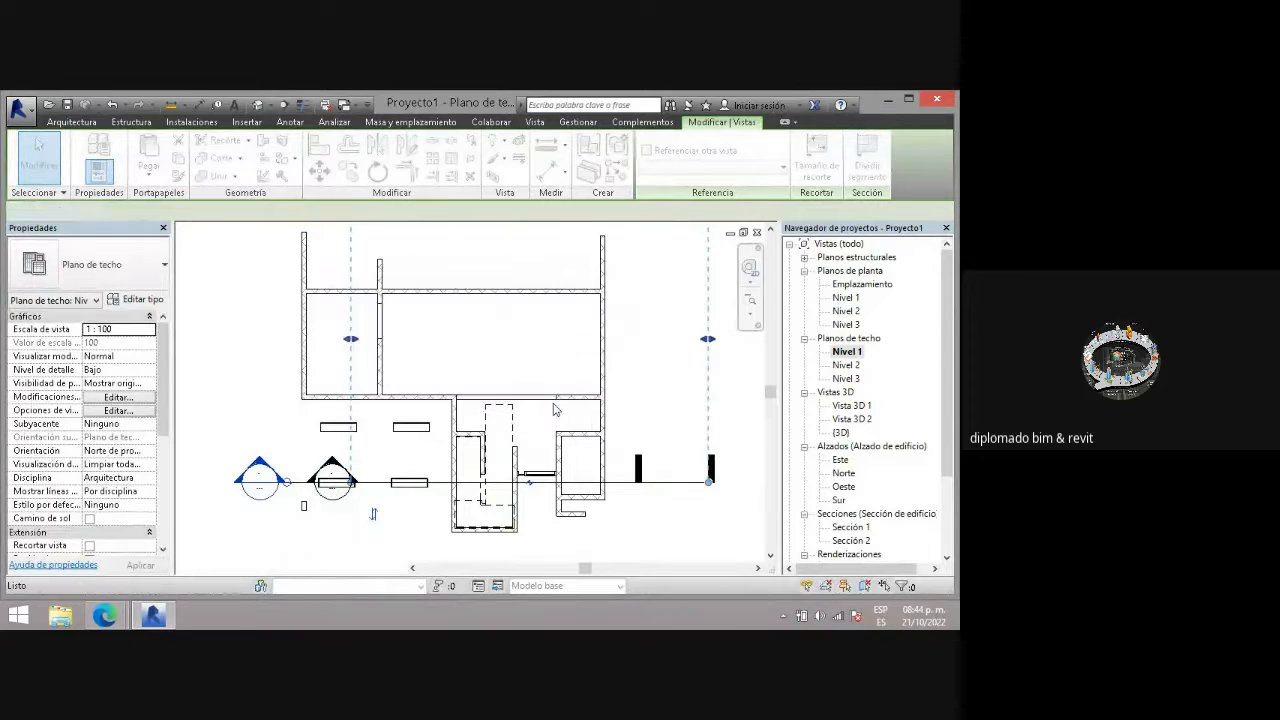
- Examine the Nivel 2 and Nivel 3 ceiling plans and return to the Nivel 2 ceiling plan
left_click(846, 366)
double_click(846, 366)
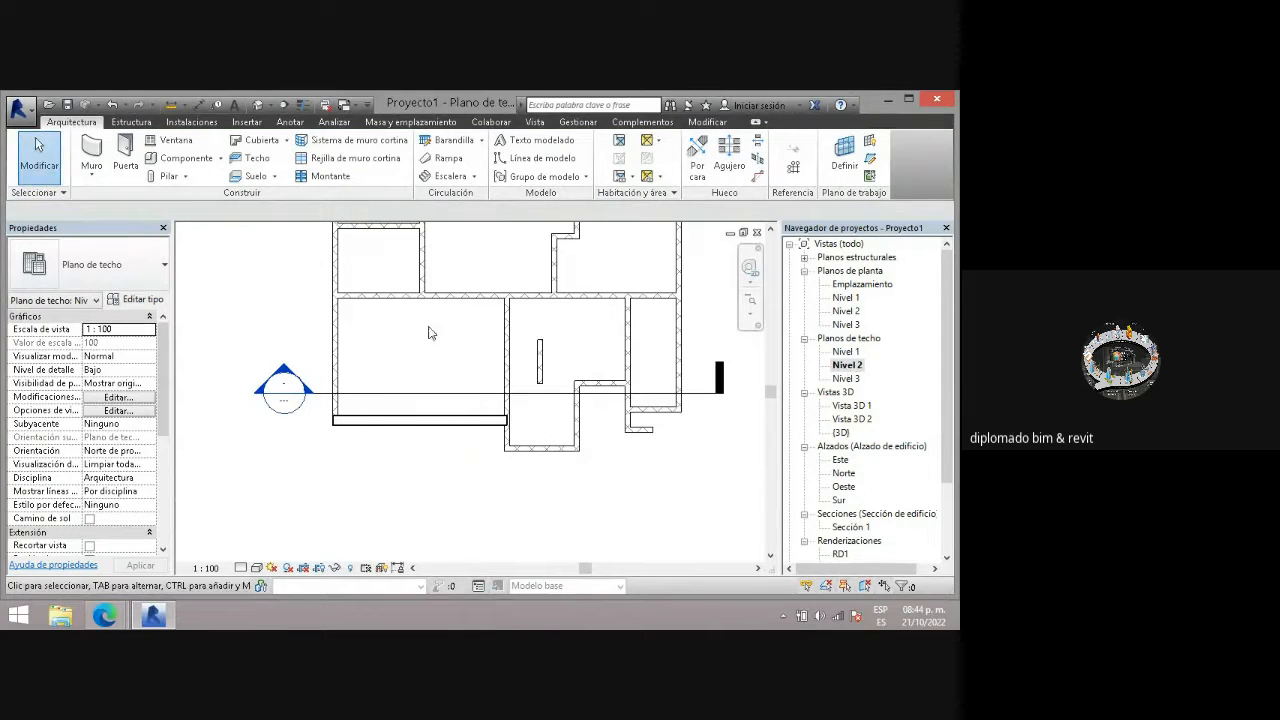
scroll(436, 473, "down", 2)
scroll(436, 292, "up", 2)
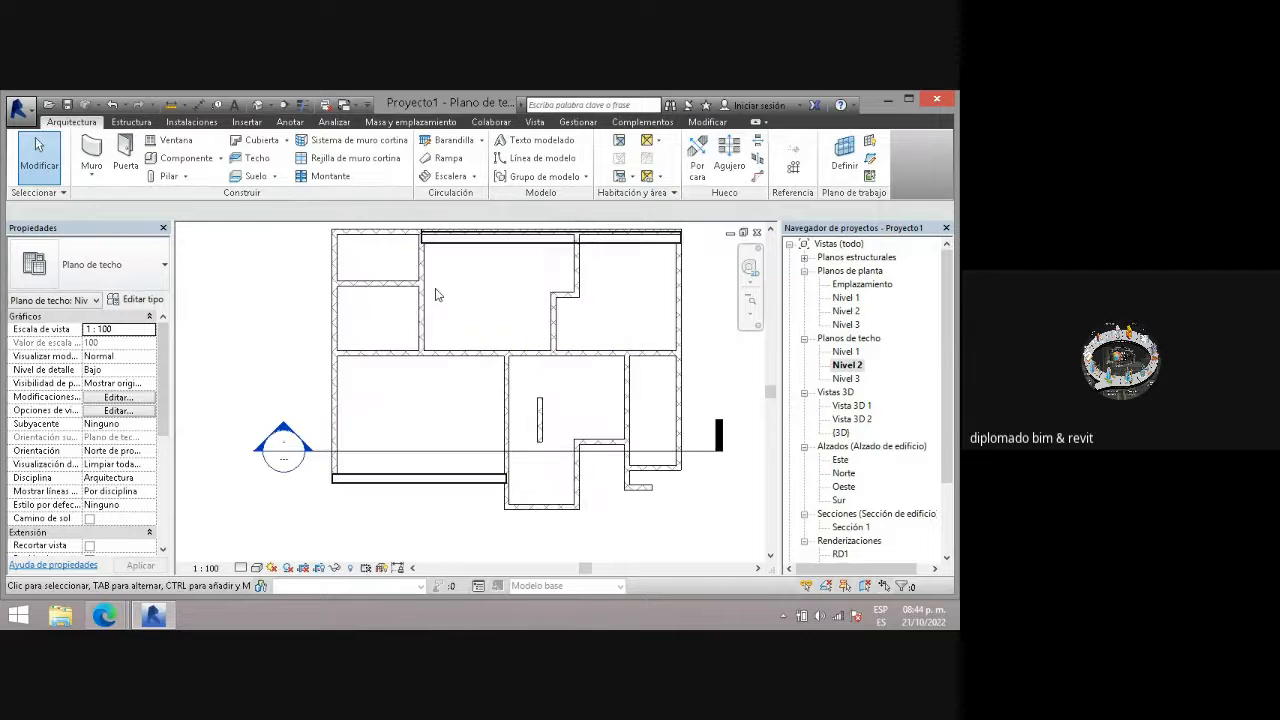
double_click(846, 379)
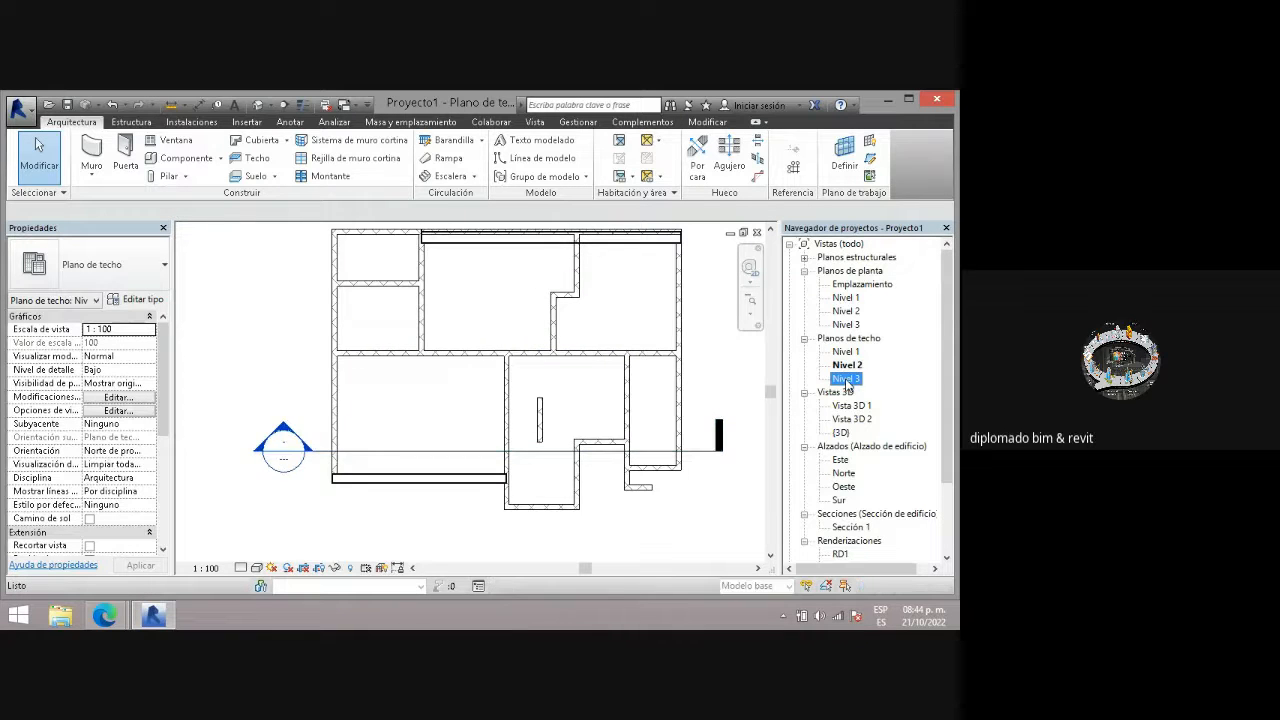
scroll(397, 408, "down", 3)
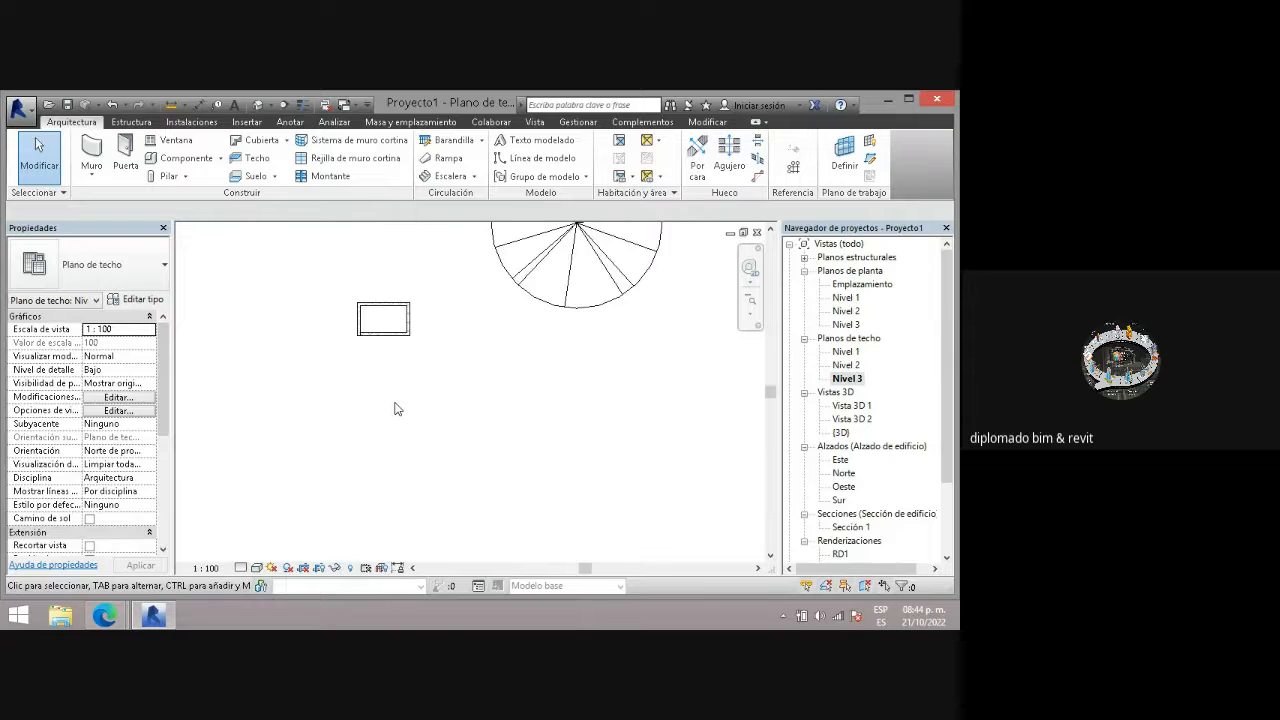
double_click(852, 366)
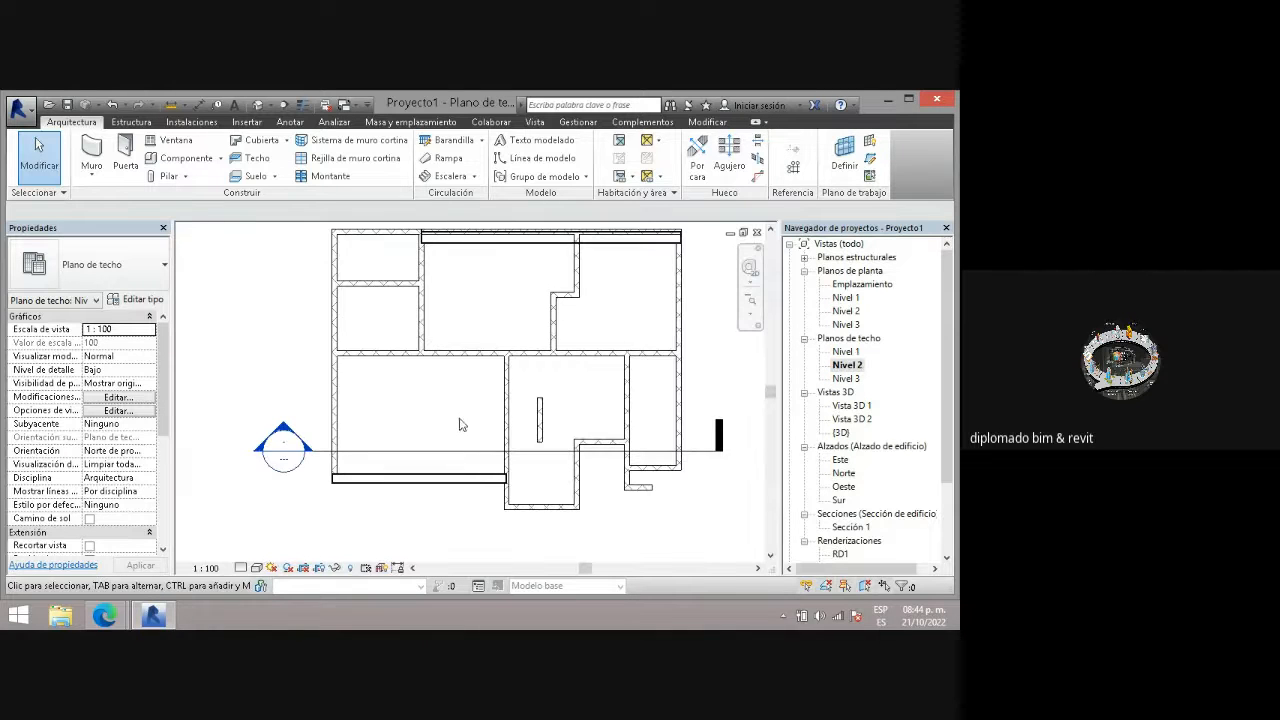
- Place a row of three M_Foco empotrado-Aplique 152 mm Incandescente - 120 V lights across the upper part of the lower-left room's ceiling
left_click(180, 158)
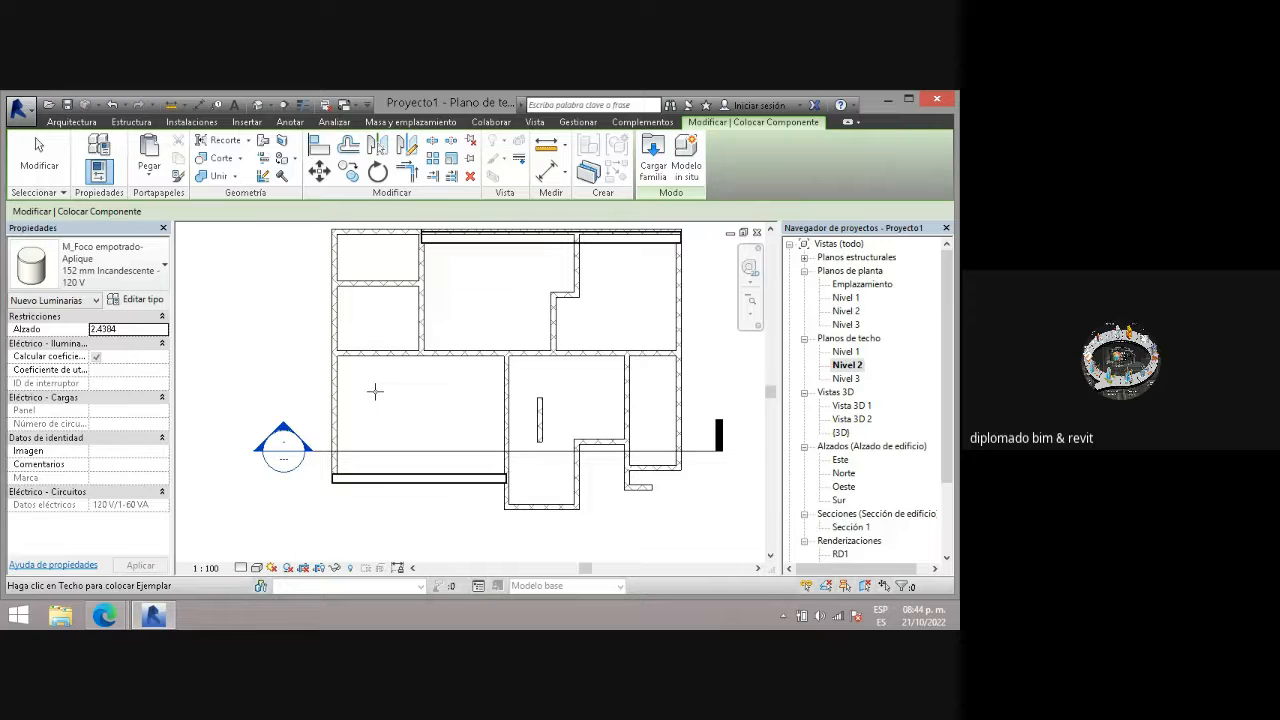
left_click(420, 394)
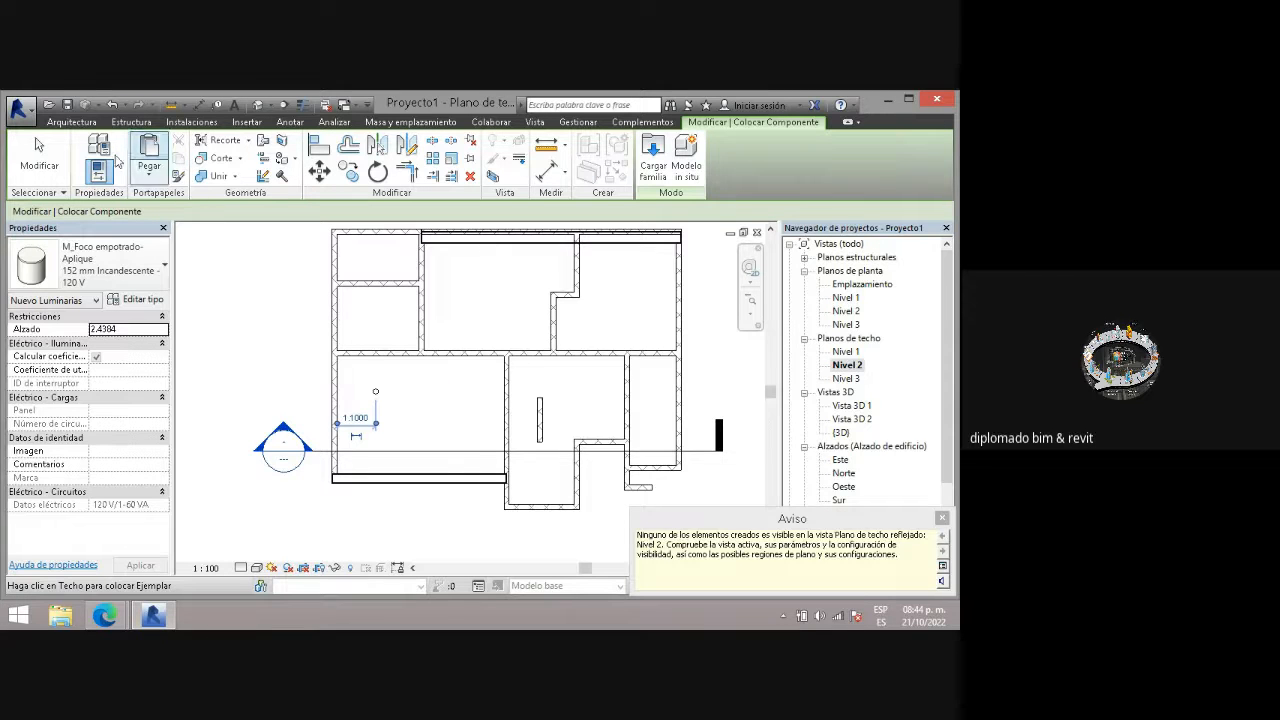
left_click(62, 122)
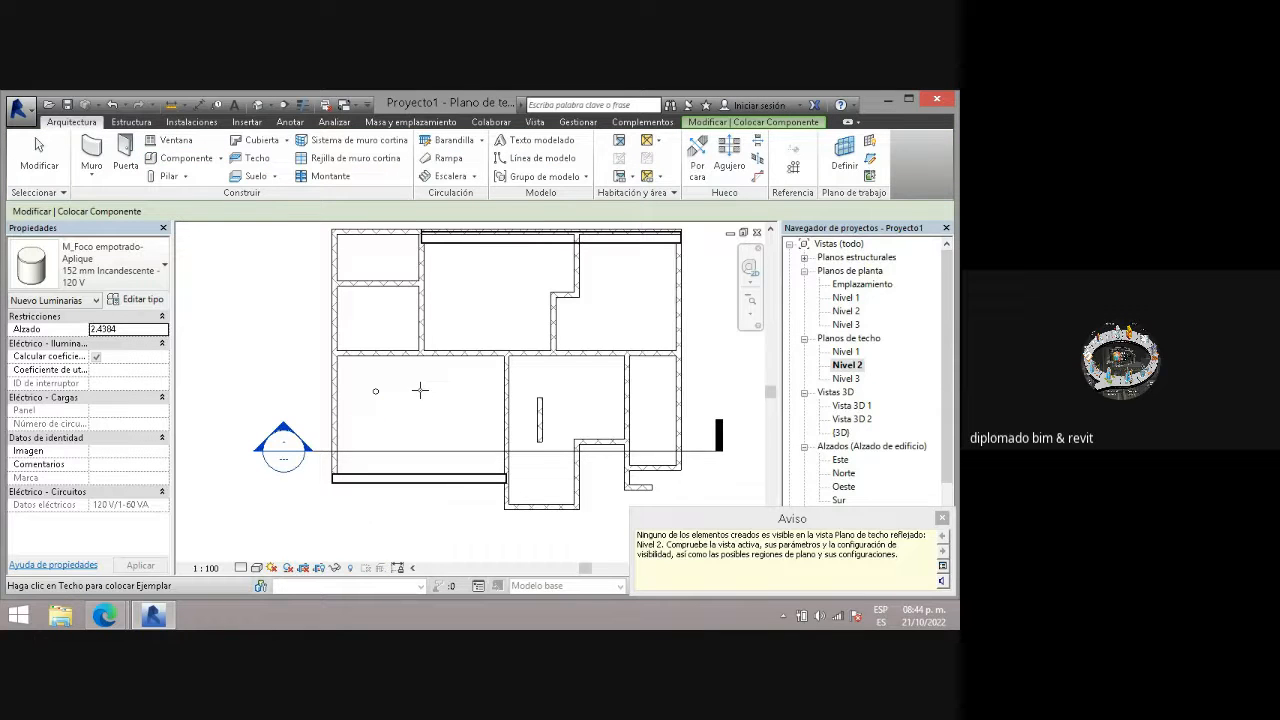
left_click(168, 159)
left_click(411, 390)
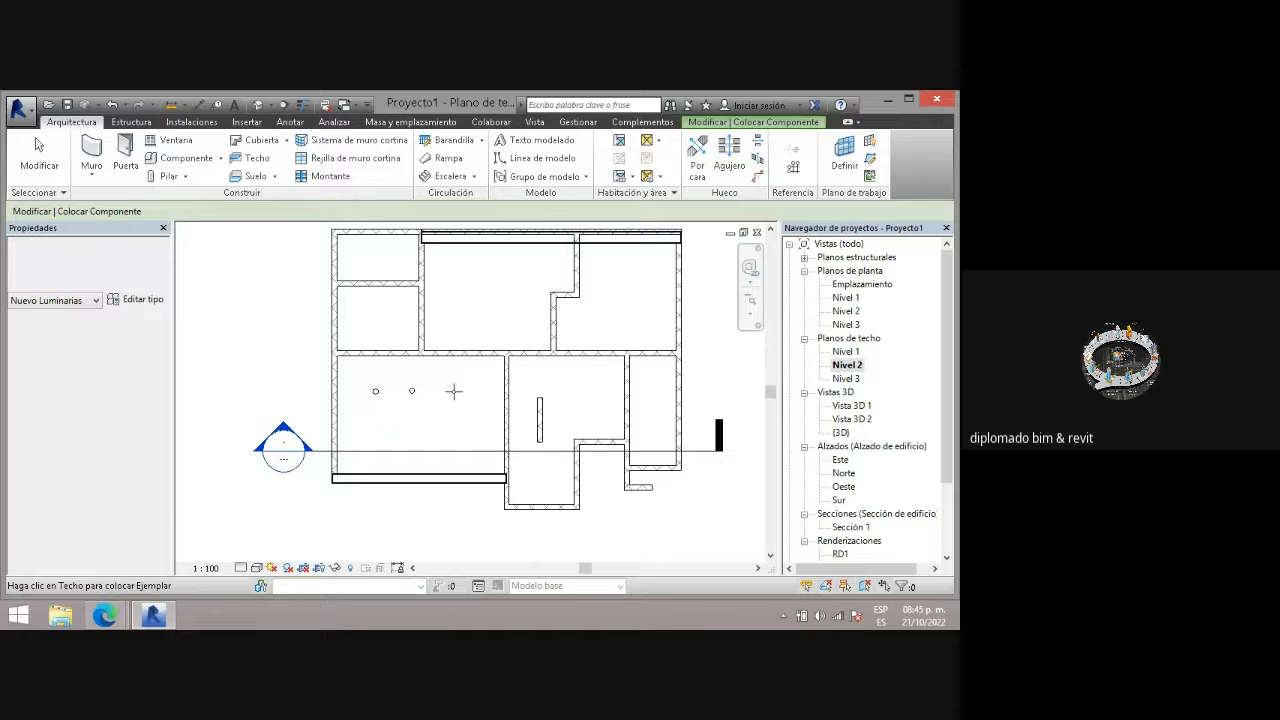
left_click(454, 391)
key("Escape")
key("Escape")
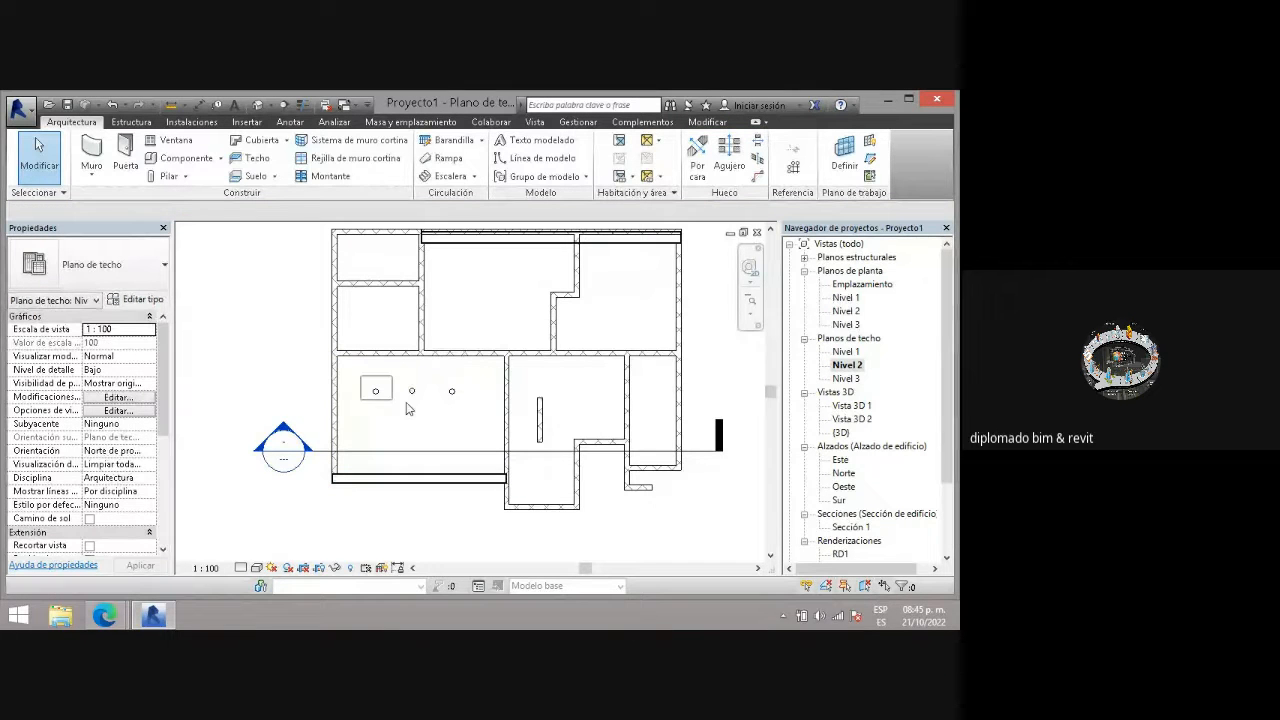
left_click(453, 397)
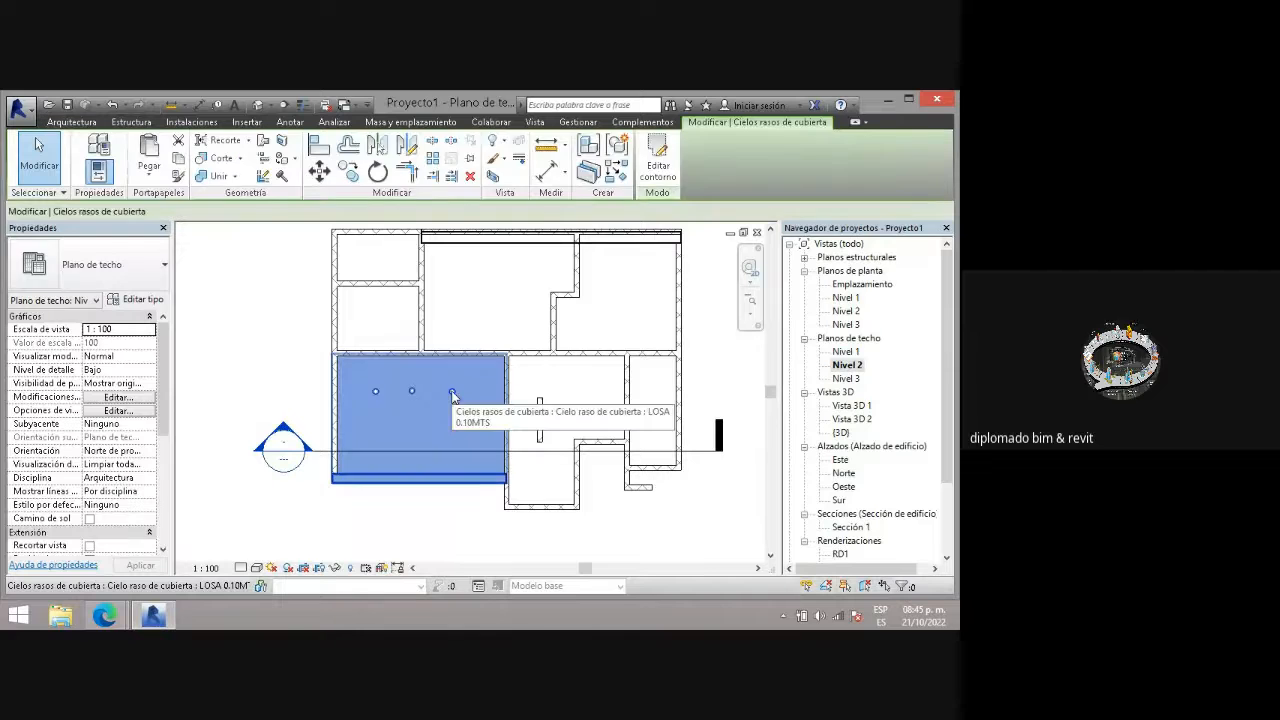
key("Escape")
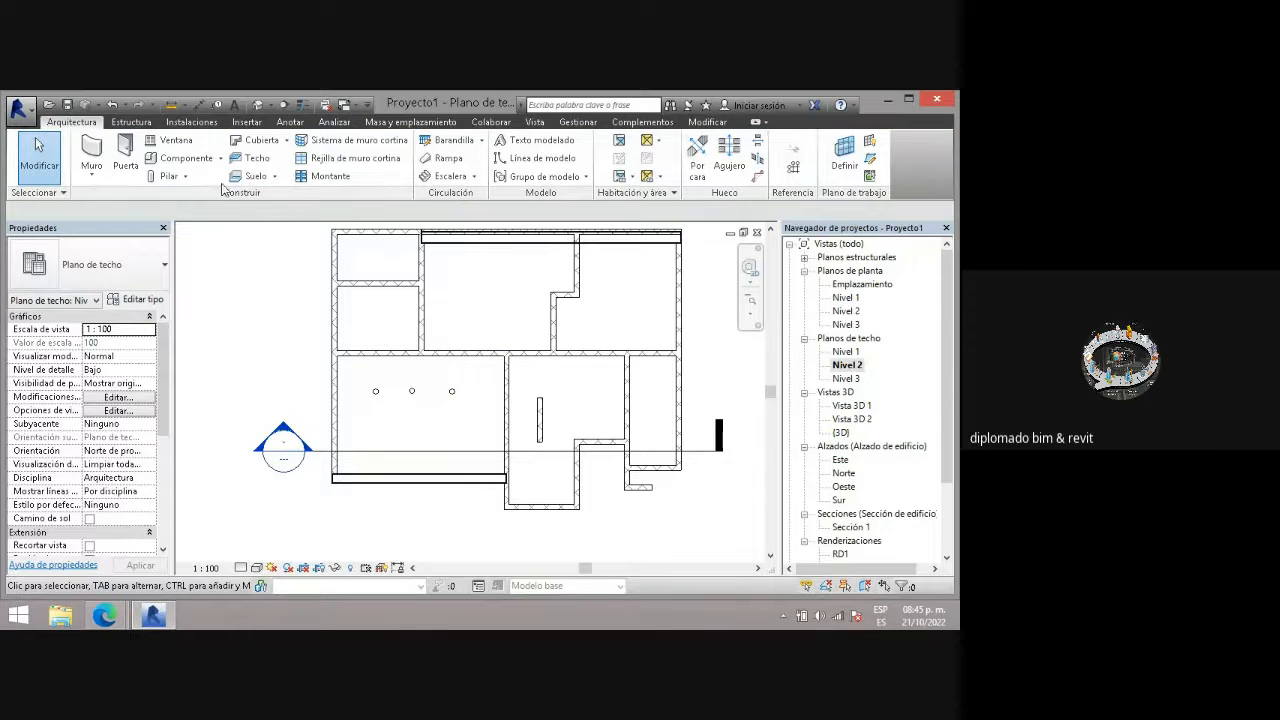
left_click(374, 397)
key("Escape")
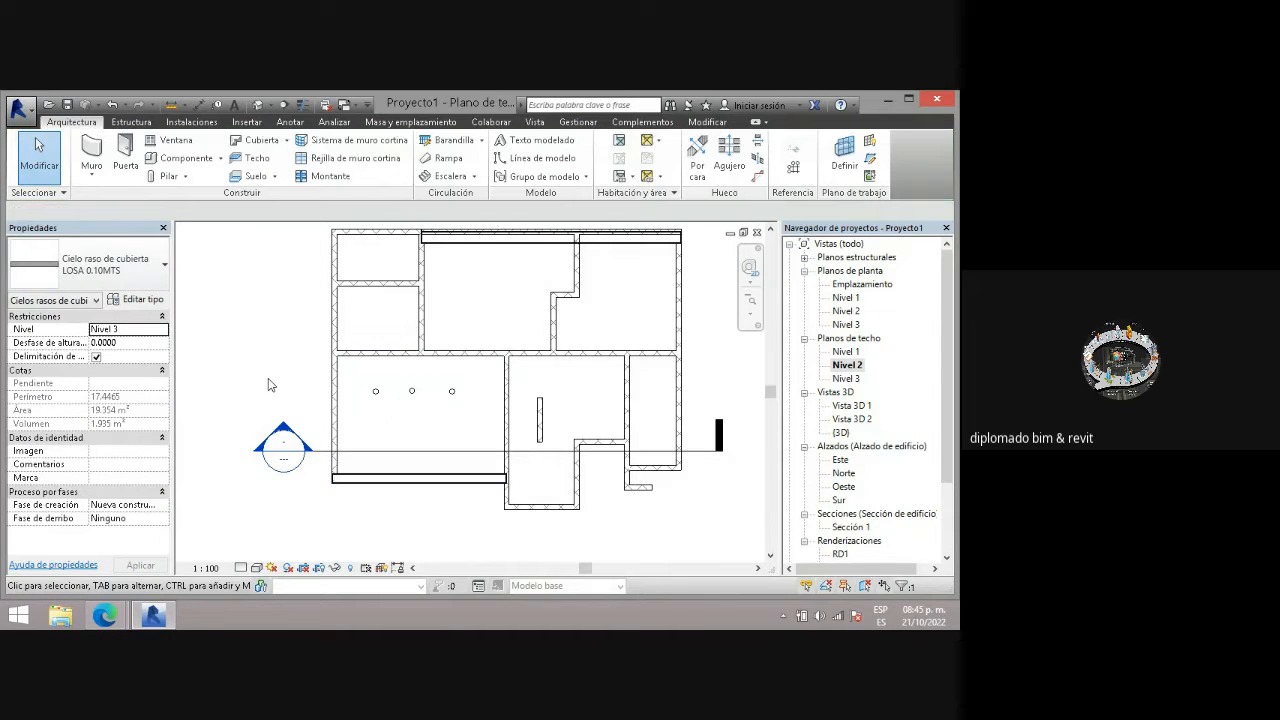
- Place a second row of three 152 mm Incandescente - 120 V recessed lights below the first row in the same room
left_click(180, 158)
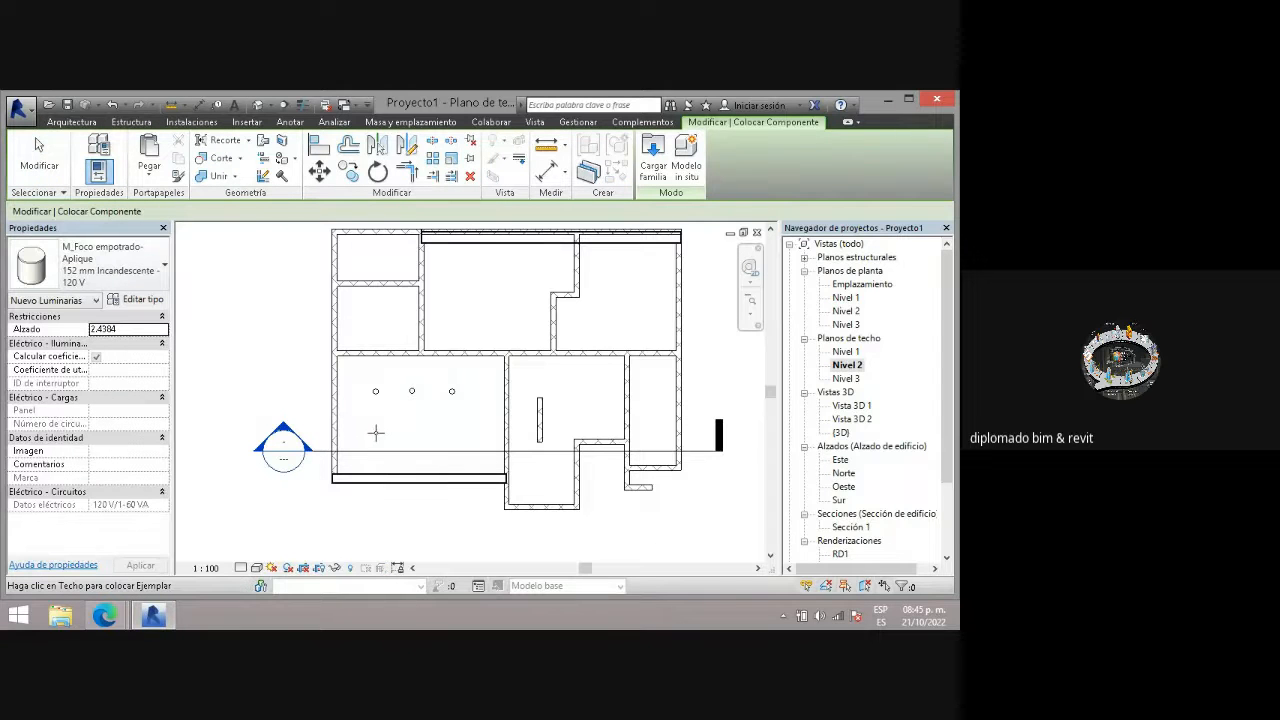
left_click(376, 432)
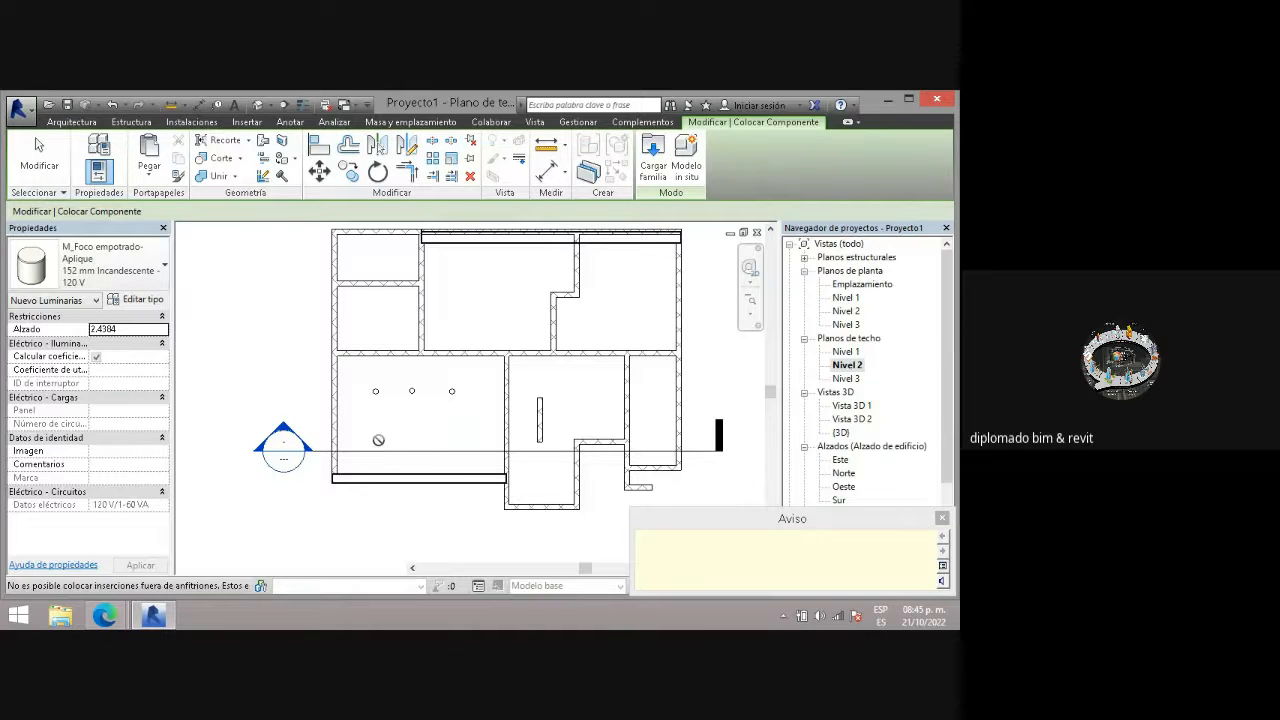
left_click(372, 433)
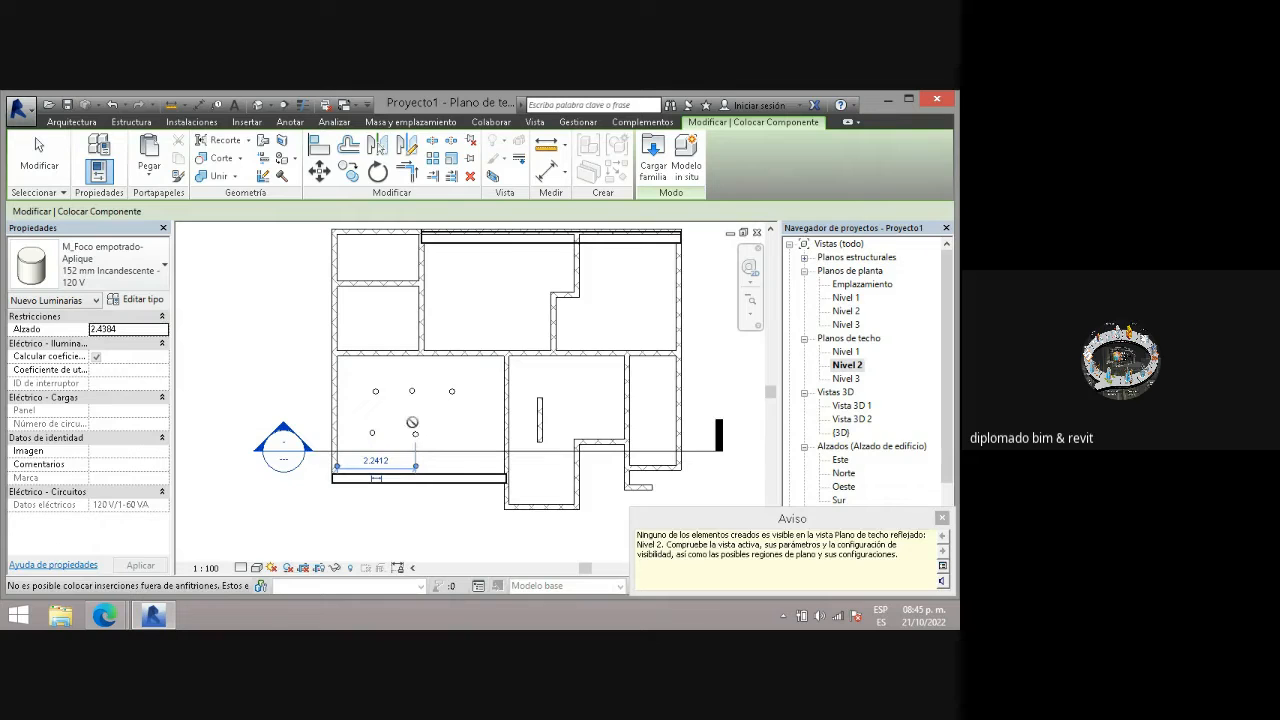
left_click(76, 122)
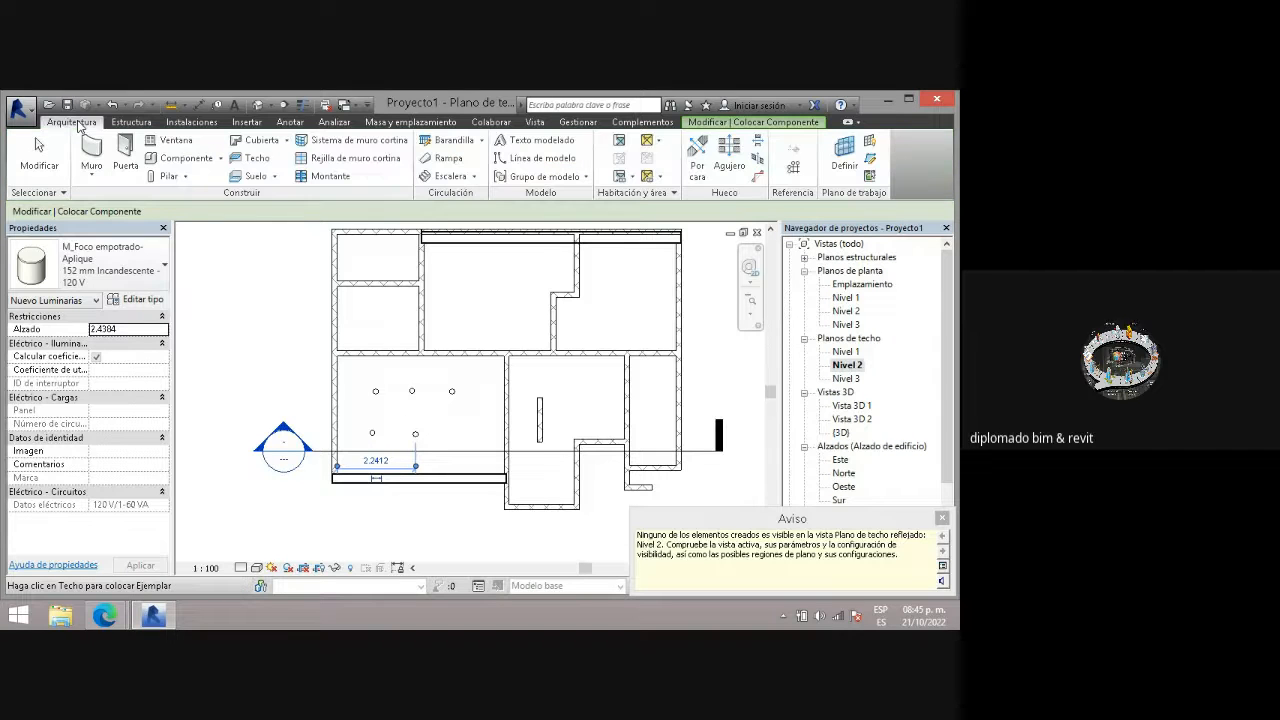
left_click(177, 158)
left_click(454, 430)
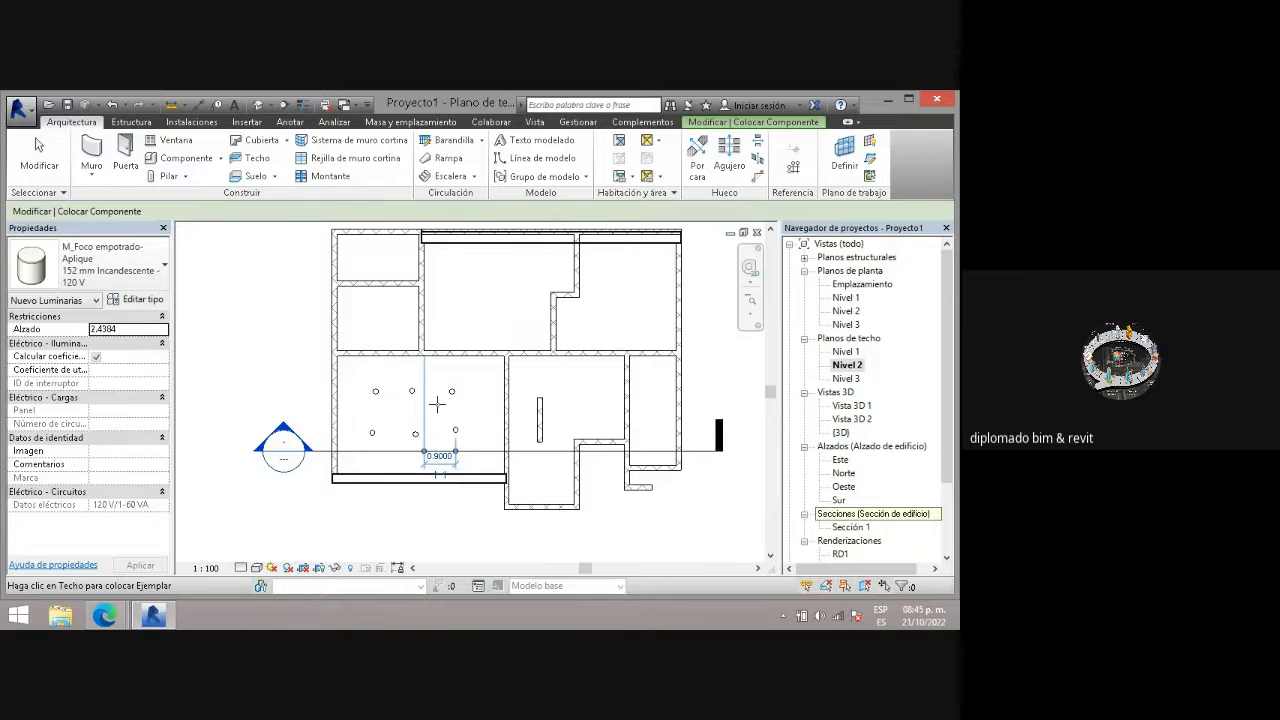
left_click(39, 155)
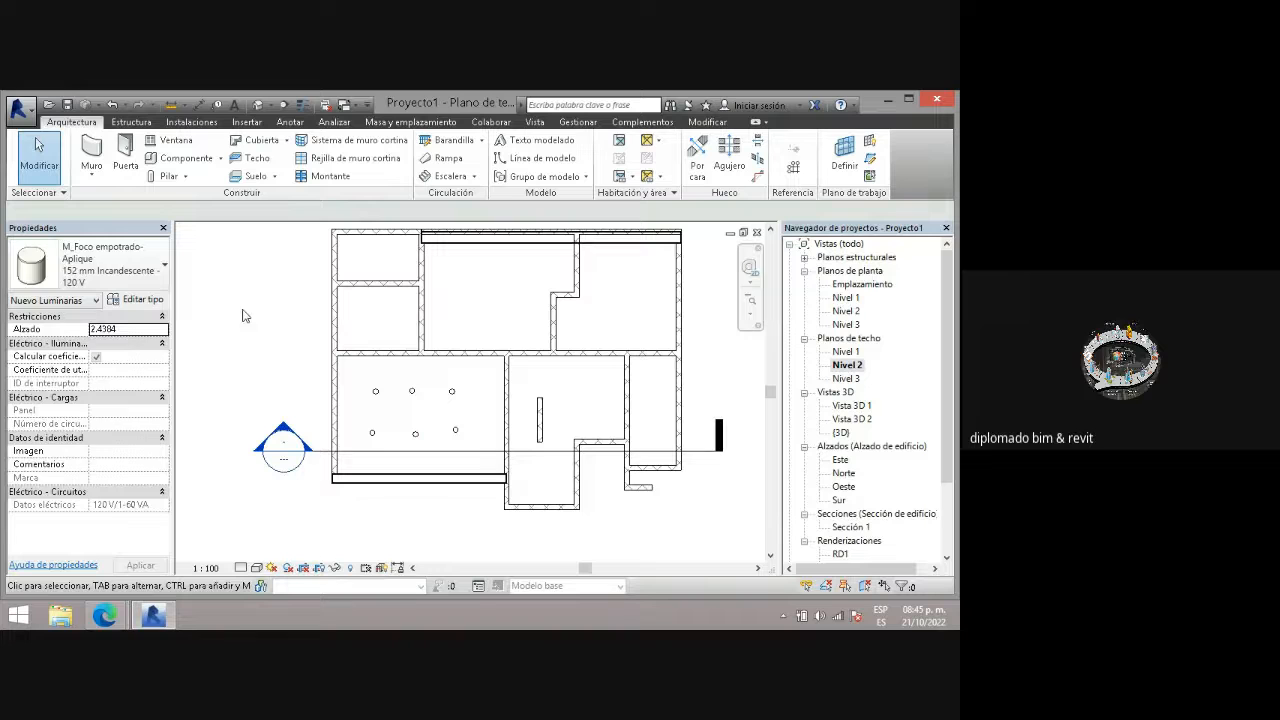
- Open Vista 3D 2 and extend the upper edge of its crop region upward to include more of the ceiling
double_click(853, 420)
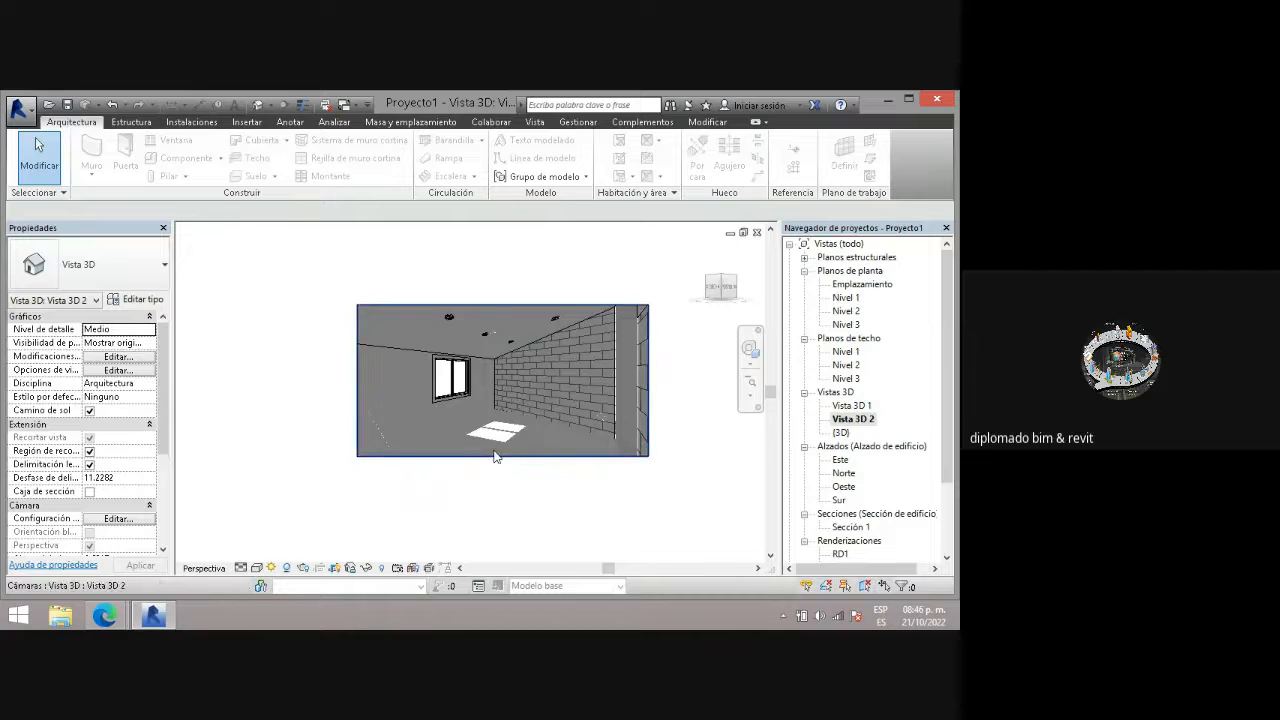
scroll(495, 451, "down", 2)
scroll(534, 345, "up", 2)
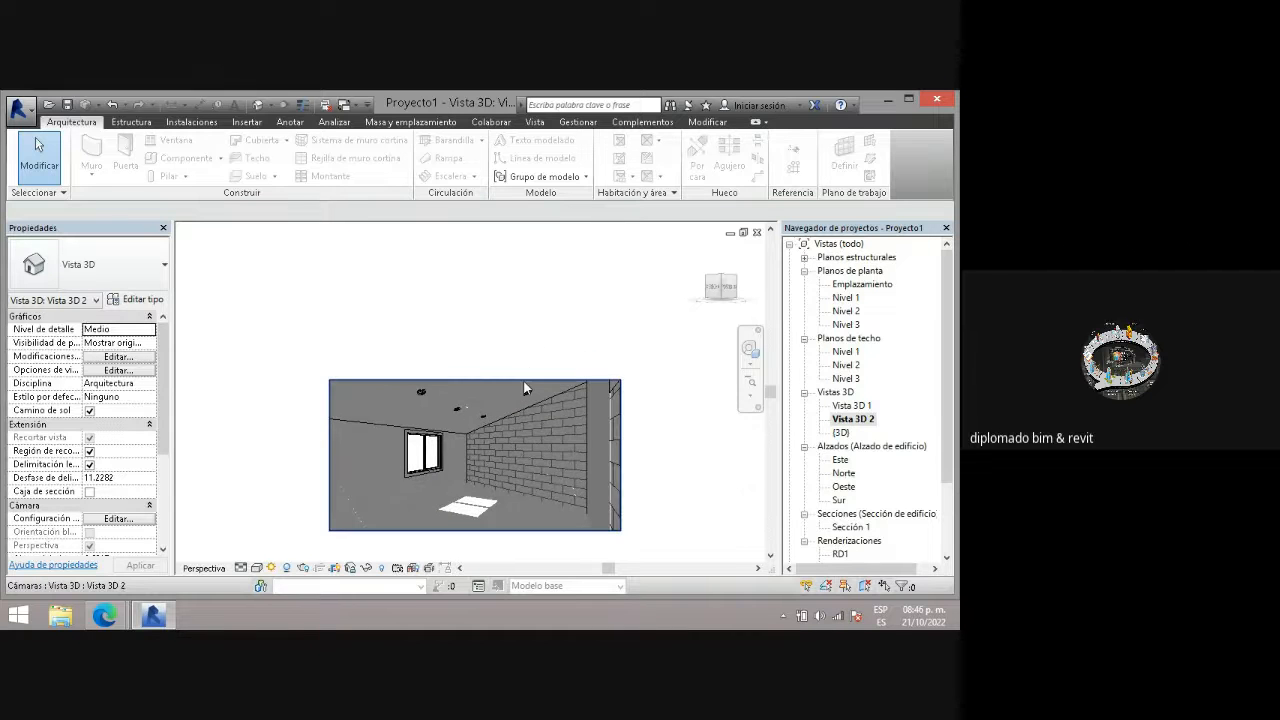
left_click(524, 382)
left_click_drag(475, 380, 475, 308)
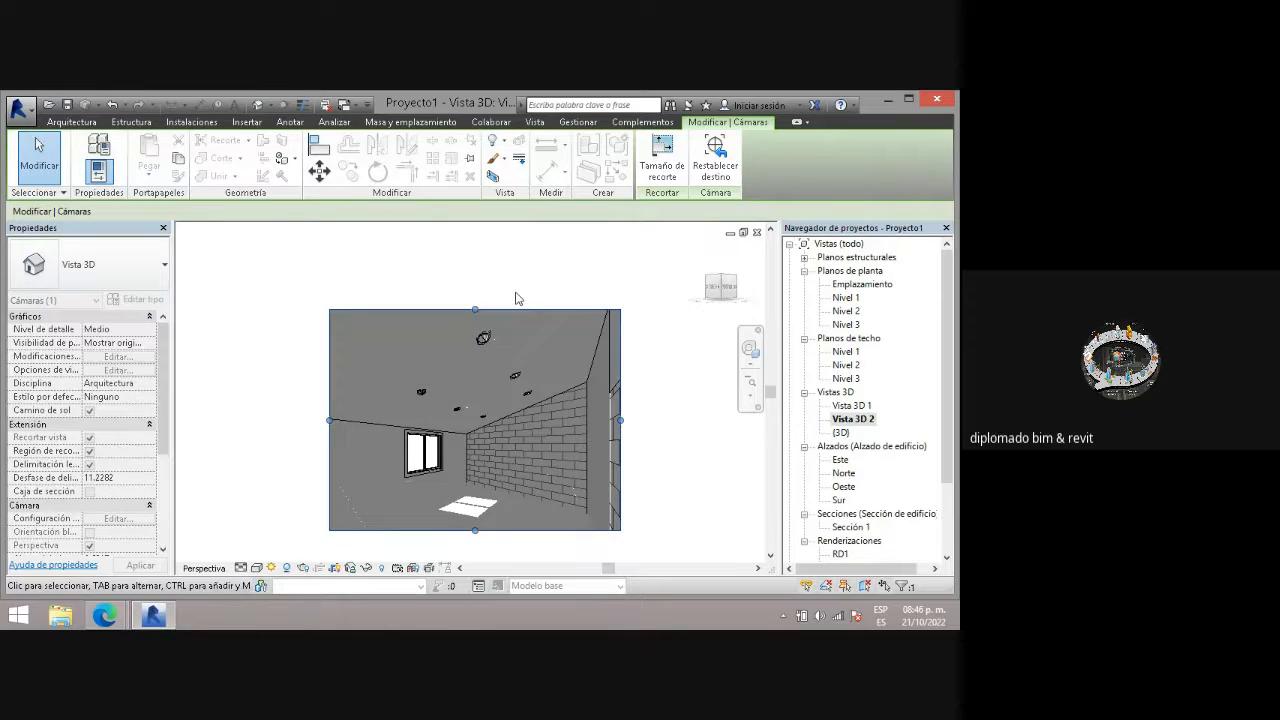
left_click(517, 298)
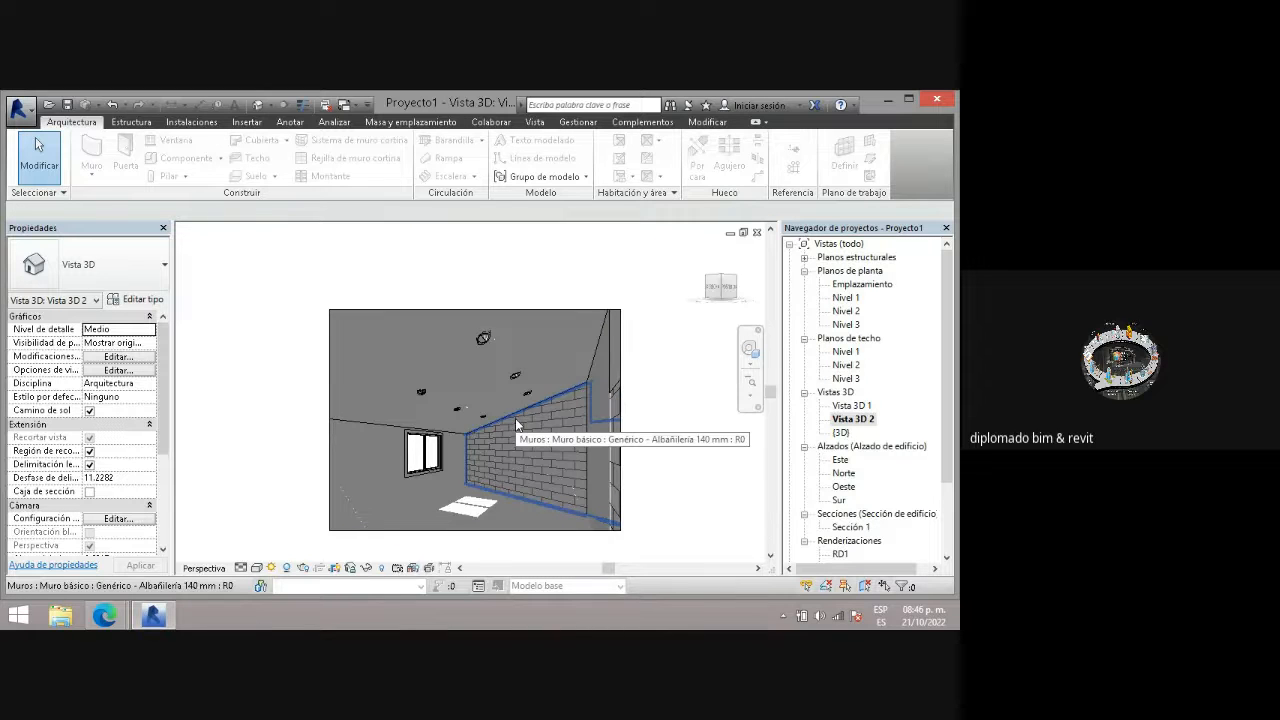
- Render the interior perspective, then brighten the image by lowering the exposure value and setting Toques de luz to 0.7
left_click(305, 567)
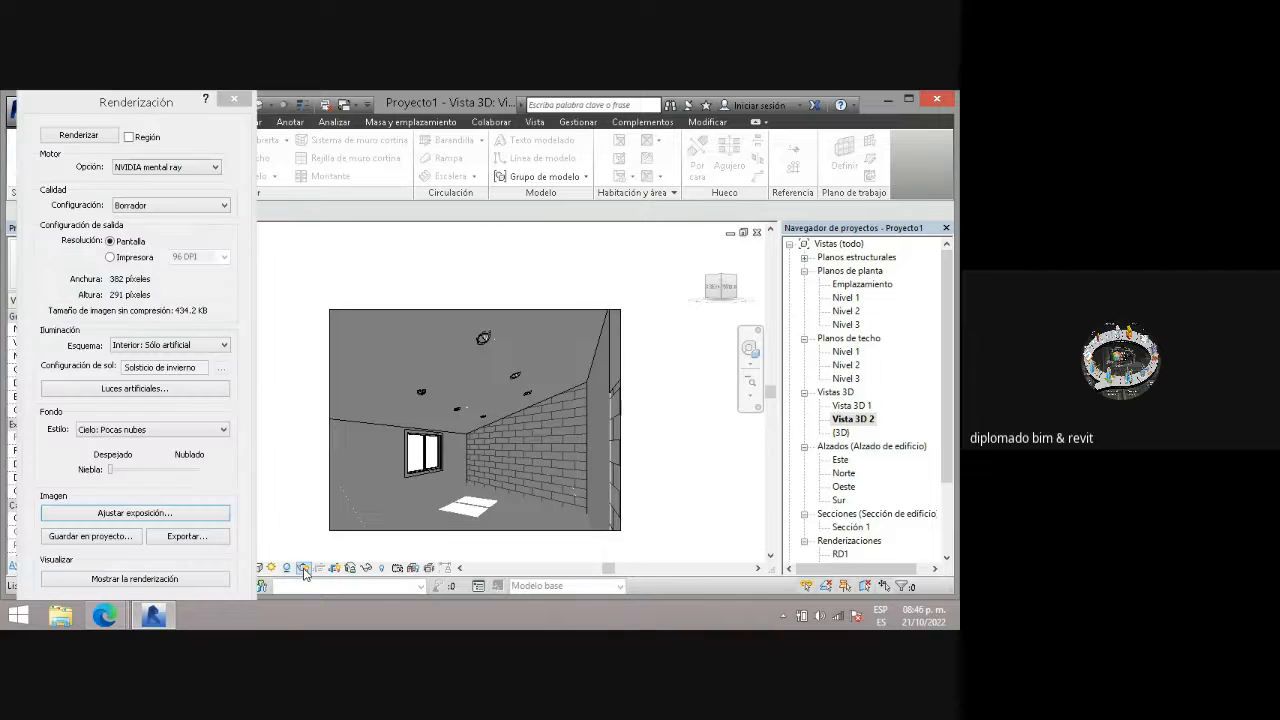
left_click(68, 138)
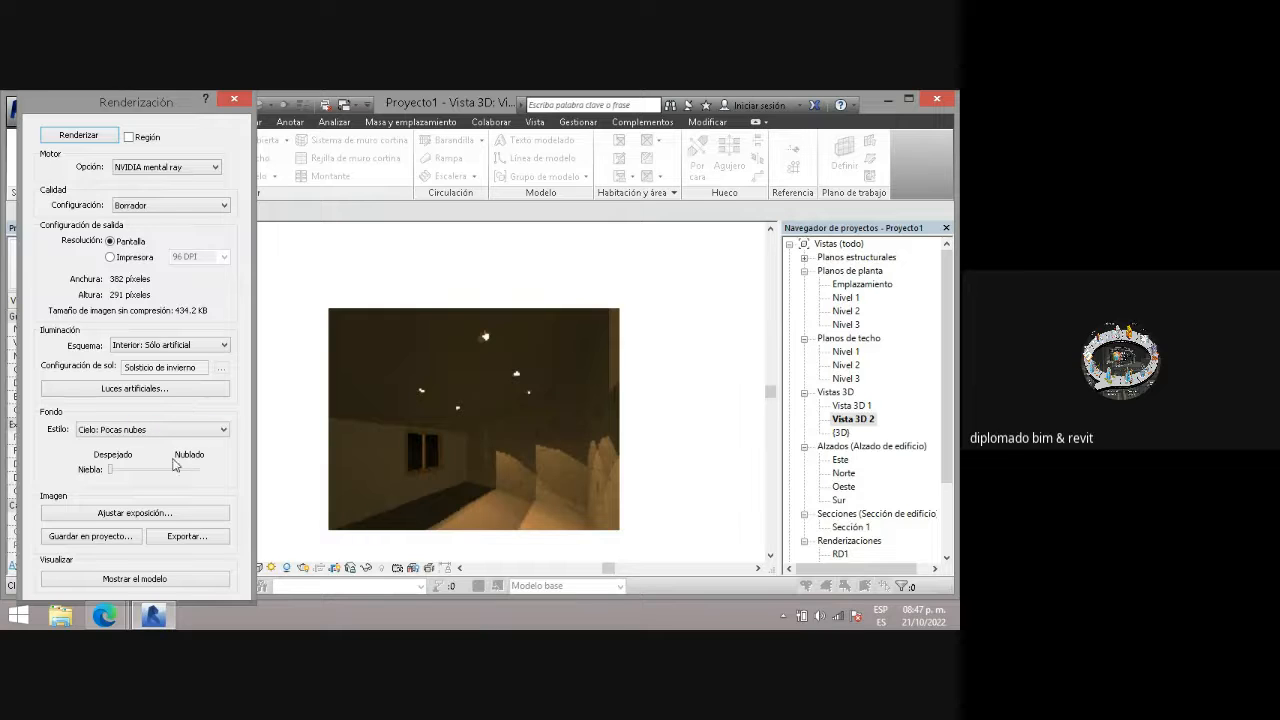
left_click(160, 513)
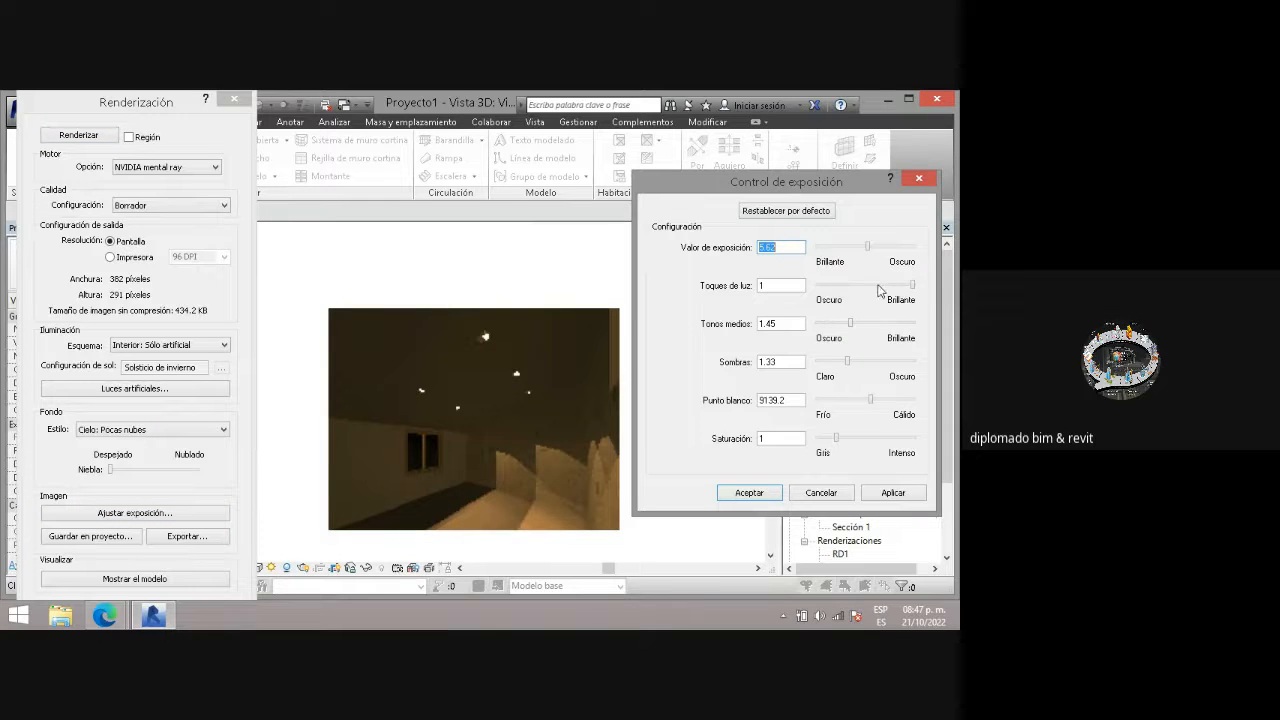
left_click_drag(912, 289, 851, 248)
left_click(893, 492)
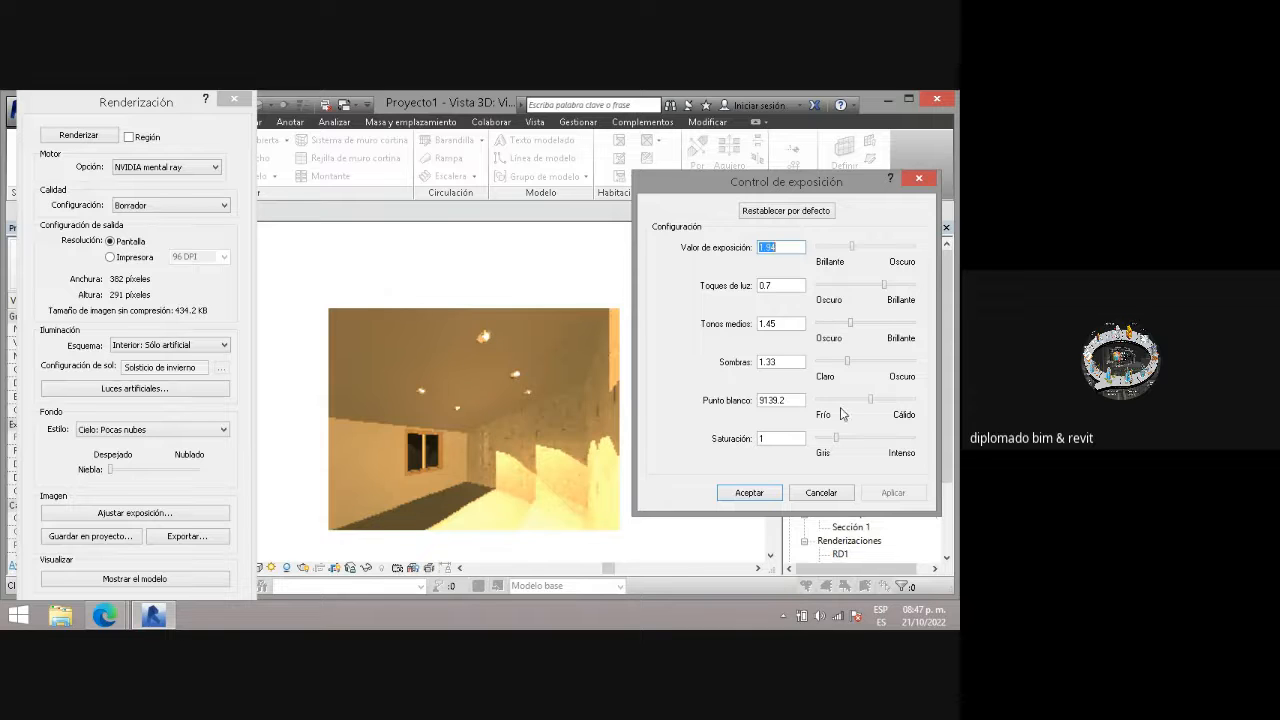
left_click(766, 490)
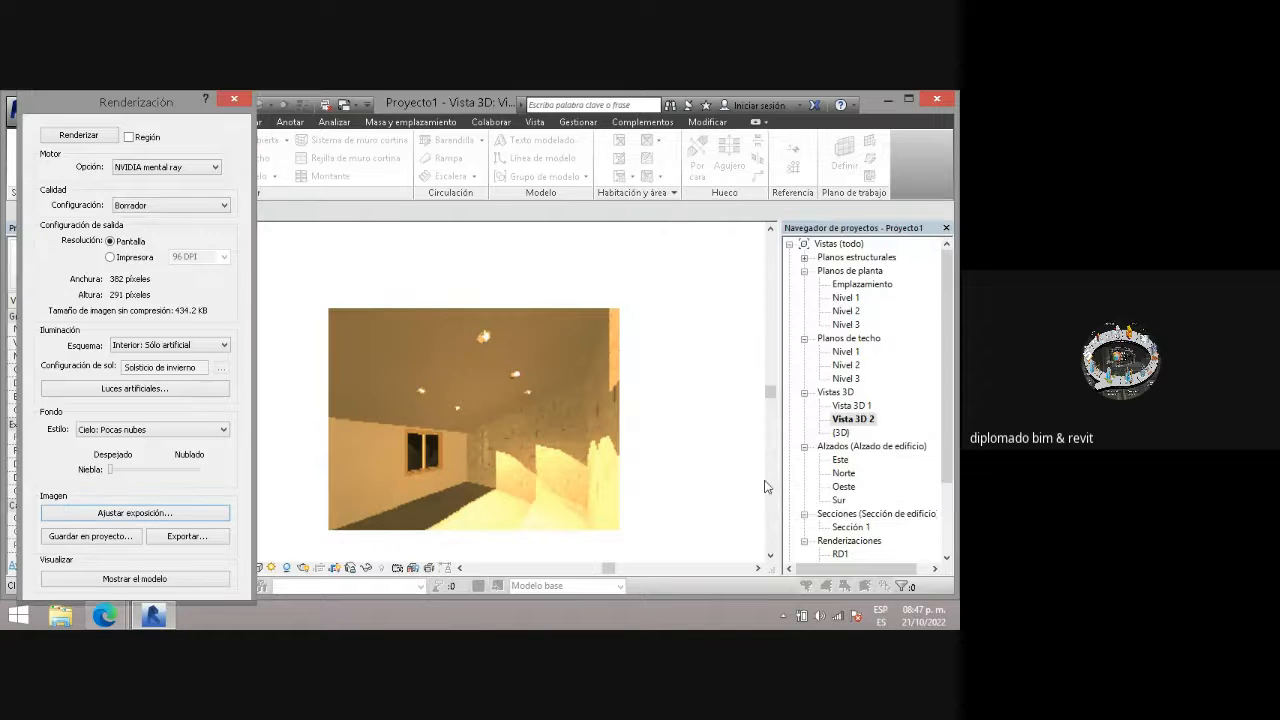
left_click(233, 100)
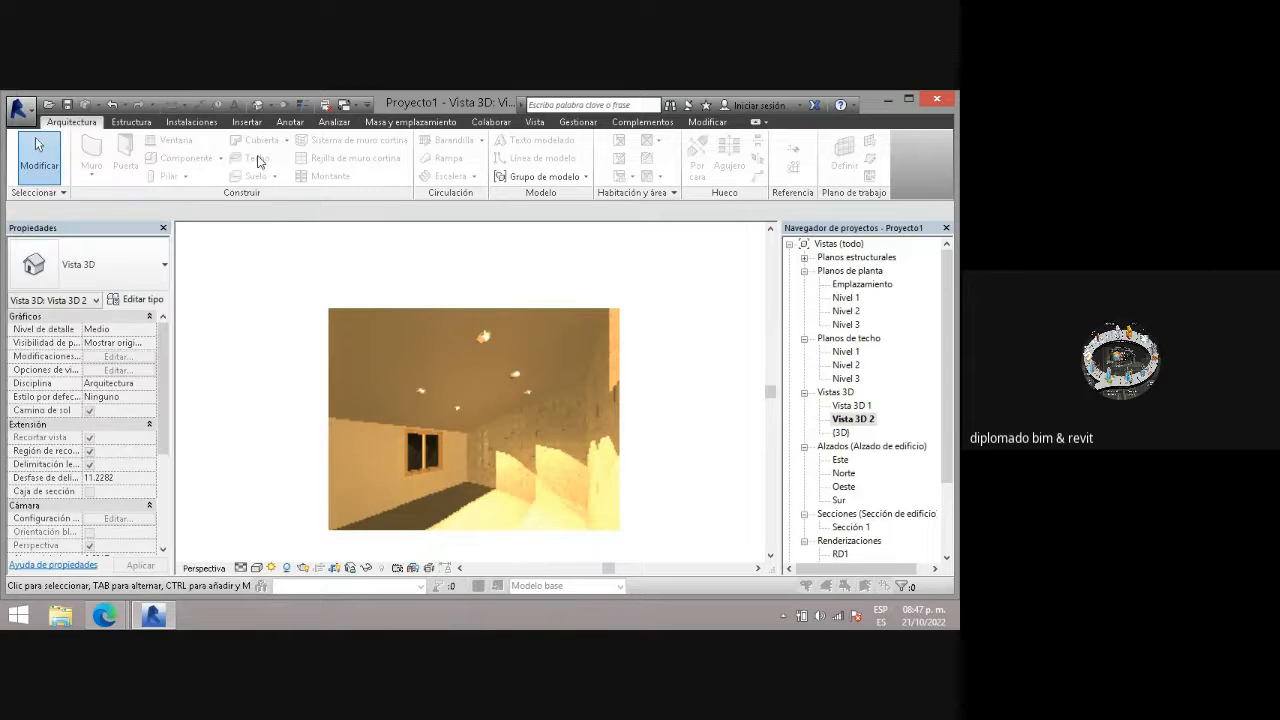
- Set the apparent load (Carga aparente) of the 152 mm Incandescente - 120 V recessed light type to 100 VA
left_click(485, 340)
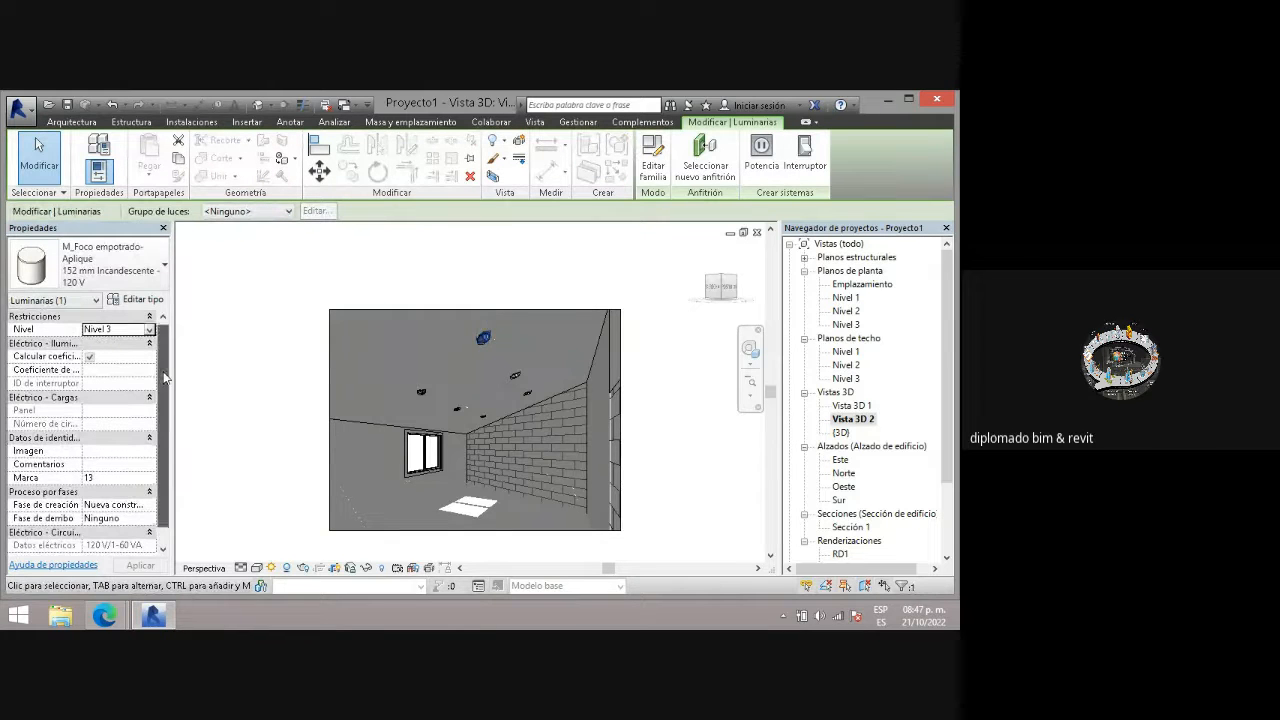
scroll(165, 375, "down", 1)
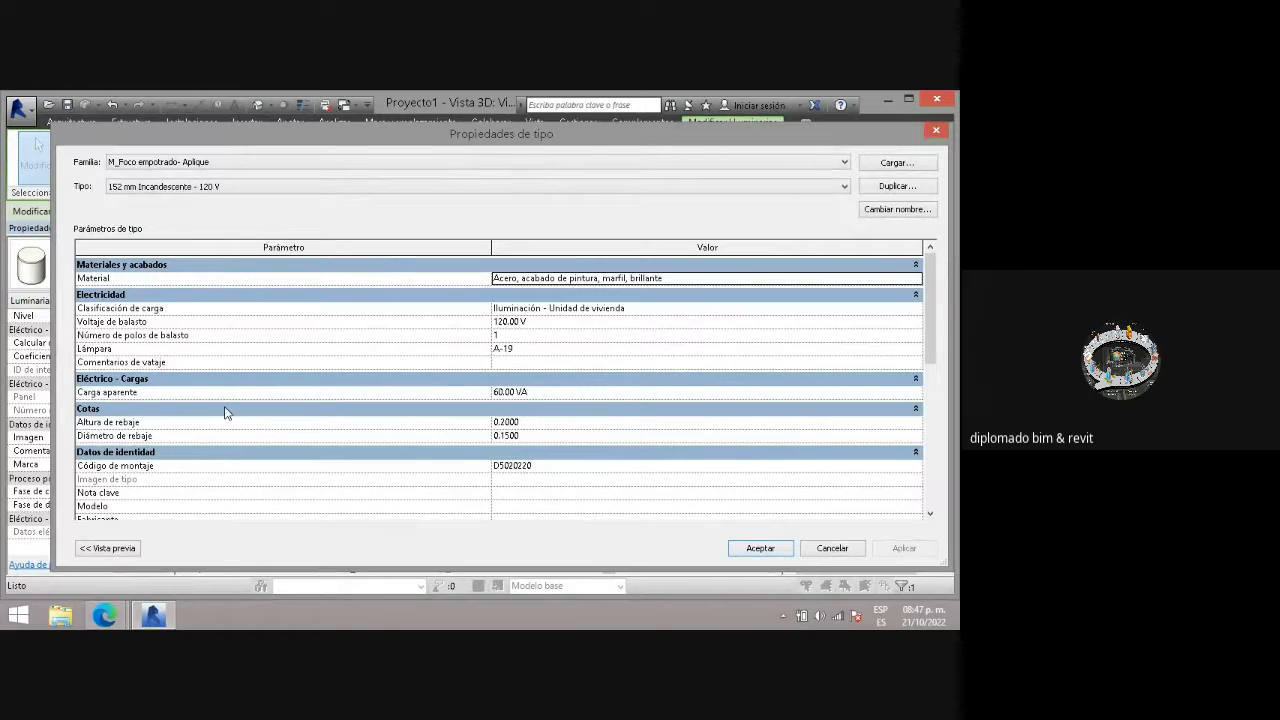
left_click(507, 393)
left_click_drag(507, 393, 489, 396)
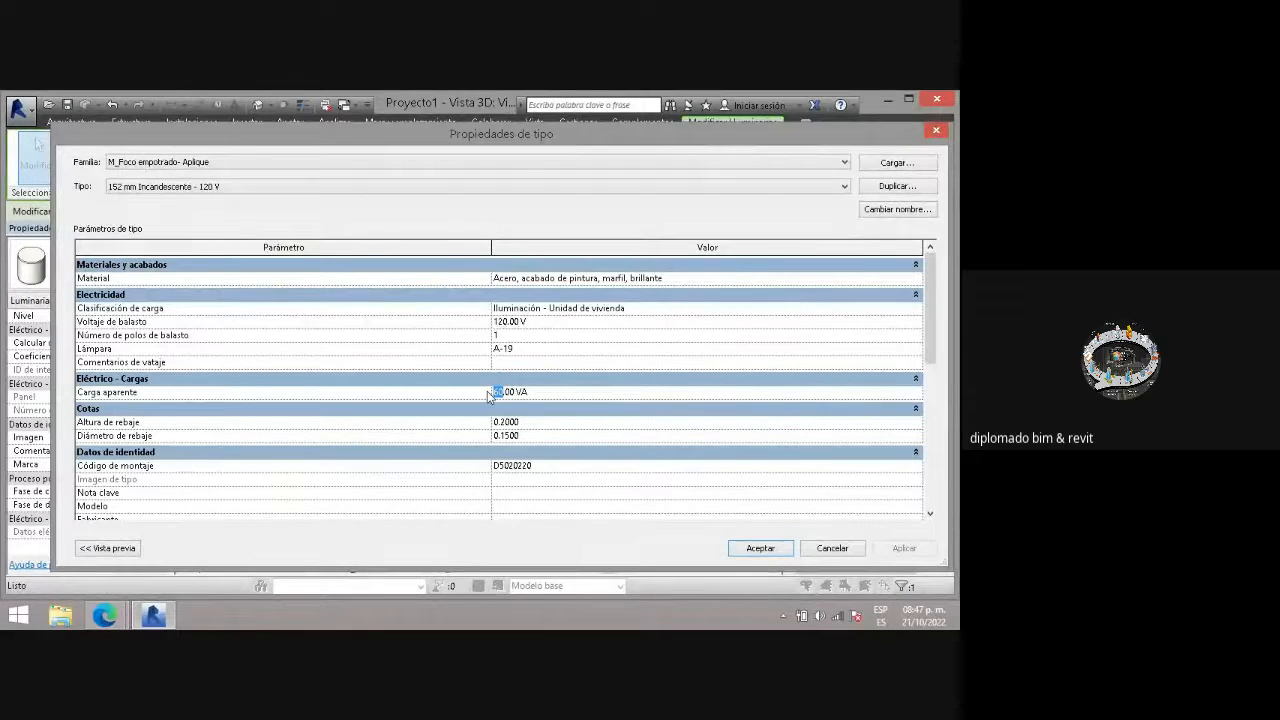
type("100")
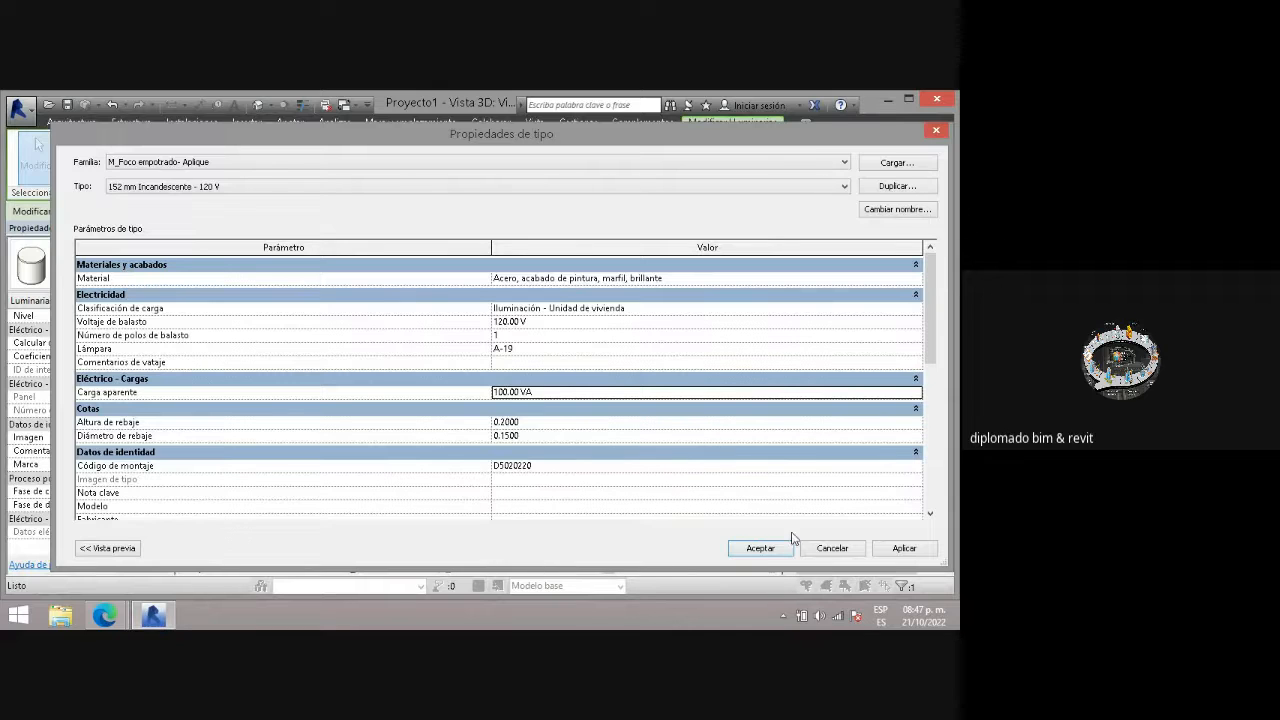
left_click(905, 550)
left_click(757, 549)
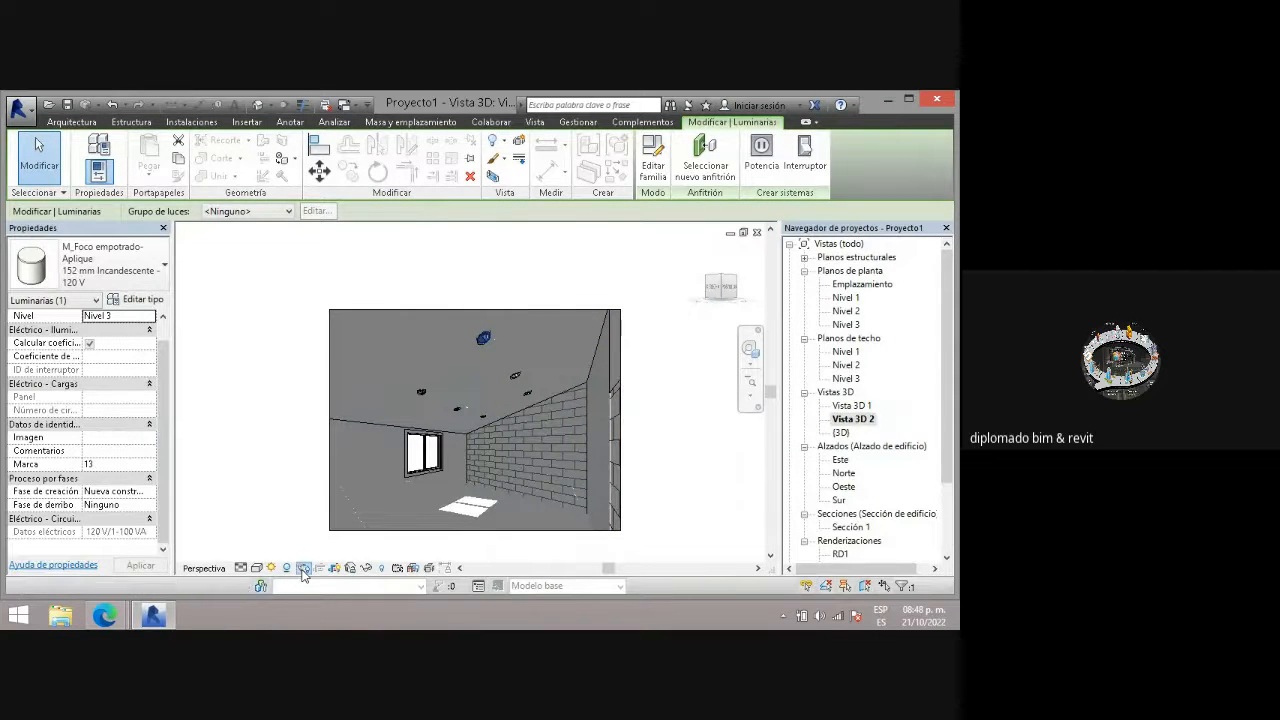
- Render the interior perspective with the changed lights, then raise the render quality to Alta and render it again
left_click(303, 567)
left_click(74, 137)
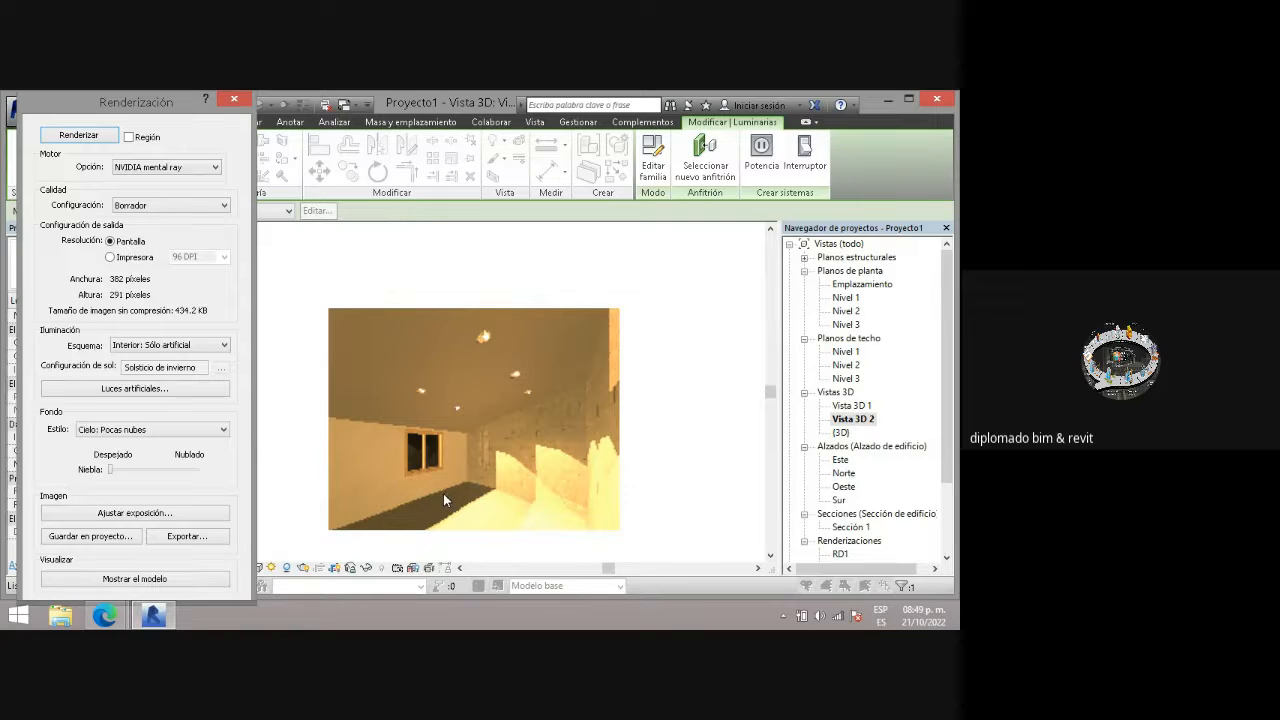
left_click(145, 207)
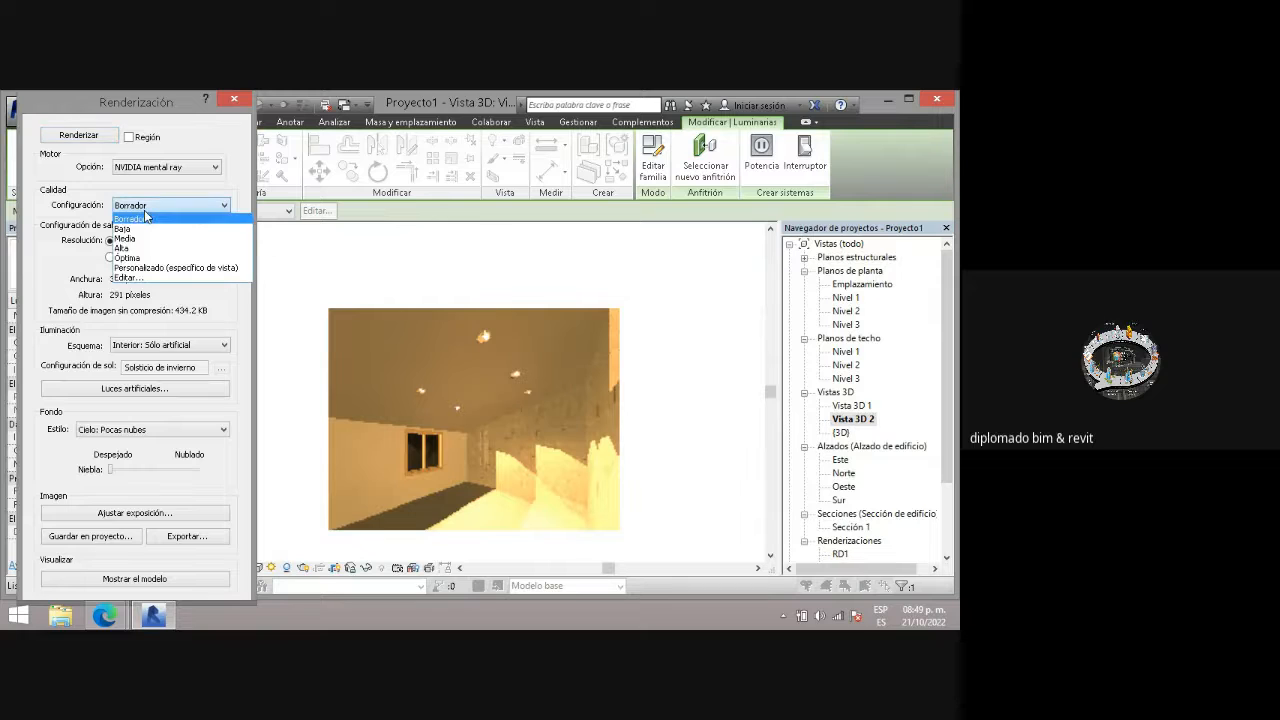
left_click(148, 248)
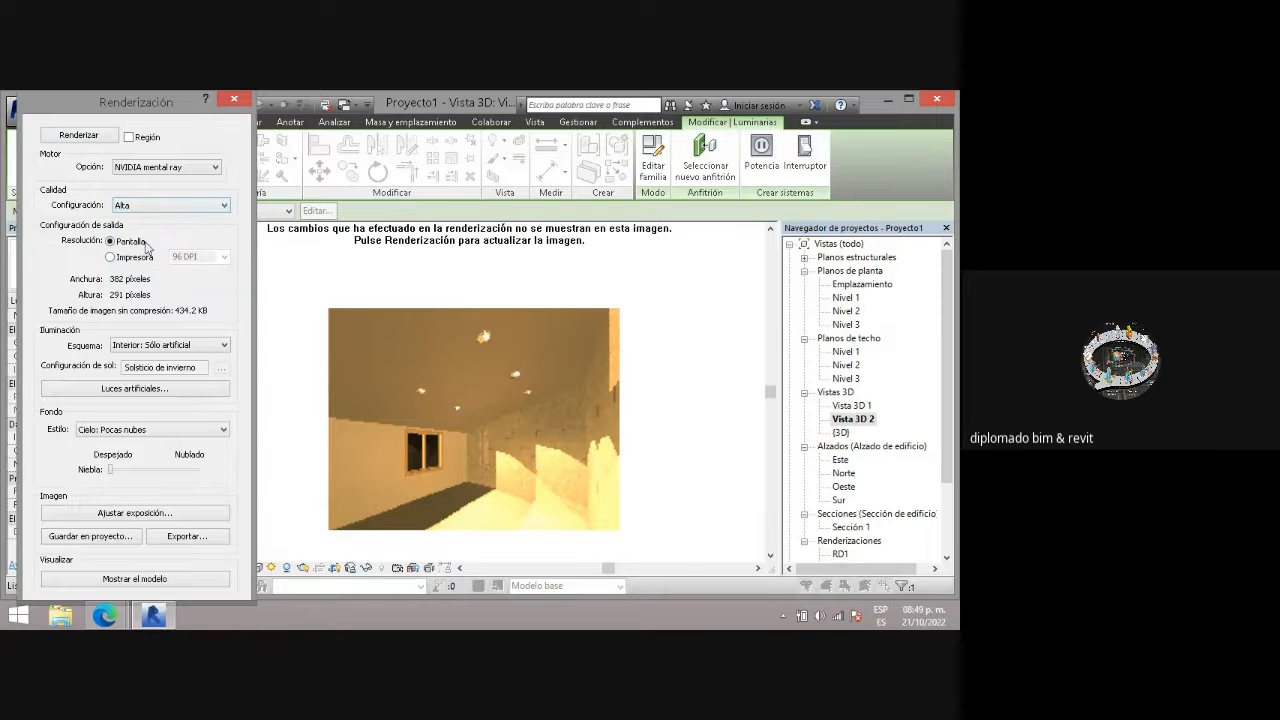
left_click(100, 135)
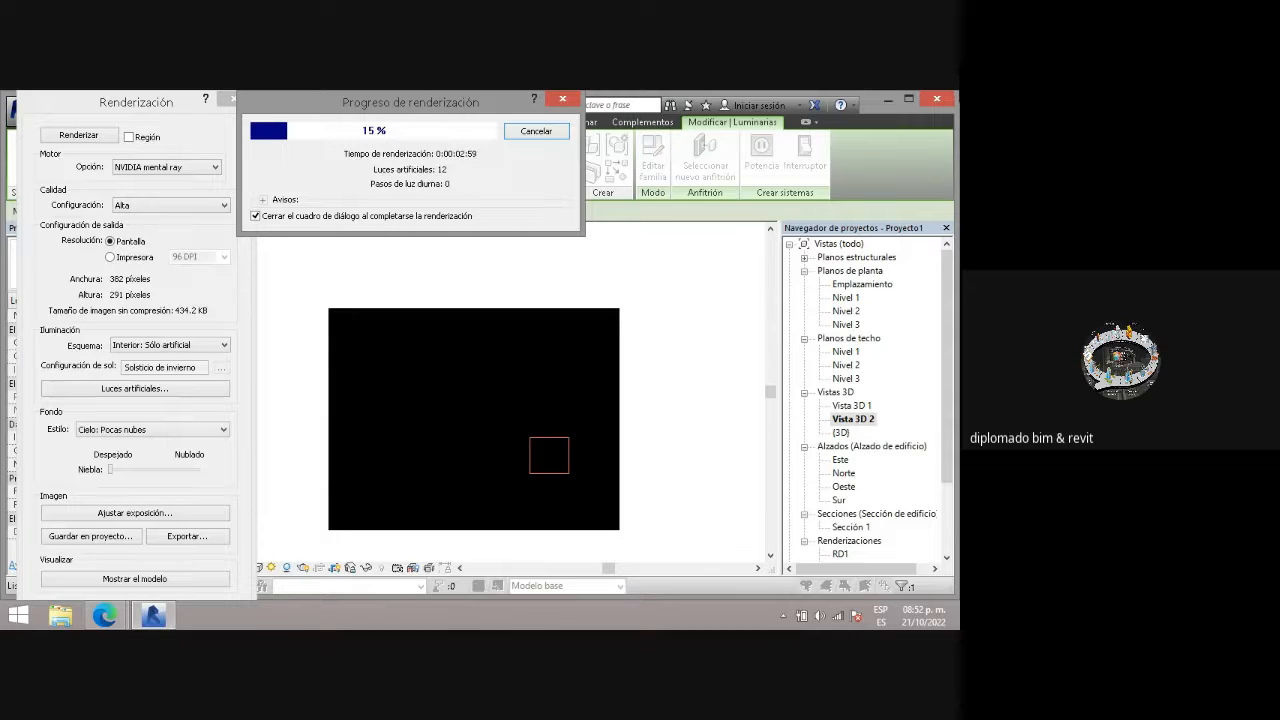
left_click_drag(437, 96, 173, 296)
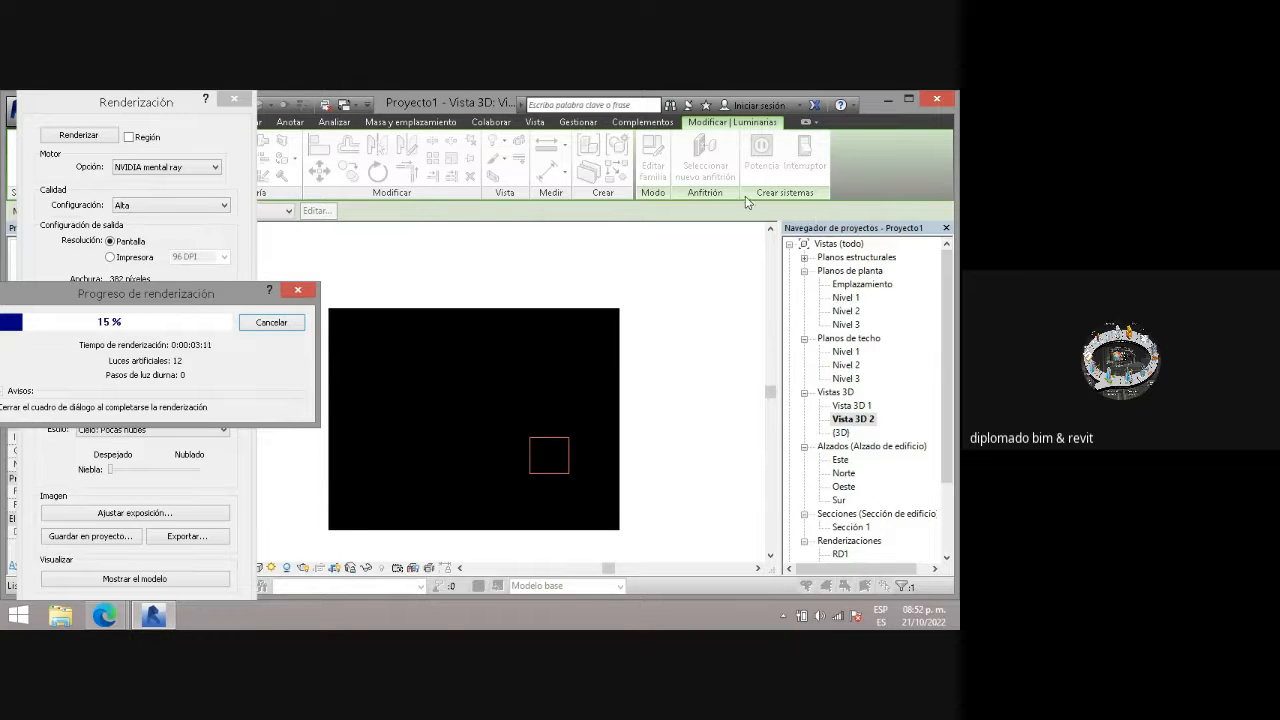
left_click_drag(197, 299, 614, 180)
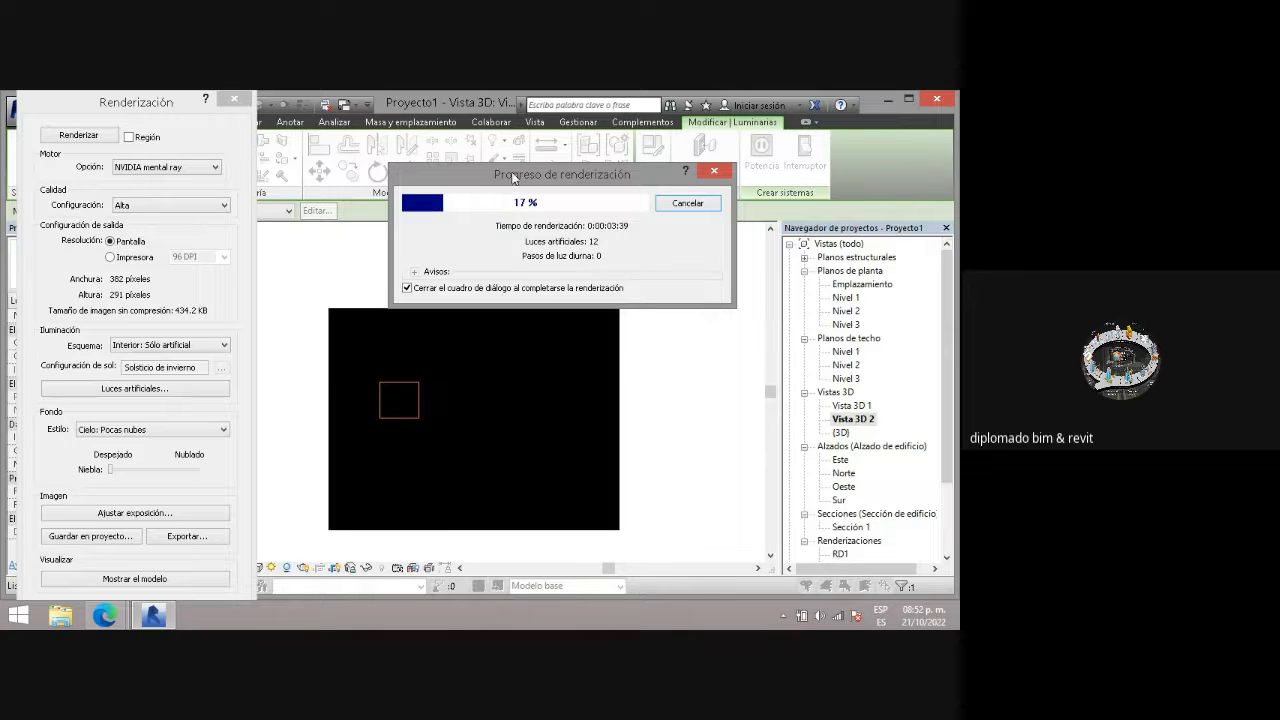
left_click_drag(509, 180, 478, 158)
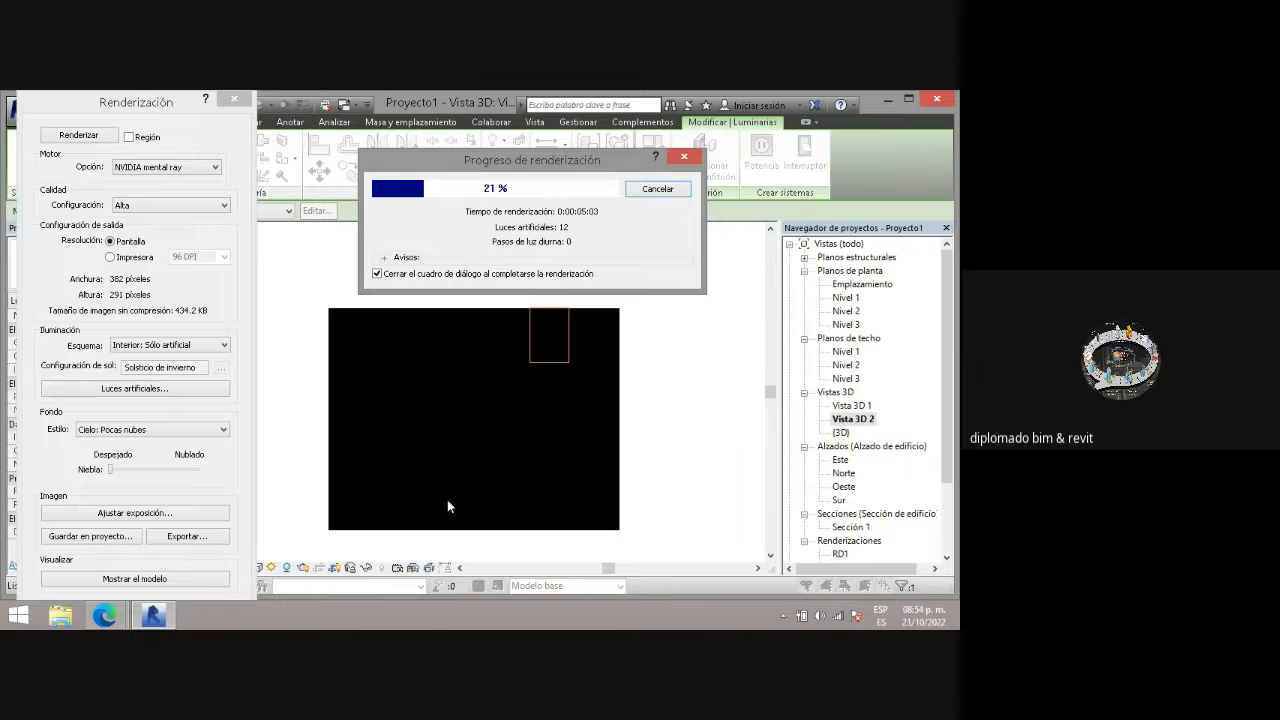
- Run msconfig to open the Windows System Configuration while the render continues
mouse_move(120, 621)
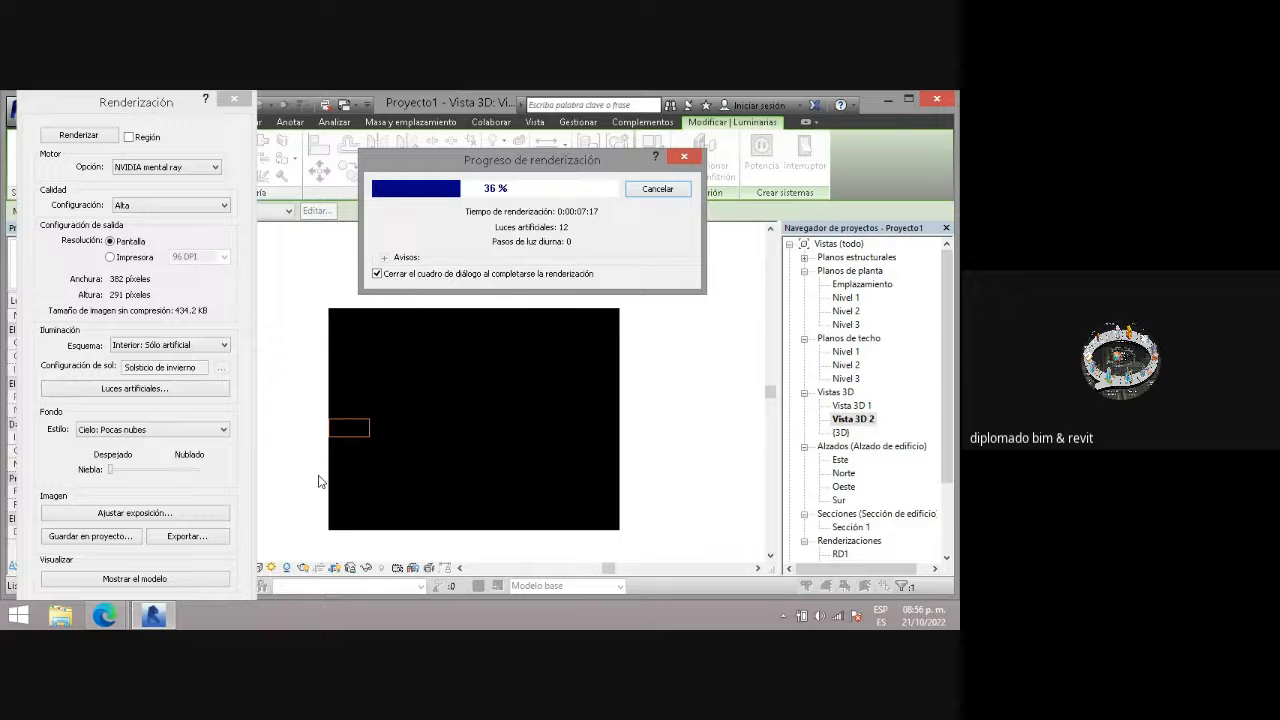
key("super+r")
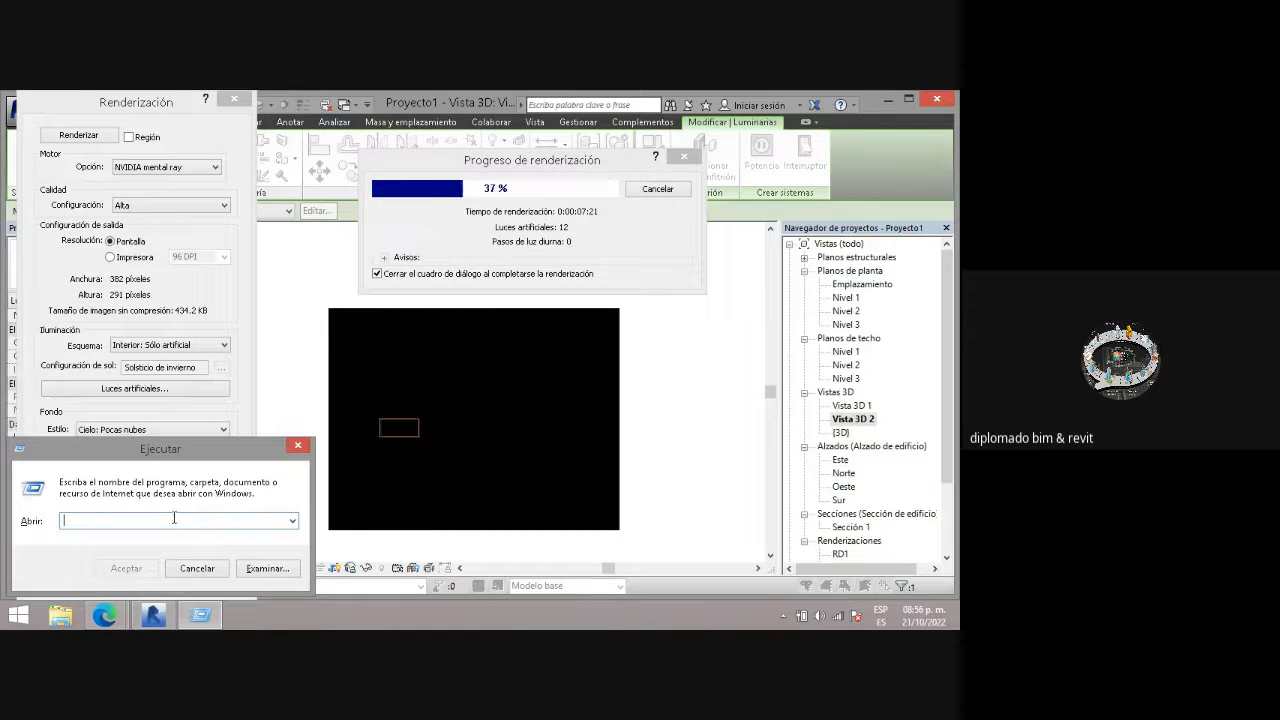
type("ma")
type("s")
type("config")
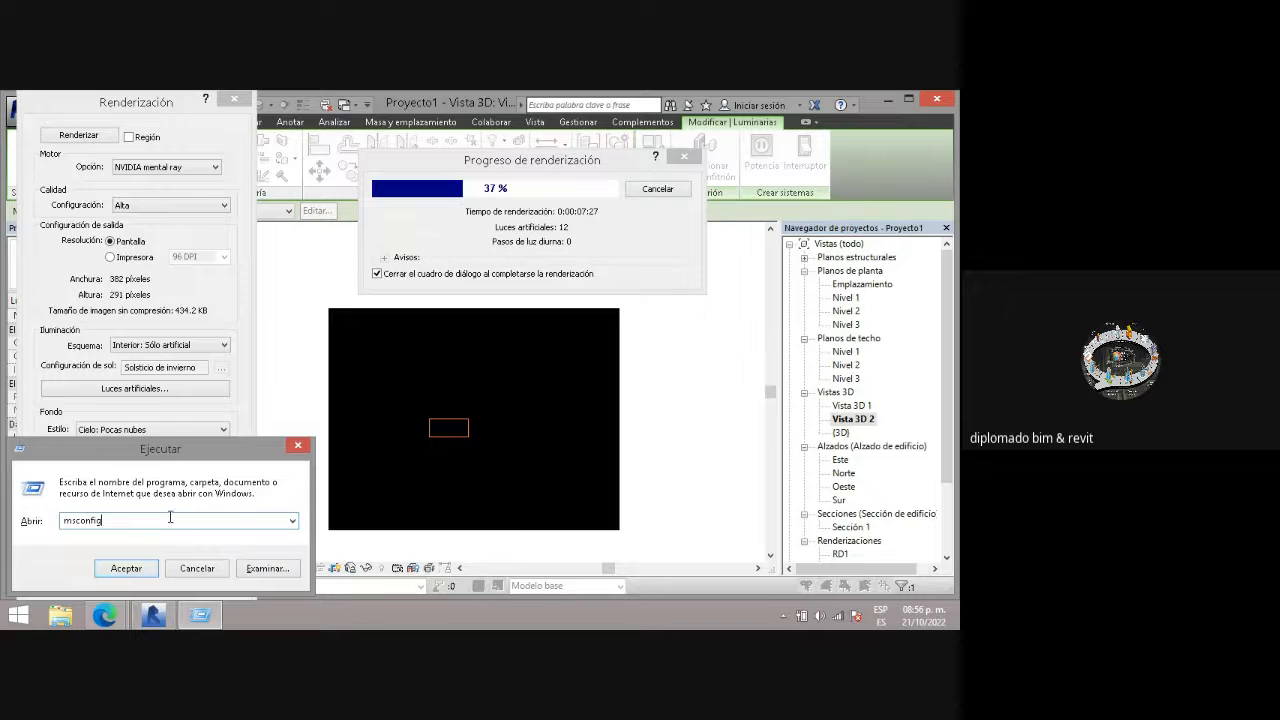
left_click(128, 570)
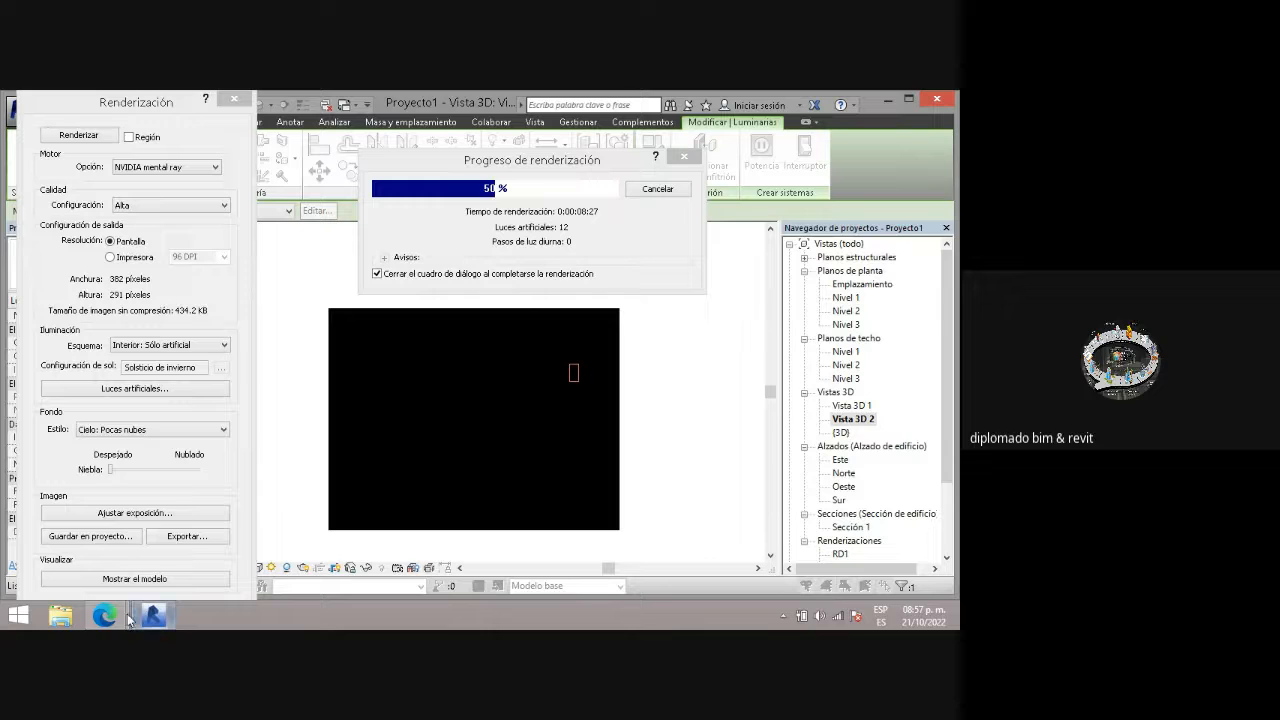
- Check the available number of processors in the advanced boot options, then leave System Configuration without saving
mouse_move(106, 614)
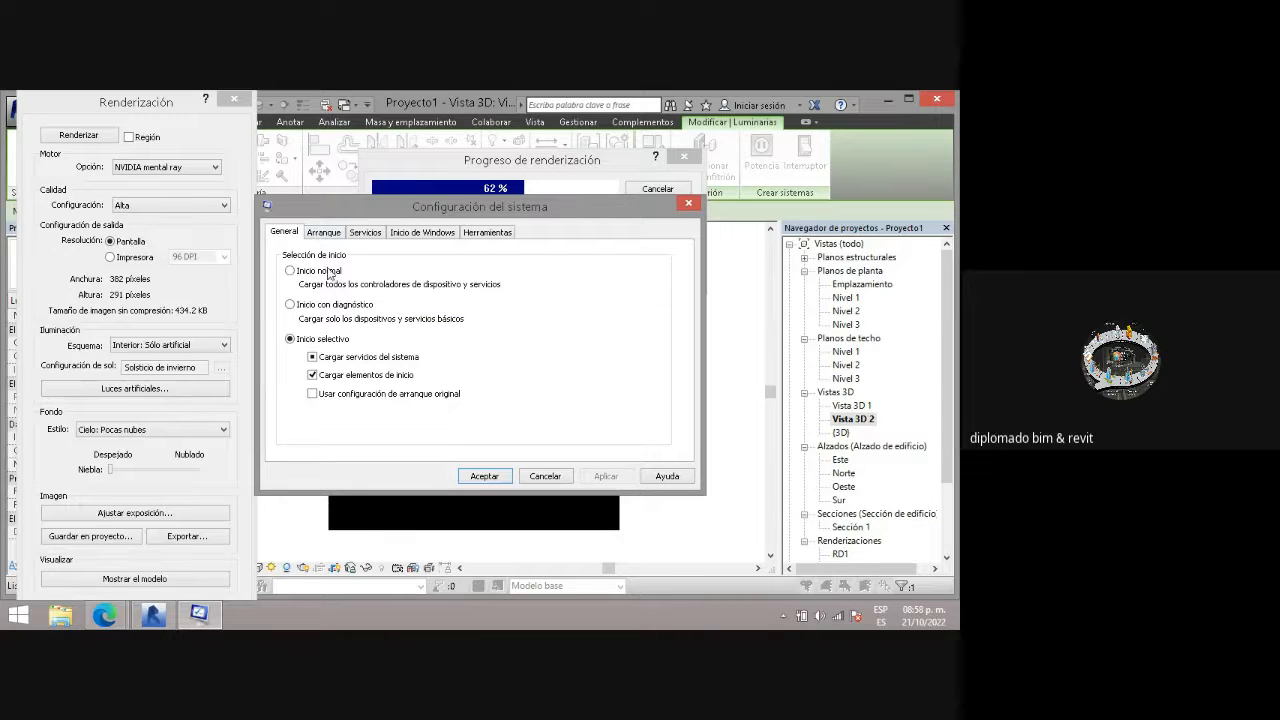
left_click(323, 233)
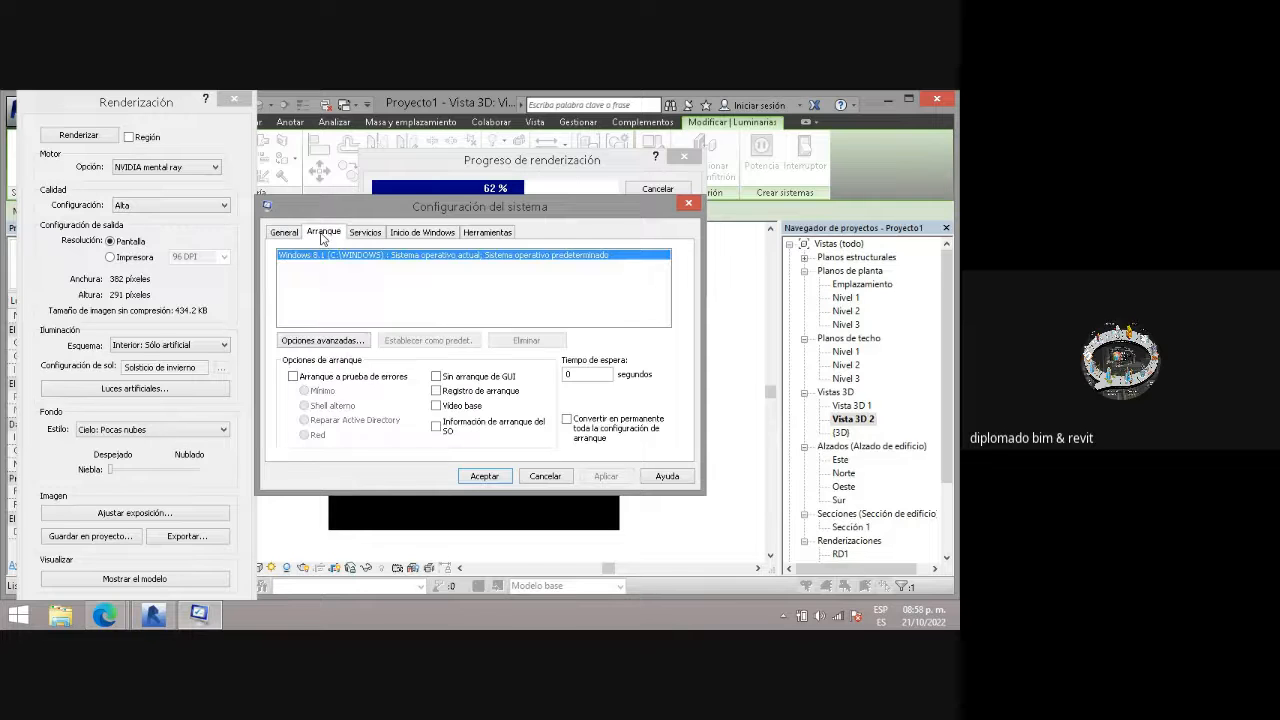
left_click(306, 341)
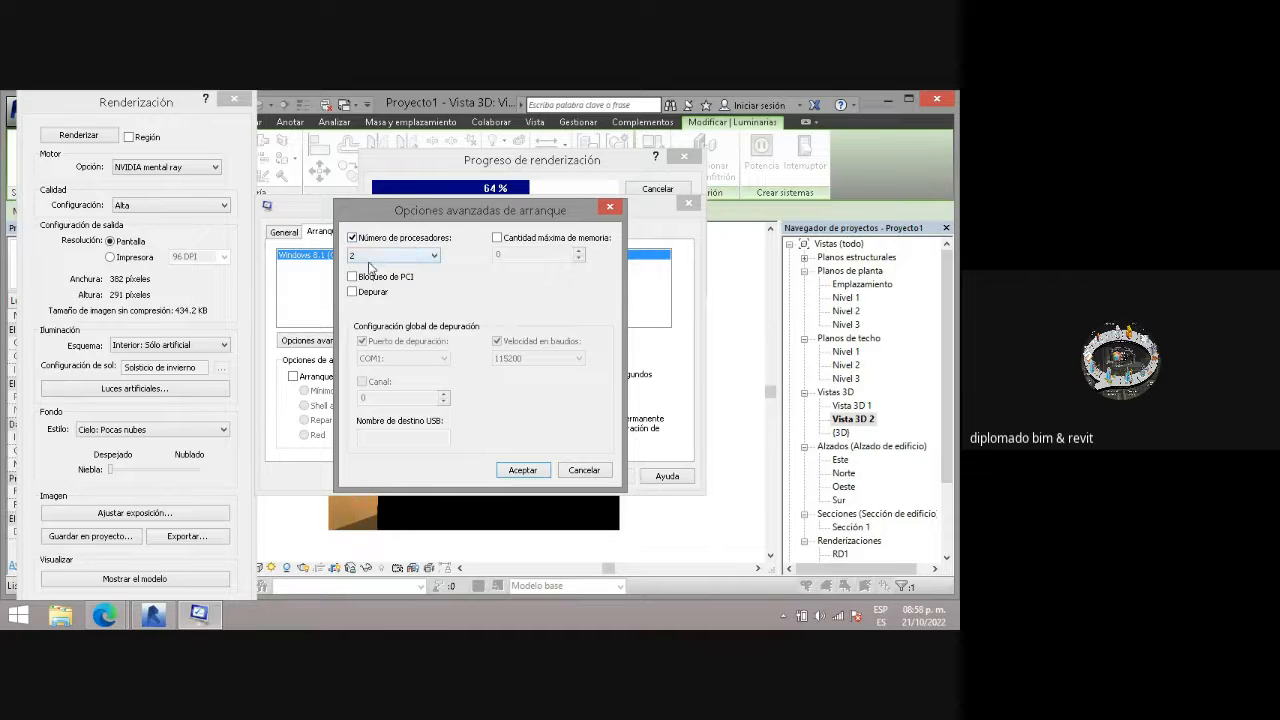
left_click(391, 257)
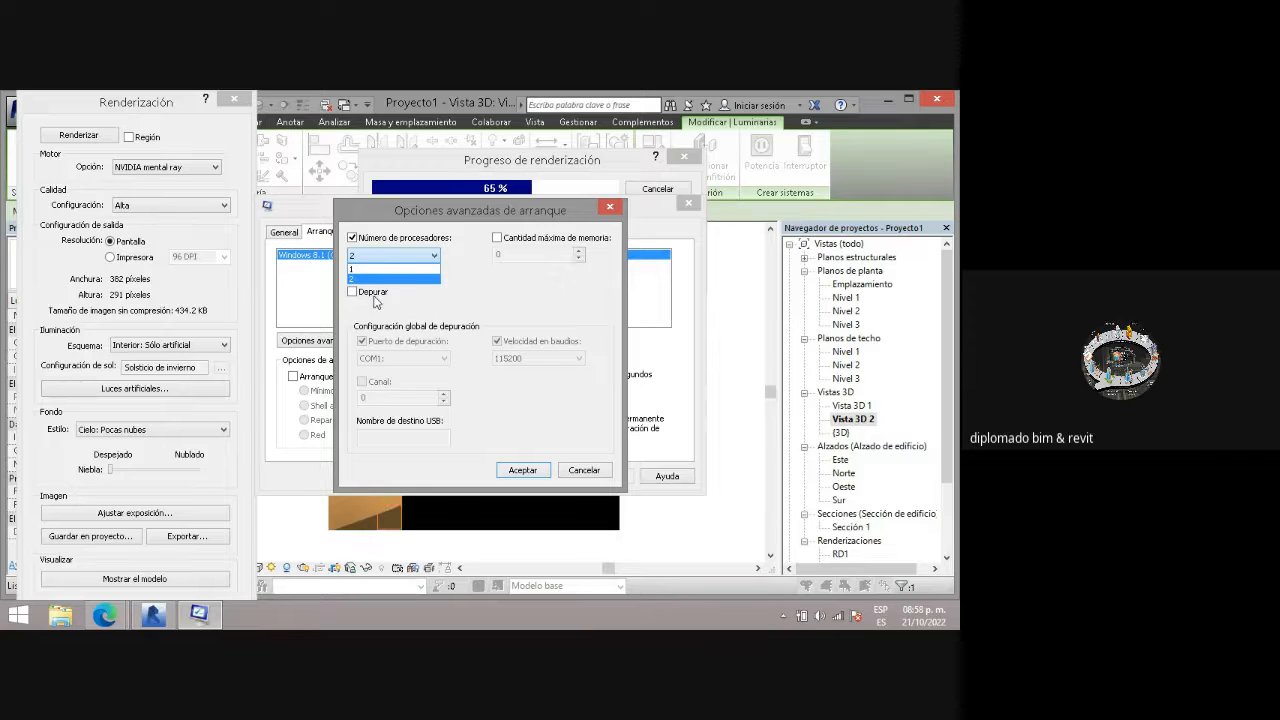
left_click(466, 286)
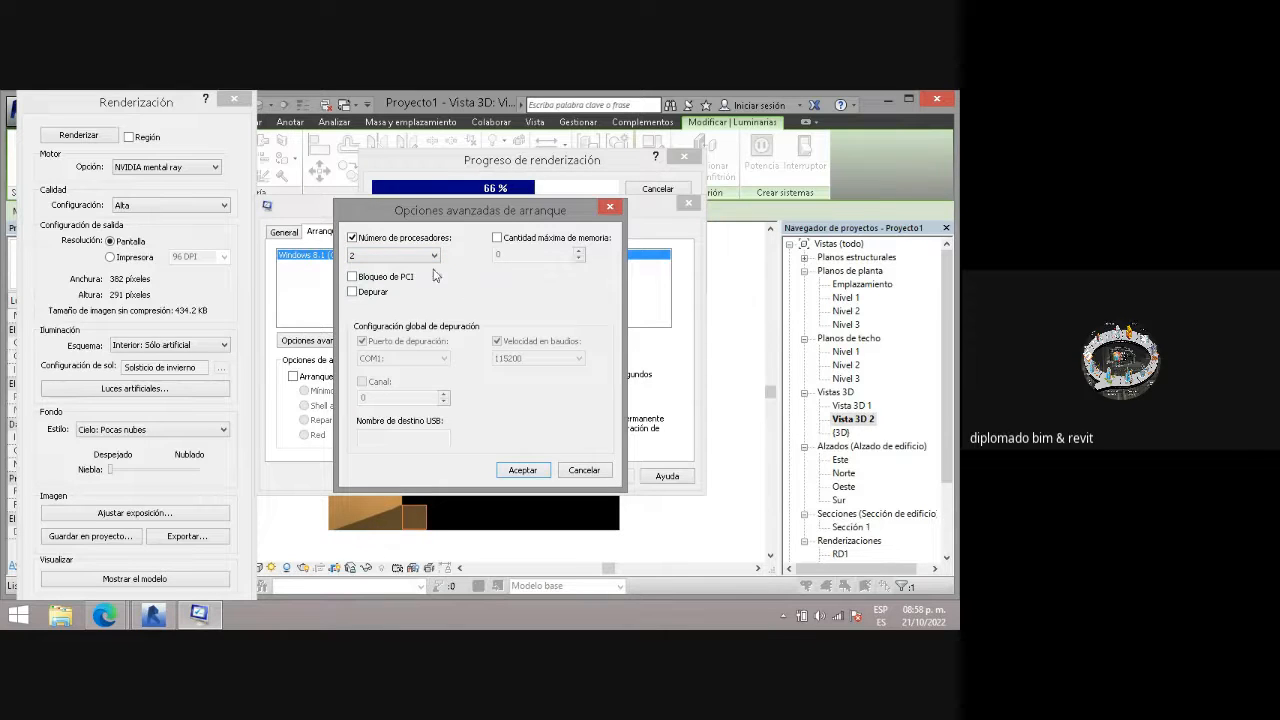
left_click(523, 470)
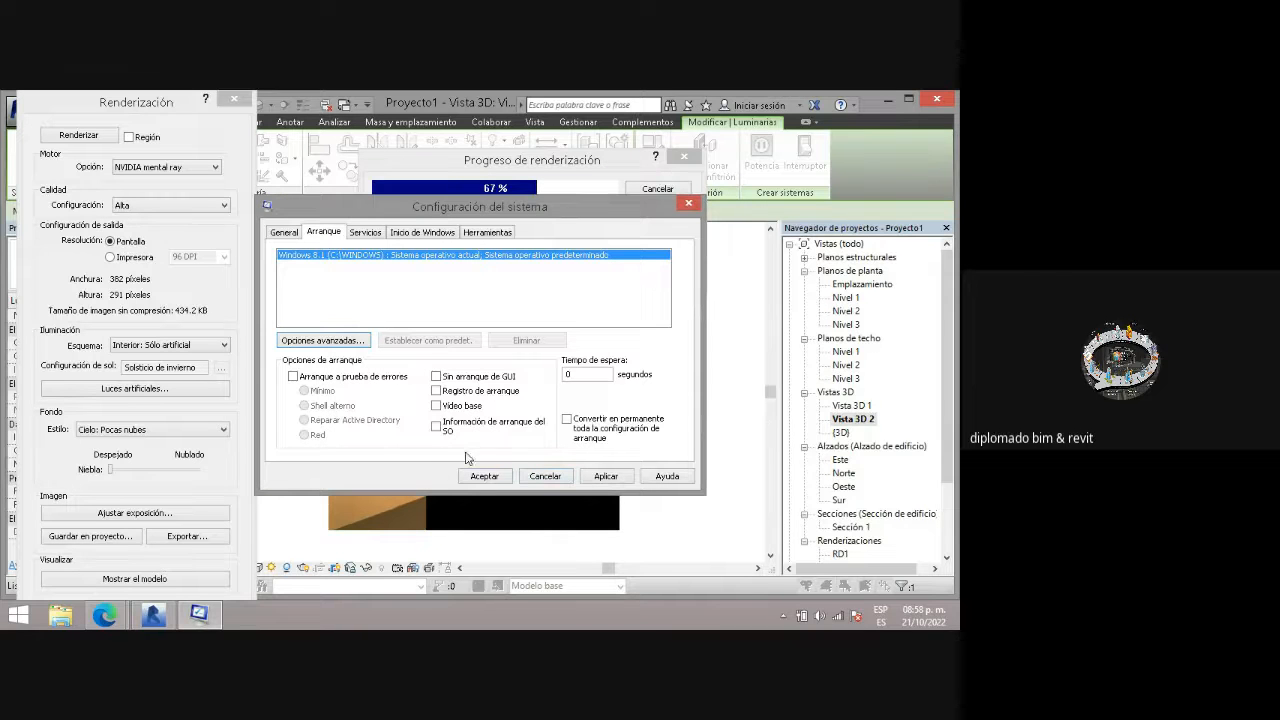
left_click(541, 478)
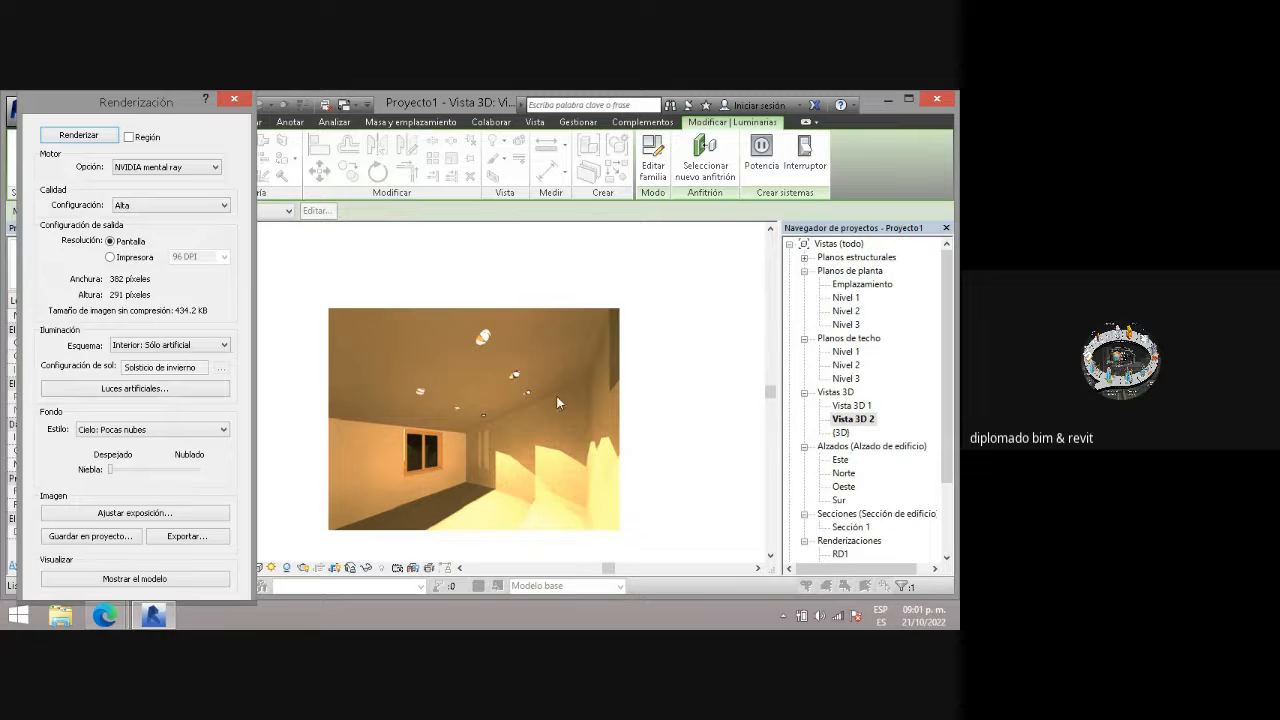
- Close the rendering settings, switch to the Google Meet call in the browser and stop presenting the screen
left_click(233, 99)
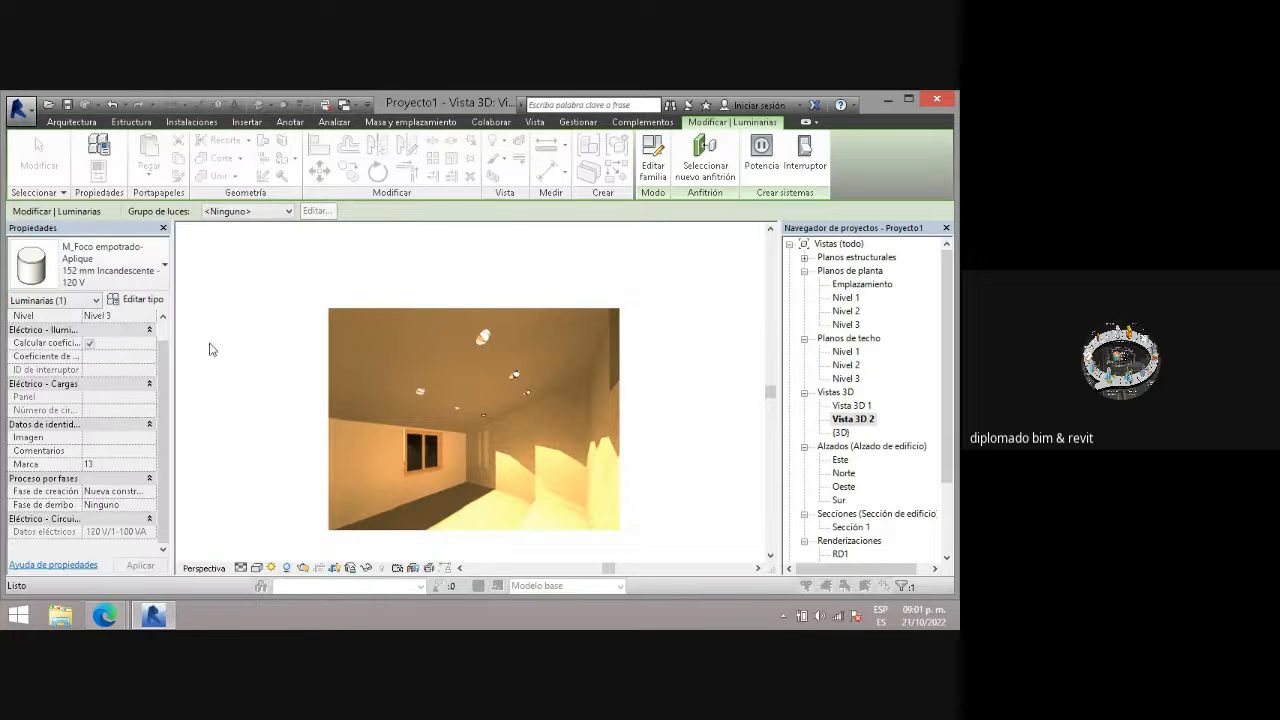
left_click(110, 617)
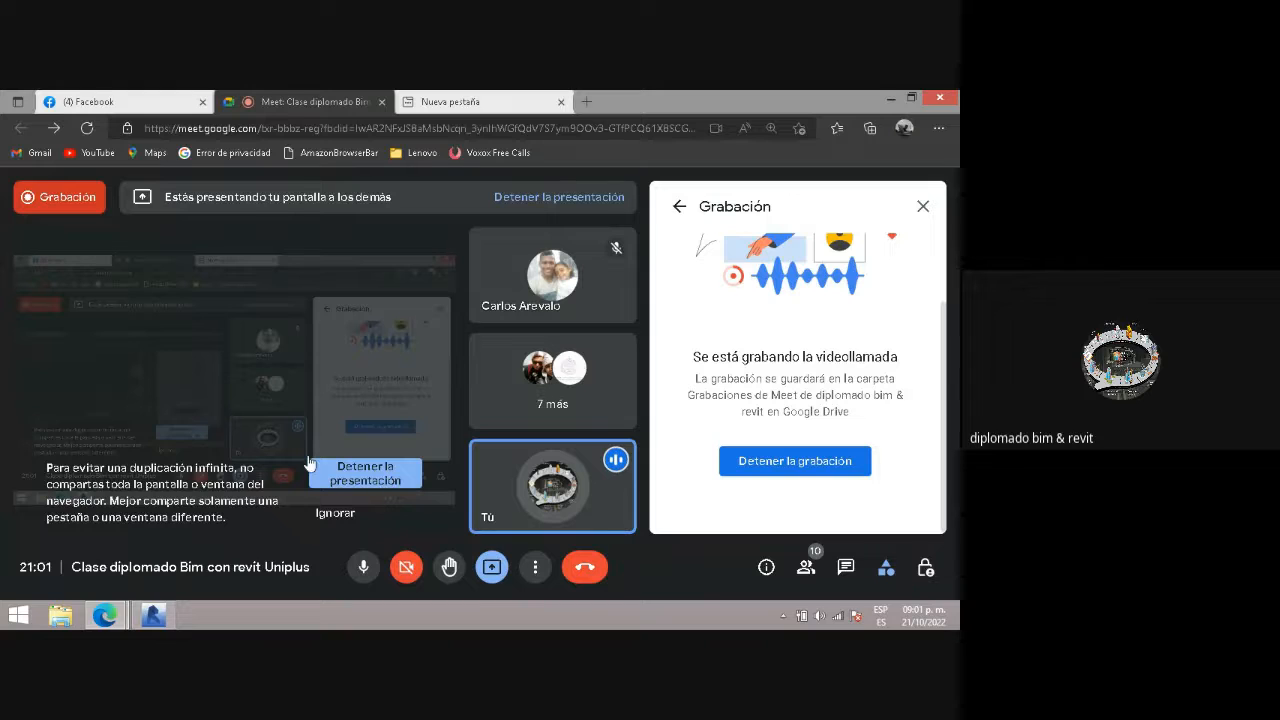
left_click(411, 485)
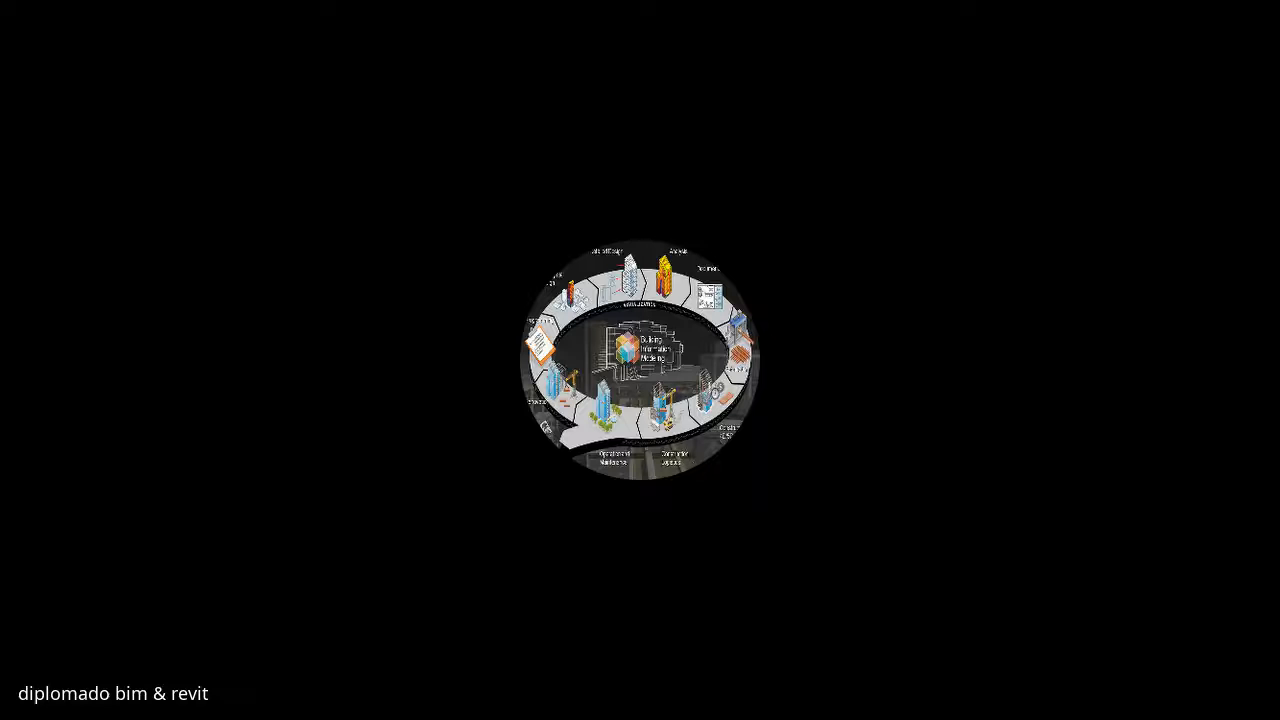